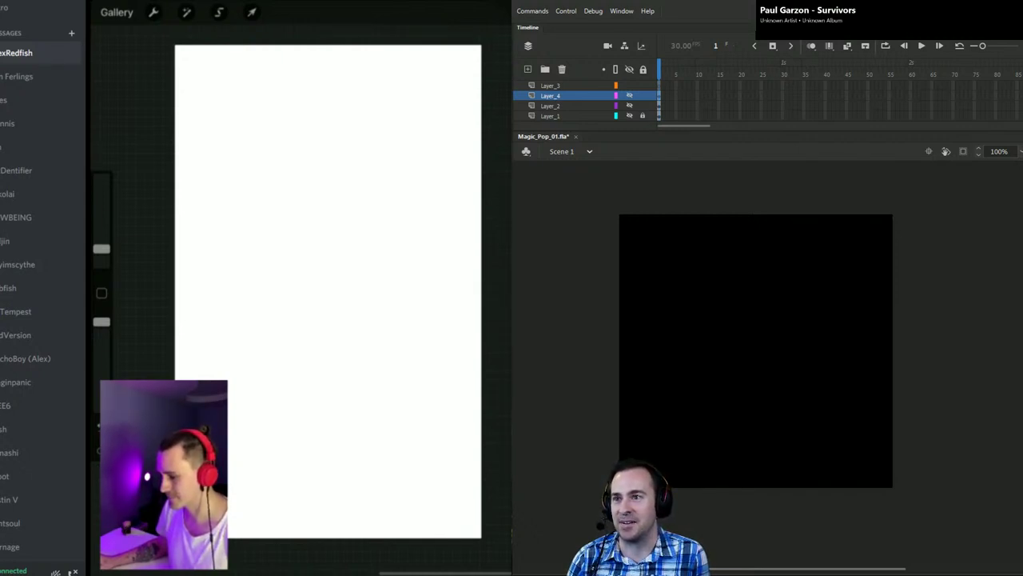
pyautogui.scroll(3, 328, 292)
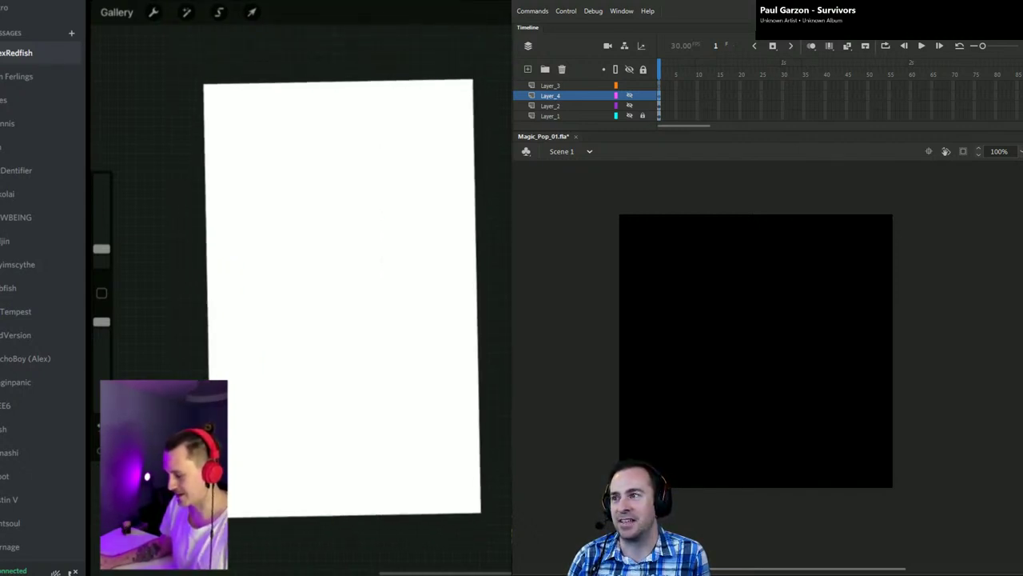
pyautogui.scroll(-2, 320, 285)
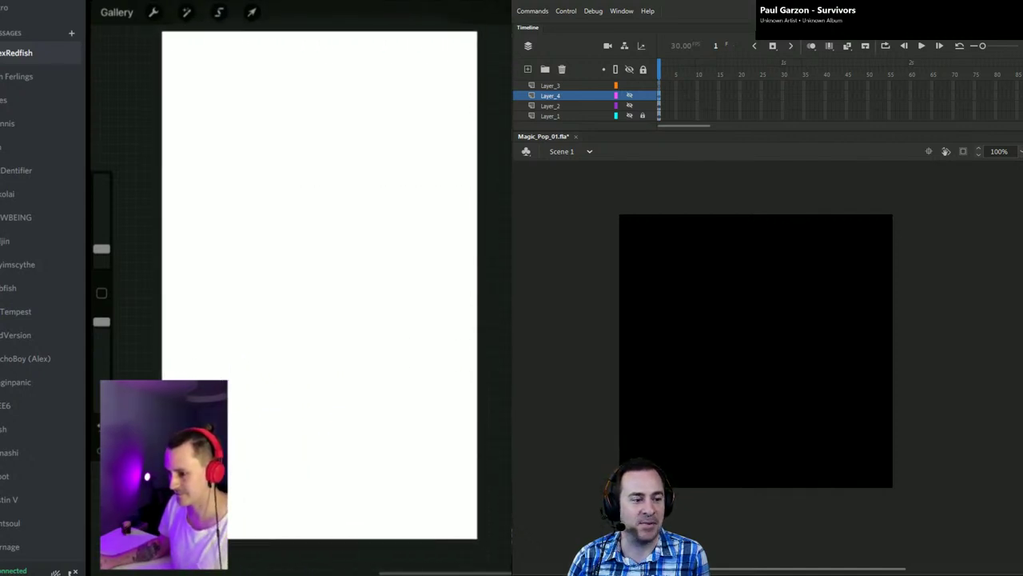
pyautogui.scroll(2, 320, 286)
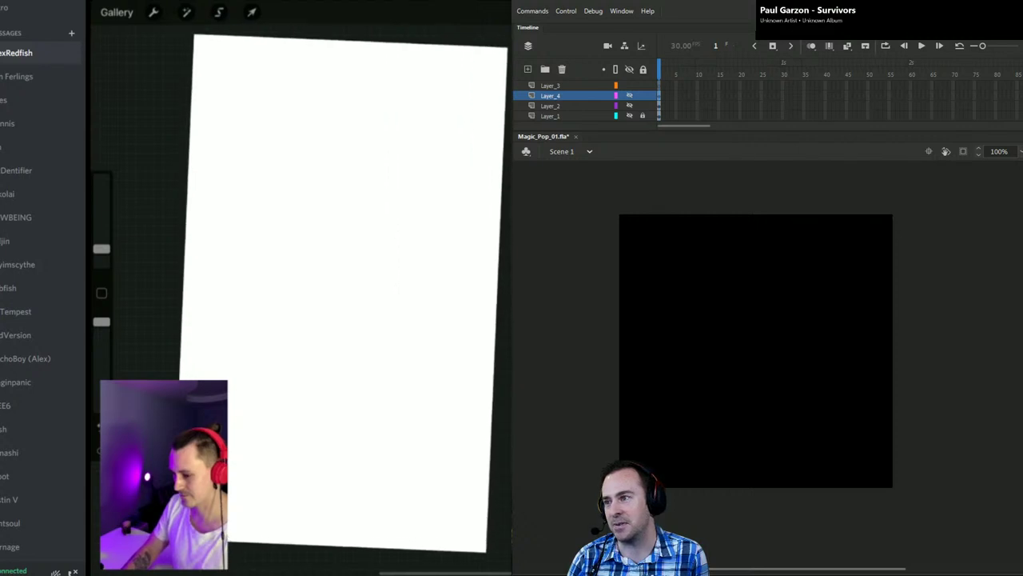
pyautogui.scroll(-1, 336, 296)
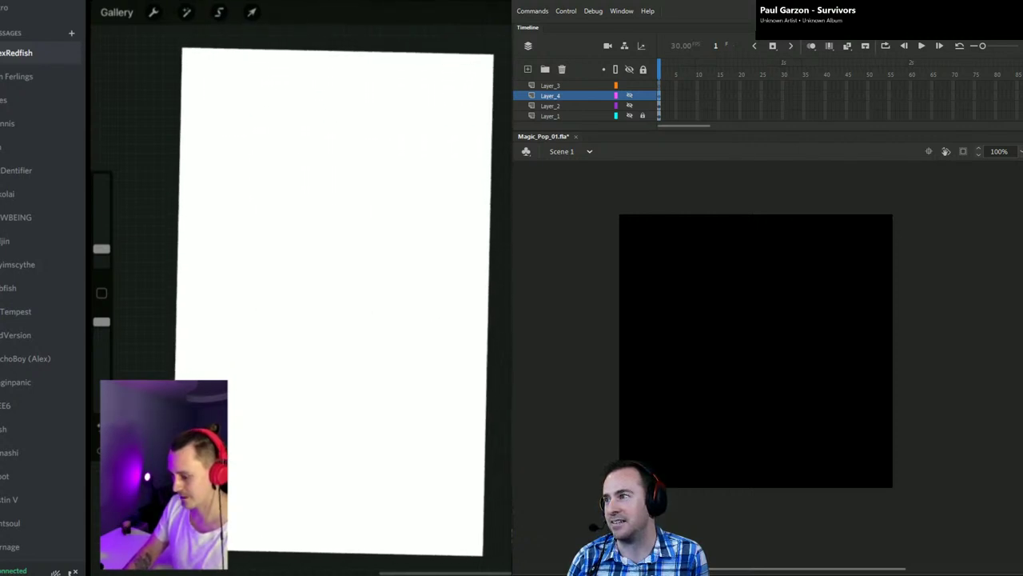
pyautogui.scroll(-1, 331, 300)
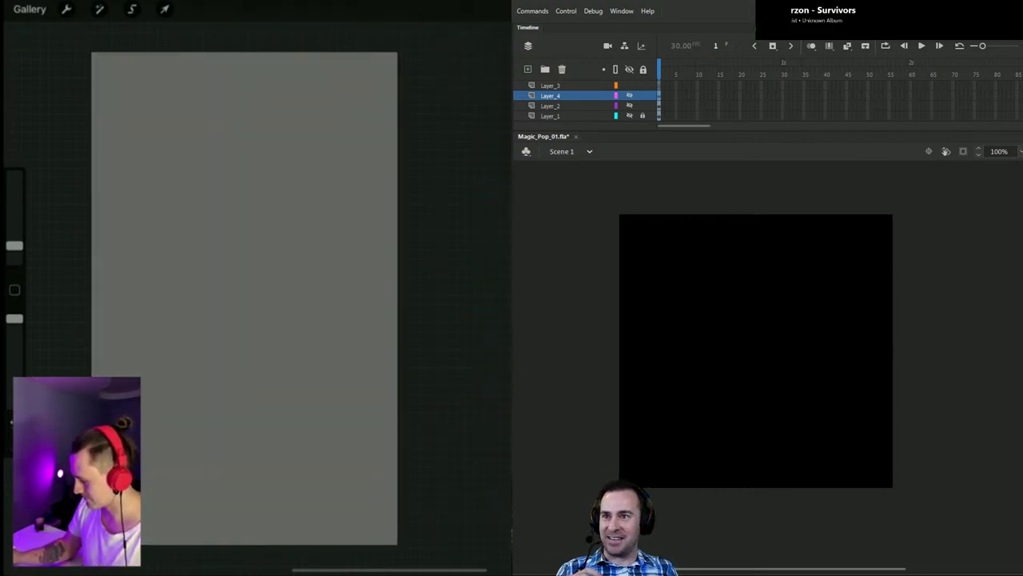
# Step: Turn on Animation Assist for the Procreate canvas
pyautogui.click(66, 9)
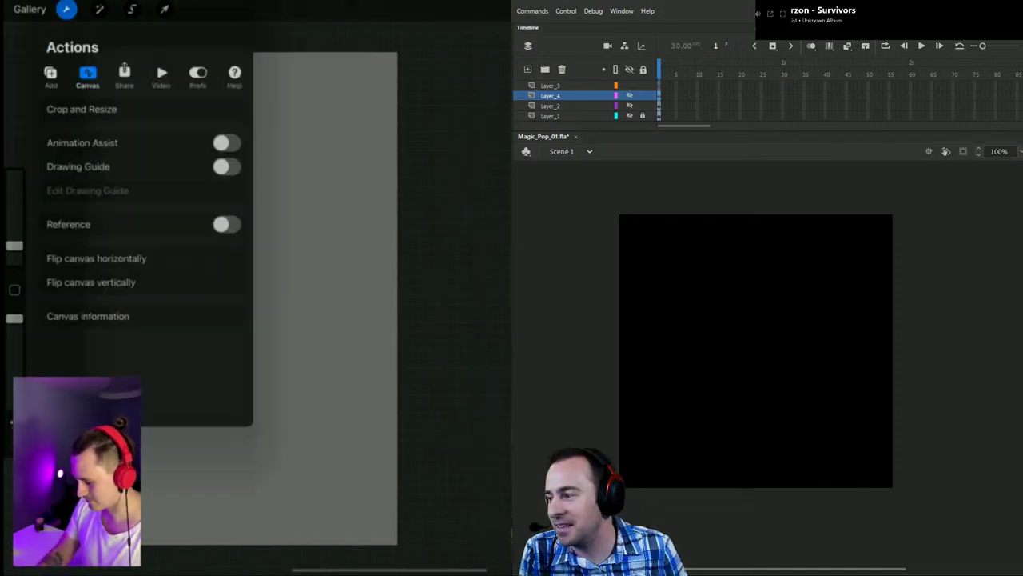
pyautogui.click(226, 143)
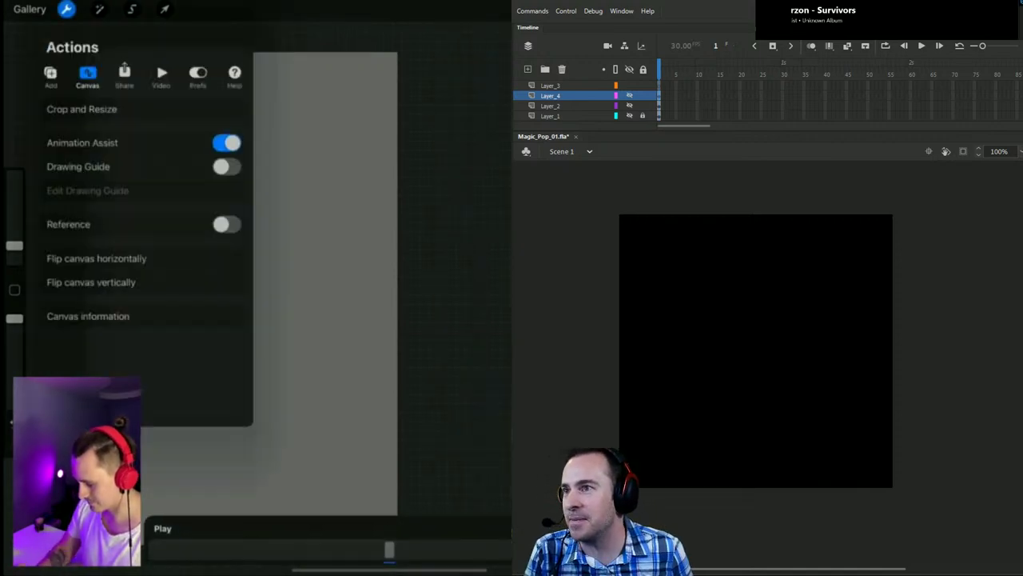
pyautogui.click(67, 9)
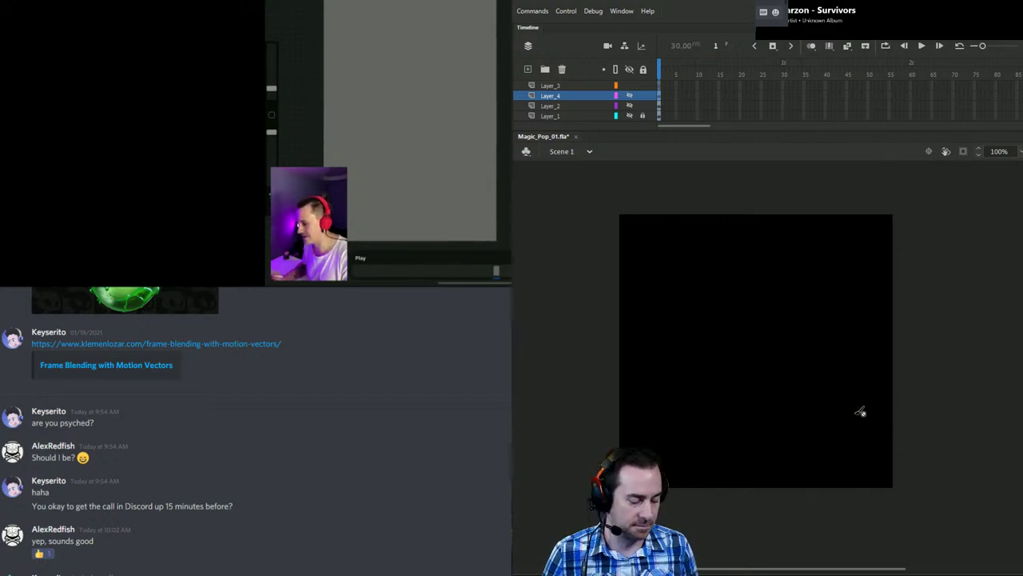
# Step: Switch to Adobe Animate and make Layer_3 the active layer, then enlarge the shared call view in Discord
pyautogui.click(553, 85)
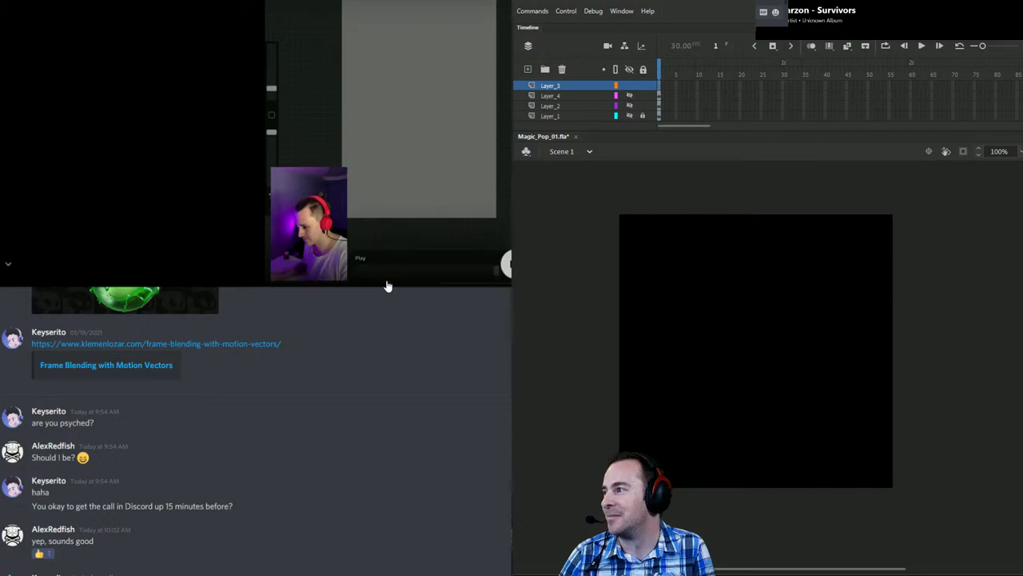
pyautogui.click(7, 272)
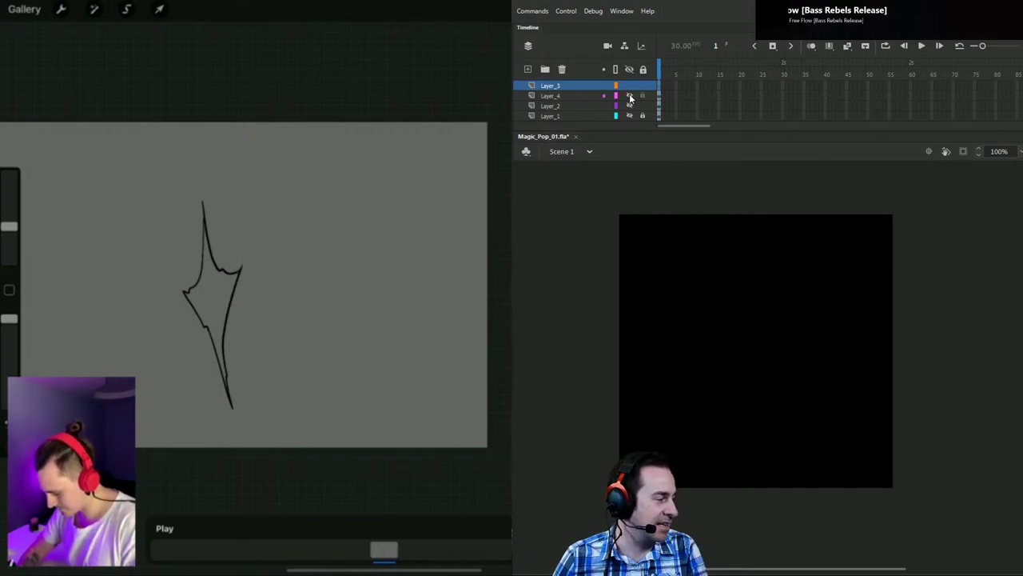
# Step: Preview the artwork on Layer_2 and Layer_4 one layer at a time, and hide both layers again
pyautogui.click(629, 105)
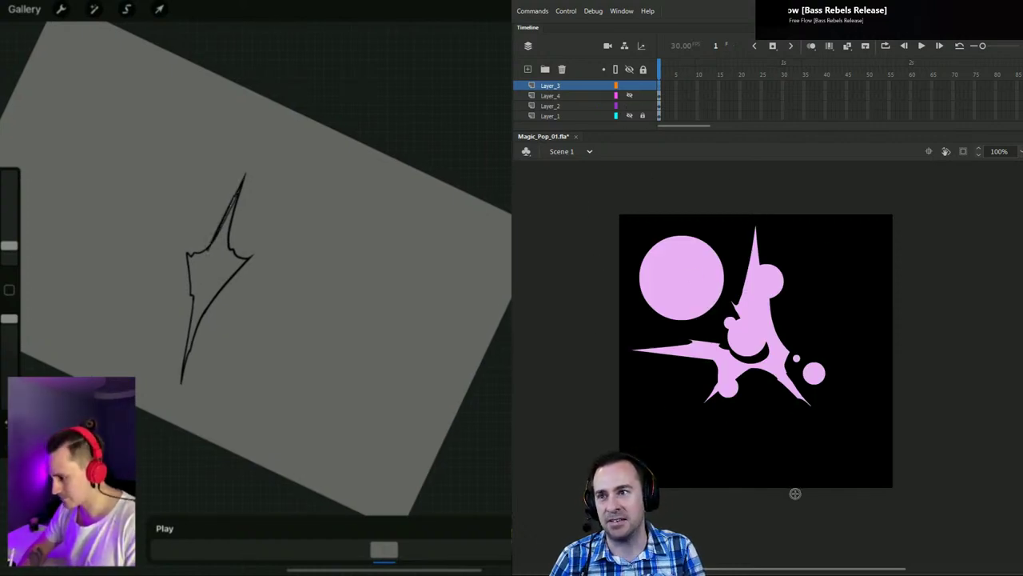
pyautogui.click(630, 106)
pyautogui.click(630, 95)
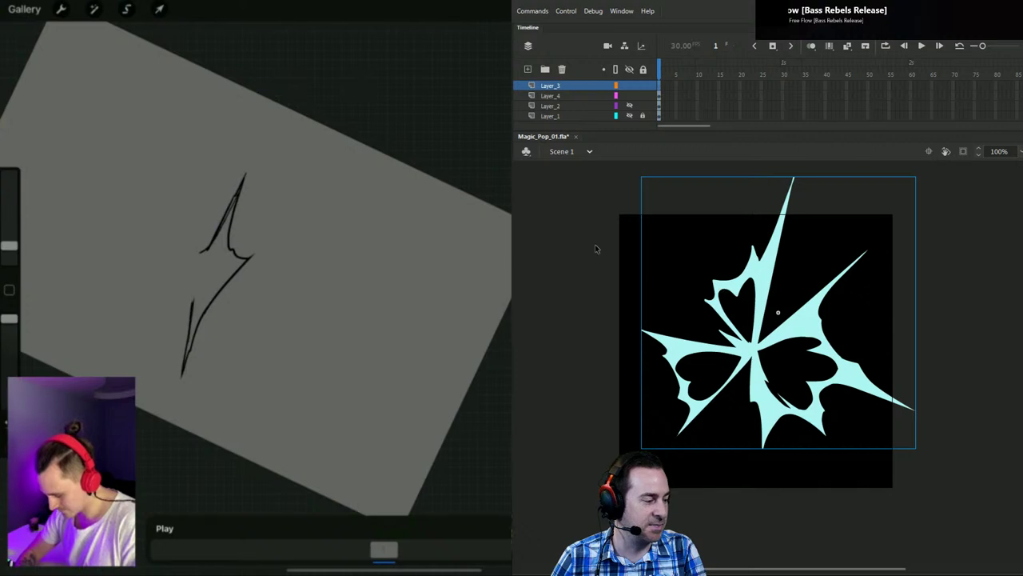
pyautogui.click(569, 245)
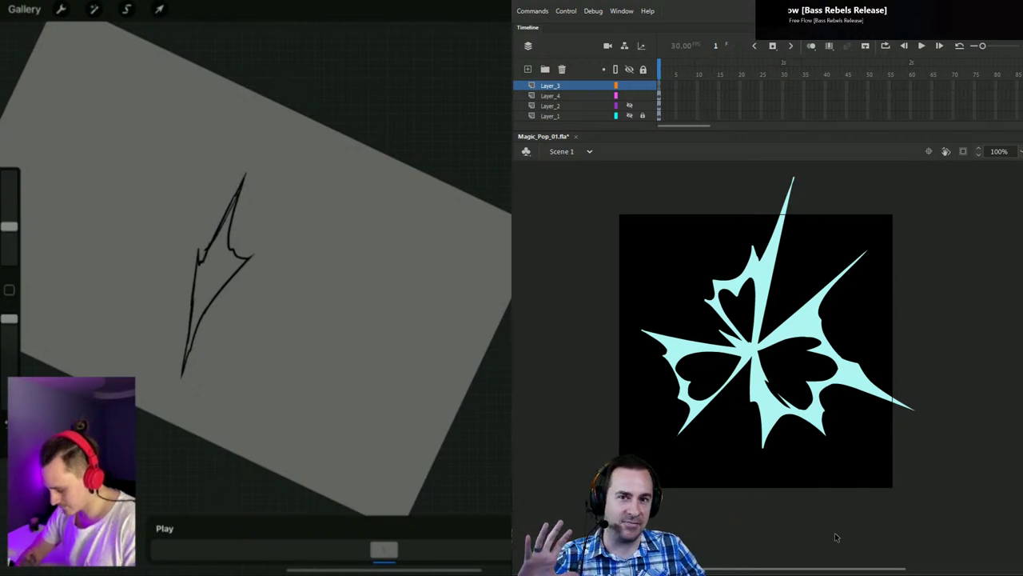
pyautogui.click(629, 96)
pyautogui.click(630, 106)
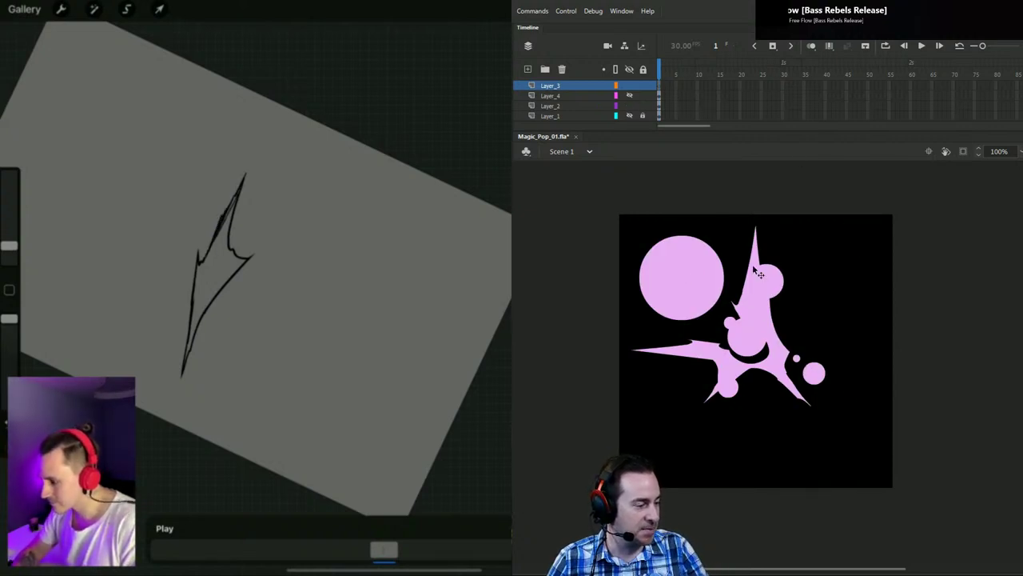
pyautogui.click(630, 105)
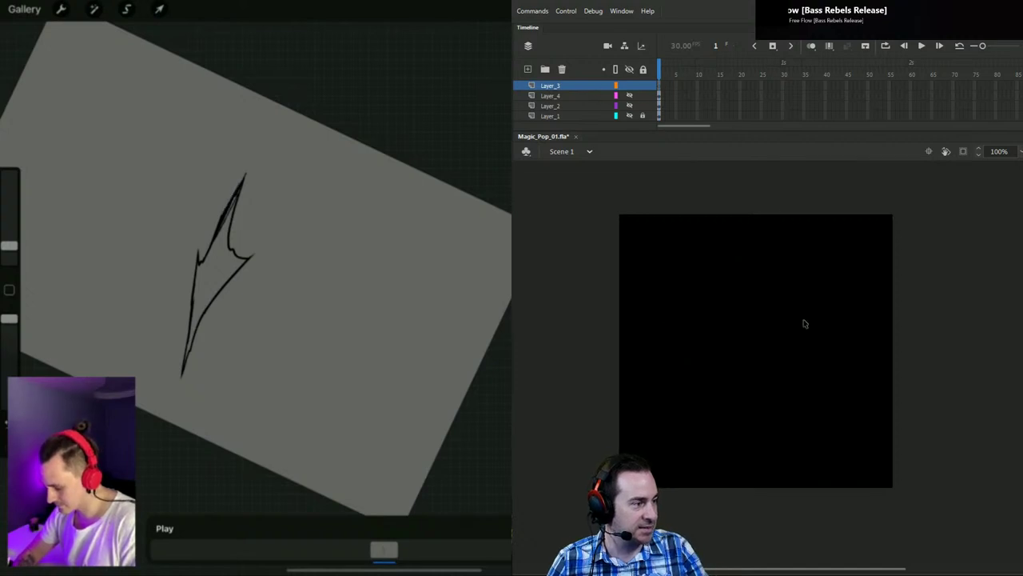
# Step: Show the radial guide on Layer_1, compare it with the pink artwork on Layer_2, and leave Layer_2 hidden
pyautogui.click(629, 116)
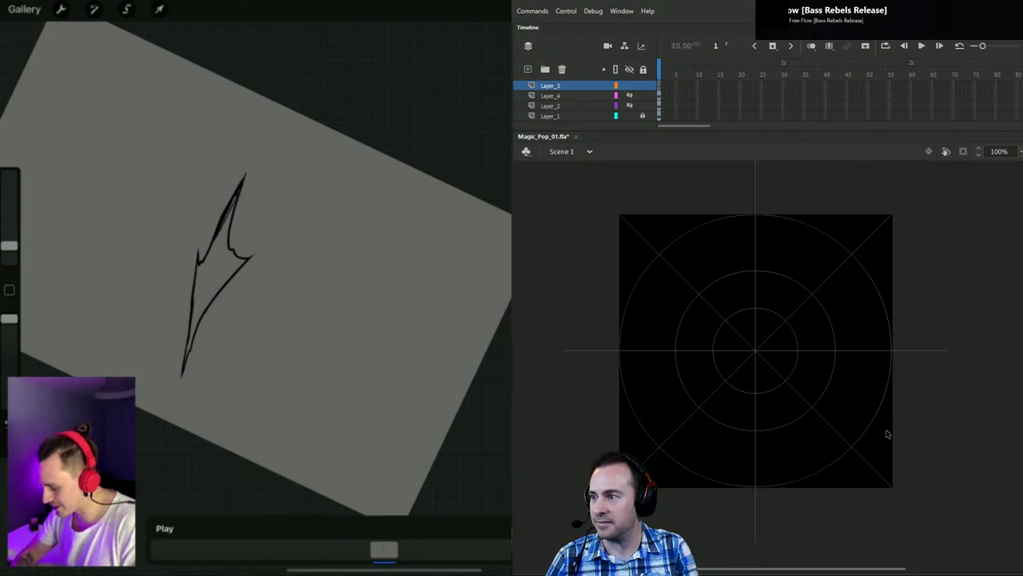
pyautogui.click(630, 106)
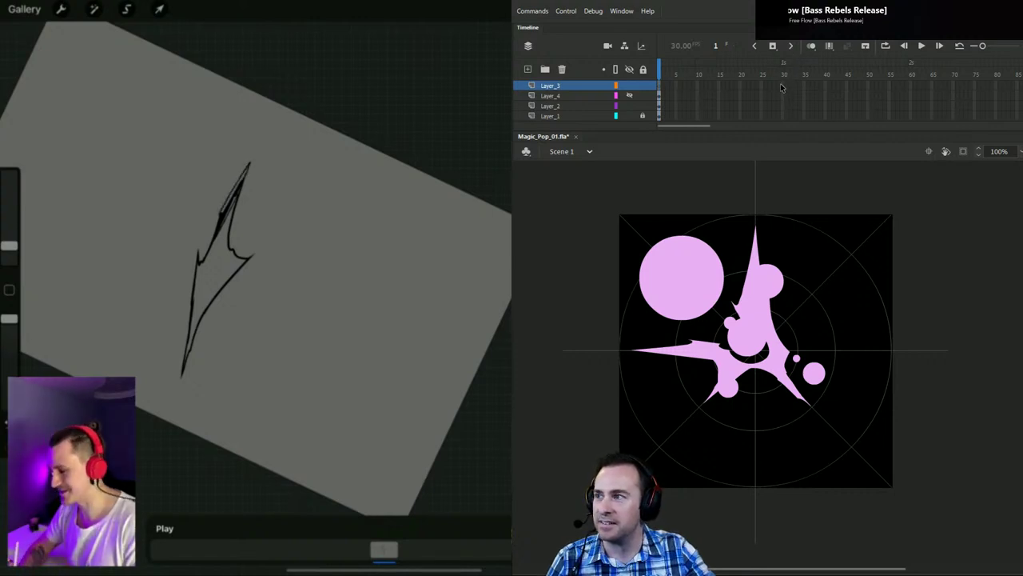
pyautogui.click(629, 95)
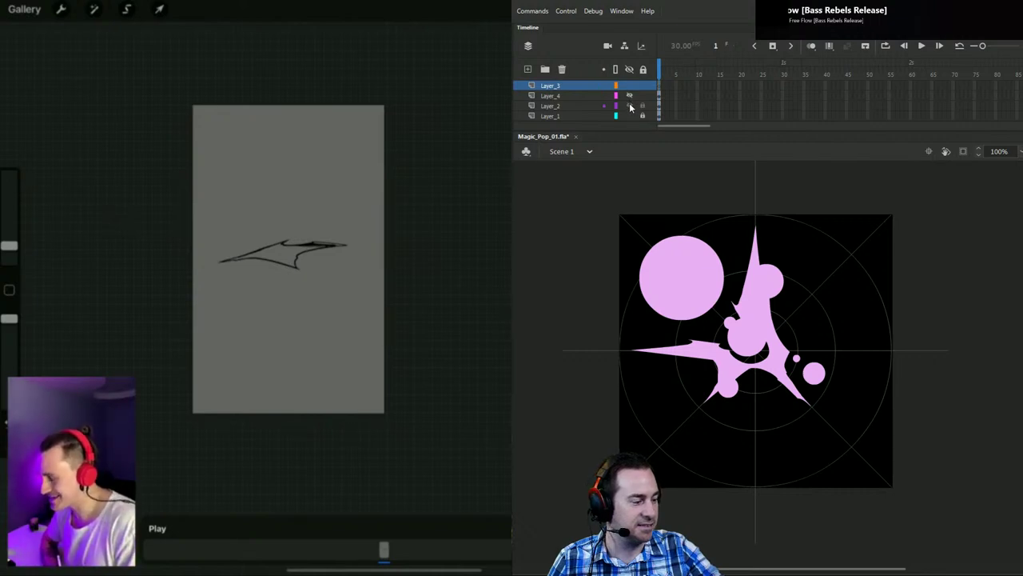
pyautogui.click(630, 105)
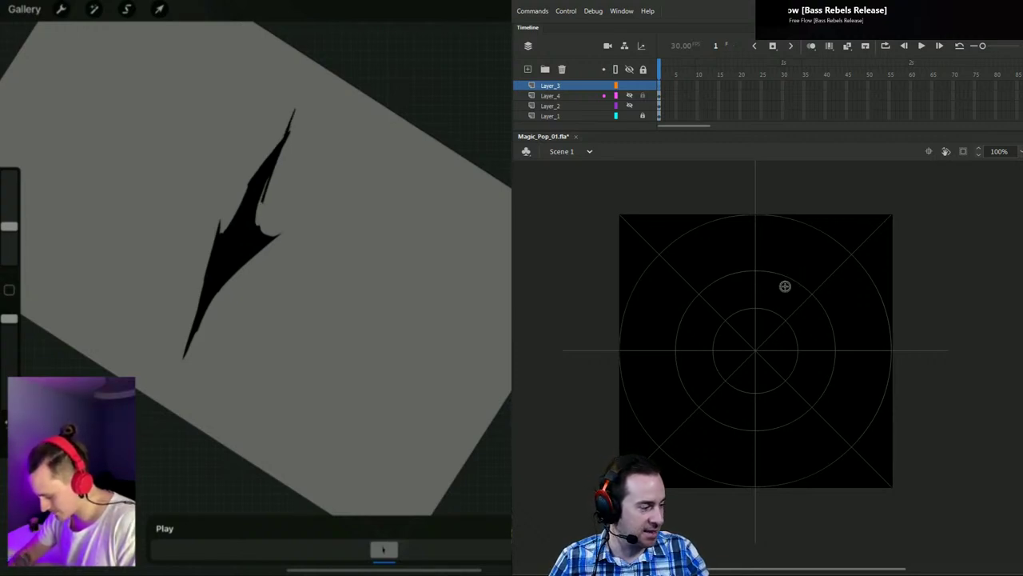
# Step: Sketch a spiky crescent outline in light pink on Layer_3, with an inner curve around the radial guide's centre and spikes pointing outward
pyautogui.moveTo(765, 337)
pyautogui.mouseDown()
pyautogui.moveTo(830, 274)
pyautogui.moveTo(787, 334)
pyautogui.mouseUp()
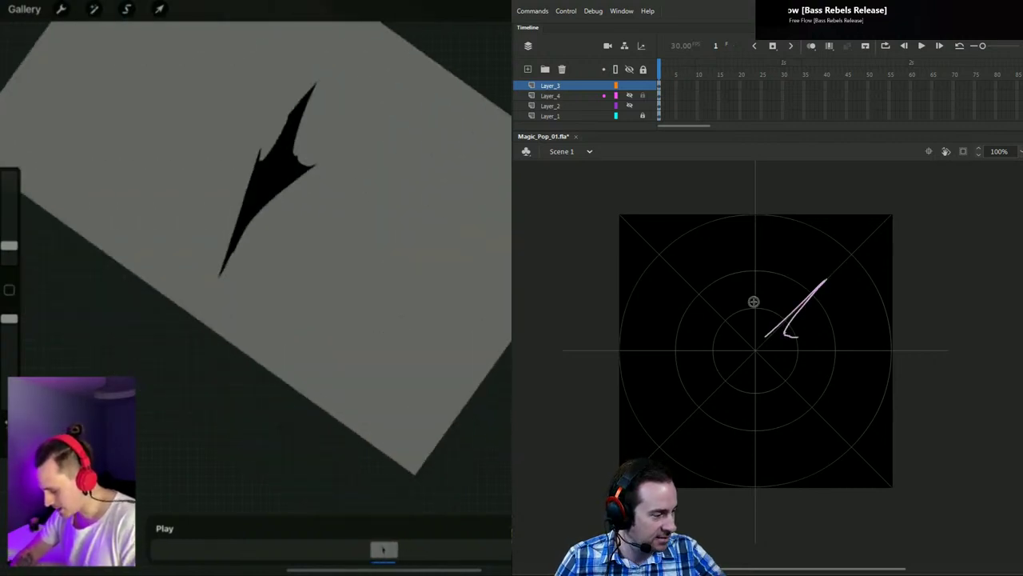
pyautogui.moveTo(765, 337)
pyautogui.mouseDown()
pyautogui.moveTo(773, 363)
pyautogui.moveTo(743, 374)
pyautogui.mouseUp()
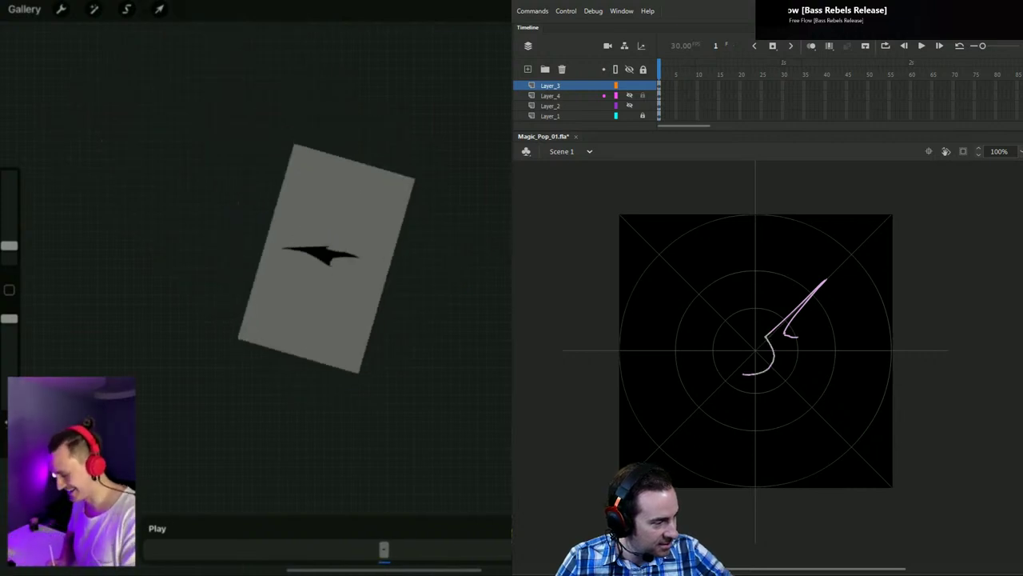
pyautogui.moveTo(710, 328)
pyautogui.mouseDown()
pyautogui.moveTo(727, 326)
pyautogui.moveTo(647, 246)
pyautogui.moveTo(654, 254)
pyautogui.mouseUp()
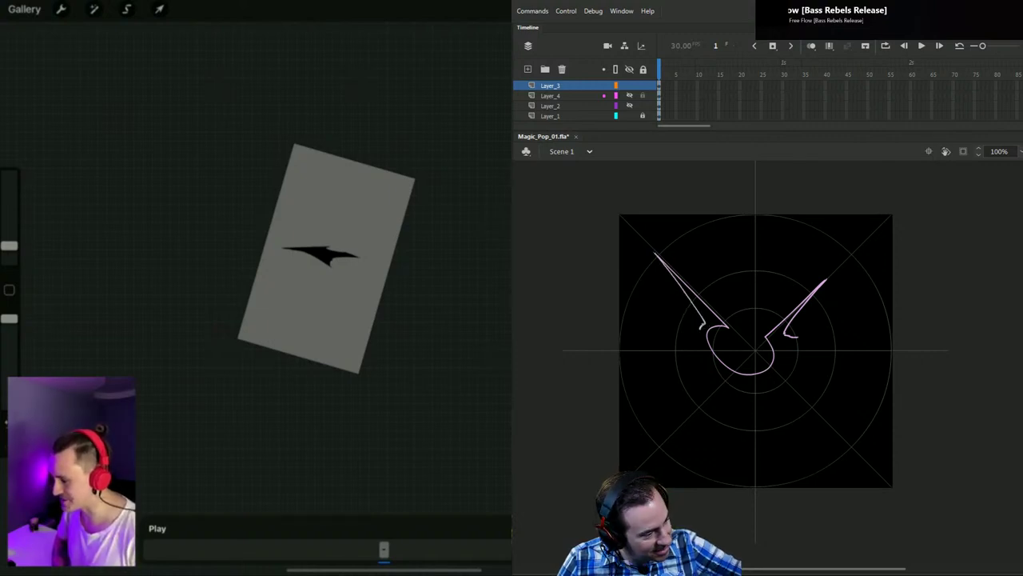
pyautogui.moveTo(689, 354)
pyautogui.mouseDown()
pyautogui.moveTo(706, 368)
pyautogui.moveTo(665, 421)
pyautogui.mouseUp()
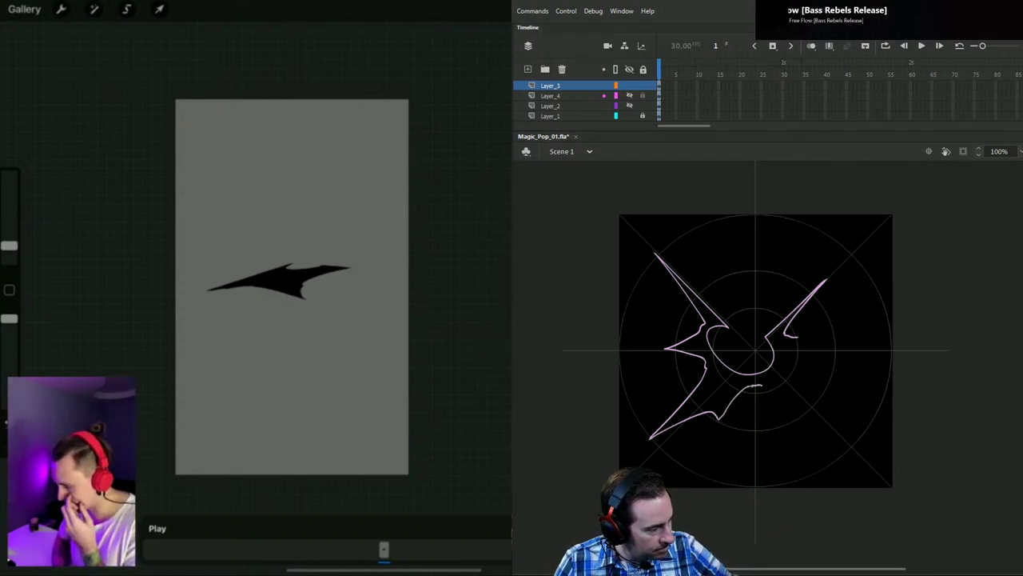
pyautogui.moveTo(803, 396)
pyautogui.mouseDown()
pyautogui.moveTo(817, 400)
pyautogui.moveTo(812, 374)
pyautogui.moveTo(849, 342)
pyautogui.mouseUp()
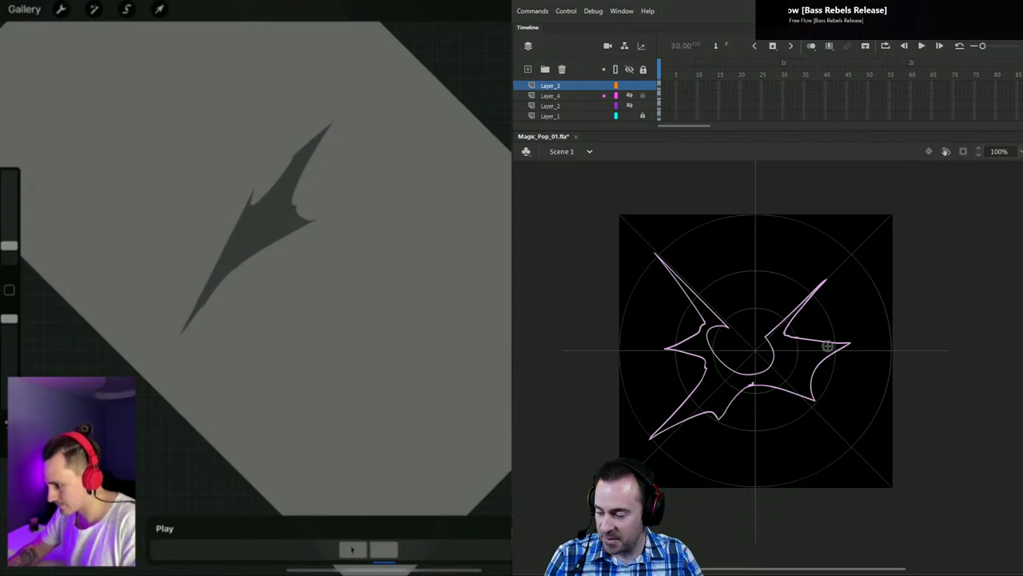
# Step: Zoom to 200% and refine the upper-right spike's tip, checking the rest of the pink outline
pyautogui.click(832, 303)
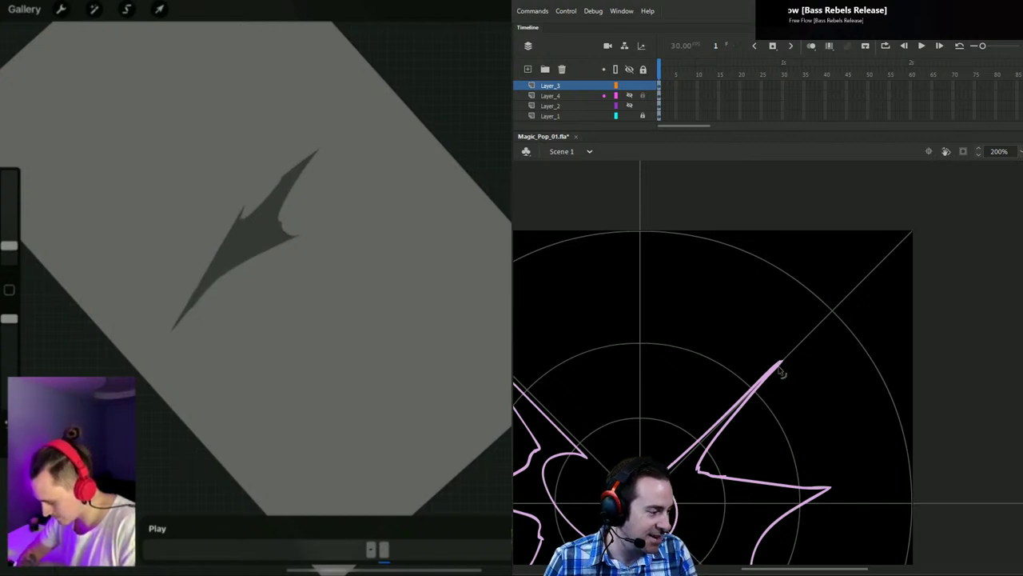
pyautogui.moveTo(782, 369); pyautogui.dragTo(780, 366)
pyautogui.hotkey('ctrl', 'z')
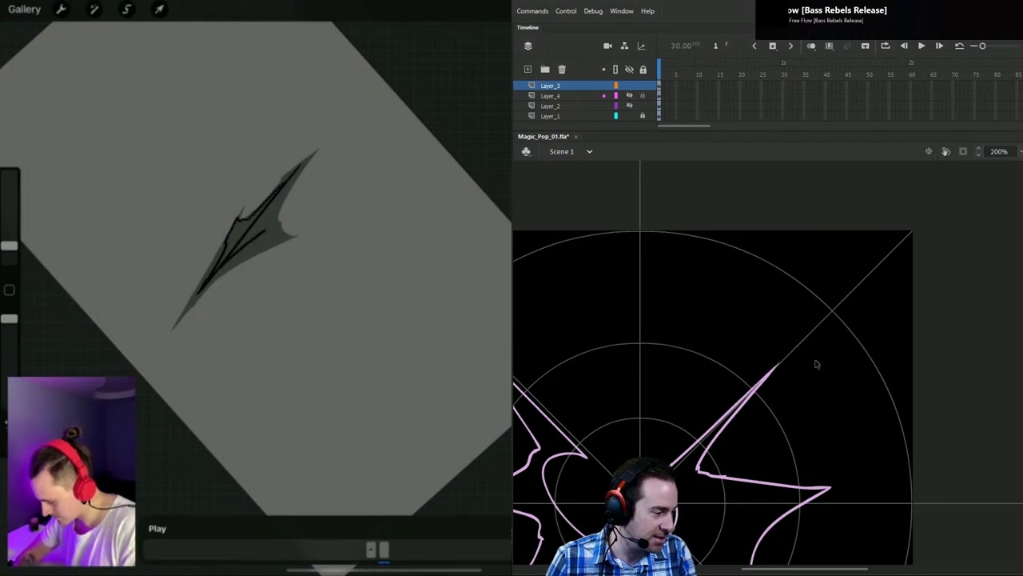
pyautogui.press('space')
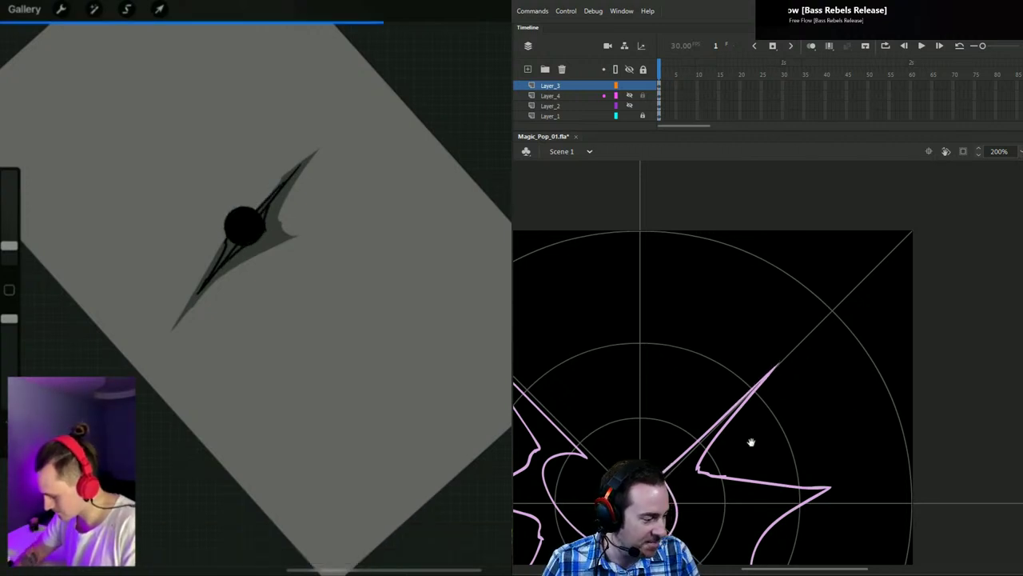
pyautogui.moveTo(752, 443); pyautogui.dragTo(876, 359)
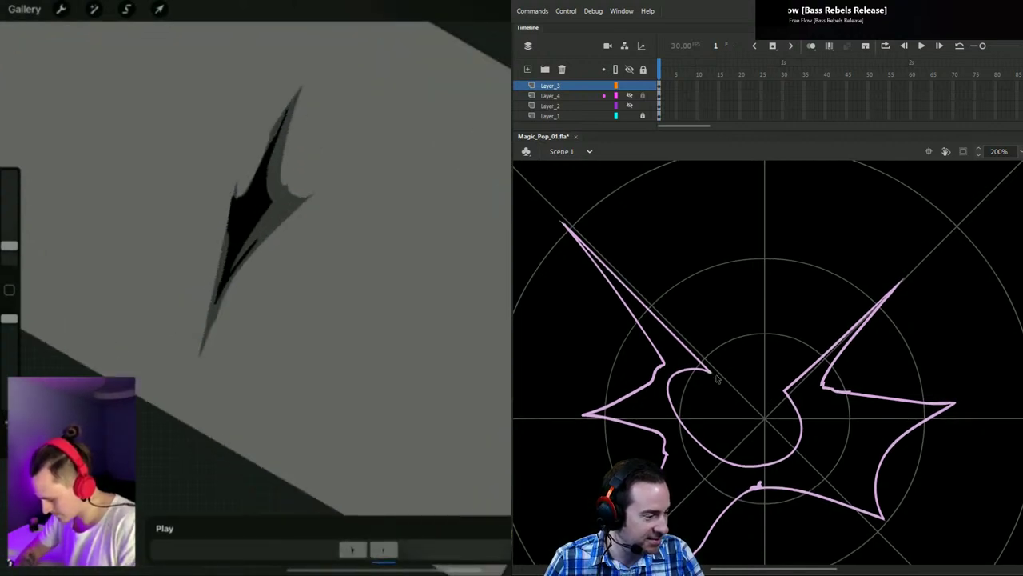
pyautogui.scroll(-4, 764, 367)
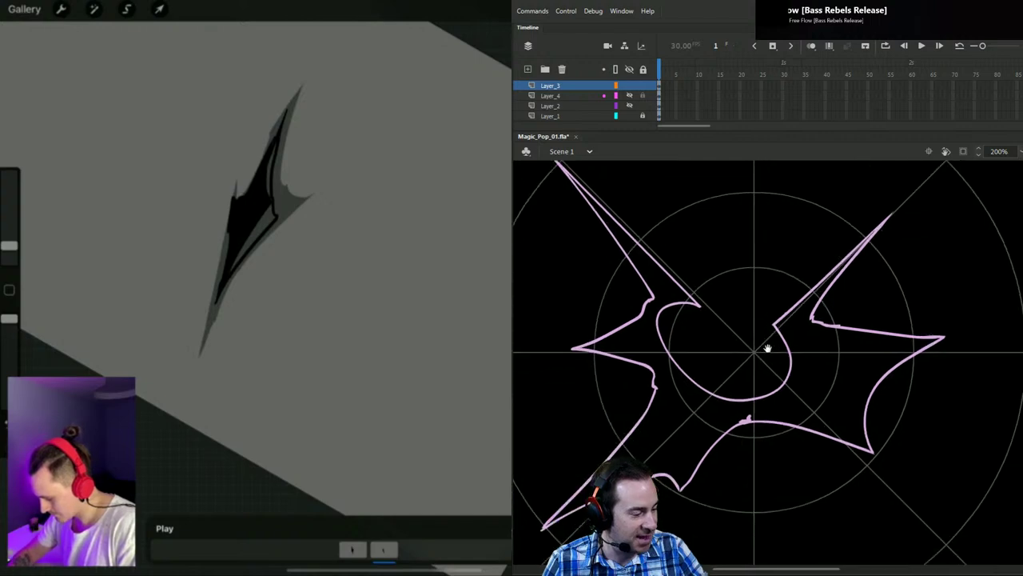
pyautogui.moveTo(703, 502); pyautogui.dragTo(893, 444)
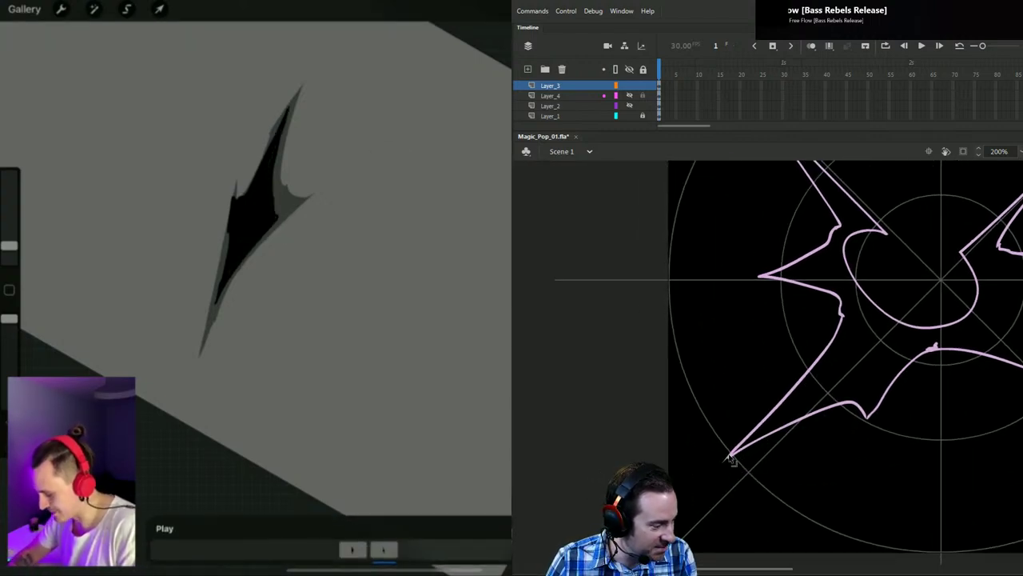
# Step: Delete the whole pink outline from Layer_3 and undo the deletion
pyautogui.hotkey('ctrl', 'a')
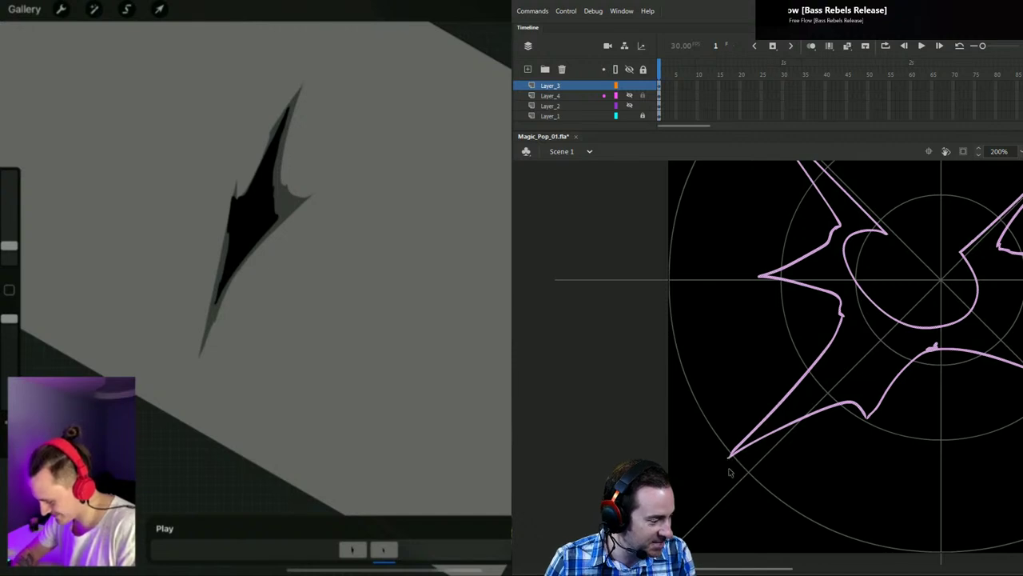
pyautogui.press('Delete')
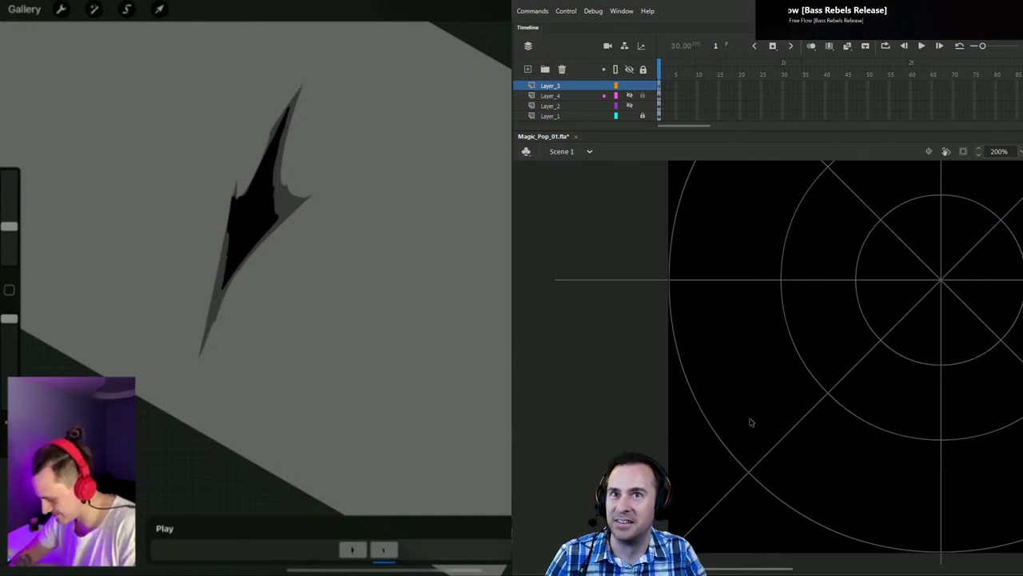
pyautogui.hotkey('ctrl', 'z')
# Step: Adjust the tip of the outline's lower-left spike, and clear the entire outline from Layer_3
pyautogui.click(750, 463)
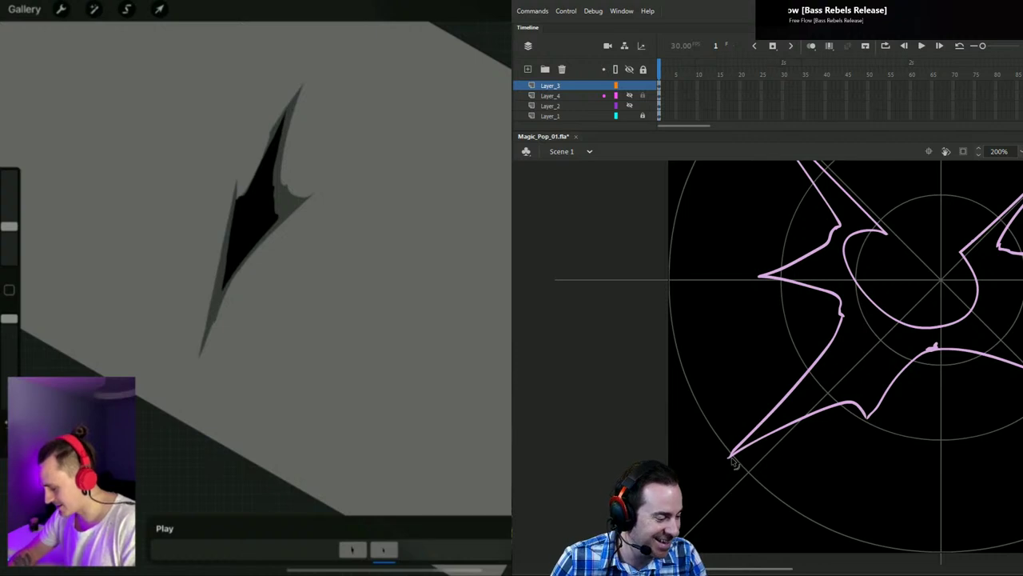
pyautogui.moveTo(731, 457); pyautogui.dragTo(733, 458)
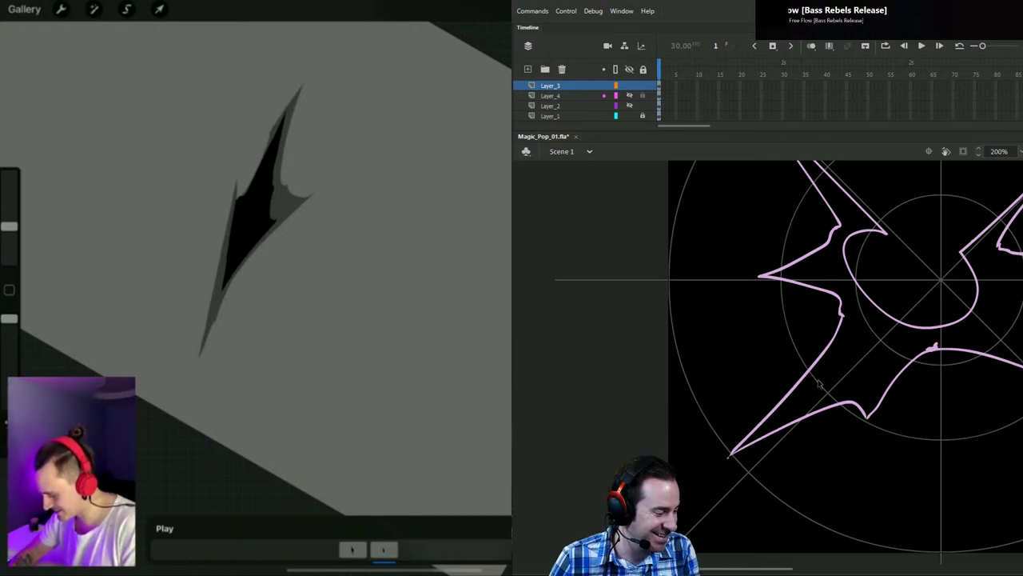
pyautogui.hotkey('ctrl', 'a')
pyautogui.press('Delete')
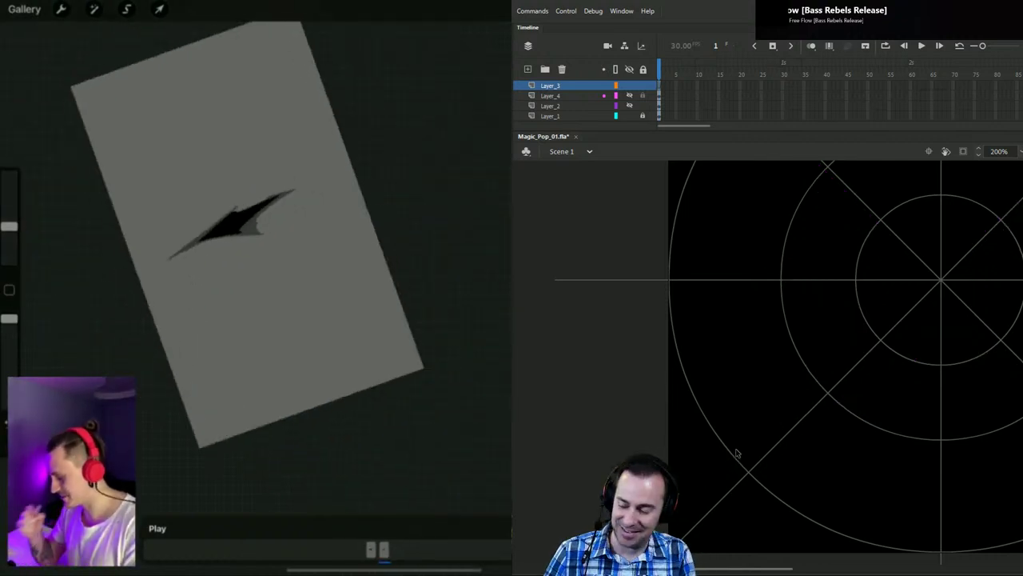
# Step: Restore the cleared outline on Layer_3 and fill the spiky crescent with light pink
pyautogui.hotkey('ctrl', 'z')
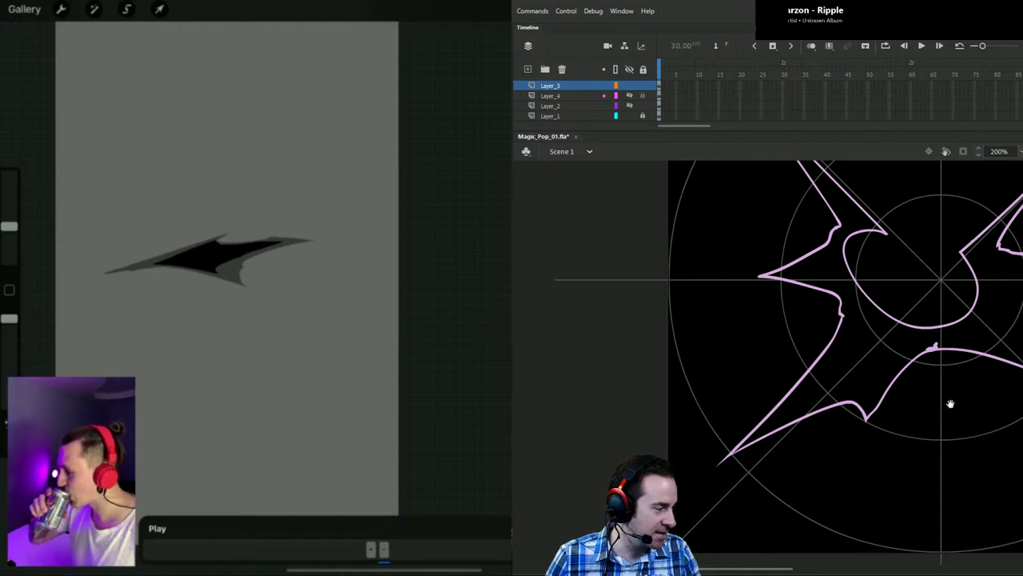
pyautogui.moveTo(934, 430); pyautogui.dragTo(795, 480)
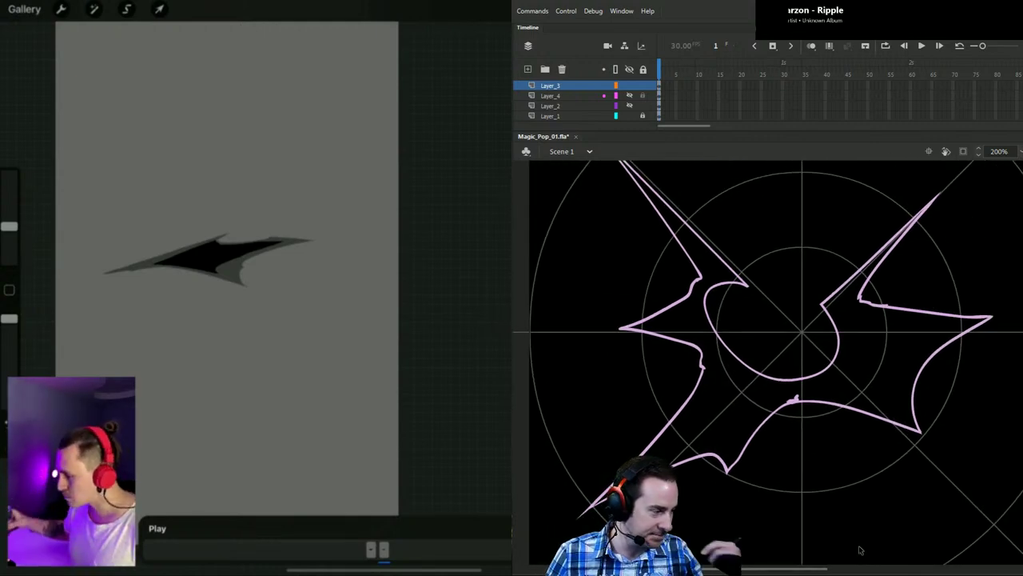
pyautogui.click(906, 349)
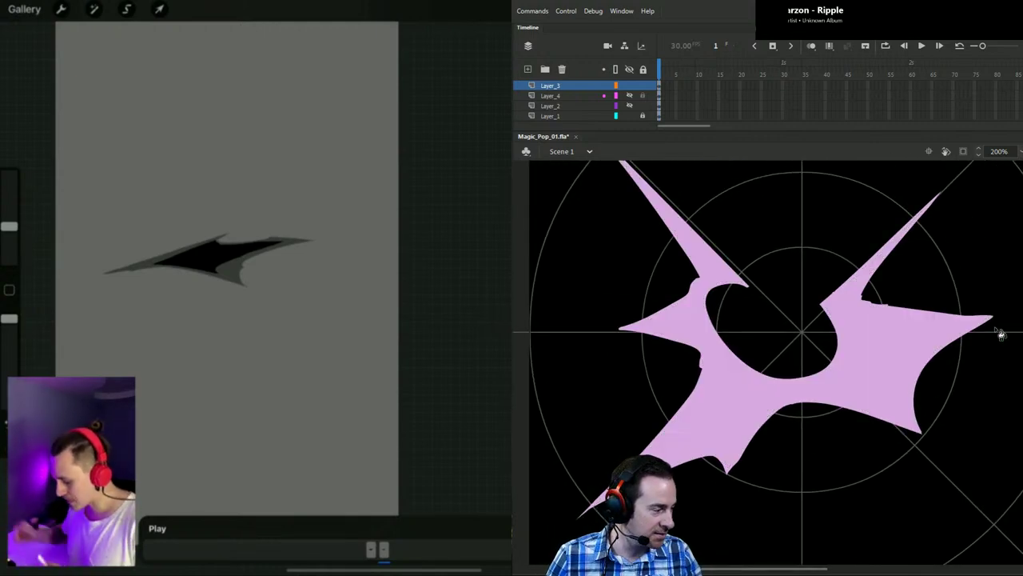
# Step: Reshape the right spike's tip, pull a small barb out of its upper edge, and return the view to 100%
pyautogui.press('v')
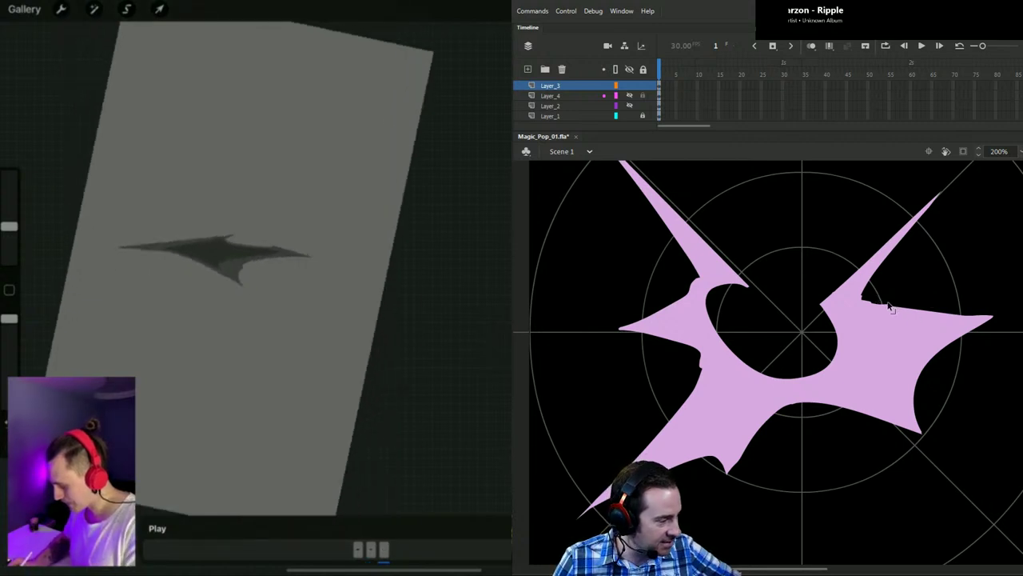
pyautogui.moveTo(890, 304); pyautogui.dragTo(994, 322)
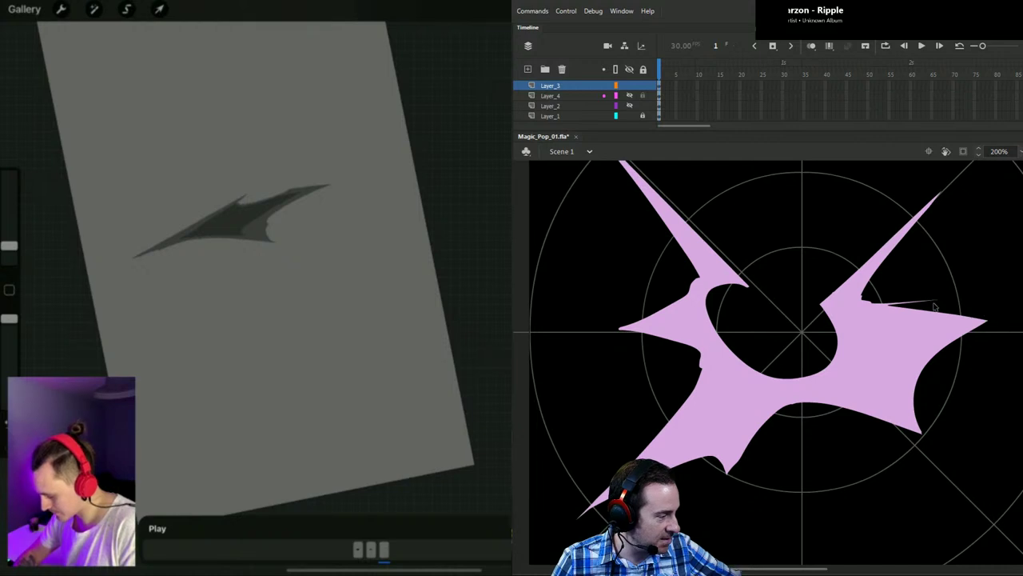
pyautogui.moveTo(912, 307); pyautogui.dragTo(930, 310)
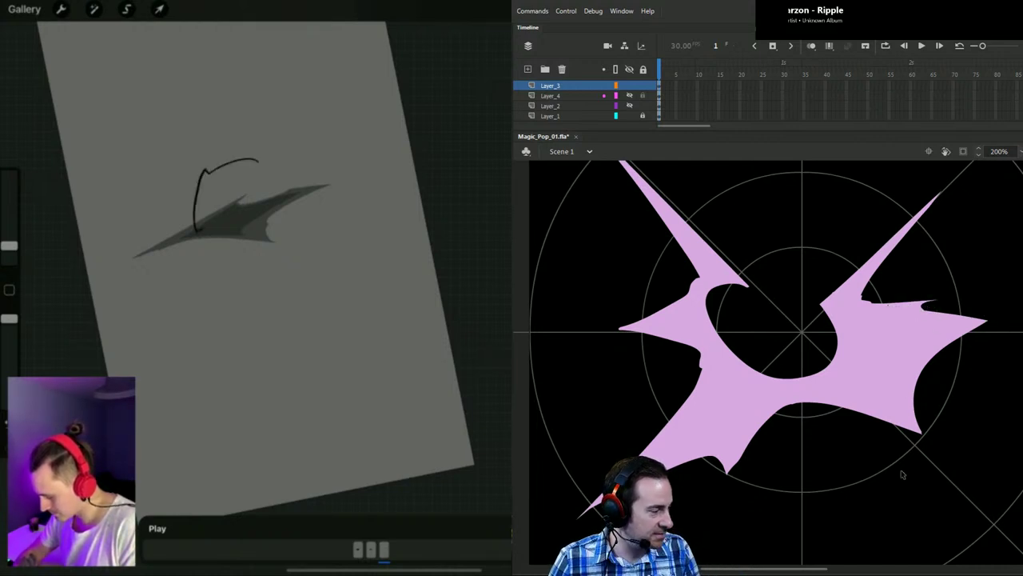
pyautogui.hotkey('ctrl', '1')
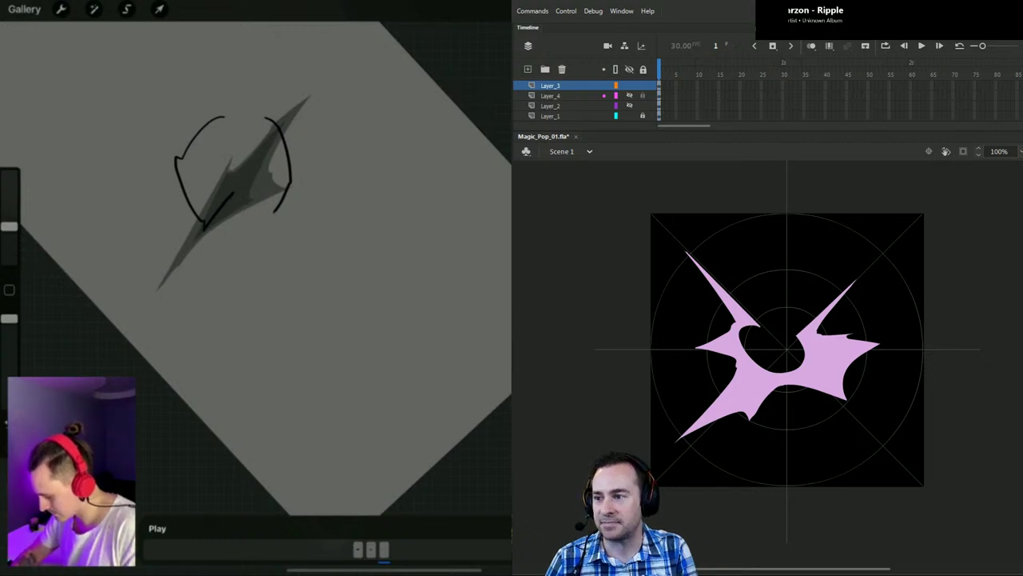
# Step: Sketch the new frame's curved, notched outline in black over the onion-skinned shape in Procreate, undoing stray strokes
pyautogui.moveTo(267, 119); pyautogui.dragTo(278, 210)
pyautogui.moveTo(9, 226); pyautogui.dragTo(9, 245)
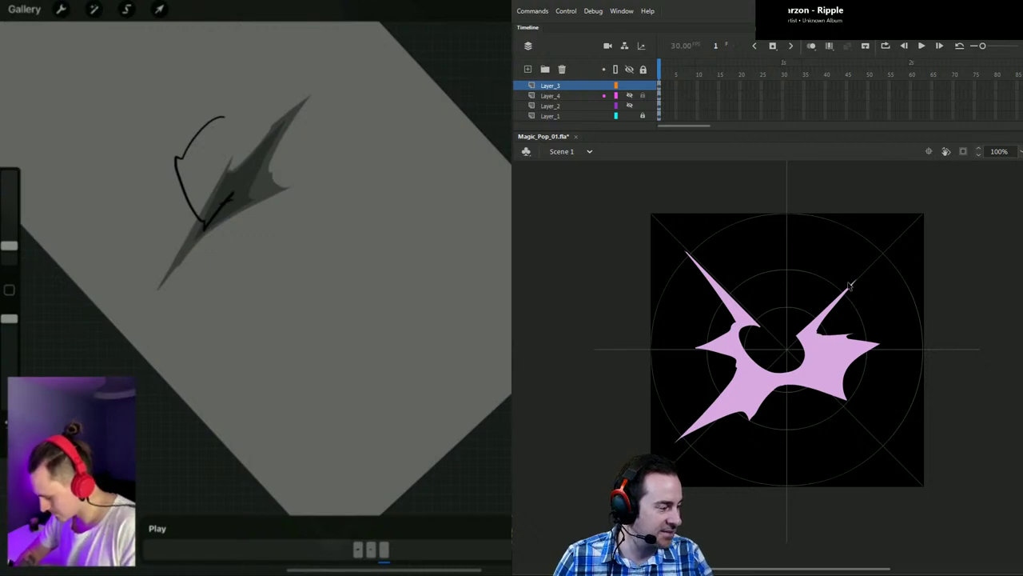
pyautogui.moveTo(231, 200); pyautogui.dragTo(247, 217)
pyautogui.moveTo(9, 245)
pyautogui.mouseDown()
pyautogui.moveTo(9, 226)
pyautogui.moveTo(9, 245)
pyautogui.mouseUp()
pyautogui.hotkey('ctrl', 'z')
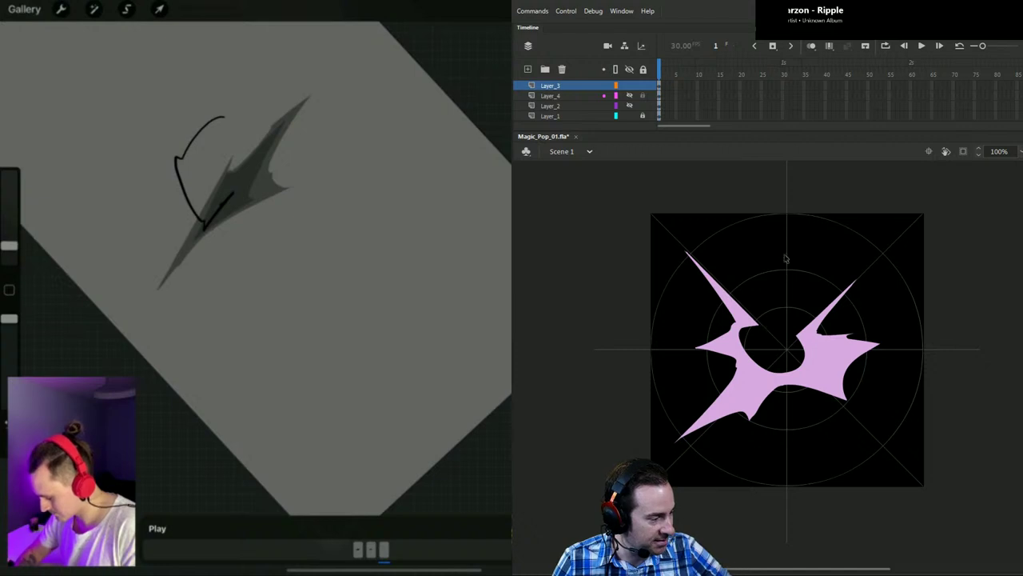
pyautogui.moveTo(209, 217)
pyautogui.mouseDown()
pyautogui.moveTo(293, 163)
pyautogui.moveTo(254, 220)
pyautogui.moveTo(283, 213)
pyautogui.moveTo(300, 158)
pyautogui.moveTo(244, 154)
pyautogui.moveTo(222, 116)
pyautogui.mouseUp()
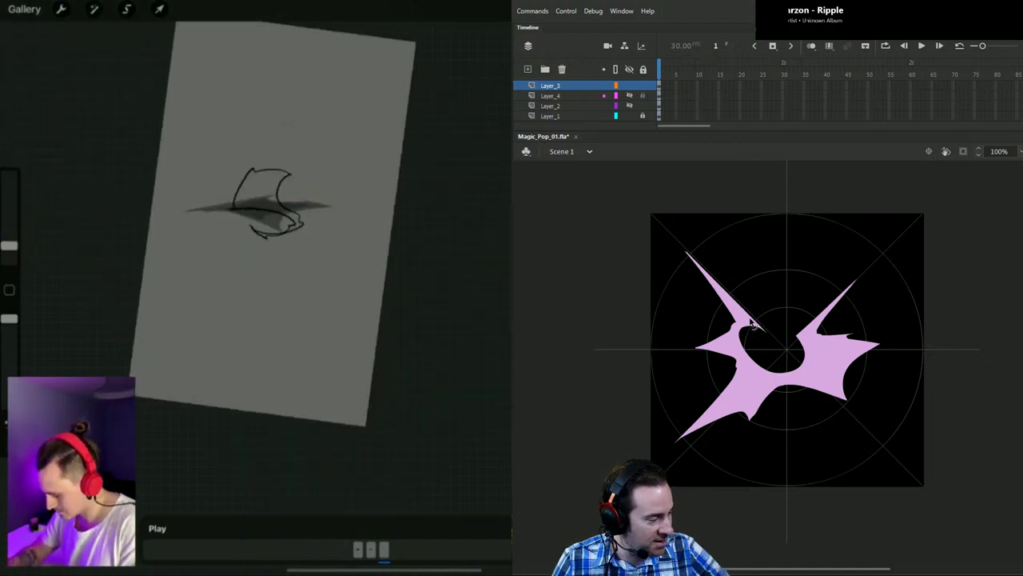
# Step: Reshape the edge at the base of the upper-left spike into a smoother notch in Adobe Animate
pyautogui.moveTo(733, 323); pyautogui.dragTo(729, 312)
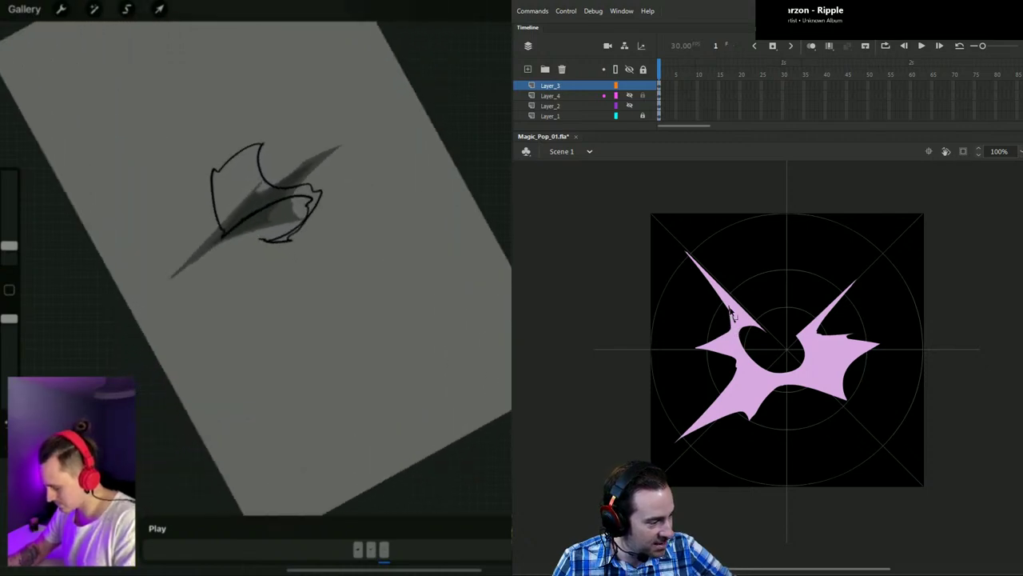
pyautogui.rightClick(733, 318)
pyautogui.click(744, 299)
pyautogui.click(744, 300)
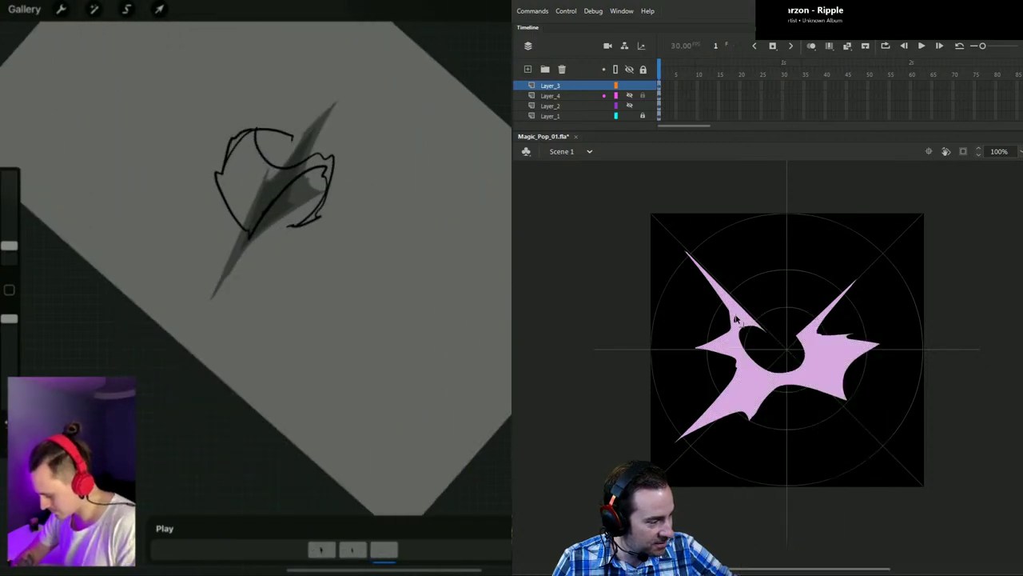
pyautogui.hotkey('ctrl', 'z')
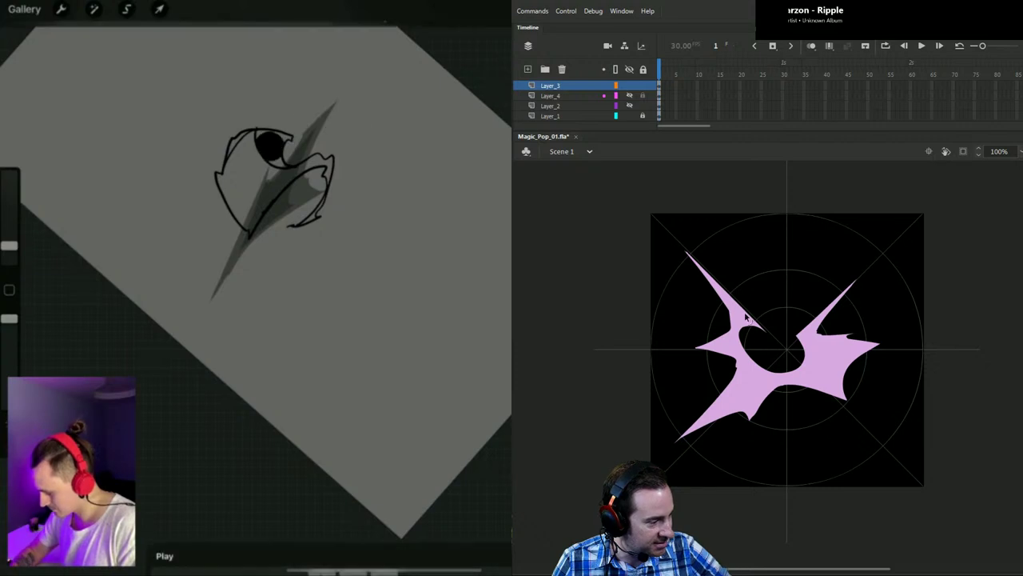
# Step: Fill the Procreate outline with black, and extend the tip of the pink shape's left spike in Adobe Animate
pyautogui.click(240, 188)
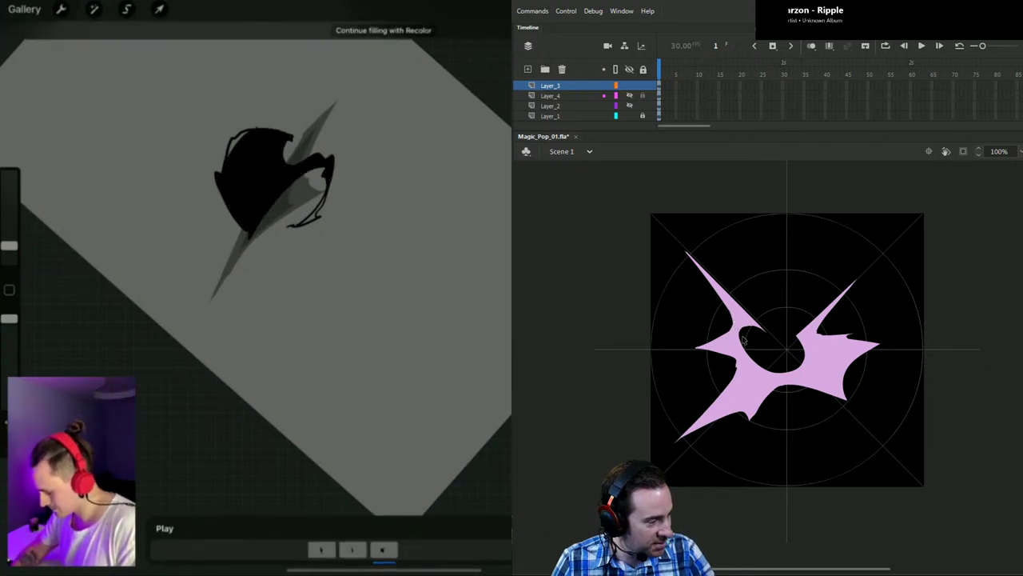
pyautogui.moveTo(703, 349)
pyautogui.mouseDown()
pyautogui.moveTo(647, 337)
pyautogui.moveTo(700, 347)
pyautogui.mouseUp()
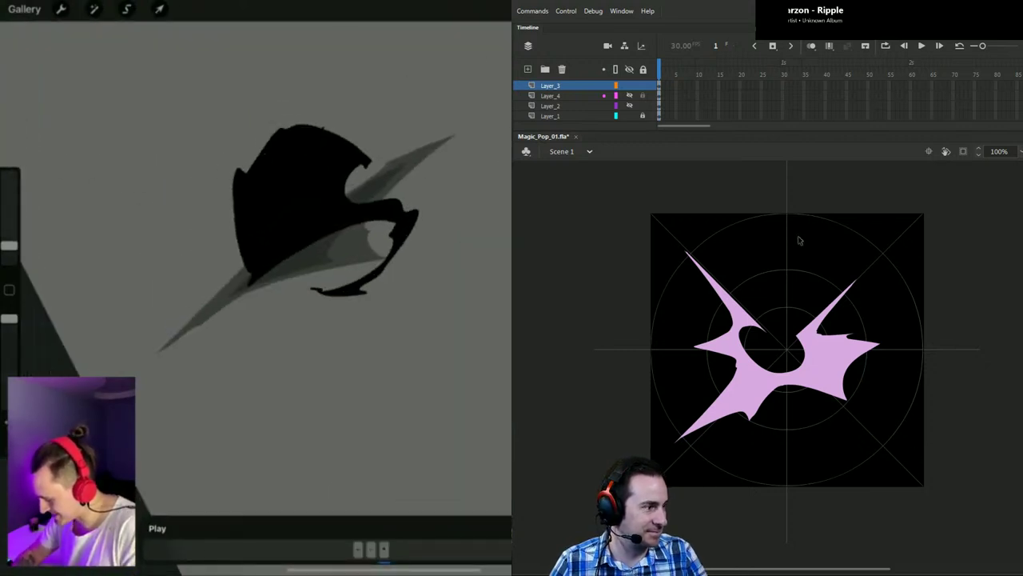
# Step: Add a new layer above Layer_3 and draw a large light pink circle over the lower-right spike
pyautogui.click(528, 69)
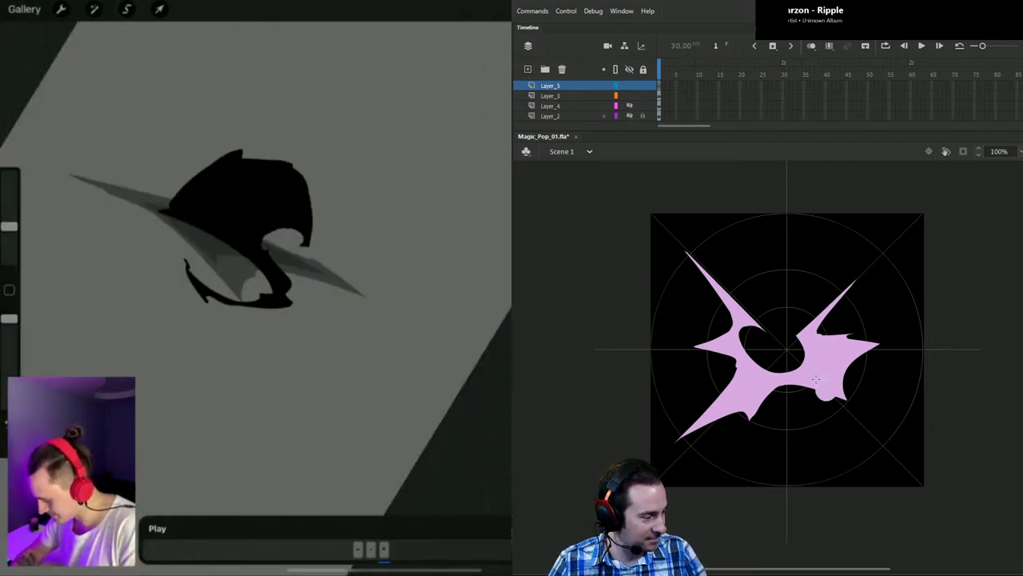
pyautogui.moveTo(816, 379); pyautogui.dragTo(873, 436)
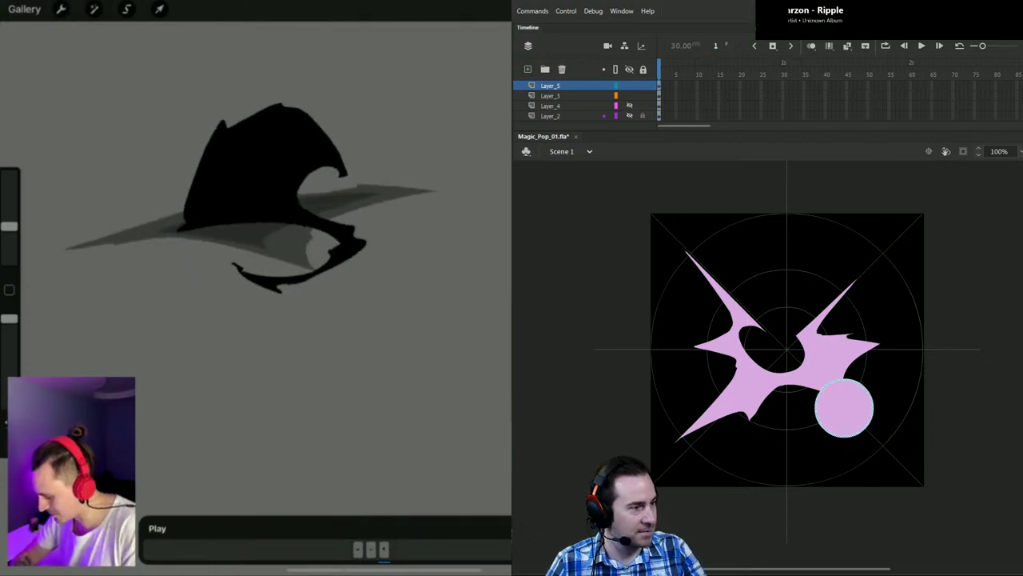
pyautogui.click(513, 78)
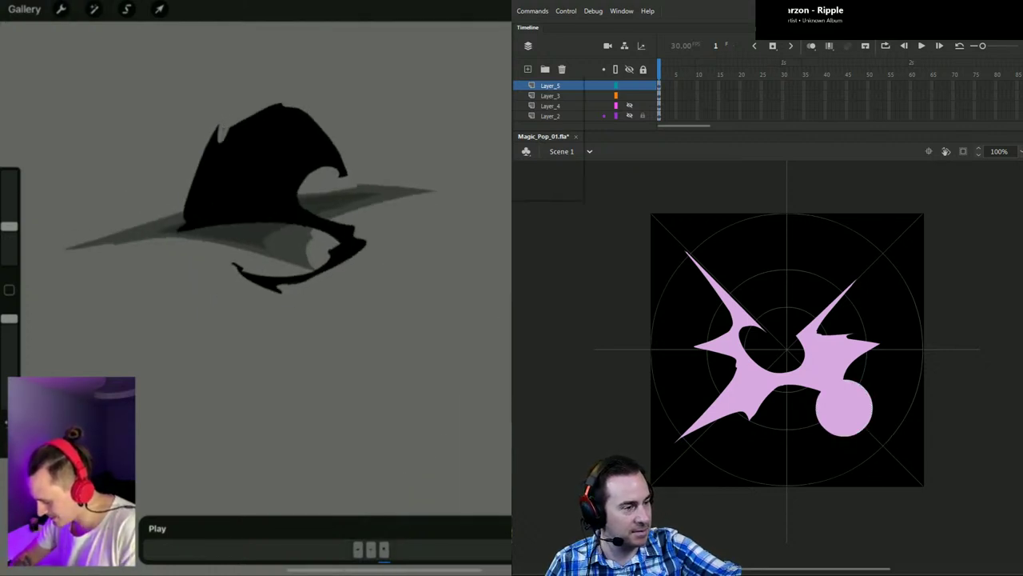
pyautogui.click(563, 79)
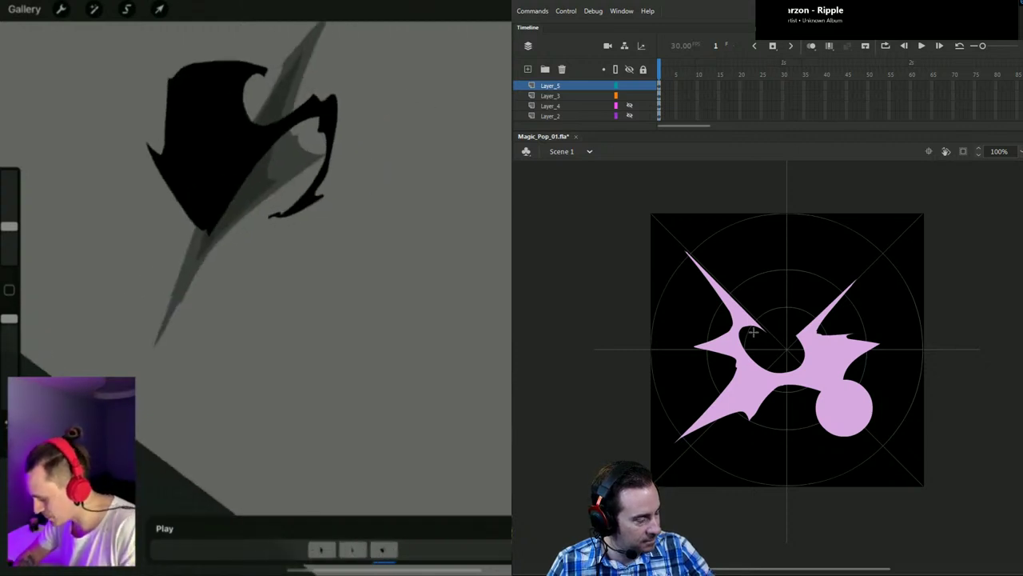
# Step: Draw a medium circle at the upper-left spike's base, and small circles by the lower notch and the right barb
pyautogui.moveTo(739, 302); pyautogui.dragTo(788, 350)
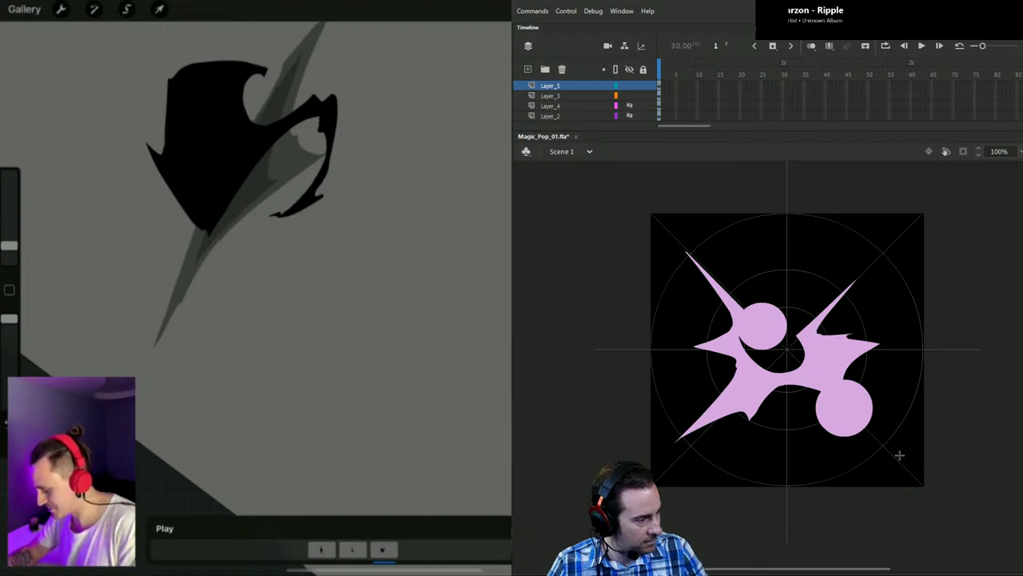
pyautogui.moveTo(735, 412); pyautogui.dragTo(762, 437)
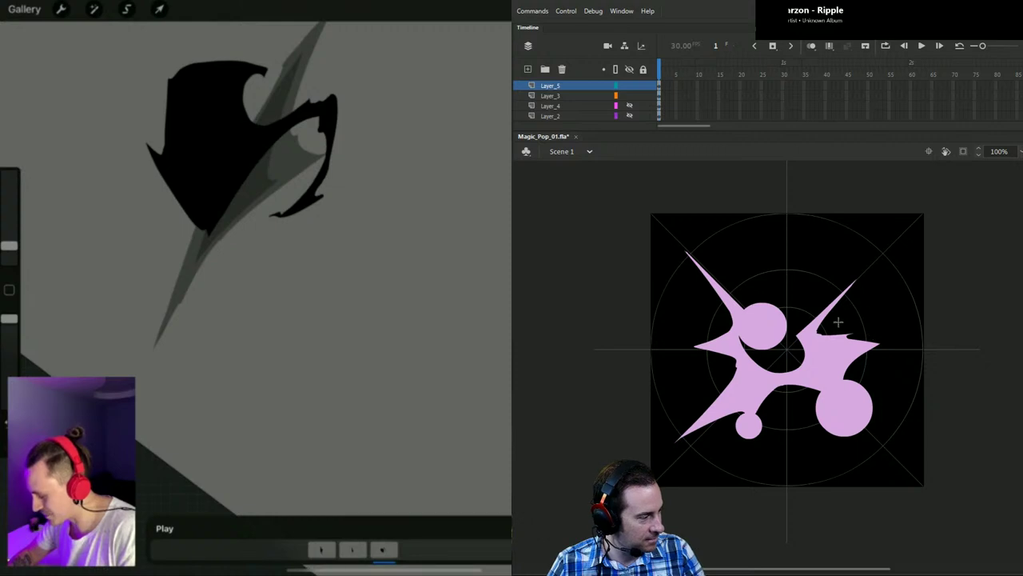
pyautogui.moveTo(838, 321); pyautogui.dragTo(863, 345)
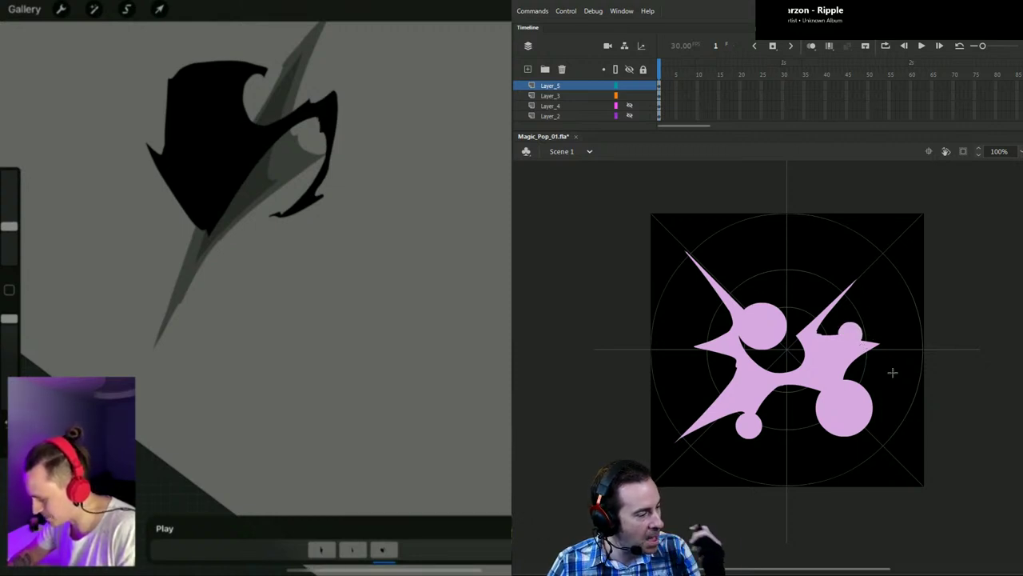
# Step: Move the lower small circle up against the shape, and draw two small detached circles beside the upper-left and left spikes
pyautogui.press('v')
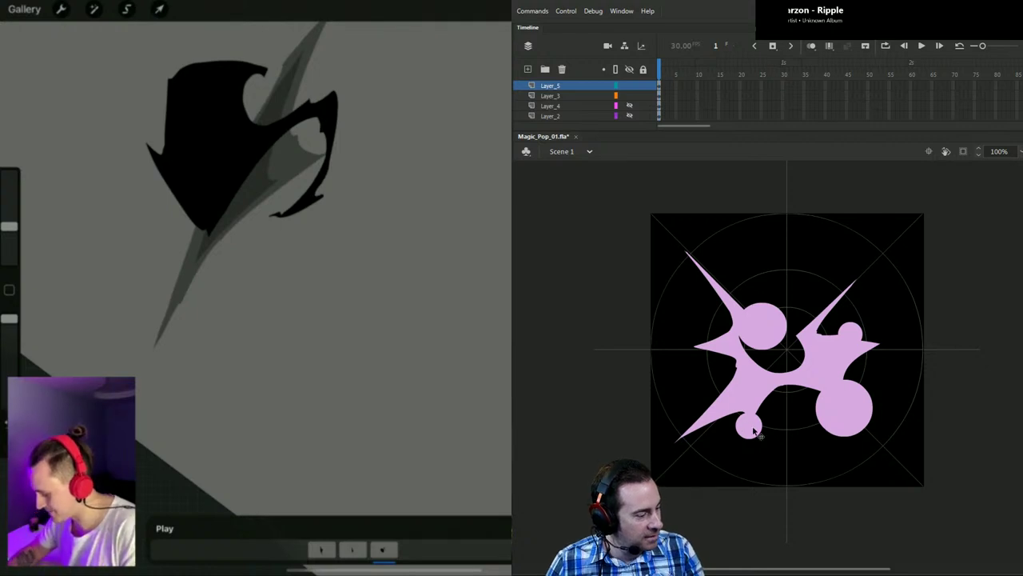
pyautogui.moveTo(747, 428); pyautogui.dragTo(752, 431)
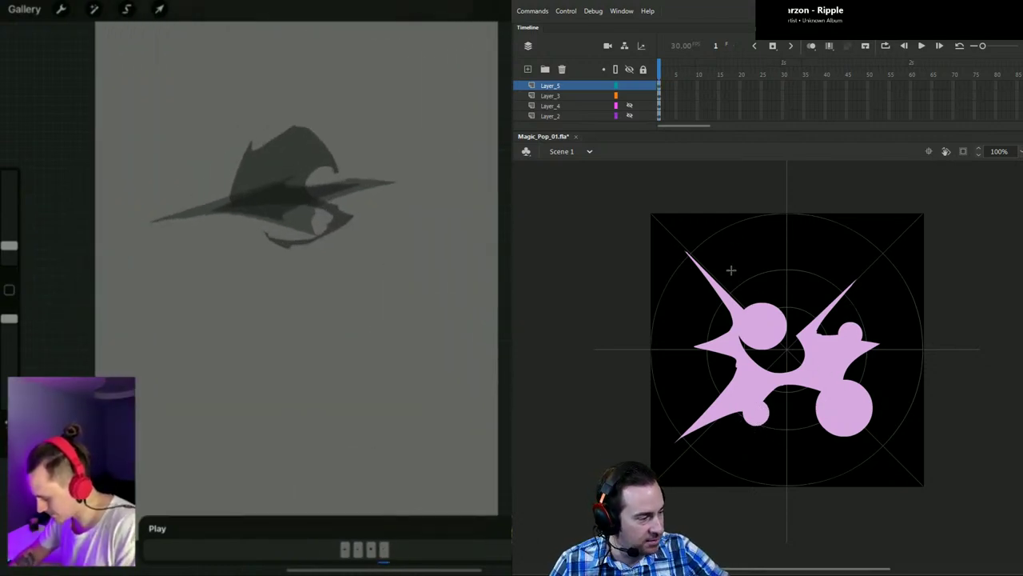
pyautogui.moveTo(731, 270); pyautogui.dragTo(745, 285)
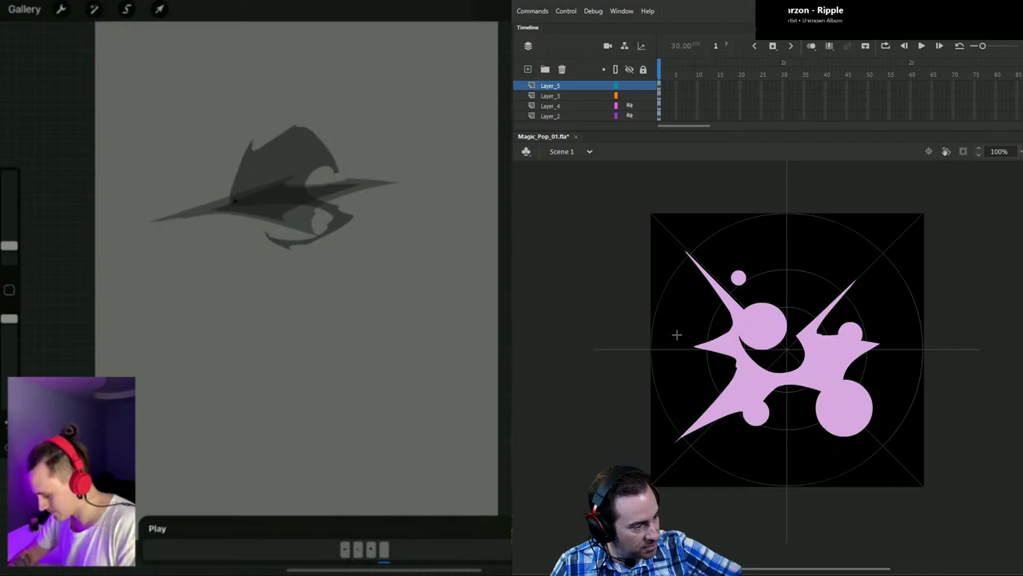
pyautogui.moveTo(675, 327)
pyautogui.mouseDown()
pyautogui.moveTo(707, 330)
pyautogui.moveTo(694, 346)
pyautogui.moveTo(689, 330)
pyautogui.moveTo(705, 326)
pyautogui.mouseUp()
pyautogui.click(805, 269)
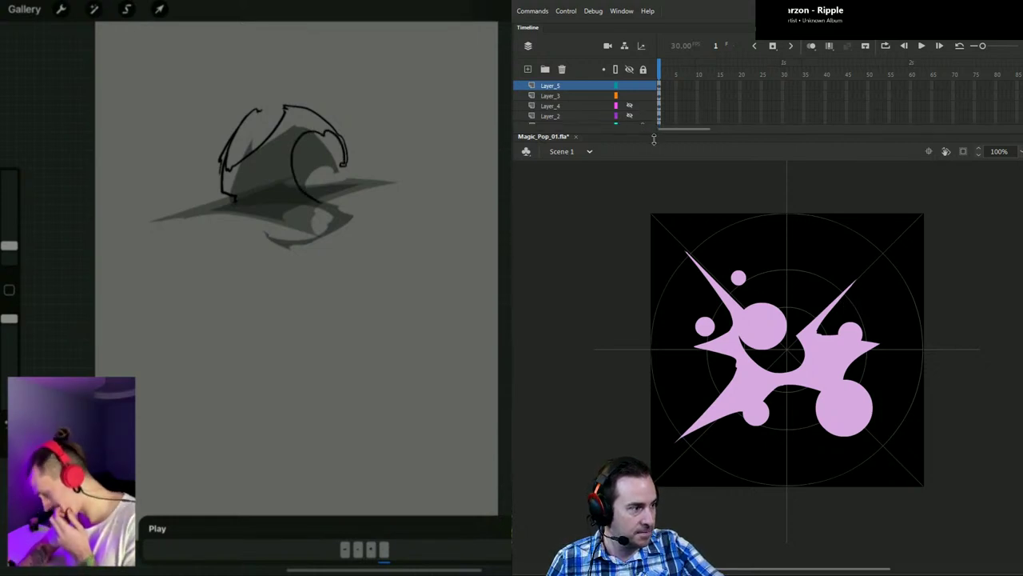
# Step: Delete Layer_4 and Layer_2, and hide the radial guide on Layer_1
pyautogui.moveTo(653, 131); pyautogui.dragTo(653, 143)
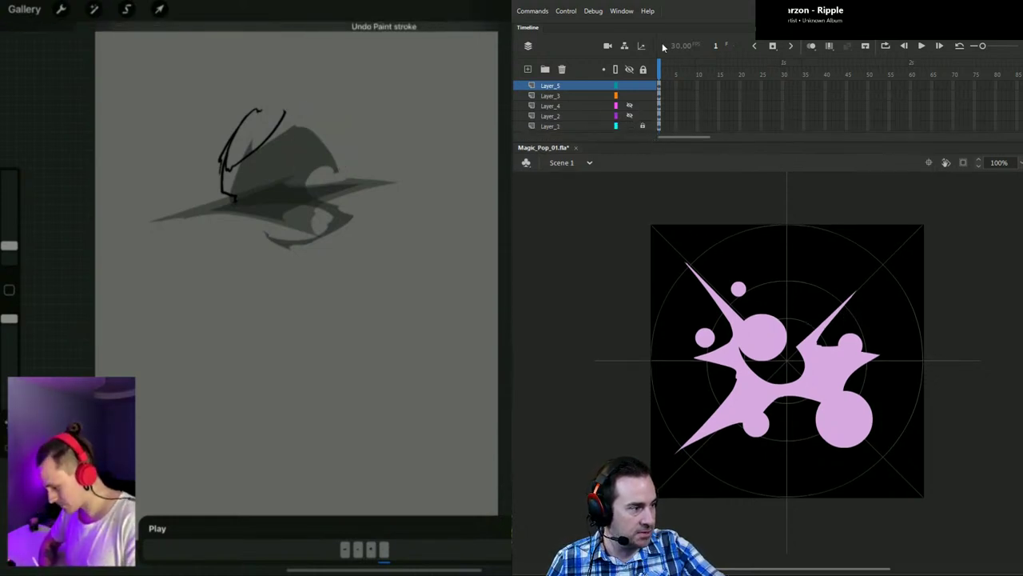
pyautogui.click(560, 94)
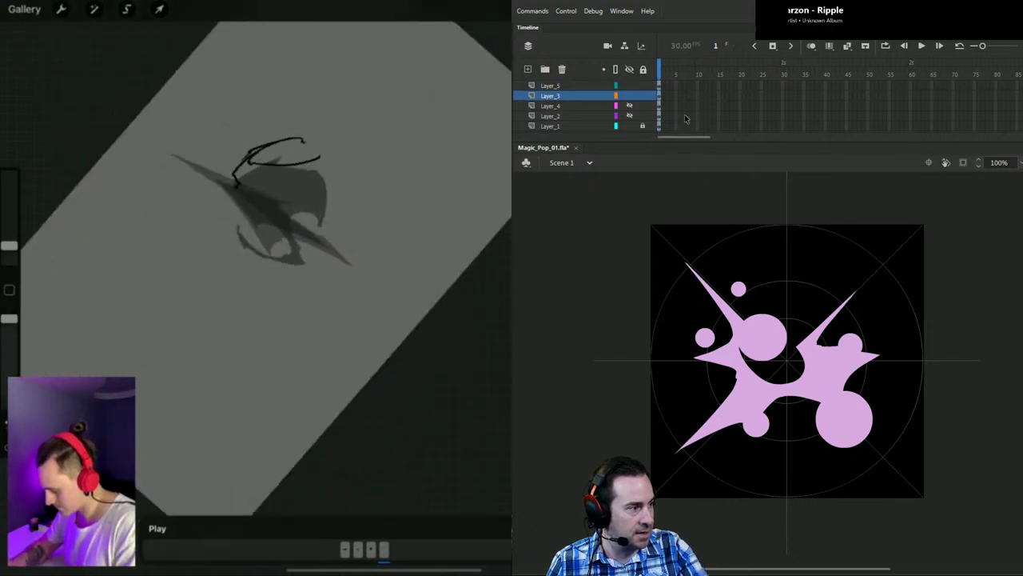
pyautogui.click(557, 106)
pyautogui.keyDown('shift'); pyautogui.click(557, 116); pyautogui.keyUp('shift')
pyautogui.click(562, 69)
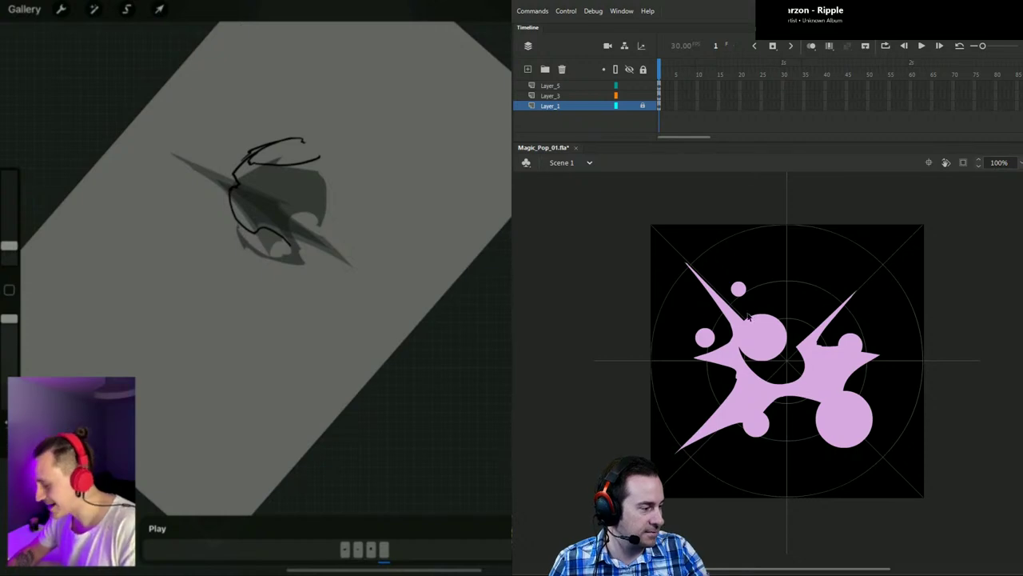
pyautogui.click(629, 106)
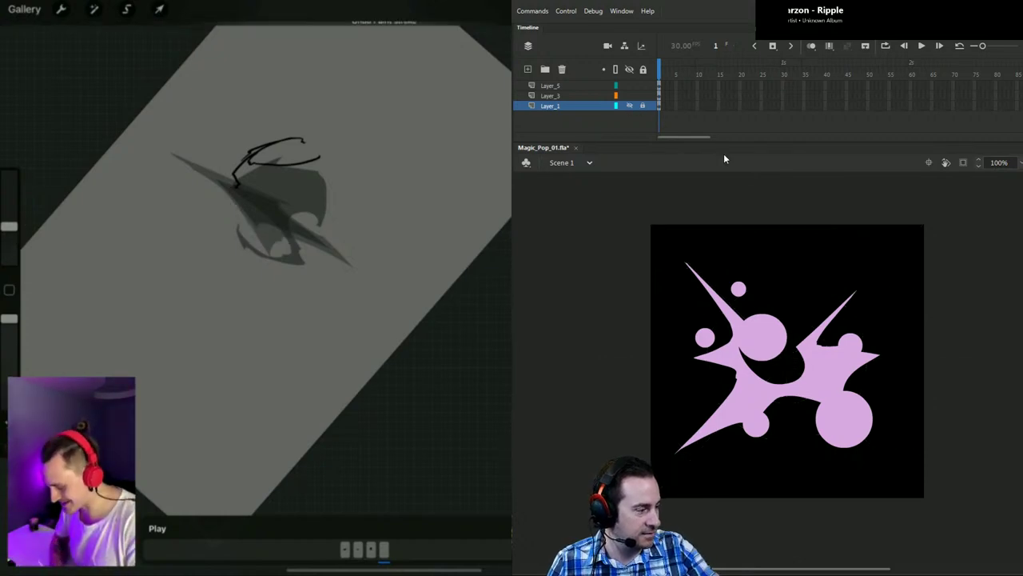
# Step: Move the small circle on the right spike outward, detached from the shape, and draw a tiny circle above the right barb
pyautogui.click(851, 345)
pyautogui.click(909, 311)
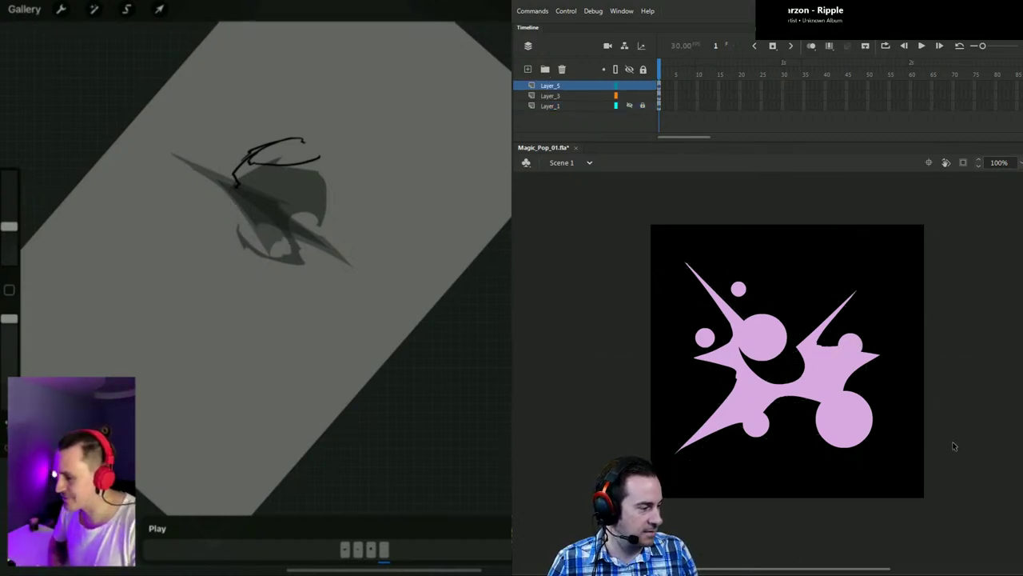
pyautogui.click(862, 348)
pyautogui.moveTo(857, 347); pyautogui.dragTo(890, 333)
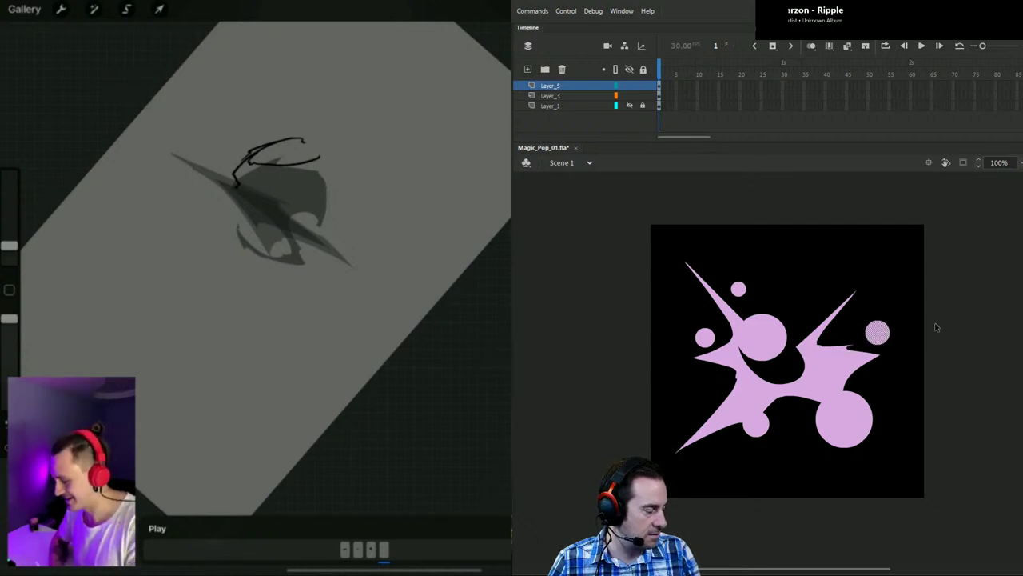
pyautogui.click(937, 325)
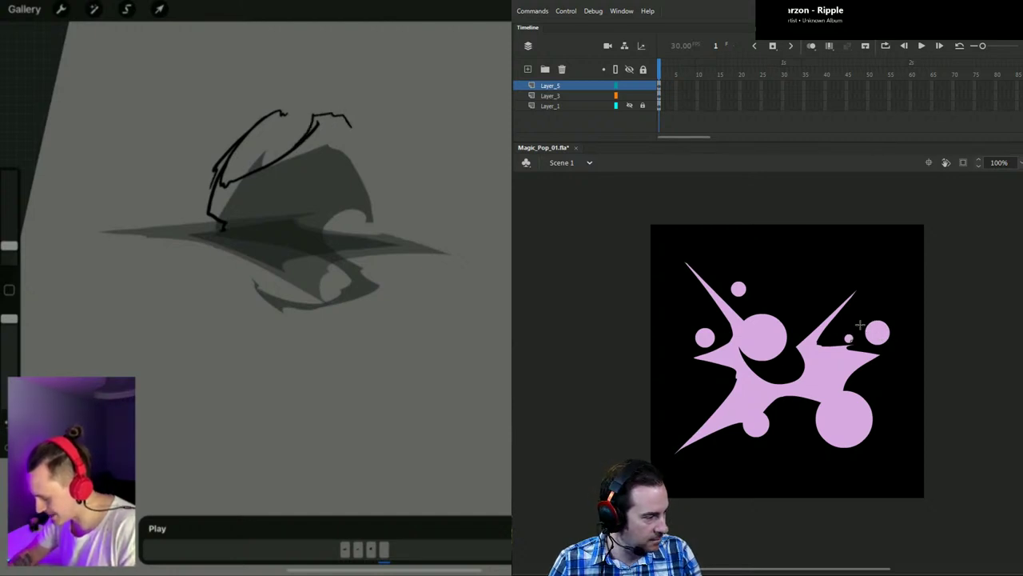
# Step: Scale down the medium circle at the base of the upper-left spike
pyautogui.click(783, 335)
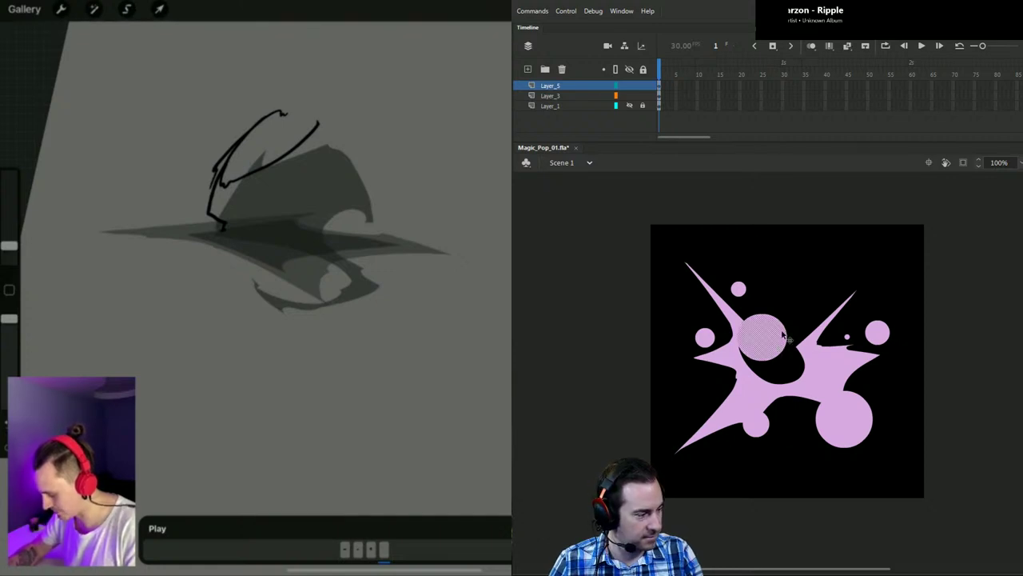
pyautogui.press('q')
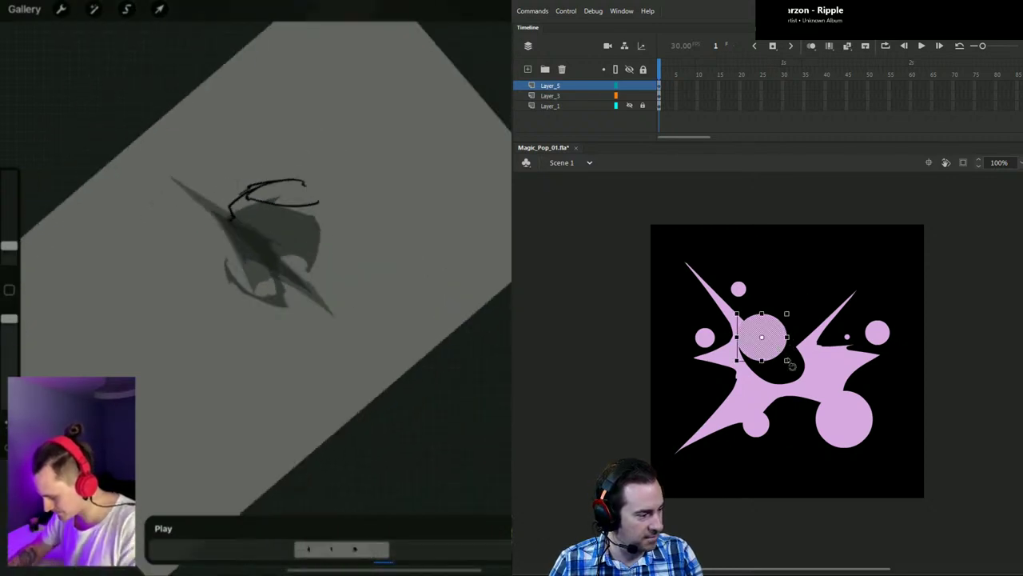
pyautogui.moveTo(787, 360); pyautogui.dragTo(786, 356)
pyautogui.click(829, 285)
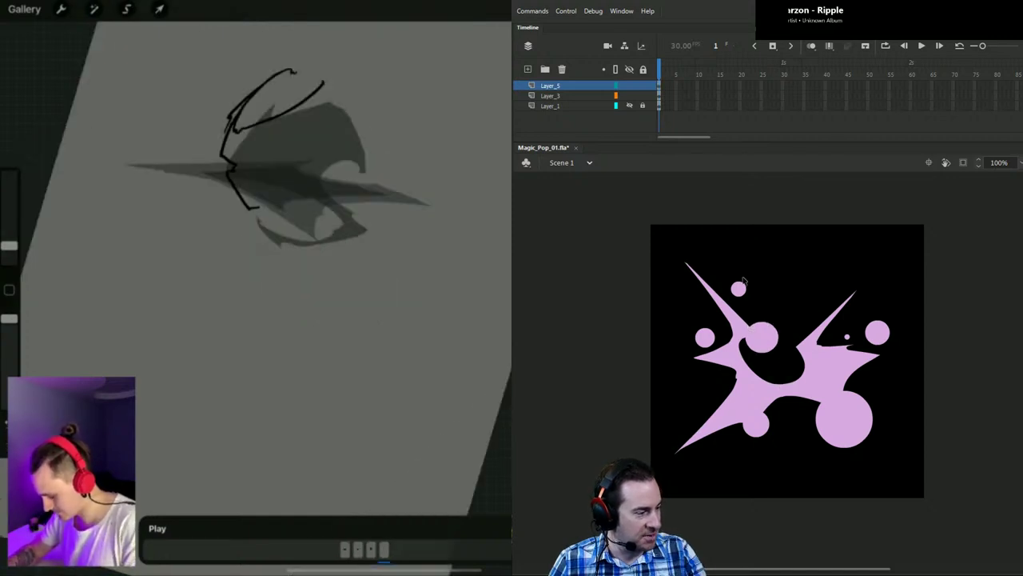
# Step: Move the small circle beside the upper-left spike into the central notch, shrink it, and place it just below the medium circle
pyautogui.moveTo(742, 291); pyautogui.dragTo(740, 290)
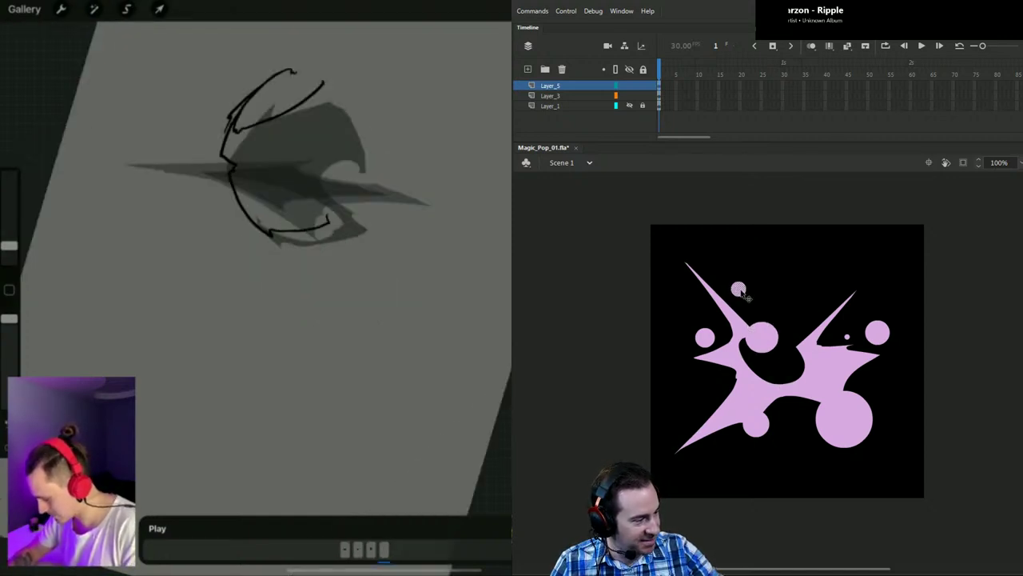
pyautogui.hotkey('ctrl', 'z')
pyautogui.click(779, 362)
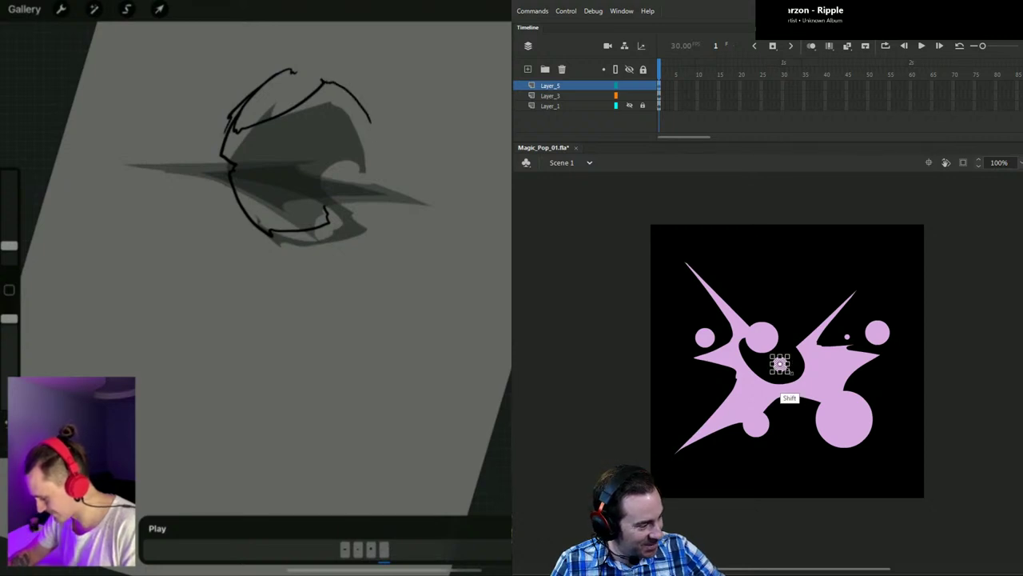
pyautogui.click(790, 310)
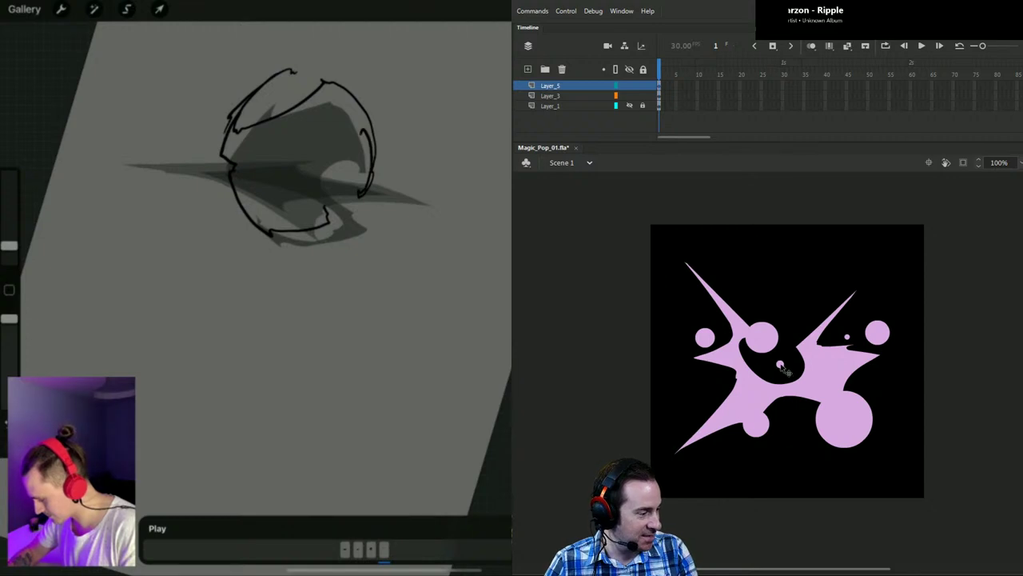
pyautogui.moveTo(780, 364)
pyautogui.mouseDown()
pyautogui.moveTo(764, 364)
pyautogui.moveTo(764, 351)
pyautogui.moveTo(765, 364)
pyautogui.mouseUp()
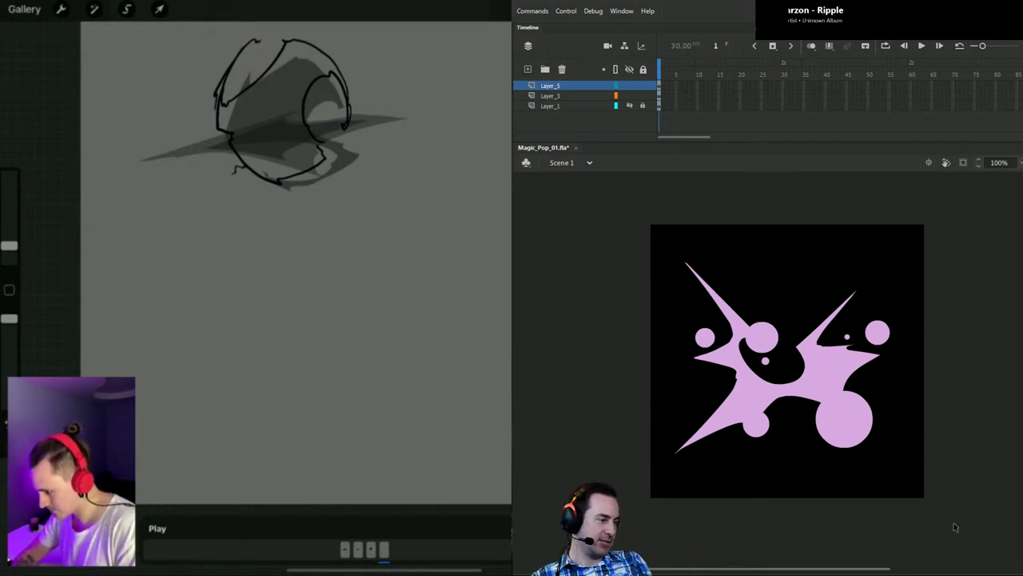
# Step: Move the large circle below the shape's lower notch, and move the small lower circle off the canvas above the artwork
pyautogui.click(854, 436)
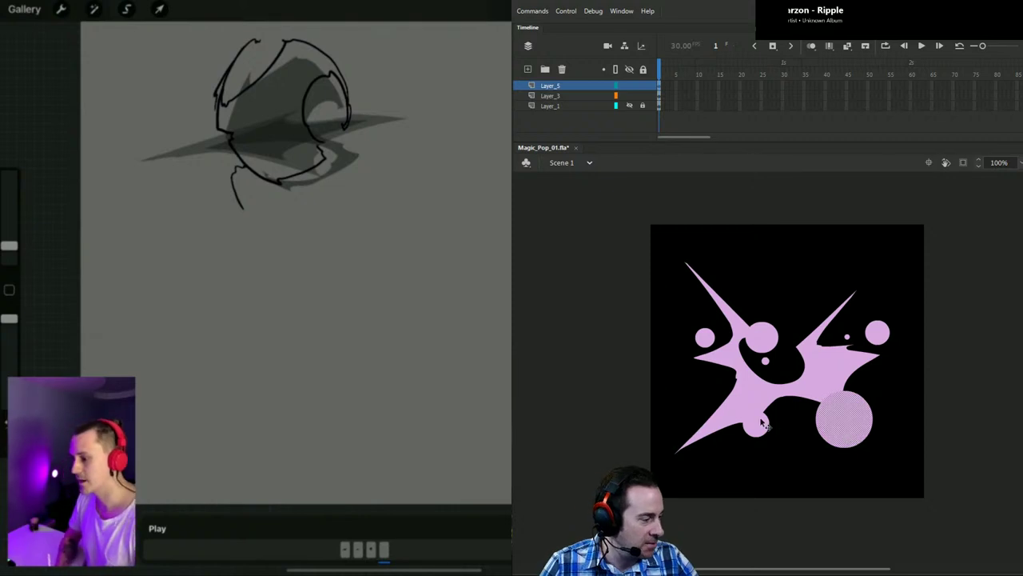
pyautogui.click(765, 427)
pyautogui.moveTo(759, 425); pyautogui.dragTo(800, 485)
pyautogui.moveTo(859, 424)
pyautogui.mouseDown()
pyautogui.moveTo(822, 440)
pyautogui.moveTo(860, 422)
pyautogui.moveTo(851, 425)
pyautogui.mouseUp()
pyautogui.click(799, 484)
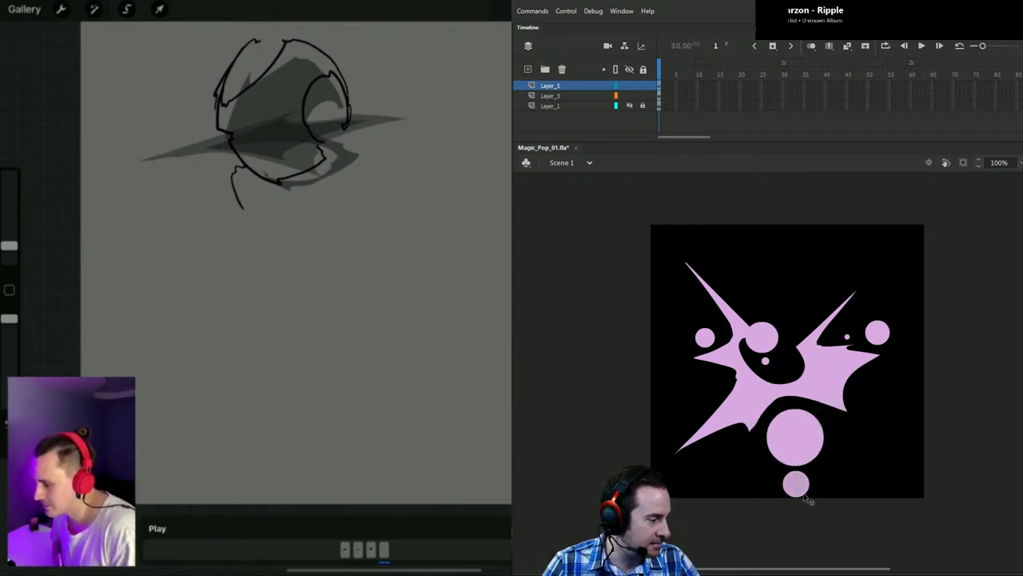
pyautogui.moveTo(799, 484); pyautogui.dragTo(851, 198)
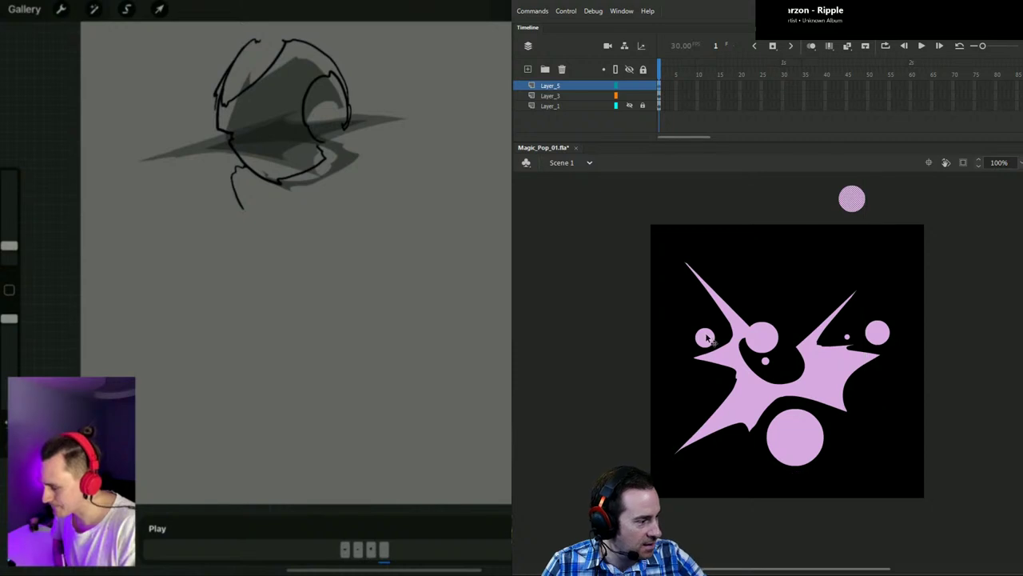
# Step: Shift the circle above the left spike slightly closer to the shape, and delete the spare circle above the canvas
pyautogui.click(706, 335)
pyautogui.moveTo(705, 338); pyautogui.dragTo(711, 338)
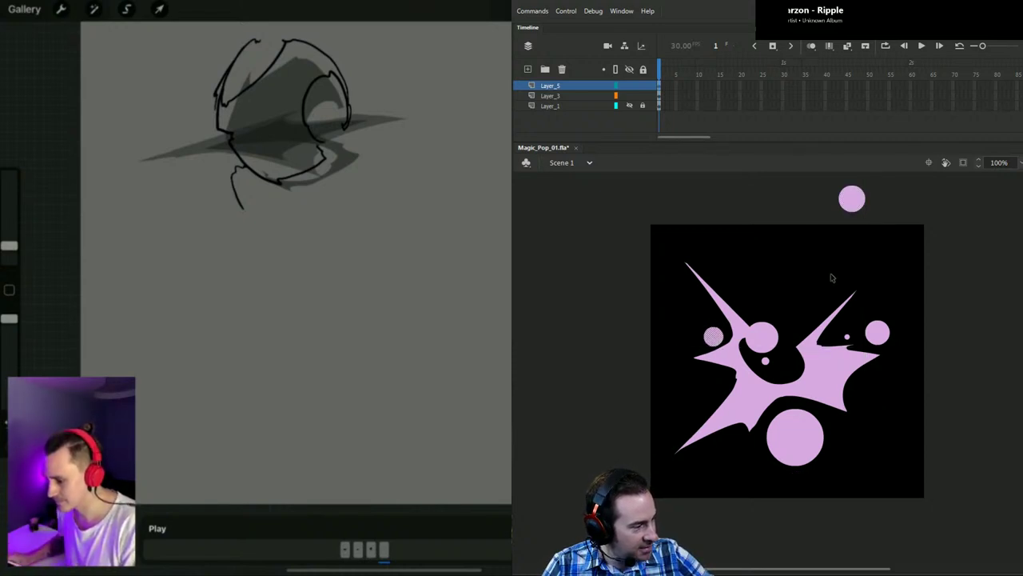
pyautogui.press('Left')
pyautogui.press('Down')
pyautogui.click(890, 339)
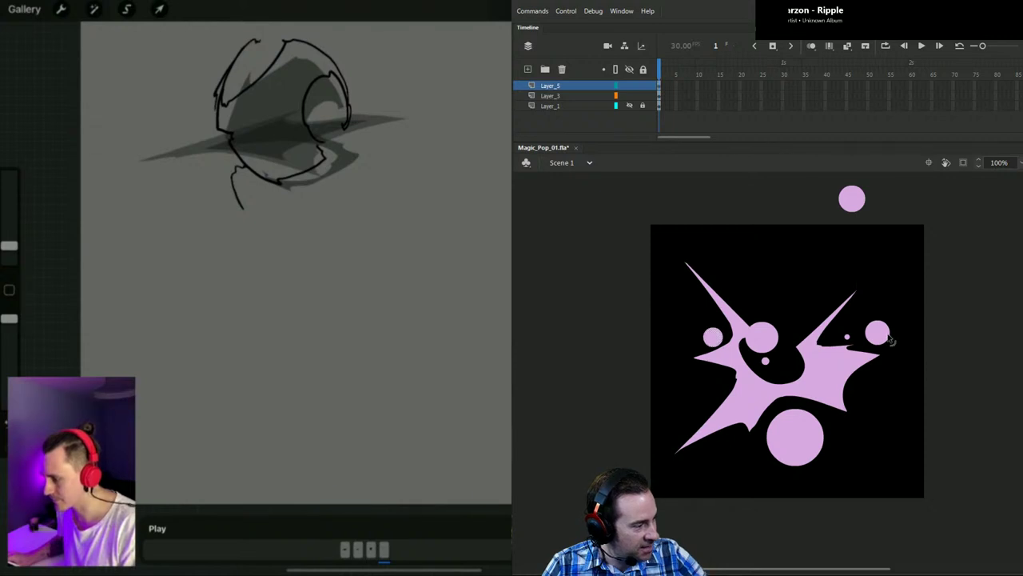
pyautogui.click(854, 203)
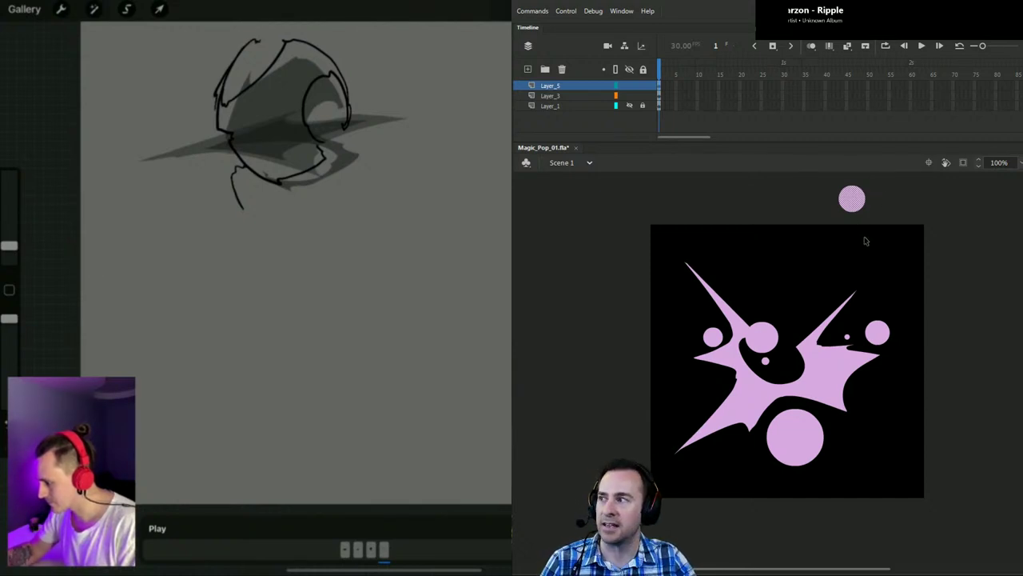
pyautogui.press('Delete')
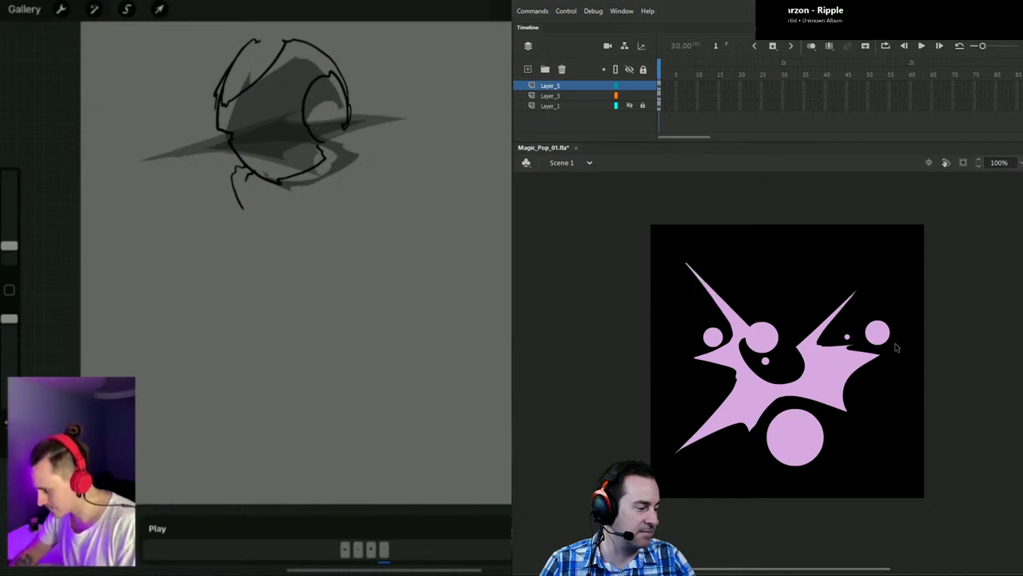
# Step: Group the large circle below the shape, and draw a small circle overlapping its upper-left edge
pyautogui.click(800, 423)
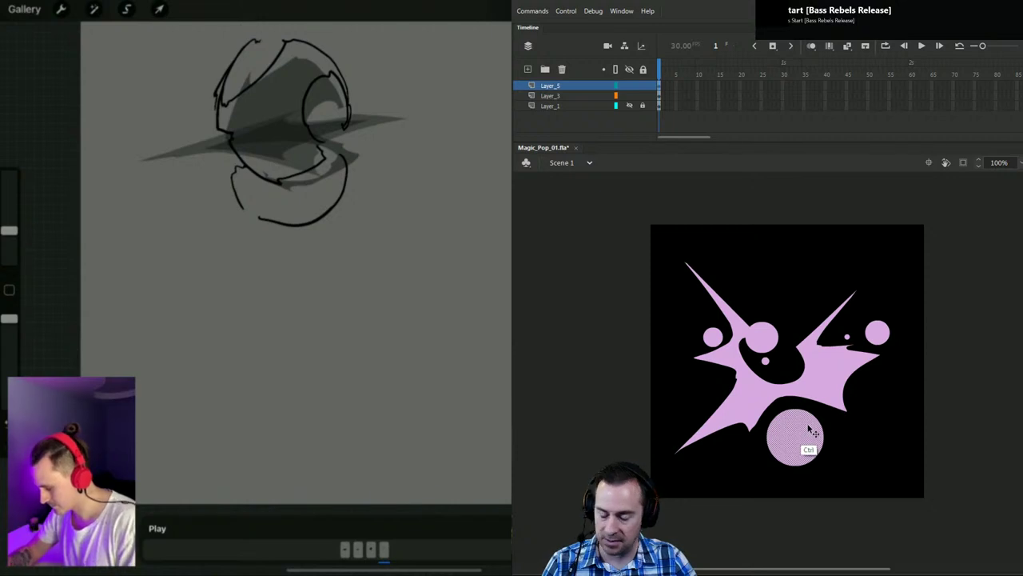
pyautogui.hotkey('ctrl', 'g')
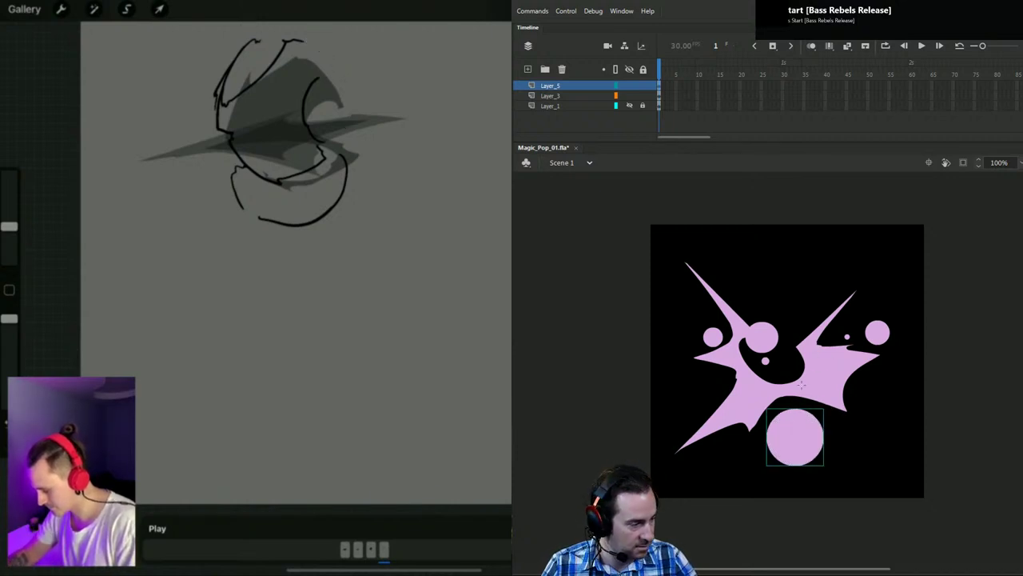
pyautogui.moveTo(771, 402); pyautogui.dragTo(785, 417)
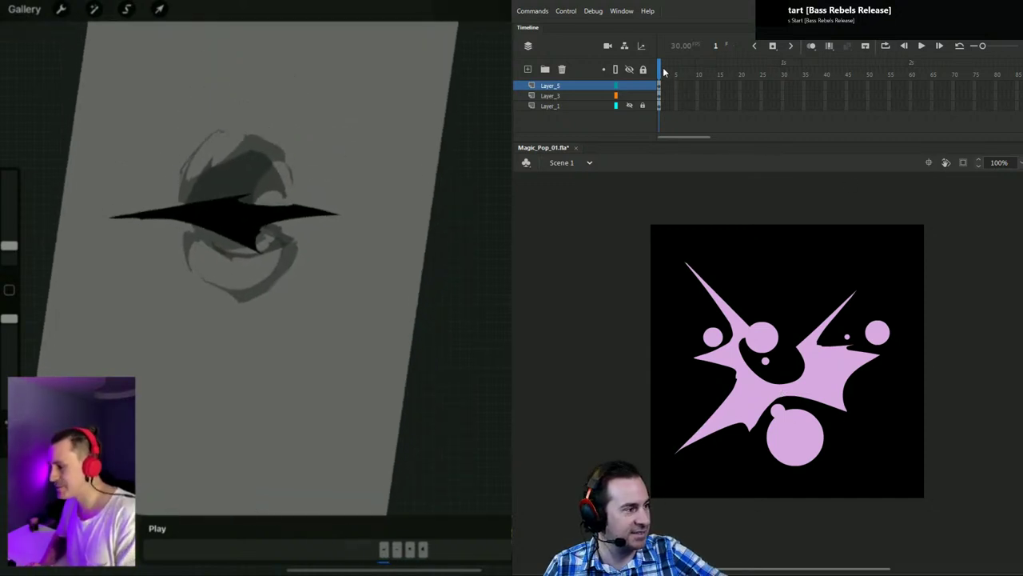
# Step: Convert Layer_1 to a guide layer
pyautogui.rightClick(565, 96)
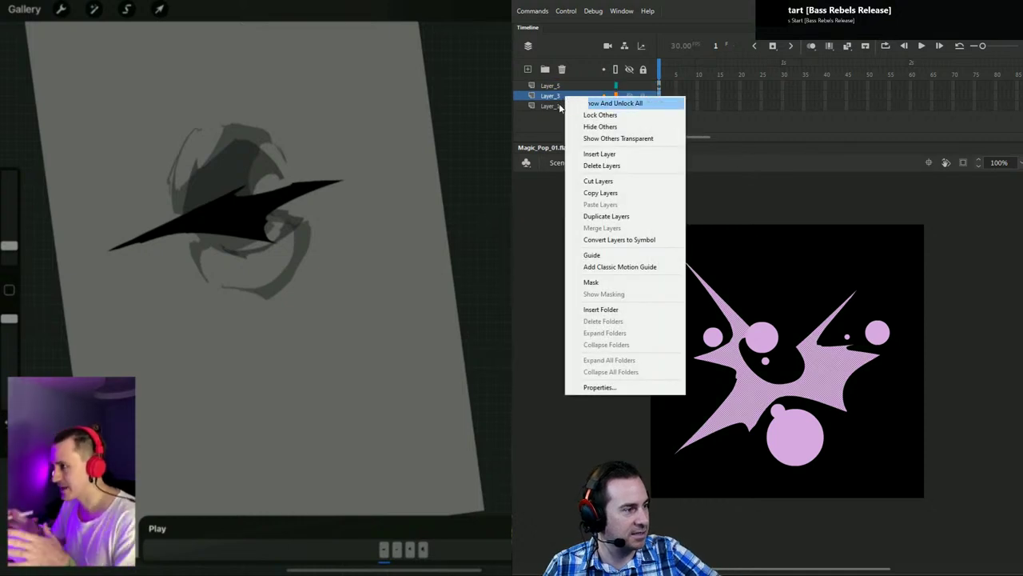
pyautogui.rightClick(549, 105)
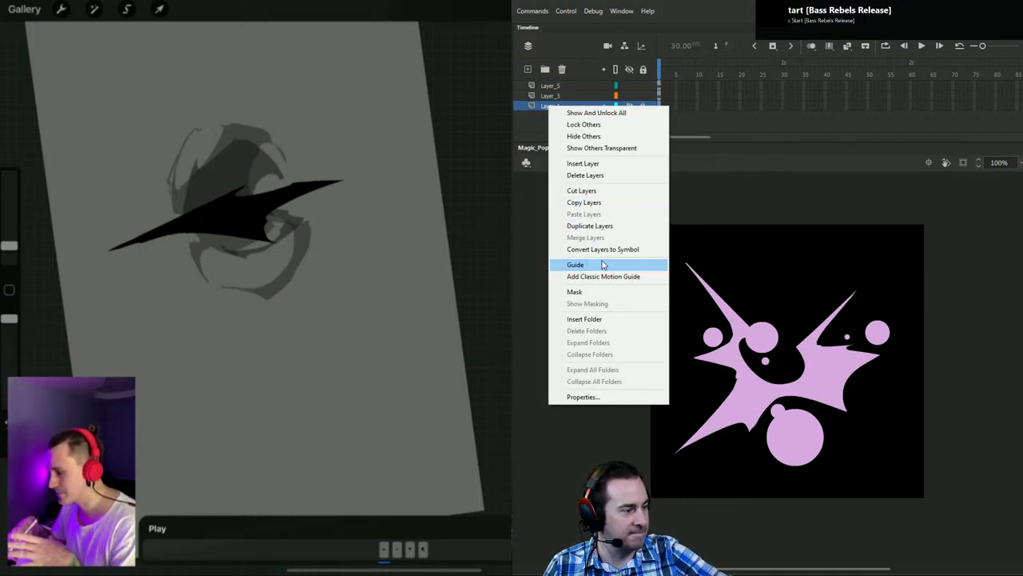
pyautogui.click(588, 264)
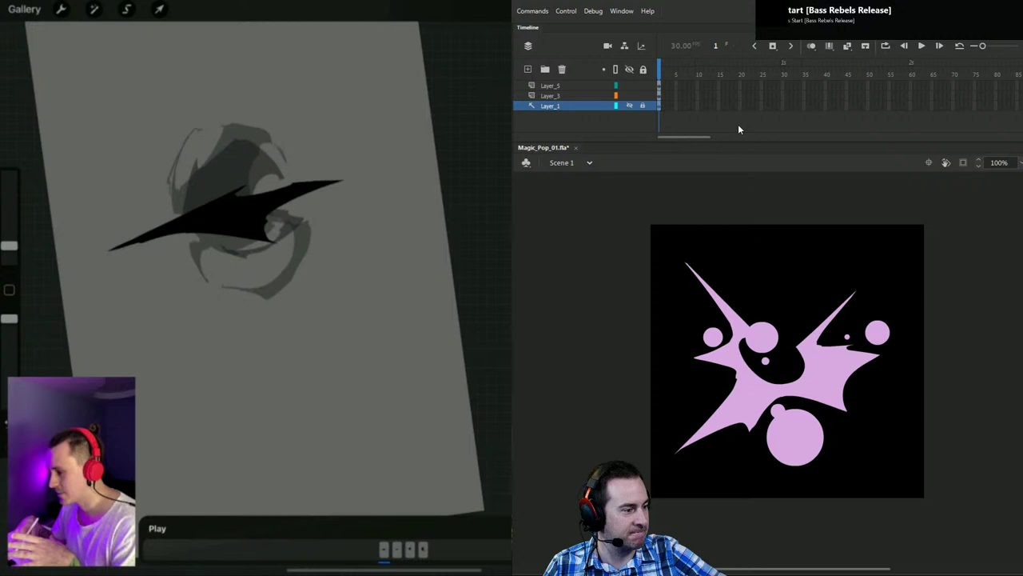
# Step: Extend the frames of all three layers to frame 16
pyautogui.click(674, 86)
pyautogui.moveTo(725, 86); pyautogui.dragTo(724, 106)
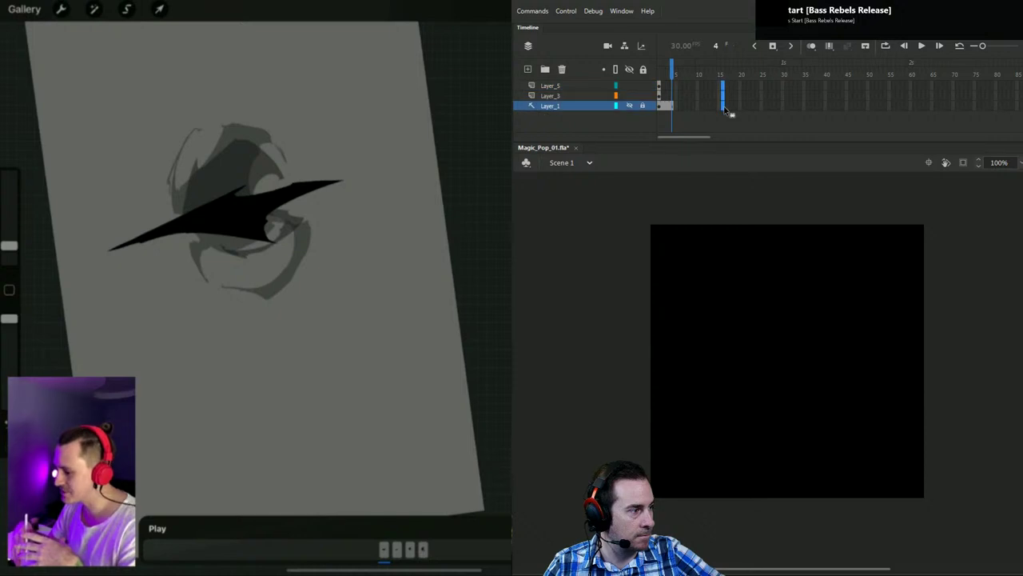
pyautogui.press('F5')
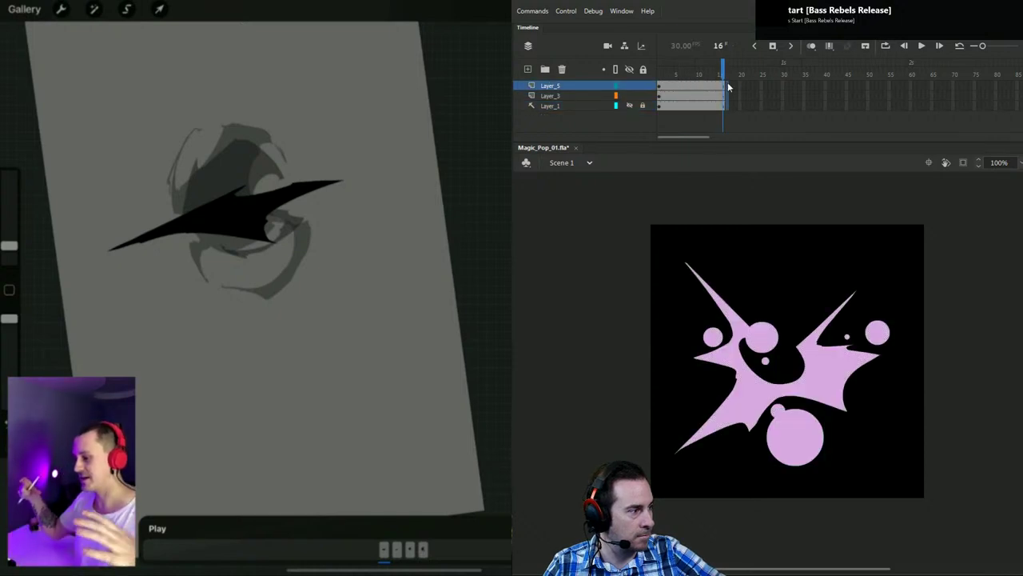
# Step: Add blank keyframes at frame 17 on all three layers, extend them to frame 30, and return to frame 1
pyautogui.click(729, 106)
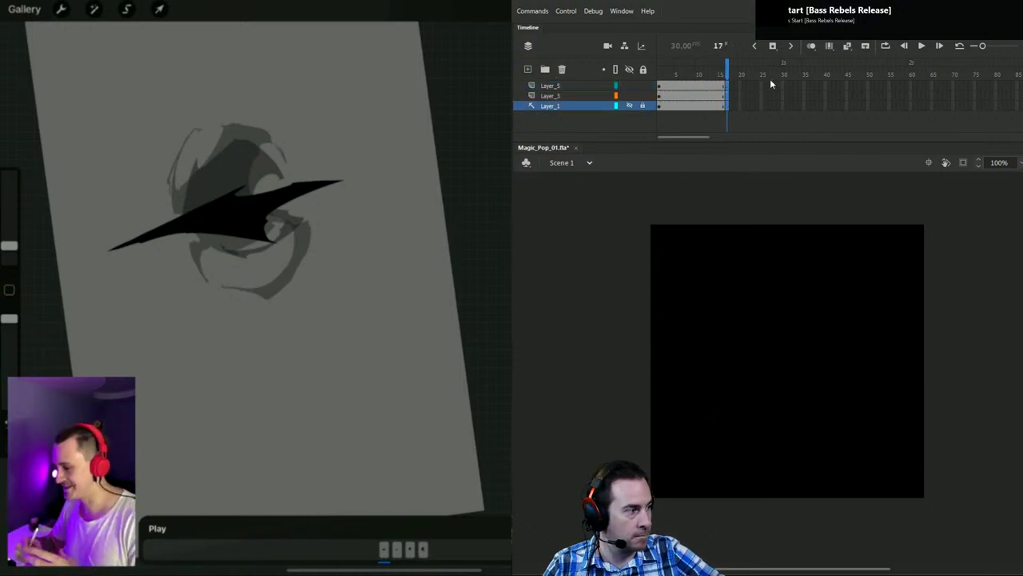
pyautogui.moveTo(782, 85); pyautogui.dragTo(783, 105)
pyautogui.press('F5')
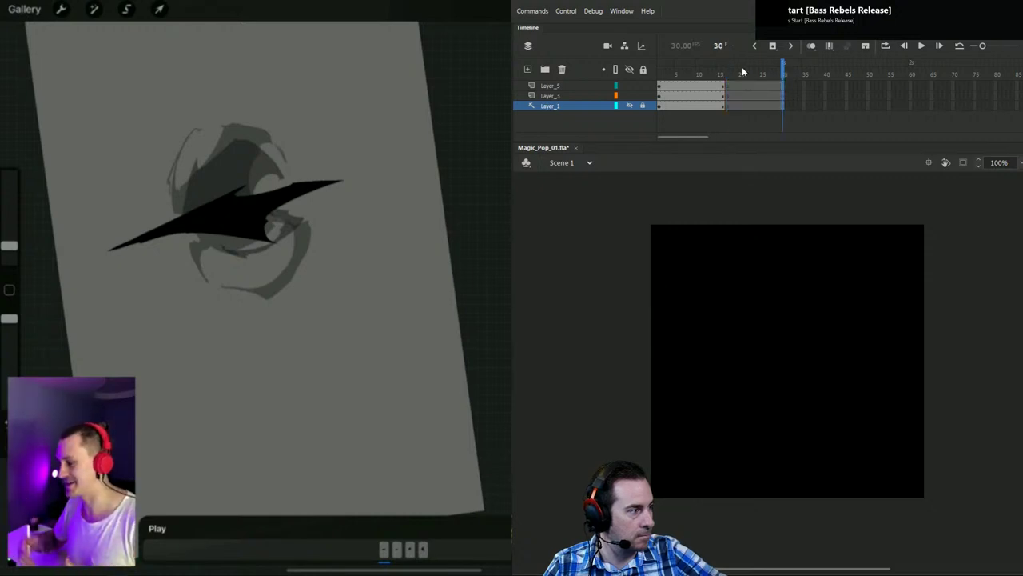
pyautogui.moveTo(742, 72); pyautogui.dragTo(654, 72)
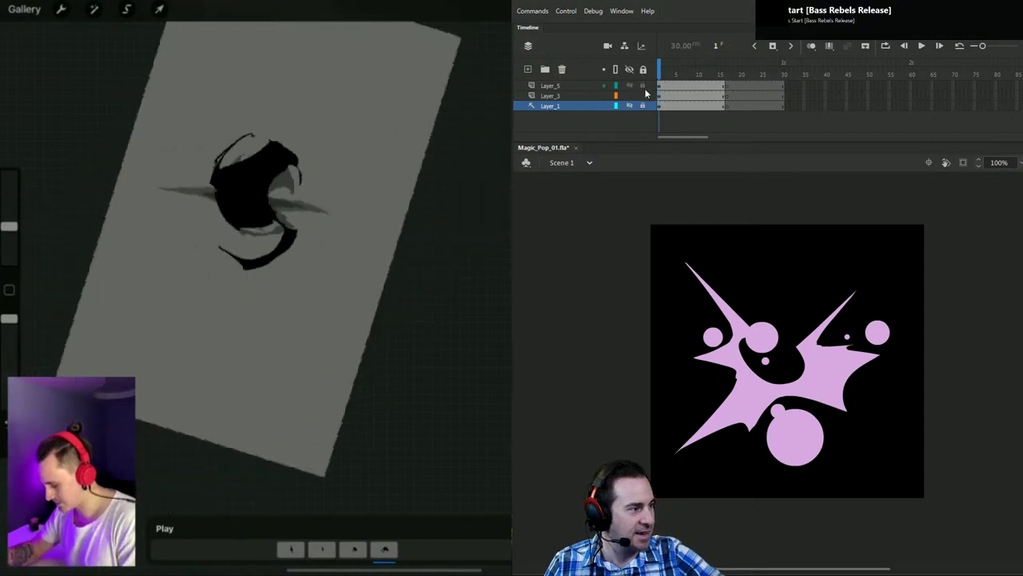
# Step: Group each of the remaining loose circles on Layer_5 individually
pyautogui.click(586, 95)
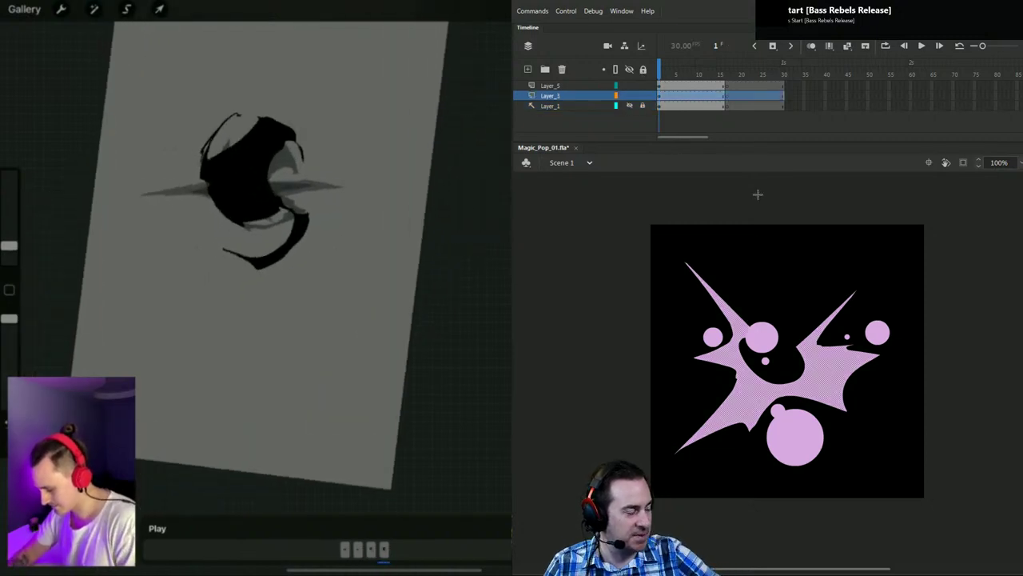
pyautogui.click(814, 442)
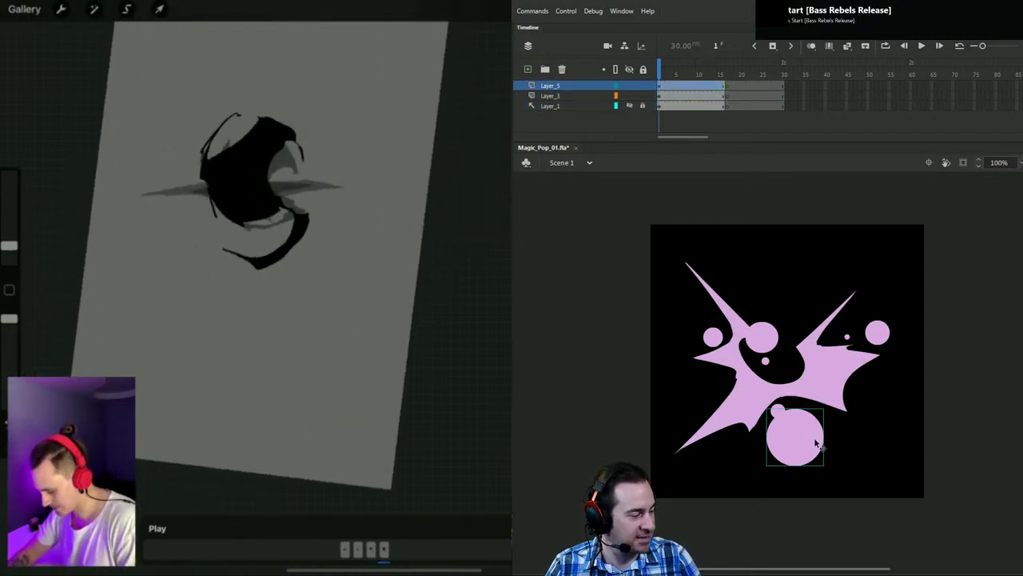
pyautogui.click(881, 334)
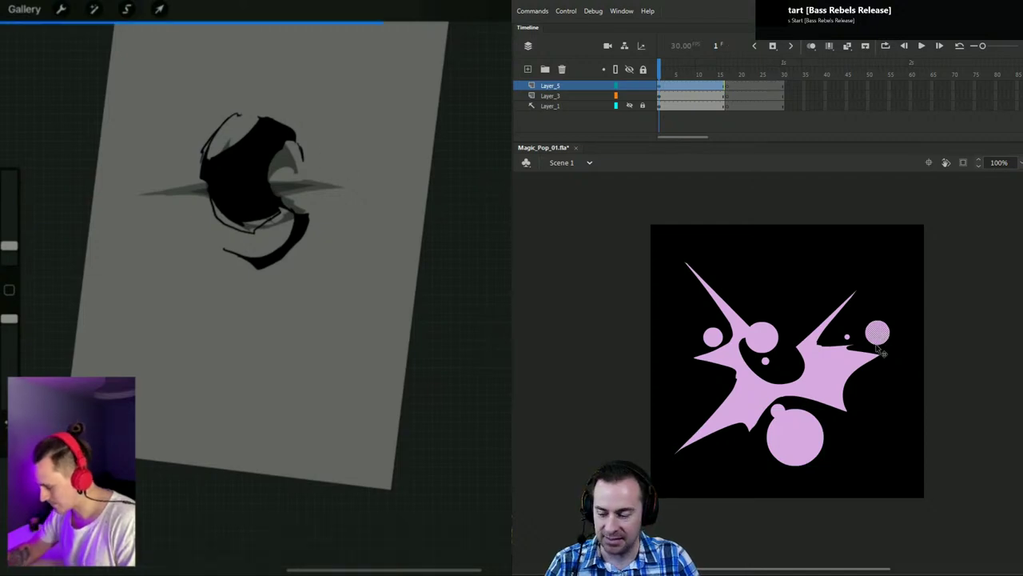
pyautogui.hotkey('ctrl', 'g')
pyautogui.click(848, 337)
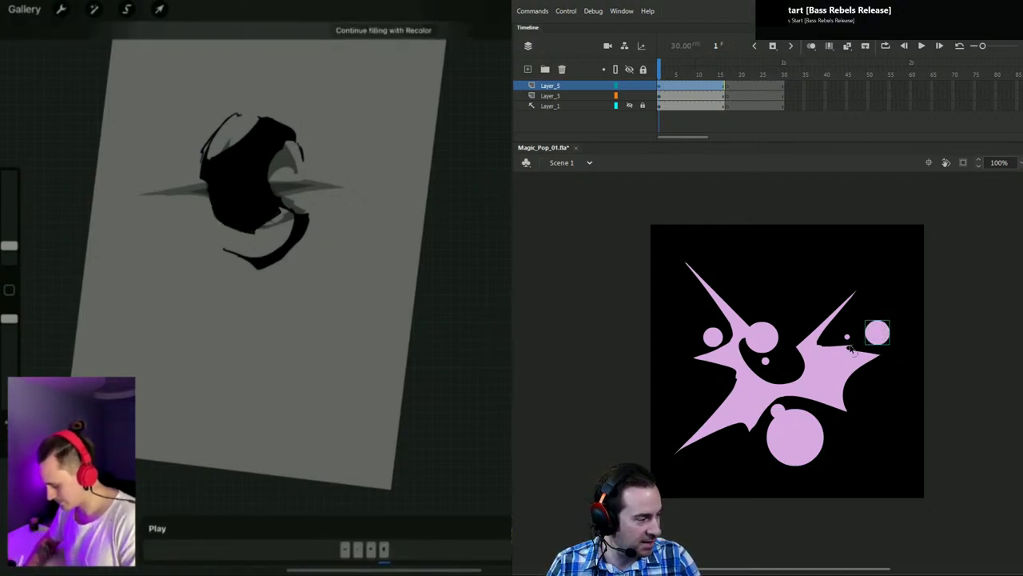
pyautogui.hotkey('ctrl', 'g')
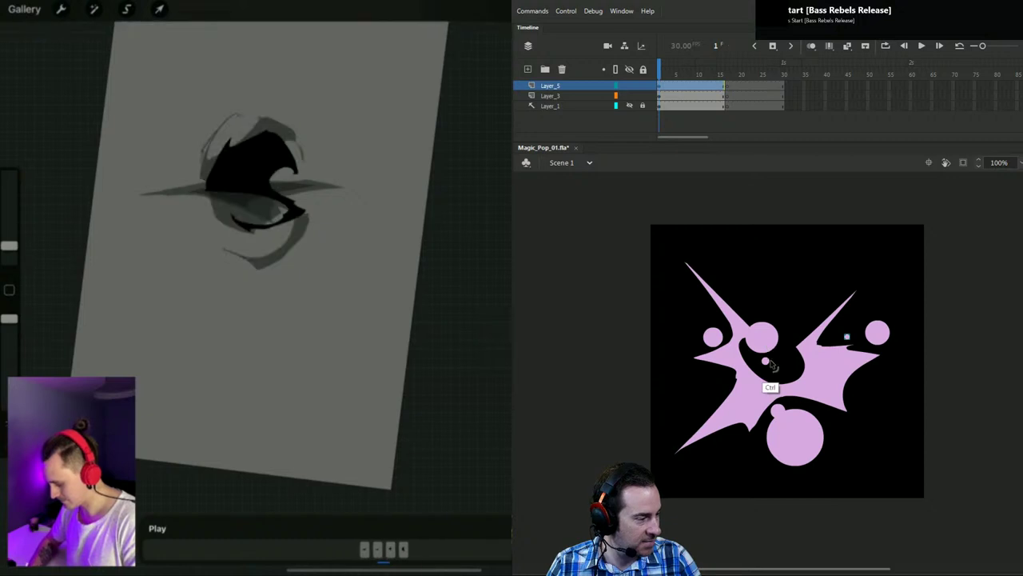
pyautogui.click(765, 347)
pyautogui.click(768, 375)
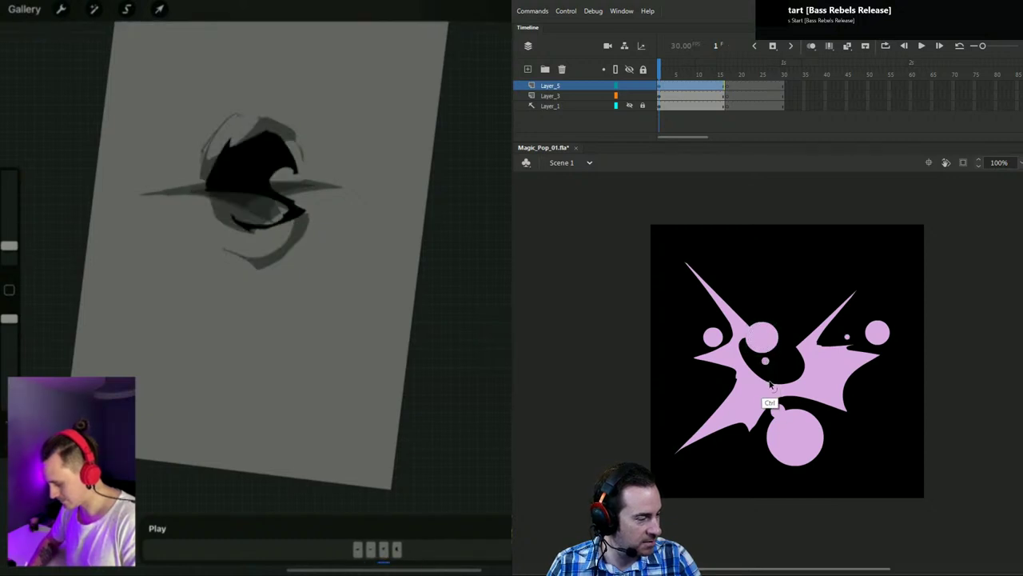
pyautogui.click(720, 336)
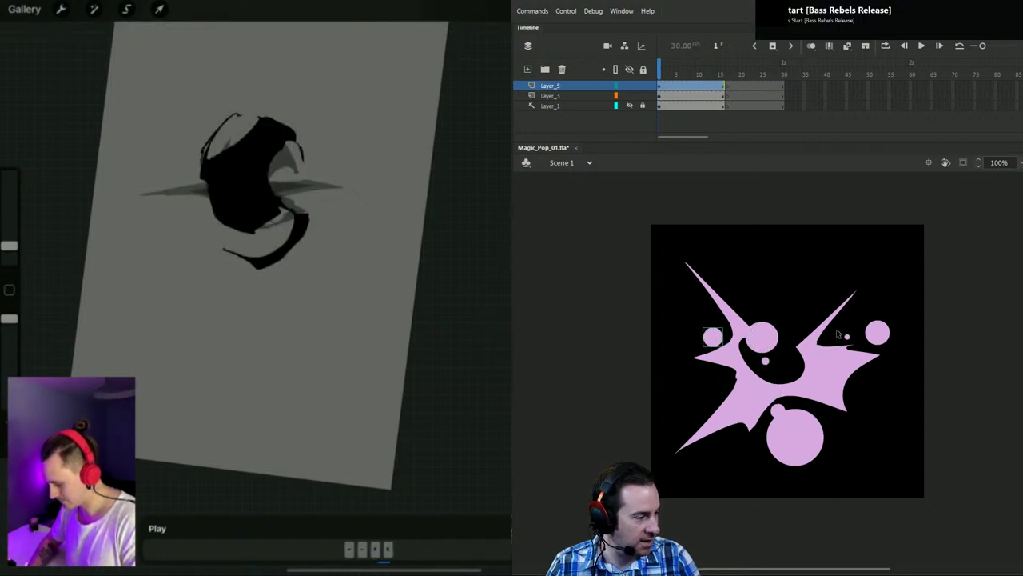
# Step: Insert blank keyframes at frame 2 on Layer_5 and Layer_3, and turn on onion skinning
pyautogui.click(665, 89)
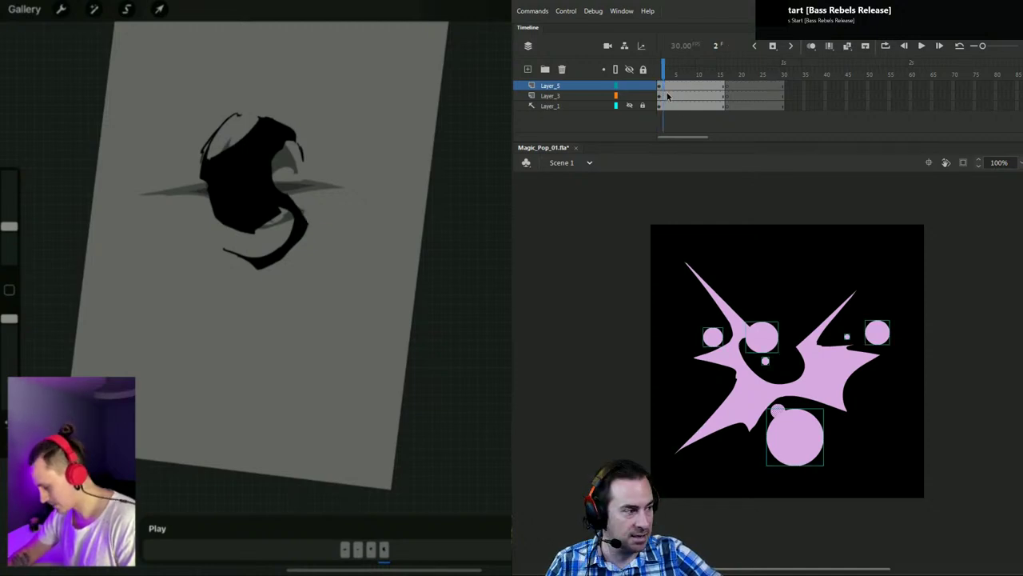
pyautogui.press('F7')
pyautogui.click(663, 95)
pyautogui.press('F7')
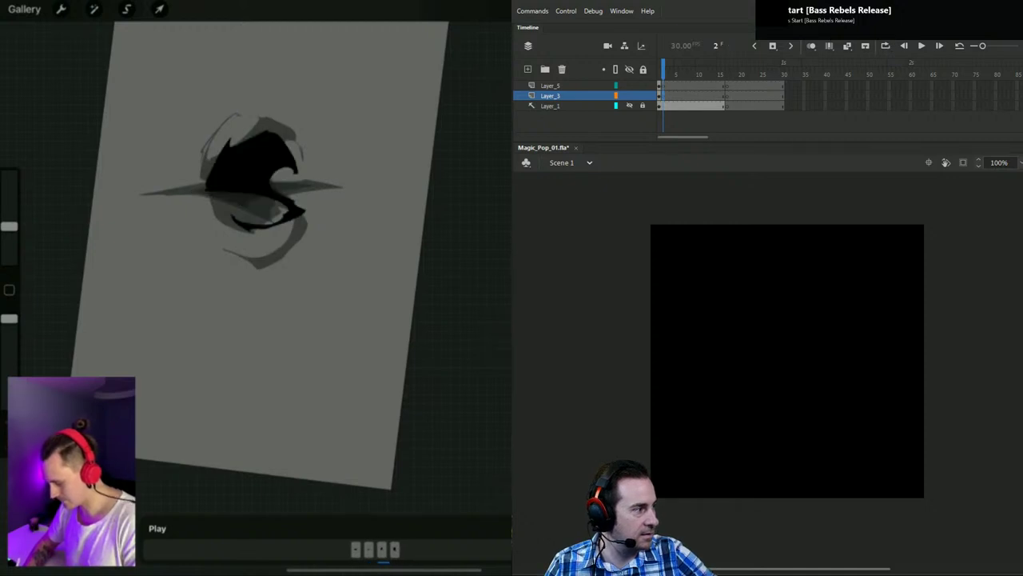
pyautogui.click(812, 46)
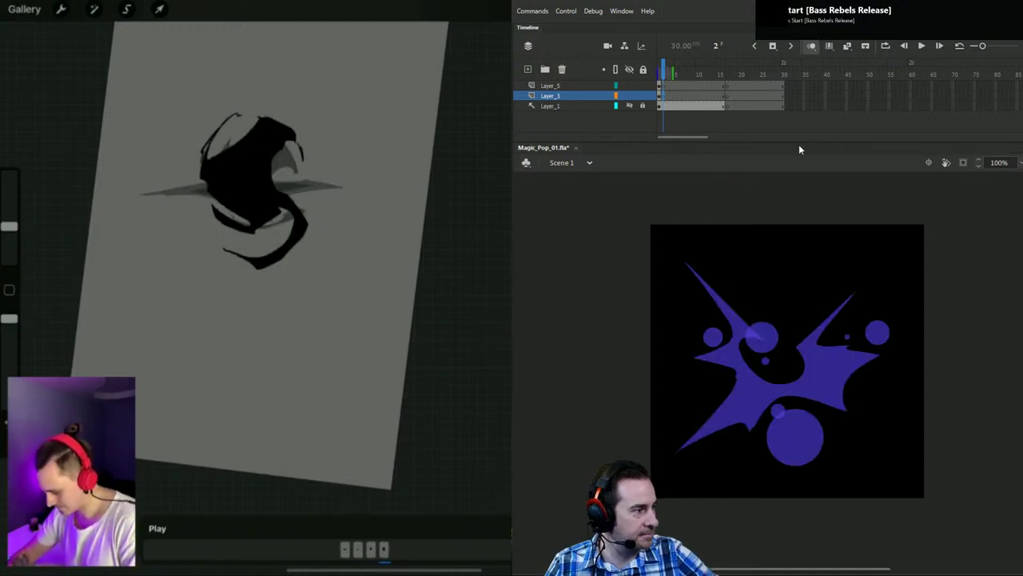
# Step: Draw the outline of a smaller spiky shape over the onion-skinned one at frame 2 of Layer_3
pyautogui.moveTo(675, 74); pyautogui.dragTo(665, 75)
pyautogui.click(692, 75)
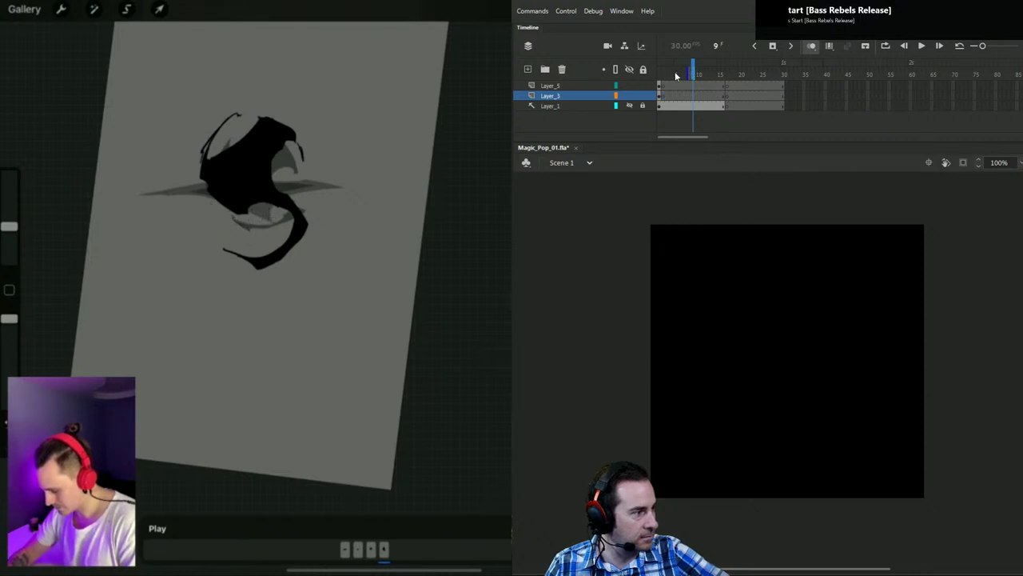
pyautogui.click(662, 73)
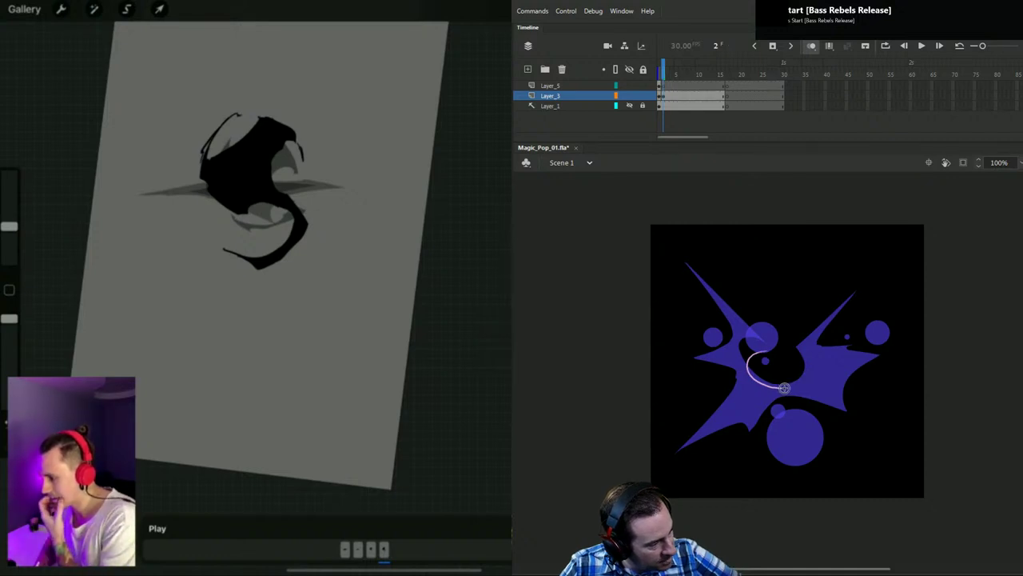
pyautogui.moveTo(798, 380); pyautogui.dragTo(783, 365)
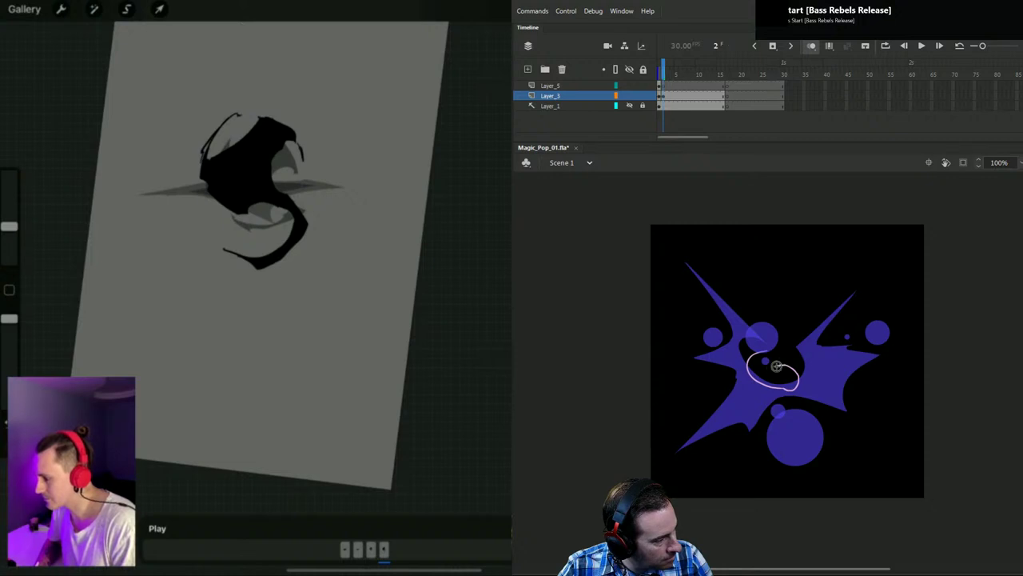
pyautogui.moveTo(811, 336); pyautogui.dragTo(815, 331)
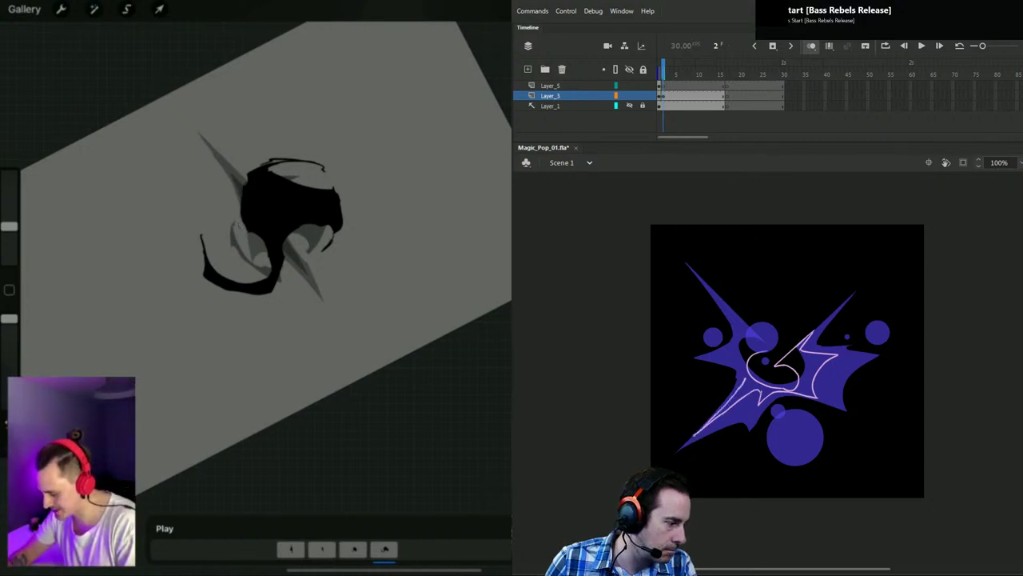
pyautogui.moveTo(752, 356)
pyautogui.mouseDown()
pyautogui.moveTo(740, 360)
pyautogui.moveTo(745, 373)
pyautogui.mouseUp()
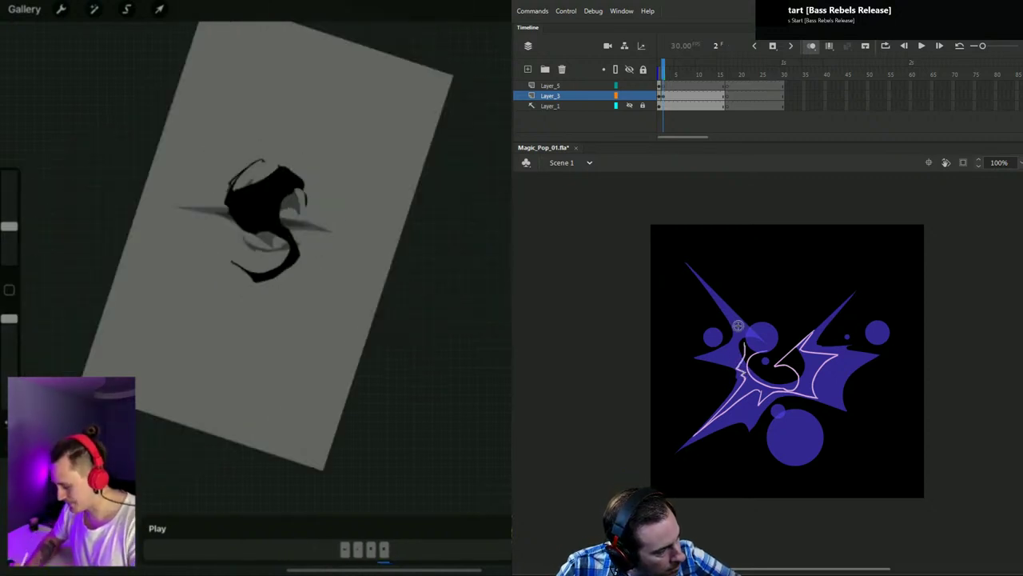
pyautogui.moveTo(740, 330)
pyautogui.mouseDown()
pyautogui.moveTo(721, 303)
pyautogui.moveTo(766, 350)
pyautogui.mouseUp()
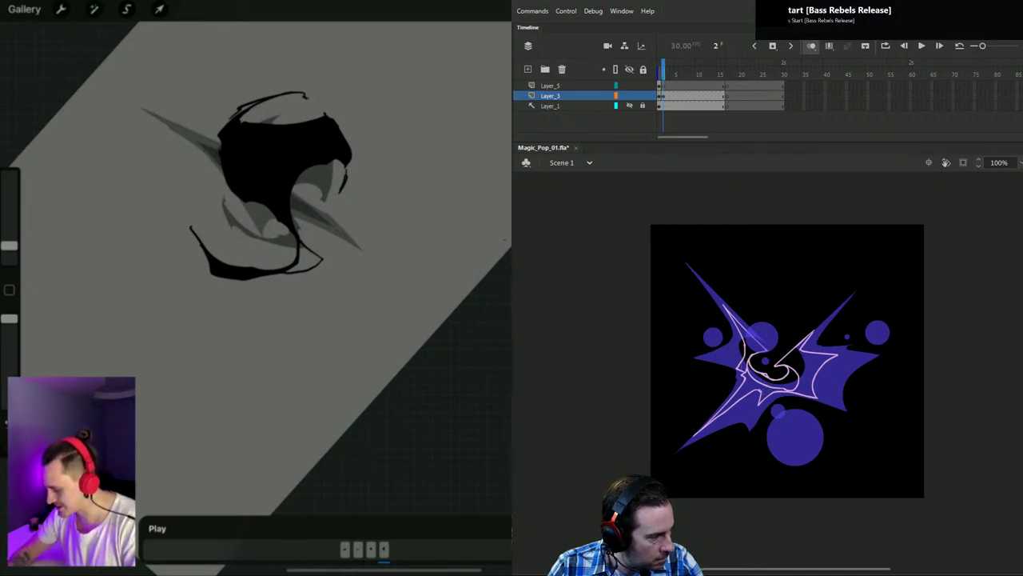
# Step: Fill all enclosed areas of the new spiky outline at frame 2 with light pink
pyautogui.press('k')
pyautogui.click(773, 394)
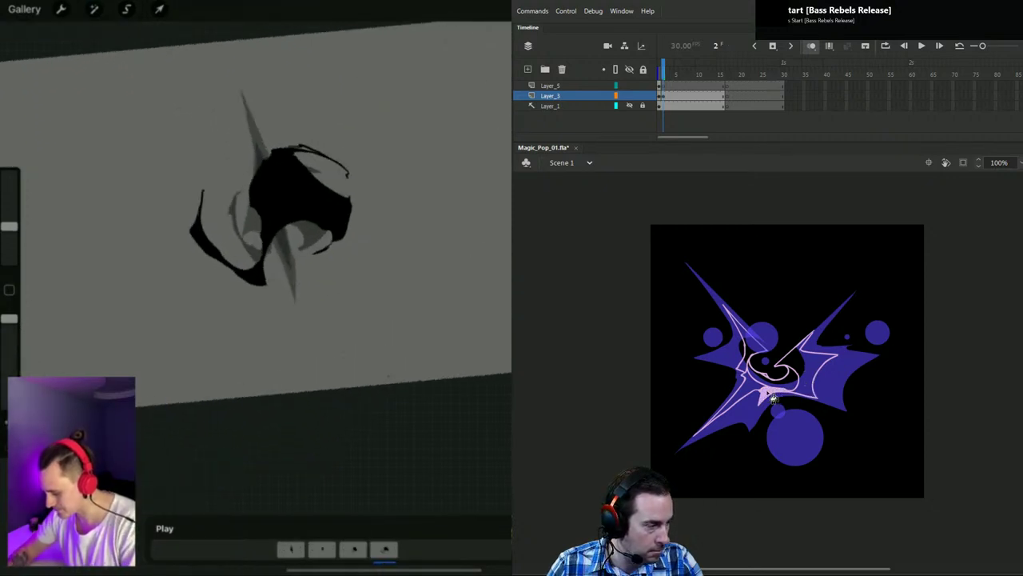
pyautogui.click(754, 388)
pyautogui.click(753, 351)
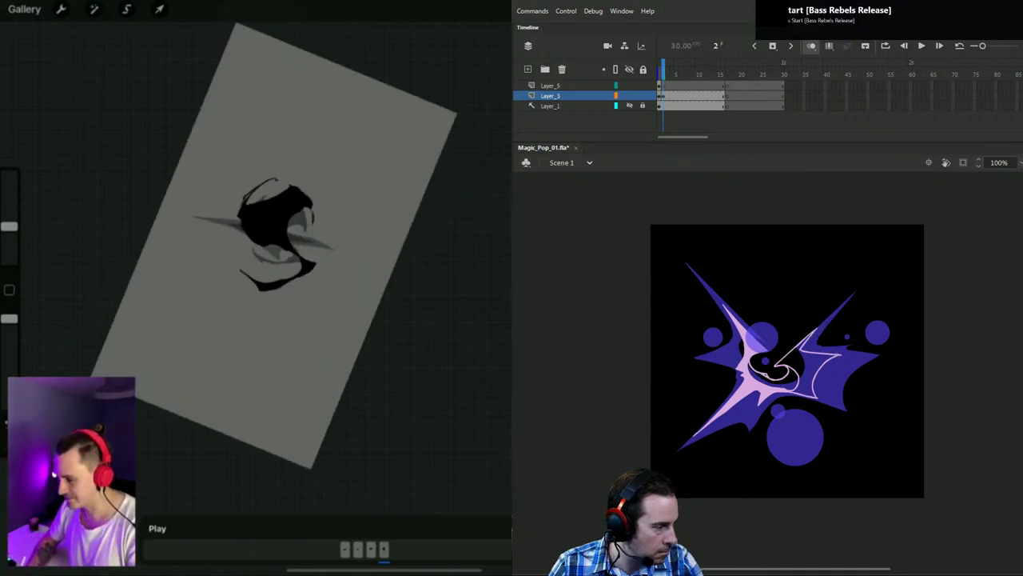
pyautogui.click(817, 376)
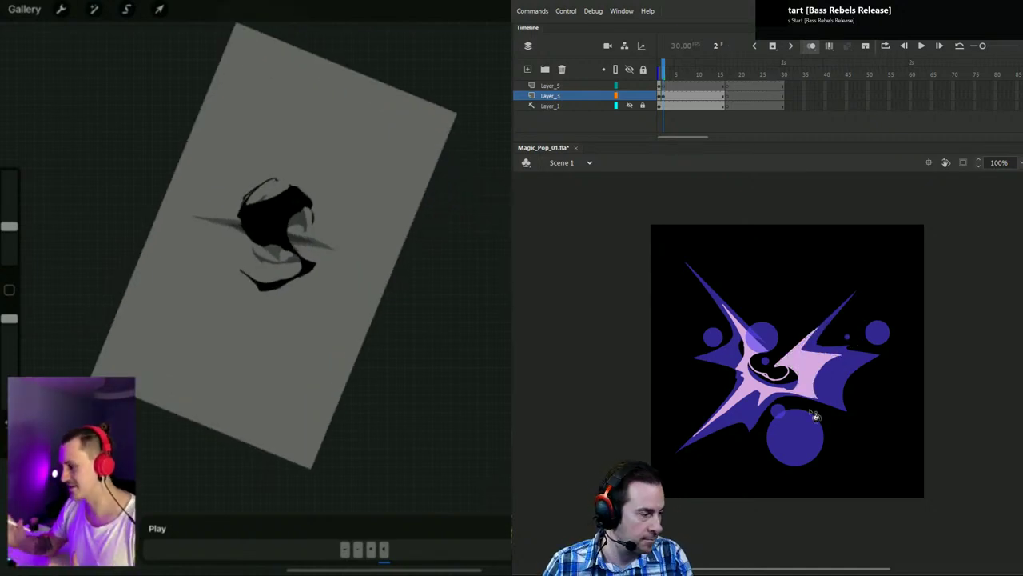
pyautogui.click(790, 383)
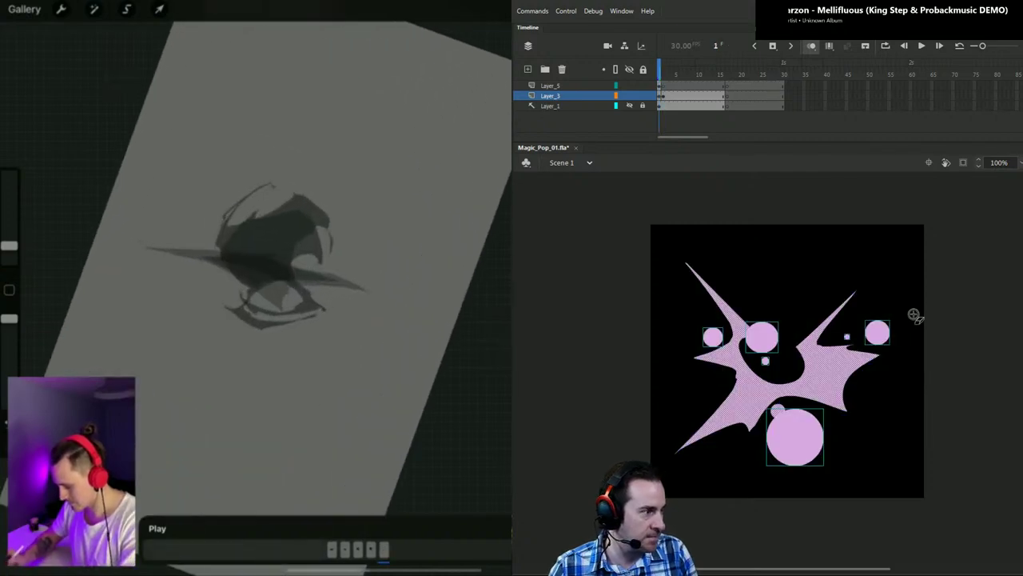
# Step: Copy the circles from frame 1 of Layer_5 in place into frame 2
pyautogui.press('.')
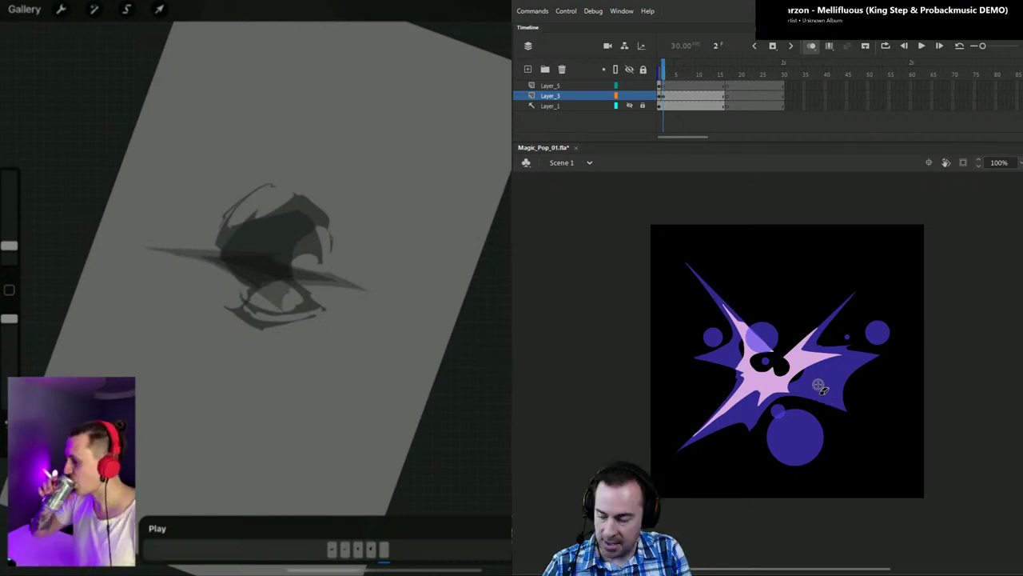
pyautogui.click(659, 86)
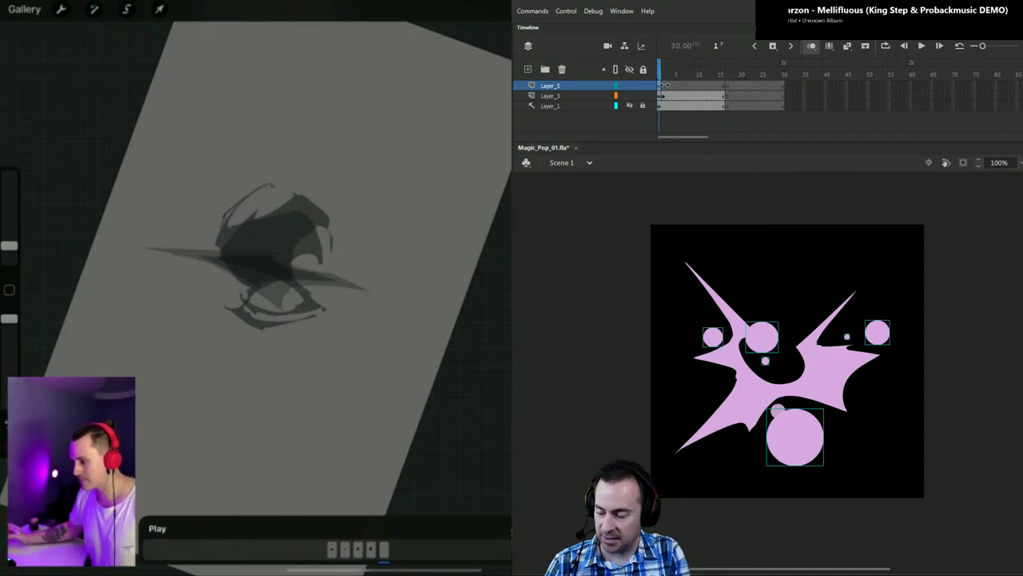
pyautogui.click(663, 87)
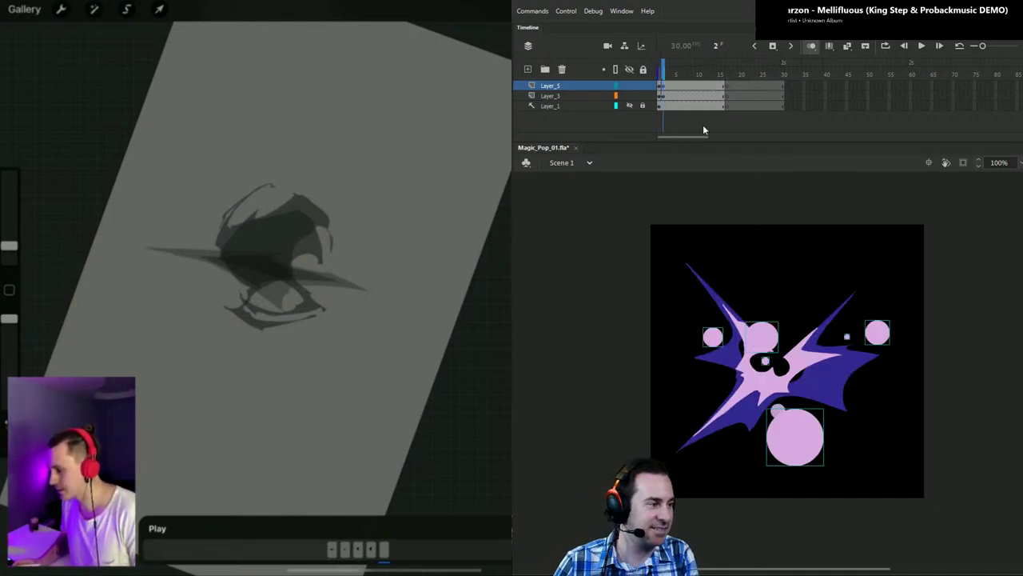
# Step: Scale the largest circle below the spiky shape down to about half size, toward the centre of the burst
pyautogui.click(777, 411)
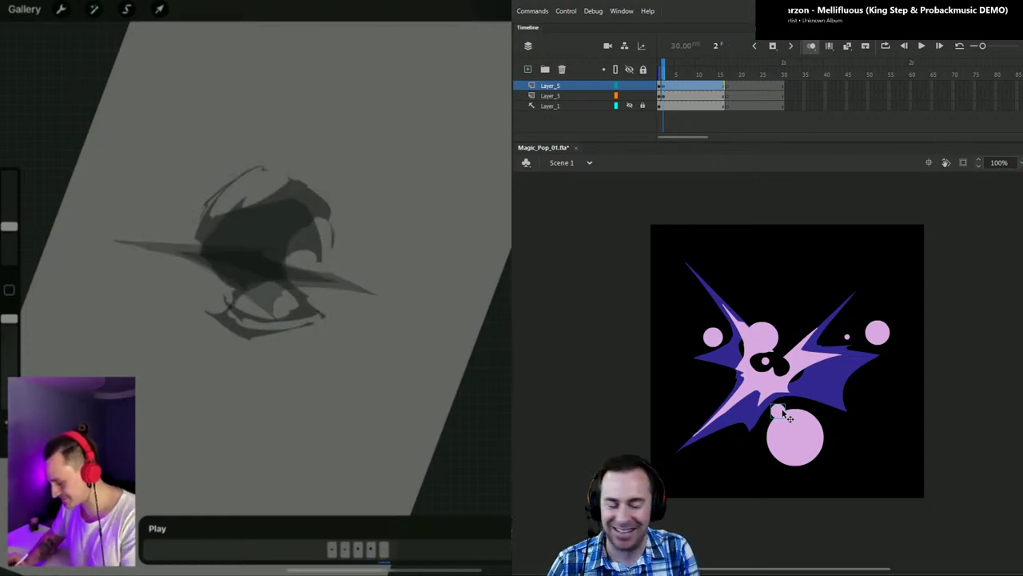
pyautogui.click(804, 430)
pyautogui.press('q')
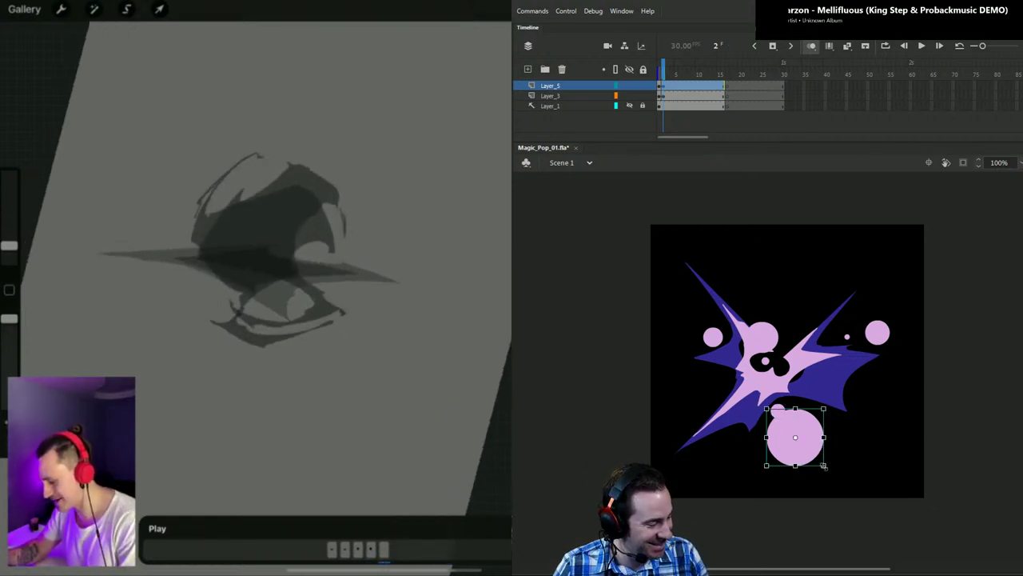
pyautogui.moveTo(824, 465); pyautogui.dragTo(788, 424)
# Step: Shrink the small circle overlapping the upper edge of the largest circle at frame 2
pyautogui.press('z')
pyautogui.click(788, 404)
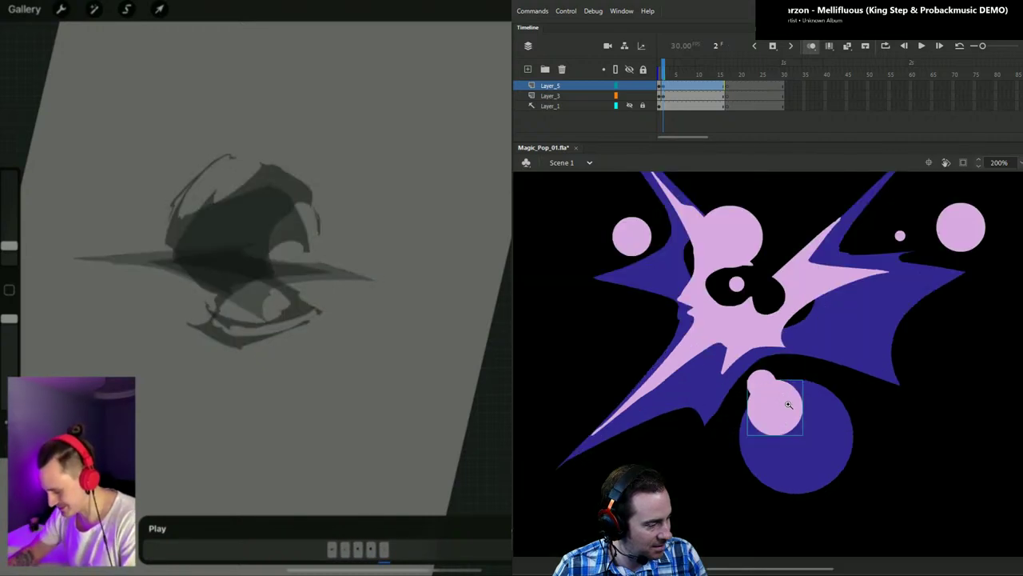
pyautogui.click(766, 363)
pyautogui.press('v')
pyautogui.click(778, 395)
pyautogui.press('q')
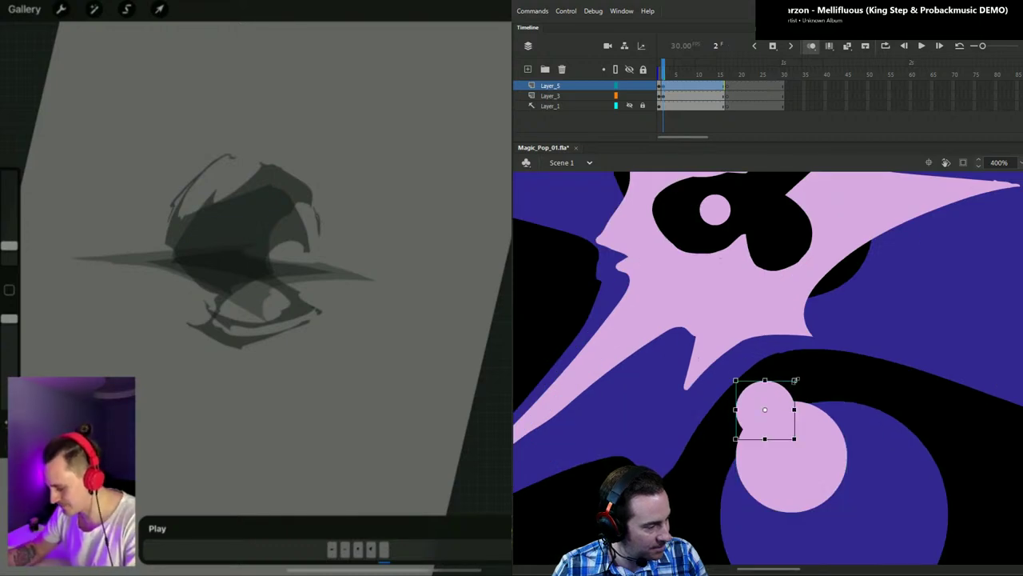
pyautogui.moveTo(795, 381); pyautogui.dragTo(783, 391)
# Step: Shrink the two circles to the right of the spiky shape, the larger one toward the burst's centre
pyautogui.press('space')
pyautogui.moveTo(958, 290); pyautogui.dragTo(719, 449)
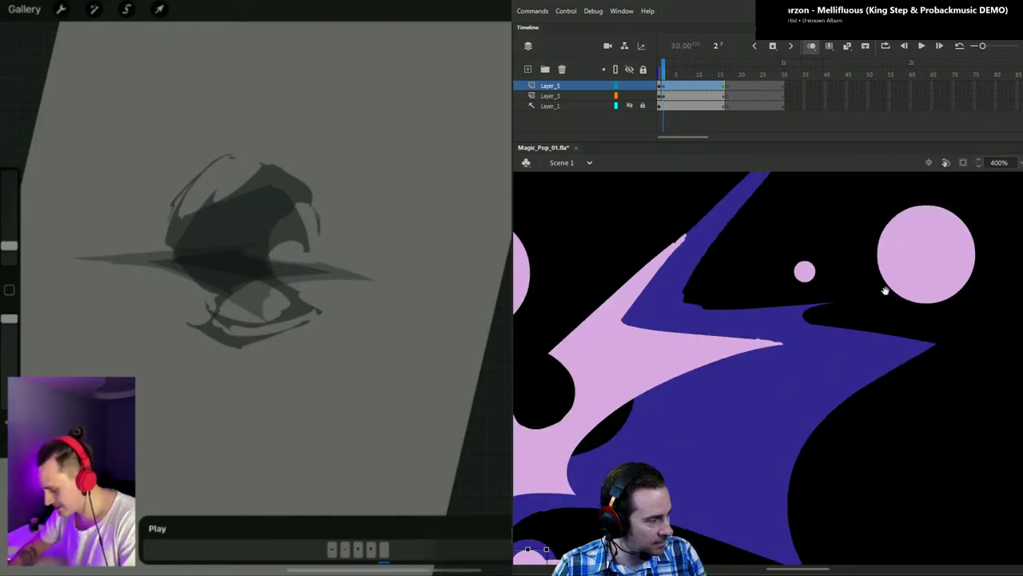
pyautogui.click(940, 269)
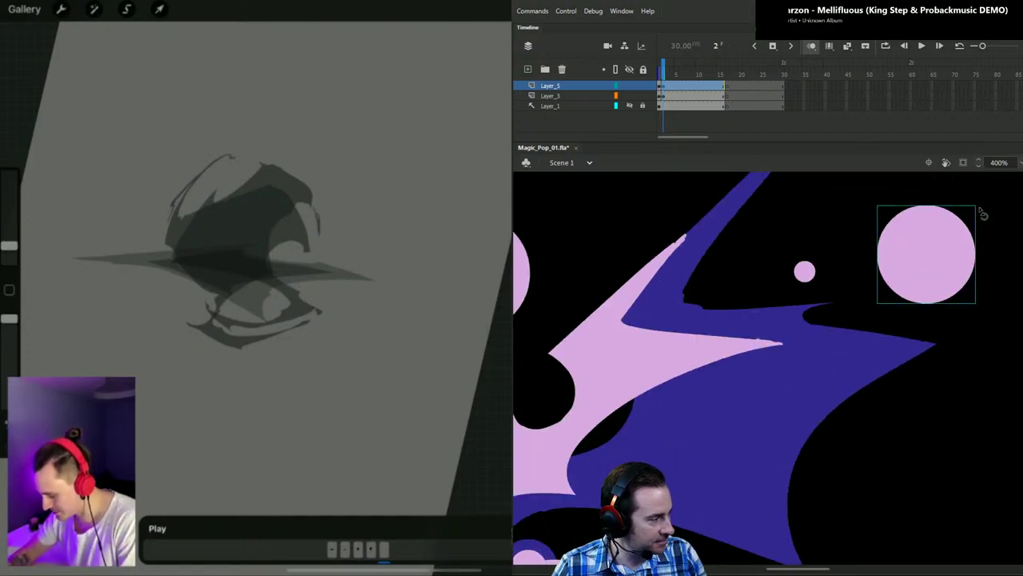
pyautogui.moveTo(975, 205); pyautogui.dragTo(918, 286)
pyautogui.click(813, 272)
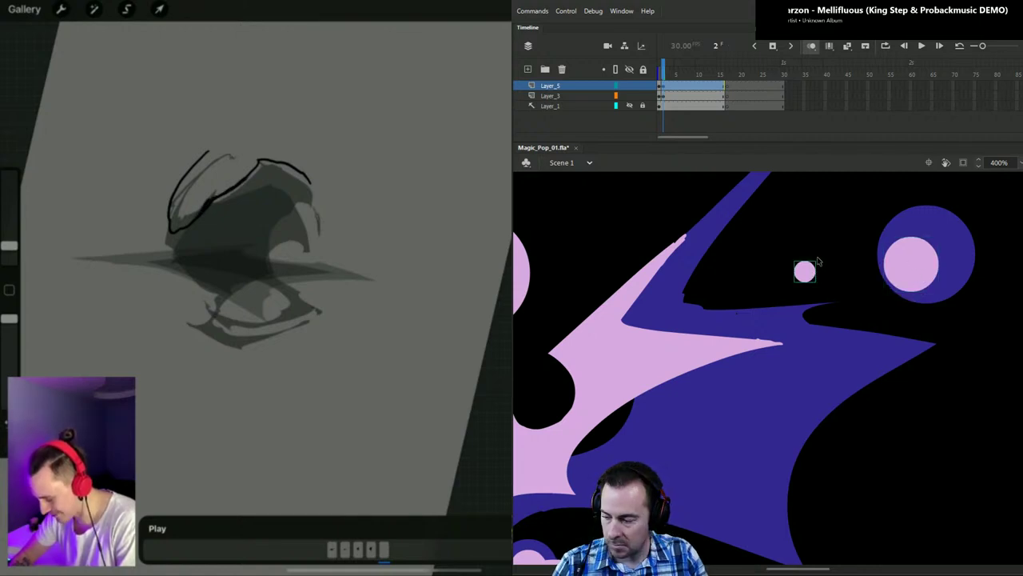
pyautogui.press('q')
pyautogui.moveTo(815, 260); pyautogui.dragTo(811, 266)
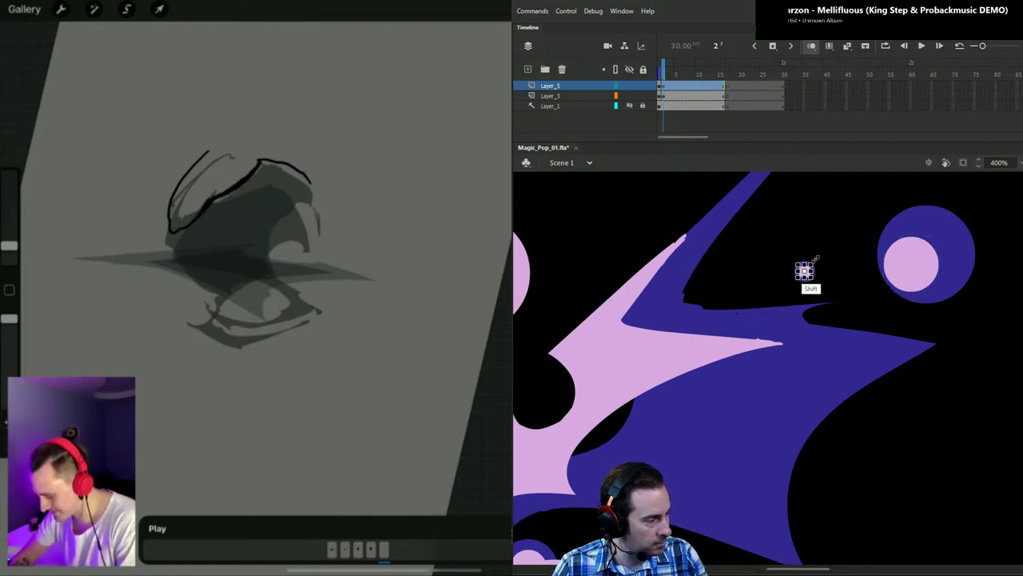
# Step: Shrink the large circle above the spiky shape's central hollow and the tiny circle below it
pyautogui.press('space')
pyautogui.moveTo(621, 249); pyautogui.dragTo(913, 367)
pyautogui.click(804, 385)
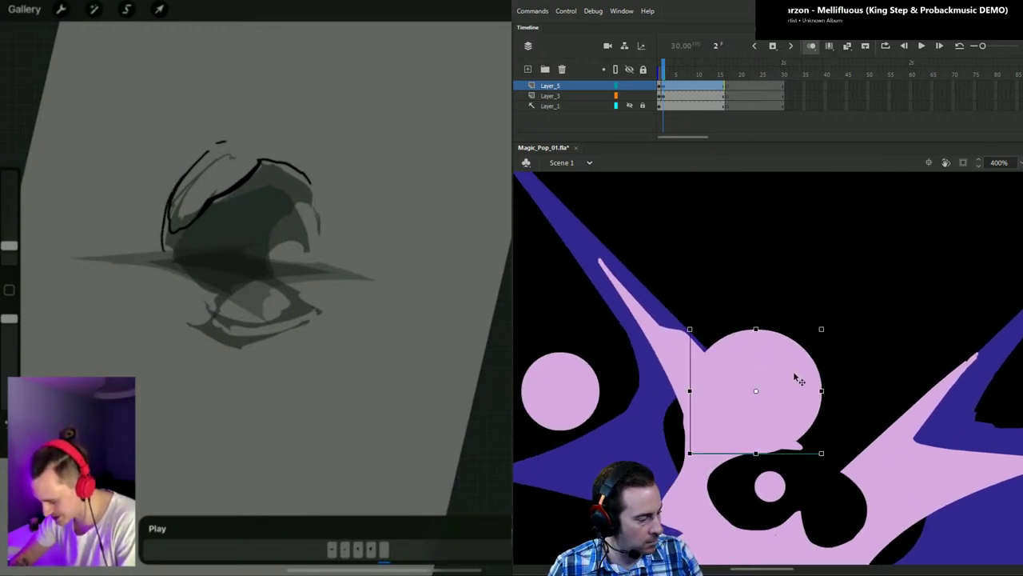
pyautogui.moveTo(799, 379); pyautogui.dragTo(810, 397)
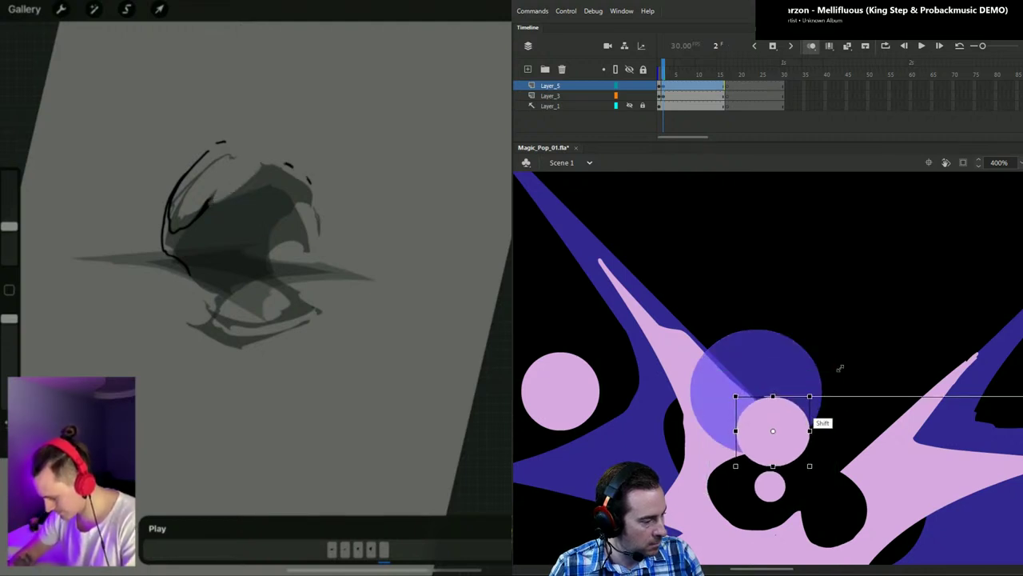
pyautogui.click(781, 495)
pyautogui.moveTo(790, 502); pyautogui.dragTo(787, 502)
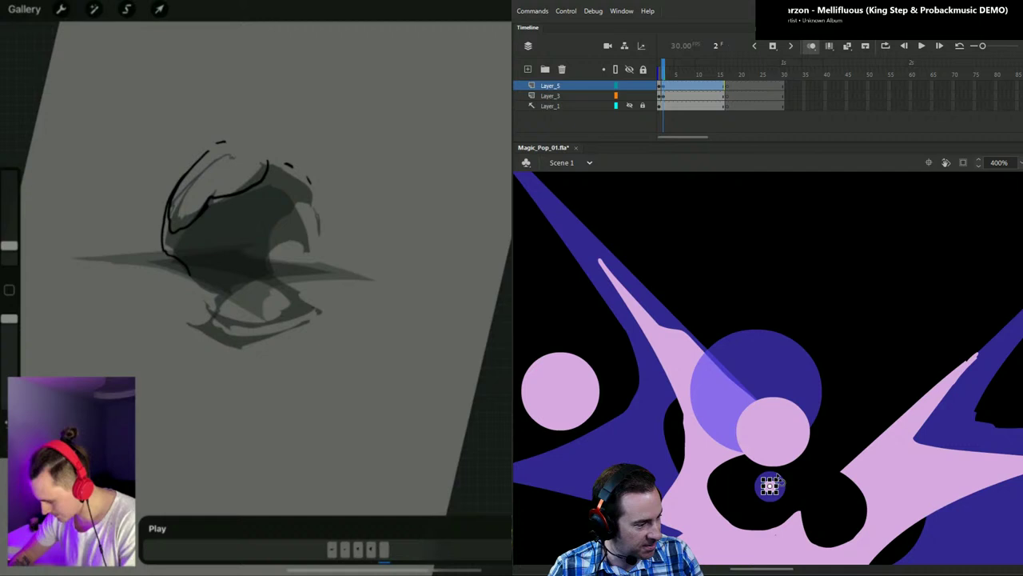
# Step: Scale the circle left of the spiky shape down to about half size toward the burst's centre, and deselect it
pyautogui.click(580, 391)
pyautogui.moveTo(520, 350); pyautogui.dragTo(583, 399)
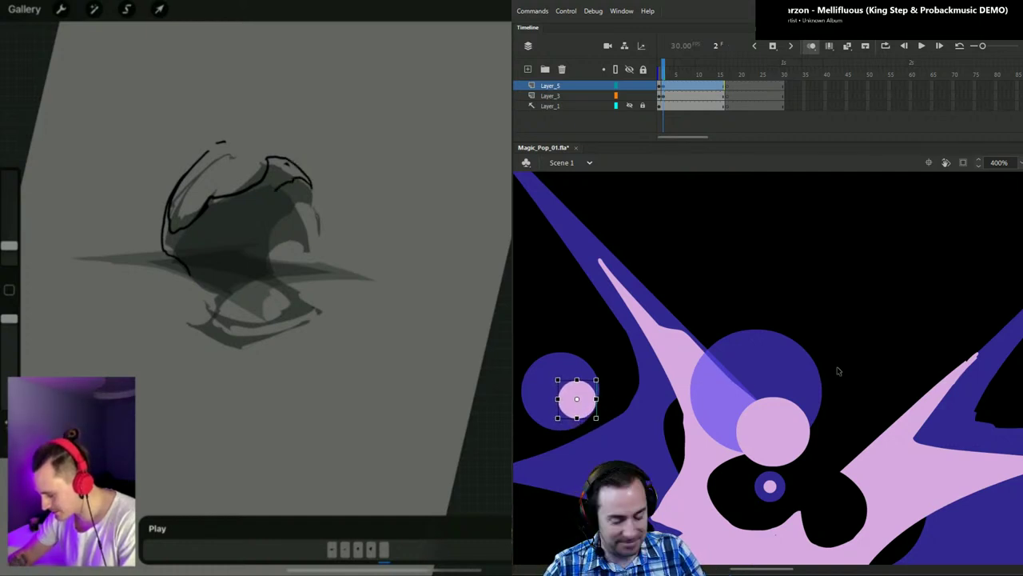
pyautogui.hotkey('ctrl', '-')
pyautogui.hotkey('ctrl', '-')
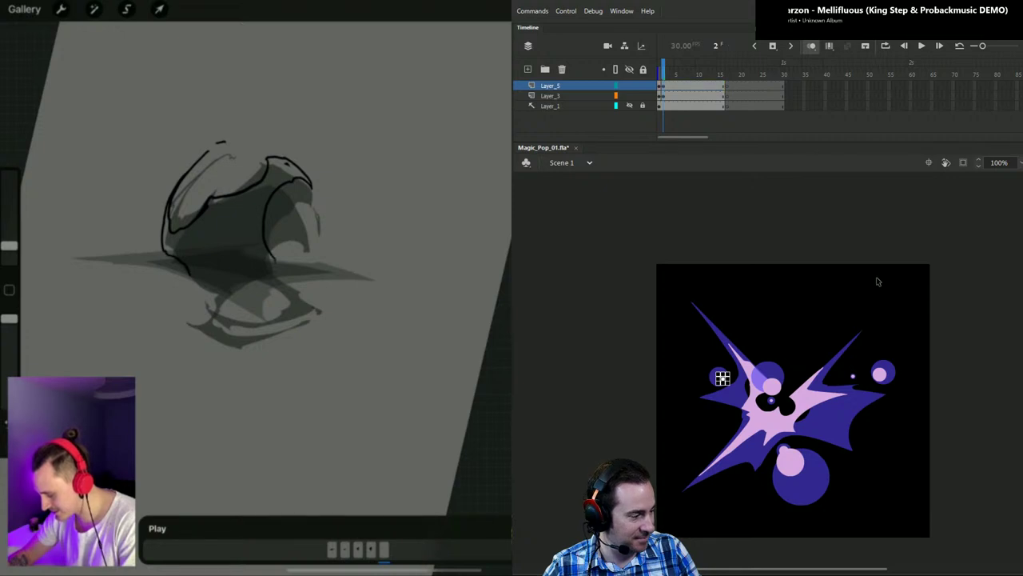
pyautogui.click(878, 282)
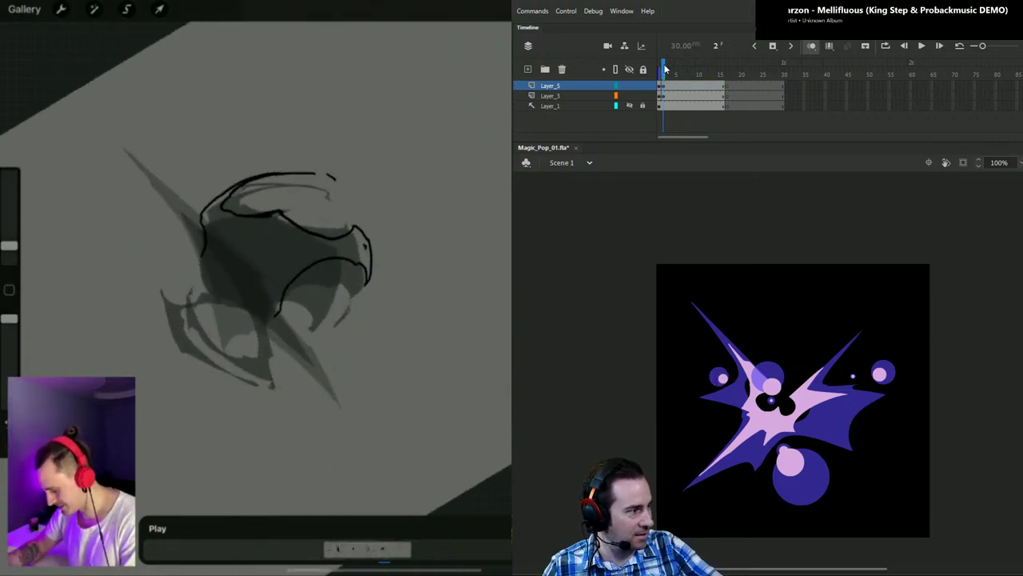
# Step: Insert blank keyframes at frame 4 on Layer_5 and Layer_3, and extend the onion skin range back to frame 2
pyautogui.moveTo(665, 68); pyautogui.dragTo(667, 67)
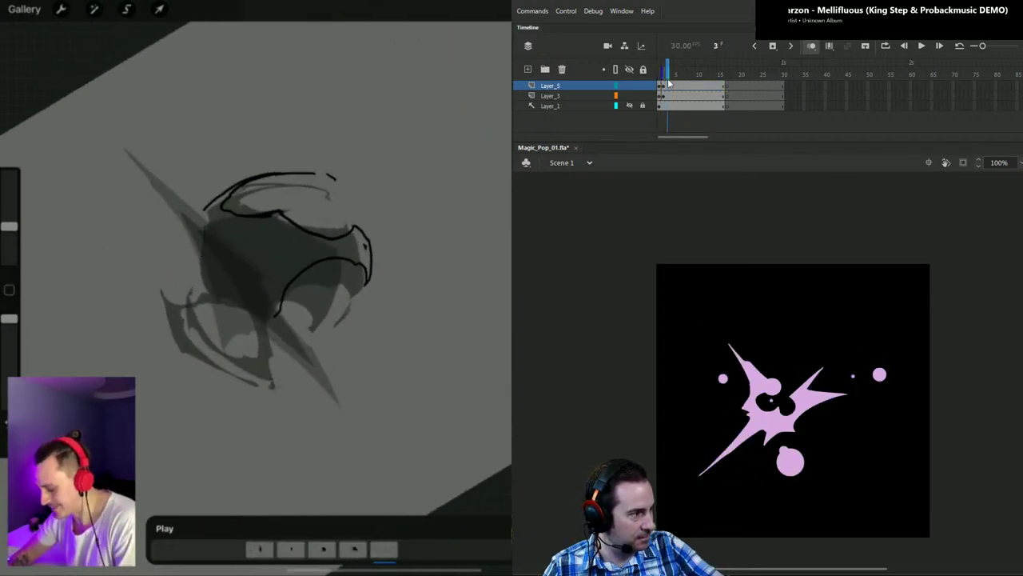
pyautogui.click(670, 87)
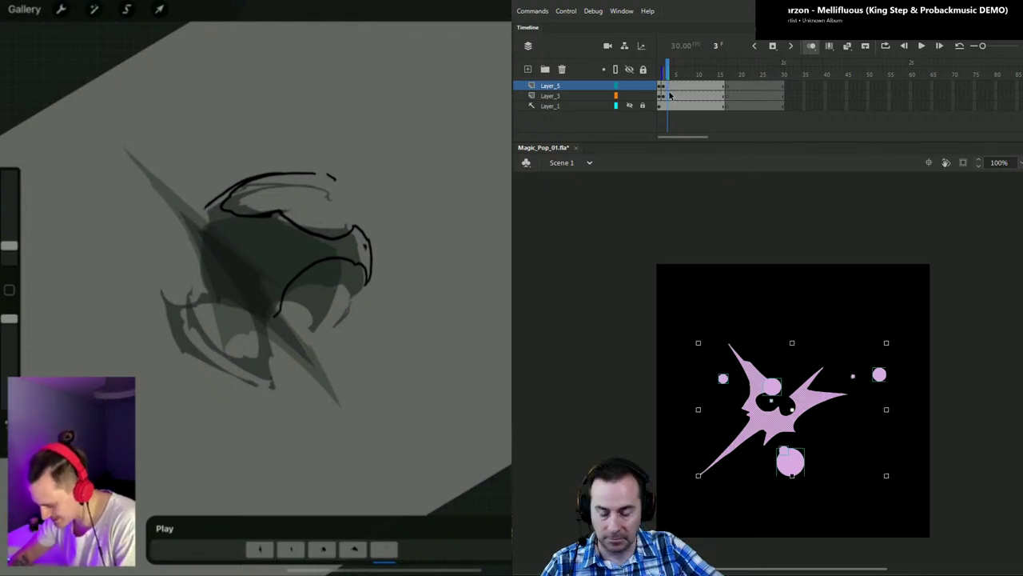
pyautogui.click(672, 92)
pyautogui.click(673, 95)
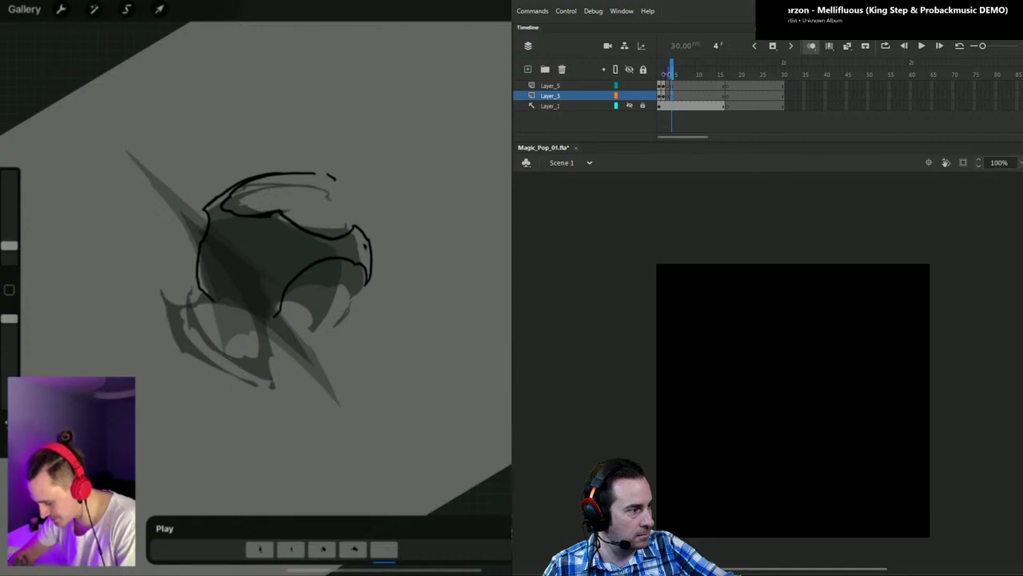
pyautogui.moveTo(666, 73); pyautogui.dragTo(661, 74)
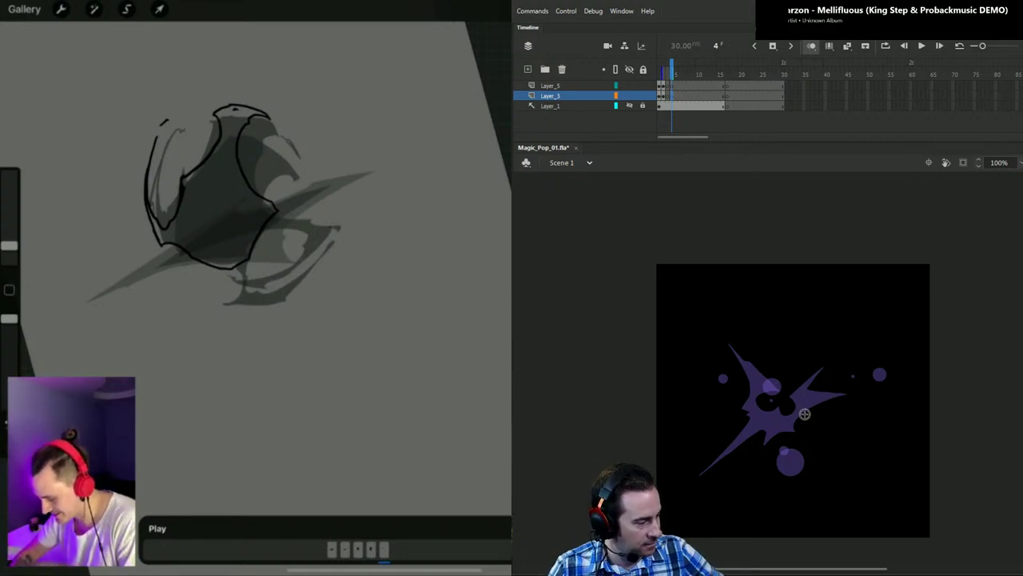
# Step: Outline a large multi-lobed shape around the spiky burst on frame 4 of Layer_3, with the circular guide on Layer_1 shown
pyautogui.moveTo(804, 409); pyautogui.dragTo(849, 448)
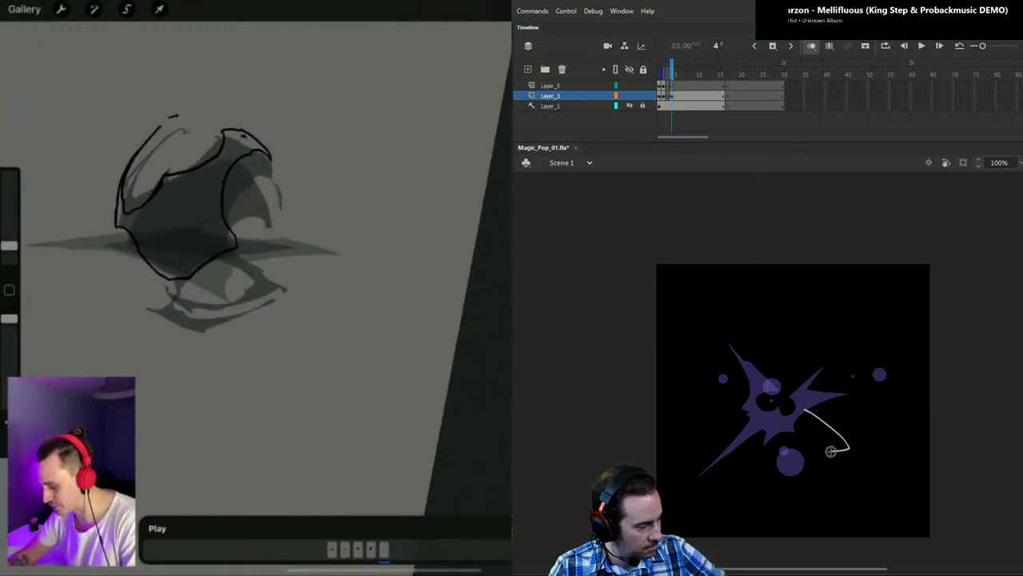
pyautogui.moveTo(840, 523); pyautogui.dragTo(748, 461)
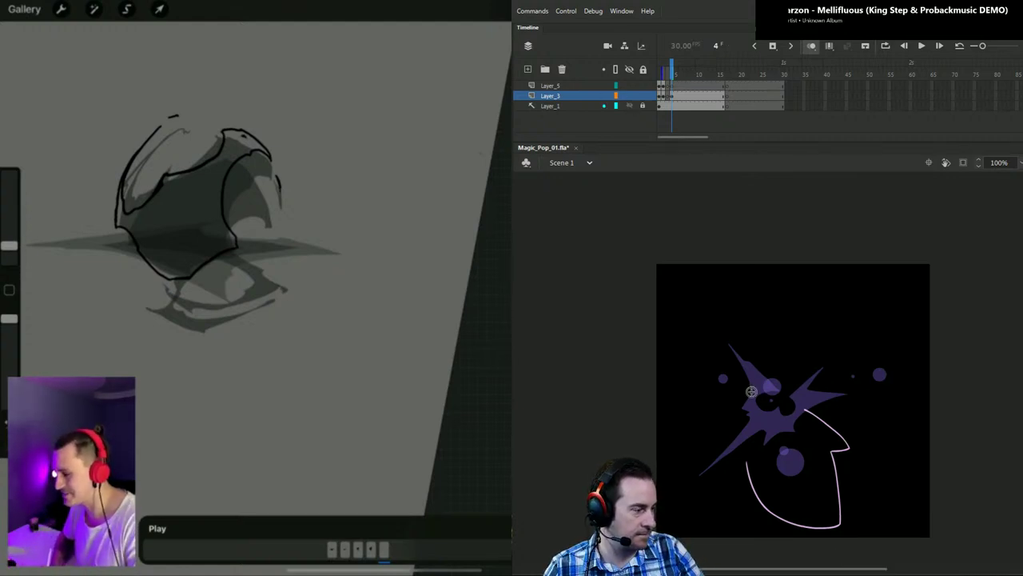
pyautogui.press('h')
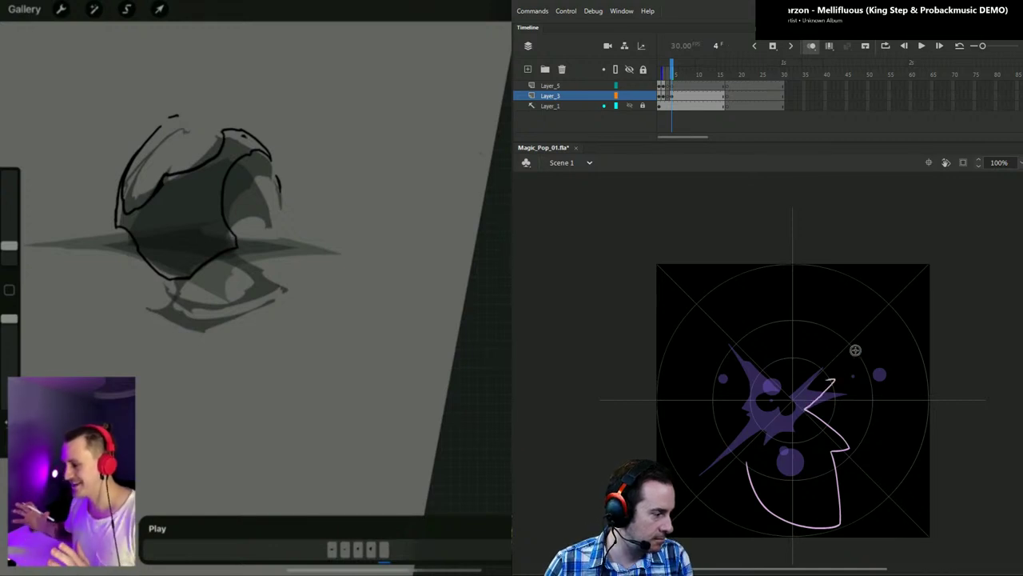
pyautogui.moveTo(817, 406); pyautogui.dragTo(848, 328)
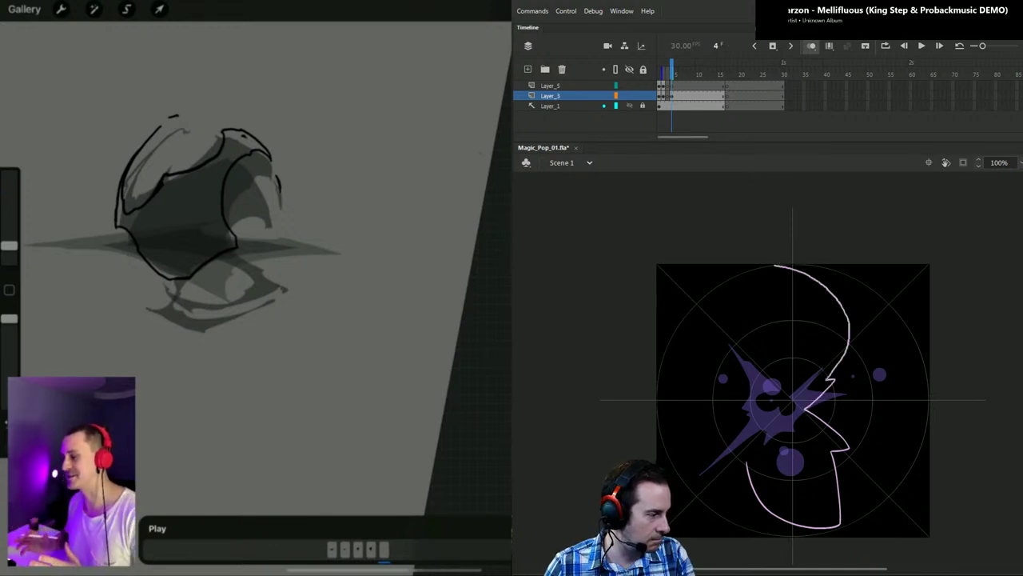
pyautogui.moveTo(702, 297); pyautogui.dragTo(752, 380)
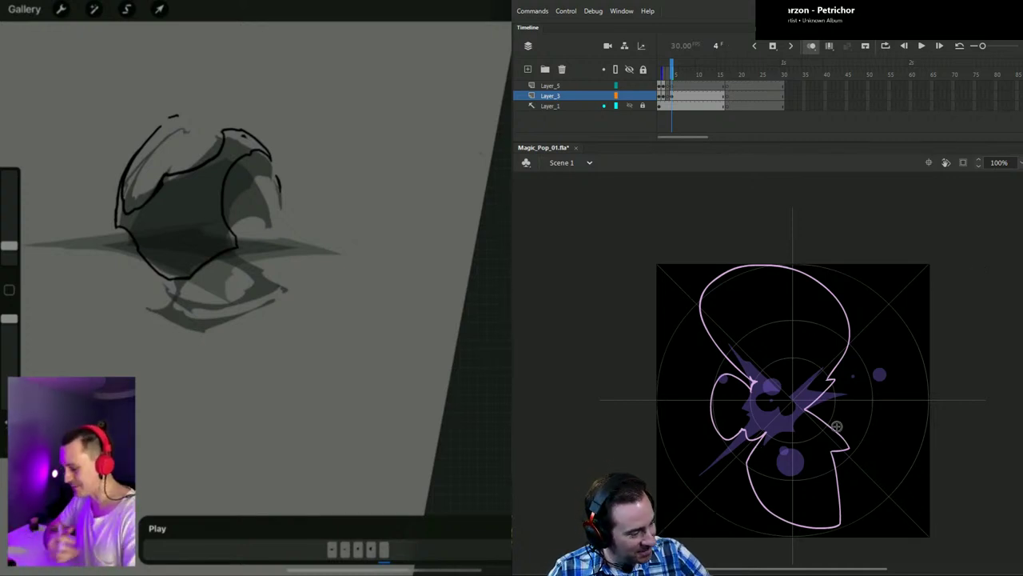
pyautogui.moveTo(833, 454)
pyautogui.mouseDown()
pyautogui.moveTo(860, 476)
pyautogui.moveTo(863, 494)
pyautogui.moveTo(834, 507)
pyautogui.mouseUp()
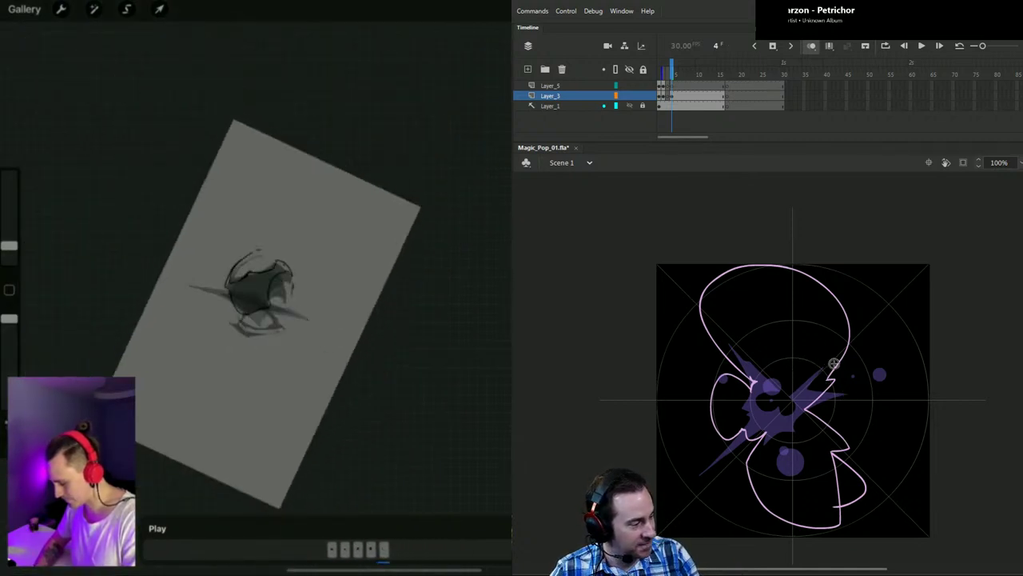
pyautogui.moveTo(808, 381); pyautogui.dragTo(930, 267)
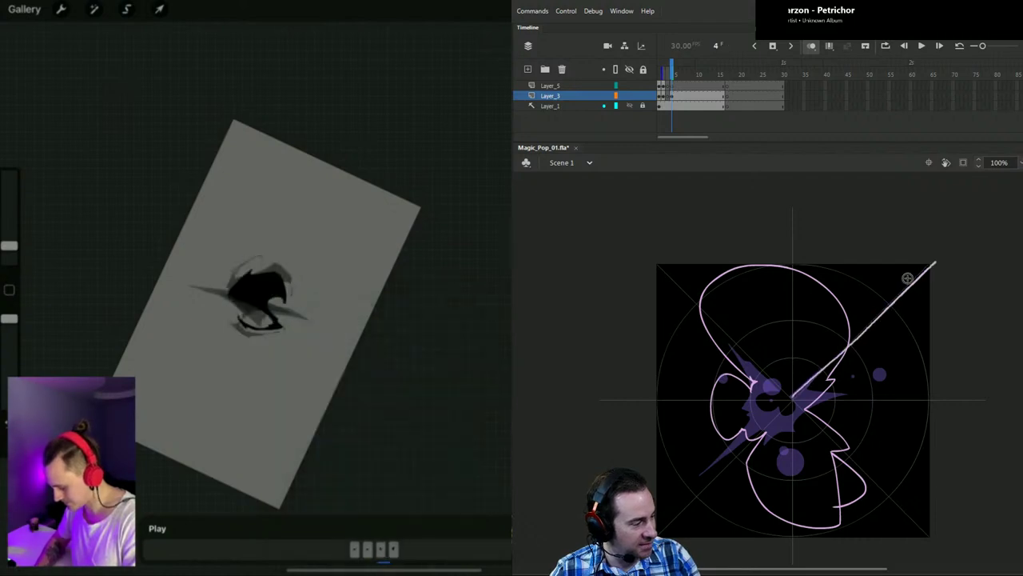
pyautogui.moveTo(755, 379); pyautogui.dragTo(668, 289)
pyautogui.moveTo(787, 395); pyautogui.dragTo(660, 529)
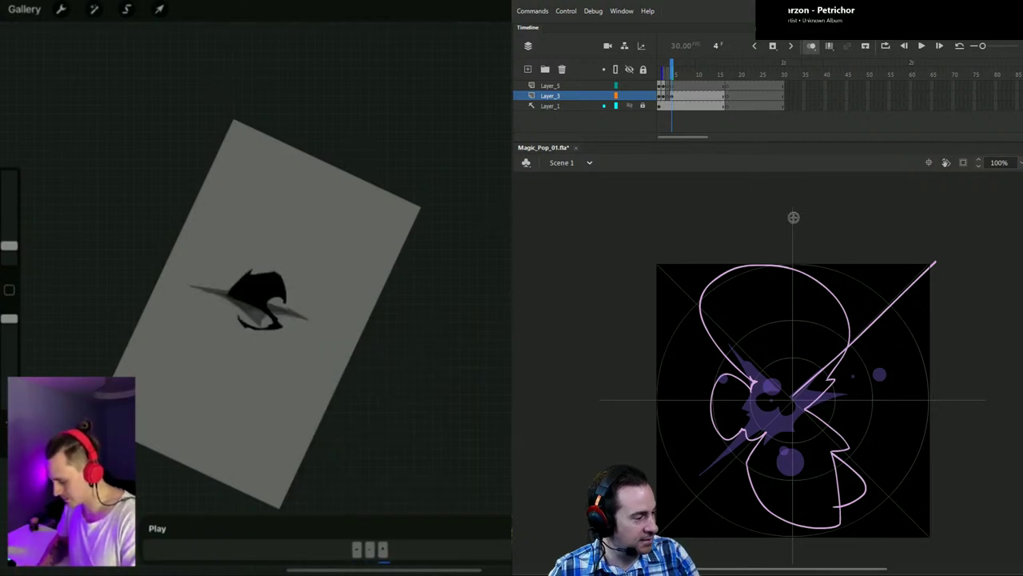
pyautogui.hotkey('ctrl', 'z')
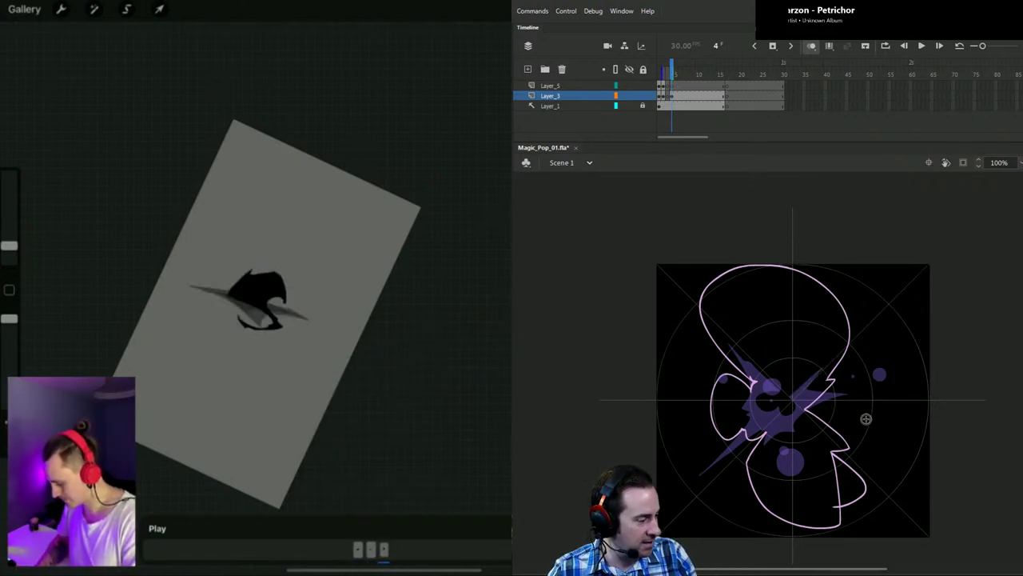
# Step: Fill the lobed outline with light pink and cut away the outer part of its lower lobes
pyautogui.click(851, 489)
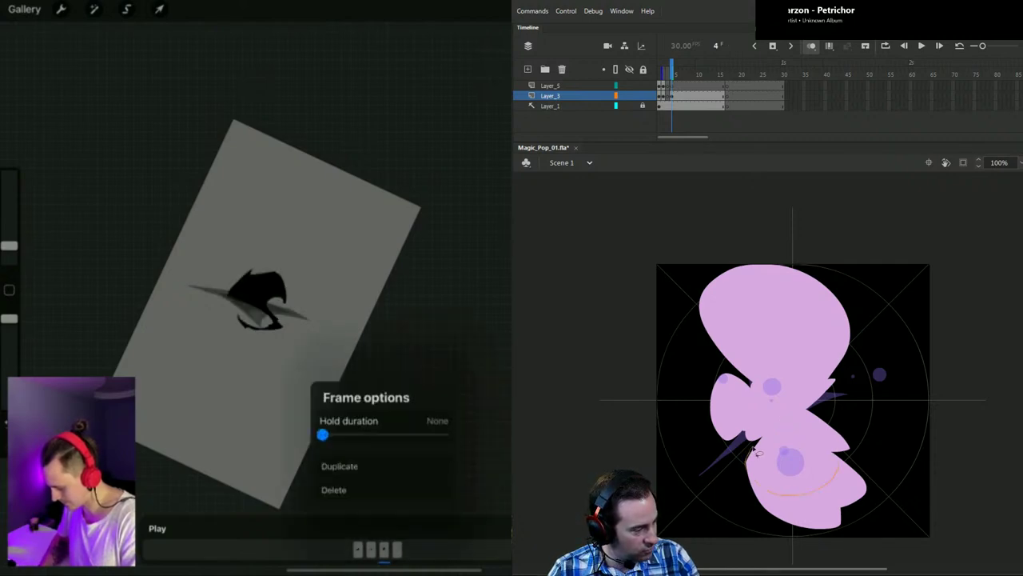
pyautogui.moveTo(838, 464)
pyautogui.mouseDown()
pyautogui.moveTo(895, 472)
pyautogui.moveTo(839, 559)
pyautogui.moveTo(754, 450)
pyautogui.mouseUp()
pyautogui.press('Delete')
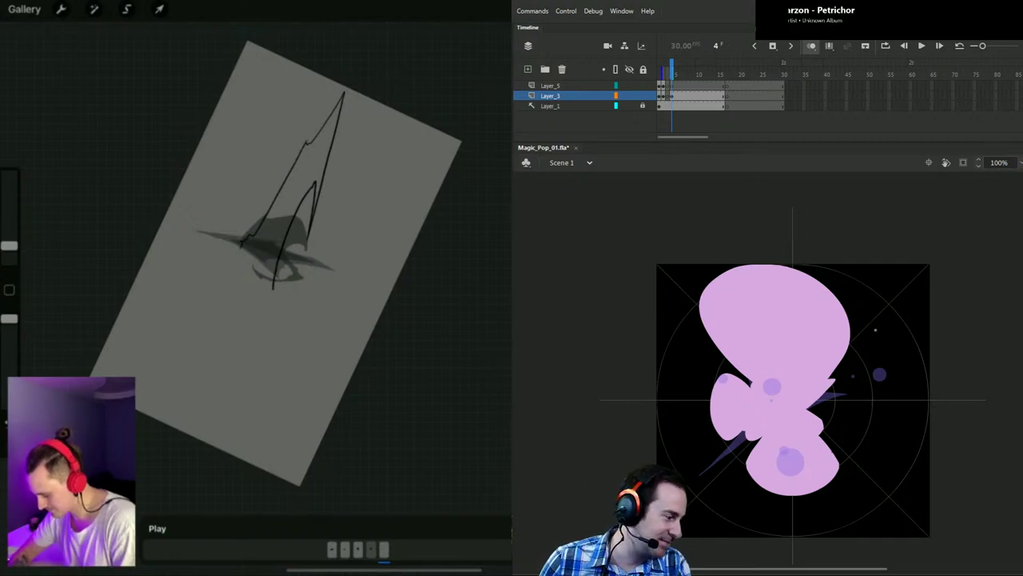
# Step: Add a rounded, pink-filled lobe to the shape on the burst's right side
pyautogui.moveTo(830, 378)
pyautogui.mouseDown()
pyautogui.moveTo(853, 371)
pyautogui.moveTo(866, 386)
pyautogui.moveTo(816, 401)
pyautogui.mouseUp()
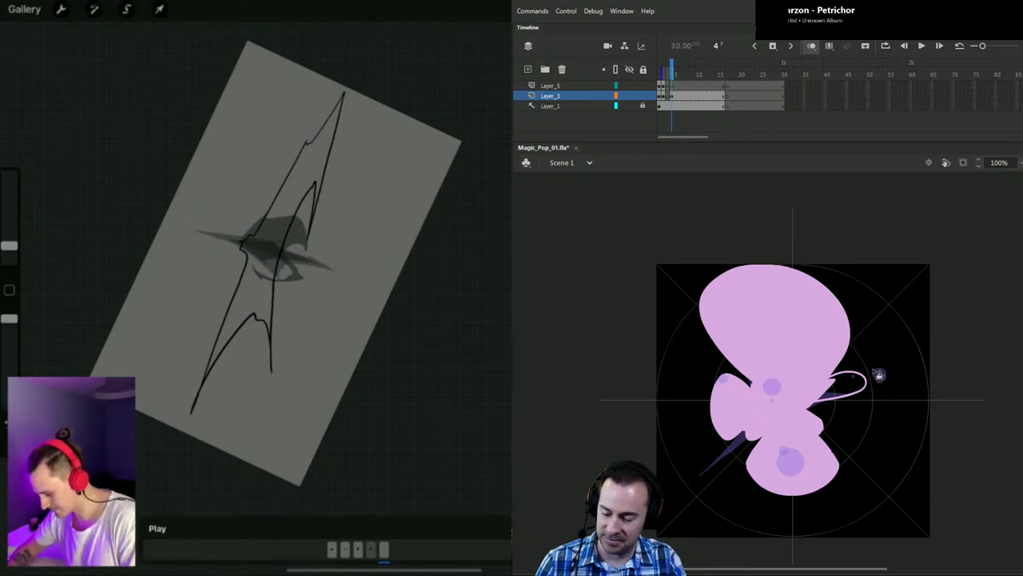
pyautogui.click(856, 383)
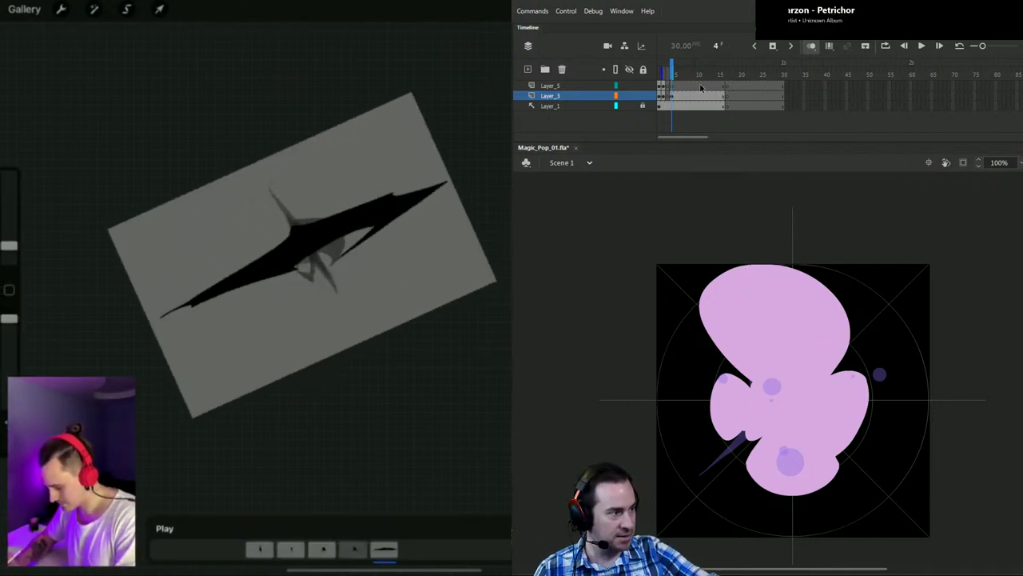
# Step: Delete the whole pink lobed shape from Layer_3 and return to frame 4
pyautogui.click(677, 96)
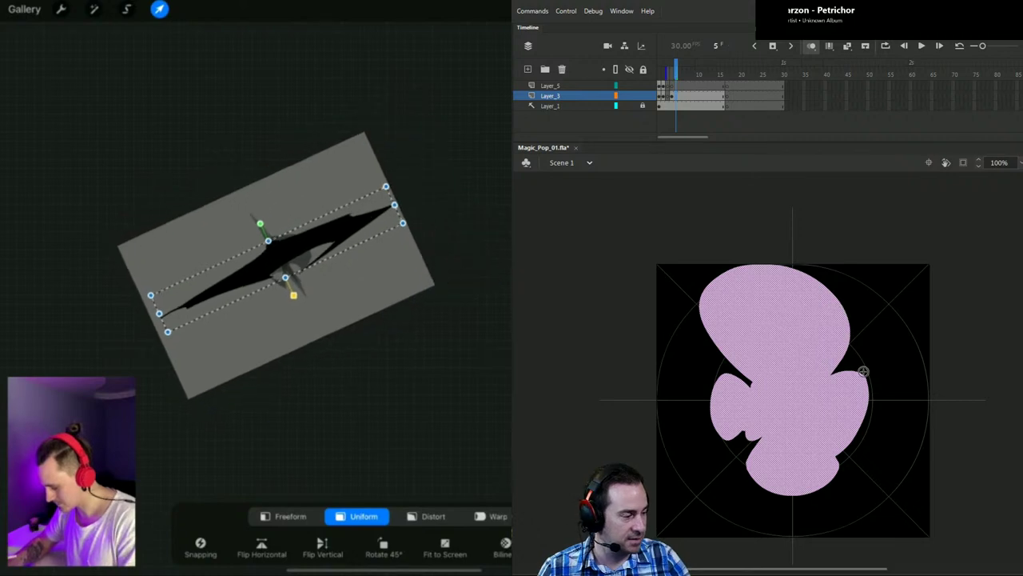
pyautogui.press('q')
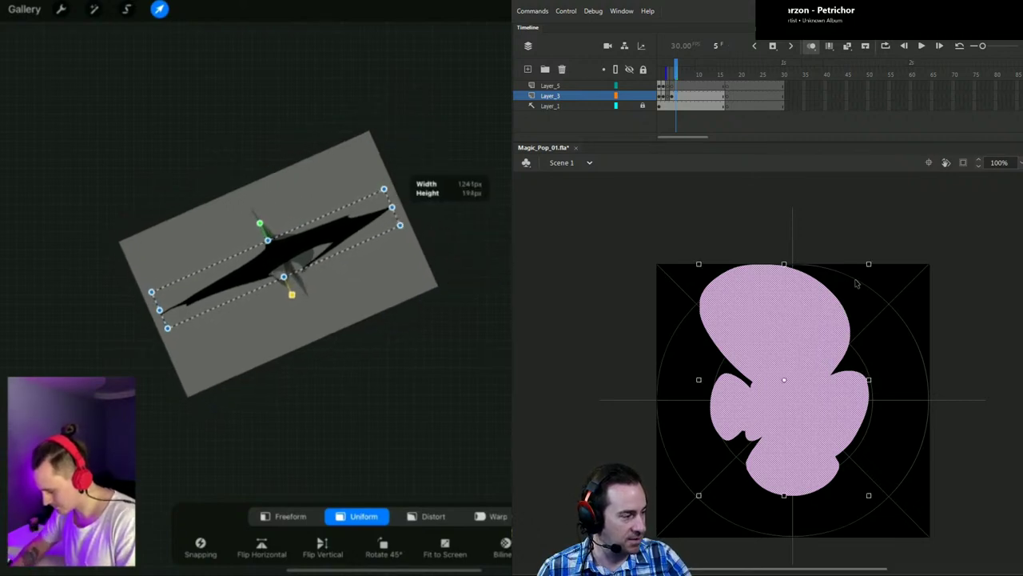
pyautogui.press('Delete')
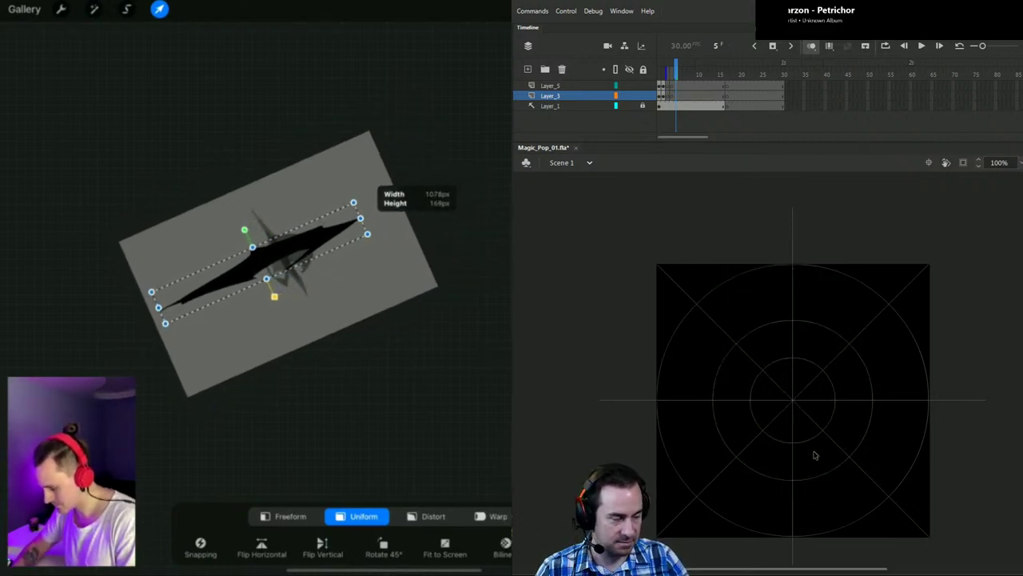
pyautogui.click(671, 67)
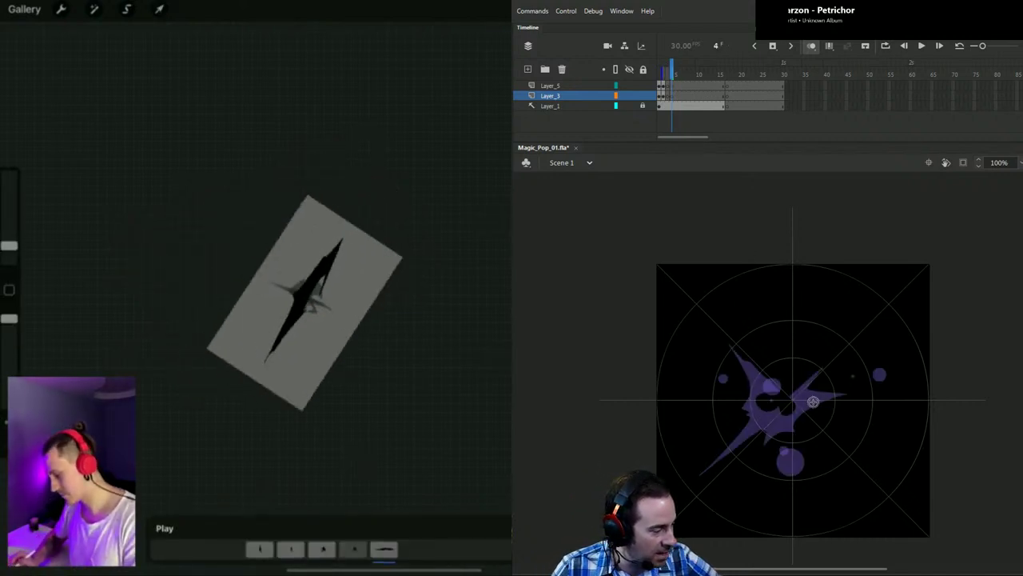
pyautogui.moveTo(810, 403); pyautogui.dragTo(839, 417)
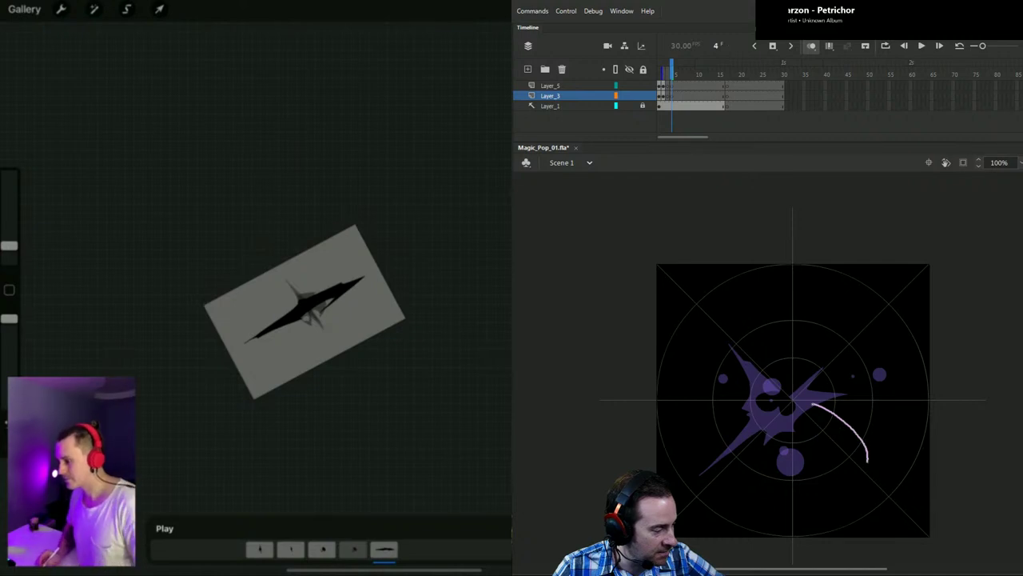
pyautogui.moveTo(744, 468); pyautogui.dragTo(803, 408)
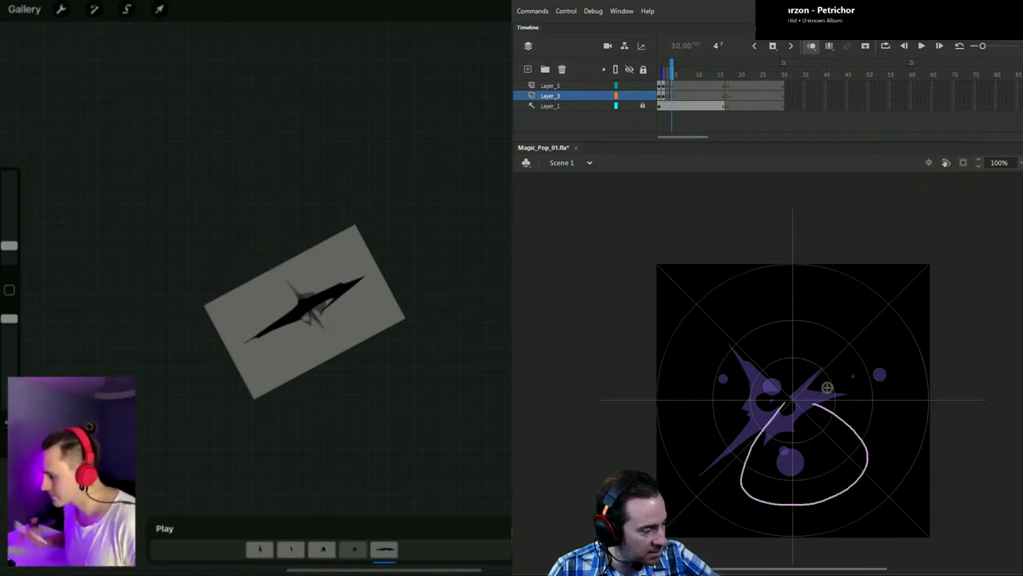
pyautogui.hotkey('ctrl', 'z')
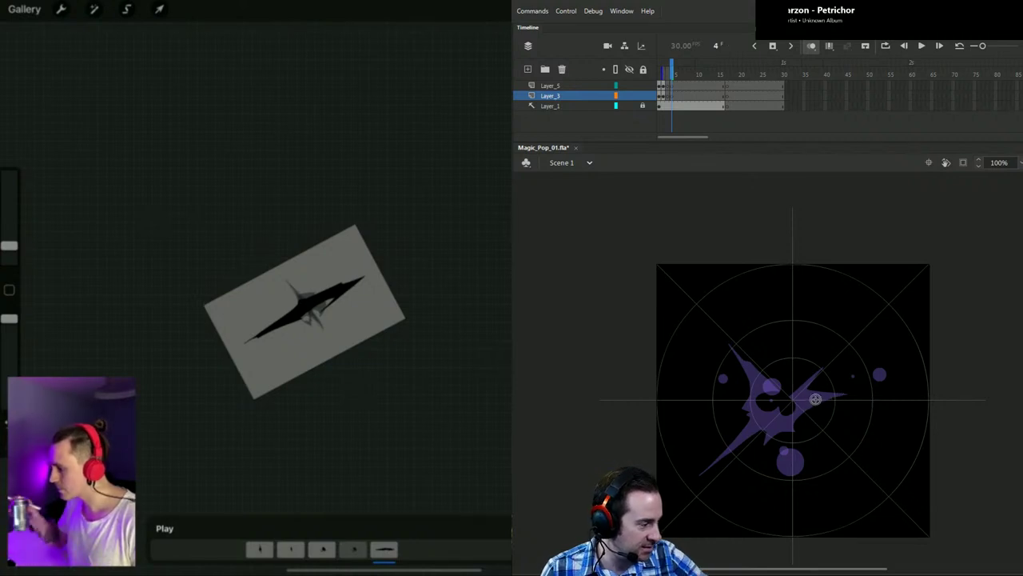
pyautogui.moveTo(847, 399)
pyautogui.mouseDown()
pyautogui.moveTo(881, 430)
pyautogui.moveTo(880, 455)
pyautogui.moveTo(859, 475)
pyautogui.mouseUp()
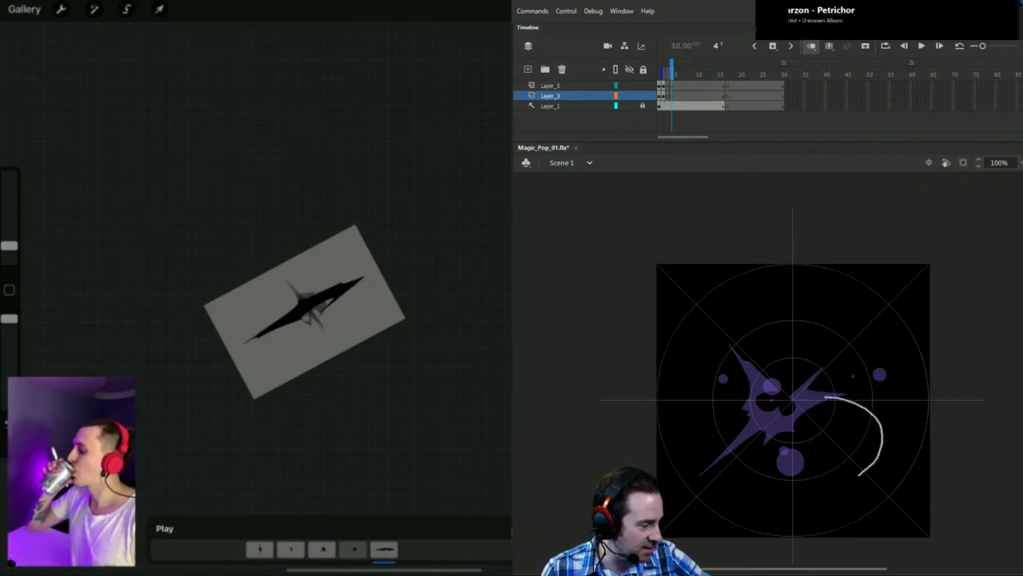
pyautogui.moveTo(770, 462); pyautogui.dragTo(785, 400)
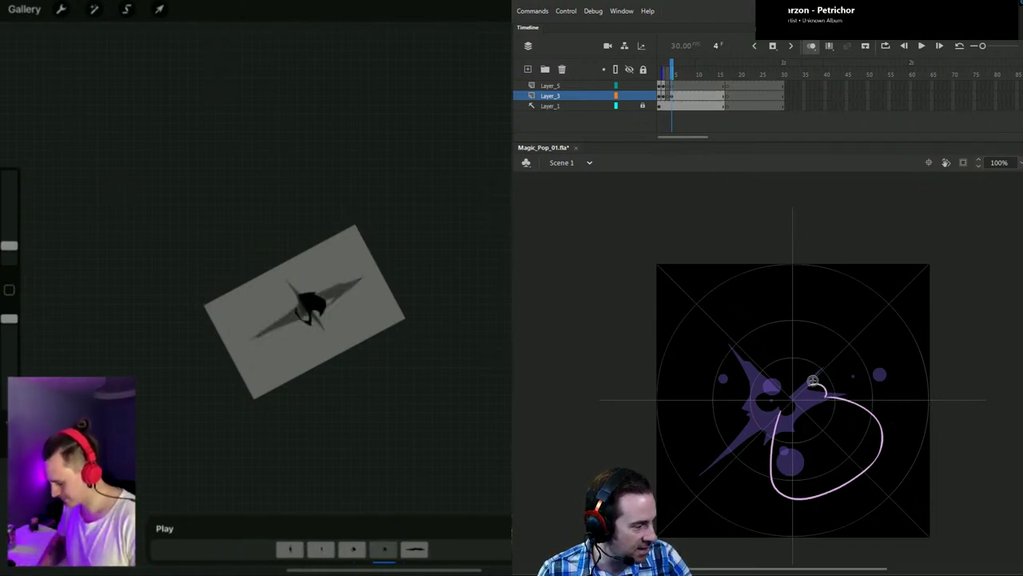
pyautogui.moveTo(817, 390)
pyautogui.mouseDown()
pyautogui.moveTo(811, 299)
pyautogui.moveTo(750, 285)
pyautogui.moveTo(727, 296)
pyautogui.moveTo(708, 320)
pyautogui.moveTo(710, 337)
pyautogui.moveTo(799, 404)
pyautogui.mouseUp()
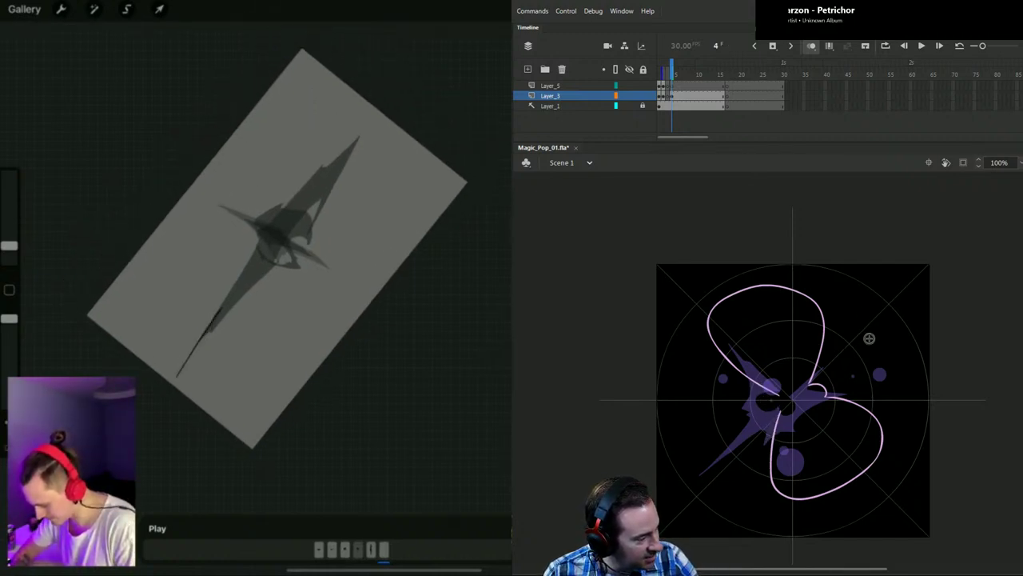
pyautogui.hotkey('ctrl', 'z')
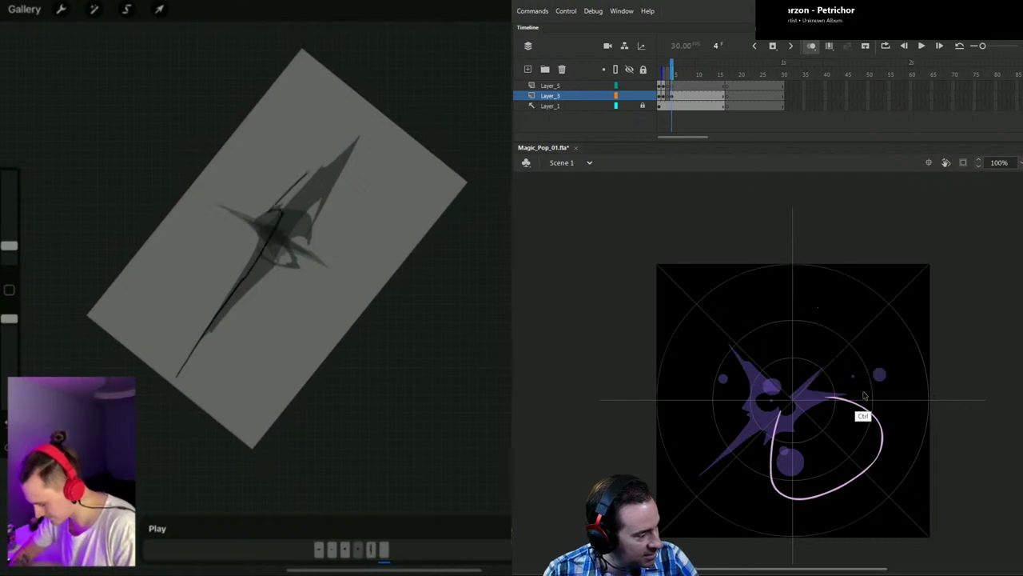
pyautogui.hotkey('ctrl', 'z')
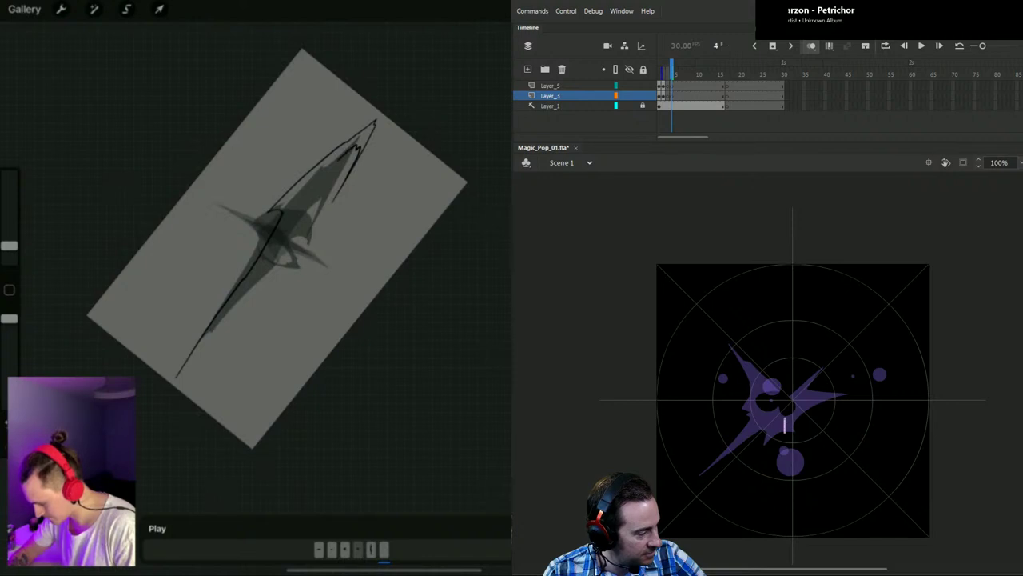
pyautogui.moveTo(849, 509); pyautogui.dragTo(884, 528)
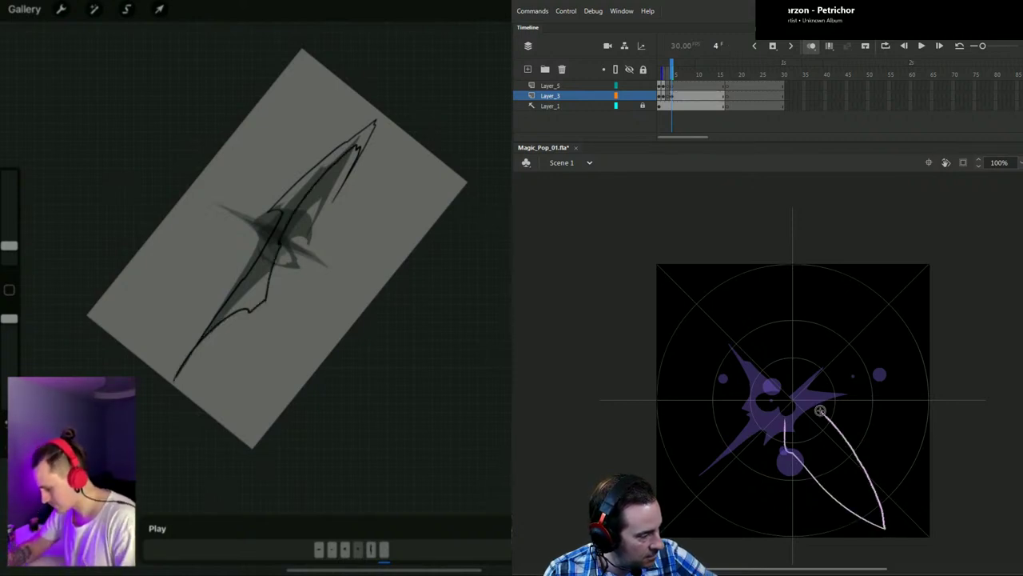
pyautogui.hotkey('ctrl', 'z')
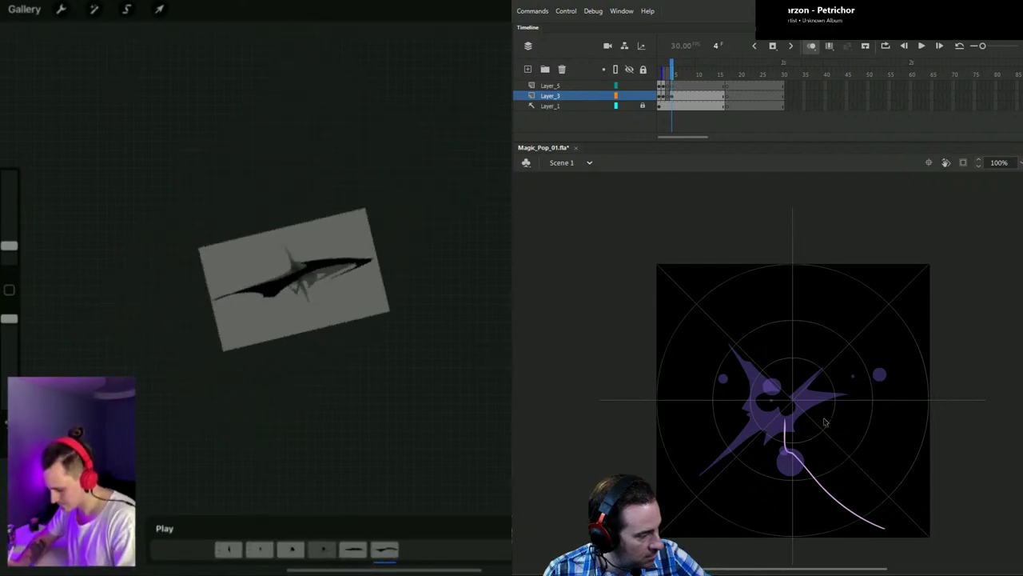
pyautogui.hotkey('ctrl', 'z')
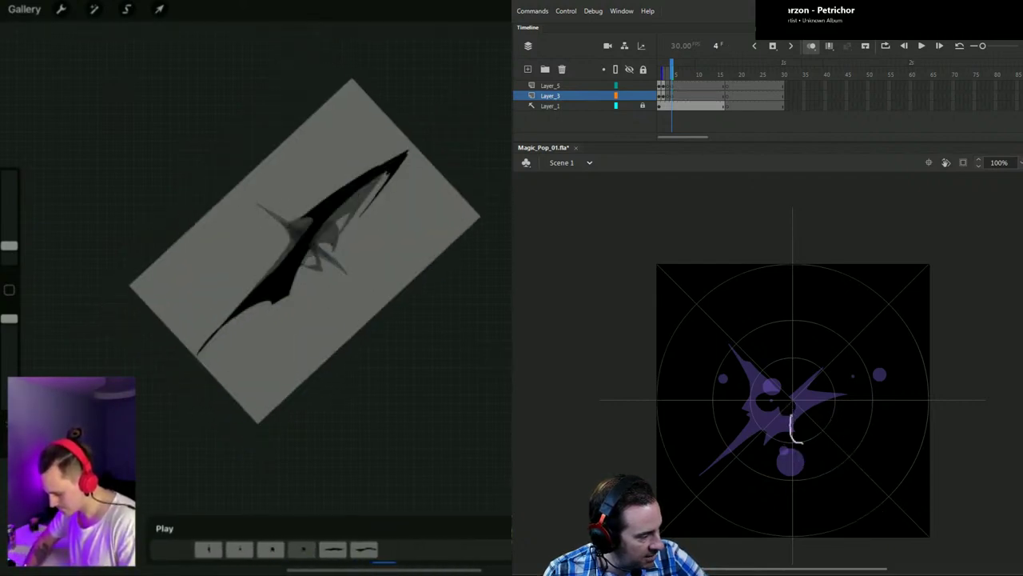
# Step: Outline a pointed petal toward the lower right on frame 4, with small curves at its base and a rounded lobe on the left
pyautogui.moveTo(803, 442)
pyautogui.mouseDown()
pyautogui.moveTo(837, 468)
pyautogui.moveTo(878, 480)
pyautogui.moveTo(870, 452)
pyautogui.moveTo(819, 400)
pyautogui.mouseUp()
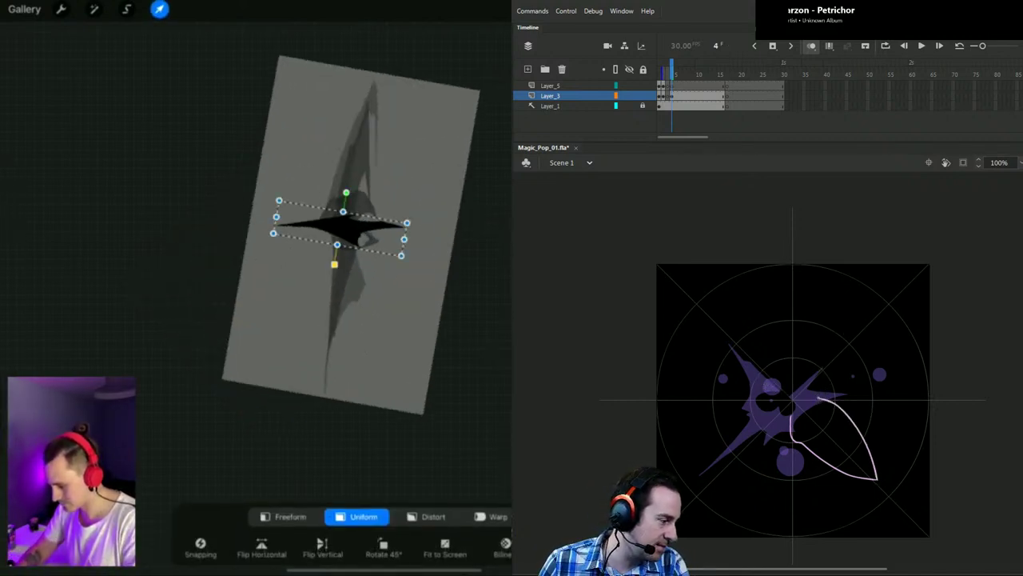
pyautogui.moveTo(820, 398); pyautogui.dragTo(826, 382)
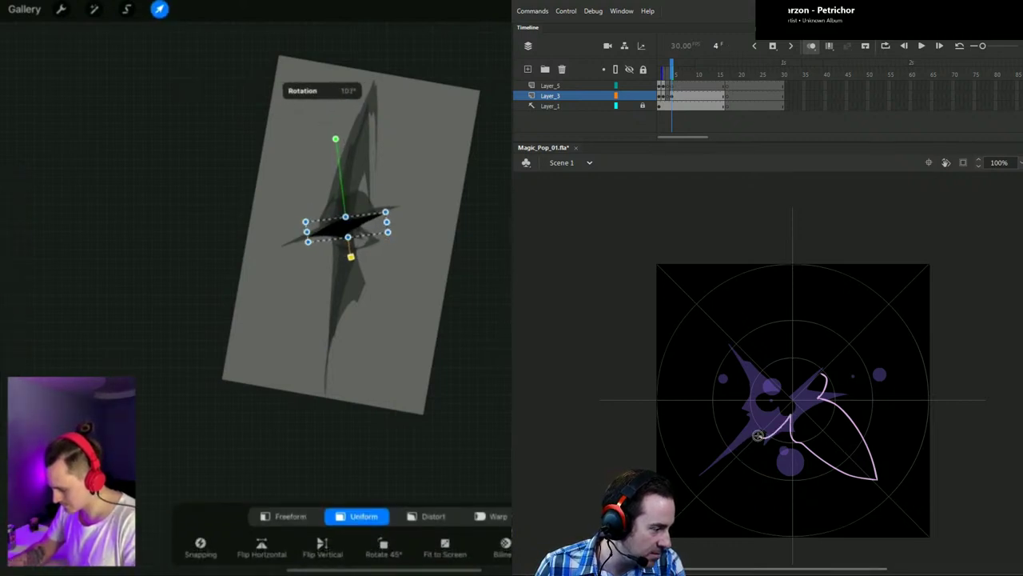
pyautogui.moveTo(755, 438); pyautogui.dragTo(665, 452)
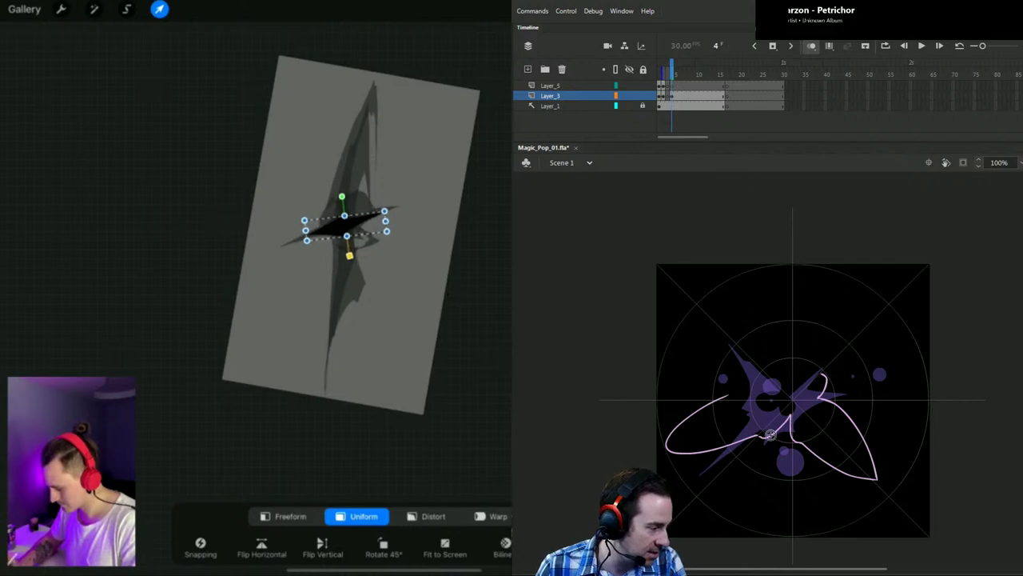
pyautogui.hotkey('ctrl', 'z')
pyautogui.moveTo(761, 437)
pyautogui.mouseDown()
pyautogui.moveTo(709, 420)
pyautogui.moveTo(726, 385)
pyautogui.mouseUp()
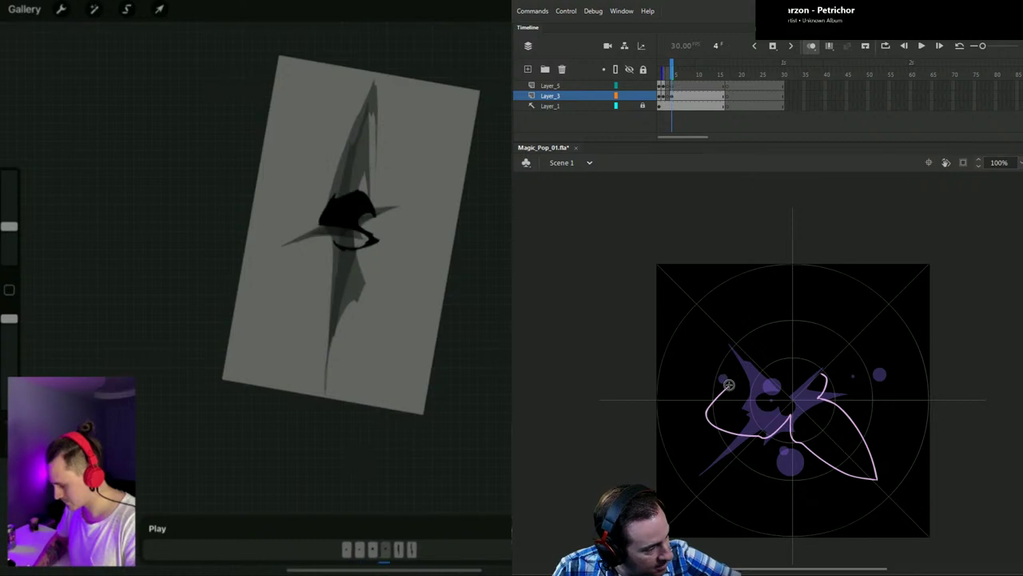
# Step: Continue the outline with a rounded upper-left lobe, a tall lobe above the burst, and an arc down its right side
pyautogui.moveTo(714, 399); pyautogui.dragTo(706, 381)
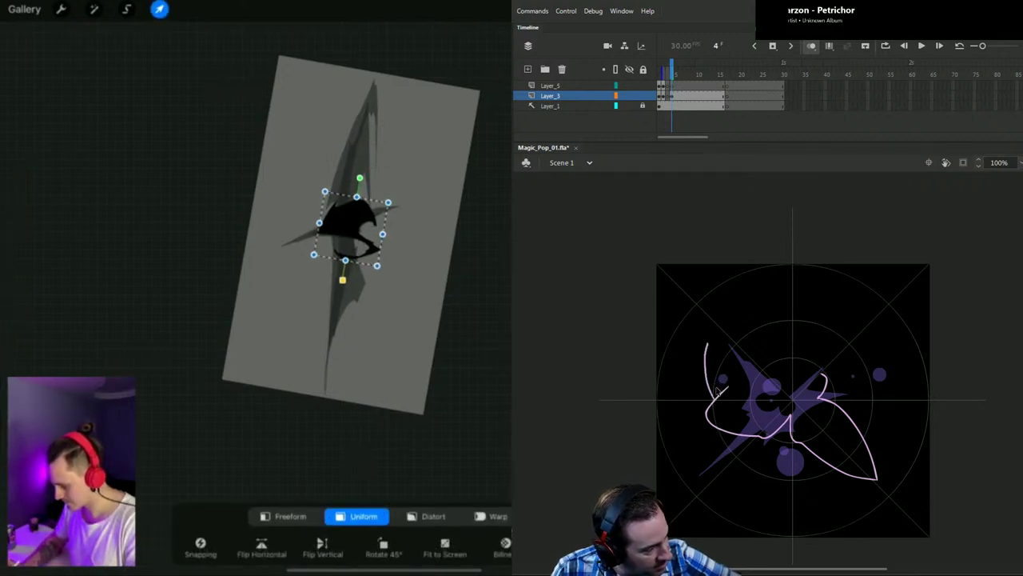
pyautogui.hotkey('ctrl', 'z')
pyautogui.moveTo(706, 398); pyautogui.dragTo(719, 338)
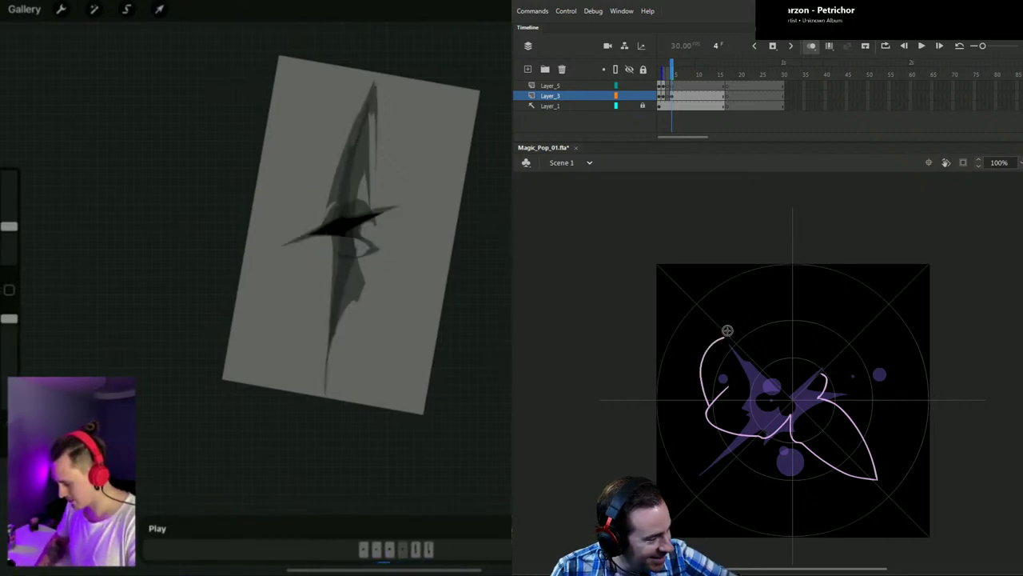
pyautogui.moveTo(725, 336)
pyautogui.mouseDown()
pyautogui.moveTo(721, 296)
pyautogui.moveTo(731, 281)
pyautogui.moveTo(744, 283)
pyautogui.moveTo(783, 331)
pyautogui.moveTo(839, 371)
pyautogui.mouseUp()
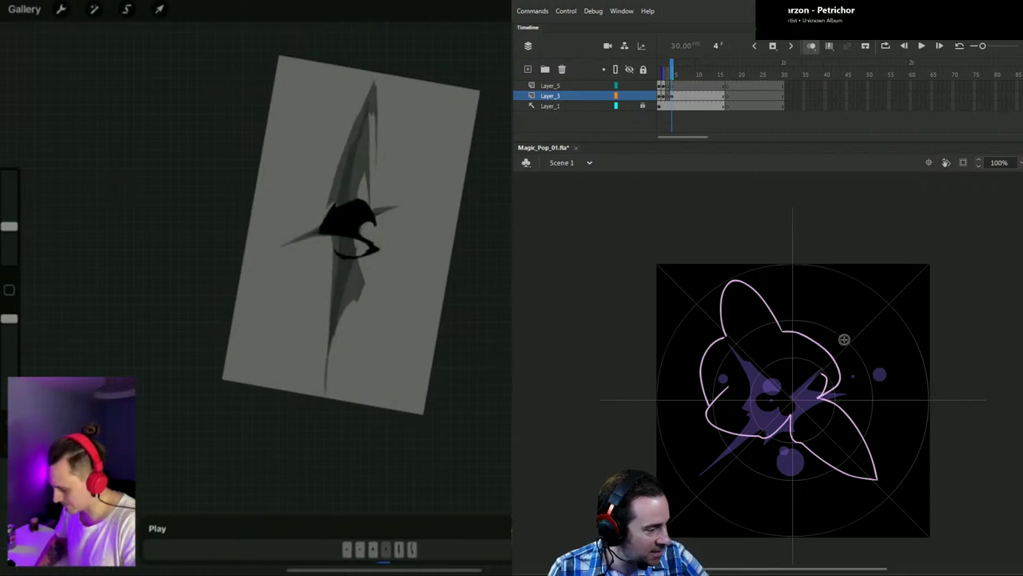
# Step: Replace the arc on frame 4's right side with a smaller rounded lobe and fill the closed outline pink, undoing the stray stroke
pyautogui.hotkey('ctrl', 'z')
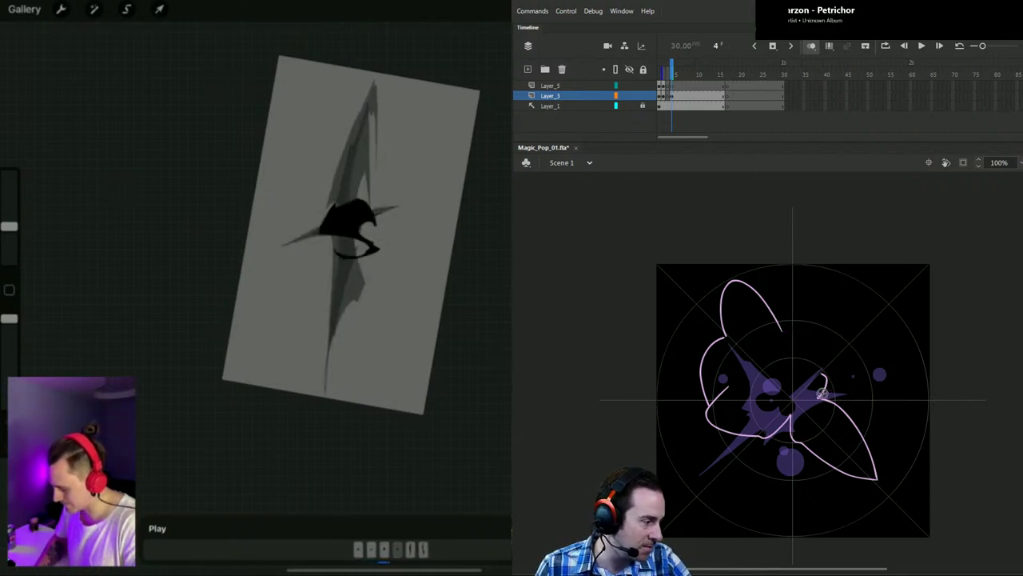
pyautogui.moveTo(823, 373); pyautogui.dragTo(781, 359)
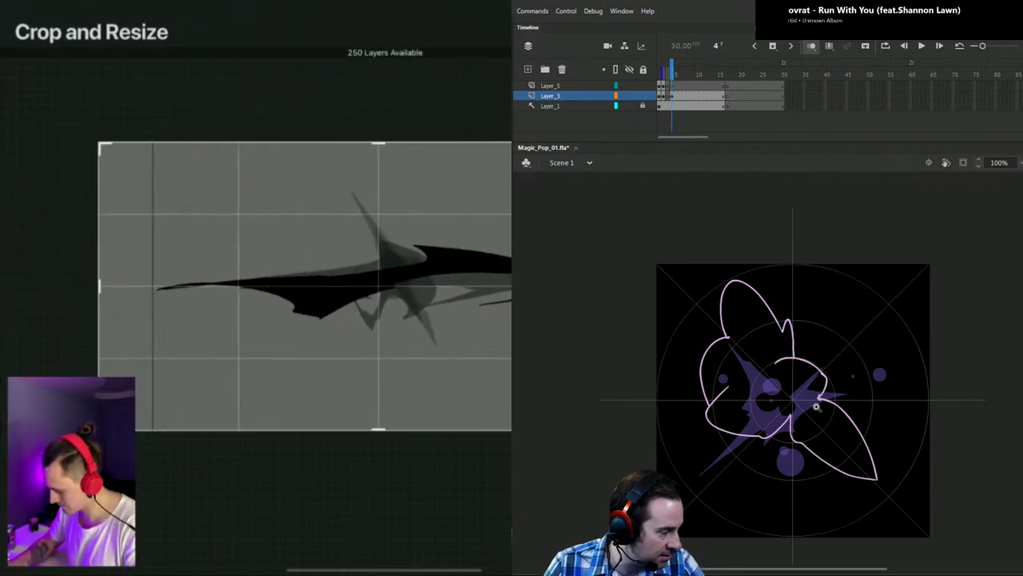
pyautogui.click(873, 438)
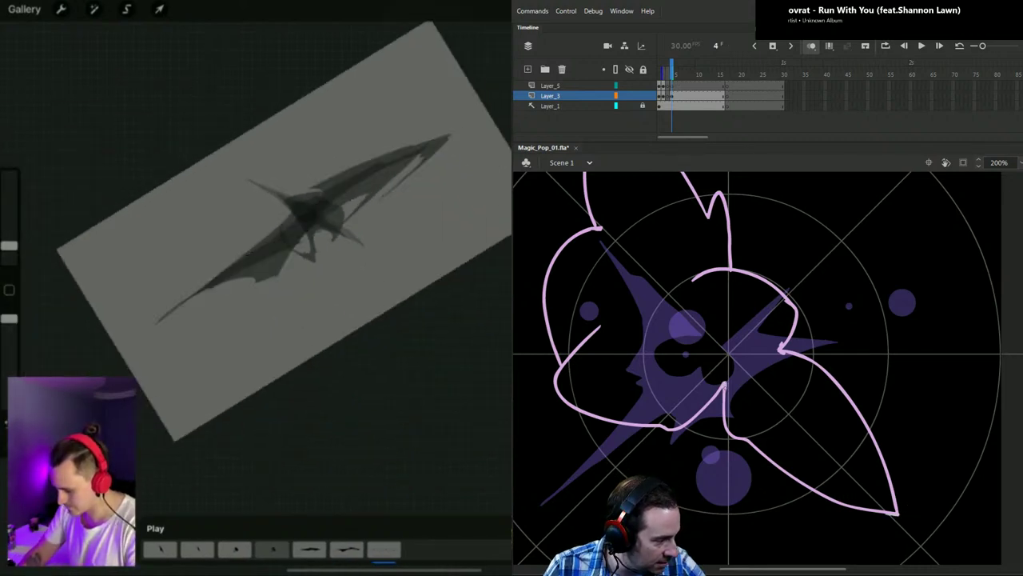
pyautogui.click(873, 509)
pyautogui.hotkey('ctrl', '-')
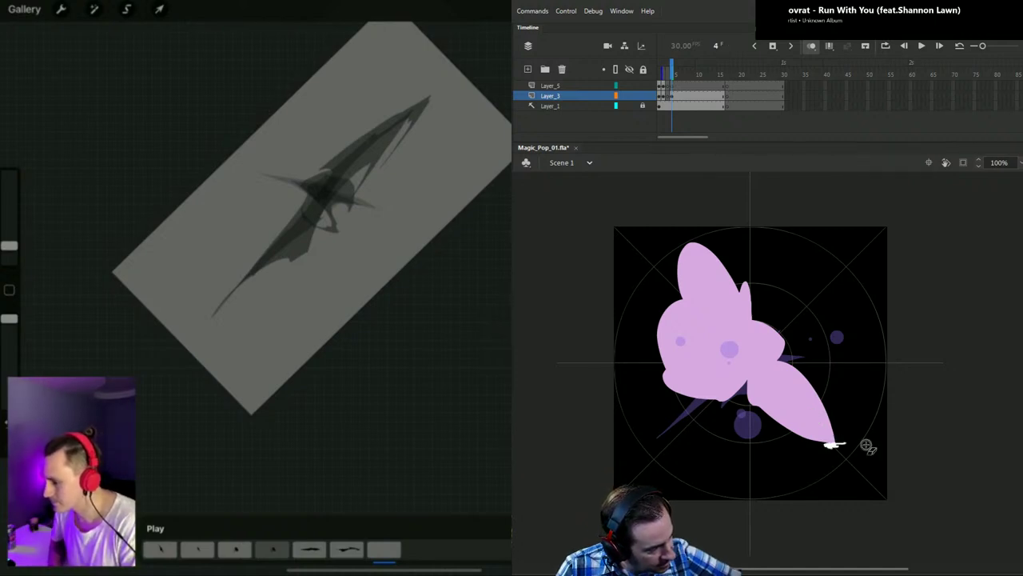
pyautogui.hotkey('ctrl', 'z')
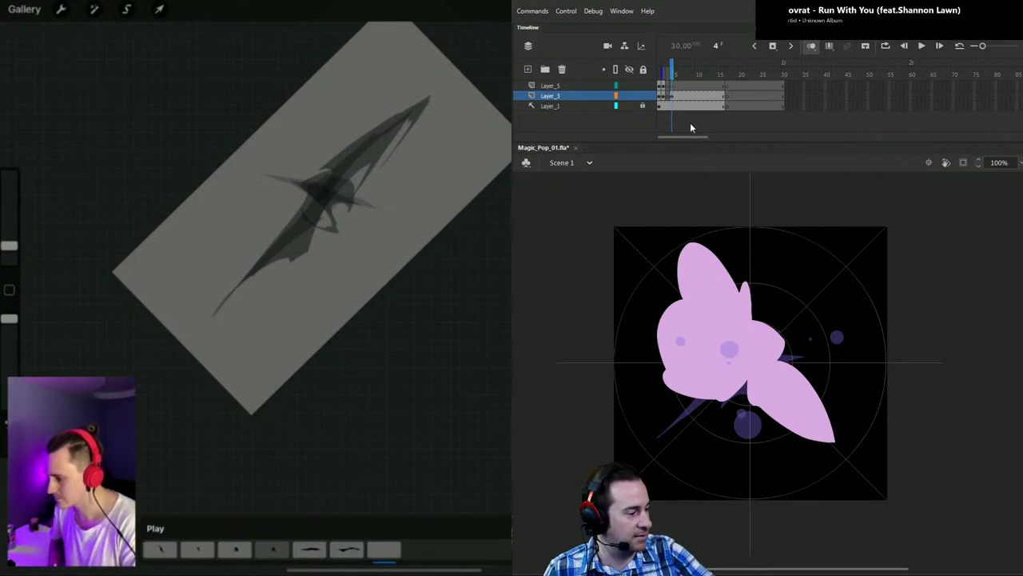
# Step: Insert a keyframe at frame 5 of Layer_3 and delete the lobed shape copied into it
pyautogui.click(676, 95)
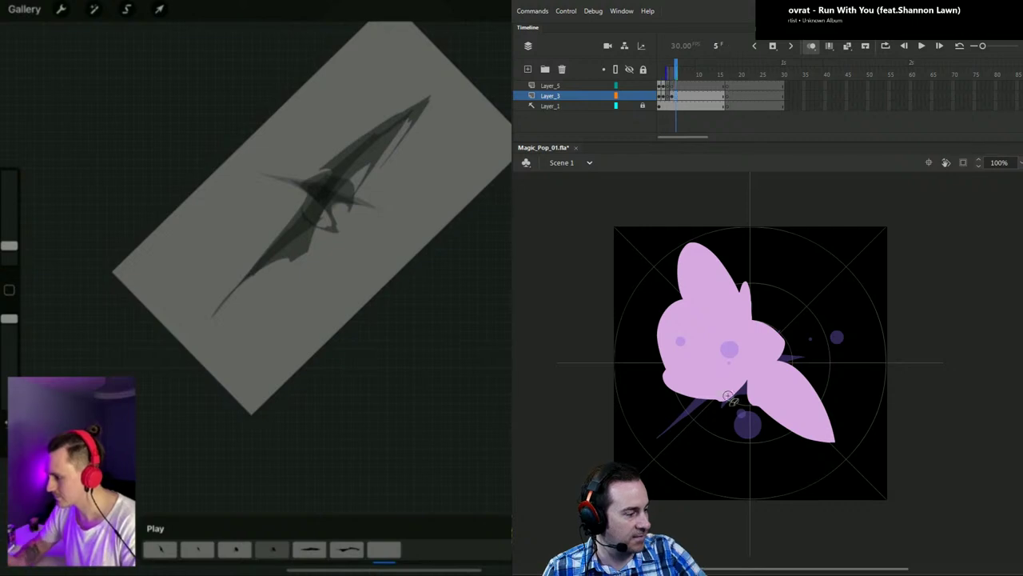
pyautogui.press('F6')
pyautogui.press('Delete')
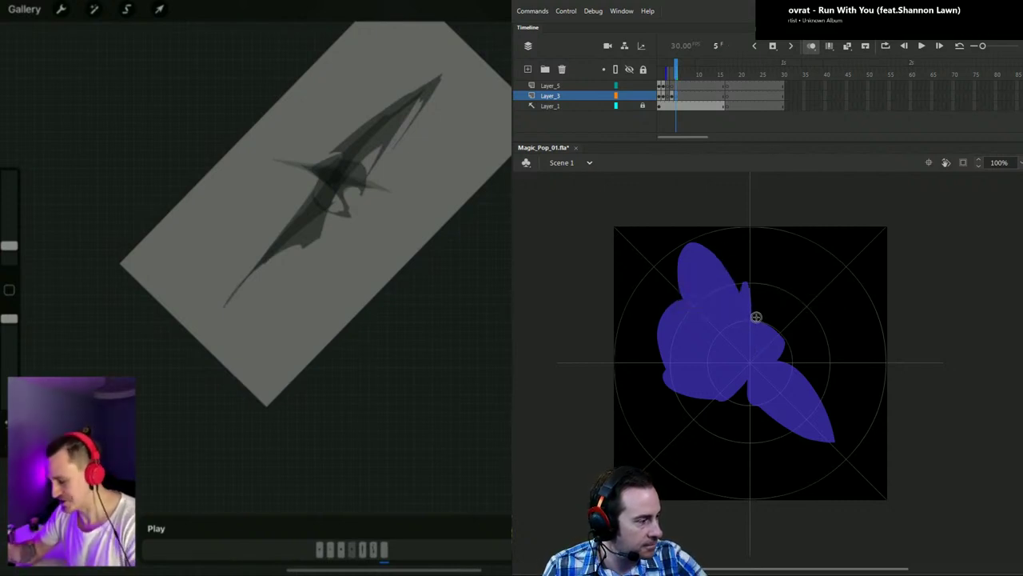
# Step: On frame 5, outline a pointed upper petal and a larger upper-left lobe just outside the previous frame's shape
pyautogui.moveTo(752, 320)
pyautogui.mouseDown()
pyautogui.moveTo(743, 249)
pyautogui.moveTo(734, 254)
pyautogui.moveTo(745, 249)
pyautogui.mouseUp()
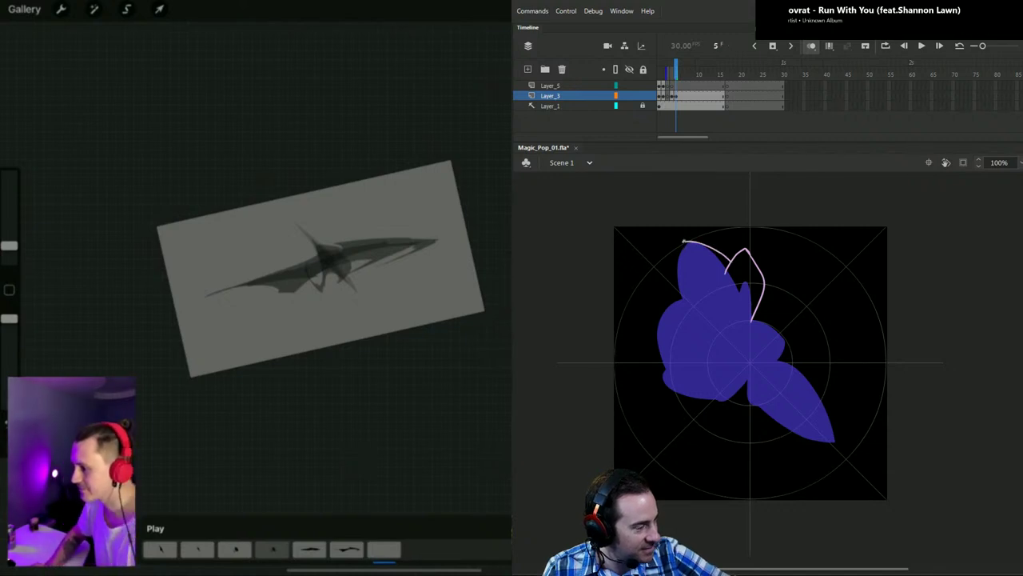
pyautogui.moveTo(670, 274); pyautogui.dragTo(682, 309)
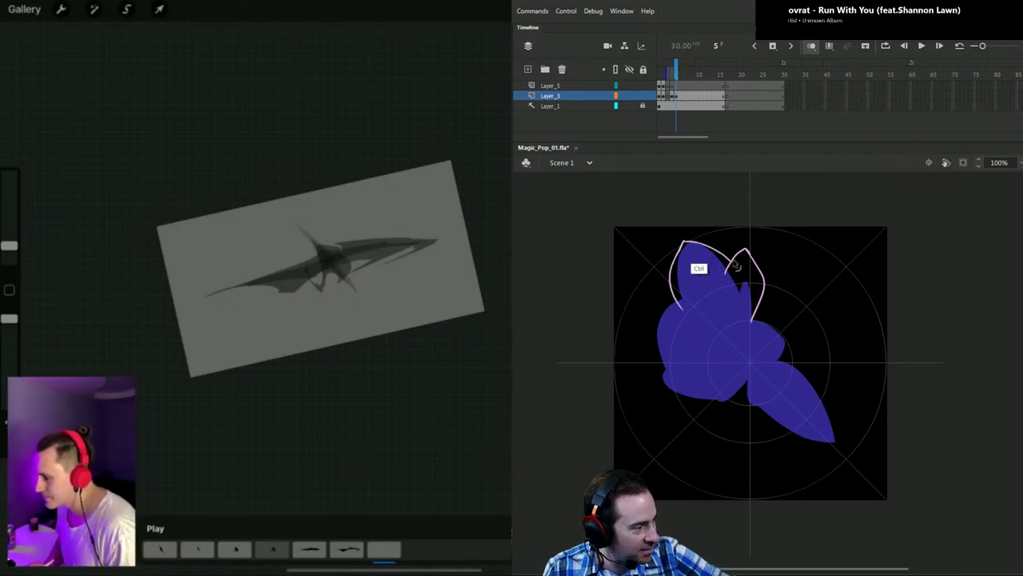
pyautogui.hotkey('ctrl', 'z')
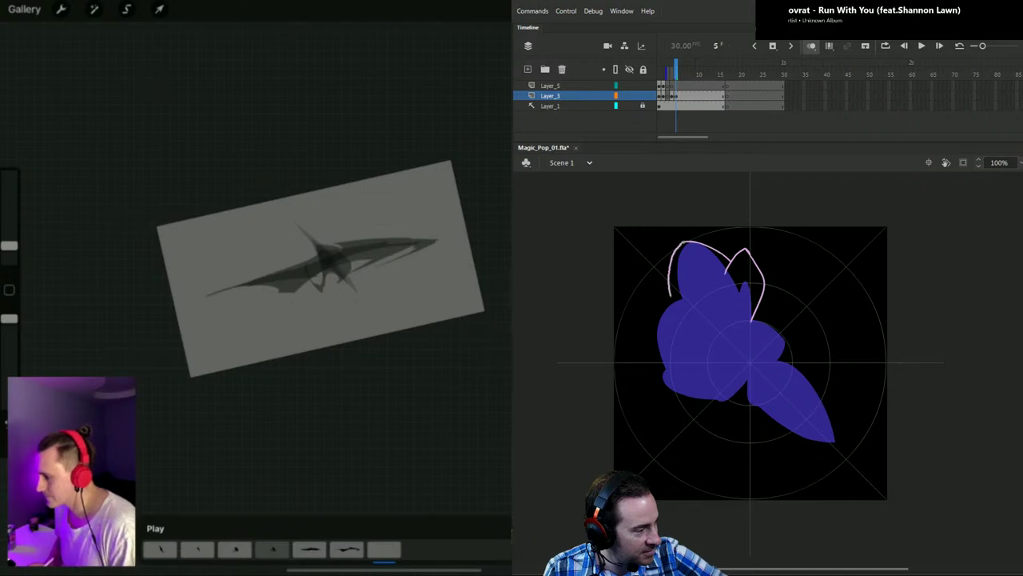
pyautogui.moveTo(670, 276); pyautogui.dragTo(681, 313)
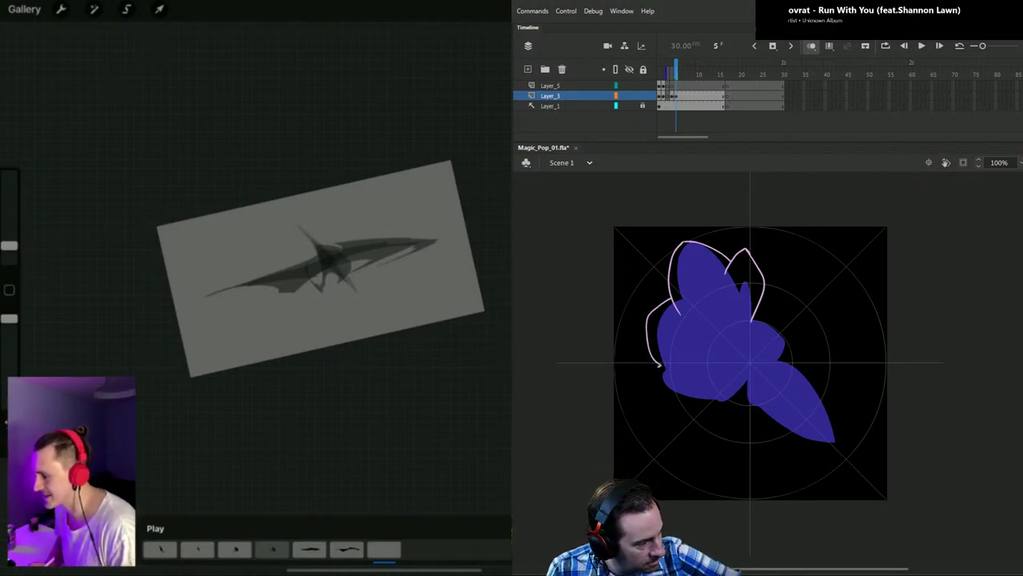
# Step: Complete frame 5's outline with pointed left and right petals and a wide, jagged lower-right petal, and fill the shape pink
pyautogui.moveTo(646, 394); pyautogui.dragTo(711, 392)
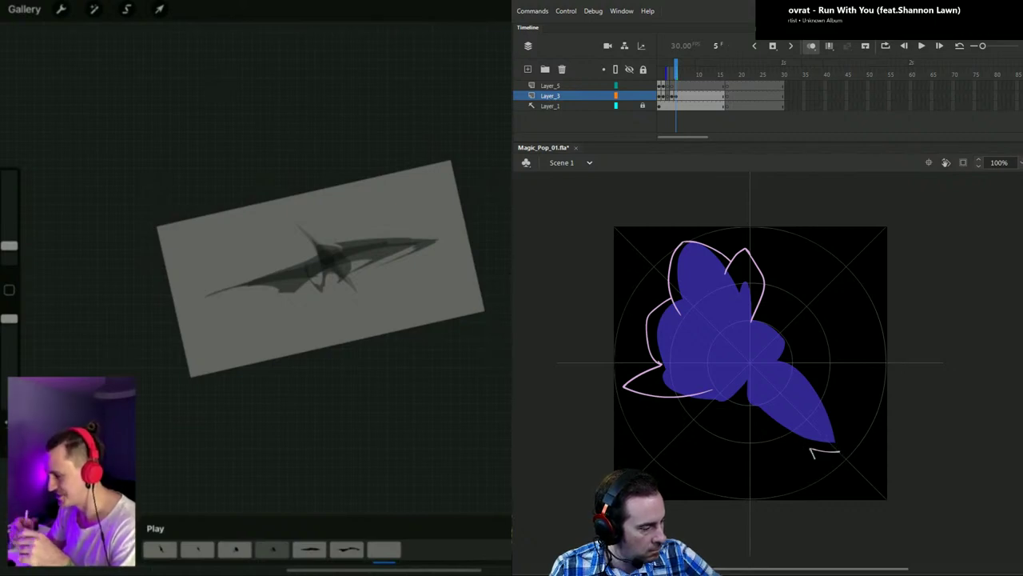
pyautogui.moveTo(761, 414); pyautogui.dragTo(751, 402)
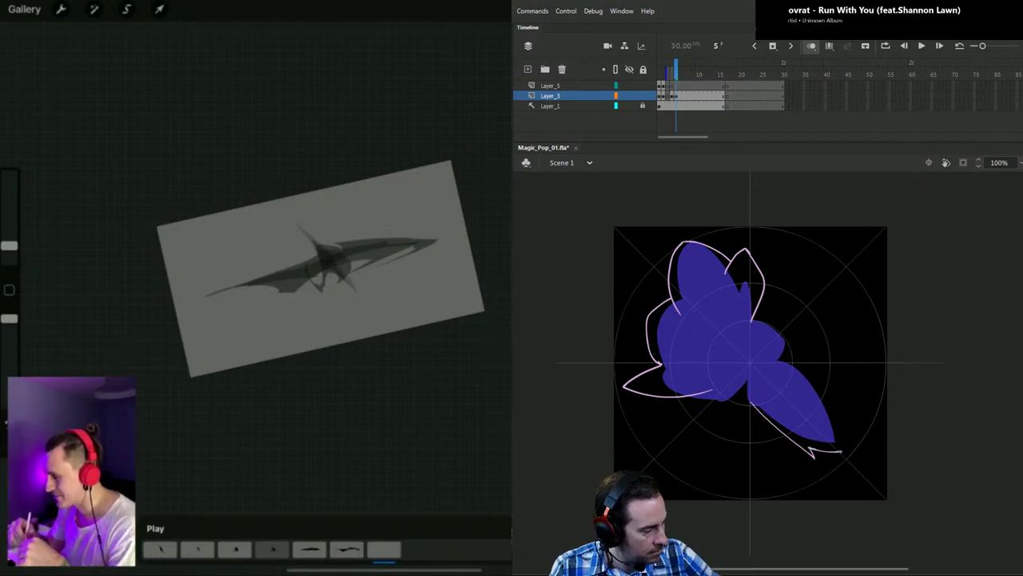
pyautogui.moveTo(834, 395)
pyautogui.mouseDown()
pyautogui.moveTo(830, 376)
pyautogui.moveTo(773, 361)
pyautogui.mouseUp()
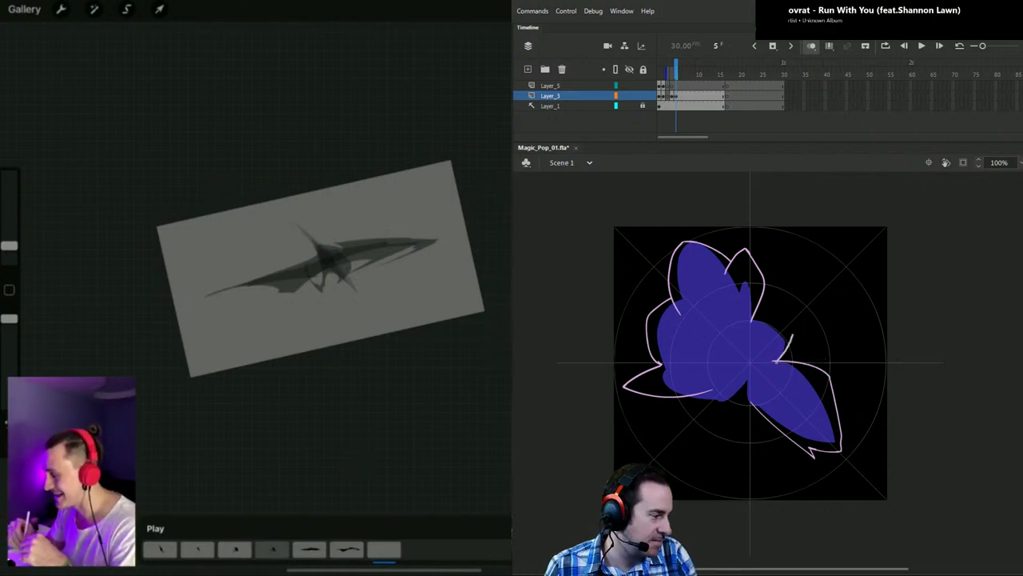
pyautogui.moveTo(791, 336)
pyautogui.mouseDown()
pyautogui.moveTo(803, 304)
pyautogui.moveTo(801, 318)
pyautogui.moveTo(749, 319)
pyautogui.mouseUp()
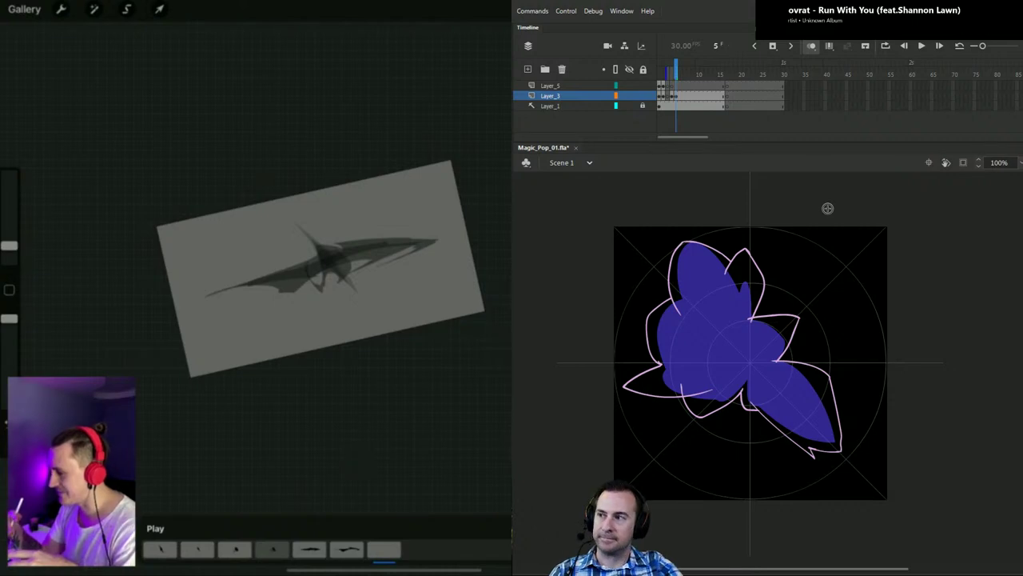
pyautogui.click(798, 404)
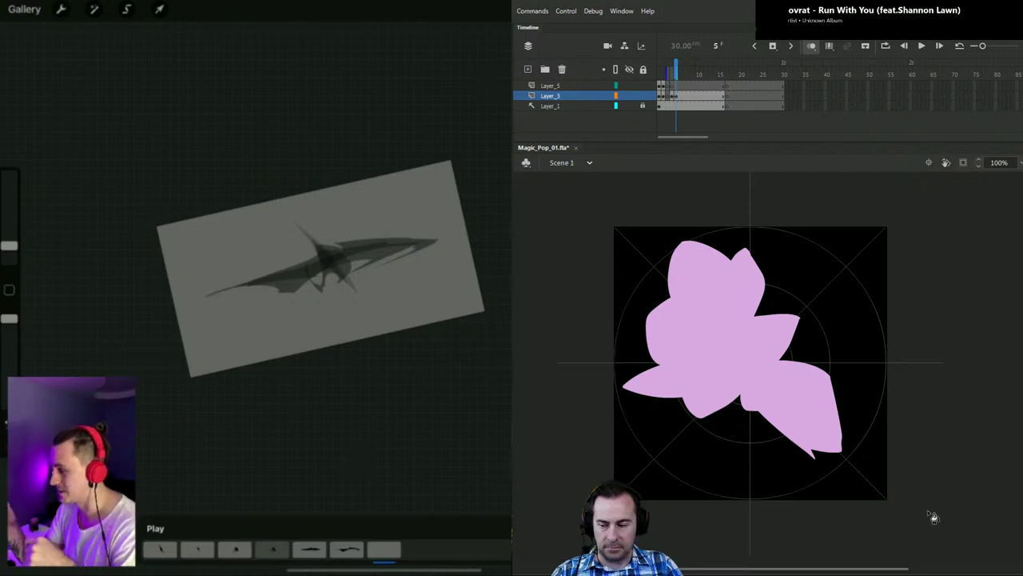
# Step: Flip back and forth between frames 4 and 5 to compare the two lobed shapes
pyautogui.press(',')
pyautogui.press('.')
pyautogui.press(',')
pyautogui.press('.')
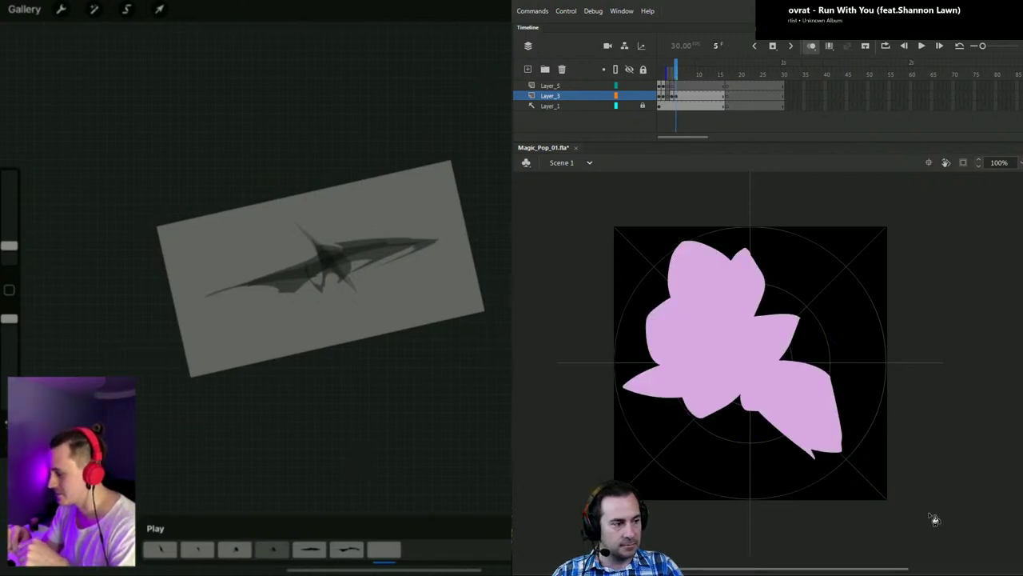
pyautogui.press(',')
pyautogui.press('.')
pyautogui.press(',')
pyautogui.press('.')
pyautogui.press(',')
pyautogui.press('.')
pyautogui.press(',')
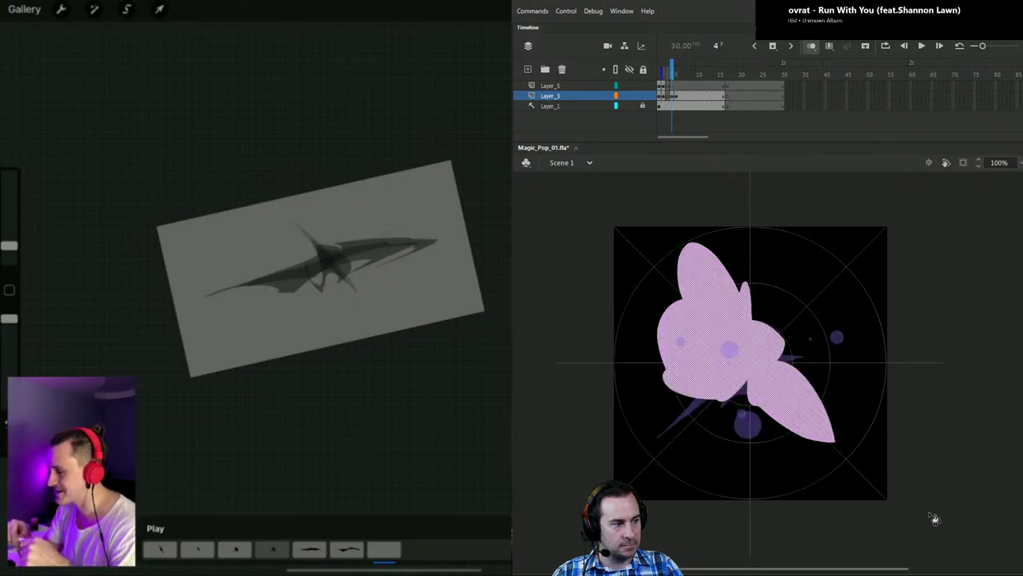
pyautogui.press('.')
pyautogui.press(',')
pyautogui.press('.')
pyautogui.press(',')
pyautogui.press('.')
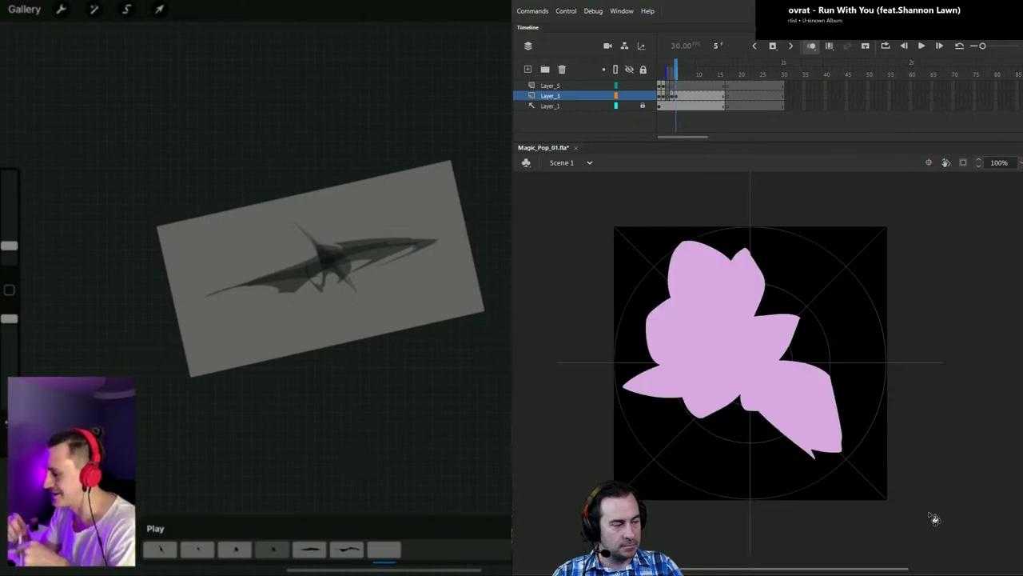
pyautogui.press(',')
pyautogui.press('.')
pyautogui.press(',')
pyautogui.press('.')
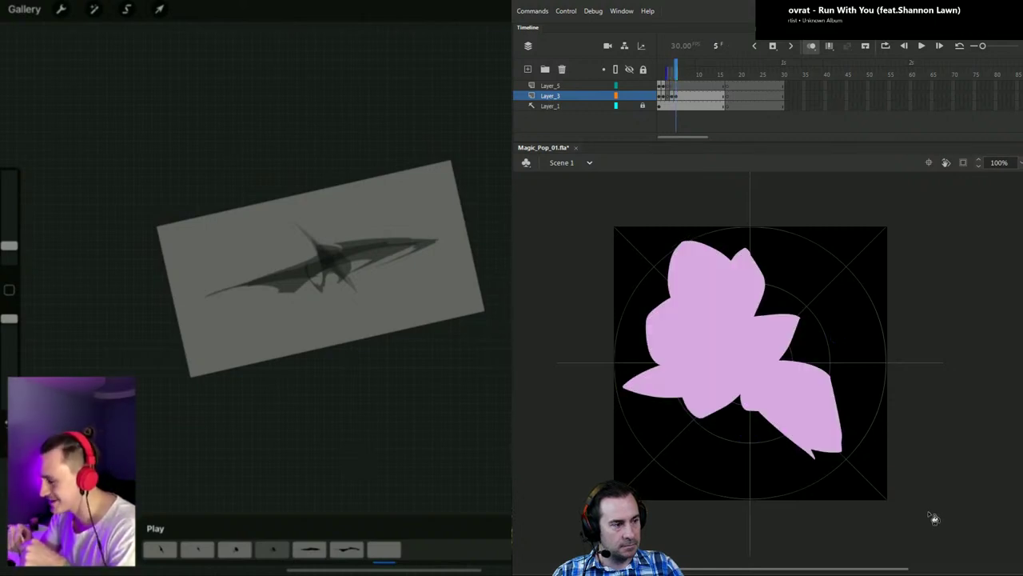
pyautogui.press(',')
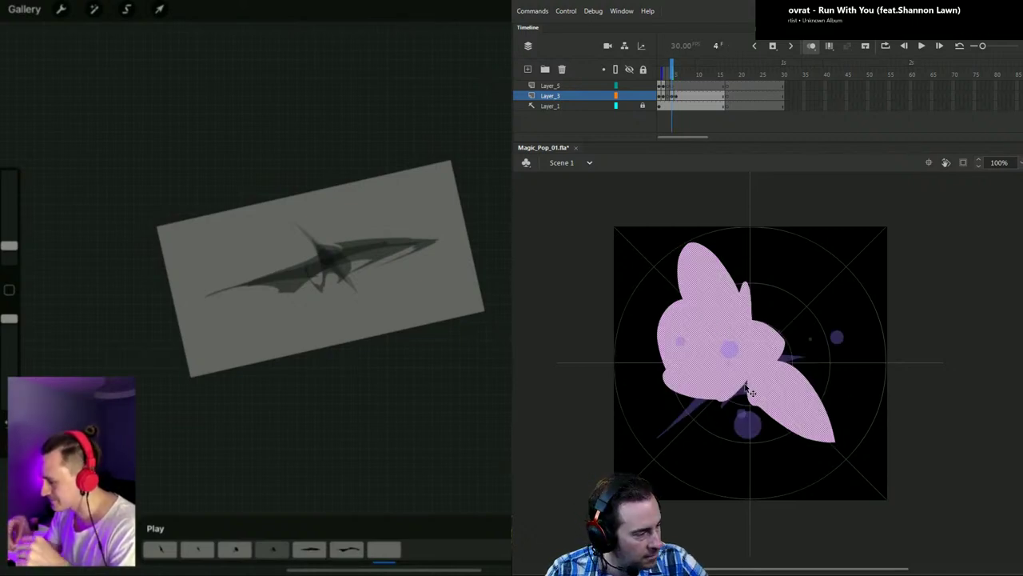
# Step: Trim frame 4's lower-right petal into a short, blunt lobe and cut back the rounded lobe on the left side
pyautogui.moveTo(746, 385); pyautogui.dragTo(747, 393)
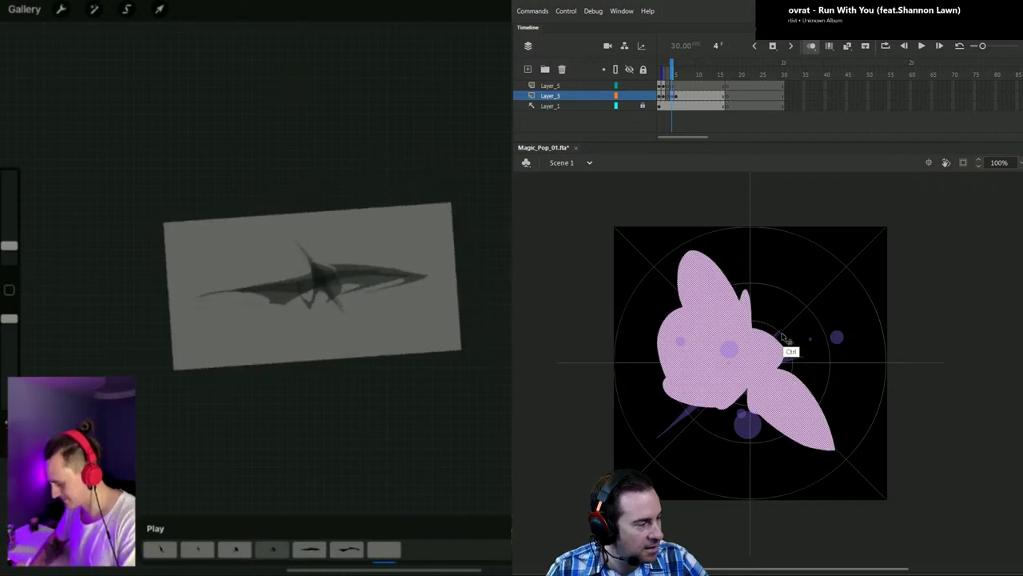
pyautogui.hotkey('ctrl', 'z')
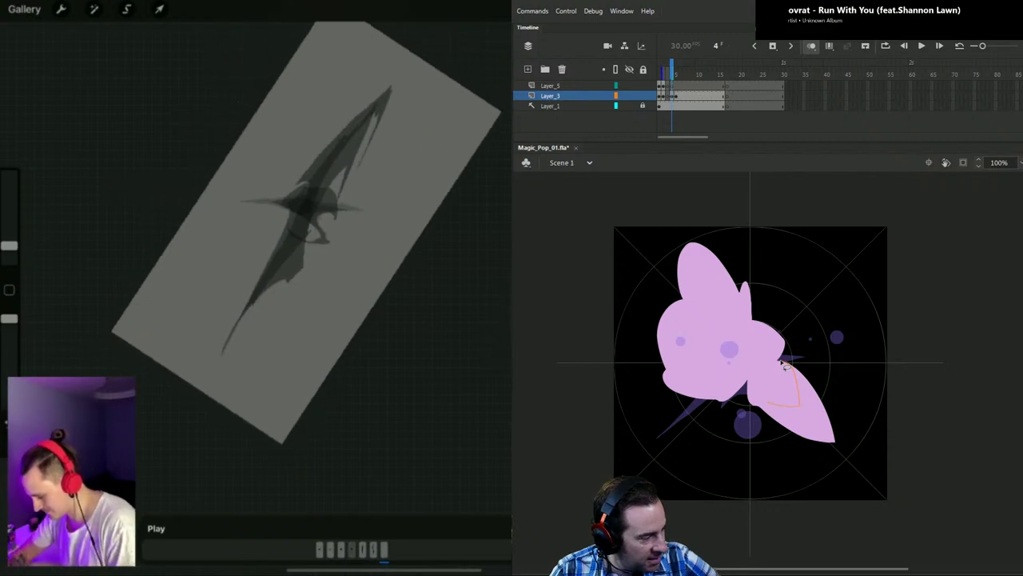
pyautogui.moveTo(782, 363)
pyautogui.mouseDown()
pyautogui.moveTo(772, 443)
pyautogui.moveTo(872, 408)
pyautogui.moveTo(824, 324)
pyautogui.mouseUp()
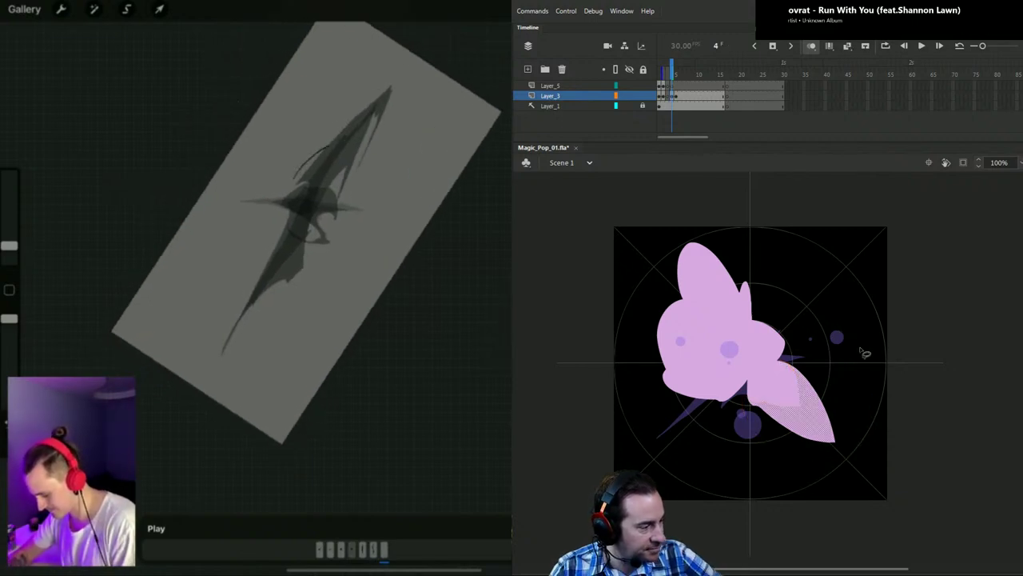
pyautogui.press('Delete')
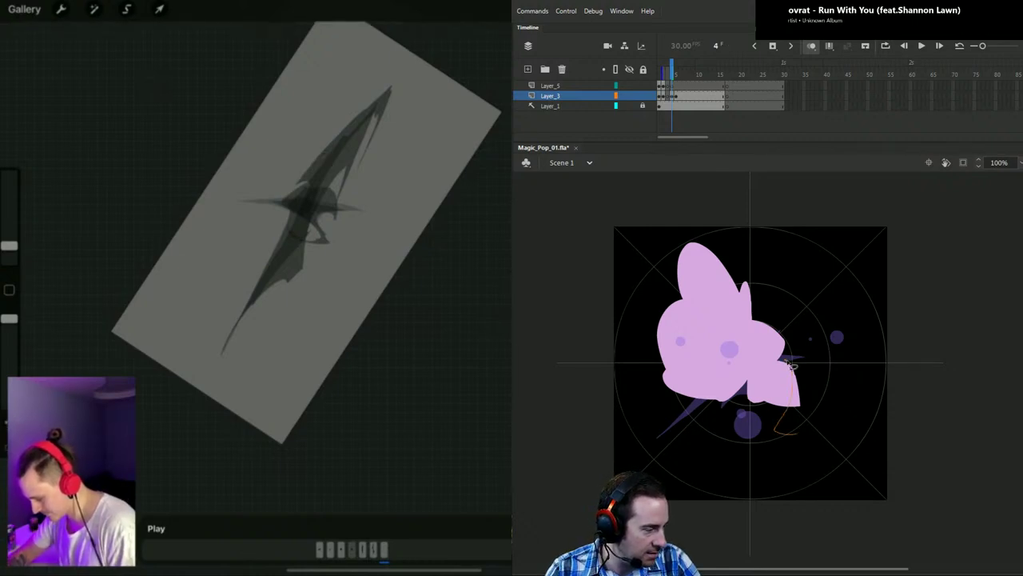
pyautogui.moveTo(792, 364); pyautogui.dragTo(839, 344)
pyautogui.press('Delete')
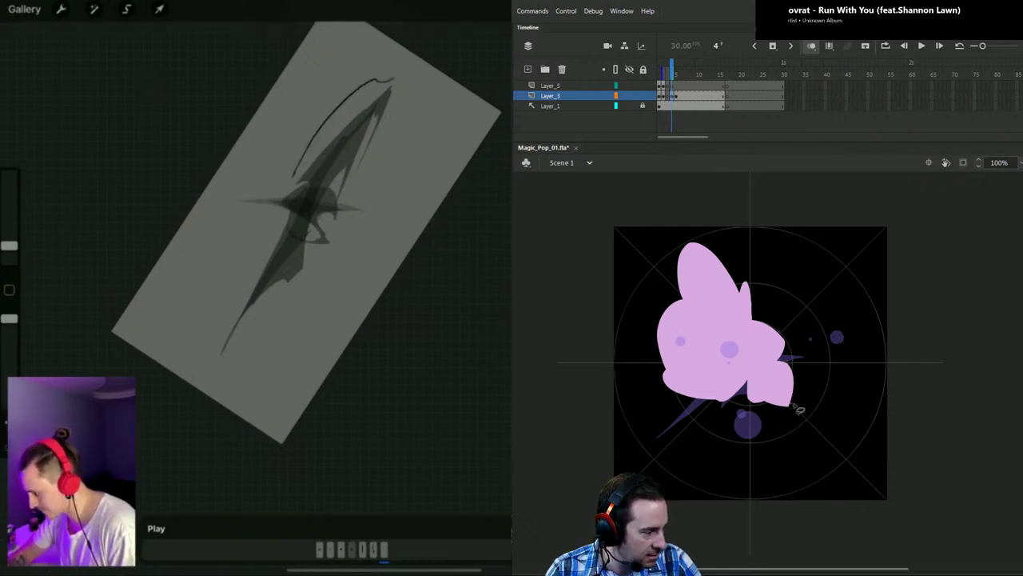
pyautogui.moveTo(794, 405); pyautogui.dragTo(819, 393)
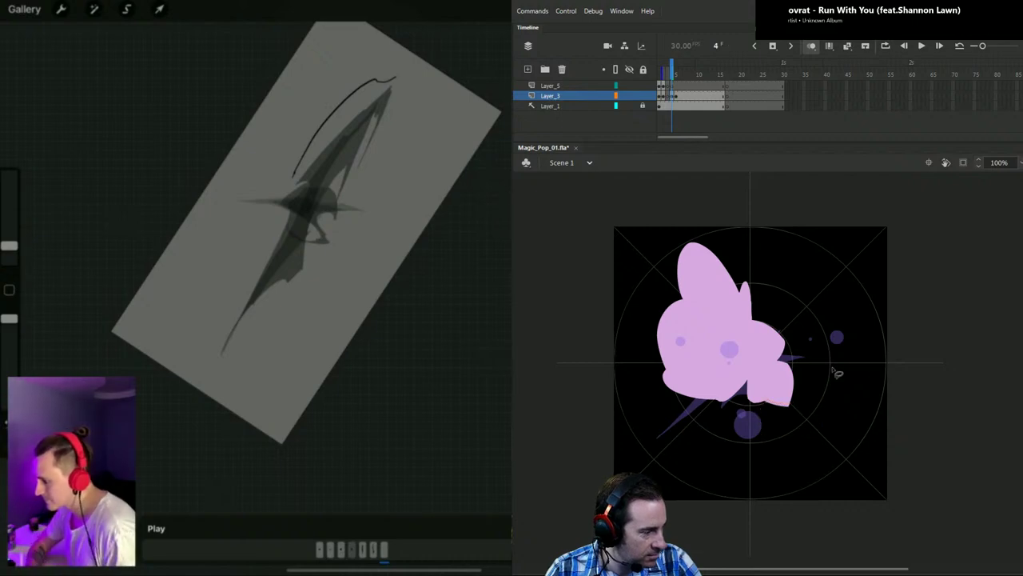
pyautogui.press('Delete')
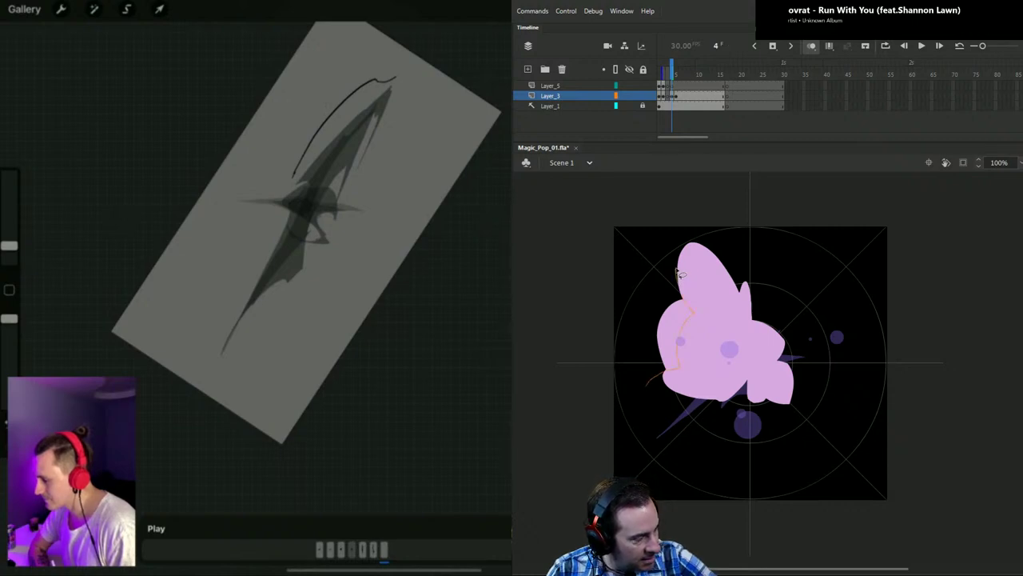
pyautogui.moveTo(681, 273); pyautogui.dragTo(638, 387)
pyautogui.press('Delete')
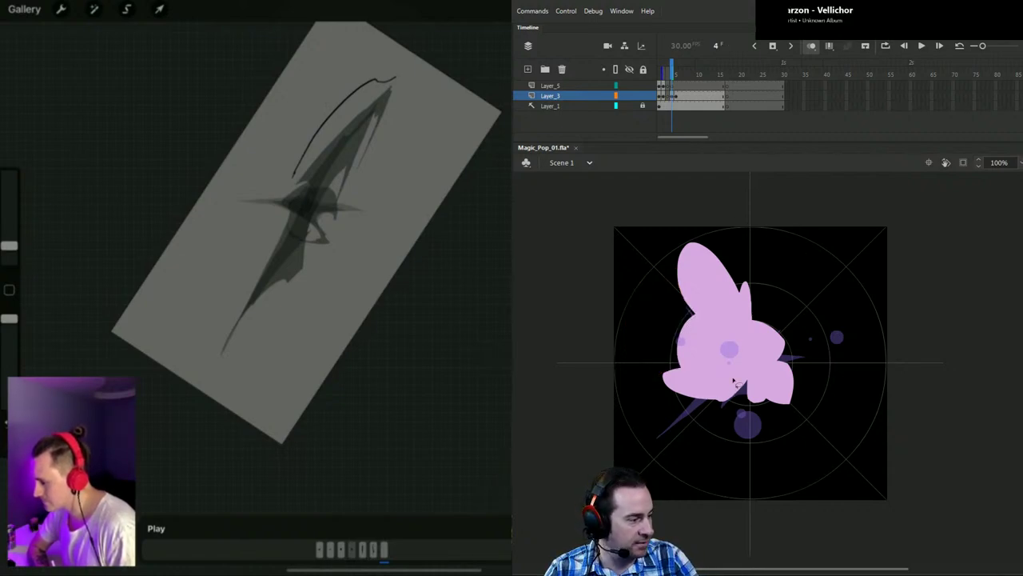
# Step: On frame 5, cut back the rounded left lobe and trim the outer edge of the lower-right petal to make it narrower
pyautogui.click(676, 68)
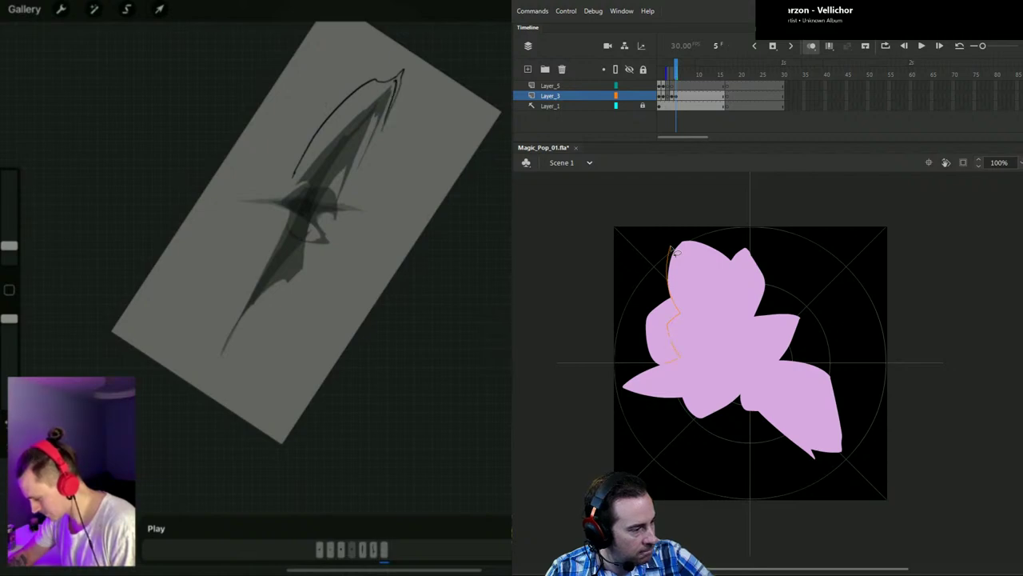
pyautogui.moveTo(671, 248); pyautogui.dragTo(653, 260)
pyautogui.press('Delete')
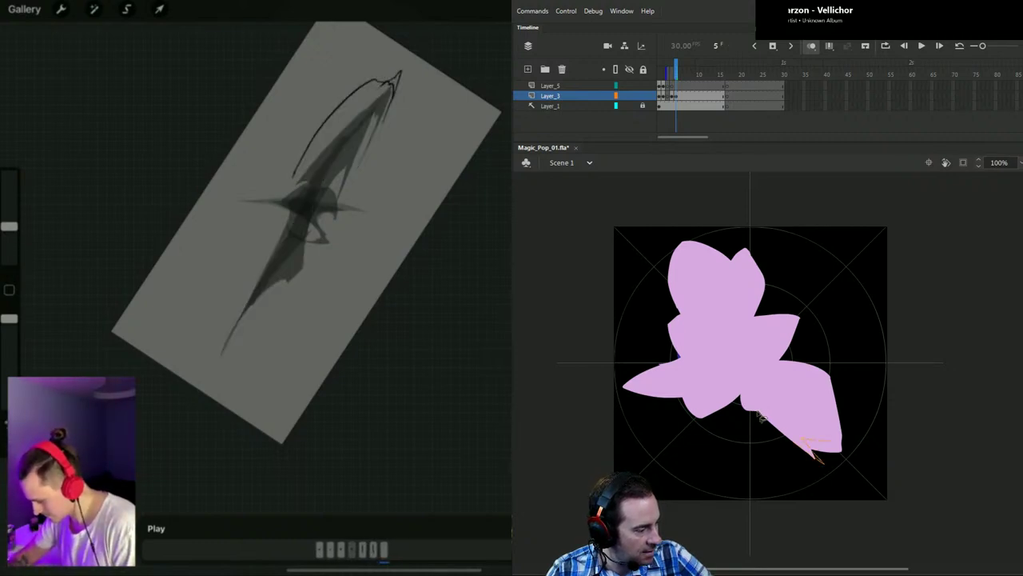
pyautogui.moveTo(759, 414)
pyautogui.mouseDown()
pyautogui.moveTo(804, 358)
pyautogui.moveTo(870, 391)
pyautogui.moveTo(862, 476)
pyautogui.moveTo(887, 474)
pyautogui.mouseUp()
pyautogui.press('Delete')
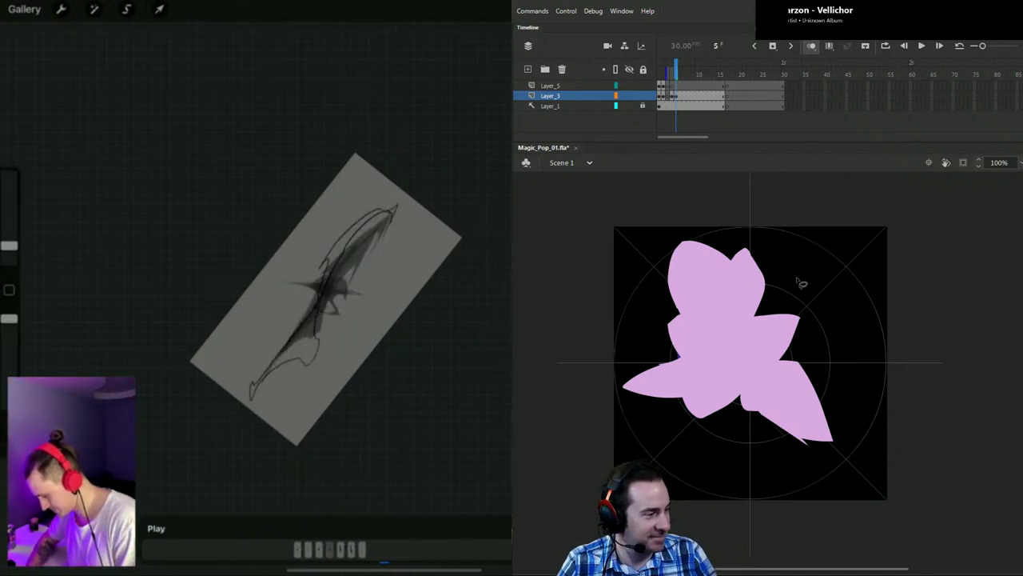
# Step: Step backward and forward through the frames up to frame 5 to review the burst's motion
pyautogui.press(',')
pyautogui.press(',')
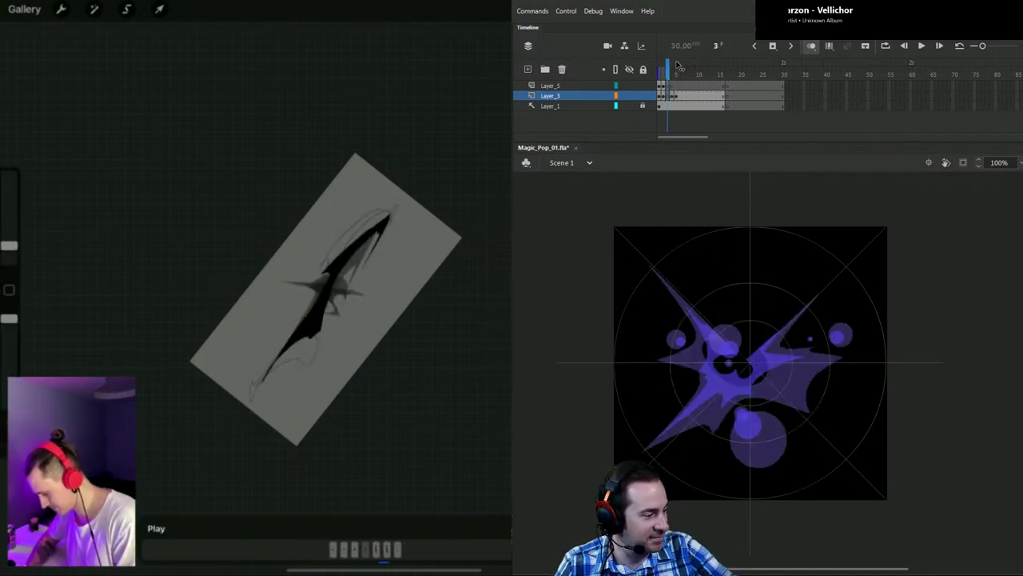
pyautogui.press('.')
pyautogui.press('.')
pyautogui.press('.')
pyautogui.press('.')
pyautogui.press(',')
pyautogui.press(',')
pyautogui.press(',')
pyautogui.press(',')
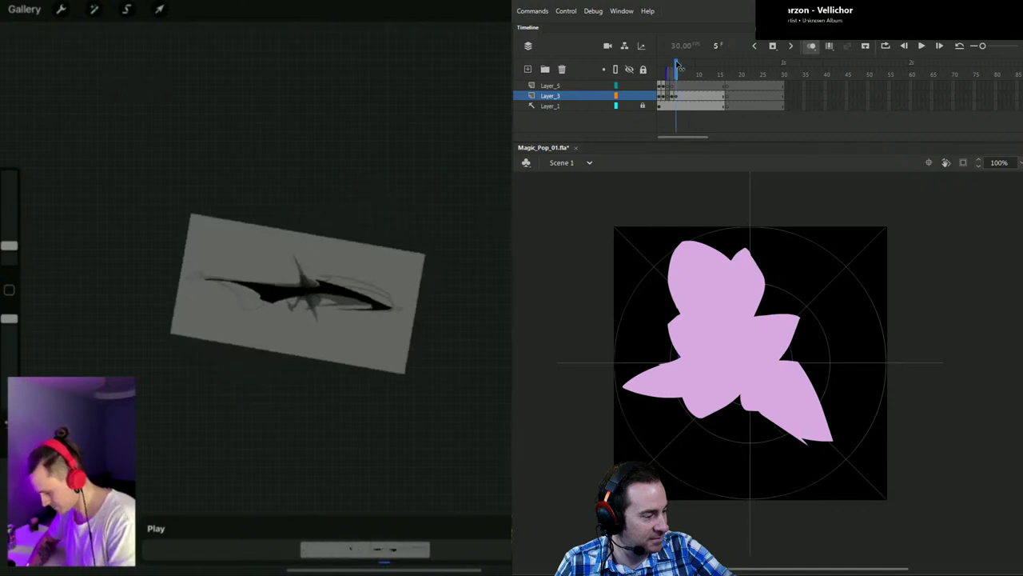
pyautogui.moveTo(678, 66); pyautogui.dragTo(677, 64)
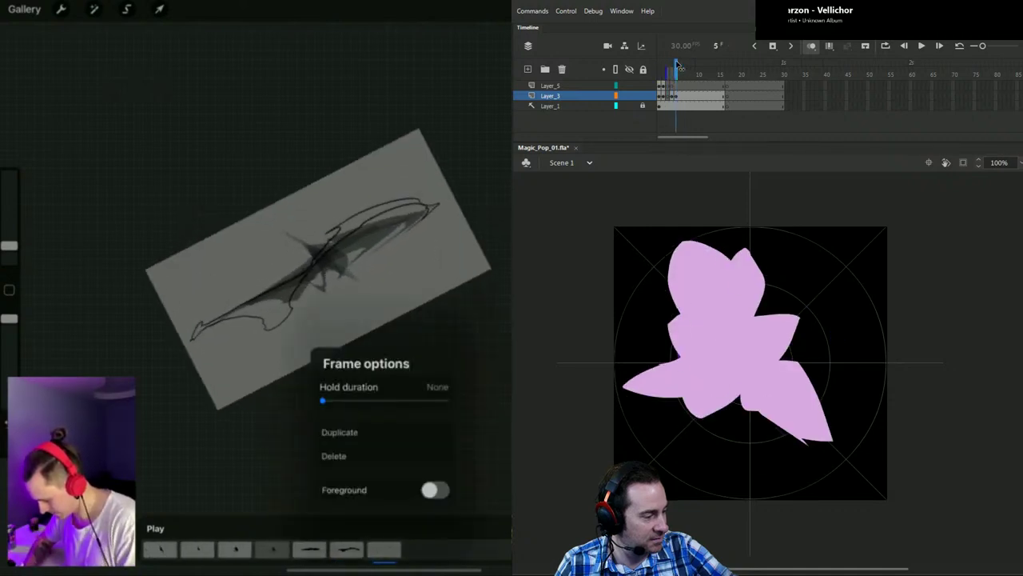
# Step: Show Layer_3 as outlines and trim the outer and lower edges of frame 5's lower-right petal
pyautogui.click(617, 95)
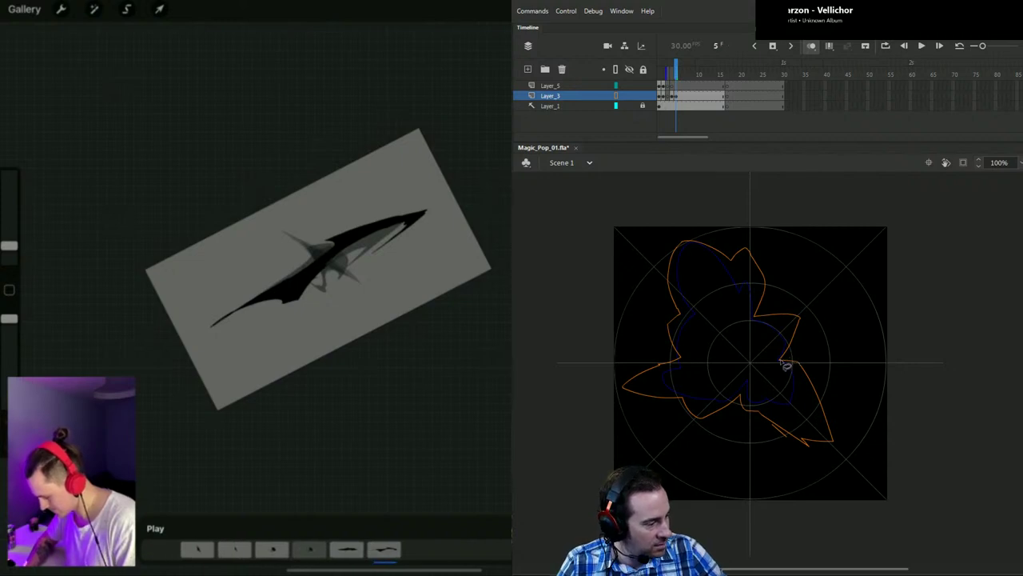
pyautogui.click(786, 365)
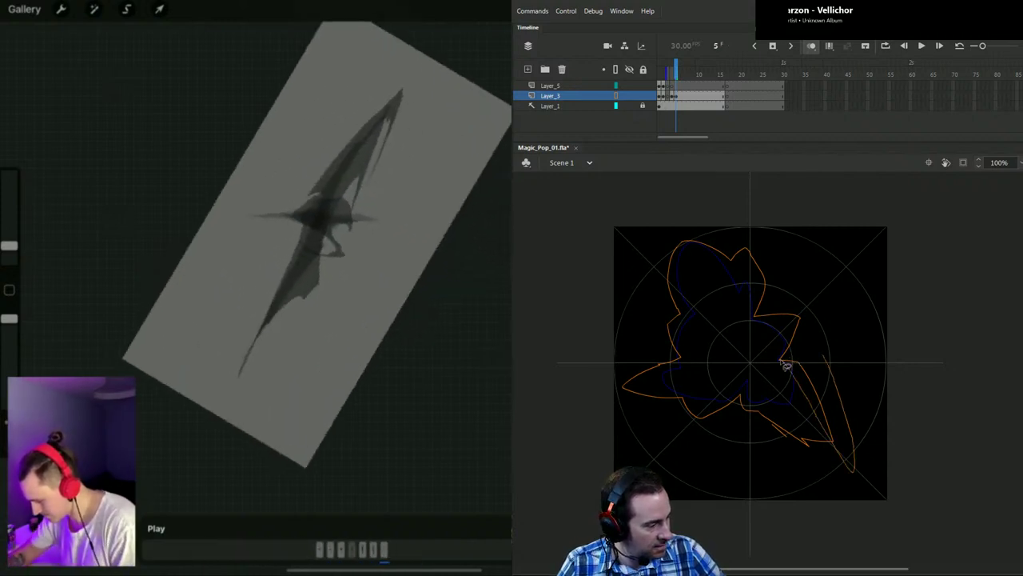
pyautogui.click(845, 345)
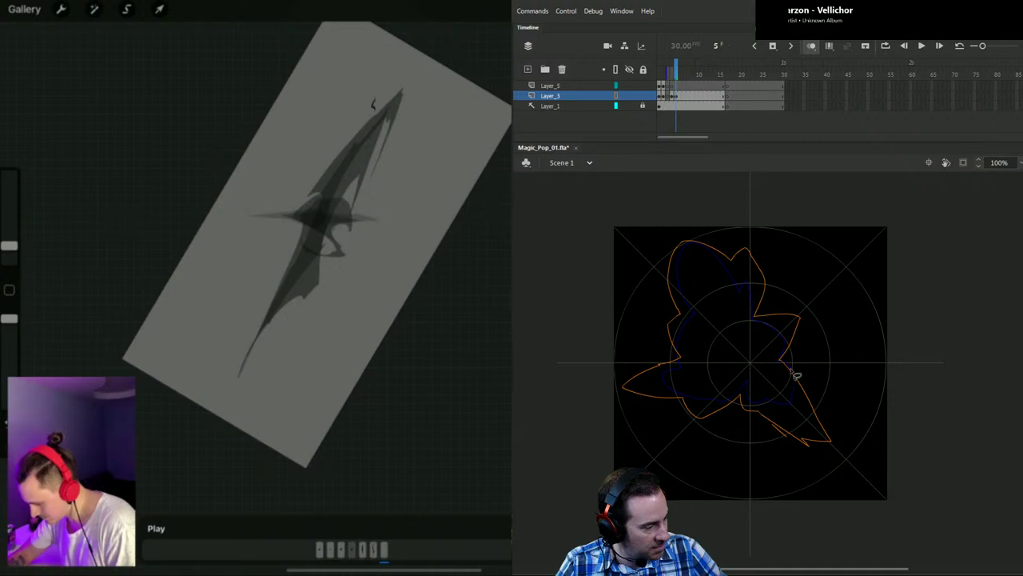
pyautogui.moveTo(788, 366)
pyautogui.mouseDown()
pyautogui.moveTo(841, 468)
pyautogui.moveTo(820, 356)
pyautogui.mouseUp()
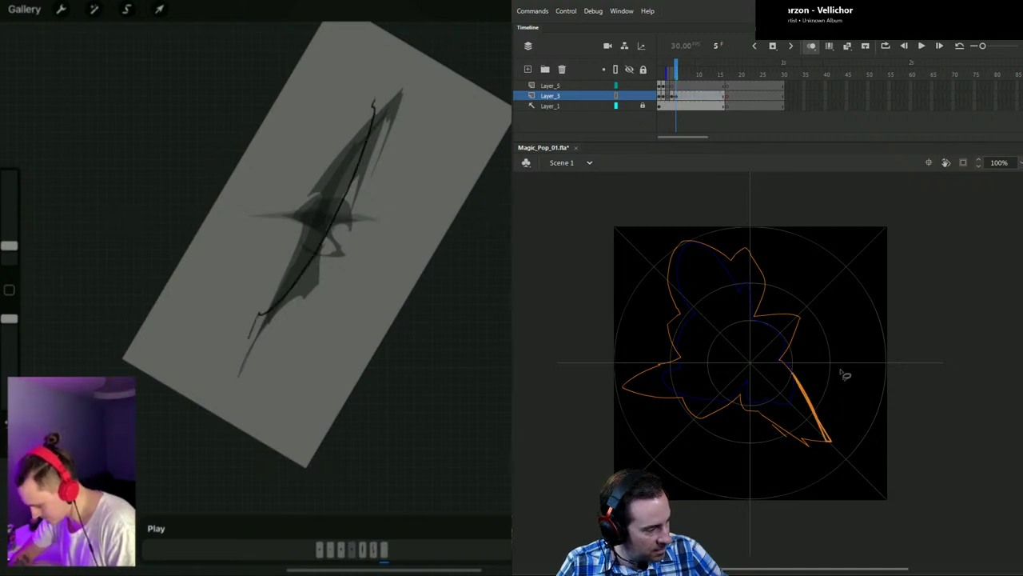
pyautogui.press('Delete')
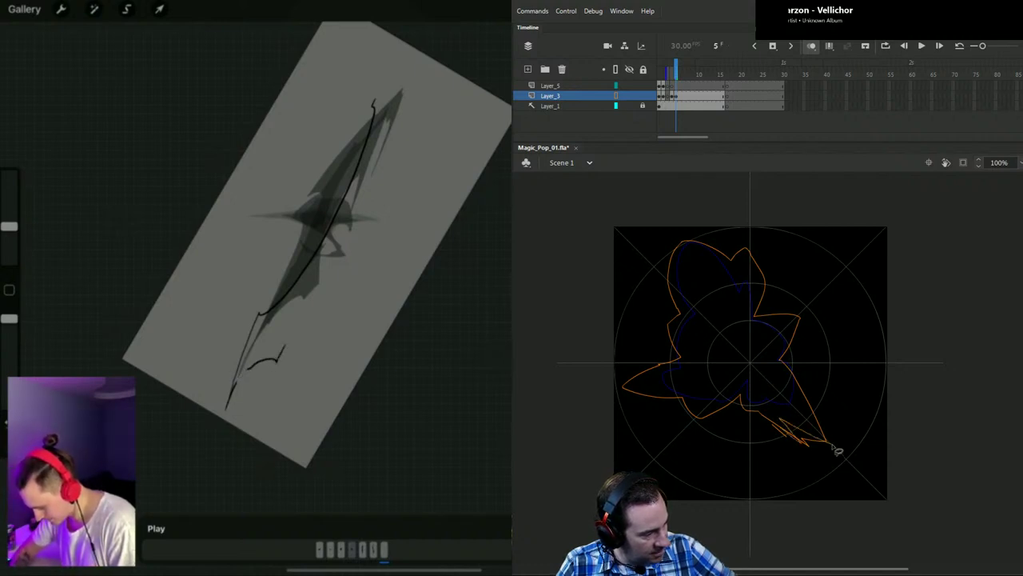
pyautogui.hotkey('ctrl', 'z')
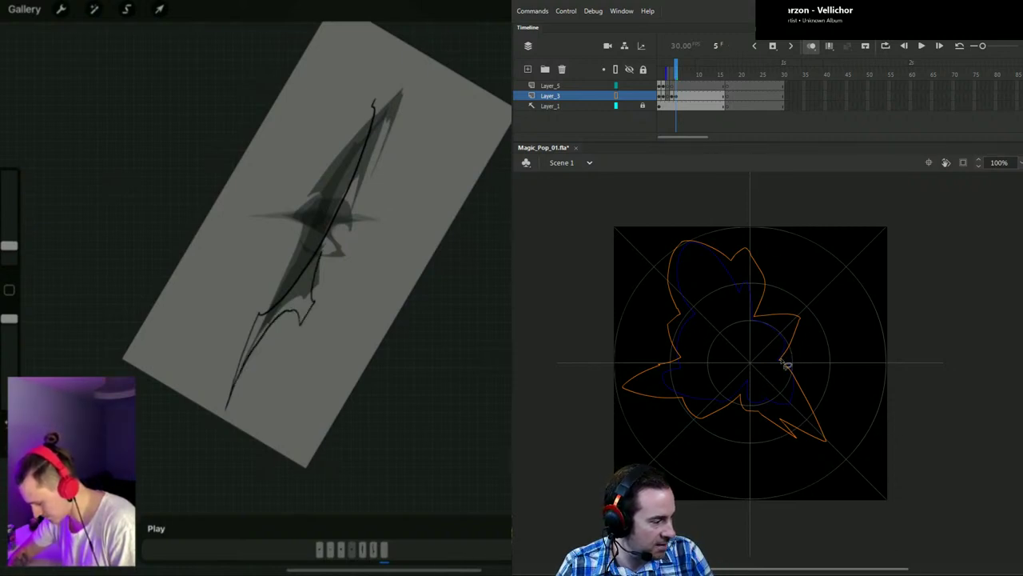
# Step: Cut a thin sliver off frame 5's right petal and carve a notch between it and the upper petal
pyautogui.moveTo(789, 338); pyautogui.dragTo(792, 300)
pyautogui.moveTo(817, 352); pyautogui.dragTo(831, 345)
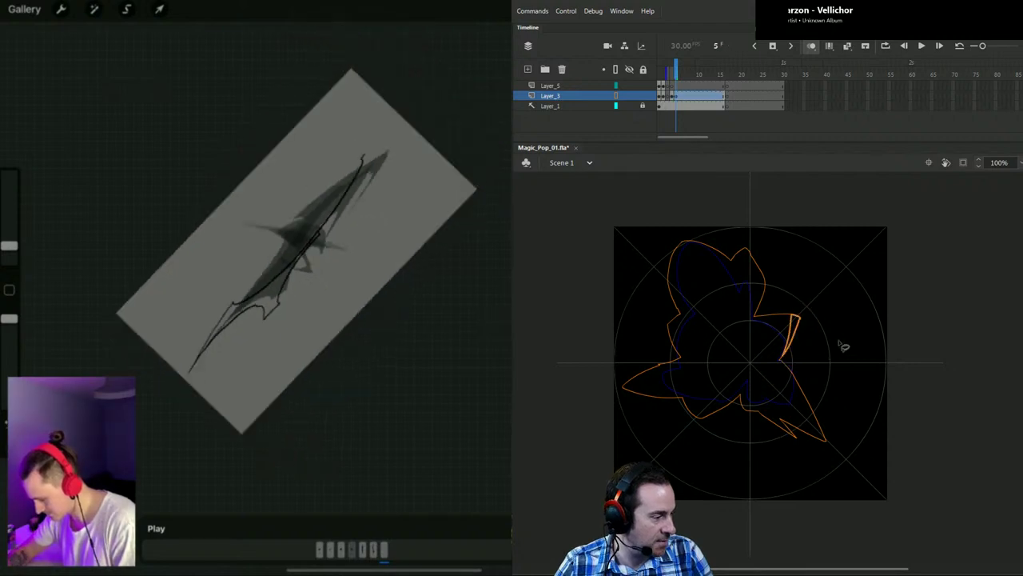
pyautogui.press('Delete')
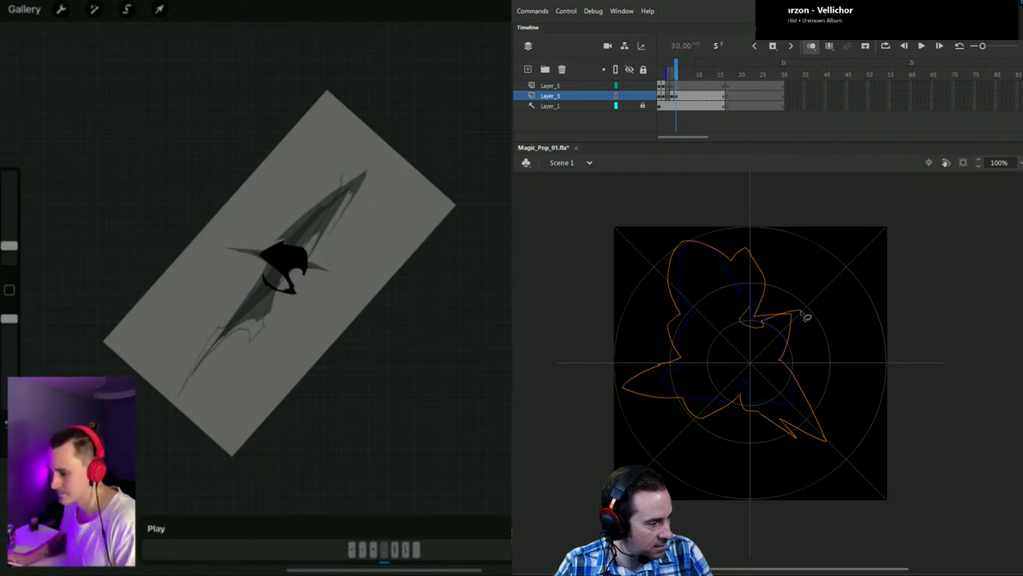
pyautogui.hotkey('ctrl', 'z')
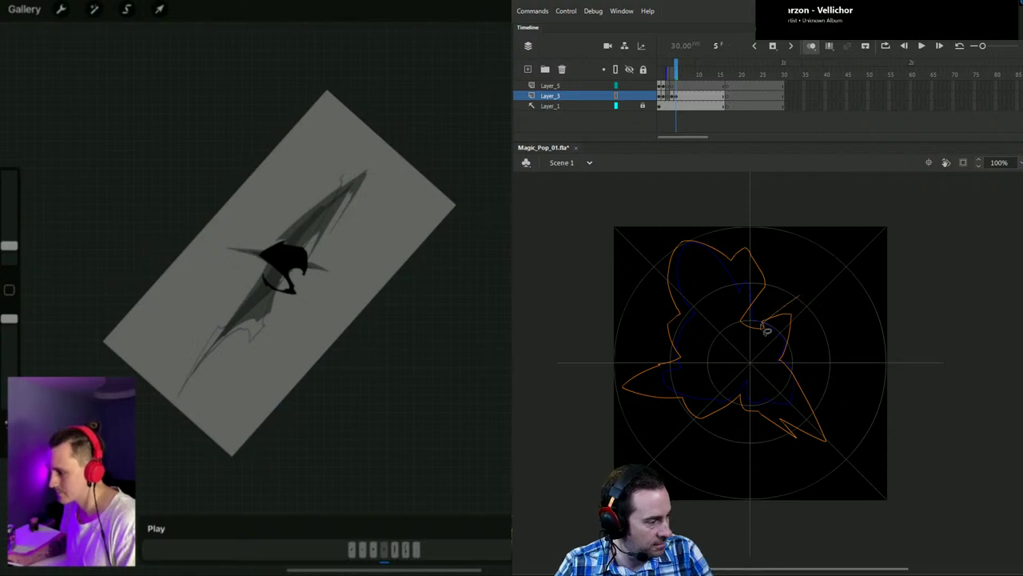
pyautogui.moveTo(762, 323); pyautogui.dragTo(787, 292)
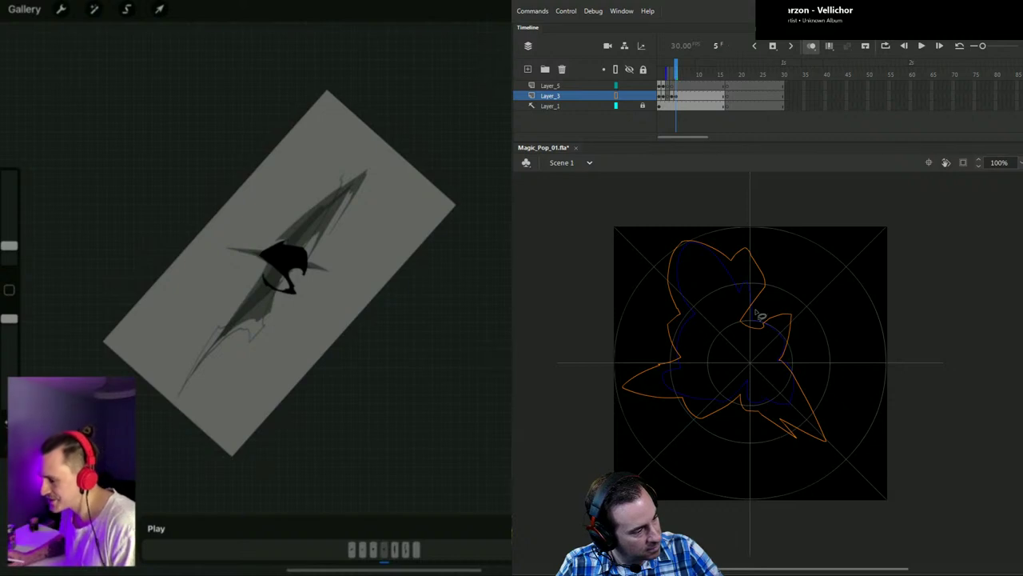
# Step: Cut away the right edge of frame 5's upper petal to make it narrower and straighter
pyautogui.moveTo(752, 314); pyautogui.dragTo(805, 278)
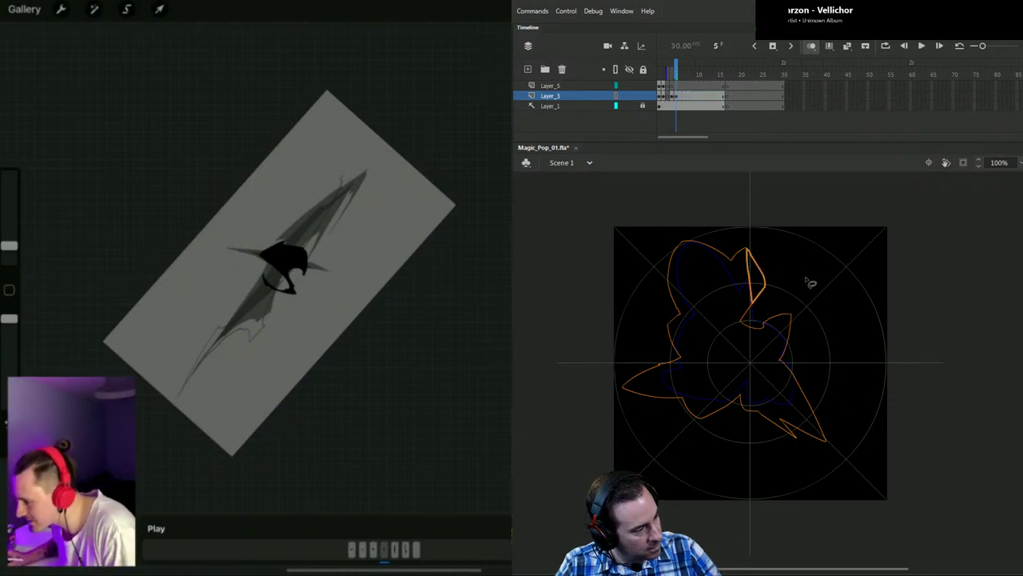
pyautogui.press('Delete')
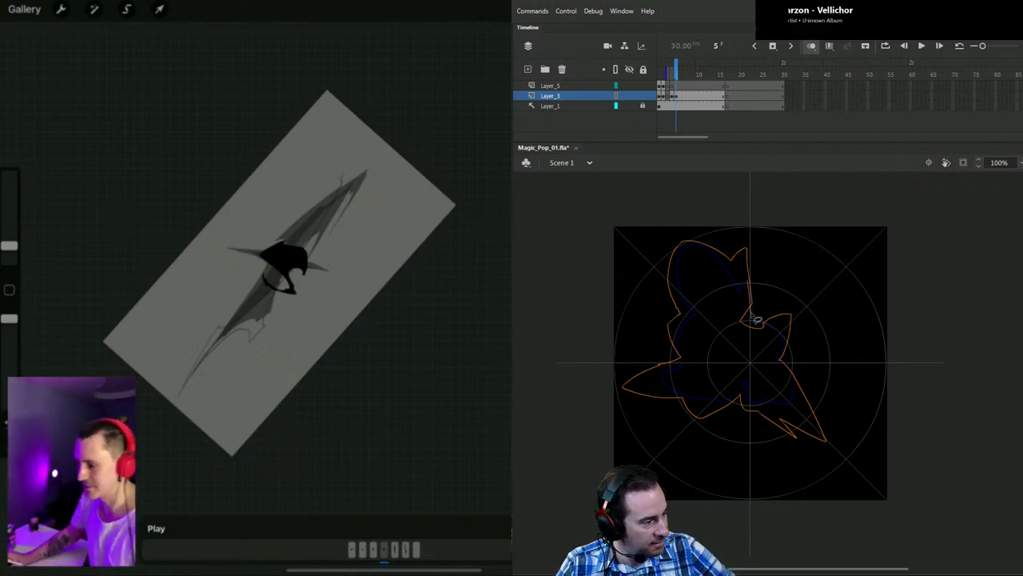
pyautogui.moveTo(752, 315)
pyautogui.mouseDown()
pyautogui.moveTo(751, 230)
pyautogui.moveTo(786, 296)
pyautogui.mouseUp()
pyautogui.press('Delete')
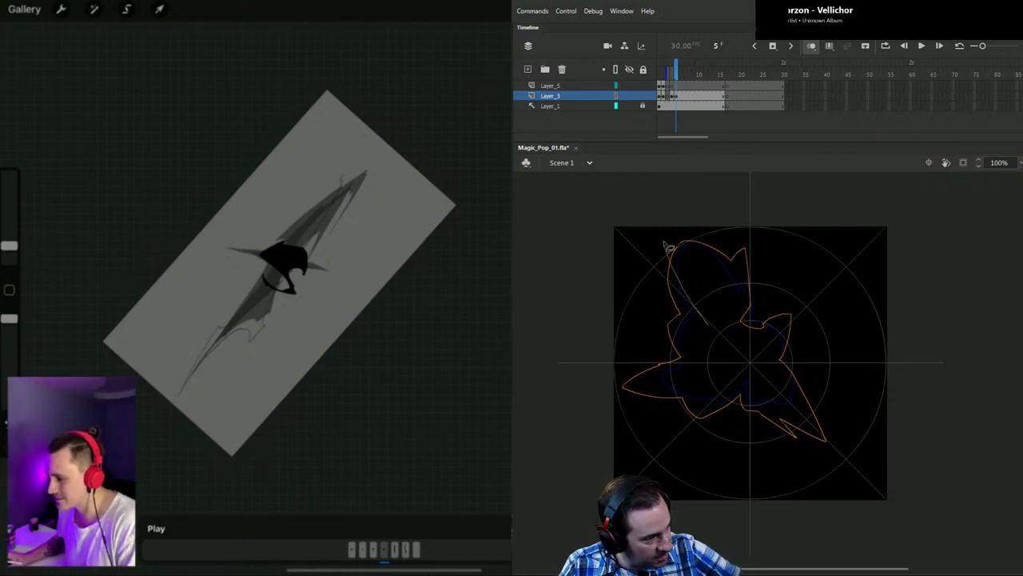
# Step: Carve frame 5's large upper-left lobe into several narrow, pointed spikes
pyautogui.moveTo(664, 243); pyautogui.dragTo(675, 200)
pyautogui.press('Delete')
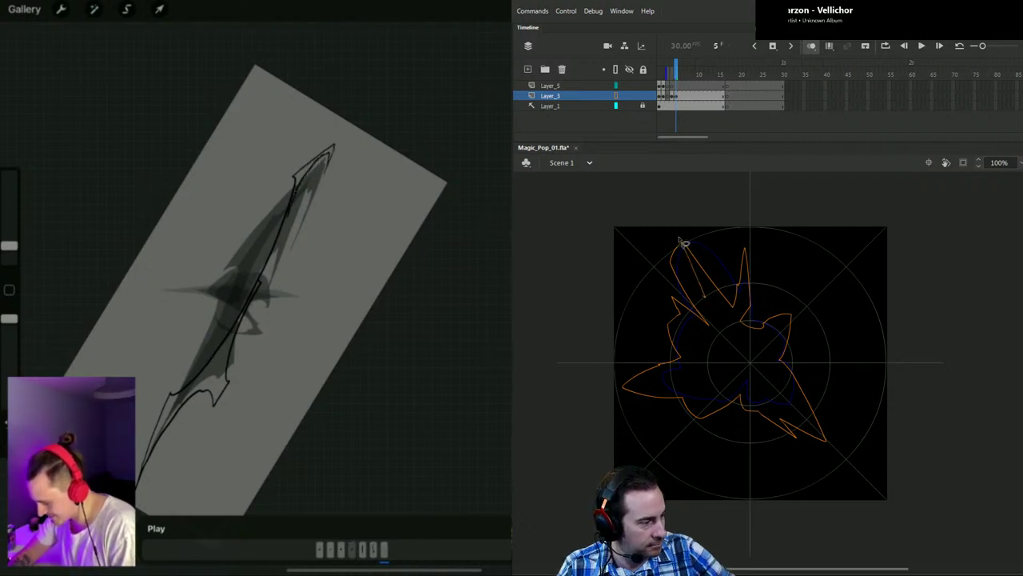
pyautogui.moveTo(678, 237); pyautogui.dragTo(680, 219)
pyautogui.press('Delete')
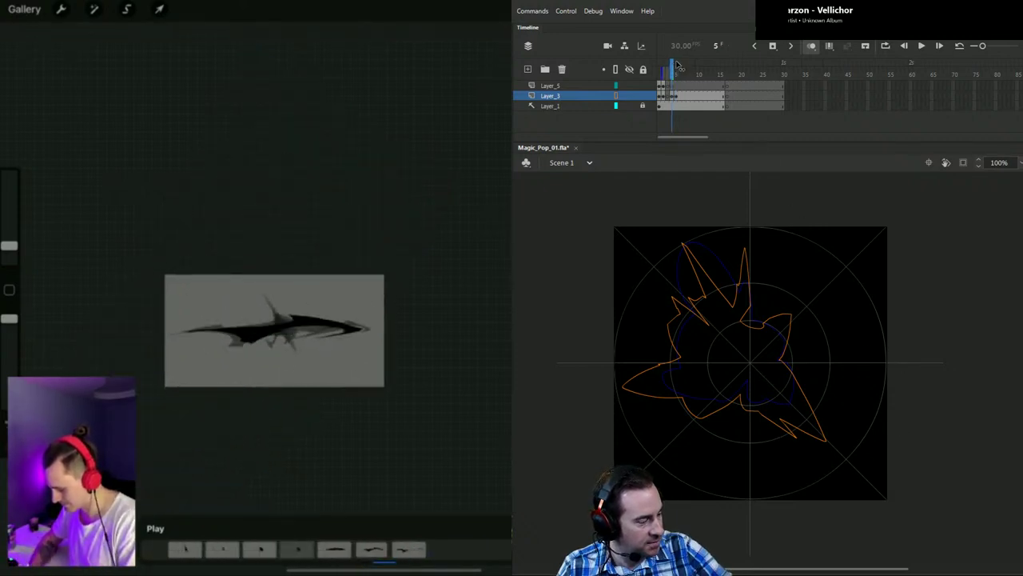
# Step: Compare frame 5 with its neighbouring frames and delete its whole burst shape from Layer_3
pyautogui.moveTo(677, 67); pyautogui.dragTo(676, 64)
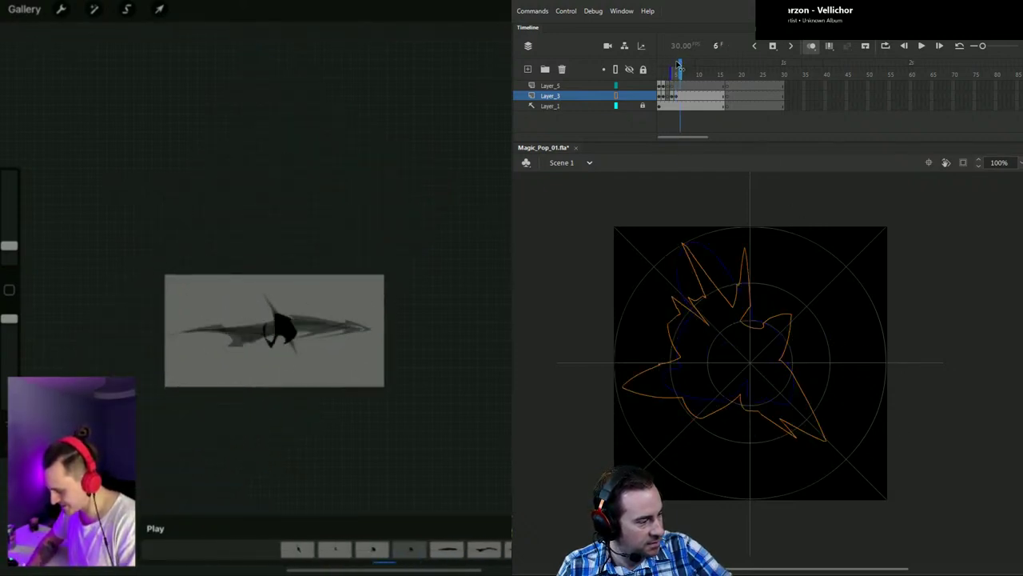
pyautogui.press('.')
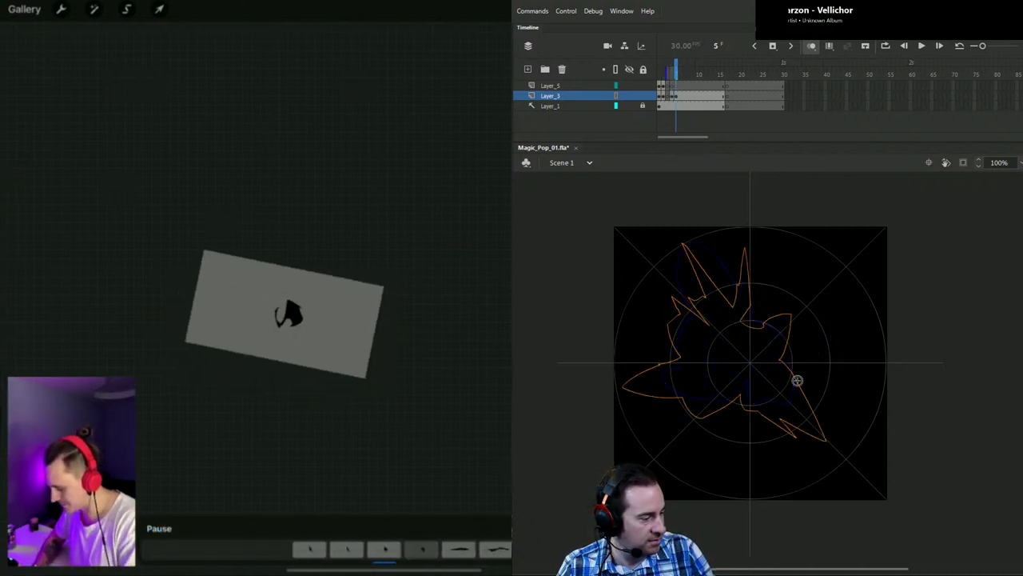
pyautogui.press('v')
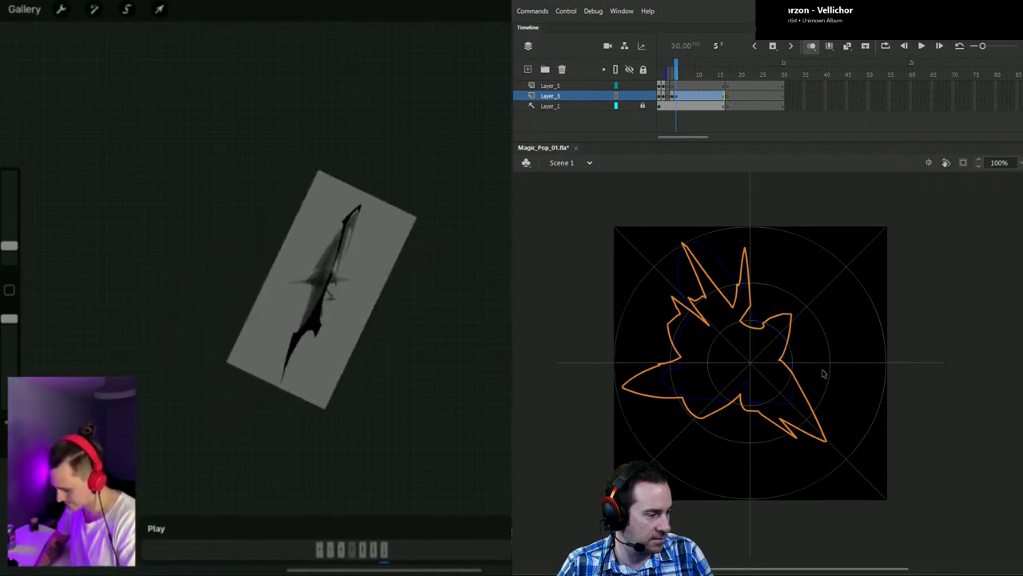
pyautogui.press('Delete')
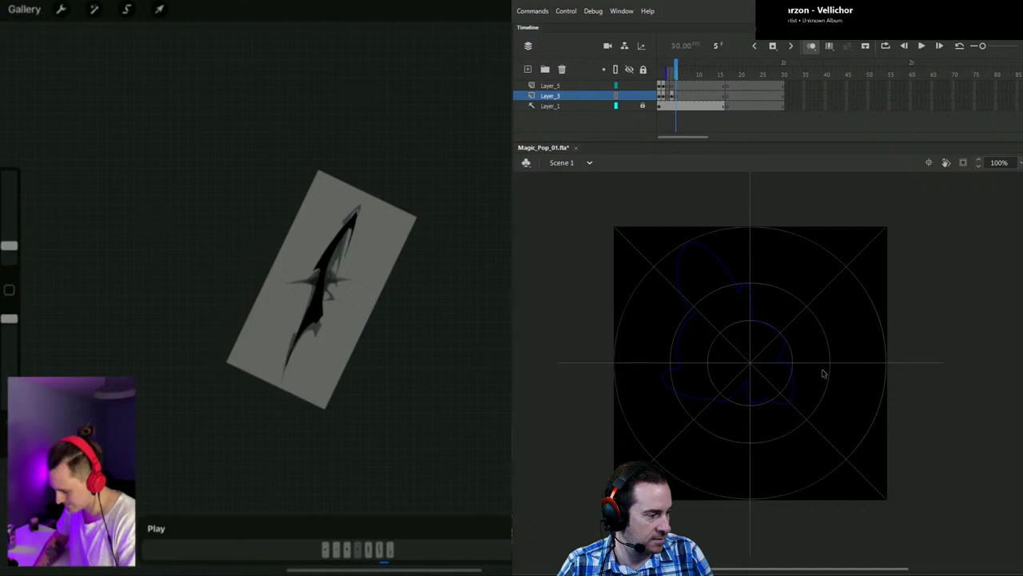
# Step: On frame 4, reshape the edges and tip of the upper-left petal, undoing the unwanted strokes
pyautogui.click(672, 68)
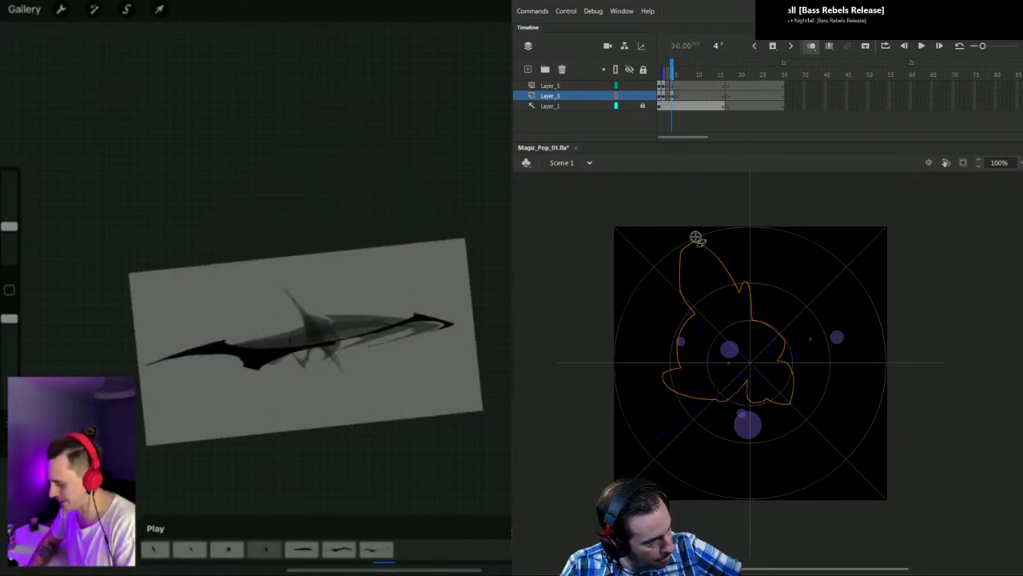
pyautogui.moveTo(690, 238); pyautogui.dragTo(727, 268)
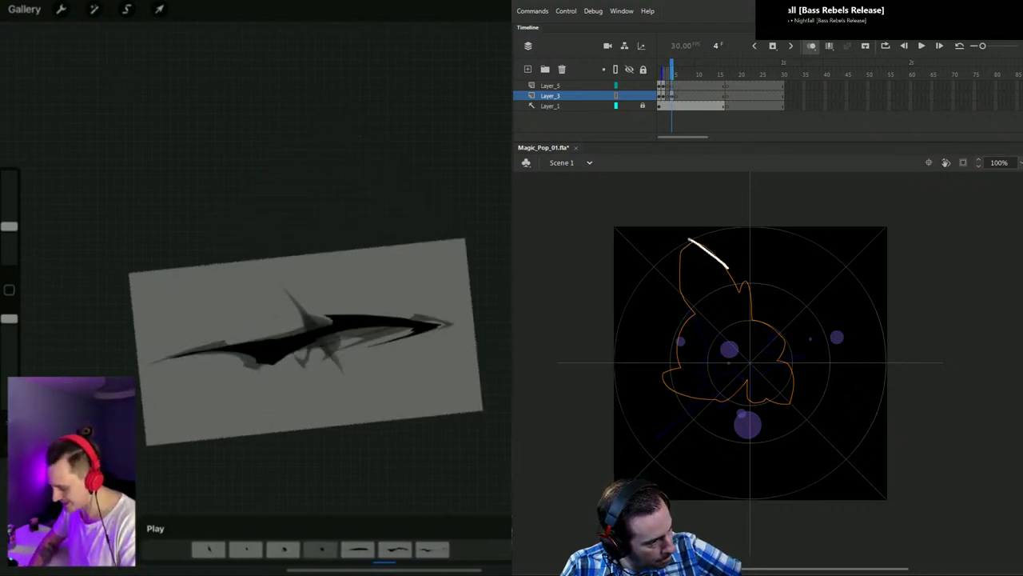
pyautogui.hotkey('ctrl', 'z')
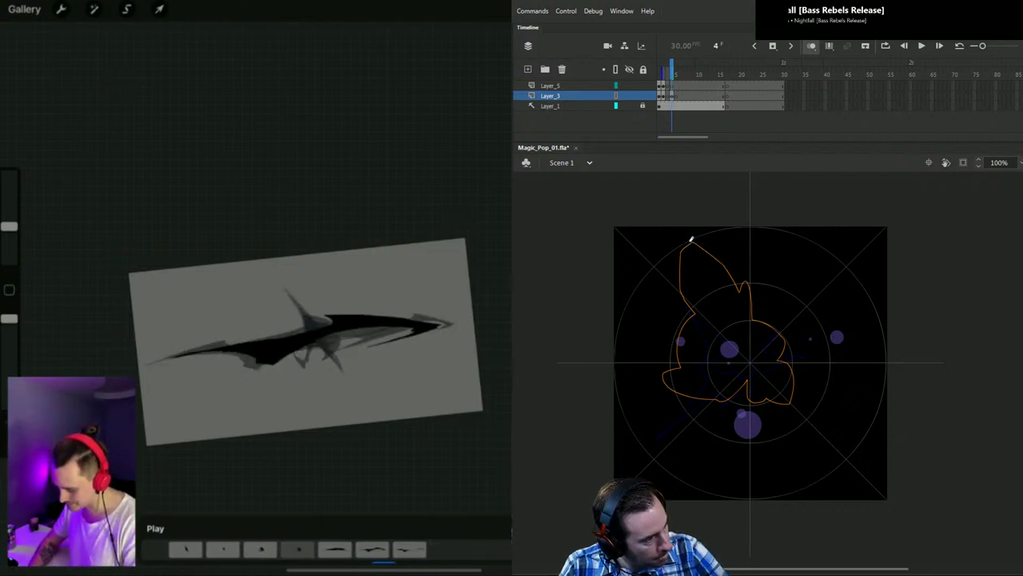
pyautogui.moveTo(691, 236)
pyautogui.mouseDown()
pyautogui.moveTo(676, 266)
pyautogui.moveTo(694, 311)
pyautogui.mouseUp()
pyautogui.hotkey('ctrl', 'z')
pyautogui.hotkey('ctrl', 'z')
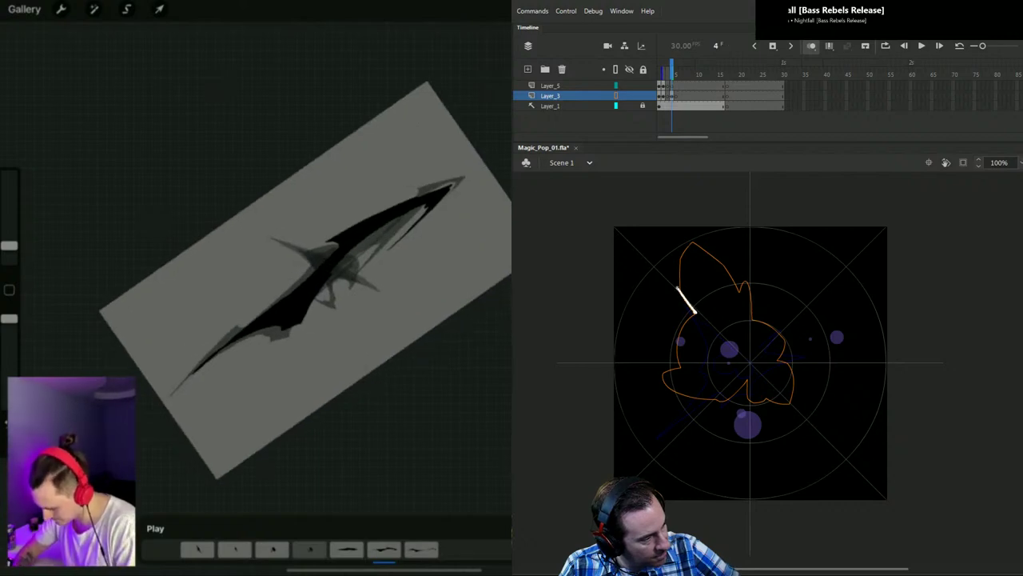
pyautogui.hotkey('ctrl', 'z')
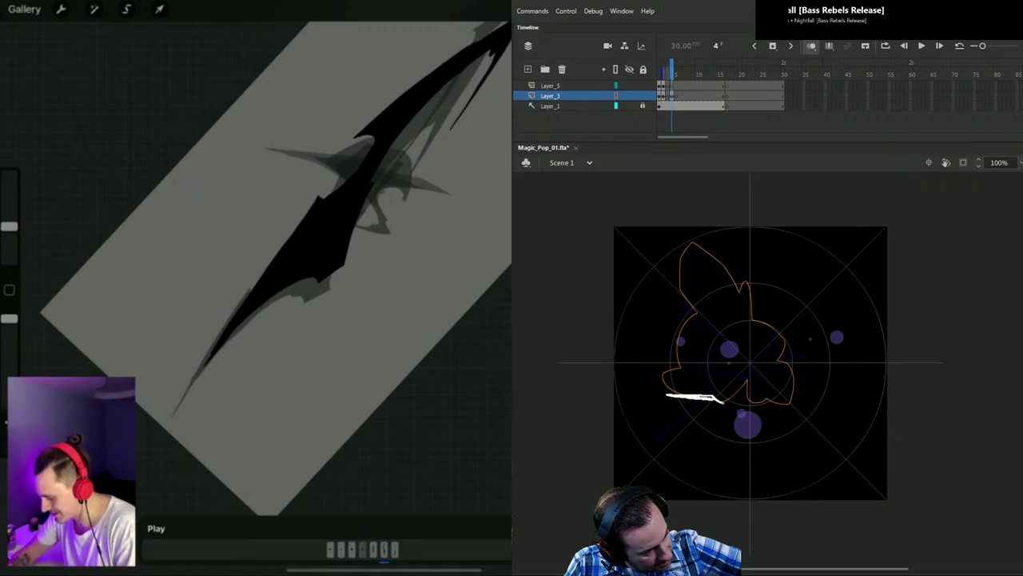
# Step: Flatten frame 4's lower-left lobe, redraw the right lobes with a deeper notch above them, and show Layer_3 filled again
pyautogui.moveTo(705, 400); pyautogui.dragTo(689, 399)
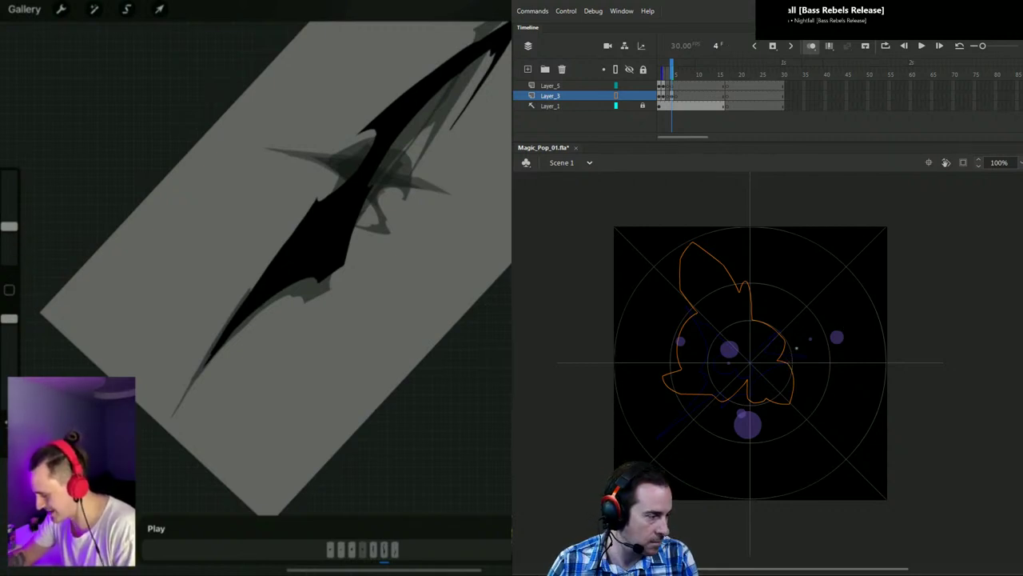
pyautogui.moveTo(800, 348); pyautogui.dragTo(769, 321)
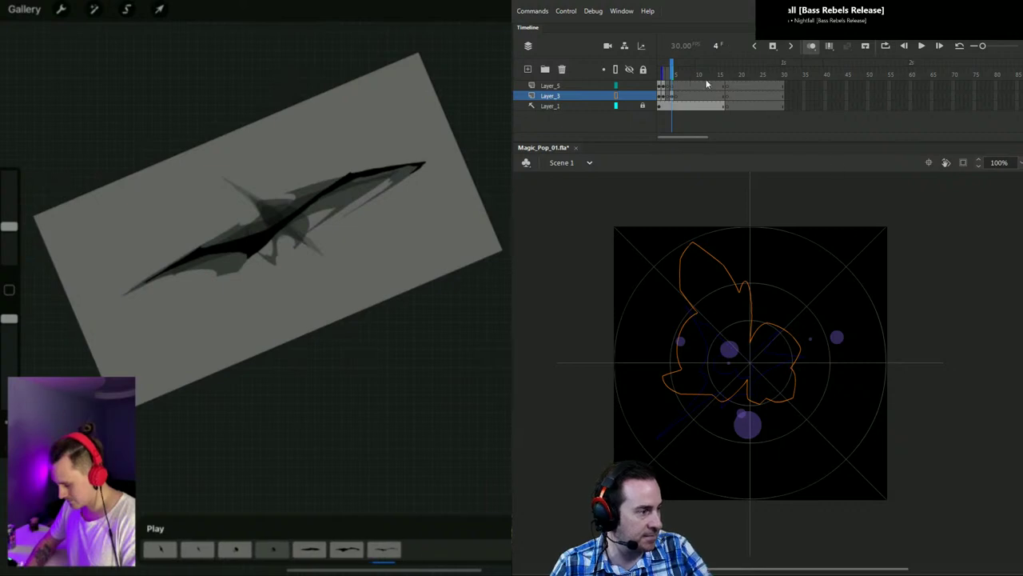
pyautogui.click(615, 95)
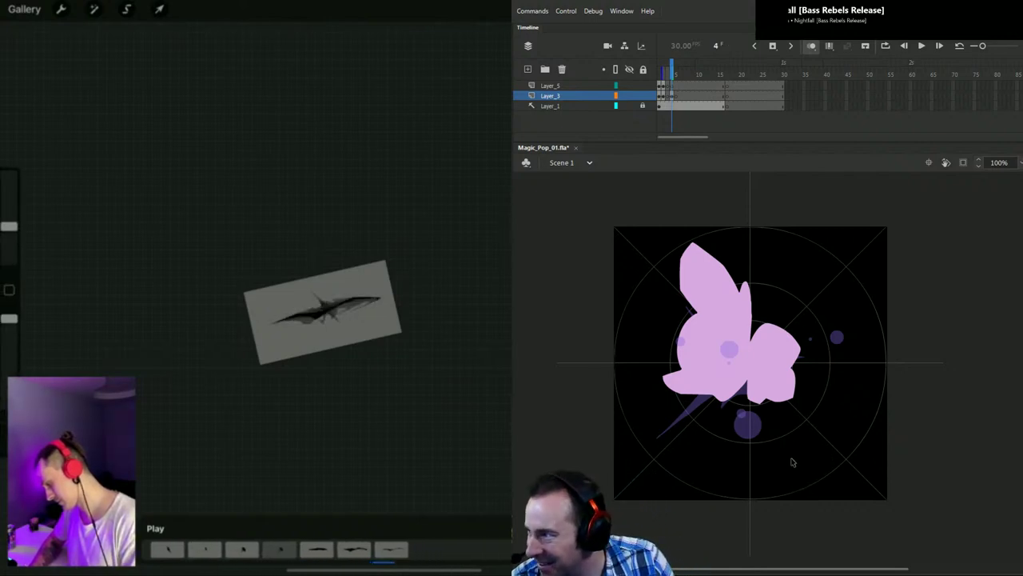
# Step: On frame 5, outline a larger lobed burst around frame 4's onion skin with a longer lower-left petal, and fill it light purple
pyautogui.press('.')
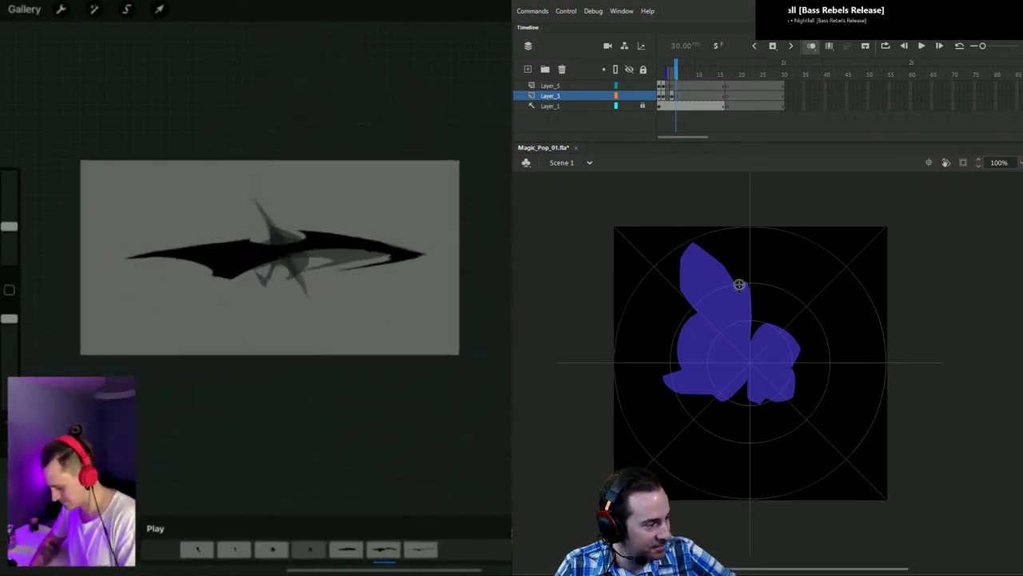
pyautogui.moveTo(740, 286)
pyautogui.mouseDown()
pyautogui.moveTo(712, 244)
pyautogui.moveTo(690, 240)
pyautogui.moveTo(666, 271)
pyautogui.mouseUp()
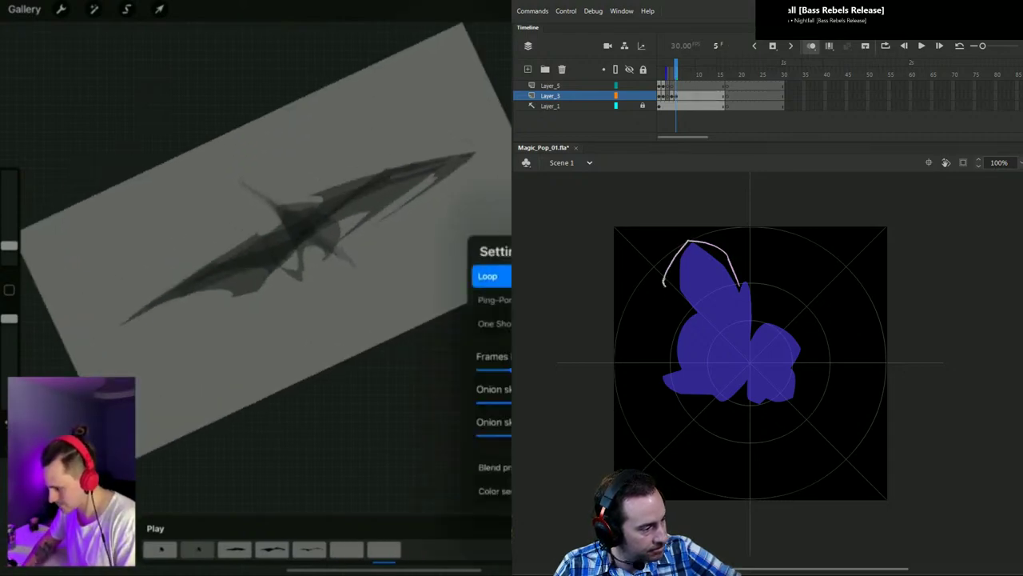
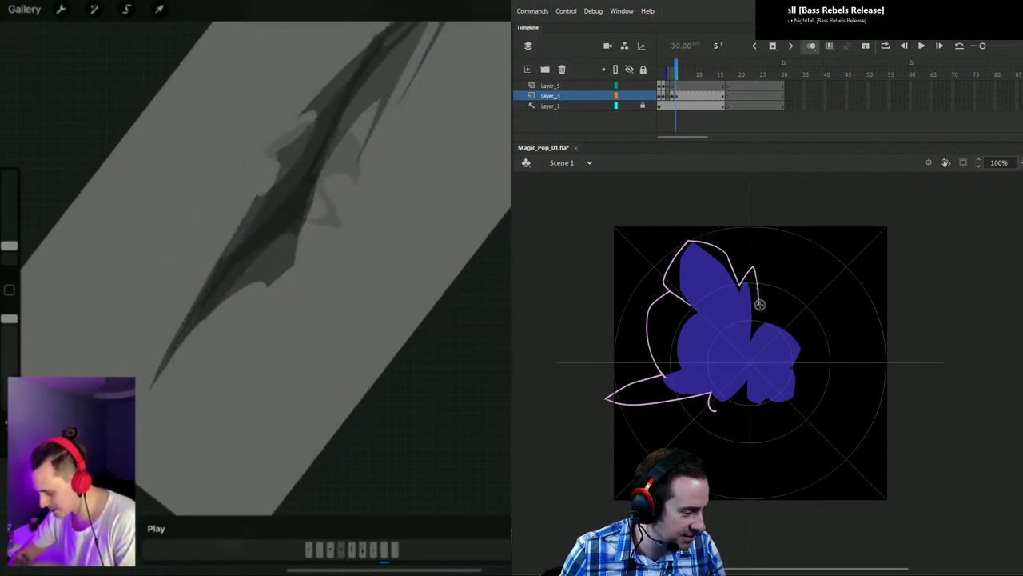
pyautogui.moveTo(752, 307); pyautogui.dragTo(752, 342)
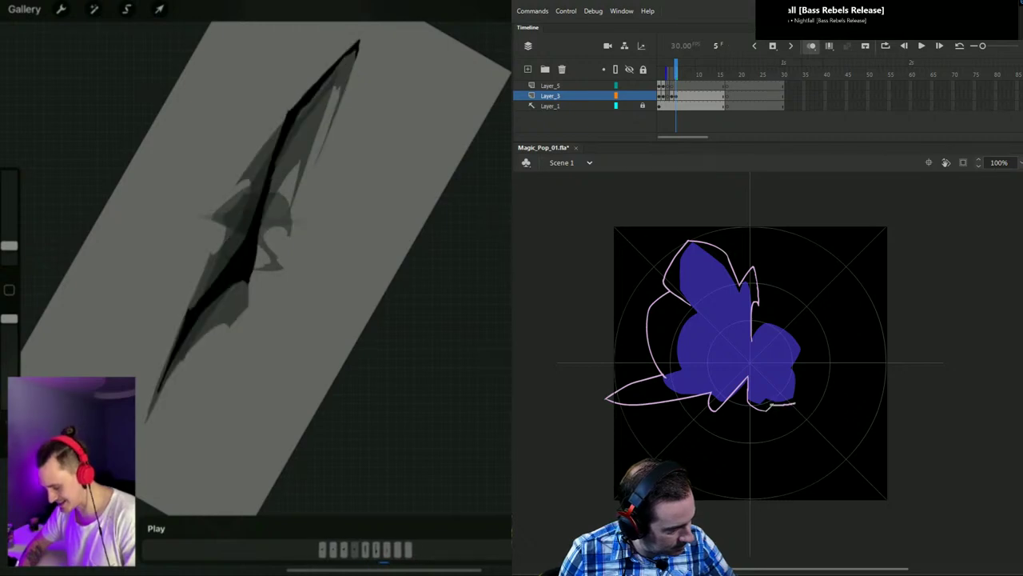
pyautogui.moveTo(775, 406)
pyautogui.mouseDown()
pyautogui.moveTo(800, 402)
pyautogui.moveTo(803, 362)
pyautogui.moveTo(793, 355)
pyautogui.moveTo(803, 360)
pyautogui.moveTo(802, 340)
pyautogui.moveTo(760, 318)
pyautogui.mouseUp()
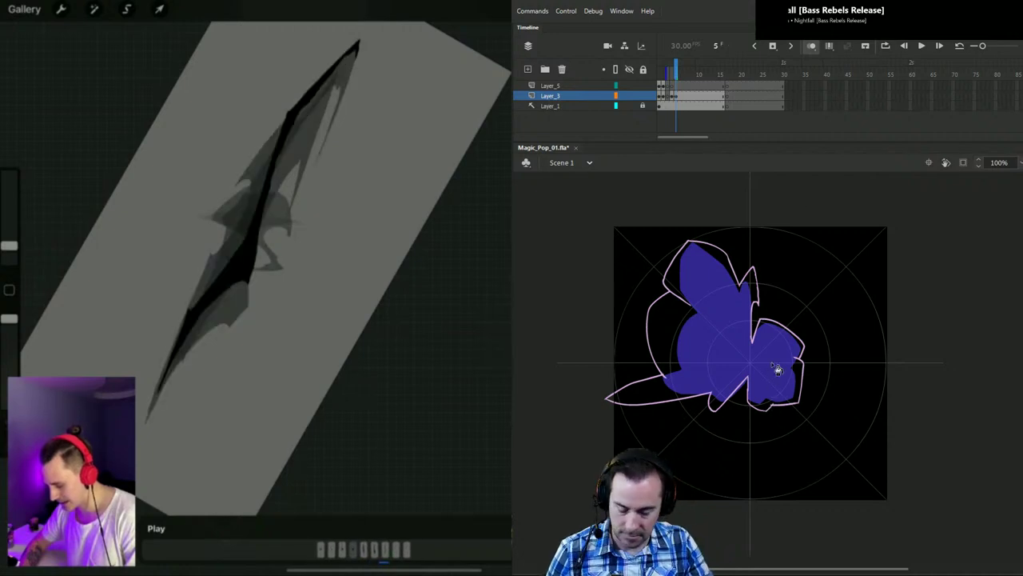
pyautogui.click(817, 427)
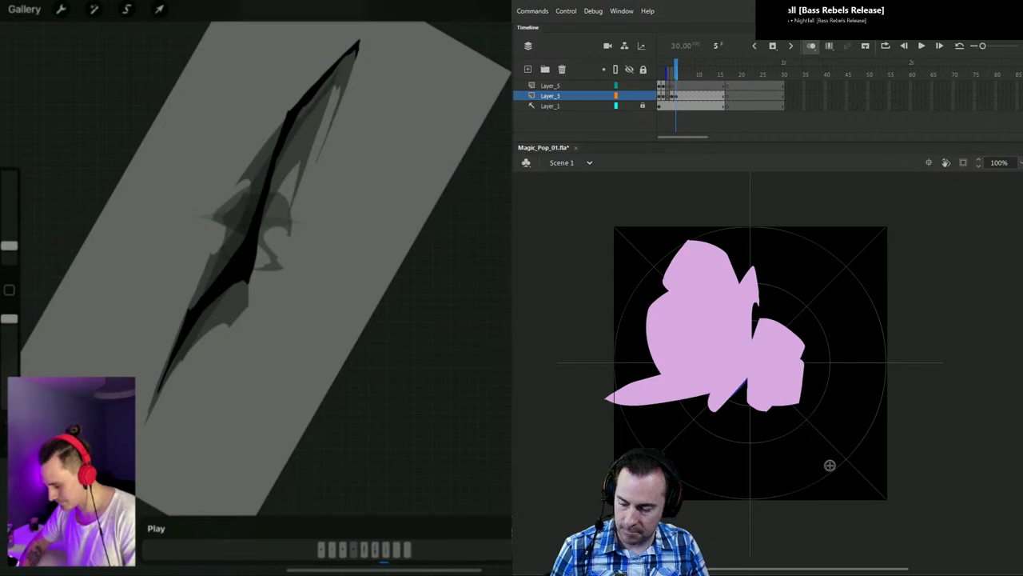
# Step: On frame 6, clear the burst and outline a long, pointed lower-right petal and a rounded right lobe around the onion skin
pyautogui.press('.')
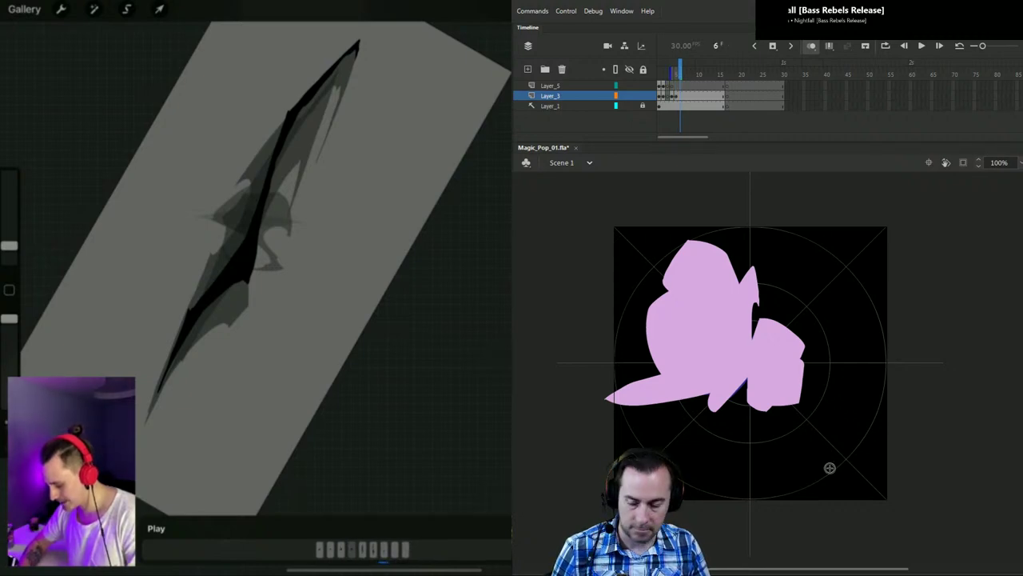
pyautogui.hotkey('ctrl', 'a')
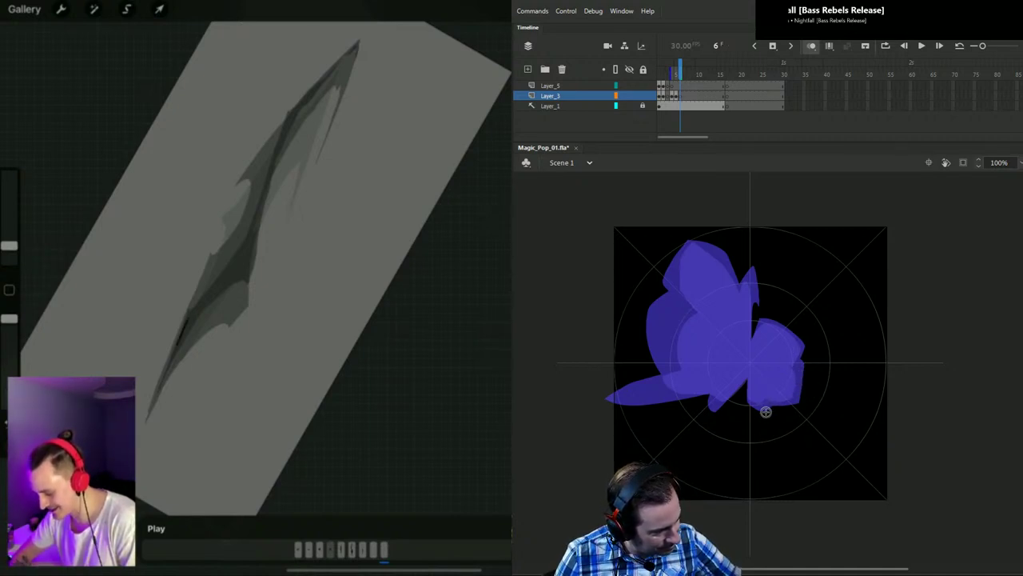
pyautogui.moveTo(763, 410)
pyautogui.mouseDown()
pyautogui.moveTo(804, 439)
pyautogui.moveTo(864, 458)
pyautogui.mouseUp()
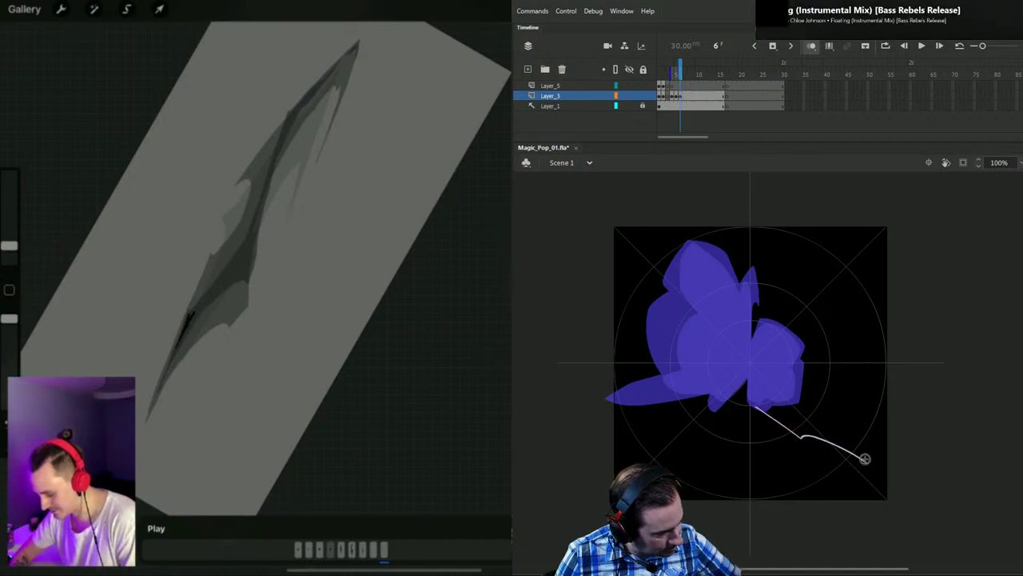
pyautogui.moveTo(855, 416)
pyautogui.mouseDown()
pyautogui.moveTo(859, 392)
pyautogui.moveTo(793, 353)
pyautogui.mouseUp()
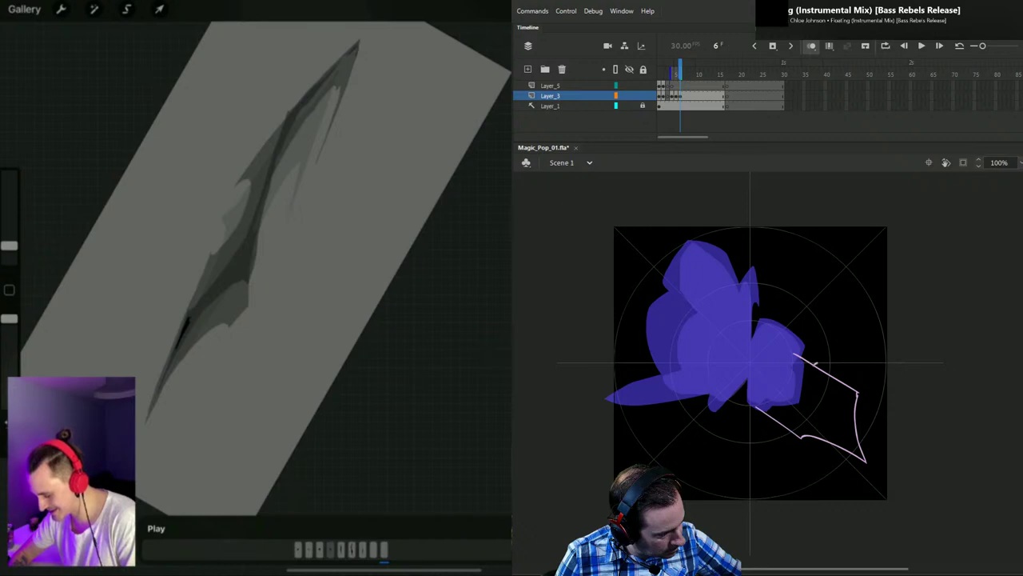
pyautogui.moveTo(815, 364); pyautogui.dragTo(823, 350)
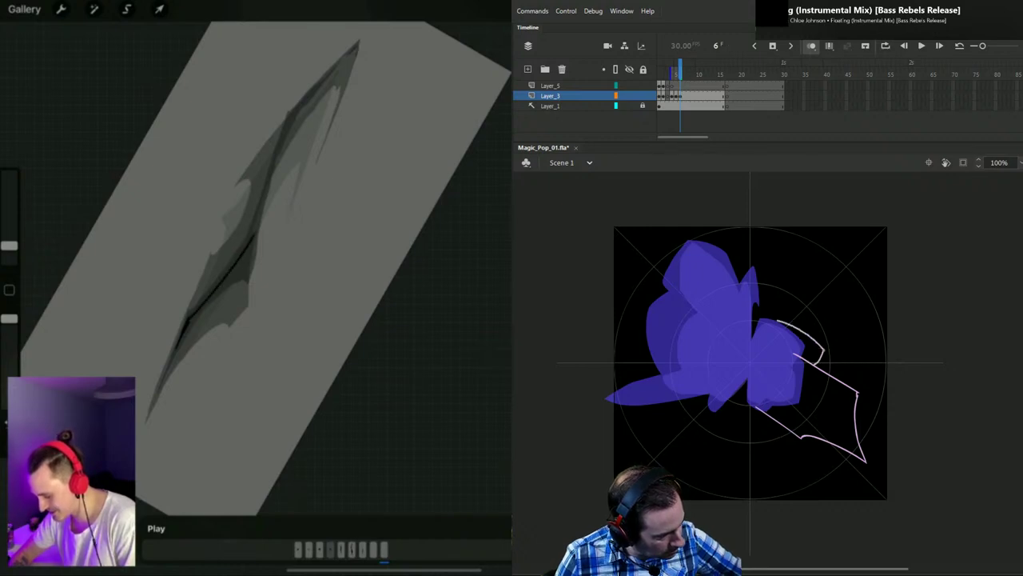
pyautogui.moveTo(765, 318); pyautogui.dragTo(760, 318)
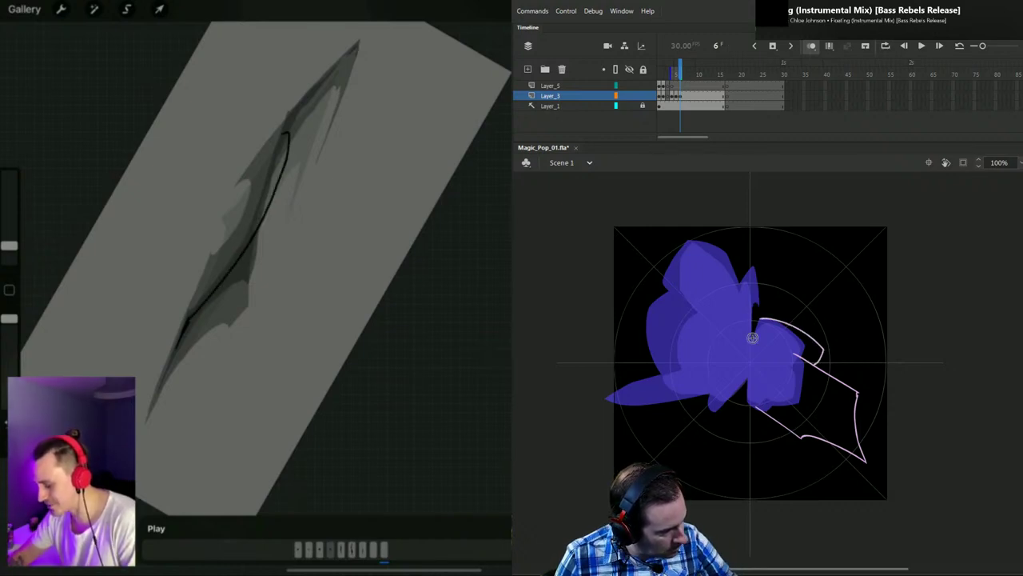
# Step: Outline frame 6's narrow upper spike and its enlarged upper-left and left lobes outside the onion skin
pyautogui.moveTo(759, 287)
pyautogui.mouseDown()
pyautogui.moveTo(767, 290)
pyautogui.moveTo(763, 242)
pyautogui.mouseUp()
pyautogui.moveTo(9, 227); pyautogui.dragTo(9, 245)
pyautogui.moveTo(752, 245); pyautogui.dragTo(700, 237)
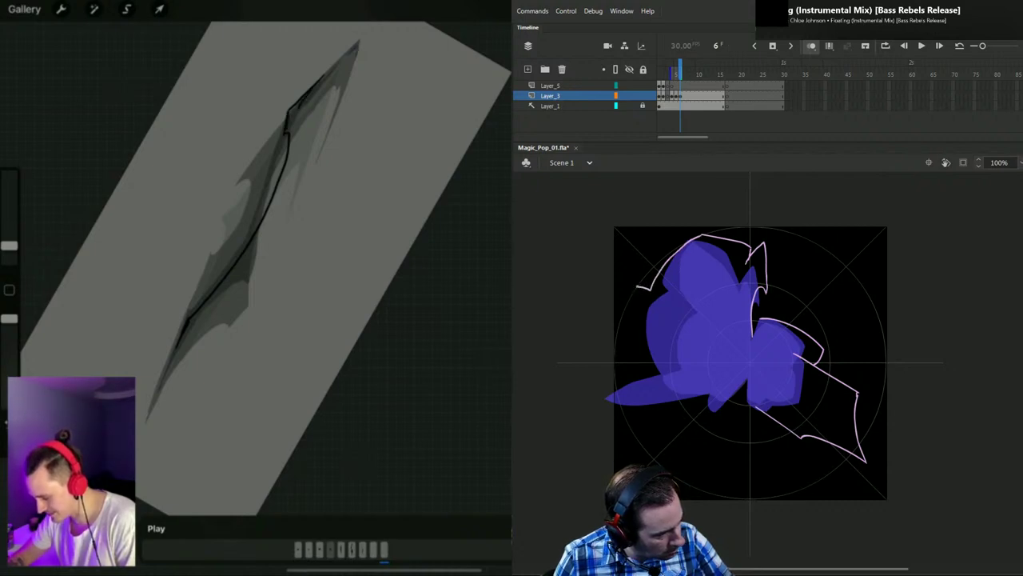
pyautogui.moveTo(617, 327); pyautogui.dragTo(629, 375)
pyautogui.moveTo(289, 152); pyautogui.dragTo(257, 257)
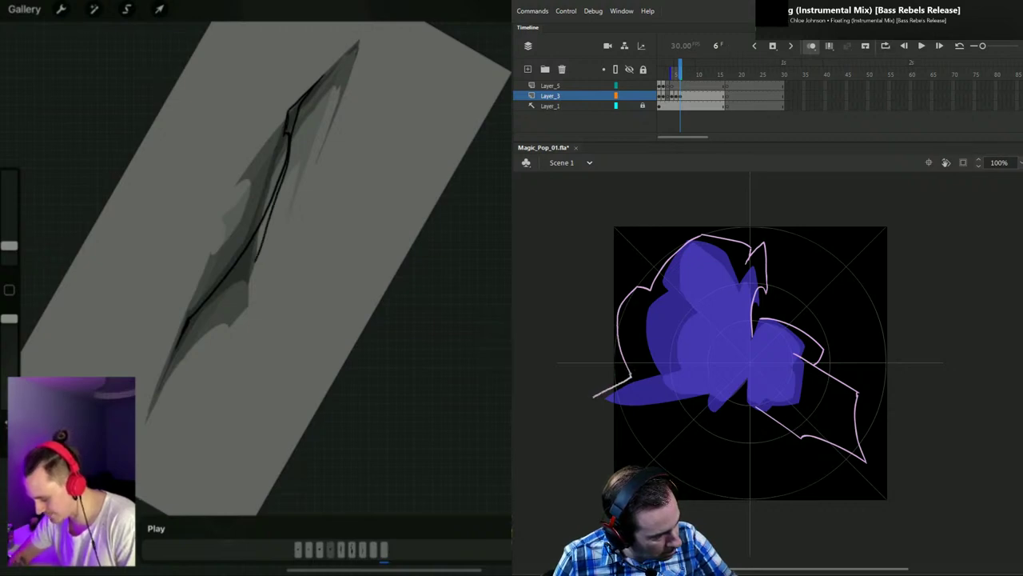
# Step: Outline the underside of the lower-left petal, a small pointed spike beside it and the notch up to the centre
pyautogui.moveTo(623, 407); pyautogui.dragTo(646, 410)
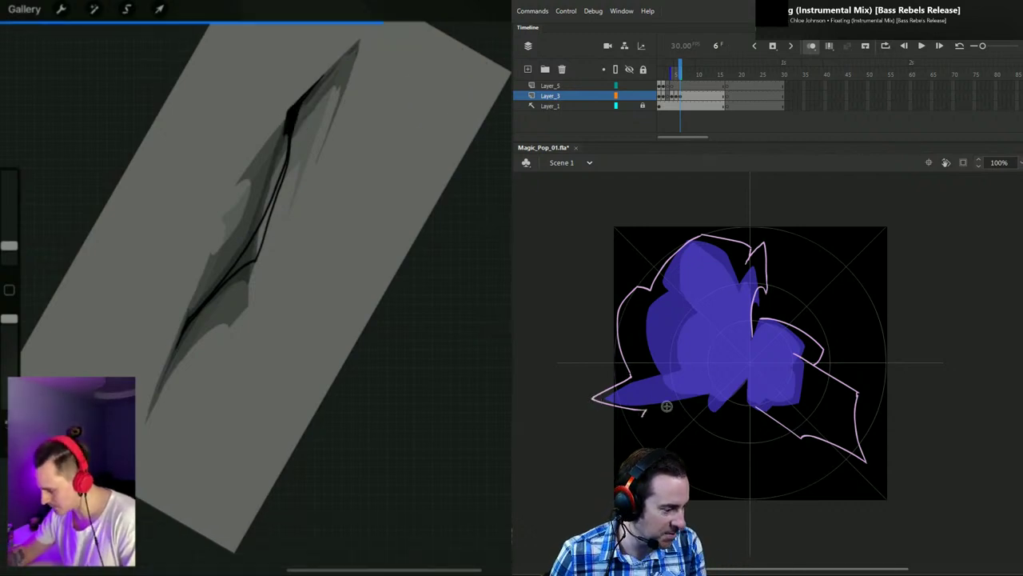
pyautogui.moveTo(642, 415); pyautogui.dragTo(704, 395)
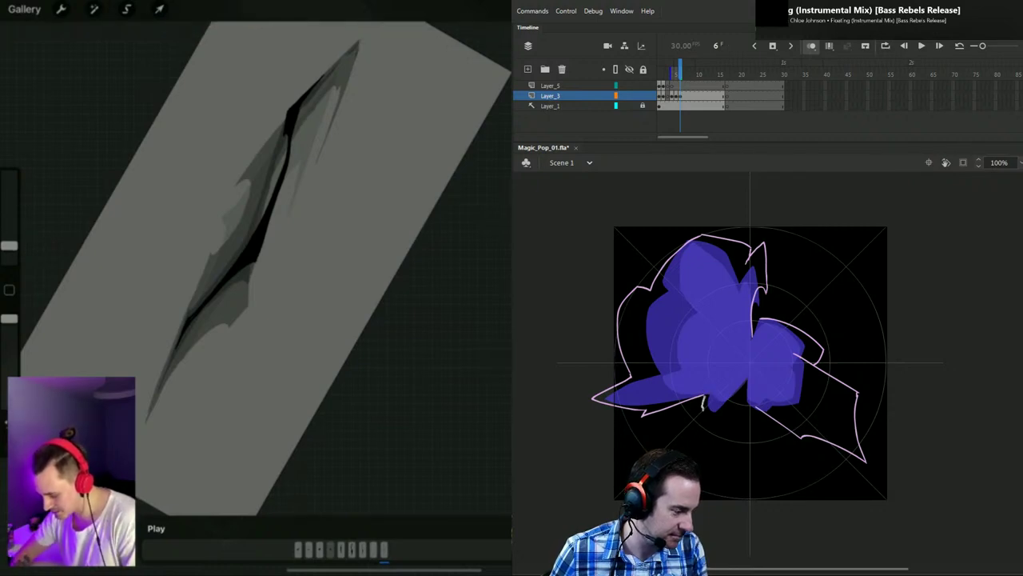
pyautogui.moveTo(697, 438); pyautogui.dragTo(722, 407)
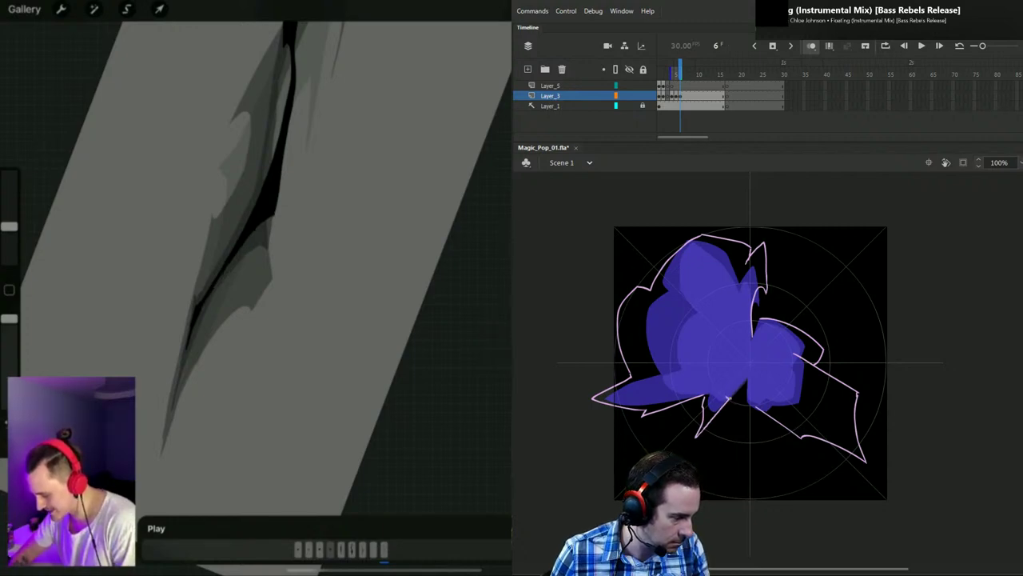
pyautogui.moveTo(730, 387); pyautogui.dragTo(739, 380)
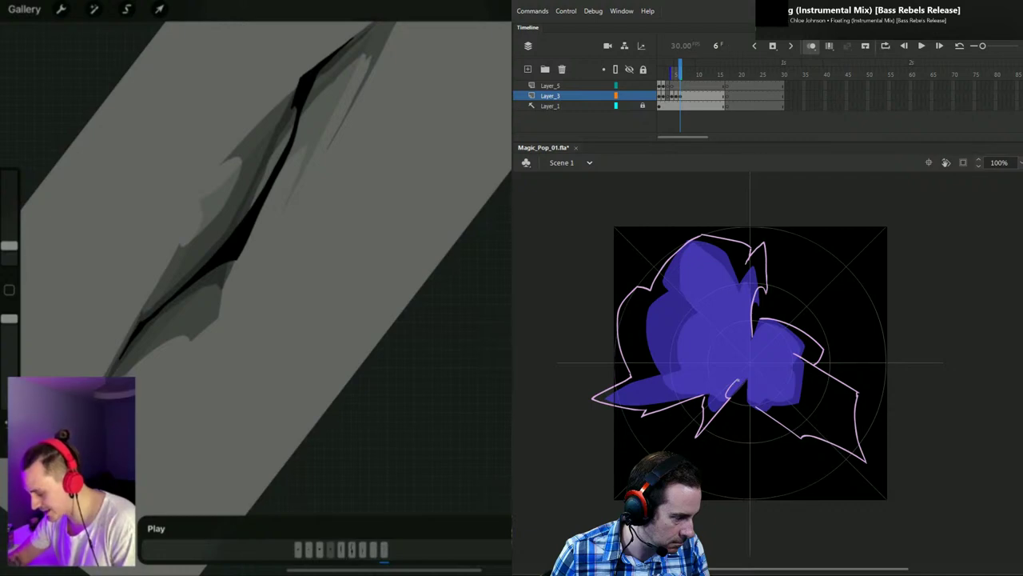
pyautogui.moveTo(9, 246); pyautogui.dragTo(8, 226)
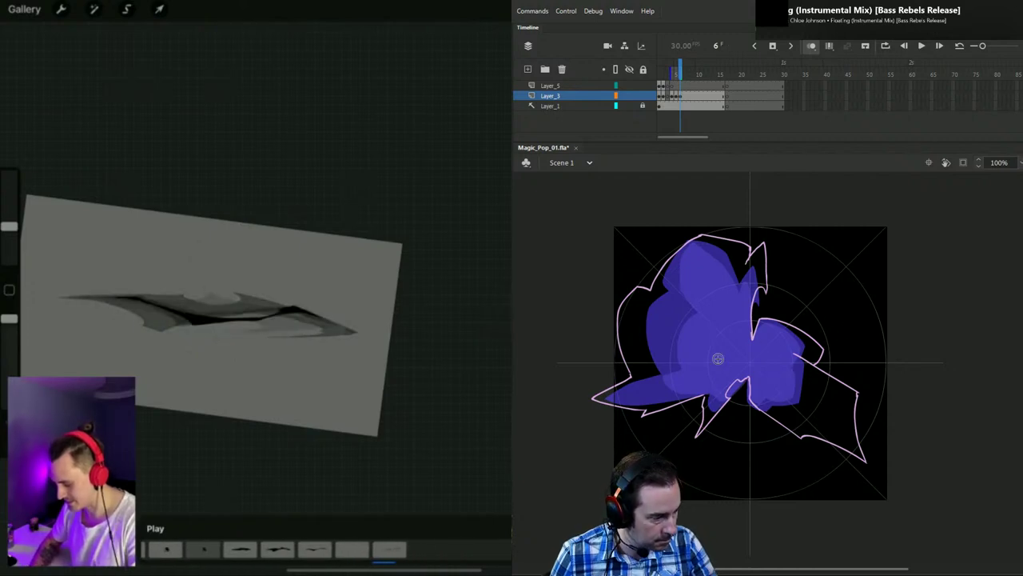
# Step: Draw curves that close off the burst's inner regions and fill its centre, right lobe and left side with light purple
pyautogui.moveTo(750, 329); pyautogui.dragTo(706, 395)
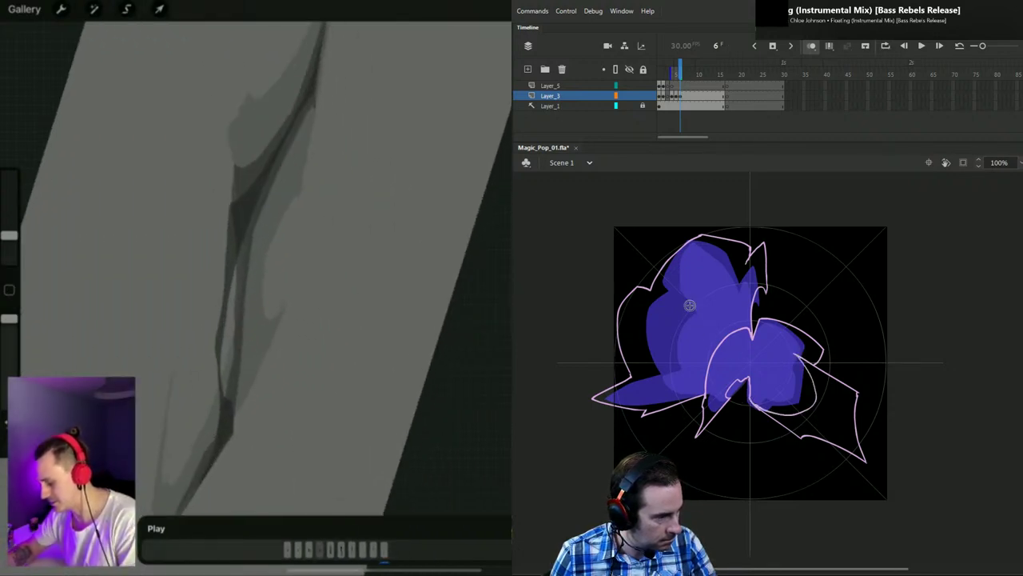
pyautogui.click(750, 364)
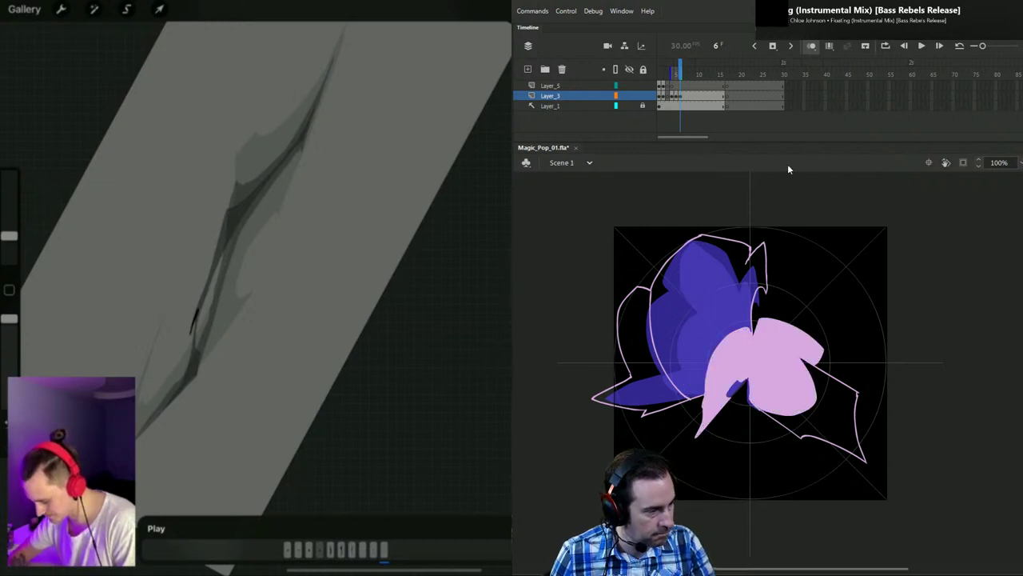
pyautogui.hotkey('ctrl', '=')
pyautogui.moveTo(871, 250); pyautogui.dragTo(796, 327)
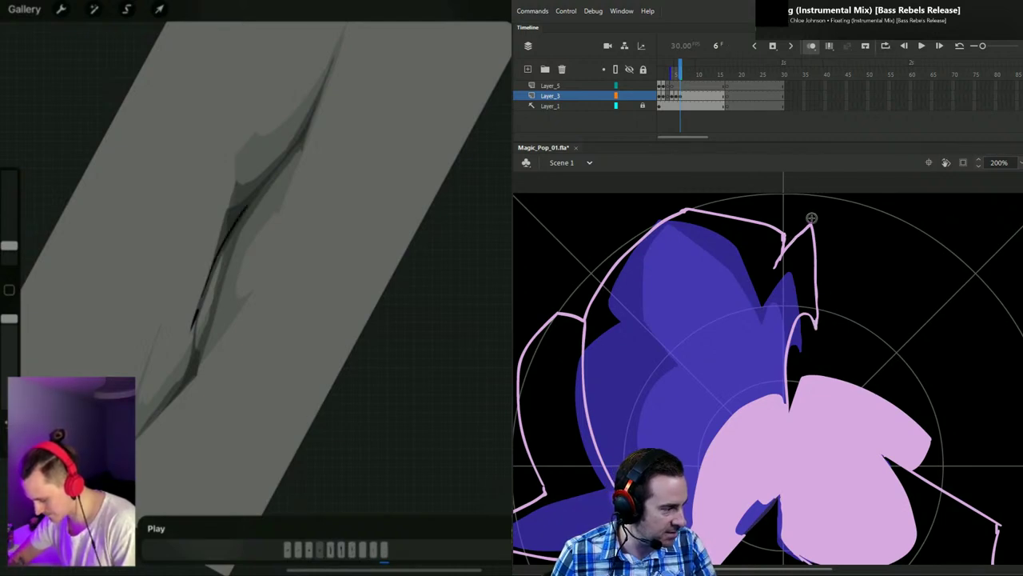
pyautogui.moveTo(637, 346); pyautogui.dragTo(798, 261)
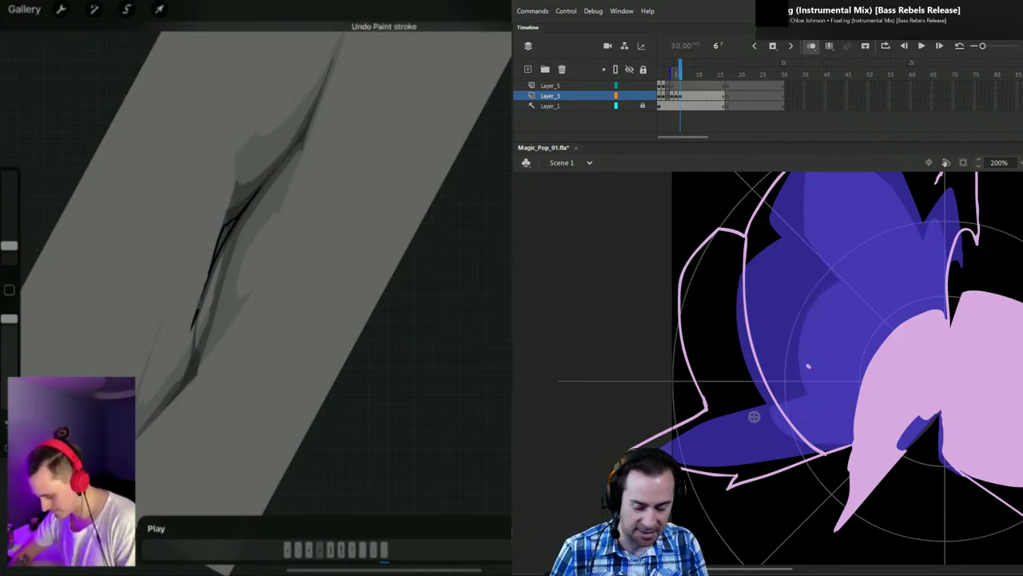
pyautogui.click(872, 321)
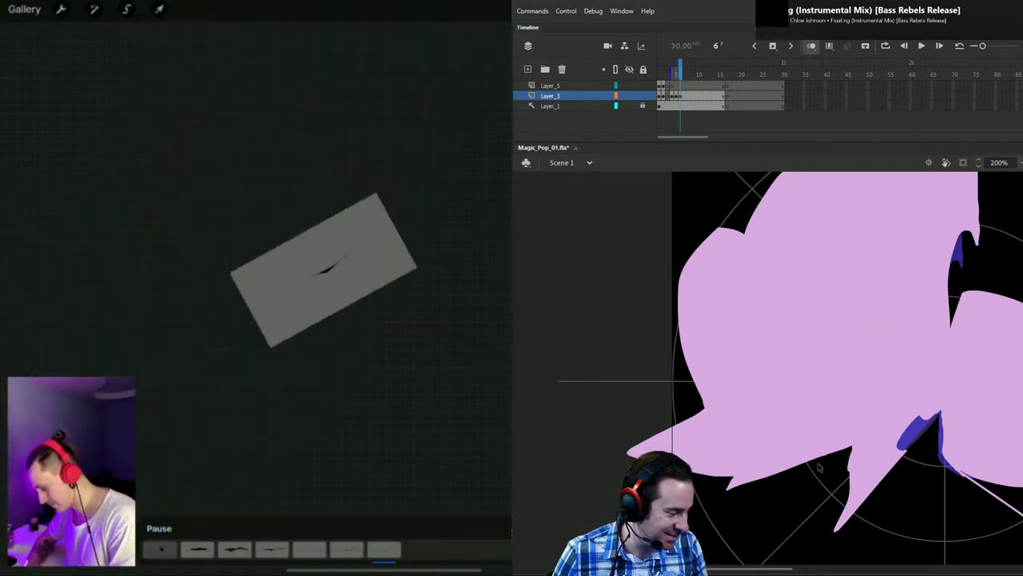
# Step: Fill frame 6's long lower-right petal with light purple and check the notch below the upper spike
pyautogui.press('space')
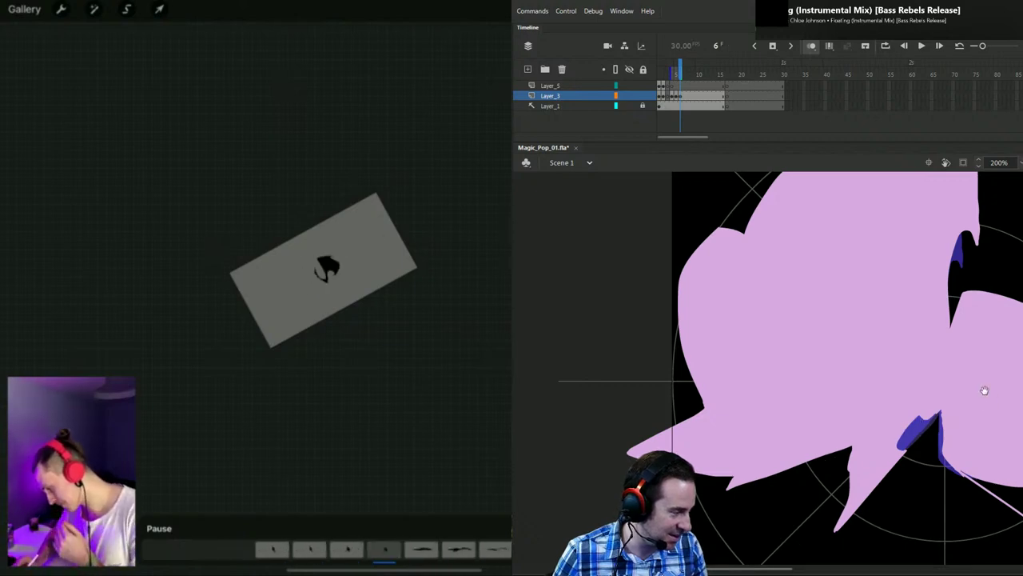
pyautogui.moveTo(984, 391); pyautogui.dragTo(837, 390)
pyautogui.hscroll(3, 981, 390)
pyautogui.scroll(-1, 982, 390)
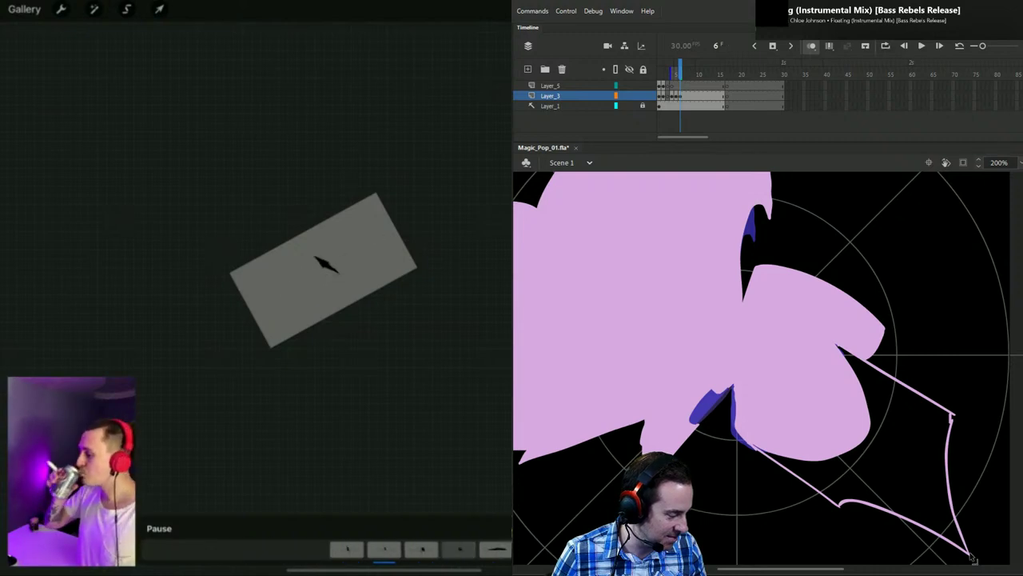
pyautogui.click(906, 398)
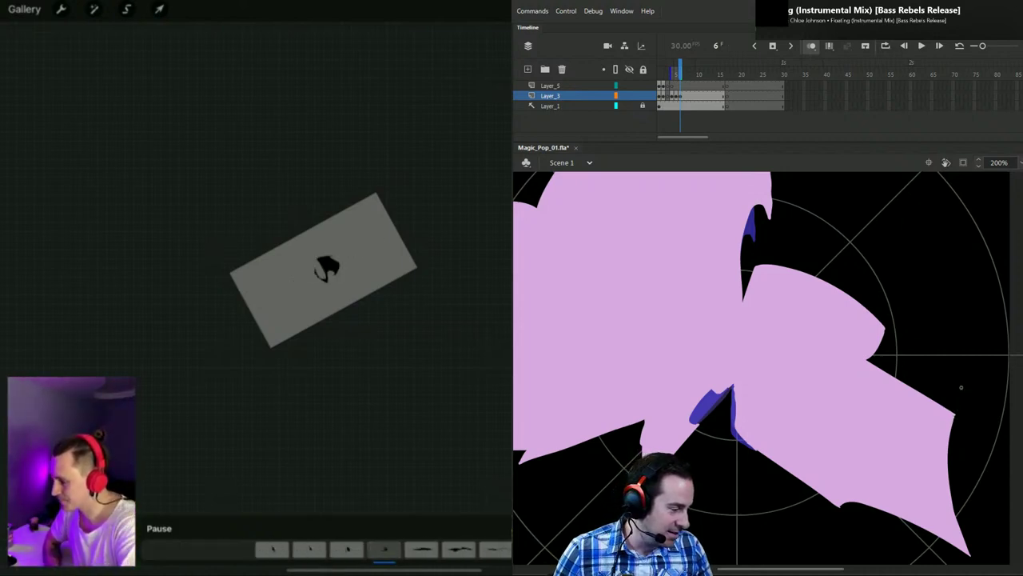
pyautogui.moveTo(936, 315); pyautogui.dragTo(943, 443)
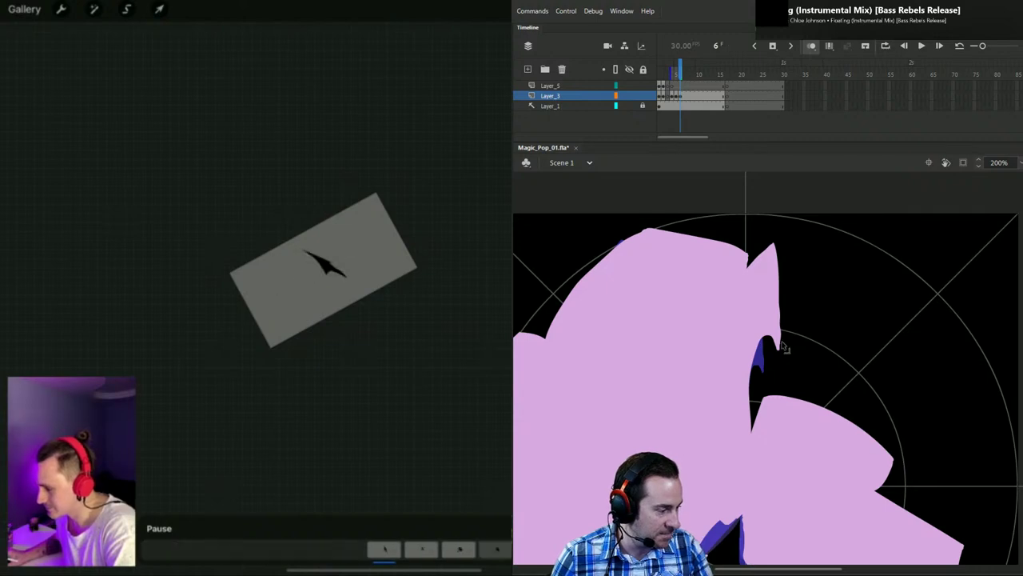
pyautogui.click(780, 352)
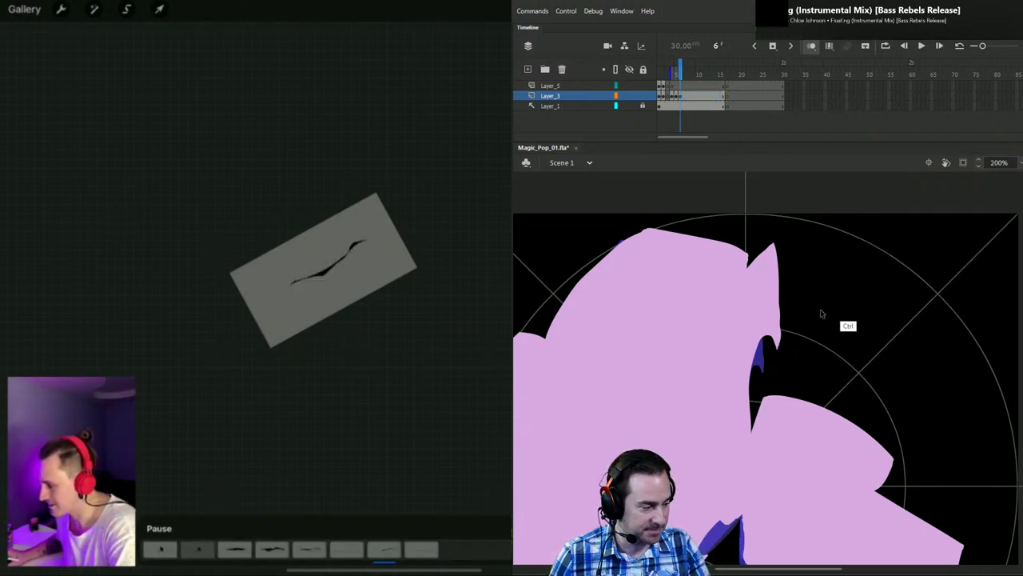
# Step: Review the burst at a reduced size, and on frame 7 of Layer_3 clear the shape carried over from frame 6
pyautogui.hotkey('ctrl', '-')
pyautogui.hotkey('ctrl', '-')
pyautogui.hotkey('ctrl', '-')
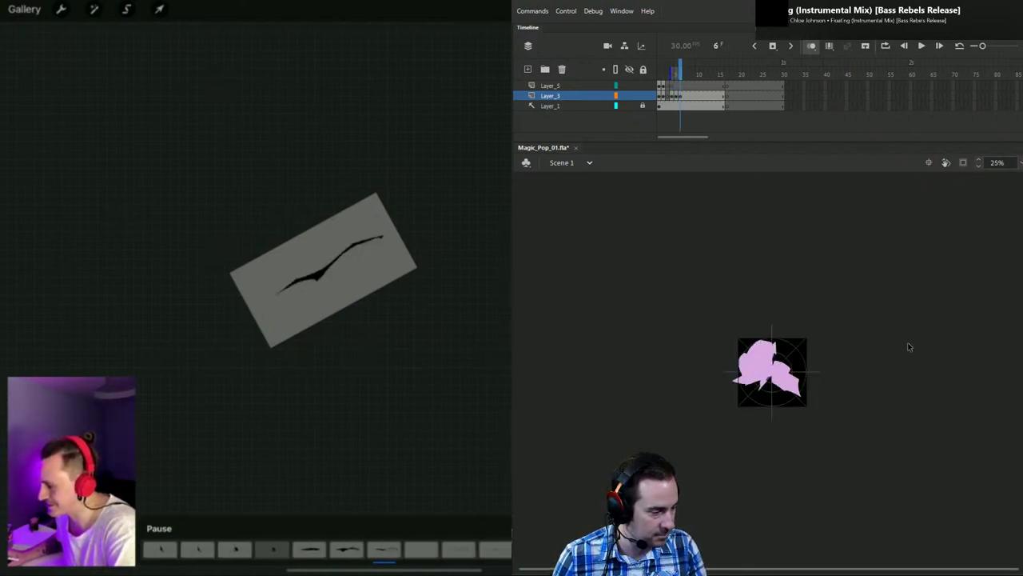
pyautogui.press('.')
pyautogui.press('.')
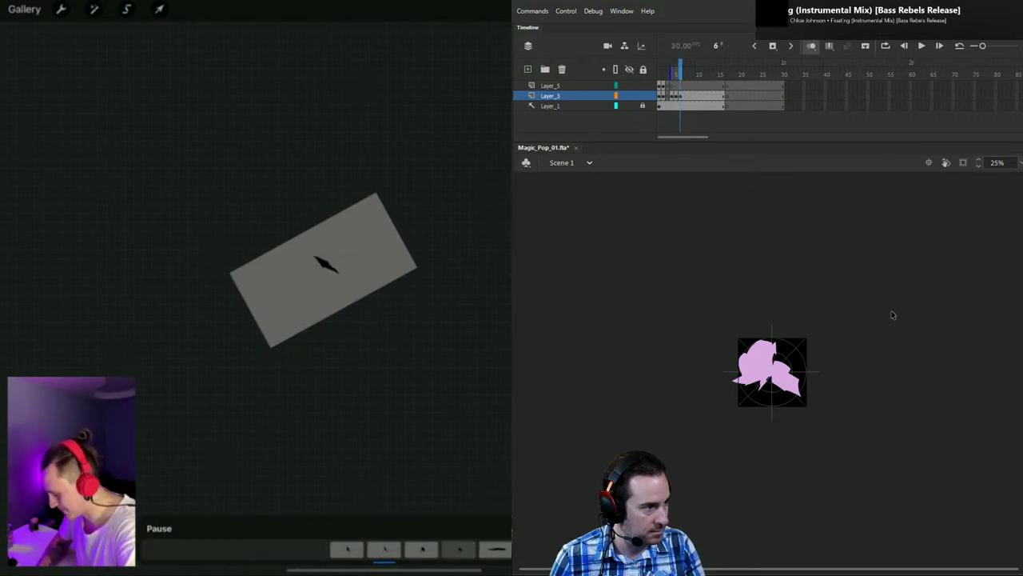
pyautogui.press('.')
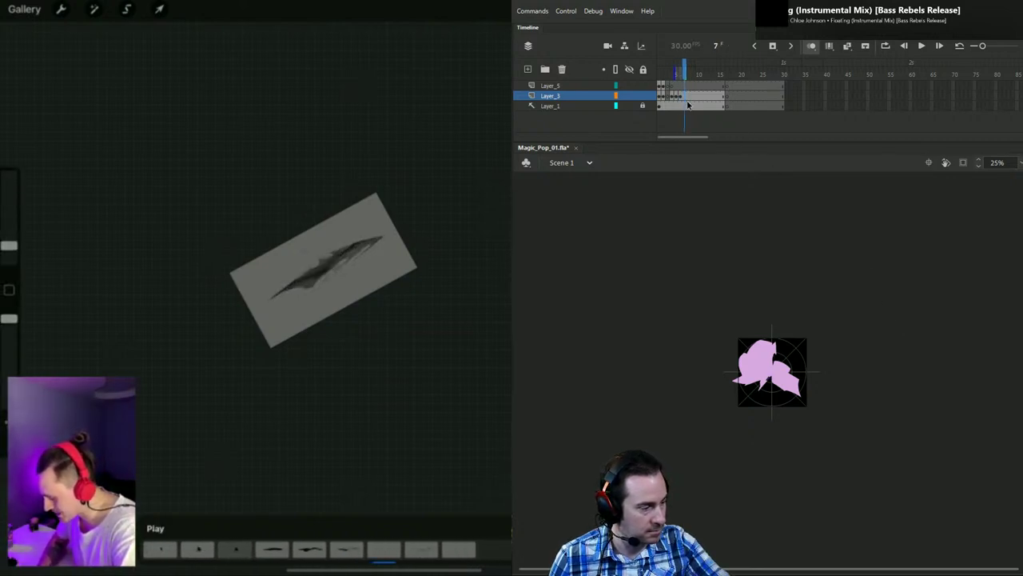
pyautogui.hotkey('ctrl', 'a')
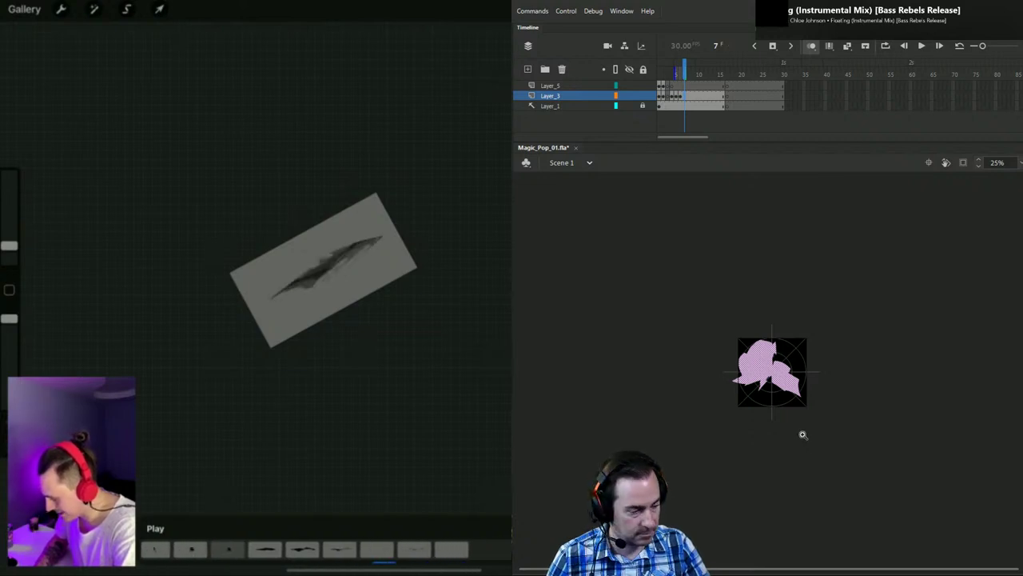
pyautogui.click(783, 350)
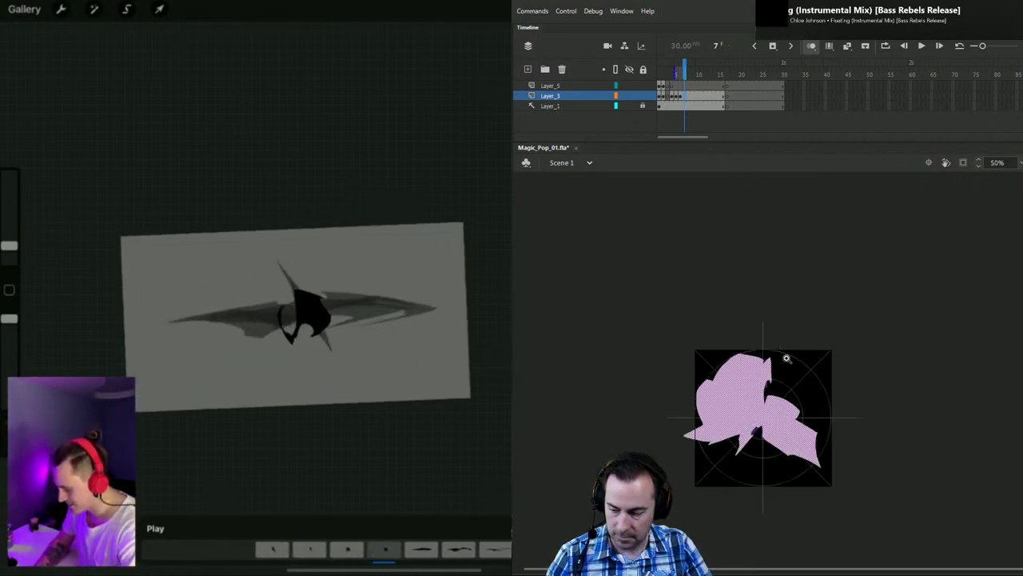
pyautogui.press('F7')
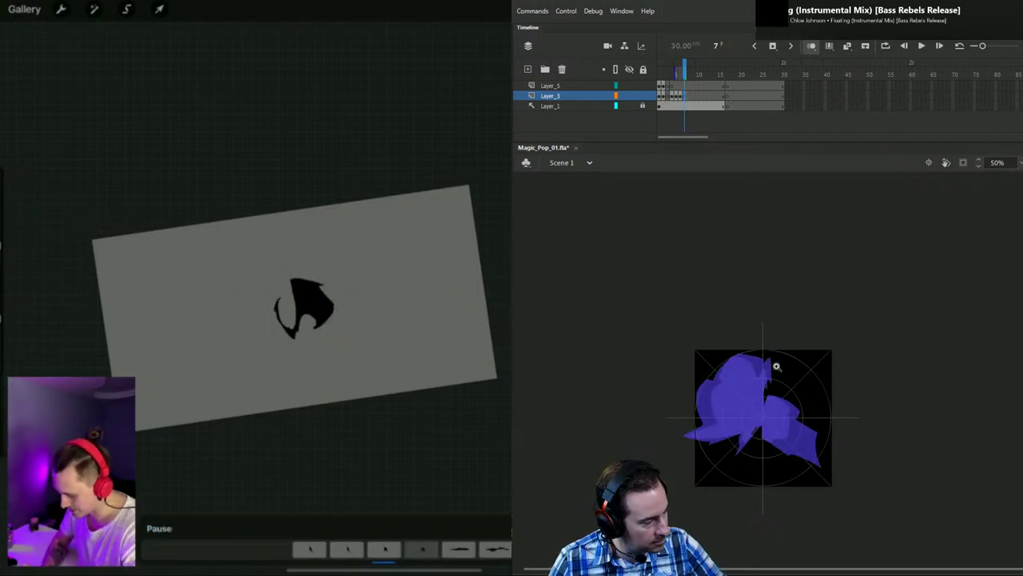
# Step: Return to frame 6 and reshape the upper spike's right edge so it angles outward and tapers back toward the notch
pyautogui.doubleClick(778, 360)
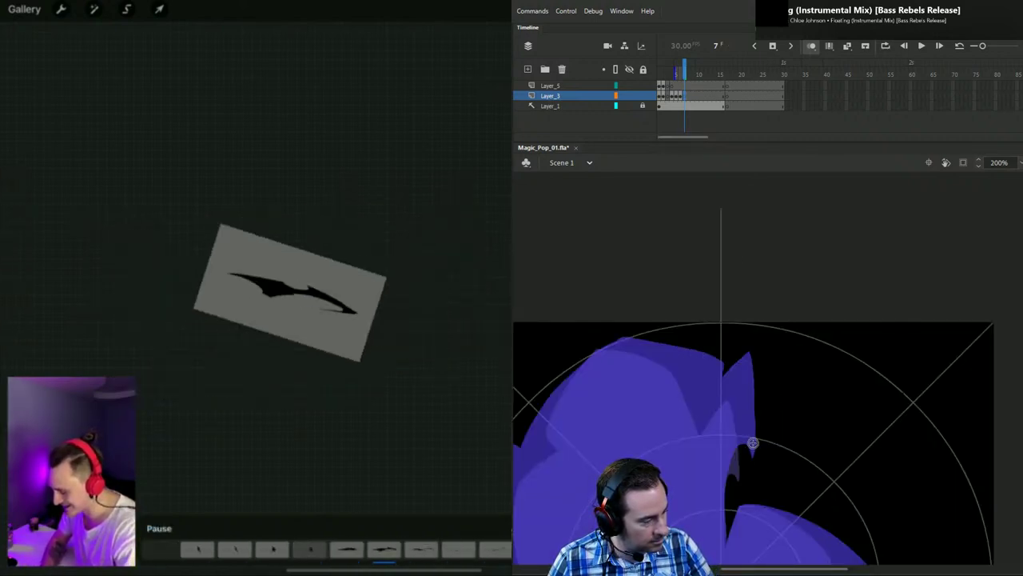
pyautogui.click(751, 452)
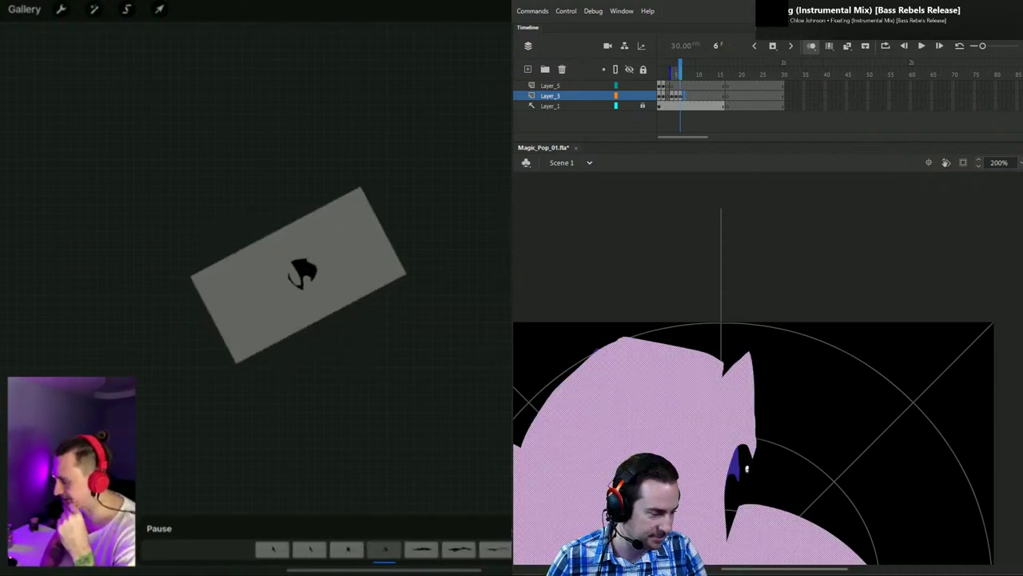
pyautogui.moveTo(755, 440); pyautogui.dragTo(753, 461)
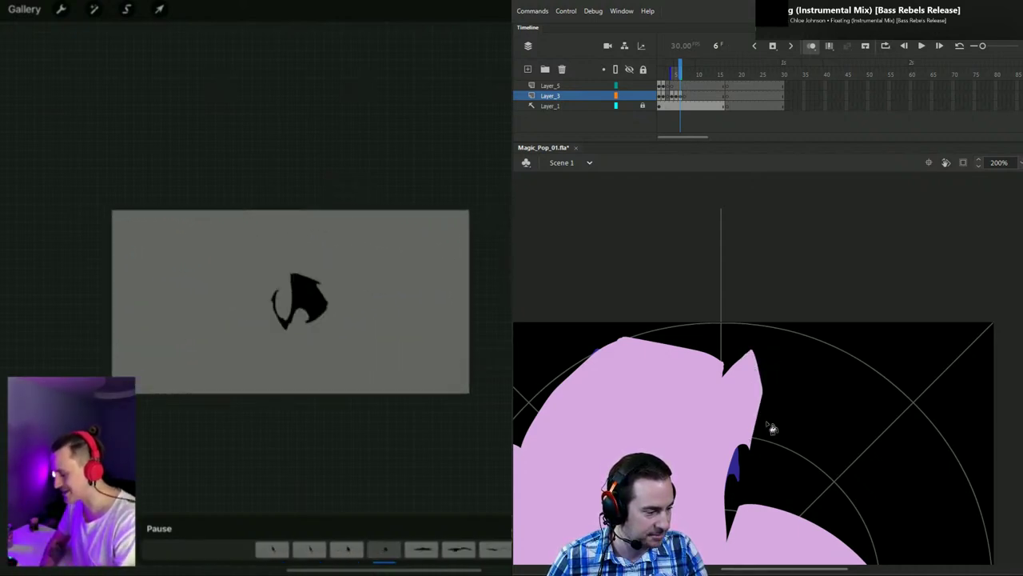
# Step: On frame 5, extend the onion skin range to frame 6, then draw and fill a wider right edge on the upper spike
pyautogui.press(',')
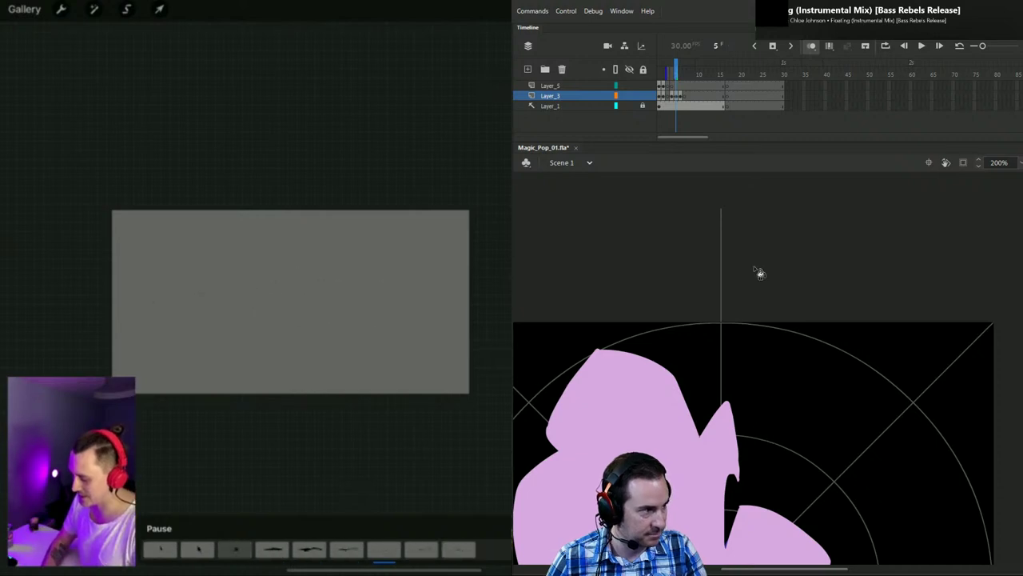
pyautogui.moveTo(678, 75); pyautogui.dragTo(682, 75)
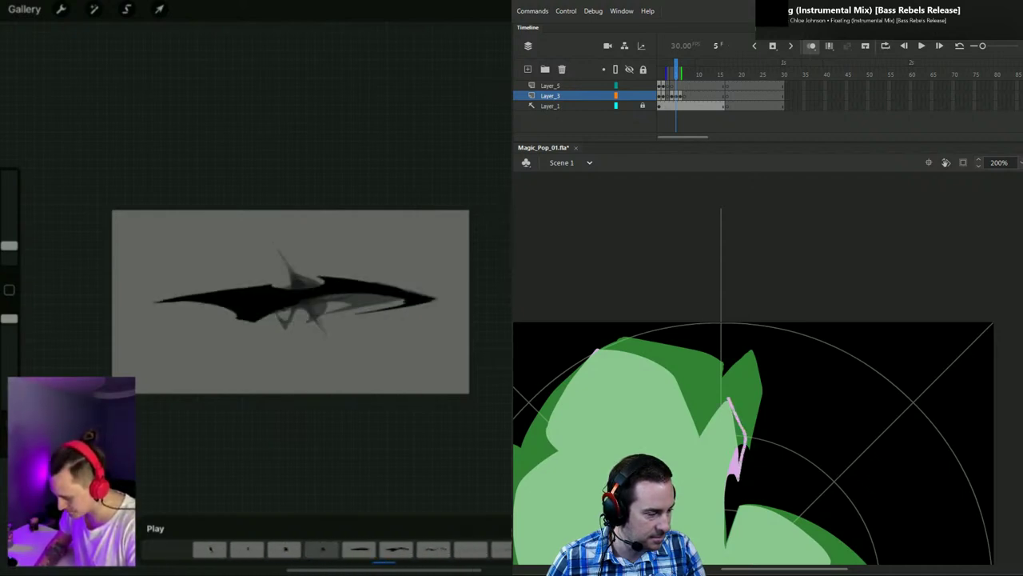
pyautogui.moveTo(714, 420); pyautogui.dragTo(710, 425)
pyautogui.press('k')
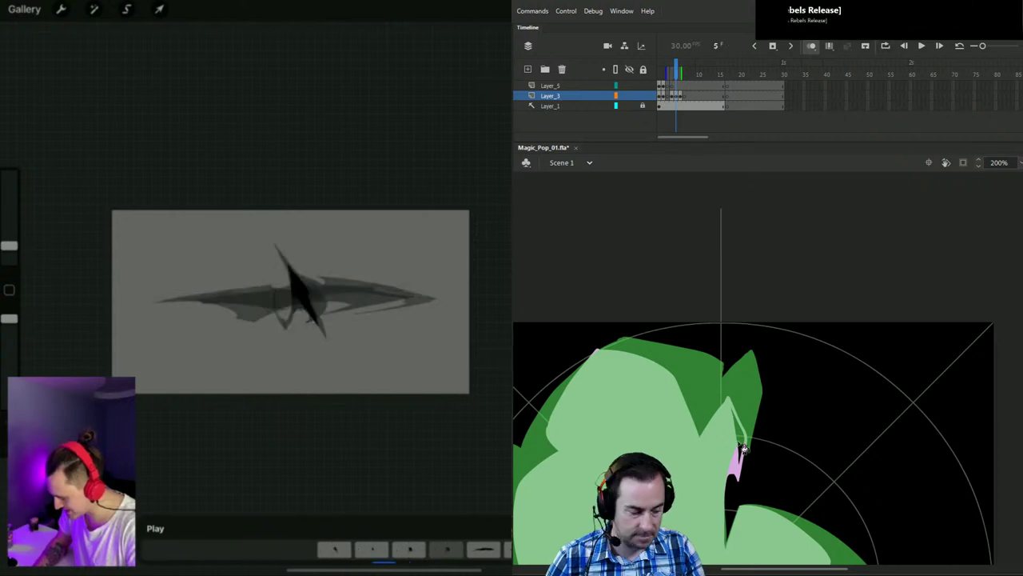
# Step: On frame 7, outline the right lobe and long lower-right petal slightly beyond the previous pose, with jagged points along the upper edge
pyautogui.hotkey('ctrl', '-')
pyautogui.hotkey('ctrl', '-')
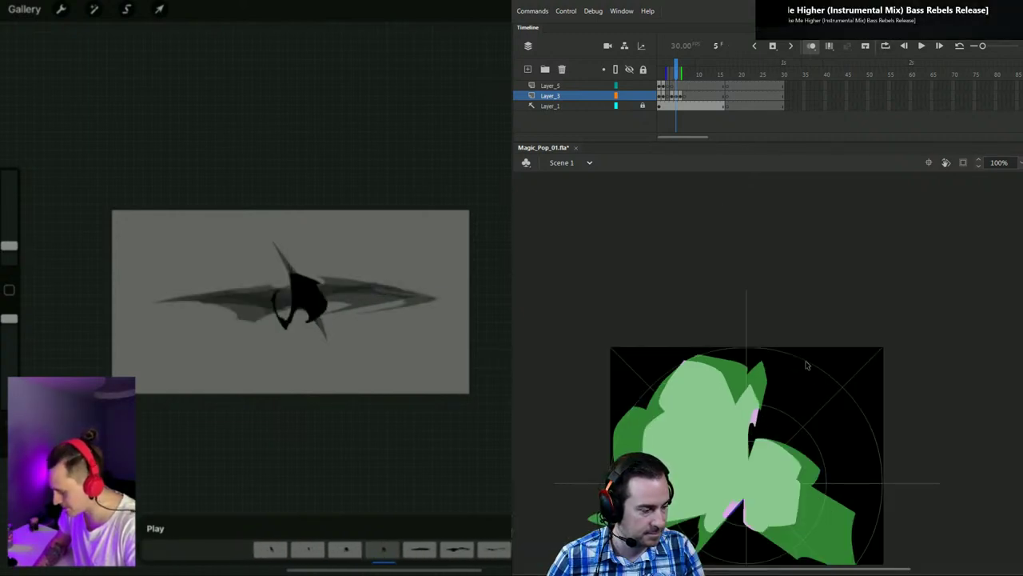
pyautogui.click(679, 65)
pyautogui.click(684, 65)
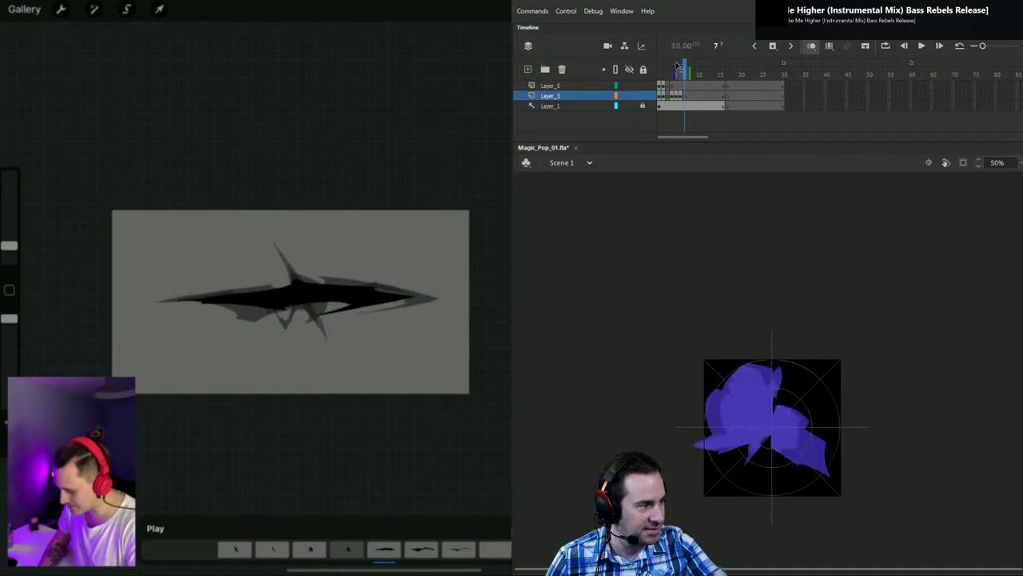
pyautogui.click(815, 433)
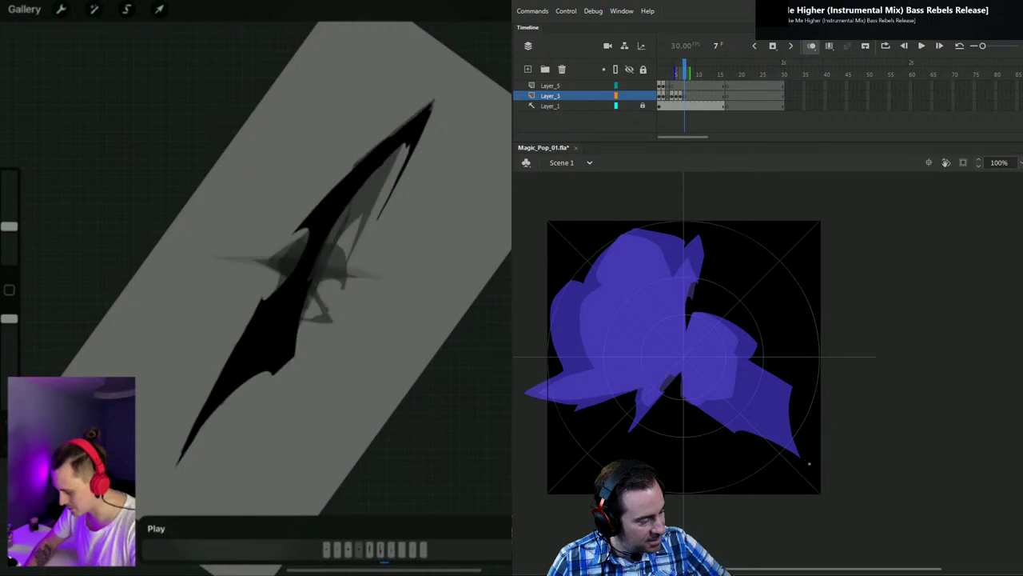
pyautogui.moveTo(810, 464)
pyautogui.mouseDown()
pyautogui.moveTo(797, 407)
pyautogui.moveTo(807, 395)
pyautogui.mouseUp()
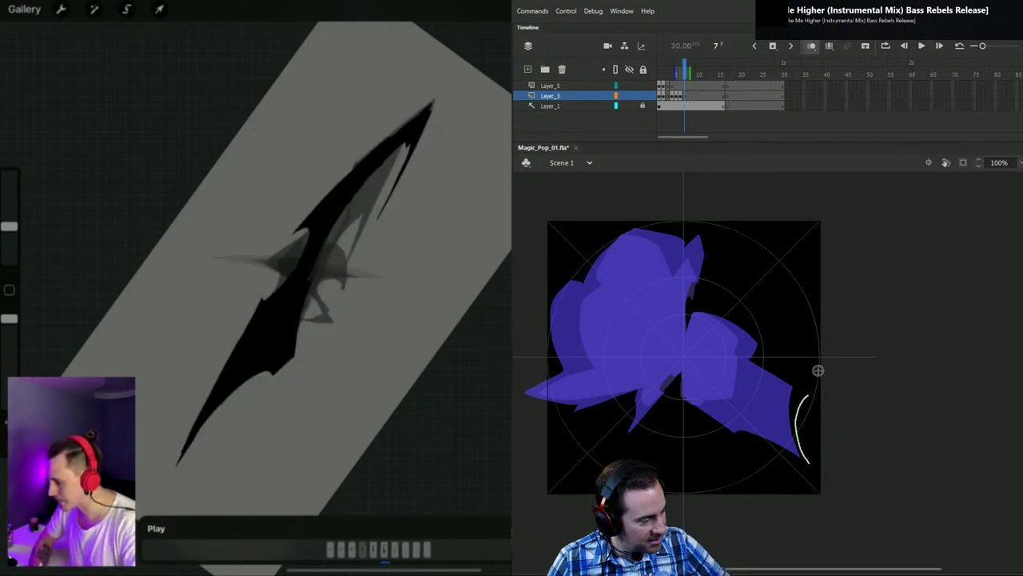
pyautogui.hotkey('ctrl', 'z')
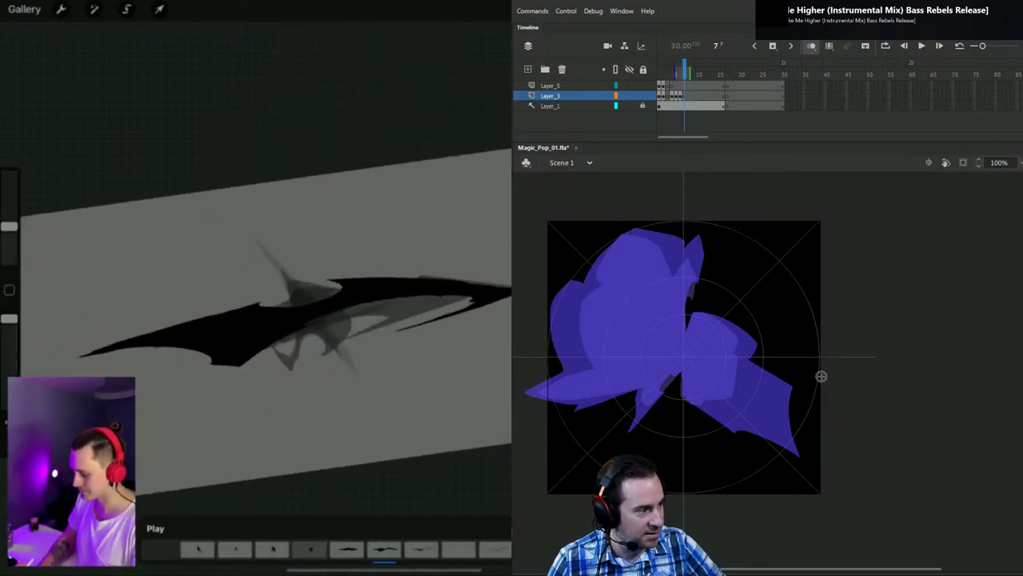
pyautogui.moveTo(806, 462)
pyautogui.mouseDown()
pyautogui.moveTo(810, 391)
pyautogui.moveTo(740, 344)
pyautogui.moveTo(751, 359)
pyautogui.moveTo(769, 352)
pyautogui.moveTo(716, 313)
pyautogui.moveTo(742, 316)
pyautogui.moveTo(693, 311)
pyautogui.mouseUp()
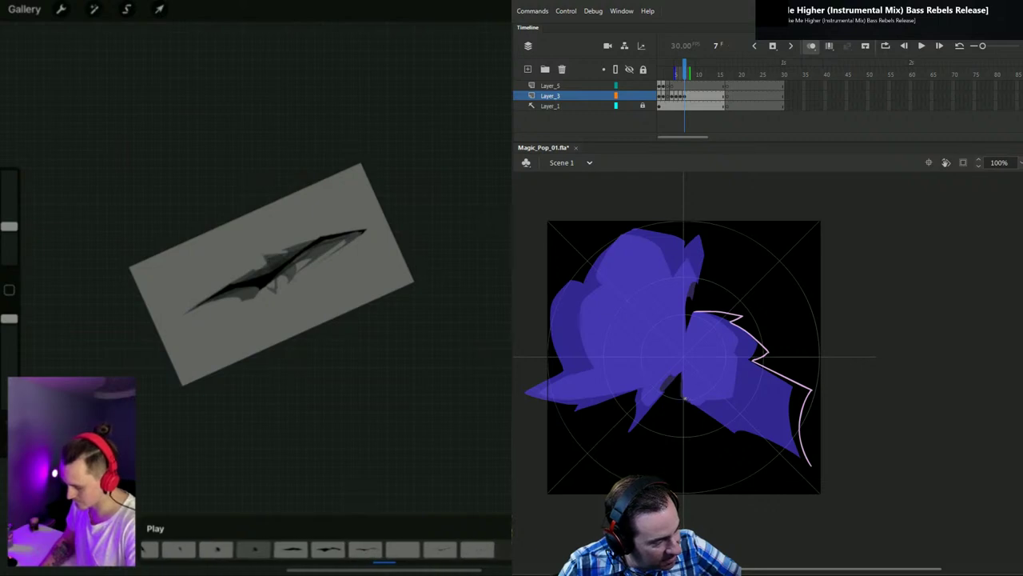
pyautogui.moveTo(684, 397); pyautogui.dragTo(761, 454)
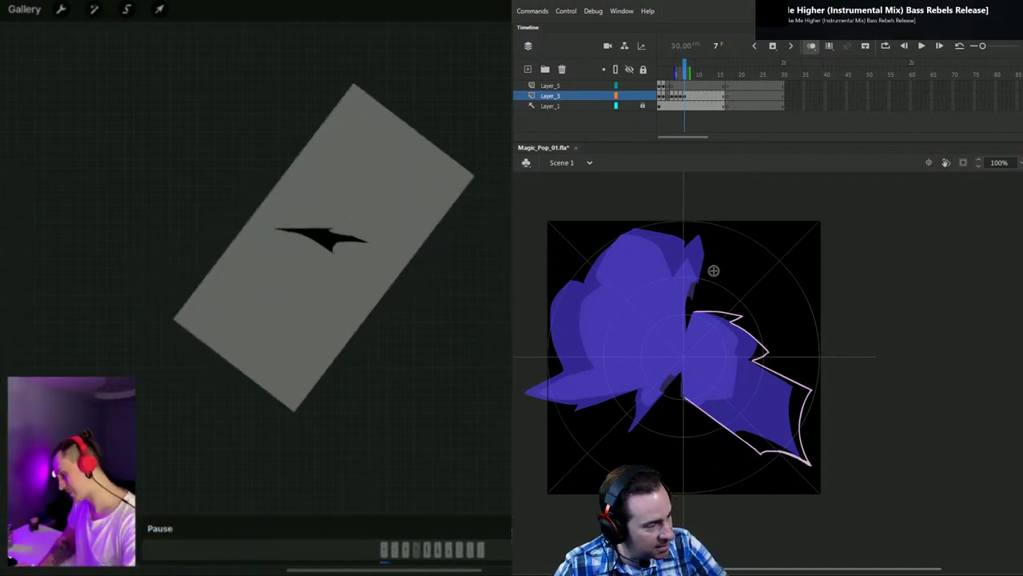
# Step: Outline frame 7's upper spike, rounded top, left lobes and lower tails, then fill both halves of the burst with light purple
pyautogui.moveTo(694, 313)
pyautogui.mouseDown()
pyautogui.moveTo(685, 342)
pyautogui.moveTo(685, 287)
pyautogui.moveTo(699, 279)
pyautogui.mouseUp()
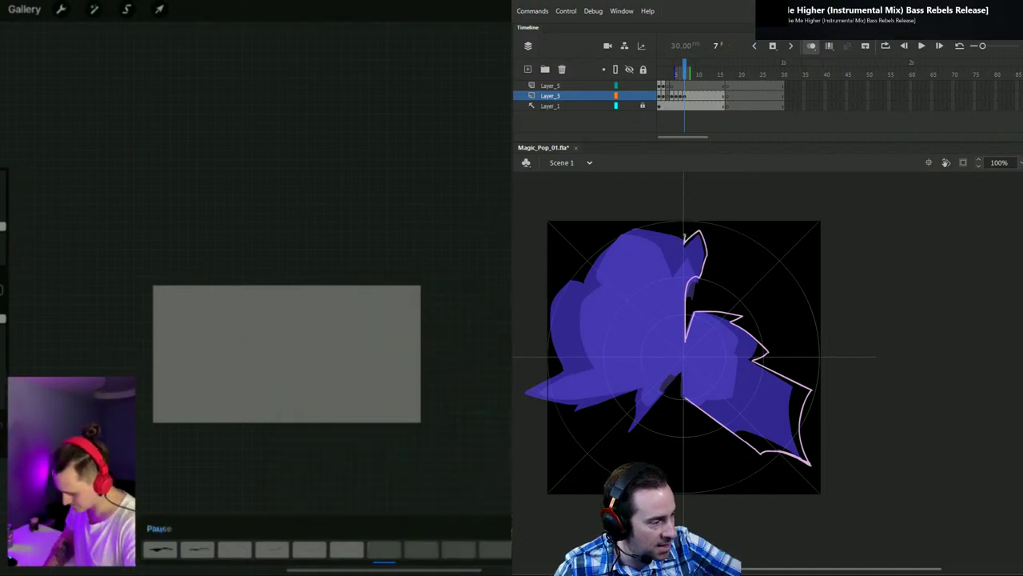
pyautogui.moveTo(685, 235)
pyautogui.mouseDown()
pyautogui.moveTo(629, 228)
pyautogui.moveTo(595, 265)
pyautogui.mouseUp()
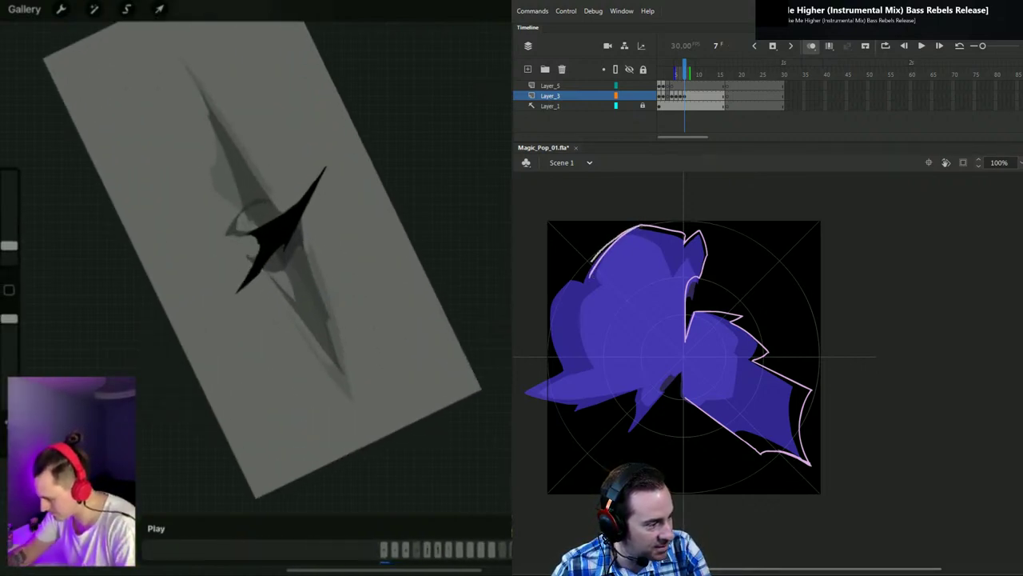
pyautogui.moveTo(593, 260); pyautogui.dragTo(580, 279)
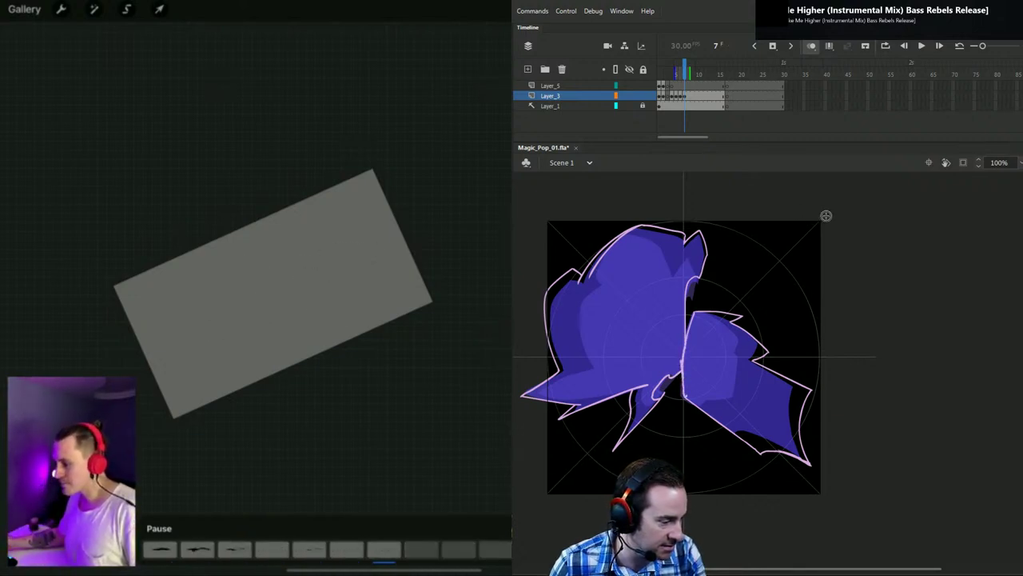
pyautogui.click(753, 405)
pyautogui.click(680, 336)
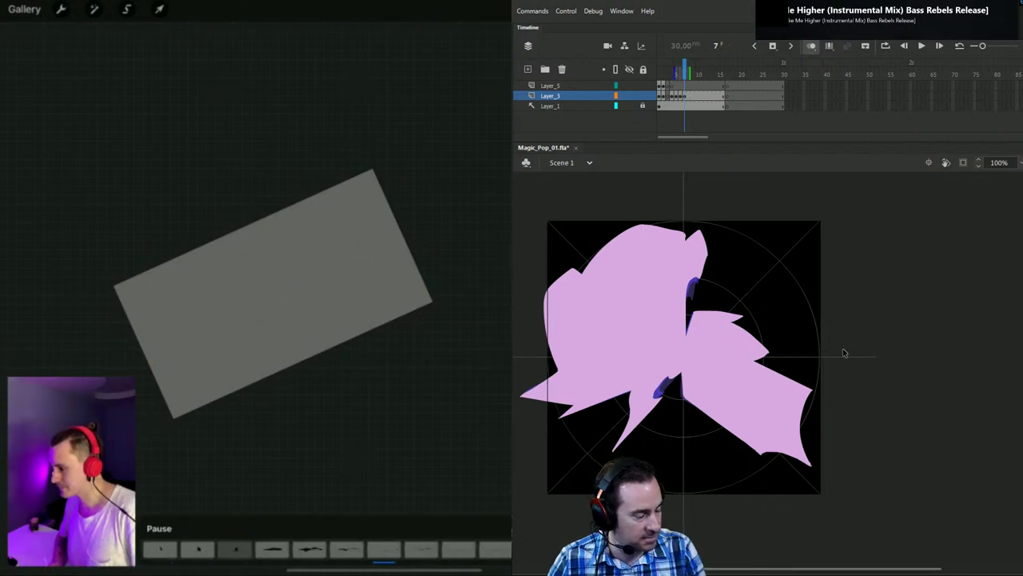
# Step: Step back and forth through the burst frames up to frame 7 to compare how the shape grows
pyautogui.press(',')
pyautogui.press(',')
pyautogui.press(',')
pyautogui.press(',')
pyautogui.press('.')
pyautogui.press('.')
pyautogui.press('.')
pyautogui.press('.')
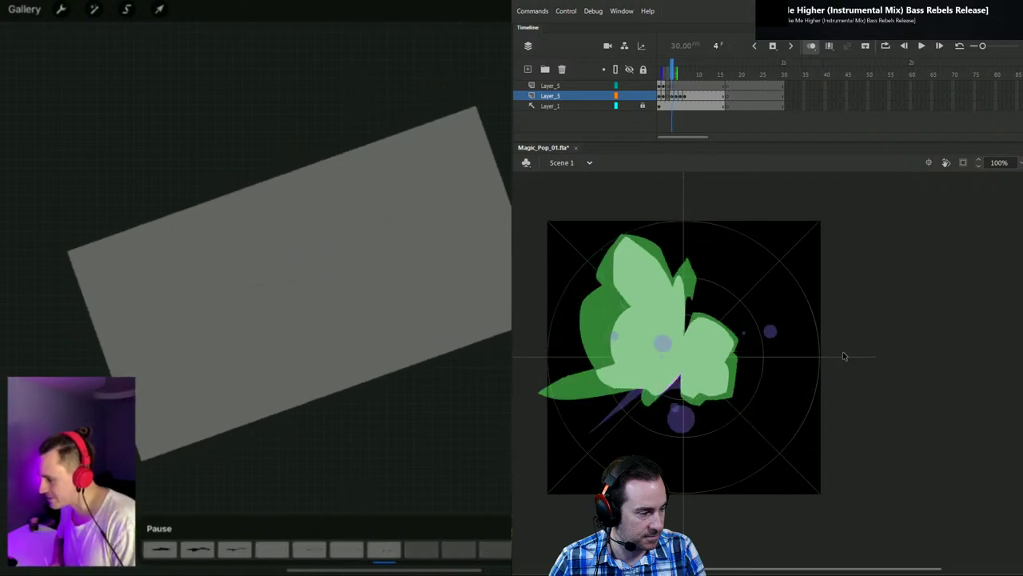
pyautogui.press('.')
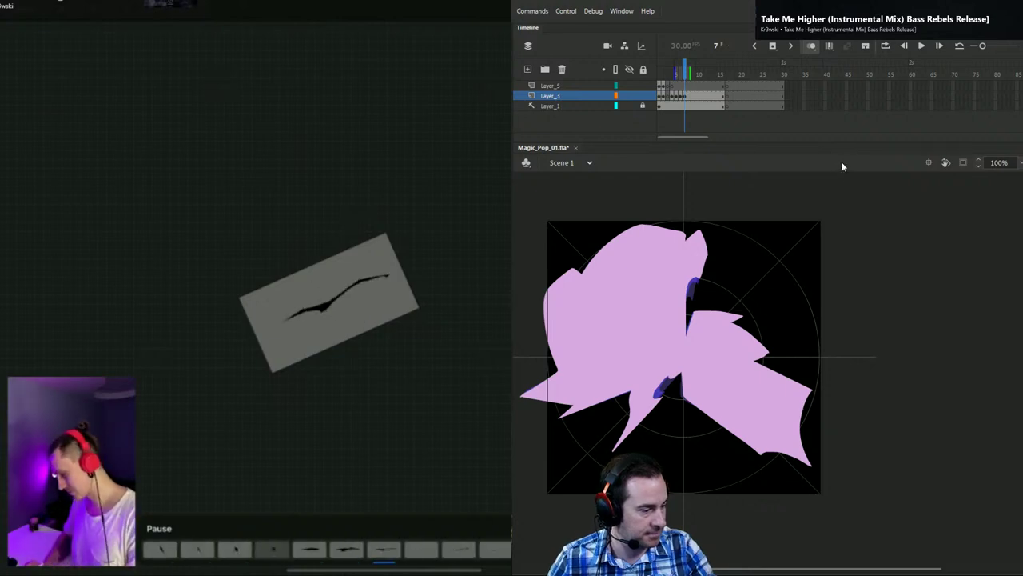
# Step: Insert a blank keyframe at frame 8 of Layer_3 and play the animation with onion skinning off
pyautogui.click(688, 95)
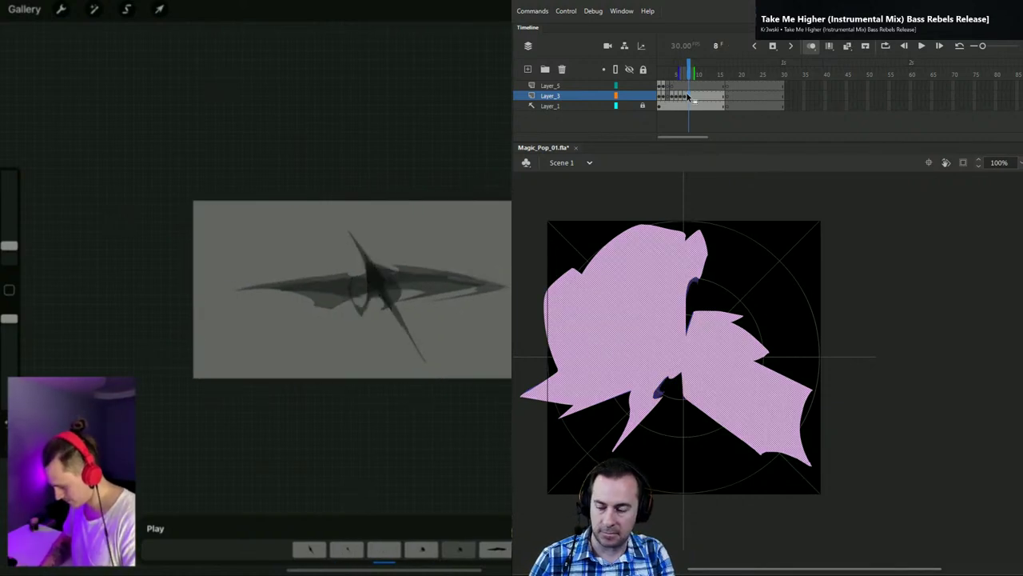
pyautogui.press('F7')
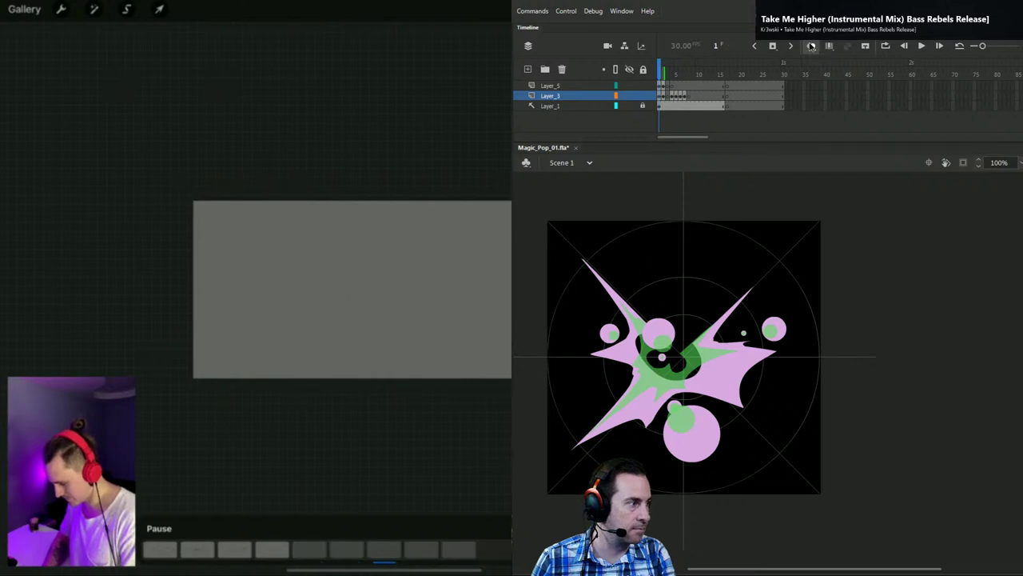
pyautogui.press('Return')
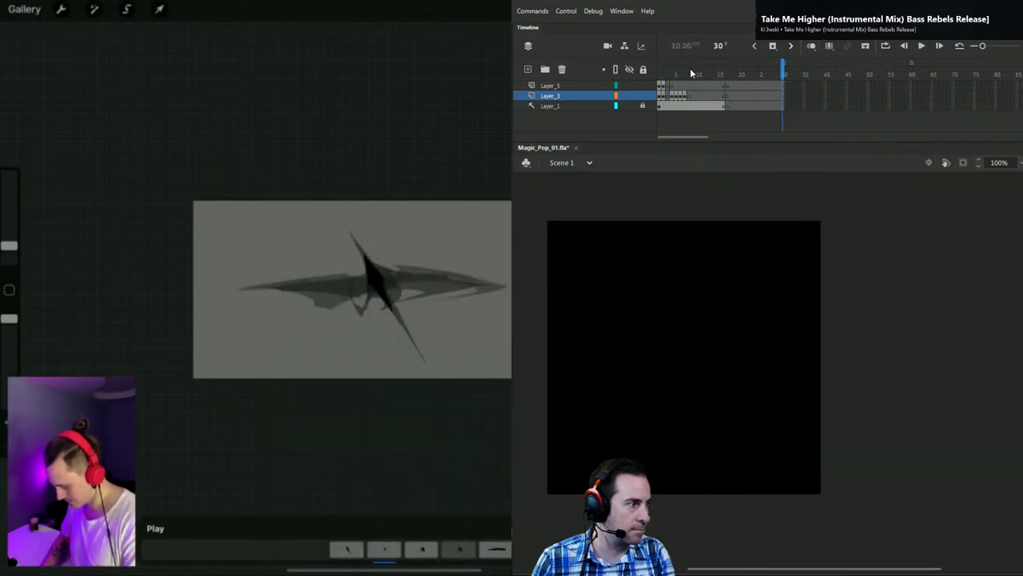
# Step: Replay the animation repeatedly from frame 1 to judge the burst's timing and motion
pyautogui.click(660, 68)
pyautogui.press('Return')
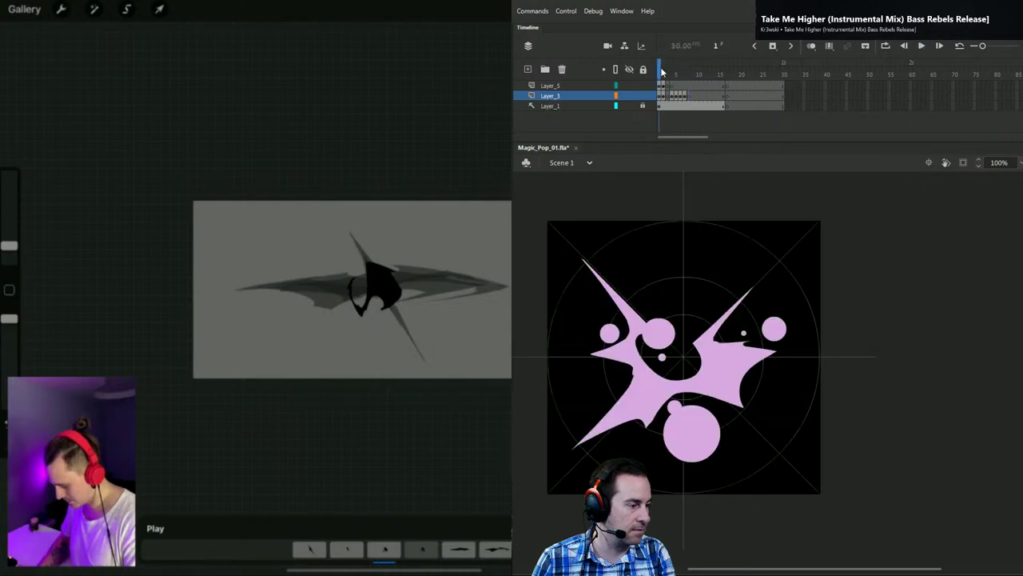
pyautogui.press('Return')
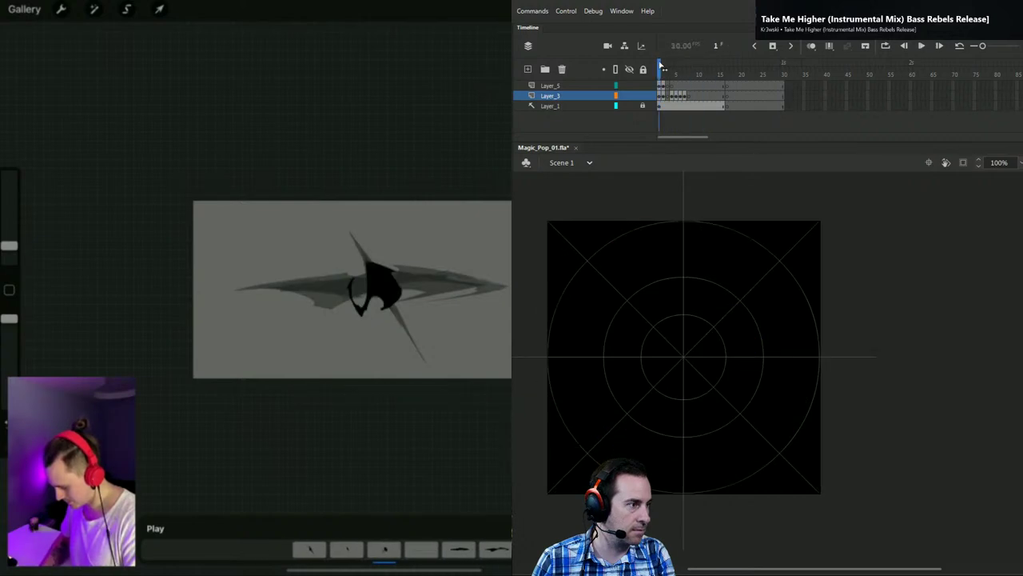
pyautogui.click(660, 69)
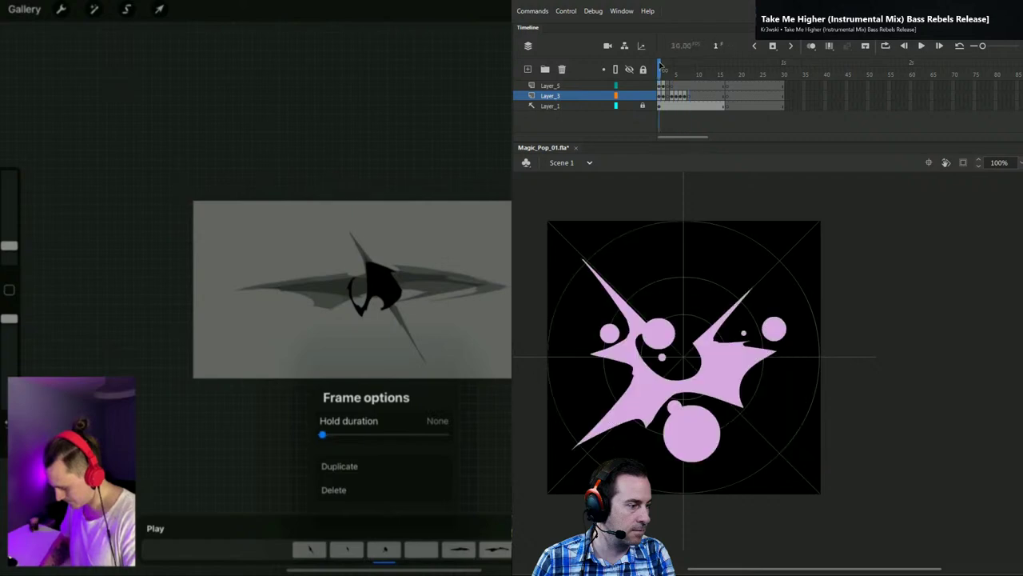
pyautogui.press('Return')
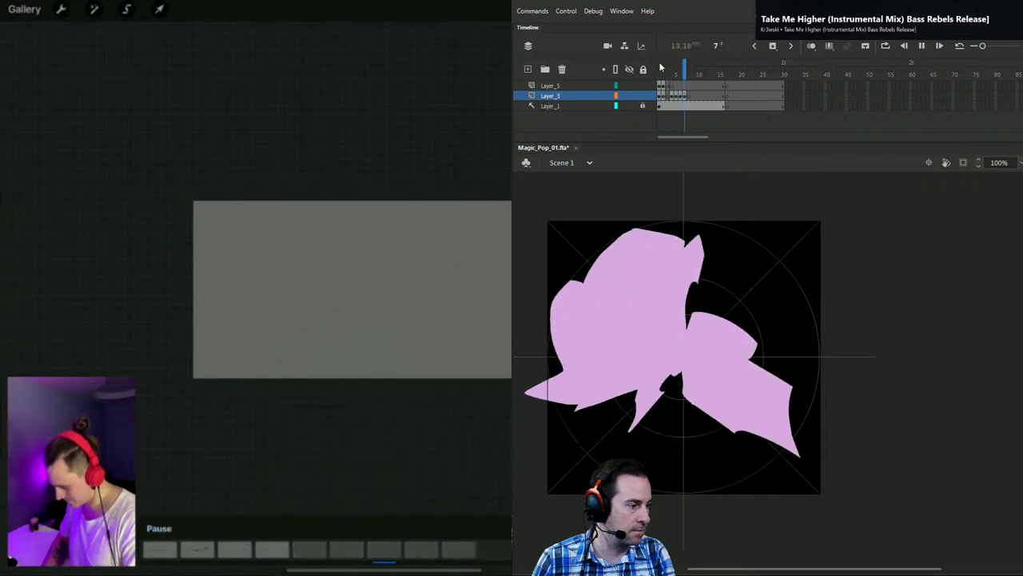
pyautogui.click(661, 69)
pyautogui.press('Return')
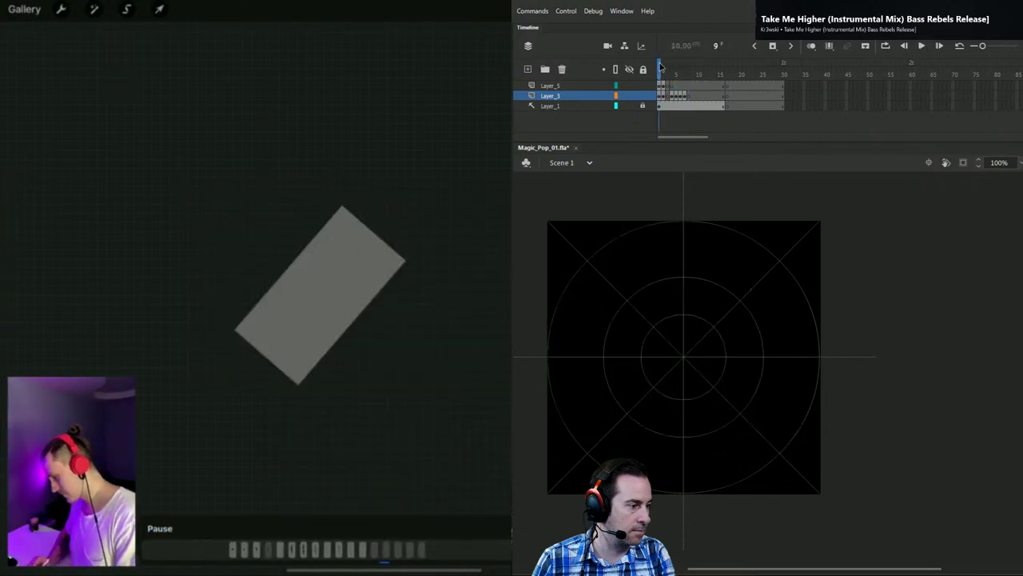
pyautogui.click(661, 68)
pyautogui.press('Return')
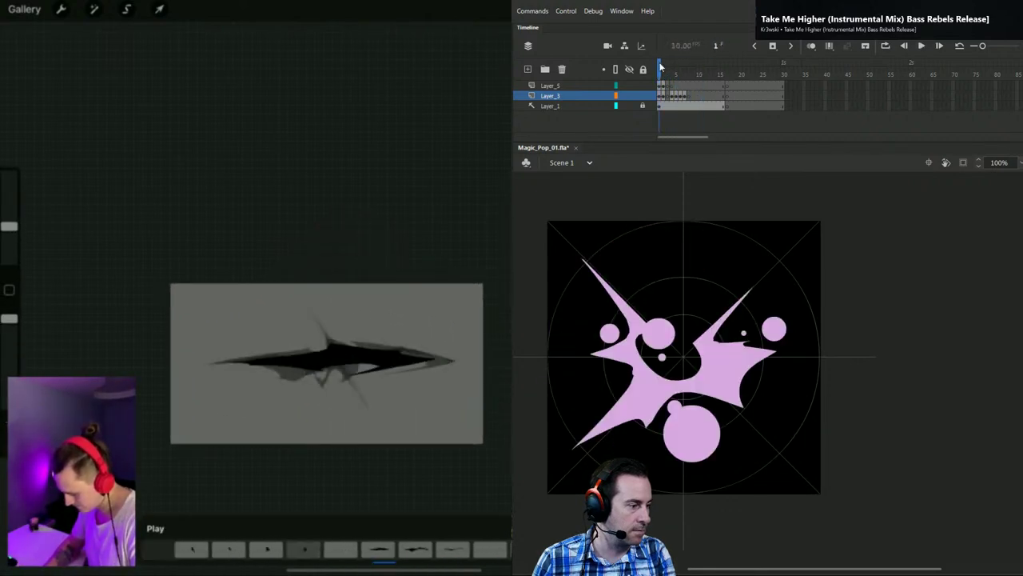
pyautogui.click(660, 69)
pyautogui.press('Return')
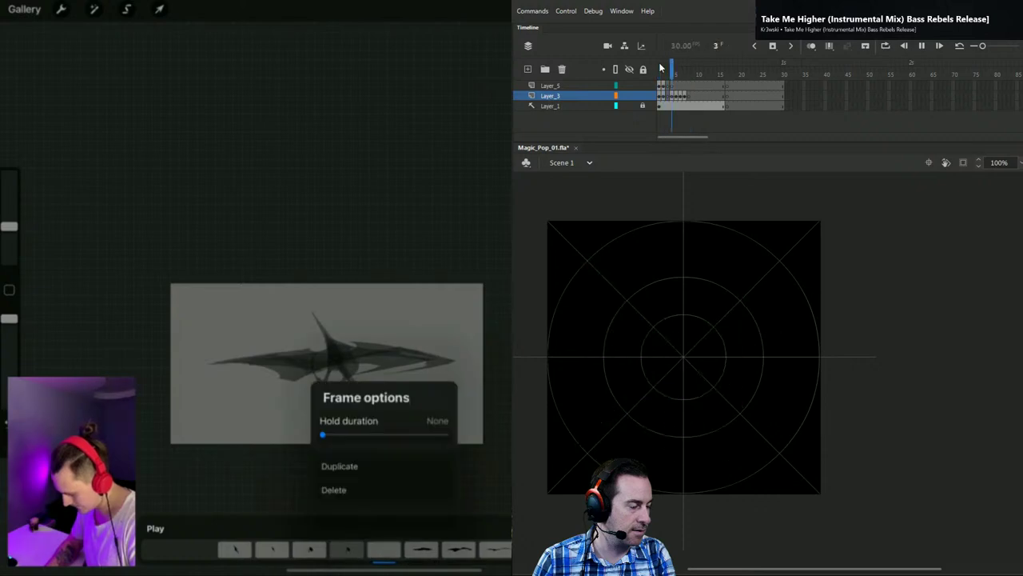
pyautogui.click(658, 69)
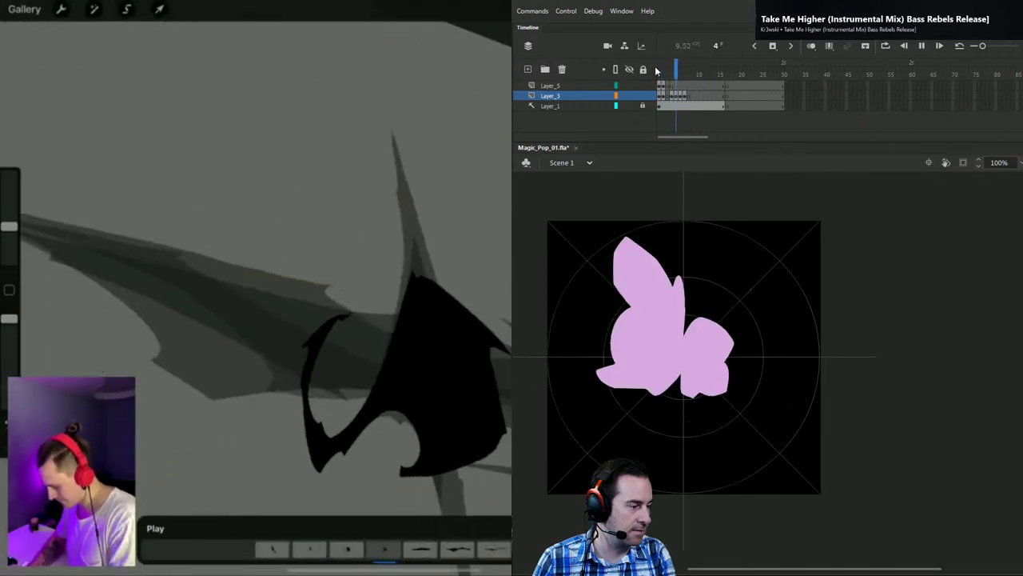
pyautogui.press('Return')
pyautogui.press('Return')
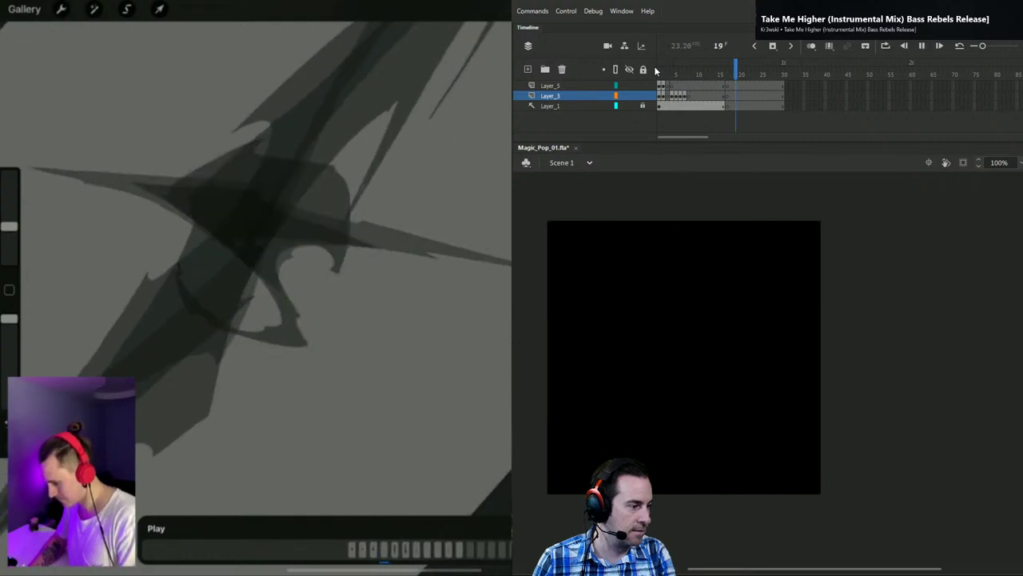
pyautogui.click(660, 70)
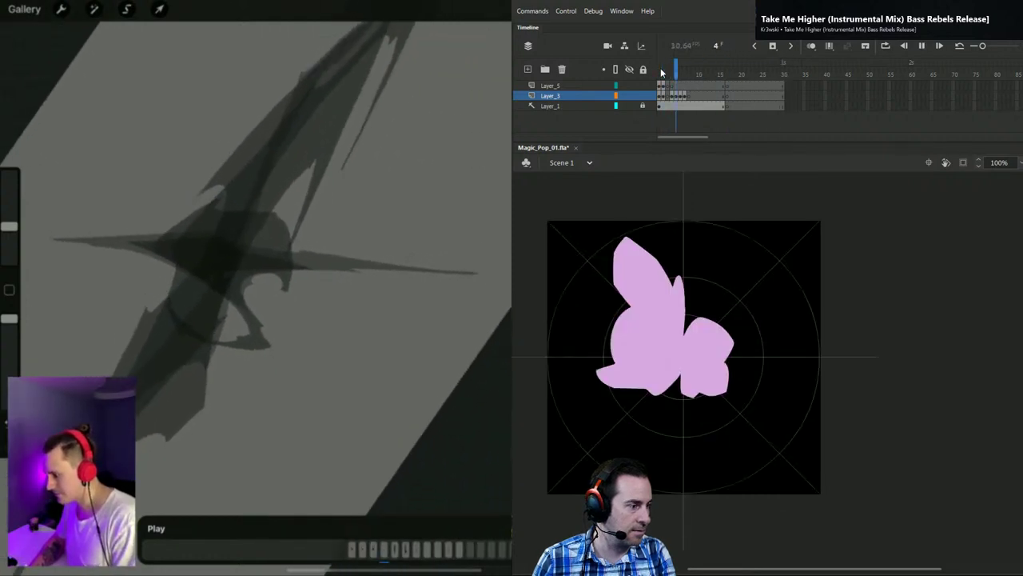
pyautogui.press('Return')
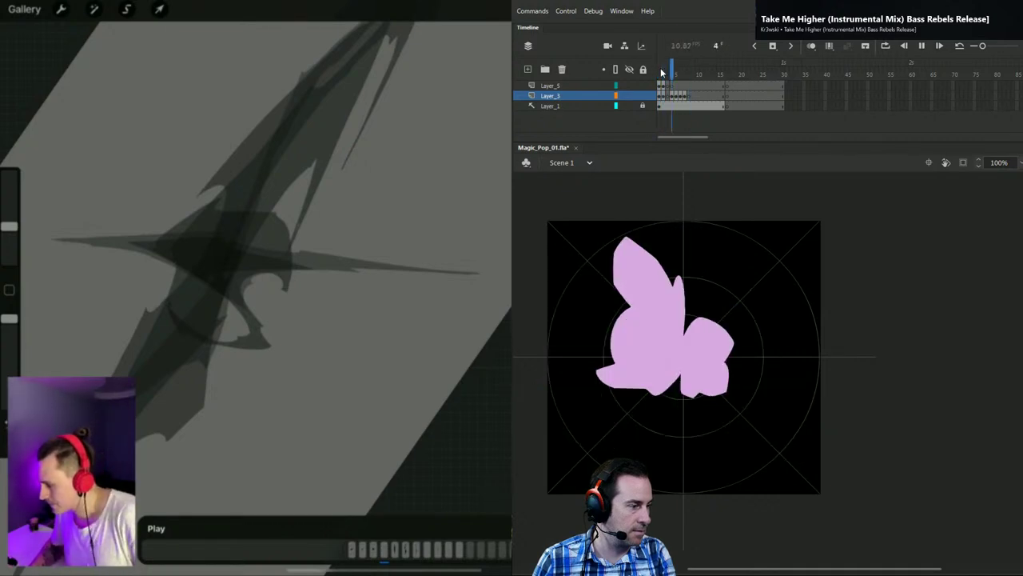
pyautogui.click(661, 72)
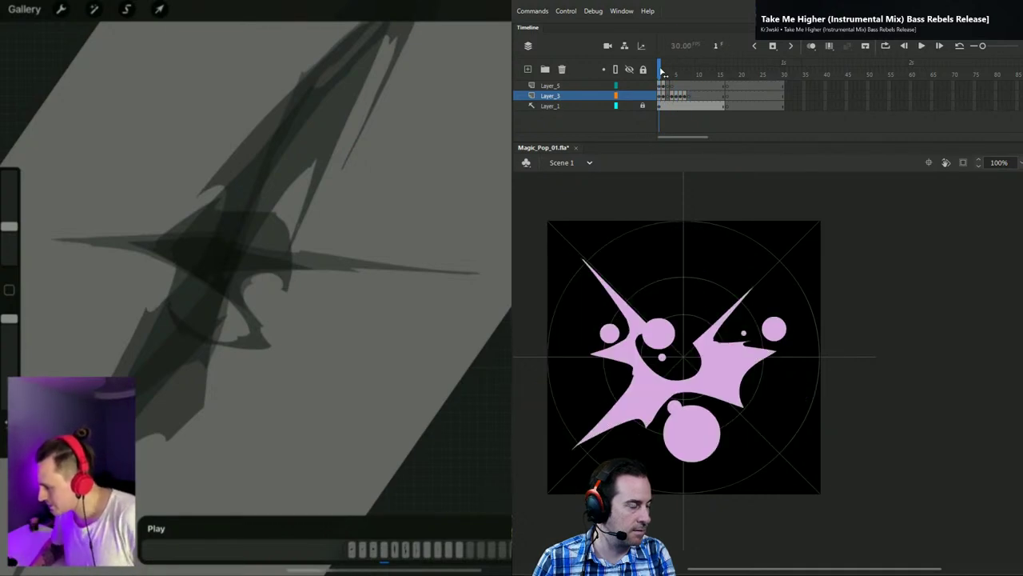
# Step: Scrub to frame 5 and trim the upper edge of the left pointed petal so it tapers straighter toward the tip
pyautogui.moveTo(661, 72)
pyautogui.mouseDown()
pyautogui.moveTo(694, 80)
pyautogui.moveTo(649, 82)
pyautogui.moveTo(665, 84)
pyautogui.mouseUp()
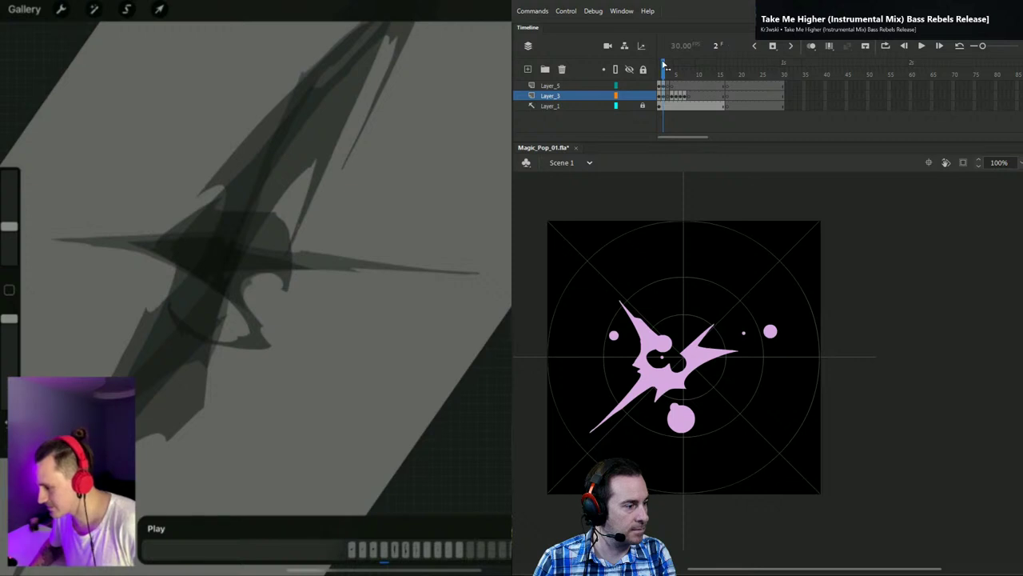
pyautogui.moveTo(664, 64)
pyautogui.mouseDown()
pyautogui.moveTo(689, 70)
pyautogui.moveTo(663, 71)
pyautogui.moveTo(687, 70)
pyautogui.moveTo(665, 71)
pyautogui.moveTo(679, 73)
pyautogui.mouseUp()
pyautogui.click(757, 197)
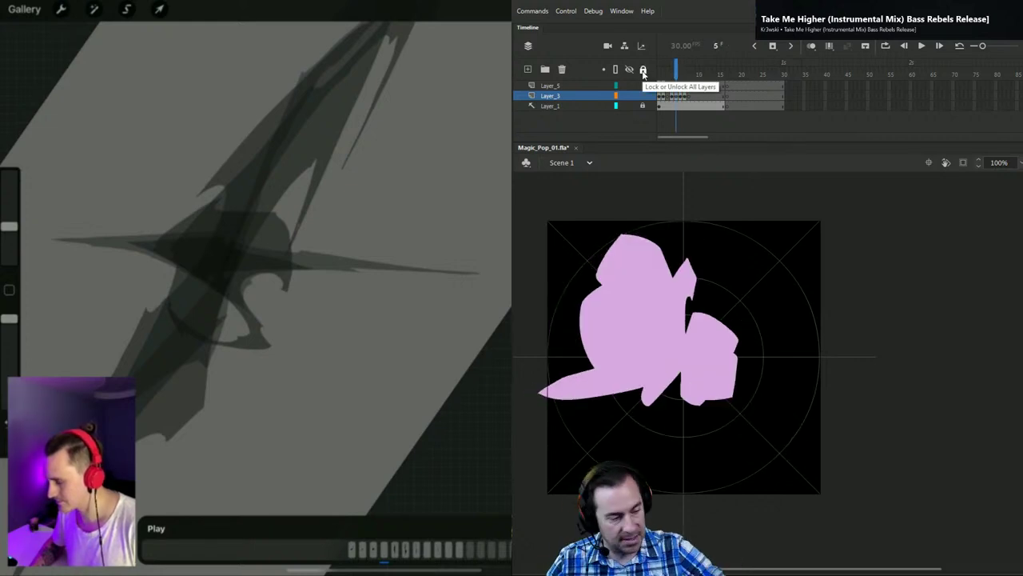
pyautogui.press('z')
pyautogui.click(570, 365)
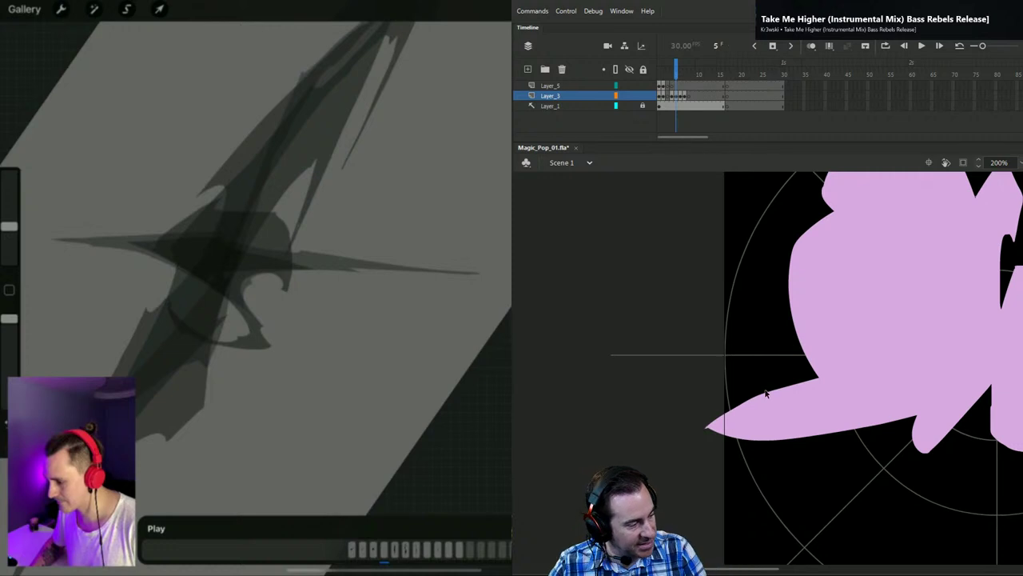
pyautogui.moveTo(765, 392); pyautogui.dragTo(693, 434)
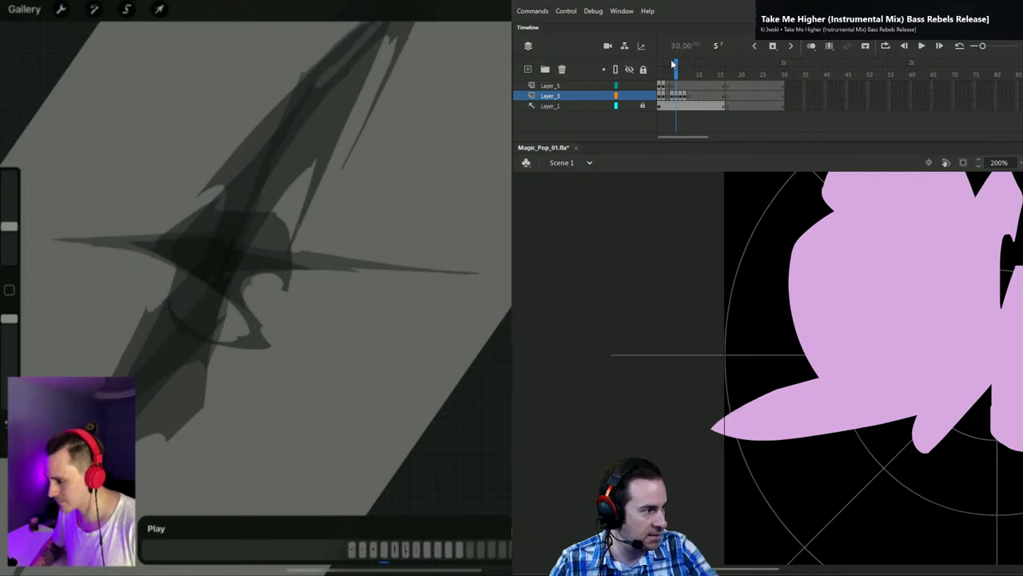
# Step: On frame 6, pull the tip of the burst's left spike slightly inward to shorten it
pyautogui.moveTo(678, 69); pyautogui.dragTo(678, 68)
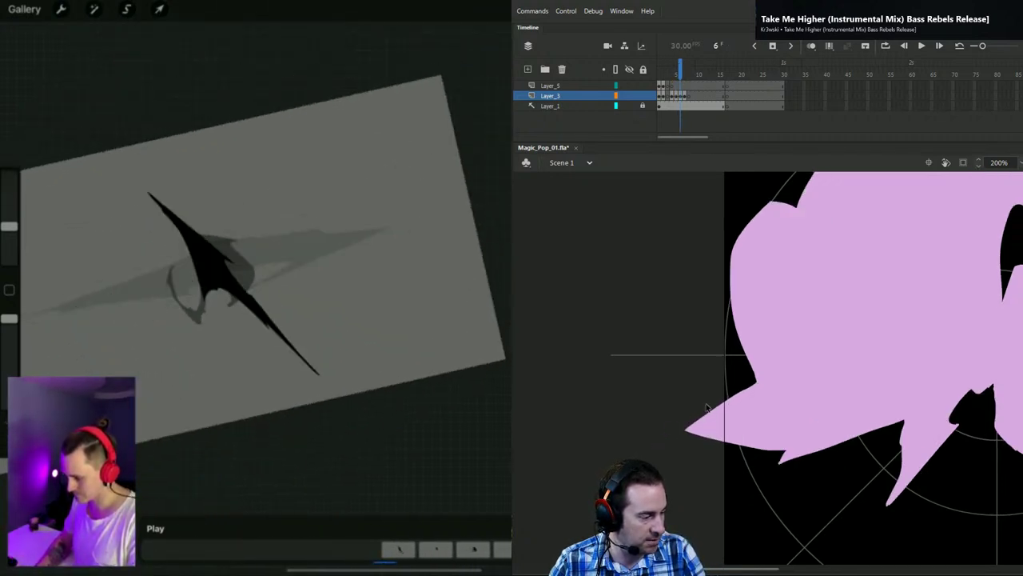
pyautogui.moveTo(681, 67); pyautogui.dragTo(680, 66)
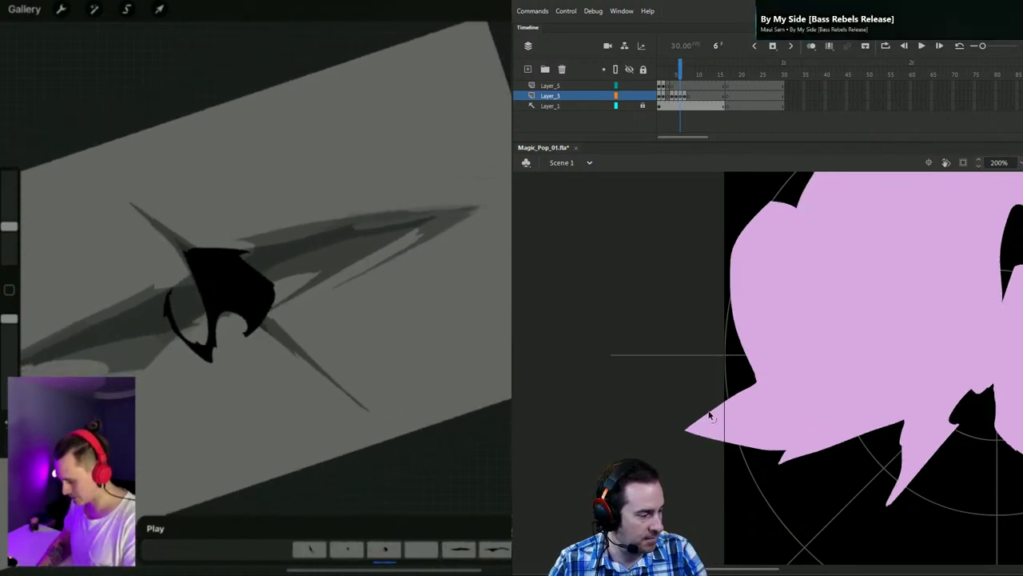
pyautogui.moveTo(685, 429)
pyautogui.mouseDown()
pyautogui.moveTo(655, 459)
pyautogui.moveTo(693, 435)
pyautogui.mouseUp()
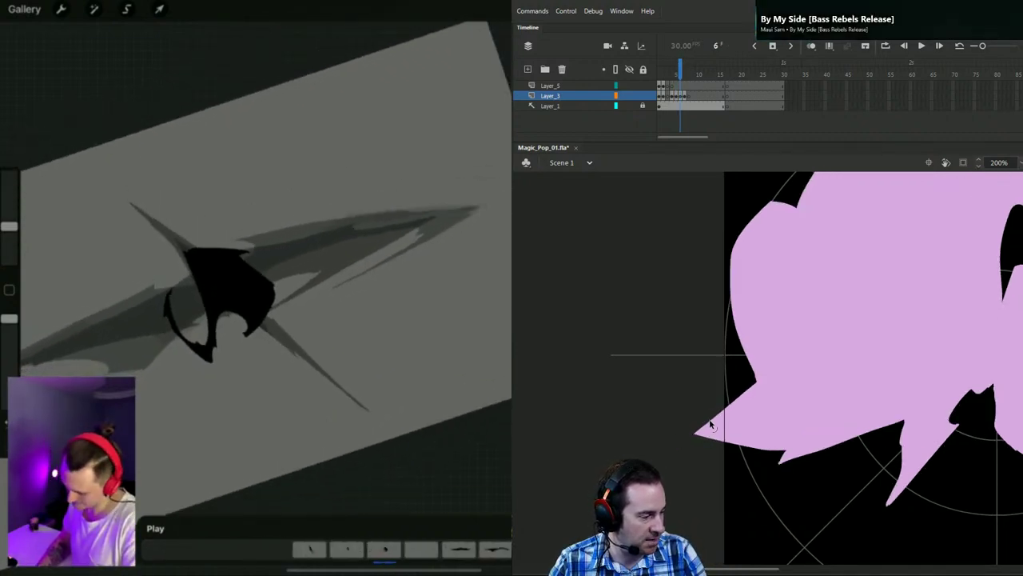
# Step: Step through burst frames 5 to 7 to compare the left spike, and continue to frame 14 with the stage at 100%
pyautogui.press('.')
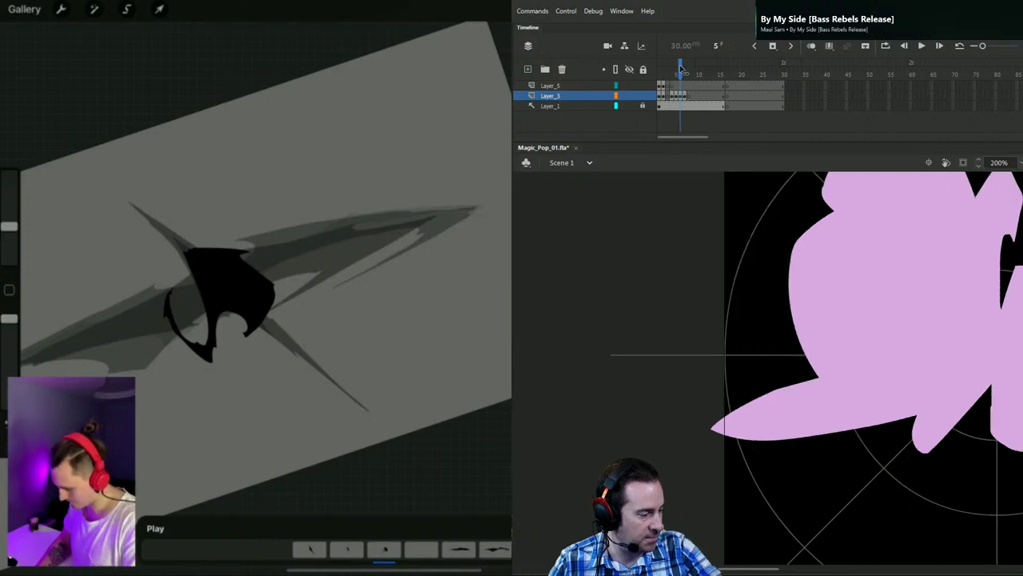
pyautogui.press('.')
pyautogui.press('.')
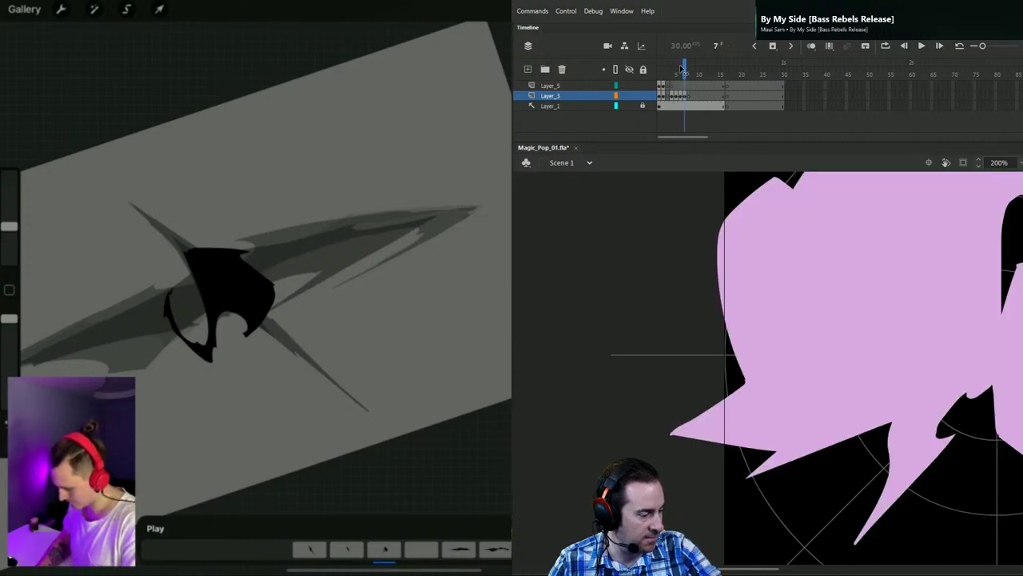
pyautogui.press('.')
pyautogui.press('.')
pyautogui.press('.')
pyautogui.moveTo(681, 70); pyautogui.dragTo(715, 71)
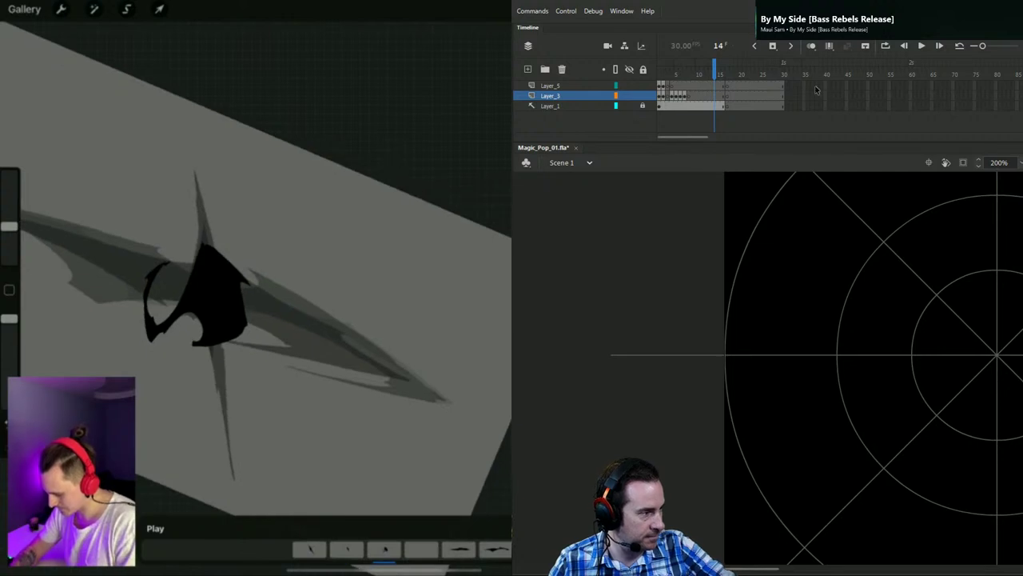
pyautogui.hotkey('ctrl', '-')
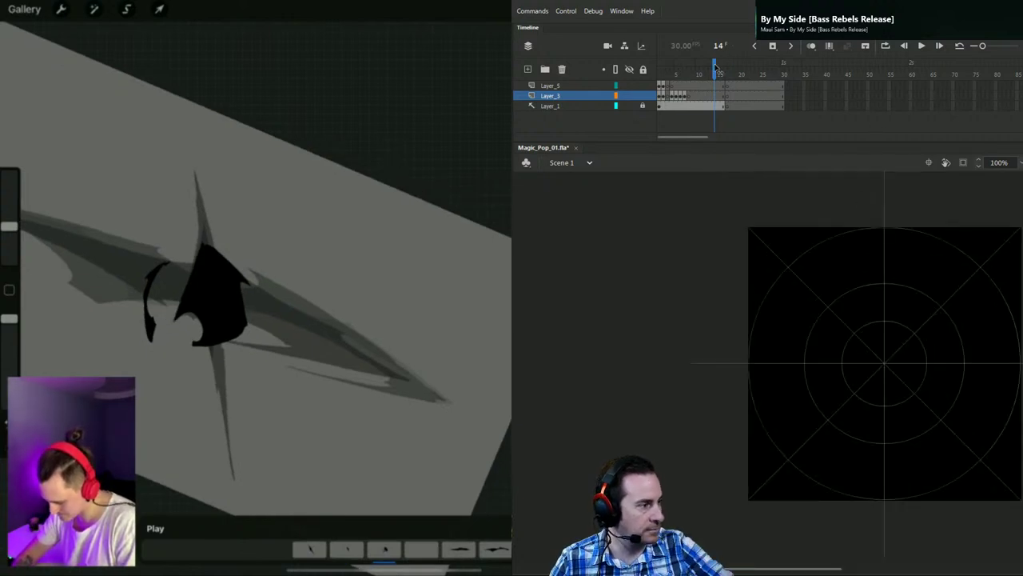
# Step: On frame 5 of Layer_3, cut a round hole with a small pointed notch out of the pink shape just left of the guide centre
pyautogui.moveTo(715, 69); pyautogui.dragTo(676, 69)
pyautogui.press(',')
pyautogui.press(',')
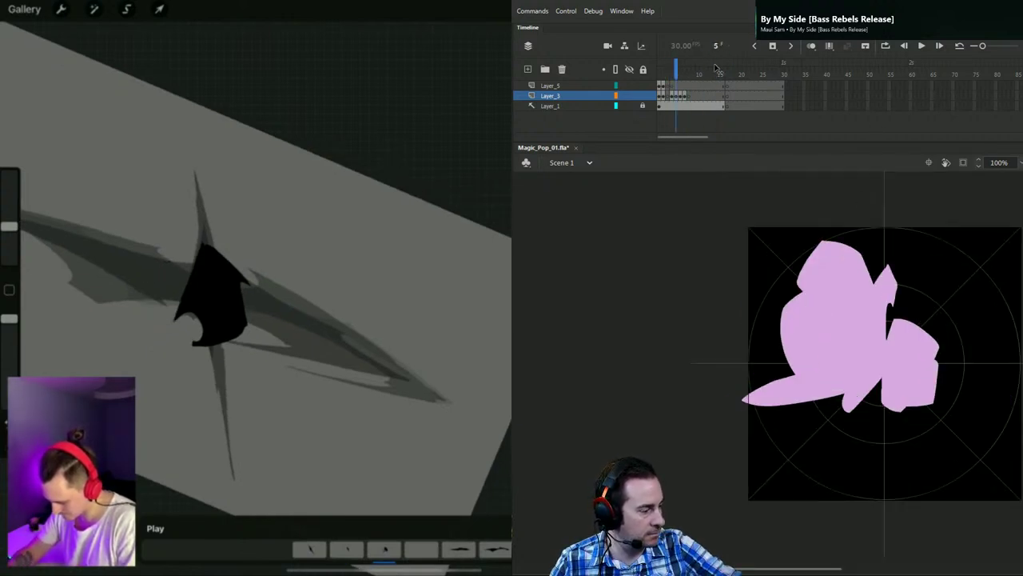
pyautogui.press(',')
pyautogui.press(',')
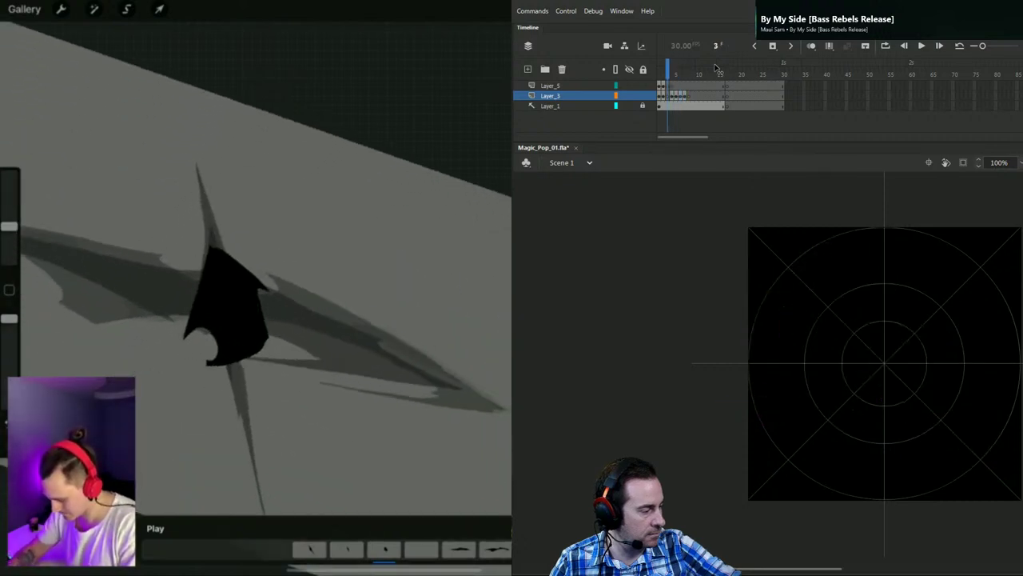
pyautogui.press('.')
pyautogui.press('.')
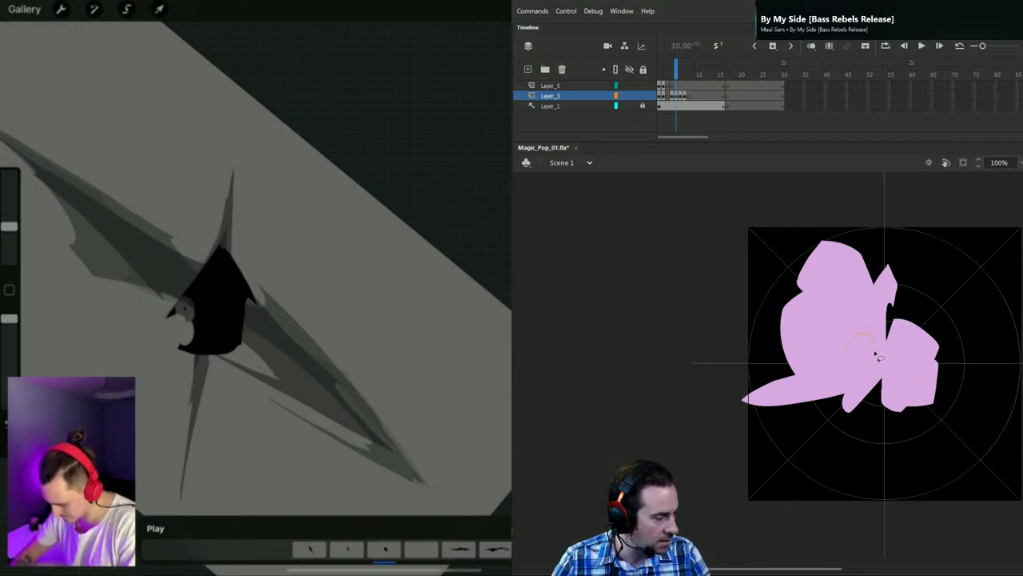
pyautogui.moveTo(877, 327); pyautogui.dragTo(877, 330)
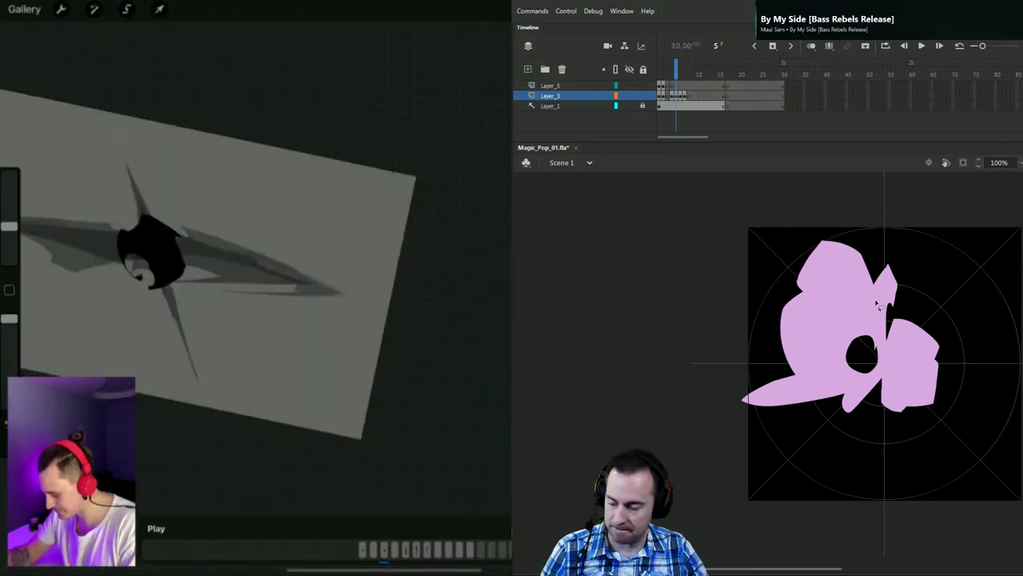
pyautogui.click(882, 343)
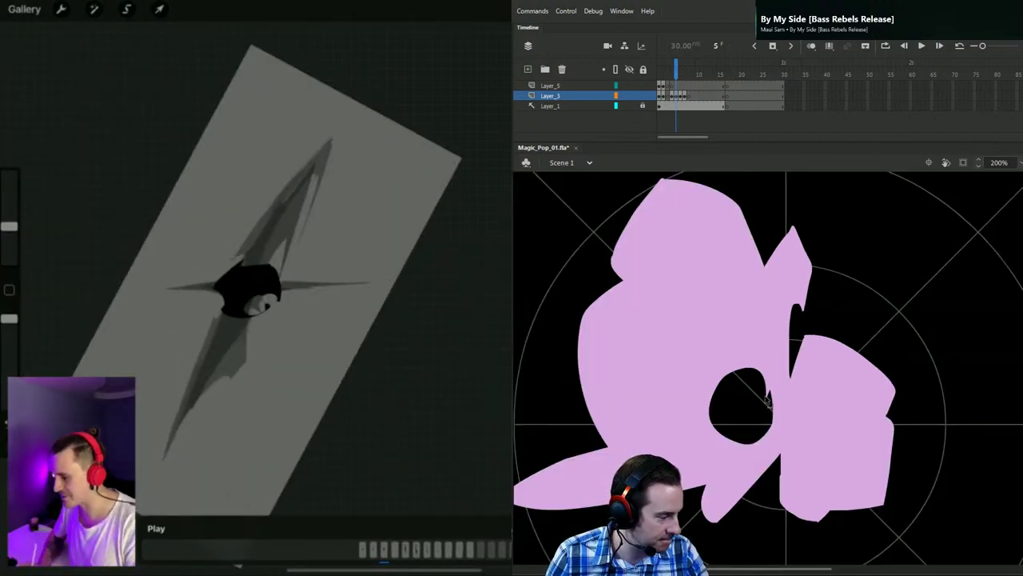
pyautogui.moveTo(765, 396); pyautogui.dragTo(765, 393)
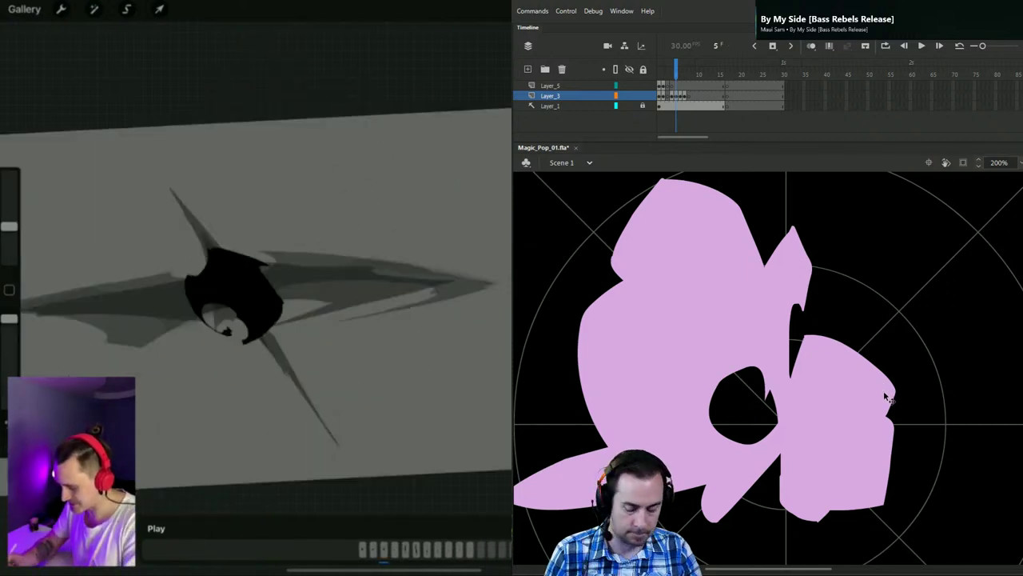
# Step: Show Layer_3 as outlines with onion skinning on, and cut a larger two-lobed opening left of the guide centre on frame 6
pyautogui.press('.')
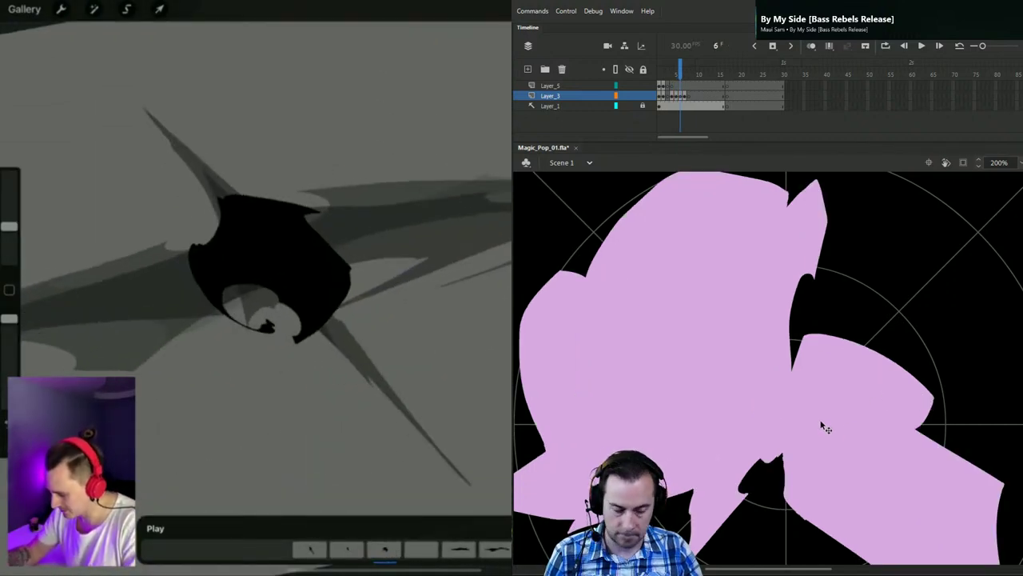
pyautogui.click(616, 96)
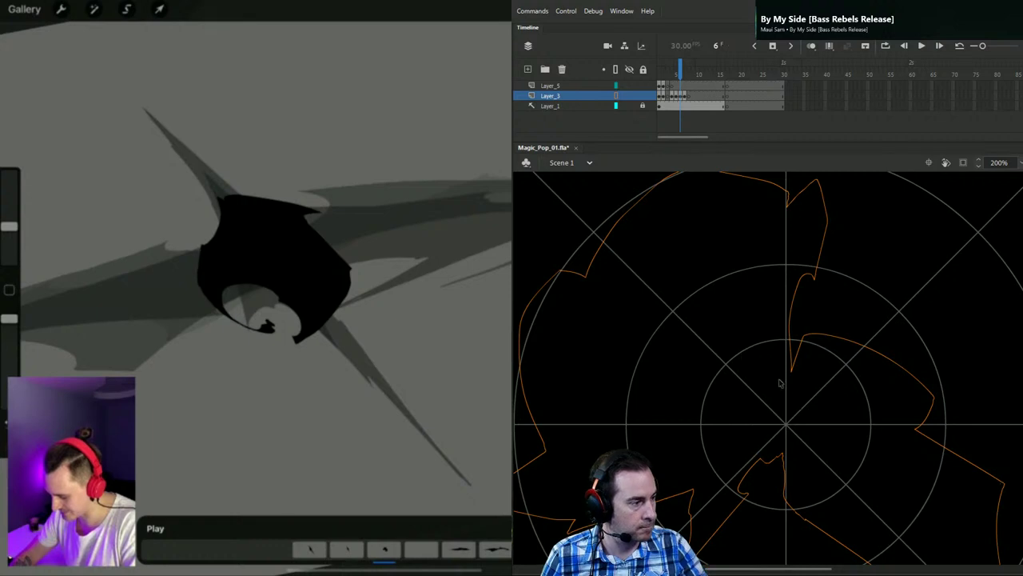
pyautogui.click(812, 47)
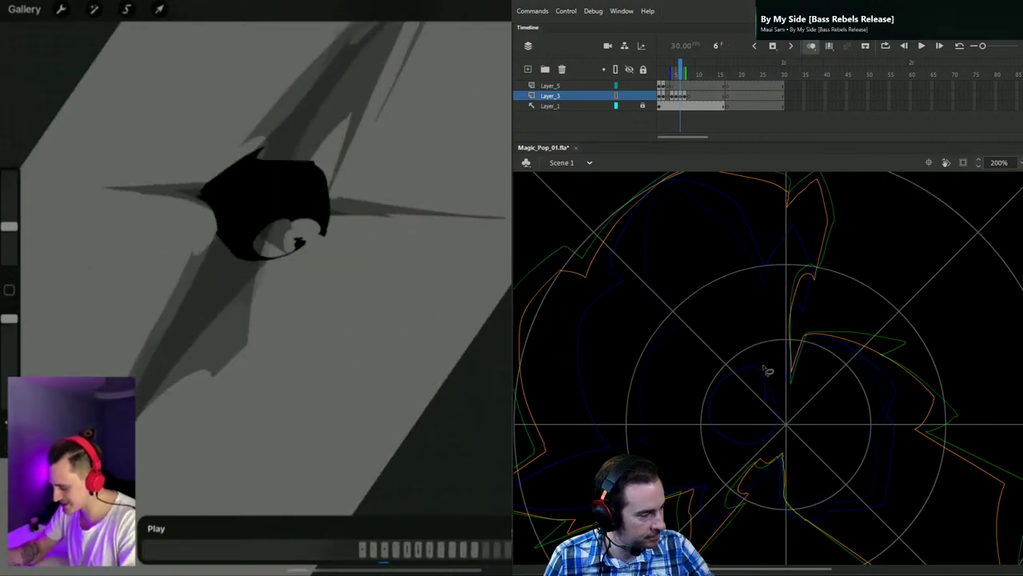
pyautogui.moveTo(734, 315); pyautogui.dragTo(768, 392)
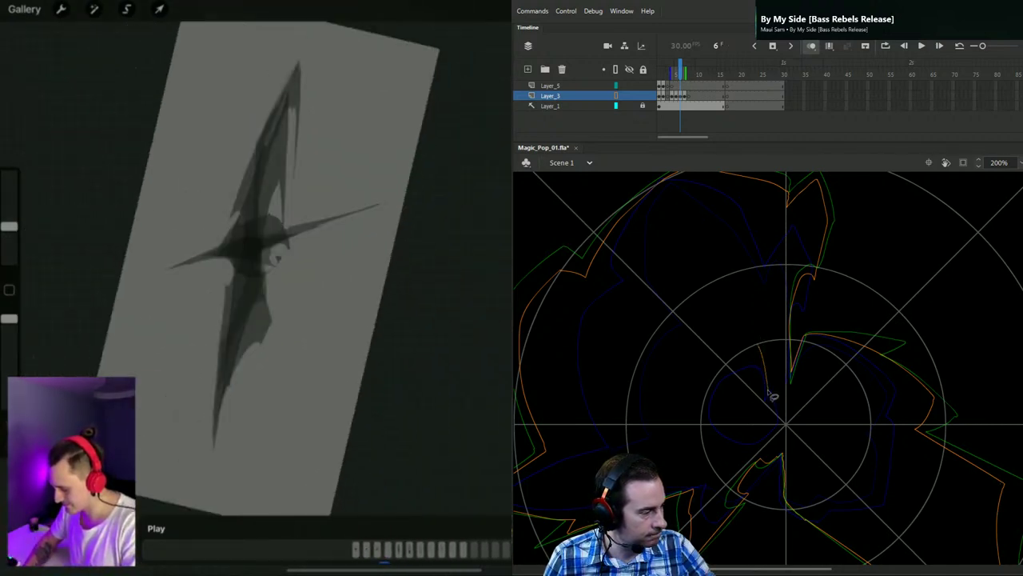
pyautogui.moveTo(735, 315)
pyautogui.mouseDown()
pyautogui.moveTo(671, 278)
pyautogui.moveTo(653, 297)
pyautogui.moveTo(660, 333)
pyautogui.mouseUp()
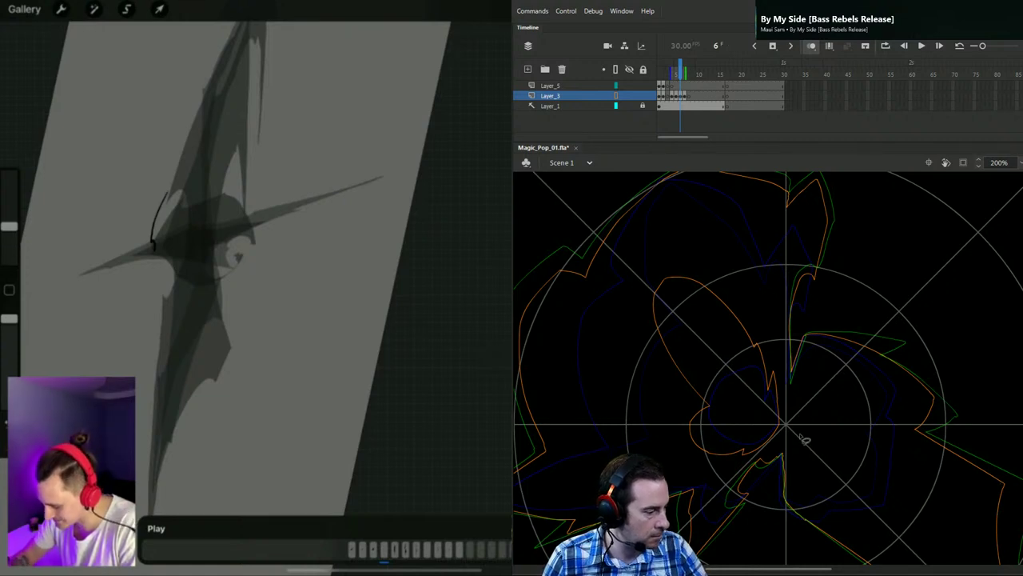
# Step: On frame 7, cut a small hole just lower right of the guide centre and an even bigger two-lobed opening to its left
pyautogui.moveTo(682, 68); pyautogui.dragTo(684, 67)
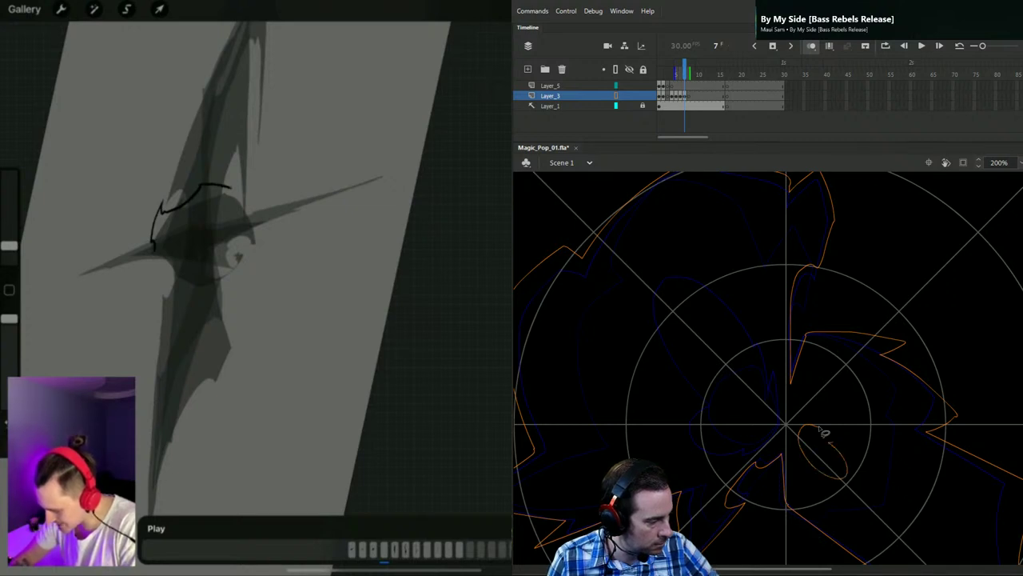
pyautogui.moveTo(819, 428); pyautogui.dragTo(832, 442)
pyautogui.hotkey('ctrl', 'z')
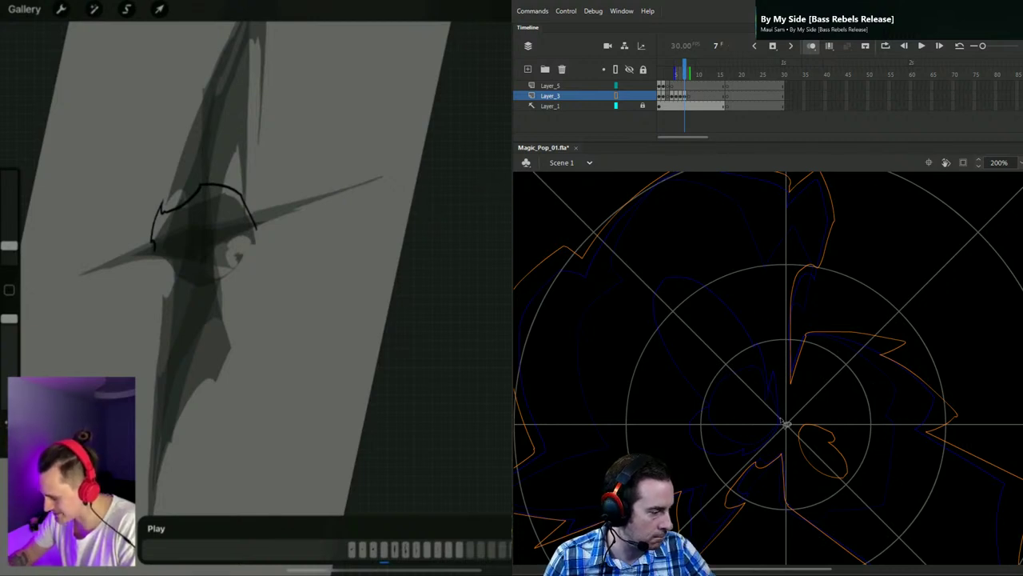
pyautogui.moveTo(777, 366); pyautogui.dragTo(773, 350)
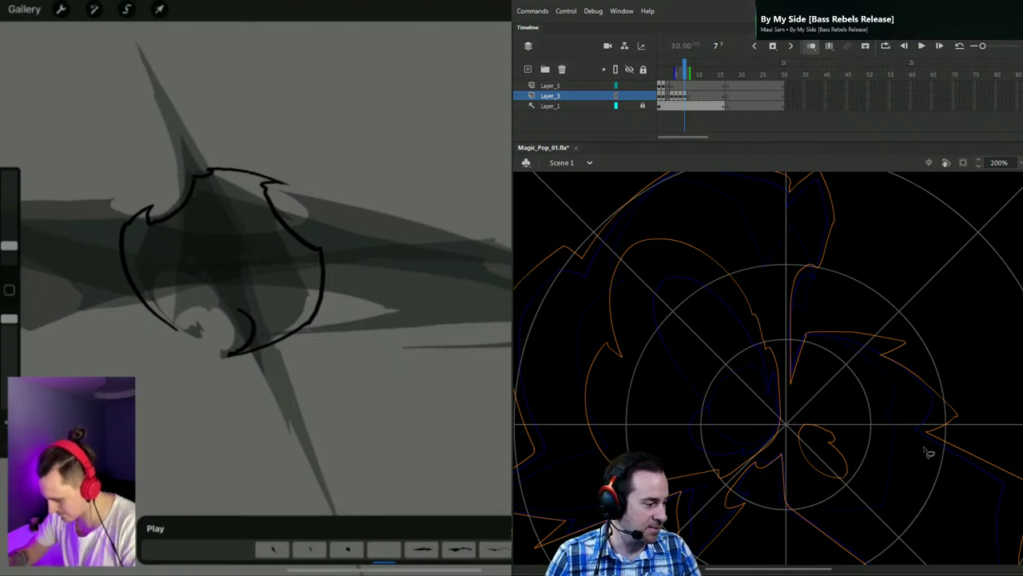
# Step: Save the file and play the animation in a test movie preview
pyautogui.hotkey('ctrl', '-')
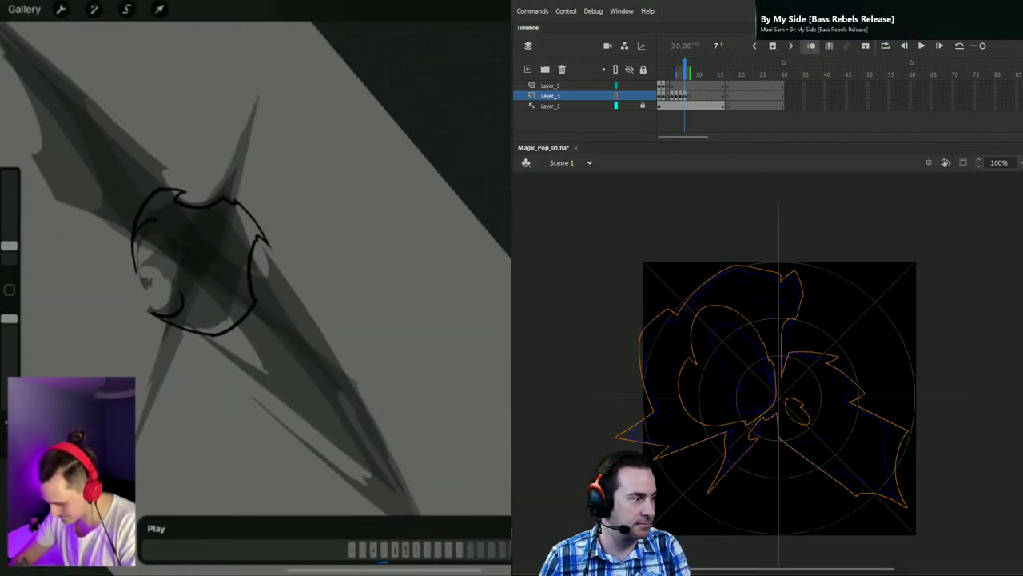
pyautogui.hotkey('ctrl', 's')
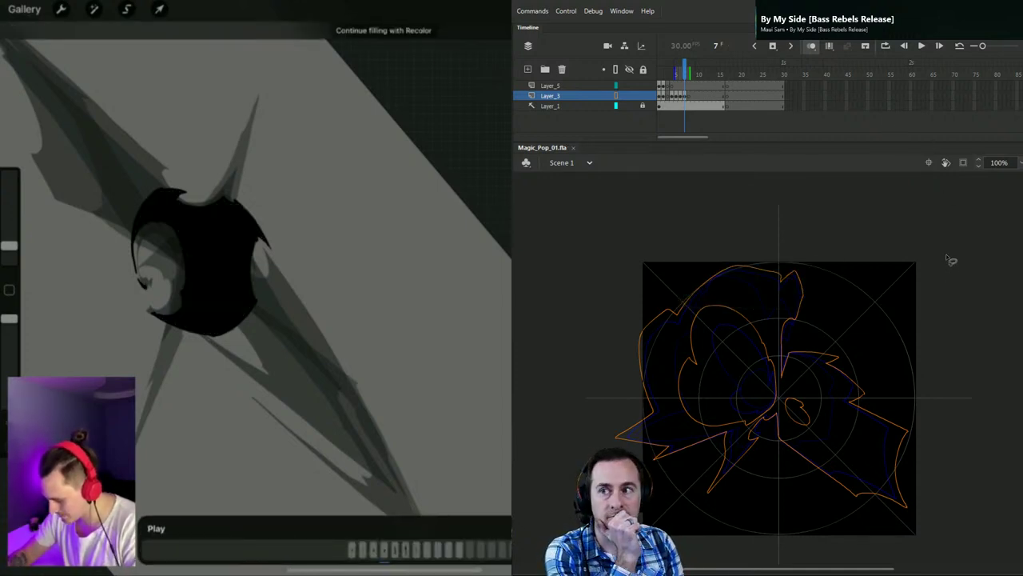
pyautogui.hotkey('ctrl', 'Return')
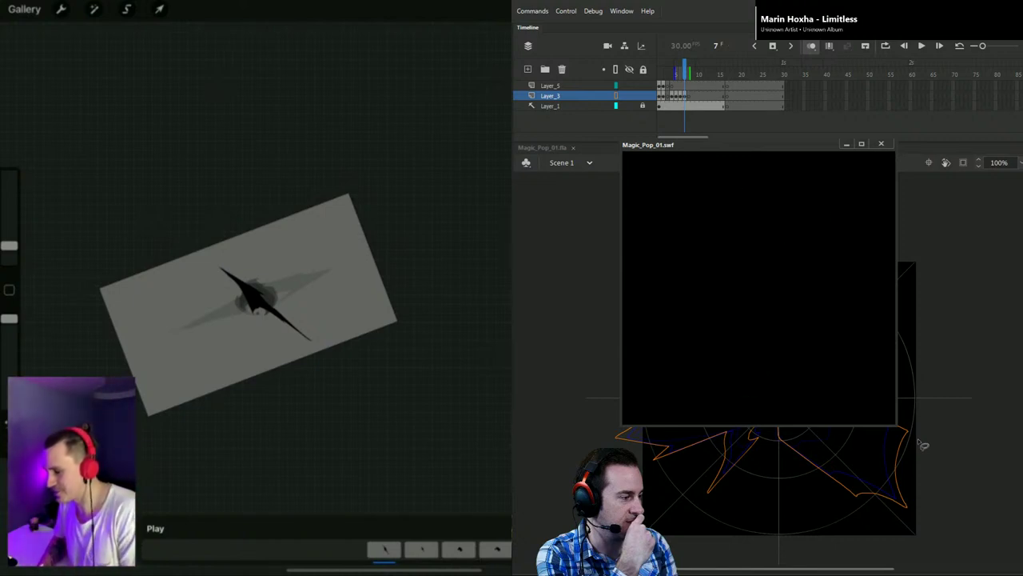
pyautogui.click(884, 144)
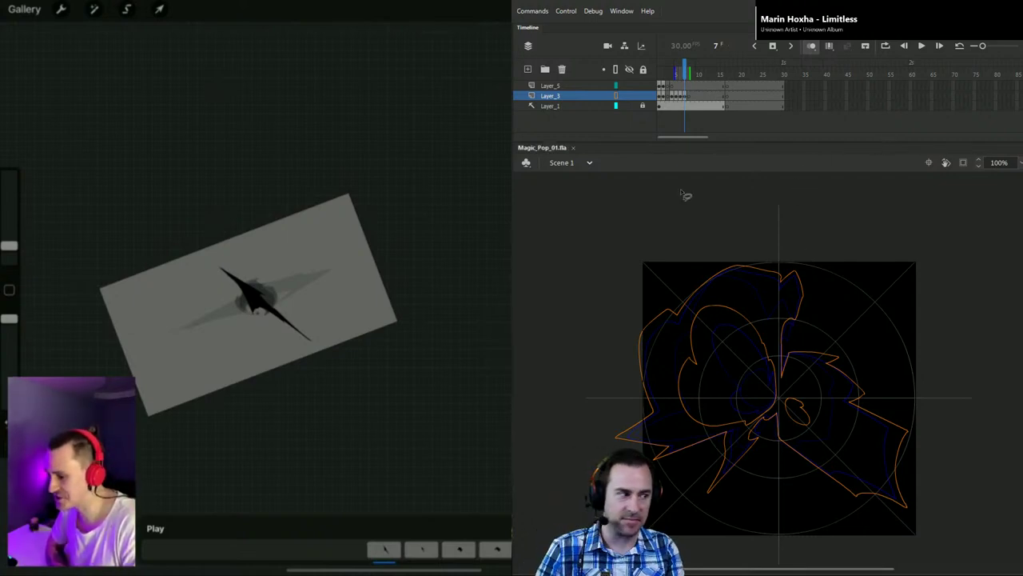
# Step: Return Layer_3 to its filled display and turn onion skinning off
pyautogui.click(615, 96)
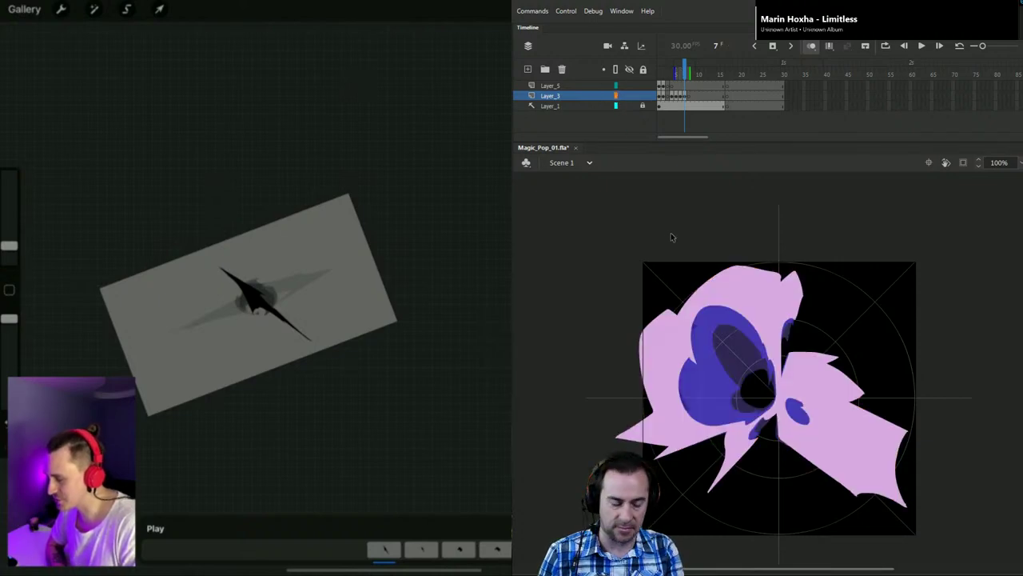
pyautogui.hotkey('ctrl', '-')
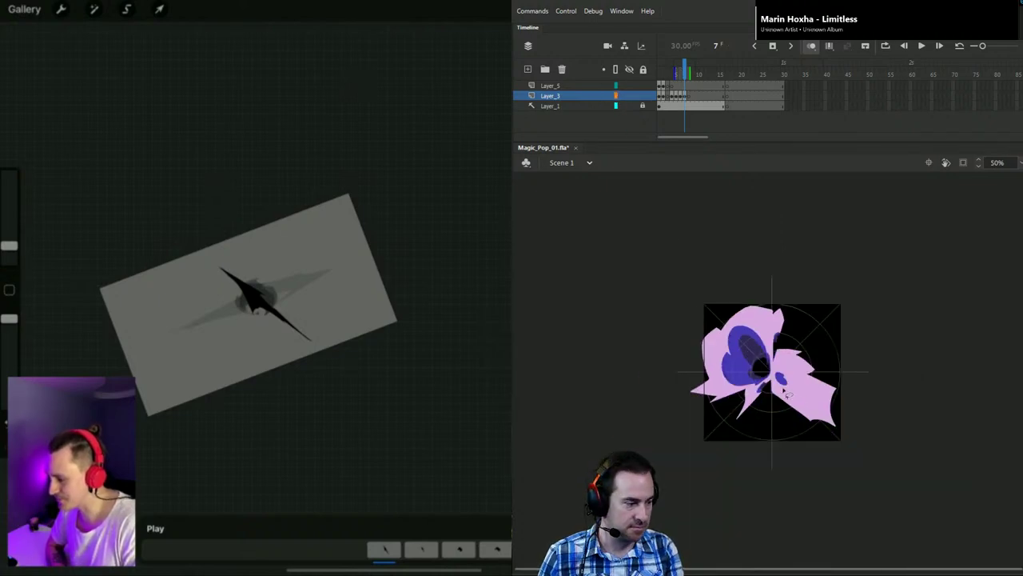
pyautogui.click(811, 354)
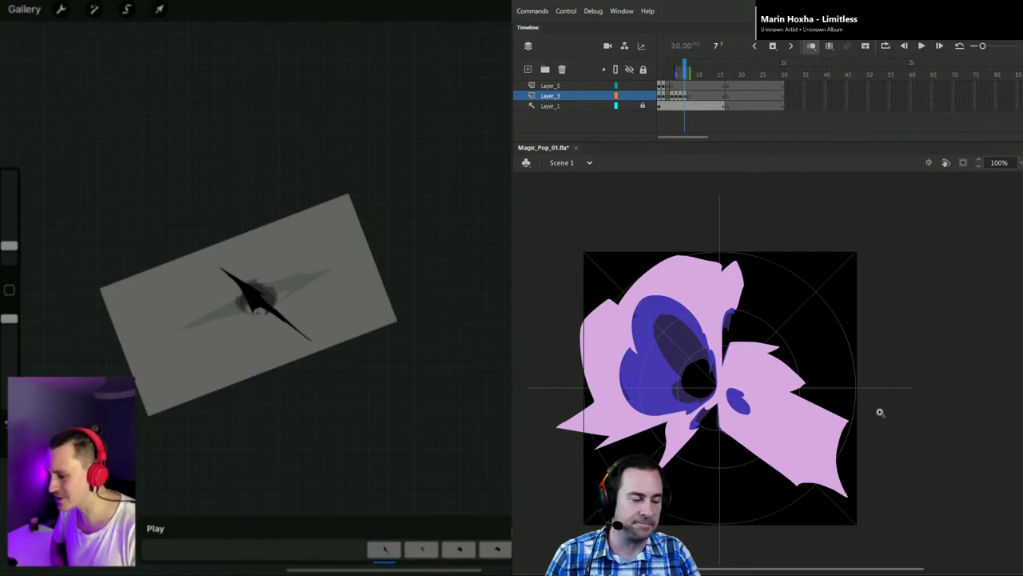
pyautogui.click(810, 45)
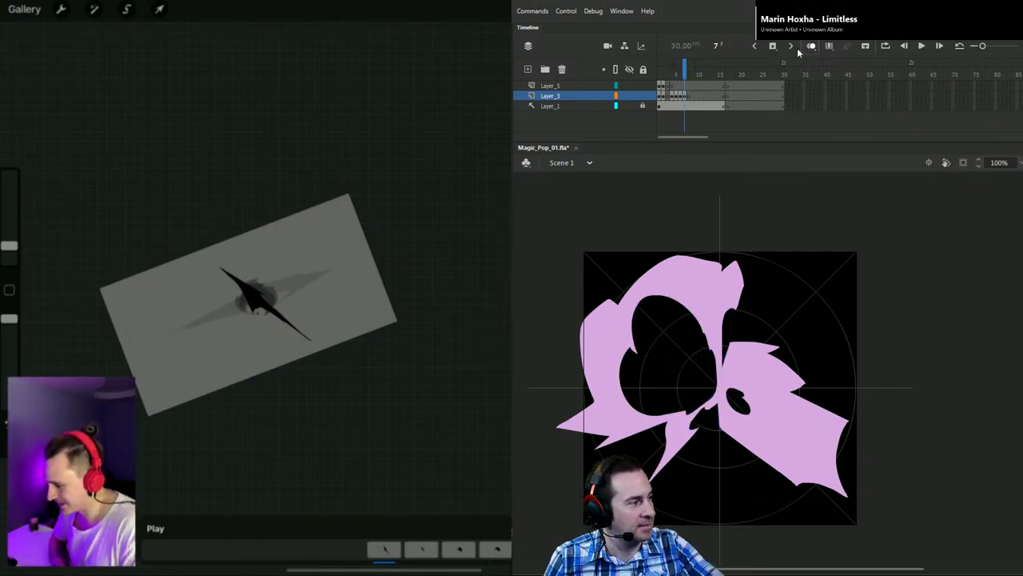
# Step: Step back and forth through the frames to examine how the pink shape and its holes open up around frames 5 to 8
pyautogui.moveTo(684, 71)
pyautogui.mouseDown()
pyautogui.moveTo(663, 70)
pyautogui.moveTo(685, 68)
pyautogui.mouseUp()
pyautogui.press('.')
pyautogui.press('.')
pyautogui.press('.')
pyautogui.press('.')
pyautogui.press(',')
pyautogui.press(',')
pyautogui.press(',')
pyautogui.press(',')
pyautogui.press(',')
pyautogui.press(',')
pyautogui.press(',')
pyautogui.press(',')
pyautogui.press(',')
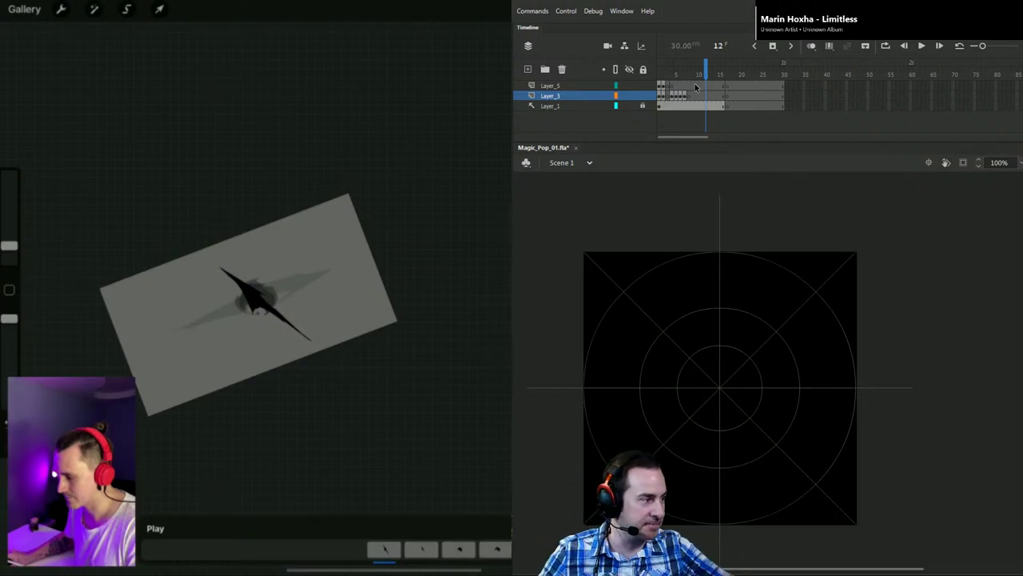
pyautogui.moveTo(703, 70)
pyautogui.mouseDown()
pyautogui.moveTo(687, 71)
pyautogui.moveTo(705, 69)
pyautogui.mouseUp()
pyautogui.press(',')
pyautogui.press(',')
pyautogui.press('.')
pyautogui.press('.')
pyautogui.press('.')
pyautogui.press('.')
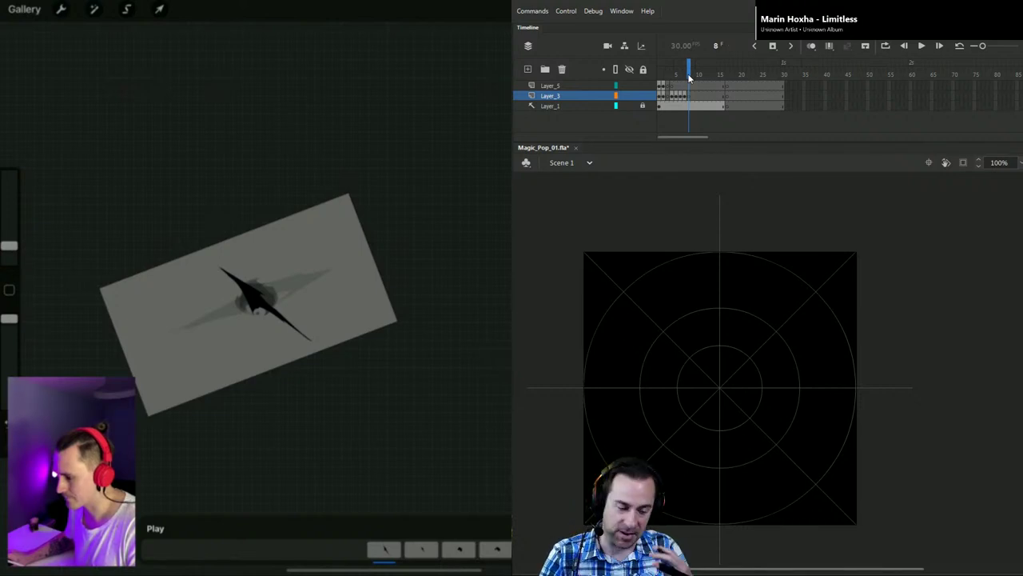
pyautogui.click(689, 70)
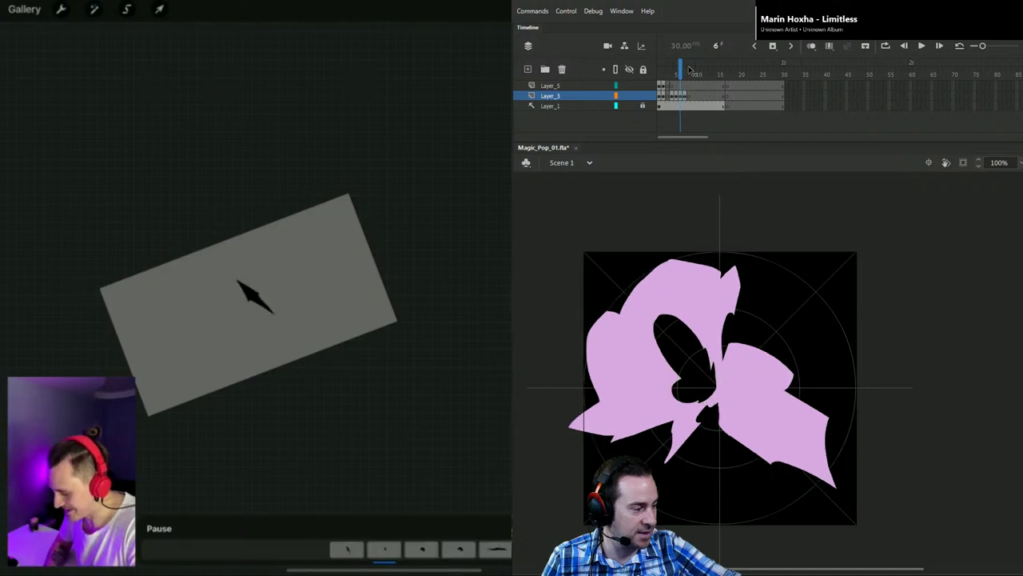
pyautogui.press('.')
pyautogui.press('.')
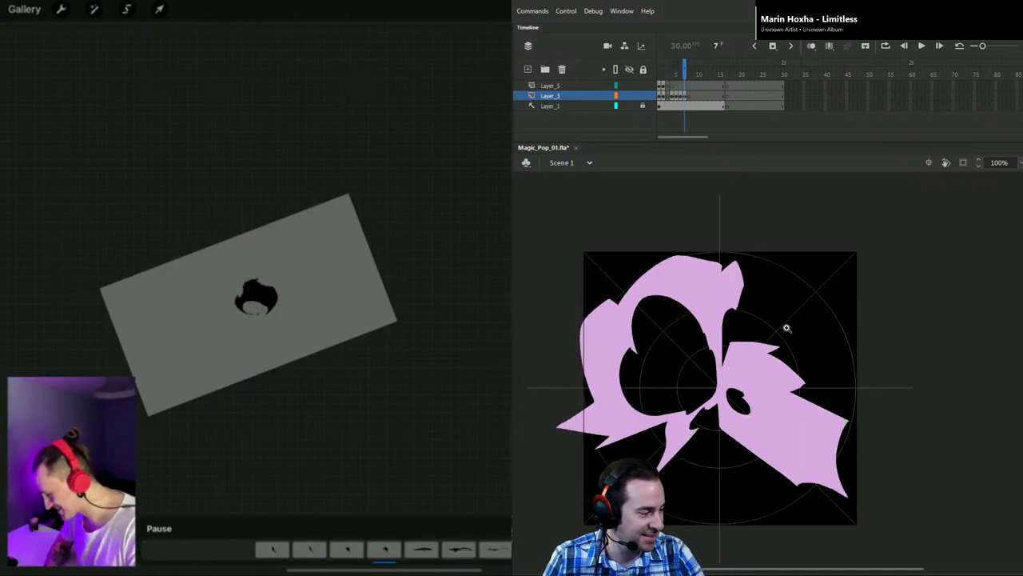
# Step: On frame 7, pull the upper tip of the right-hand pink lobe outward into a long spike pointing up and right
pyautogui.moveTo(686, 68); pyautogui.dragTo(685, 68)
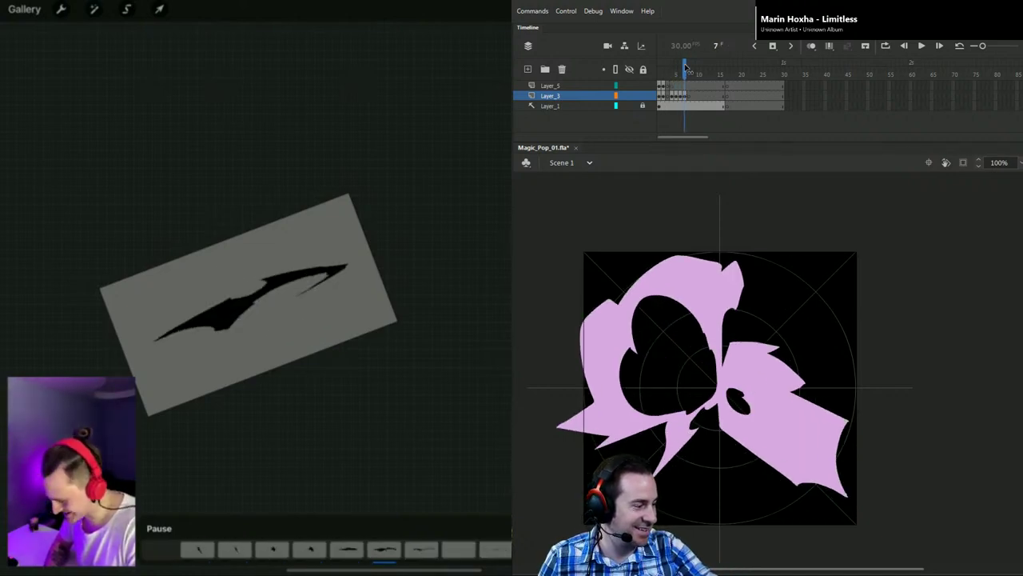
pyautogui.moveTo(776, 349); pyautogui.dragTo(783, 328)
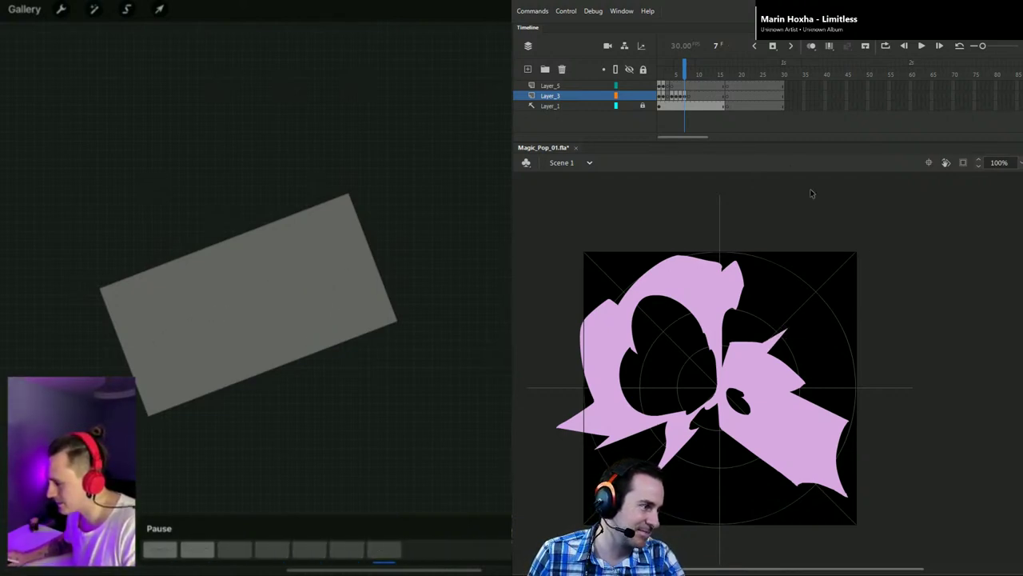
pyautogui.moveTo(685, 70); pyautogui.dragTo(684, 68)
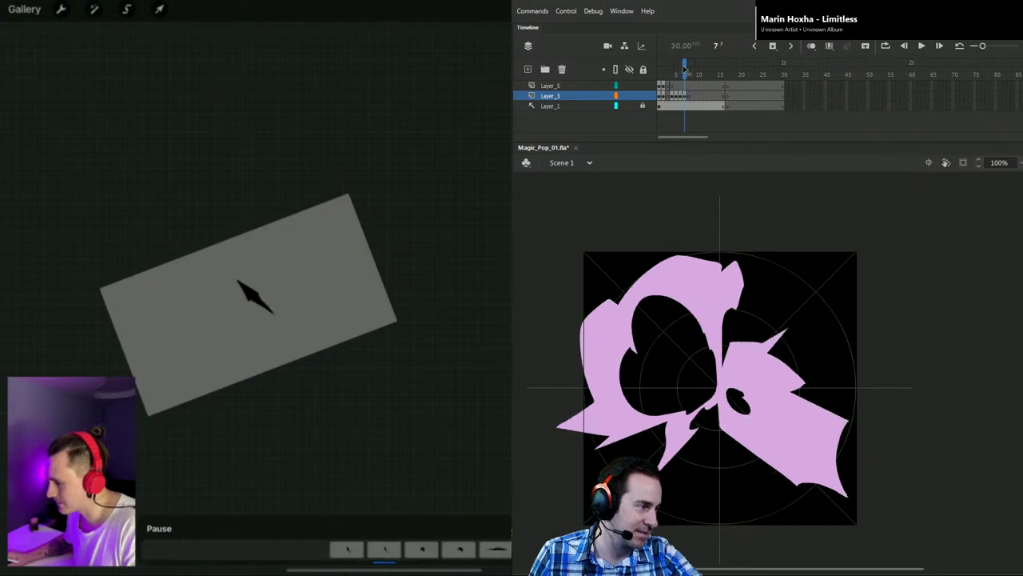
# Step: Turn on onion skinning at frame 8 and outline the right-hand lobe's outer edge with a longer upper spike
pyautogui.press('.')
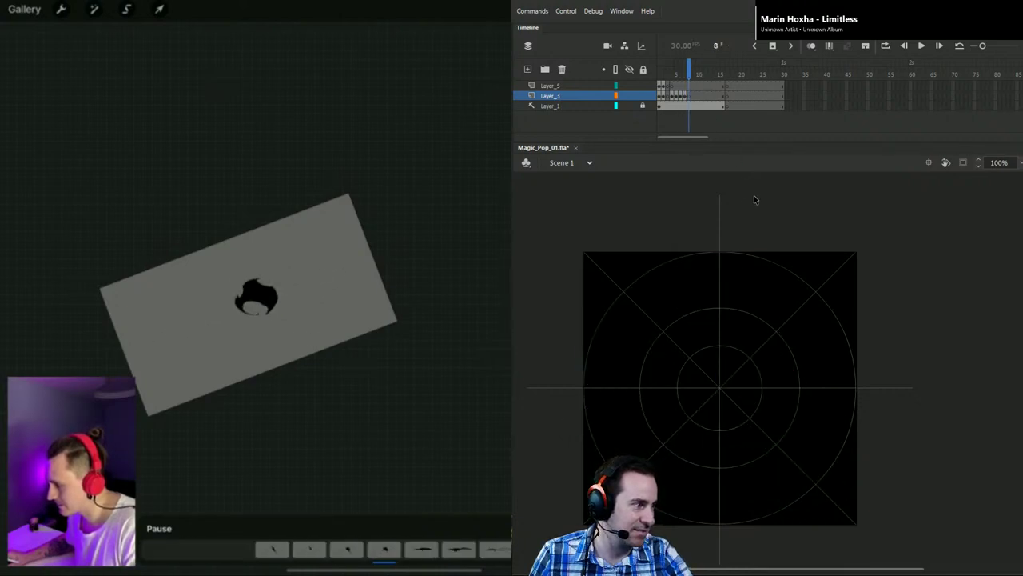
pyautogui.click(811, 46)
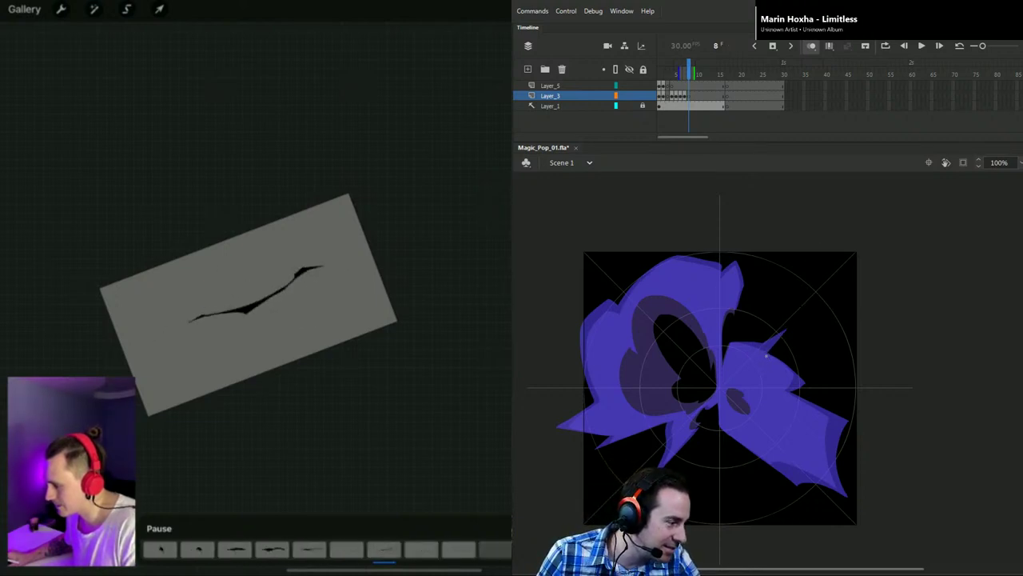
pyautogui.moveTo(766, 355); pyautogui.dragTo(804, 310)
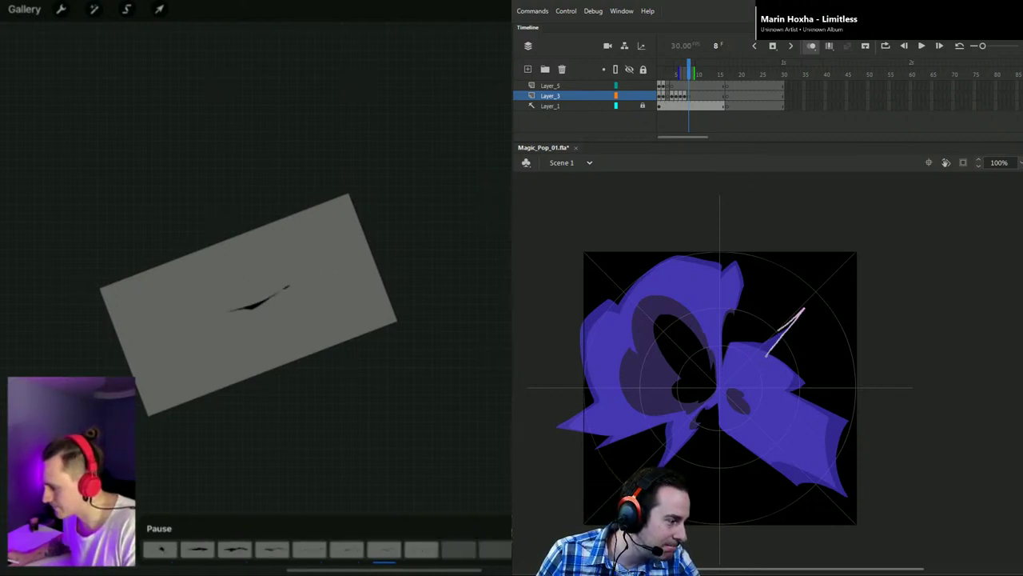
pyautogui.moveTo(755, 349)
pyautogui.mouseDown()
pyautogui.moveTo(764, 332)
pyautogui.moveTo(745, 330)
pyautogui.mouseUp()
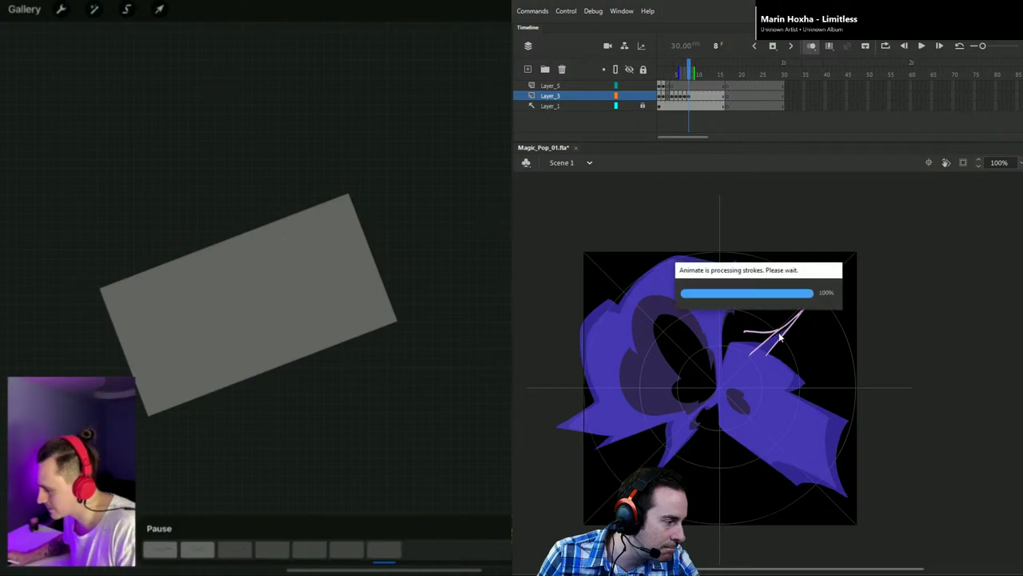
pyautogui.hotkey('ctrl', 'z')
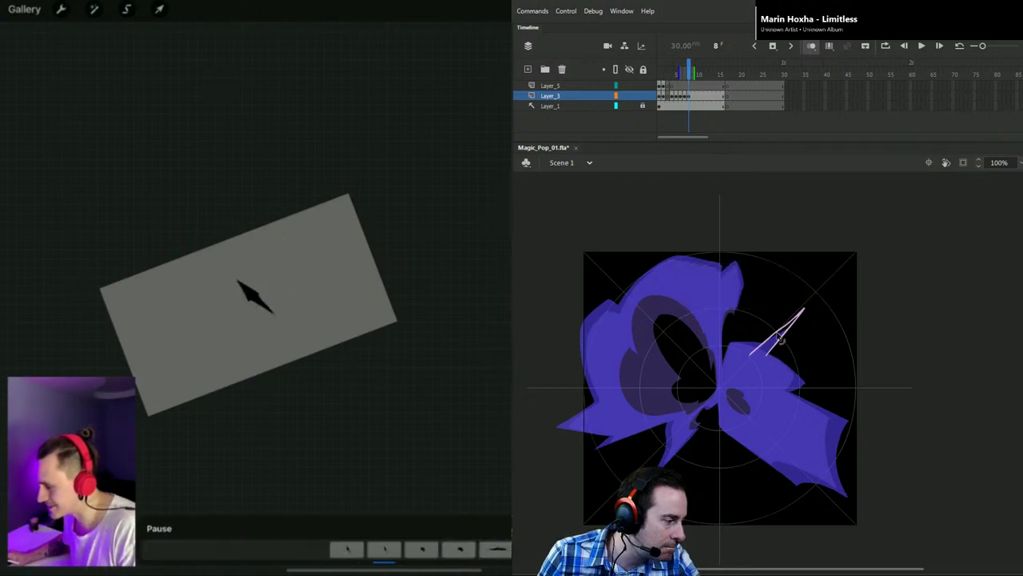
pyautogui.moveTo(764, 338)
pyautogui.mouseDown()
pyautogui.moveTo(749, 338)
pyautogui.moveTo(719, 373)
pyautogui.mouseUp()
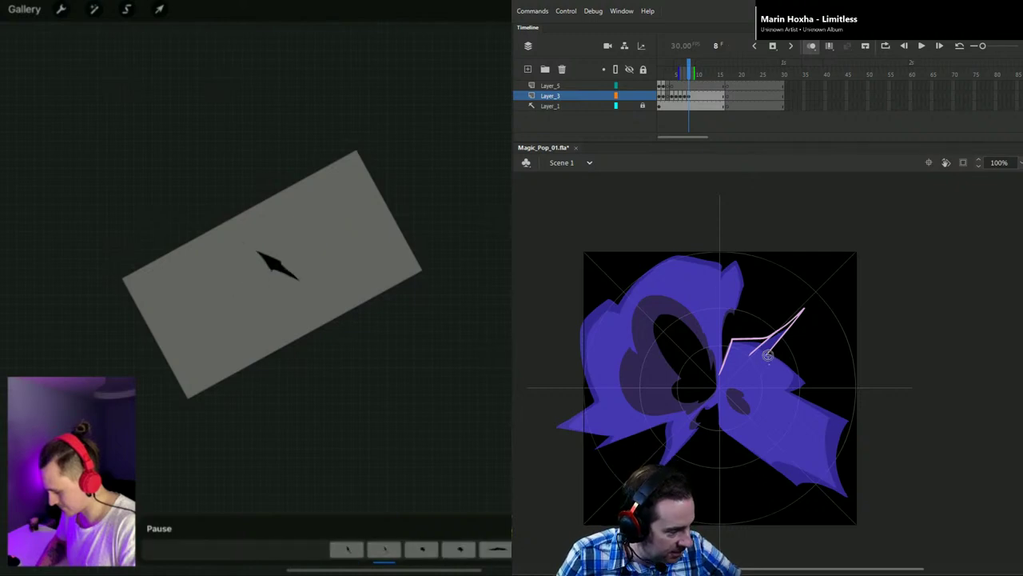
pyautogui.moveTo(766, 353)
pyautogui.mouseDown()
pyautogui.moveTo(813, 387)
pyautogui.moveTo(790, 393)
pyautogui.moveTo(852, 419)
pyautogui.mouseUp()
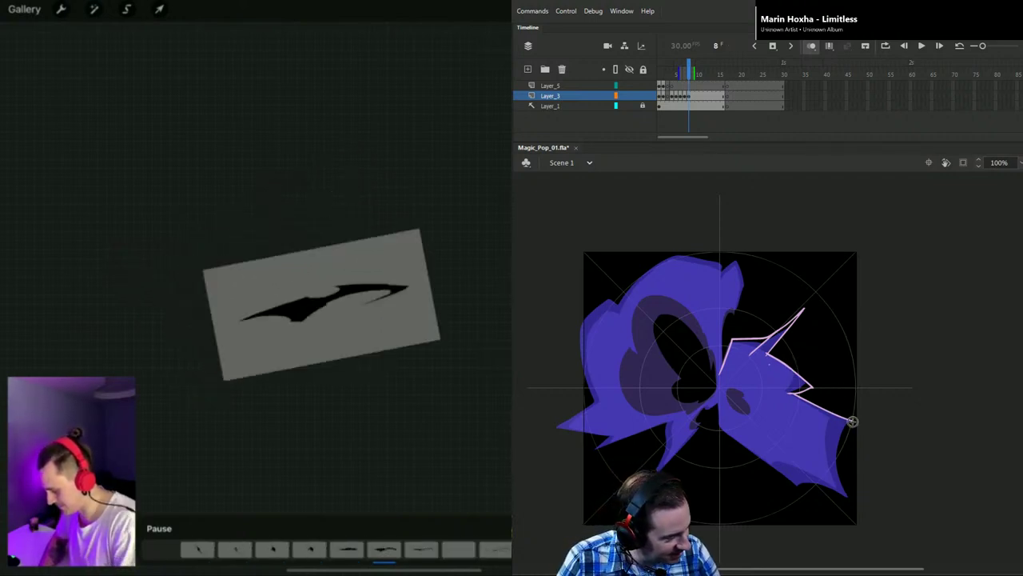
pyautogui.moveTo(852, 419)
pyautogui.mouseDown()
pyautogui.moveTo(843, 448)
pyautogui.moveTo(852, 500)
pyautogui.moveTo(805, 491)
pyautogui.mouseUp()
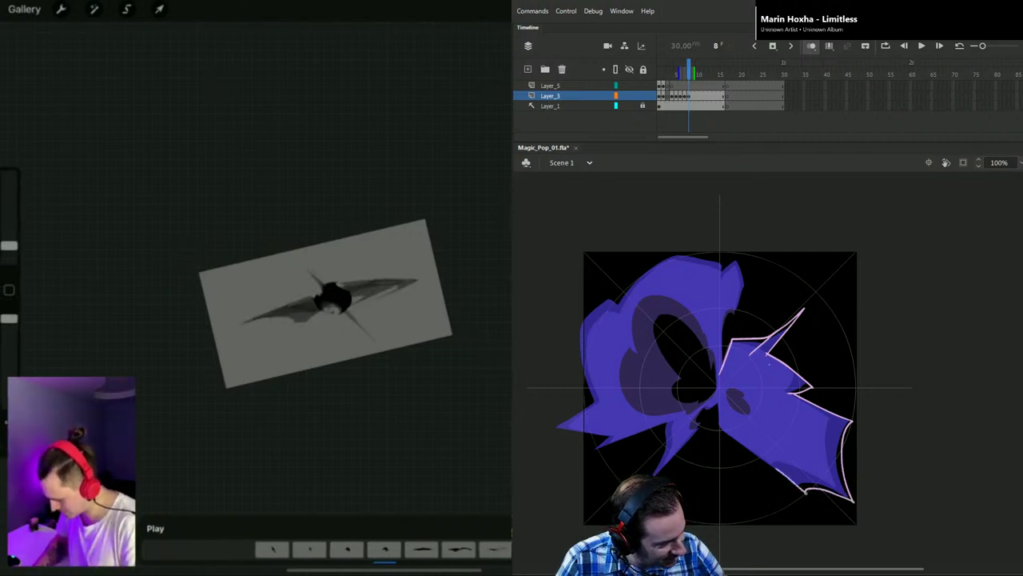
# Step: On frame 8, draw the outline of a larger, scalloped hole inside the right-hand lobe
pyautogui.hscroll(1, 359, 549)
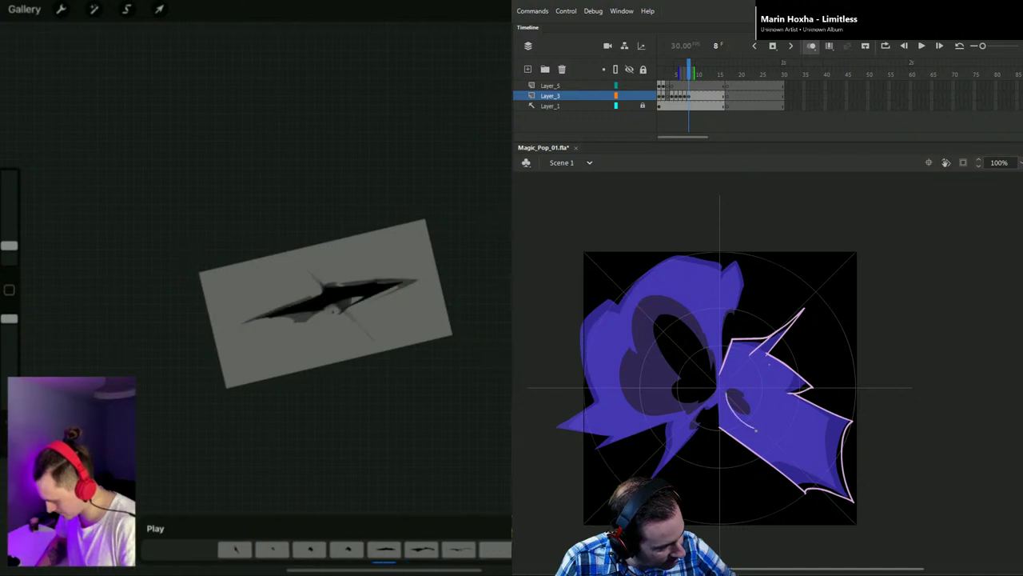
pyautogui.moveTo(754, 429)
pyautogui.mouseDown()
pyautogui.moveTo(767, 460)
pyautogui.moveTo(806, 475)
pyautogui.moveTo(808, 448)
pyautogui.moveTo(809, 472)
pyautogui.mouseUp()
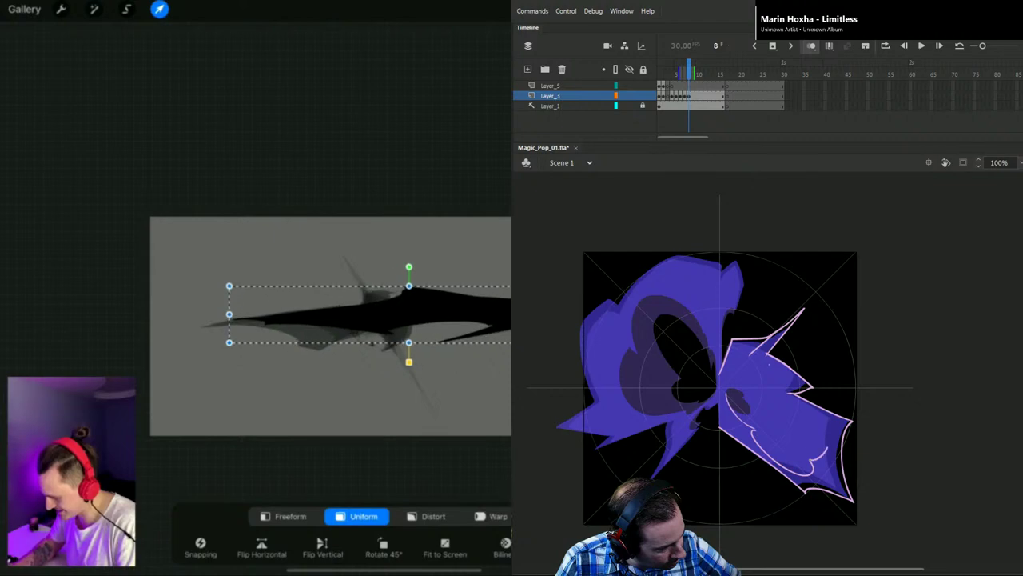
pyautogui.moveTo(775, 399)
pyautogui.mouseDown()
pyautogui.moveTo(811, 419)
pyautogui.moveTo(816, 459)
pyautogui.mouseUp()
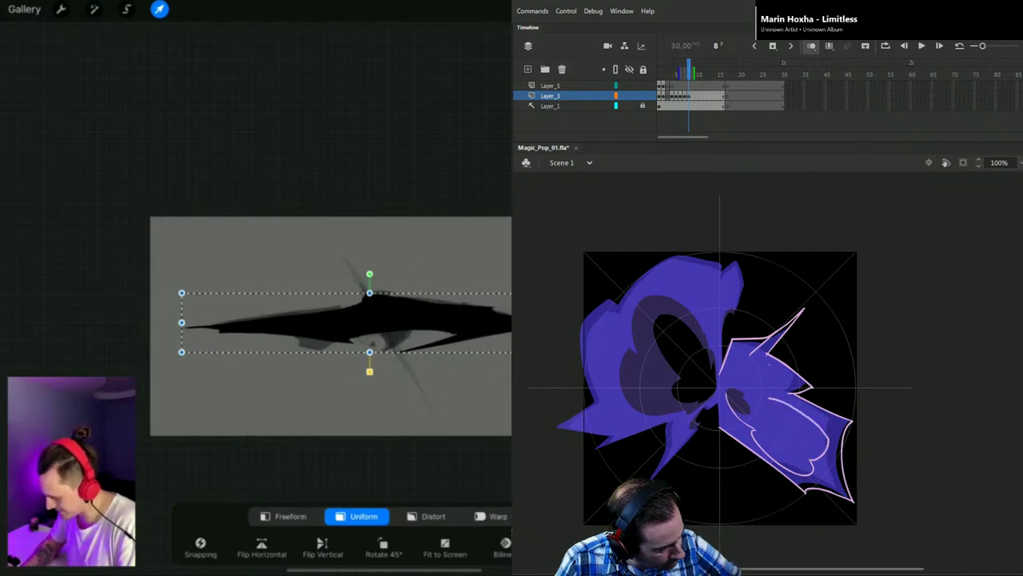
pyautogui.moveTo(767, 398); pyautogui.dragTo(749, 380)
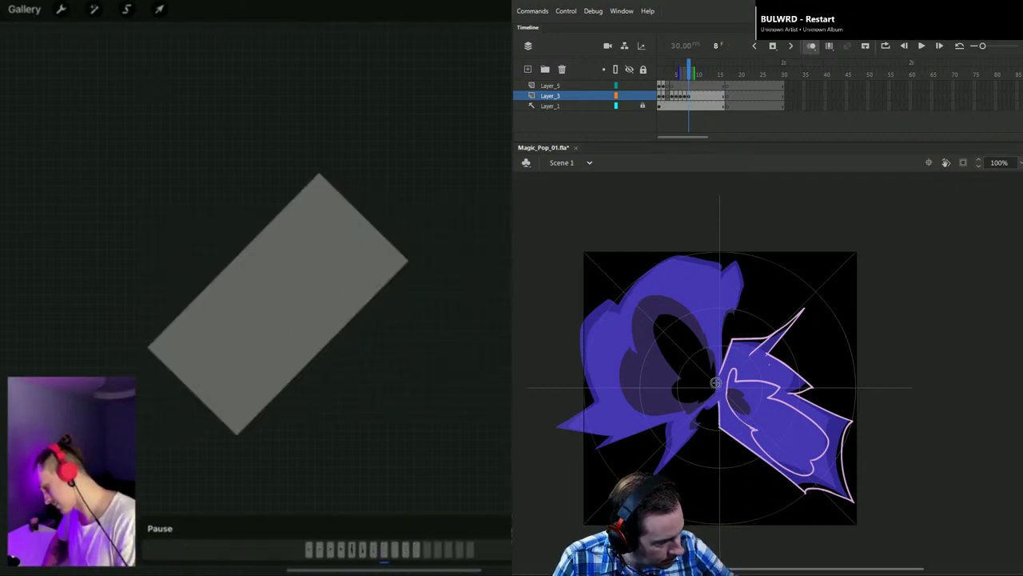
# Step: Outline the left-hand lobe with its spikes and wider hole on frame 8, and fill the burst shape with pink
pyautogui.moveTo(719, 399); pyautogui.dragTo(713, 406)
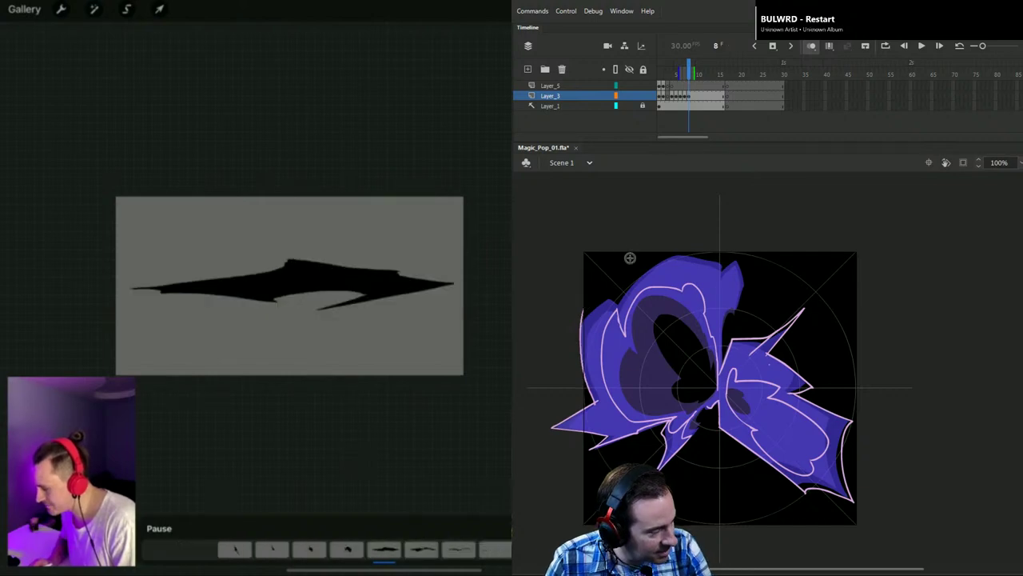
pyautogui.moveTo(583, 309); pyautogui.dragTo(614, 289)
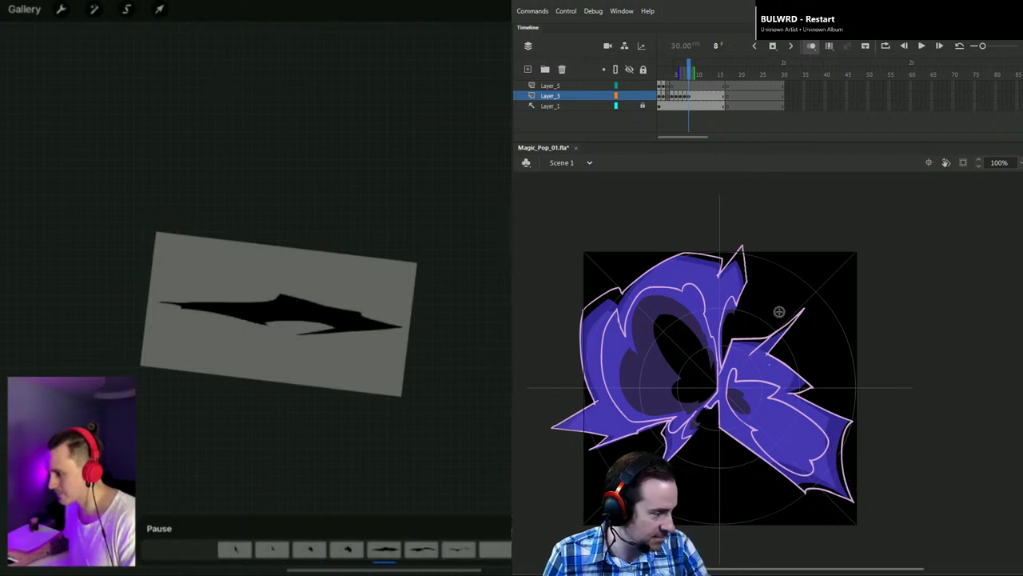
pyautogui.click(771, 388)
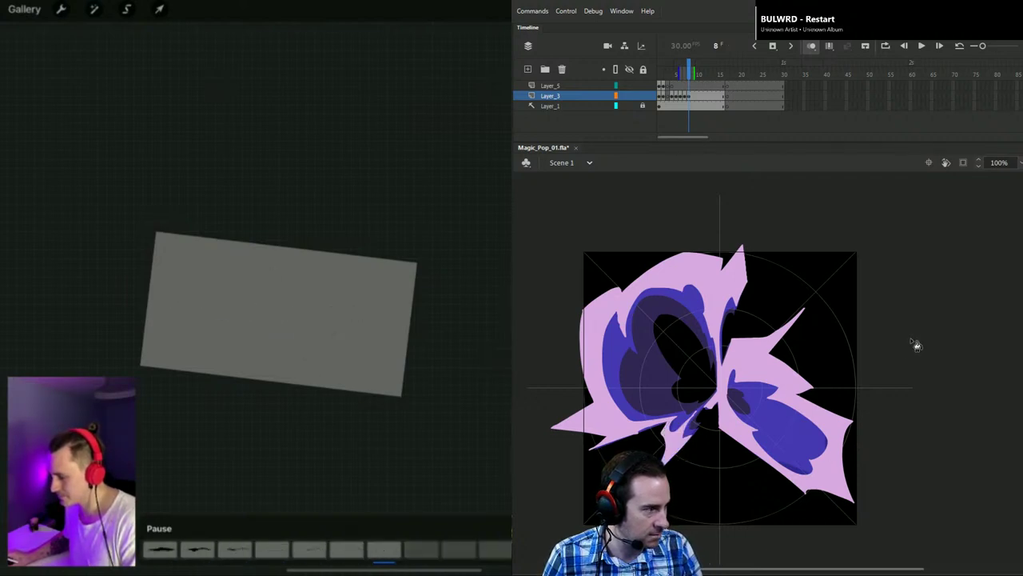
# Step: Insert a blank keyframe at frame 9 of Layer_3 and outline the burst over the onion skin with thinner walls and wider holes
pyautogui.click(694, 98)
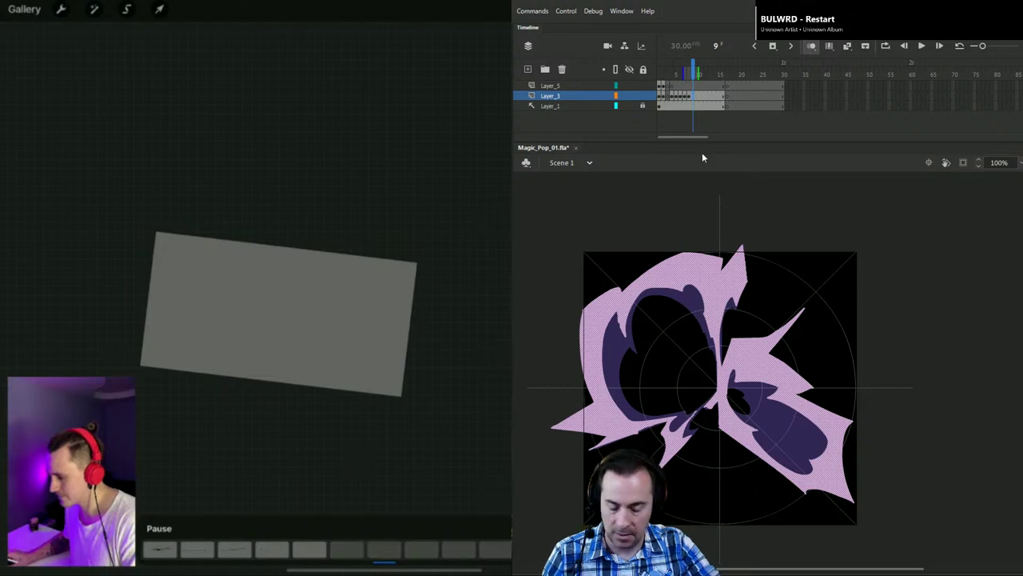
pyautogui.press('F7')
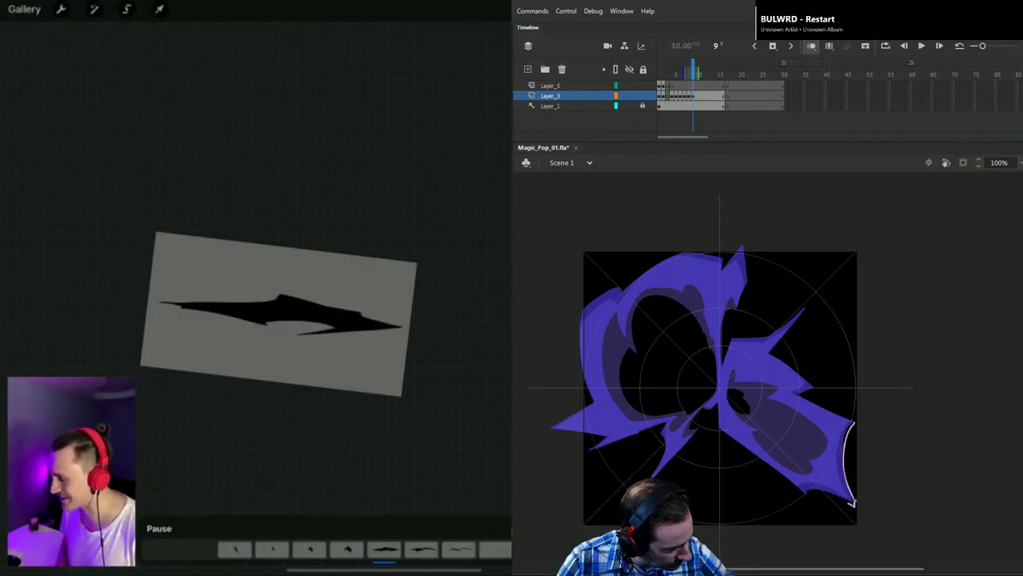
pyautogui.moveTo(855, 505); pyautogui.dragTo(811, 495)
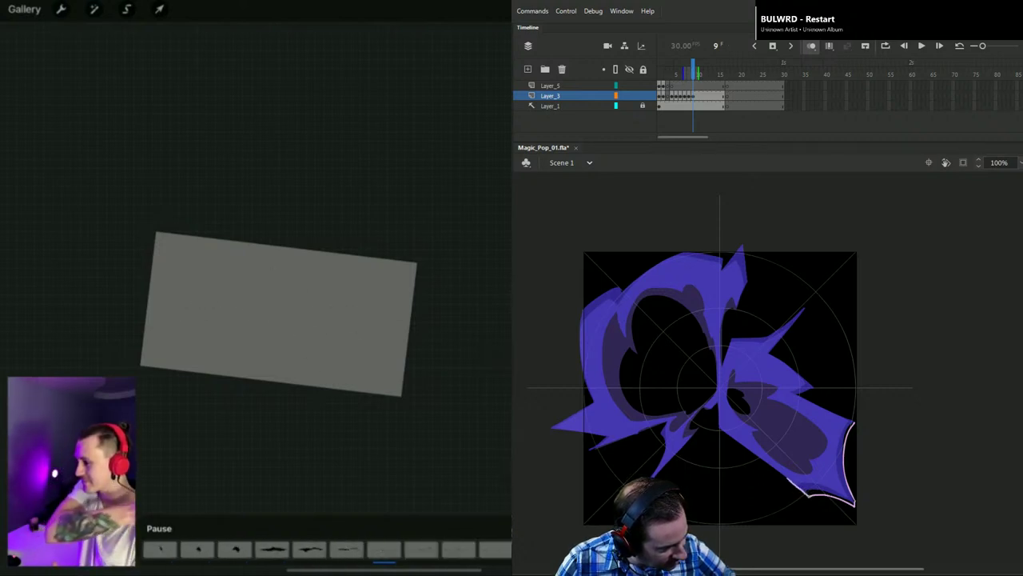
pyautogui.moveTo(733, 437); pyautogui.dragTo(721, 414)
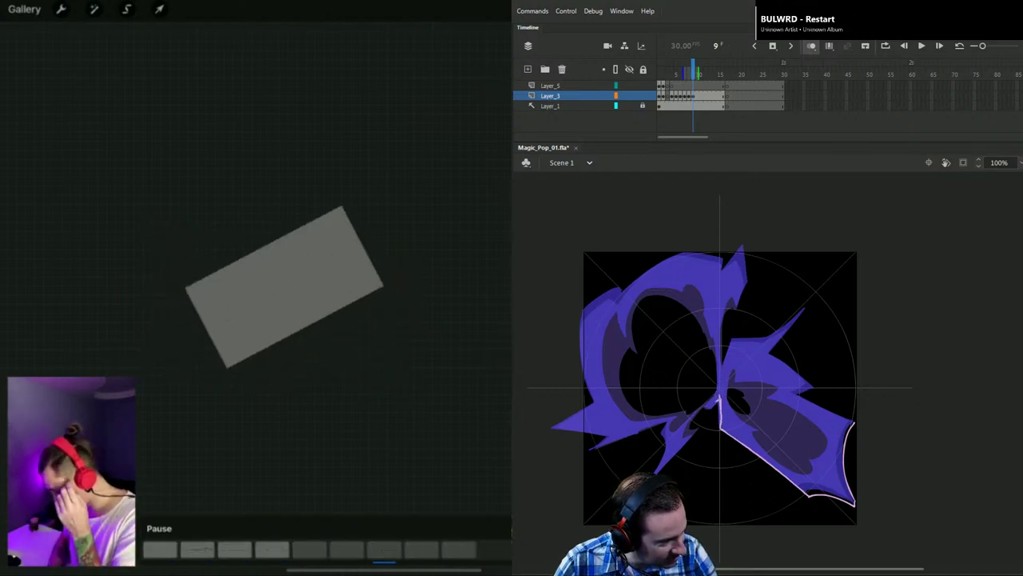
pyautogui.moveTo(719, 399)
pyautogui.mouseDown()
pyautogui.moveTo(731, 373)
pyautogui.moveTo(723, 391)
pyautogui.moveTo(745, 430)
pyautogui.mouseUp()
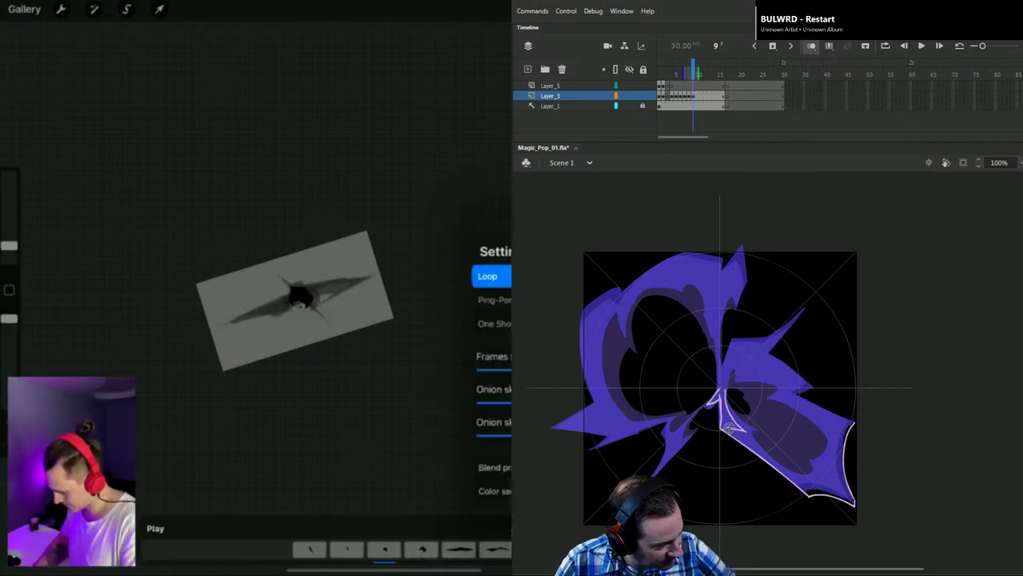
pyautogui.moveTo(757, 450)
pyautogui.mouseDown()
pyautogui.moveTo(806, 485)
pyautogui.moveTo(830, 487)
pyautogui.mouseUp()
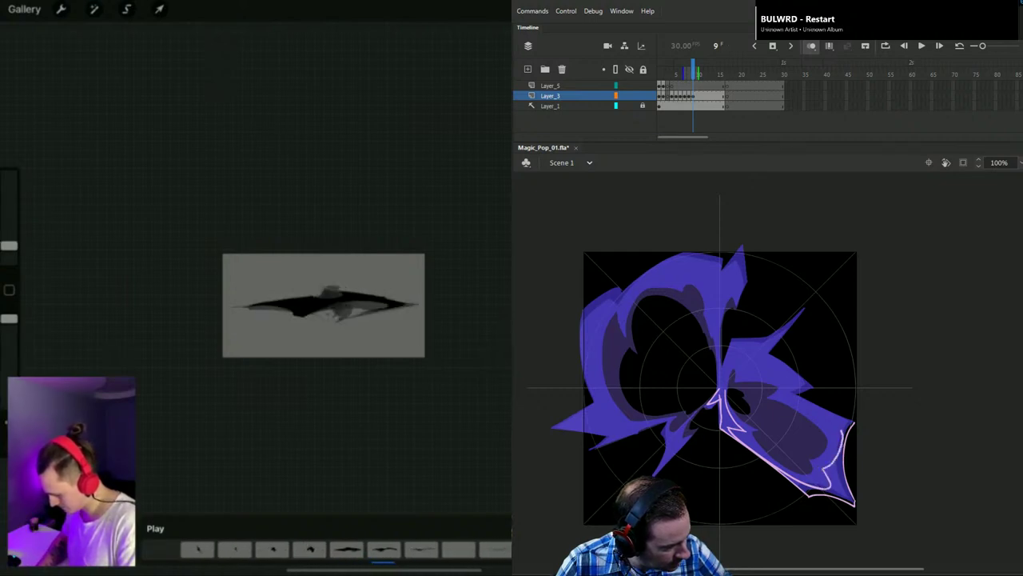
pyautogui.moveTo(852, 423); pyautogui.dragTo(817, 407)
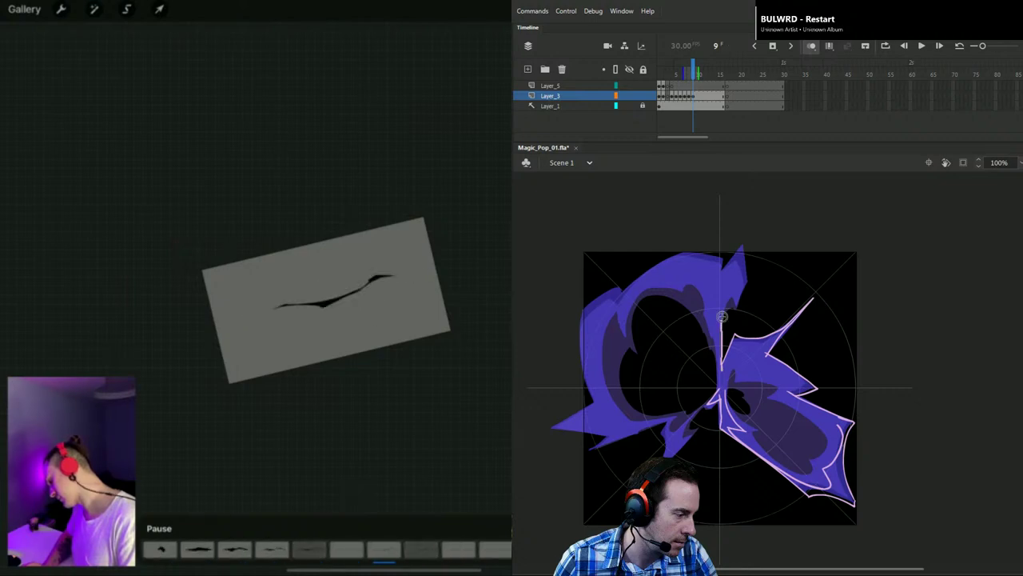
pyautogui.moveTo(723, 308); pyautogui.dragTo(722, 366)
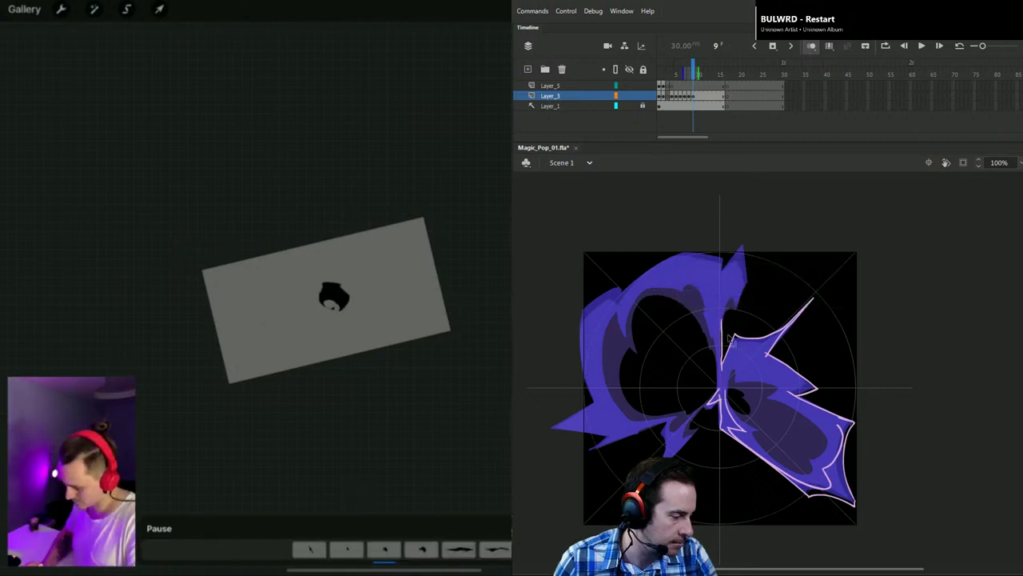
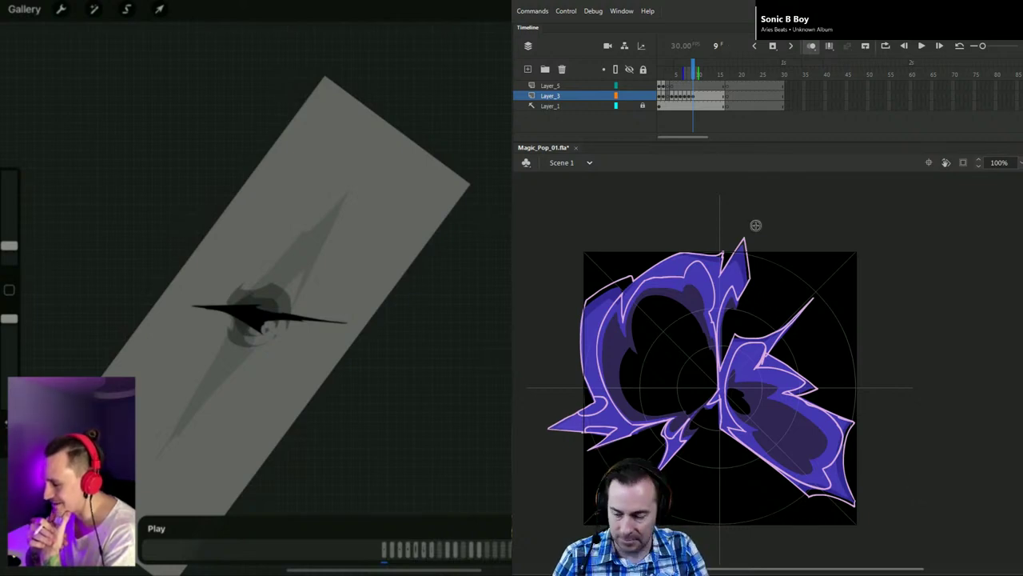
# Step: Fill the outlined burst on frame 9 with pink and stretch the right-hand lobe's upper spike further outward
pyautogui.click(746, 290)
pyautogui.click(773, 349)
pyautogui.click(778, 369)
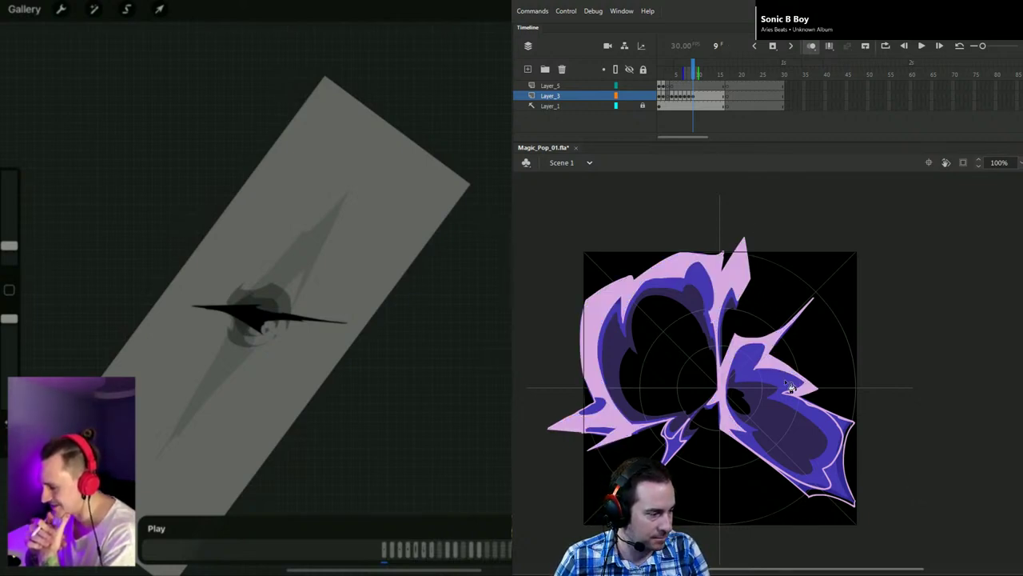
pyautogui.click(846, 496)
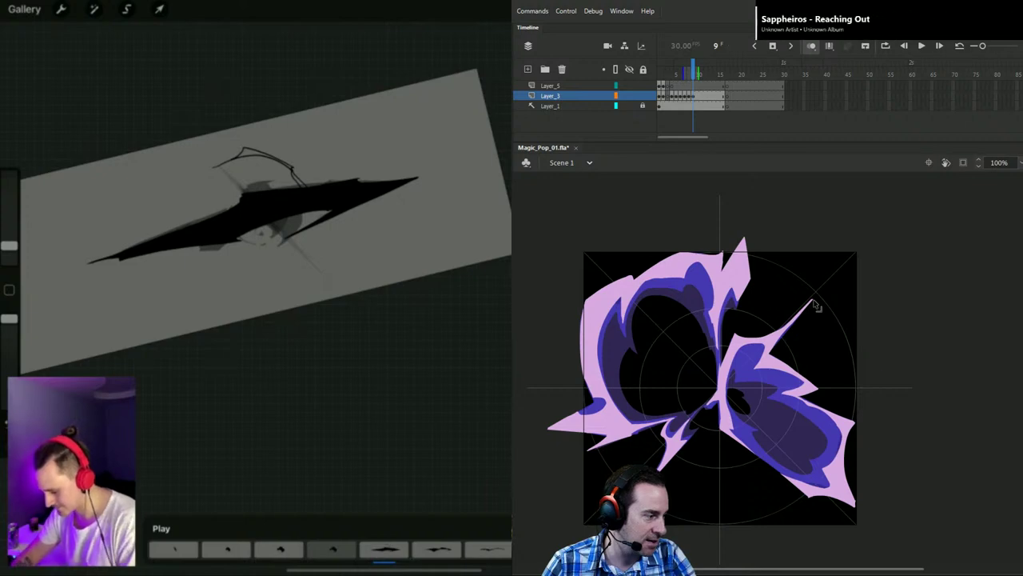
pyautogui.moveTo(813, 300); pyautogui.dragTo(827, 274)
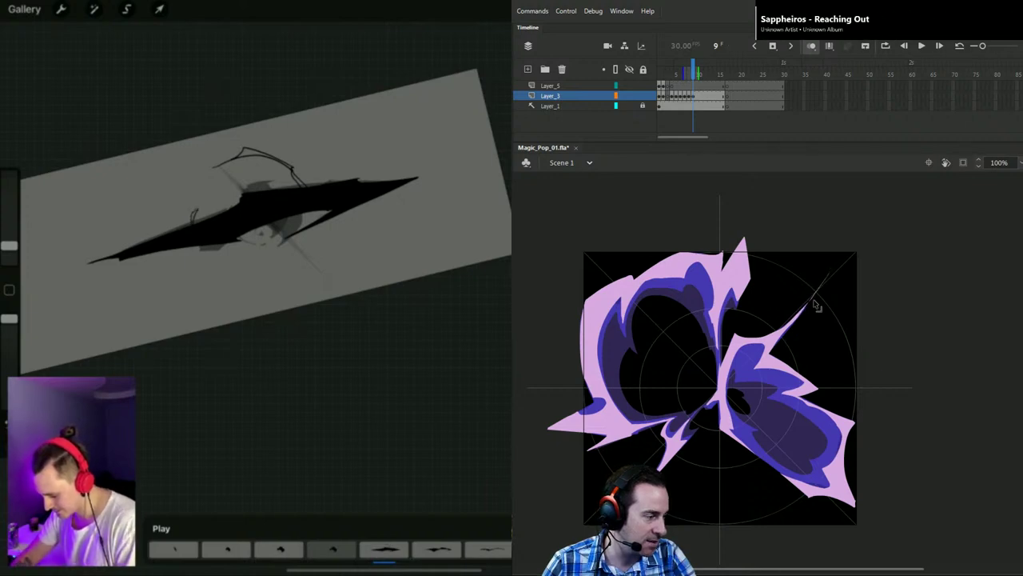
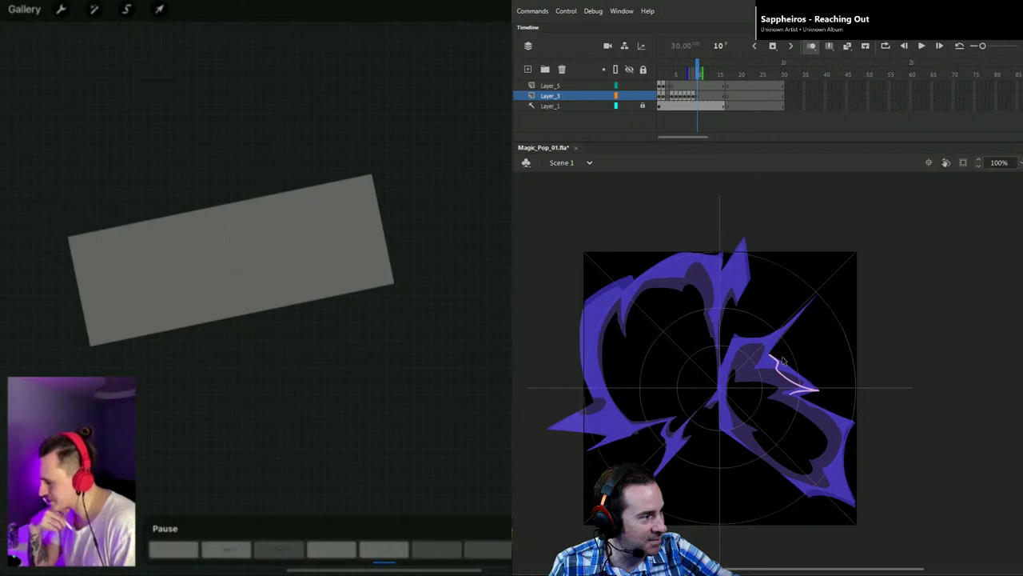
# Step: Clear the trial stroke on frame 10 and outline the right-hand lobe as a thin, jagged ring over the onion skin
pyautogui.hotkey('ctrl', 'a')
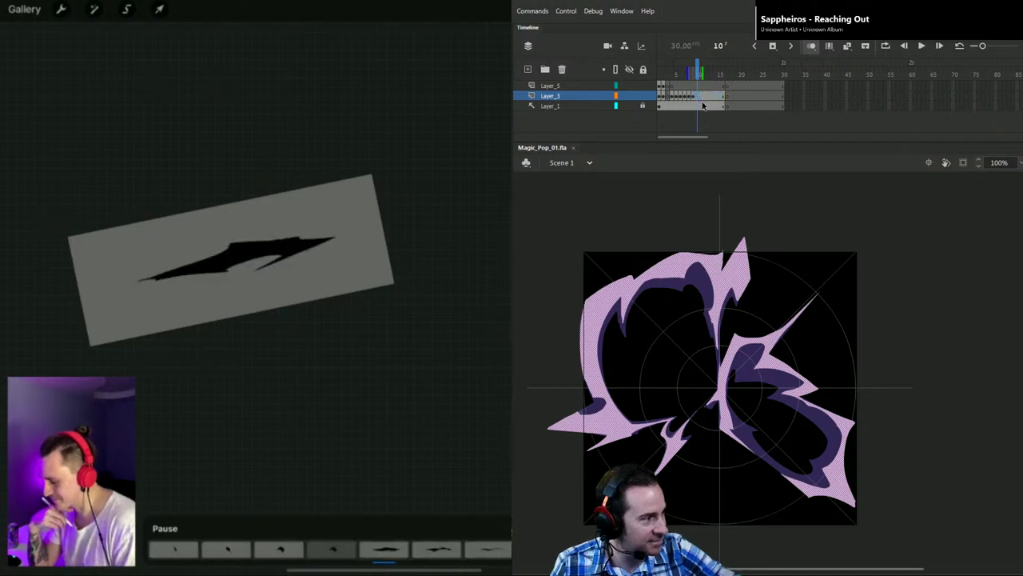
pyautogui.click(748, 276)
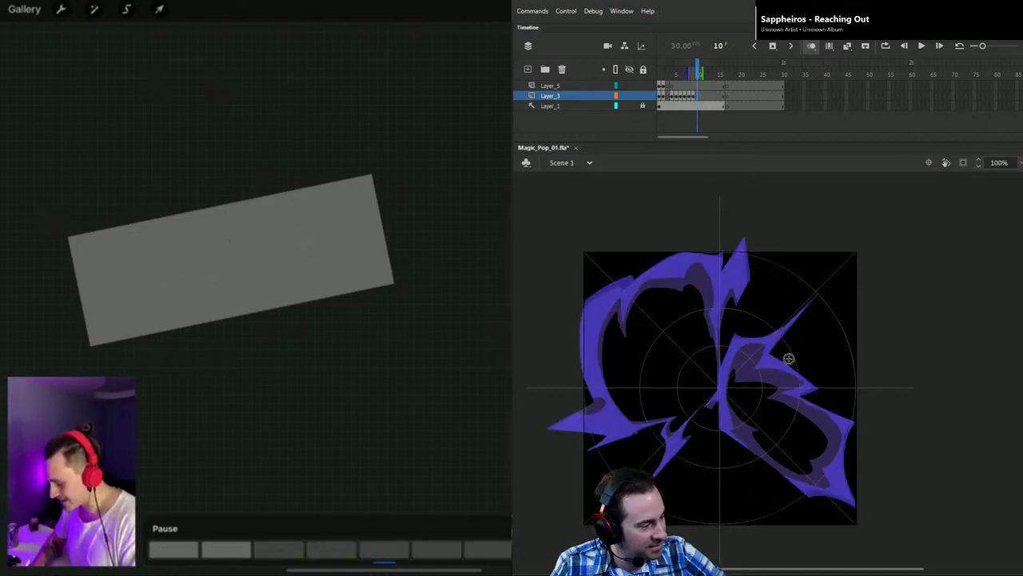
pyautogui.moveTo(780, 361); pyautogui.dragTo(808, 389)
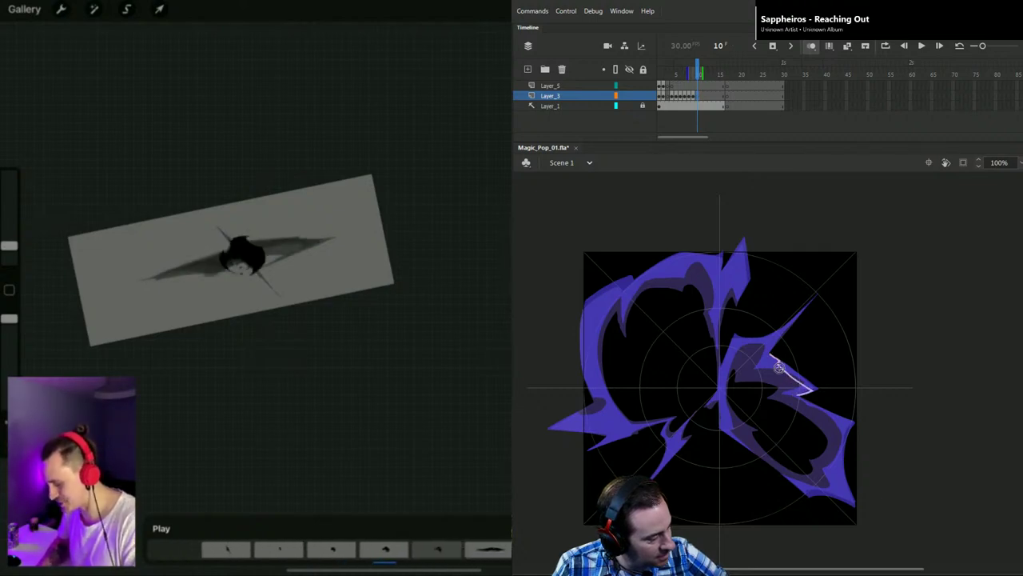
pyautogui.moveTo(797, 392); pyautogui.dragTo(844, 421)
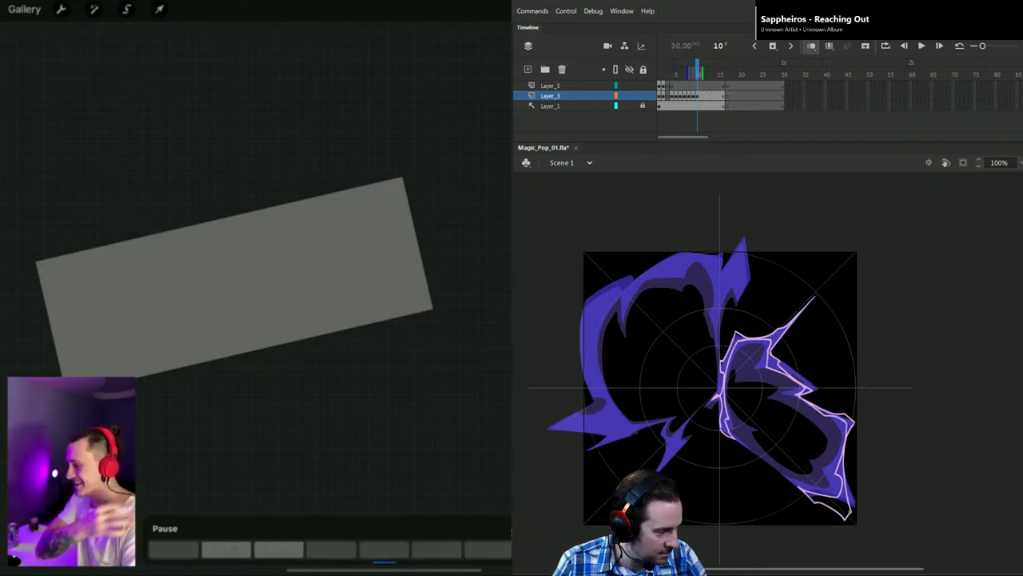
# Step: Fill the thin sections of the right-hand lobe's outline on frame 10 with pink
pyautogui.click(849, 478)
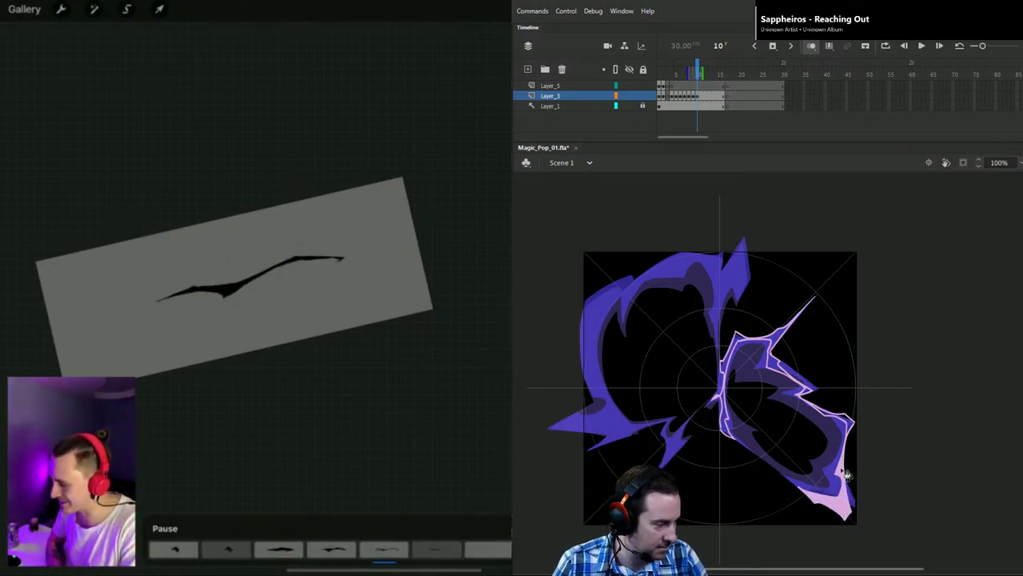
pyautogui.click(850, 421)
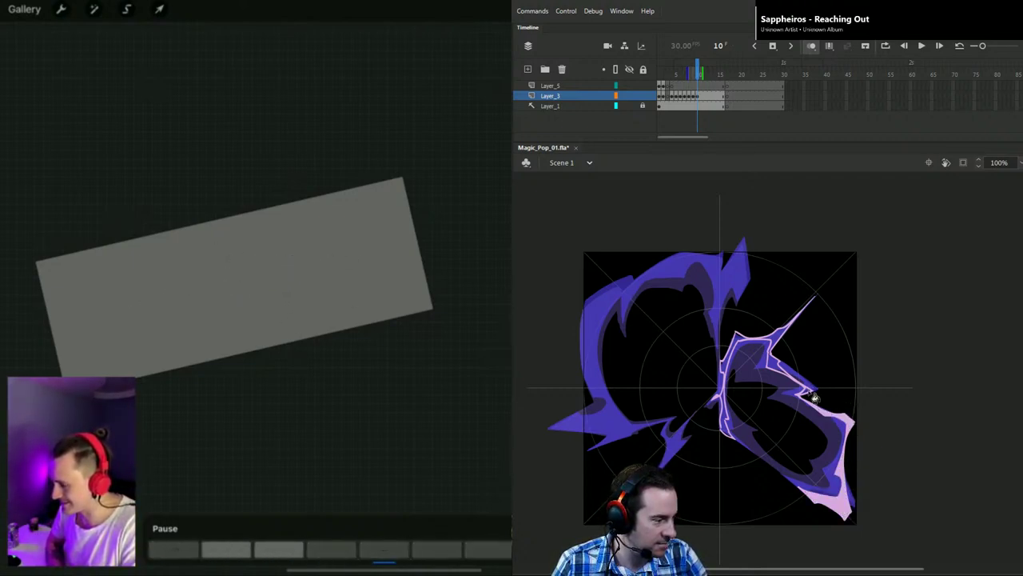
pyautogui.click(779, 366)
pyautogui.click(737, 352)
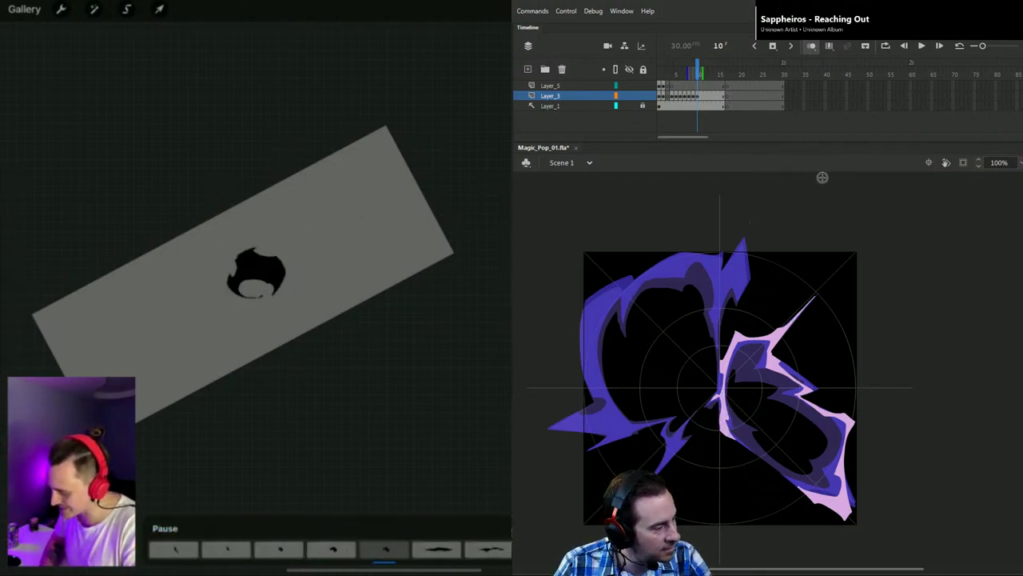
# Step: Turn off onion skinning and flip repeatedly between frames 9 and 10 to compare the burst drawings
pyautogui.press('.')
pyautogui.press('.')
pyautogui.press('.')
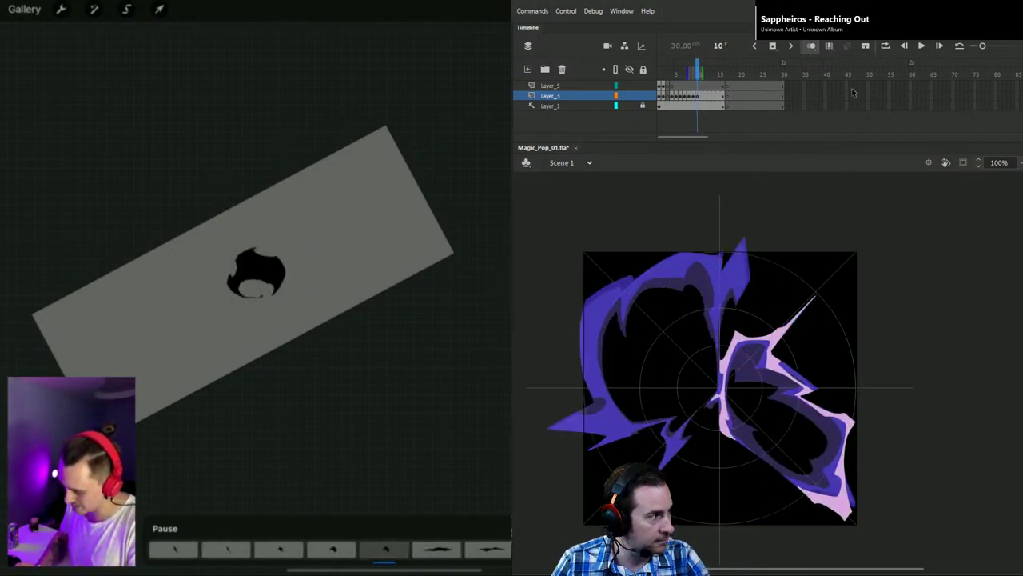
pyautogui.click(810, 45)
pyautogui.press(',')
pyautogui.press('.')
pyautogui.press(',')
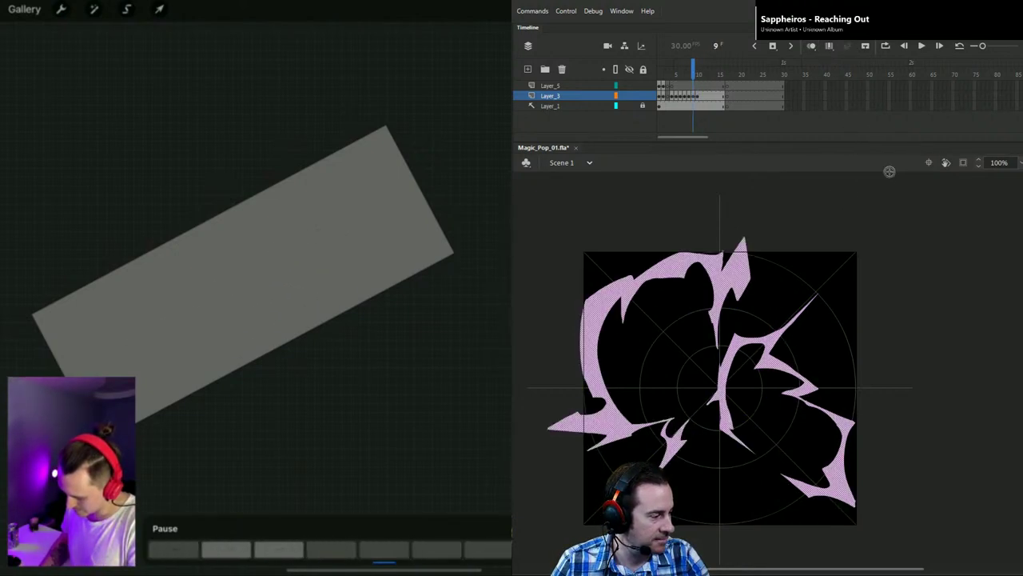
pyautogui.press('.')
pyautogui.press(',')
pyautogui.press('.')
pyautogui.press(',')
pyautogui.press('.')
pyautogui.press(',')
pyautogui.press('.')
pyautogui.press(',')
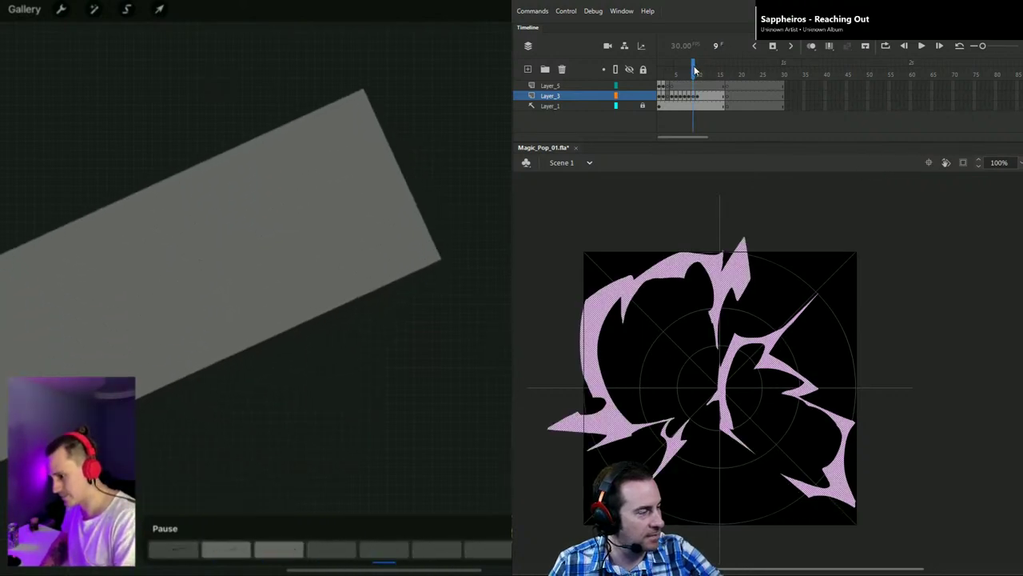
# Step: Insert a blank keyframe at frame 11 of Layer_3 and preview the animation by testing the movie
pyautogui.click(702, 96)
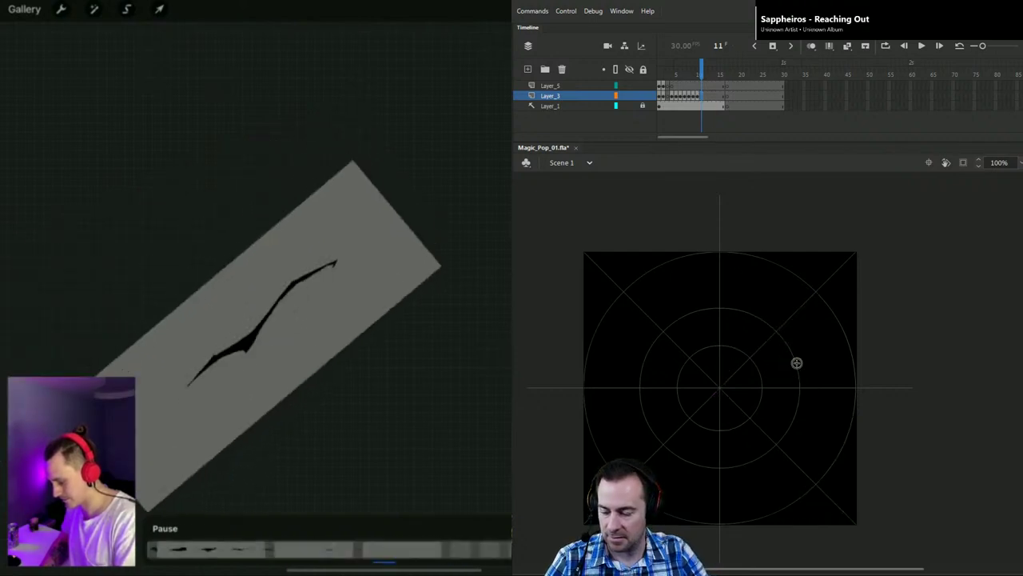
pyautogui.hotkey('ctrl', 'Return')
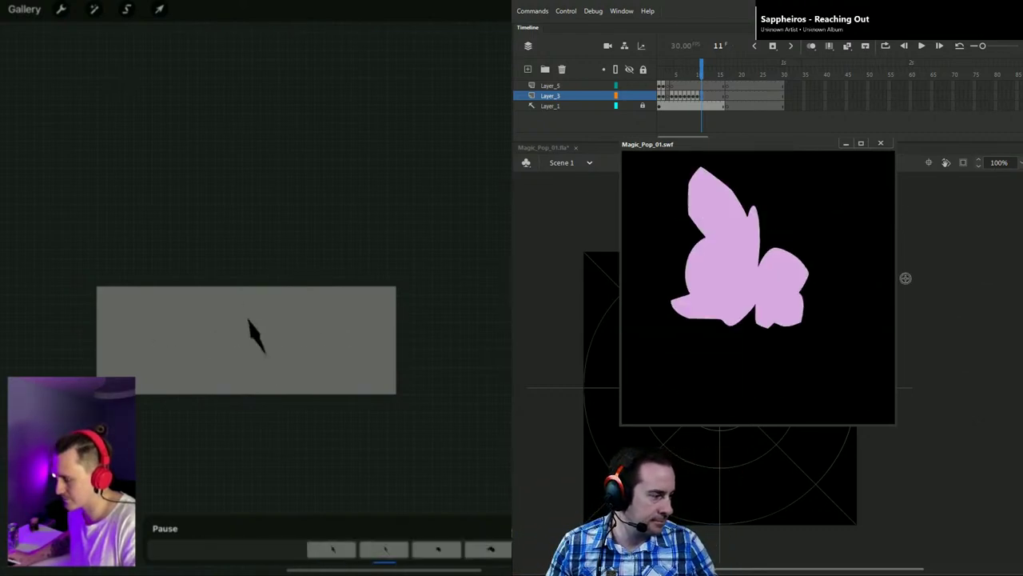
pyautogui.click(883, 144)
# Step: On frame 10, outline the left-hand lobe over the onion skin as a thinner, jagged ring and fill it with pink
pyautogui.moveTo(701, 64)
pyautogui.mouseDown()
pyautogui.moveTo(666, 66)
pyautogui.moveTo(699, 69)
pyautogui.mouseUp()
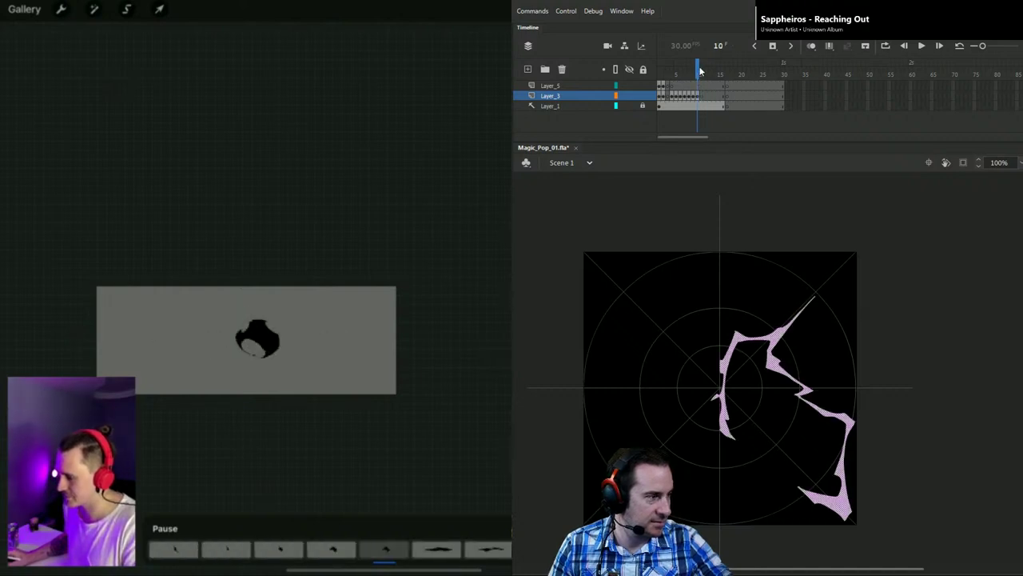
pyautogui.click(812, 46)
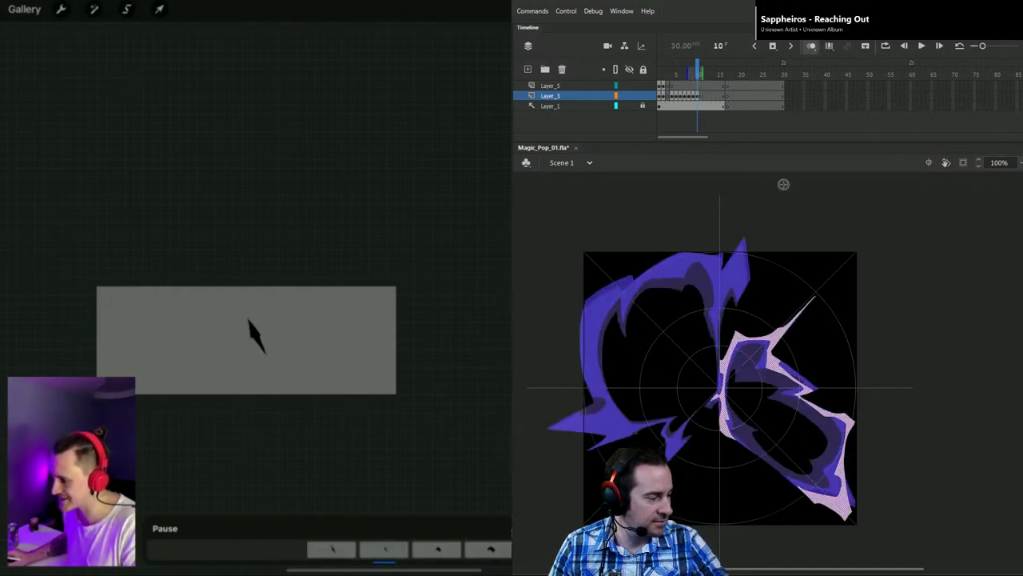
pyautogui.click(716, 326)
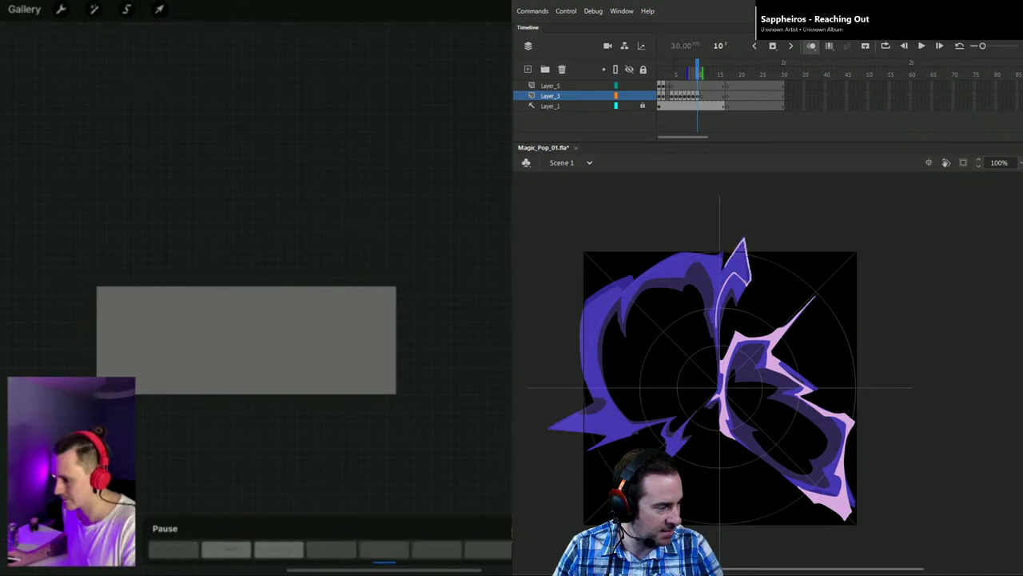
pyautogui.moveTo(723, 251); pyautogui.dragTo(711, 256)
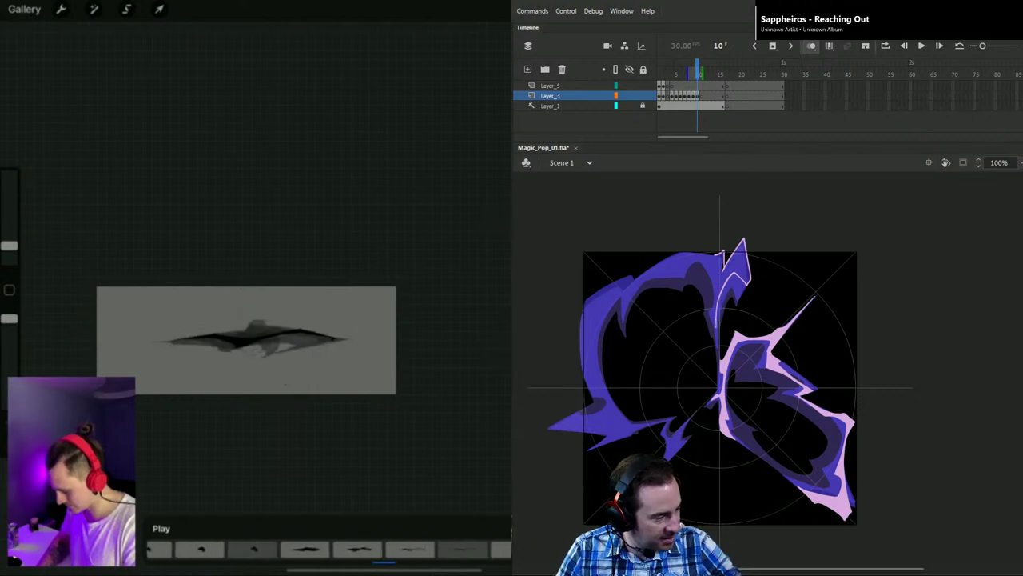
pyautogui.moveTo(717, 286)
pyautogui.mouseDown()
pyautogui.moveTo(714, 266)
pyautogui.moveTo(699, 256)
pyautogui.moveTo(649, 273)
pyautogui.moveTo(627, 298)
pyautogui.mouseUp()
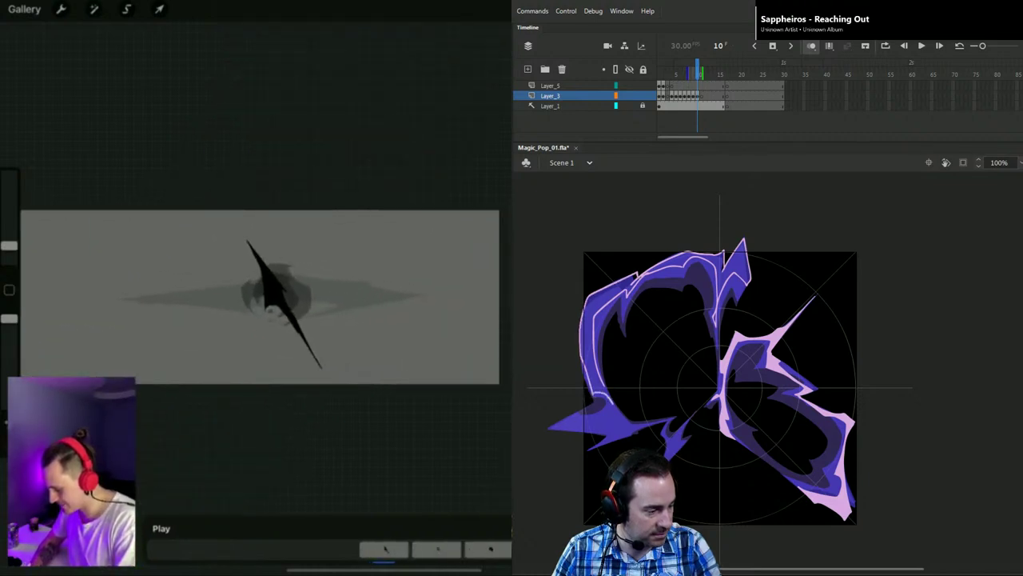
pyautogui.moveTo(615, 417)
pyautogui.mouseDown()
pyautogui.moveTo(604, 427)
pyautogui.moveTo(564, 426)
pyautogui.mouseUp()
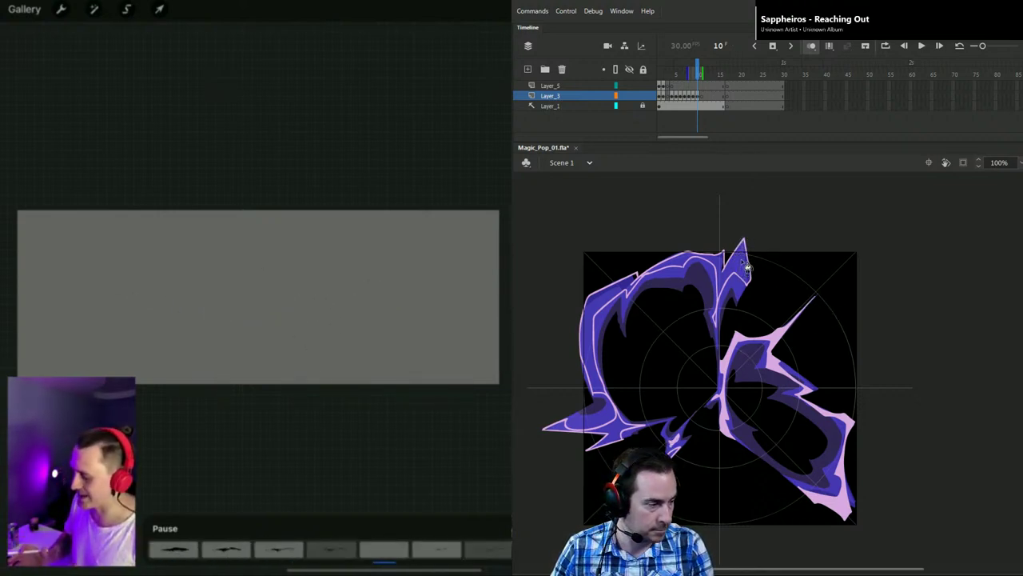
pyautogui.click(627, 298)
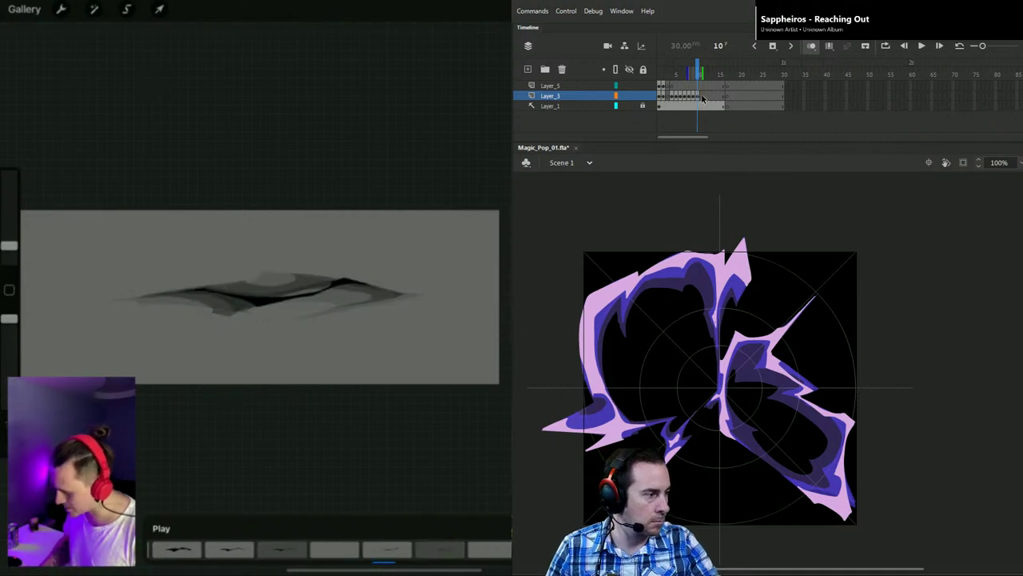
# Step: Outline the burst on frame 11 over the onion skin as thin, broken fragments and fill them with pink
pyautogui.press('.')
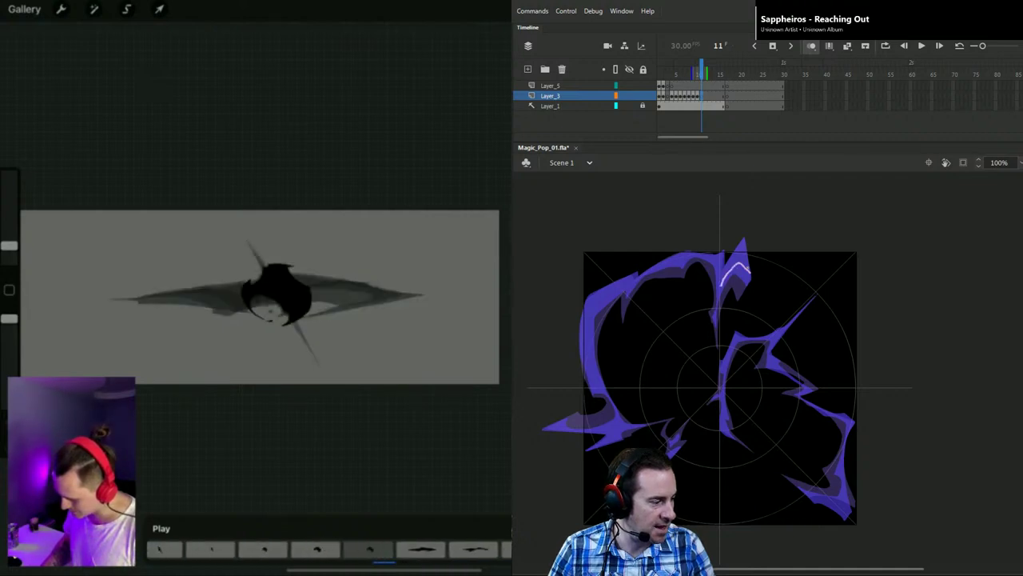
pyautogui.moveTo(706, 256)
pyautogui.mouseDown()
pyautogui.moveTo(724, 251)
pyautogui.moveTo(722, 264)
pyautogui.moveTo(735, 251)
pyautogui.mouseUp()
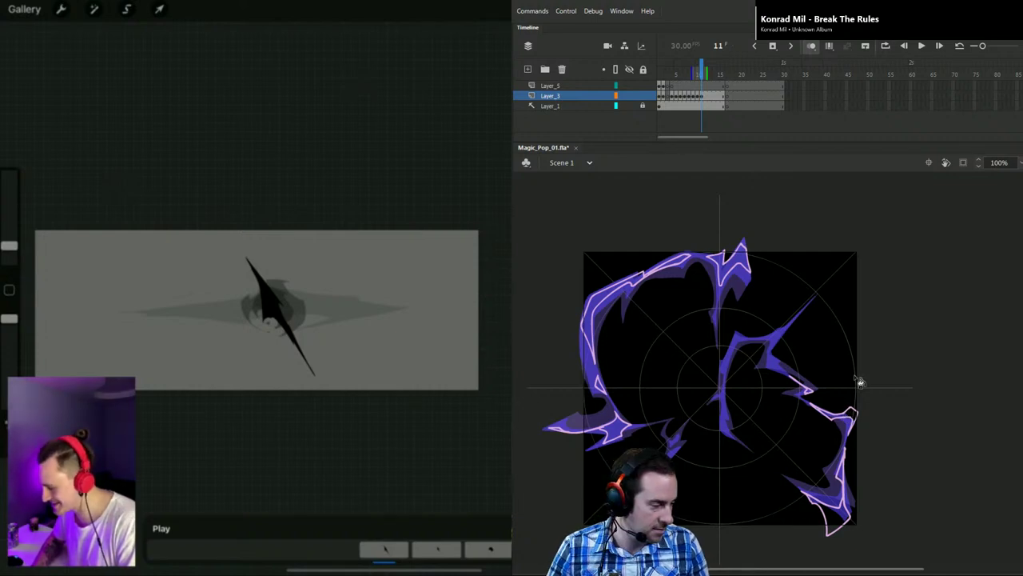
pyautogui.click(850, 415)
pyautogui.click(837, 520)
pyautogui.click(840, 475)
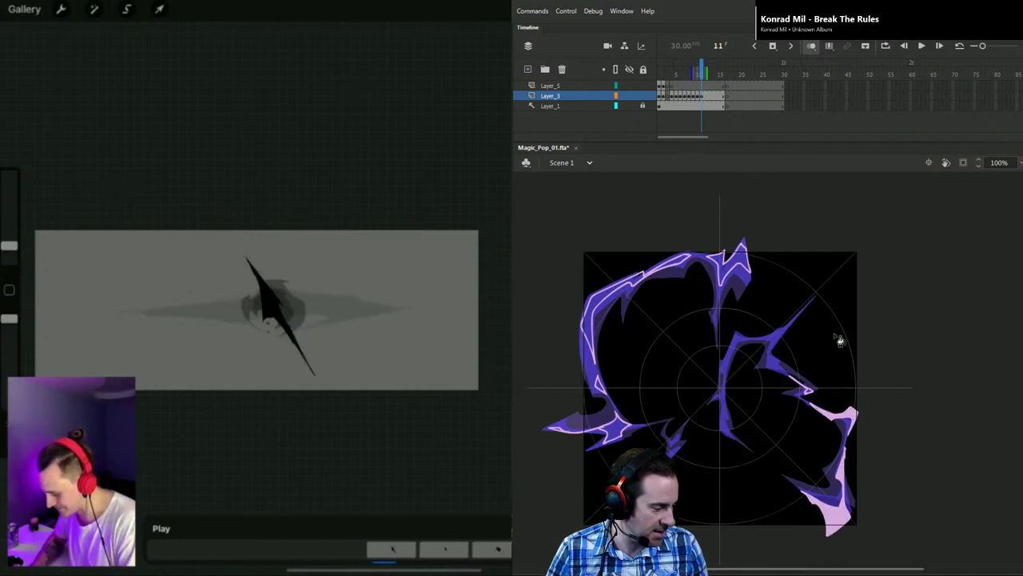
pyautogui.keyDown('shift'); pyautogui.click(731, 264); pyautogui.keyUp('shift')
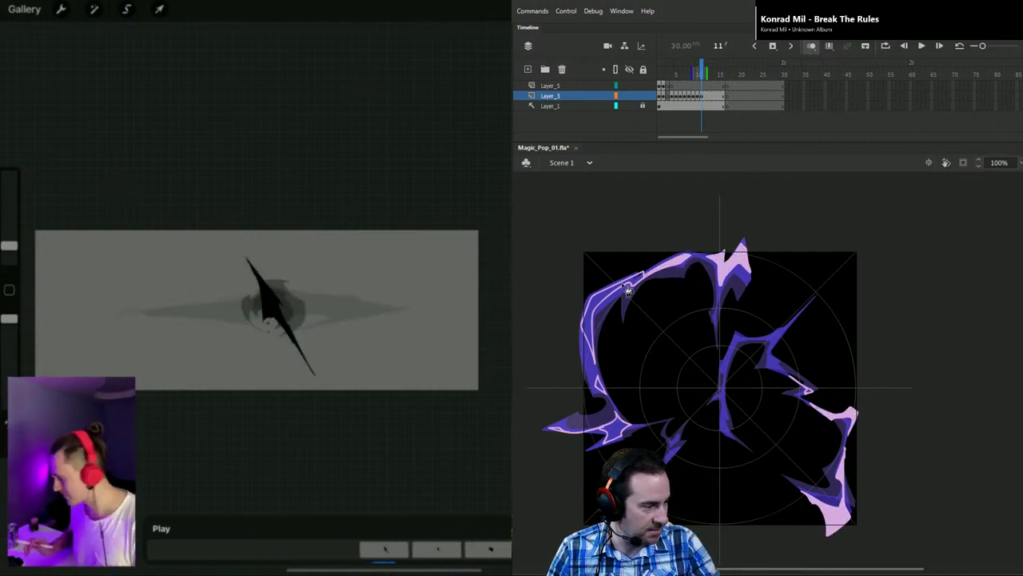
pyautogui.keyDown('shift'); pyautogui.click(629, 291); pyautogui.keyUp('shift')
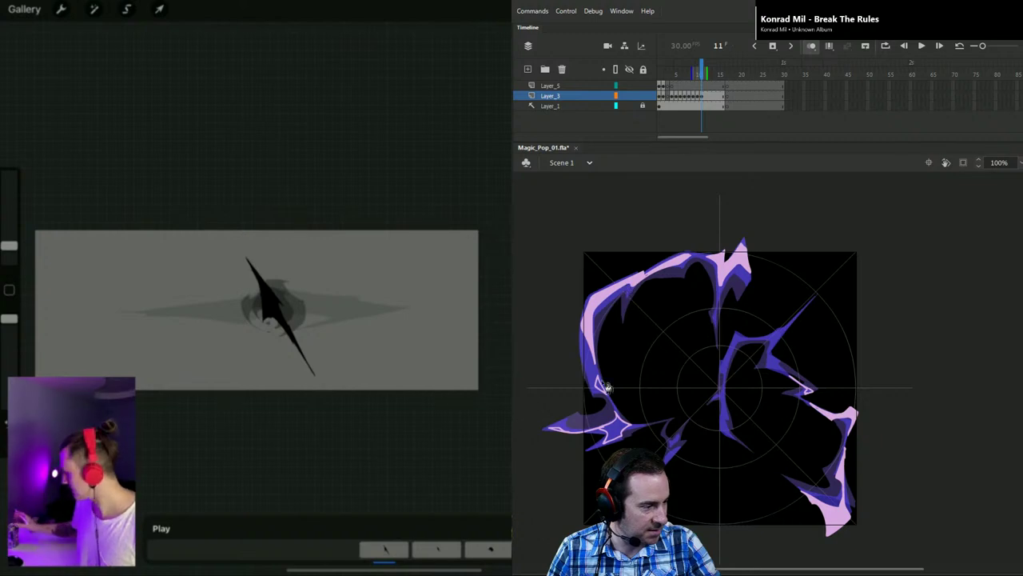
pyautogui.keyDown('shift'); pyautogui.click(563, 434); pyautogui.keyUp('shift')
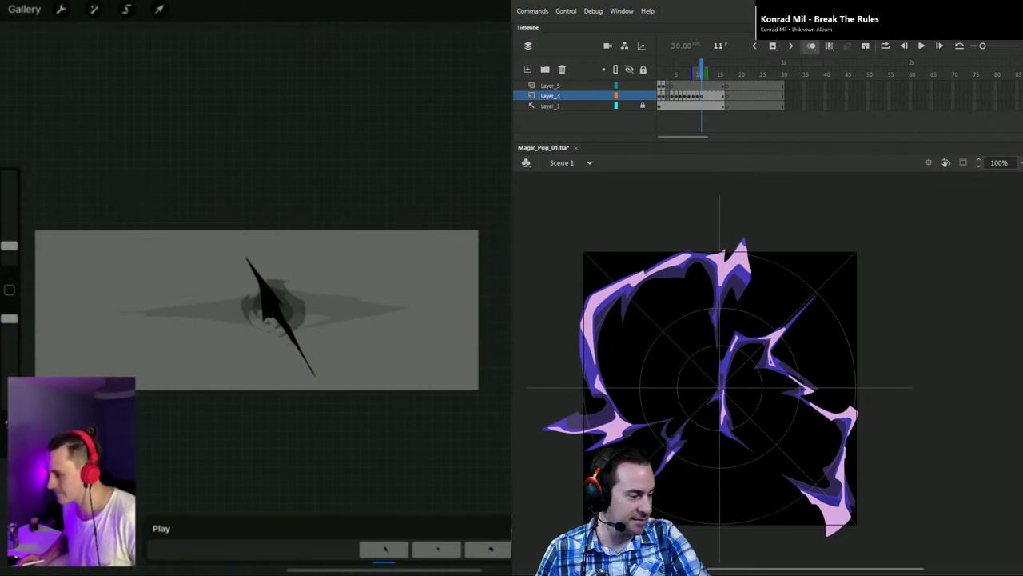
# Step: Save the file and insert a blank keyframe at frame 12 of Layer_3
pyautogui.hotkey('ctrl', 's')
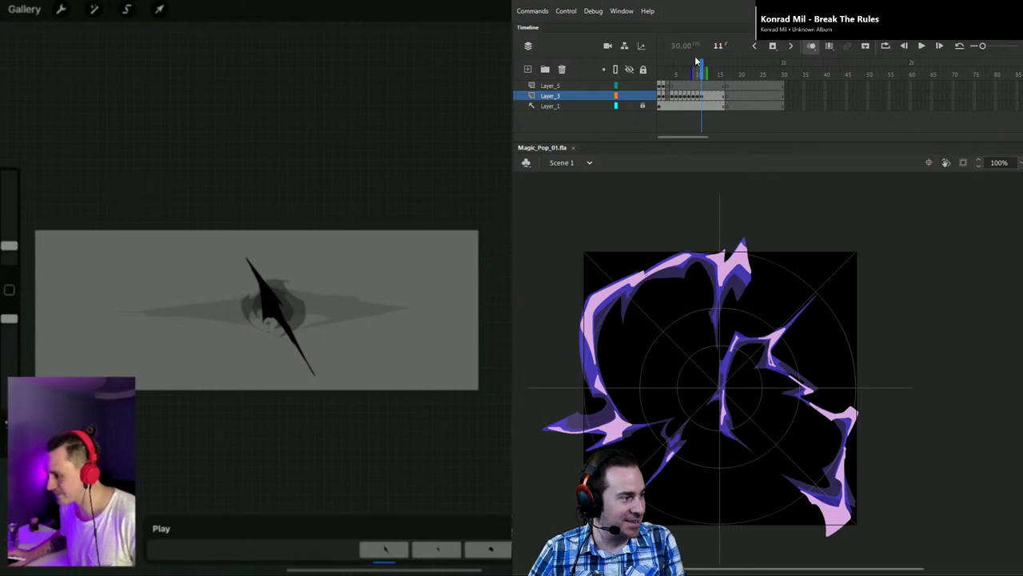
pyautogui.click(706, 96)
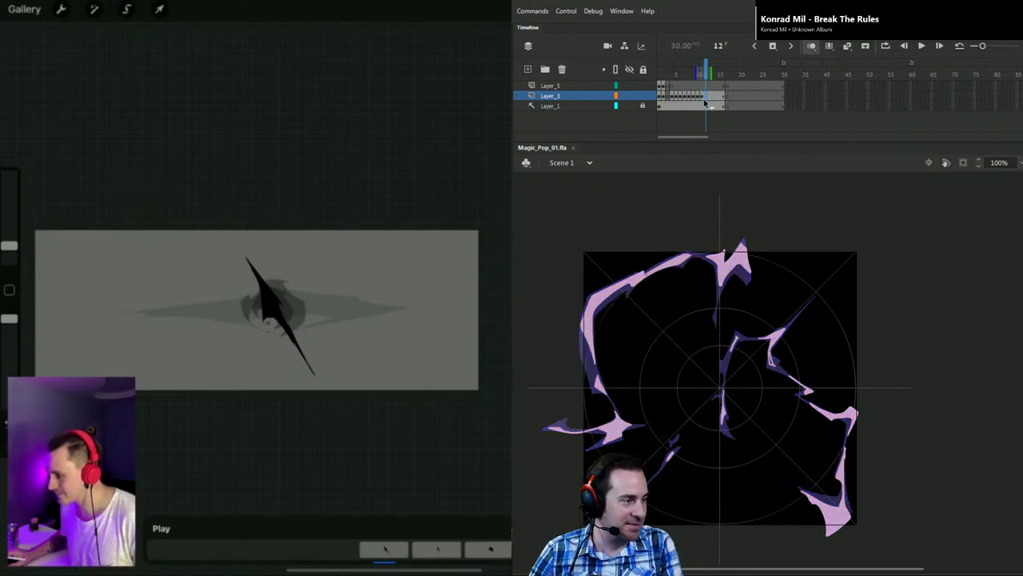
pyautogui.press('F7')
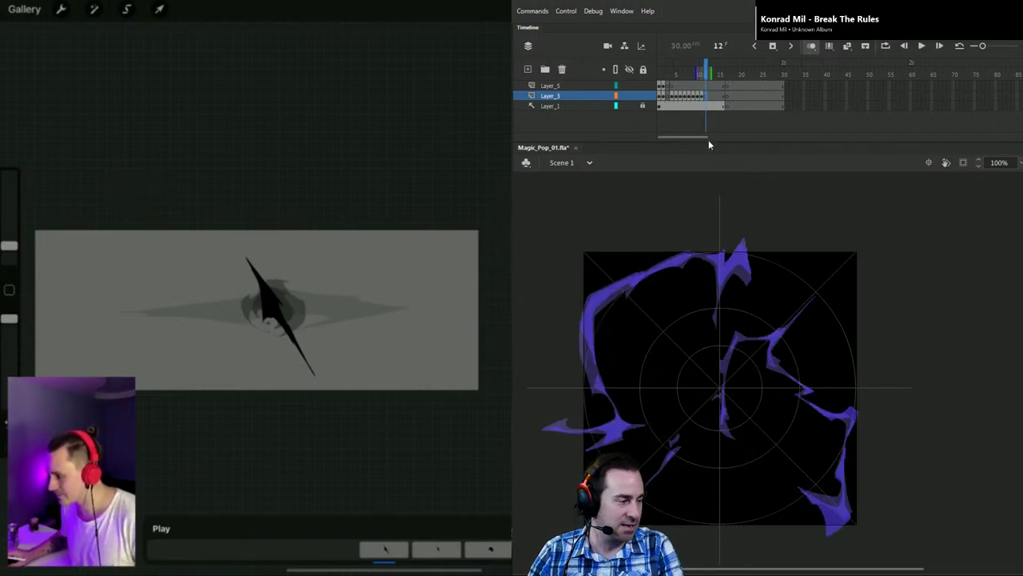
# Step: Turn off onion skinning and stretch the Layer_3 drawings after frame 3 so they extend to about frame 19
pyautogui.click(808, 46)
pyautogui.moveTo(707, 71)
pyautogui.mouseDown()
pyautogui.moveTo(660, 71)
pyautogui.moveTo(703, 75)
pyautogui.moveTo(681, 97)
pyautogui.moveTo(707, 95)
pyautogui.mouseUp()
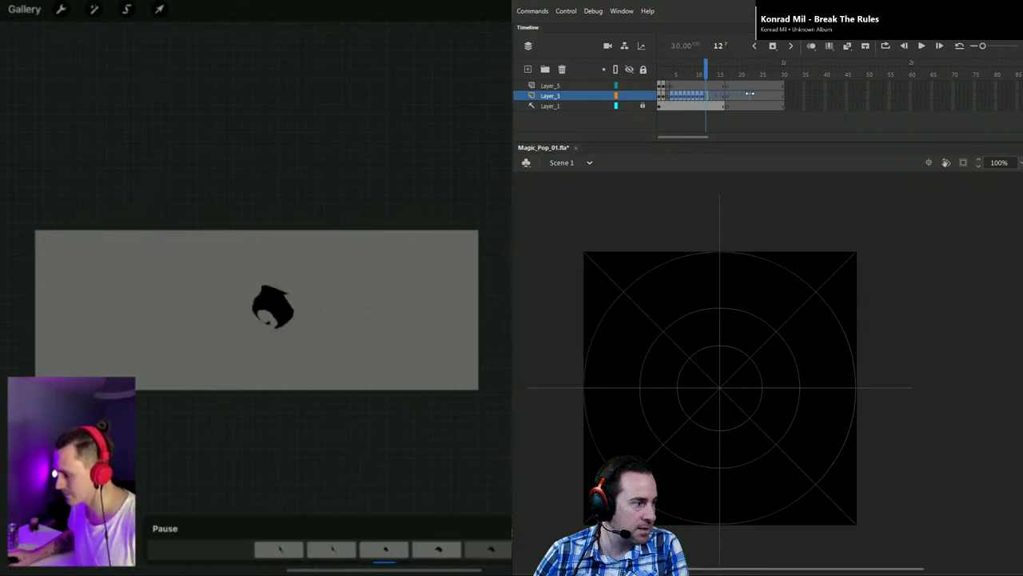
pyautogui.moveTo(743, 94); pyautogui.dragTo(662, 76)
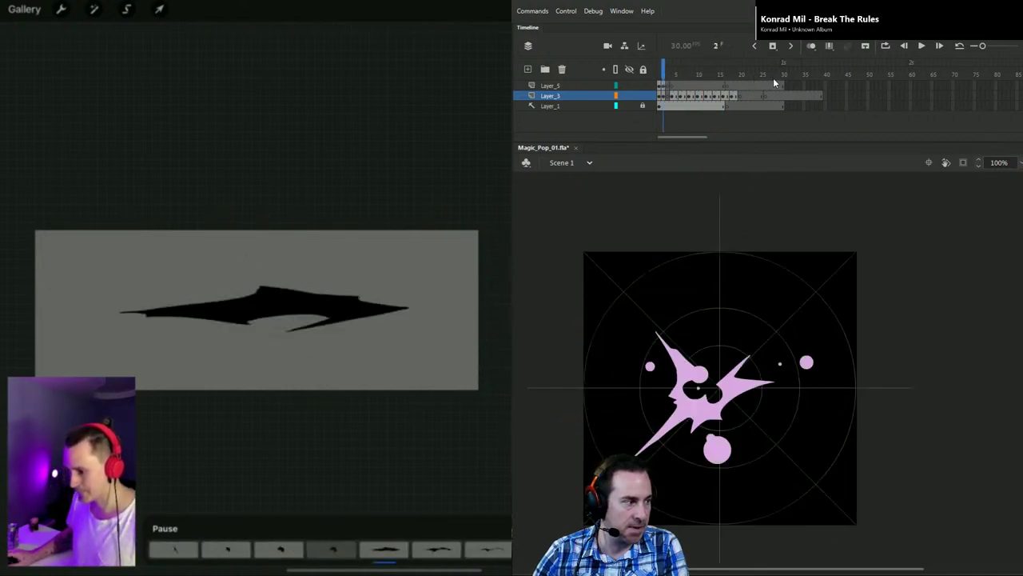
# Step: Test the movie to review the slower timing, and close the preview
pyautogui.hotkey('ctrl', 'Return')
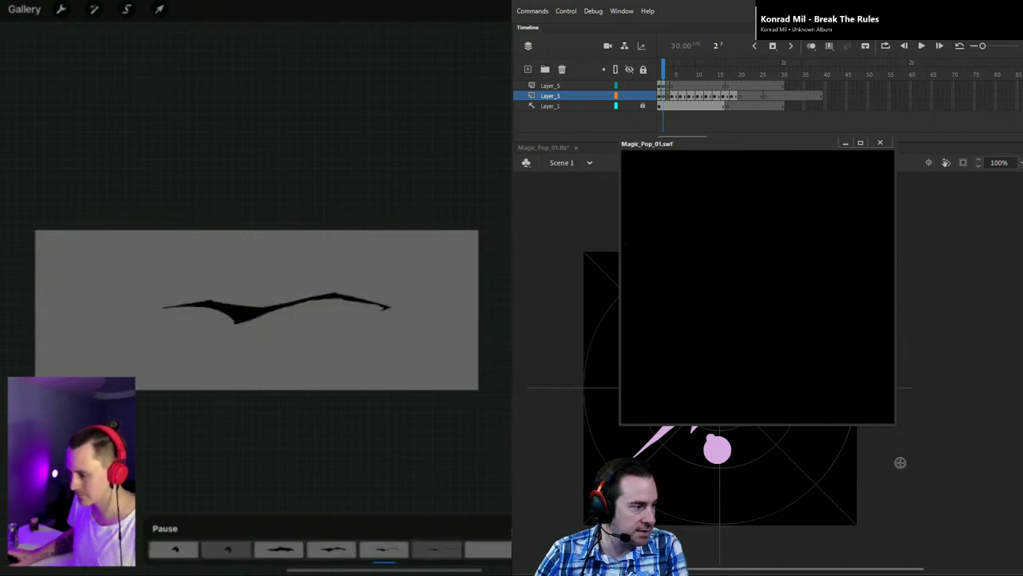
pyautogui.moveTo(891, 428); pyautogui.dragTo(994, 375)
pyautogui.click(981, 142)
# Step: Select the Layer_3 frames from frame 5 to frame 20 and shift them one frame earlier
pyautogui.moveTo(682, 75); pyautogui.dragTo(736, 99)
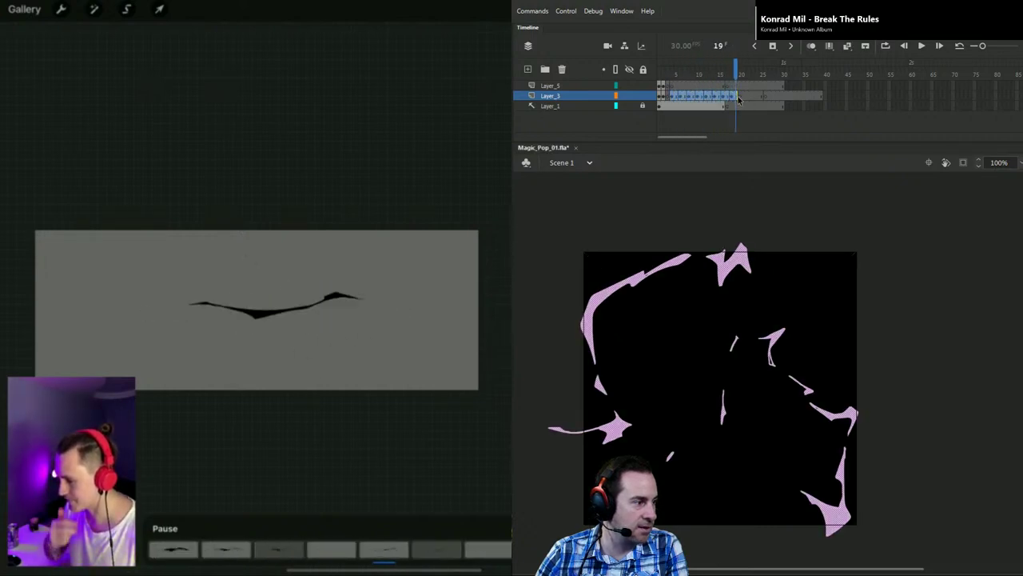
pyautogui.moveTo(734, 96); pyautogui.dragTo(698, 95)
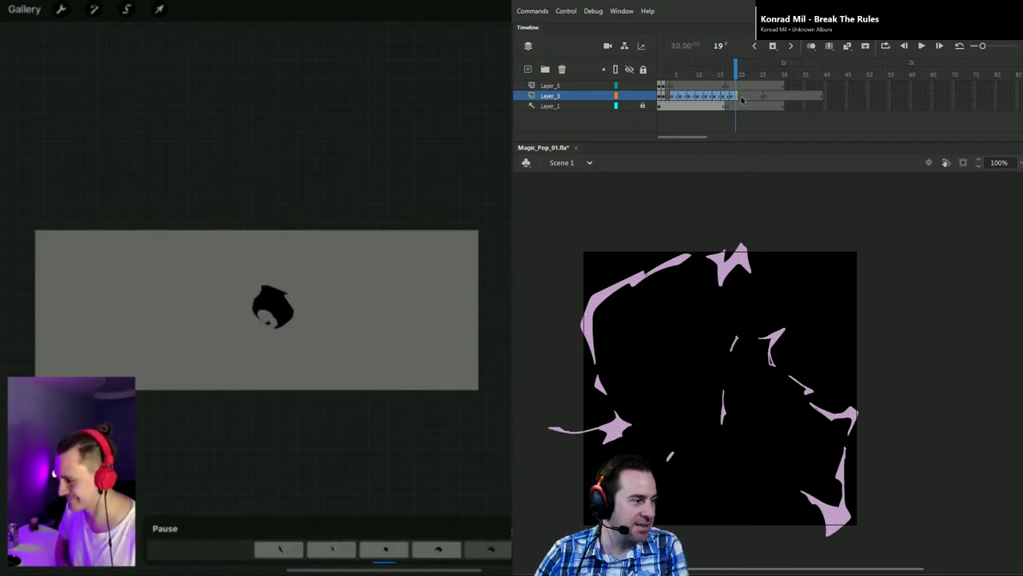
pyautogui.moveTo(735, 68); pyautogui.dragTo(741, 102)
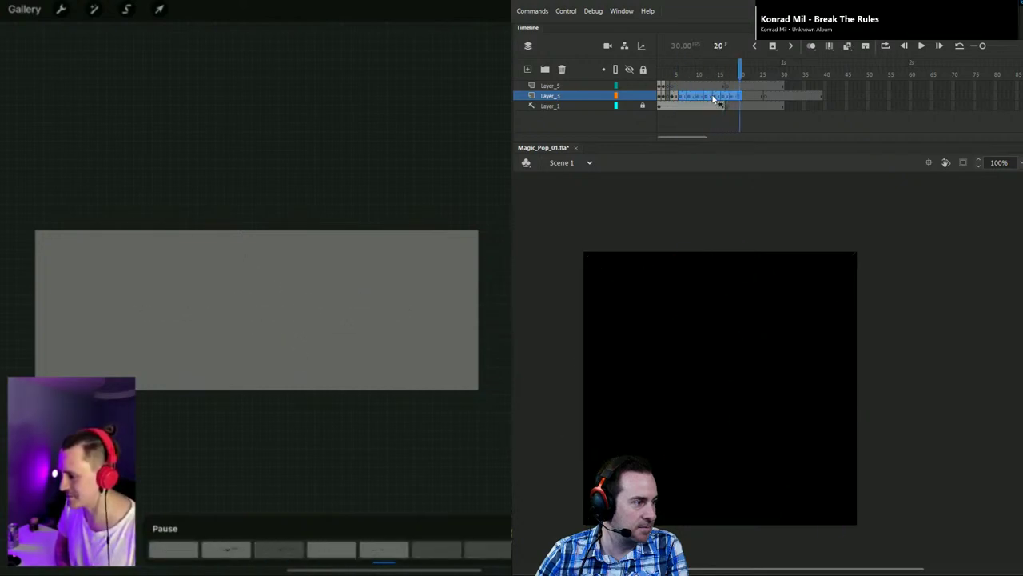
pyautogui.click(713, 98)
# Step: Enable Edit Multiple Frames over frames 1 to 18 and select all the artwork
pyautogui.moveTo(714, 71)
pyautogui.mouseDown()
pyautogui.moveTo(670, 71)
pyautogui.moveTo(728, 76)
pyautogui.moveTo(659, 72)
pyautogui.mouseUp()
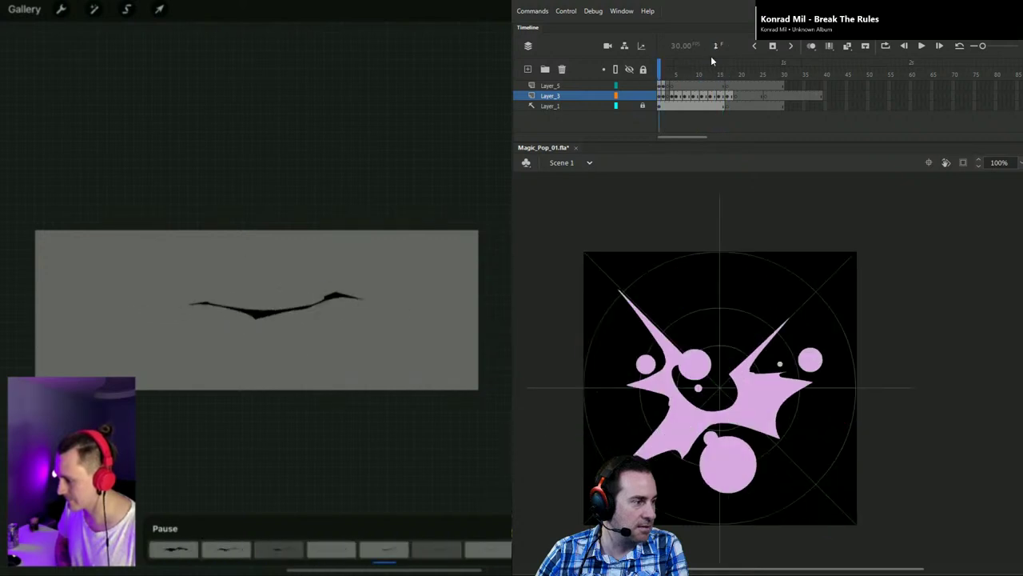
pyautogui.click(830, 48)
pyautogui.moveTo(665, 72); pyautogui.dragTo(731, 74)
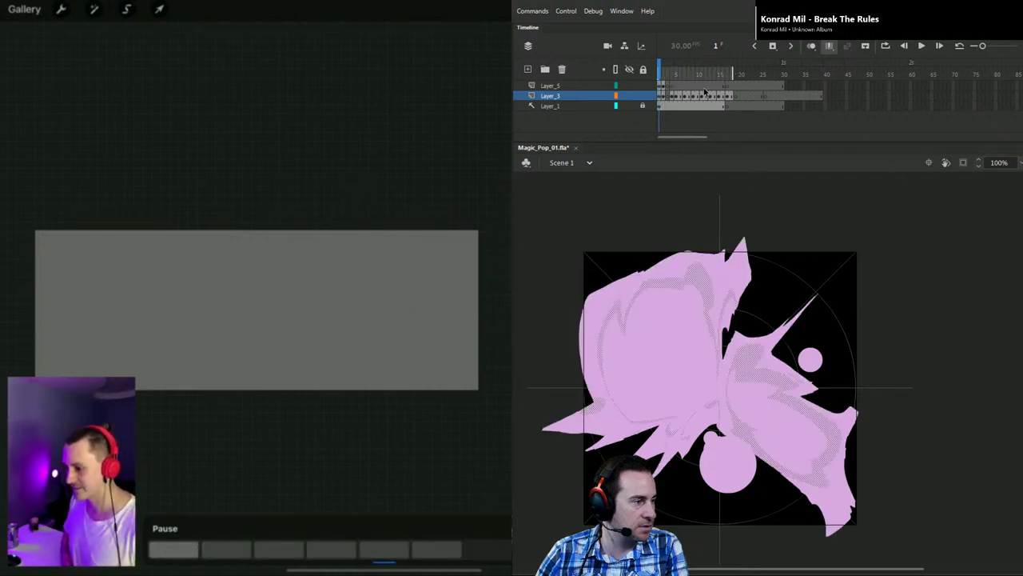
pyautogui.hotkey('ctrl', 'a')
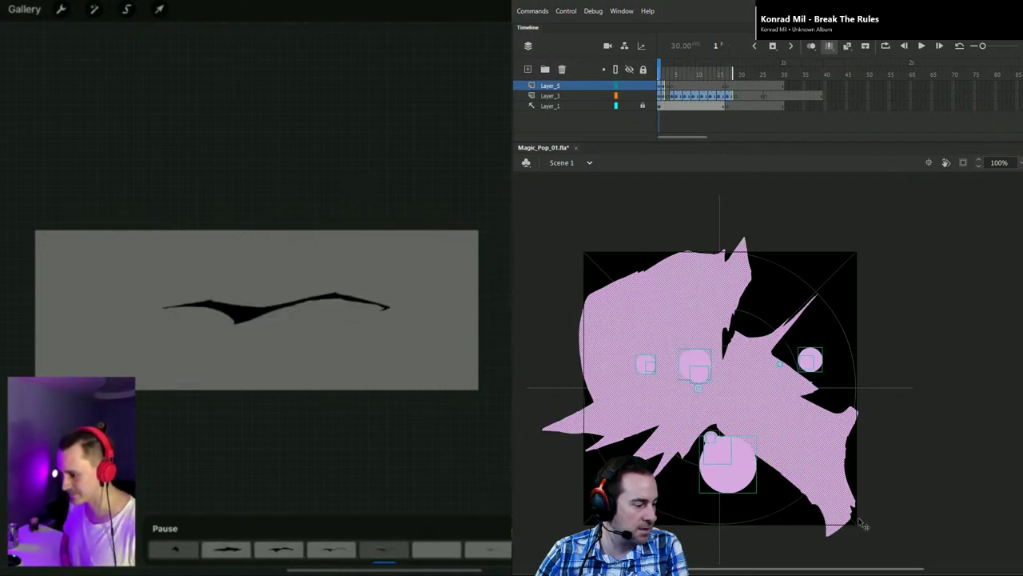
# Step: Show the two artwork layers as outlines and place the selection's transformation point at the centre of the guide circles
pyautogui.moveTo(699, 387); pyautogui.dragTo(719, 392)
pyautogui.click(599, 96)
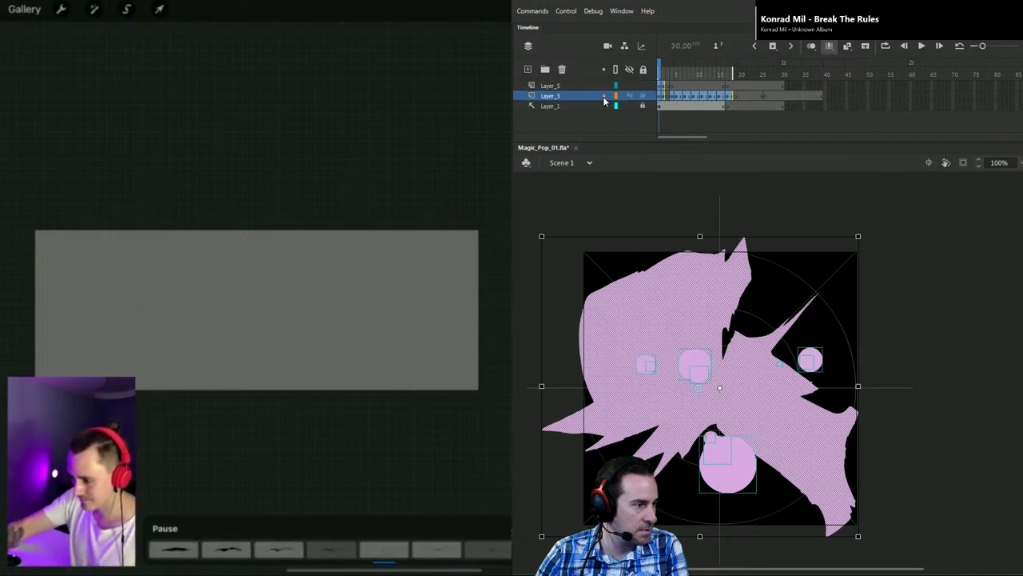
pyautogui.click(616, 96)
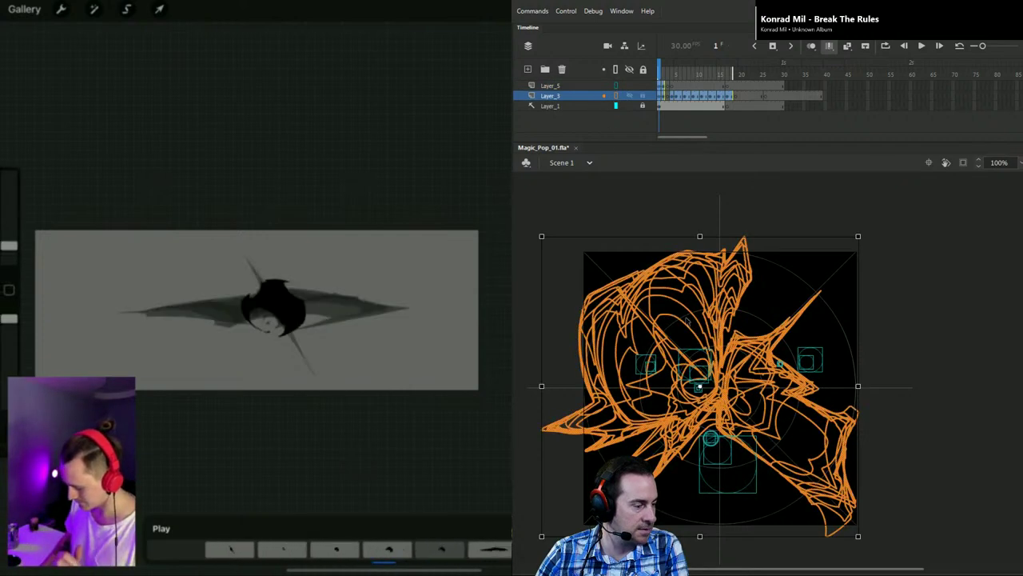
pyautogui.moveTo(700, 387); pyautogui.dragTo(720, 389)
pyautogui.click(719, 391)
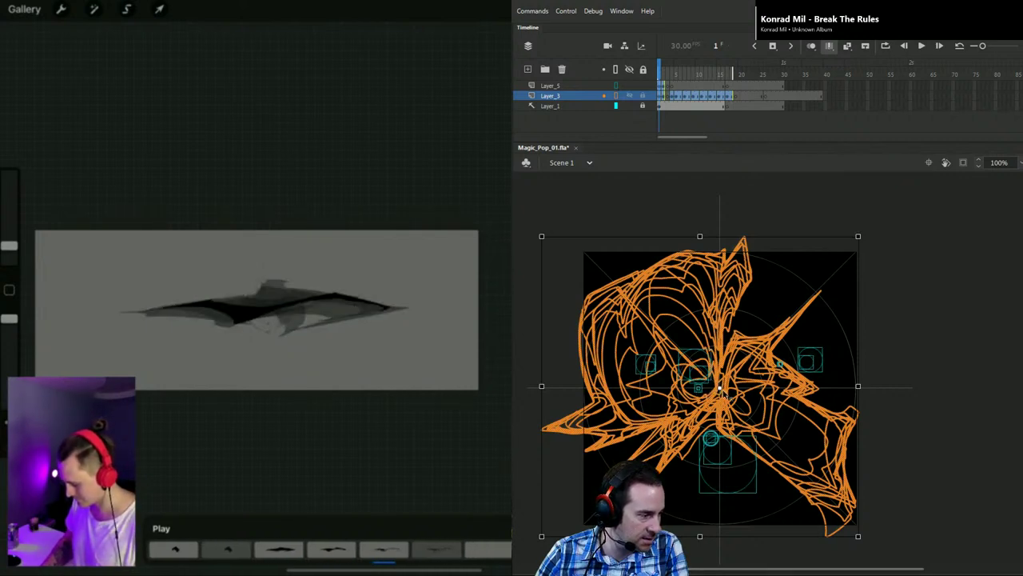
# Step: Scale all the selected artwork down about the centre to fit inside the stage, and turn off Edit Multiple Frames
pyautogui.moveTo(852, 524); pyautogui.dragTo(829, 495)
pyautogui.moveTo(830, 494); pyautogui.dragTo(827, 493)
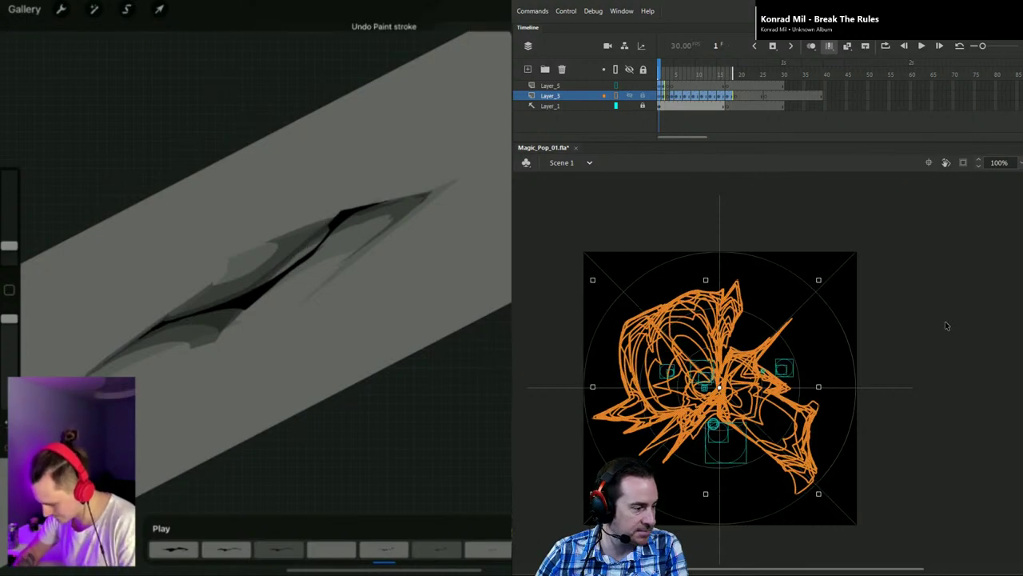
pyautogui.click(734, 204)
pyautogui.click(830, 46)
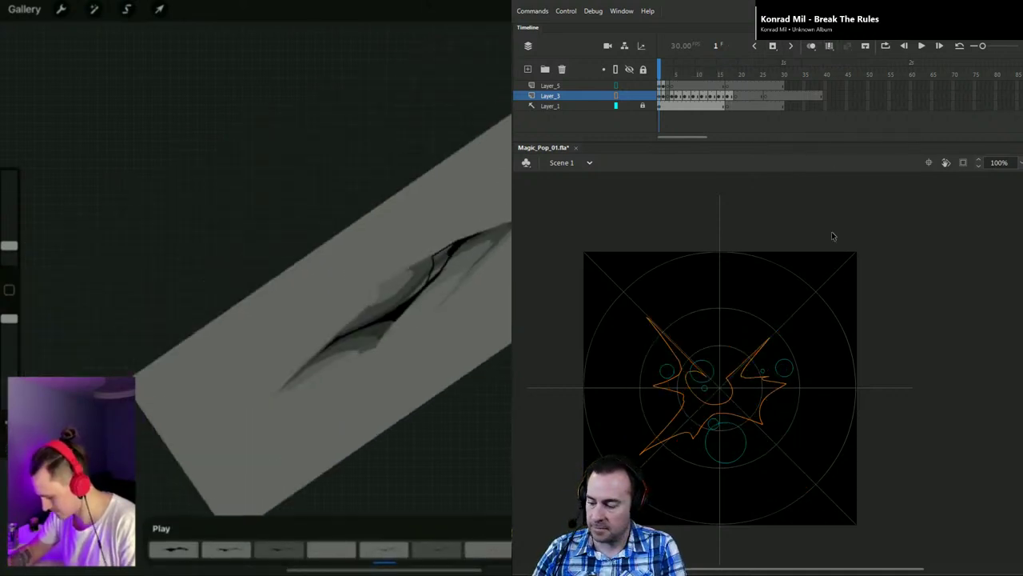
# Step: Save the file, preview the exported movie, and play the animation on the timeline
pyautogui.hotkey('ctrl', 's')
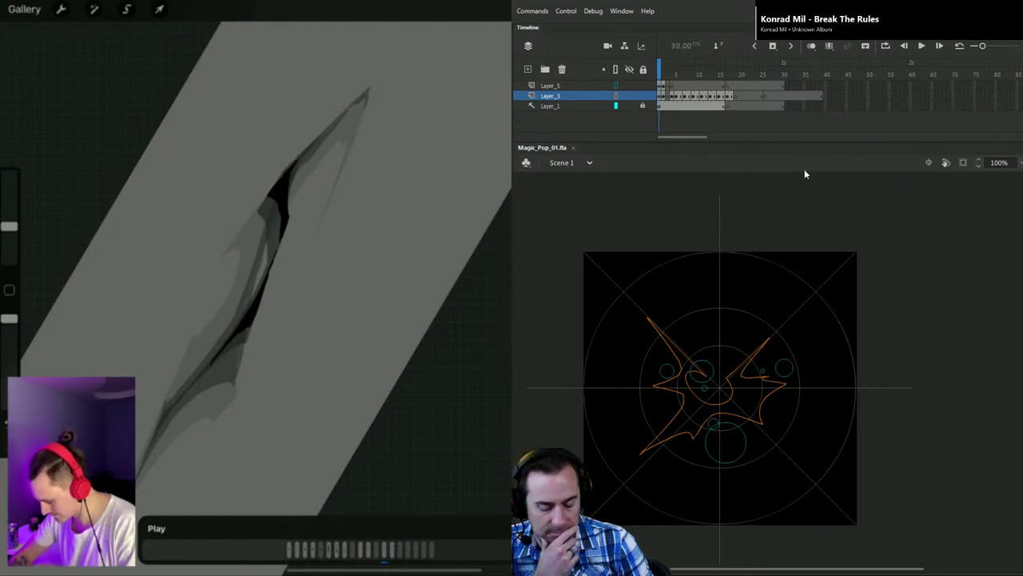
pyautogui.hotkey('ctrl', 'Return')
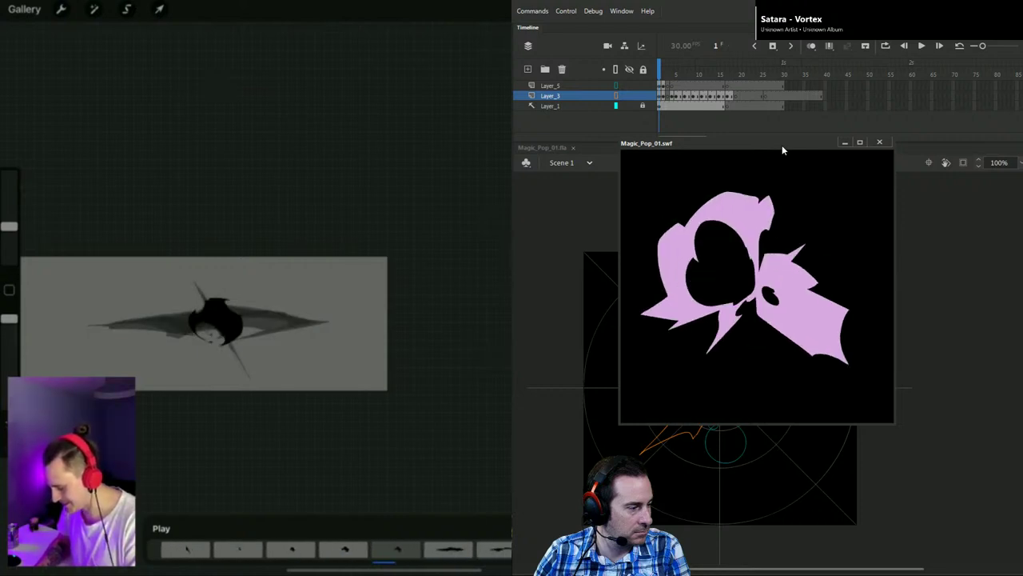
pyautogui.click(879, 142)
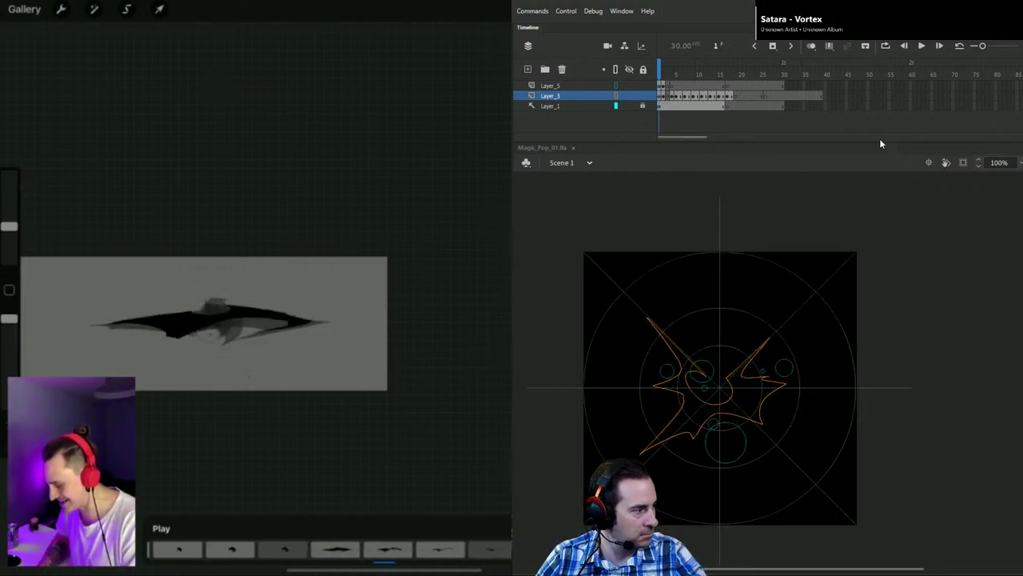
pyautogui.press('Return')
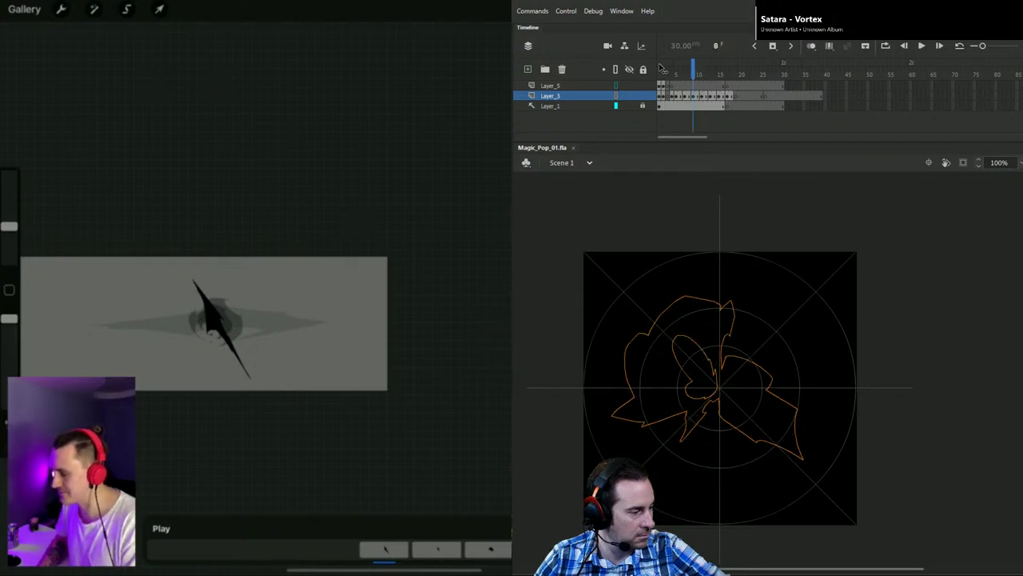
# Step: Turn off outline display for Layer_3 and fill the small hole in the right-hand fragment on frame 10 with pink
pyautogui.click(617, 96)
pyautogui.click(737, 402)
pyautogui.press('.')
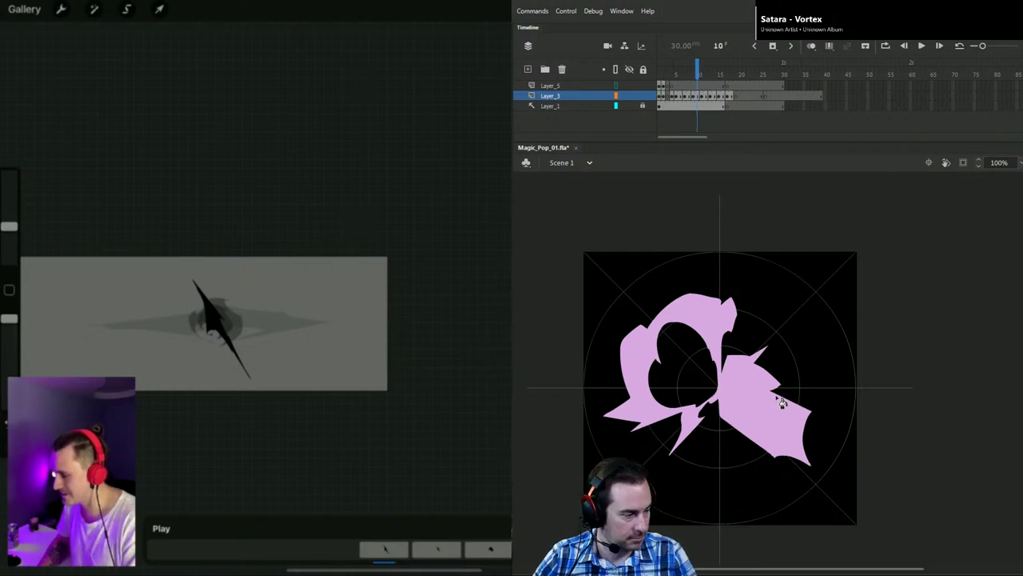
# Step: On frames 11 and 13, outline a smaller opening inside the right-hand fragment and fill the area around it with pink
pyautogui.press('.')
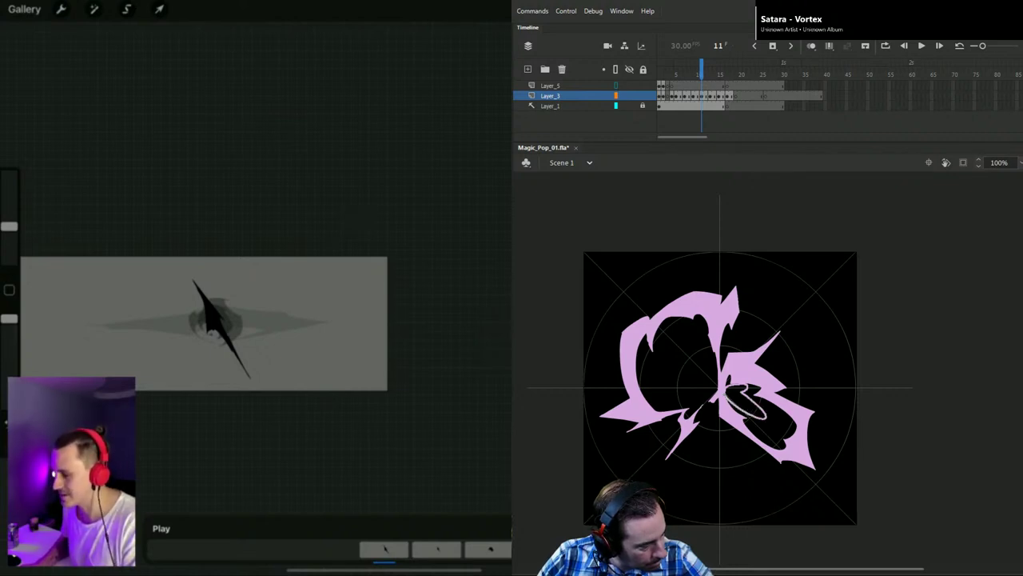
pyautogui.click(790, 429)
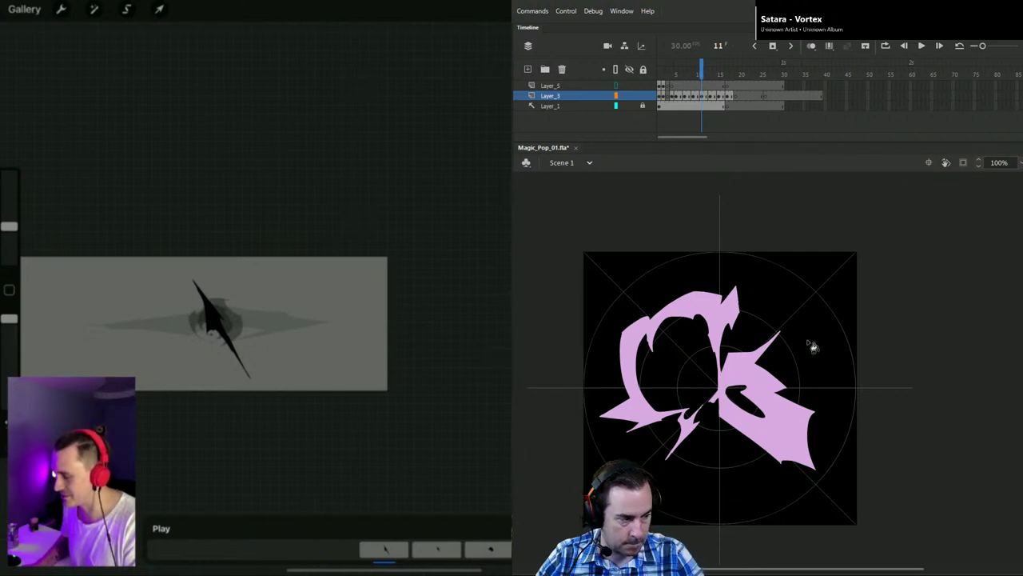
pyautogui.press('.')
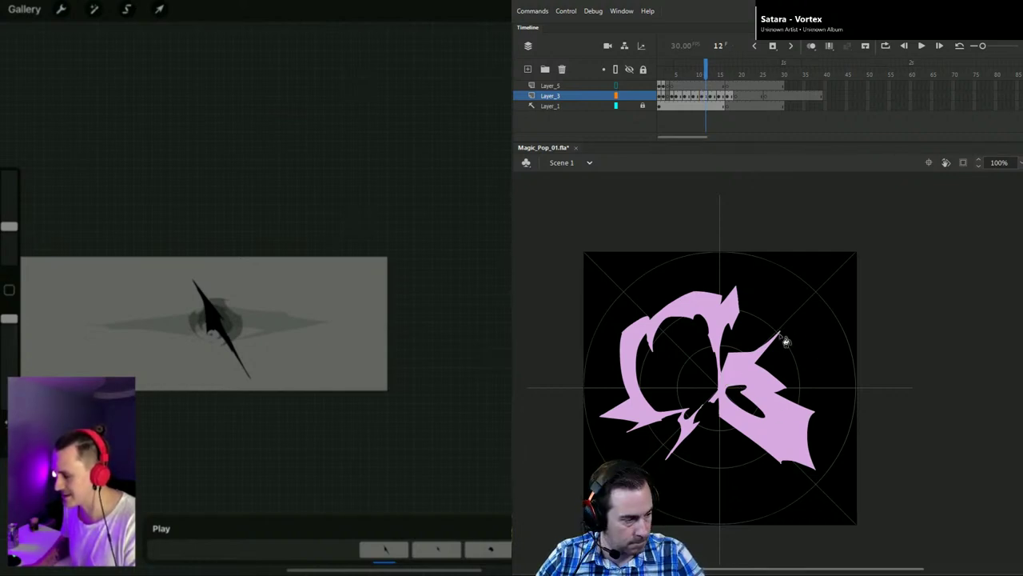
pyautogui.press('.')
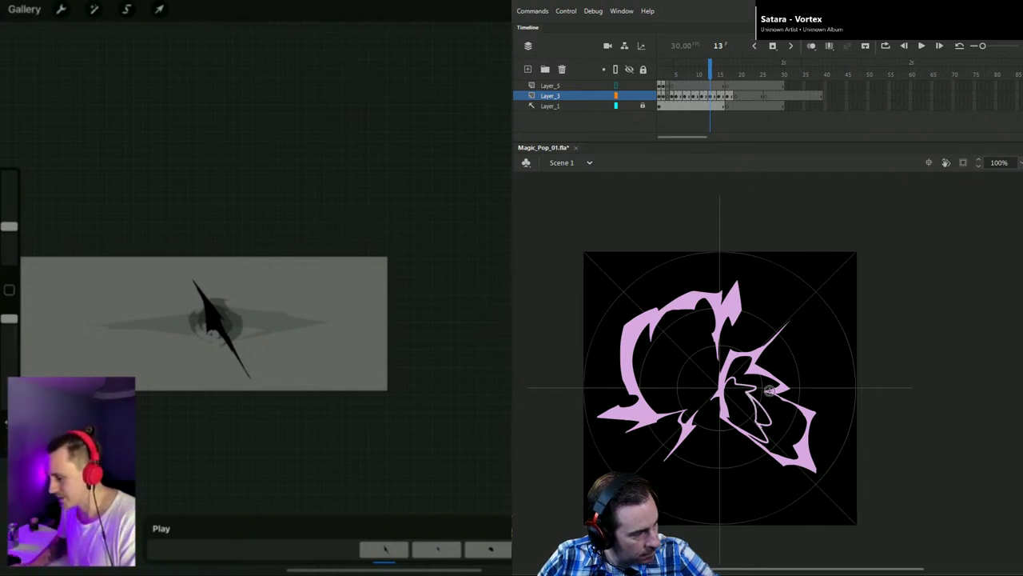
pyautogui.click(773, 419)
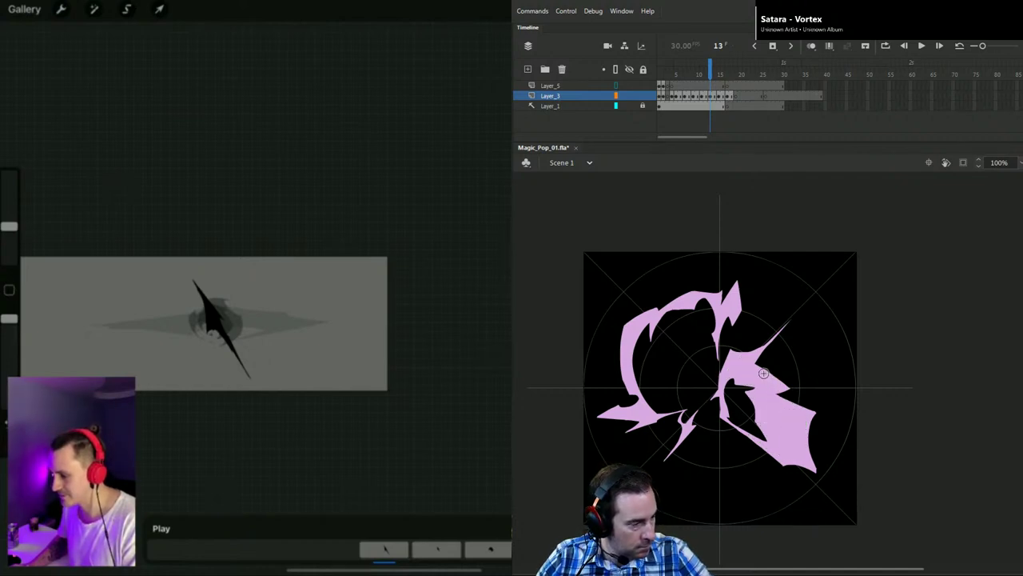
# Step: On frame 15, draw a jagged inner edge across the right-hand fragment and fill the enclosed areas with pink
pyautogui.press('.')
pyautogui.press('.')
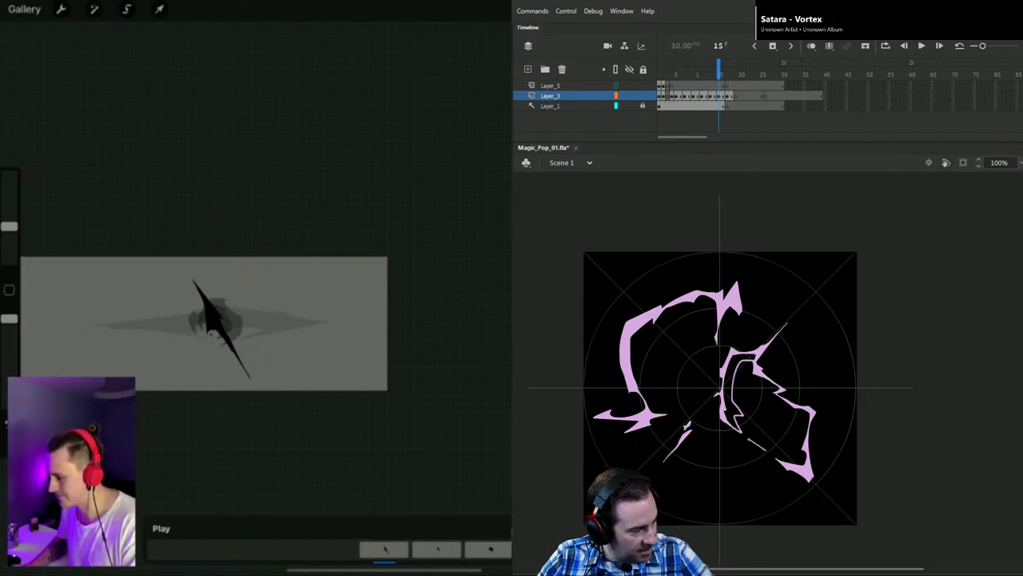
pyautogui.moveTo(750, 439)
pyautogui.mouseDown()
pyautogui.moveTo(787, 445)
pyautogui.moveTo(776, 435)
pyautogui.mouseUp()
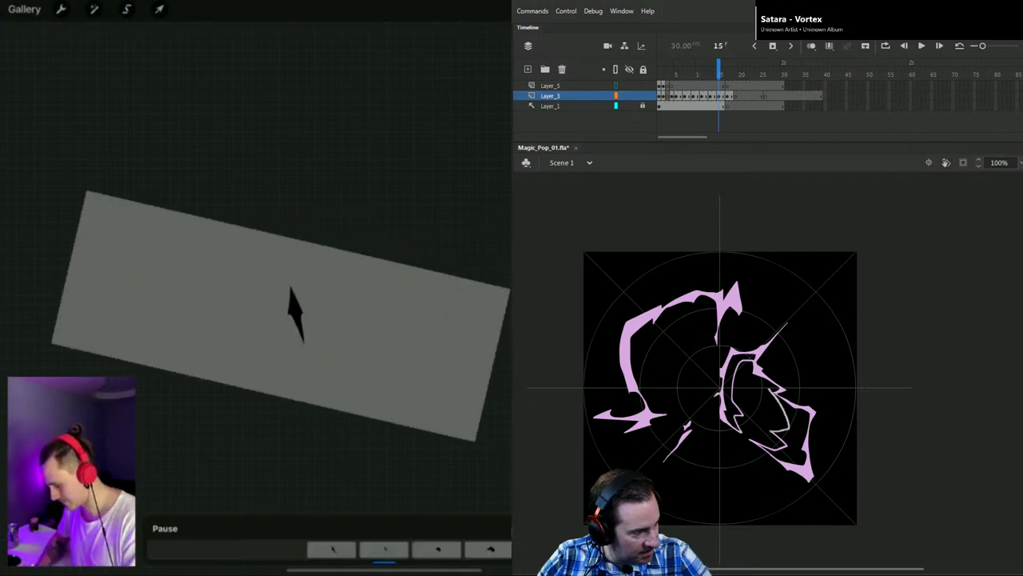
pyautogui.moveTo(780, 405); pyautogui.dragTo(756, 359)
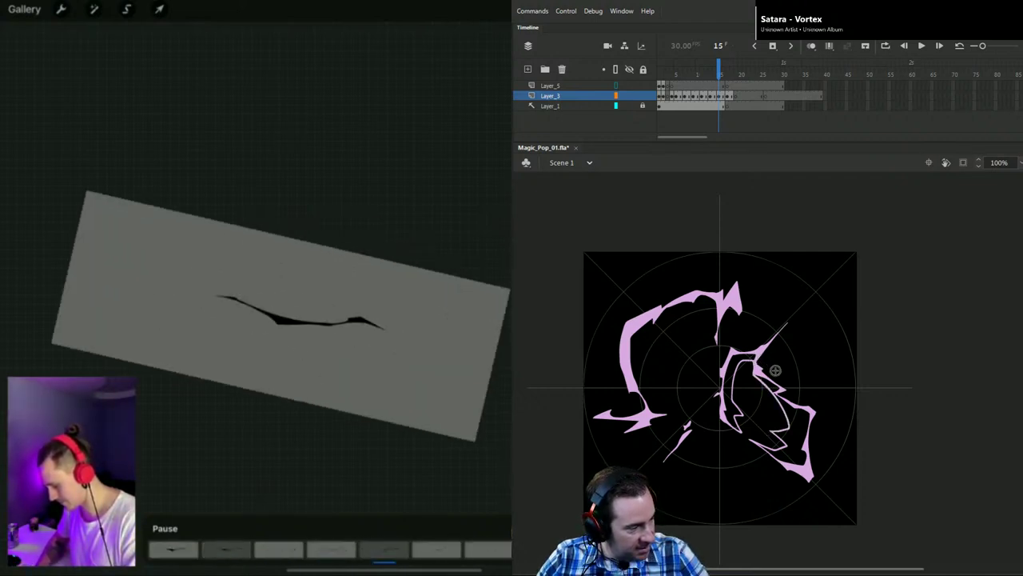
pyautogui.click(808, 444)
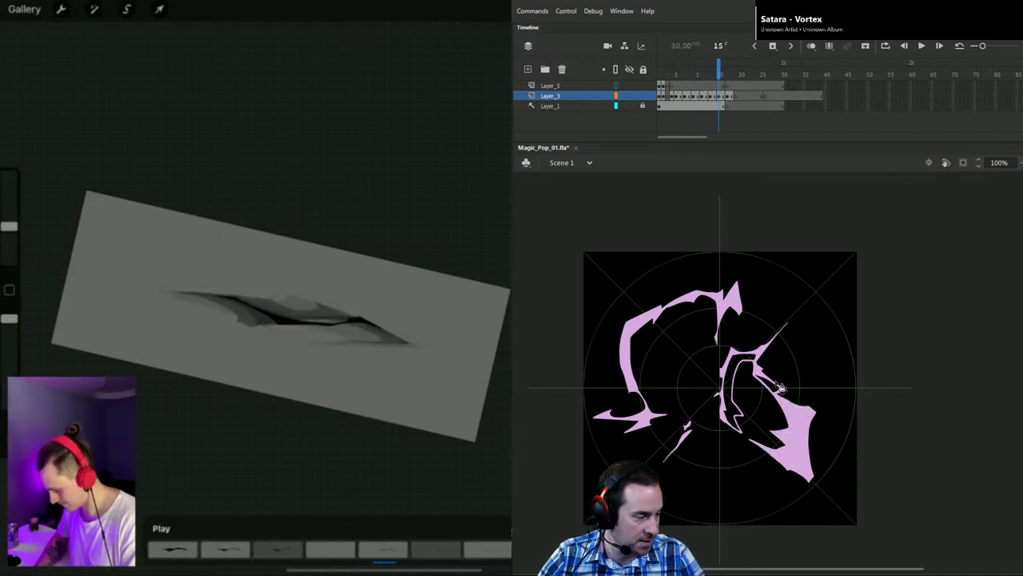
pyautogui.click(772, 384)
pyautogui.click(749, 358)
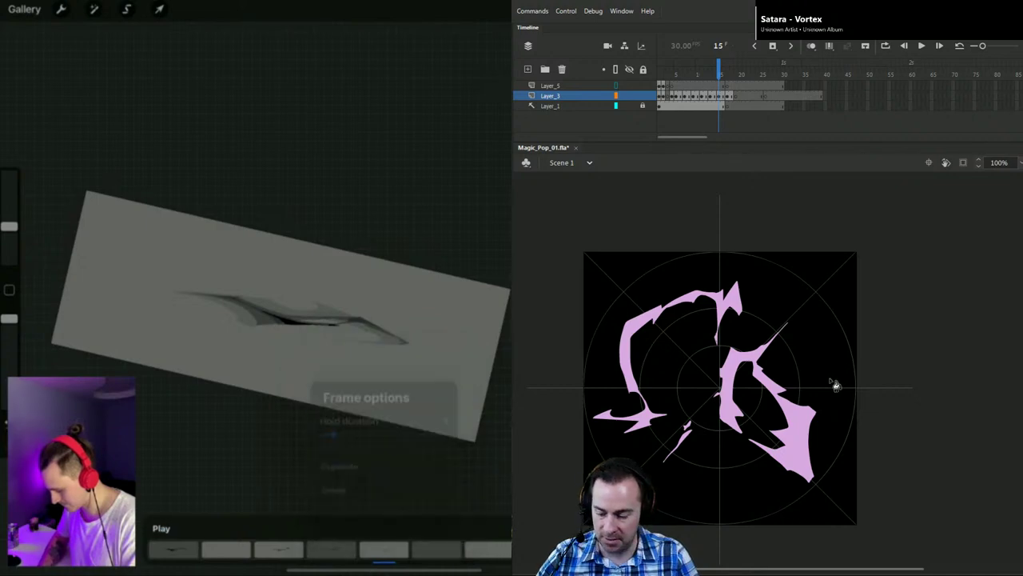
# Step: On frame 17, draw a new jagged inner edge joining the broken right-hand pieces and fill the enclosed area with pink
pyautogui.press('.')
pyautogui.press('.')
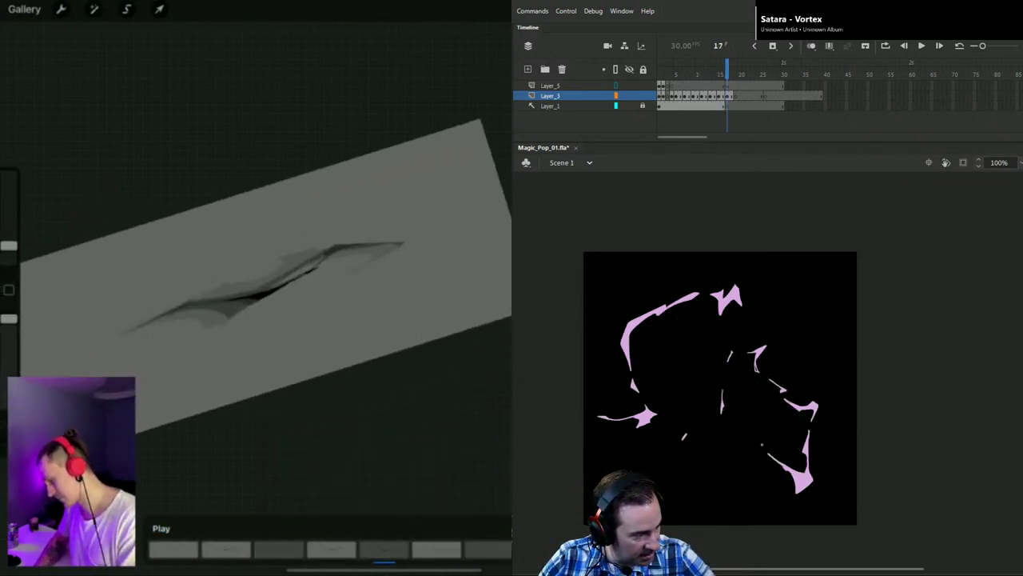
pyautogui.moveTo(781, 449); pyautogui.dragTo(765, 401)
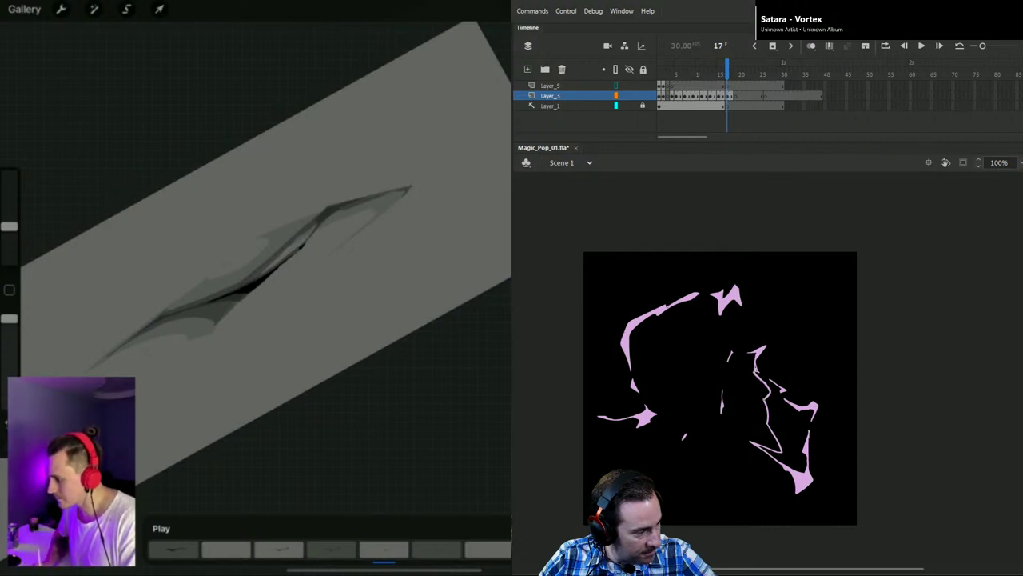
pyautogui.moveTo(757, 369); pyautogui.dragTo(769, 379)
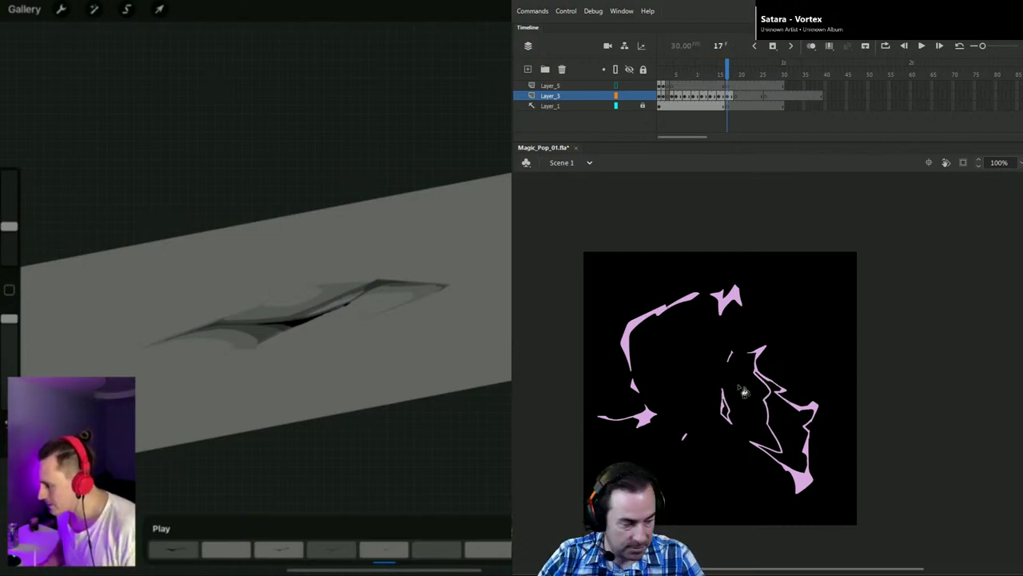
pyautogui.click(797, 429)
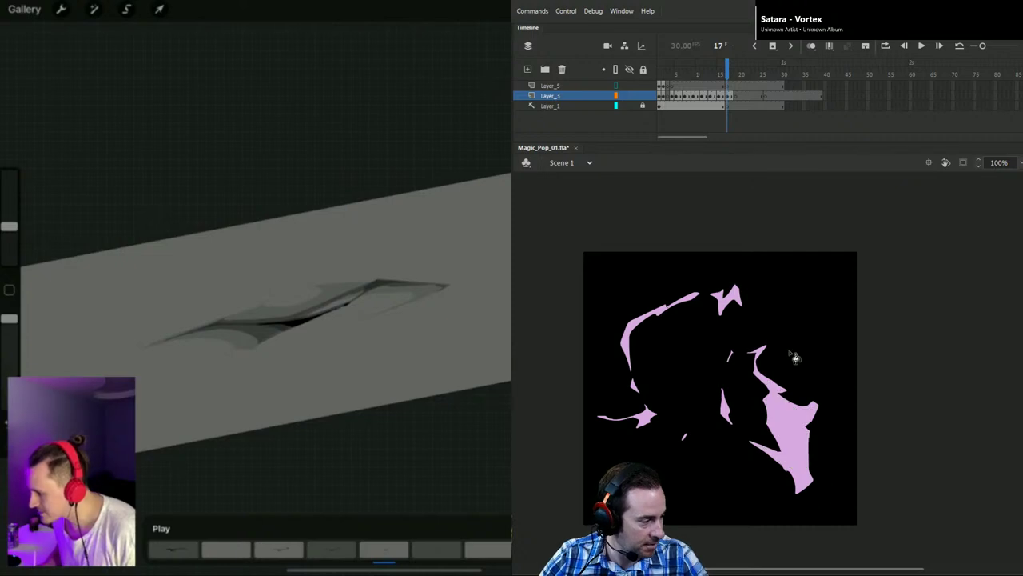
# Step: Step back and forth through the frames around frame 17 to check how the right-hand fragment breaks up
pyautogui.press('.')
pyautogui.press('.')
pyautogui.press(',')
pyautogui.press(',')
pyautogui.press(',')
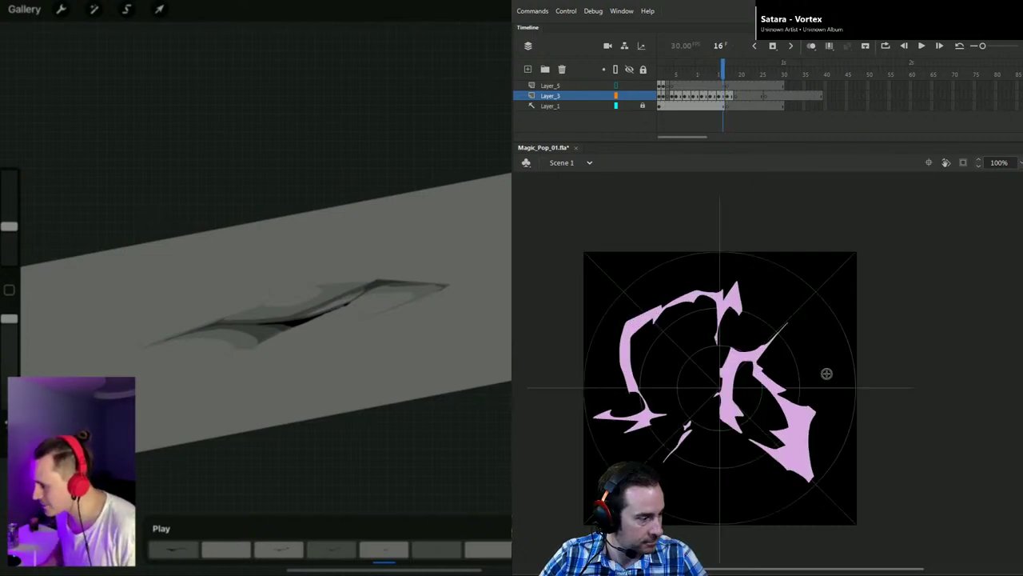
pyautogui.press('.')
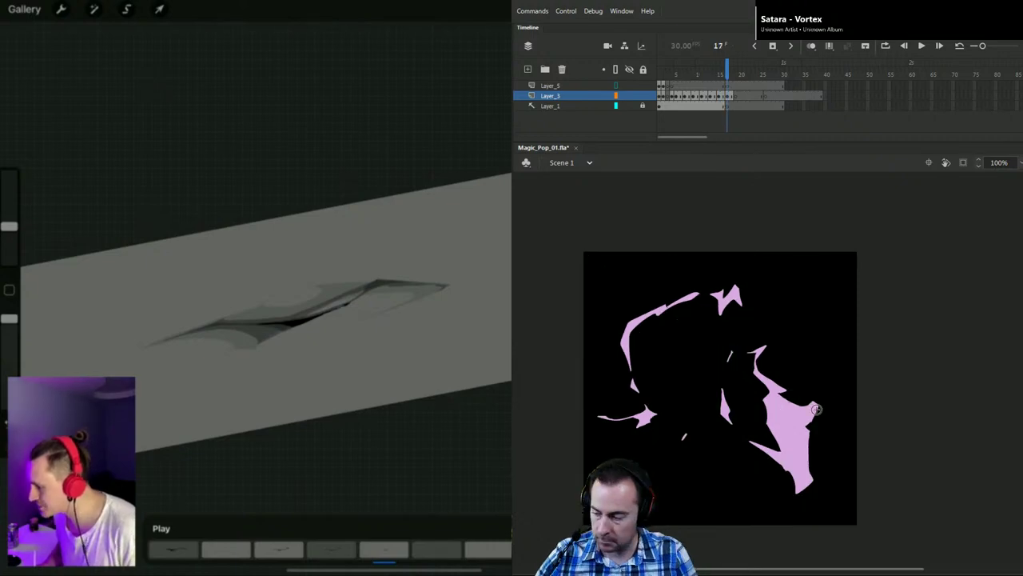
pyautogui.press(',')
pyautogui.press(',')
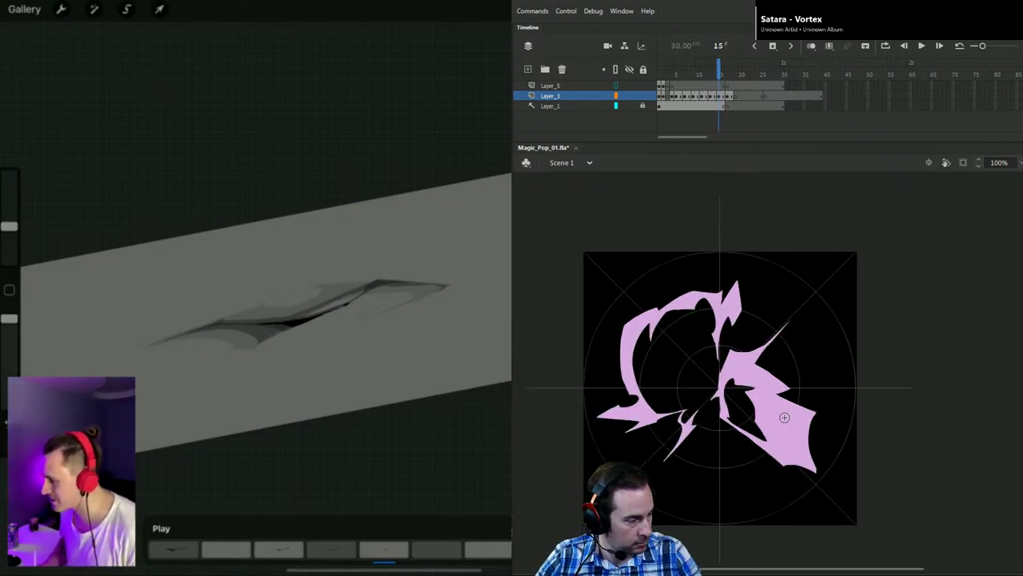
pyautogui.press('.')
pyautogui.press('.')
pyautogui.press('.')
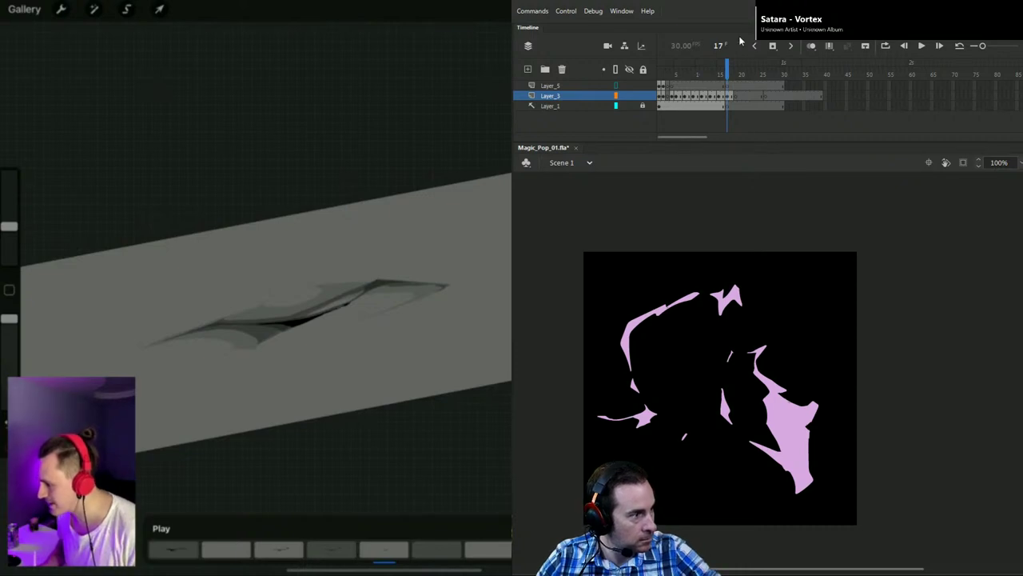
# Step: Using onion skinning and outline view on frame 17, carve away the inner part of the right-hand fragment, and turn onion skinning off
pyautogui.click(811, 45)
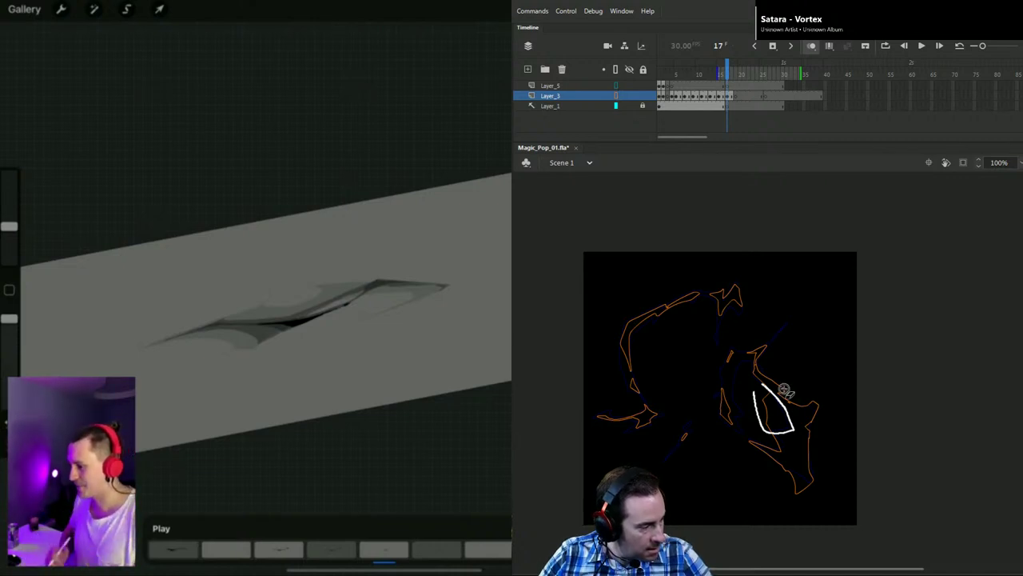
pyautogui.moveTo(782, 384); pyautogui.dragTo(782, 386)
pyautogui.moveTo(787, 449); pyautogui.dragTo(770, 443)
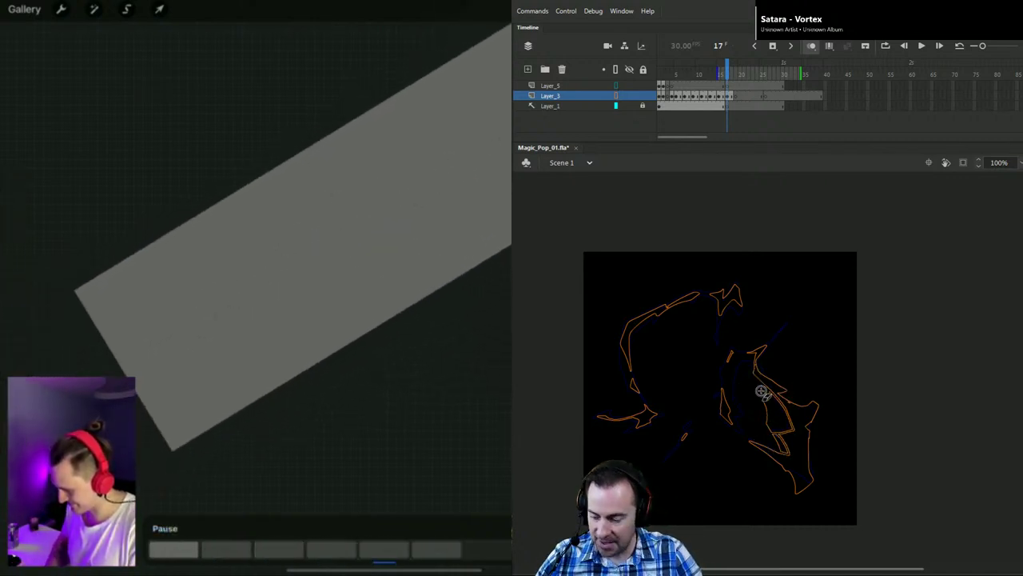
pyautogui.press('v')
pyautogui.click(780, 443)
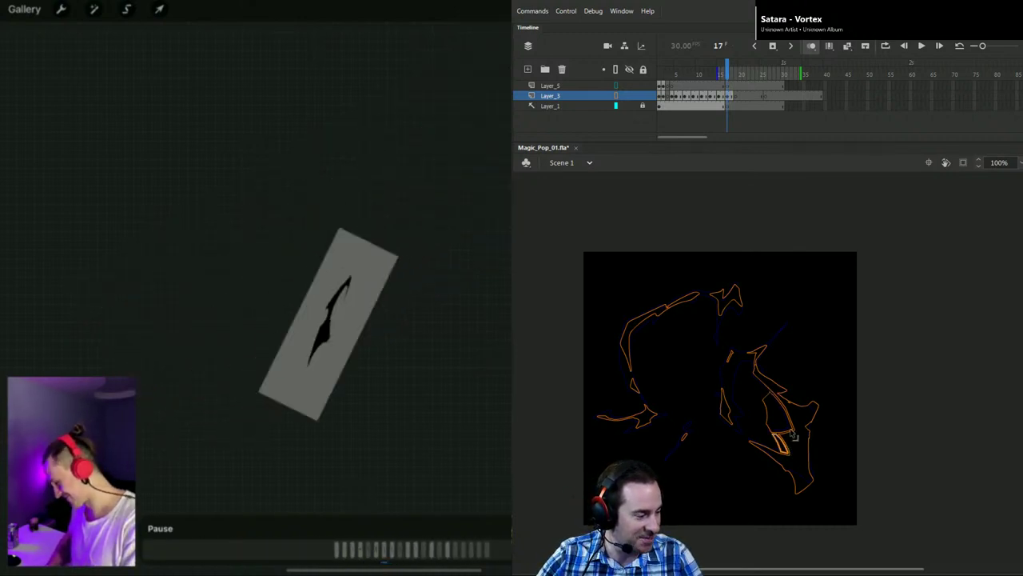
pyautogui.hotkey('ctrl', 'z')
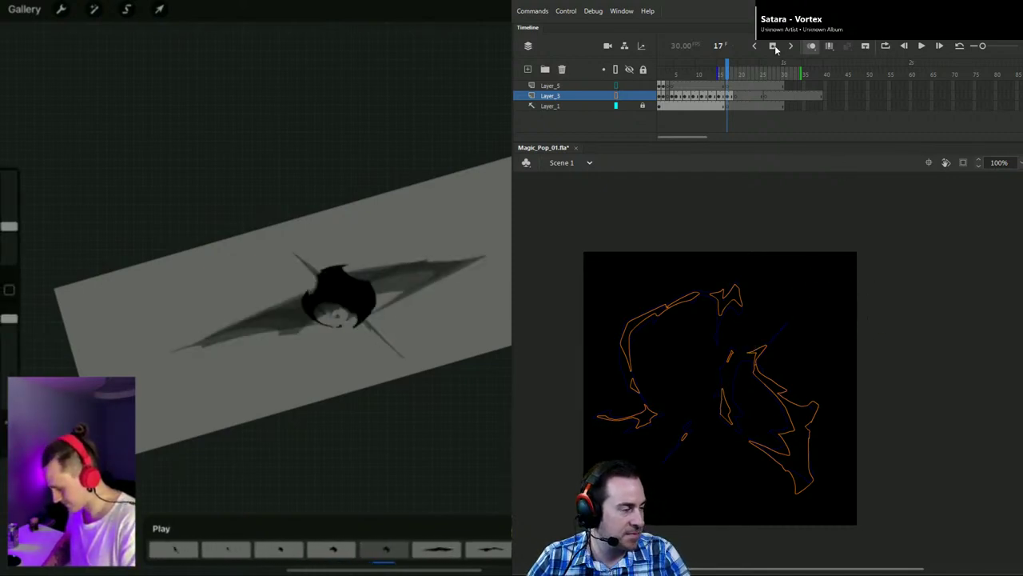
pyautogui.click(830, 48)
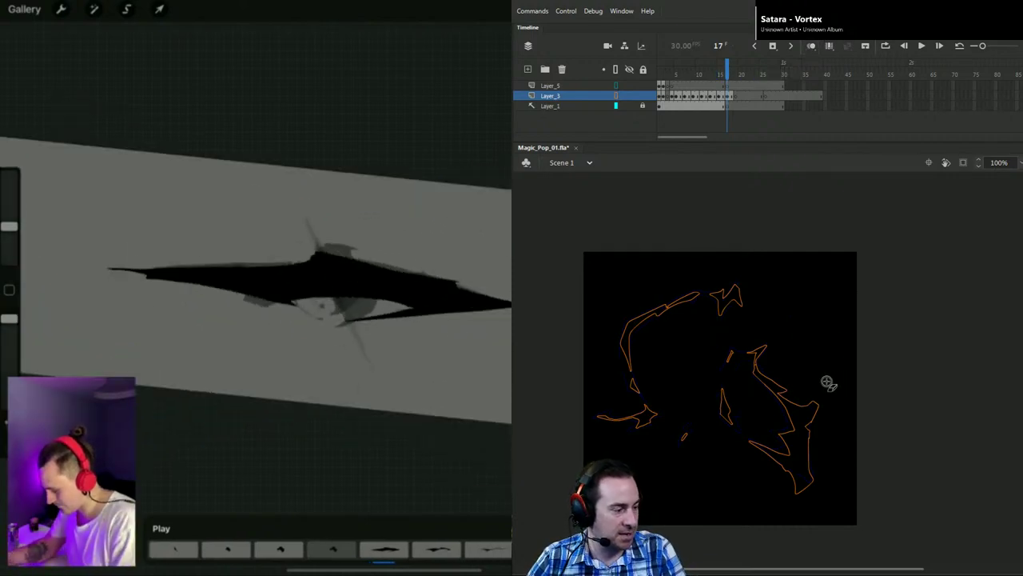
# Step: Save the document and preview the revised animation in a test movie
pyautogui.hotkey('ctrl', 's')
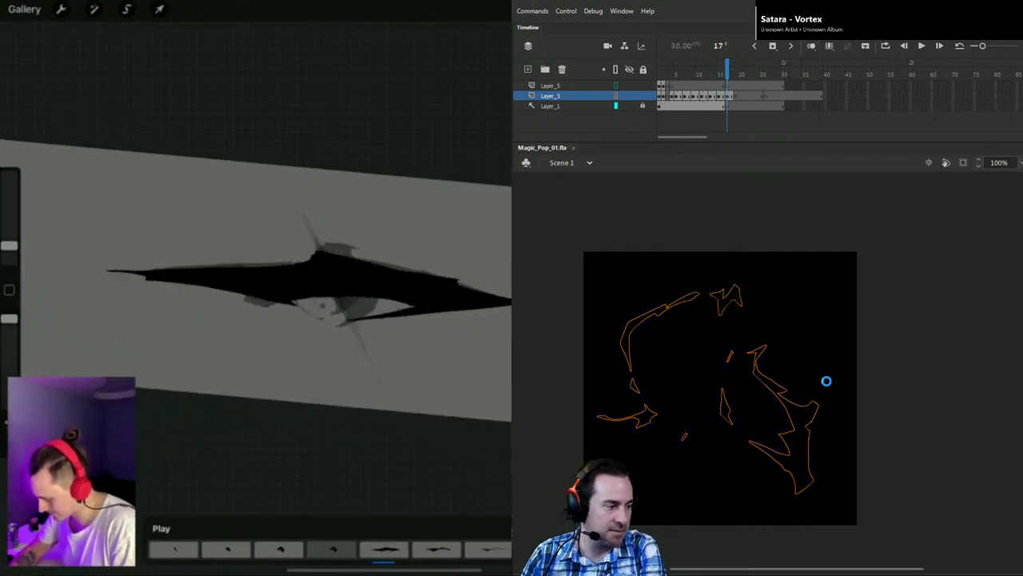
pyautogui.hotkey('ctrl', 'Return')
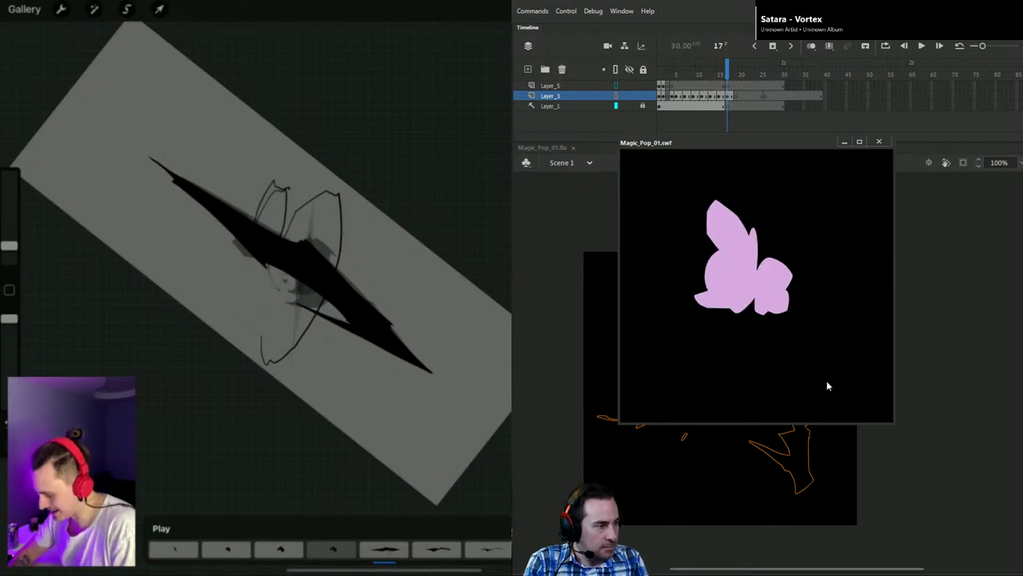
pyautogui.click(880, 142)
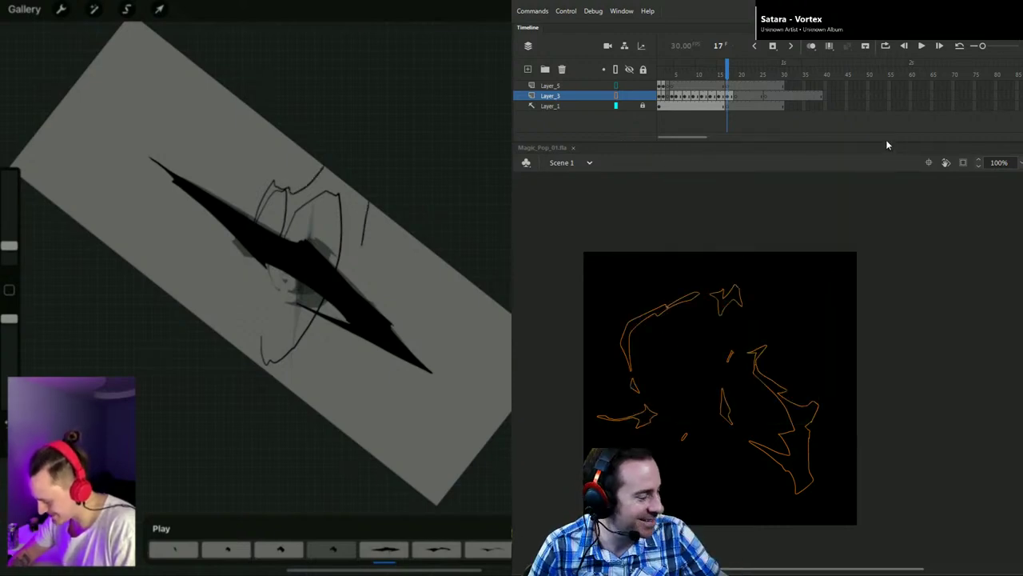
# Step: Step back and forth through the frames leading up to frame 17 to compare the inner edges of the fragments
pyautogui.press(',')
pyautogui.press(',')
pyautogui.press(',')
pyautogui.press('.')
pyautogui.press('.')
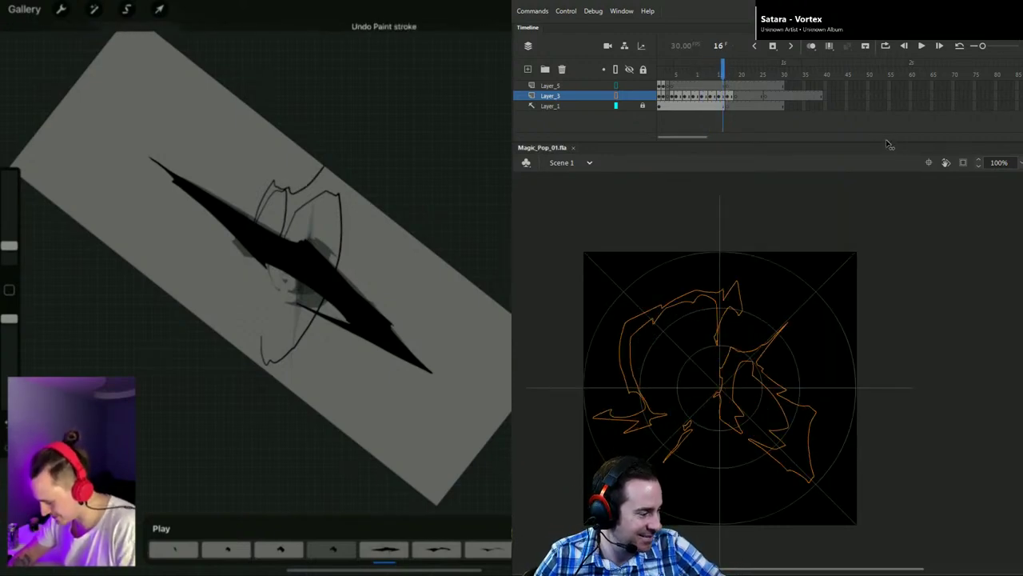
pyautogui.press(',')
pyautogui.press(',')
pyautogui.press(',')
pyautogui.press('.')
pyautogui.press('.')
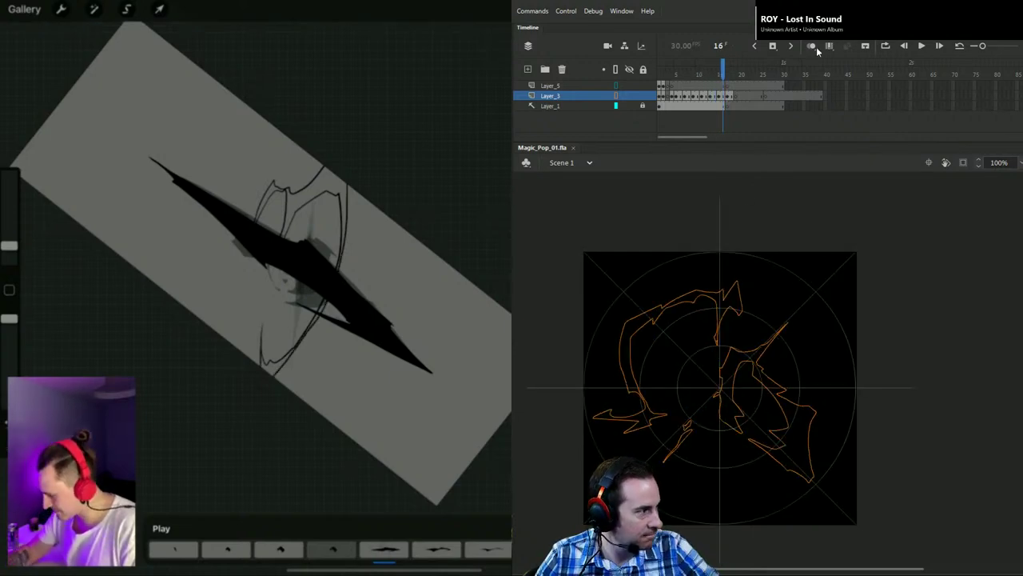
# Step: Turn on onion skinning and cut away a piece of the right-hand fragment's central prong on frame 15
pyautogui.click(812, 46)
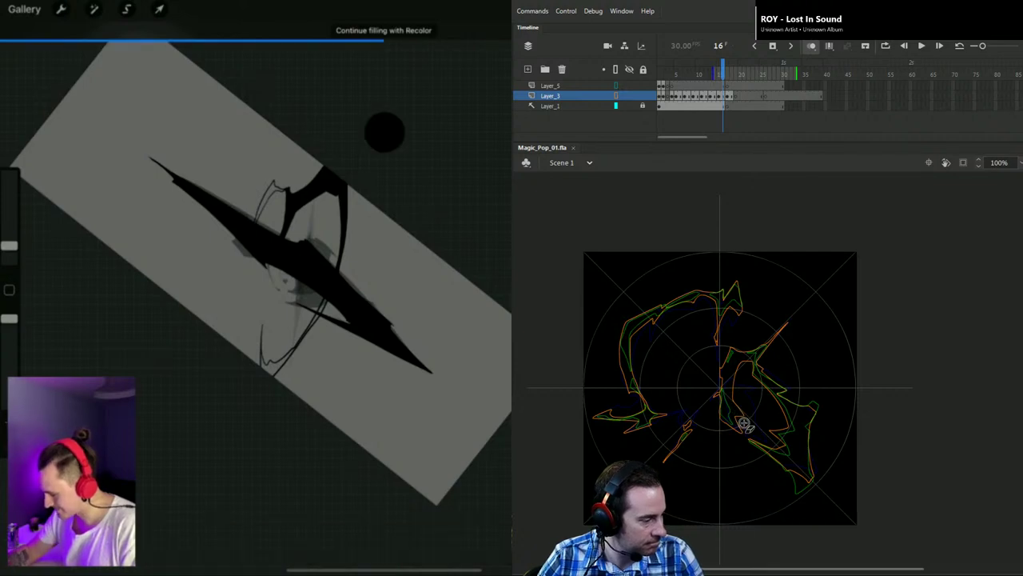
pyautogui.press(',')
pyautogui.press(',')
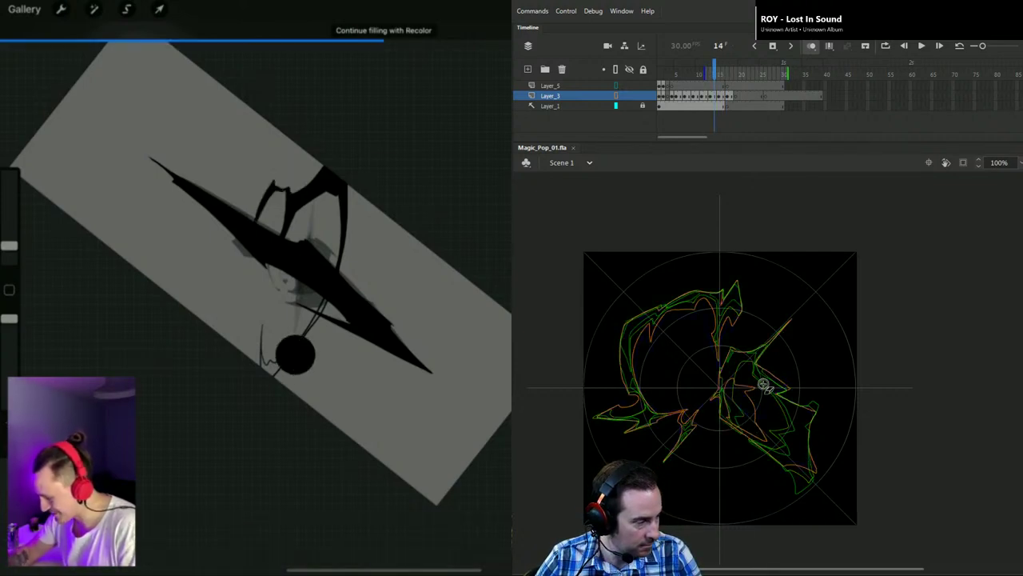
pyautogui.press('.')
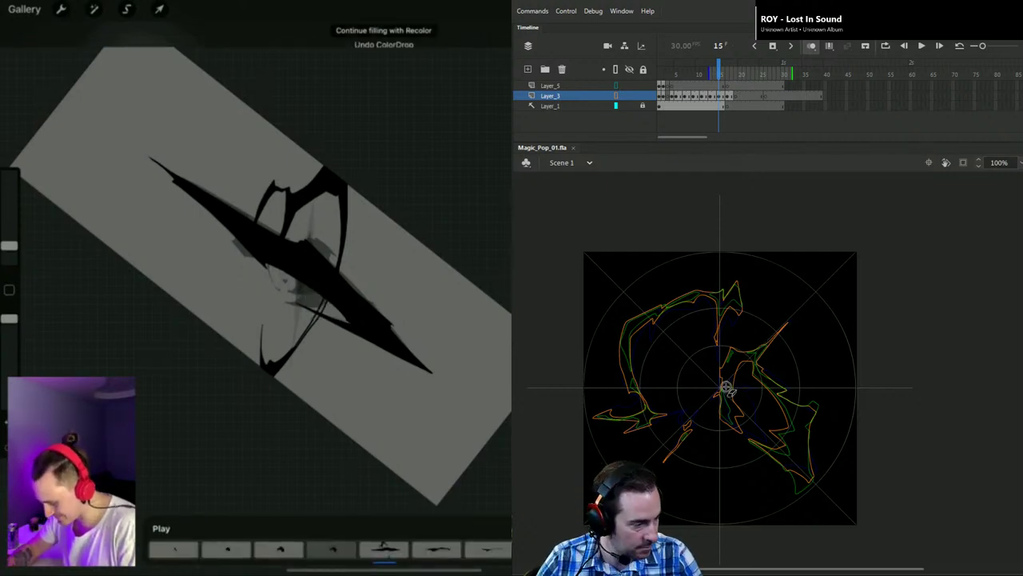
pyautogui.moveTo(735, 433); pyautogui.dragTo(726, 395)
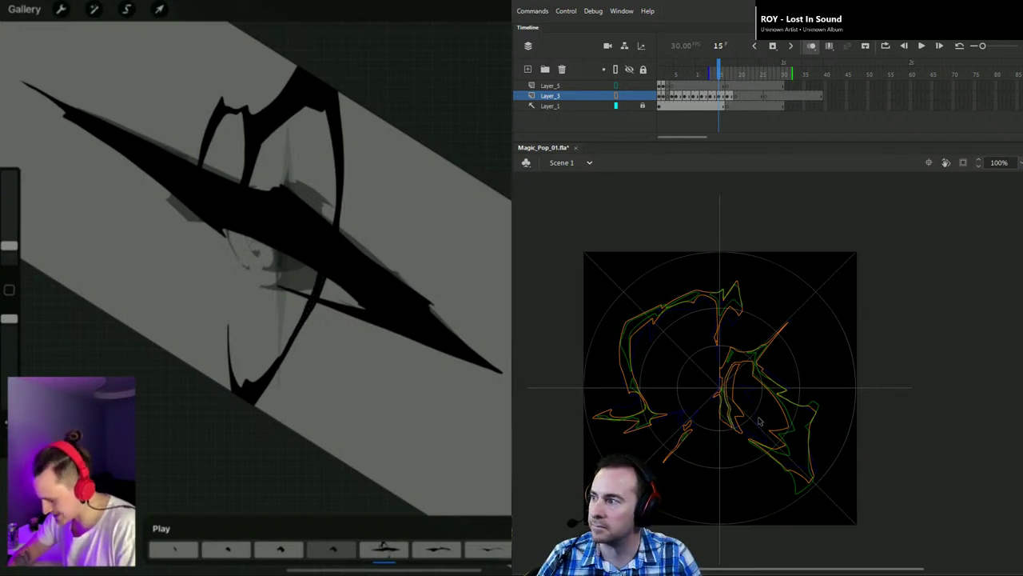
pyautogui.click(737, 381)
pyautogui.press('Delete')
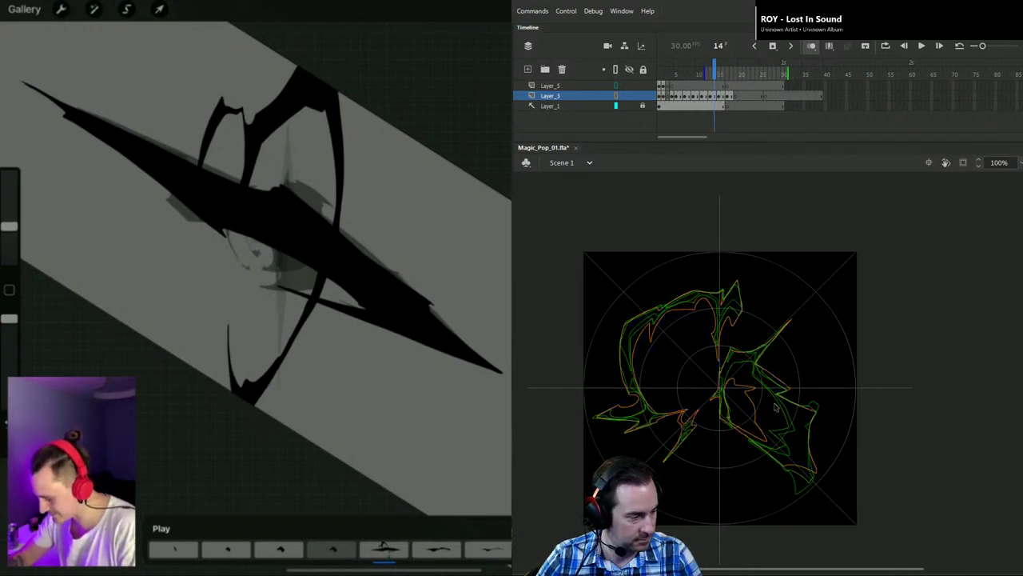
# Step: Thin the small central sliver on frame 17 and preview the animation in a test movie
pyautogui.press('.')
pyautogui.press('.')
pyautogui.press('.')
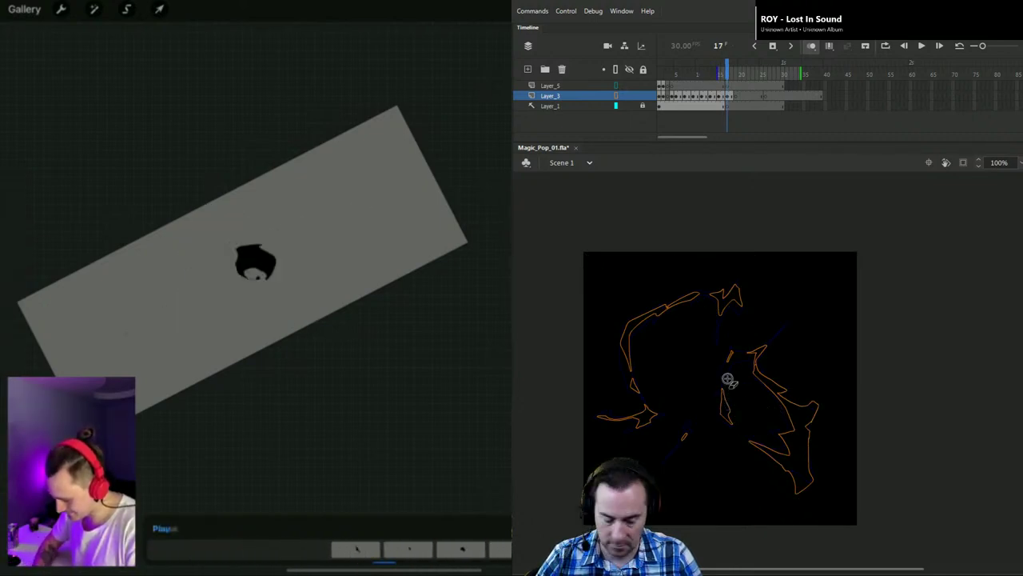
pyautogui.moveTo(729, 422)
pyautogui.mouseDown()
pyautogui.moveTo(726, 392)
pyautogui.moveTo(735, 431)
pyautogui.mouseUp()
pyautogui.hotkey('ctrl', 'z')
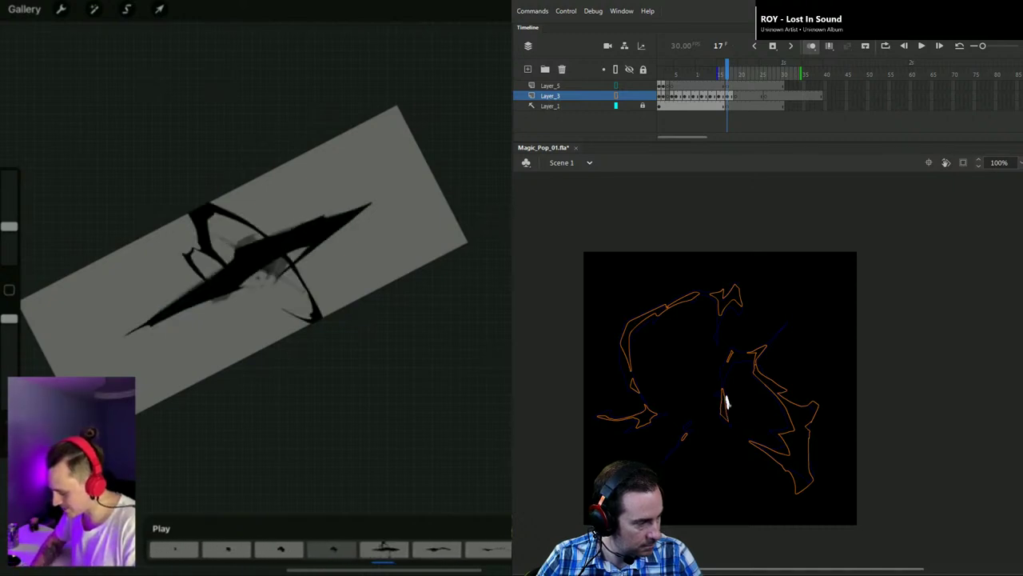
pyautogui.hotkey('ctrl', 'Return')
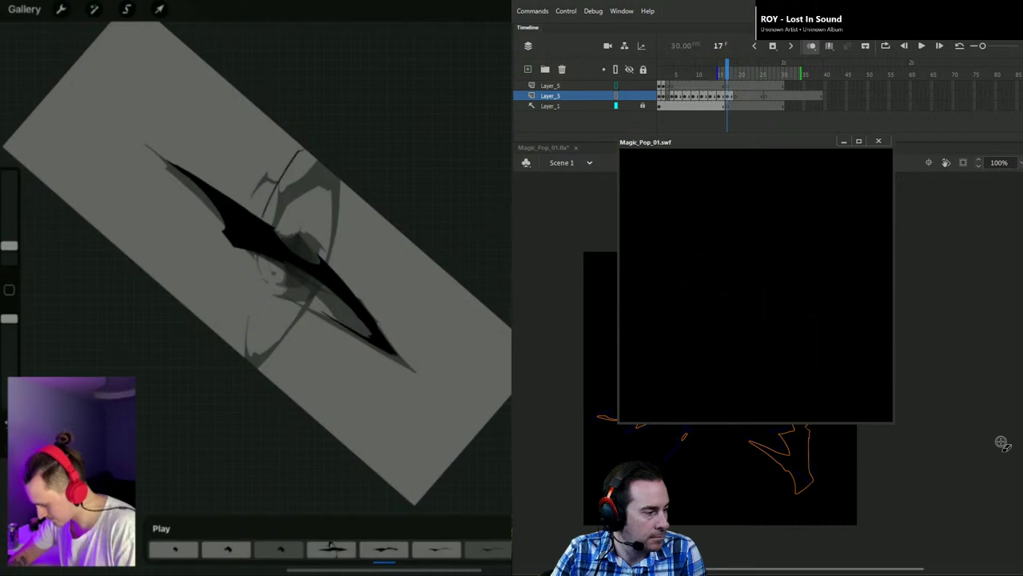
pyautogui.click(879, 142)
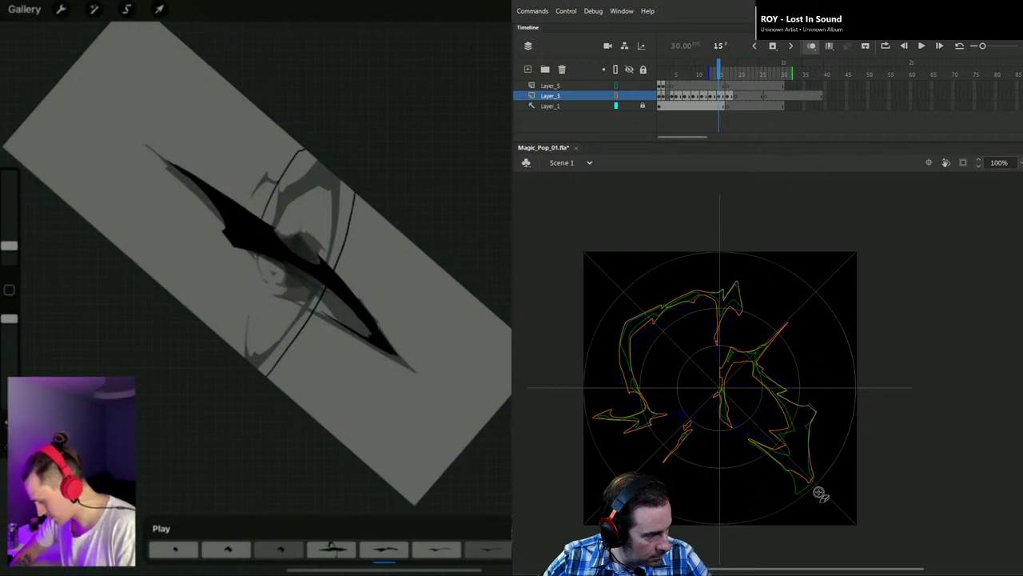
# Step: Return to frame 17, save the document and preview the animation again in a test movie
pyautogui.press('.')
pyautogui.press('.')
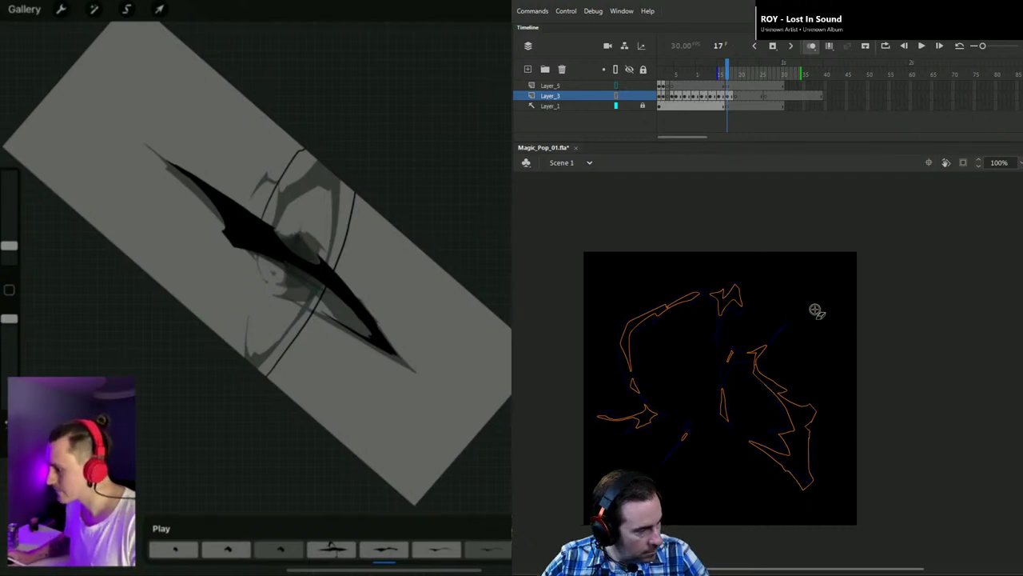
pyautogui.hotkey('ctrl', 's')
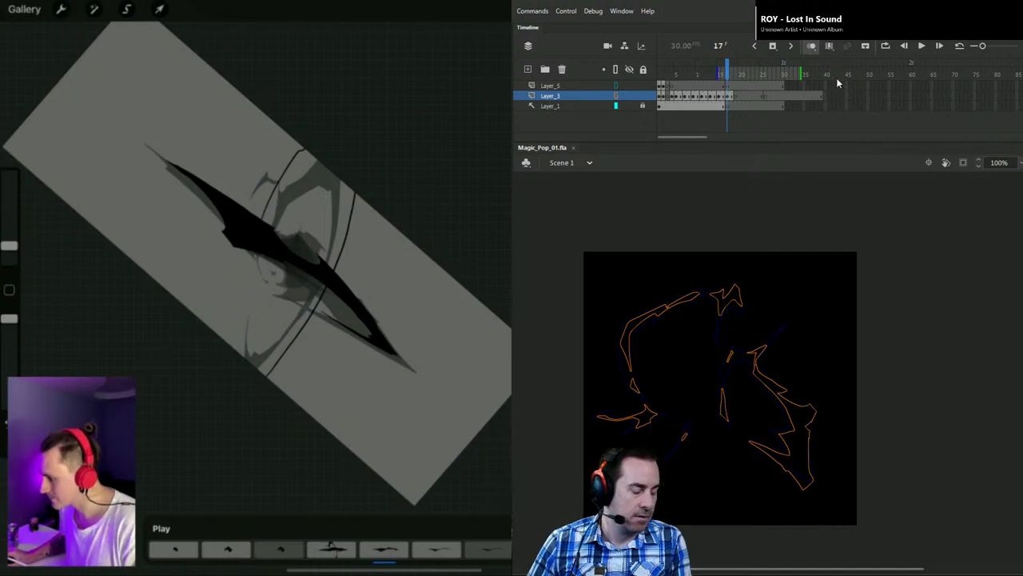
pyautogui.hotkey('ctrl', 'Return')
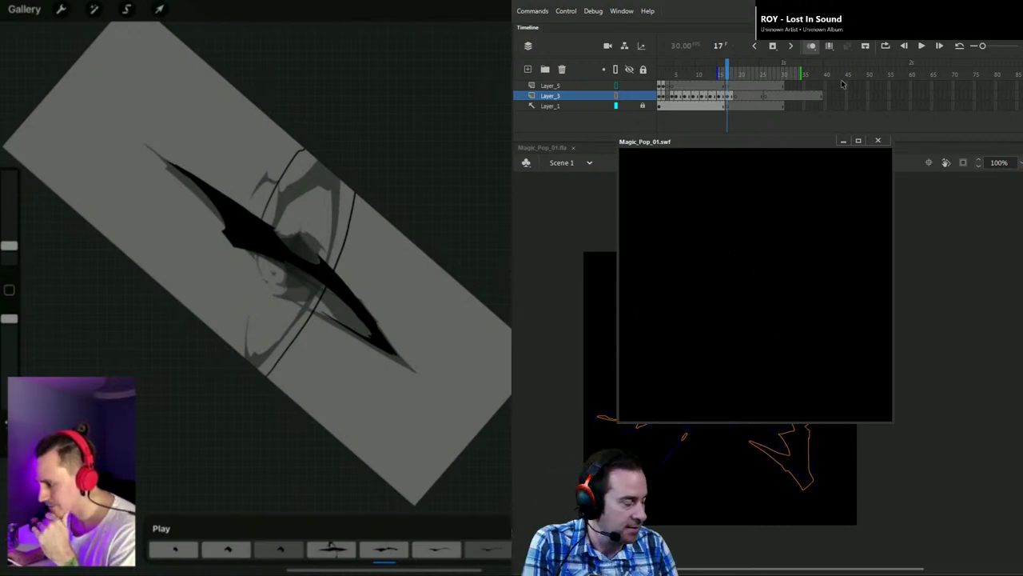
pyautogui.click(879, 141)
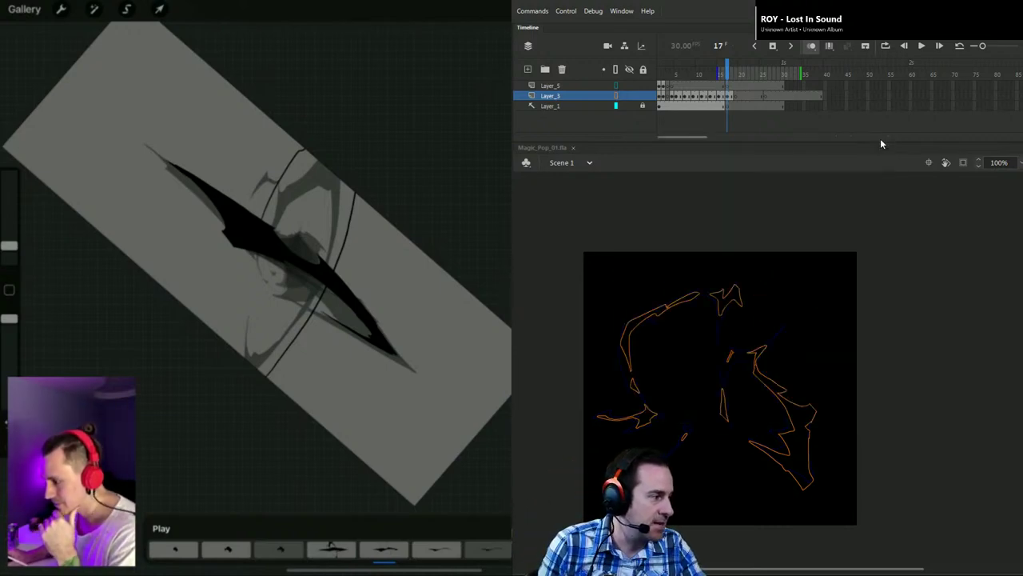
# Step: Turn off onion skinning, step through the animation from its early frames, and switch Layer_3 and Layer_5 back from outline to filled display
pyautogui.click(812, 46)
pyautogui.moveTo(729, 67); pyautogui.dragTo(668, 68)
pyautogui.press('.')
pyautogui.press('.')
pyautogui.press('.')
pyautogui.press('.')
pyautogui.press('.')
pyautogui.press('.')
pyautogui.press('.')
pyautogui.press('.')
pyautogui.press('.')
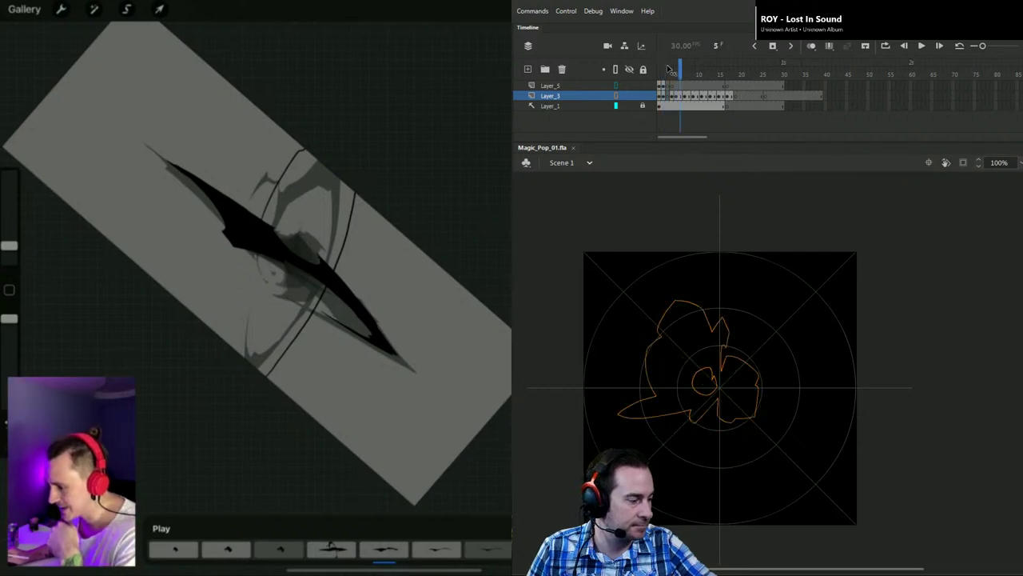
pyautogui.moveTo(615, 96); pyautogui.dragTo(616, 85)
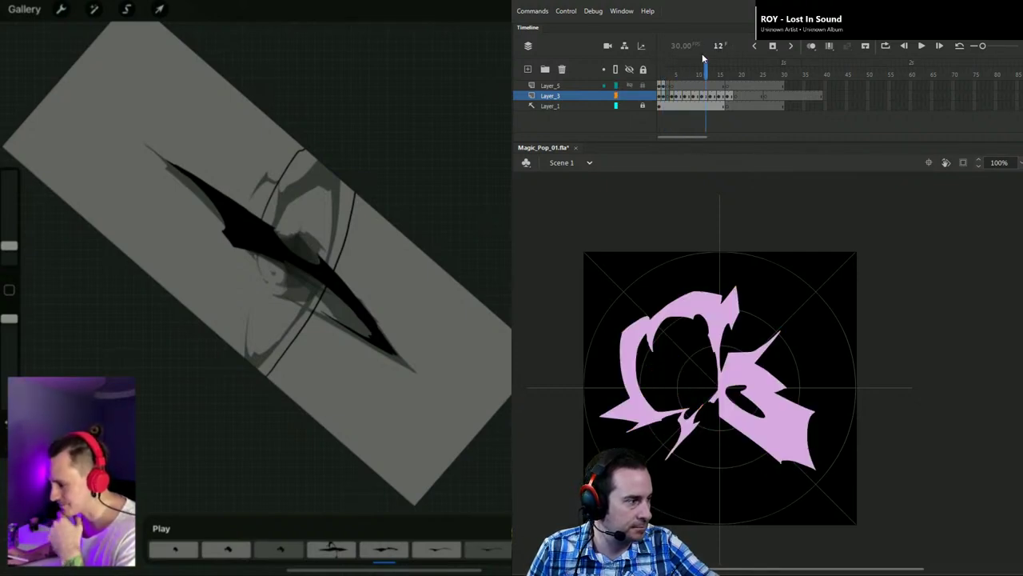
# Step: Step forward repeatedly through the whole animation to check the motion of the filled shapes
pyautogui.press('.')
pyautogui.press('.')
pyautogui.press('.')
pyautogui.press('.')
pyautogui.press('.')
pyautogui.press('.')
pyautogui.press('.')
pyautogui.press('.')
pyautogui.press('.')
pyautogui.press('.')
pyautogui.press('.')
pyautogui.press('.')
pyautogui.press('.')
pyautogui.press('.')
pyautogui.press('.')
pyautogui.press('.')
pyautogui.press('.')
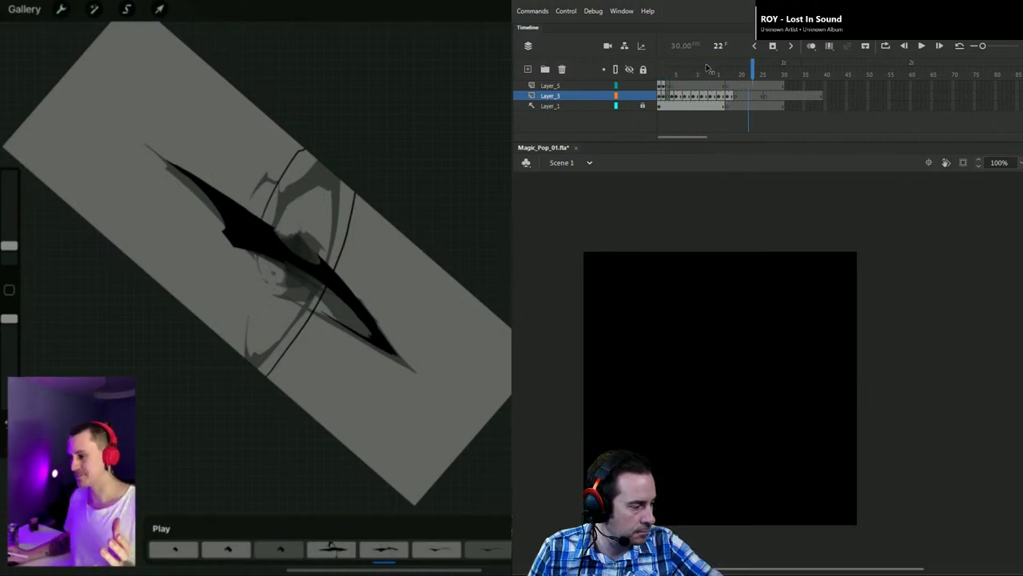
pyautogui.press('.')
pyautogui.press('.')
pyautogui.press('.')
pyautogui.press('.')
pyautogui.press('.')
pyautogui.press('.')
pyautogui.press('.')
pyautogui.press('.')
pyautogui.press('.')
pyautogui.press('.')
pyautogui.press('.')
pyautogui.press('.')
pyautogui.press('.')
pyautogui.press('.')
pyautogui.press('.')
pyautogui.press('.')
pyautogui.press('.')
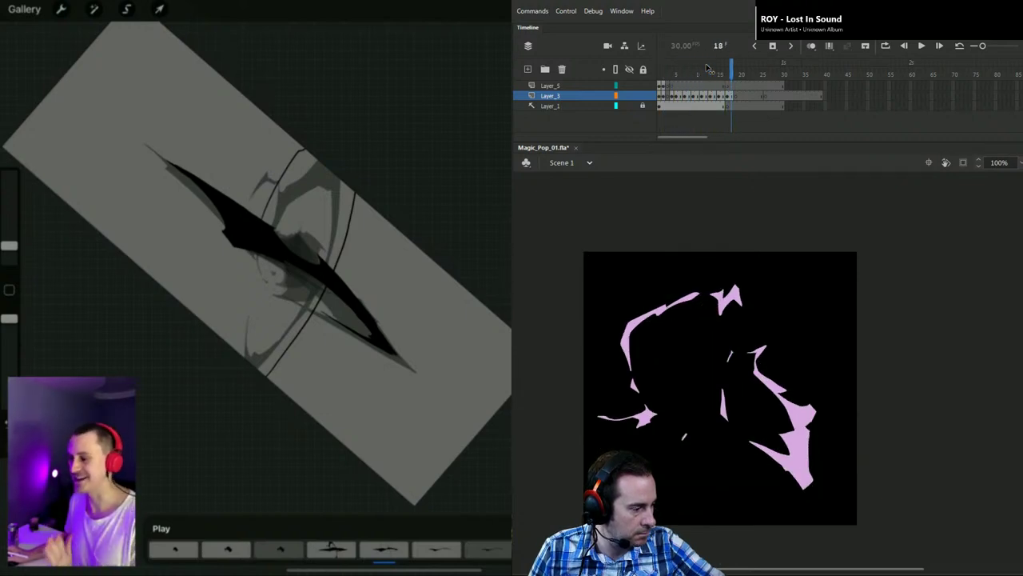
# Step: Step back and forth between frames 10 and 17 to examine how the burst hollows out and breaks apart
pyautogui.press(',')
pyautogui.press(',')
pyautogui.press(',')
pyautogui.press(',')
pyautogui.press(',')
pyautogui.press(',')
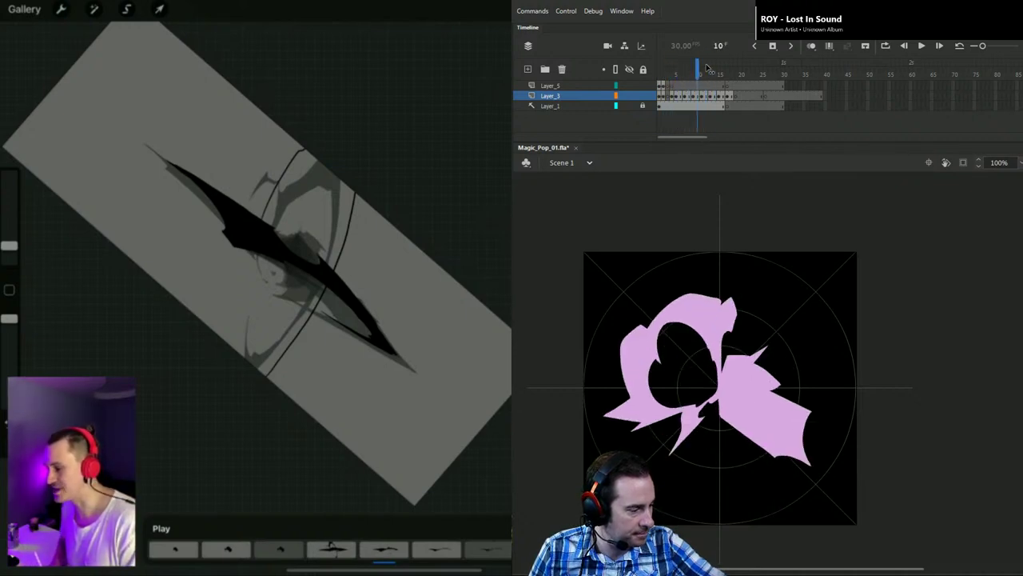
pyautogui.press('.')
pyautogui.press('.')
pyautogui.press('.')
pyautogui.press('.')
pyautogui.press(',')
pyautogui.press(',')
pyautogui.press(',')
pyautogui.press(',')
pyautogui.press(',')
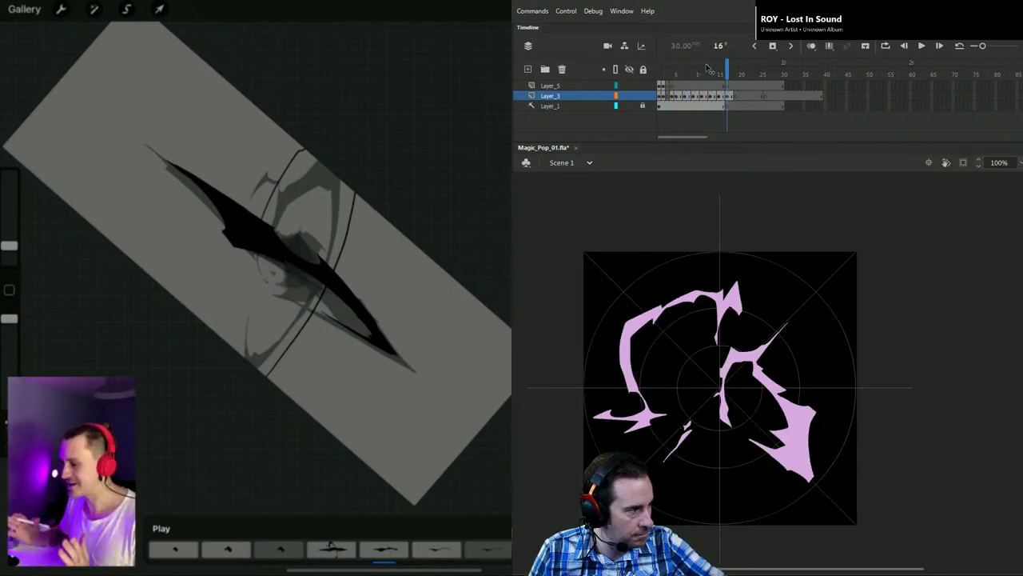
pyautogui.press('.')
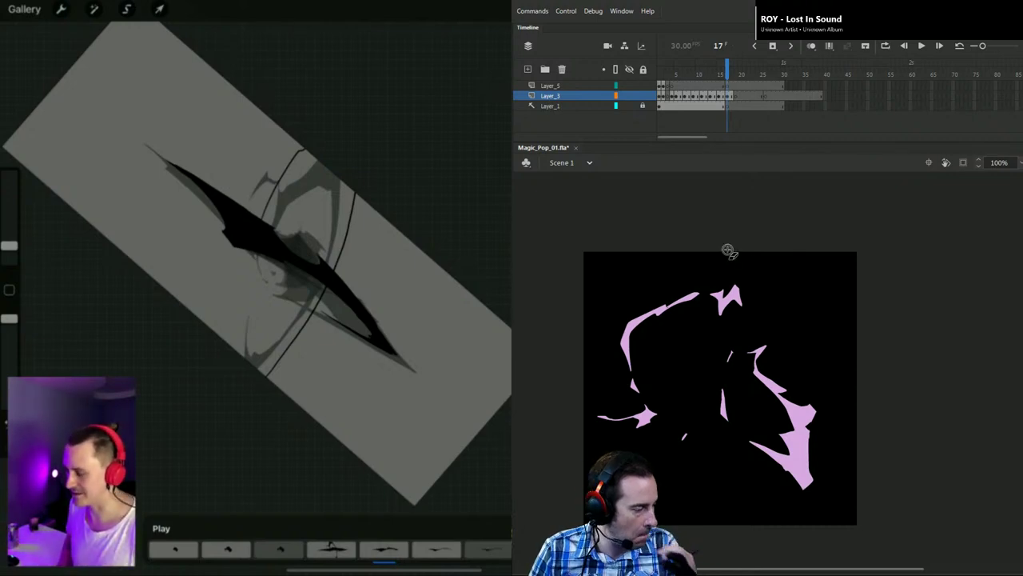
# Step: Save the document and save a new copy of it as Magic_Pop_02.fla
pyautogui.hotkey('ctrl', 's')
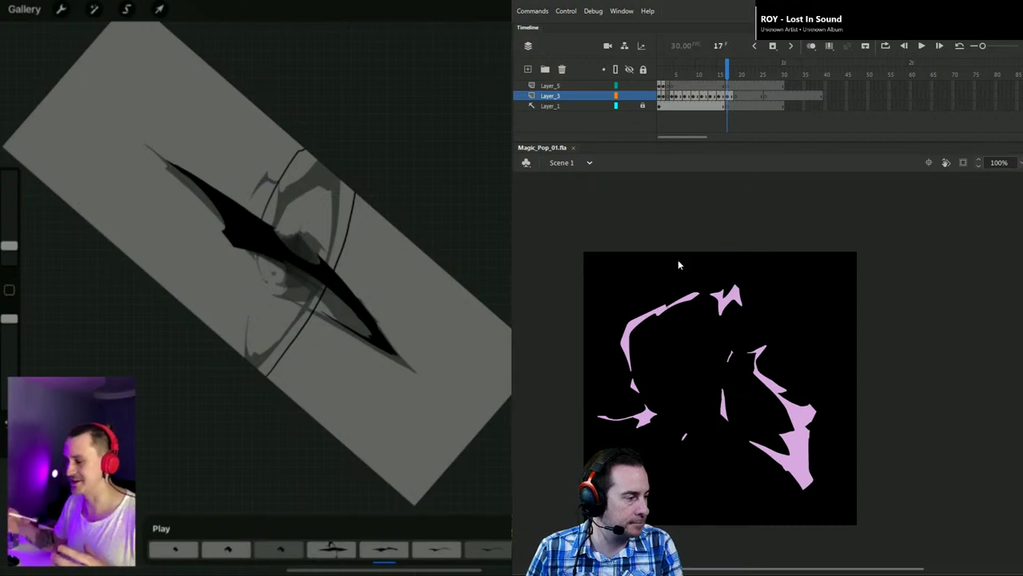
pyautogui.hotkey('ctrl', 'shift', 's')
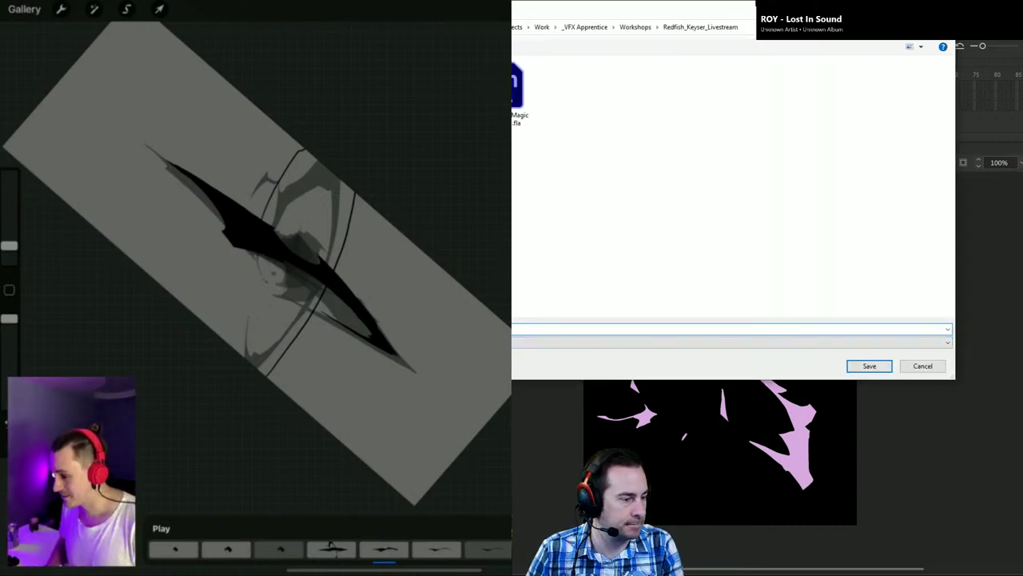
pyautogui.click(878, 369)
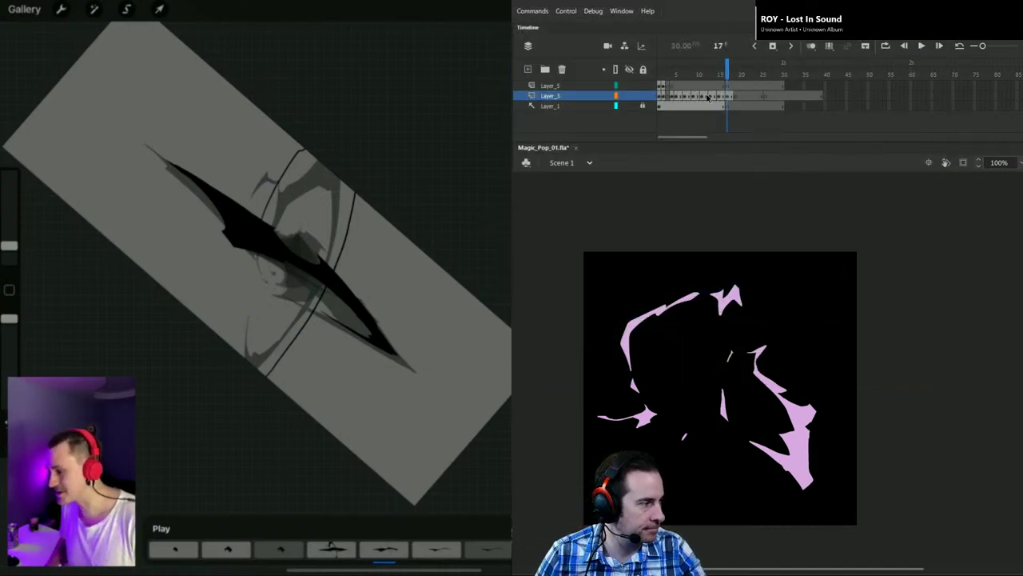
# Step: Add a new layer directly above Layer_3 and display Layer_3 as outlines
pyautogui.click(528, 69)
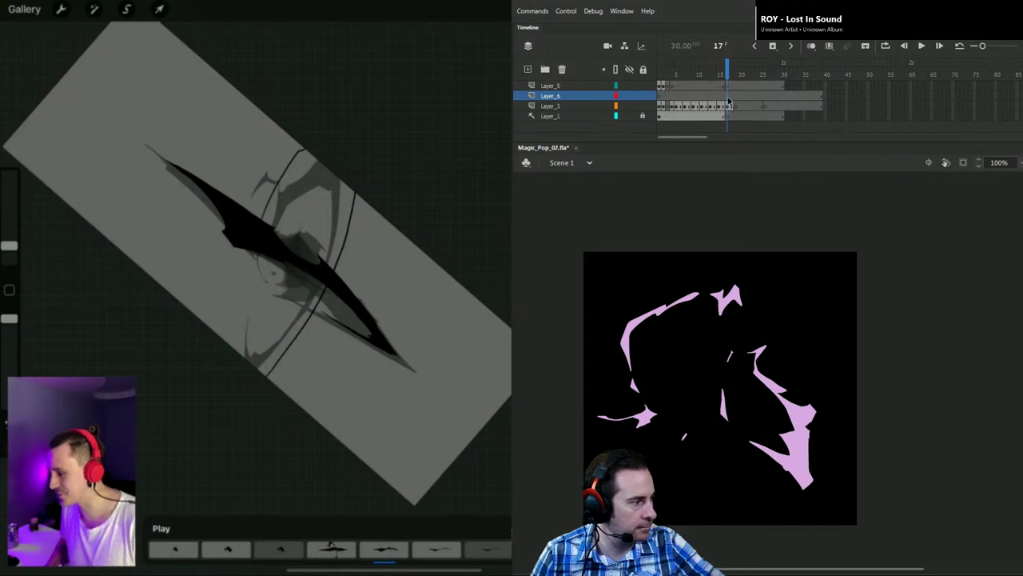
pyautogui.click(616, 106)
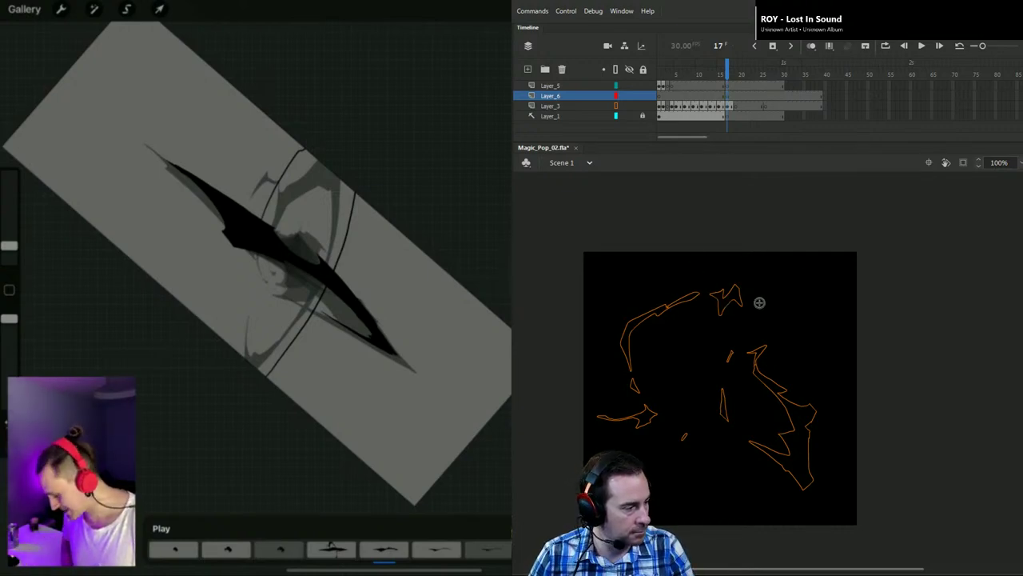
pyautogui.hotkey('ctrl', '=')
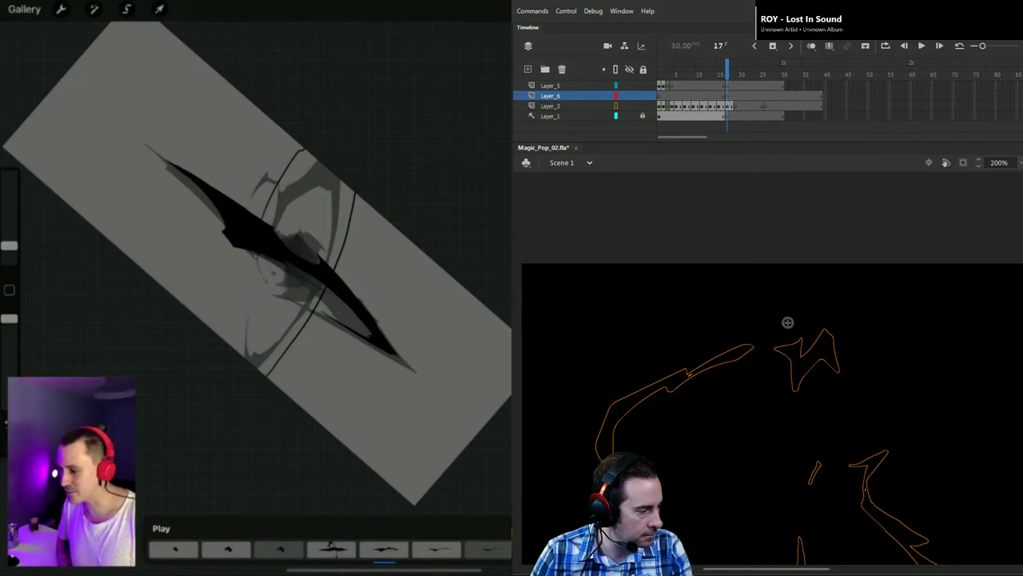
# Step: On a new keyframe at frame 17 of Layer_6, trace the upper tip of the upper-left arc in pale cyan, undoing the stray strokes beside it
pyautogui.moveTo(742, 359)
pyautogui.mouseDown()
pyautogui.moveTo(756, 346)
pyautogui.moveTo(708, 360)
pyautogui.moveTo(670, 388)
pyautogui.mouseUp()
pyautogui.press('F5')
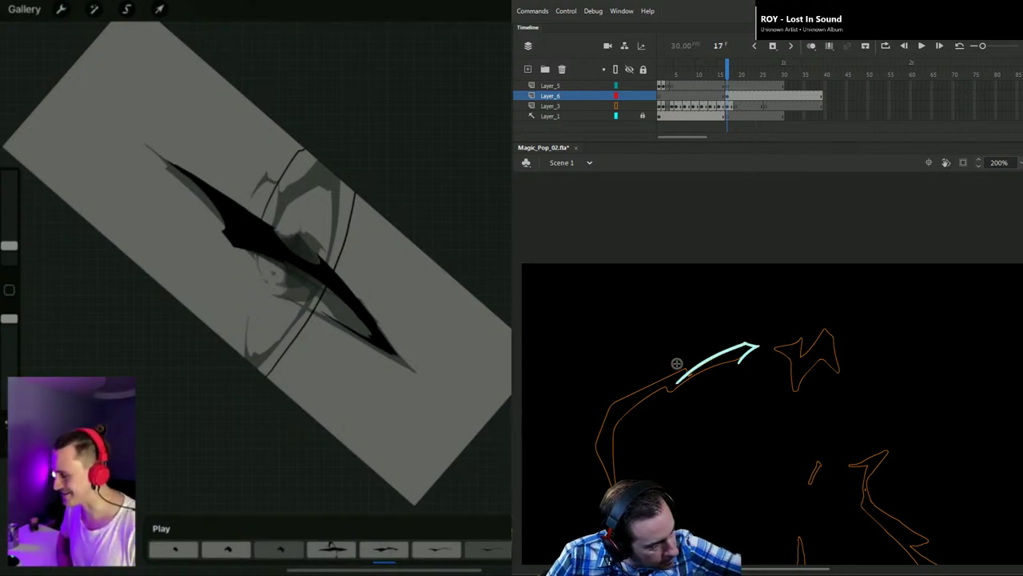
pyautogui.moveTo(736, 362); pyautogui.dragTo(665, 395)
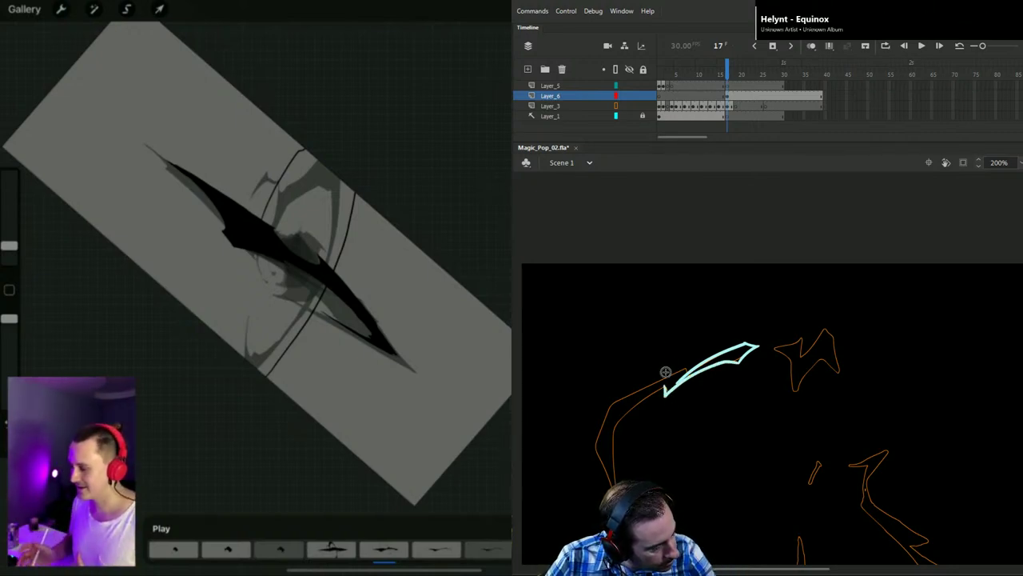
pyautogui.moveTo(734, 376)
pyautogui.mouseDown()
pyautogui.moveTo(763, 382)
pyautogui.moveTo(766, 397)
pyautogui.mouseUp()
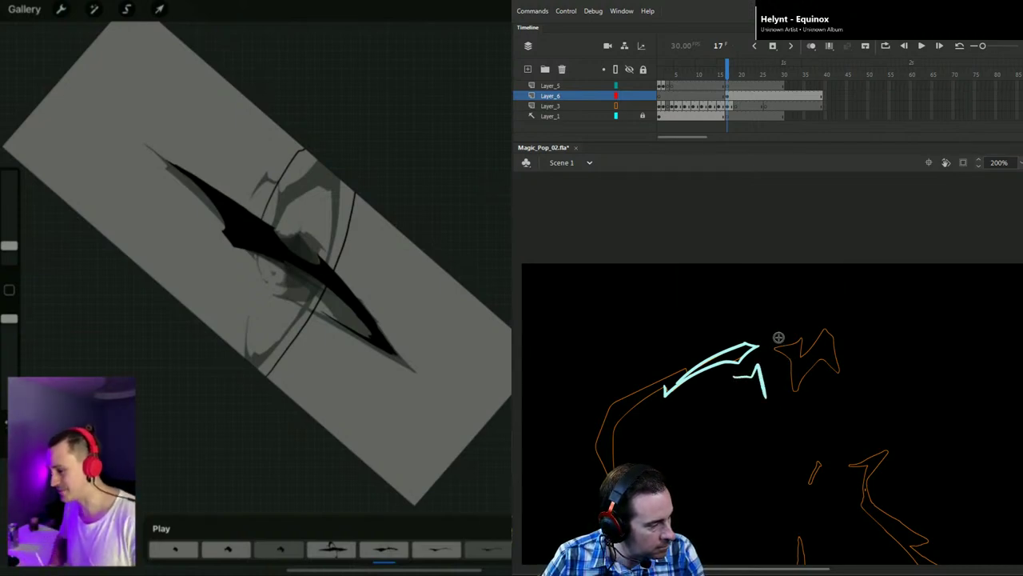
pyautogui.hotkey('ctrl', 'z')
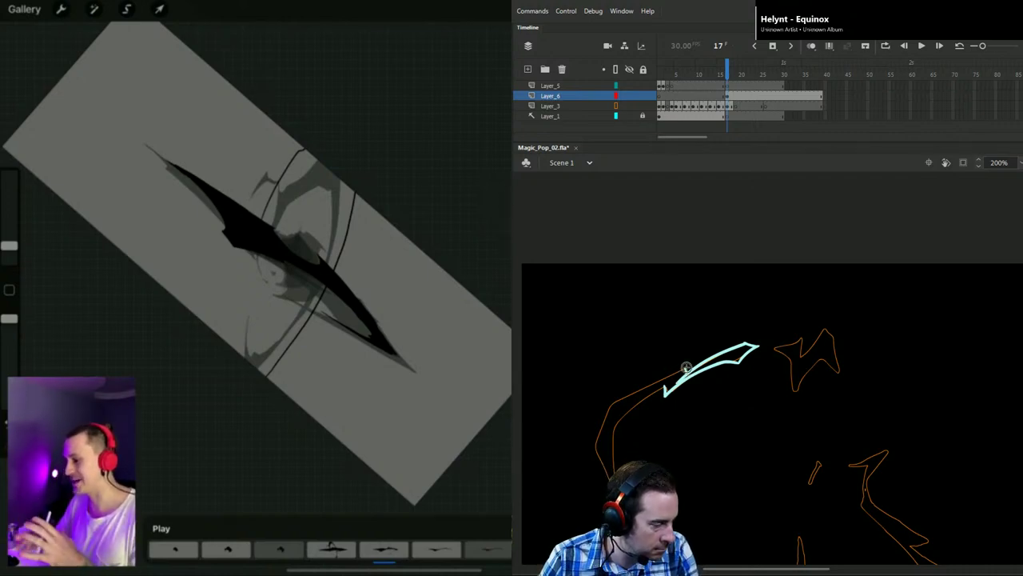
# Step: Trace the rest of the upper-left arc down to its lower tip and fill the traced shape with pale cyan
pyautogui.moveTo(646, 389)
pyautogui.mouseDown()
pyautogui.moveTo(609, 407)
pyautogui.moveTo(596, 442)
pyautogui.moveTo(605, 467)
pyautogui.mouseUp()
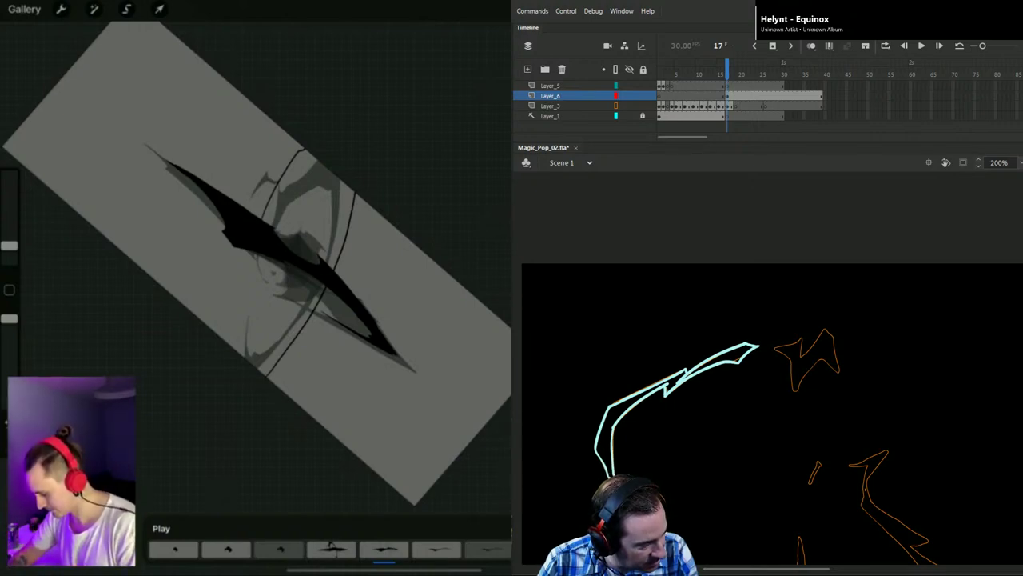
pyautogui.moveTo(635, 477); pyautogui.dragTo(612, 432)
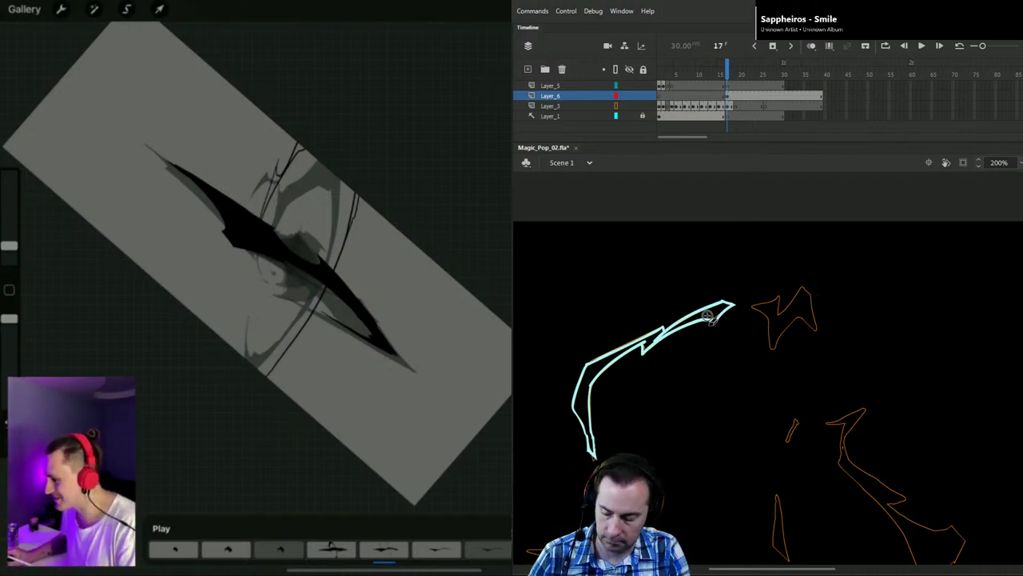
pyautogui.click(719, 338)
pyautogui.click(658, 345)
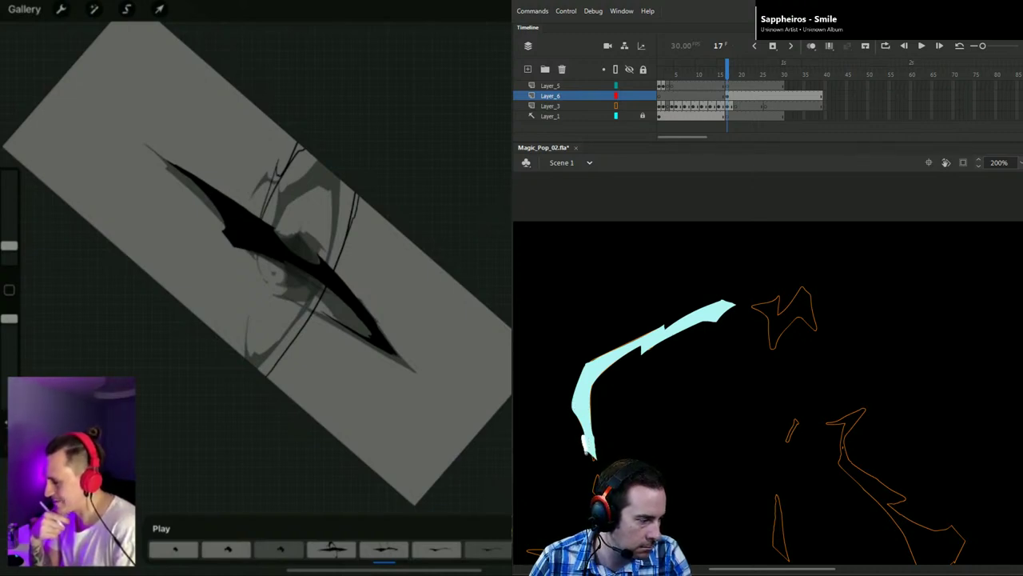
# Step: Sharpen the upper-left arc's lower tip and paint a small bump onto its upper edge in pale cyan
pyautogui.moveTo(586, 452); pyautogui.dragTo(590, 457)
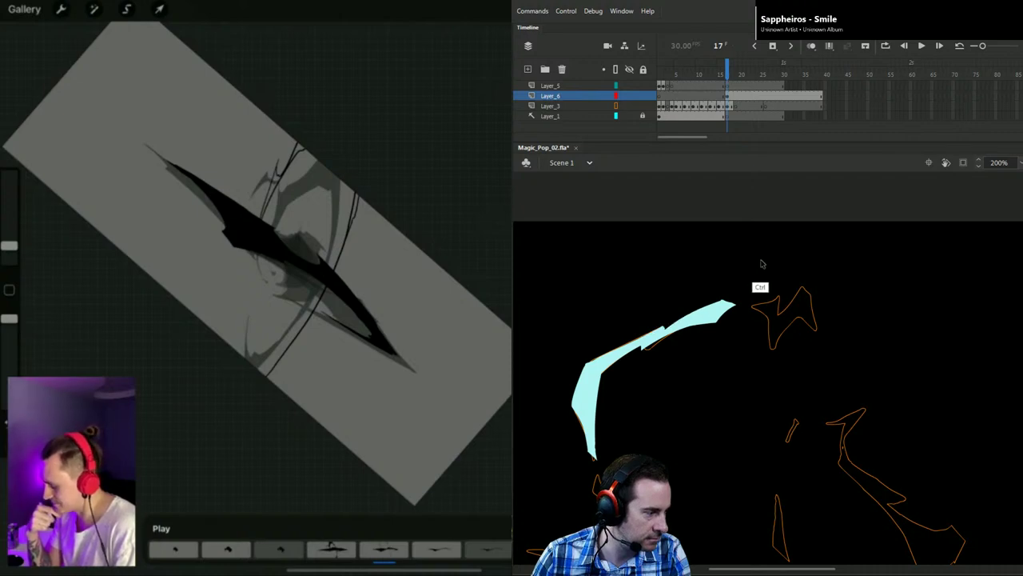
pyautogui.press('z')
pyautogui.click(668, 319)
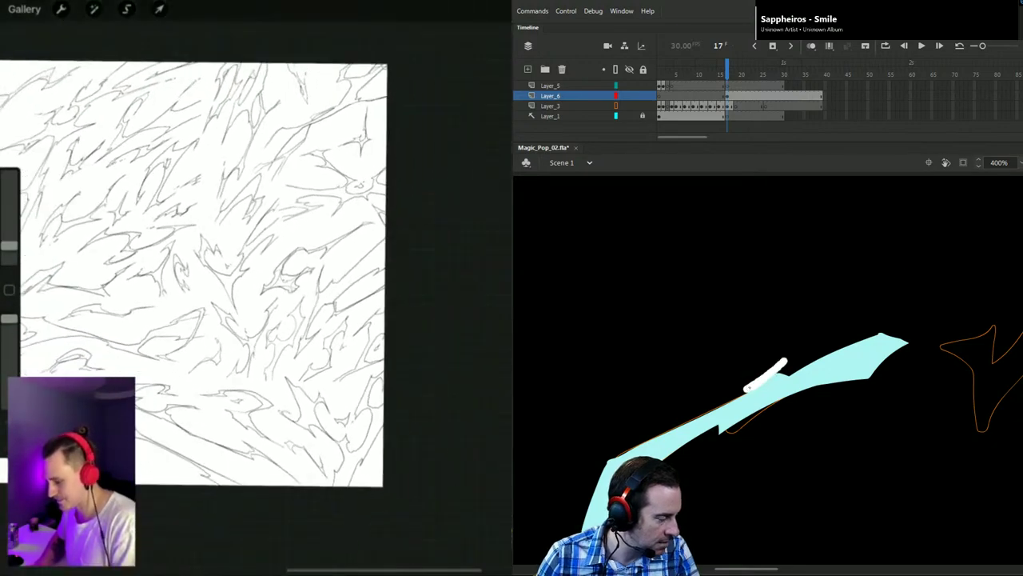
# Step: Trace the zigzag fragment beside the arc's upper end and fill it with pale cyan
pyautogui.scroll(-4, 927, 282)
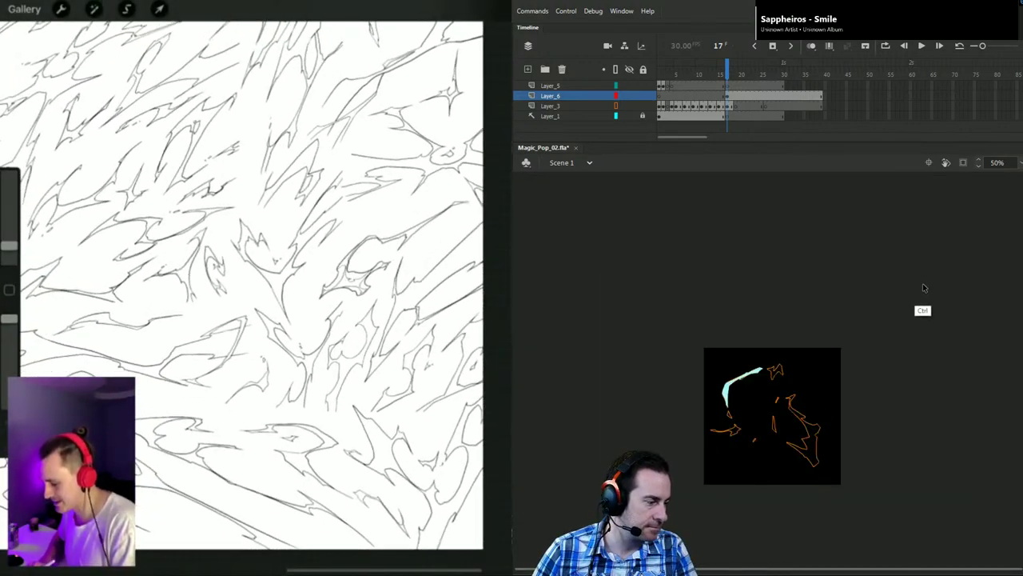
pyautogui.scroll(2, 919, 291)
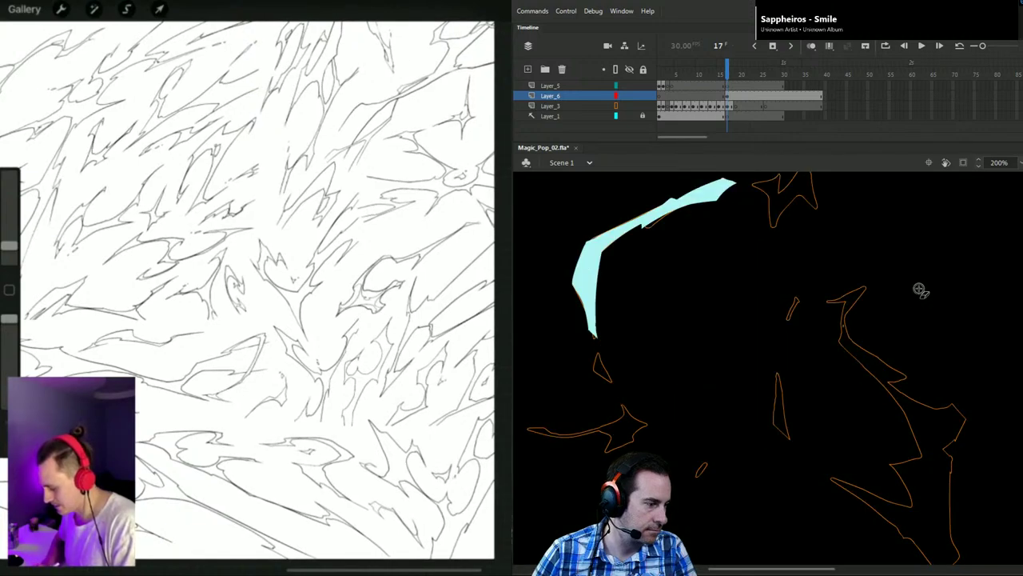
pyautogui.scroll(3, 687, 283)
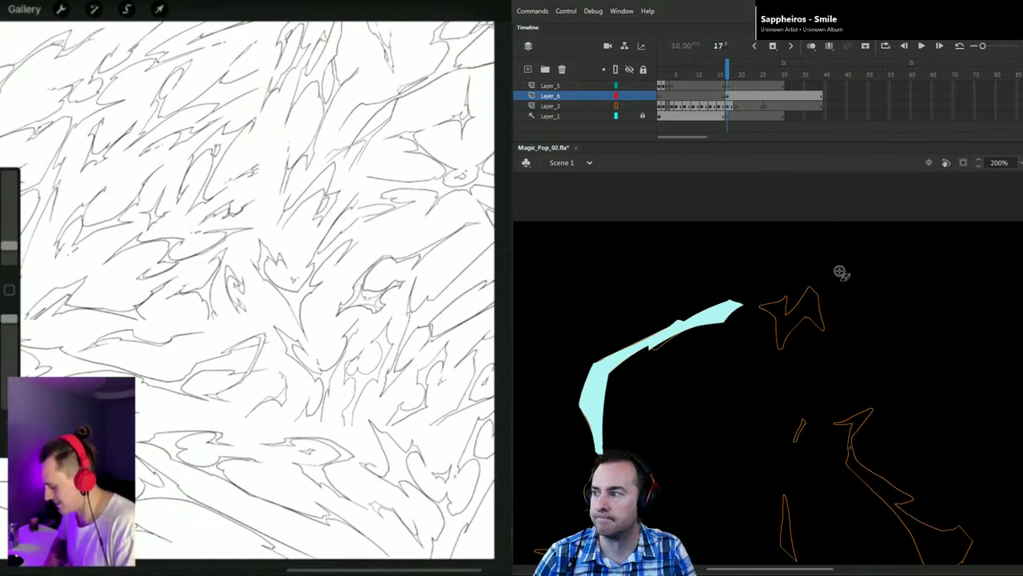
pyautogui.moveTo(756, 304); pyautogui.dragTo(778, 312)
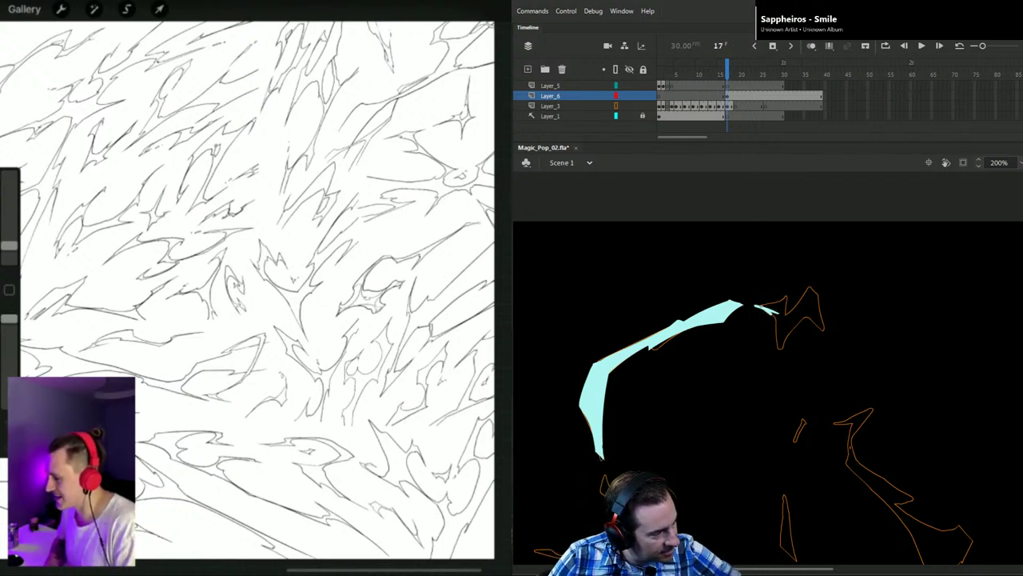
pyautogui.moveTo(774, 318); pyautogui.dragTo(779, 357)
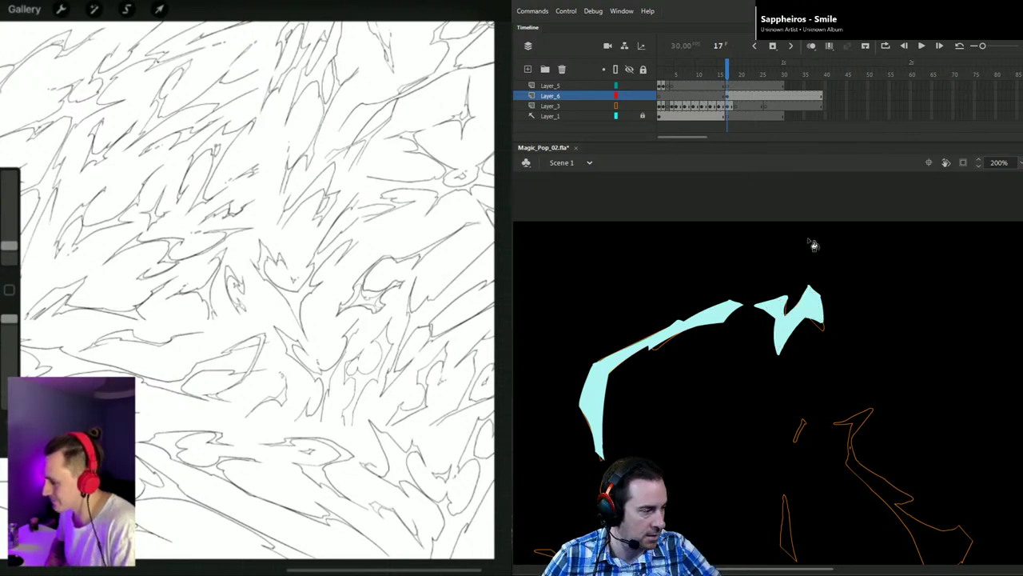
# Step: Reshape the zigzag fragment's edges to follow the outline more closely and lengthen its lower tip, undoing the bad pulls
pyautogui.moveTo(788, 305); pyautogui.dragTo(790, 269)
pyautogui.hotkey('ctrl', 'z')
pyautogui.click(24, 9)
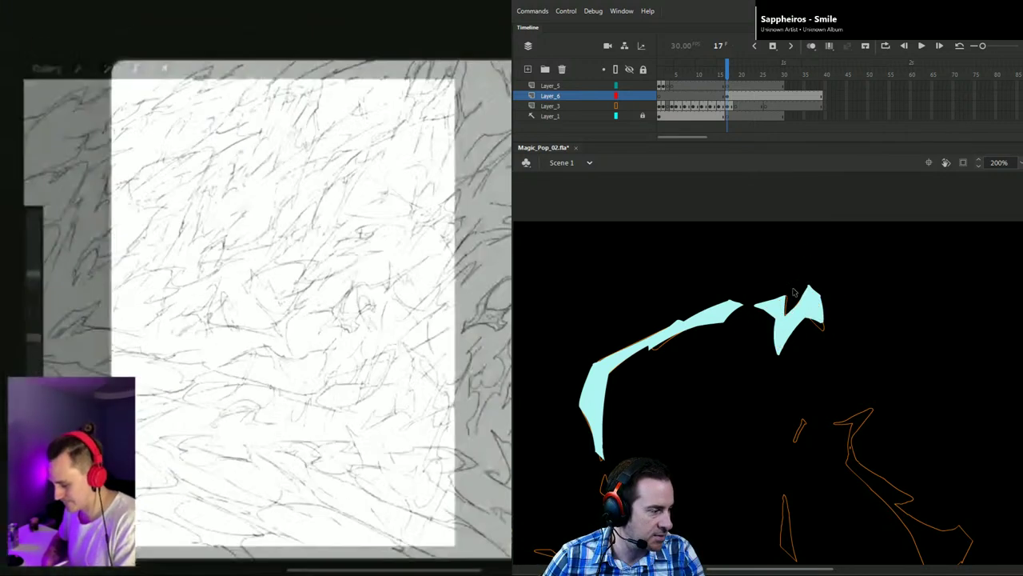
pyautogui.click(73, 116)
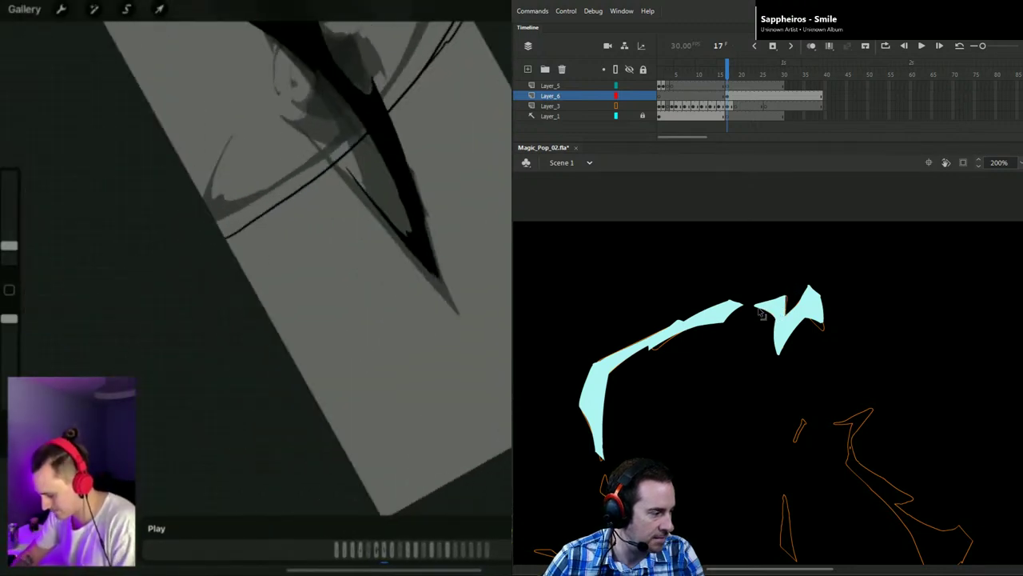
pyautogui.moveTo(758, 307); pyautogui.dragTo(728, 282)
pyautogui.hotkey('ctrl', 'z')
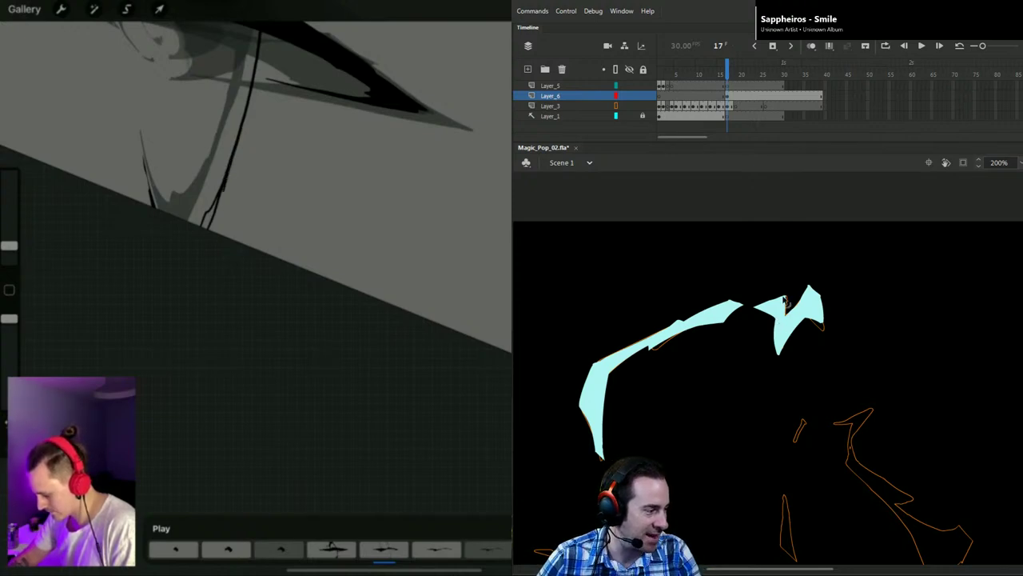
pyautogui.click(782, 302)
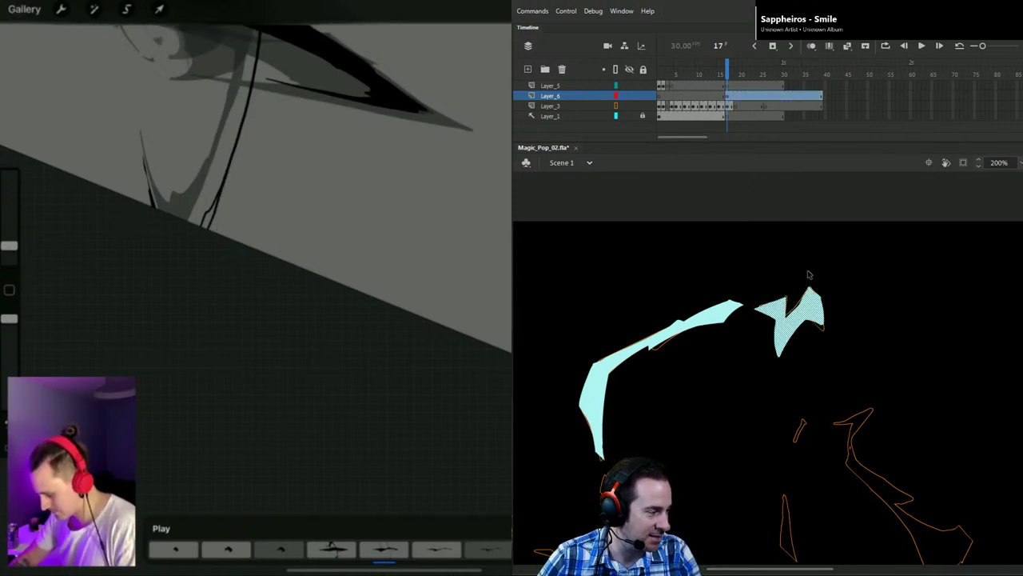
pyautogui.press('Up')
pyautogui.press('Left')
pyautogui.click(799, 272)
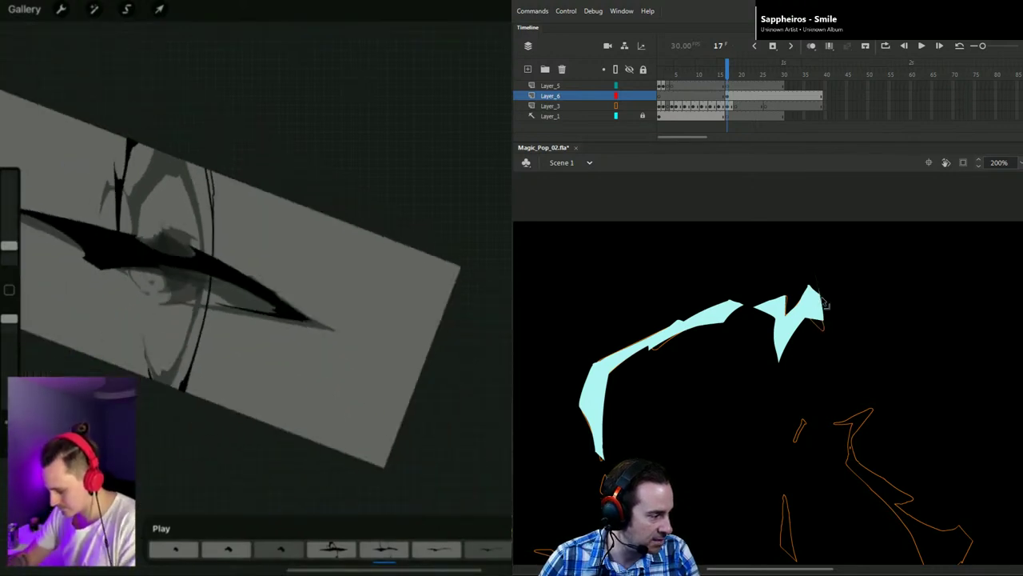
# Step: Shorten the lower tip of the cyan zigzag fragment slightly
pyautogui.moveTo(860, 312); pyautogui.dragTo(855, 265)
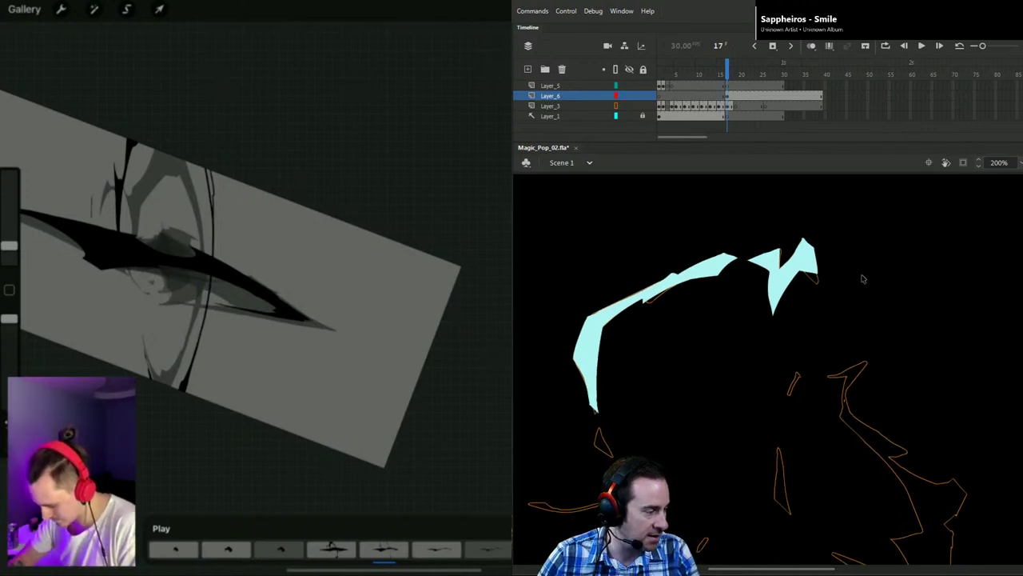
pyautogui.hotkey('ctrl', '-')
pyautogui.hotkey('ctrl', '-')
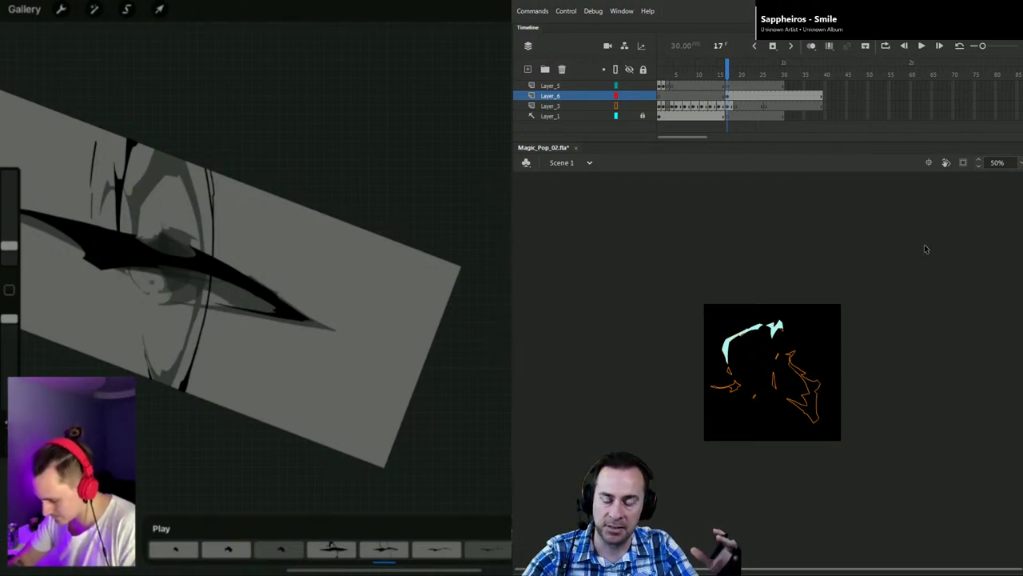
pyautogui.press('z')
pyautogui.click(769, 328)
pyautogui.click(768, 345)
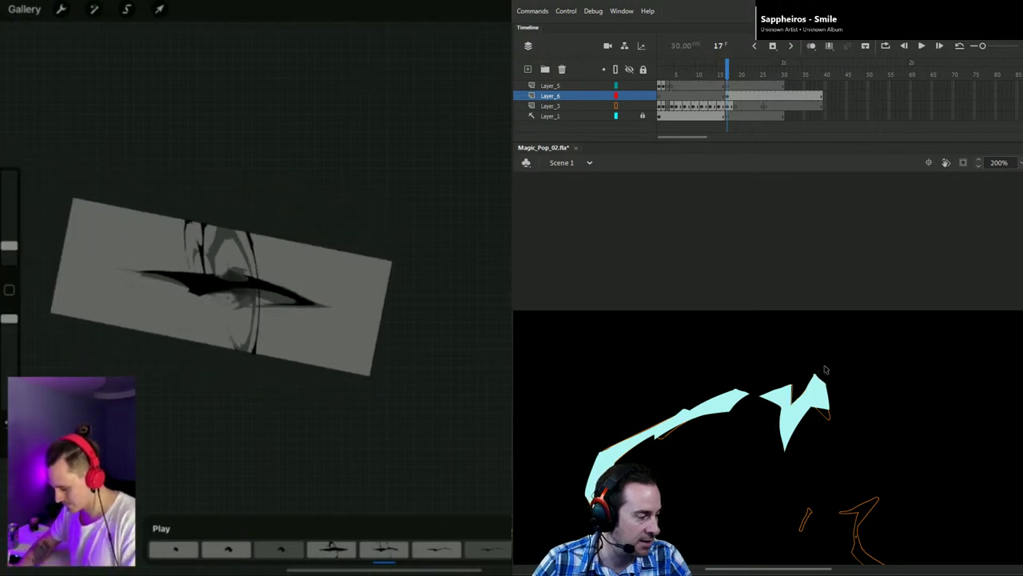
pyautogui.moveTo(852, 405); pyautogui.dragTo(861, 301)
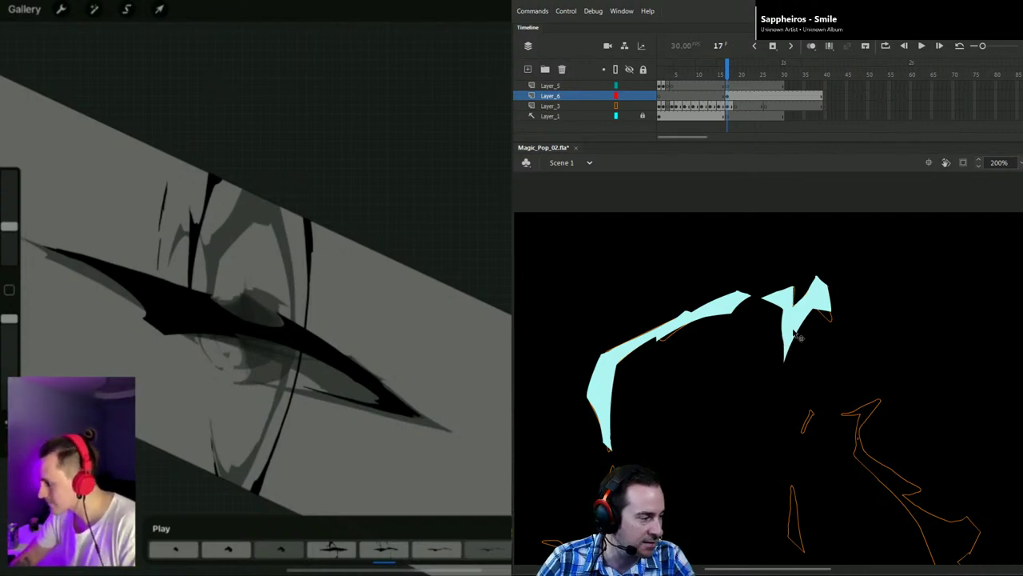
pyautogui.moveTo(784, 363); pyautogui.dragTo(785, 355)
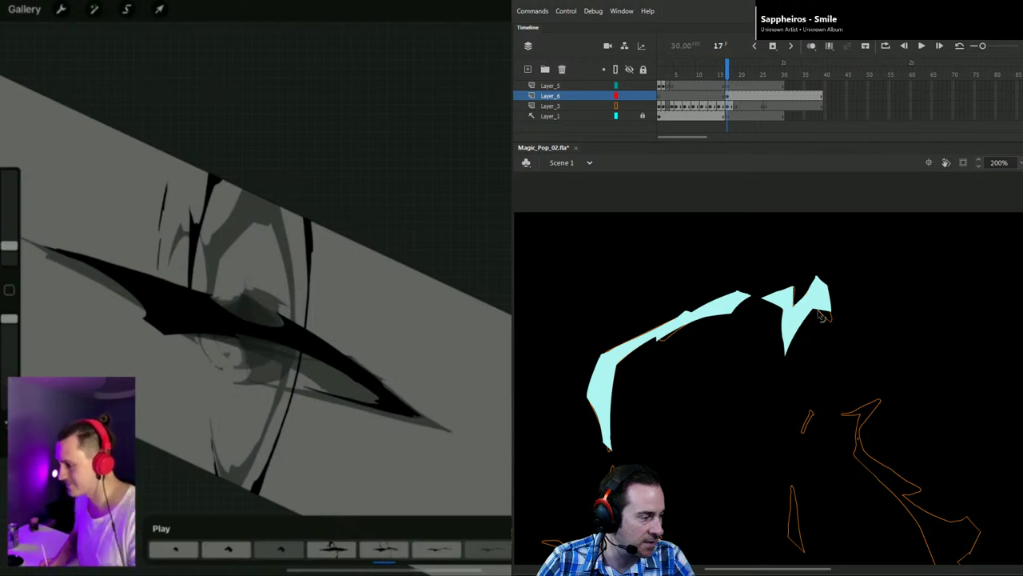
# Step: Trace the small sliver below the arc and the long pointed fragment beneath it, fill both with pale cyan and join their tips
pyautogui.moveTo(729, 423); pyautogui.dragTo(726, 344)
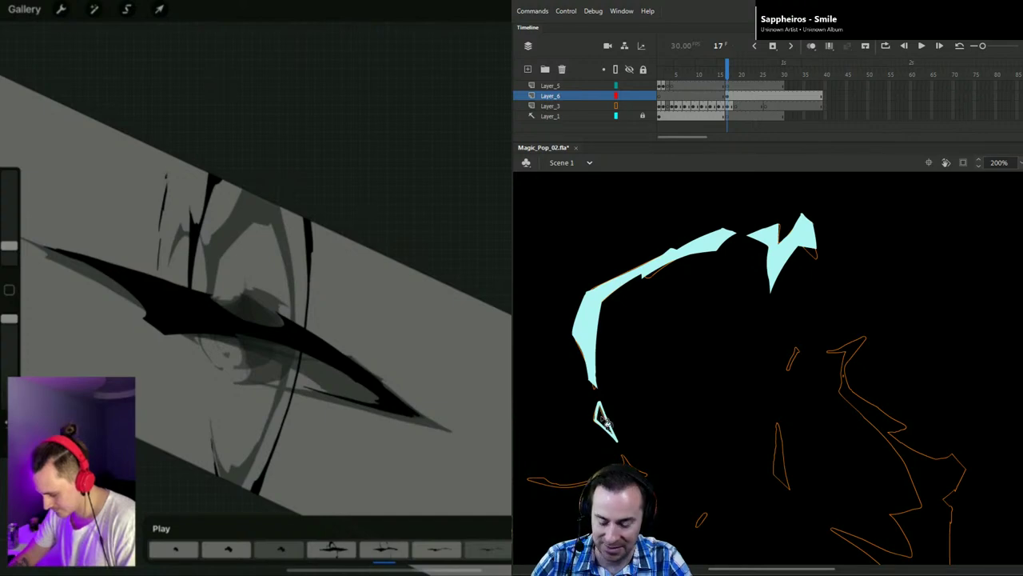
pyautogui.moveTo(601, 414); pyautogui.dragTo(623, 440)
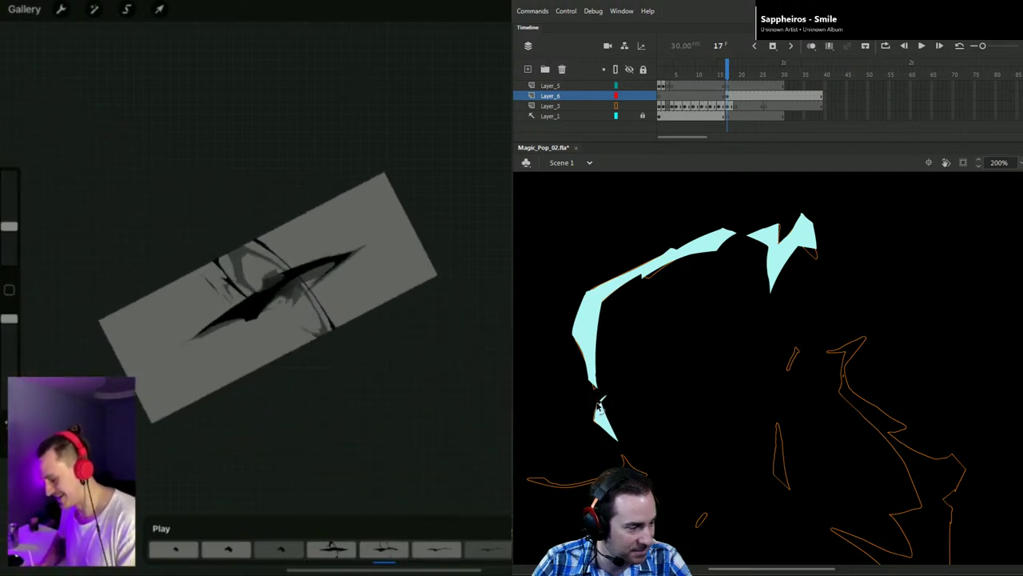
pyautogui.moveTo(667, 478); pyautogui.dragTo(643, 409)
pyautogui.hscroll(-3, 639, 371)
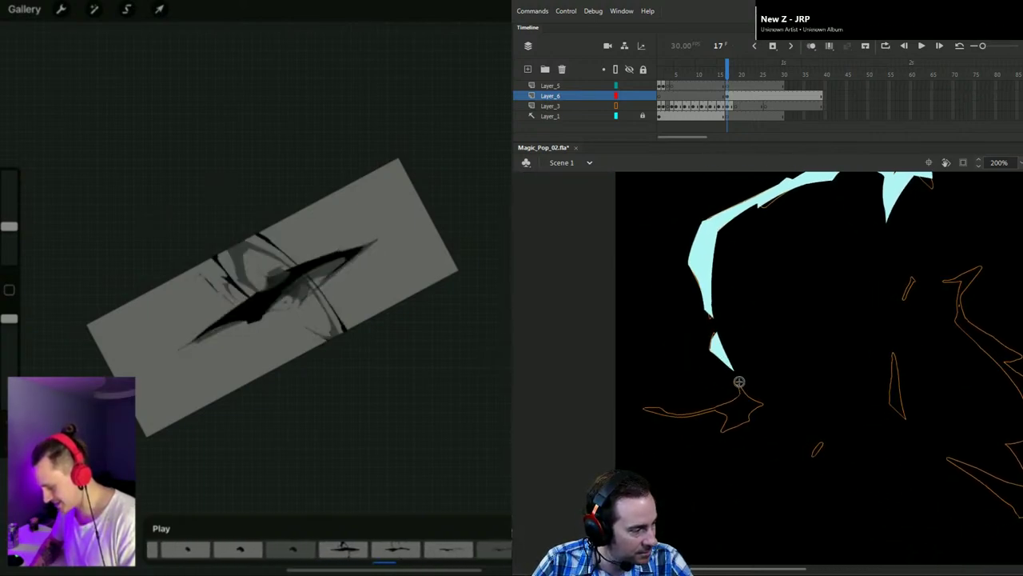
pyautogui.moveTo(749, 396); pyautogui.dragTo(769, 404)
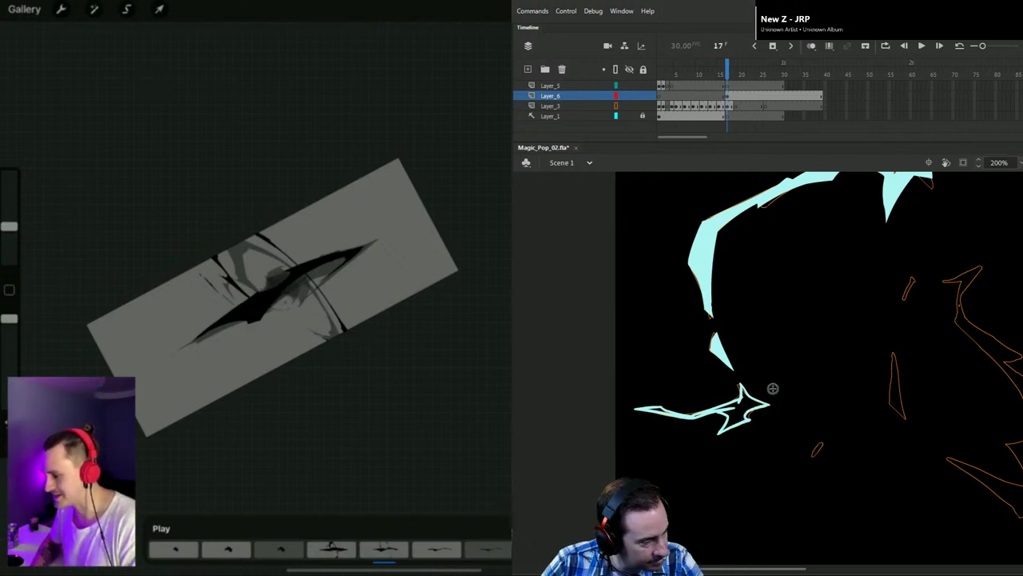
pyautogui.moveTo(757, 398); pyautogui.dragTo(663, 416)
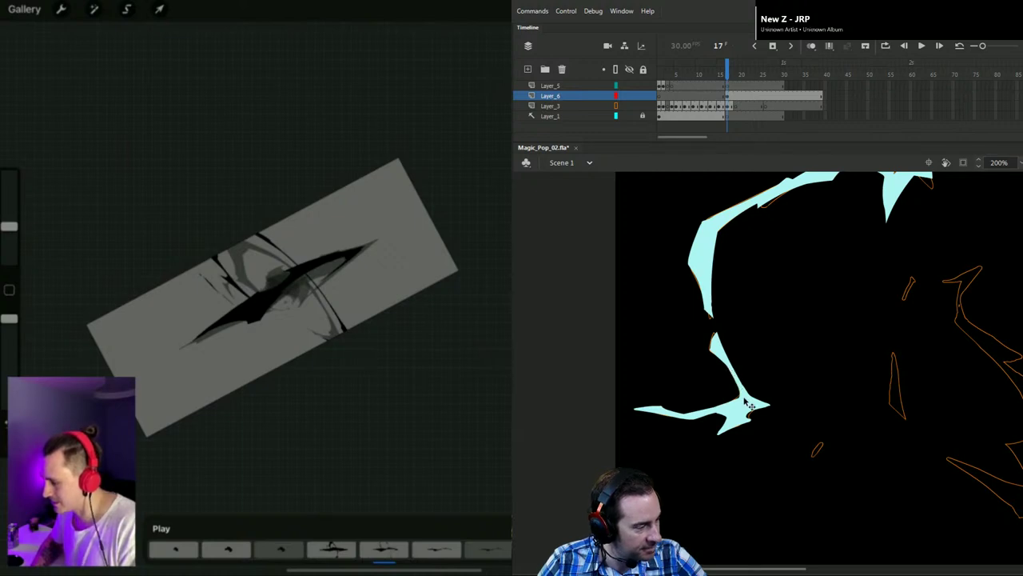
pyautogui.scroll(-3, 272, 295)
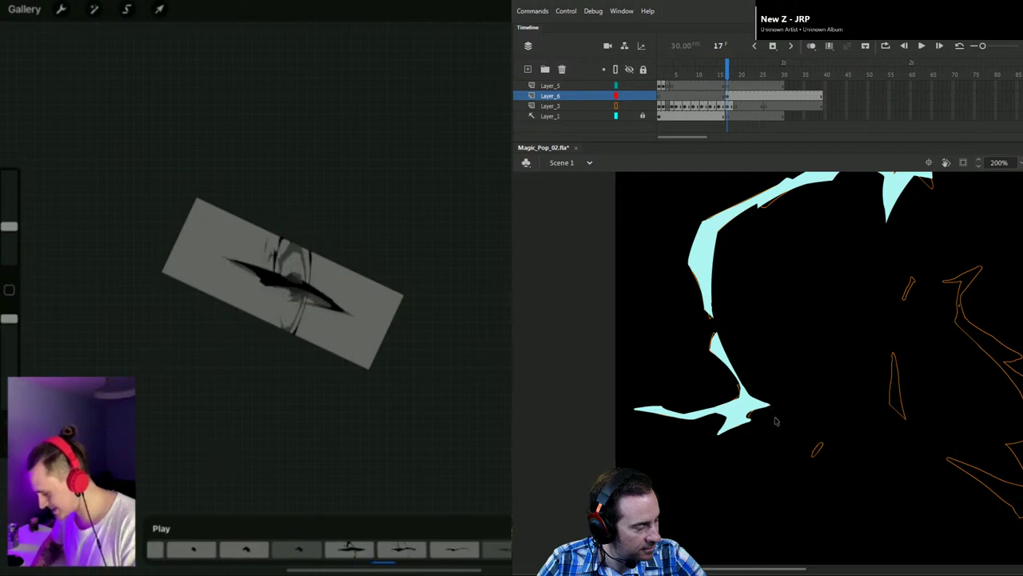
# Step: Trace the upper point and long inner edge of the large right-hand fragment in pale cyan, redoing the stray stroke at the point
pyautogui.moveTo(870, 336); pyautogui.dragTo(801, 436)
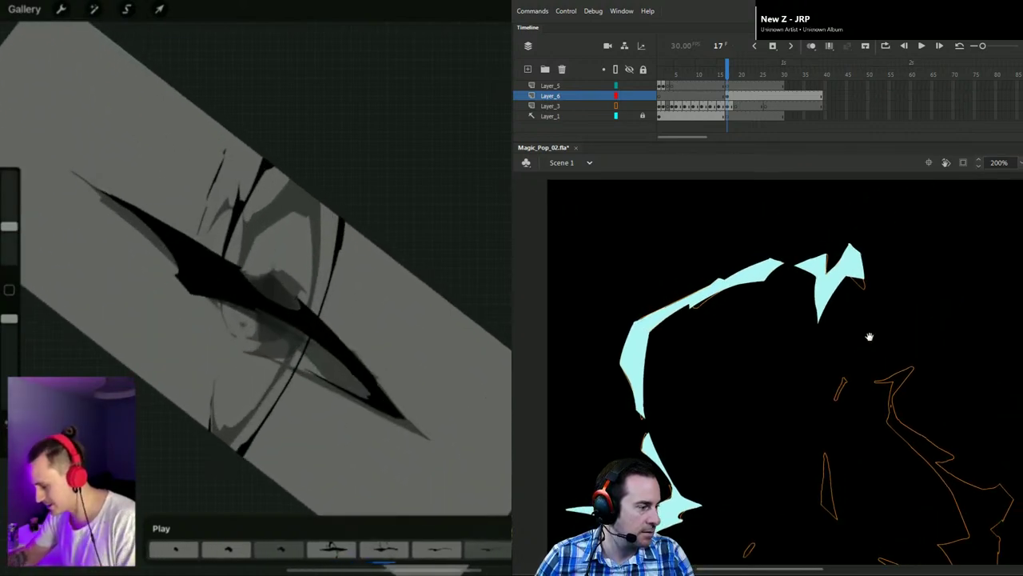
pyautogui.moveTo(870, 338); pyautogui.dragTo(869, 297)
pyautogui.moveTo(923, 346); pyautogui.dragTo(885, 321)
pyautogui.hscroll(2, 922, 346)
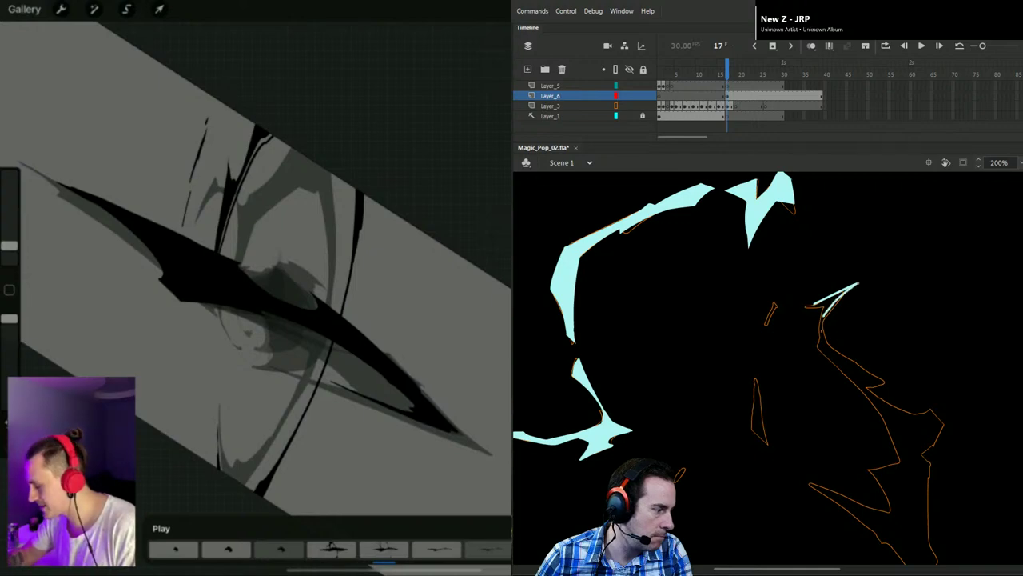
pyautogui.hotkey('ctrl', 'z')
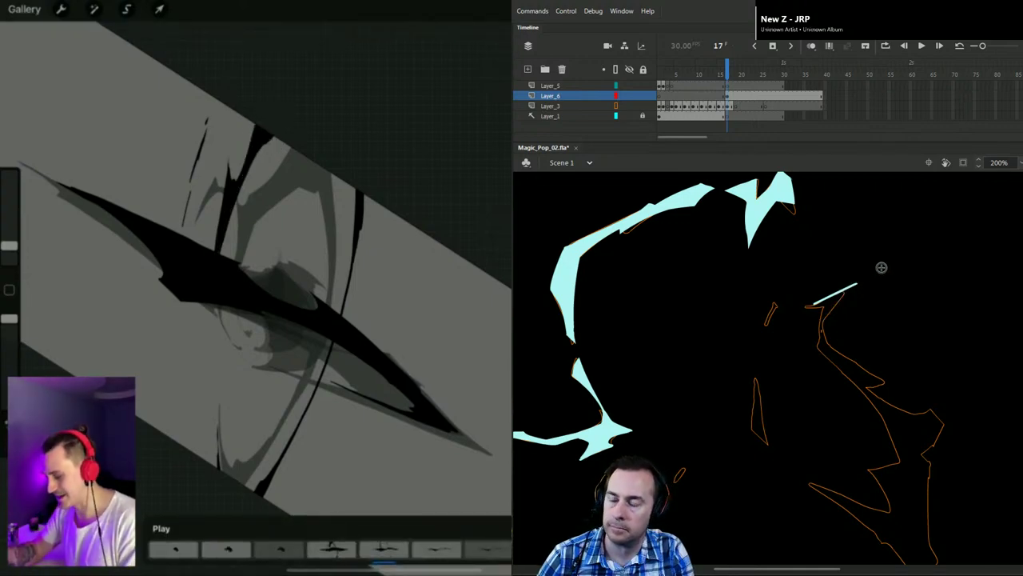
pyautogui.moveTo(827, 320)
pyautogui.mouseDown()
pyautogui.moveTo(832, 310)
pyautogui.moveTo(813, 302)
pyautogui.moveTo(827, 300)
pyautogui.moveTo(827, 318)
pyautogui.mouseUp()
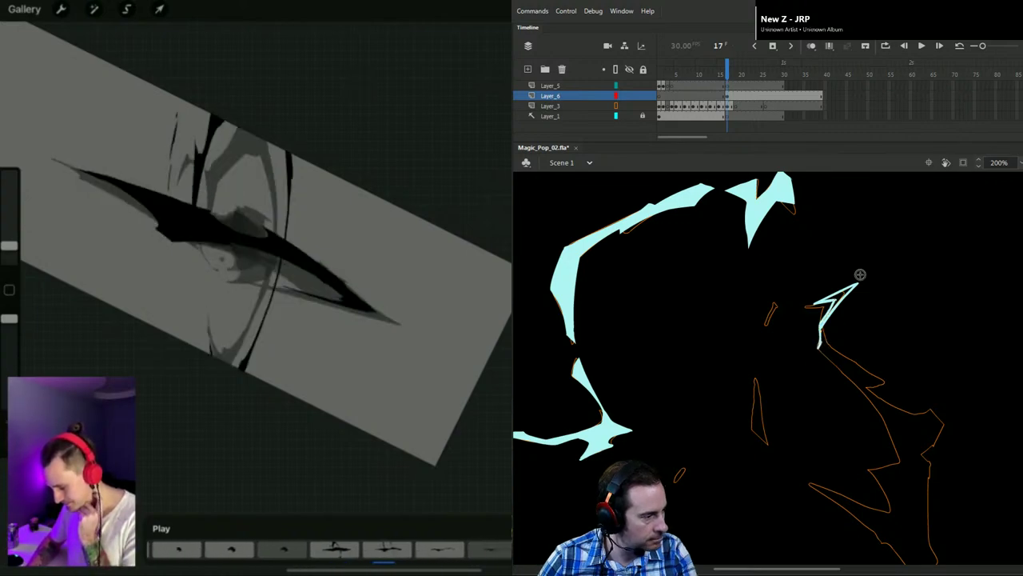
pyautogui.moveTo(818, 347)
pyautogui.mouseDown()
pyautogui.moveTo(894, 425)
pyautogui.moveTo(903, 484)
pyautogui.mouseUp()
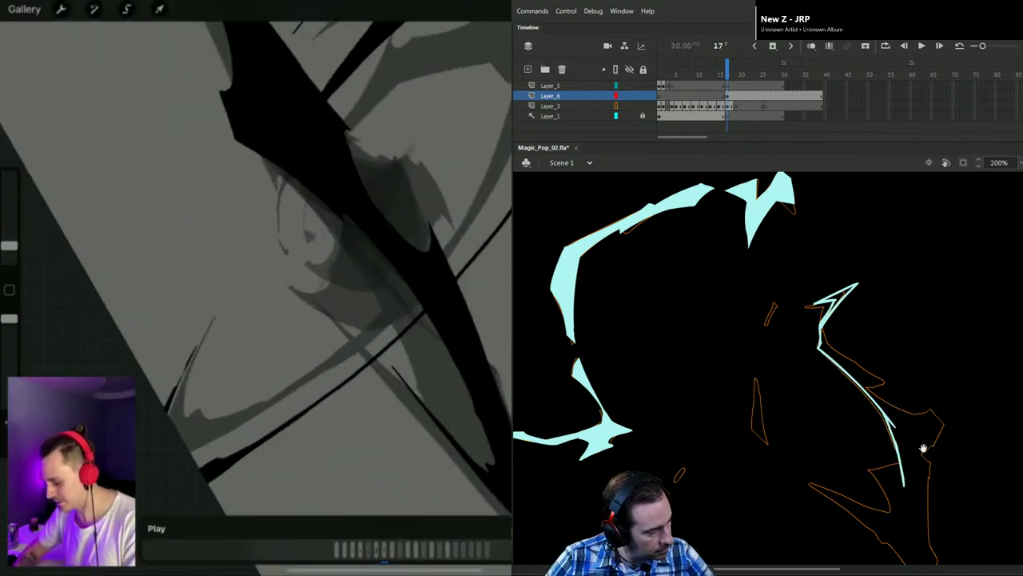
# Step: Trace the large right-hand fragment's lower prong, bottom corner and jagged outer edge back up to its upper point, closing the outline
pyautogui.moveTo(936, 436); pyautogui.dragTo(916, 336)
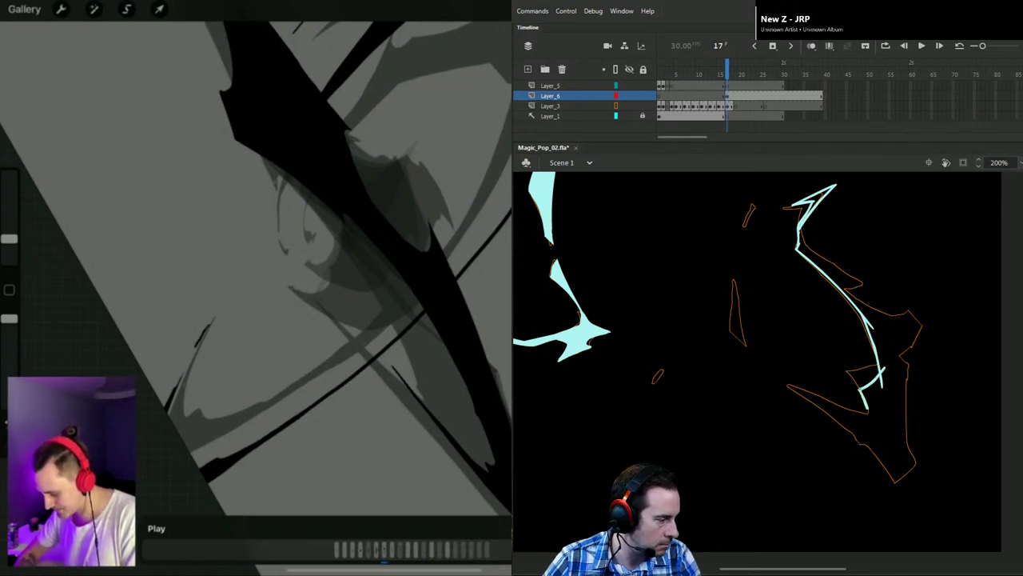
pyautogui.moveTo(872, 415); pyautogui.dragTo(772, 379)
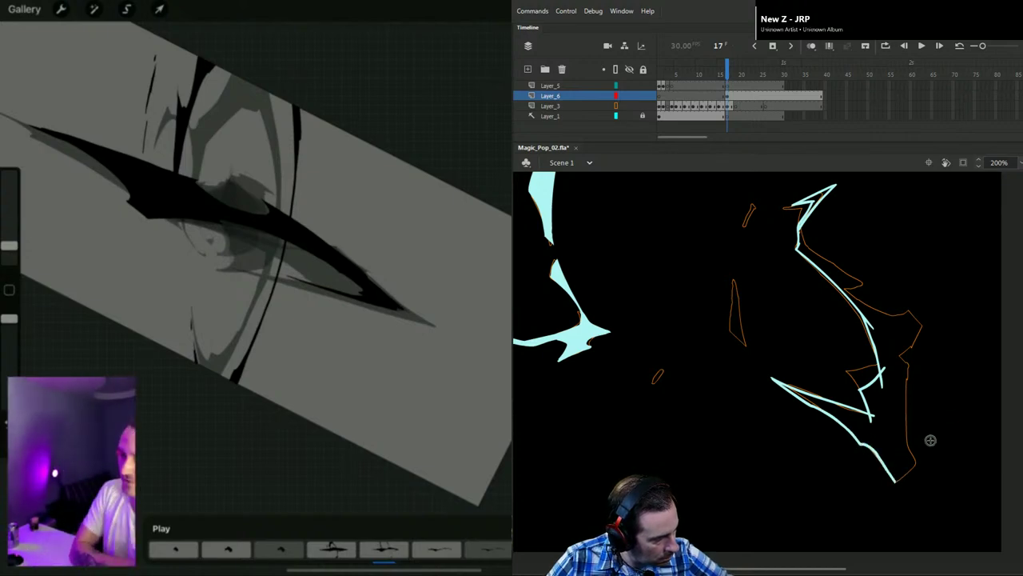
pyautogui.moveTo(896, 480); pyautogui.dragTo(919, 462)
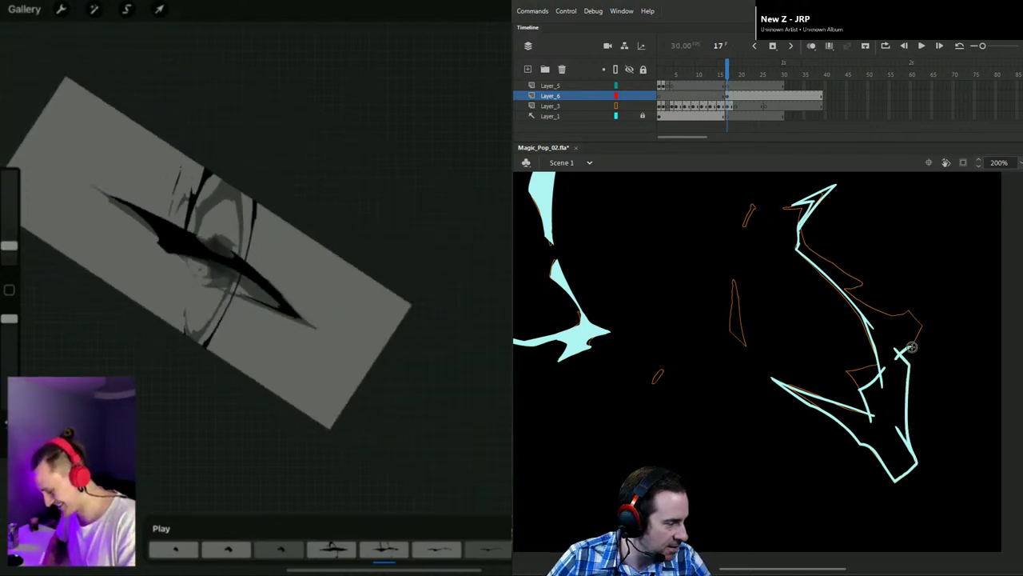
pyautogui.moveTo(912, 347)
pyautogui.mouseDown()
pyautogui.moveTo(921, 326)
pyautogui.moveTo(913, 316)
pyautogui.mouseUp()
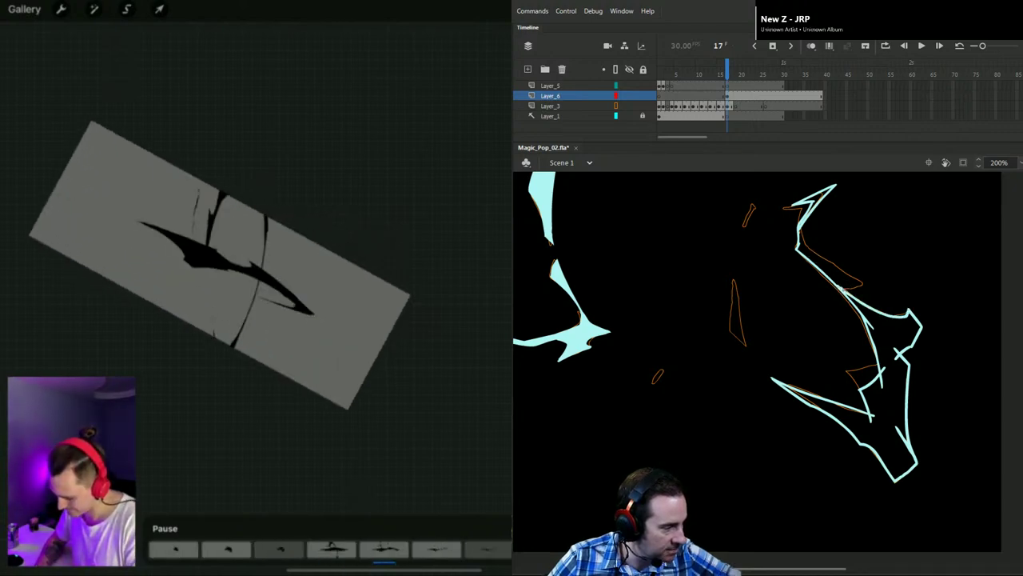
pyautogui.moveTo(834, 280)
pyautogui.mouseDown()
pyautogui.moveTo(869, 283)
pyautogui.moveTo(806, 244)
pyautogui.moveTo(800, 226)
pyautogui.mouseUp()
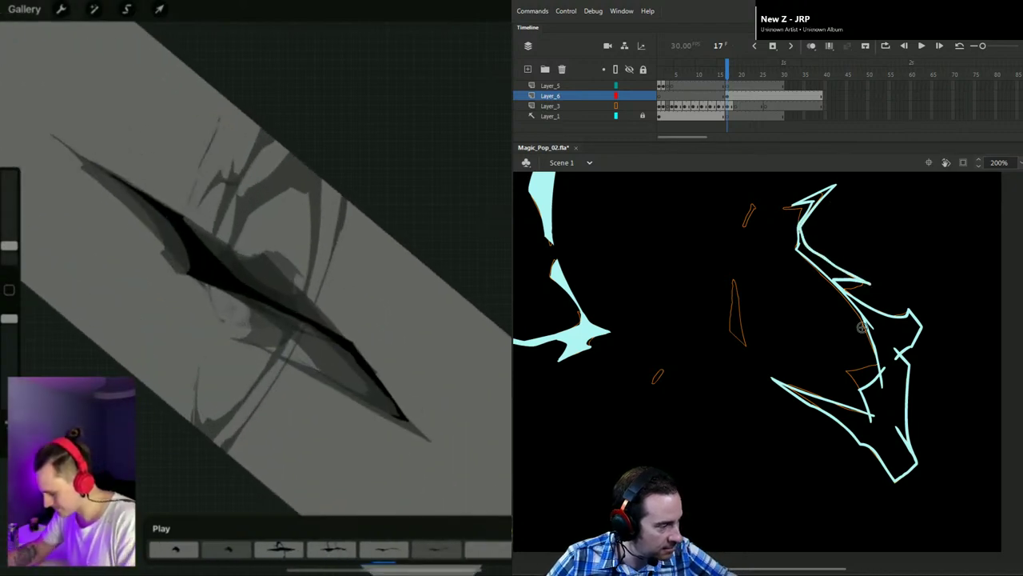
# Step: Fill every enclosed area of the large right-hand fragment's outline with pale cyan
pyautogui.press('k')
pyautogui.click(900, 325)
pyautogui.click(842, 281)
pyautogui.click(817, 200)
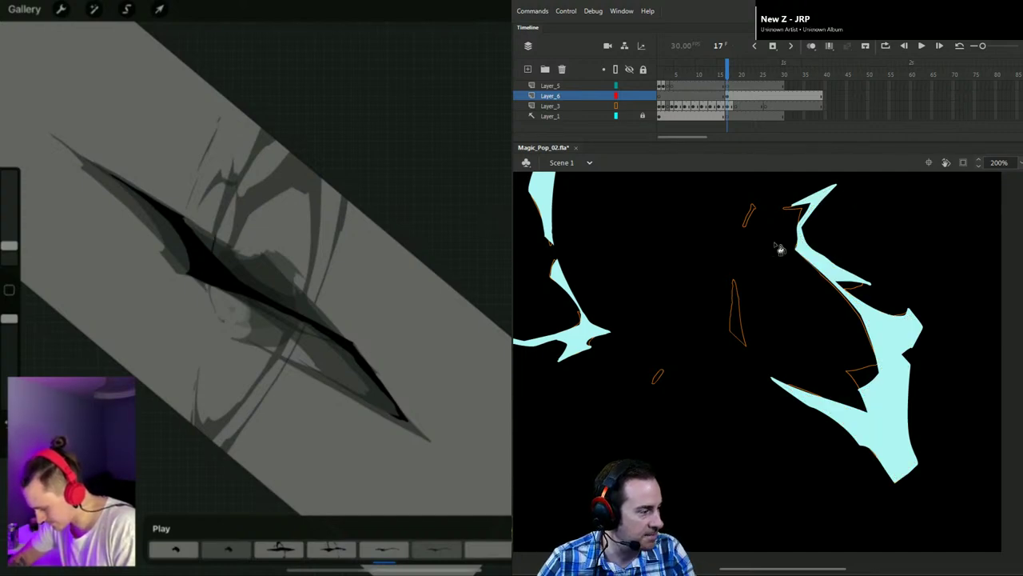
# Step: Trace the thin central sliver in pale cyan, extending its lower tip into a point, and fill its interior
pyautogui.click(734, 332)
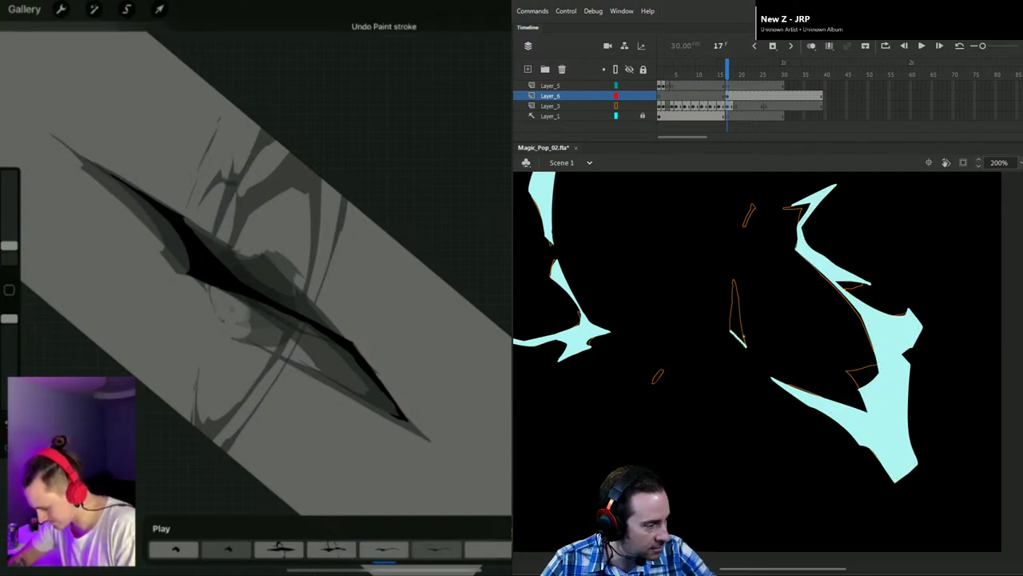
pyautogui.moveTo(730, 329); pyautogui.dragTo(731, 318)
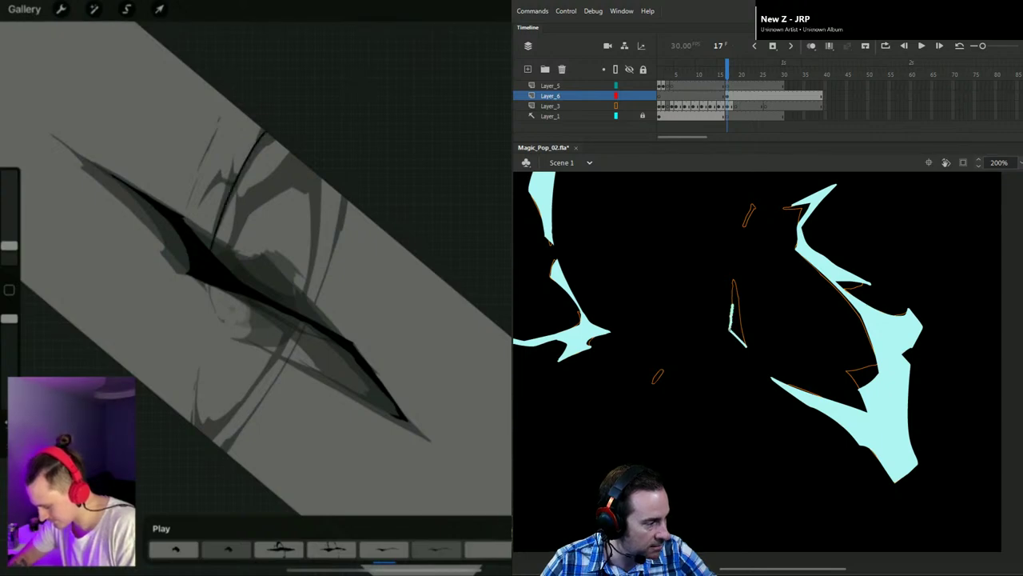
pyautogui.moveTo(732, 282); pyautogui.dragTo(753, 355)
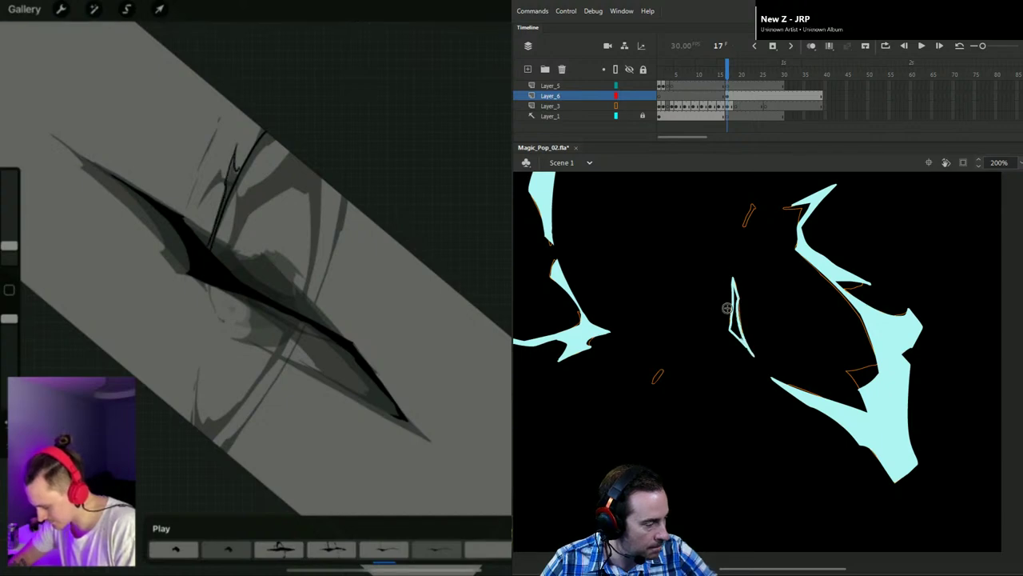
pyautogui.press('k')
pyautogui.click(740, 334)
pyautogui.click(735, 311)
pyautogui.click(753, 361)
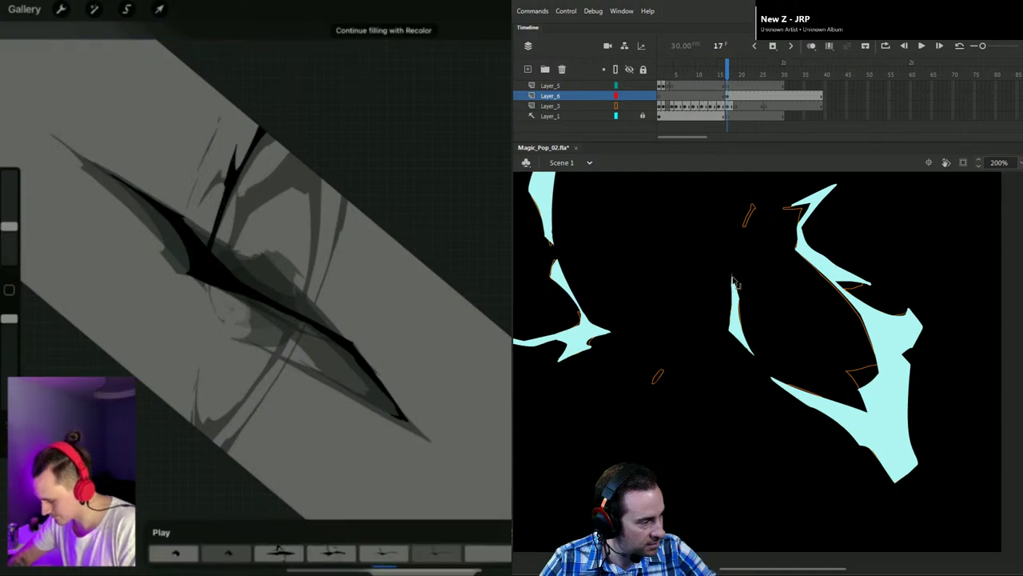
# Step: Hide Layer_3 so that only the pale cyan shapes at frame 17 are displayed
pyautogui.moveTo(762, 265); pyautogui.dragTo(768, 346)
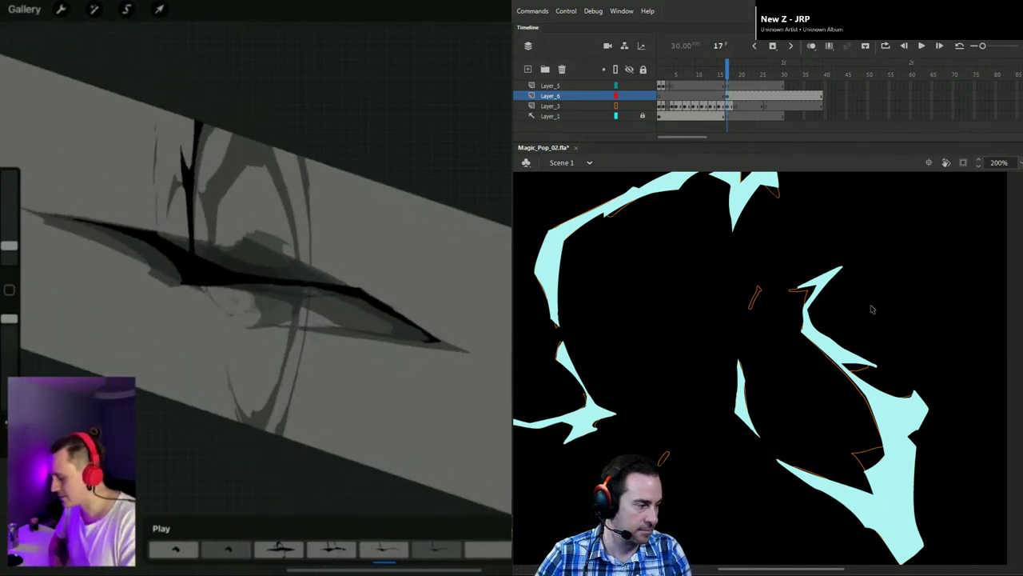
pyautogui.hotkey('ctrl', '-')
pyautogui.hotkey('ctrl', '-')
pyautogui.hotkey('ctrl', '-')
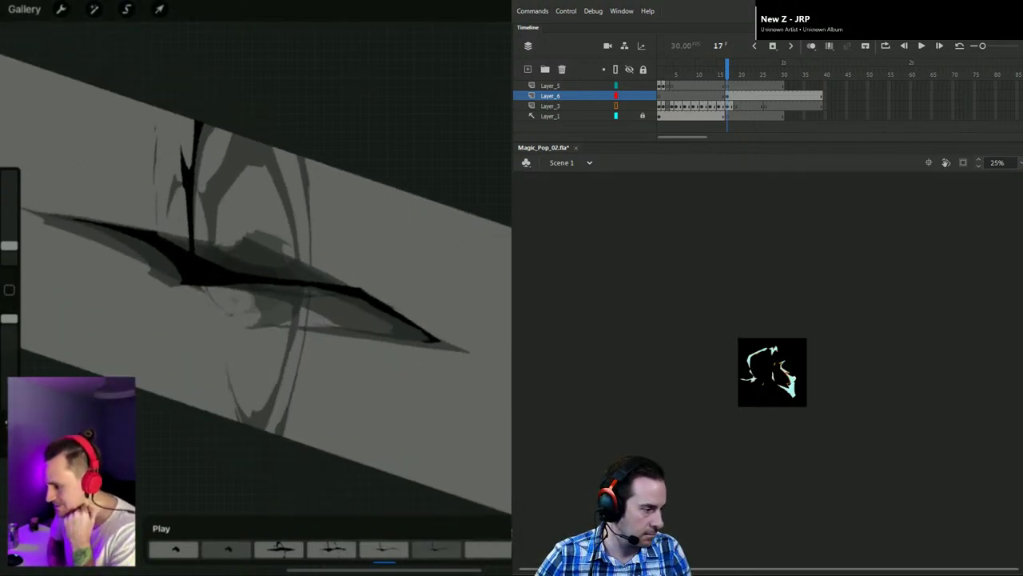
pyautogui.hotkey('ctrl', '=')
pyautogui.hotkey('ctrl', '=')
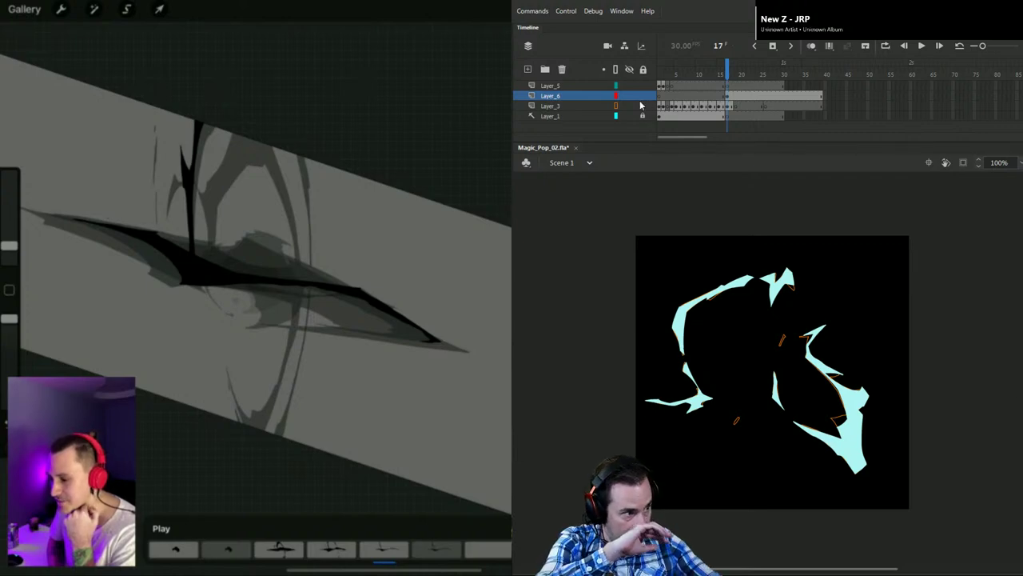
pyautogui.click(629, 105)
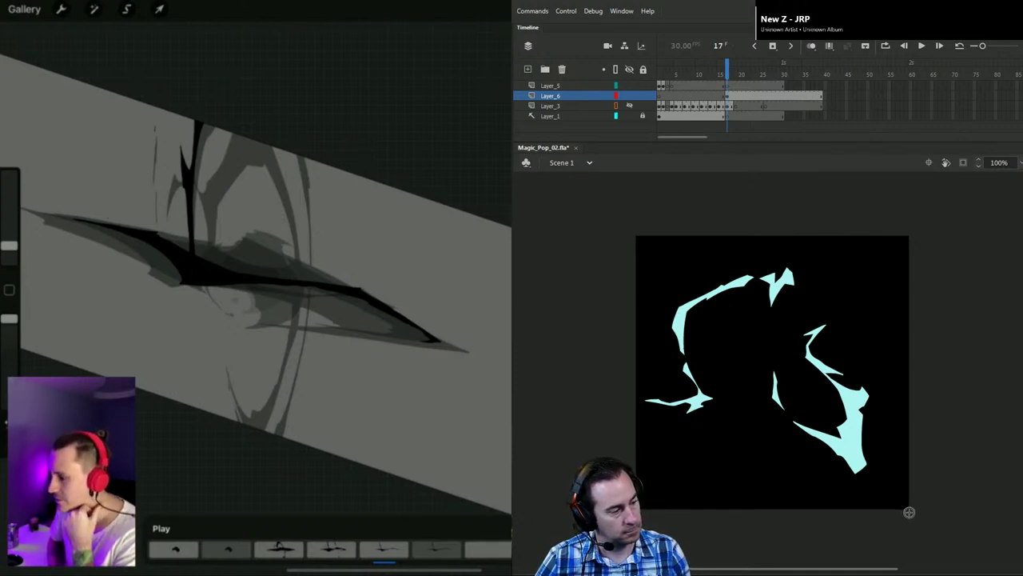
# Step: Shorten the middle barb's tip on the large right-hand fragment and sharpen the outer spur below it, undoing the stray stroke
pyautogui.click(863, 396)
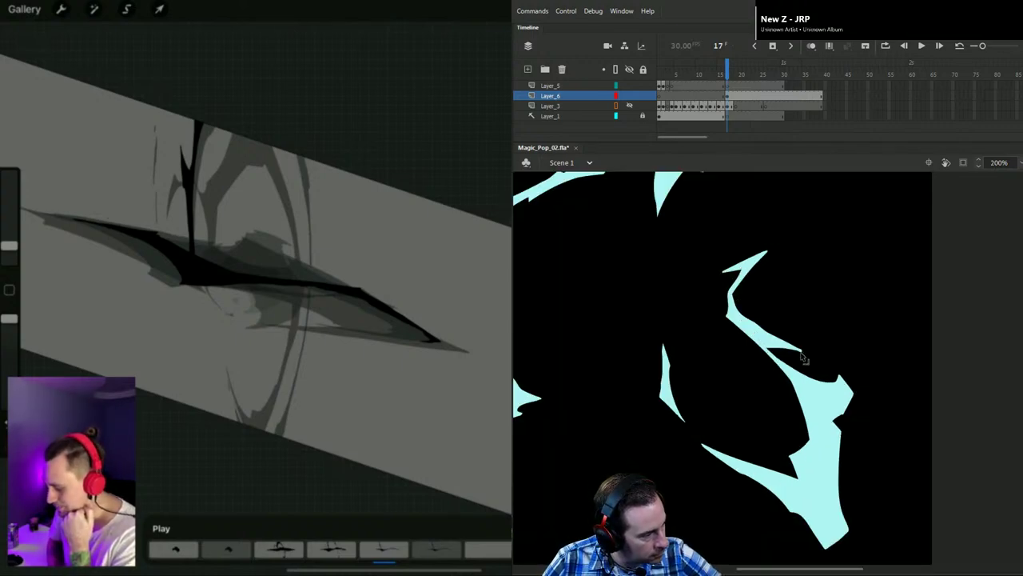
pyautogui.click(805, 350)
pyautogui.moveTo(798, 348); pyautogui.dragTo(804, 349)
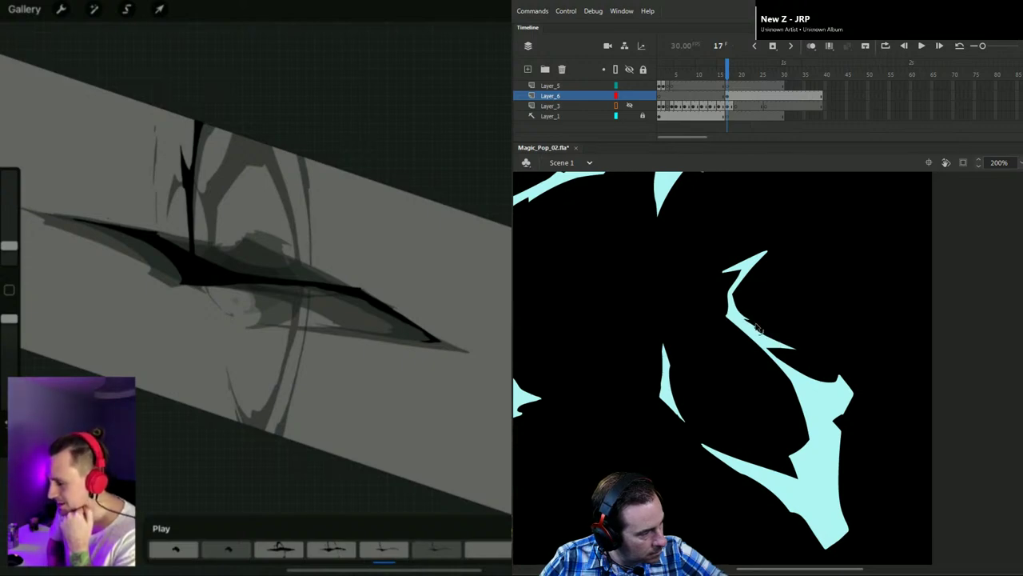
pyautogui.moveTo(757, 328); pyautogui.dragTo(758, 328)
pyautogui.hotkey('ctrl', 'z')
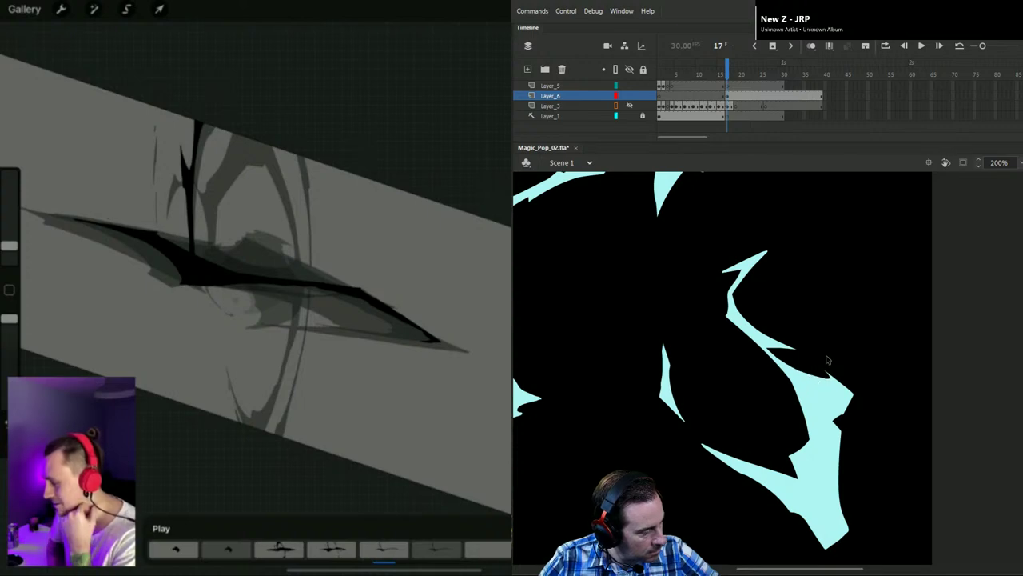
pyautogui.hotkey('ctrl', '1')
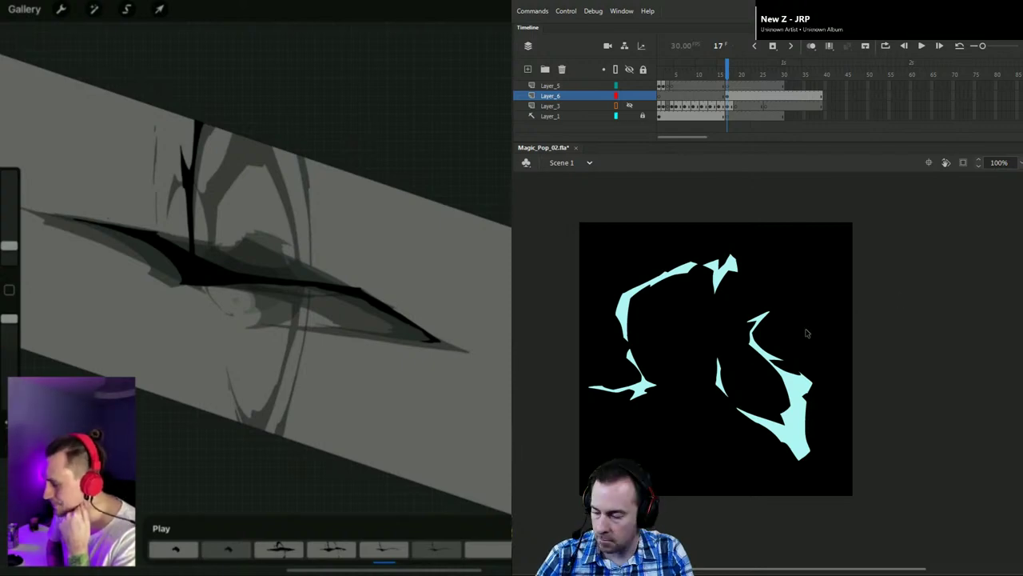
# Step: Extend the large right-hand fragment's upper point into a sharp tip and trim the short barb beside it into a clean curve
pyautogui.scroll(2, 752, 339)
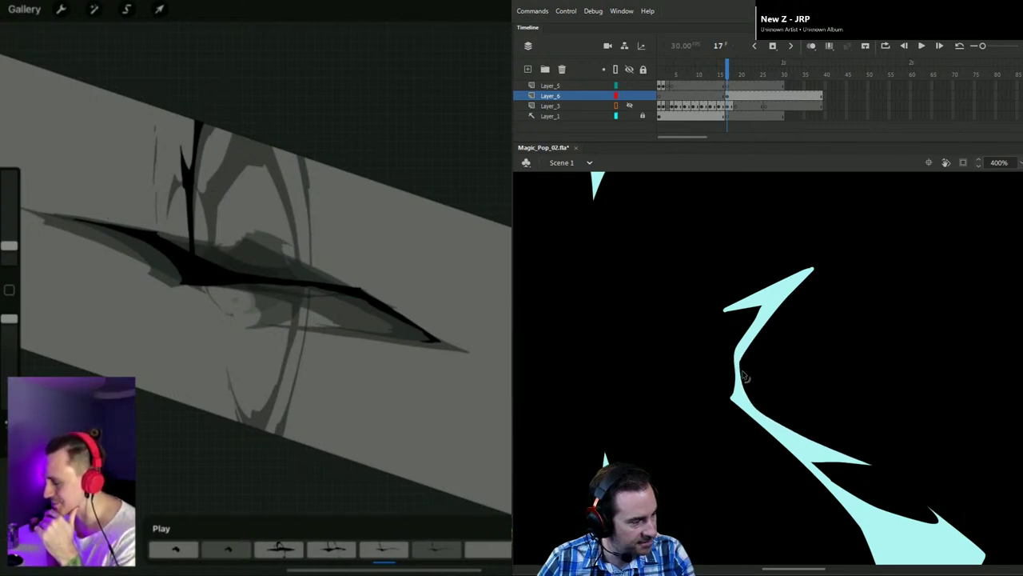
pyautogui.moveTo(745, 354); pyautogui.dragTo(744, 345)
pyautogui.moveTo(811, 271)
pyautogui.mouseDown()
pyautogui.moveTo(837, 250)
pyautogui.moveTo(814, 266)
pyautogui.mouseUp()
pyautogui.hotkey('ctrl', 'z')
pyautogui.moveTo(729, 311); pyautogui.dragTo(686, 306)
pyautogui.moveTo(750, 307); pyautogui.dragTo(749, 303)
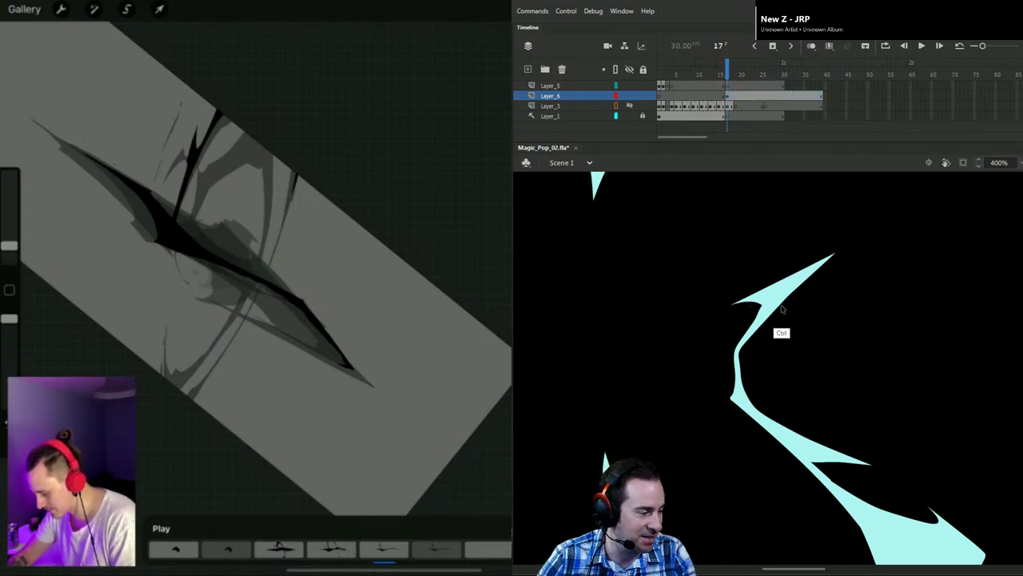
pyautogui.hotkey('ctrl', '-')
pyautogui.hotkey('ctrl', '-')
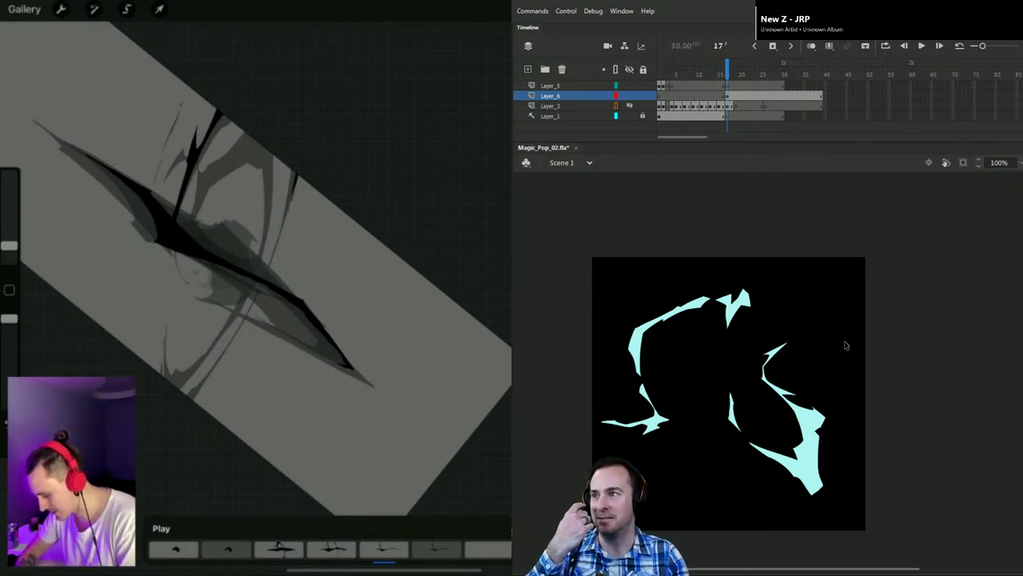
pyautogui.scroll(-1, 858, 347)
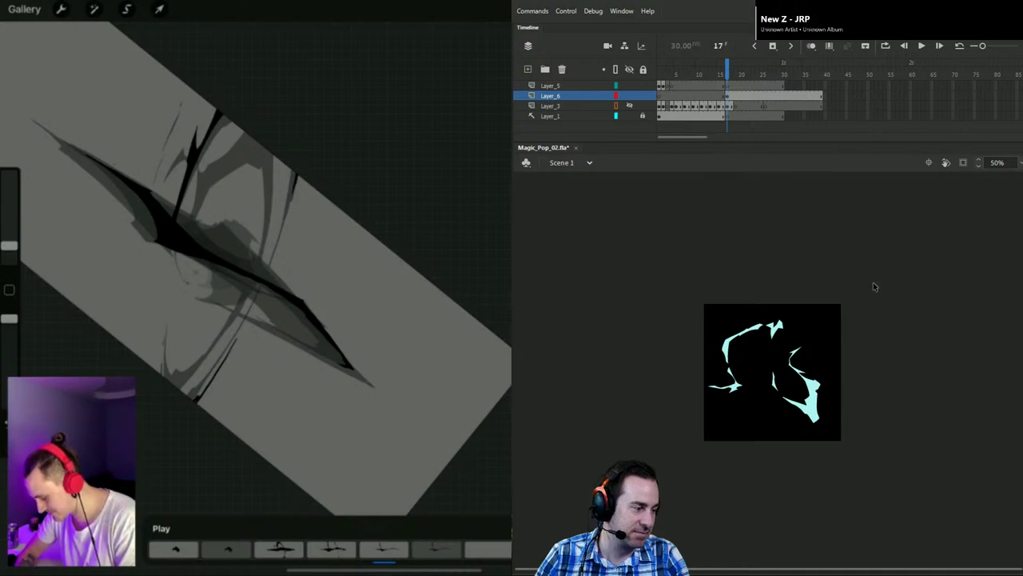
pyautogui.scroll(1, 804, 364)
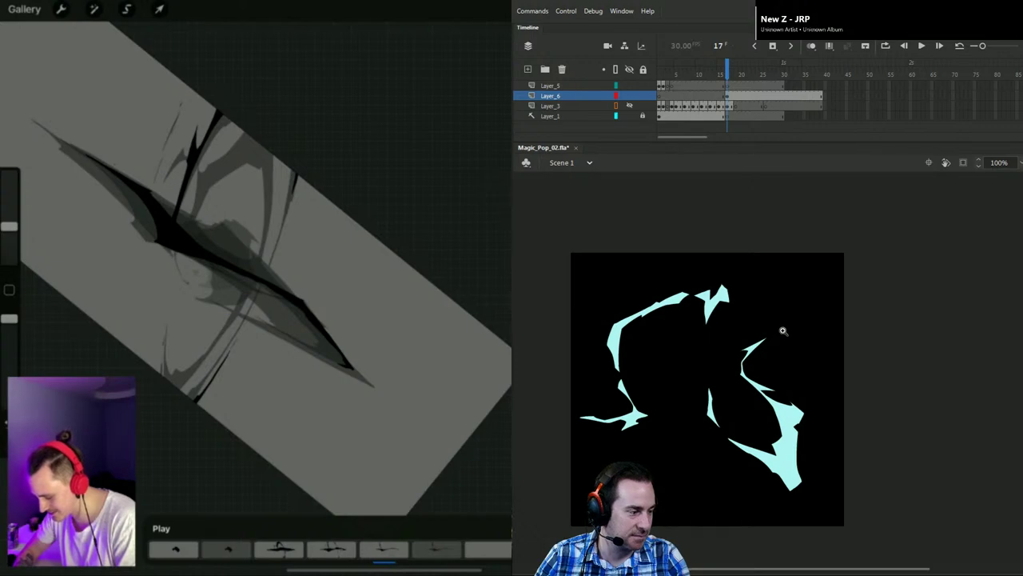
# Step: Add a small filled spike on the inner side of the bend below the fragment's upper point and save the file
pyautogui.click(761, 369)
pyautogui.click(769, 365)
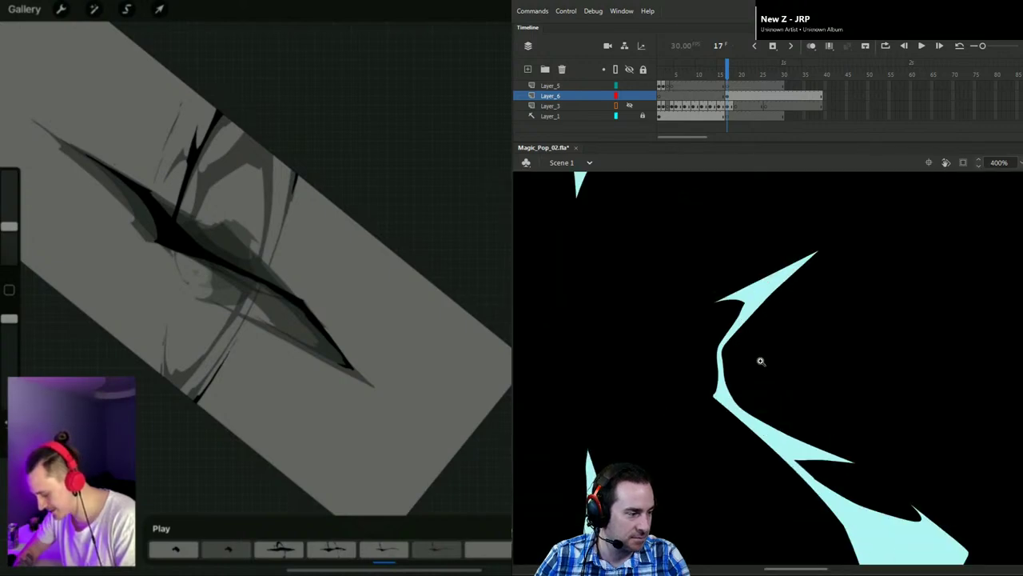
pyautogui.hotkey('ctrl', 'z')
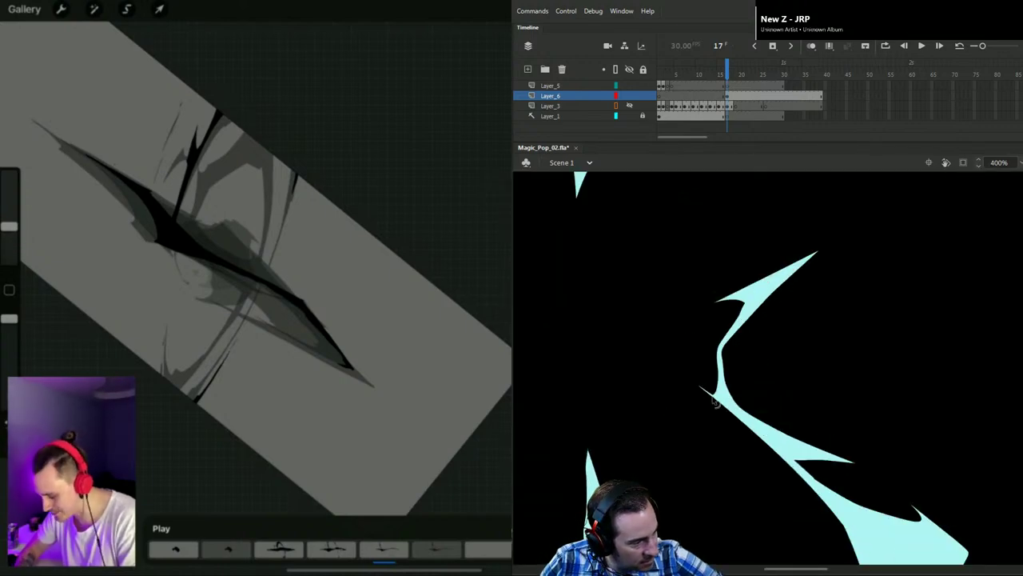
pyautogui.moveTo(9, 227); pyautogui.dragTo(9, 245)
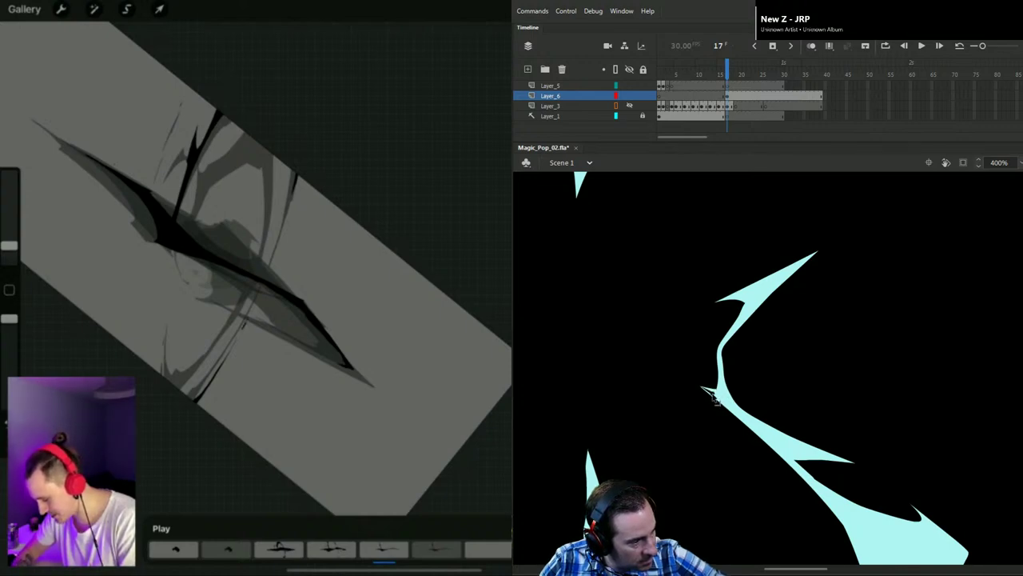
pyautogui.moveTo(8, 245); pyautogui.dragTo(9, 227)
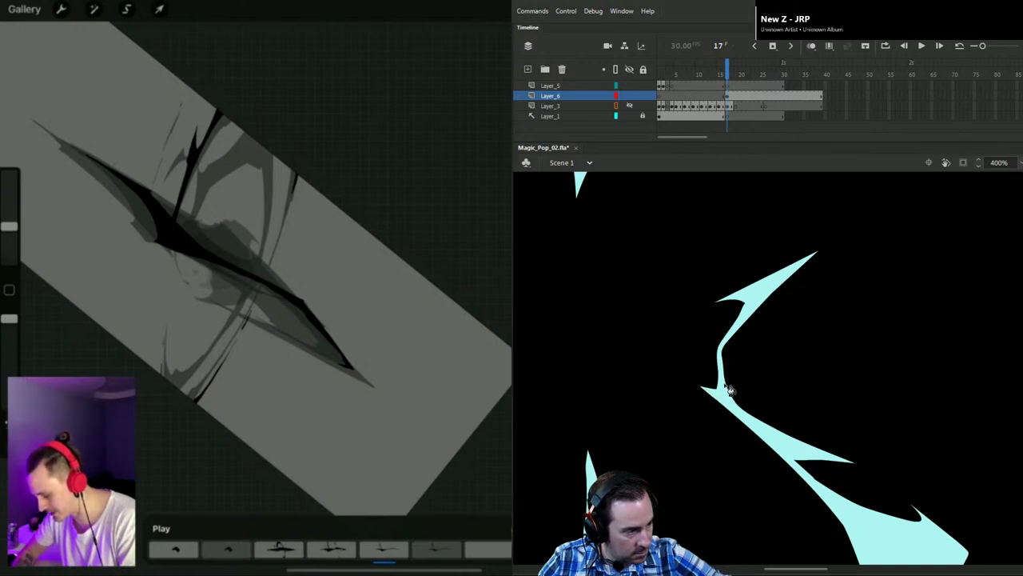
pyautogui.moveTo(717, 389); pyautogui.dragTo(711, 375)
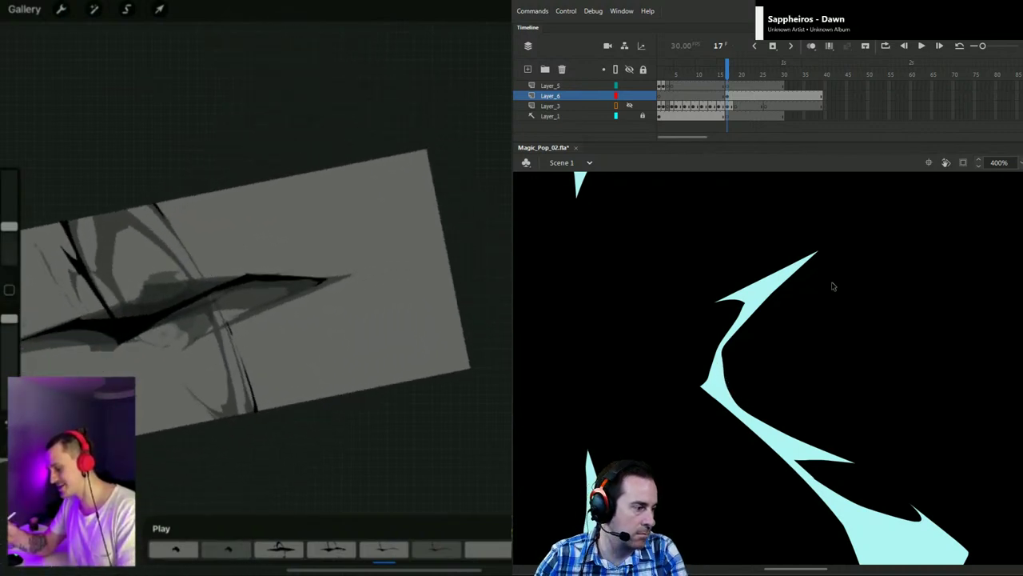
pyautogui.hotkey('ctrl', '-')
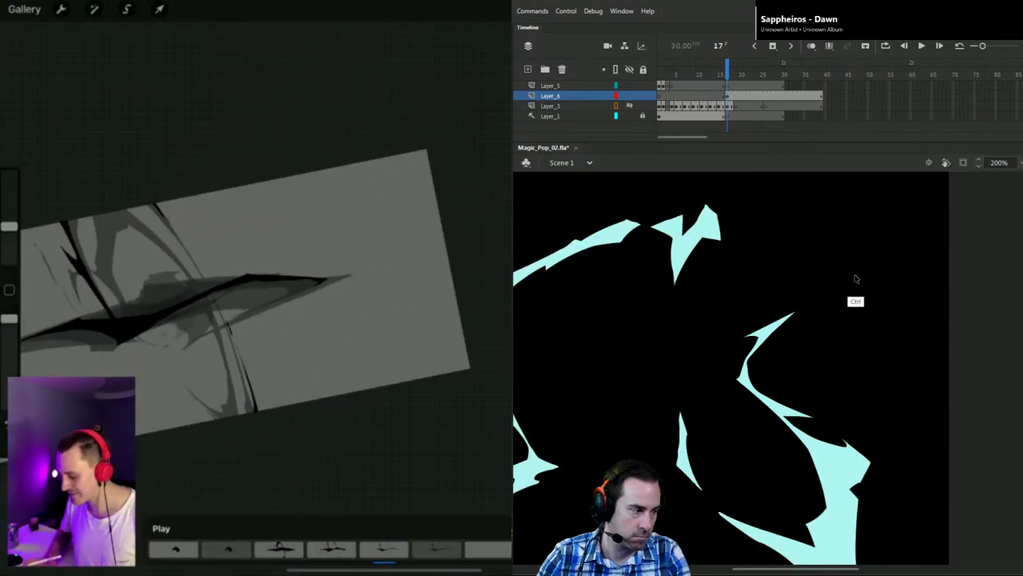
pyautogui.hotkey('ctrl', '-')
pyautogui.hotkey('ctrl', 's')
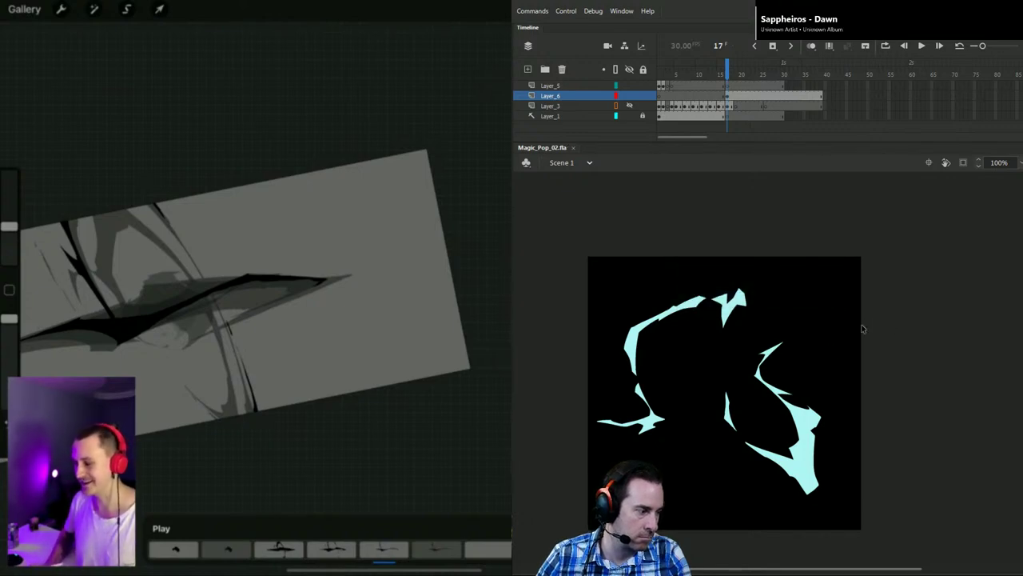
# Step: Sharpen the tip of the large right-hand fragment's lower prong
pyautogui.press('z')
pyautogui.click(782, 424)
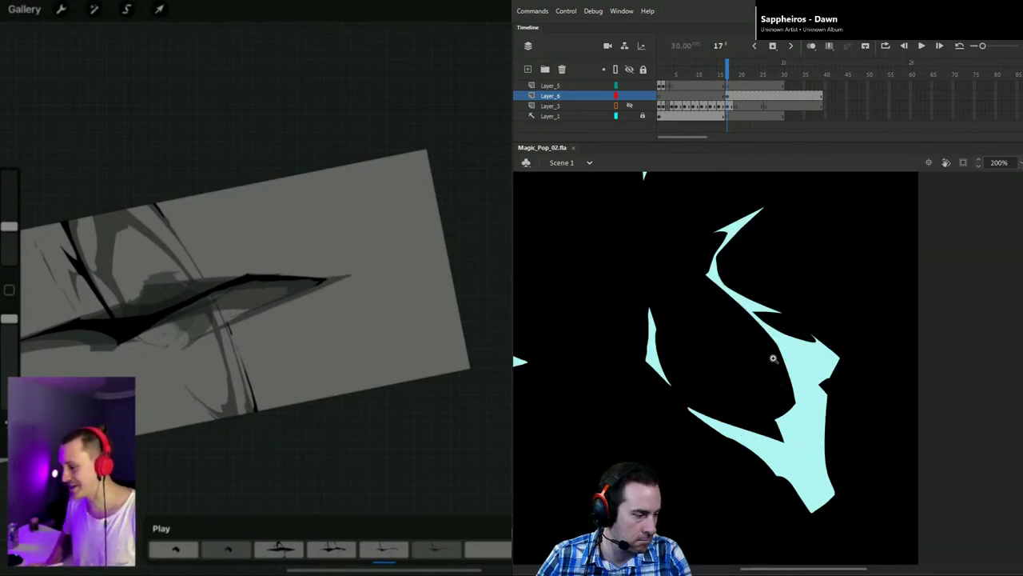
pyautogui.click(700, 389)
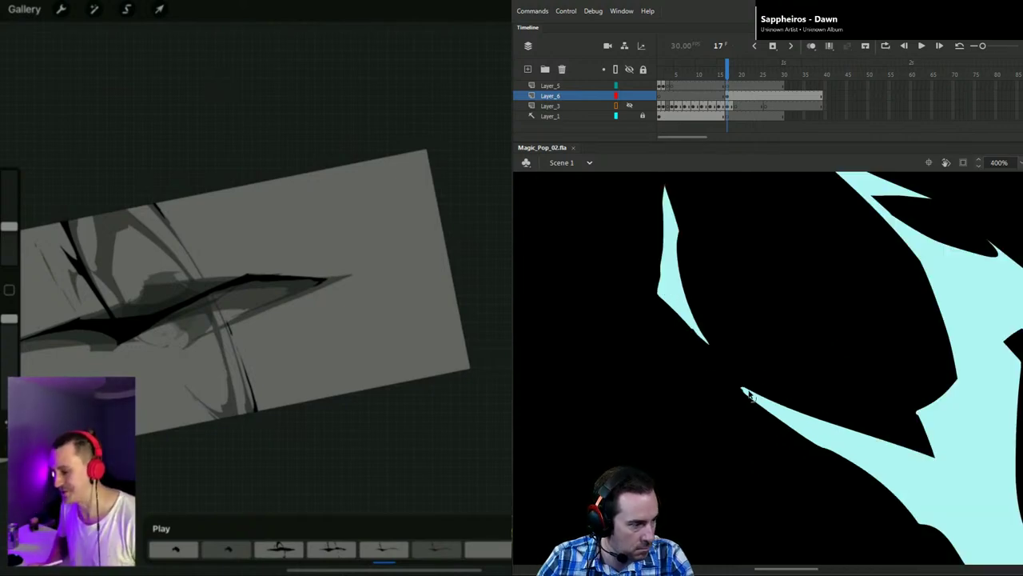
pyautogui.moveTo(744, 397)
pyautogui.mouseDown()
pyautogui.moveTo(728, 371)
pyautogui.moveTo(744, 388)
pyautogui.mouseUp()
# Step: Reshape the outer edge just above the large right-hand fragment's bottom corner with a sharper bend and a rounder corner
pyautogui.moveTo(969, 455); pyautogui.dragTo(855, 381)
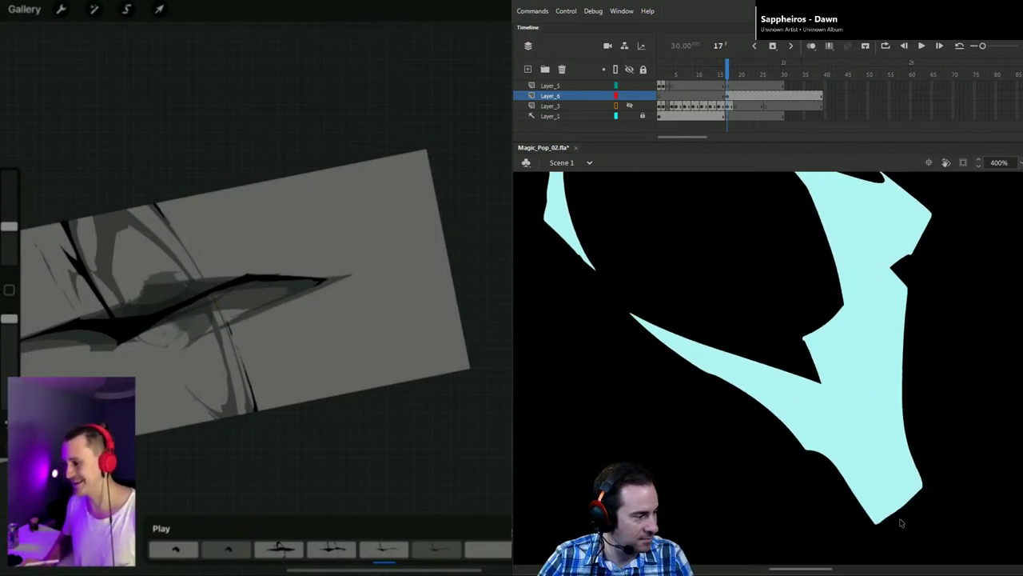
pyautogui.press('b')
pyautogui.moveTo(919, 465)
pyautogui.mouseDown()
pyautogui.moveTo(924, 480)
pyautogui.moveTo(903, 429)
pyautogui.mouseUp()
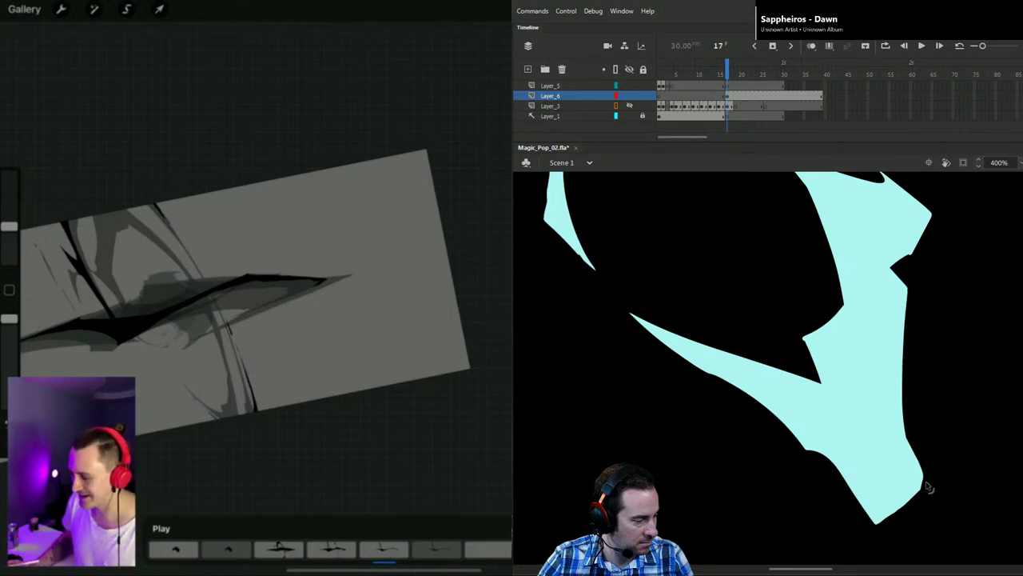
pyautogui.moveTo(923, 483); pyautogui.dragTo(923, 474)
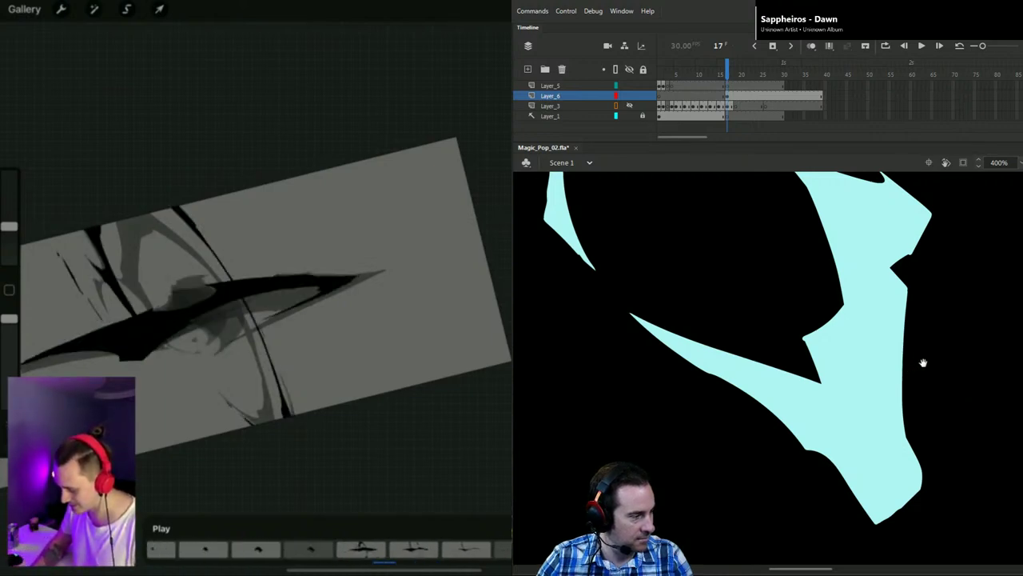
# Step: Cut back the fragment's inner edge above the lower prong and tidy the small hook at the outer notch
pyautogui.scroll(3, 924, 362)
pyautogui.scroll(-1, 921, 361)
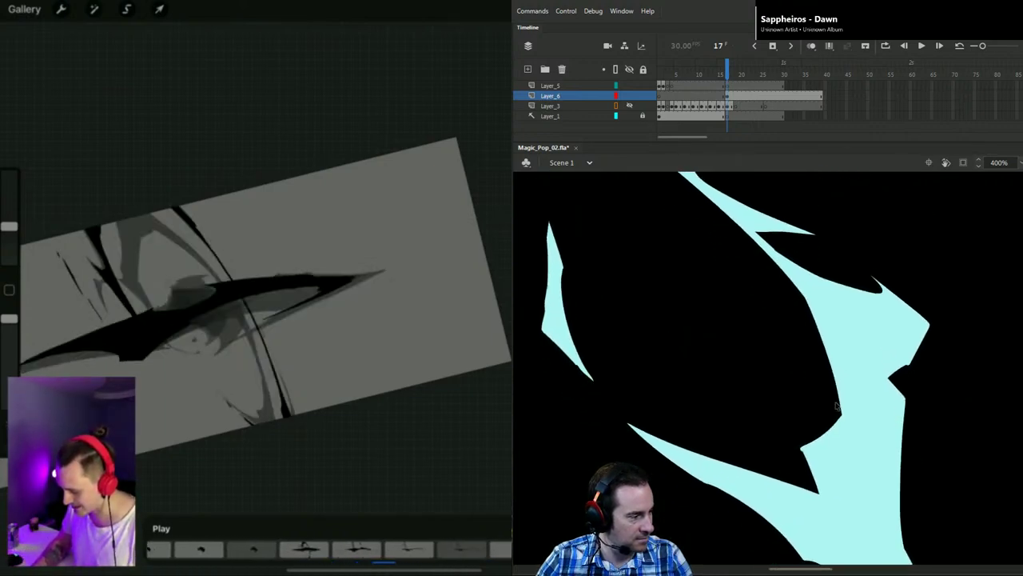
pyautogui.moveTo(833, 423); pyautogui.dragTo(833, 399)
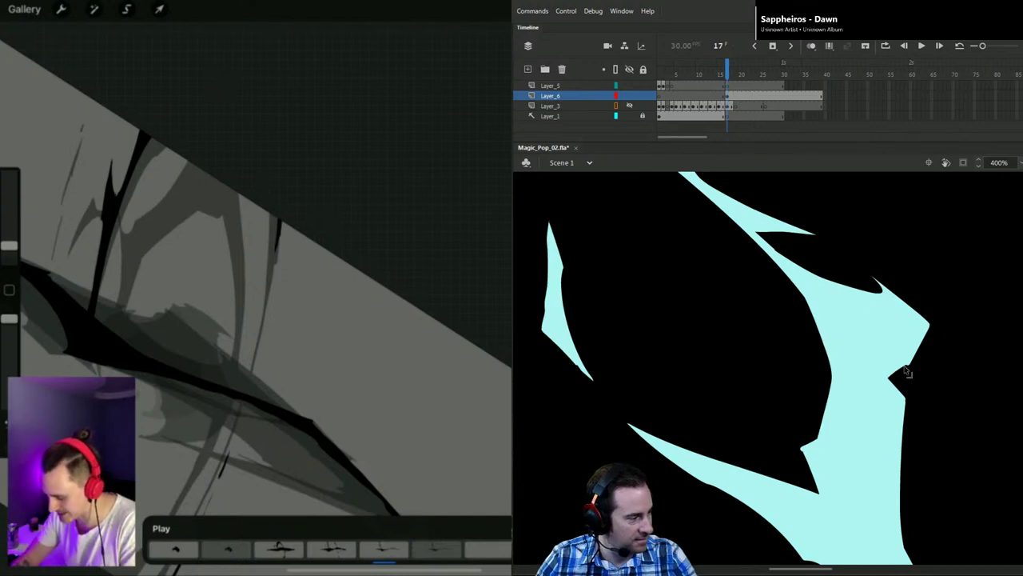
pyautogui.click(946, 326)
# Step: Trim the large right-hand fragment's bottom corner into a smoother rounded curve
pyautogui.hotkey('ctrl', '4')
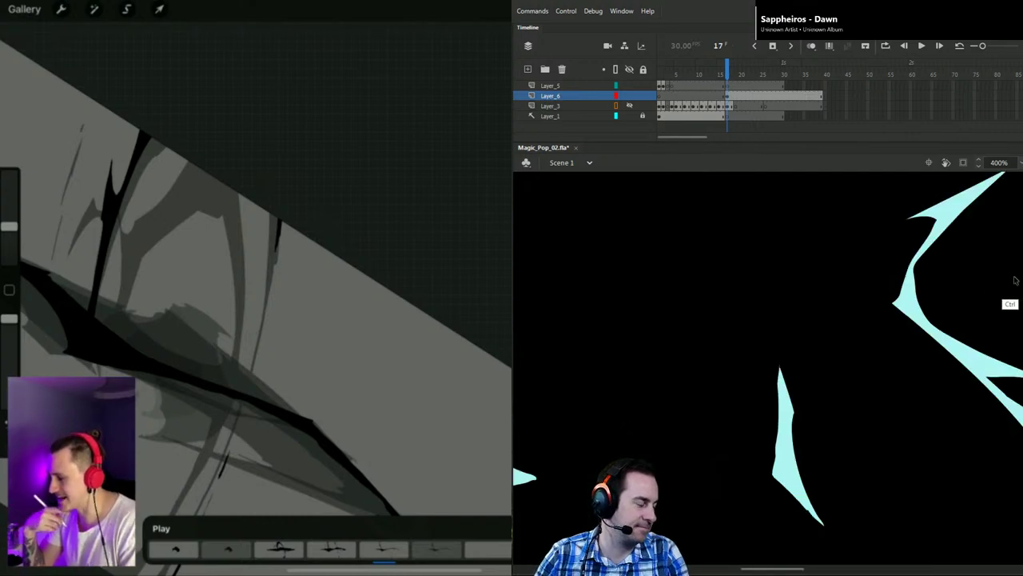
pyautogui.keyDown('ctrl'); pyautogui.scroll(-2, 1013, 281); pyautogui.keyUp('ctrl')
pyautogui.keyDown('ctrl'); pyautogui.scroll(-2, 939, 313); pyautogui.keyUp('ctrl')
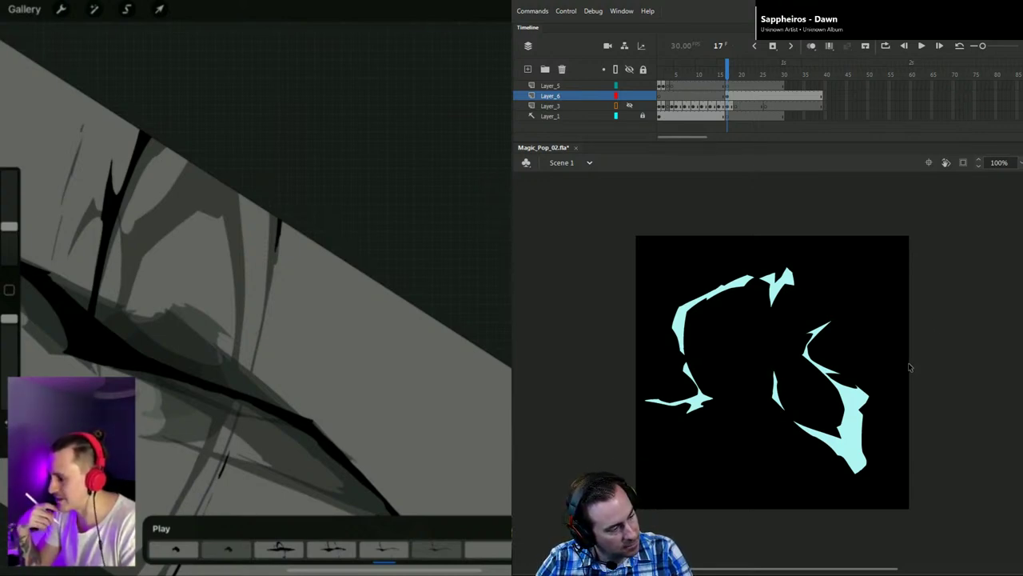
pyautogui.click(850, 429)
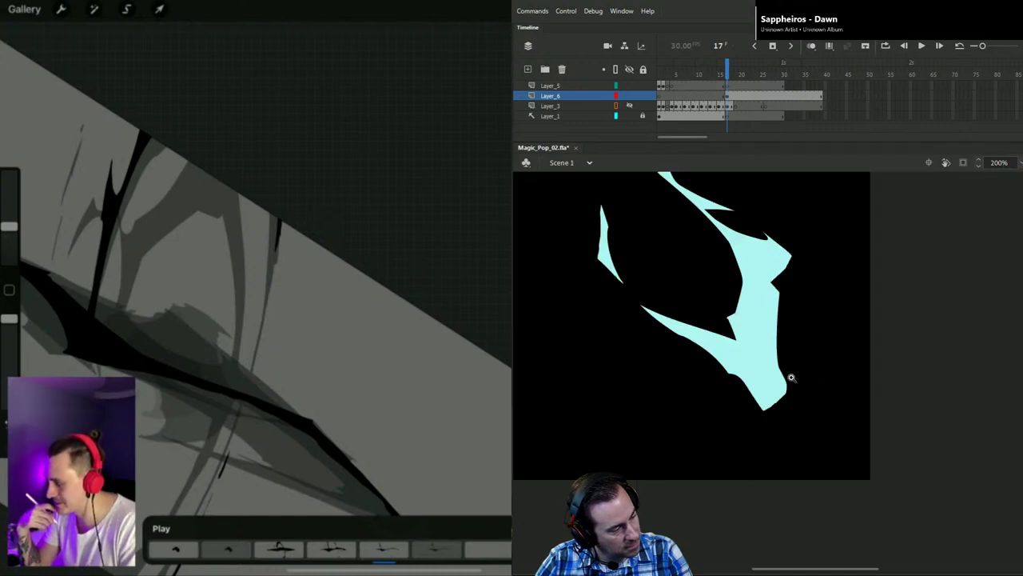
pyautogui.click(797, 379)
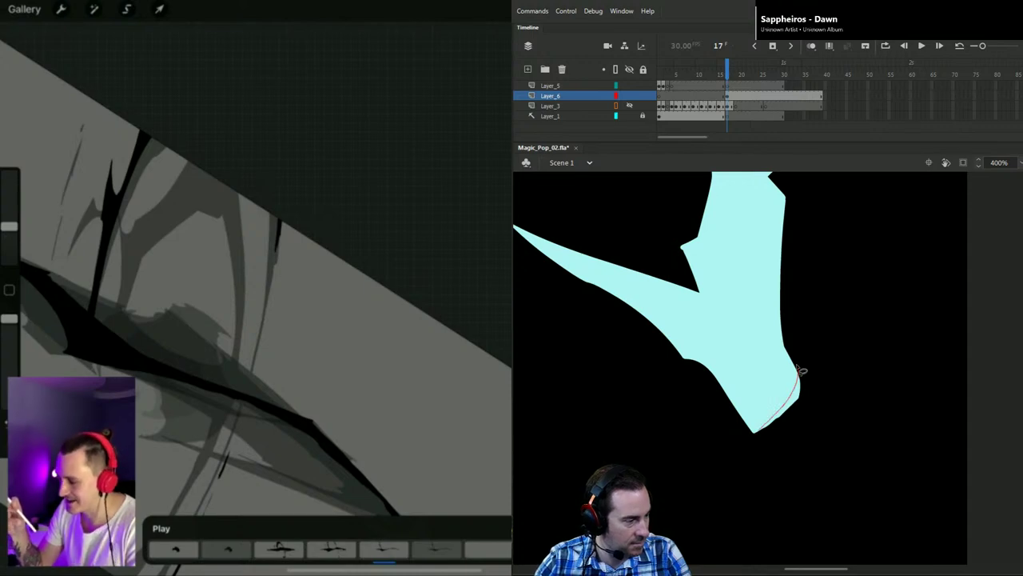
pyautogui.moveTo(798, 367); pyautogui.dragTo(837, 353)
pyautogui.press('Delete')
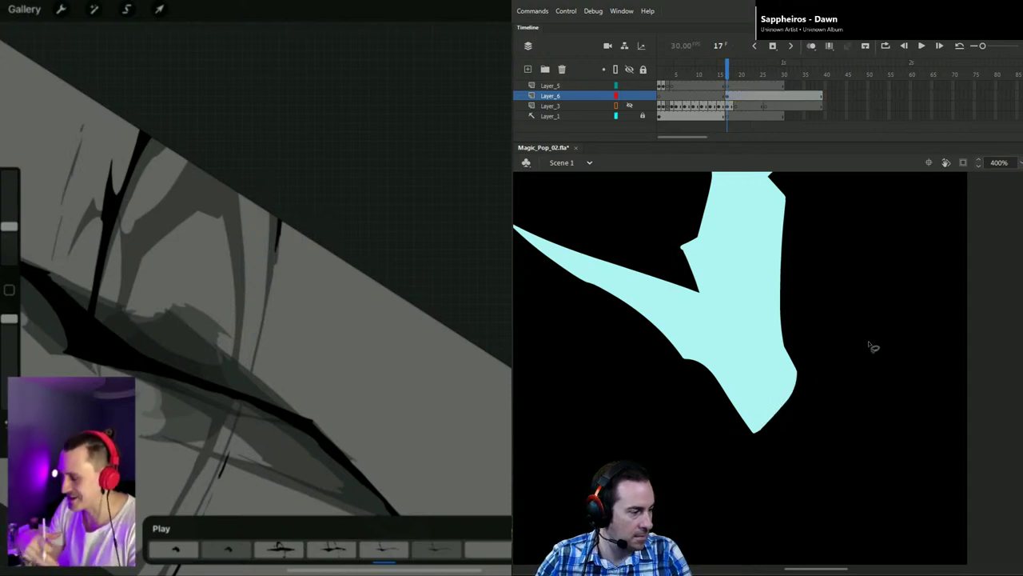
# Step: Sharpen the top fragment's highest point, deepen its V-shaped notch and pull its left wing inward
pyautogui.hotkey('ctrl', '-')
pyautogui.hotkey('ctrl', '-')
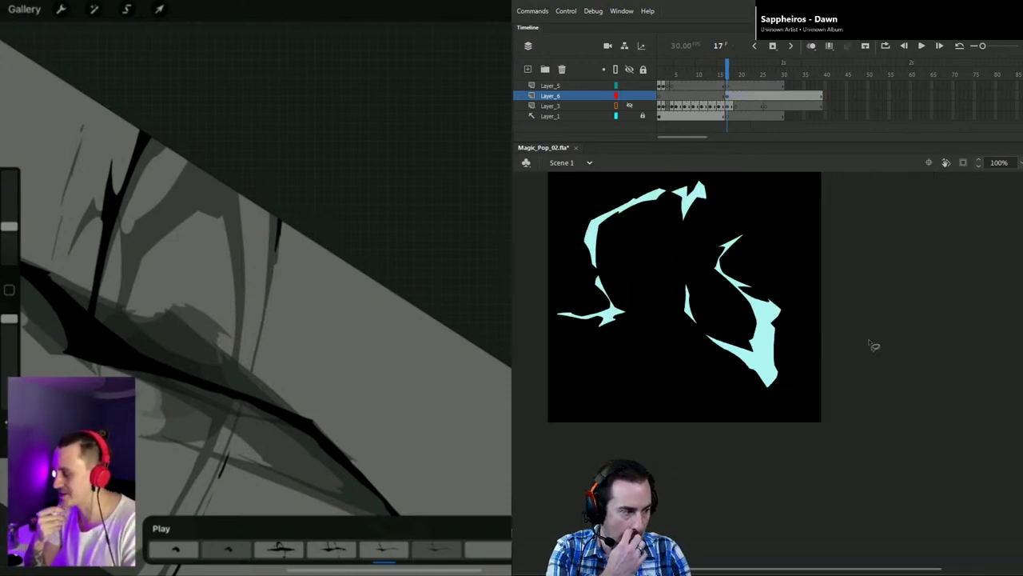
pyautogui.moveTo(815, 363); pyautogui.dragTo(947, 405)
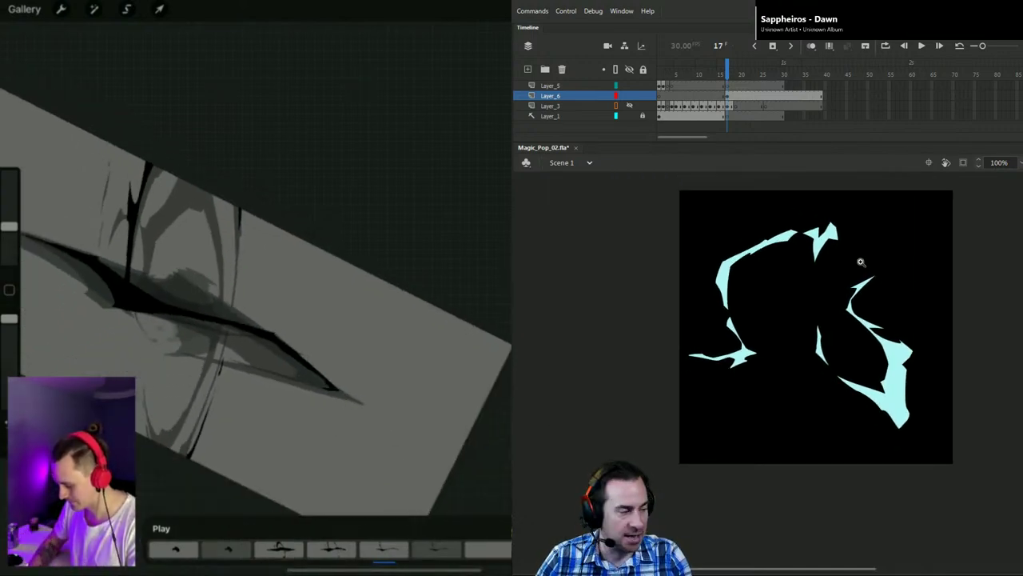
pyautogui.click(833, 256)
pyautogui.click(772, 356)
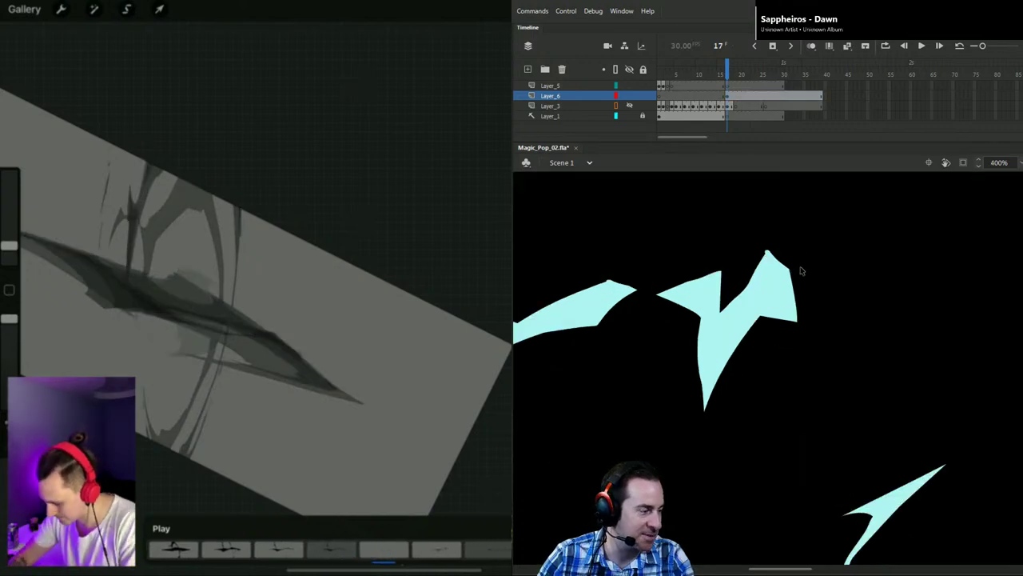
pyautogui.moveTo(779, 236); pyautogui.dragTo(756, 272)
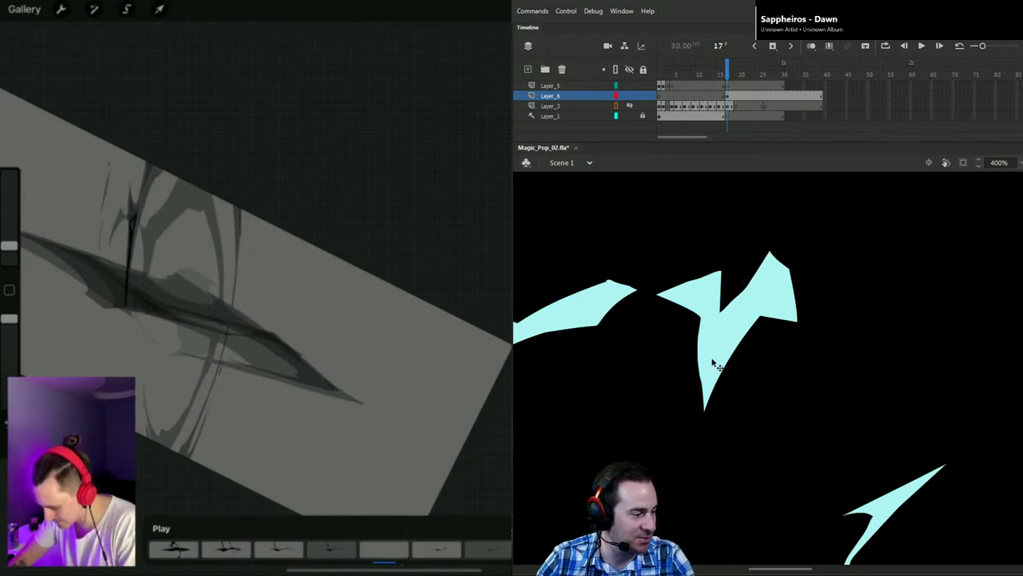
pyautogui.moveTo(720, 313); pyautogui.dragTo(708, 331)
pyautogui.moveTo(716, 272); pyautogui.dragTo(699, 321)
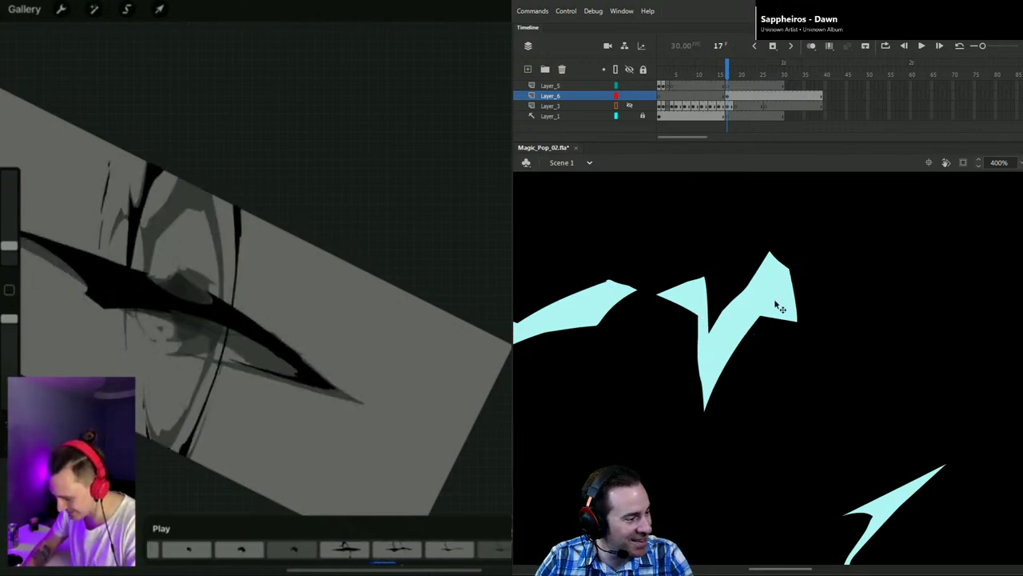
# Step: Slim the top fragment's right arm and stem from below and bend the left wing's edges into curves
pyautogui.moveTo(761, 318)
pyautogui.mouseDown()
pyautogui.moveTo(745, 311)
pyautogui.moveTo(772, 302)
pyautogui.moveTo(777, 323)
pyautogui.mouseUp()
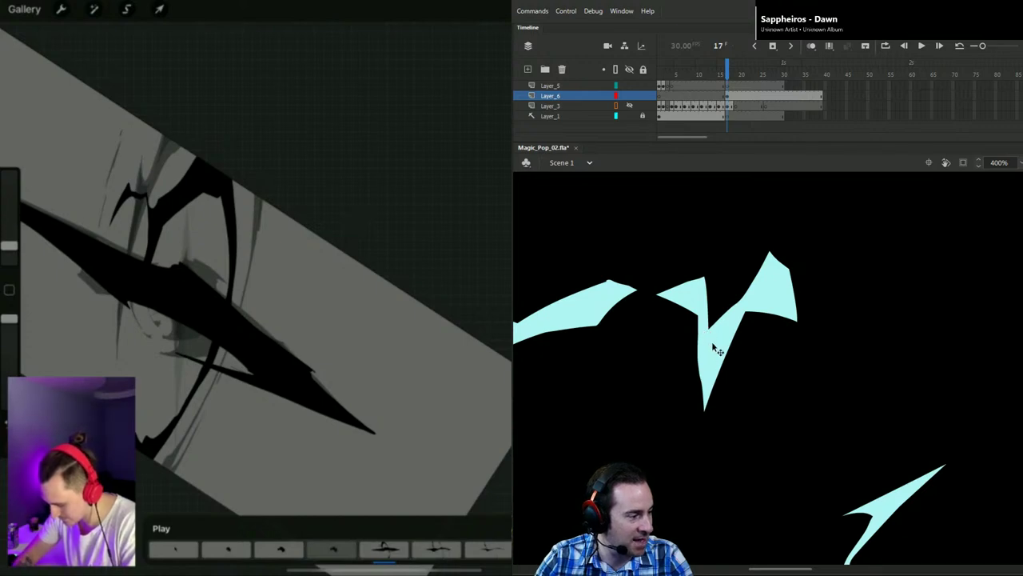
pyautogui.moveTo(709, 328)
pyautogui.mouseDown()
pyautogui.moveTo(704, 344)
pyautogui.moveTo(717, 322)
pyautogui.mouseUp()
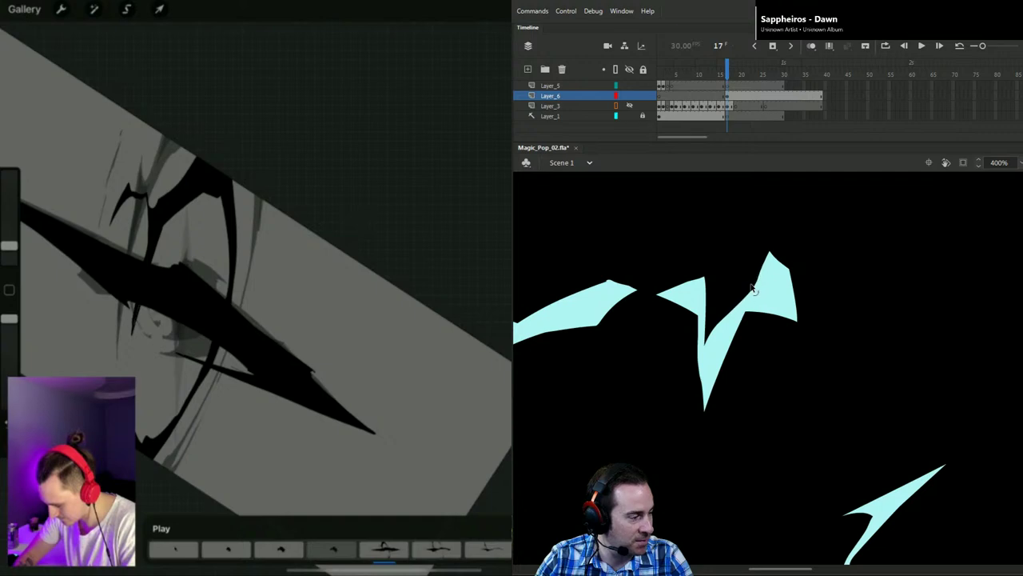
pyautogui.press('ctrl')
pyautogui.hotkey('ctrl', '1')
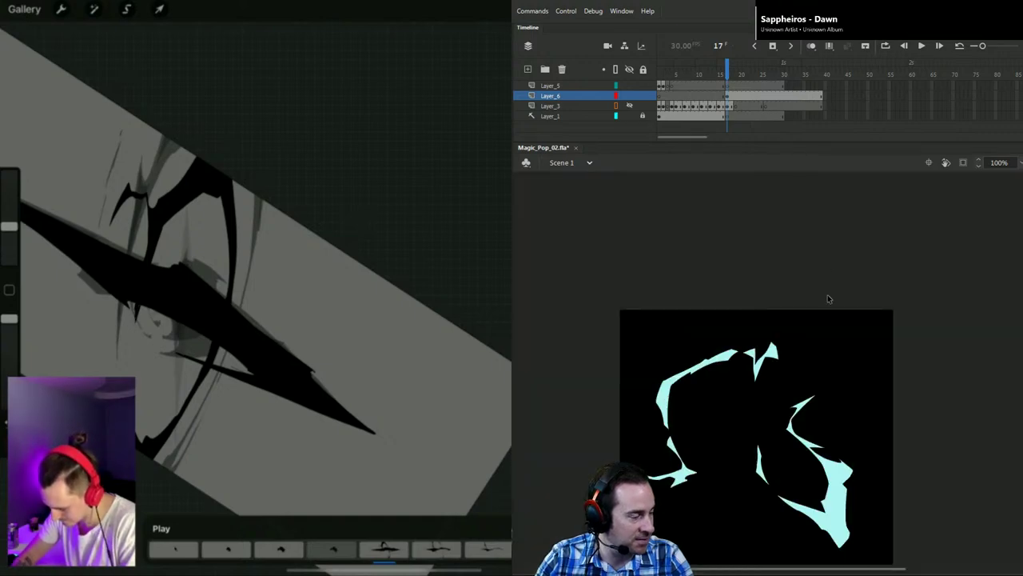
pyautogui.moveTo(827, 423); pyautogui.dragTo(816, 372)
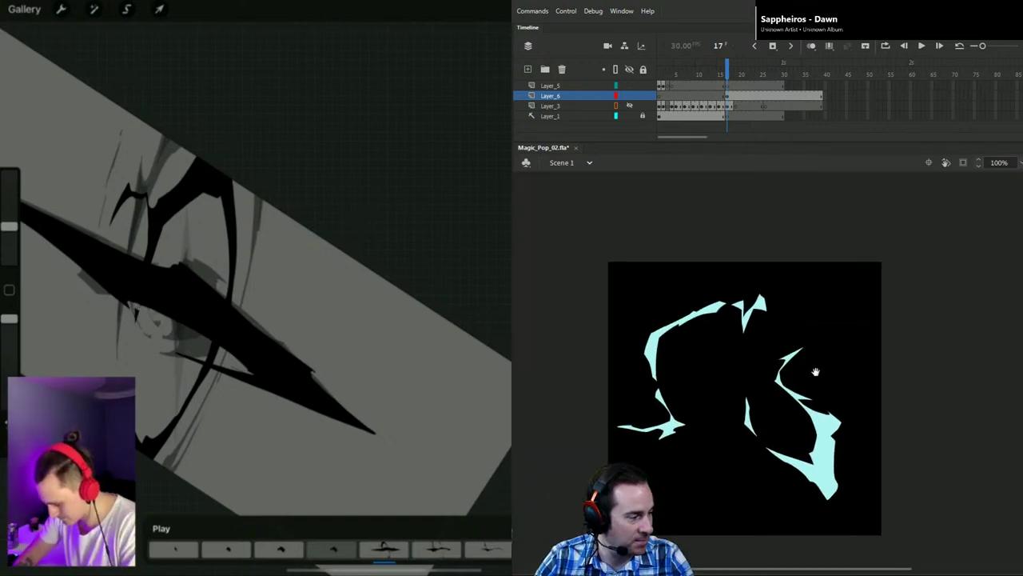
pyautogui.click(747, 300)
pyautogui.click(748, 307)
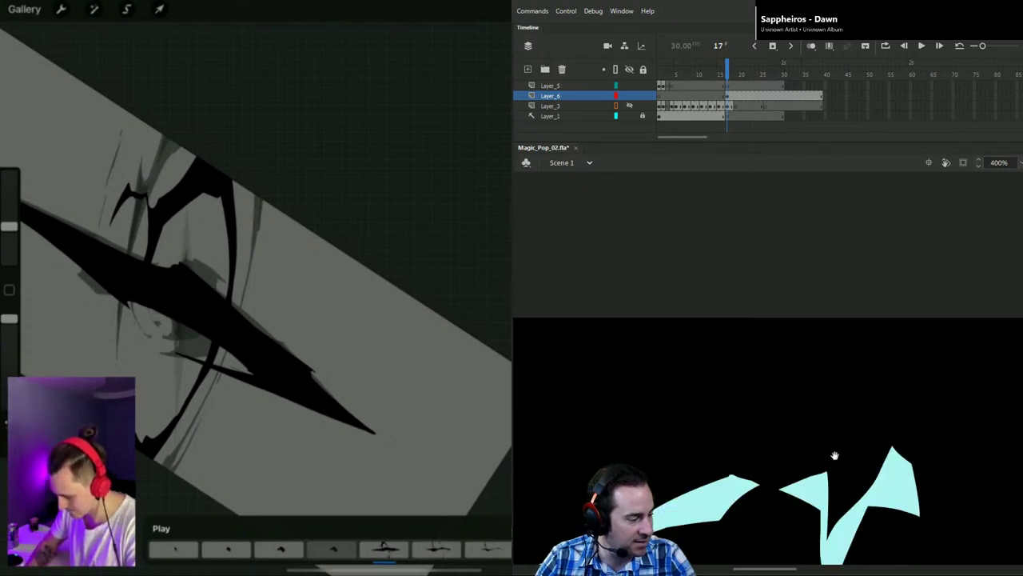
pyautogui.moveTo(826, 447); pyautogui.dragTo(802, 363)
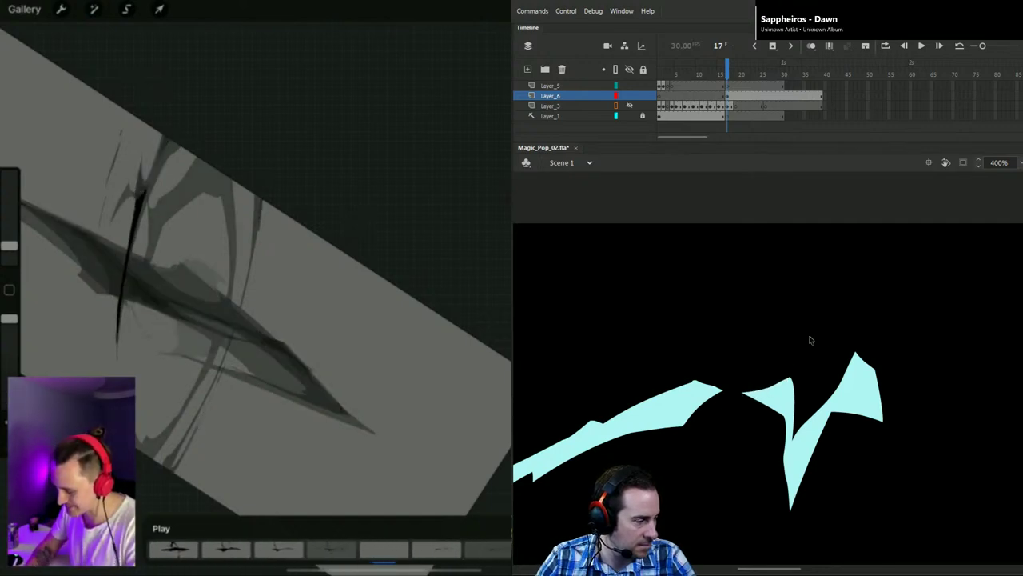
# Step: Carve the inner edge of the upper-left arc fragment near its right end into a concave curve with a clean point
pyautogui.hotkey('ctrl', '-')
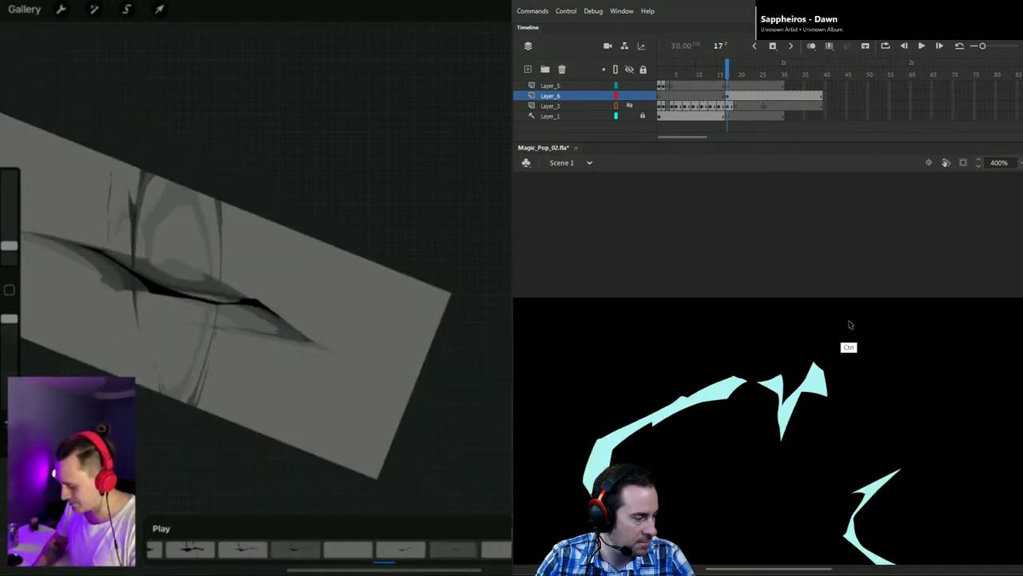
pyautogui.hotkey('ctrl', '-')
pyautogui.hotkey('ctrl', '-')
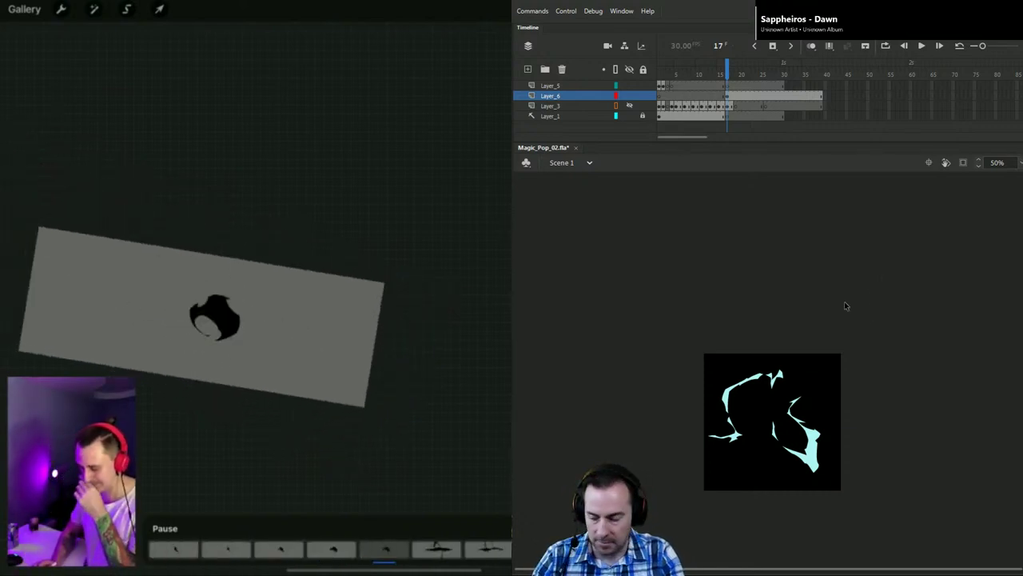
pyautogui.hotkey('ctrl', '=')
pyautogui.hotkey('ctrl', '=')
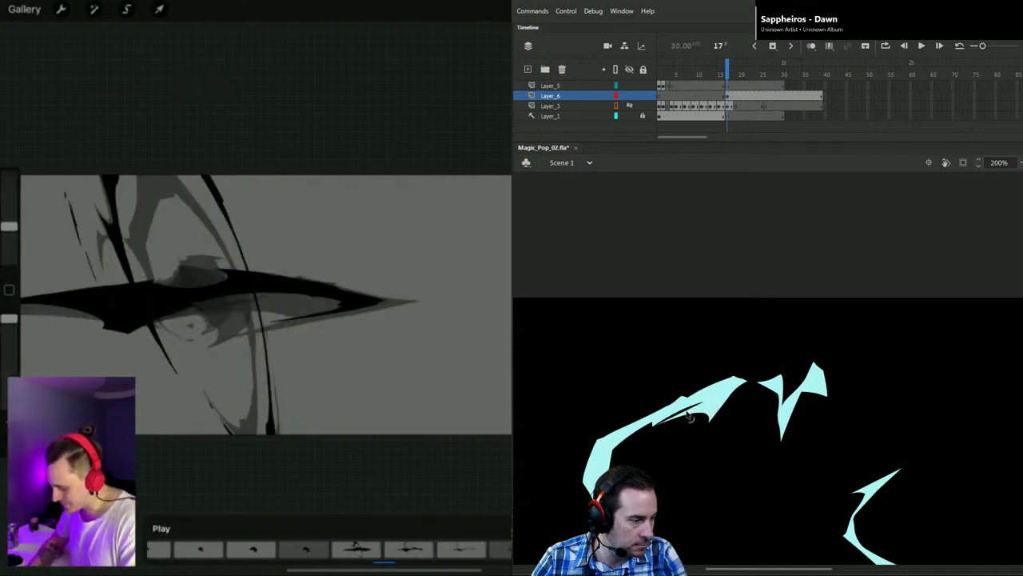
pyautogui.moveTo(670, 530); pyautogui.dragTo(792, 420)
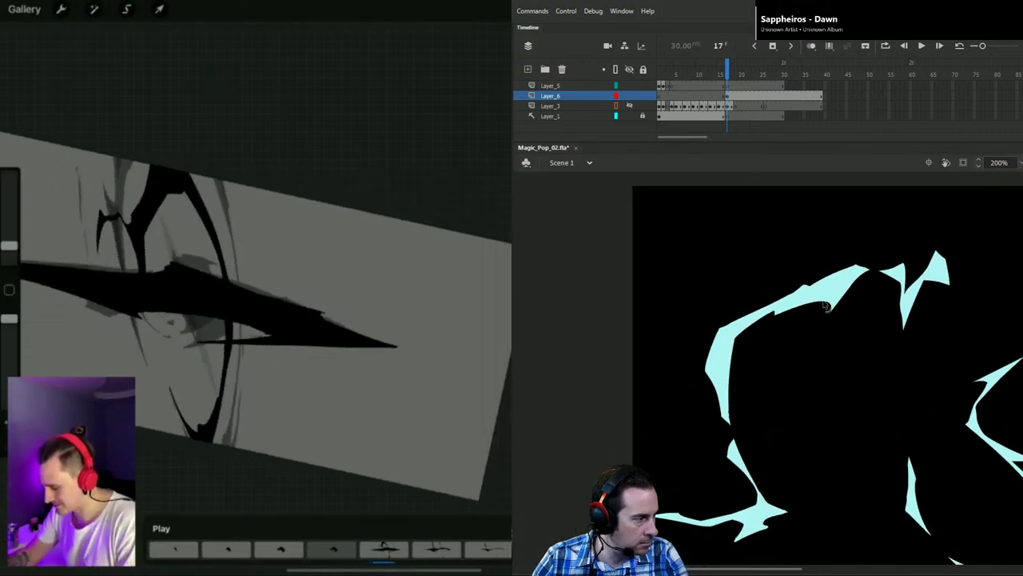
pyautogui.moveTo(824, 301); pyautogui.dragTo(824, 305)
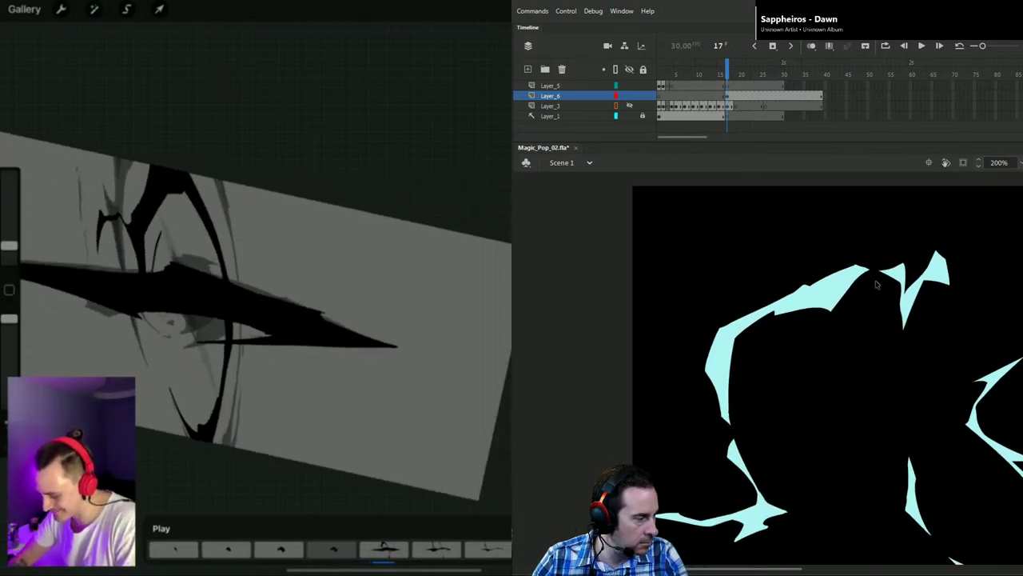
# Step: Reshape the underside of the lower-left fragment's right spike so it tapers to a sharp tip
pyautogui.moveTo(847, 364); pyautogui.dragTo(802, 369)
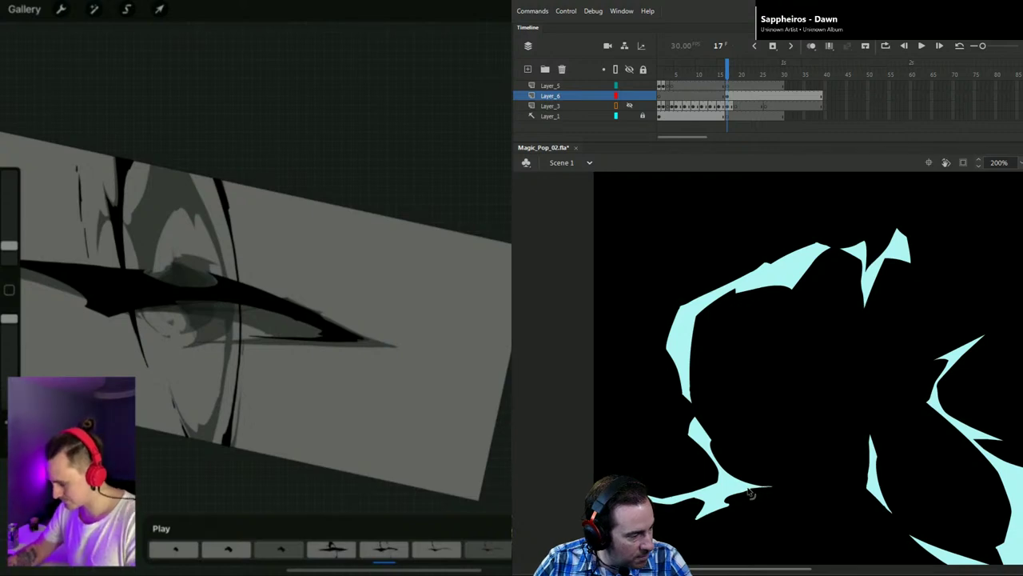
pyautogui.moveTo(750, 489); pyautogui.dragTo(766, 485)
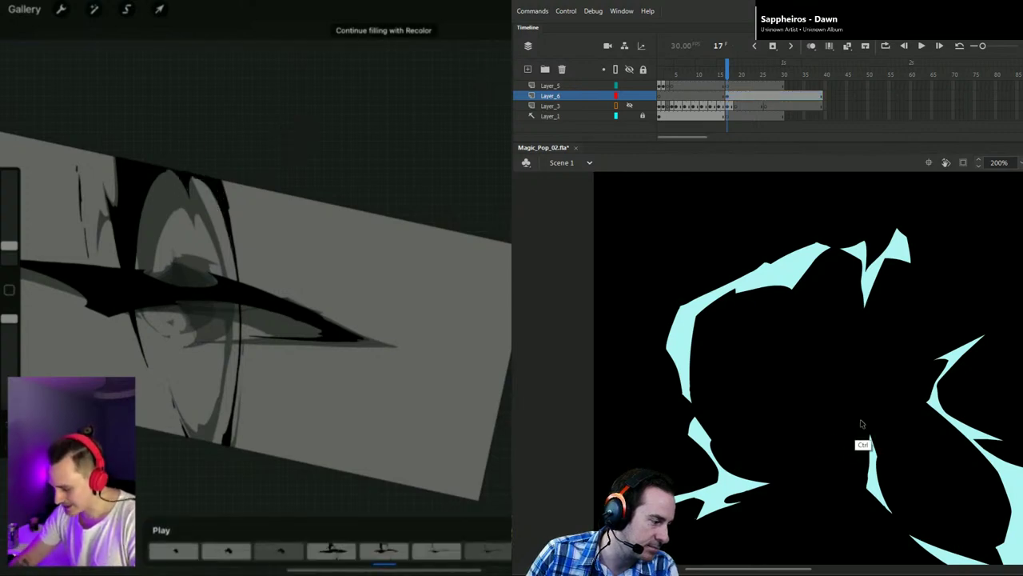
pyautogui.hotkey('ctrl', '1')
pyautogui.hotkey('ctrl', '=')
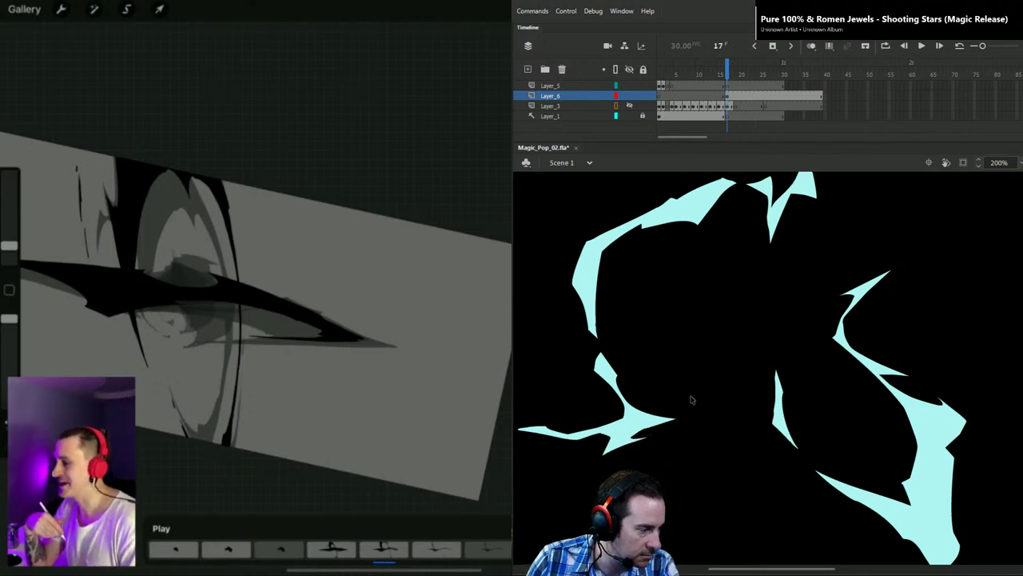
pyautogui.moveTo(696, 432); pyautogui.dragTo(773, 411)
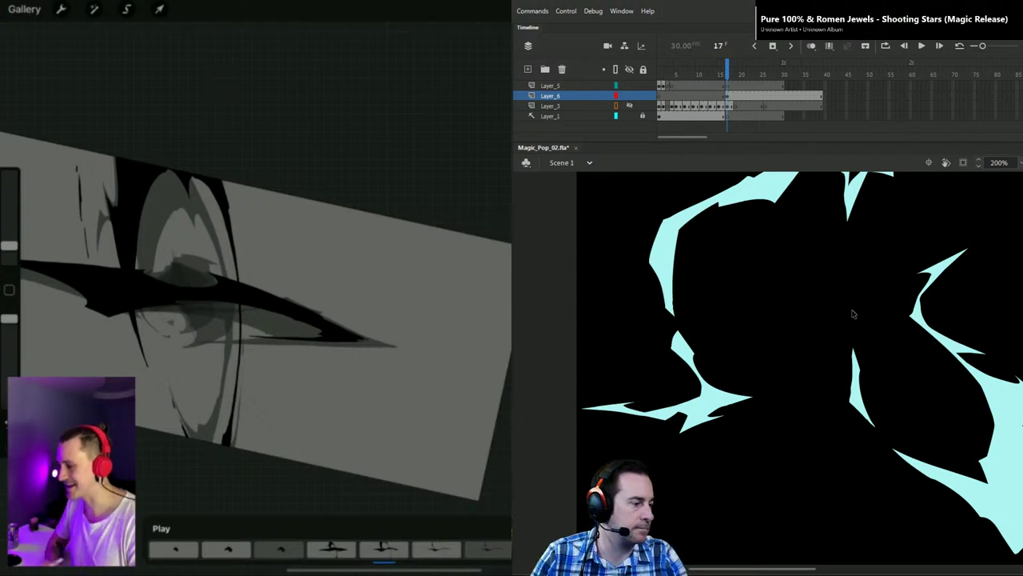
# Step: Inspect the large right-hand fragment's outer edge up close and save the file
pyautogui.hotkey('ctrl', '-')
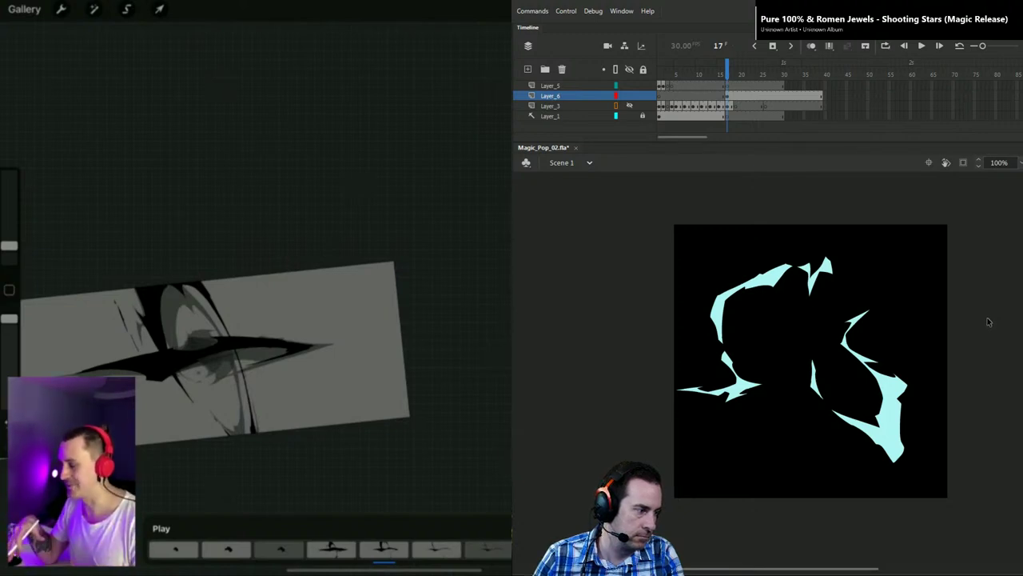
pyautogui.press('z')
pyautogui.click(902, 370)
pyautogui.click(776, 373)
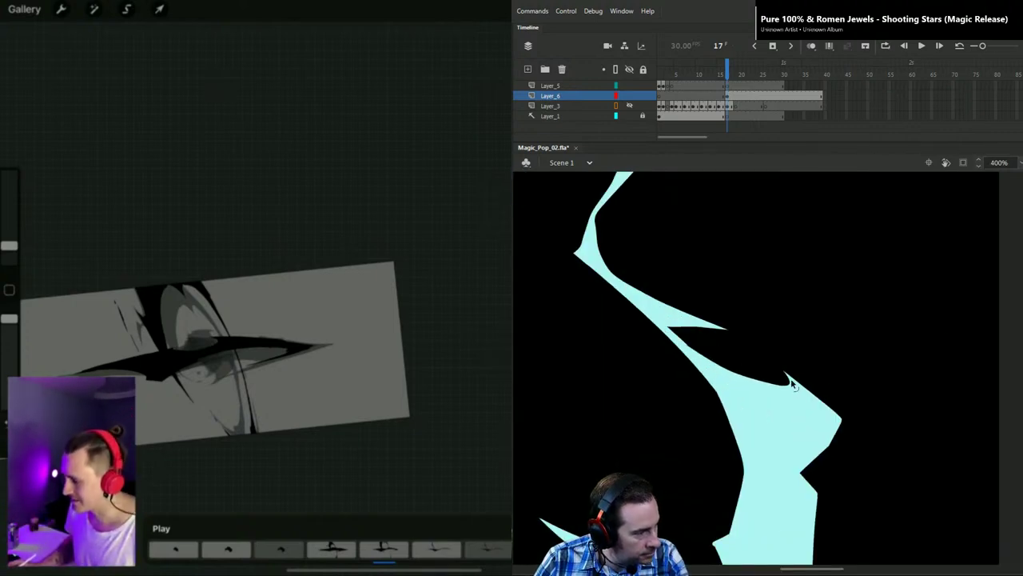
pyautogui.moveTo(709, 496); pyautogui.dragTo(697, 428)
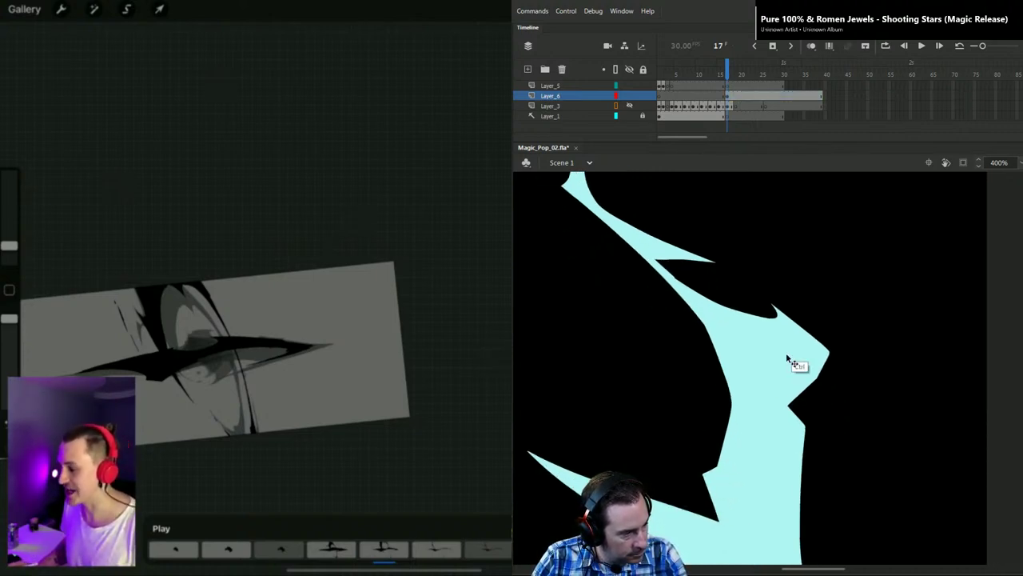
pyautogui.hotkey('ctrl', '-')
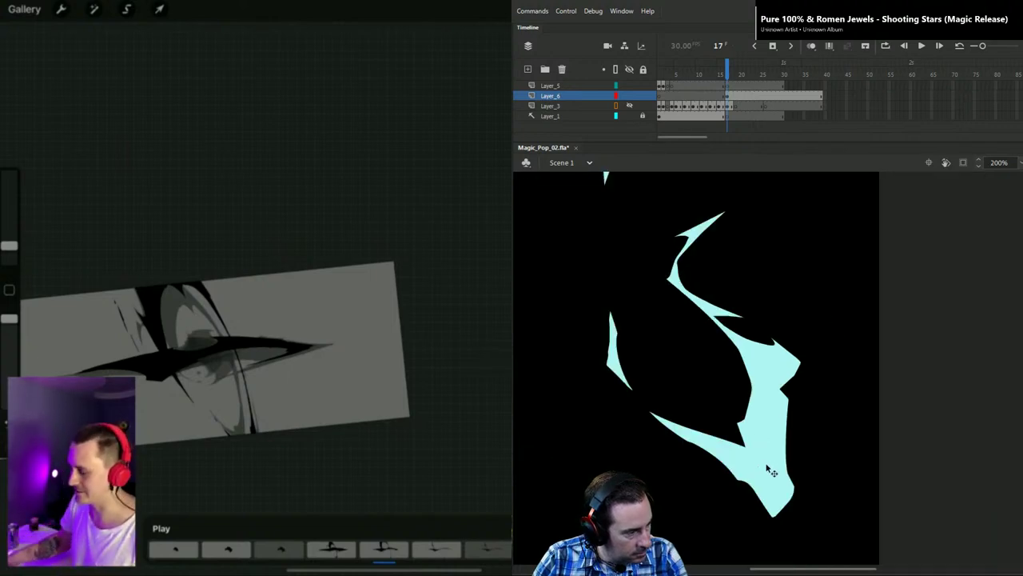
pyautogui.hotkey('ctrl', '-')
pyautogui.hotkey('ctrl', 's')
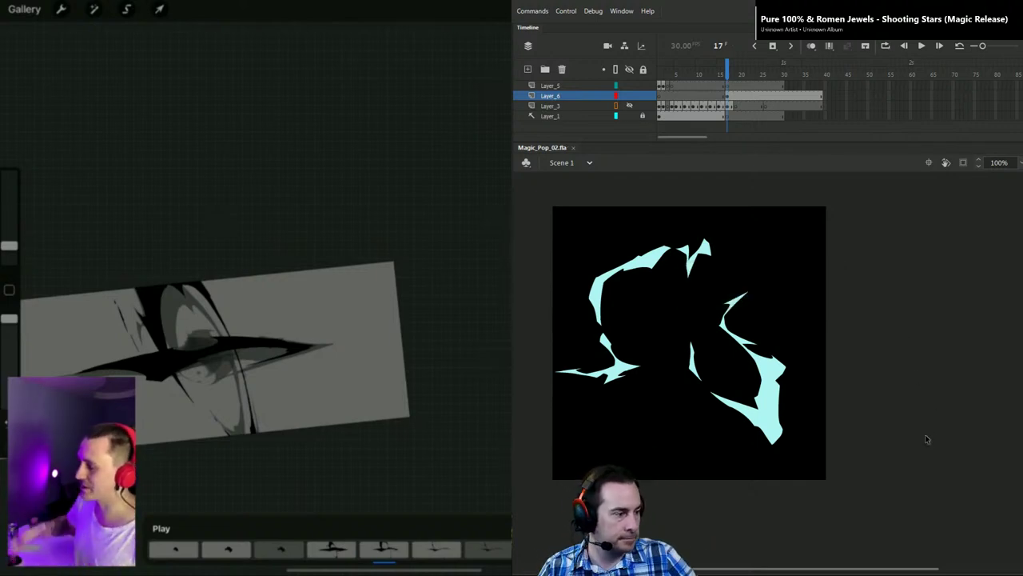
# Step: Lengthen the lower-left fragment's right spike toward the centre of the burst
pyautogui.moveTo(668, 315); pyautogui.dragTo(745, 290)
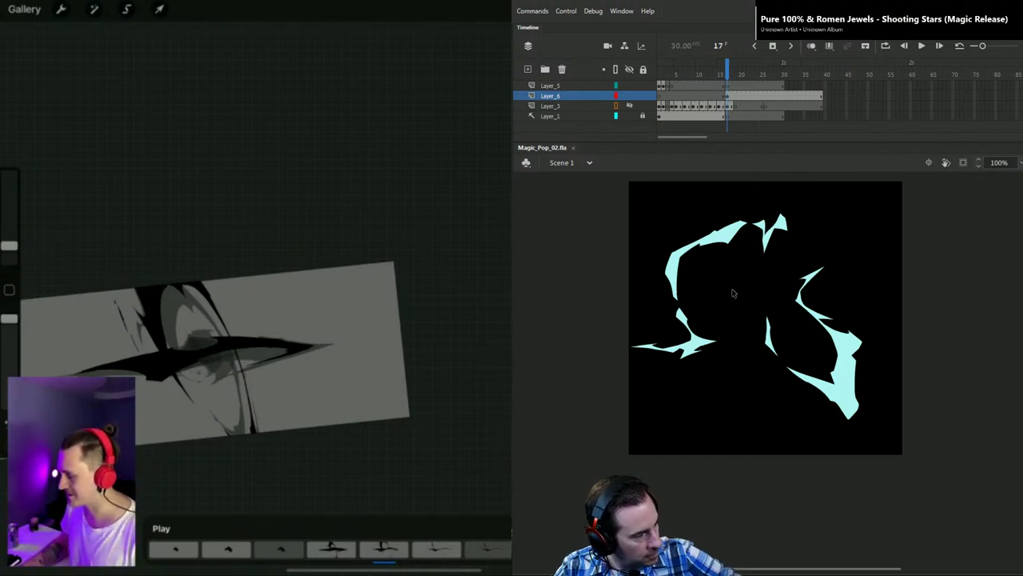
pyautogui.moveTo(717, 341); pyautogui.dragTo(740, 335)
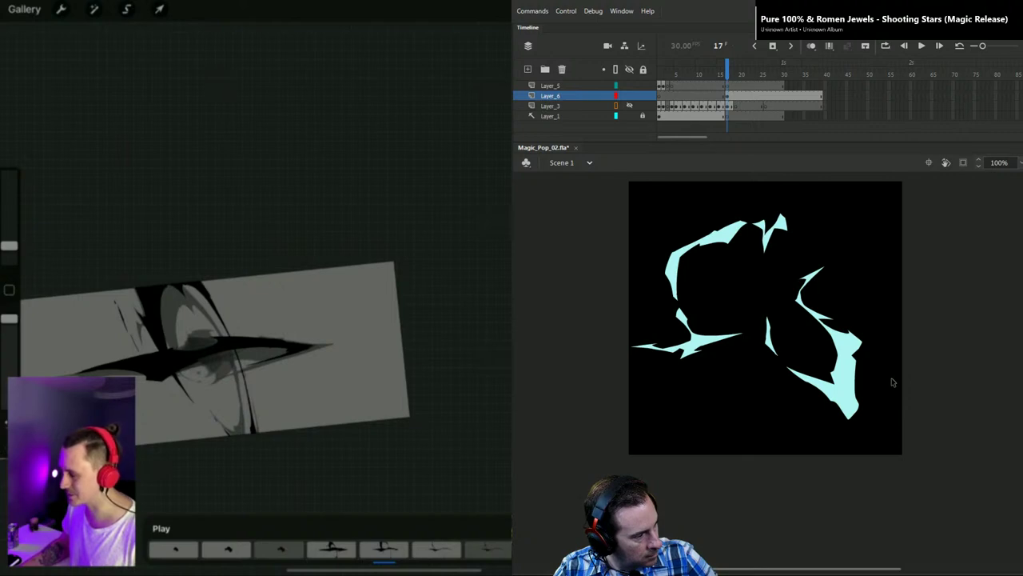
# Step: Extend the frame span of the guide layer Layer_1 to frame 39
pyautogui.moveTo(839, 300); pyautogui.dragTo(934, 305)
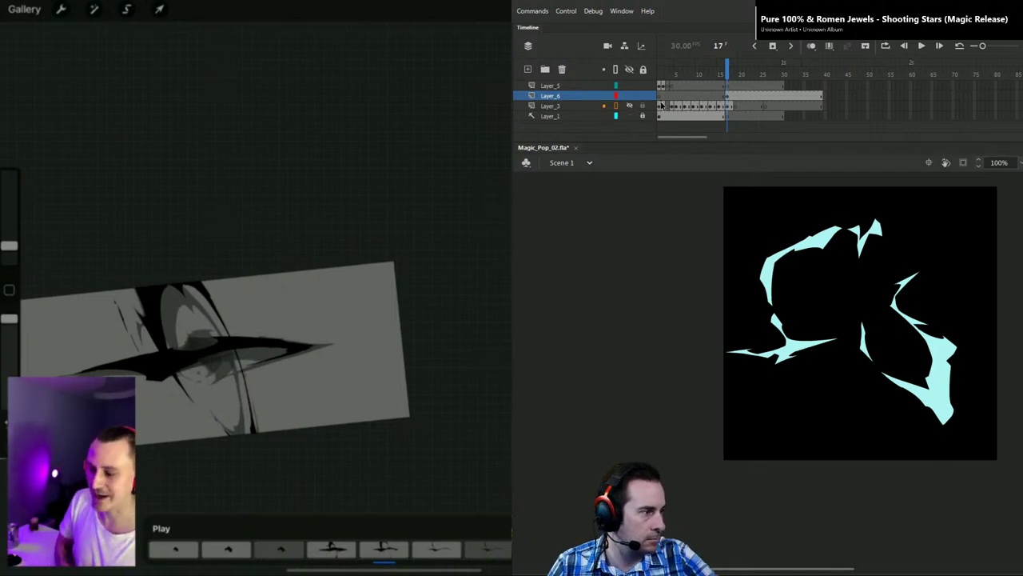
pyautogui.click(726, 118)
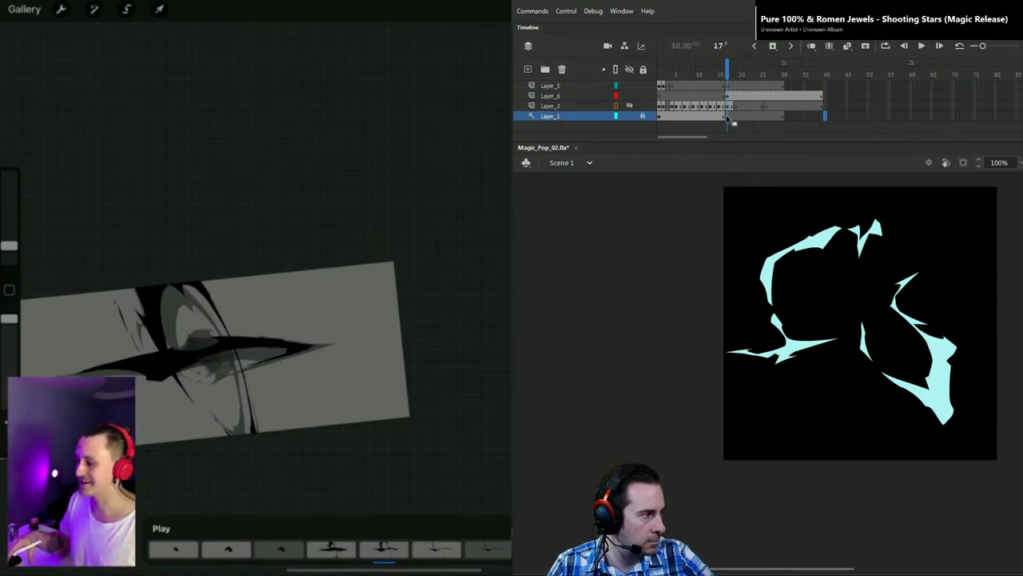
pyautogui.moveTo(726, 117); pyautogui.dragTo(823, 116)
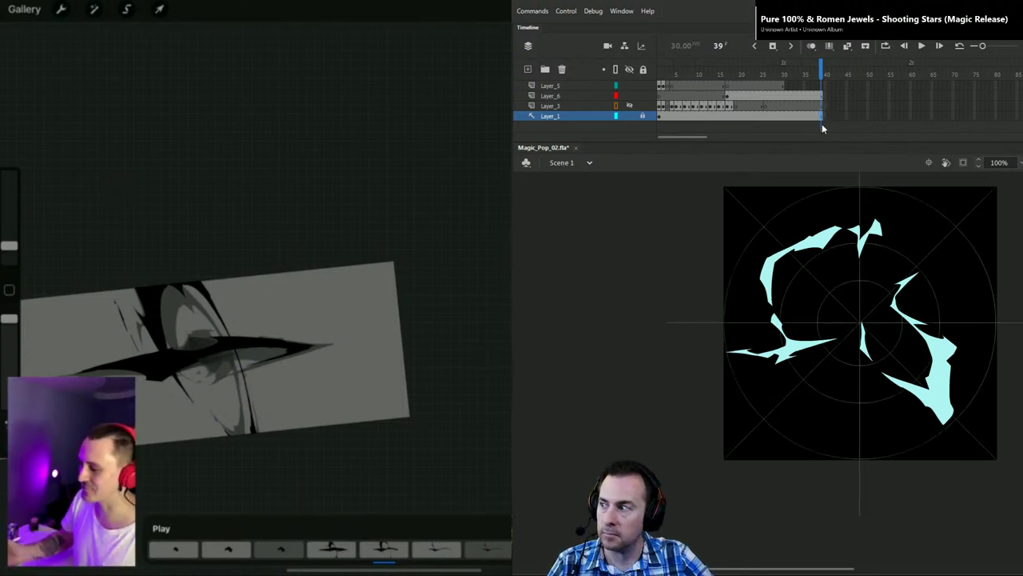
# Step: Go to frame 20, shift the small central sliver slightly down and to the left, and save the file
pyautogui.moveTo(823, 64); pyautogui.dragTo(739, 64)
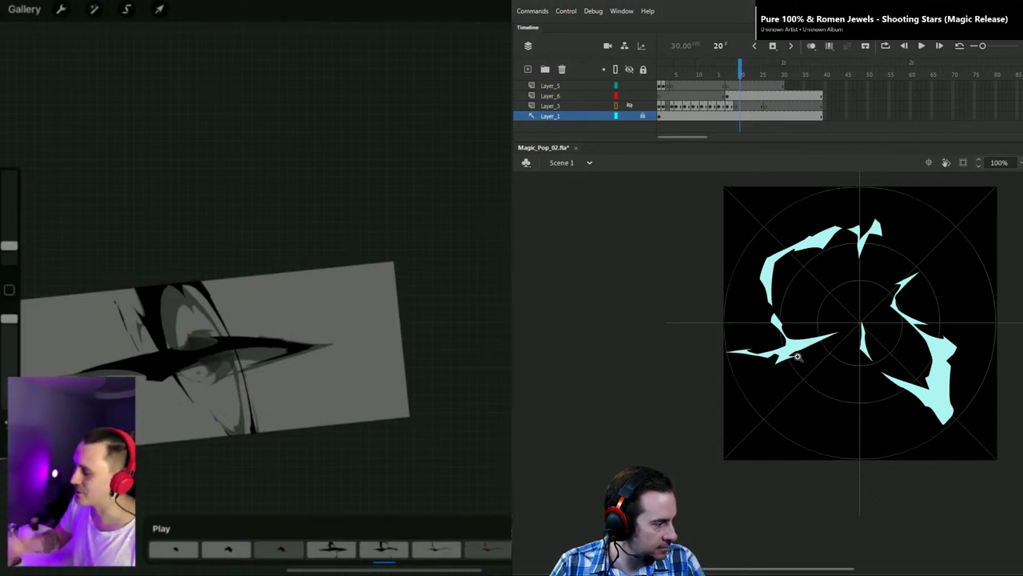
pyautogui.scroll(1, 823, 346)
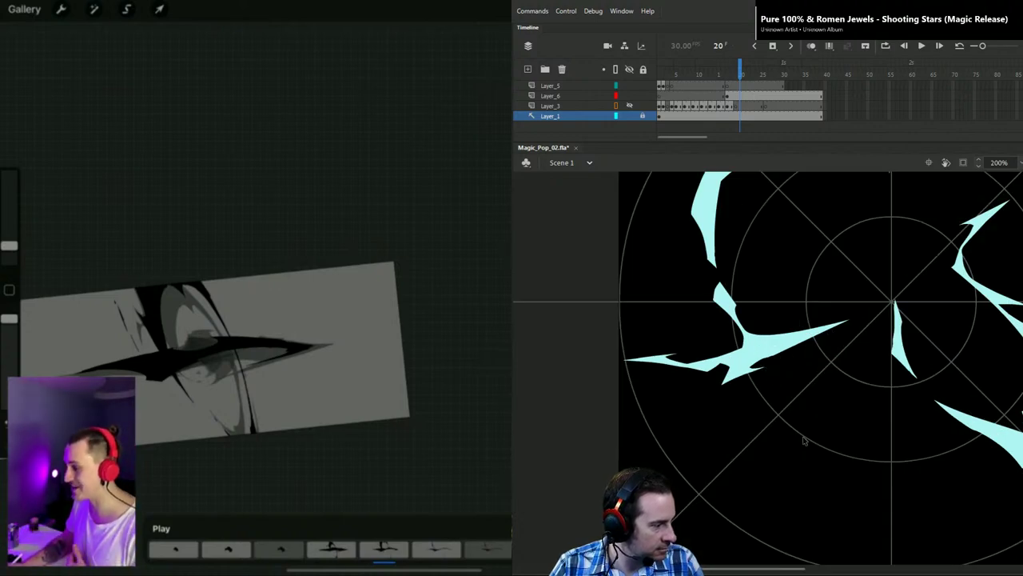
pyautogui.moveTo(866, 423); pyautogui.dragTo(814, 478)
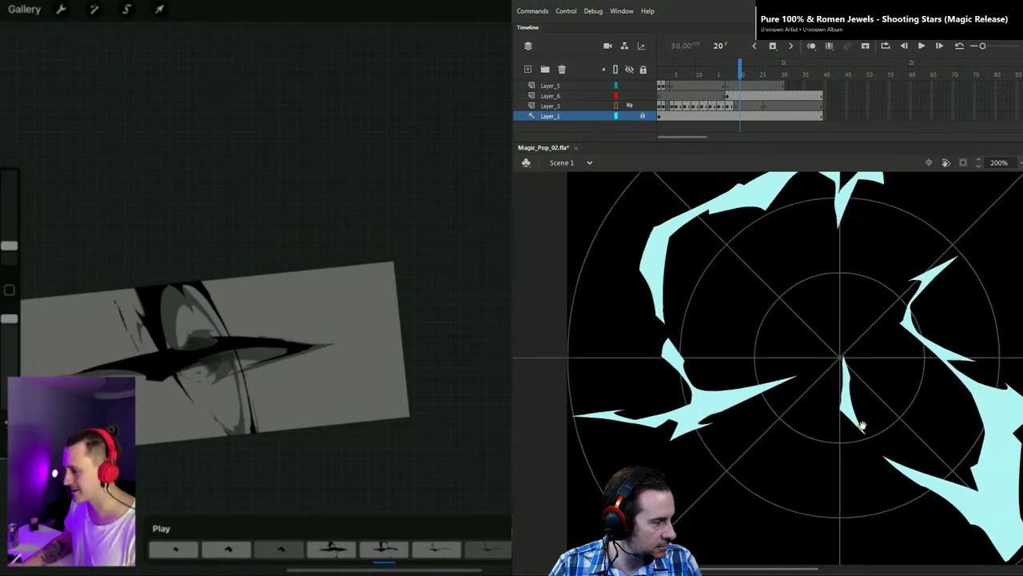
pyautogui.moveTo(930, 399); pyautogui.dragTo(905, 440)
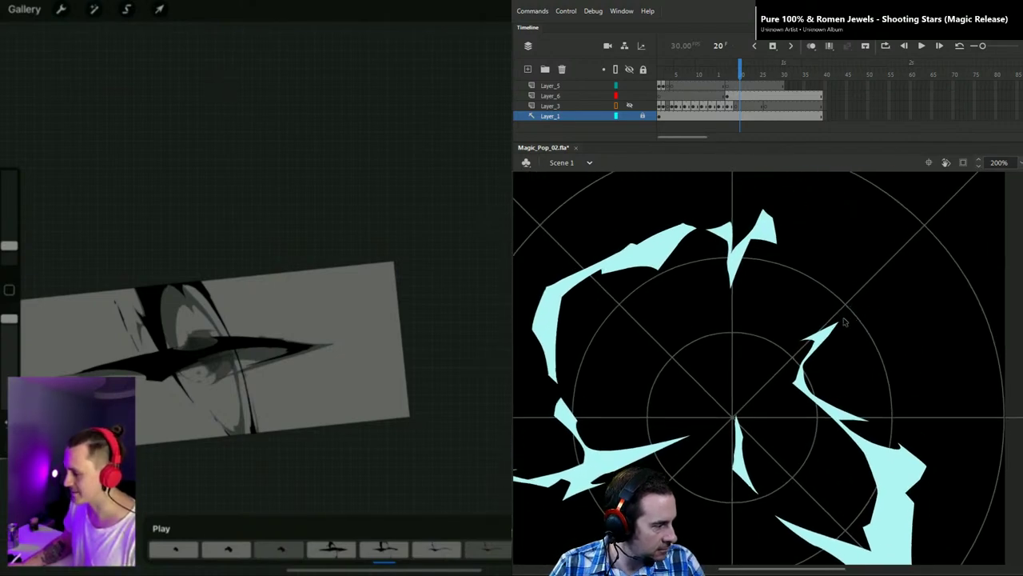
pyautogui.moveTo(839, 322); pyautogui.dragTo(856, 350)
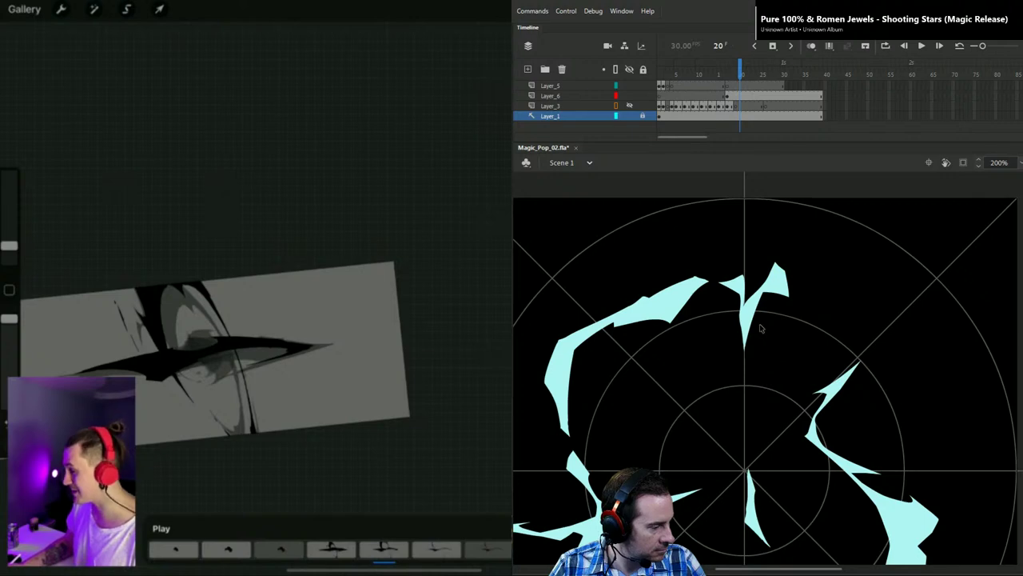
pyautogui.scroll(-6, 834, 322)
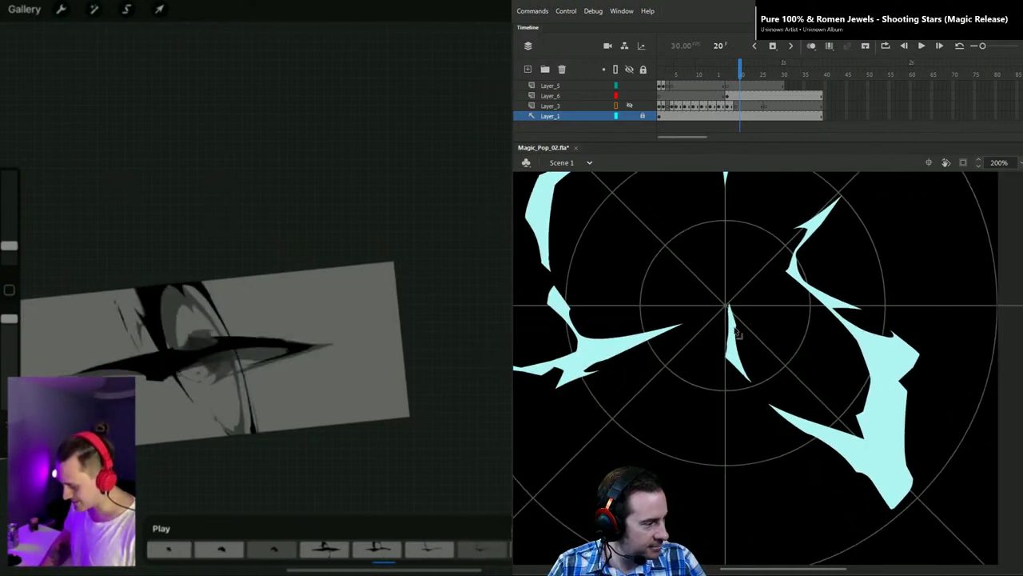
pyautogui.click(735, 319)
pyautogui.moveTo(733, 318); pyautogui.dragTo(733, 322)
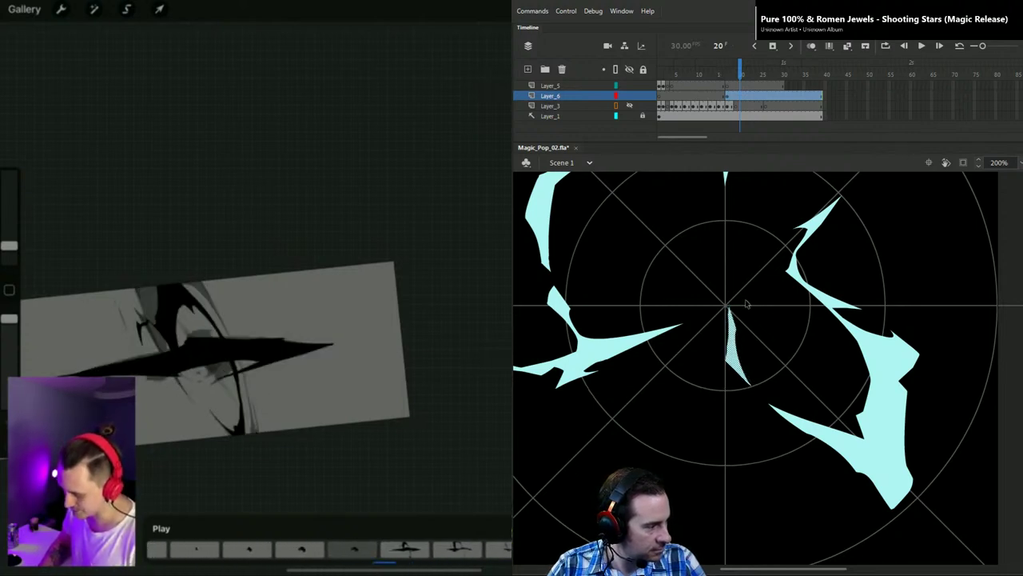
pyautogui.press('Left')
pyautogui.press('Left')
pyautogui.press('Left')
pyautogui.click(772, 331)
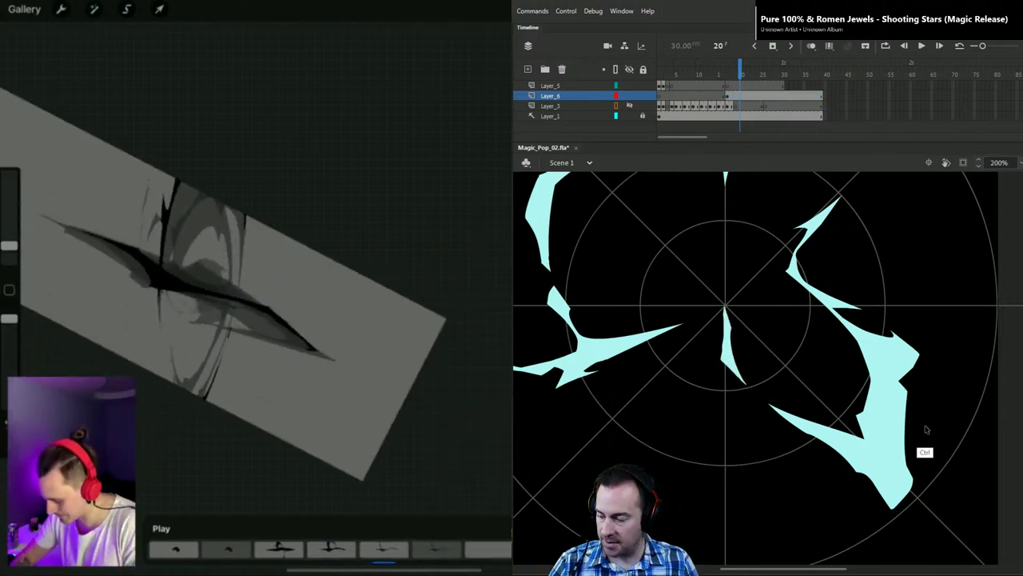
pyautogui.hotkey('ctrl', 's')
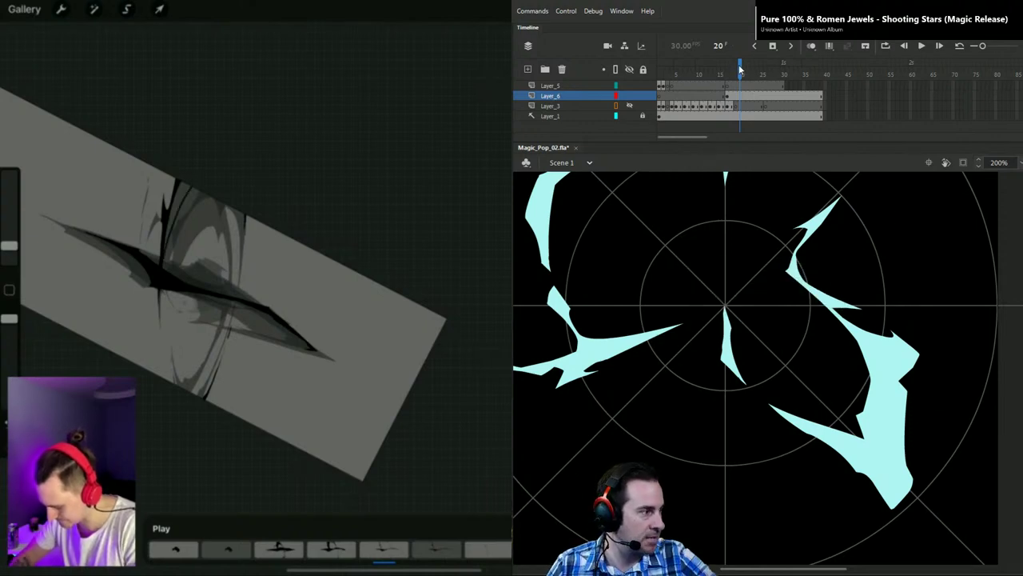
# Step: Step back and forth through frames 15 to 17 to compare where the cyan burst fragments begin
pyautogui.press(',')
pyautogui.press(',')
pyautogui.press(',')
pyautogui.press(',')
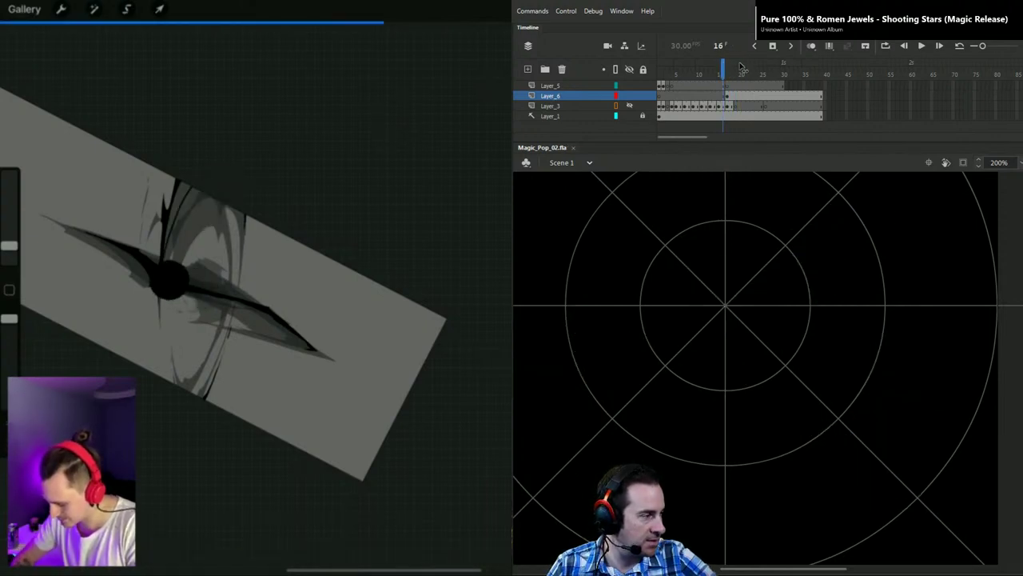
pyautogui.press('.')
pyautogui.press(',')
pyautogui.press('.')
pyautogui.press(',')
pyautogui.press(',')
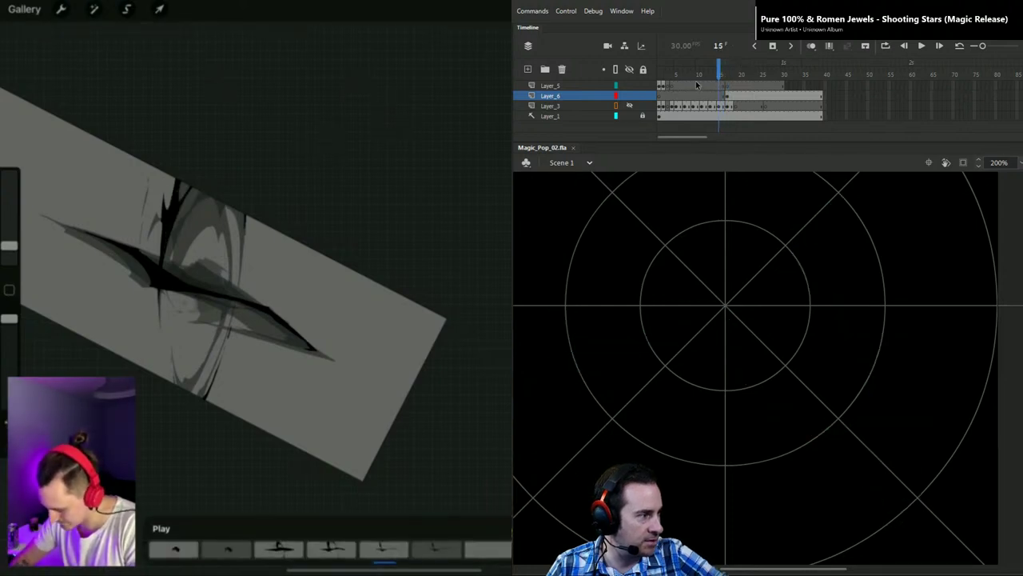
# Step: Show and lock the Layer_3 outlines, turn on onion skinning, and compare them with the cyan fragments up to frame 17
pyautogui.click(630, 105)
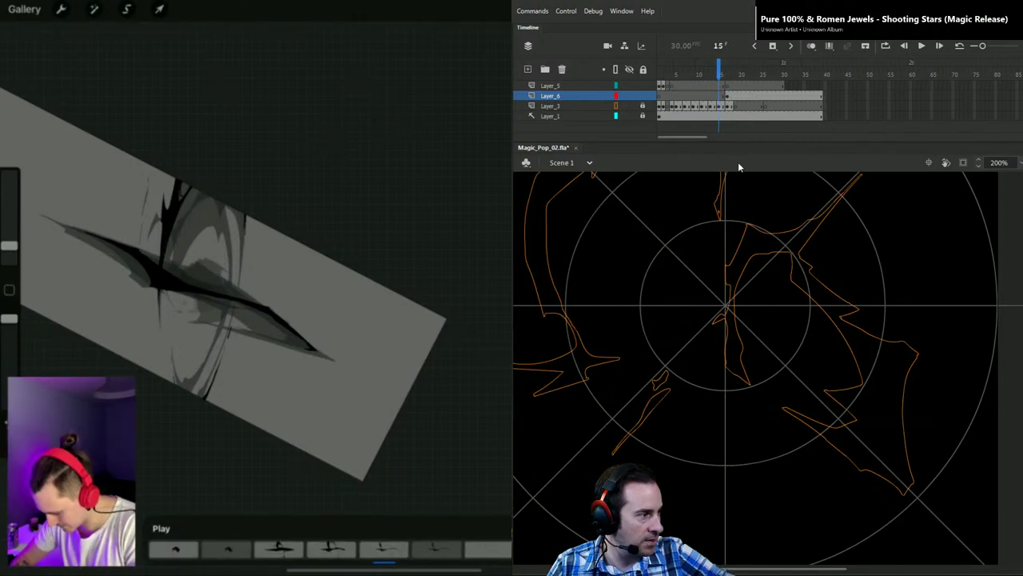
pyautogui.click(812, 46)
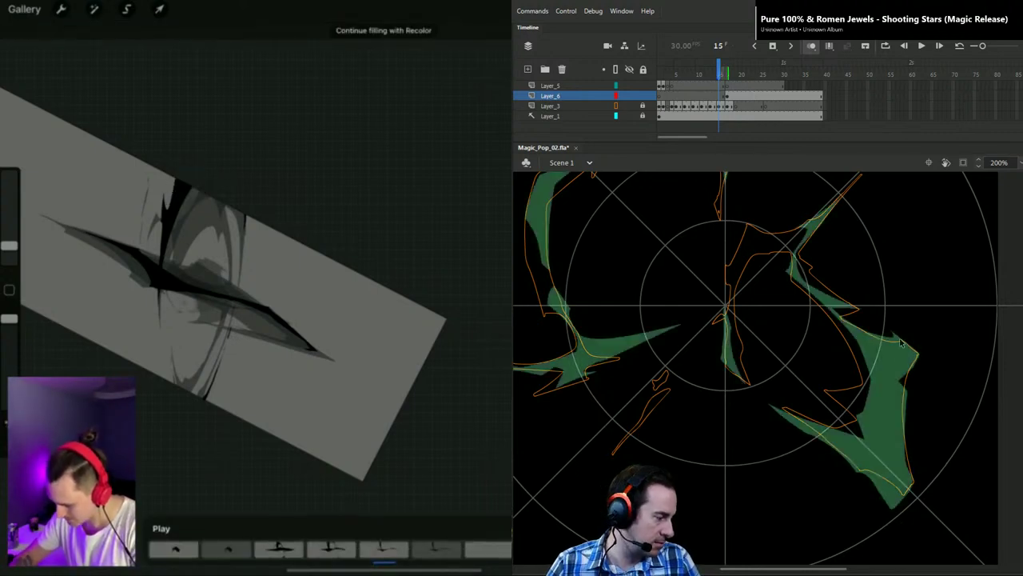
pyautogui.moveTo(940, 320); pyautogui.dragTo(939, 334)
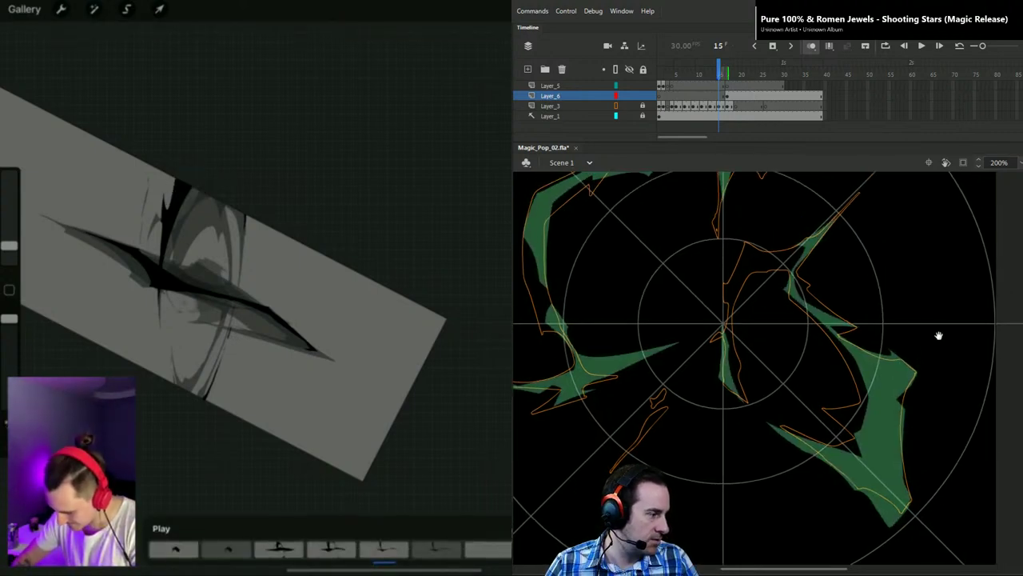
pyautogui.press('.')
pyautogui.press('.')
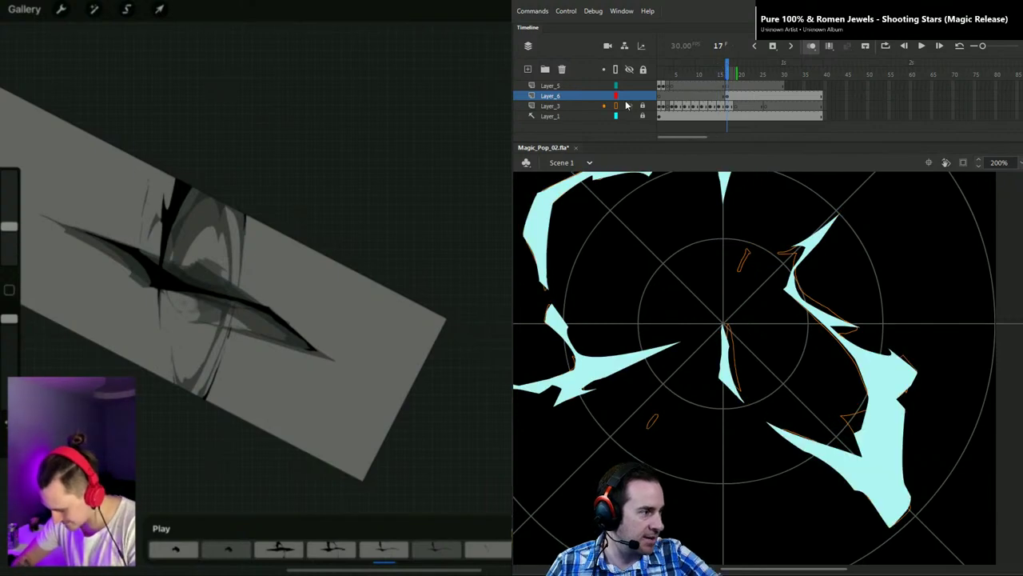
# Step: Hide Layer_3 and the guide layer Layer_1, and save the file
pyautogui.hotkey('ctrl', '1')
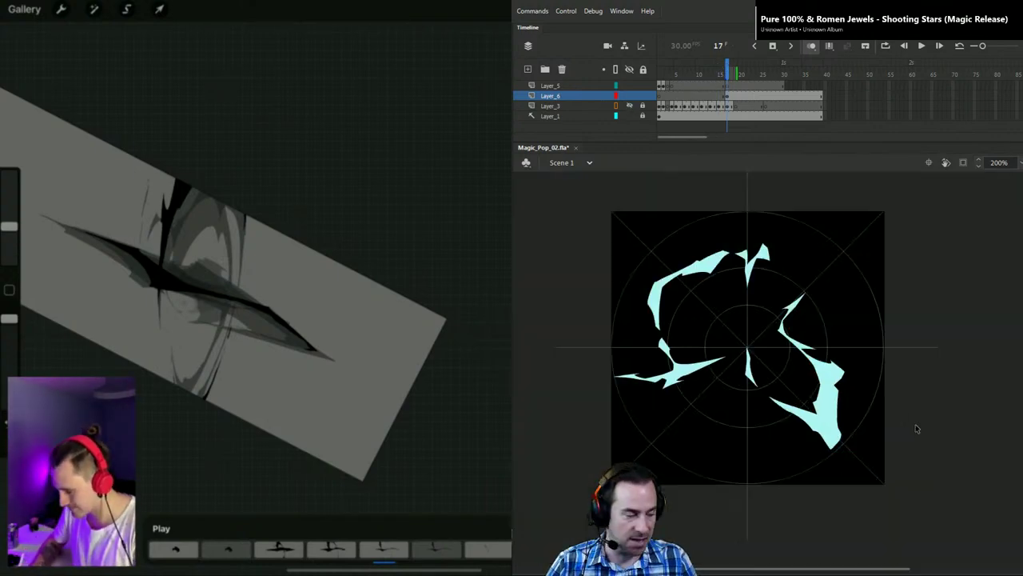
pyautogui.hotkey('ctrl', 's')
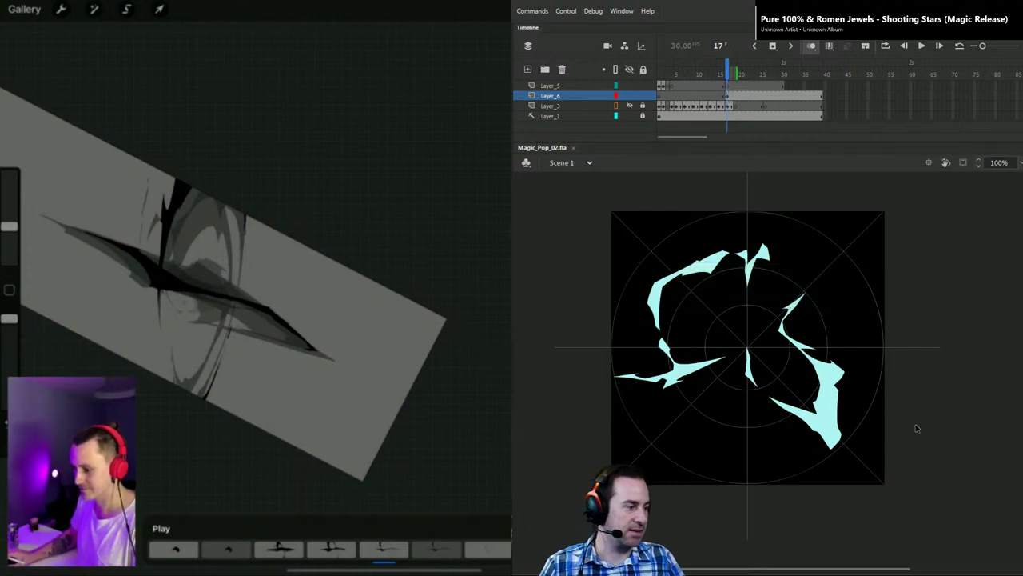
pyautogui.click(629, 117)
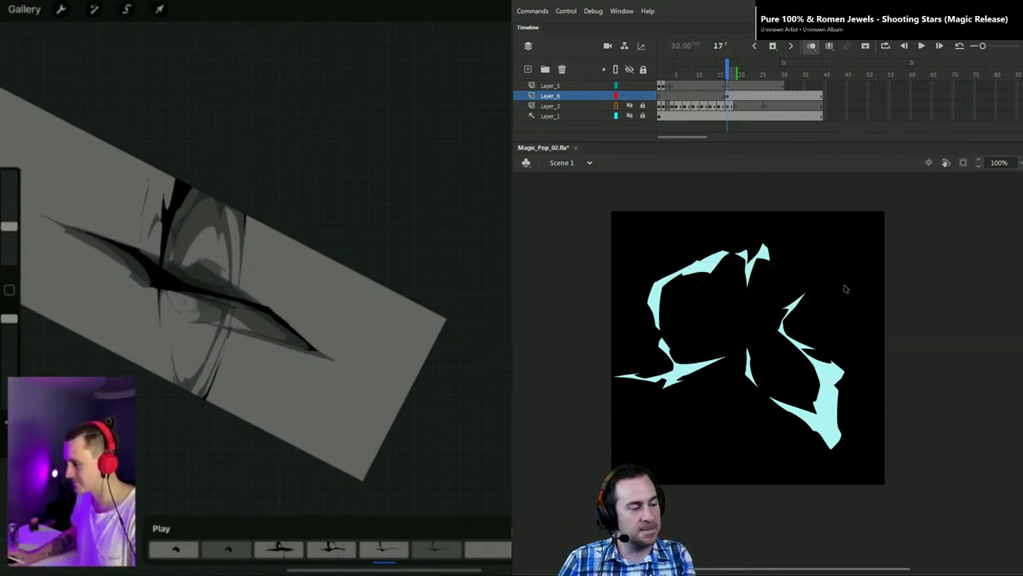
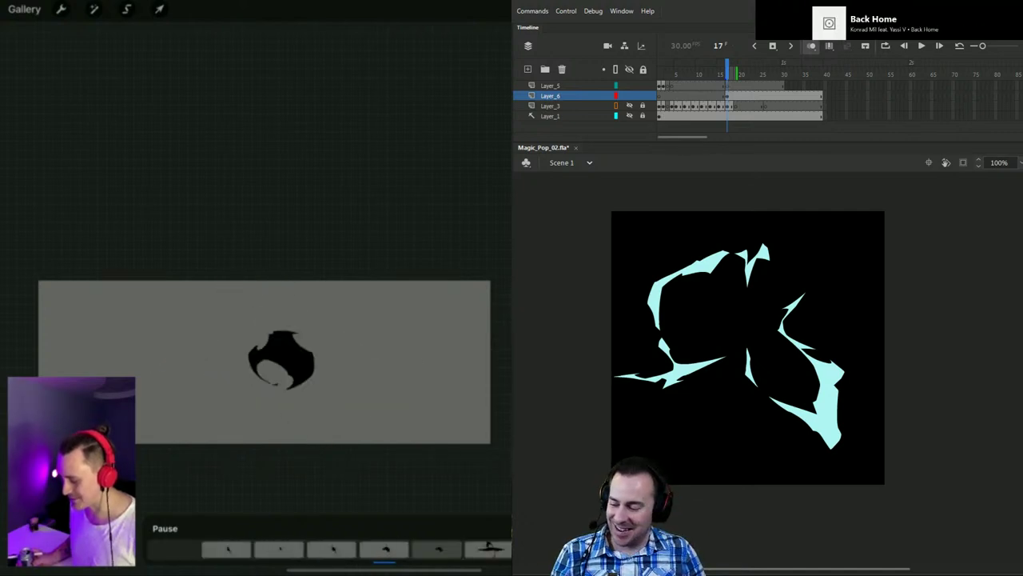
# Step: At frame 15, show Layer_3 and trace the large right-hand fragment's lower-left spike and inner notch on Layer_6
pyautogui.moveTo(726, 65); pyautogui.dragTo(719, 64)
pyautogui.click(719, 70)
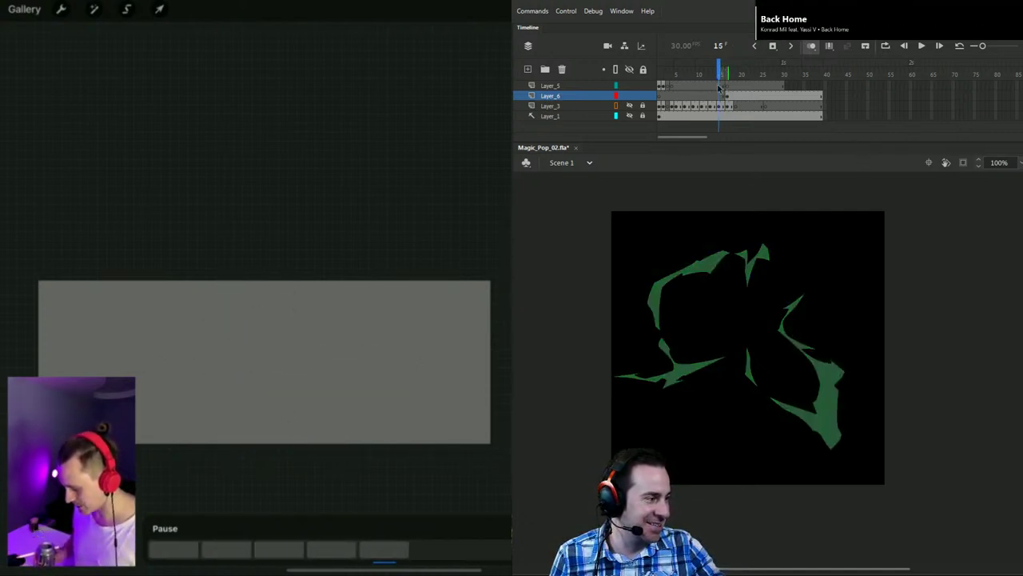
pyautogui.click(629, 106)
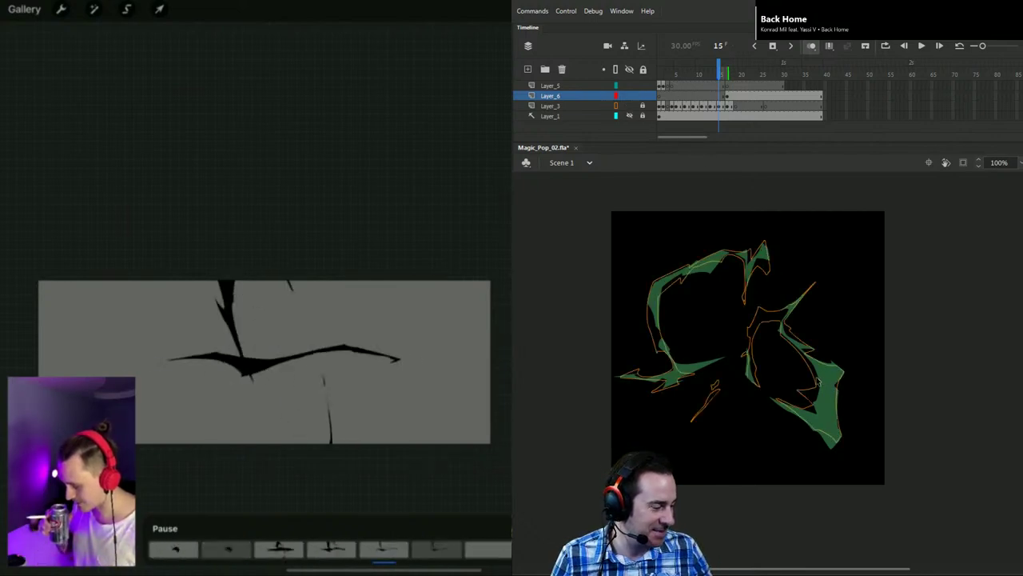
pyautogui.press('z')
pyautogui.click(782, 392)
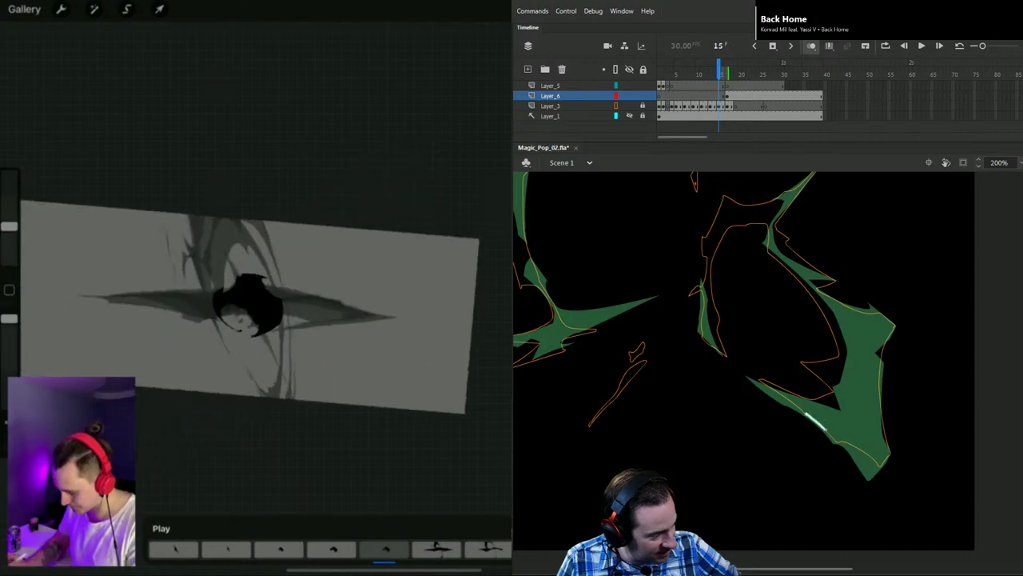
pyautogui.moveTo(760, 359); pyautogui.dragTo(831, 429)
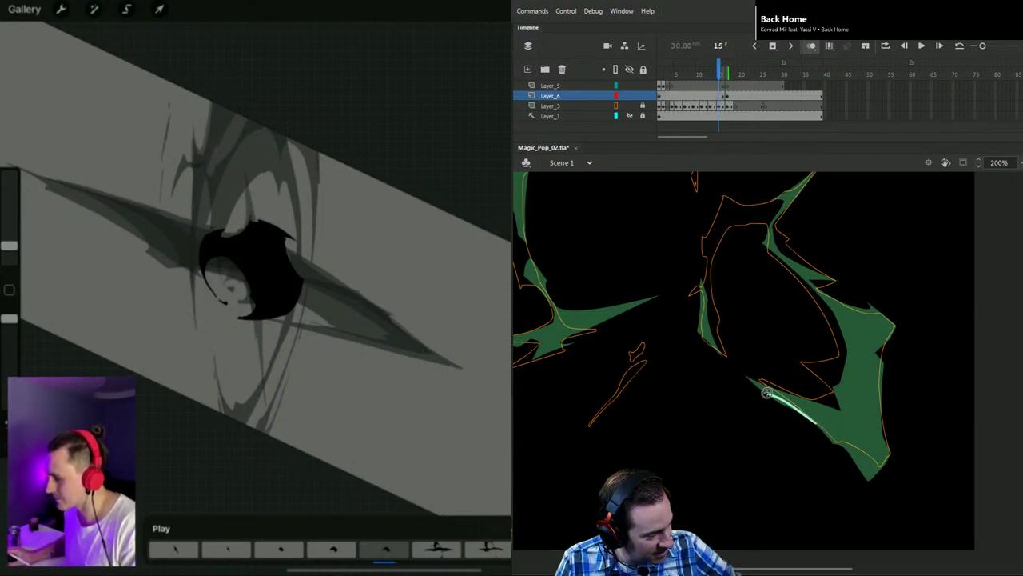
pyautogui.moveTo(746, 377)
pyautogui.mouseDown()
pyautogui.moveTo(723, 355)
pyautogui.moveTo(815, 399)
pyautogui.mouseUp()
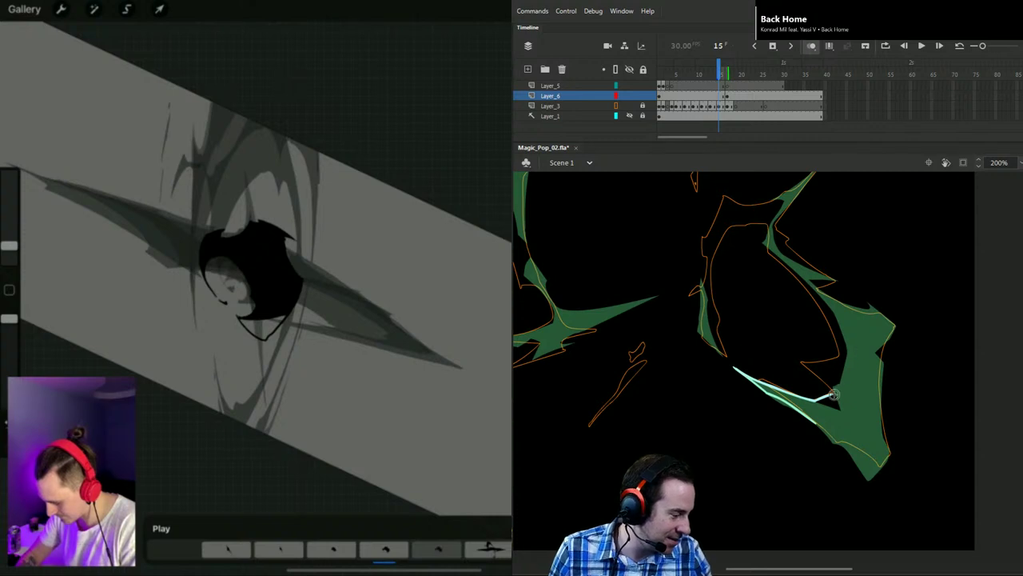
pyautogui.moveTo(833, 396); pyautogui.dragTo(812, 364)
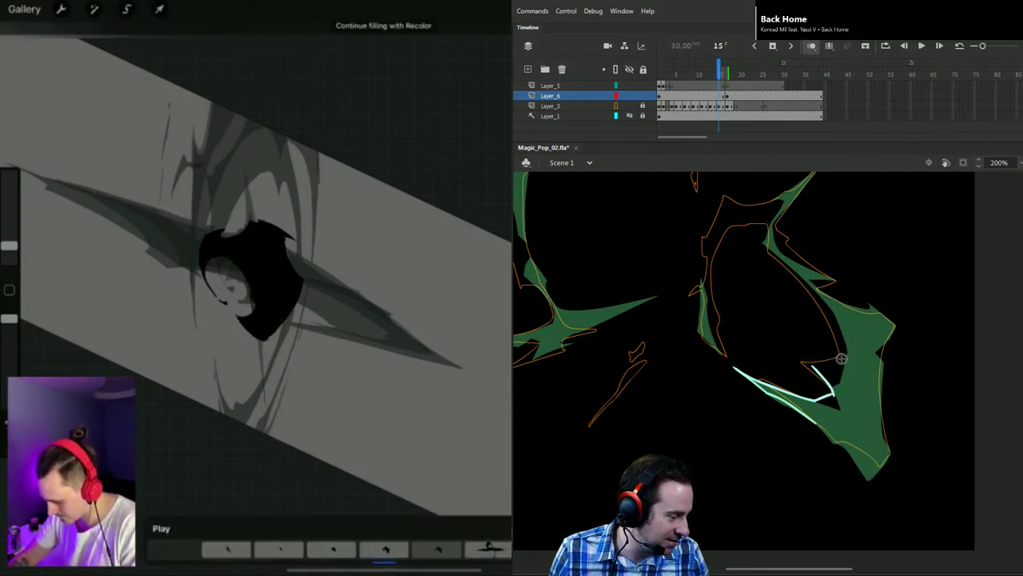
pyautogui.moveTo(815, 367); pyautogui.dragTo(854, 359)
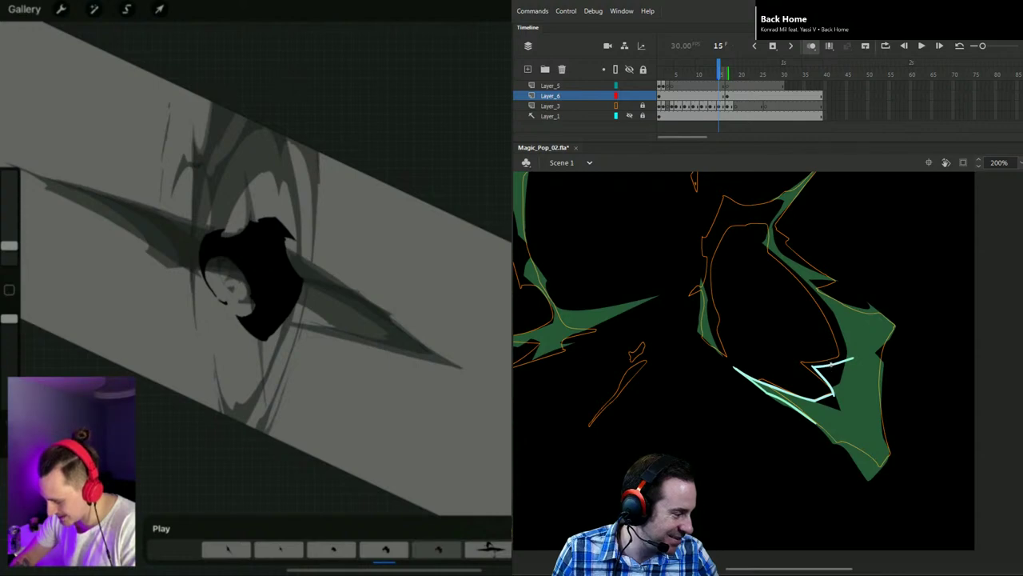
# Step: Trace the rest of the right-hand fragment's inner and outer contours up to its upper-right spike, and fill the shape with pale cyan
pyautogui.moveTo(825, 319); pyautogui.dragTo(820, 297)
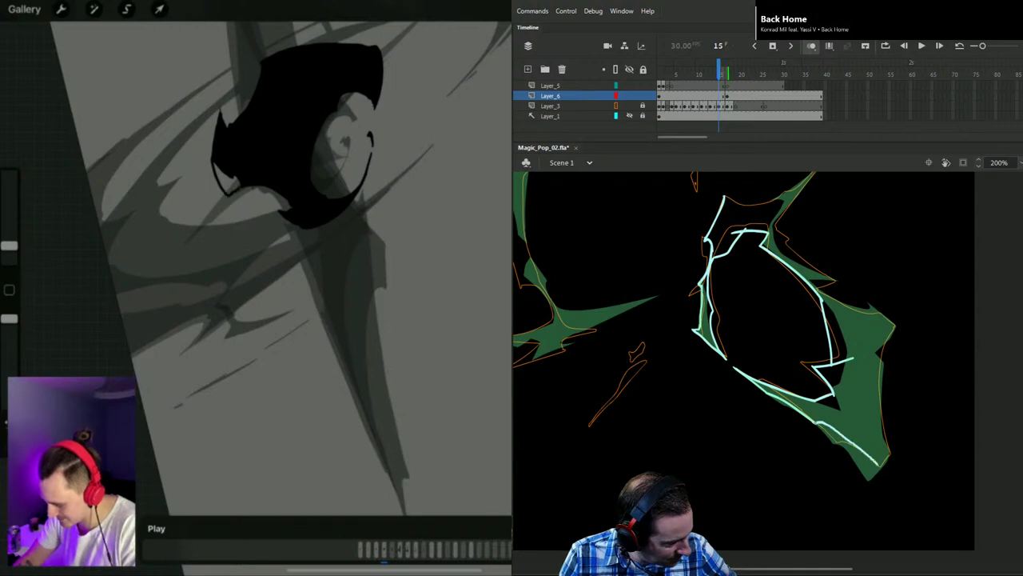
pyautogui.moveTo(879, 465); pyautogui.dragTo(891, 447)
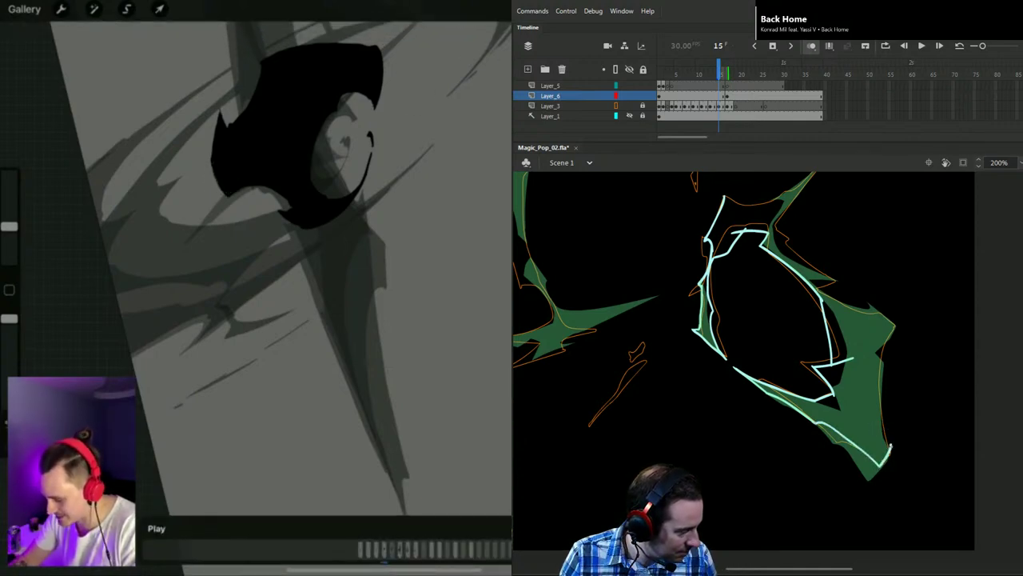
pyautogui.press('ctrl')
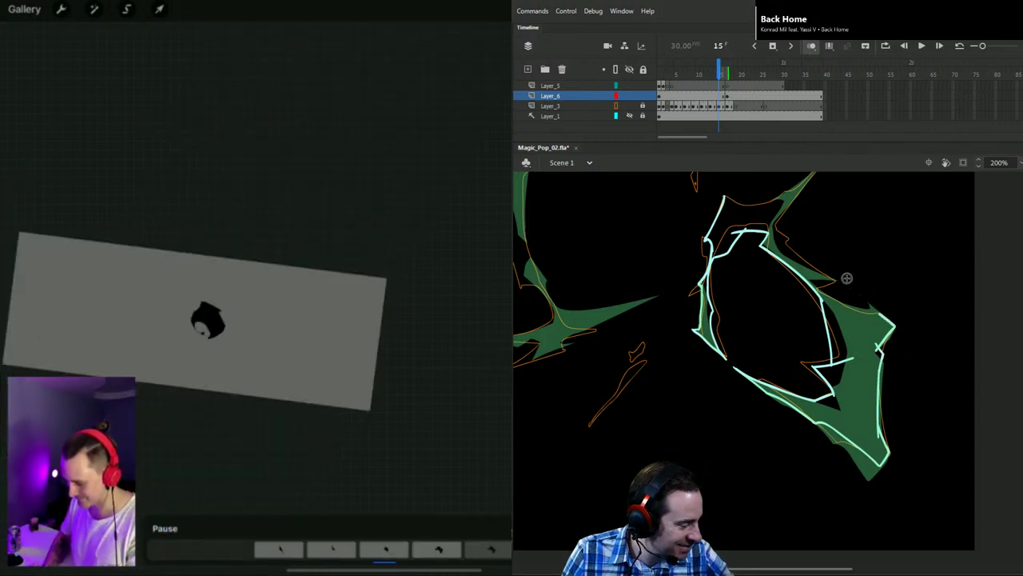
pyautogui.moveTo(882, 316); pyautogui.dragTo(858, 298)
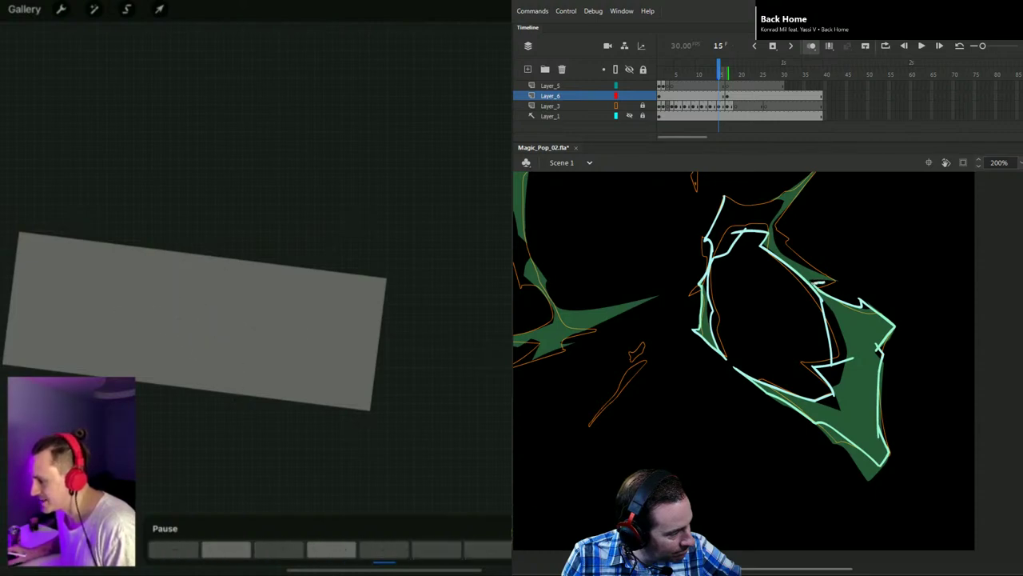
pyautogui.moveTo(817, 284); pyautogui.dragTo(836, 280)
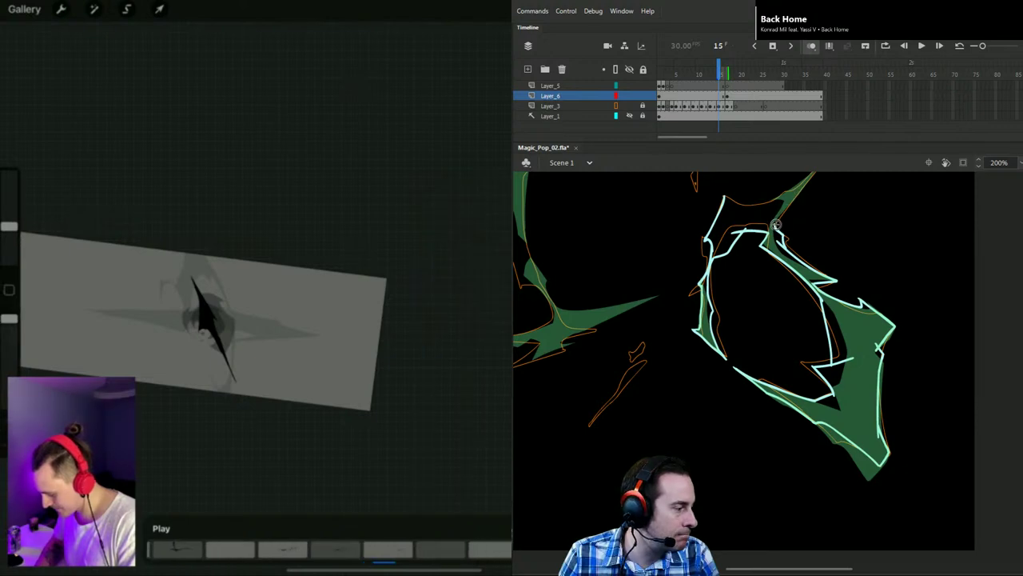
pyautogui.moveTo(808, 201); pyautogui.dragTo(789, 297)
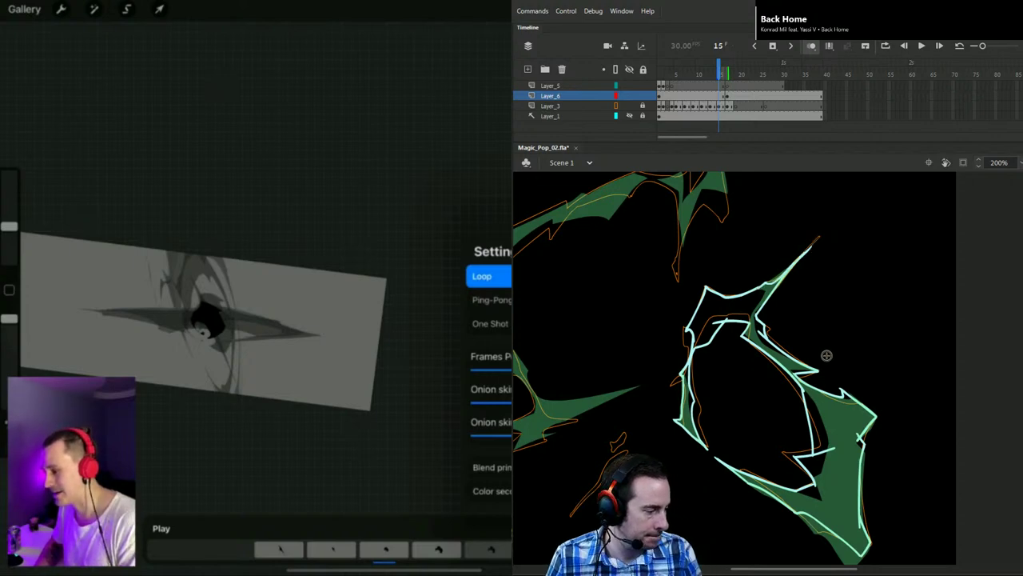
pyautogui.click(853, 490)
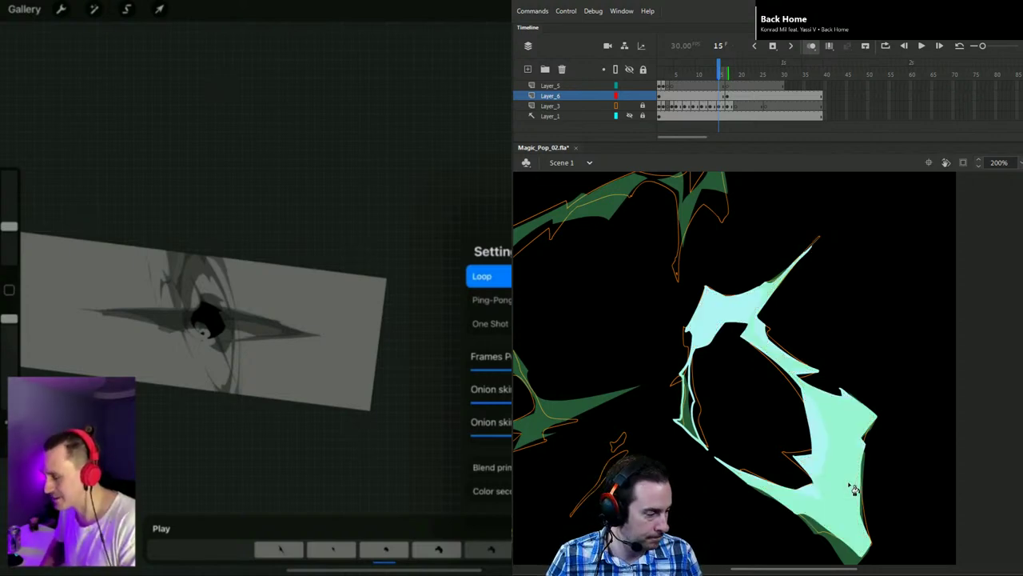
pyautogui.click(691, 417)
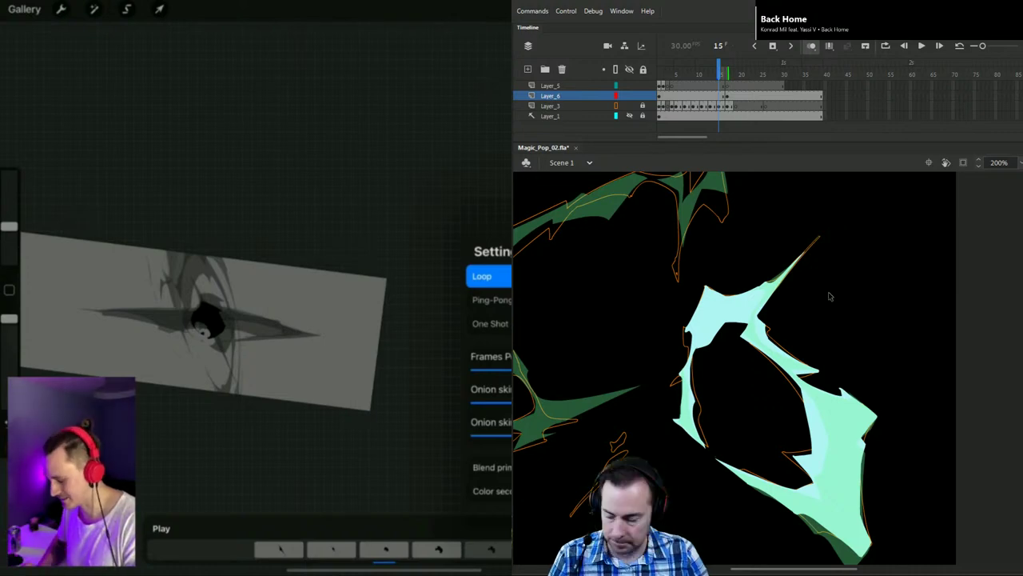
# Step: Compare frame 16 with its neighbours and refine the edge at the base of the right-hand fragment's upper-right spike
pyautogui.press('z')
pyautogui.click(802, 249)
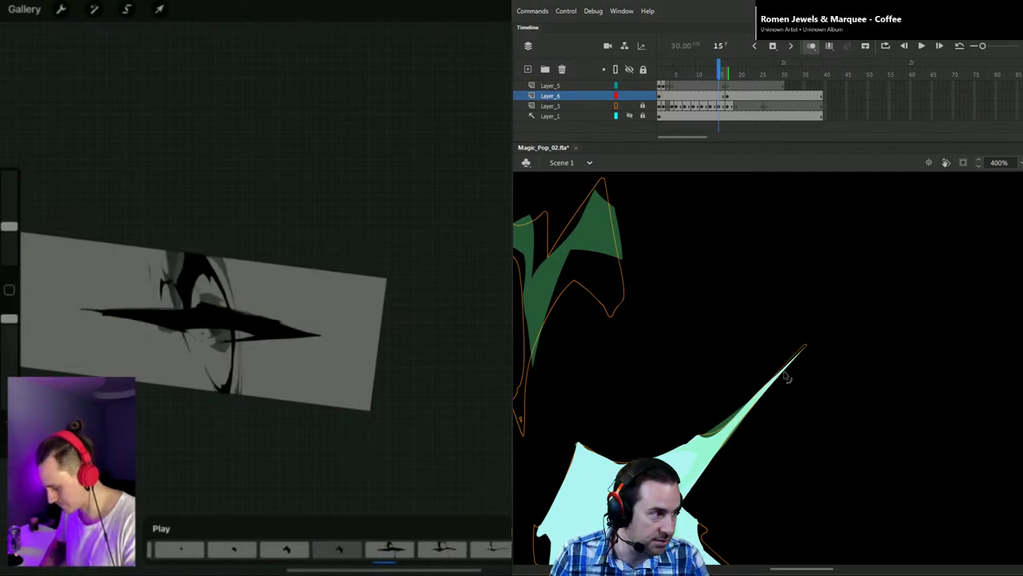
pyautogui.press('.')
pyautogui.press('.')
pyautogui.press(',')
pyautogui.press('.')
pyautogui.press(',')
pyautogui.press('.')
pyautogui.press(',')
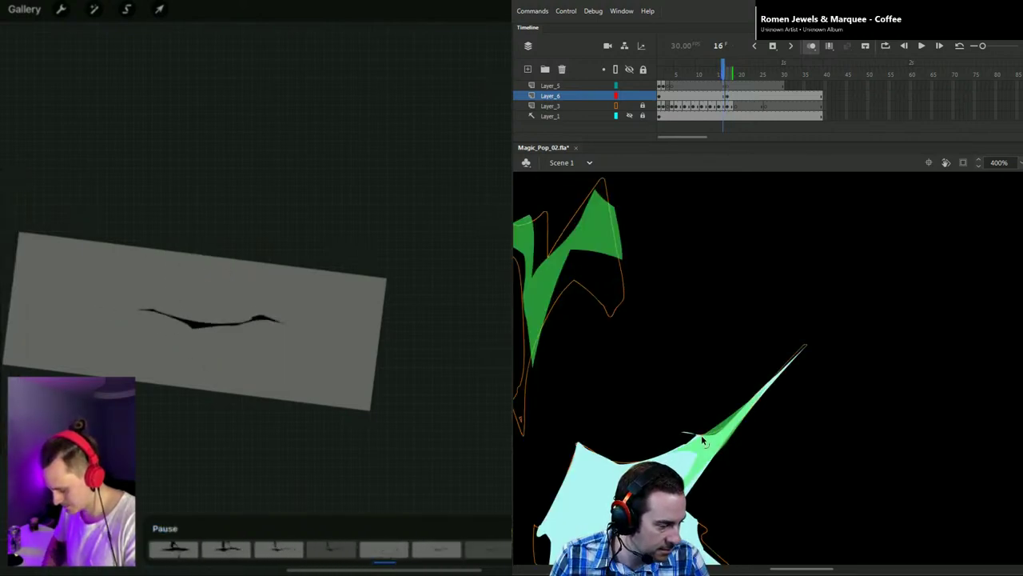
pyautogui.moveTo(693, 442); pyautogui.dragTo(698, 437)
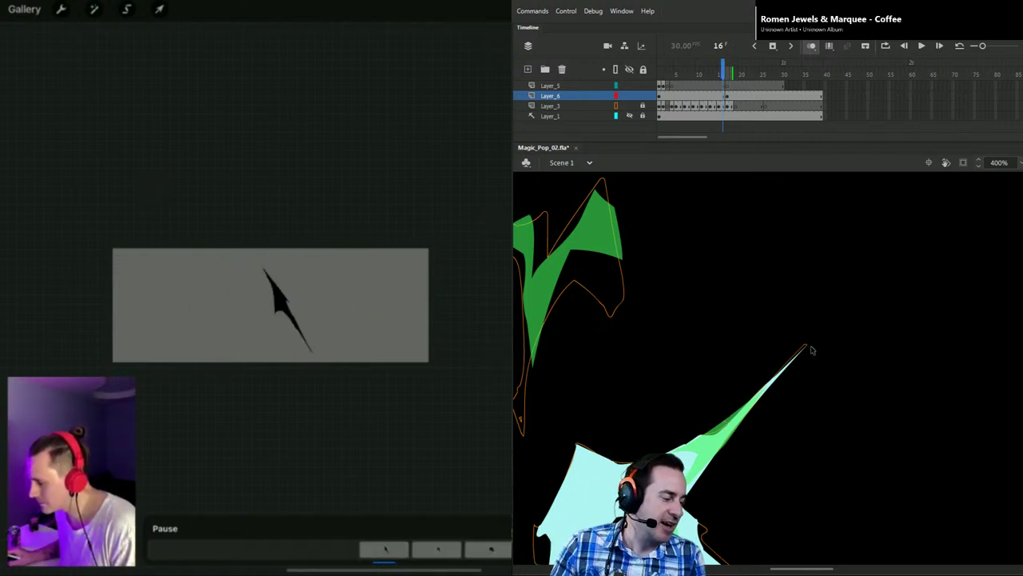
# Step: Adjust the right-hand fragment's contours at the lower-left barb and the middle right spike to follow the onion-skinned shape at frame 16
pyautogui.moveTo(639, 444); pyautogui.dragTo(815, 326)
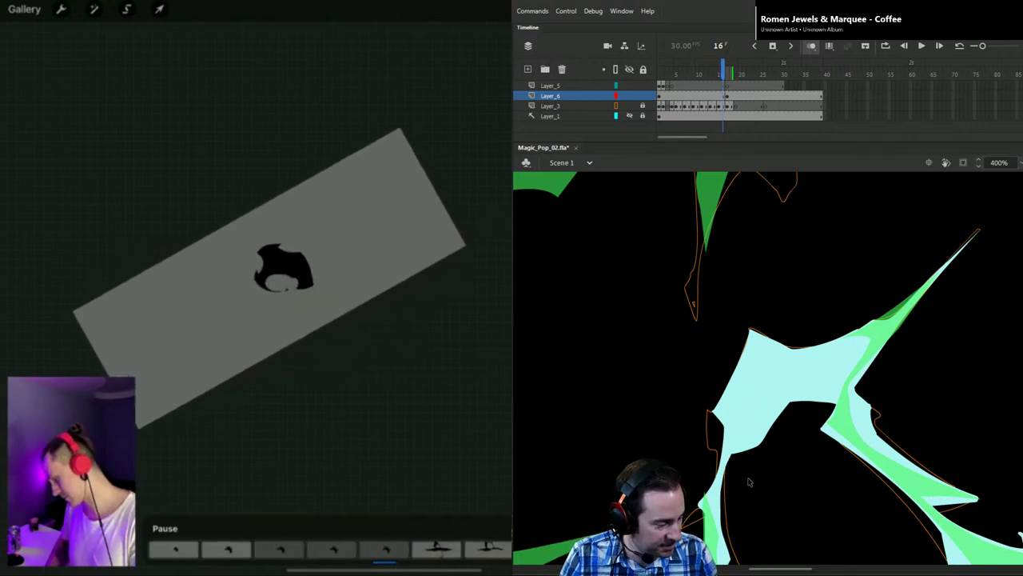
pyautogui.moveTo(754, 485); pyautogui.dragTo(836, 354)
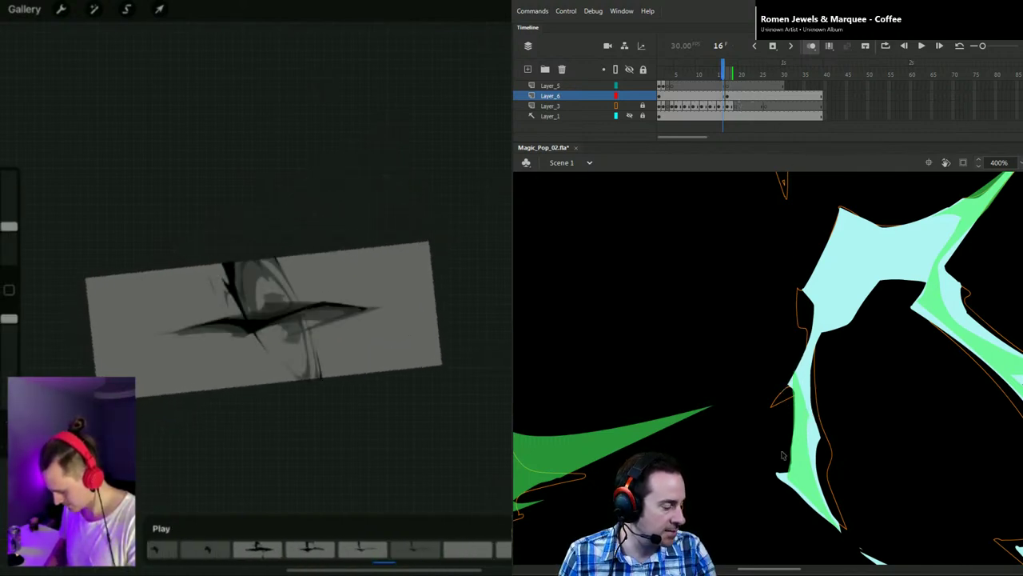
pyautogui.moveTo(783, 473); pyautogui.dragTo(777, 474)
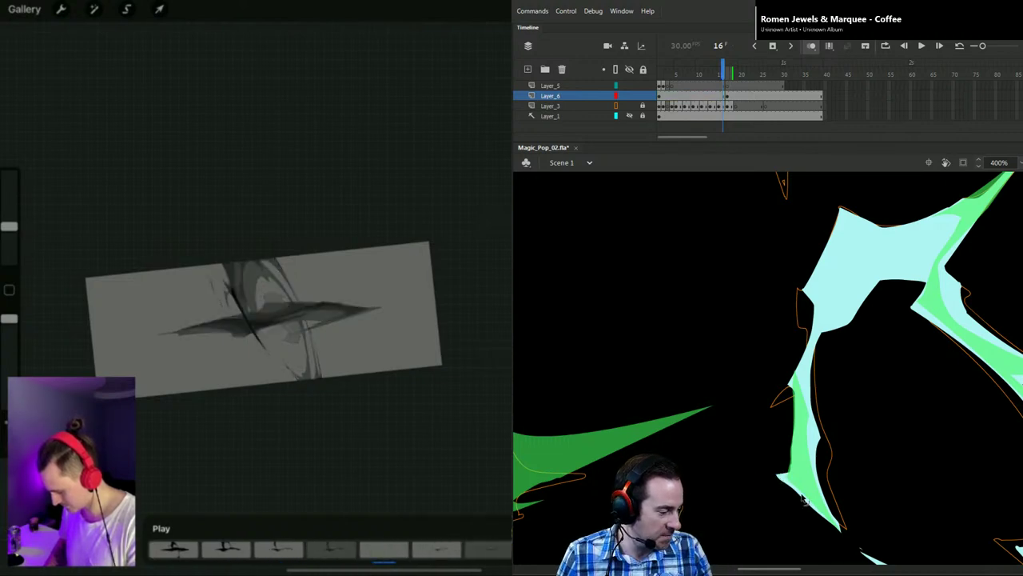
pyautogui.moveTo(916, 509); pyautogui.dragTo(849, 331)
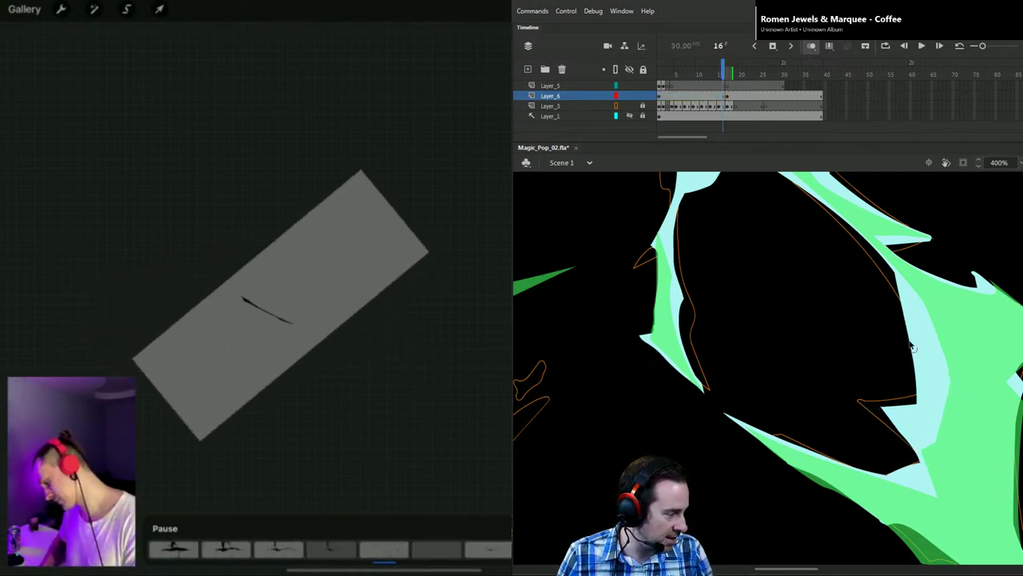
pyautogui.press('ctrl')
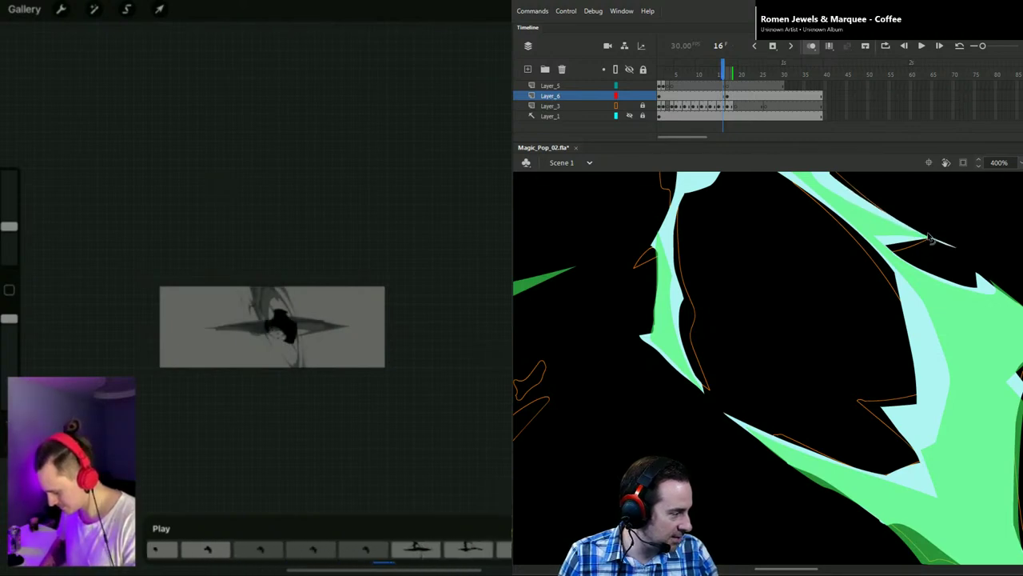
# Step: Turn off onion skinning, hide Layer_3, and flip between frames 15 and 17 to check how the cyan fragments break apart
pyautogui.hotkey('ctrl', '-')
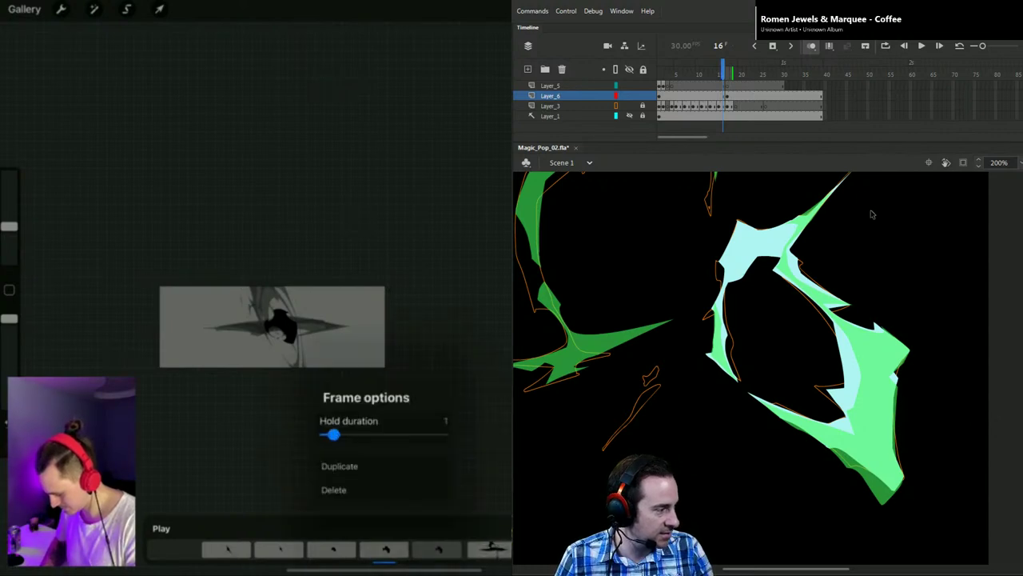
pyautogui.click(812, 46)
pyautogui.click(630, 106)
pyautogui.press('.')
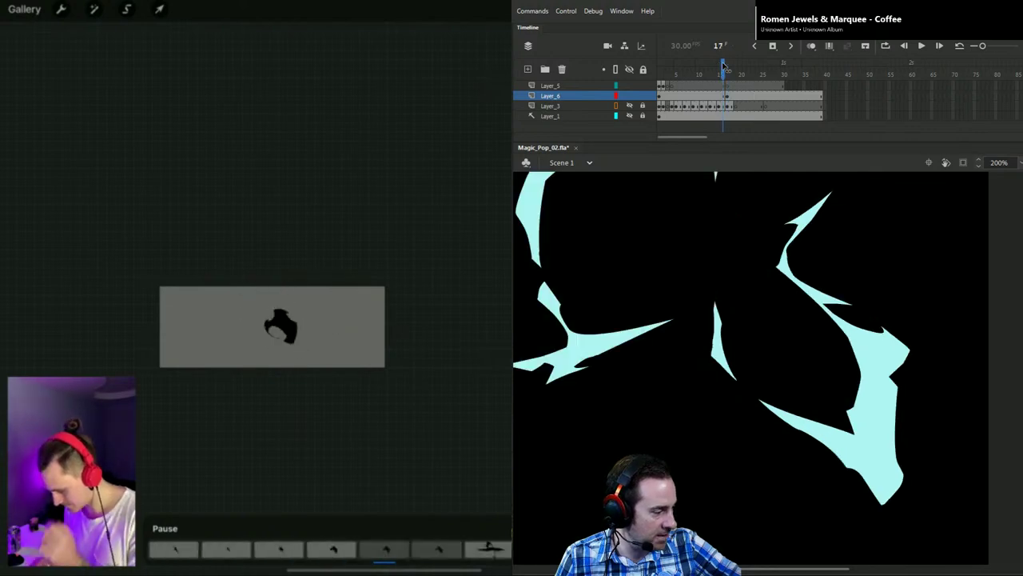
pyautogui.press(',')
pyautogui.press('.')
pyautogui.press(',')
pyautogui.press('.')
pyautogui.moveTo(725, 64); pyautogui.dragTo(719, 64)
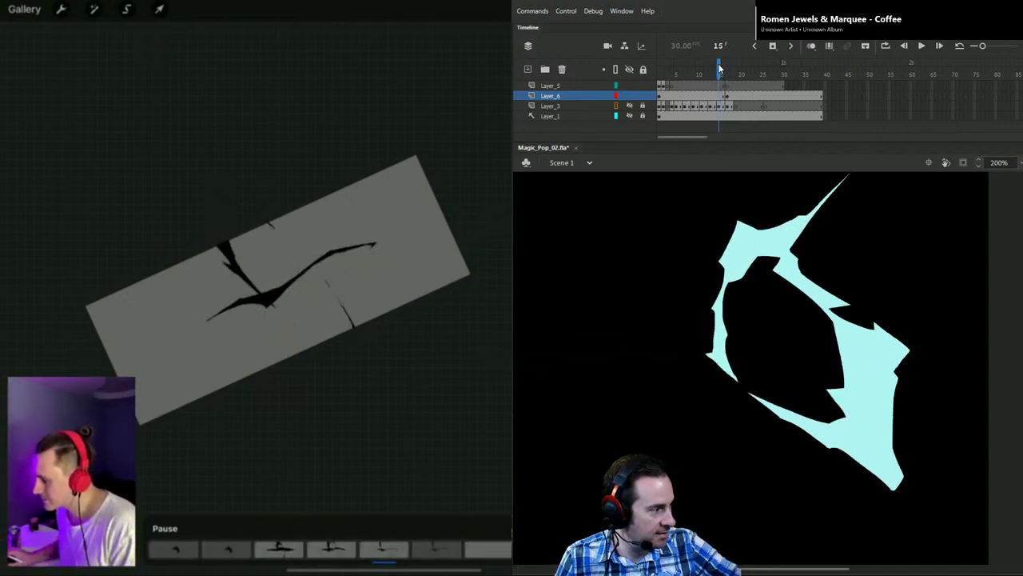
pyautogui.press('.')
pyautogui.press('.')
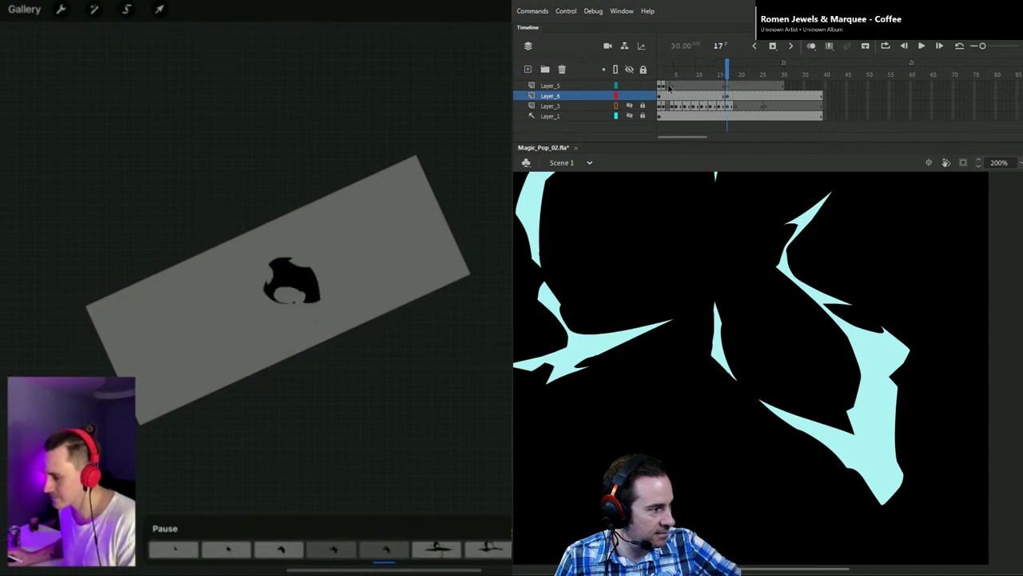
# Step: Show Layer_3's outlines and turn on onion skinning with the range reaching back to the previous frame
pyautogui.click(630, 105)
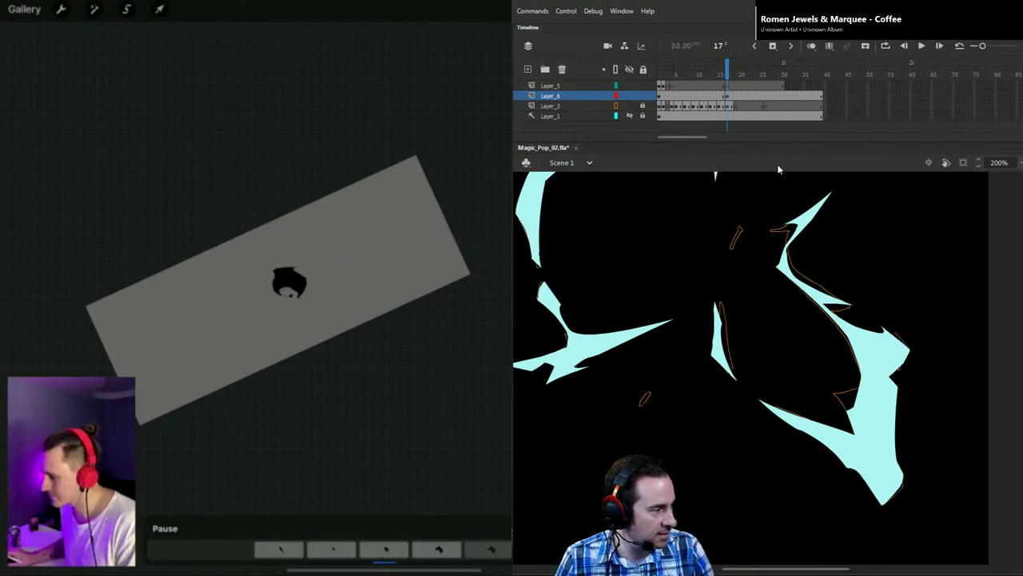
pyautogui.click(812, 45)
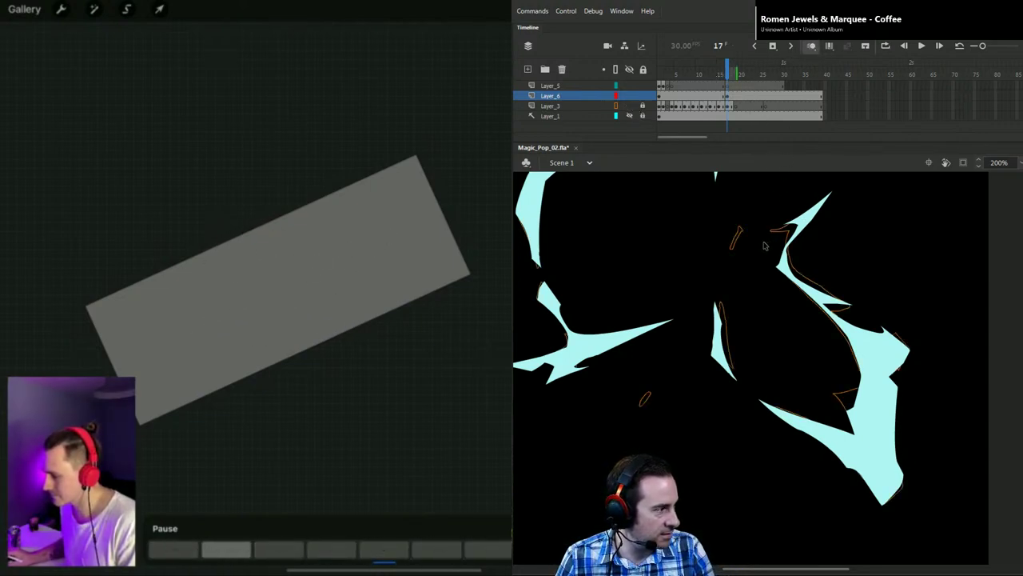
pyautogui.moveTo(725, 70); pyautogui.dragTo(720, 70)
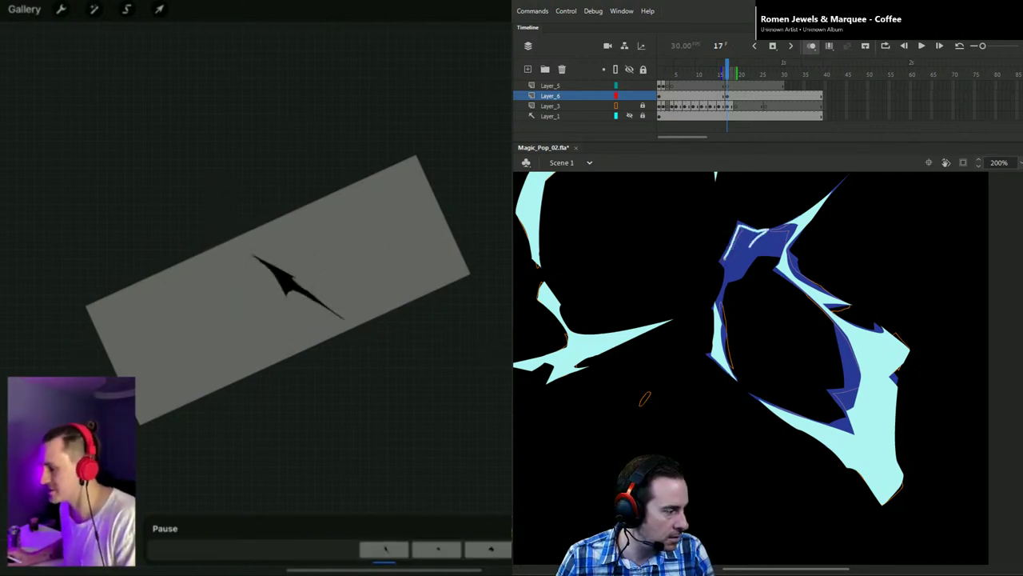
# Step: Fill the outlined patch at the upper corner of the loop shape with light cyan on frame 17 of Layer_4
pyautogui.click(747, 240)
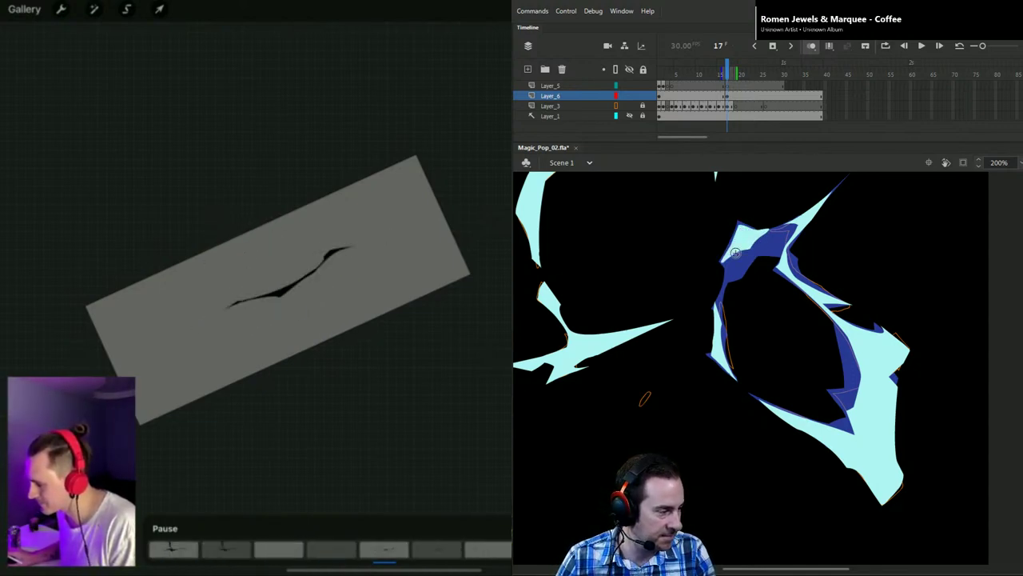
pyautogui.press('Delete')
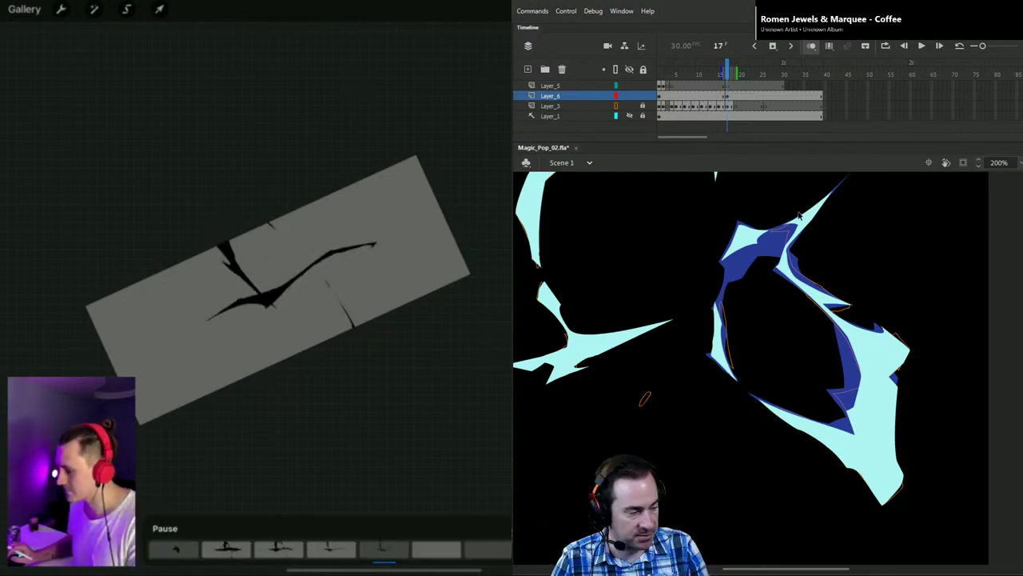
pyautogui.moveTo(844, 245); pyautogui.dragTo(870, 327)
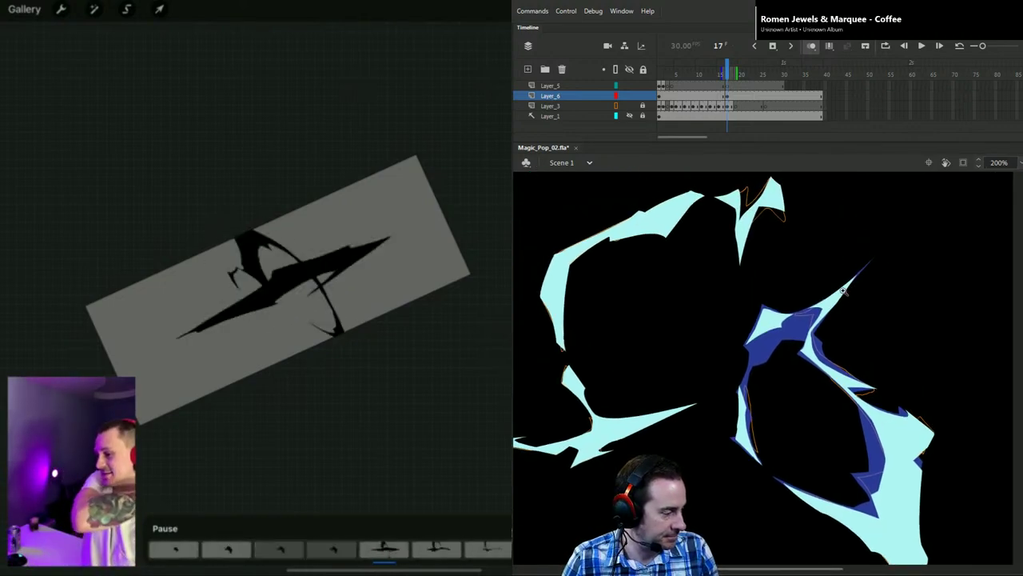
pyautogui.click(844, 294)
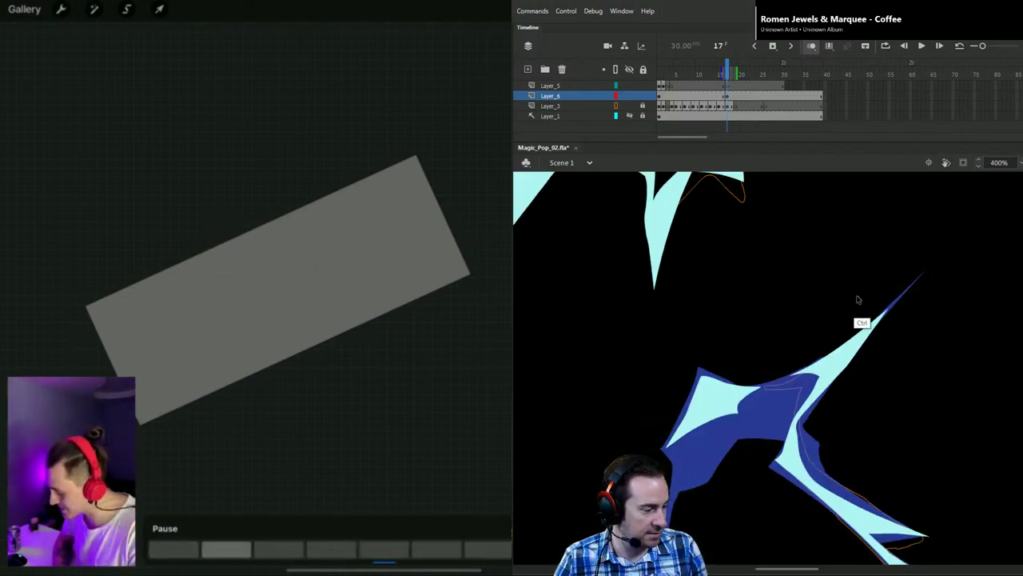
pyautogui.scroll(-2, 856, 320)
pyautogui.scroll(-2, 868, 304)
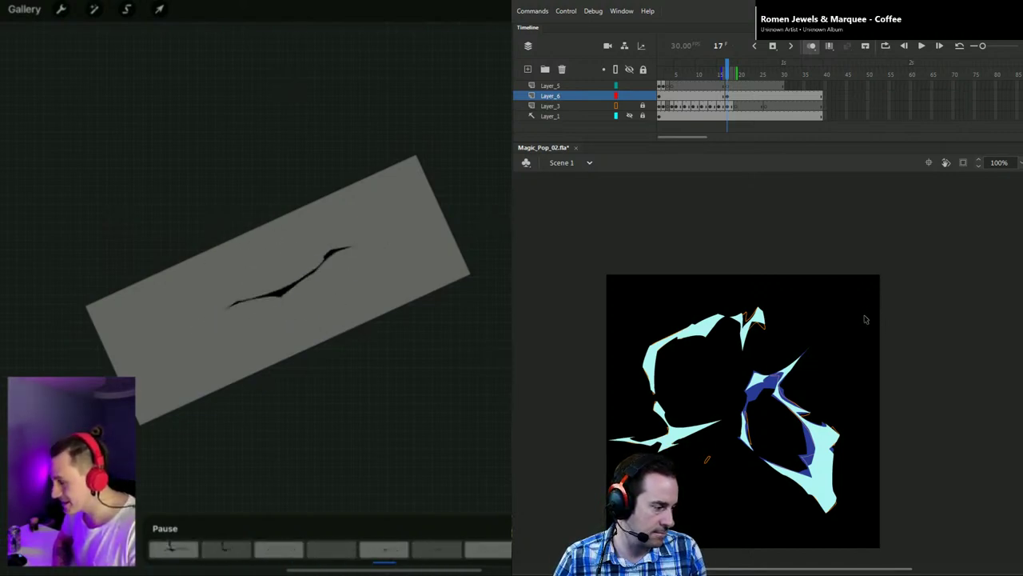
pyautogui.scroll(2, 780, 365)
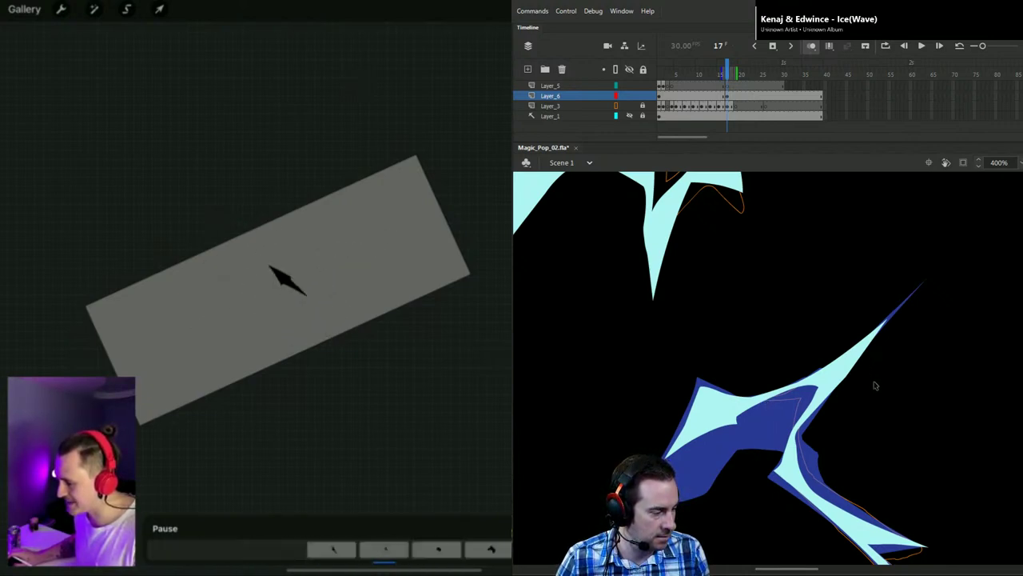
pyautogui.hotkey('ctrl', '-')
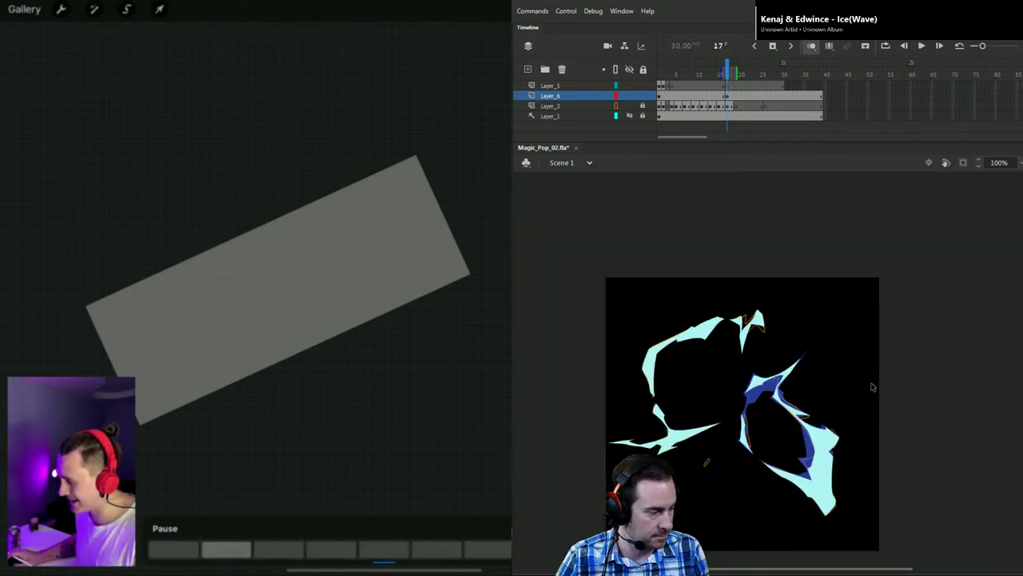
# Step: Flip back and forth through the frames around 16 and 17 to examine how the energy shapes move
pyautogui.press('.')
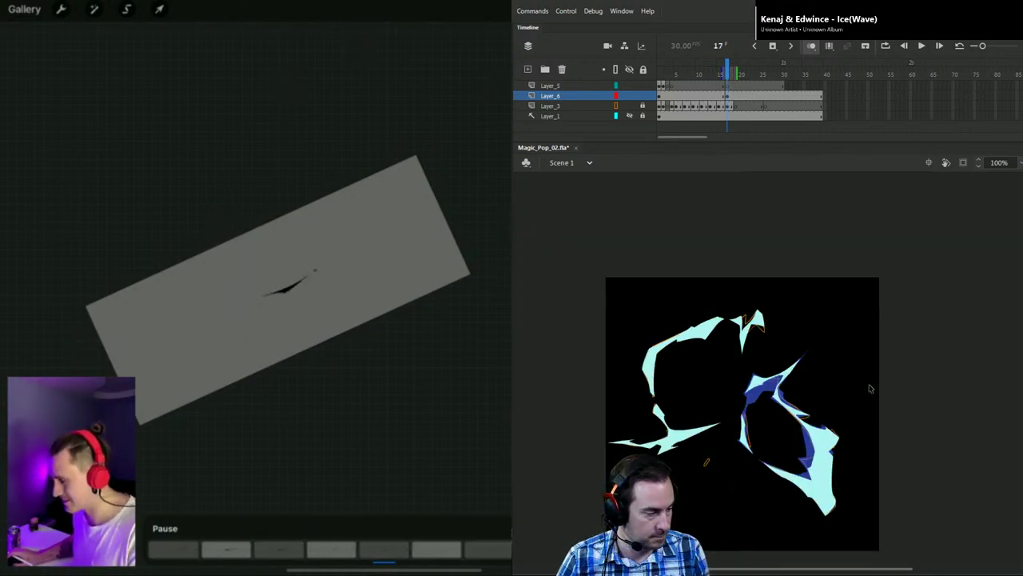
pyautogui.press(',')
pyautogui.press(',')
pyautogui.press(',')
pyautogui.press('.')
pyautogui.press('.')
pyautogui.press('.')
pyautogui.press(',')
pyautogui.press(',')
pyautogui.press(',')
pyautogui.press('.')
pyautogui.press('.')
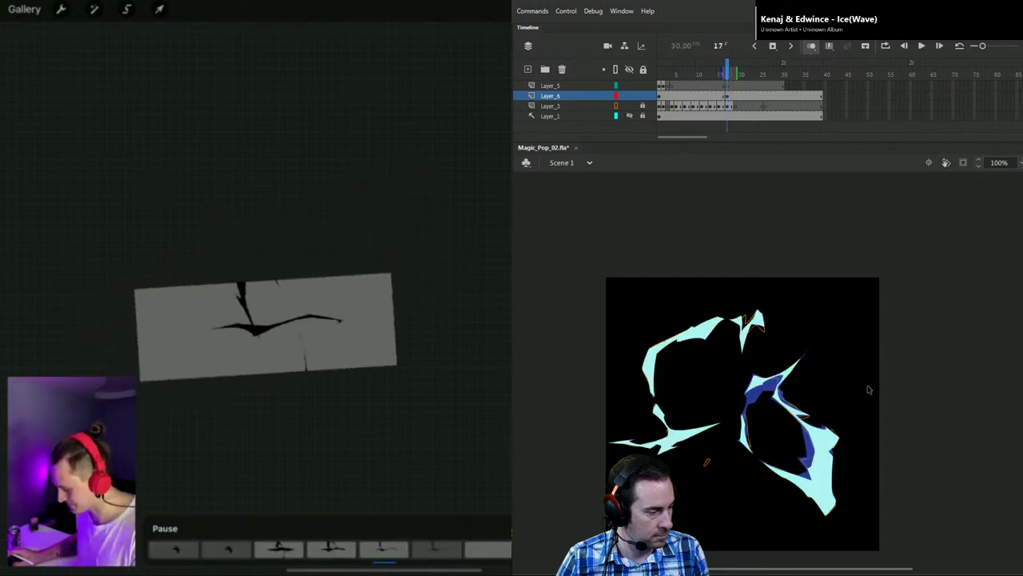
pyautogui.press(',')
pyautogui.press('.')
pyautogui.press(',')
pyautogui.press('.')
pyautogui.press(',')
pyautogui.press('.')
pyautogui.press(',')
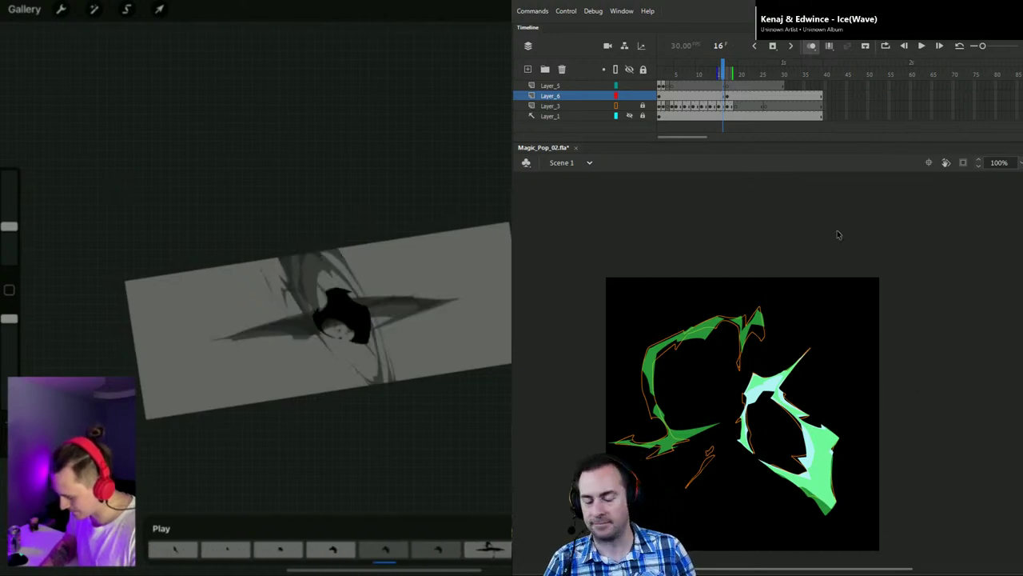
# Step: Trace the orange guide on frame 16 with the Pen tool, from the upper spike's tip around its underside to the lower point
pyautogui.press('z')
pyautogui.click(772, 323)
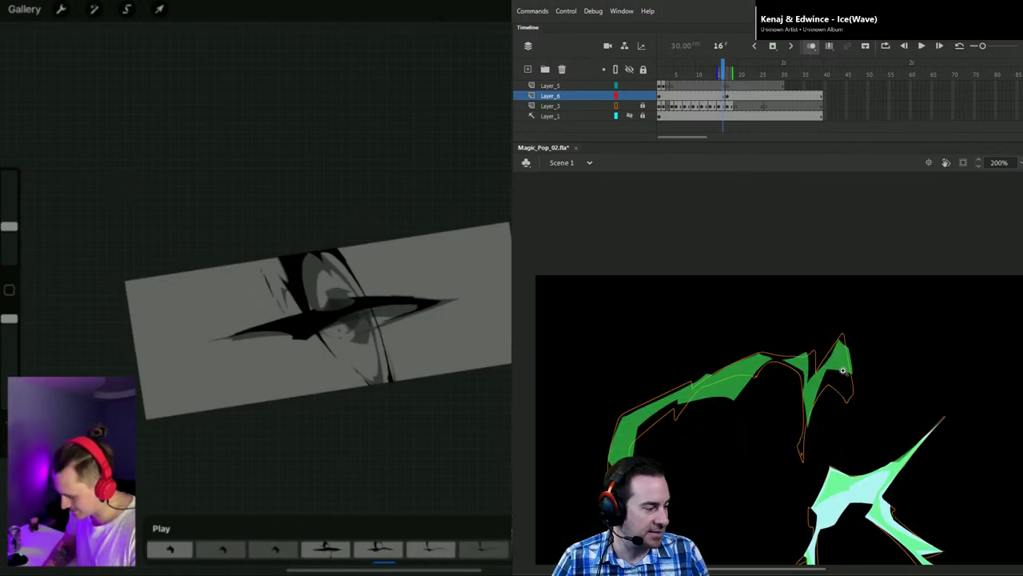
pyautogui.click(840, 370)
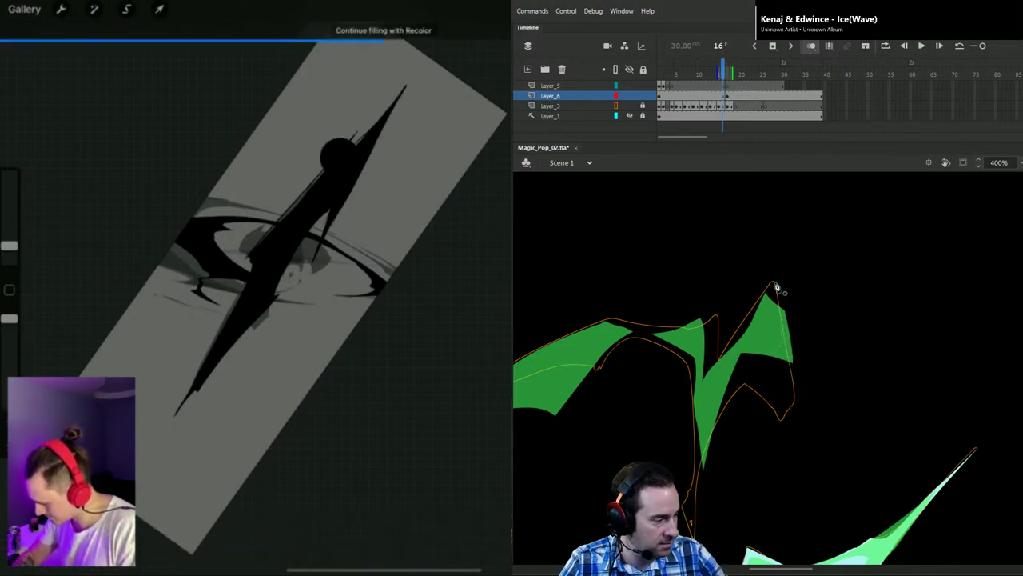
pyautogui.moveTo(776, 283); pyautogui.dragTo(796, 406)
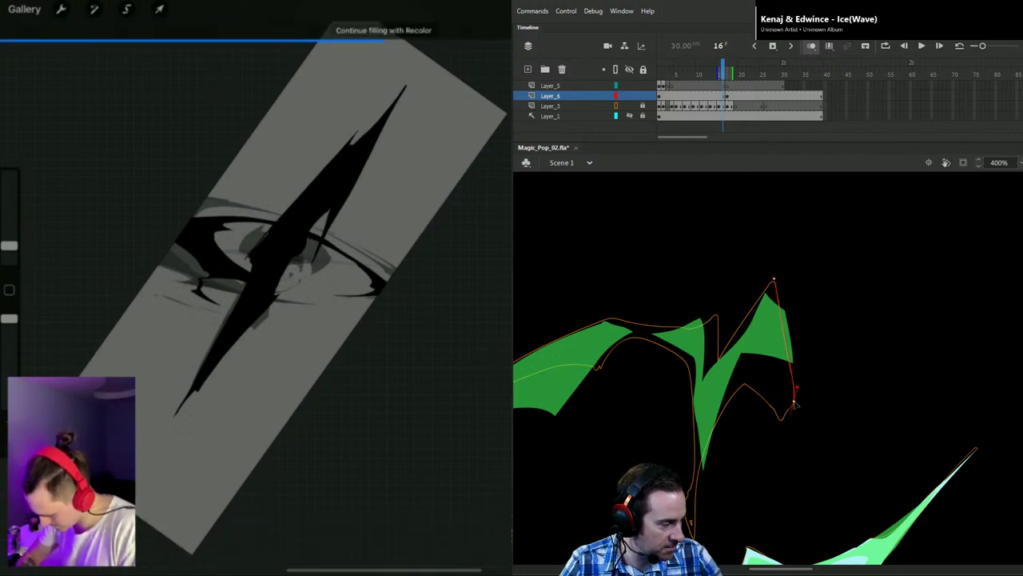
pyautogui.moveTo(795, 406); pyautogui.dragTo(785, 419)
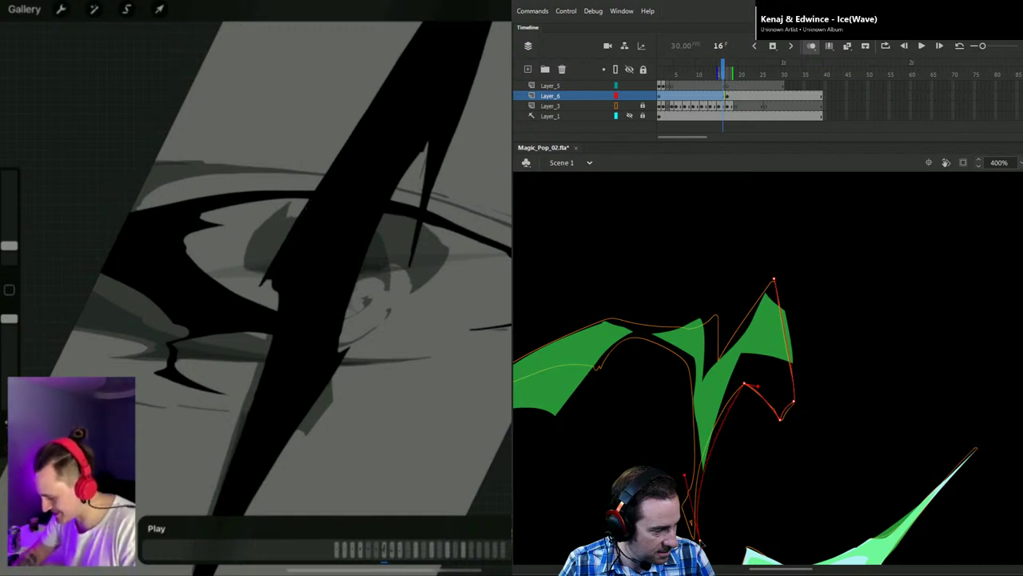
pyautogui.click(700, 542)
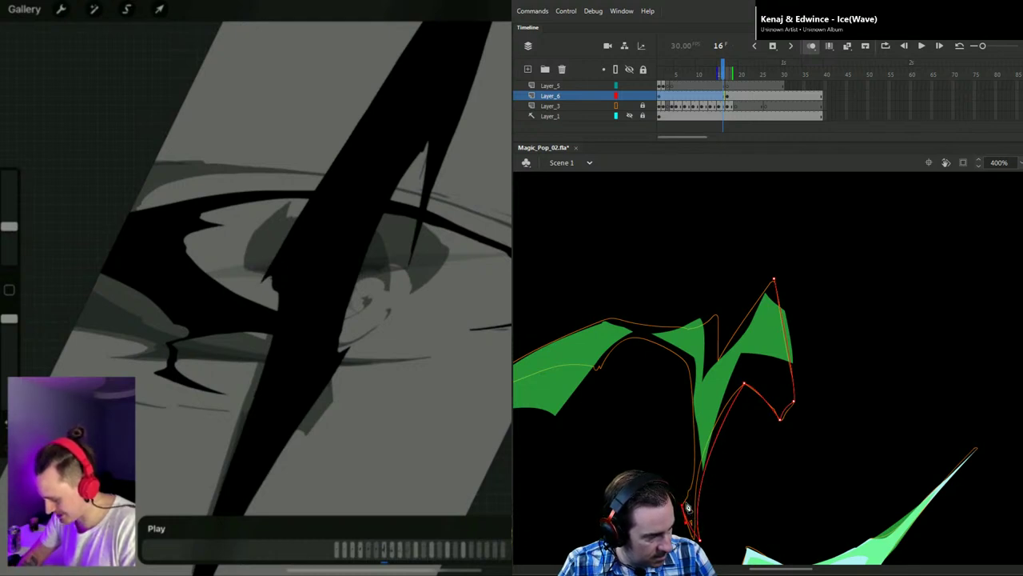
# Step: Continue the pen path up from the lower point and over the arch to the large shape's inner edge, then play the animation
pyautogui.moveTo(687, 365); pyautogui.dragTo(665, 280)
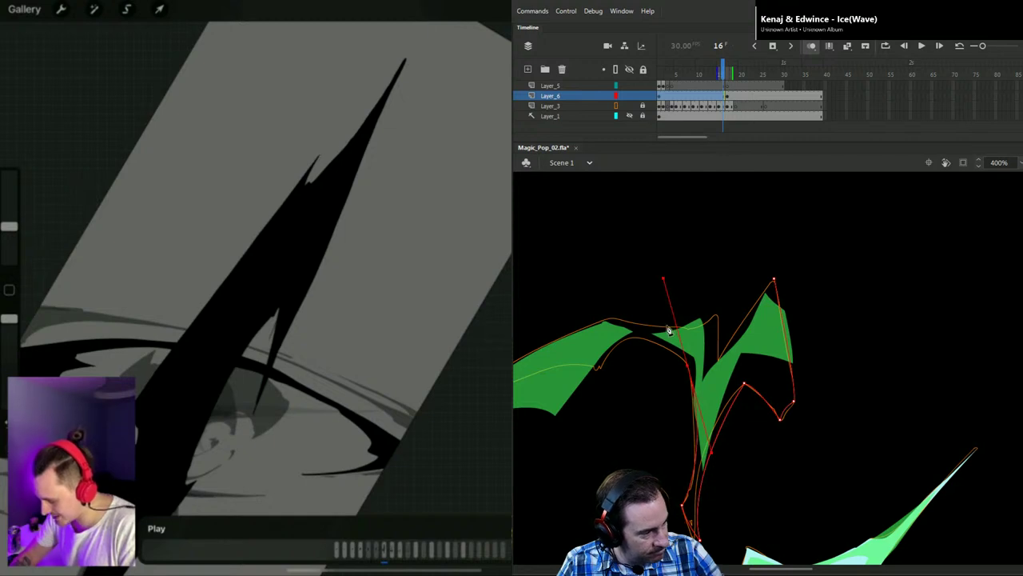
pyautogui.click(688, 366)
pyautogui.moveTo(636, 337); pyautogui.dragTo(609, 339)
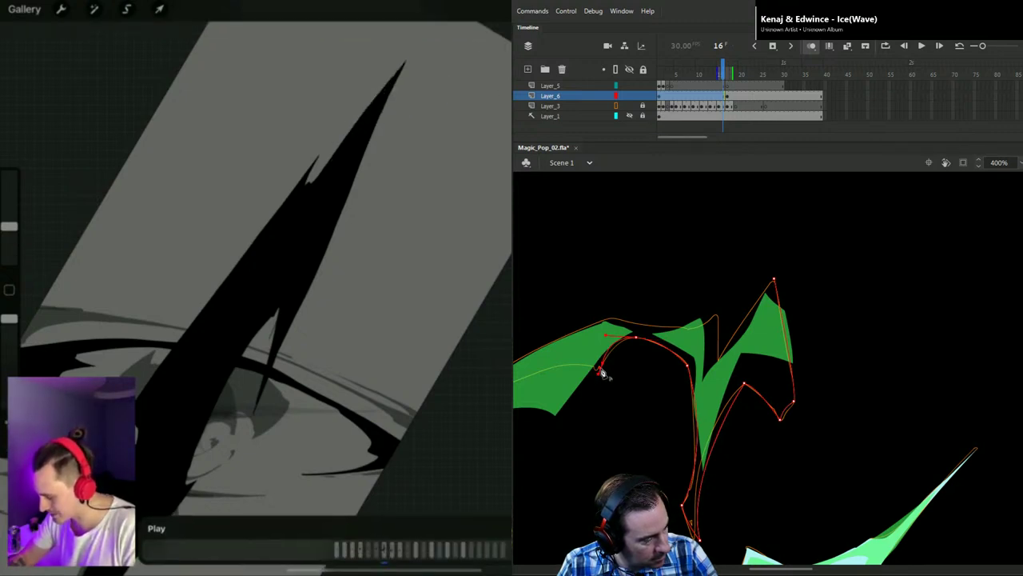
pyautogui.moveTo(637, 423); pyautogui.dragTo(932, 377)
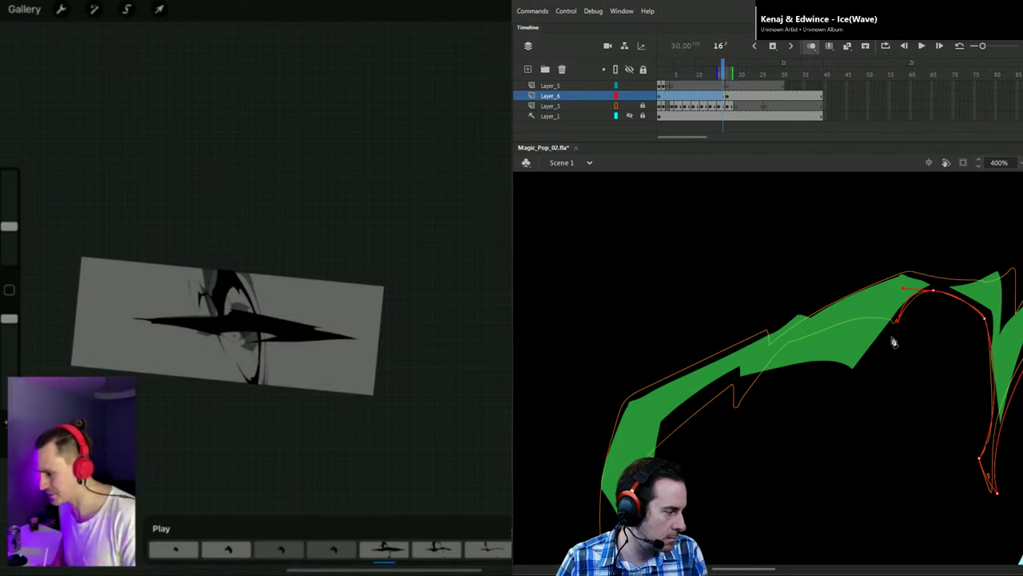
pyautogui.press('Return')
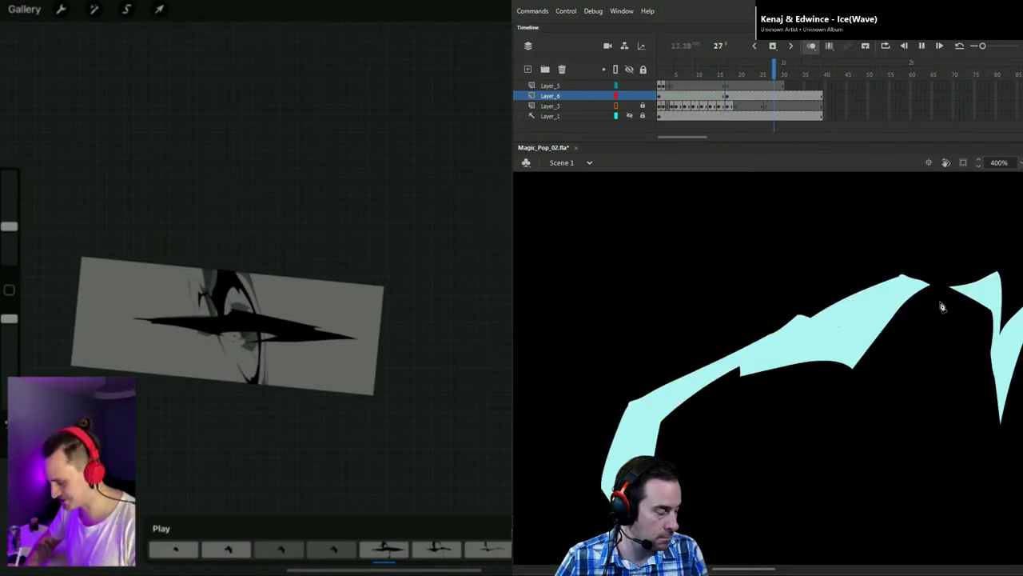
# Step: On frame 15, smooth the kink in the traced arch line and lengthen its free end past the large shape's lower corner
pyautogui.click(721, 69)
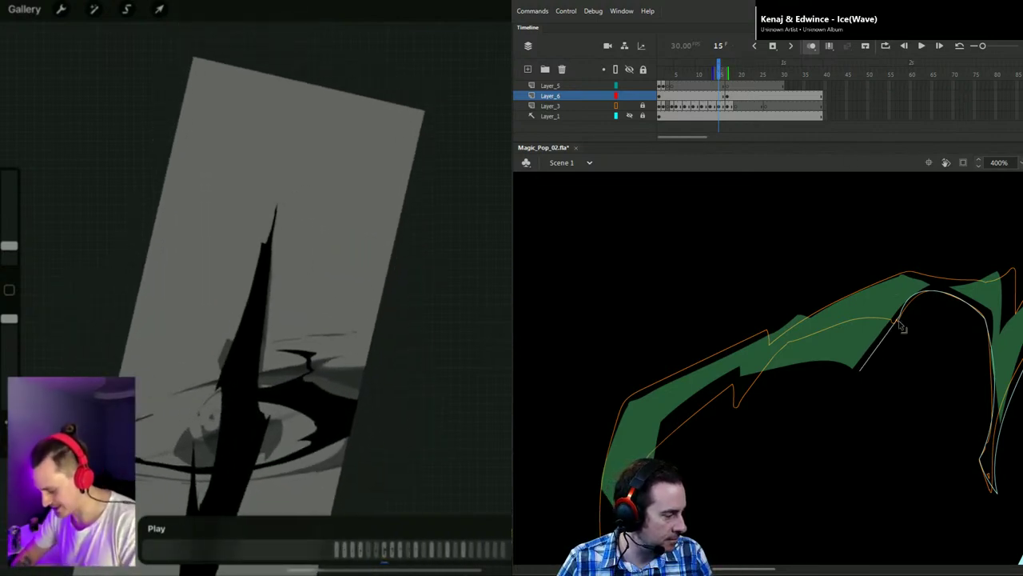
pyautogui.moveTo(901, 315); pyautogui.dragTo(900, 315)
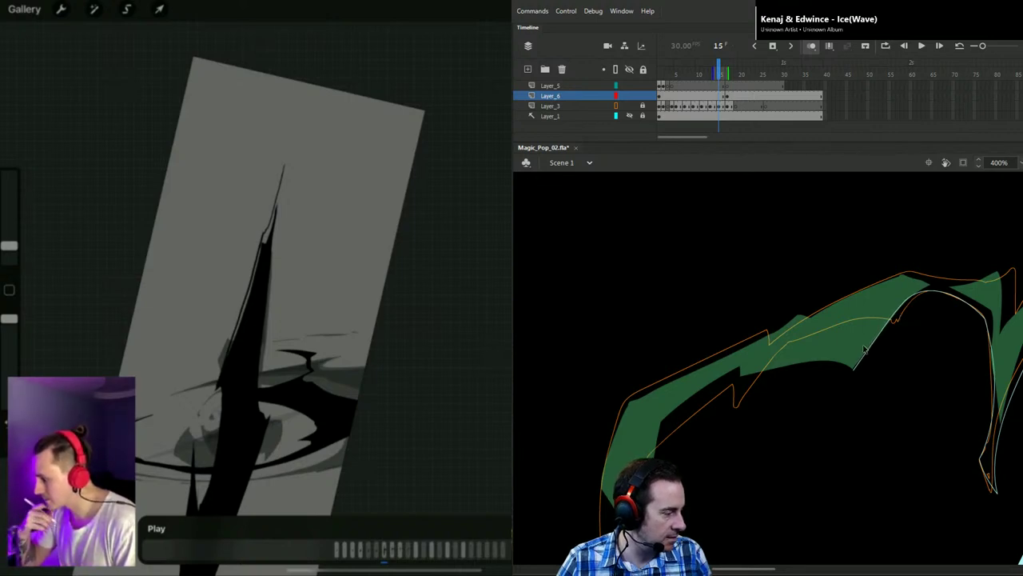
pyautogui.moveTo(855, 369)
pyautogui.mouseDown()
pyautogui.moveTo(836, 417)
pyautogui.moveTo(855, 371)
pyautogui.mouseUp()
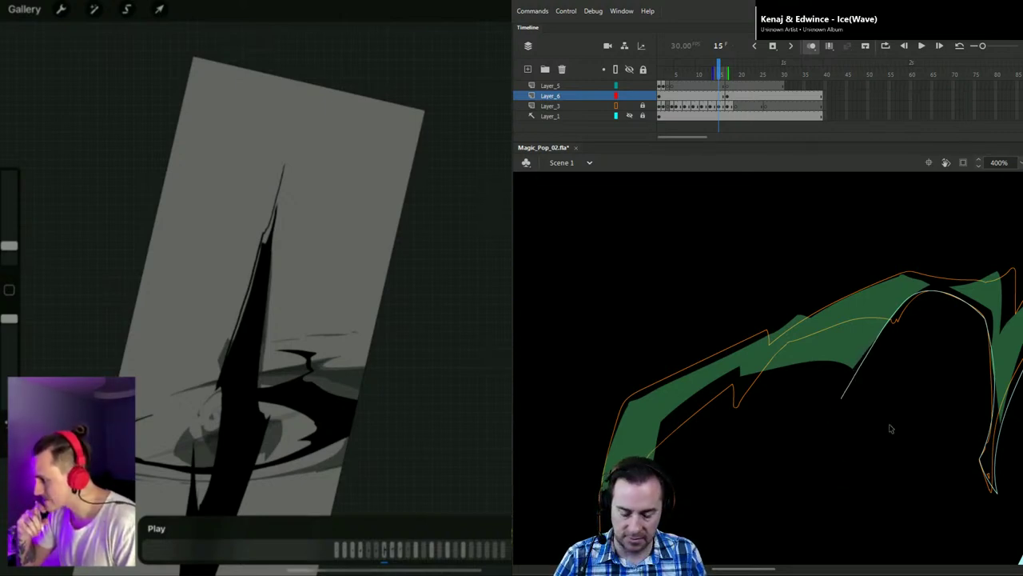
# Step: Outline a thin diagonal sliver over the orange guide below the central shapes and fill it with light cyan
pyautogui.hotkey('ctrl', '-')
pyautogui.scroll(-5, 835, 450)
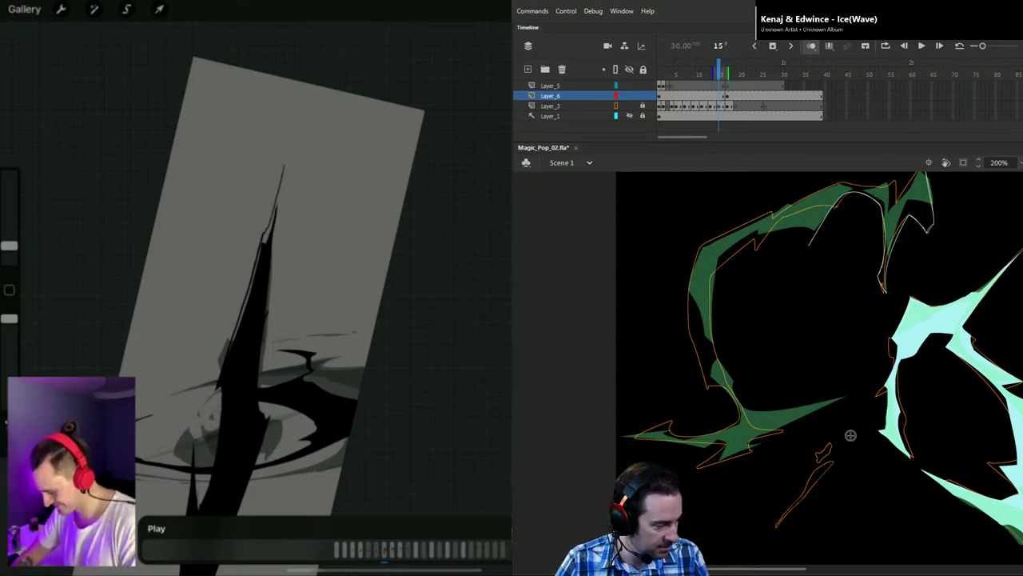
pyautogui.moveTo(833, 461); pyautogui.dragTo(781, 522)
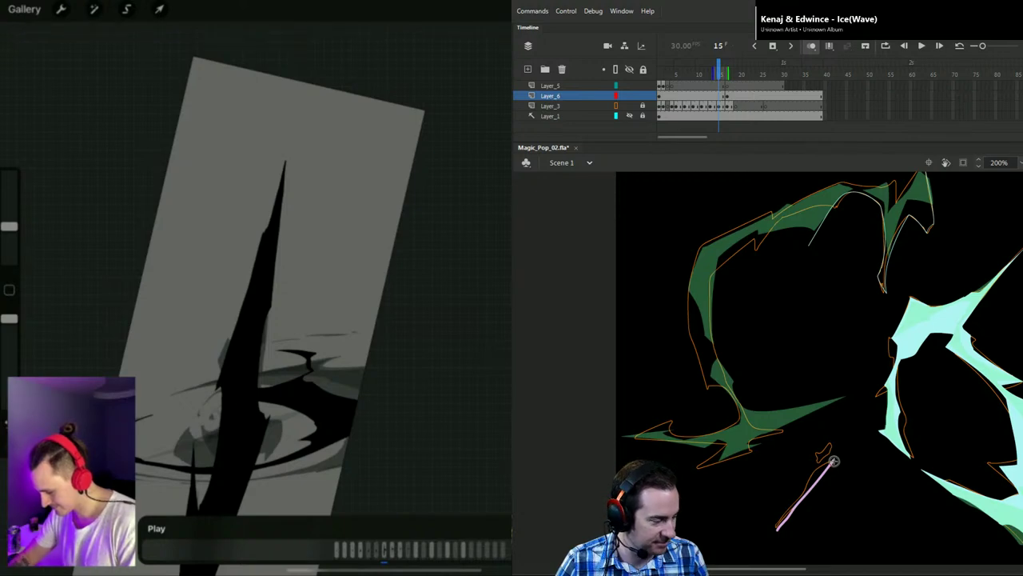
pyautogui.press('k')
pyautogui.click(828, 470)
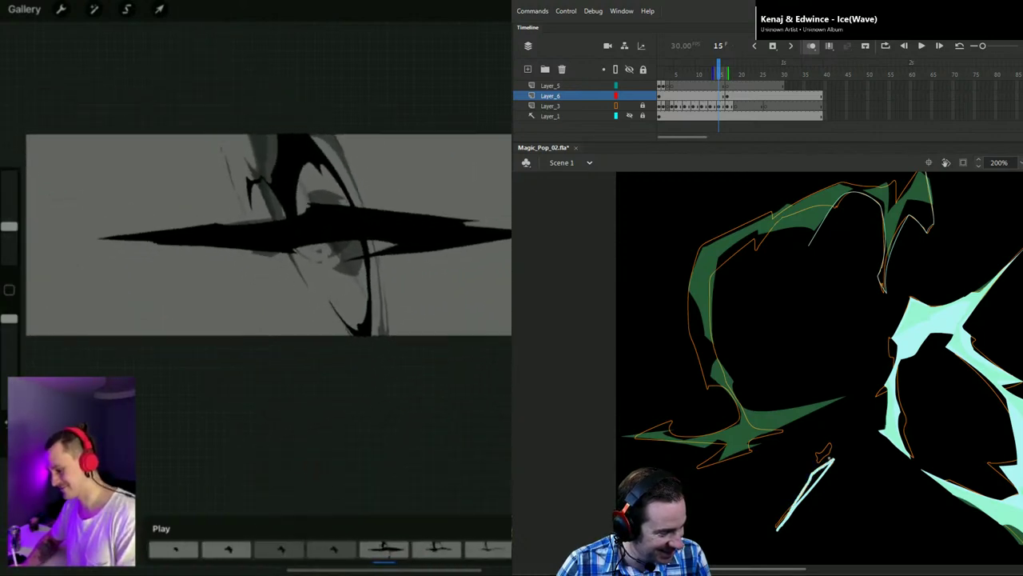
pyautogui.click(811, 486)
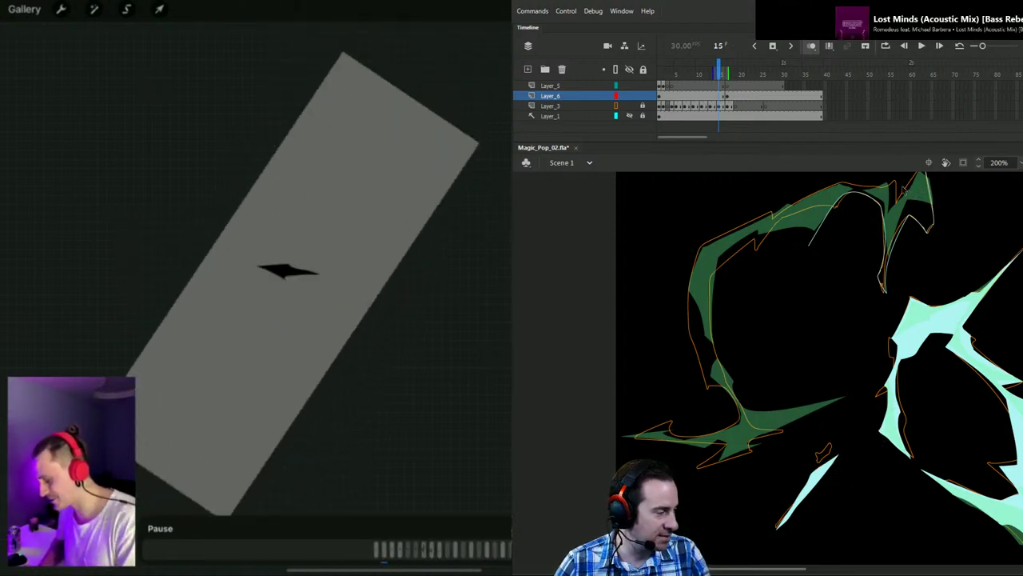
# Step: Hide Layer_3 and extend the free end of the traced arch line further down into the open area
pyautogui.moveTo(848, 244); pyautogui.dragTo(860, 312)
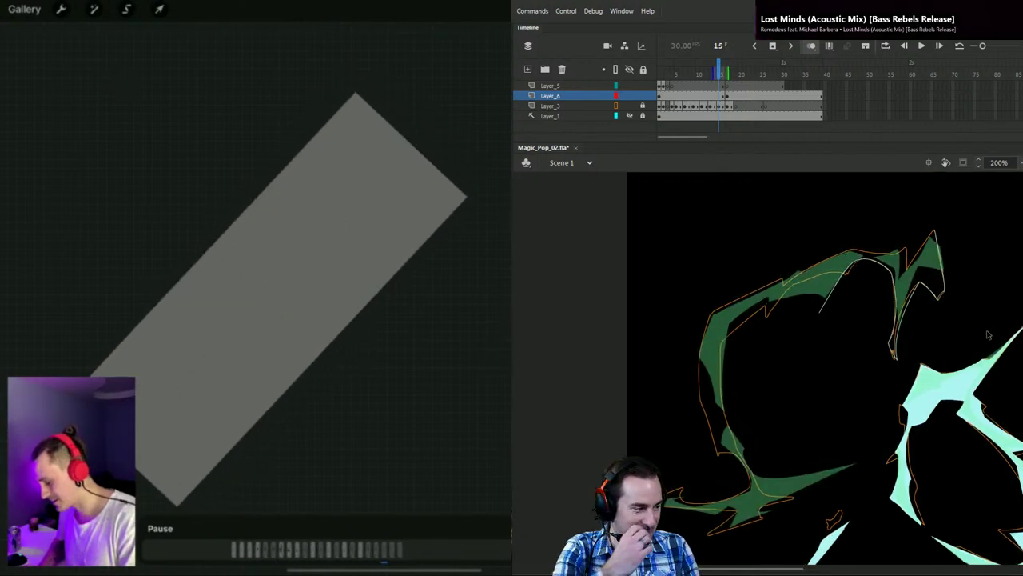
pyautogui.click(629, 106)
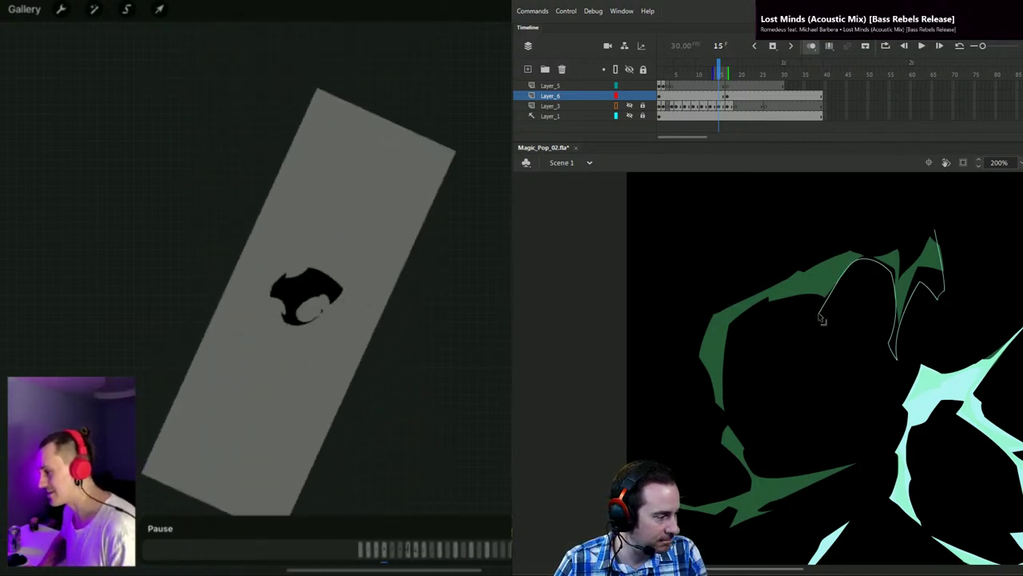
pyautogui.moveTo(834, 286); pyautogui.dragTo(796, 366)
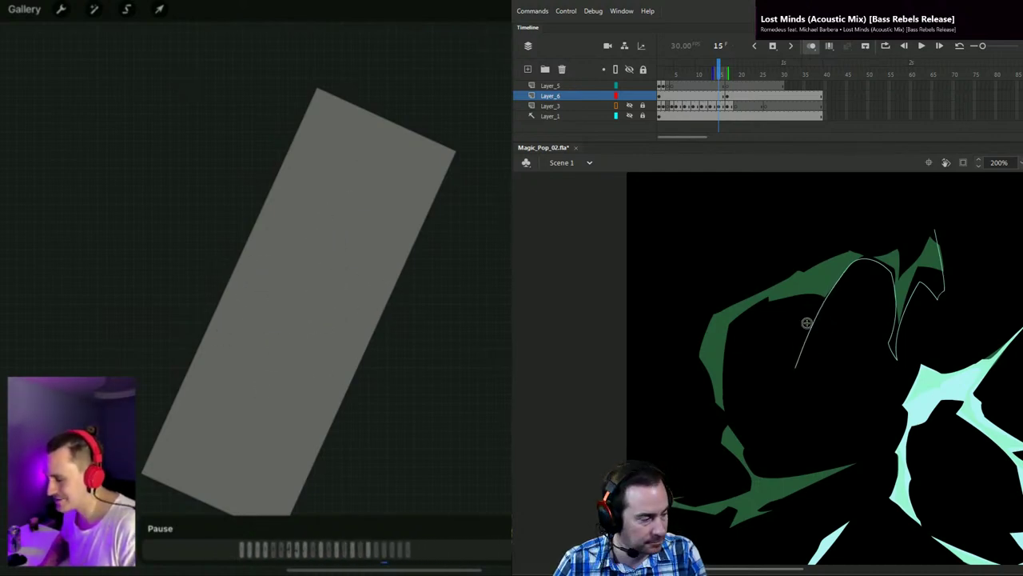
# Step: Brush the outline from the arch line across the notch, down the large shape's inner edge and around the spikes at its base
pyautogui.moveTo(791, 335)
pyautogui.mouseDown()
pyautogui.moveTo(756, 342)
pyautogui.moveTo(754, 328)
pyautogui.mouseUp()
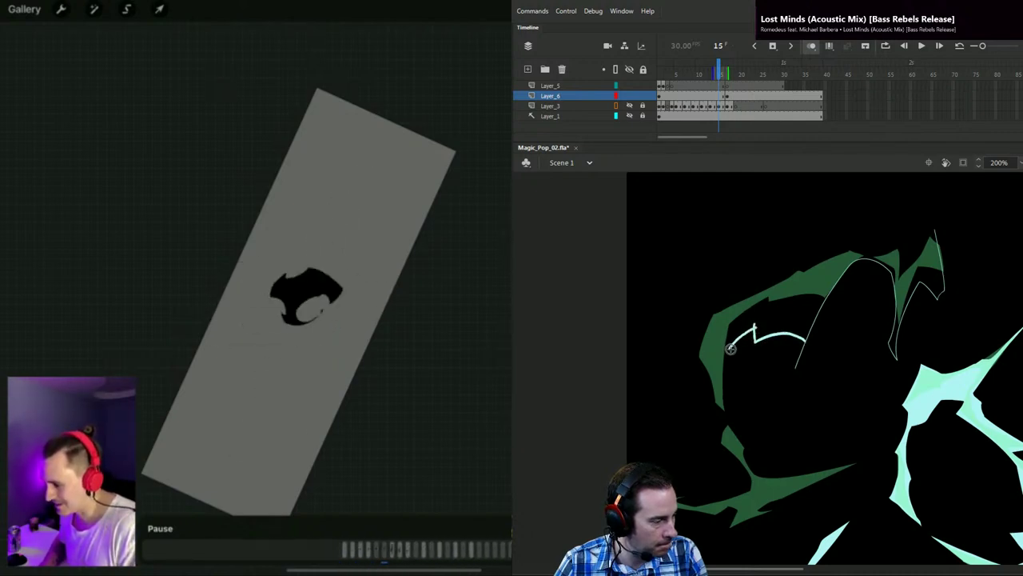
pyautogui.moveTo(730, 347)
pyautogui.mouseDown()
pyautogui.moveTo(727, 425)
pyautogui.moveTo(751, 455)
pyautogui.moveTo(754, 444)
pyautogui.moveTo(778, 480)
pyautogui.mouseUp()
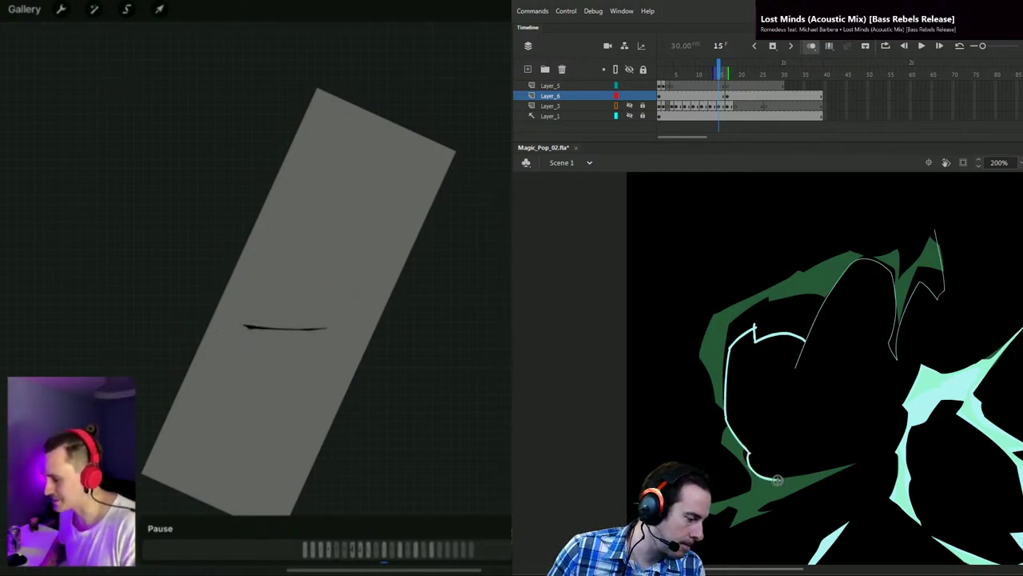
pyautogui.moveTo(772, 479); pyautogui.dragTo(884, 453)
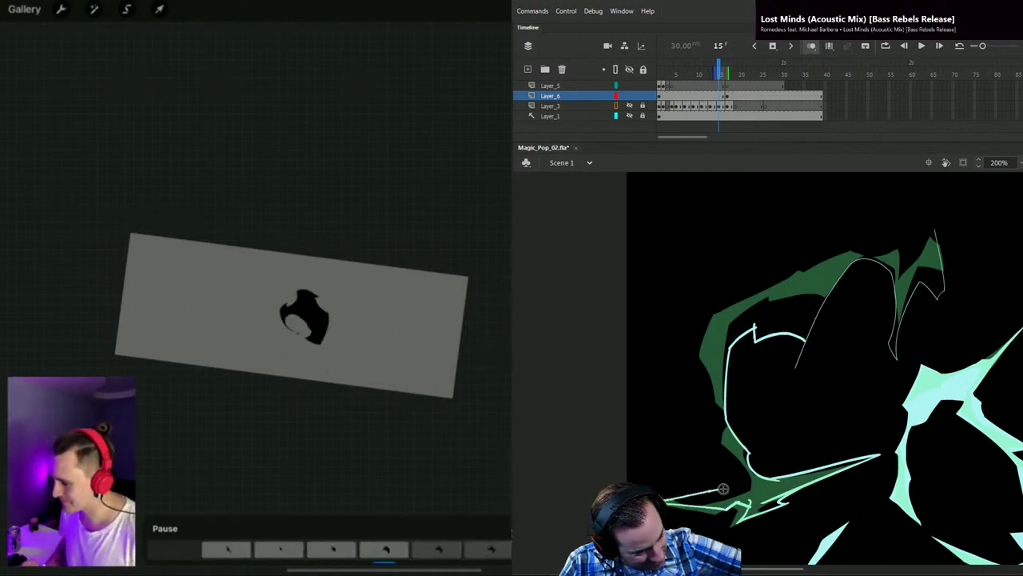
pyautogui.moveTo(716, 490); pyautogui.dragTo(740, 502)
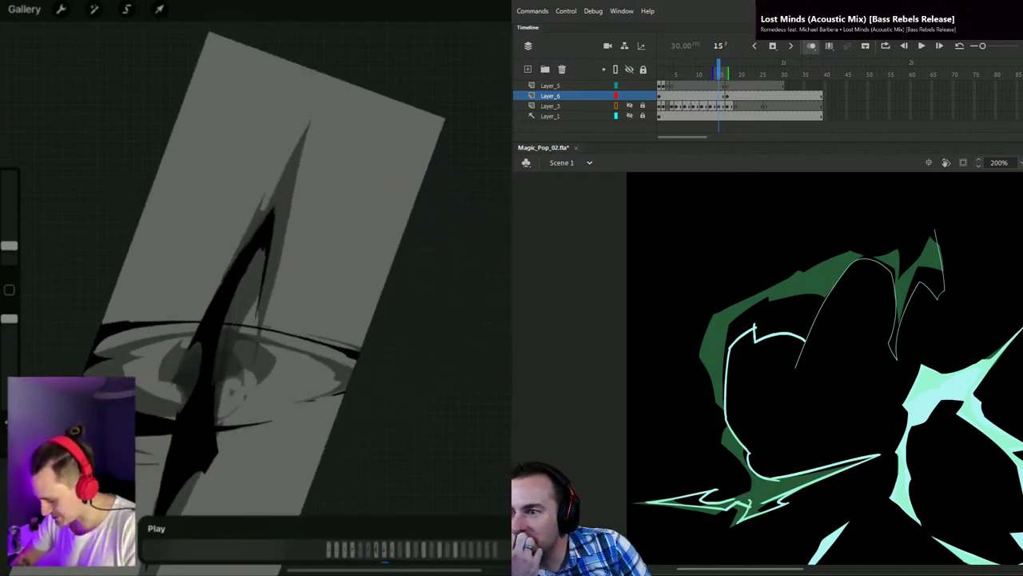
# Step: Brush the outer edge from the base spikes up the narrow neck and along the large shape's left side
pyautogui.hotkey('ctrl', 'z')
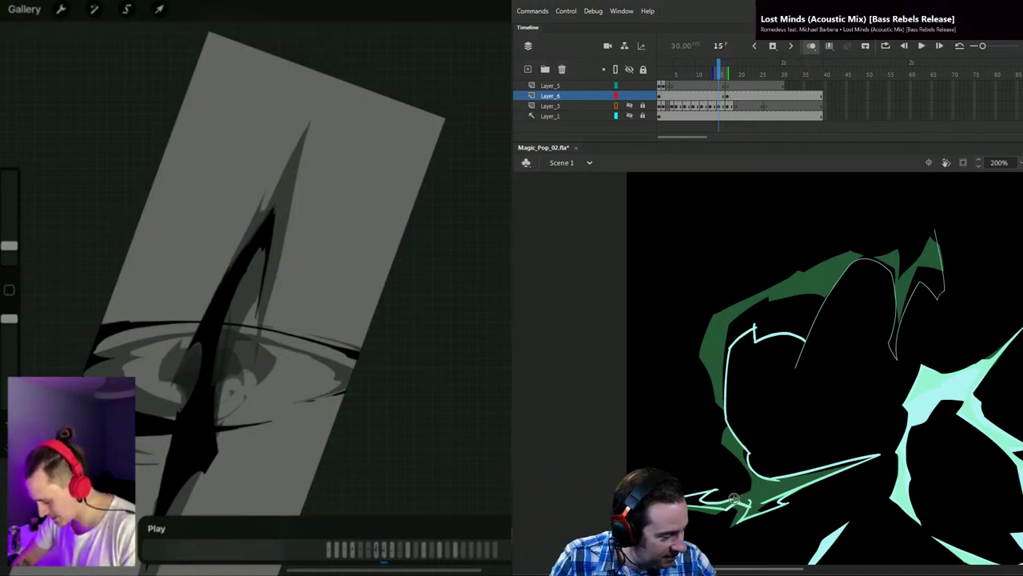
pyautogui.moveTo(745, 467); pyautogui.dragTo(747, 492)
pyautogui.hotkey('ctrl', 'z')
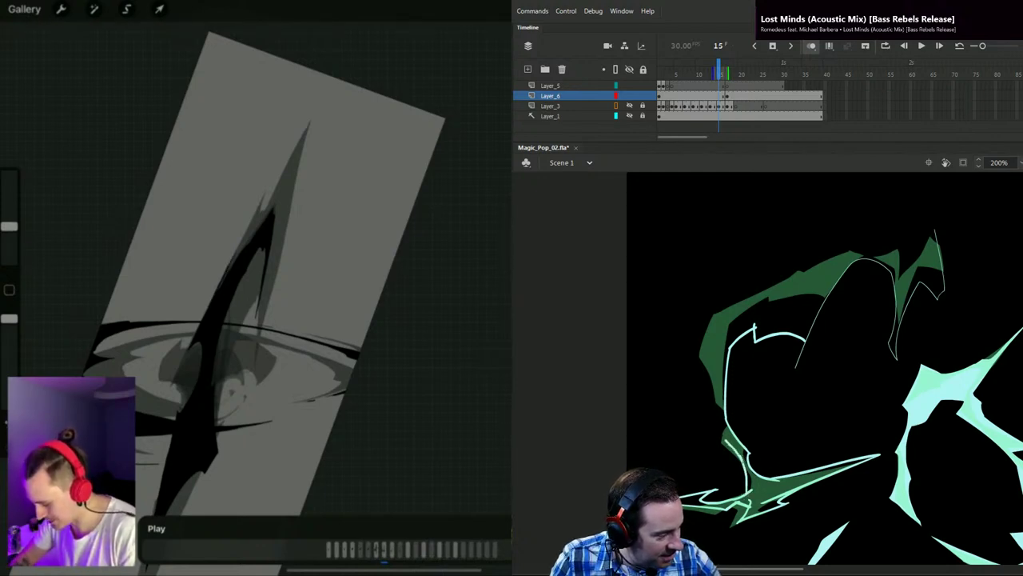
pyautogui.moveTo(9, 226); pyautogui.dragTo(9, 245)
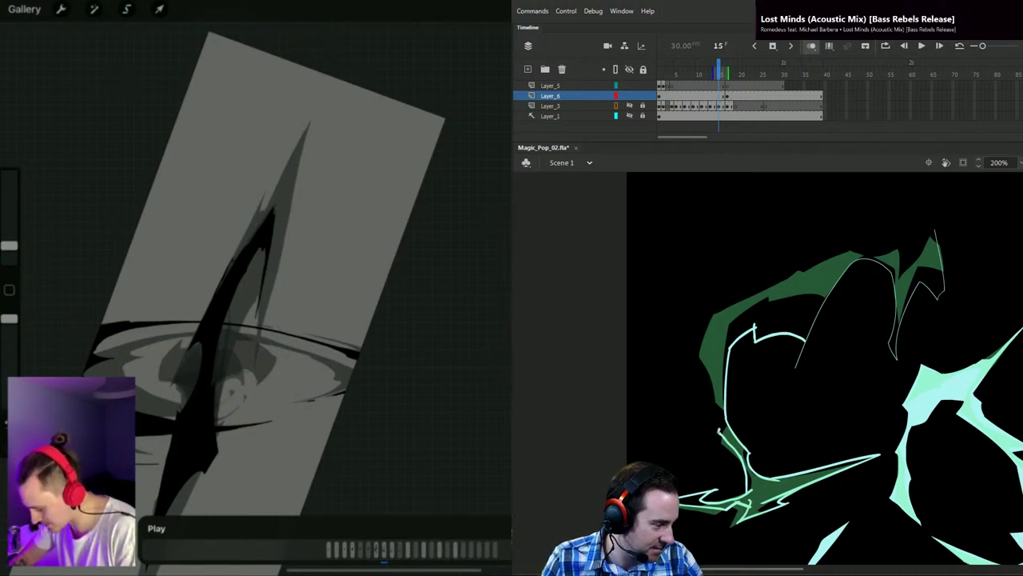
pyautogui.hotkey('ctrl', 'z')
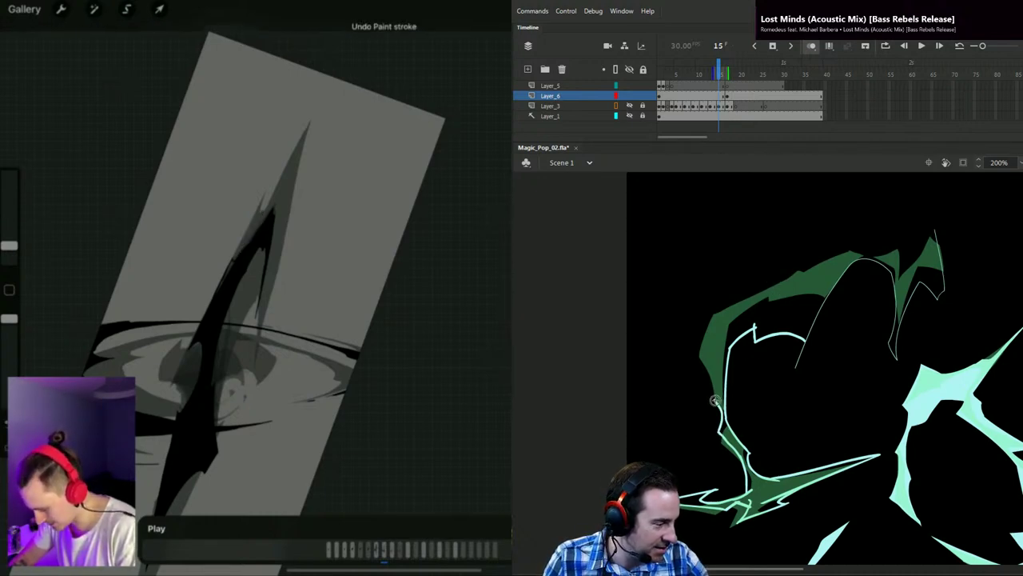
pyautogui.hotkey('ctrl', 'z')
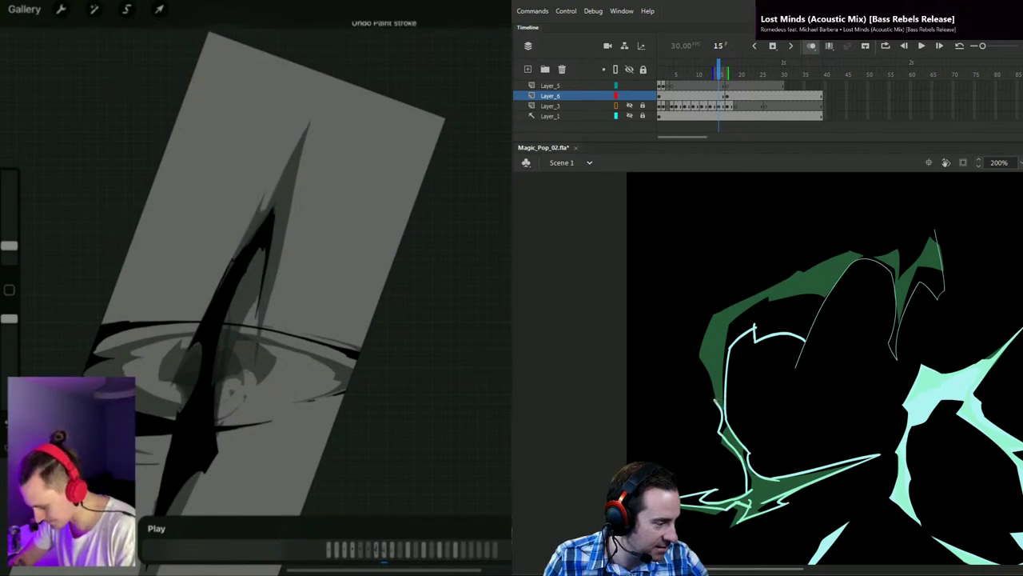
pyautogui.moveTo(716, 400); pyautogui.dragTo(714, 374)
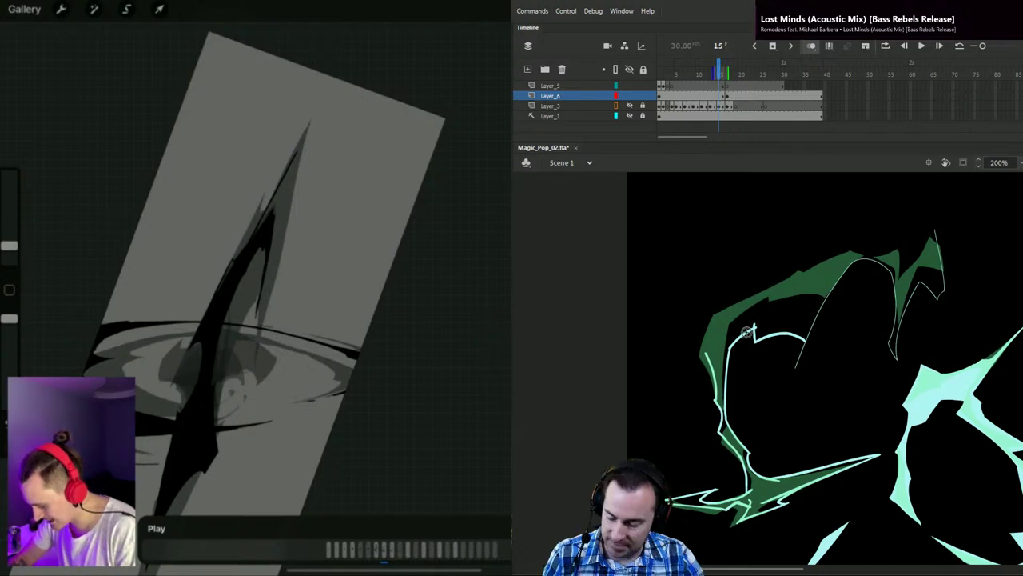
# Step: Show the Layer_3 guide outlines and step through the neighbouring frames to compare them with the brushed outline, ending on frame 16
pyautogui.press(',')
pyautogui.press(',')
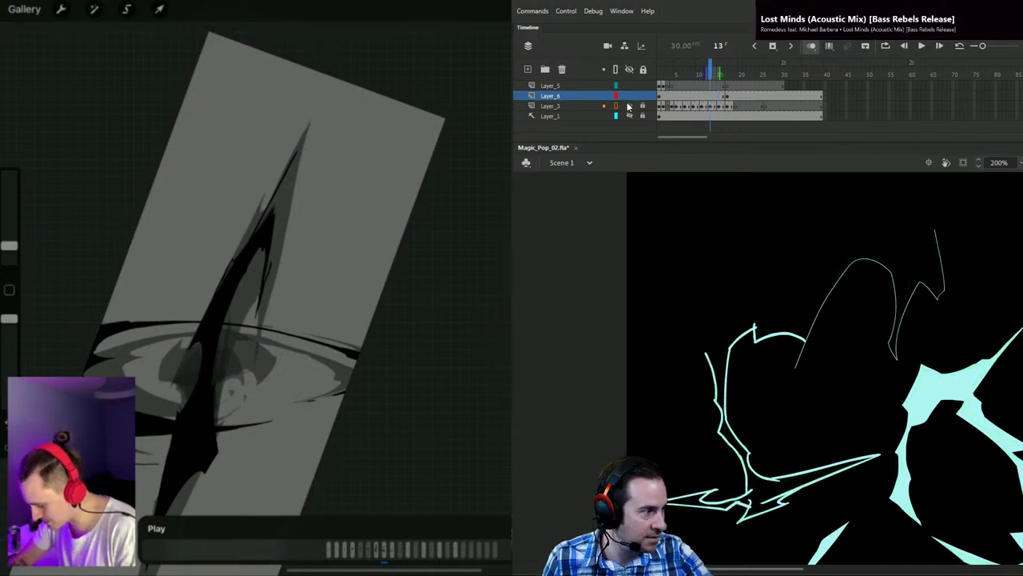
pyautogui.click(630, 104)
pyautogui.press(',')
pyautogui.press(',')
pyautogui.press(',')
pyautogui.press('.')
pyautogui.press('.')
pyautogui.press('.')
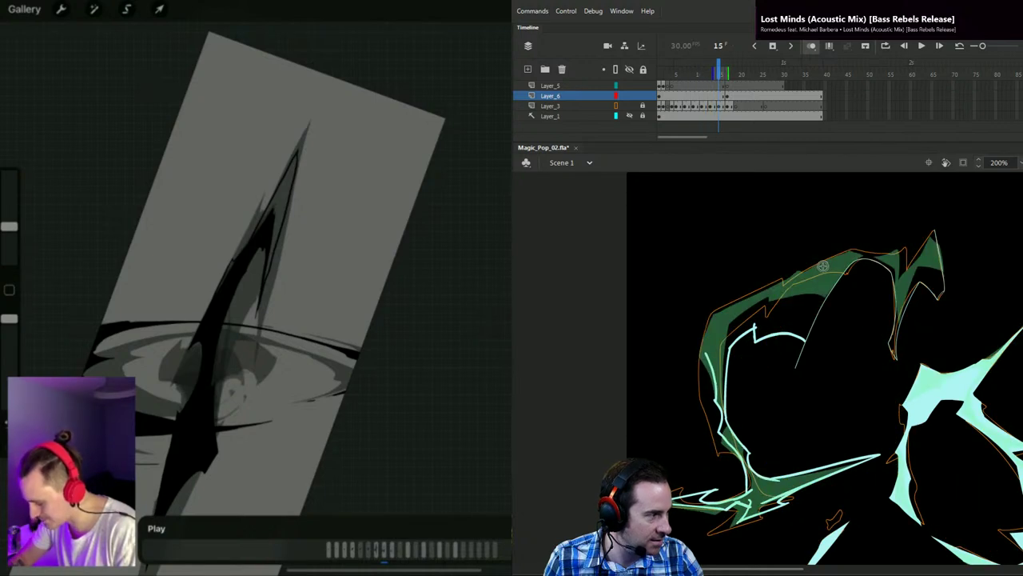
pyautogui.press('.')
pyautogui.press('.')
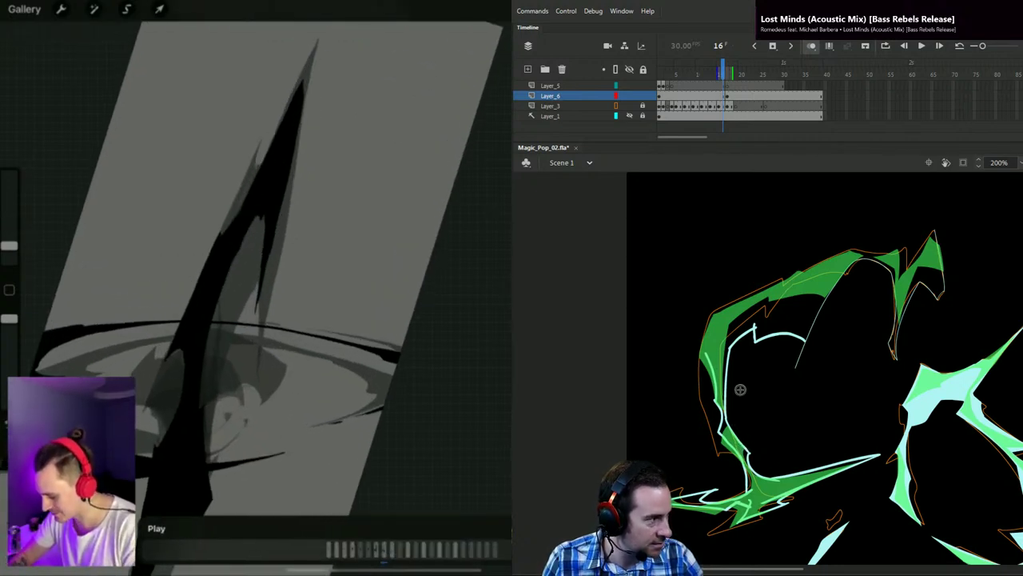
# Step: Hide Layer_3 and finish the outer outline from the upper horn's tip, through the notch and over the arch, to the left side
pyautogui.click(630, 106)
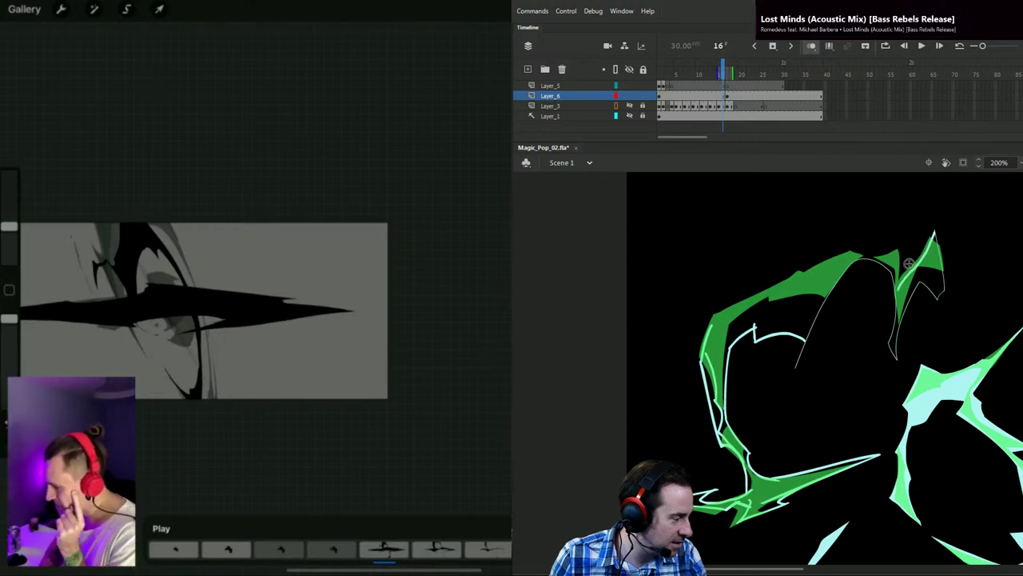
pyautogui.press(',')
pyautogui.press(',')
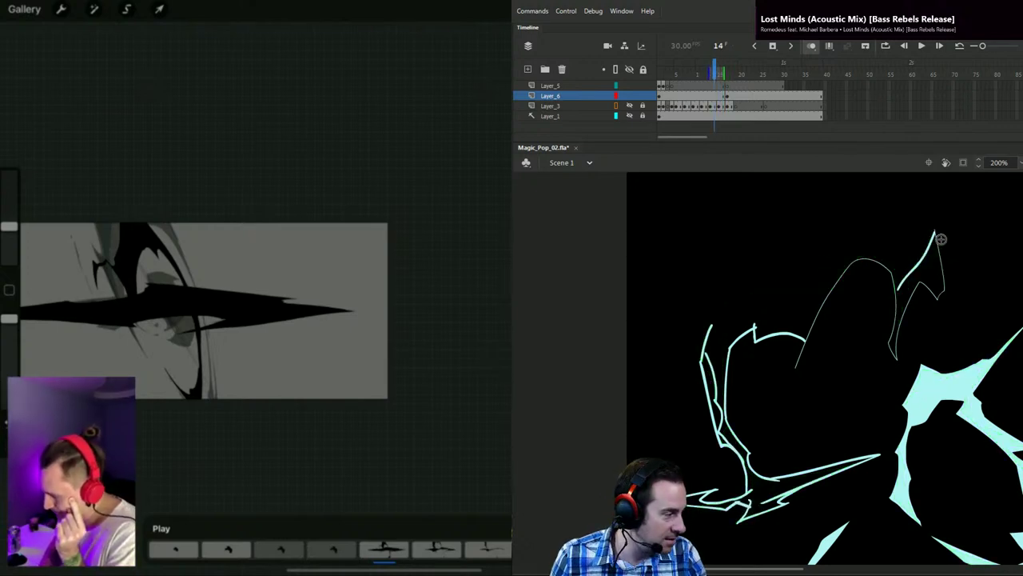
pyautogui.press('.')
pyautogui.press('.')
pyautogui.press('.')
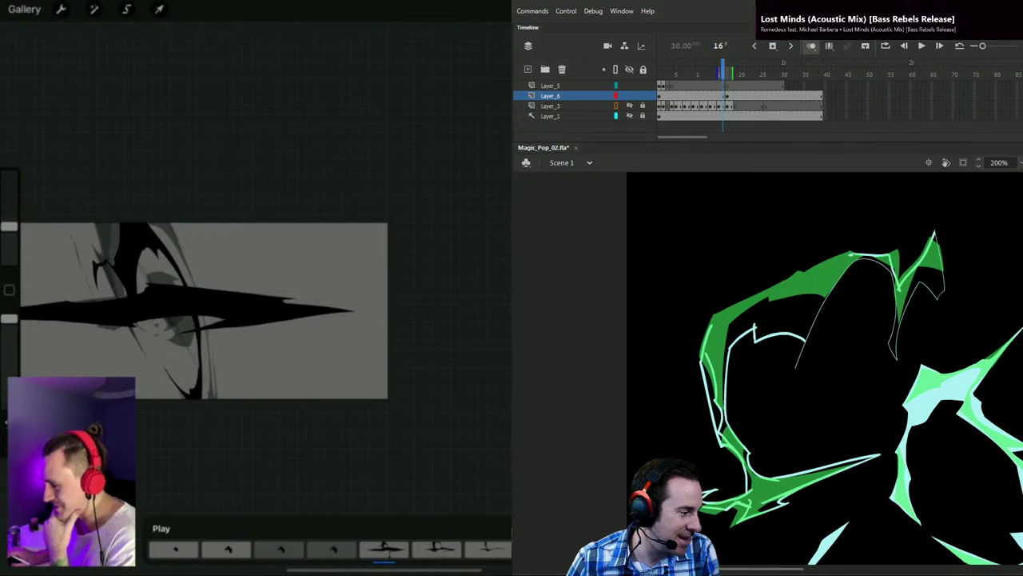
pyautogui.moveTo(788, 287); pyautogui.dragTo(776, 296)
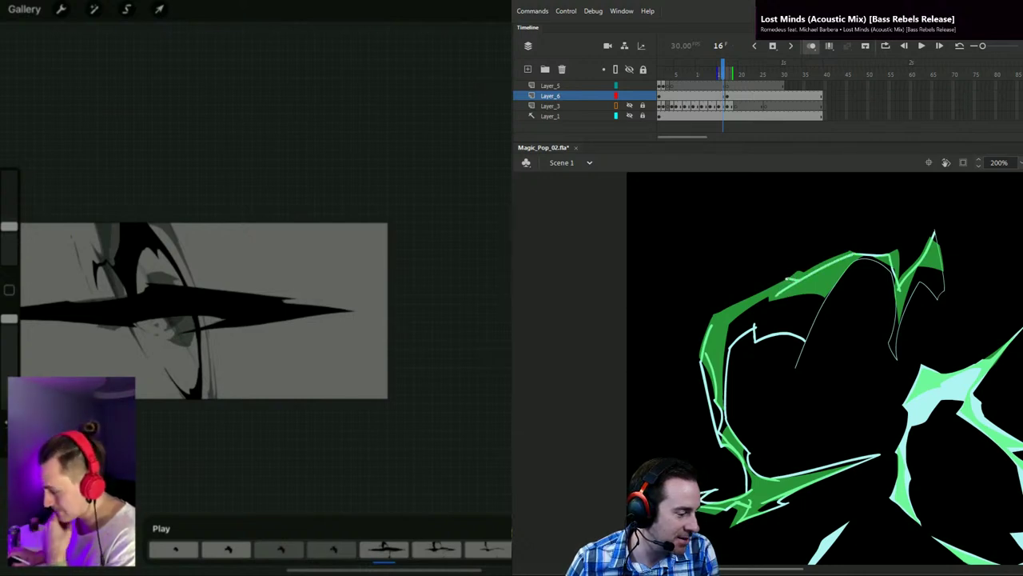
pyautogui.moveTo(782, 283); pyautogui.dragTo(708, 325)
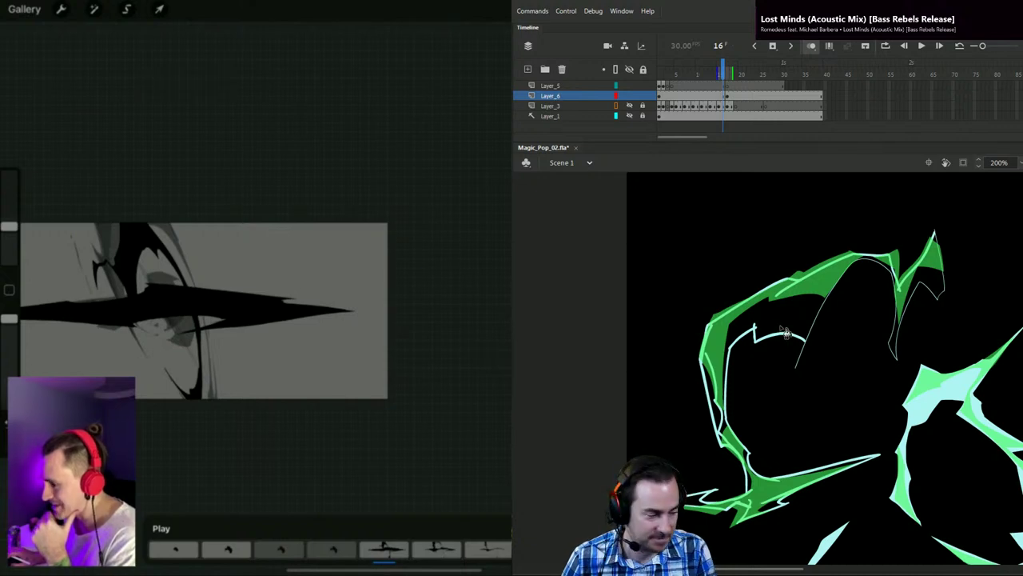
# Step: Fill the closed outline with light cyan and remove the leftover line tail hanging below the fill's inner corner
pyautogui.press('k')
pyautogui.click(799, 316)
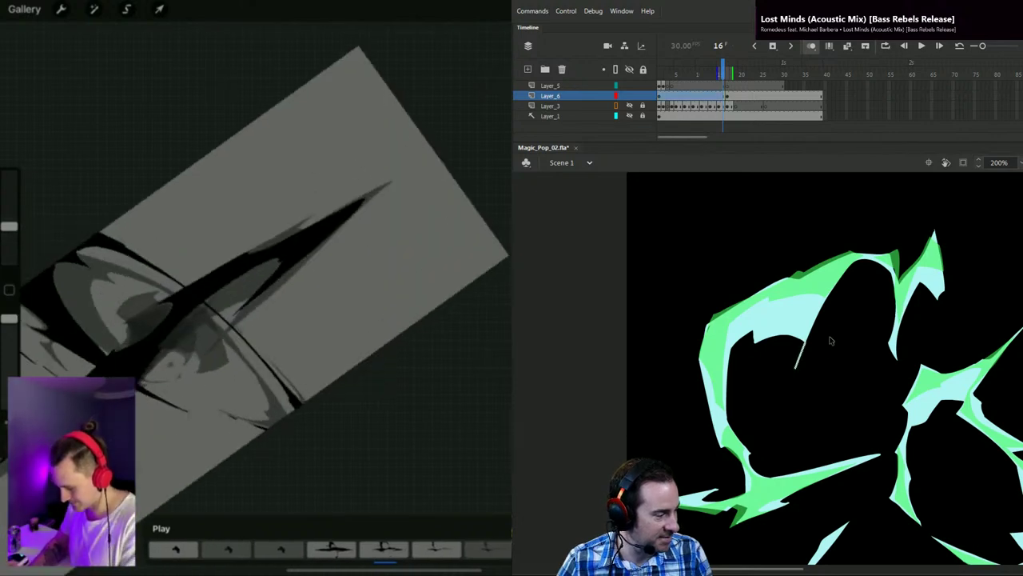
pyautogui.click(823, 315)
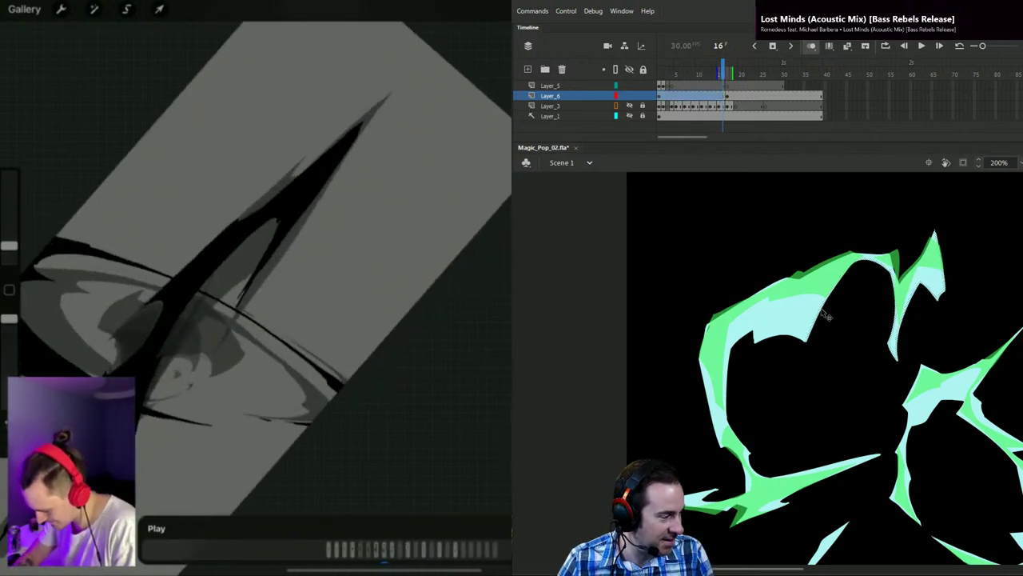
pyautogui.click(963, 280)
pyautogui.moveTo(965, 479); pyautogui.dragTo(936, 422)
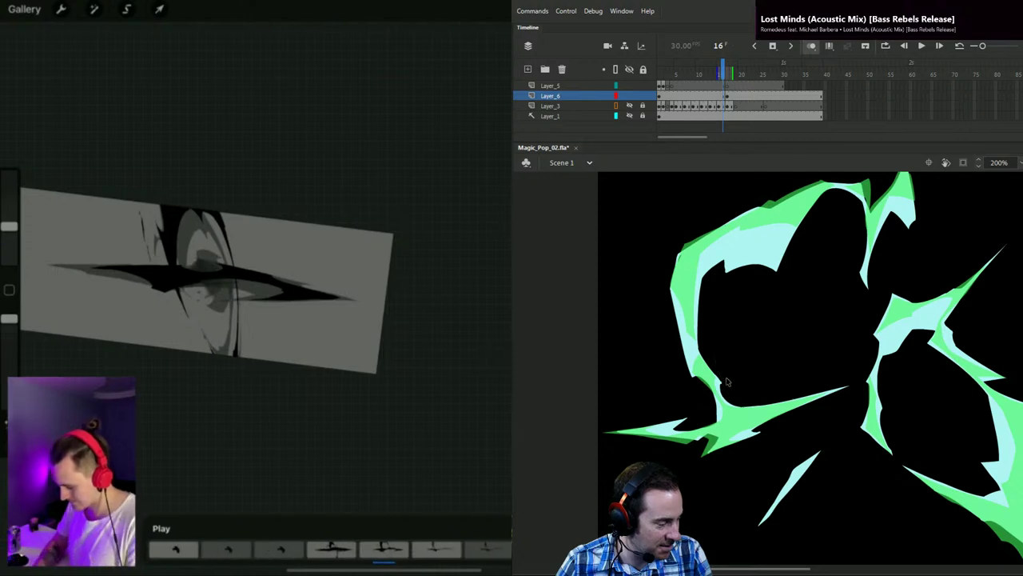
# Step: At 400% zoom, adjust the small corner on the inner edge just above the base spikes
pyautogui.press('z')
pyautogui.click(727, 377)
pyautogui.press('v')
pyautogui.moveTo(764, 386); pyautogui.dragTo(760, 386)
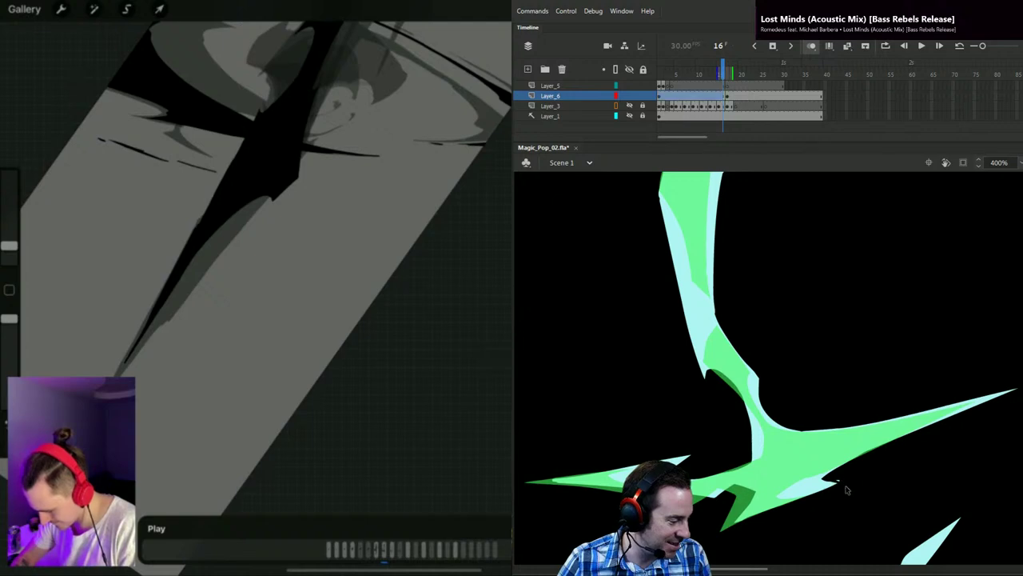
# Step: Undo a reshape of the upper-left outer corner, and clean up the pointed inner corner beneath the arch by deleting its stray bit
pyautogui.moveTo(918, 340); pyautogui.dragTo(874, 470)
pyautogui.moveTo(690, 355); pyautogui.dragTo(705, 361)
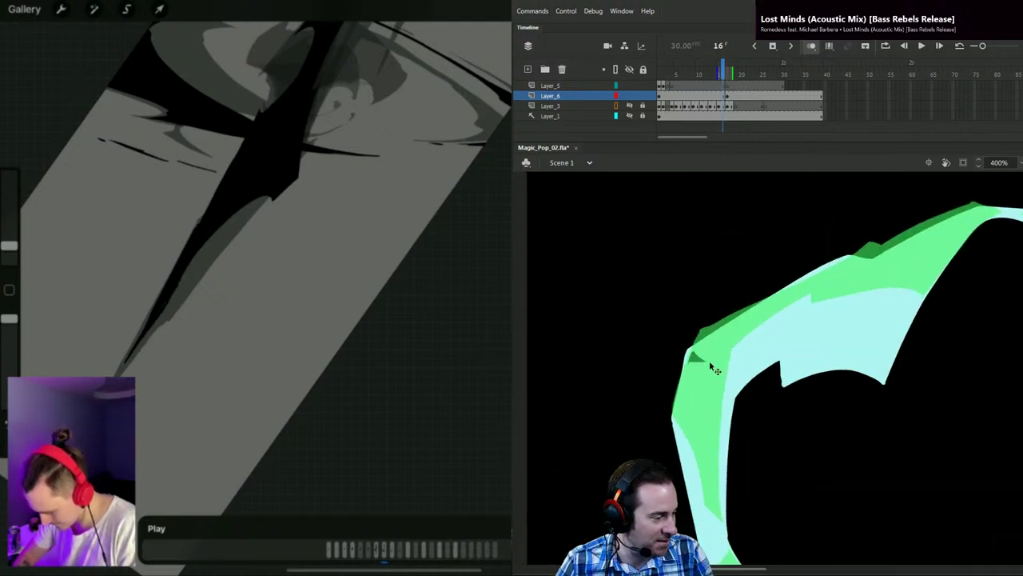
pyautogui.hotkey('ctrl', 'z')
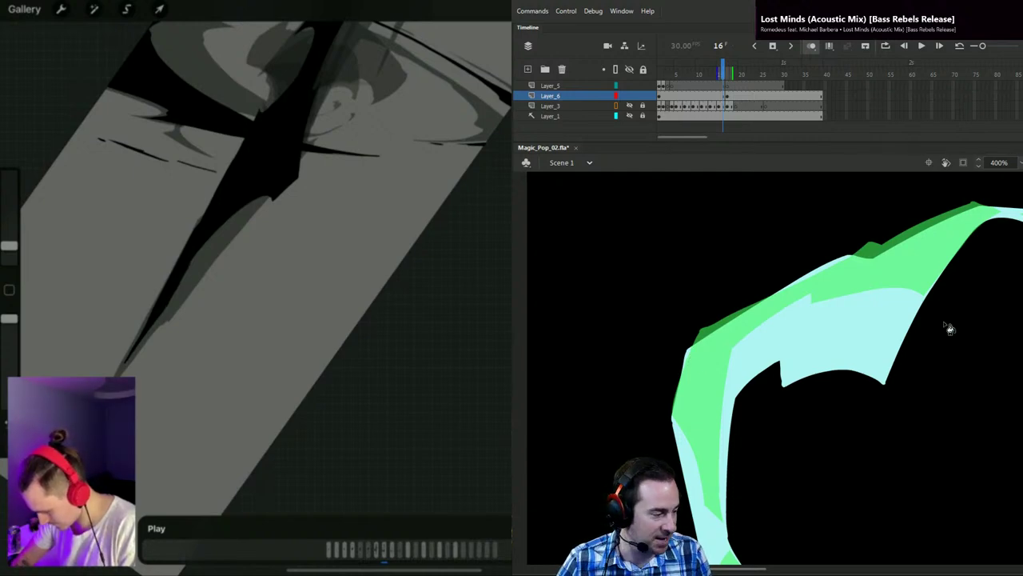
pyautogui.moveTo(888, 379); pyautogui.dragTo(886, 384)
pyautogui.click(878, 392)
pyautogui.press('Delete')
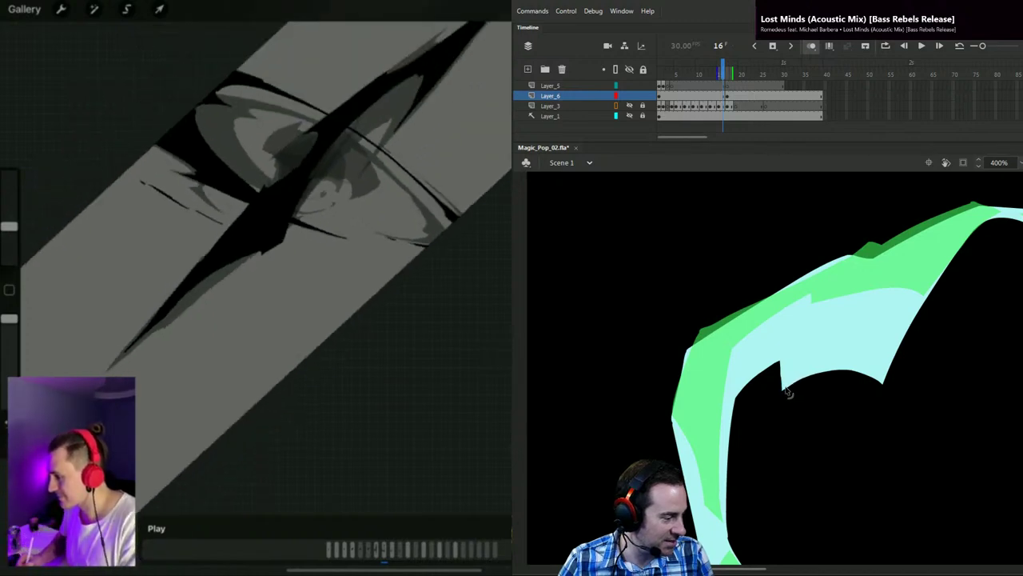
# Step: Examine the edges and corners of the horn, the central shape, the base spikes and the large shape's left side at 400% zoom
pyautogui.moveTo(983, 304); pyautogui.dragTo(841, 393)
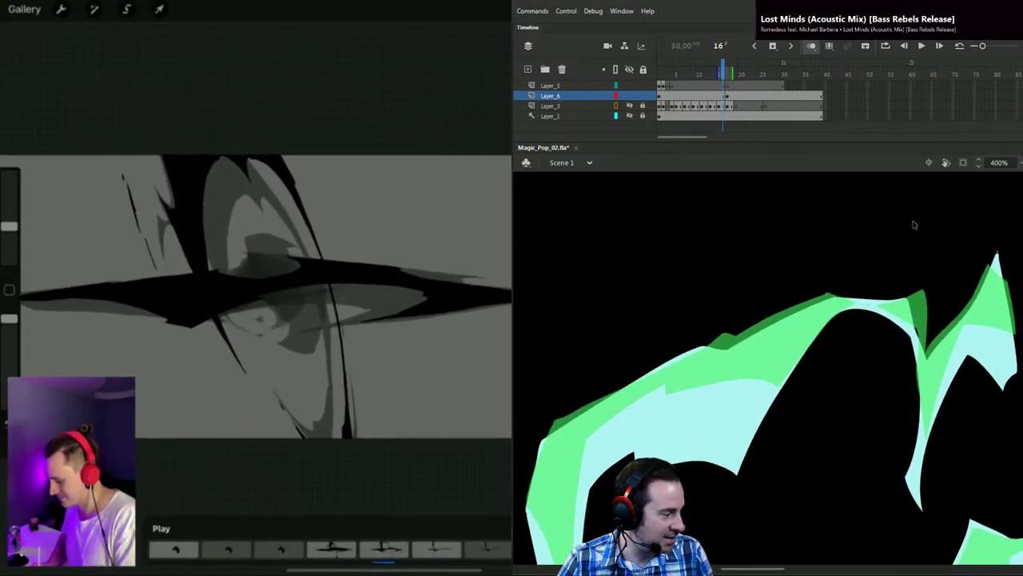
pyautogui.moveTo(976, 414); pyautogui.dragTo(920, 434)
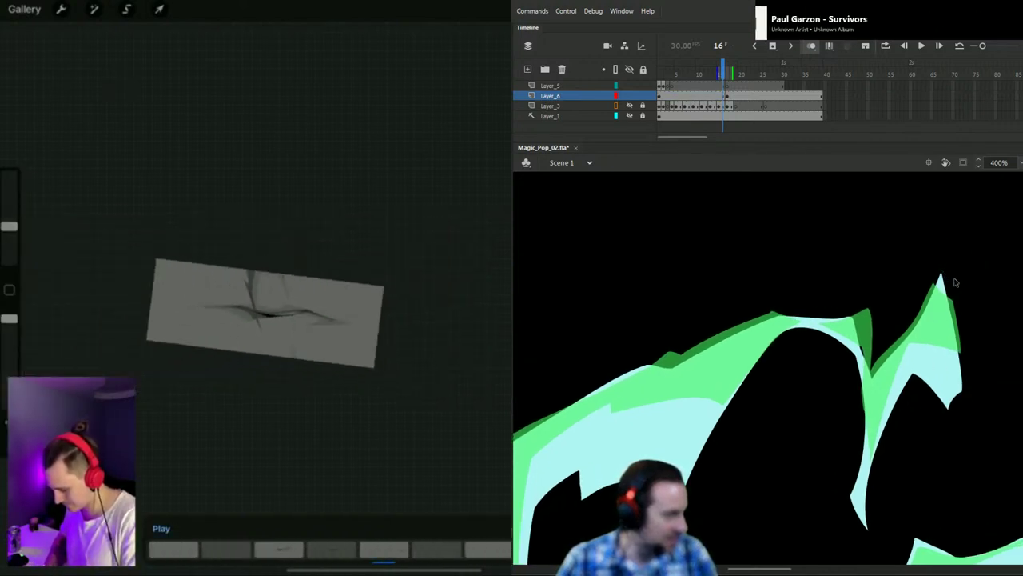
pyautogui.moveTo(982, 488); pyautogui.dragTo(901, 268)
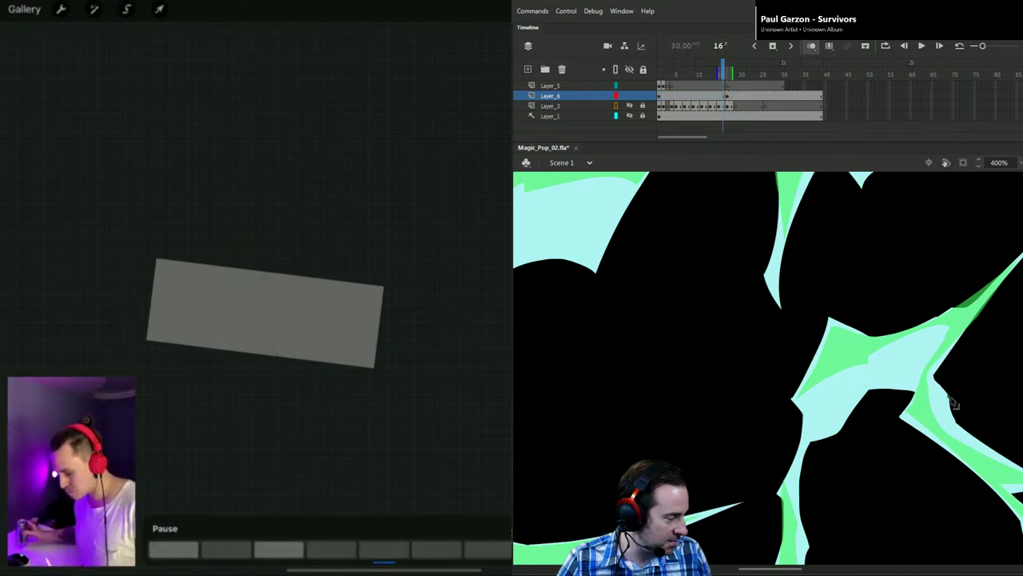
pyautogui.press('space')
pyautogui.moveTo(982, 359); pyautogui.dragTo(980, 406)
pyautogui.moveTo(726, 311); pyautogui.dragTo(854, 359)
pyautogui.moveTo(1004, 432); pyautogui.dragTo(938, 406)
pyautogui.moveTo(980, 450); pyautogui.dragTo(931, 402)
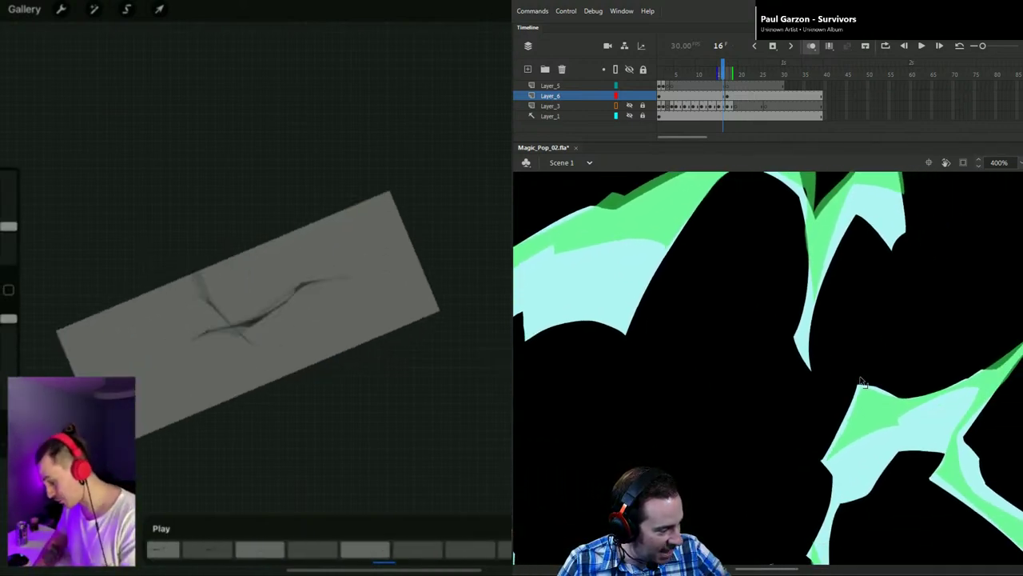
pyautogui.moveTo(919, 368); pyautogui.dragTo(883, 256)
pyautogui.moveTo(819, 520); pyautogui.dragTo(916, 379)
pyautogui.moveTo(900, 471)
pyautogui.mouseDown()
pyautogui.moveTo(850, 437)
pyautogui.moveTo(816, 447)
pyautogui.moveTo(814, 458)
pyautogui.mouseUp()
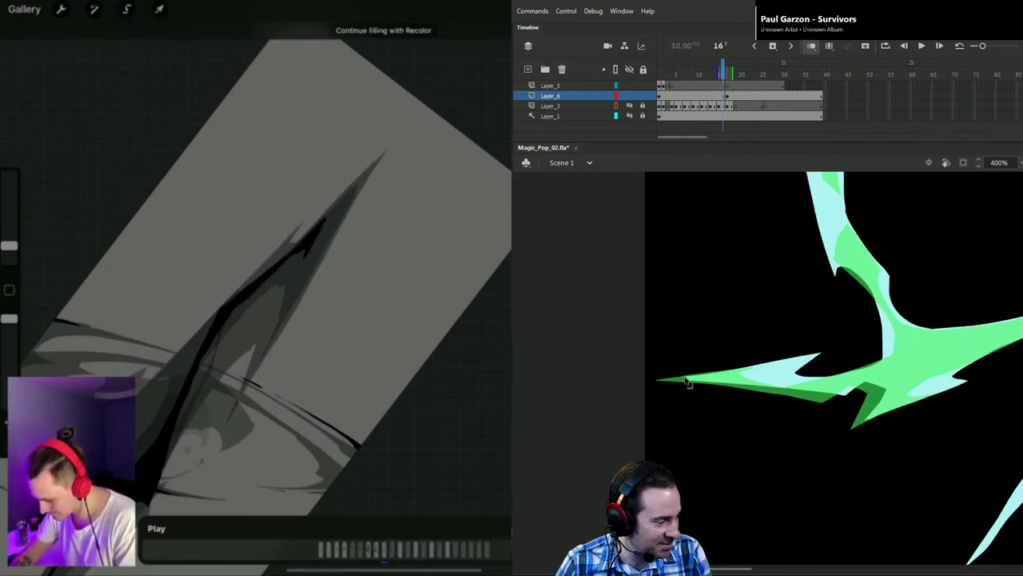
pyautogui.moveTo(939, 287); pyautogui.dragTo(834, 413)
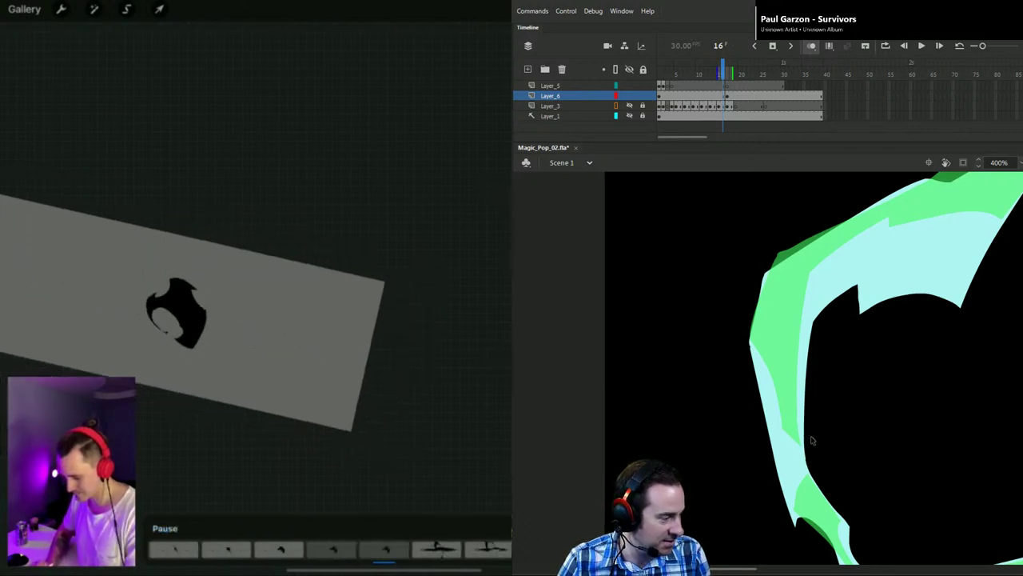
# Step: Zoom out to 200%, save the file and go back to frame 15
pyautogui.hotkey('ctrl', '-')
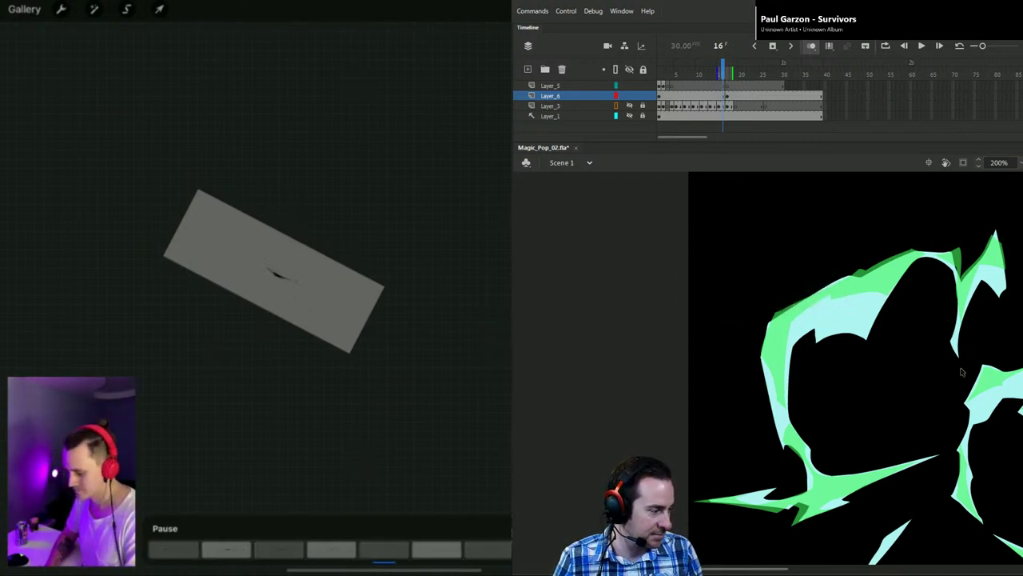
pyautogui.hscroll(5, 959, 376)
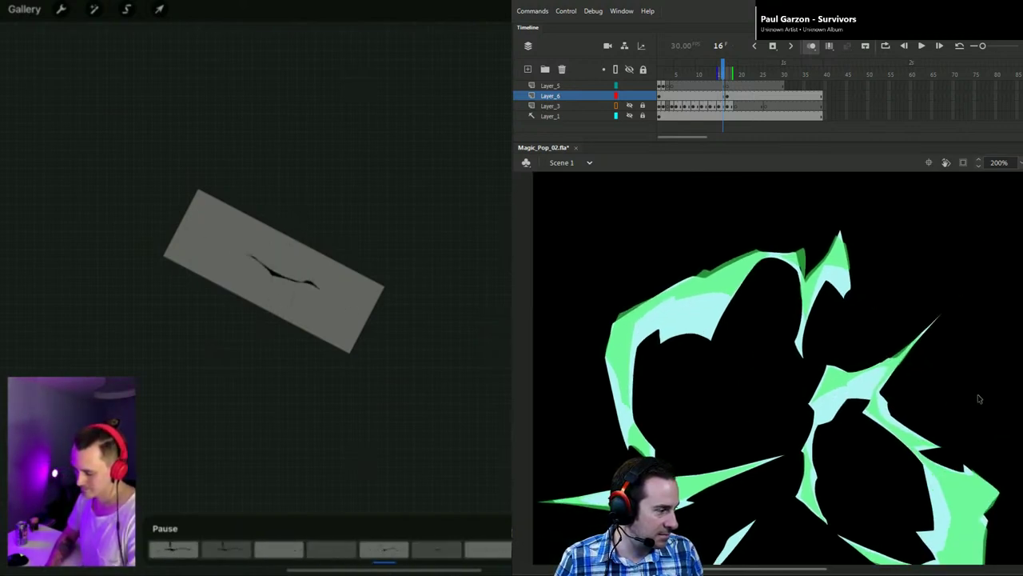
pyautogui.hotkey('ctrl', 's')
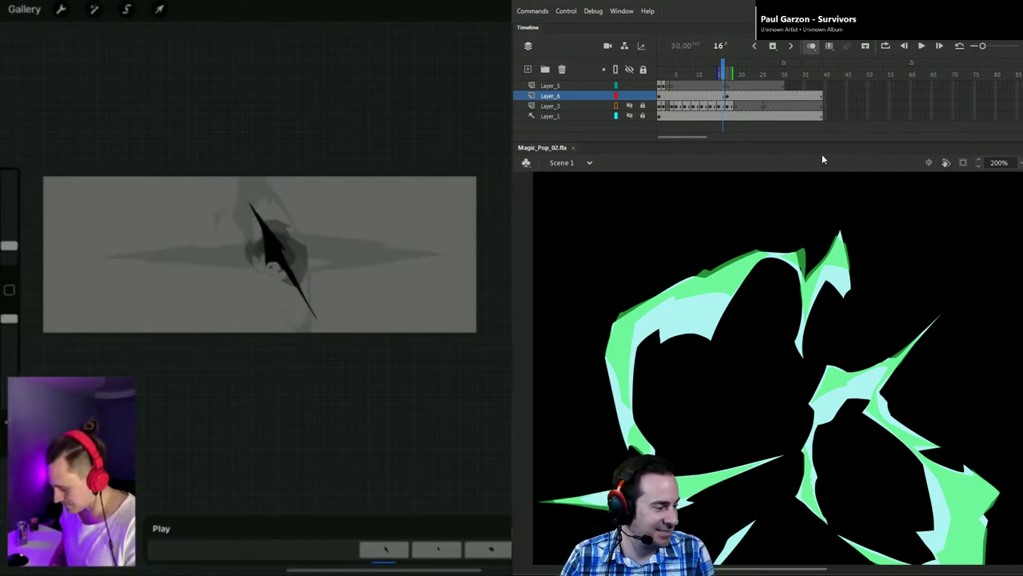
pyautogui.moveTo(725, 67)
pyautogui.mouseDown()
pyautogui.moveTo(705, 67)
pyautogui.moveTo(743, 64)
pyautogui.moveTo(725, 65)
pyautogui.mouseUp()
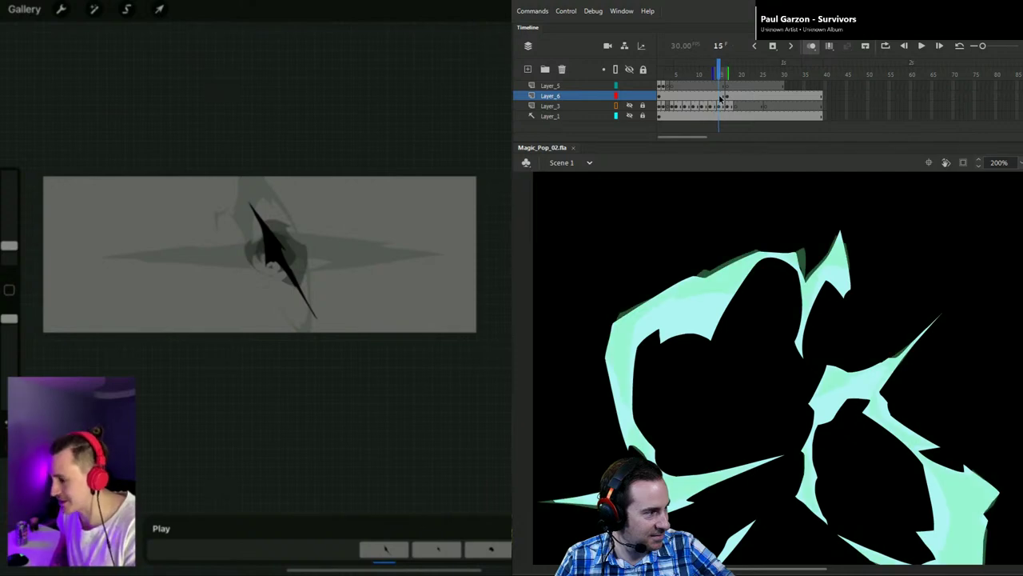
# Step: On Layer_6, clear the artwork from frame 1 and insert blank keyframes between frames 4 and 13 to match the guide layer
pyautogui.click(660, 97)
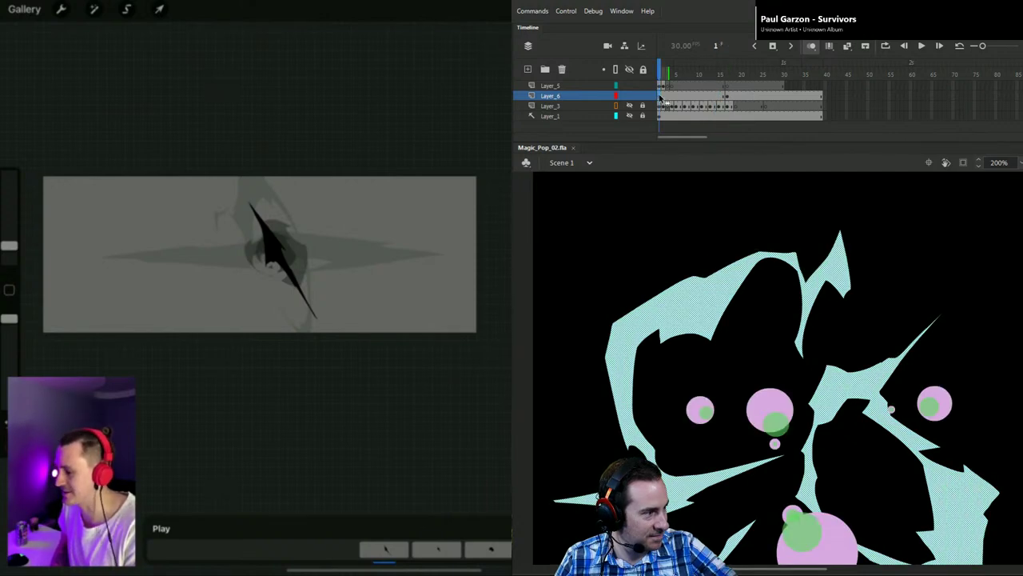
pyautogui.click(709, 97)
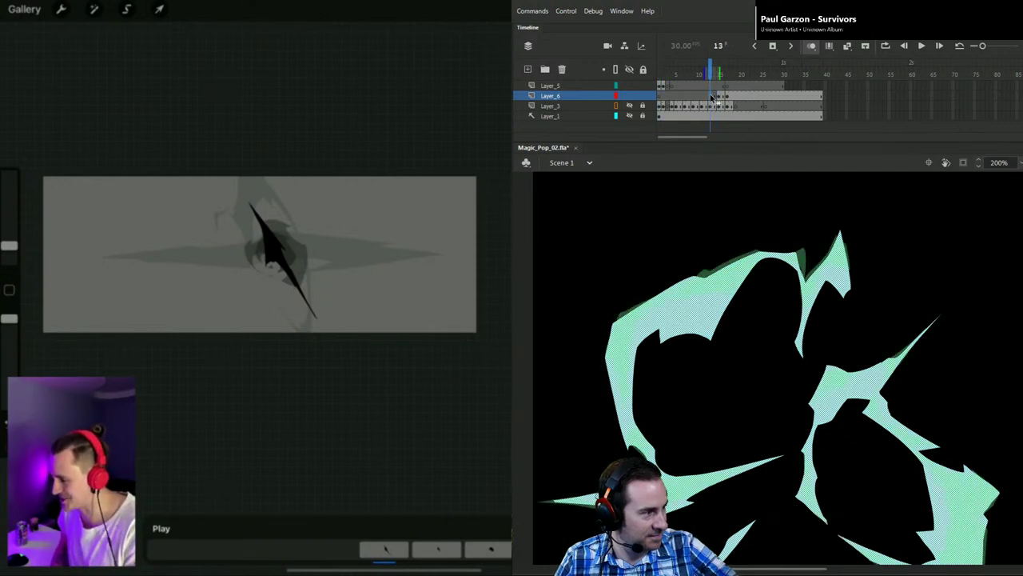
pyautogui.click(701, 96)
pyautogui.click(693, 97)
pyautogui.click(685, 99)
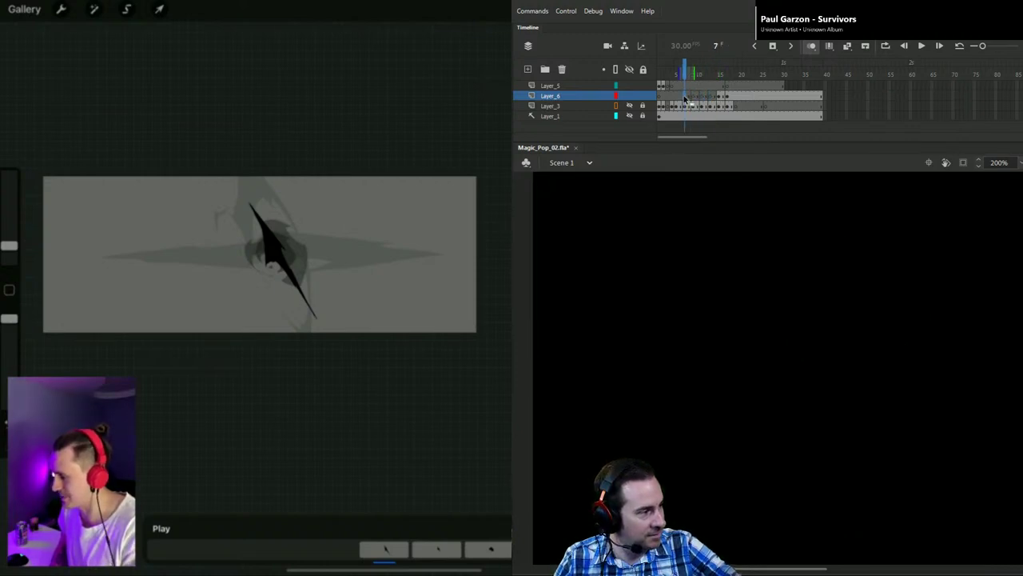
pyautogui.click(672, 96)
# Step: Go to frame 13 and show Layer_3's guide drawing as an outline over the onion-skinned shapes
pyautogui.click(712, 76)
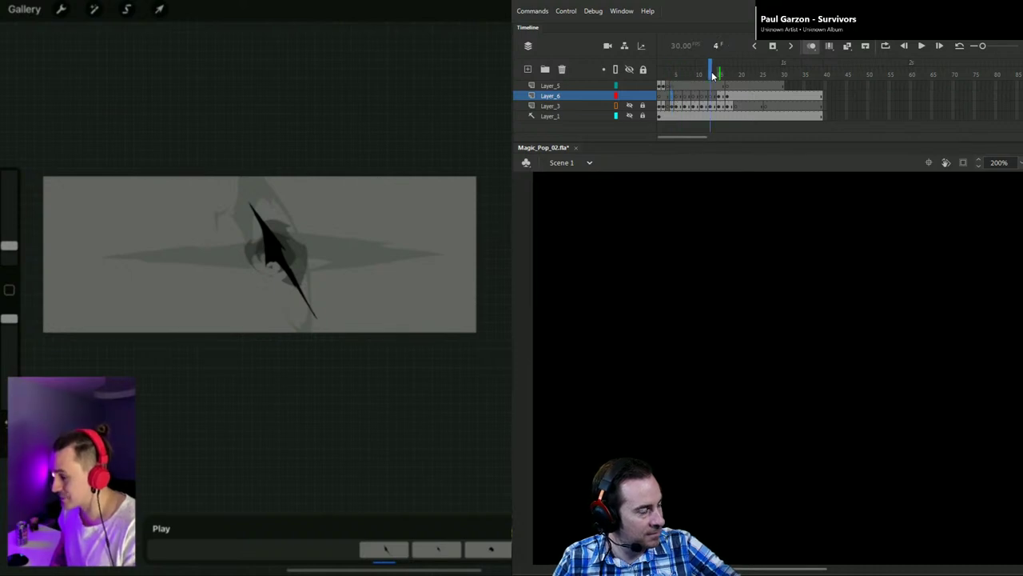
pyautogui.click(617, 106)
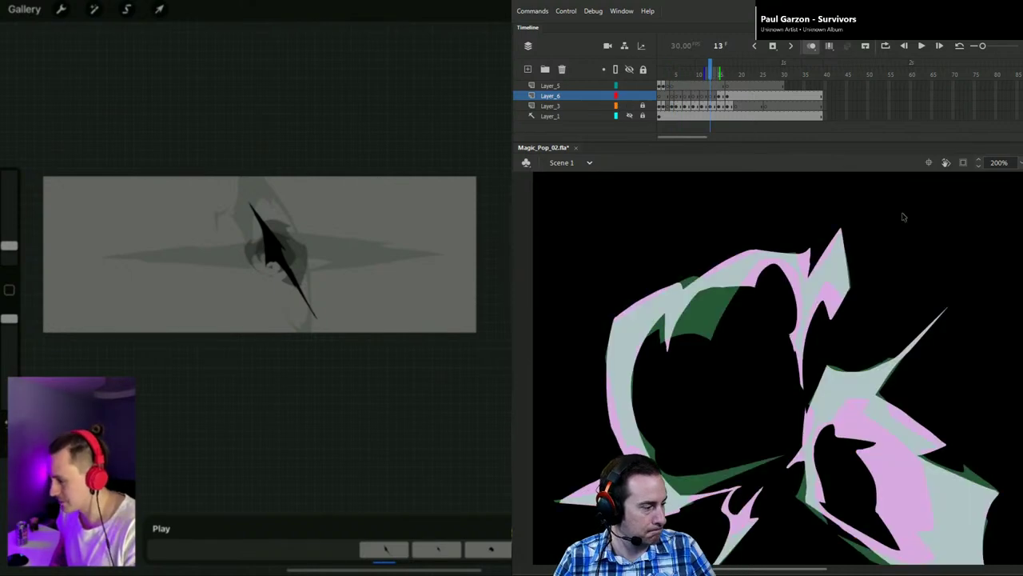
pyautogui.scroll(-3, 895, 312)
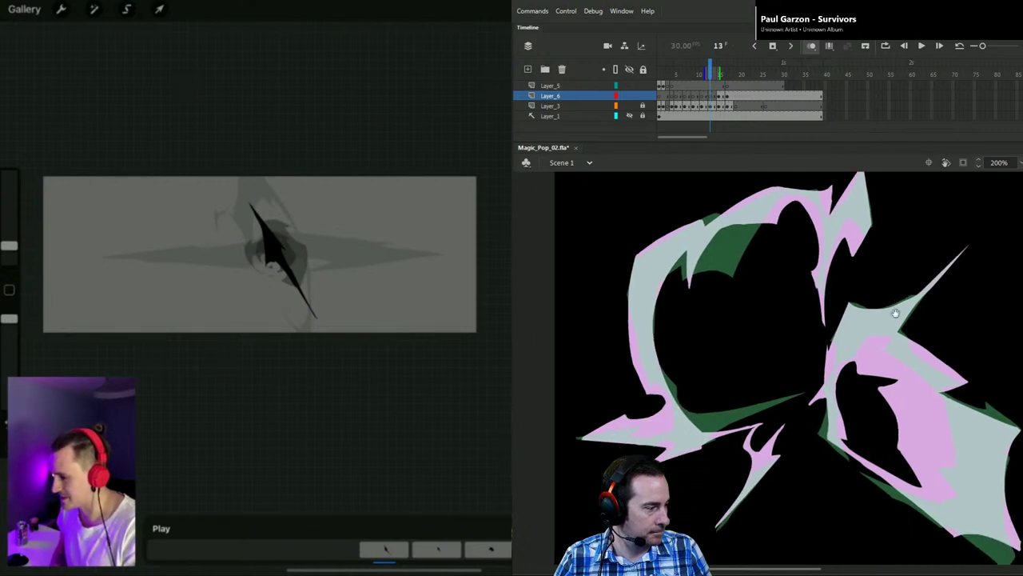
pyautogui.moveTo(896, 313); pyautogui.dragTo(886, 328)
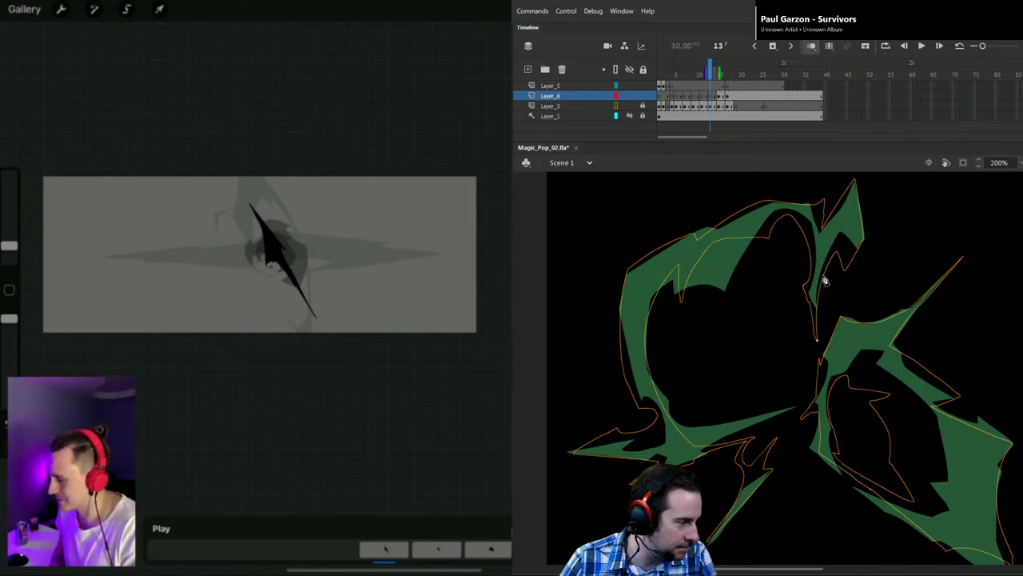
# Step: With the Pen tool, trace the horn along the orange guide from its inner base over the tip to the adjoining arch corner
pyautogui.moveTo(837, 252); pyautogui.dragTo(849, 245)
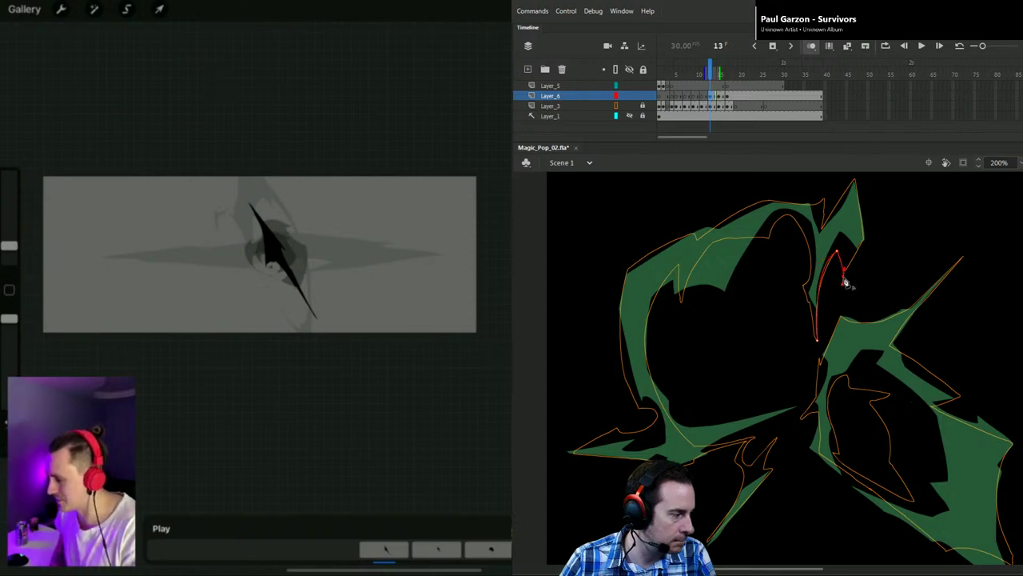
pyautogui.click(863, 240)
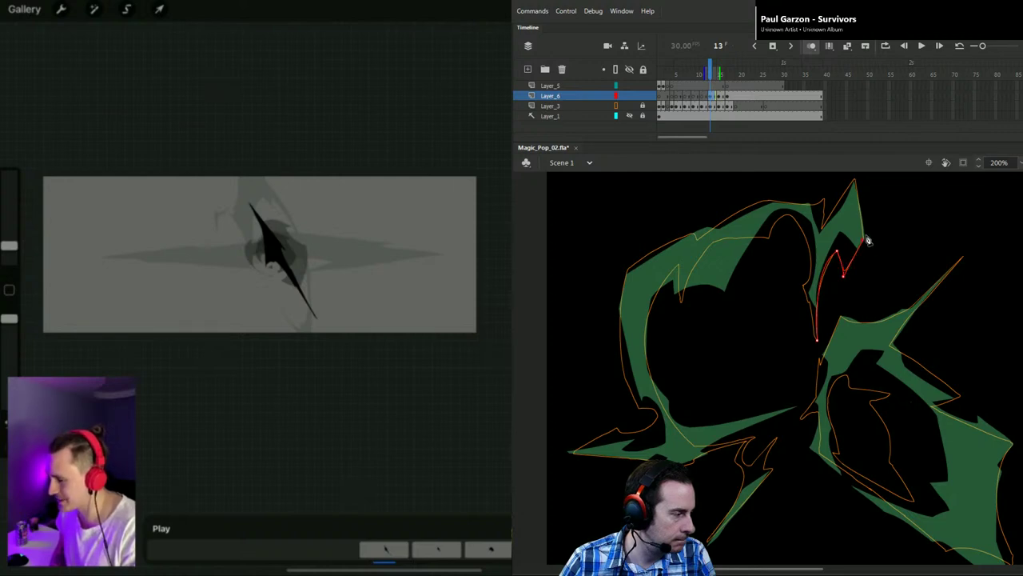
pyautogui.click(856, 182)
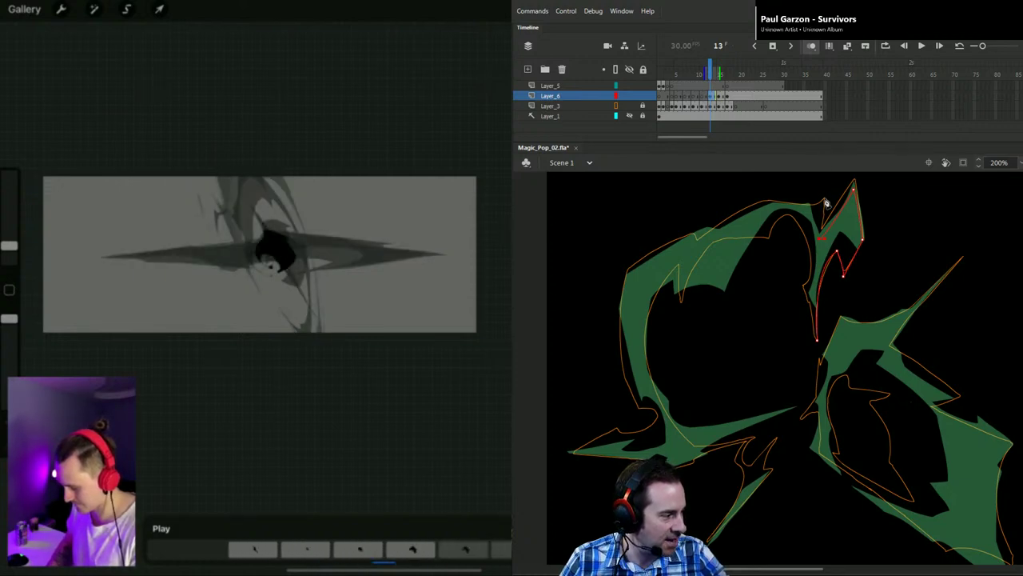
pyautogui.moveTo(825, 198); pyautogui.dragTo(821, 185)
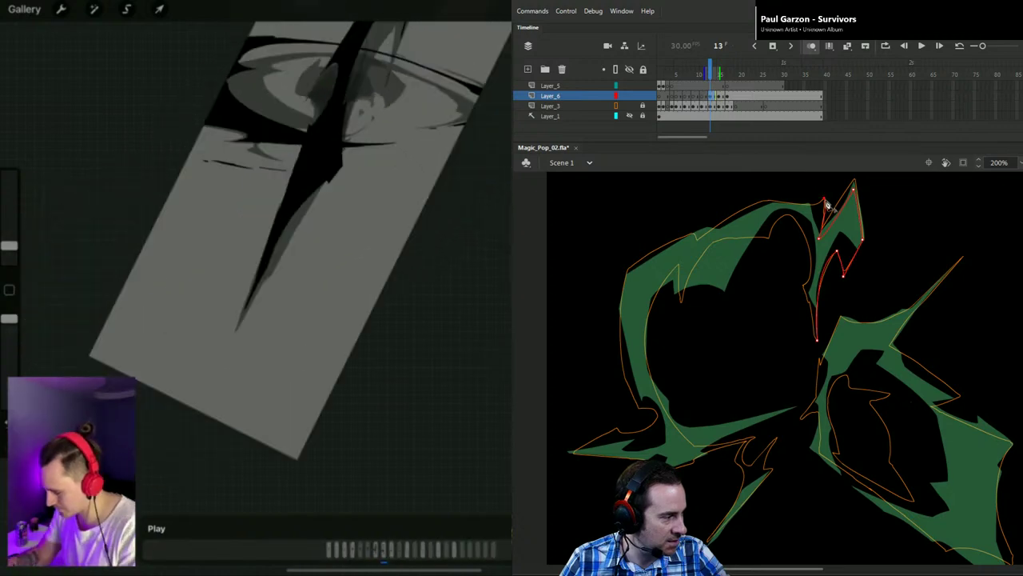
# Step: Continue the Pen path along the arch's top edge and small notch, and down the large shape's outer left side to the base spike
pyautogui.moveTo(768, 200); pyautogui.dragTo(726, 187)
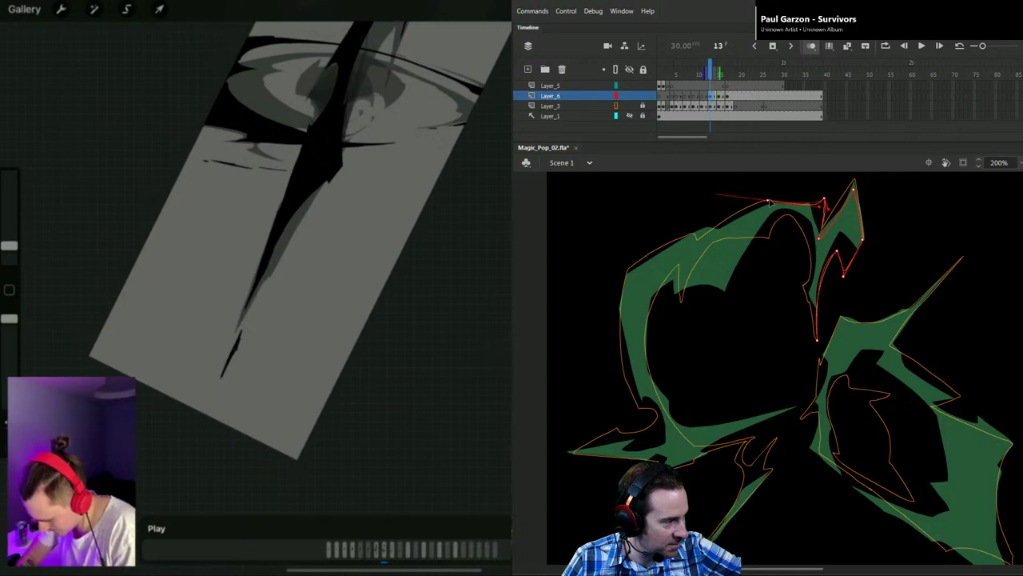
pyautogui.click(769, 201)
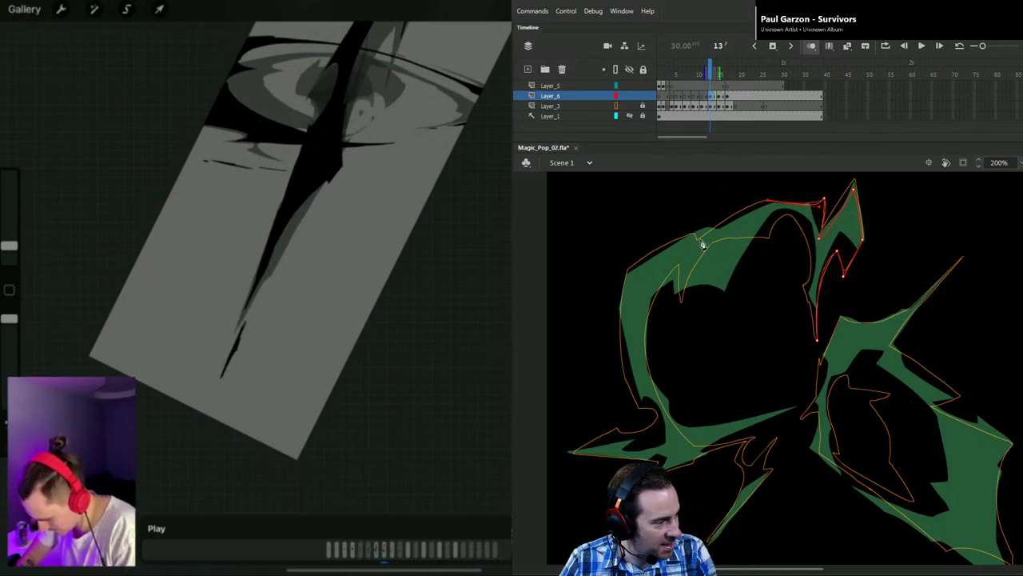
pyautogui.click(697, 239)
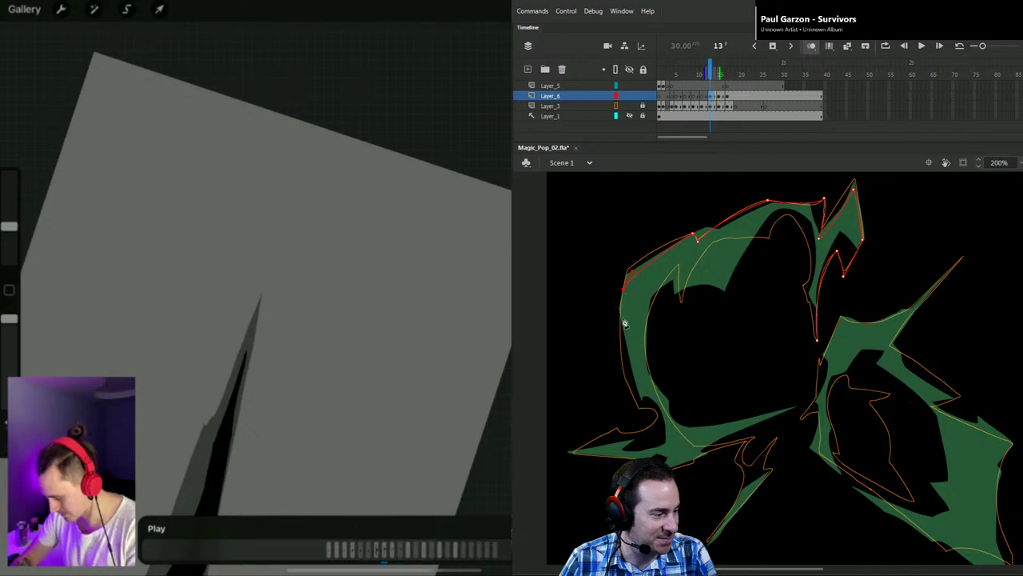
pyautogui.moveTo(625, 378); pyautogui.dragTo(639, 410)
pyautogui.click(625, 380)
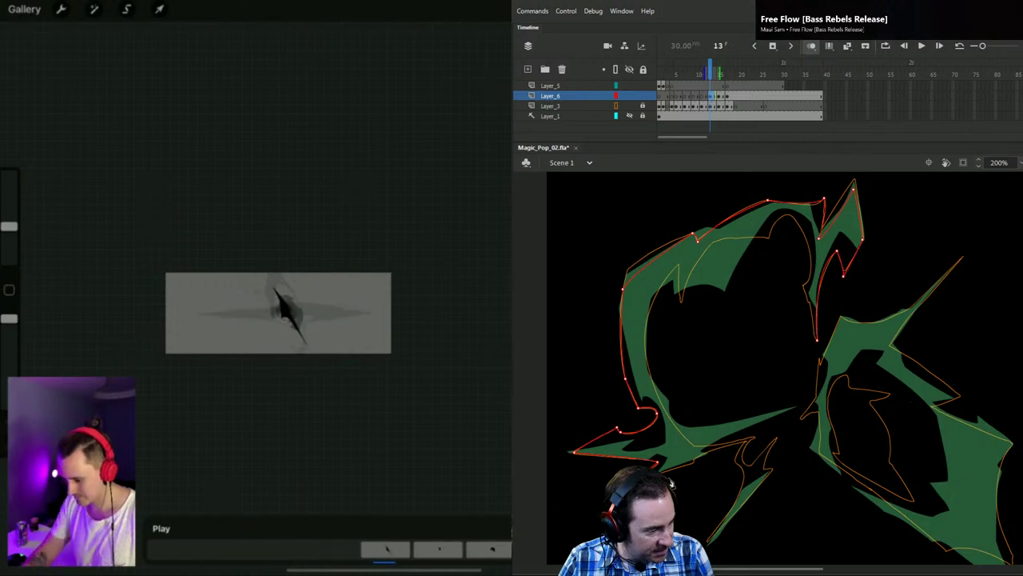
# Step: In Procreate, crop and resize the canvas by extending its upper and lower edges outward
pyautogui.click(61, 9)
pyautogui.click(76, 109)
pyautogui.moveTo(384, 201); pyautogui.dragTo(384, 106)
pyautogui.moveTo(383, 370); pyautogui.dragTo(384, 461)
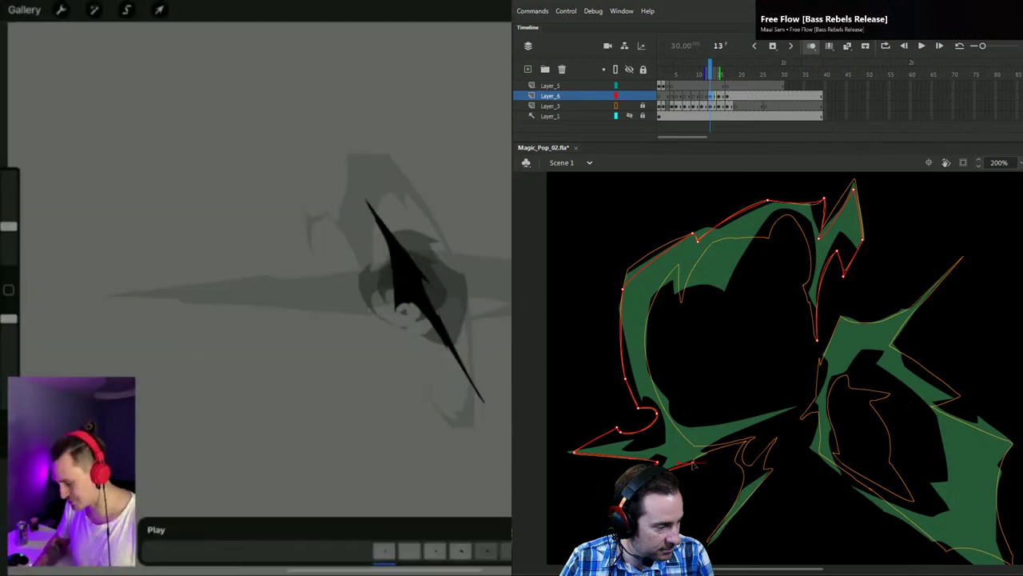
# Step: In the Magic_Pop_02.fla drawing, end the Pen path beneath the large shape's base, preview the animation and return to frame 13
pyautogui.moveTo(692, 463)
pyautogui.mouseDown()
pyautogui.moveTo(708, 466)
pyautogui.moveTo(692, 463)
pyautogui.mouseUp()
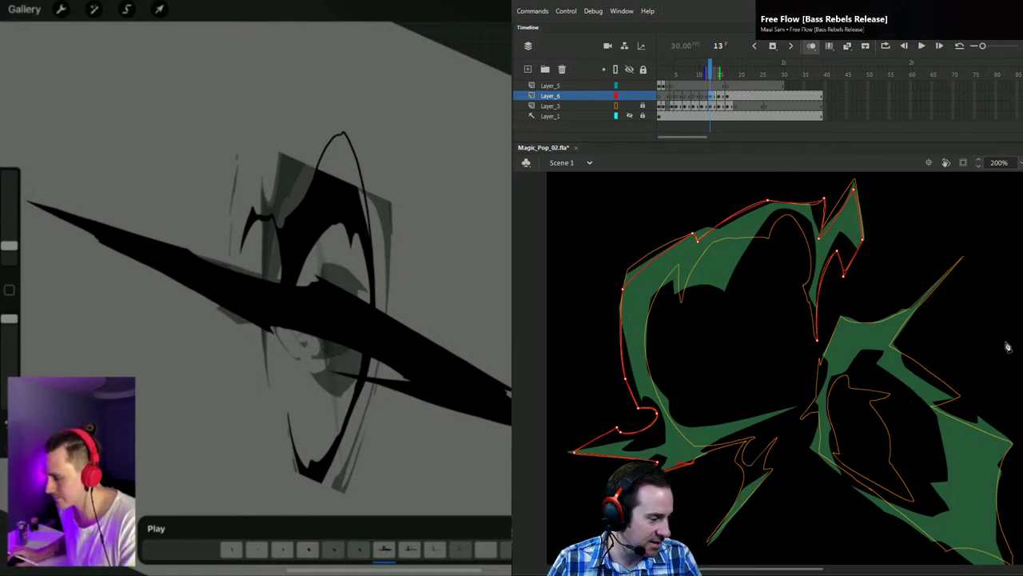
pyautogui.press('Return')
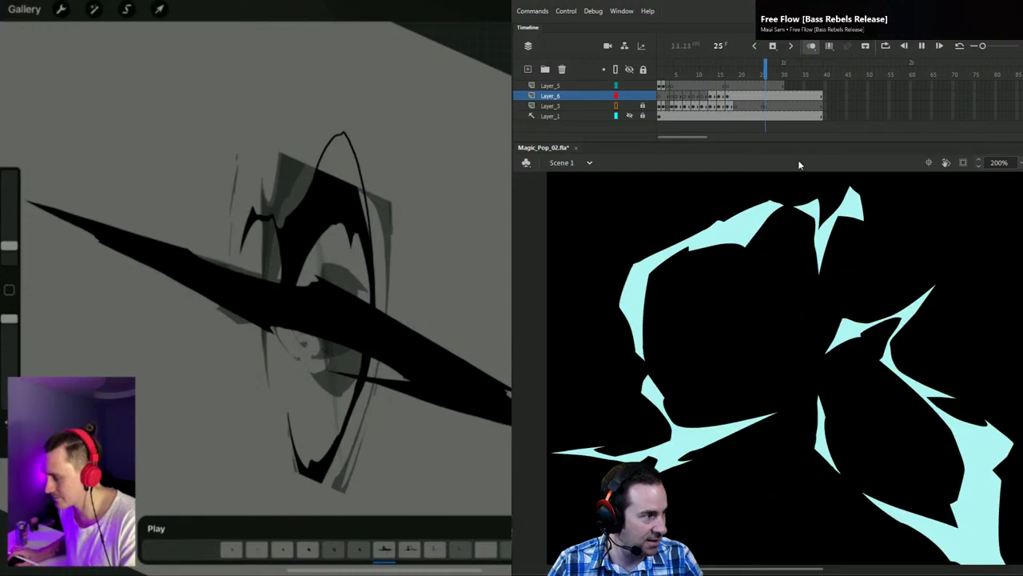
pyautogui.click(701, 68)
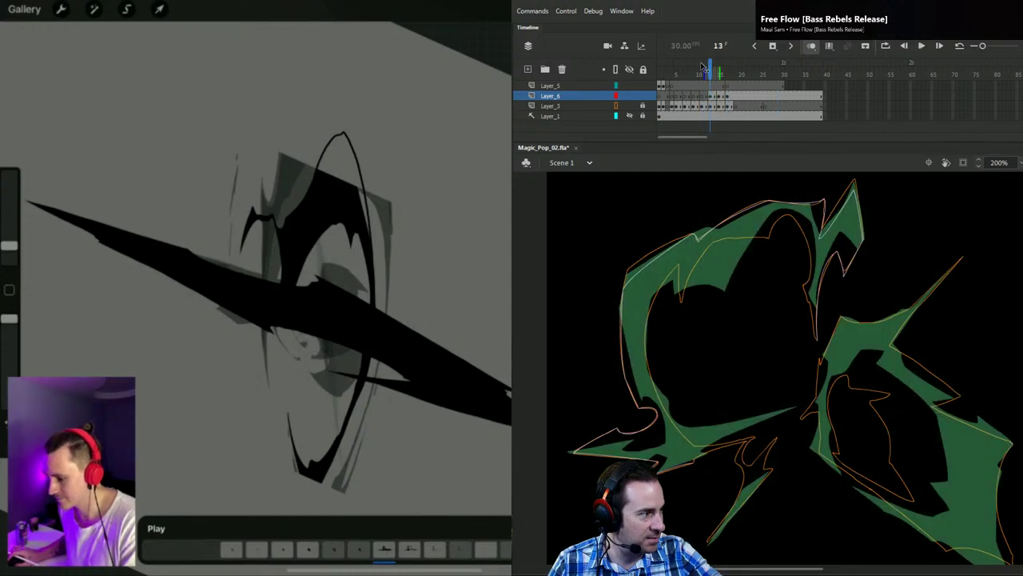
pyautogui.moveTo(913, 456); pyautogui.dragTo(840, 360)
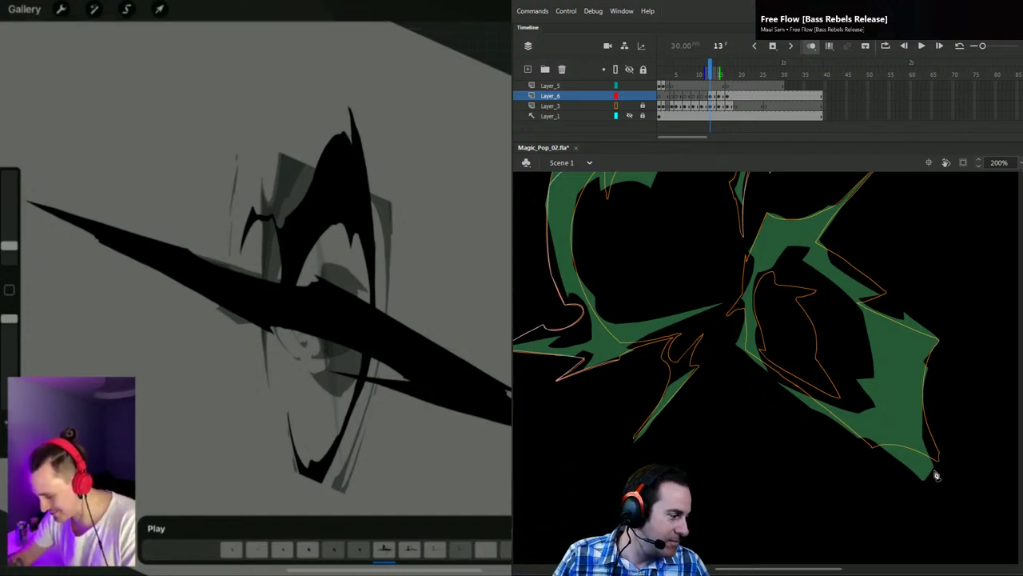
pyautogui.click(936, 340)
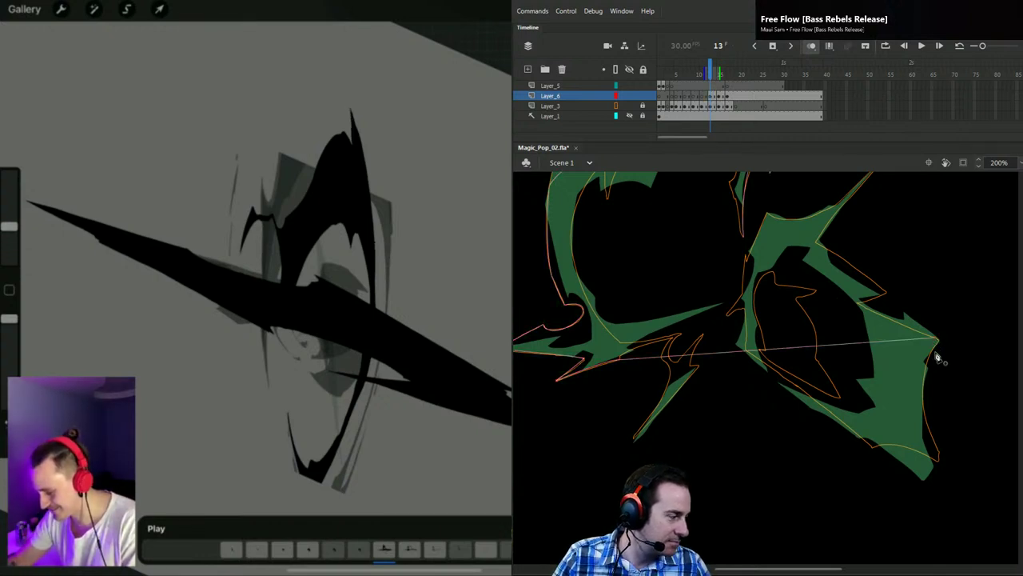
pyautogui.click(929, 344)
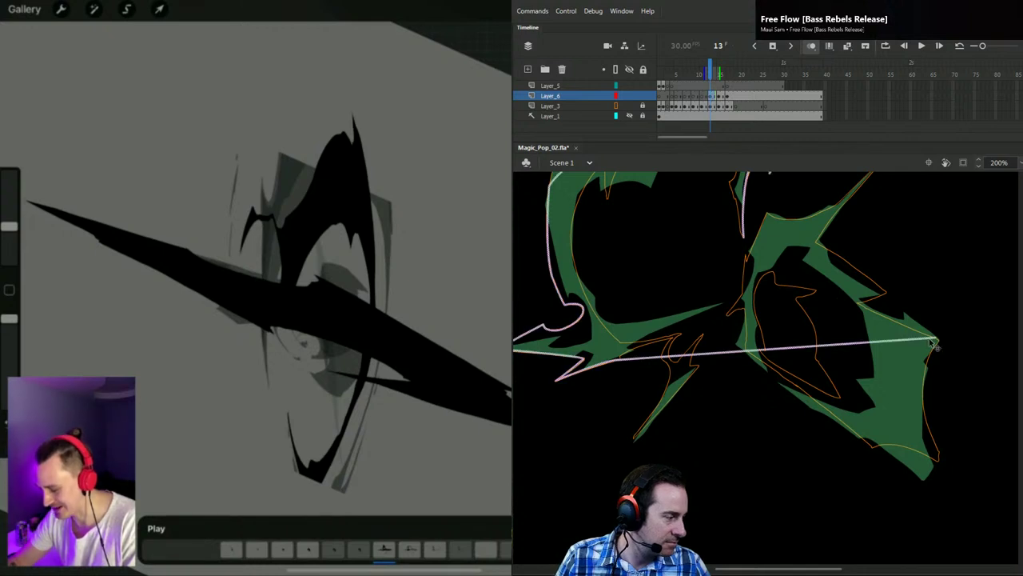
pyautogui.click(929, 329)
pyautogui.click(927, 338)
pyautogui.press('Delete')
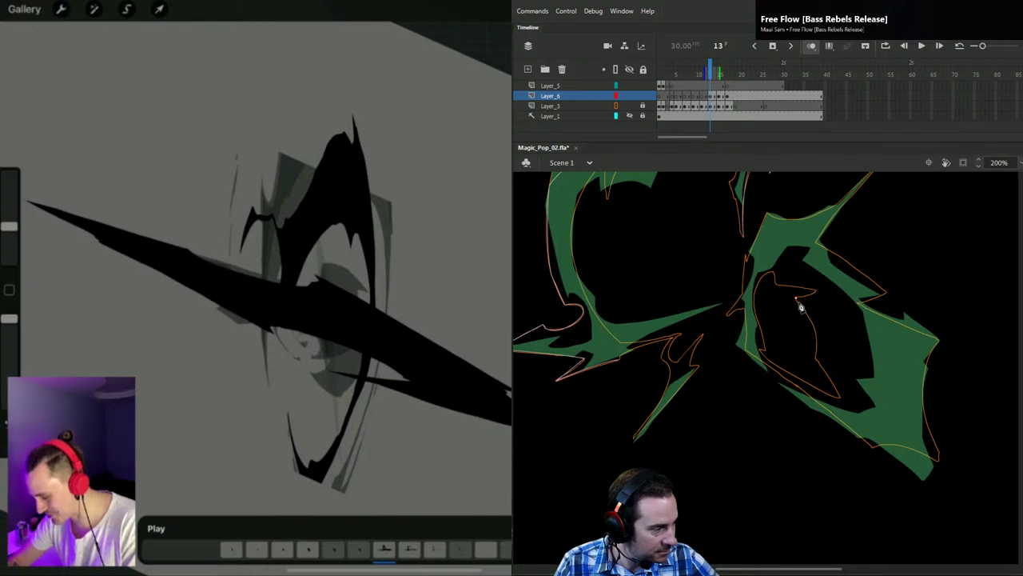
# Step: Trace the leaf-shaped inner opening of the right-hand shape with the Pen tool, adjusting its curves and pointed lower corner to the guide
pyautogui.moveTo(816, 359)
pyautogui.mouseDown()
pyautogui.moveTo(807, 370)
pyautogui.moveTo(816, 366)
pyautogui.mouseUp()
pyautogui.click(842, 395)
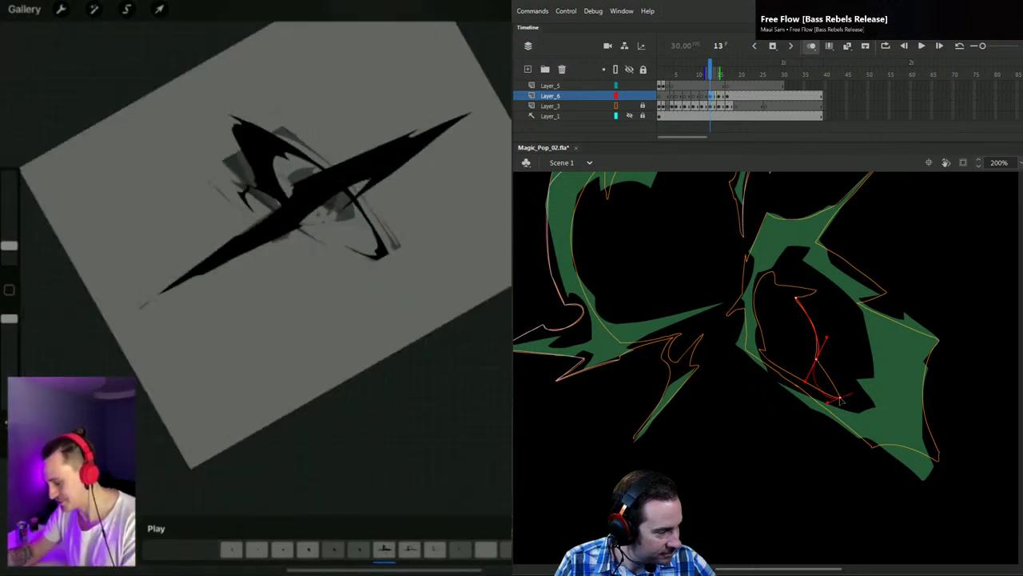
pyautogui.moveTo(840, 398); pyautogui.dragTo(841, 399)
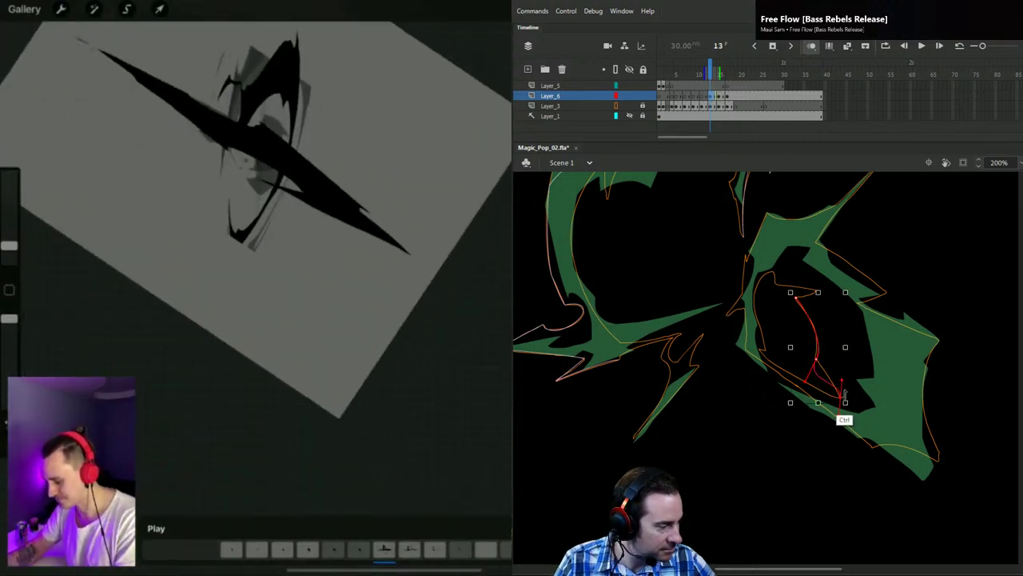
pyautogui.click(817, 360)
pyautogui.moveTo(841, 397); pyautogui.dragTo(839, 400)
pyautogui.click(840, 398)
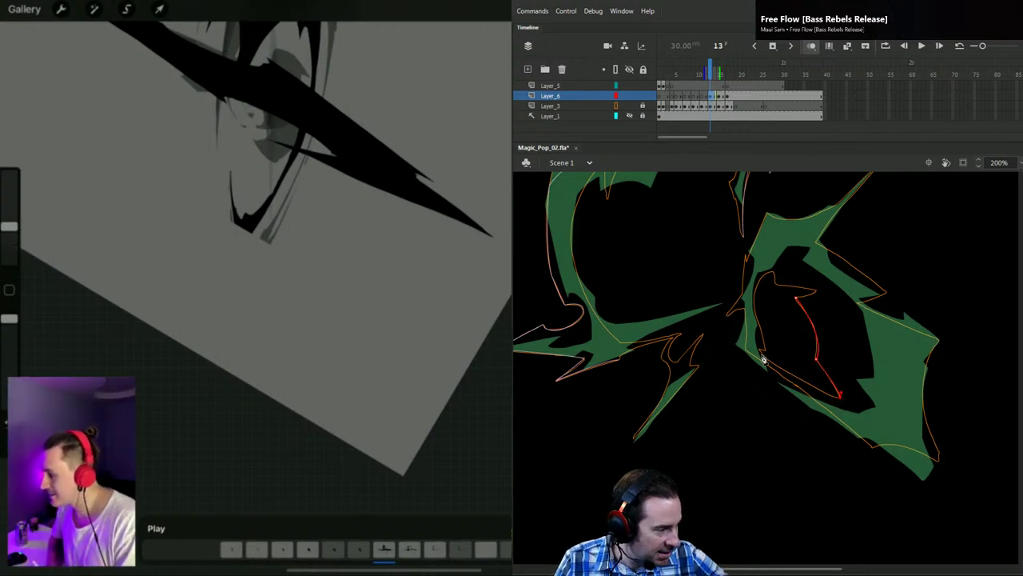
pyautogui.moveTo(772, 365); pyautogui.dragTo(768, 360)
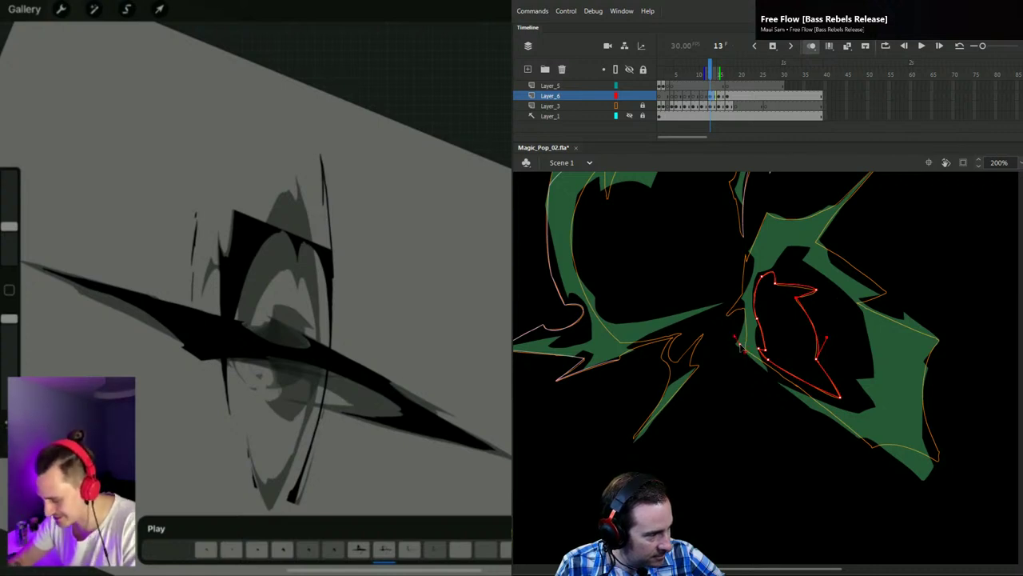
# Step: Trace the right-hand shape's outer contour along its lower edge, side spikes and long upper spike, back to the narrow inner point
pyautogui.click(871, 446)
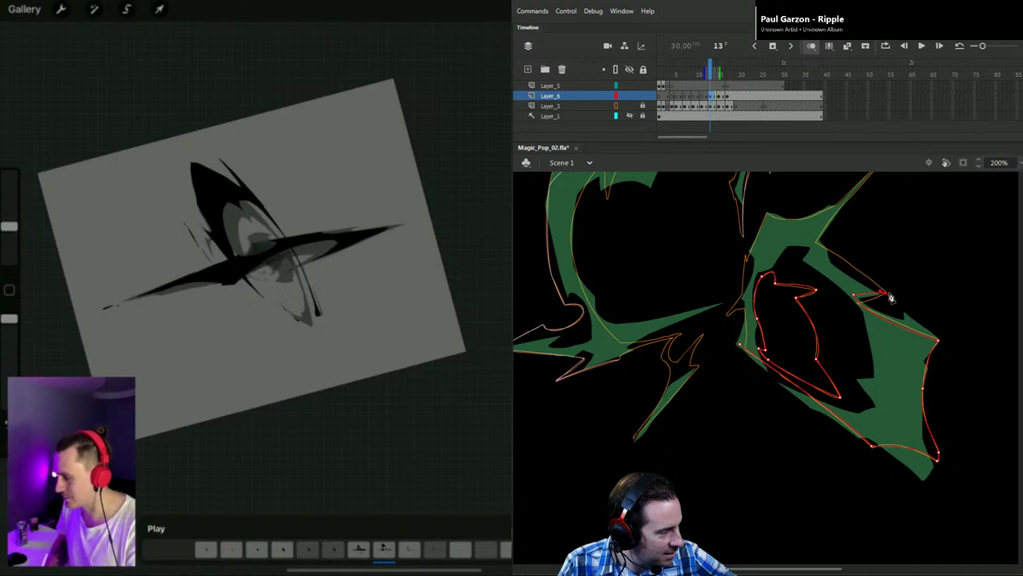
pyautogui.click(817, 241)
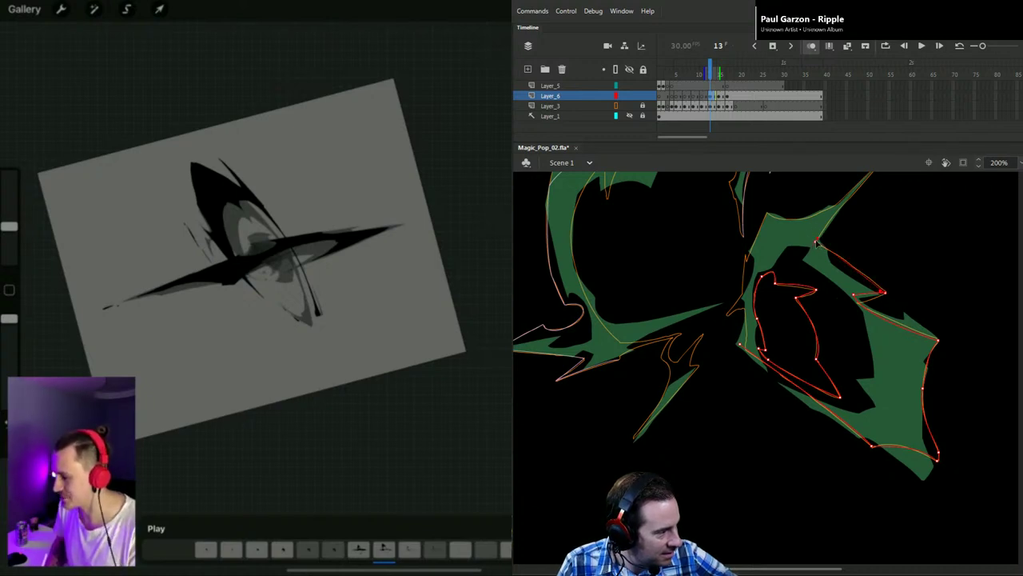
pyautogui.scroll(3, 868, 222)
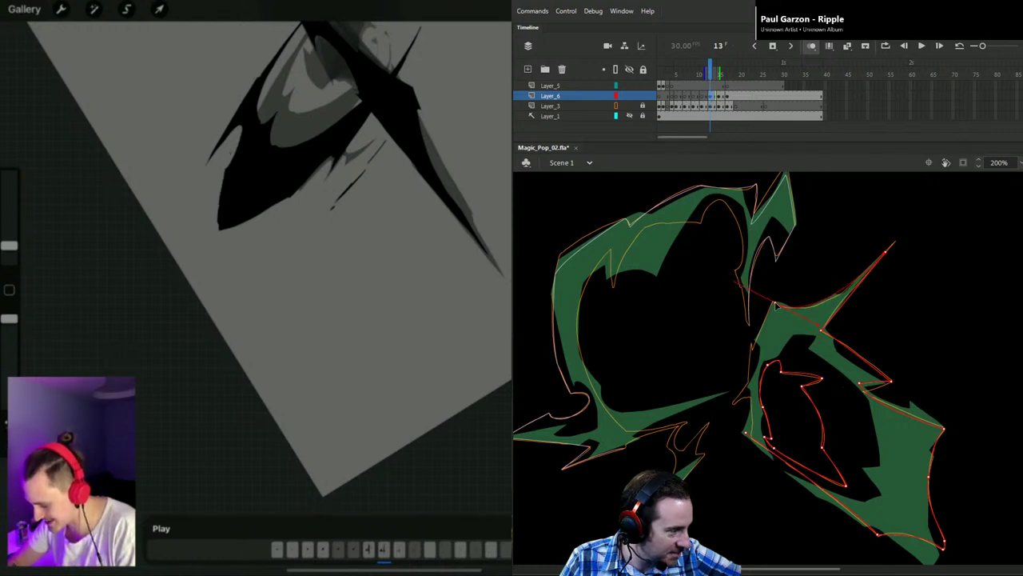
pyautogui.moveTo(735, 282); pyautogui.dragTo(778, 307)
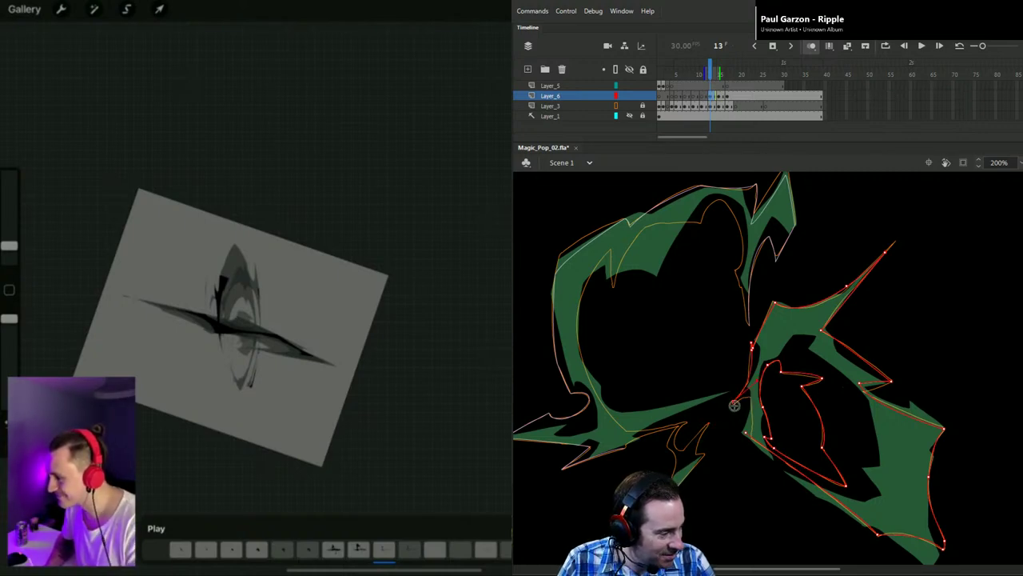
pyautogui.click(735, 406)
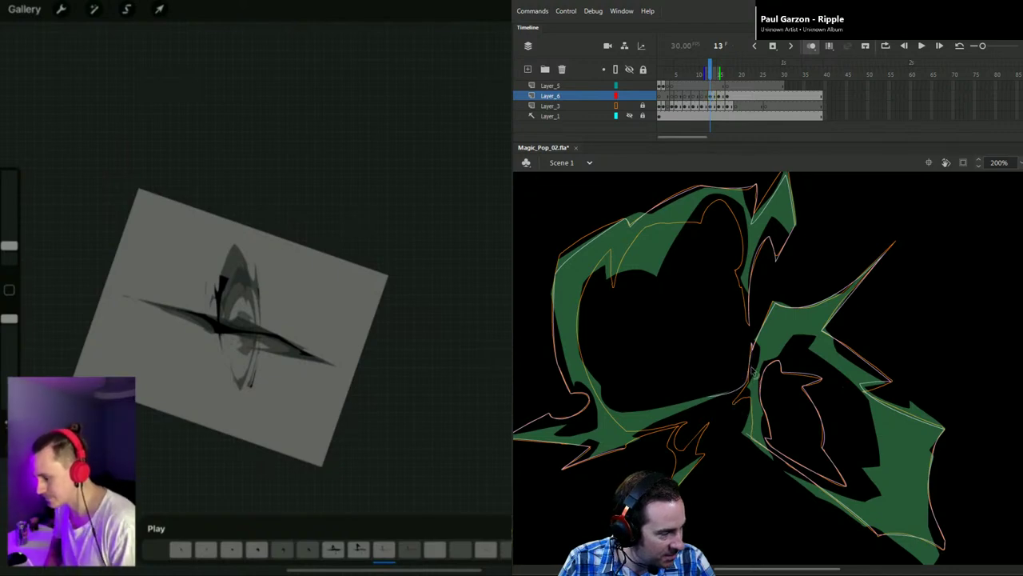
# Step: Join the large shape's base to the narrow centre point with a curve, and draw the right-hand shape's lower-left edge upward
pyautogui.press('z')
pyautogui.click(754, 347)
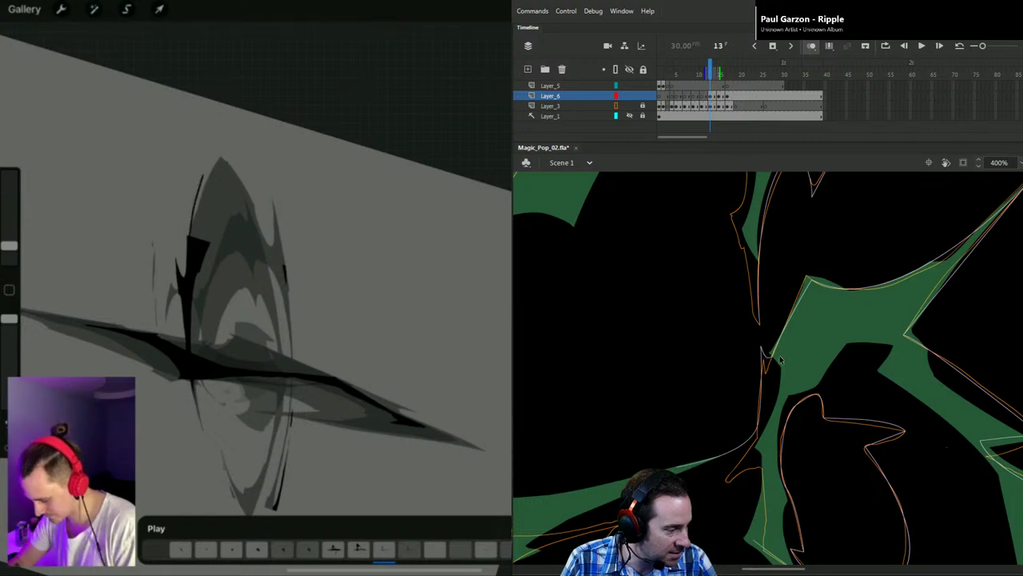
pyautogui.moveTo(759, 416); pyautogui.dragTo(738, 447)
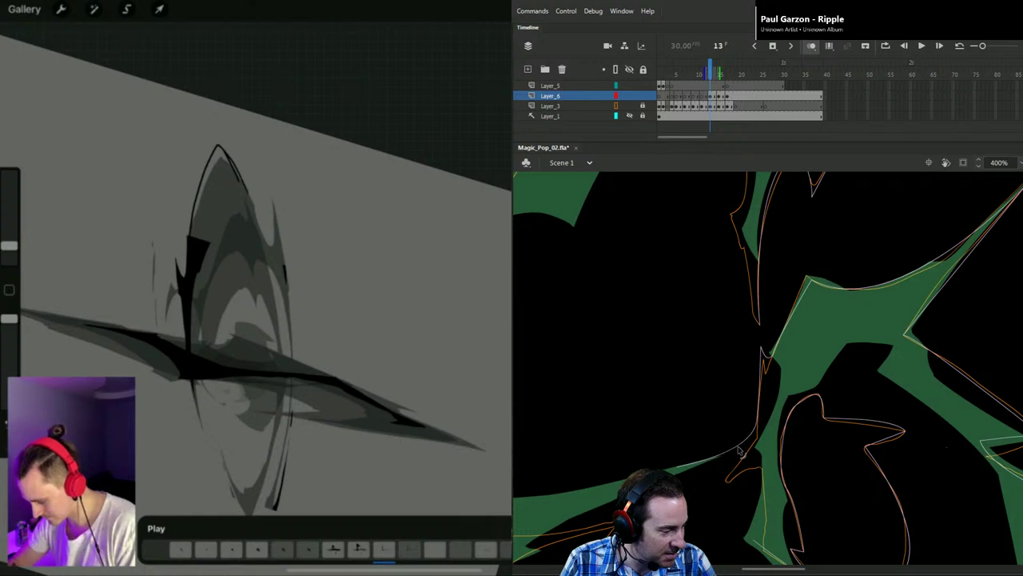
pyautogui.press('space')
pyautogui.moveTo(808, 474); pyautogui.dragTo(906, 338)
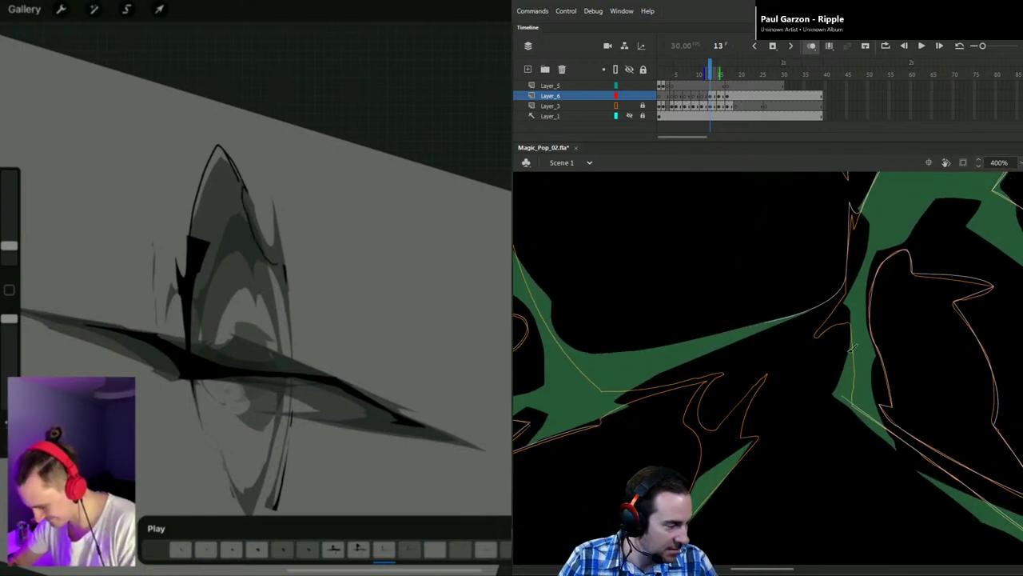
pyautogui.moveTo(210, 243); pyautogui.dragTo(236, 233)
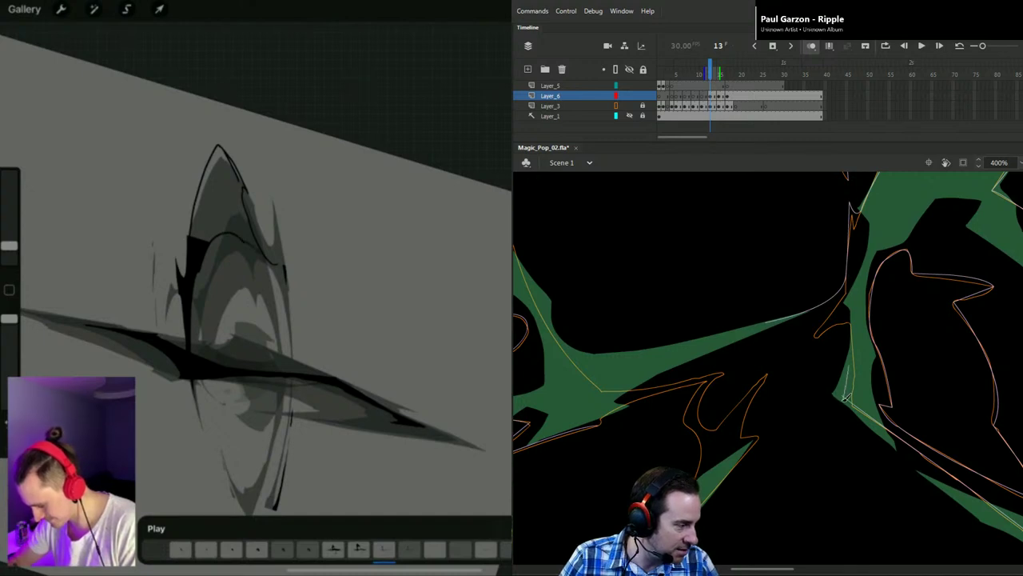
pyautogui.moveTo(843, 399); pyautogui.dragTo(843, 311)
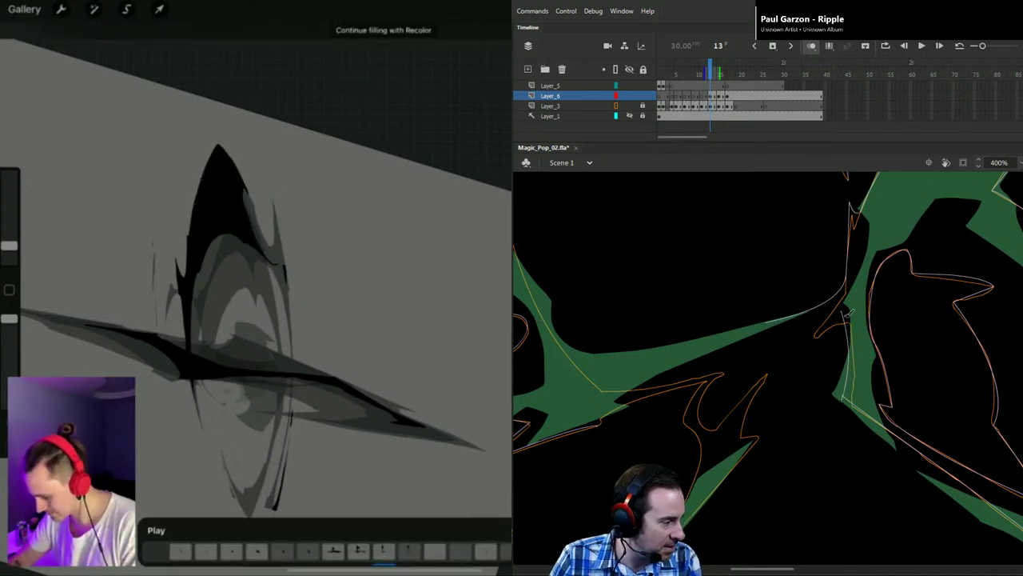
# Step: Draw the rounded opening beneath the large shape's base, and trace the long edge of the lower spike to its tip
pyautogui.moveTo(796, 320); pyautogui.dragTo(678, 368)
pyautogui.hotkey('ctrl', 'z')
pyautogui.moveTo(850, 311); pyautogui.dragTo(698, 444)
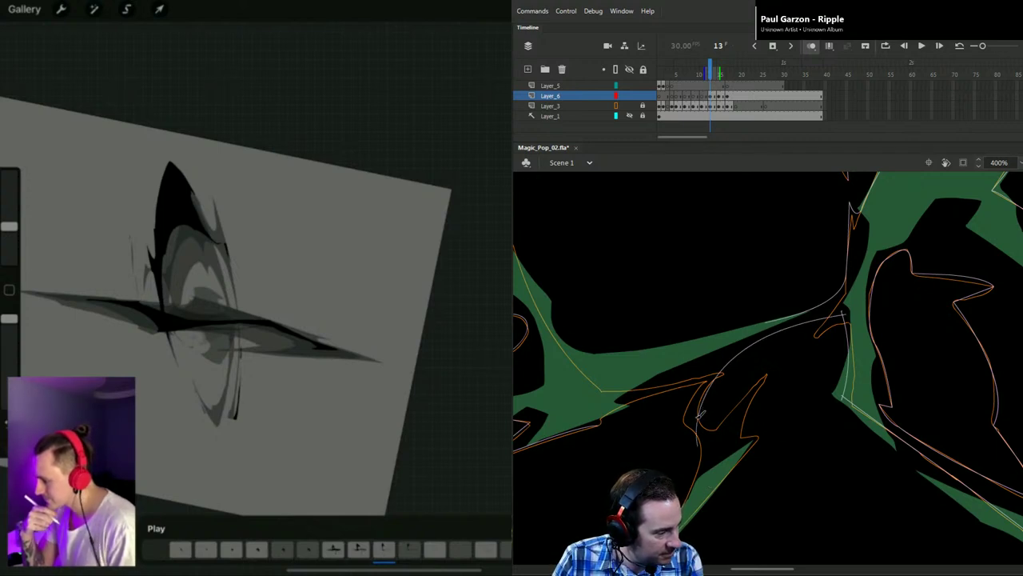
pyautogui.moveTo(699, 413); pyautogui.dragTo(822, 328)
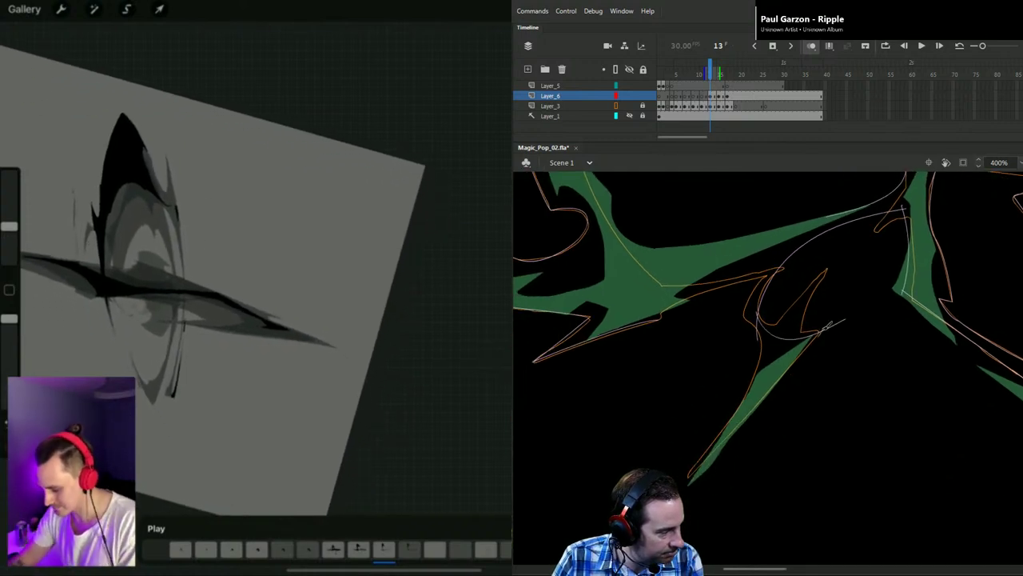
pyautogui.moveTo(789, 372); pyautogui.dragTo(704, 469)
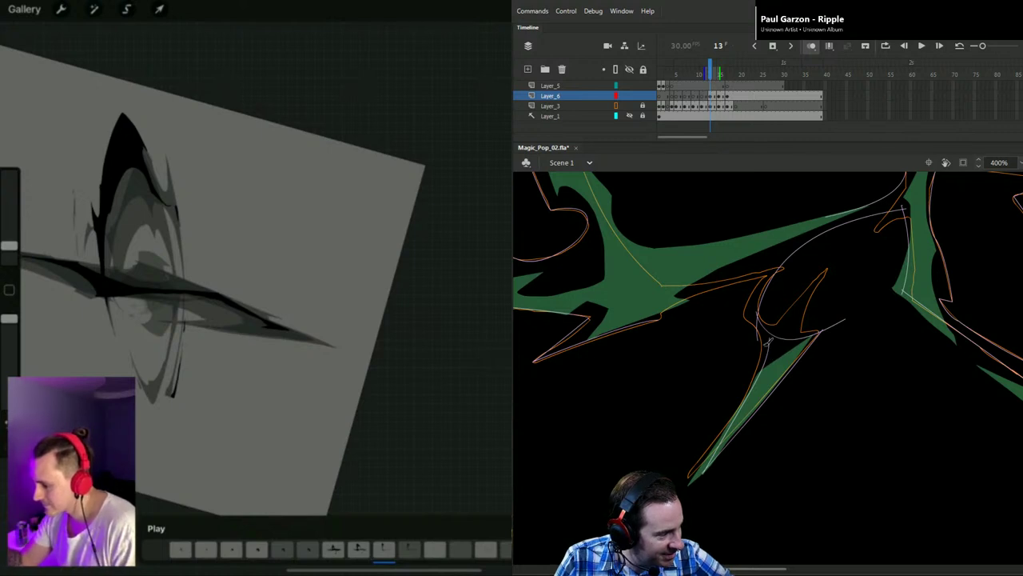
# Step: Delete the stray line end beside the rounded opening and draw a curve linking the lower spike to the large shape's base
pyautogui.press('v')
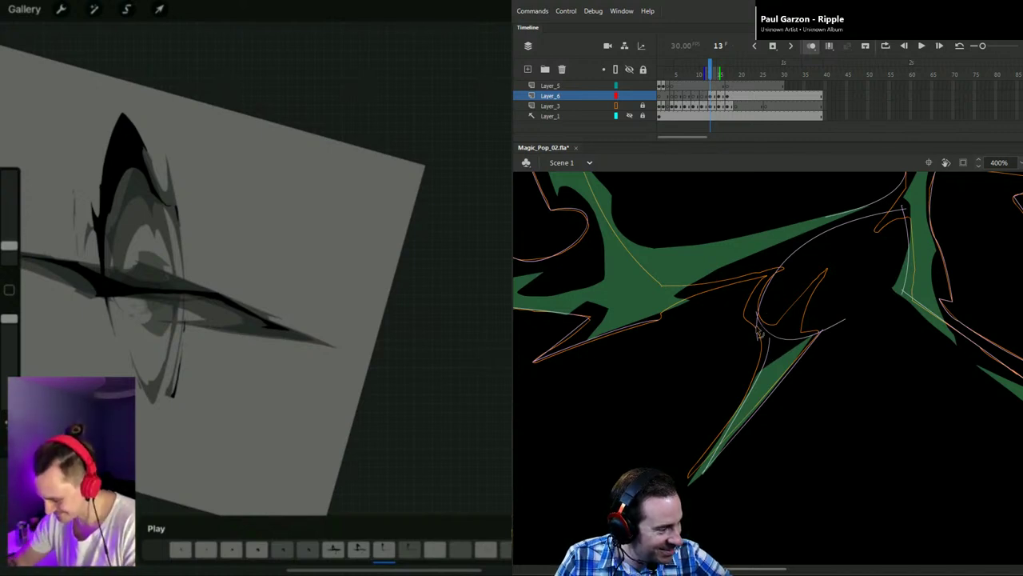
pyautogui.click(757, 327)
pyautogui.press('Delete')
pyautogui.press('y')
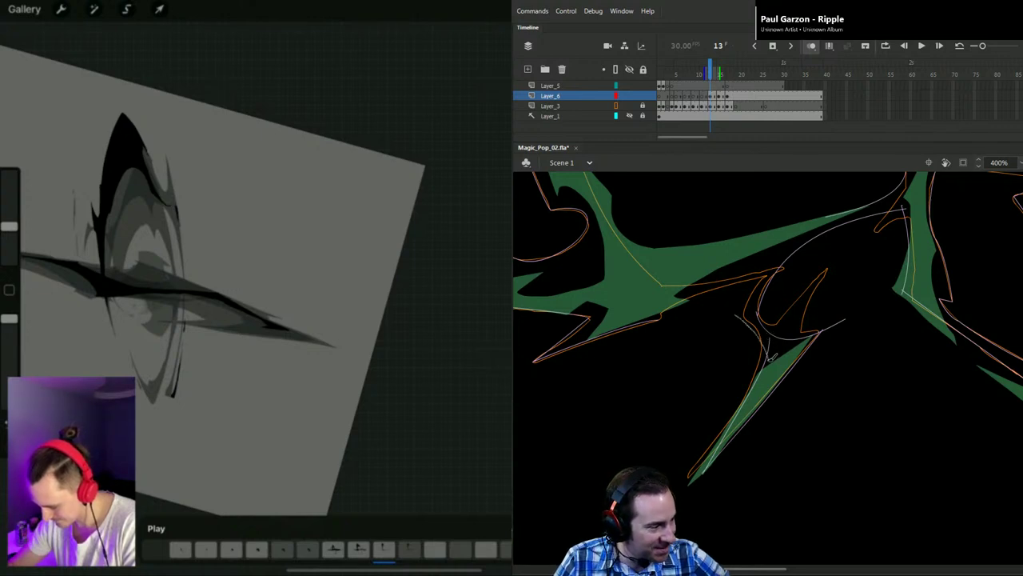
pyautogui.moveTo(717, 305); pyautogui.dragTo(682, 295)
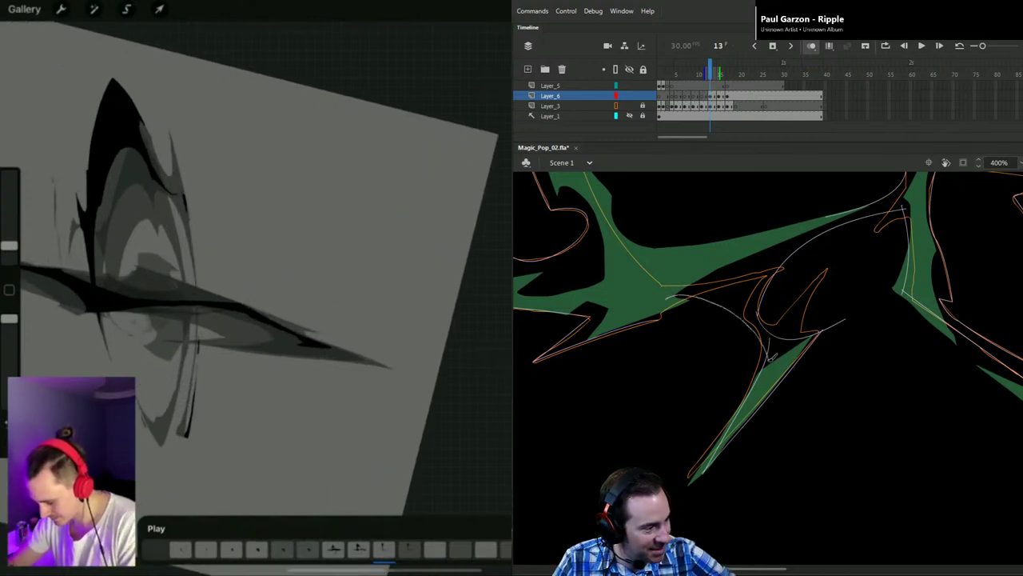
pyautogui.hotkey('ctrl', 'z')
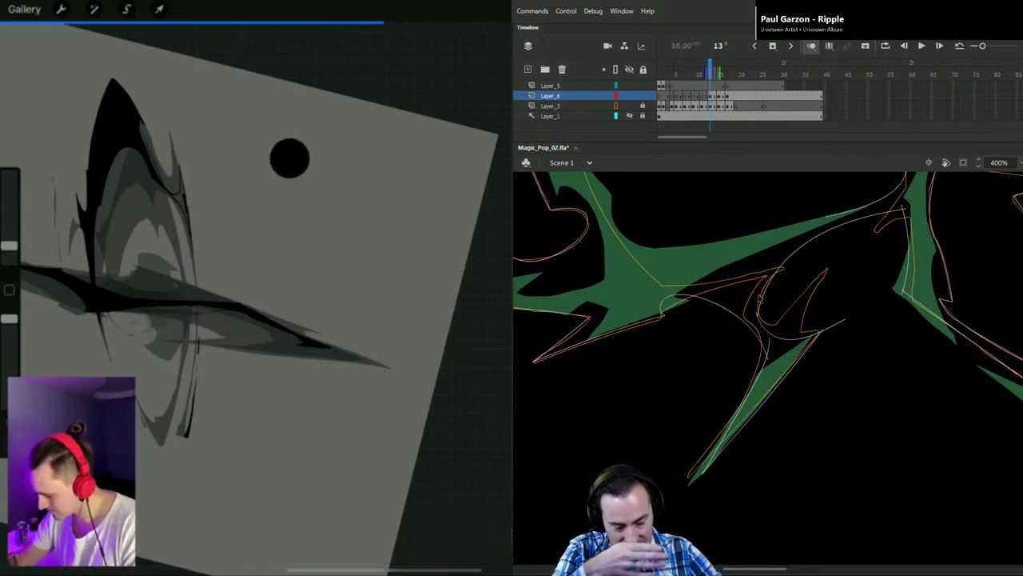
# Step: Trace the left side of the large shape's inner opening from the lower corner up to its upper-left bend
pyautogui.moveTo(864, 274); pyautogui.dragTo(944, 443)
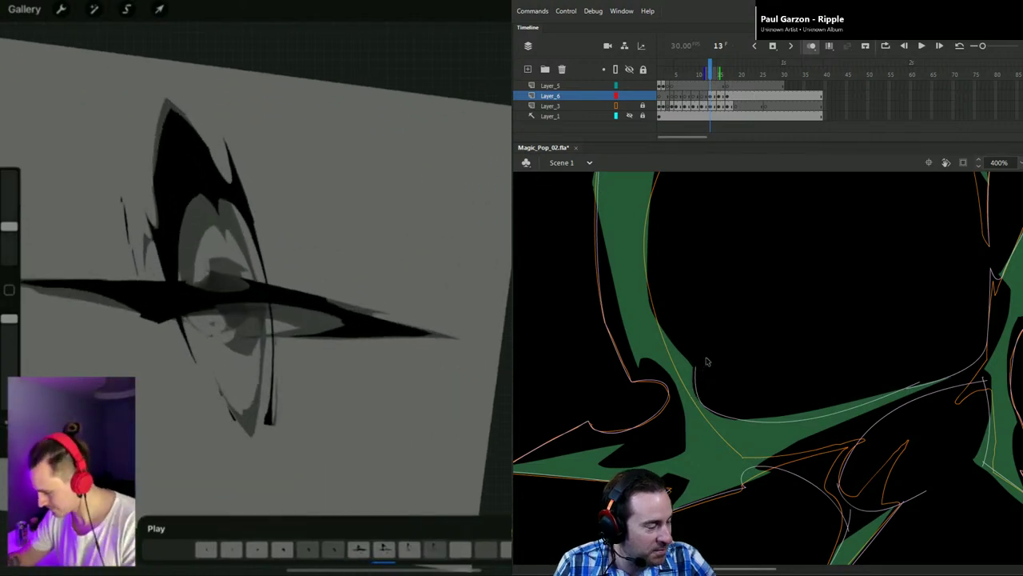
pyautogui.moveTo(767, 345); pyautogui.dragTo(767, 468)
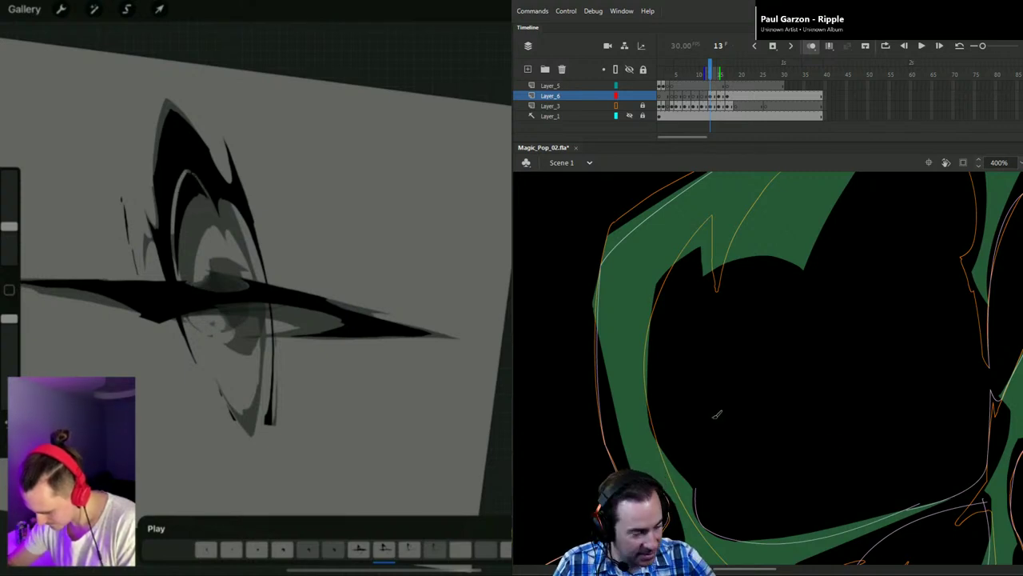
pyautogui.moveTo(701, 489); pyautogui.dragTo(631, 370)
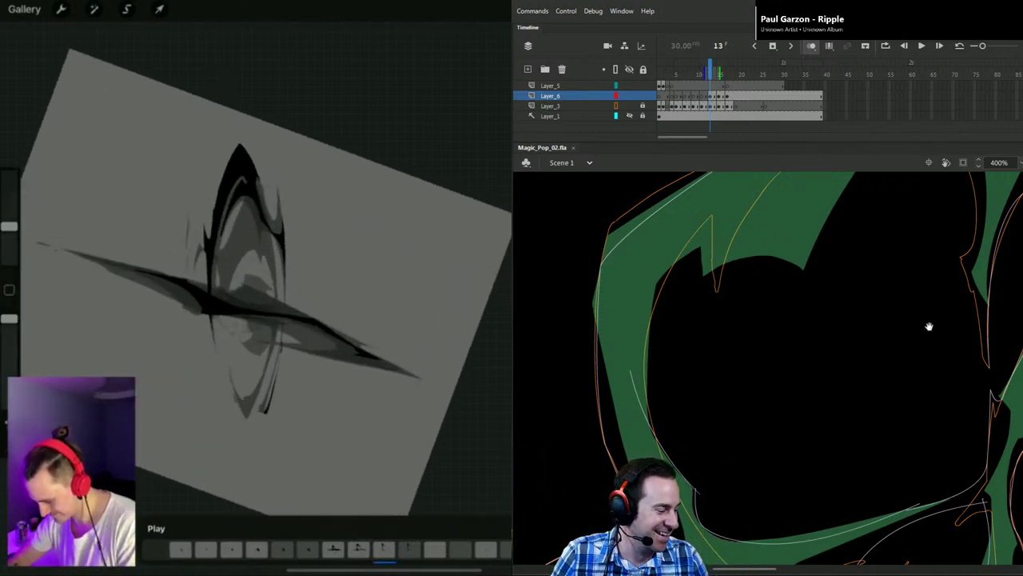
pyautogui.moveTo(953, 368); pyautogui.dragTo(913, 365)
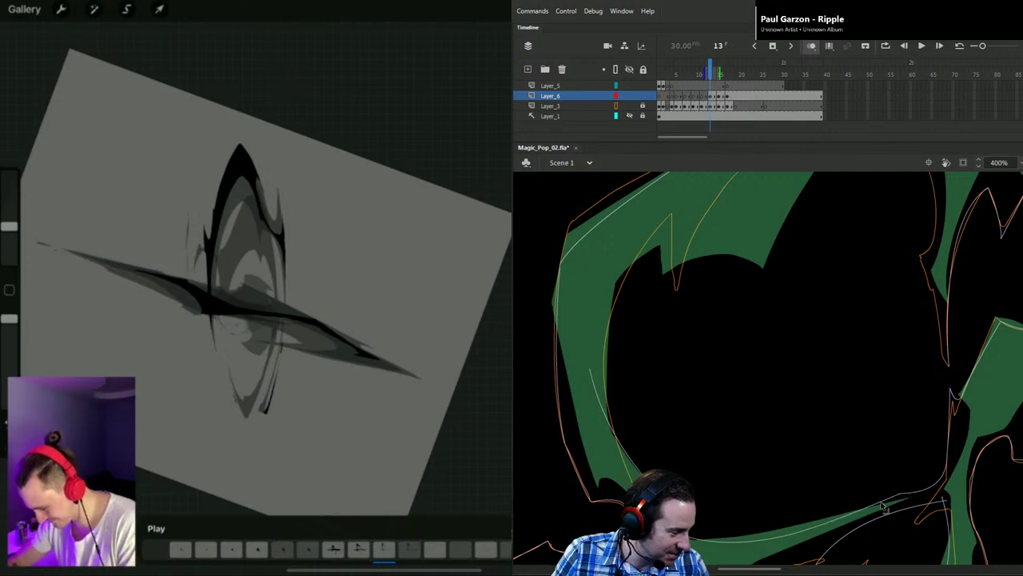
pyautogui.moveTo(902, 535); pyautogui.dragTo(930, 367)
pyautogui.moveTo(850, 267); pyautogui.dragTo(923, 396)
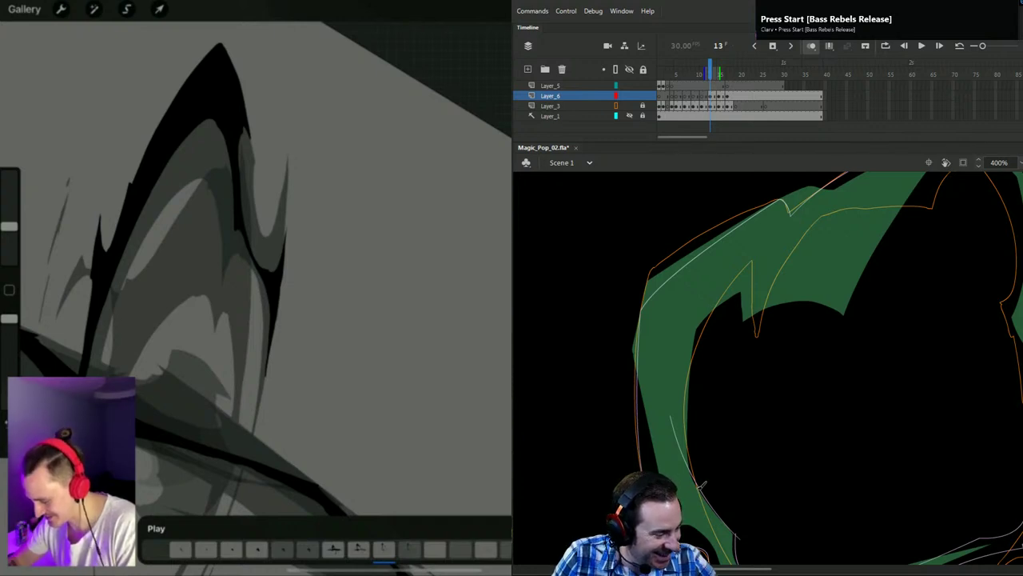
pyautogui.moveTo(694, 414); pyautogui.dragTo(717, 310)
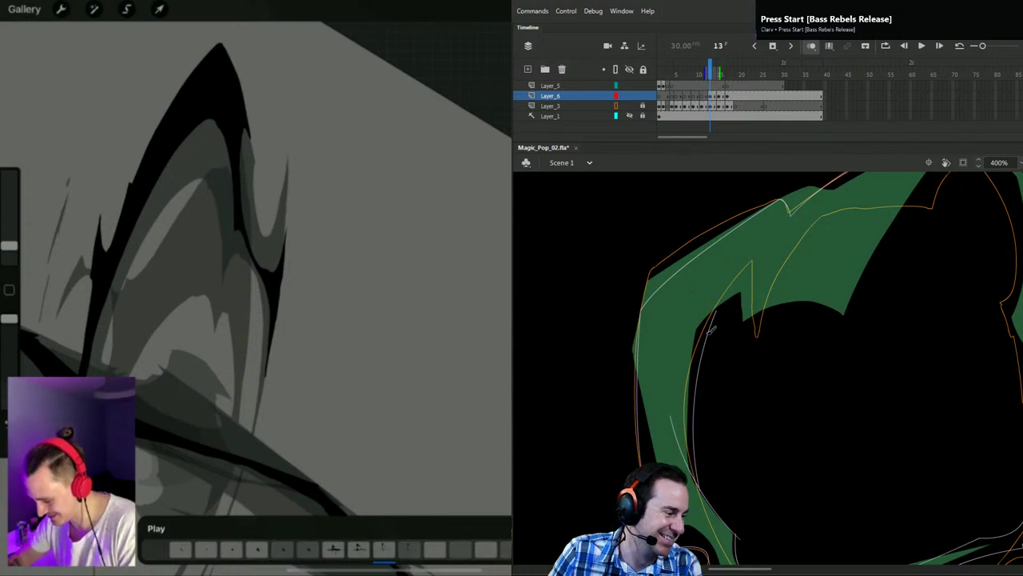
# Step: Draw the large opening's inward spike and upper arch, and continue its jagged right edge down to the narrow centre point
pyautogui.moveTo(705, 346); pyautogui.dragTo(777, 311)
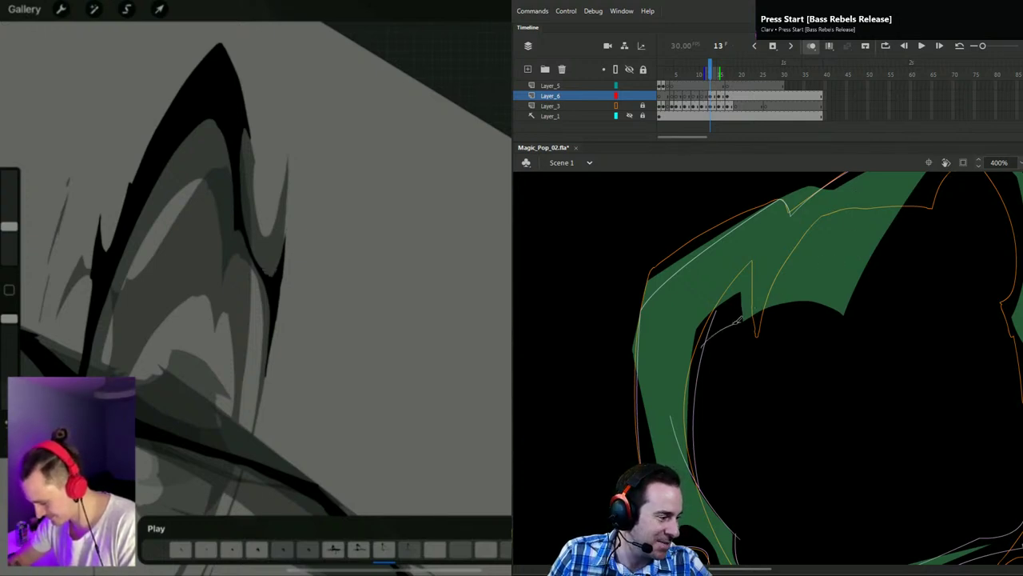
pyautogui.moveTo(735, 312)
pyautogui.mouseDown()
pyautogui.moveTo(741, 407)
pyautogui.moveTo(765, 457)
pyautogui.mouseUp()
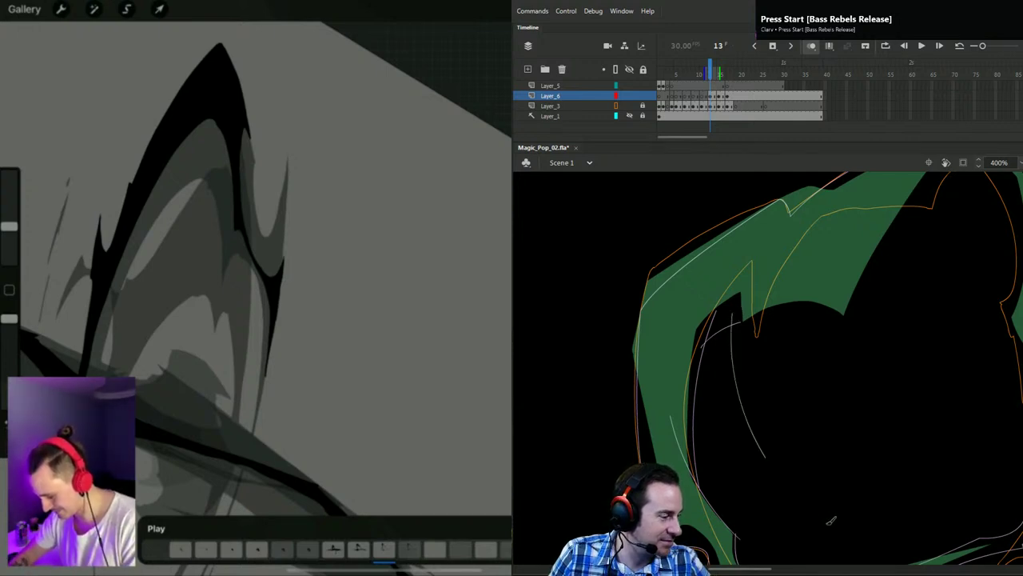
pyautogui.moveTo(770, 423)
pyautogui.mouseDown()
pyautogui.moveTo(799, 379)
pyautogui.moveTo(856, 331)
pyautogui.mouseUp()
pyautogui.moveTo(945, 323); pyautogui.dragTo(824, 409)
pyautogui.moveTo(743, 395)
pyautogui.mouseDown()
pyautogui.moveTo(775, 325)
pyautogui.moveTo(815, 276)
pyautogui.moveTo(877, 252)
pyautogui.mouseUp()
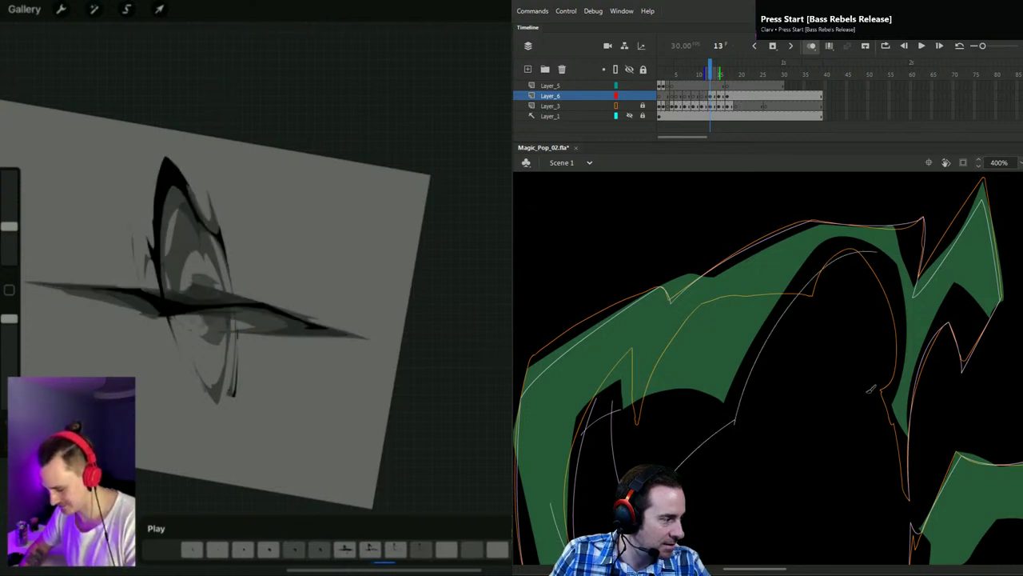
pyautogui.moveTo(923, 328); pyautogui.dragTo(896, 307)
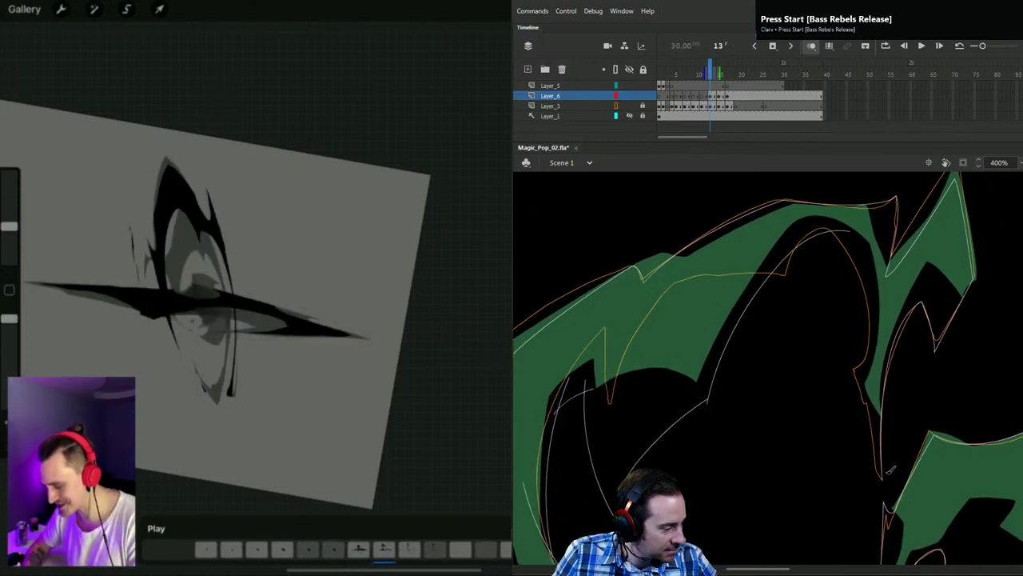
pyautogui.moveTo(863, 438); pyautogui.dragTo(883, 478)
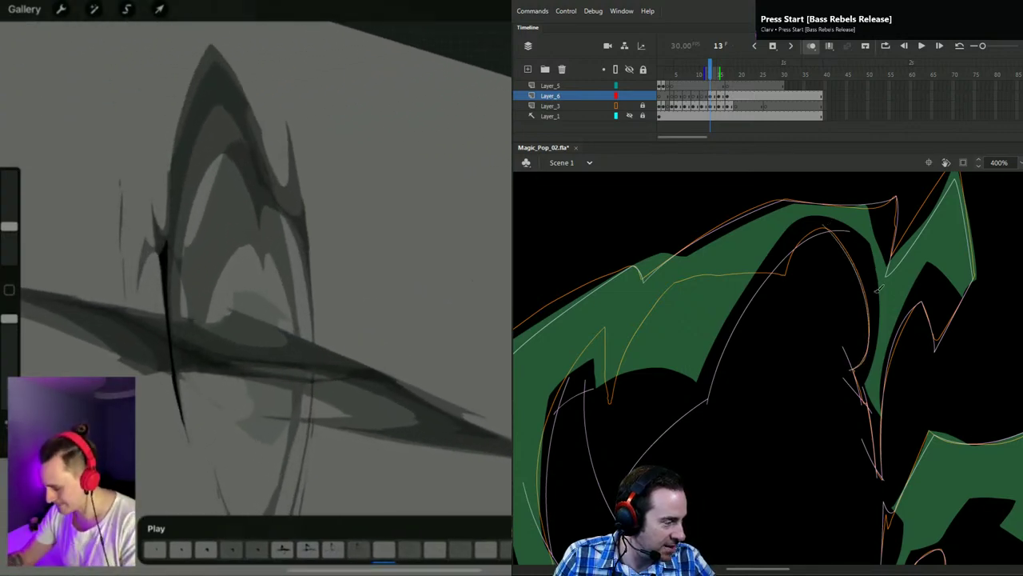
# Step: Fill the outlined burst shapes on frame 13 of Layer_6
pyautogui.scroll(-5, 916, 348)
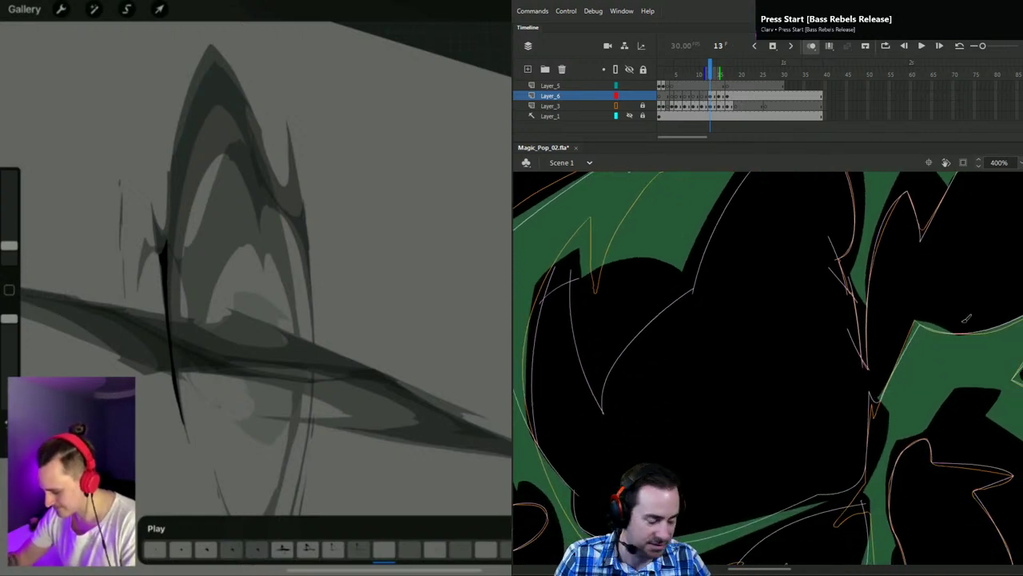
pyautogui.scroll(-3, 961, 329)
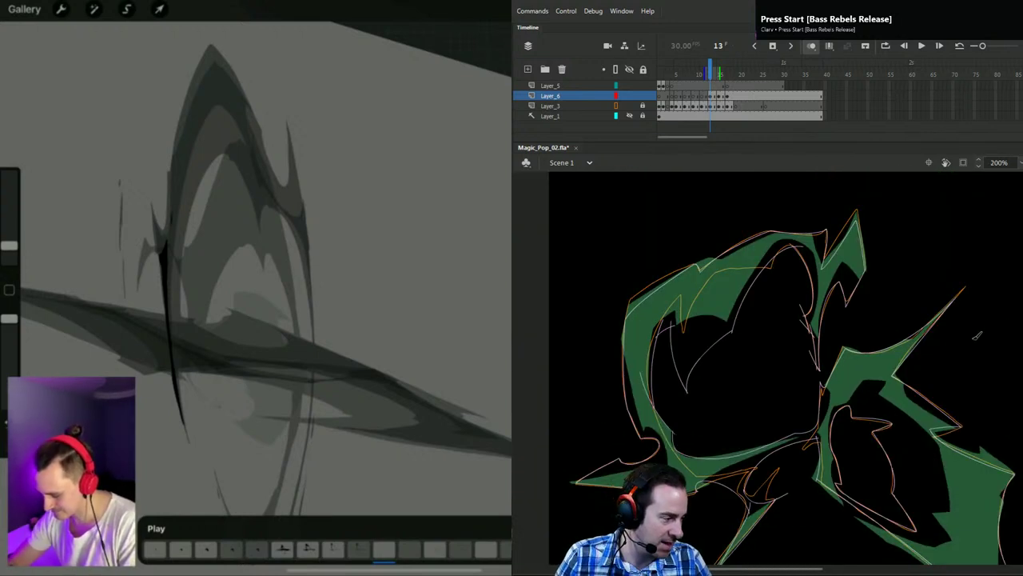
pyautogui.scroll(-2, 968, 349)
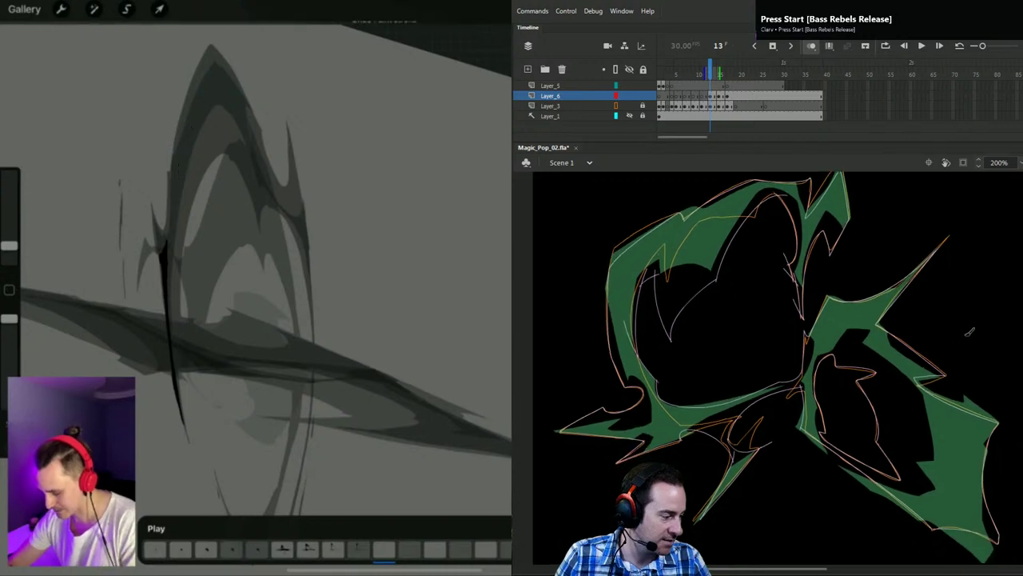
pyautogui.click(949, 424)
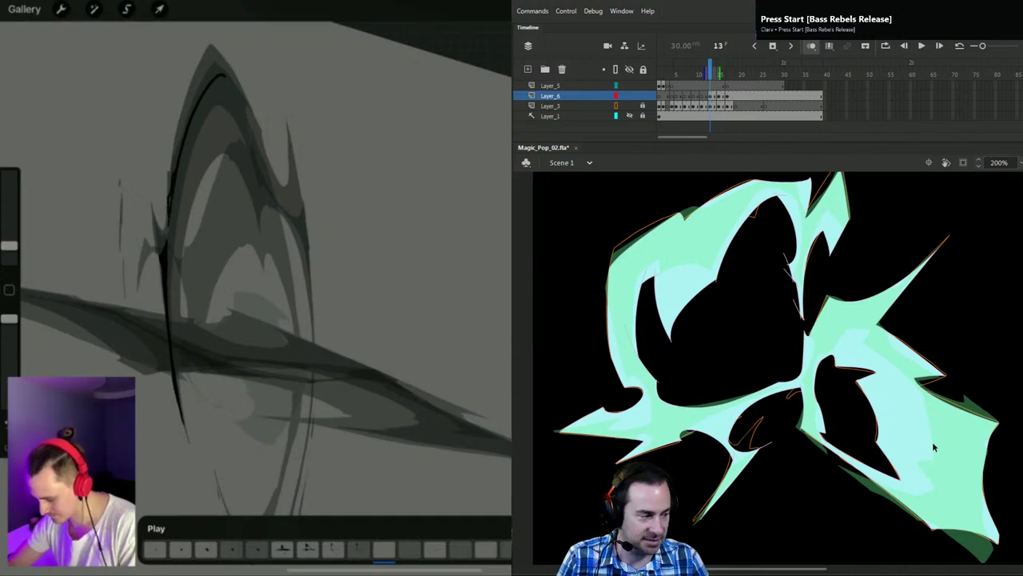
# Step: Remove the stroke colour from all the artwork on frame 13, save Magic_Pop_02.fla and clear the selection
pyautogui.hotkey('ctrl', '-')
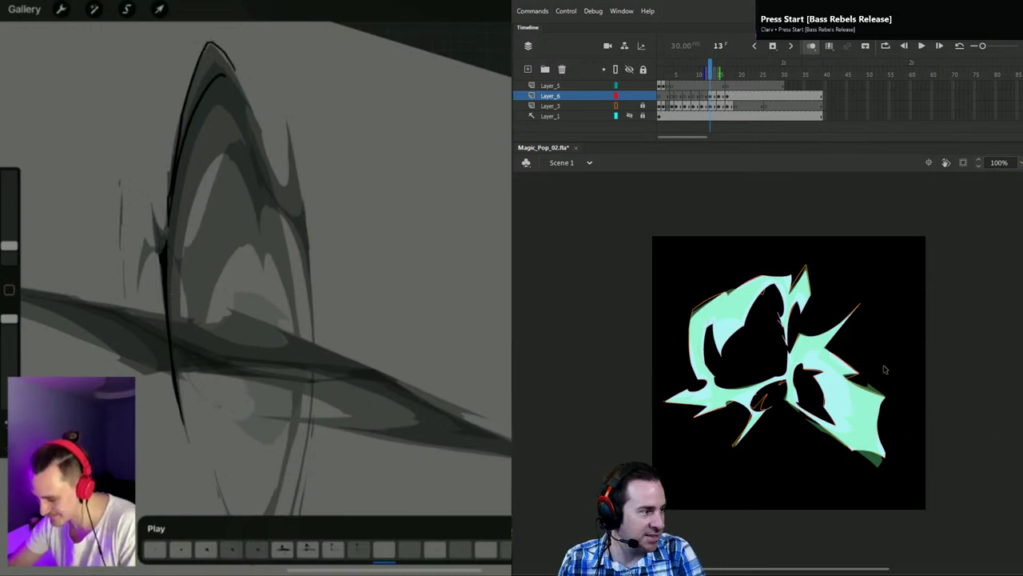
pyautogui.hotkey('ctrl', 'a')
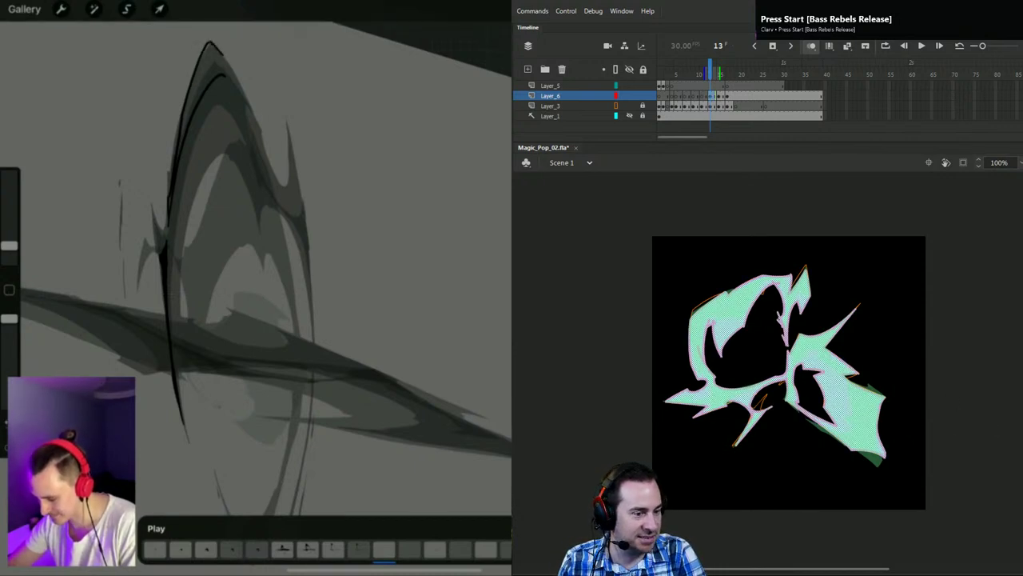
pyautogui.hotkey('ctrl', 'shift', 'F9')
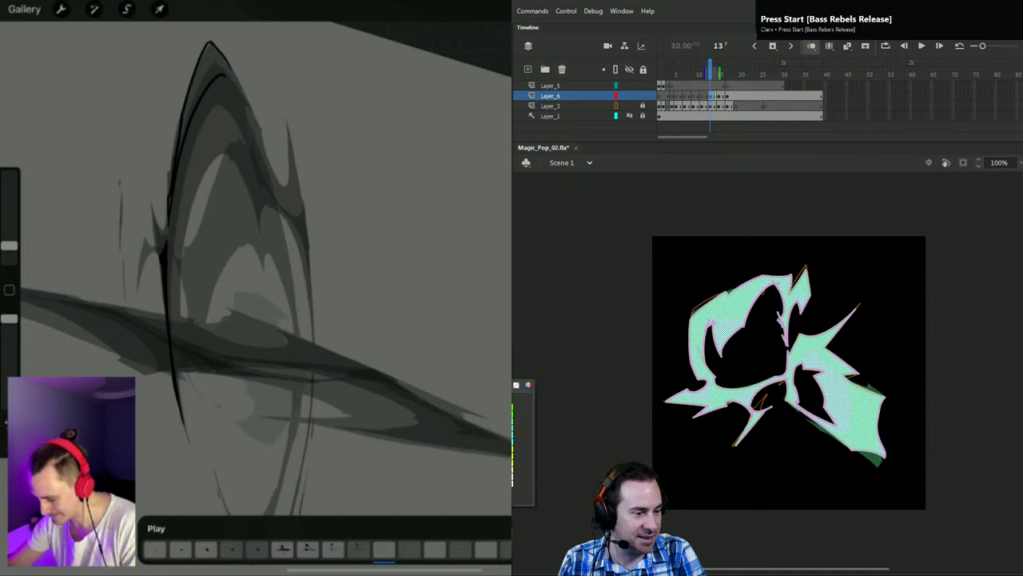
pyautogui.click(516, 386)
pyautogui.hotkey('ctrl', 's')
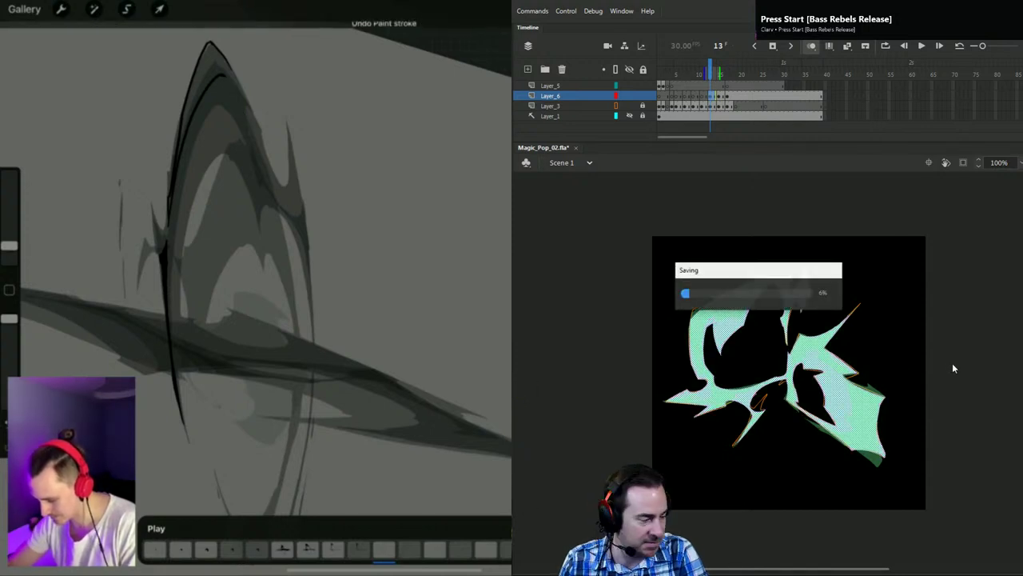
pyautogui.click(939, 362)
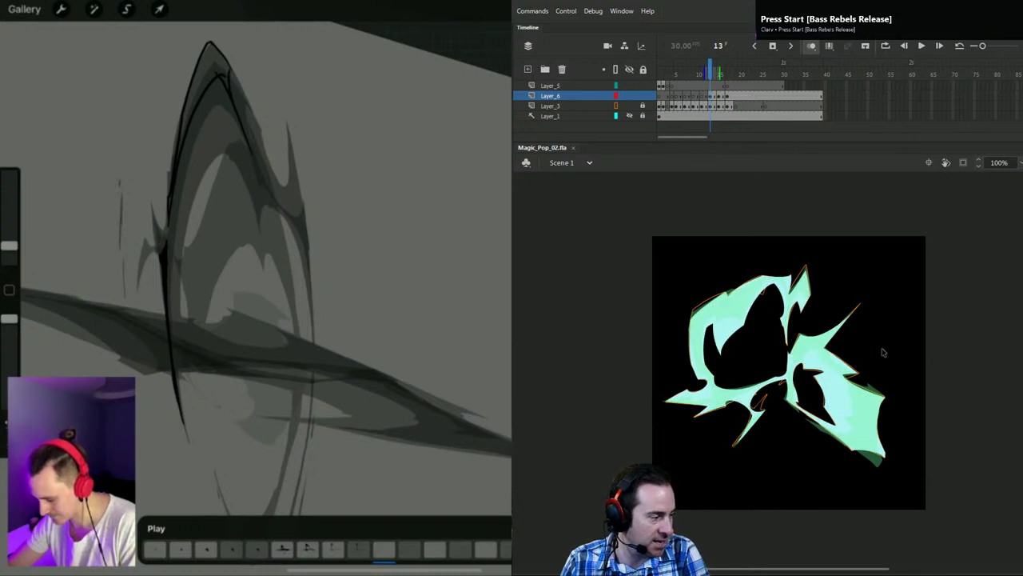
# Step: Hide the guide outlines on Layer_3 to inspect the filled right-hand shape up close
pyautogui.press('z')
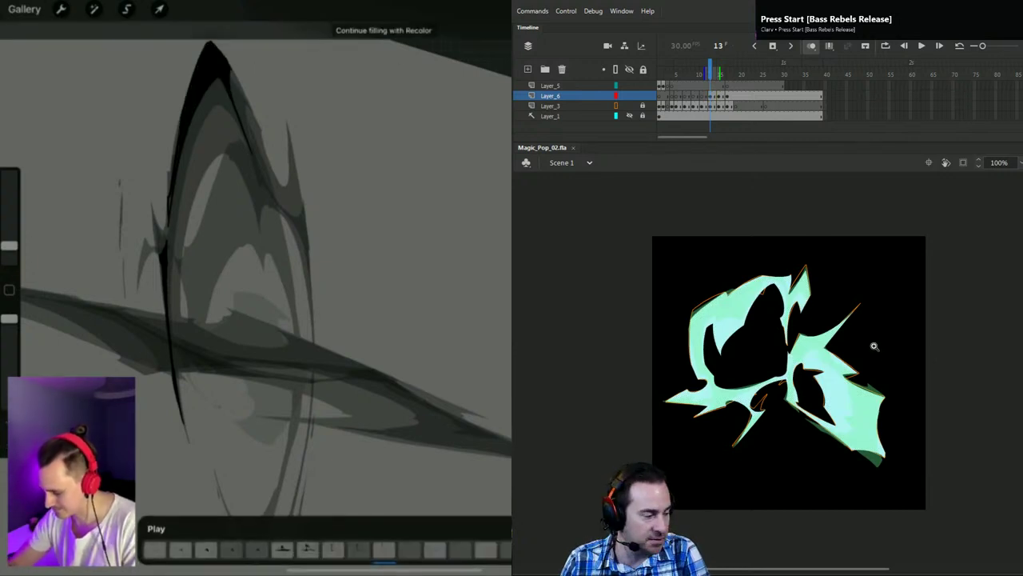
pyautogui.click(875, 347)
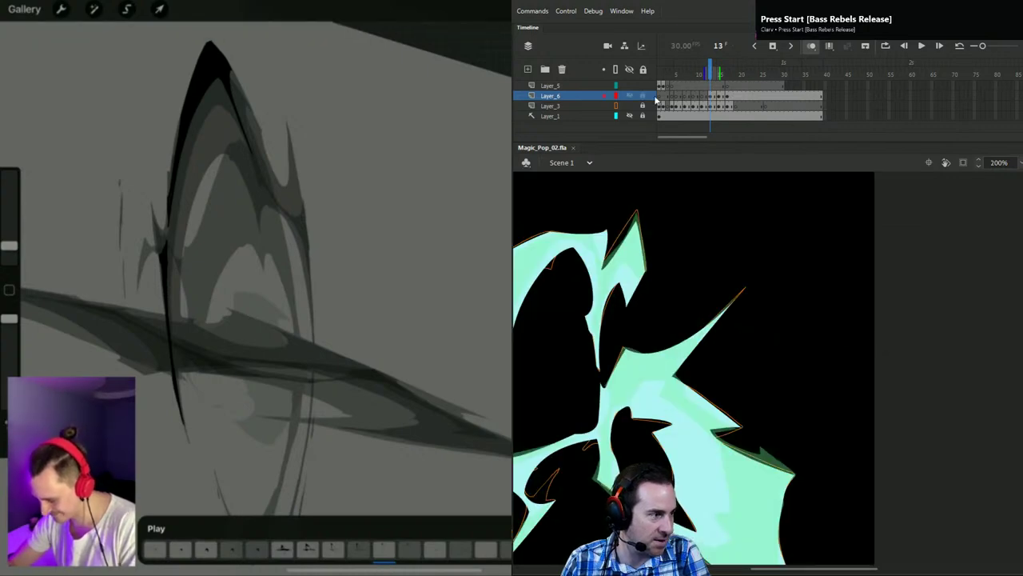
pyautogui.click(630, 106)
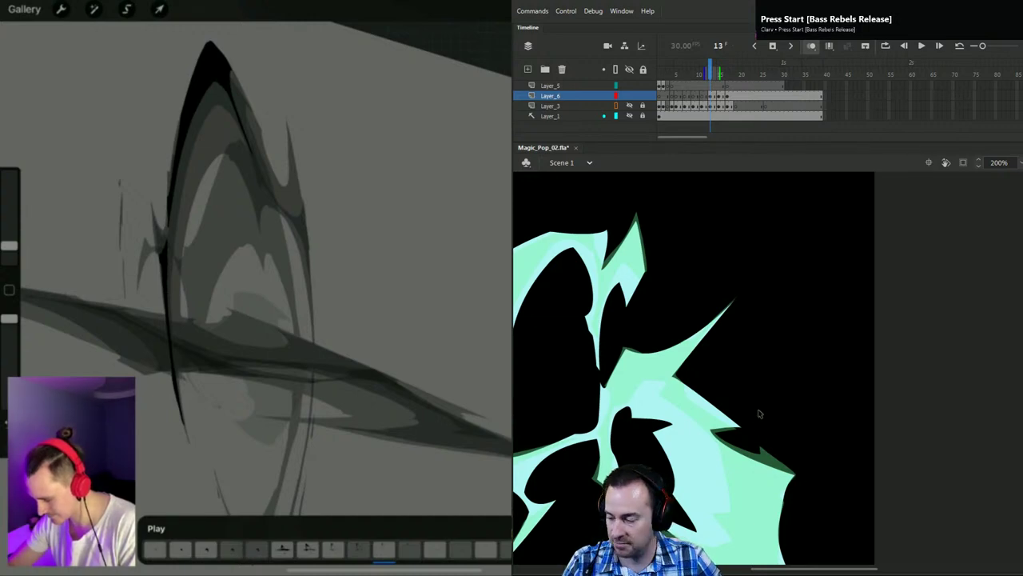
# Step: Close the gap on the right shape's outer edge into a small notch, fill it, delete the helper strokes, and save the file
pyautogui.scroll(2, 788, 448)
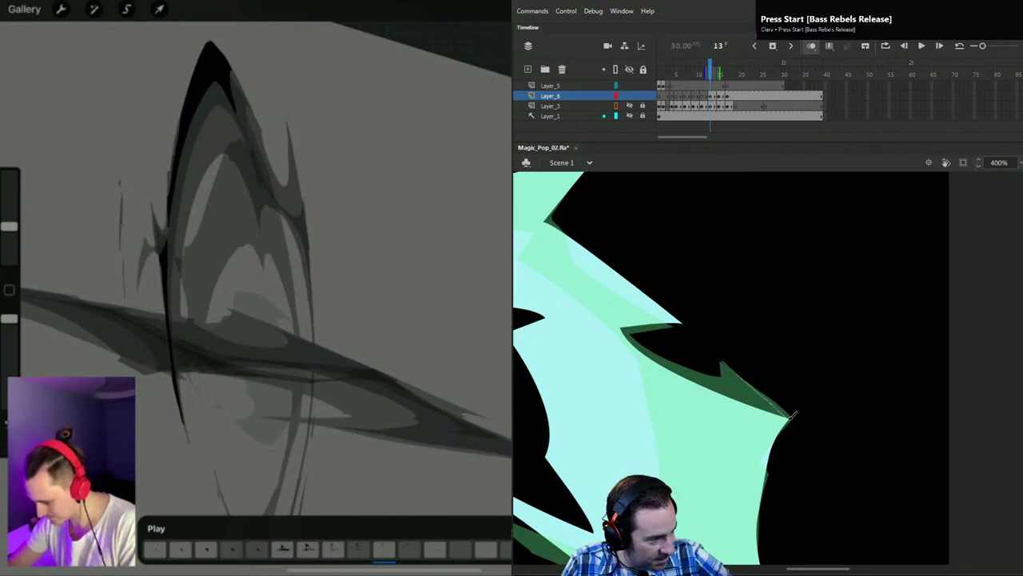
pyautogui.moveTo(746, 382); pyautogui.dragTo(694, 332)
pyautogui.moveTo(753, 386); pyautogui.dragTo(762, 382)
pyautogui.moveTo(790, 420); pyautogui.dragTo(788, 418)
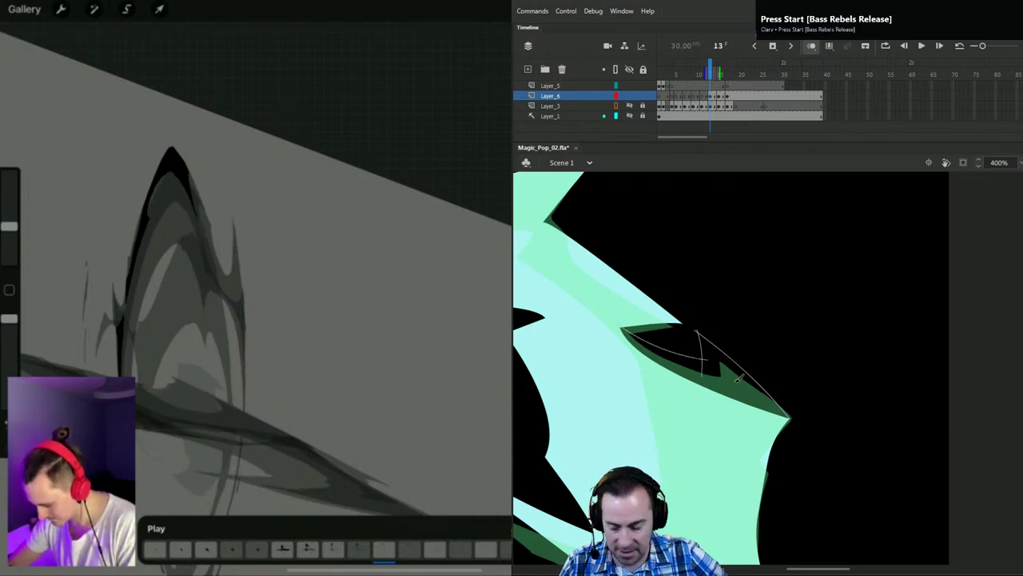
pyautogui.click(766, 398)
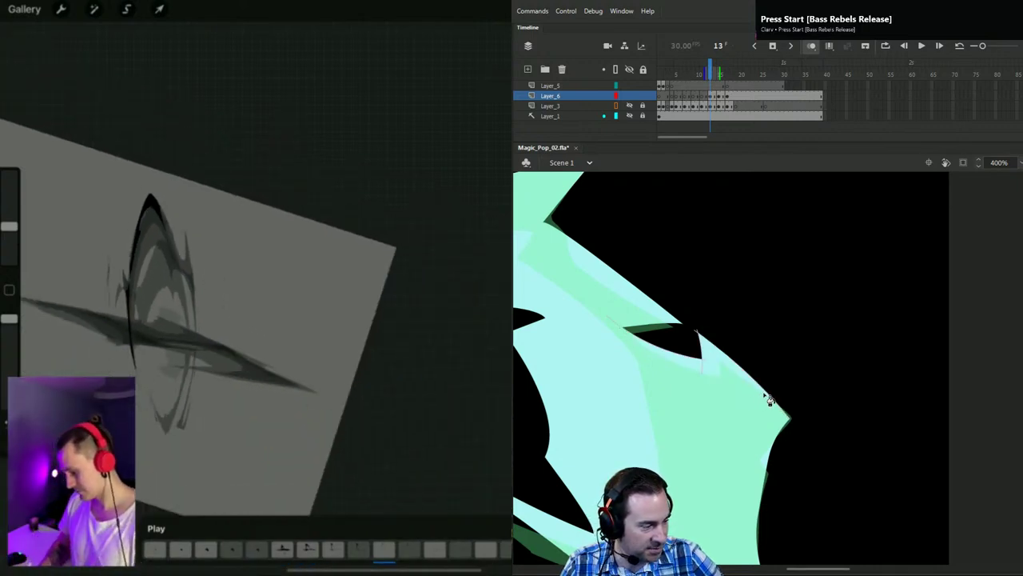
pyautogui.press('v')
pyautogui.doubleClick(769, 395)
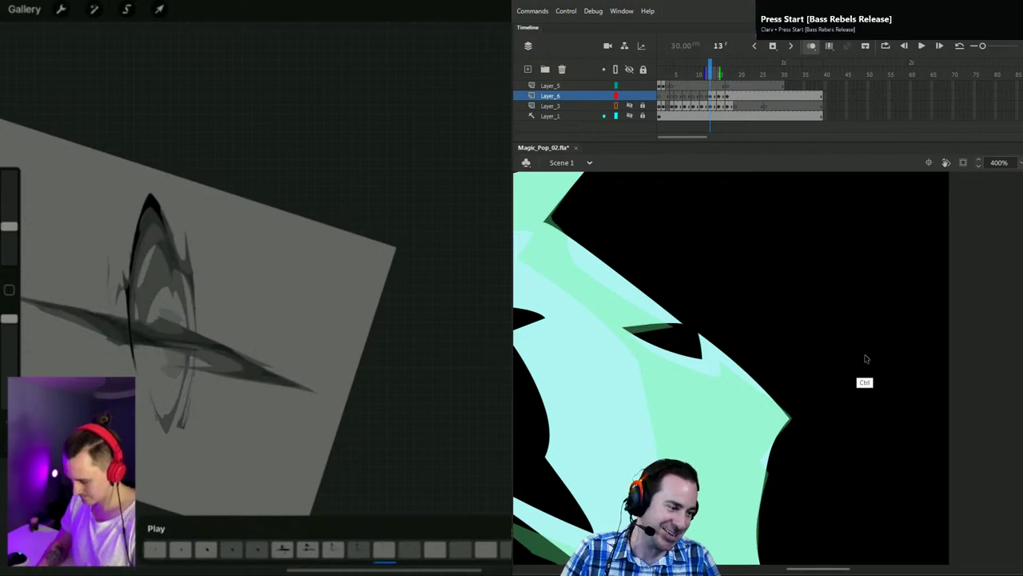
pyautogui.hotkey('ctrl', '-')
pyautogui.moveTo(813, 374); pyautogui.dragTo(916, 365)
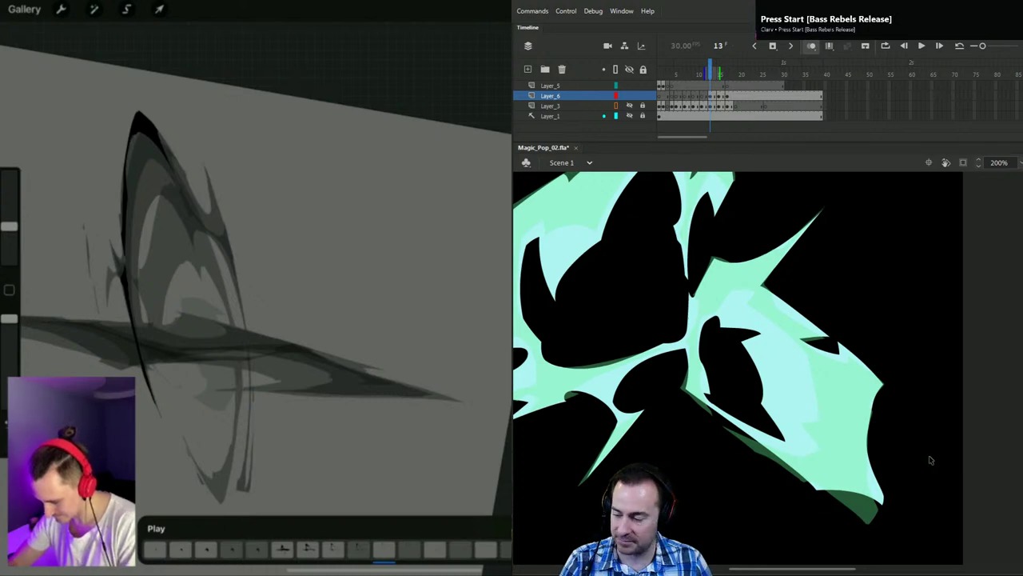
pyautogui.hotkey('ctrl', 's')
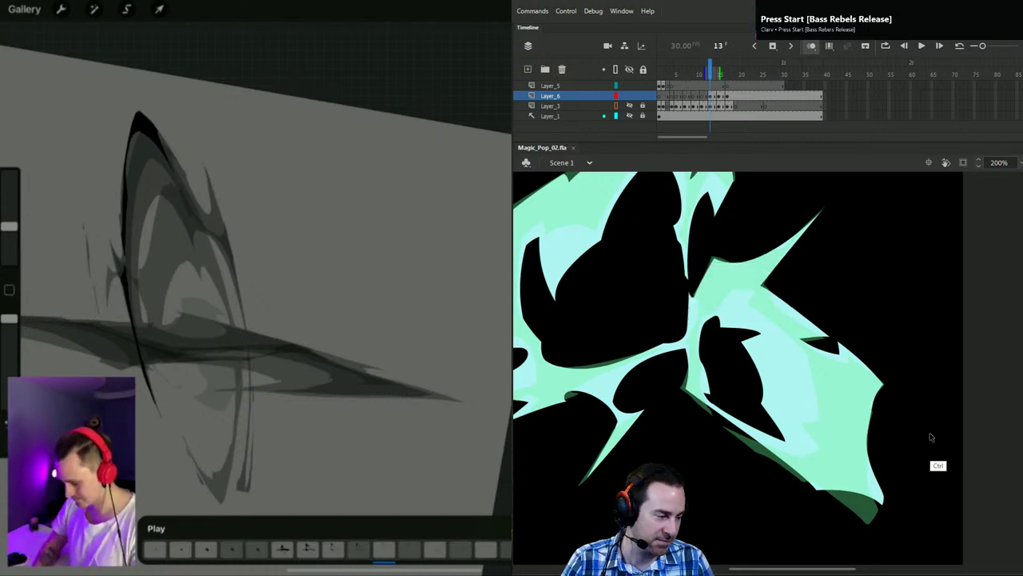
# Step: Compare the frame 13 fills on Layer_6 with the rough shapes on Layer_3 by alternating their visibility, hide Layer_3, and save the file
pyautogui.hotkey('ctrl', '-')
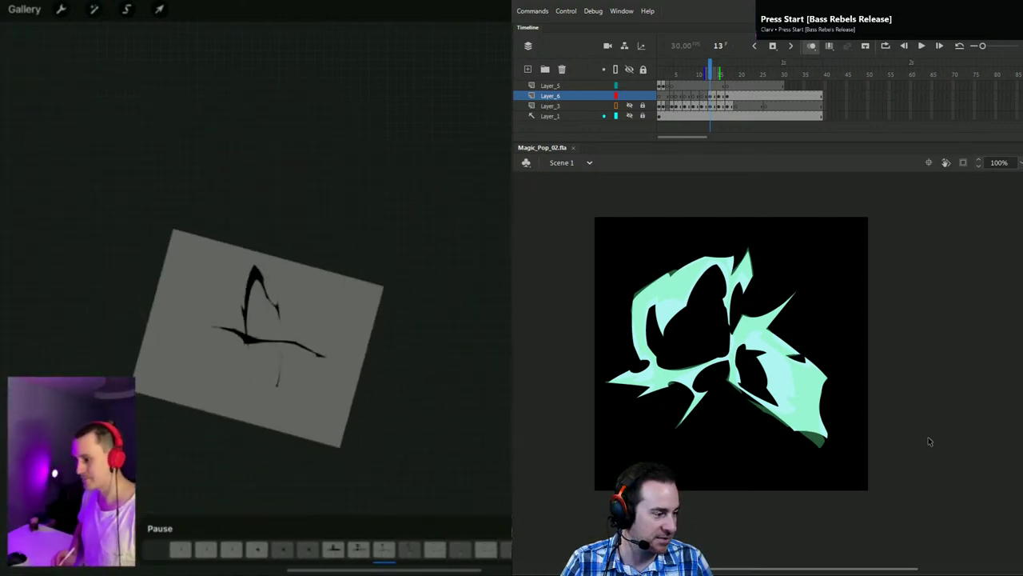
pyautogui.click(629, 96)
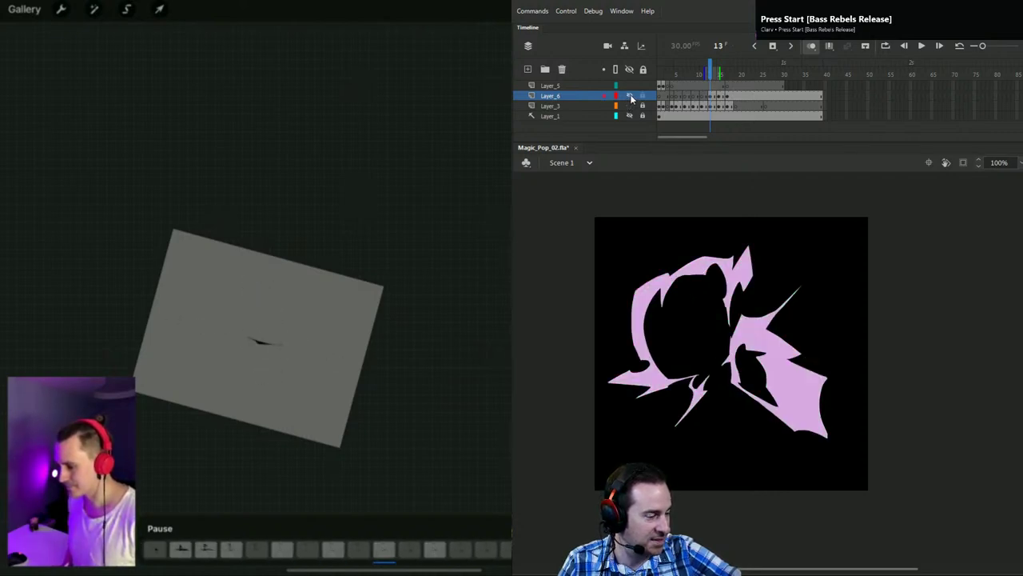
pyautogui.click(630, 96)
pyautogui.click(631, 106)
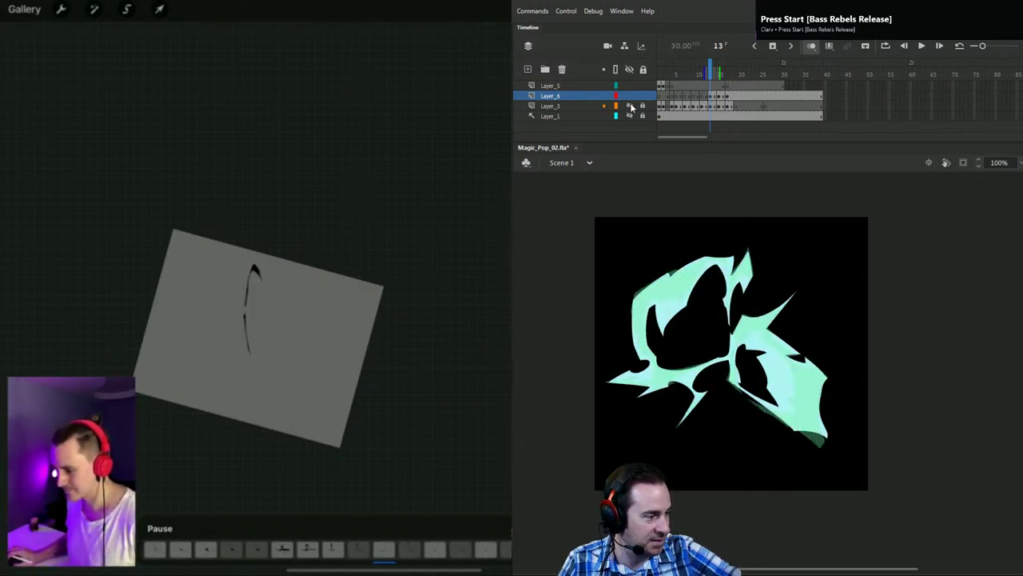
pyautogui.click(630, 106)
pyautogui.click(630, 96)
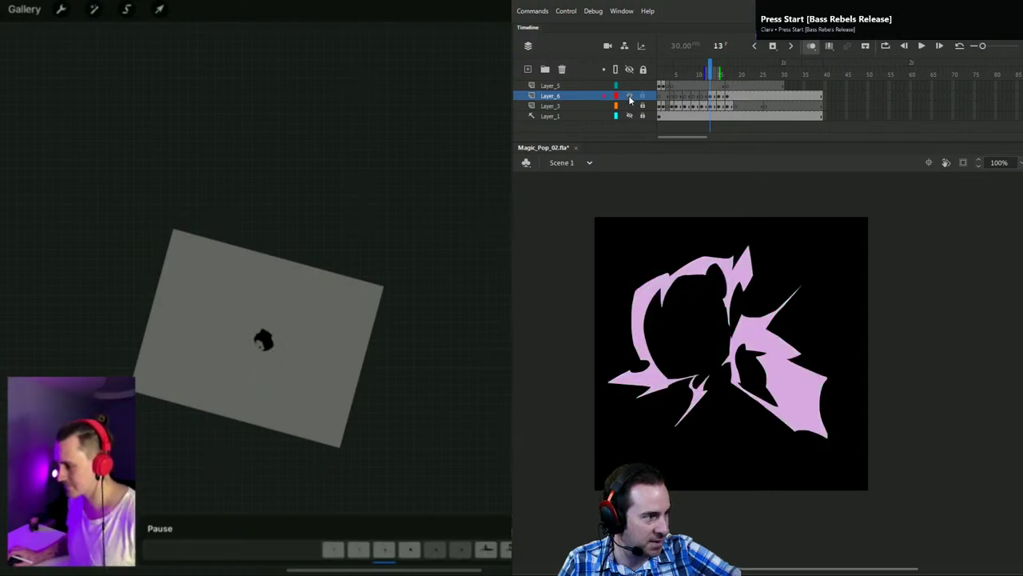
pyautogui.click(630, 96)
pyautogui.click(631, 105)
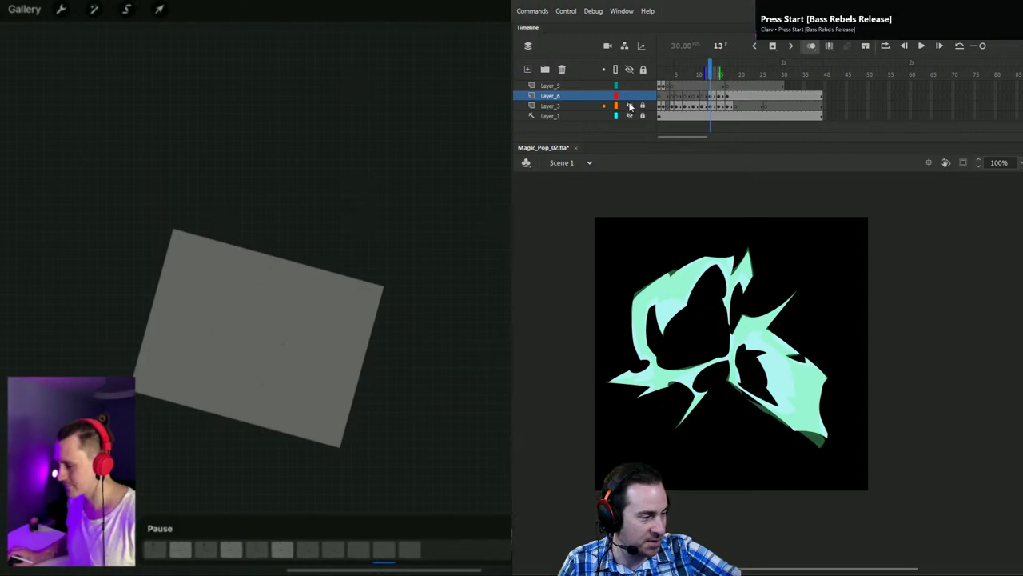
pyautogui.click(760, 345)
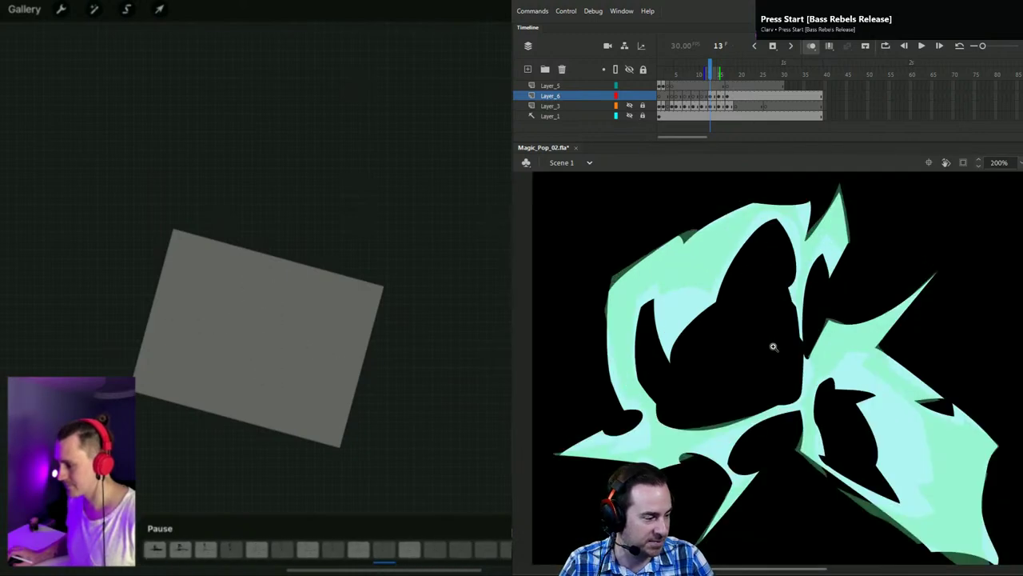
pyautogui.hotkey('ctrl', 's')
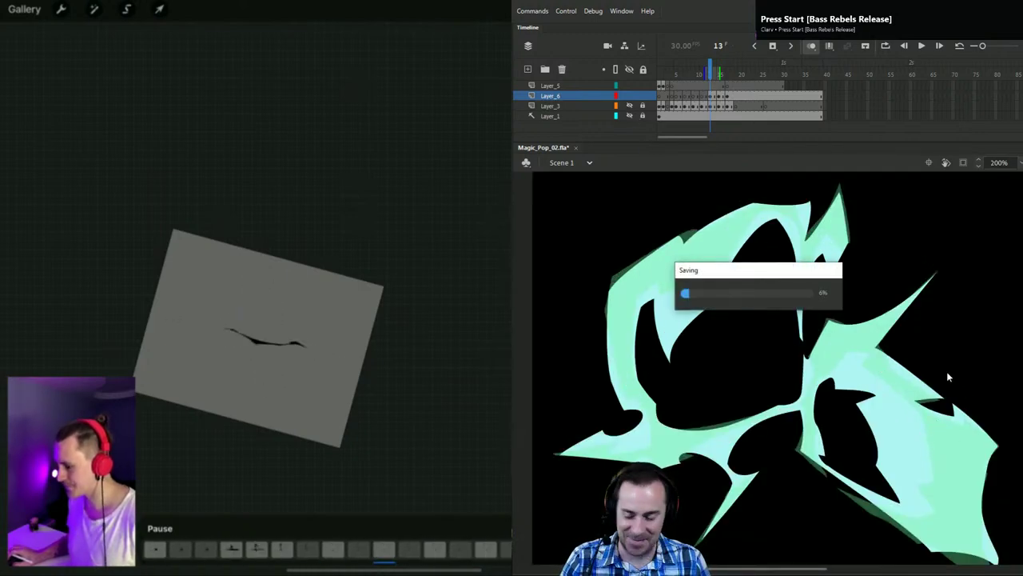
pyautogui.hotkey('ctrl', '1')
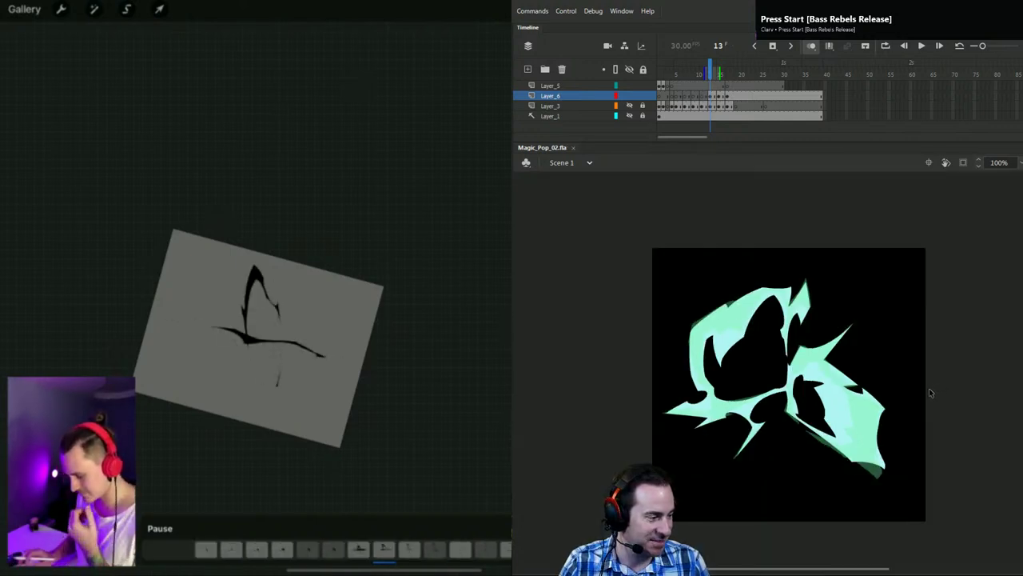
# Step: Turn off onion skinning and flip back and forth from frame 12 through frame 18 to check the filled burst's motion
pyautogui.moveTo(715, 68); pyautogui.dragTo(706, 68)
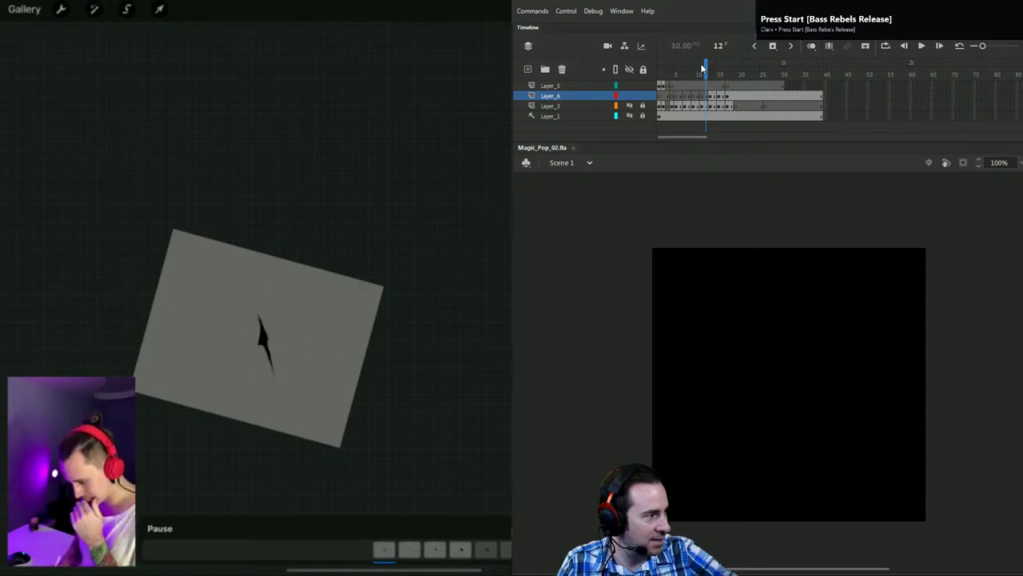
pyautogui.press('.')
pyautogui.press('.')
pyautogui.press('.')
pyautogui.press('.')
pyautogui.press('.')
pyautogui.press('.')
pyautogui.press(',')
pyautogui.press(',')
pyautogui.press(',')
pyautogui.press(',')
pyautogui.press(',')
pyautogui.press(',')
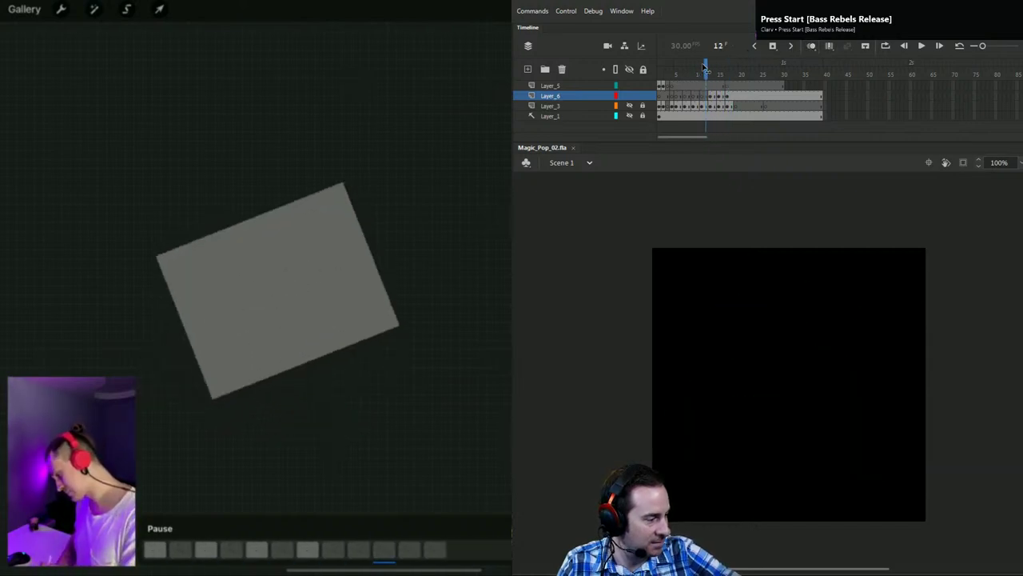
pyautogui.press('.')
pyautogui.press('.')
pyautogui.press('.')
pyautogui.press('.')
pyautogui.press('.')
pyautogui.press('.')
pyautogui.press('.')
pyautogui.press(',')
pyautogui.press(',')
pyautogui.press(',')
pyautogui.press(',')
pyautogui.press(',')
pyautogui.press(',')
pyautogui.press(',')
pyautogui.press(',')
pyautogui.press('.')
pyautogui.press('.')
pyautogui.press('.')
pyautogui.press('.')
pyautogui.press('.')
pyautogui.press('.')
pyautogui.press('.')
pyautogui.press('.')
pyautogui.press(',')
pyautogui.press(',')
pyautogui.press(',')
# Step: Insert a blank keyframe at frame 19 of Layer_6 to end the burst artwork
pyautogui.moveTo(705, 69); pyautogui.dragTo(737, 91)
pyautogui.click(736, 96)
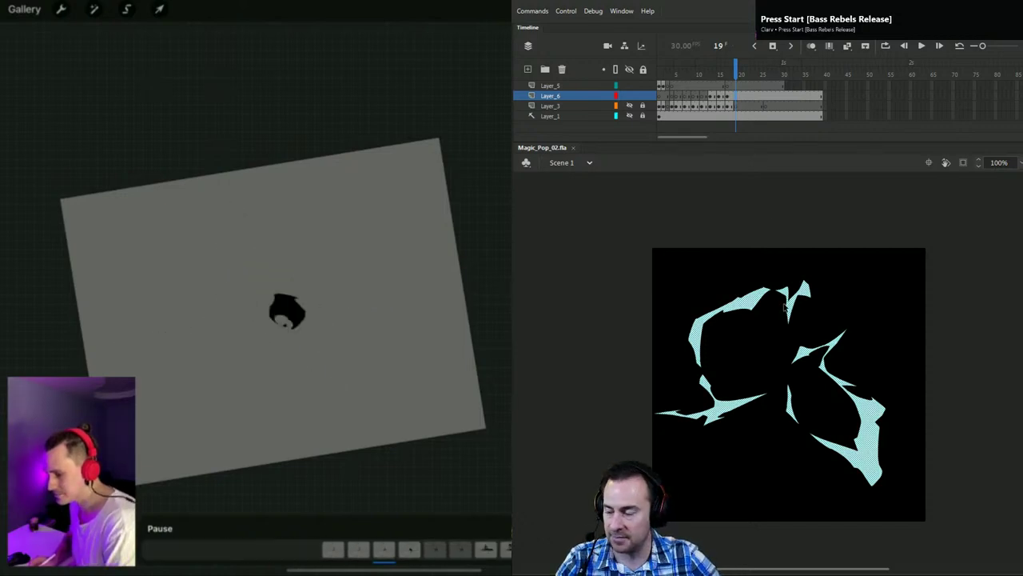
pyautogui.press('F7')
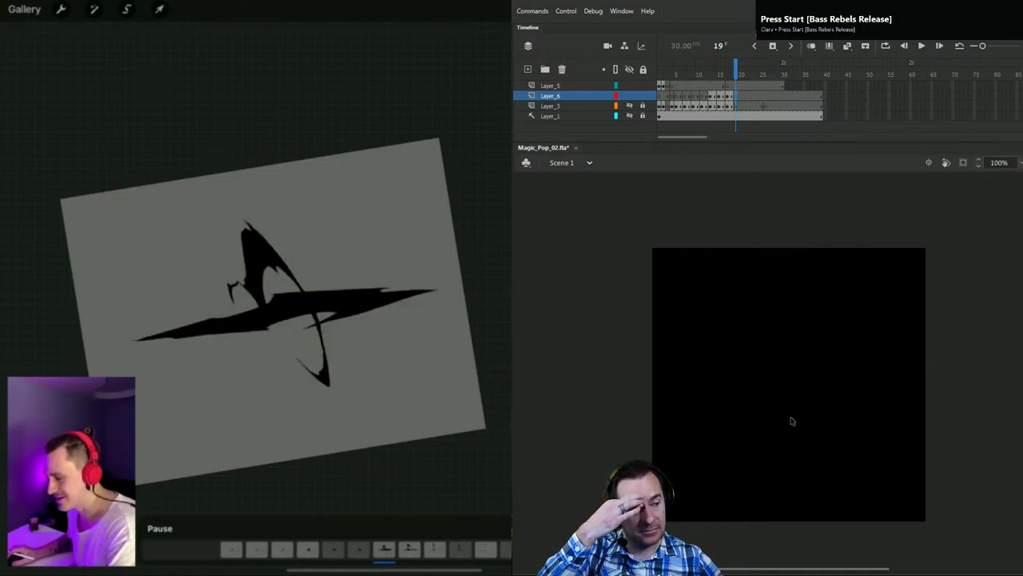
# Step: Scrub and repeatedly step through the burst frames up to frame 19 to review how the shapes break apart and vanish
pyautogui.moveTo(736, 69)
pyautogui.mouseDown()
pyautogui.moveTo(705, 69)
pyautogui.moveTo(736, 67)
pyautogui.mouseUp()
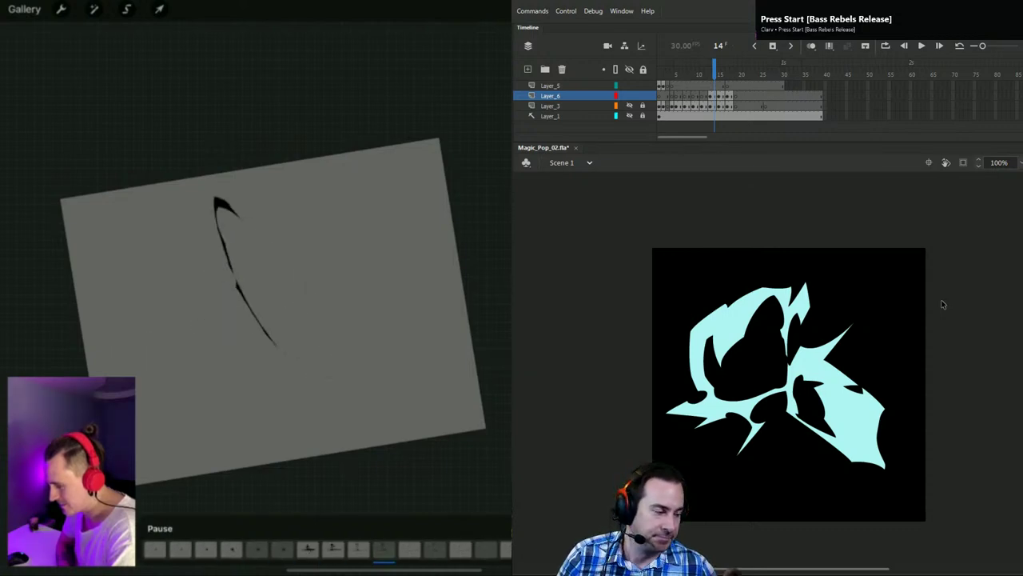
pyautogui.moveTo(714, 70)
pyautogui.mouseDown()
pyautogui.moveTo(701, 69)
pyautogui.moveTo(730, 71)
pyautogui.mouseUp()
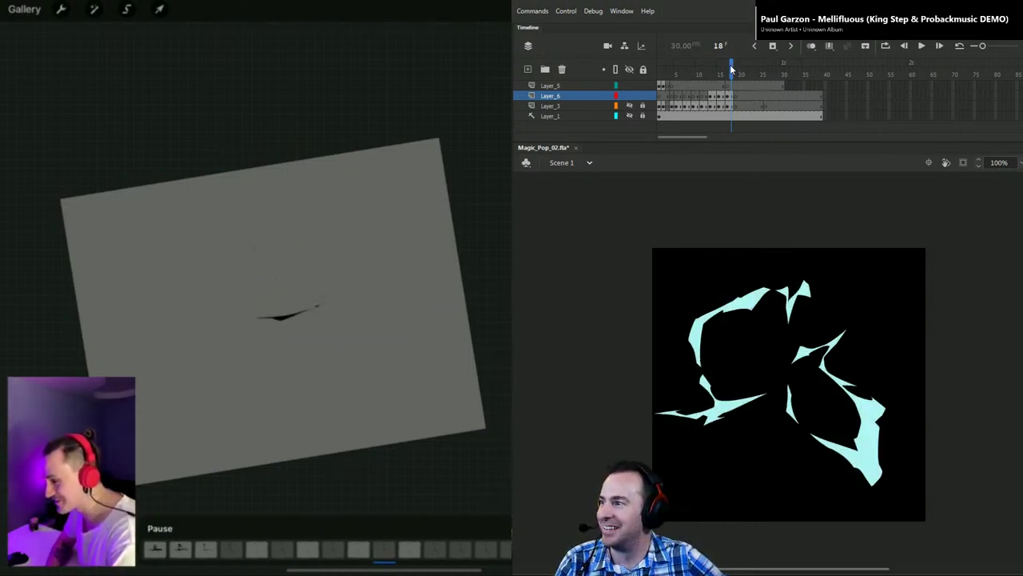
pyautogui.moveTo(730, 64); pyautogui.dragTo(714, 69)
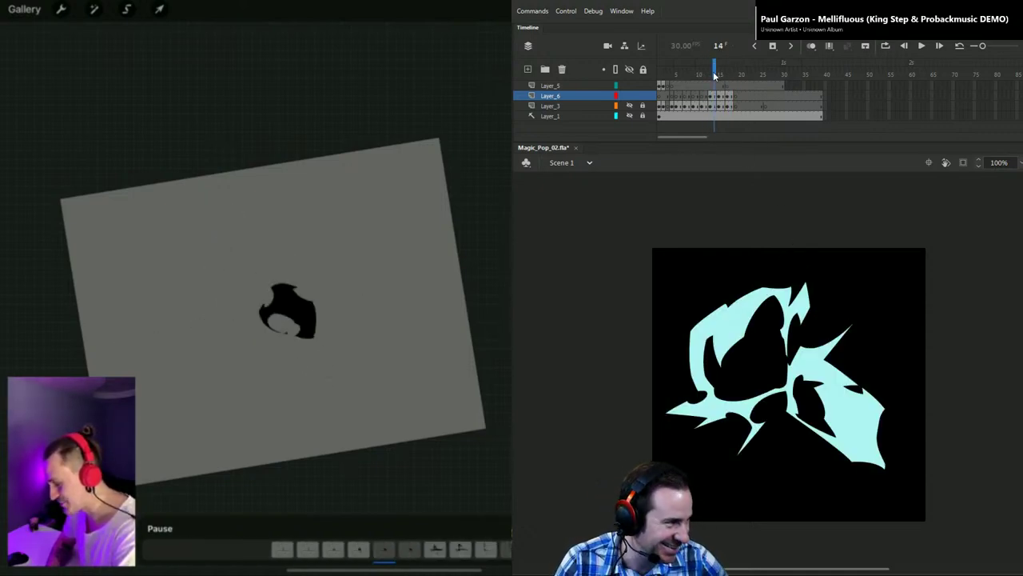
pyautogui.moveTo(716, 68)
pyautogui.mouseDown()
pyautogui.moveTo(703, 68)
pyautogui.moveTo(727, 69)
pyautogui.moveTo(693, 69)
pyautogui.moveTo(729, 68)
pyautogui.moveTo(716, 68)
pyautogui.mouseUp()
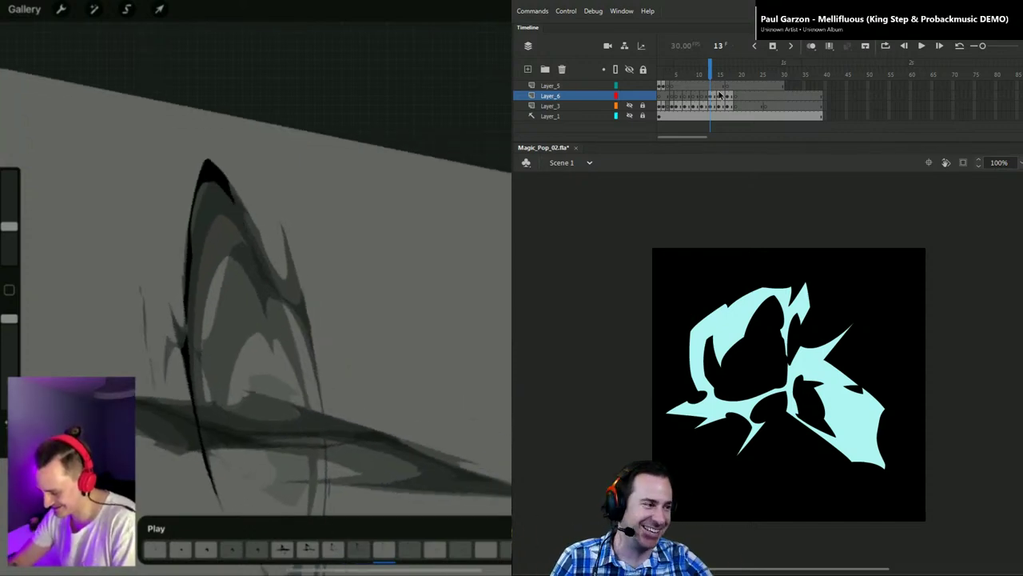
pyautogui.moveTo(708, 72)
pyautogui.mouseDown()
pyautogui.moveTo(740, 69)
pyautogui.moveTo(709, 70)
pyautogui.mouseUp()
pyautogui.press(',')
pyautogui.press(',')
pyautogui.press('.')
pyautogui.press('.')
pyautogui.press('.')
pyautogui.press('.')
pyautogui.press('.')
pyautogui.press('.')
pyautogui.press('.')
pyautogui.press('.')
pyautogui.press(',')
pyautogui.press(',')
pyautogui.press(',')
pyautogui.press(',')
pyautogui.press(',')
pyautogui.press(',')
pyautogui.press(',')
pyautogui.press(',')
pyautogui.press('.')
pyautogui.press('.')
pyautogui.press('.')
pyautogui.press('.')
pyautogui.press('.')
pyautogui.press('.')
pyautogui.press('.')
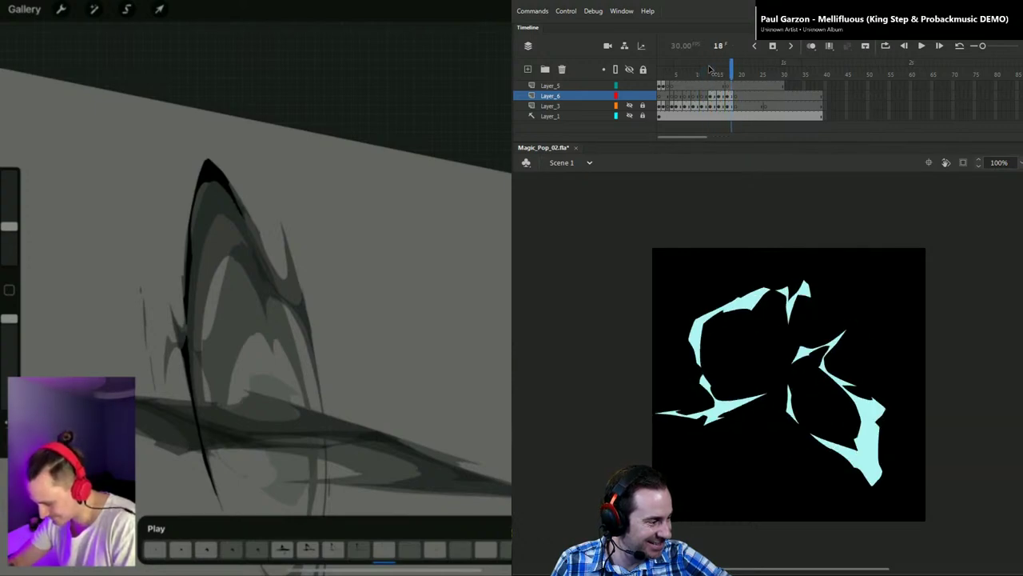
pyautogui.press(',')
pyautogui.press(',')
pyautogui.press(',')
pyautogui.press(',')
pyautogui.press(',')
pyautogui.press(',')
pyautogui.press(',')
pyautogui.press('.')
pyautogui.press('.')
pyautogui.press('.')
pyautogui.press('.')
pyautogui.press('.')
pyautogui.press('.')
pyautogui.press('.')
pyautogui.press('.')
pyautogui.press(',')
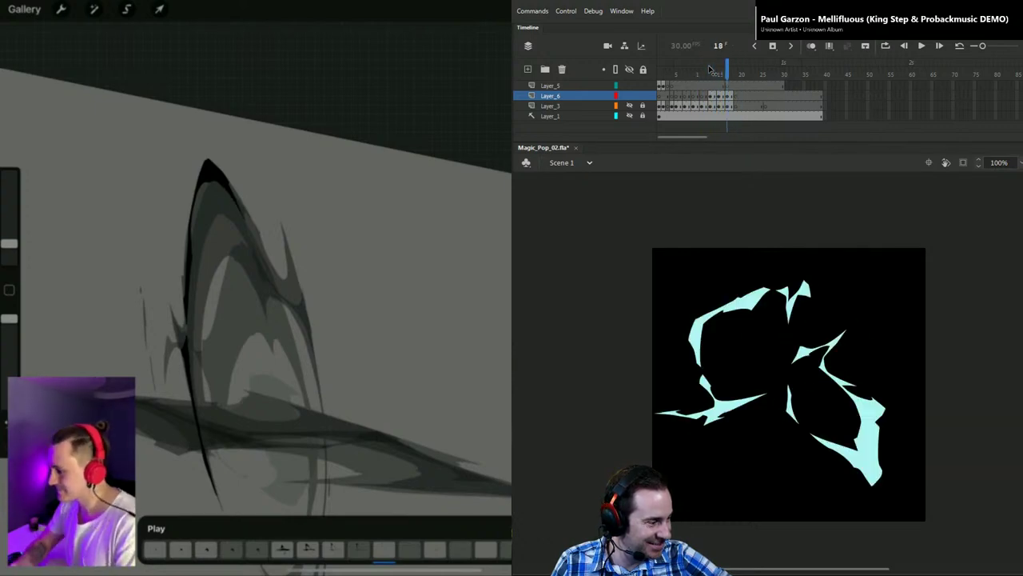
pyautogui.press(',')
pyautogui.press(',')
pyautogui.press(',')
pyautogui.press(',')
pyautogui.press(',')
pyautogui.press(',')
pyautogui.press(',')
pyautogui.press(',')
pyautogui.press(',')
pyautogui.press(',')
pyautogui.press('.')
pyautogui.press('.')
pyautogui.press('.')
pyautogui.press('.')
pyautogui.press('.')
pyautogui.press(',')
pyautogui.press(',')
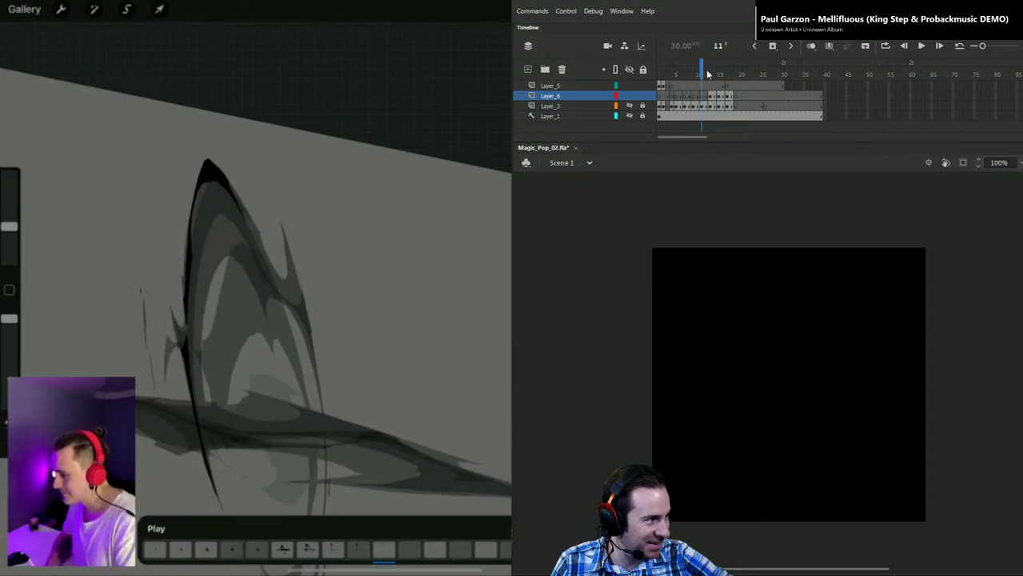
# Step: Turn on onion skinning at frame 11, show Layer_3 as outlines for guidance, and save the file
pyautogui.click(812, 46)
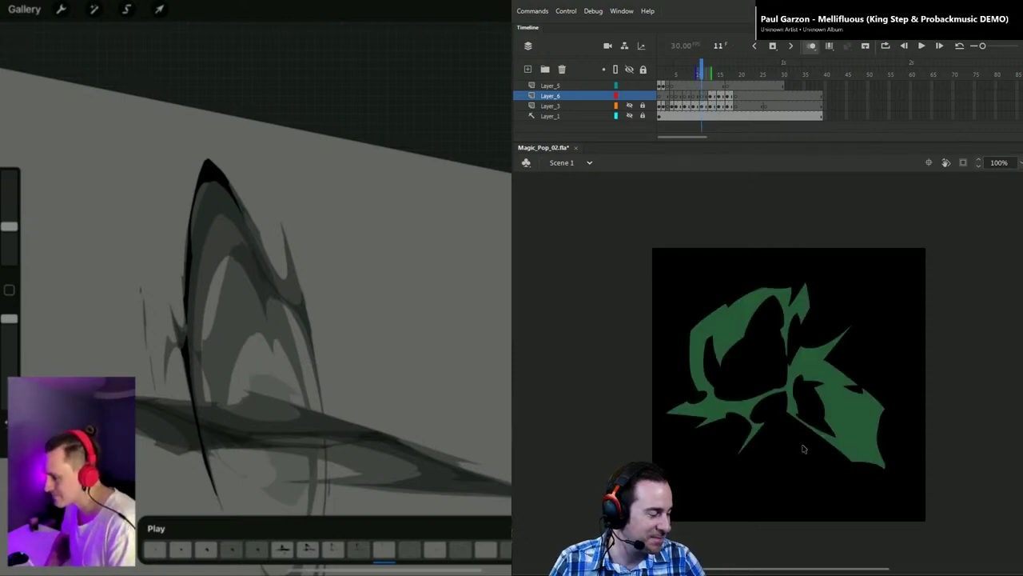
pyautogui.click(629, 106)
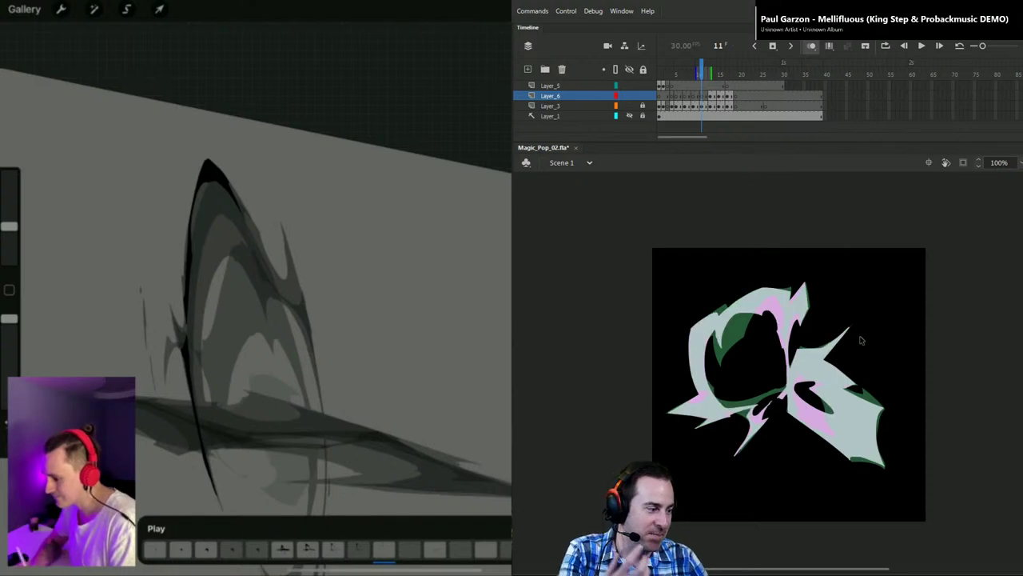
pyautogui.click(630, 116)
pyautogui.hotkey('ctrl', 's')
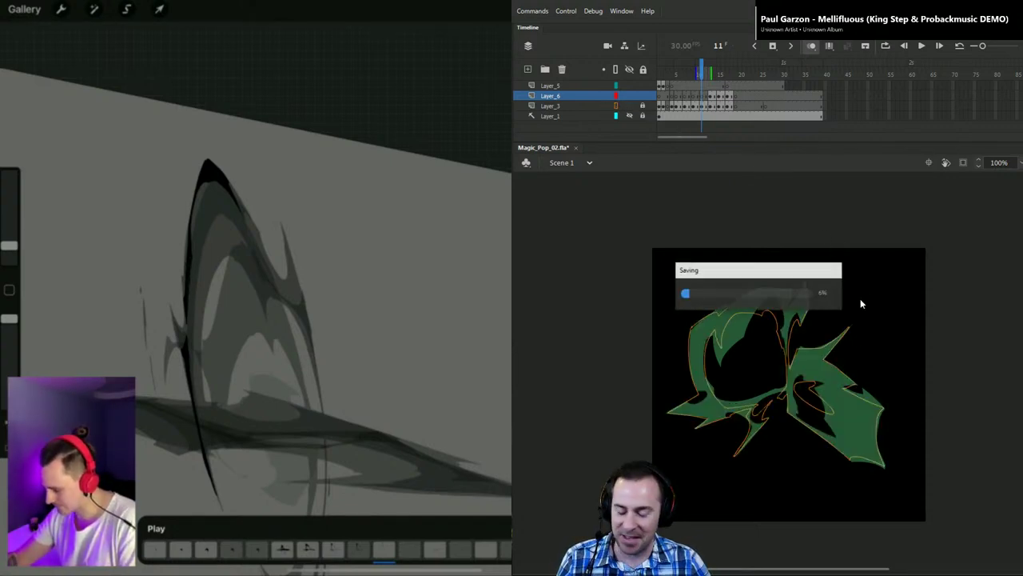
# Step: Draw the arched upper part and right side of the burst's inner hole outline with Pen tool curves on frame 11
pyautogui.click(778, 386)
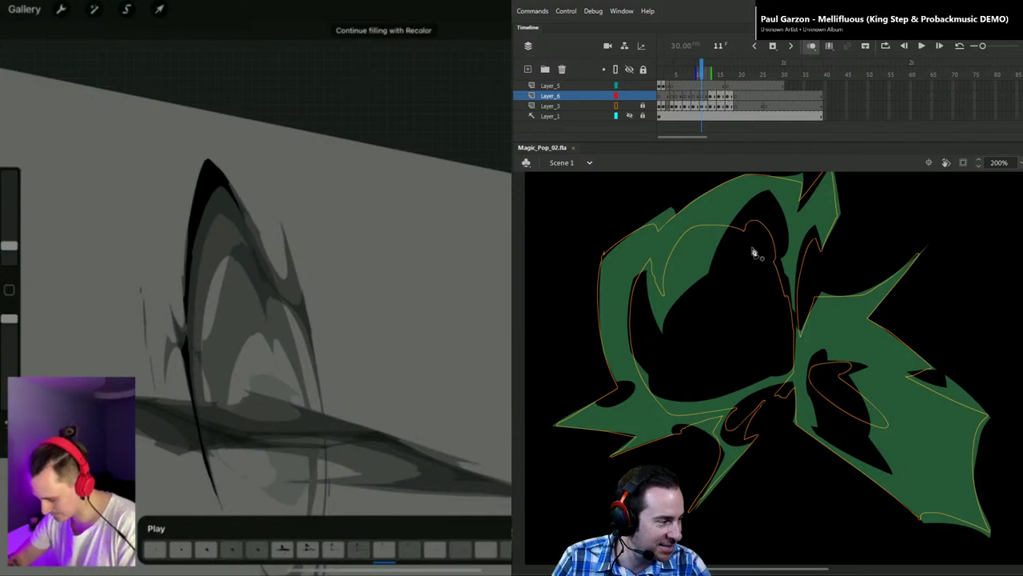
pyautogui.click(828, 216)
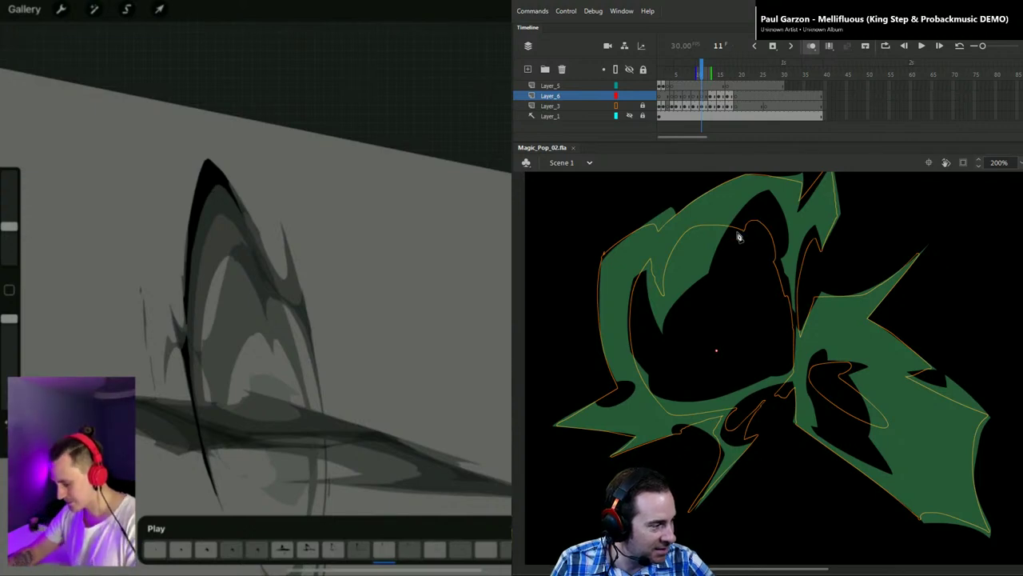
pyautogui.moveTo(741, 229)
pyautogui.mouseDown()
pyautogui.moveTo(759, 229)
pyautogui.moveTo(786, 201)
pyautogui.mouseUp()
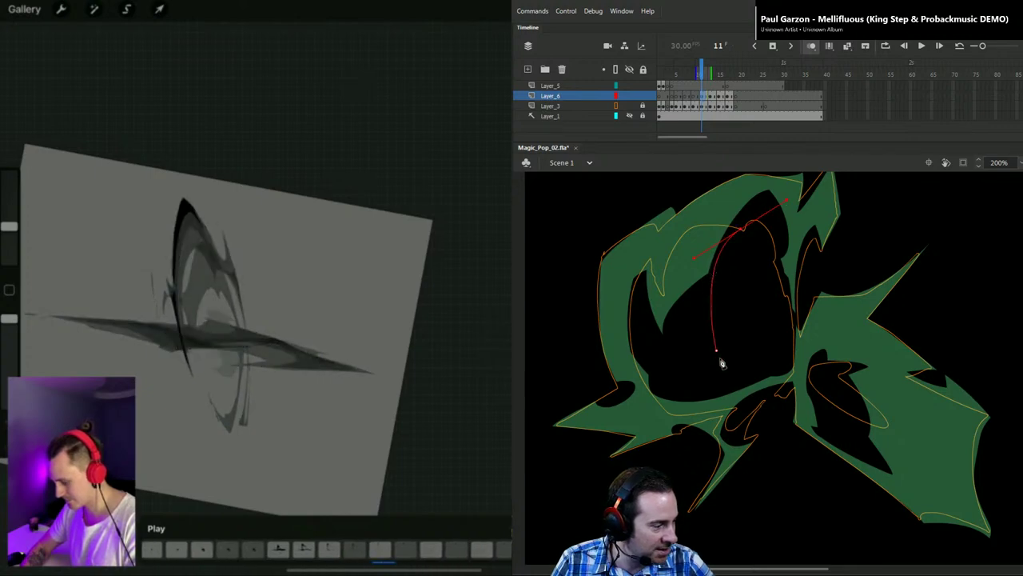
pyautogui.click(741, 229)
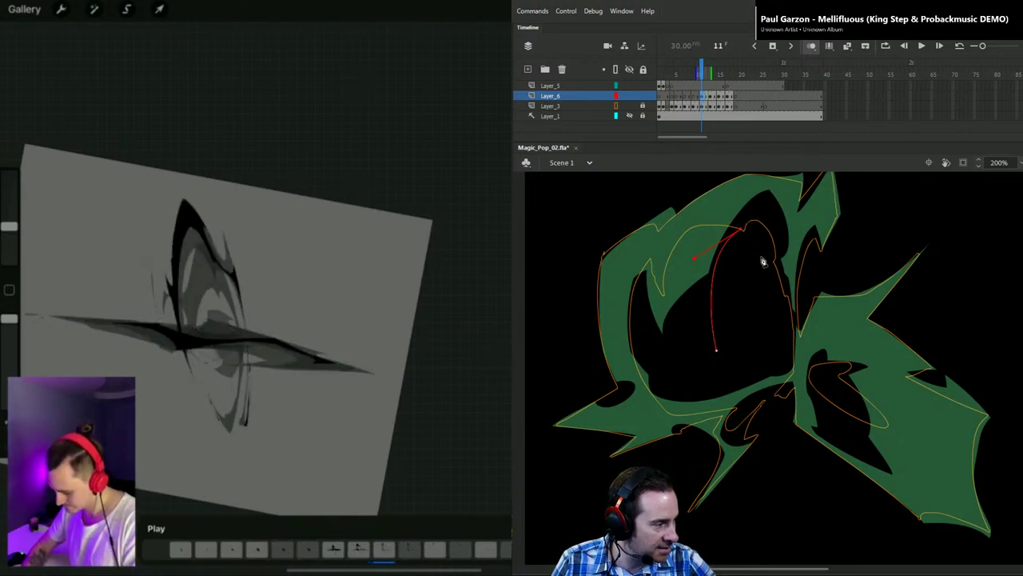
pyautogui.moveTo(774, 335); pyautogui.dragTo(749, 389)
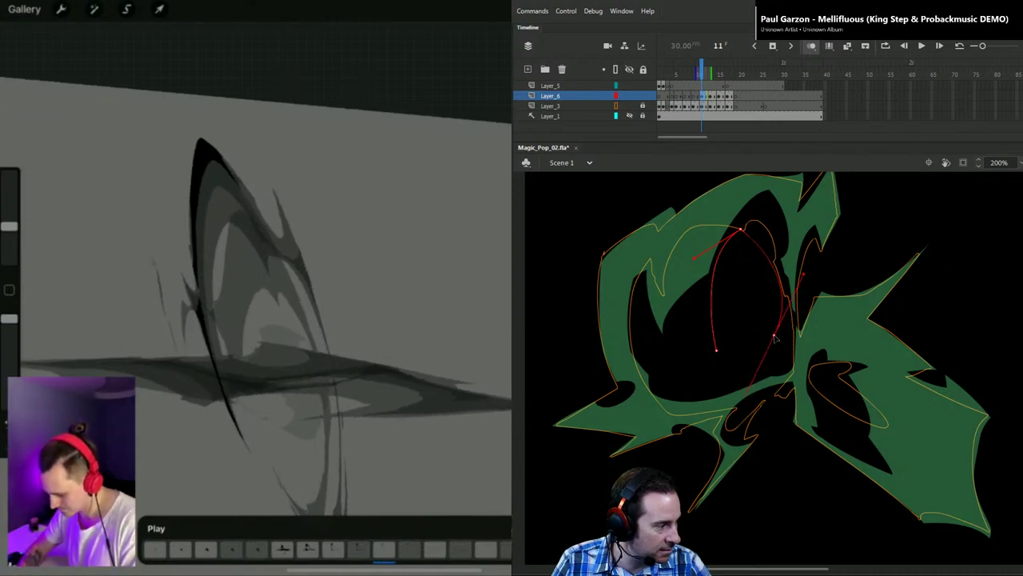
pyautogui.click(774, 335)
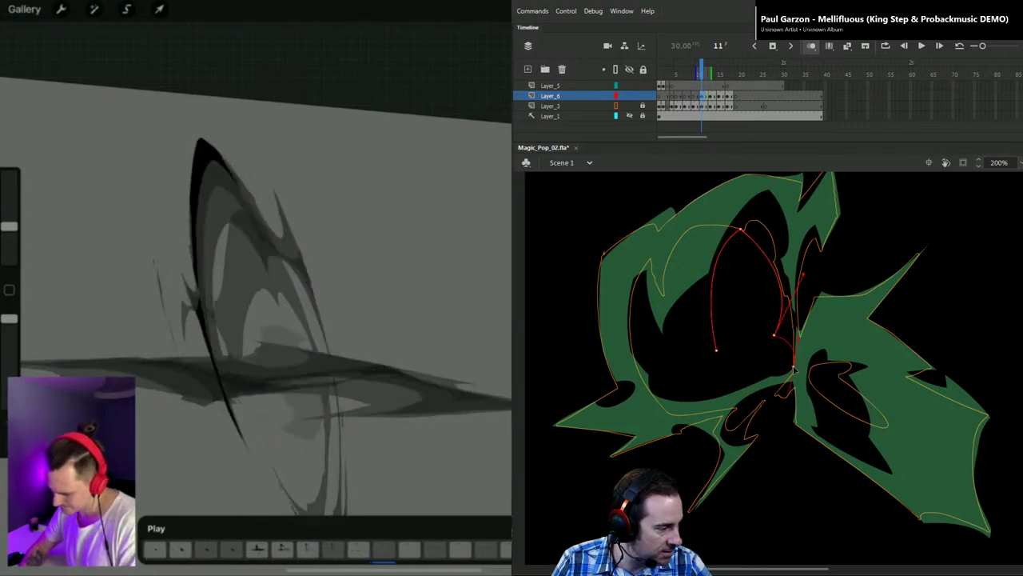
pyautogui.moveTo(794, 368); pyautogui.dragTo(788, 404)
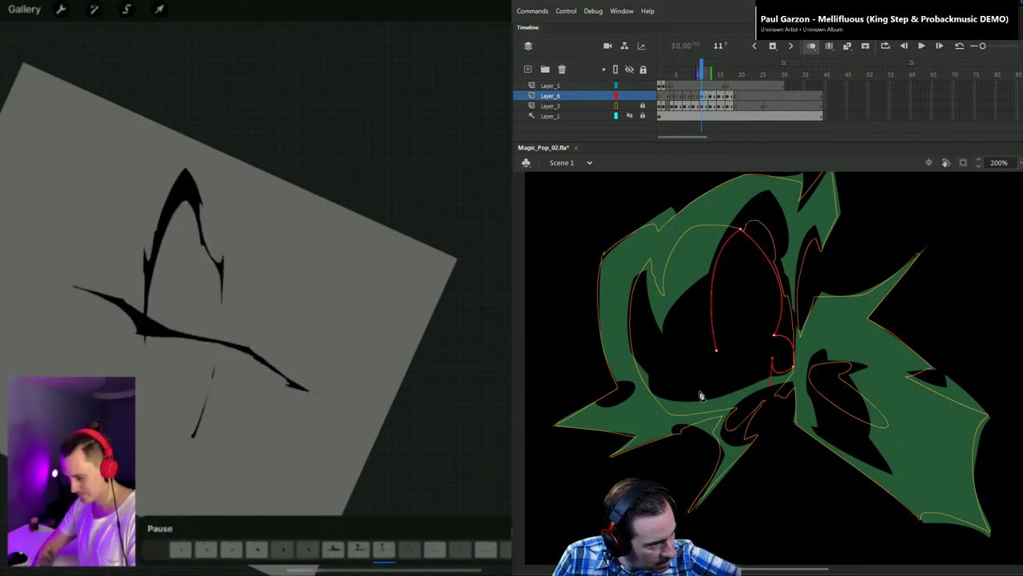
# Step: Continue the curved path along the hole's lower edge and pointed left side, closing it at the starting point
pyautogui.moveTo(665, 392); pyautogui.dragTo(649, 367)
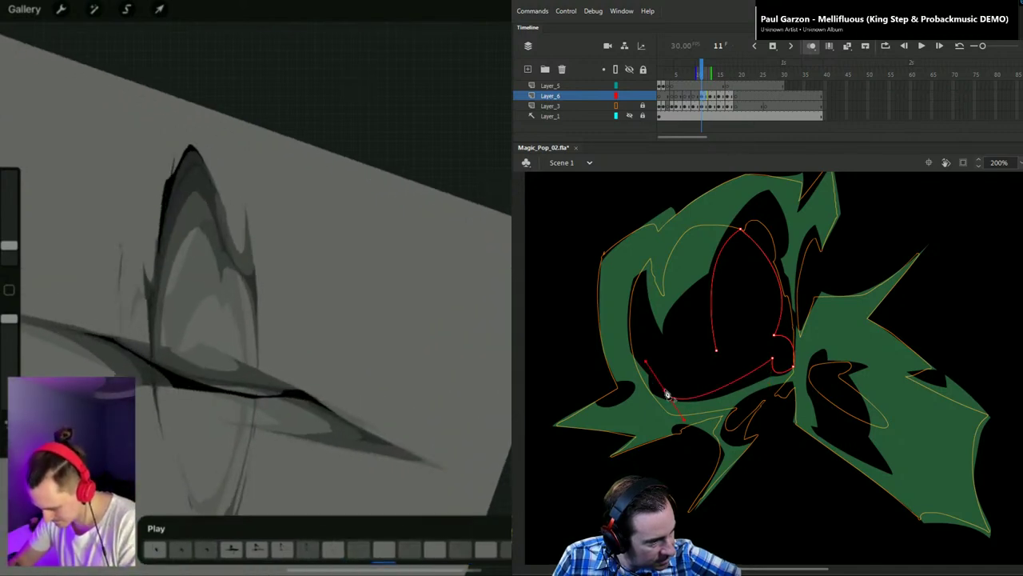
pyautogui.click(665, 391)
pyautogui.moveTo(666, 378); pyautogui.dragTo(670, 373)
pyautogui.click(666, 378)
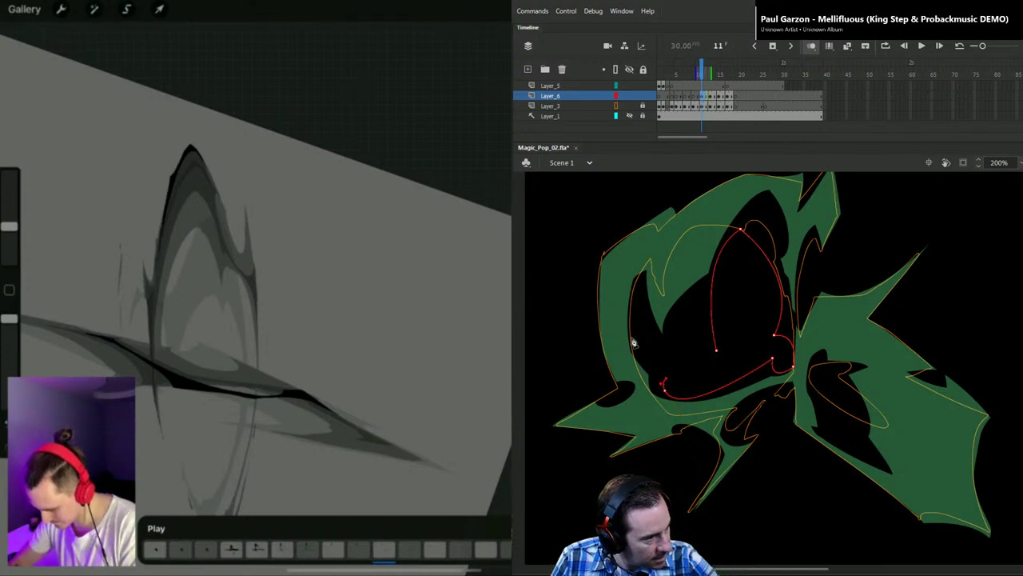
pyautogui.moveTo(630, 317); pyautogui.dragTo(648, 279)
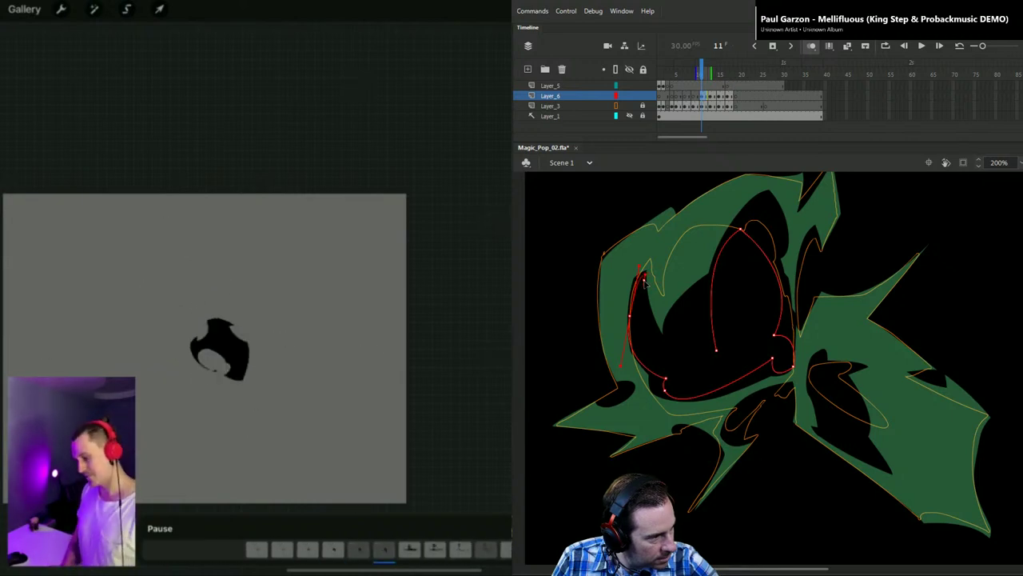
pyautogui.moveTo(645, 282); pyautogui.dragTo(653, 274)
pyautogui.keyDown('ctrl'); pyautogui.click(630, 317); pyautogui.keyUp('ctrl')
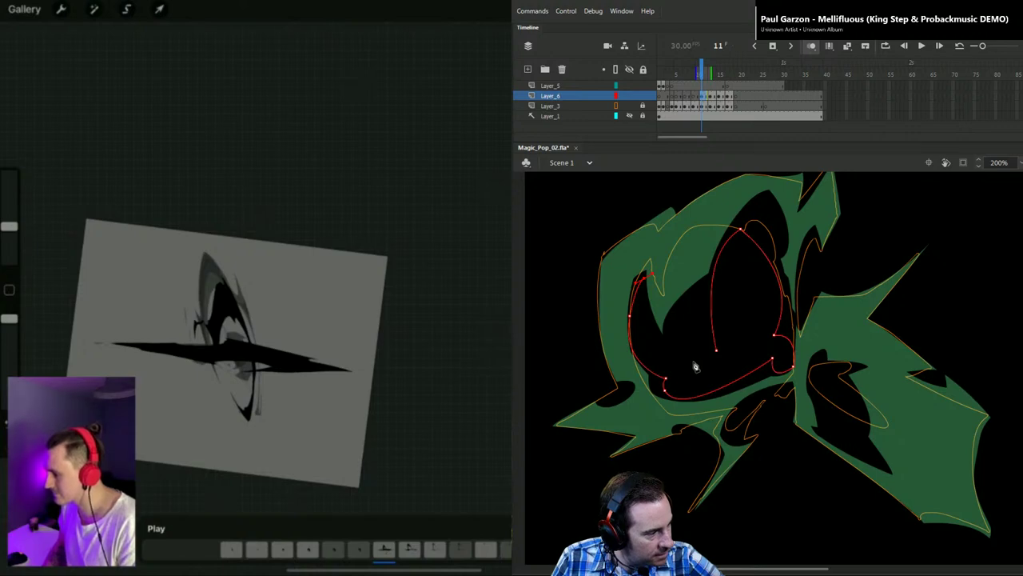
pyautogui.moveTo(716, 350); pyautogui.dragTo(788, 329)
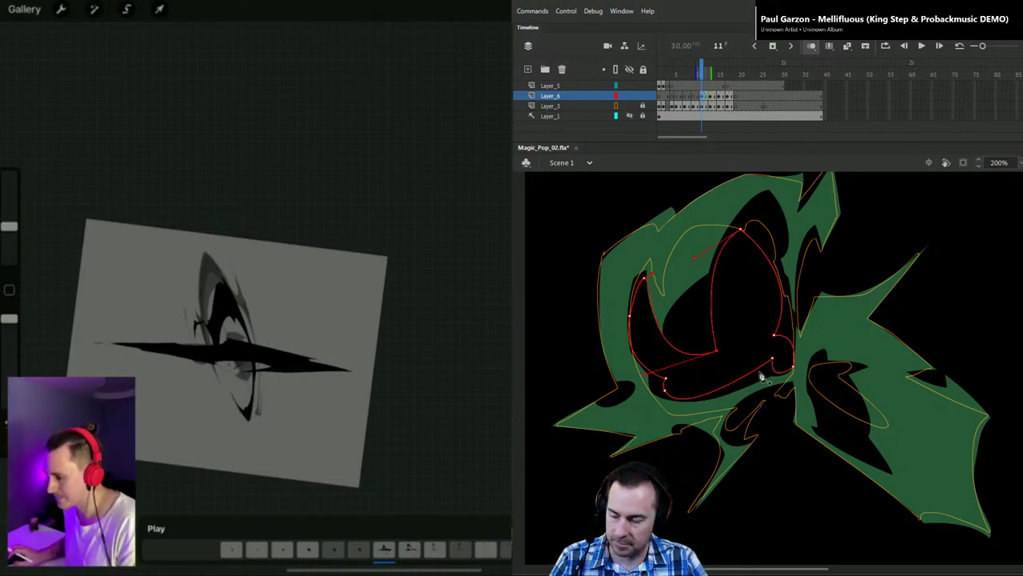
# Step: Straighten the inner outline's right side and delete the excess segments at its left tip to shorten it
pyautogui.press('v')
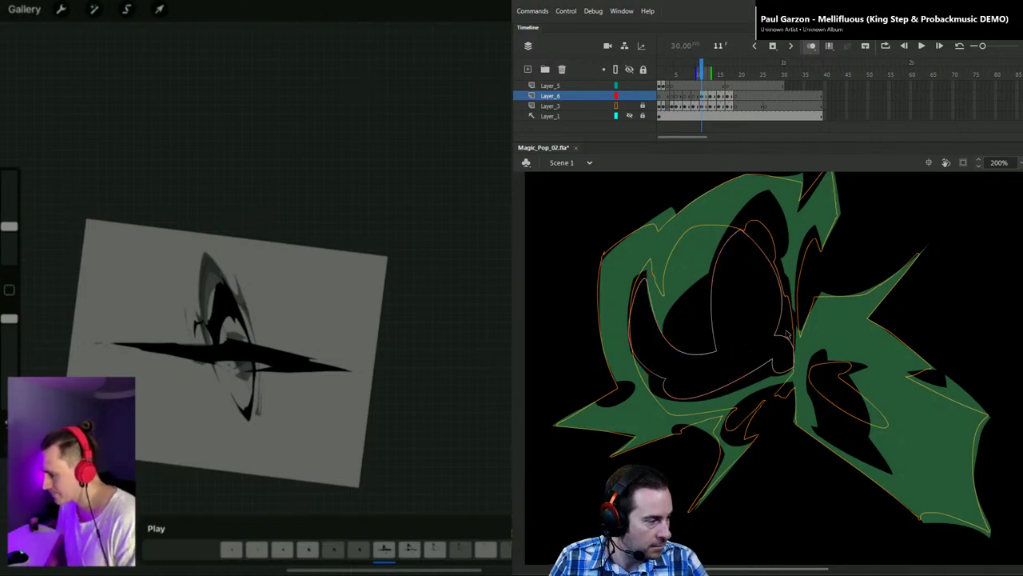
pyautogui.moveTo(774, 335); pyautogui.dragTo(774, 336)
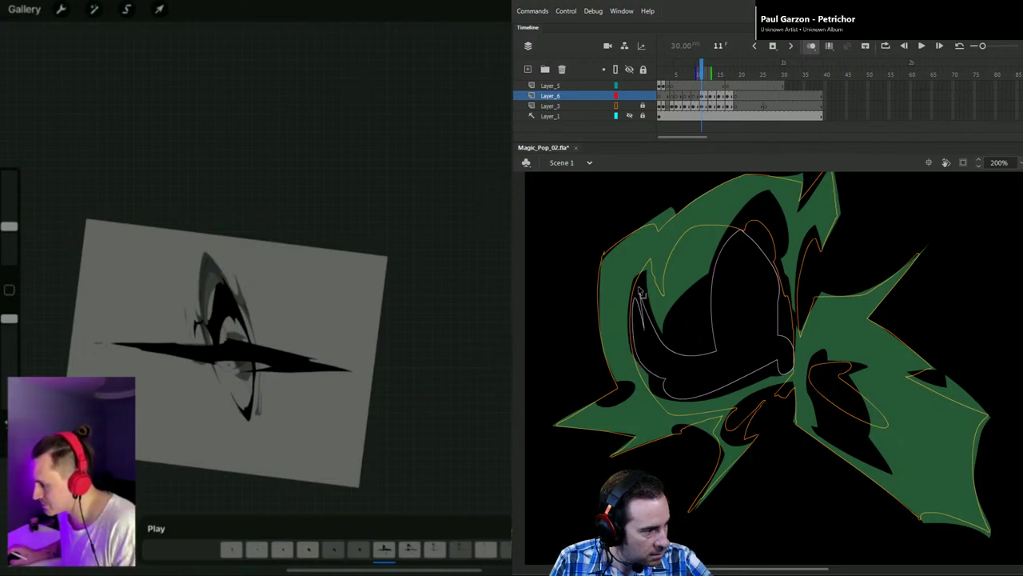
pyautogui.click(644, 307)
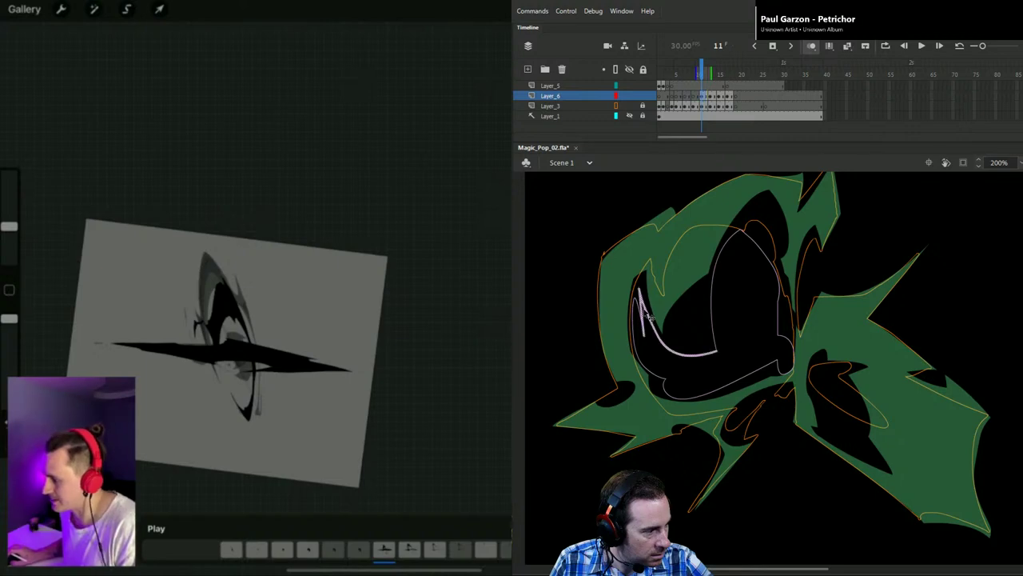
pyautogui.click(653, 315)
pyautogui.moveTo(652, 318); pyautogui.dragTo(646, 328)
pyautogui.click(638, 315)
pyautogui.click(639, 316)
pyautogui.press('Delete')
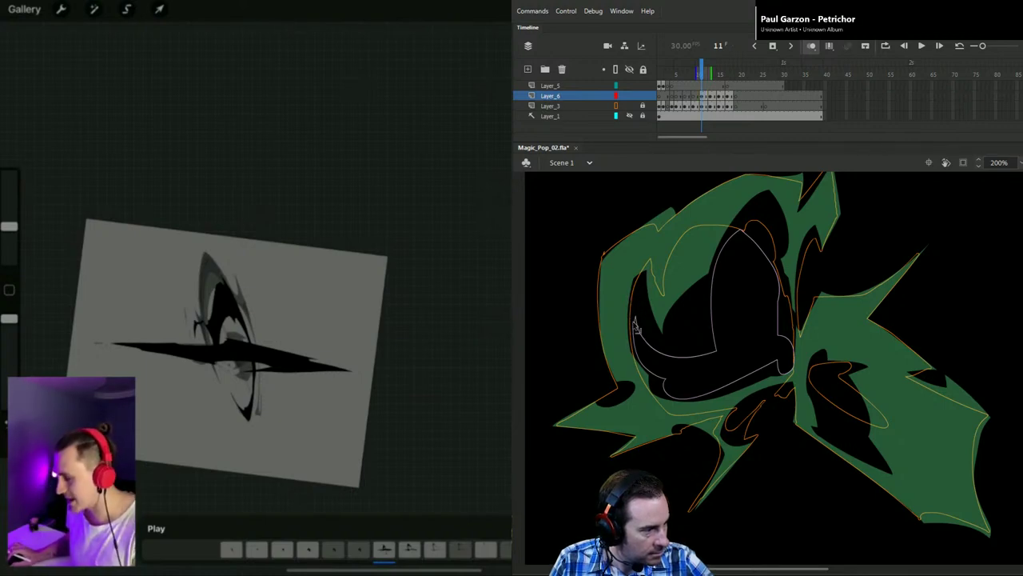
pyautogui.moveTo(640, 339); pyautogui.dragTo(646, 341)
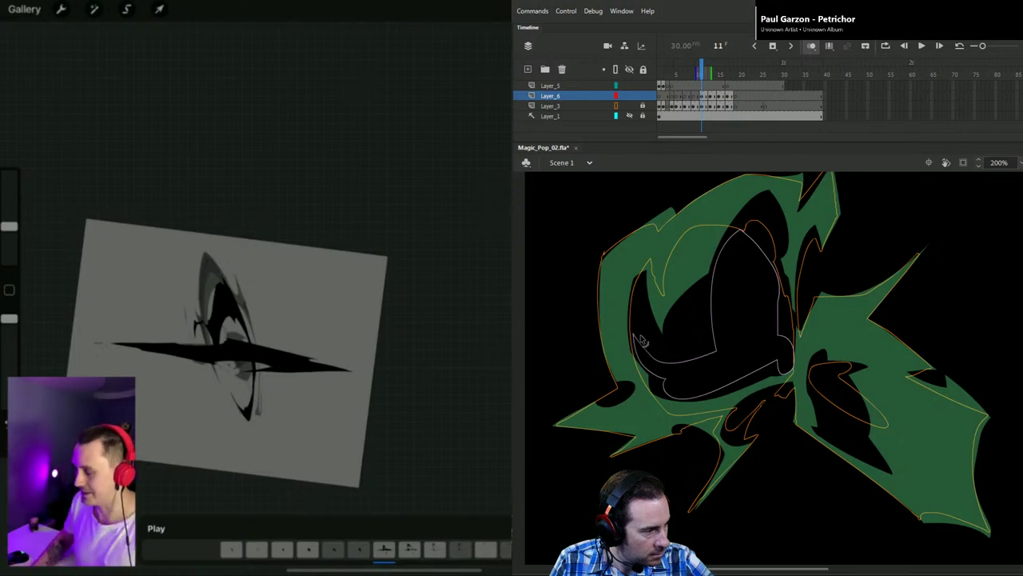
pyautogui.hotkey('ctrl', 'z')
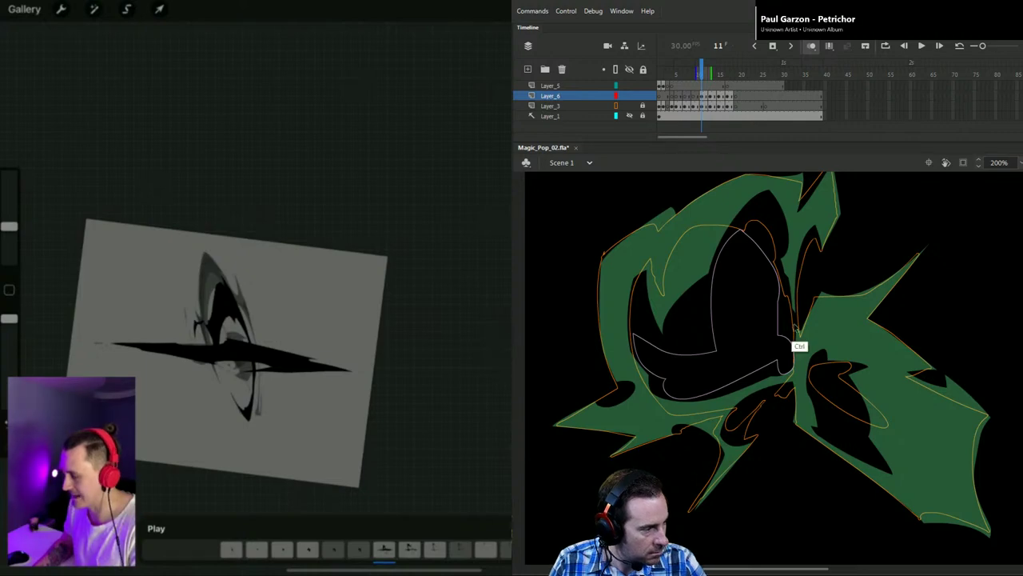
# Step: Trace the upper-right spikes and the right shape's upper edge with line strokes that overshoot at the corners
pyautogui.hotkey('ctrl', '1')
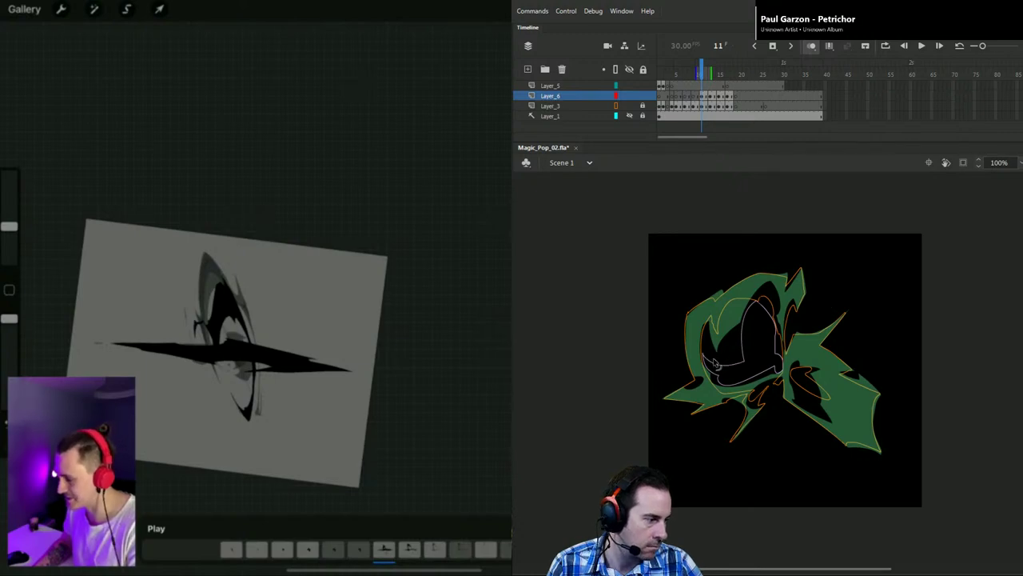
pyautogui.click(798, 288)
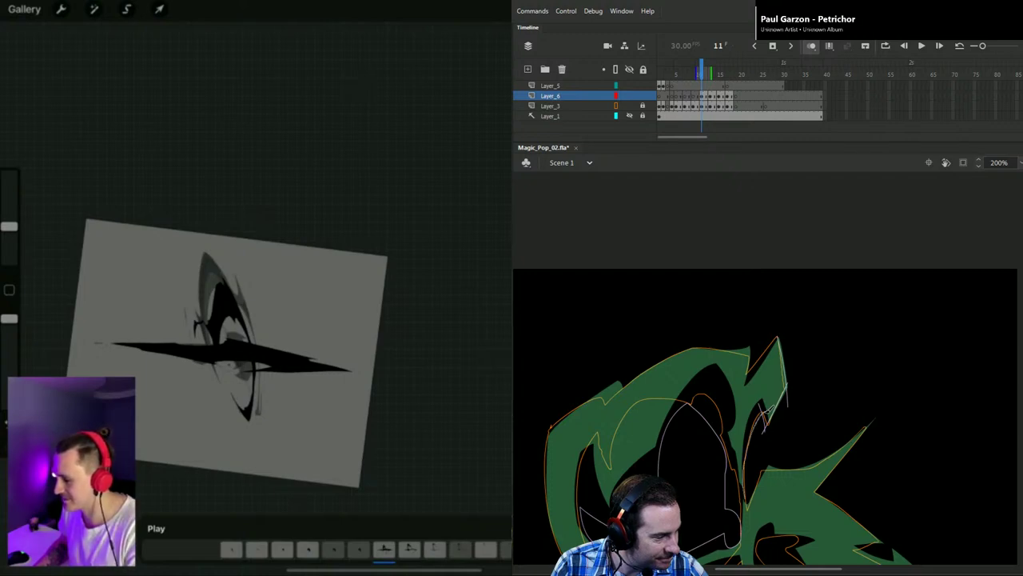
pyautogui.moveTo(768, 490); pyautogui.dragTo(761, 404)
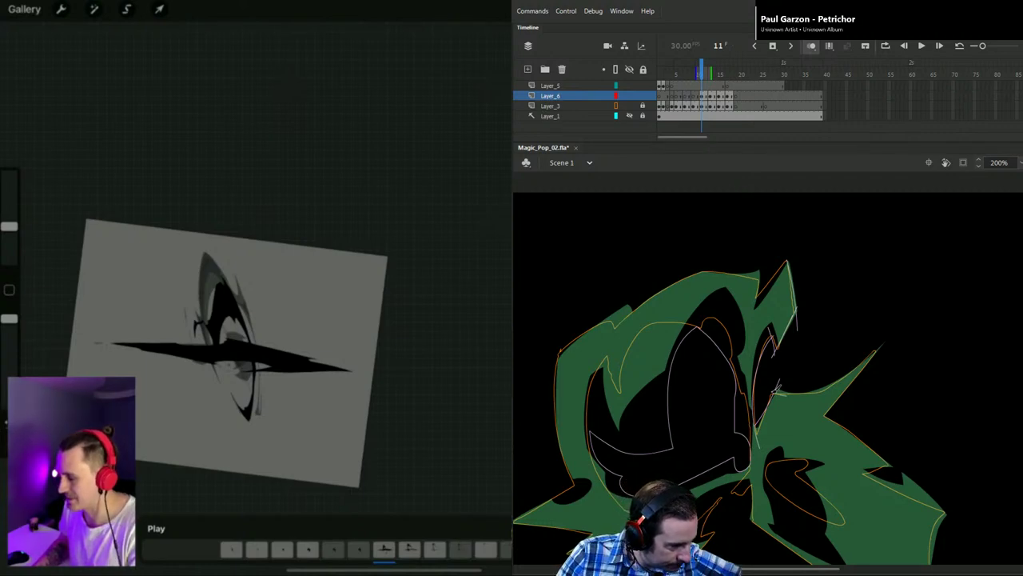
pyautogui.moveTo(880, 349); pyautogui.dragTo(904, 323)
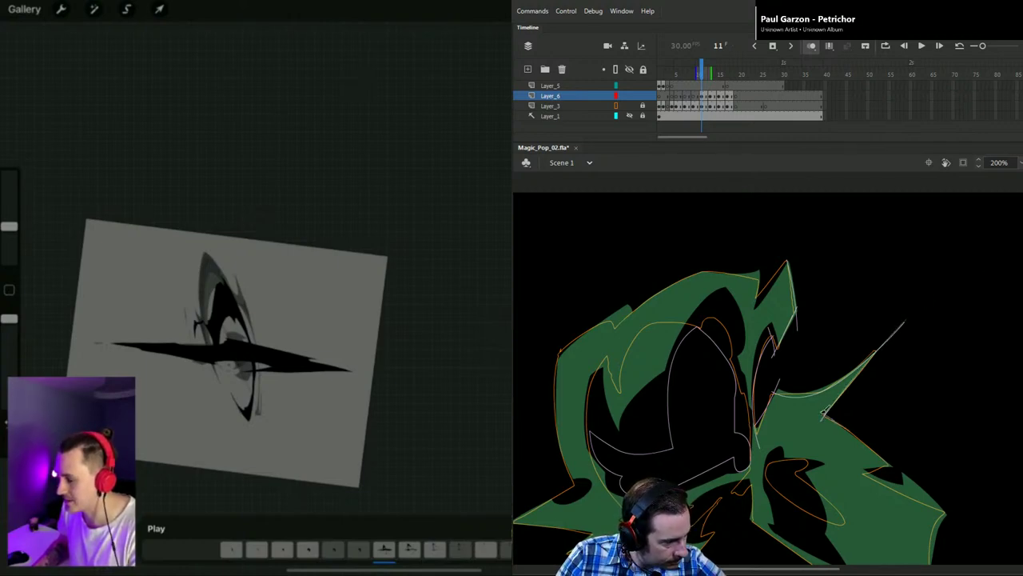
pyautogui.moveTo(923, 450); pyautogui.dragTo(875, 388)
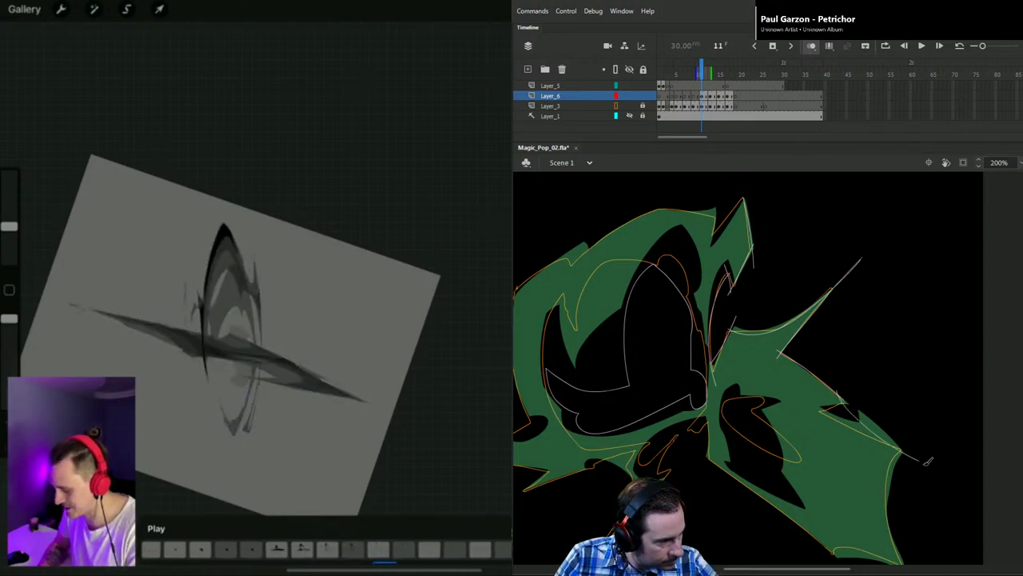
# Step: Step forward from frame 11 to frame 15 and back to compare the new outline with the following burst frames
pyautogui.press('.')
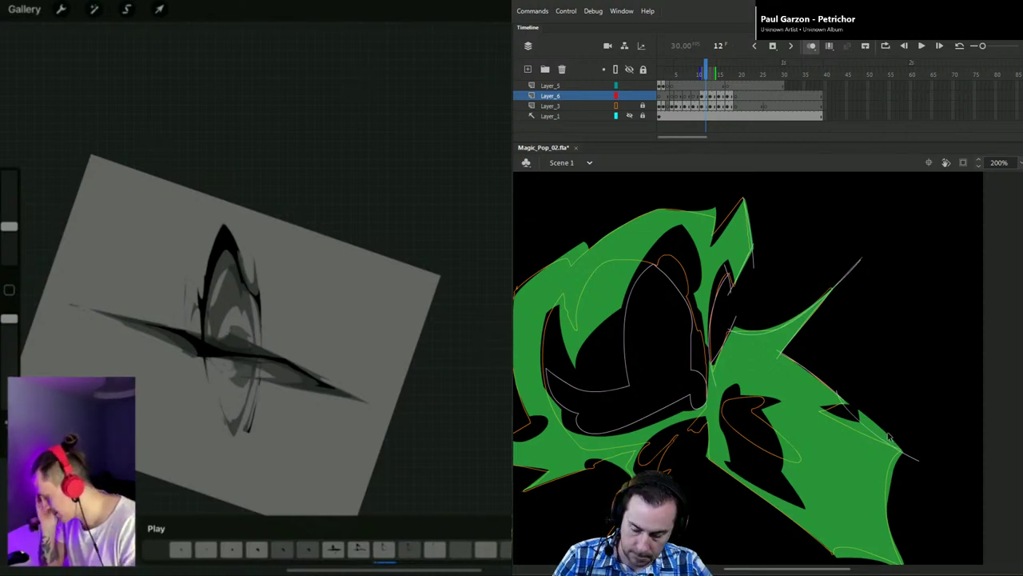
pyautogui.press('.')
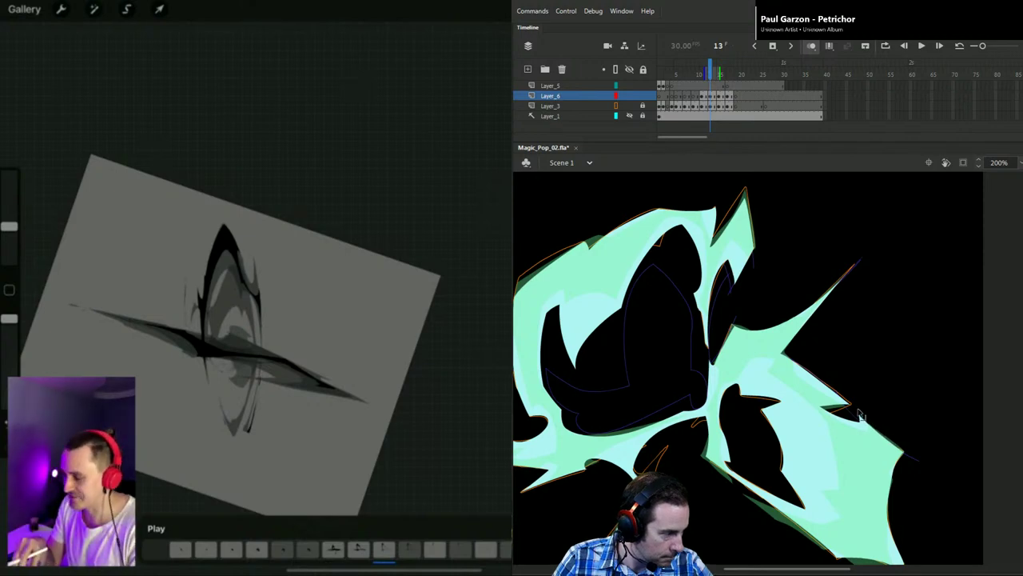
pyautogui.press('.')
pyautogui.press('.')
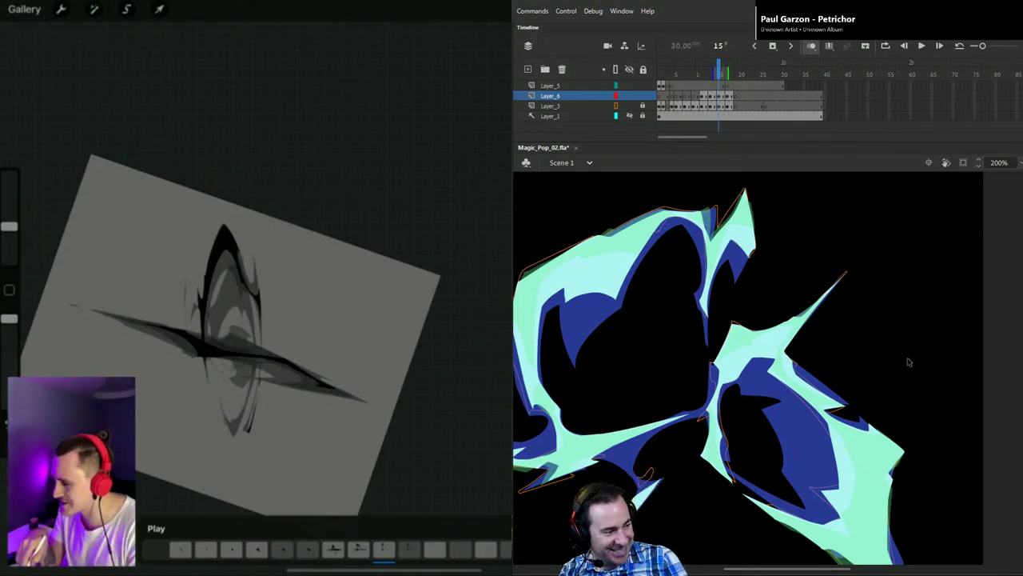
pyautogui.press(',')
pyautogui.press(',')
pyautogui.press(',')
pyautogui.press(',')
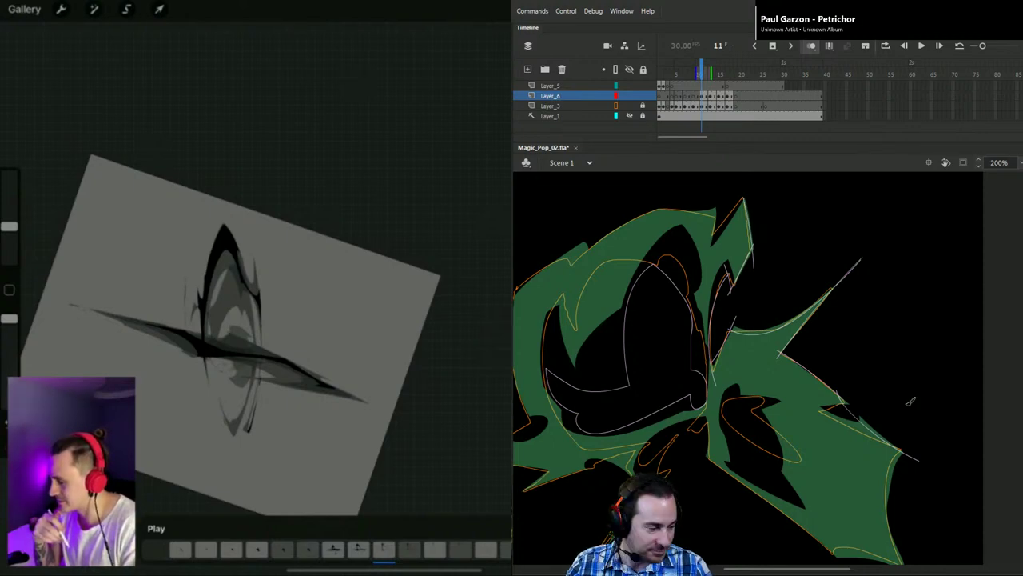
# Step: Save the file and trace the side and bottom edges of the burst's lower-right tip with curved lines
pyautogui.scroll(-3, 903, 402)
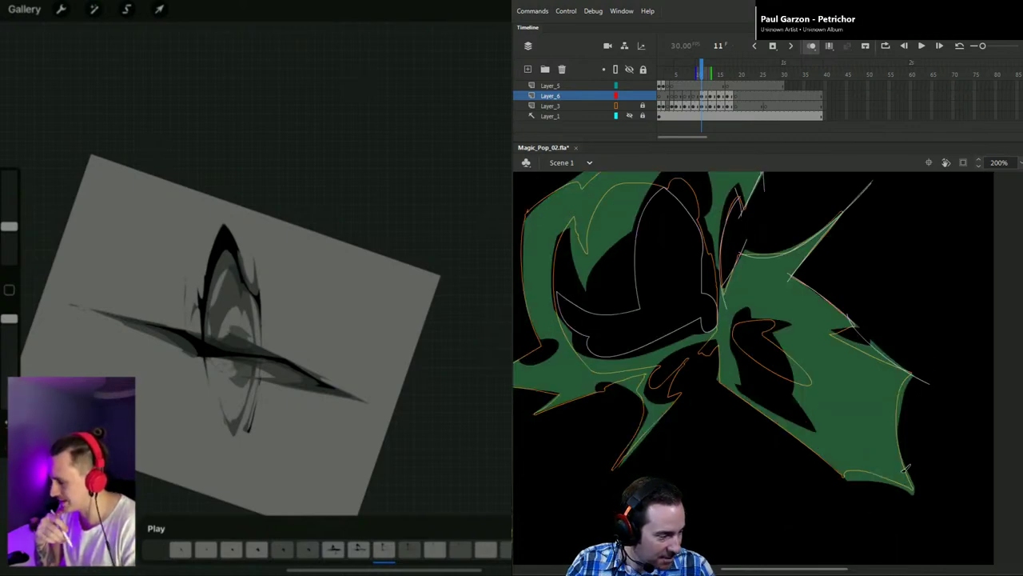
pyautogui.hotkey('ctrl', 's')
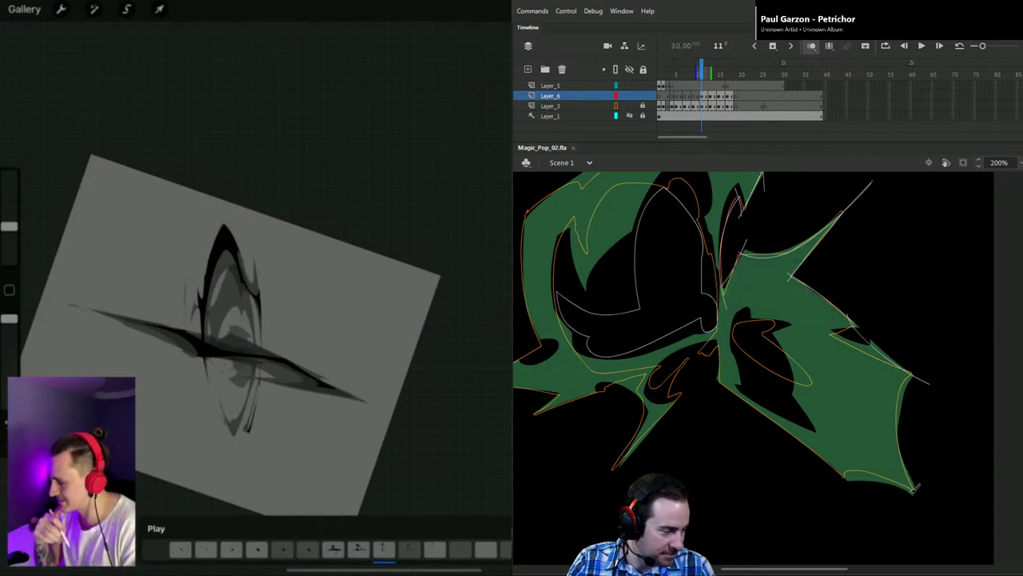
pyautogui.moveTo(914, 491); pyautogui.dragTo(922, 356)
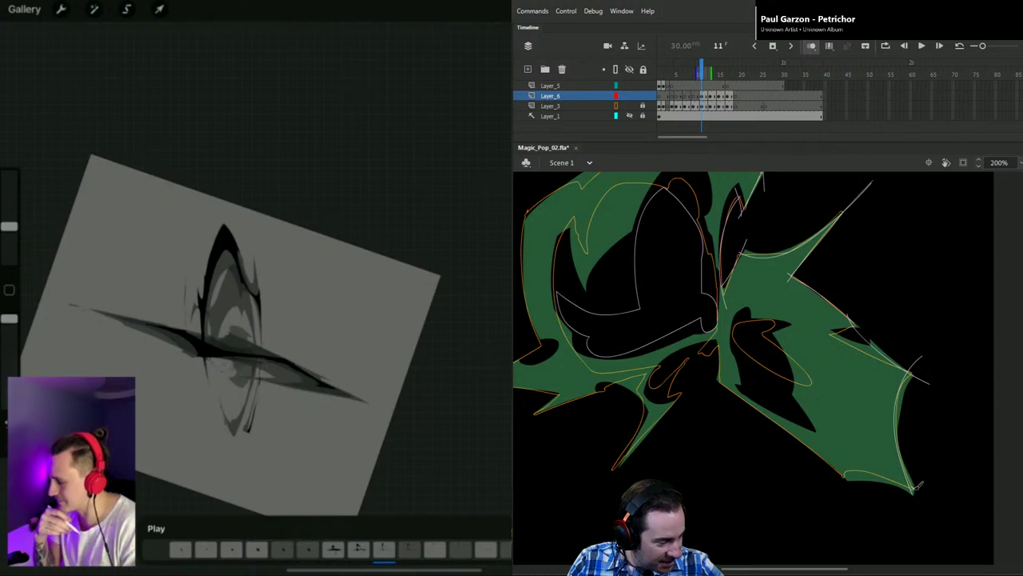
pyautogui.moveTo(917, 487); pyautogui.dragTo(838, 490)
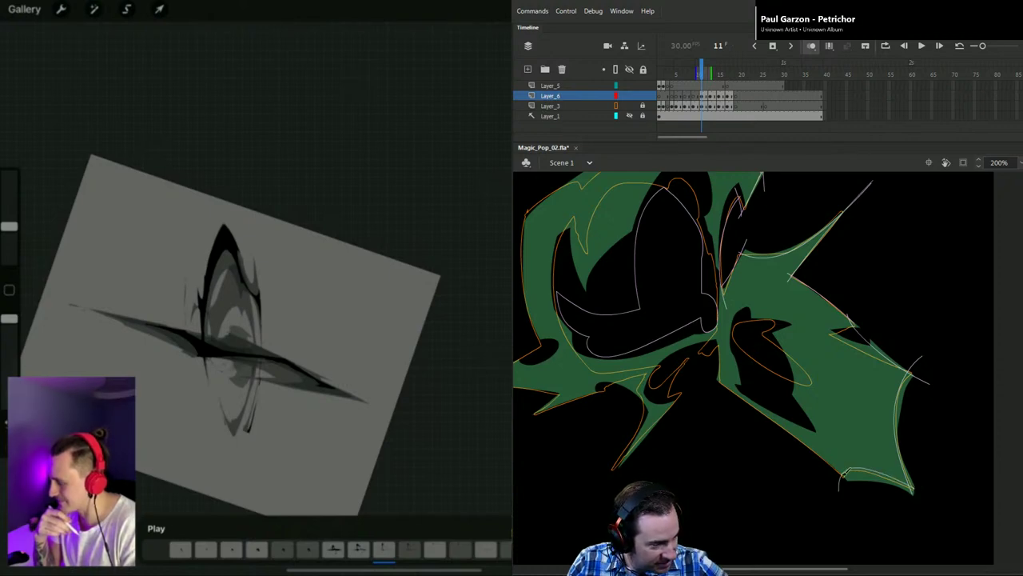
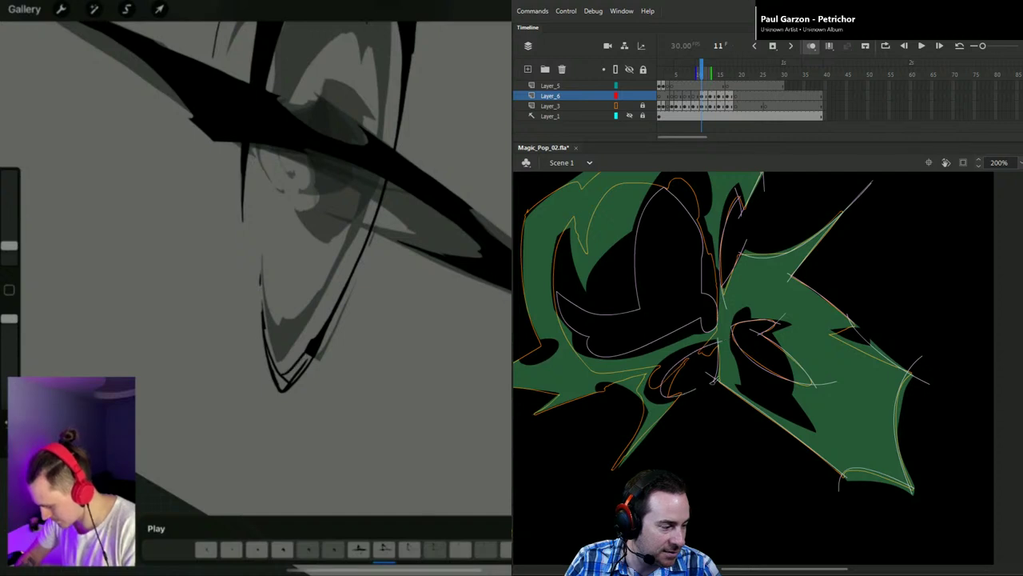
# Step: Trace the lower-left spikes, the left side and the upper edge of frame 11's burst with overshooting line strokes
pyautogui.moveTo(690, 394); pyautogui.dragTo(787, 354)
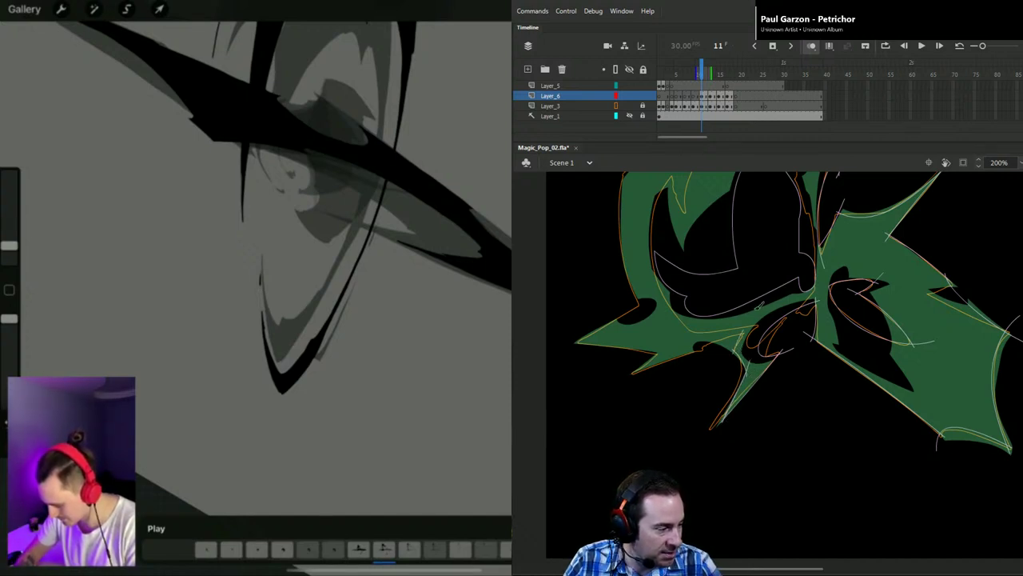
pyautogui.moveTo(757, 398); pyautogui.dragTo(857, 406)
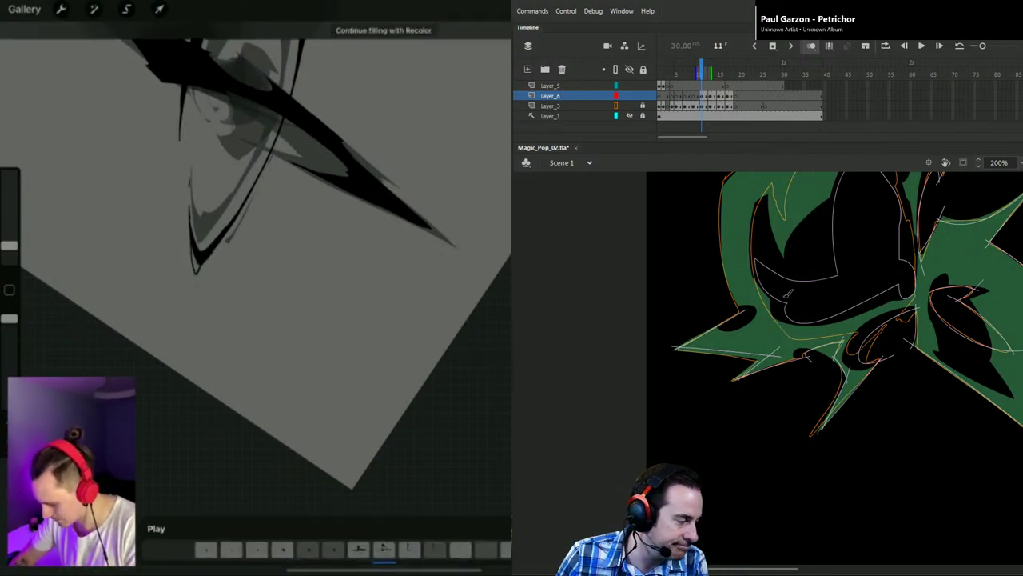
pyautogui.moveTo(783, 310); pyautogui.dragTo(754, 393)
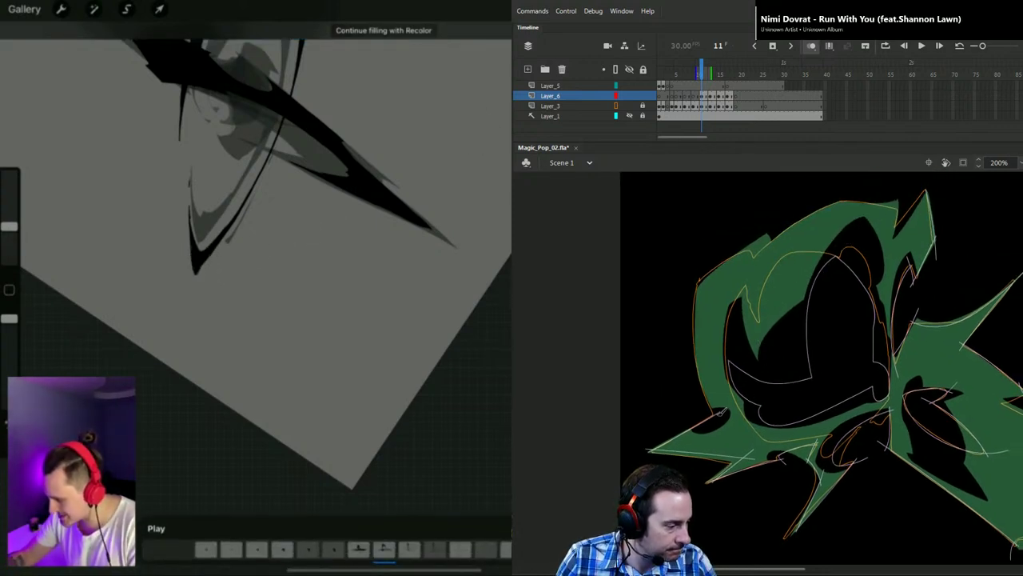
pyautogui.moveTo(700, 281); pyautogui.dragTo(708, 250)
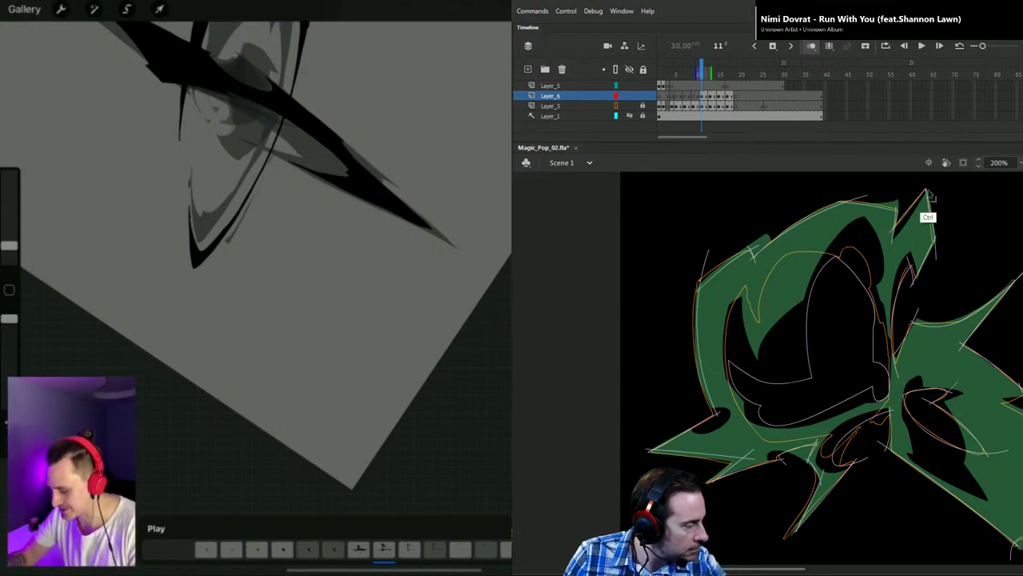
pyautogui.moveTo(923, 194); pyautogui.dragTo(925, 197)
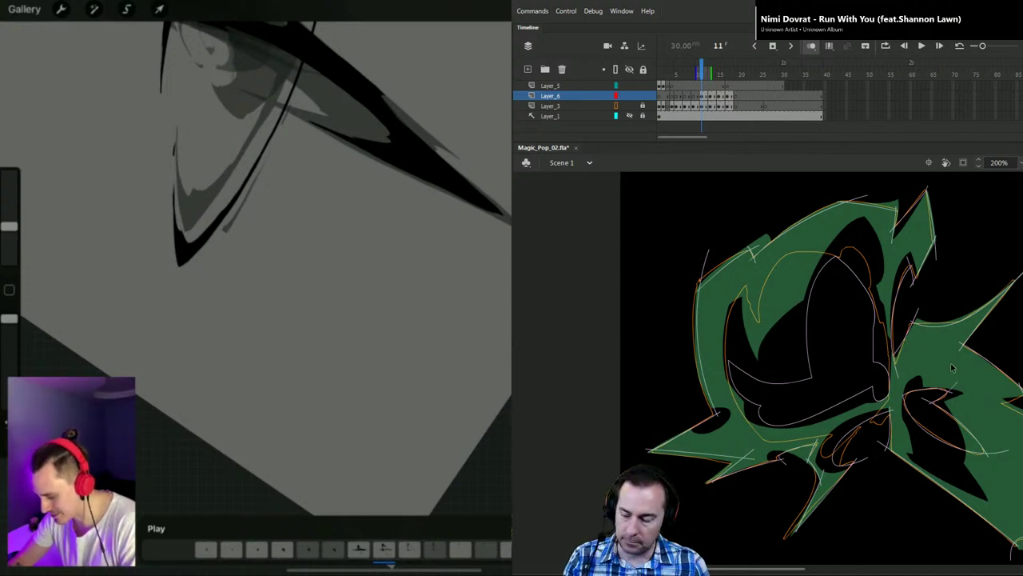
# Step: Fill frame 11's closed burst outline and delete all of its outline strokes, including the overshooting ends
pyautogui.click(937, 398)
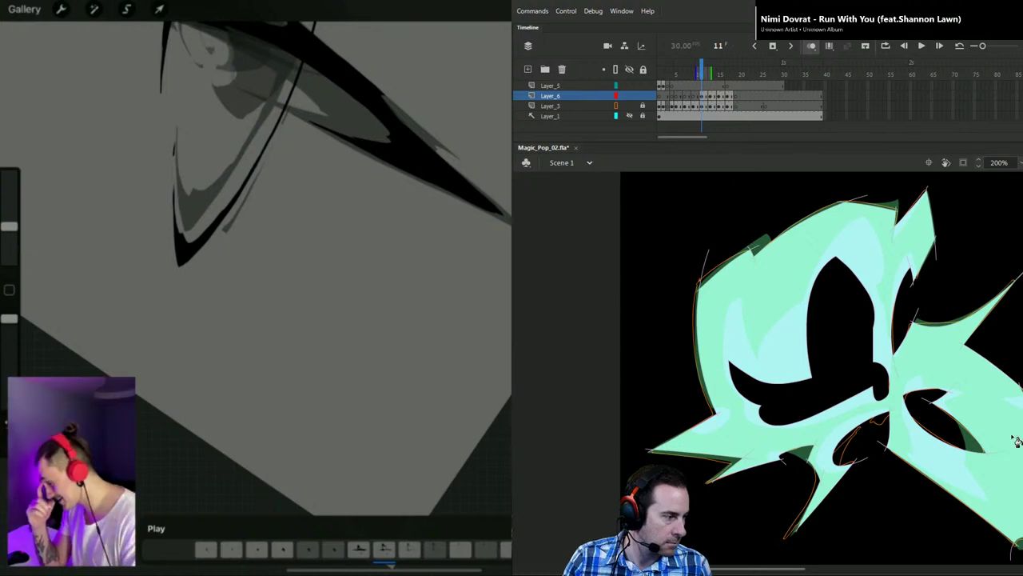
pyautogui.hotkey('ctrl', '1')
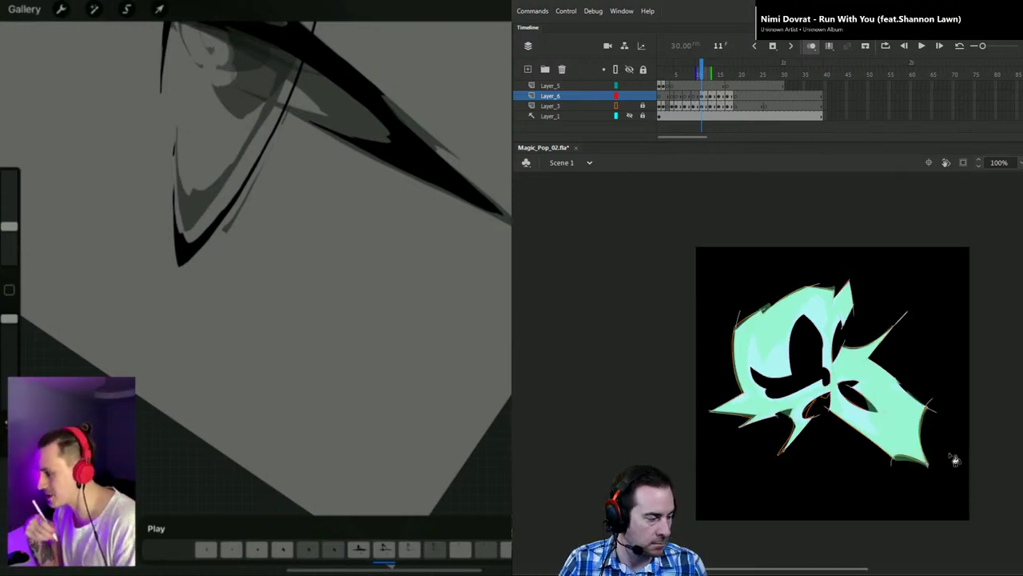
pyautogui.doubleClick(927, 466)
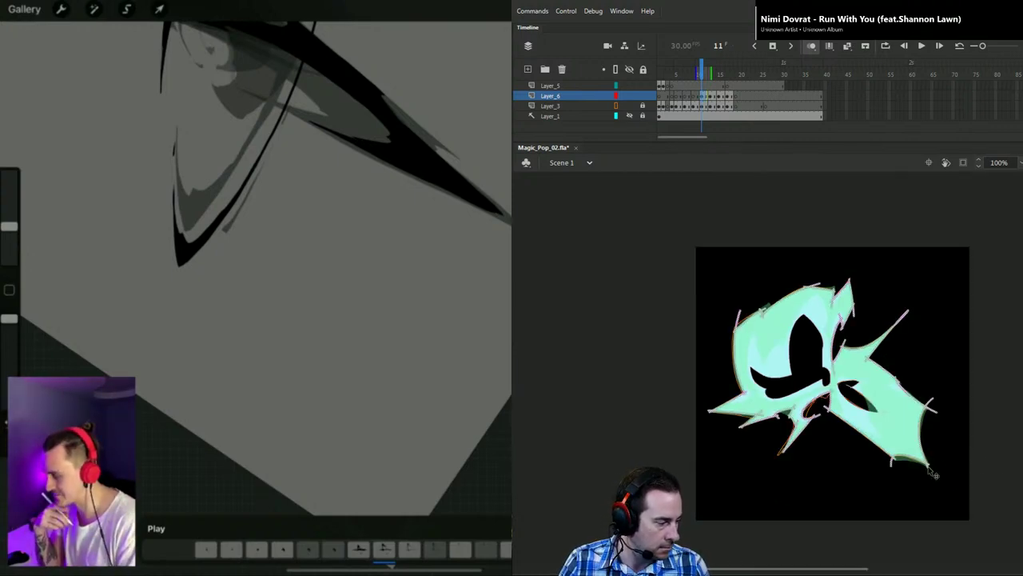
pyautogui.press('Delete')
pyautogui.doubleClick(880, 413)
pyautogui.press('Delete')
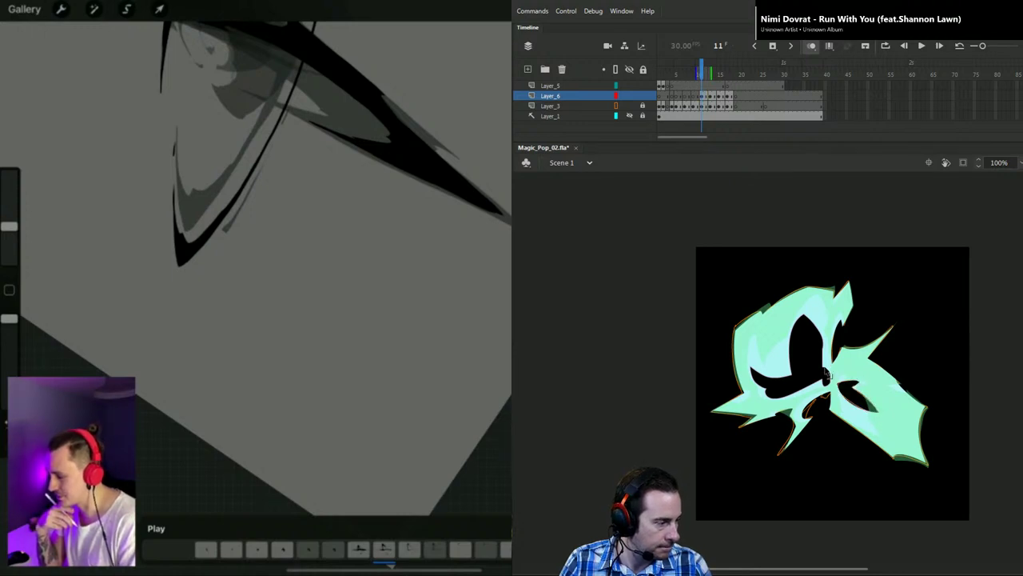
pyautogui.click(825, 369)
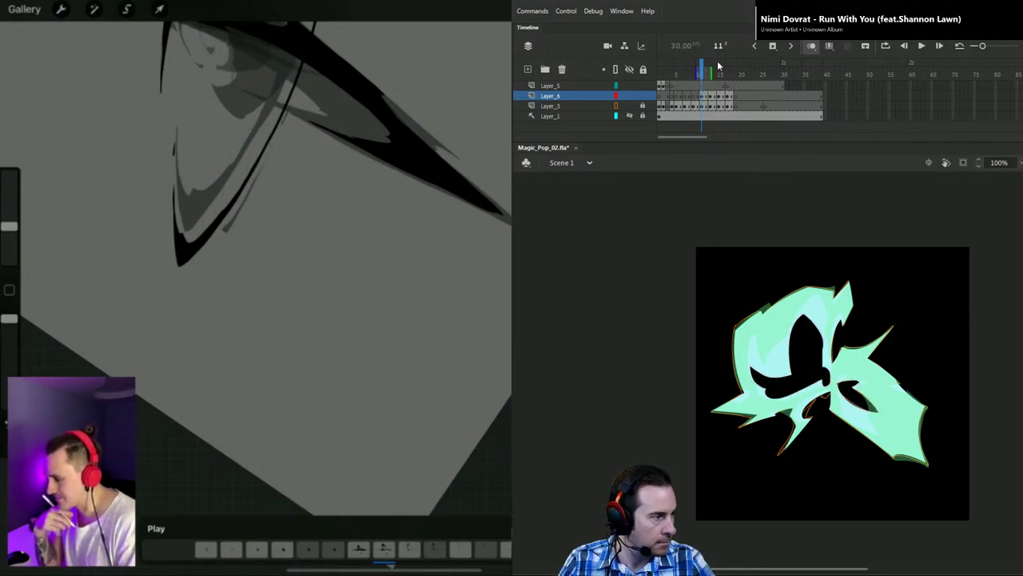
# Step: Compare frame 11 with frame 10, and cut a rounded bump into the fill above frame 11's lower-left inner hole
pyautogui.press(',')
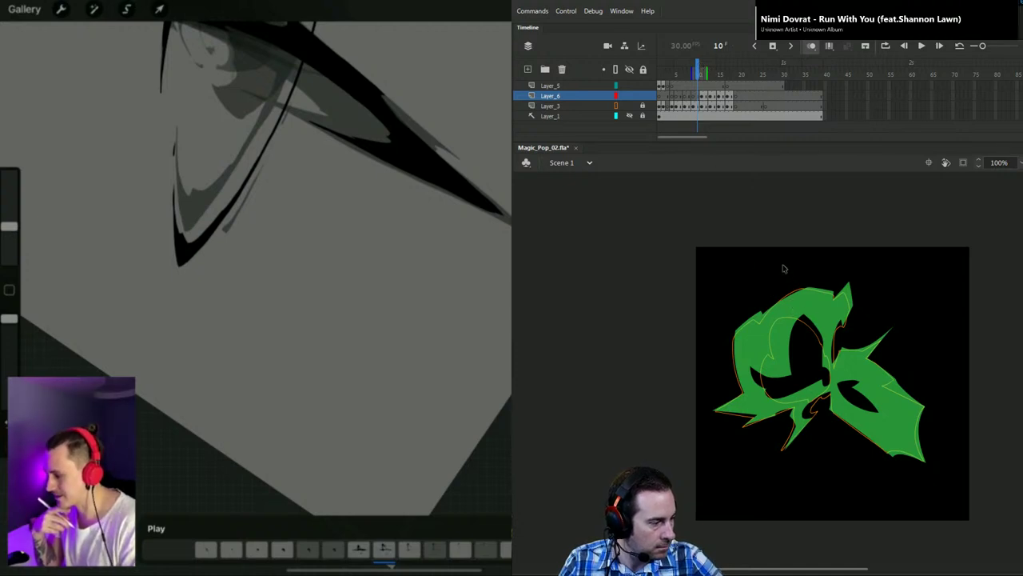
pyautogui.click(796, 373)
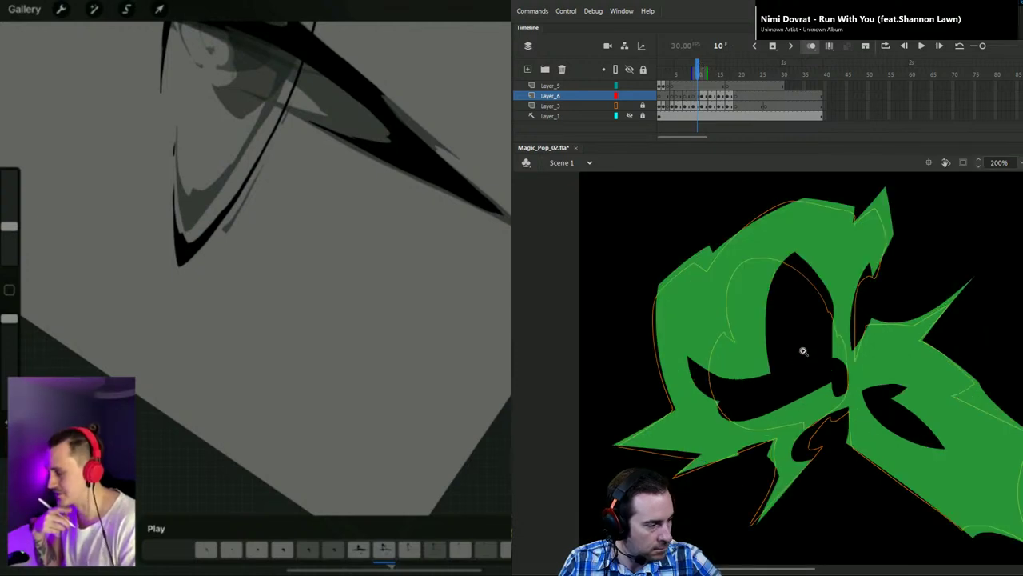
pyautogui.press('.')
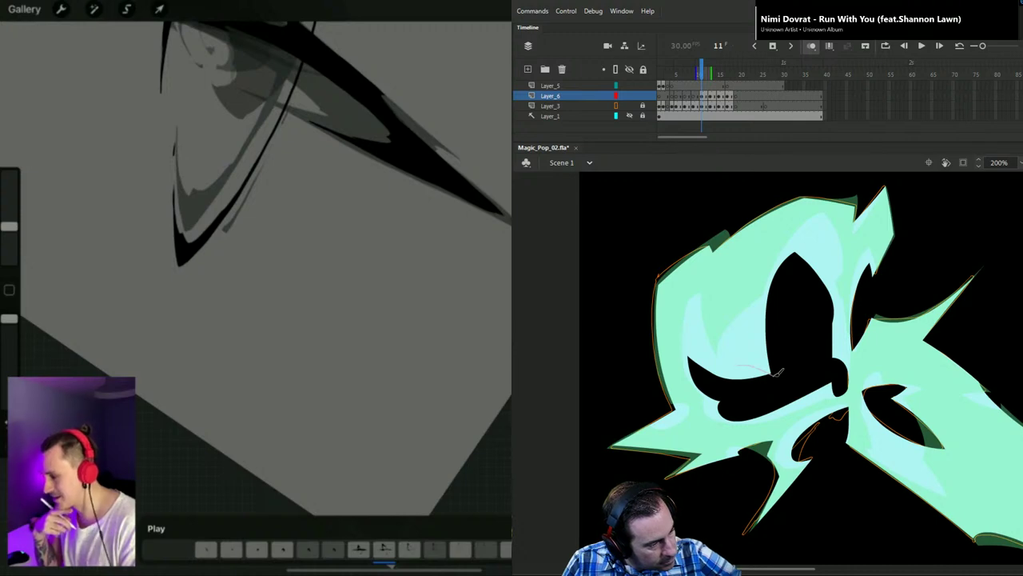
pyautogui.moveTo(738, 367); pyautogui.dragTo(737, 397)
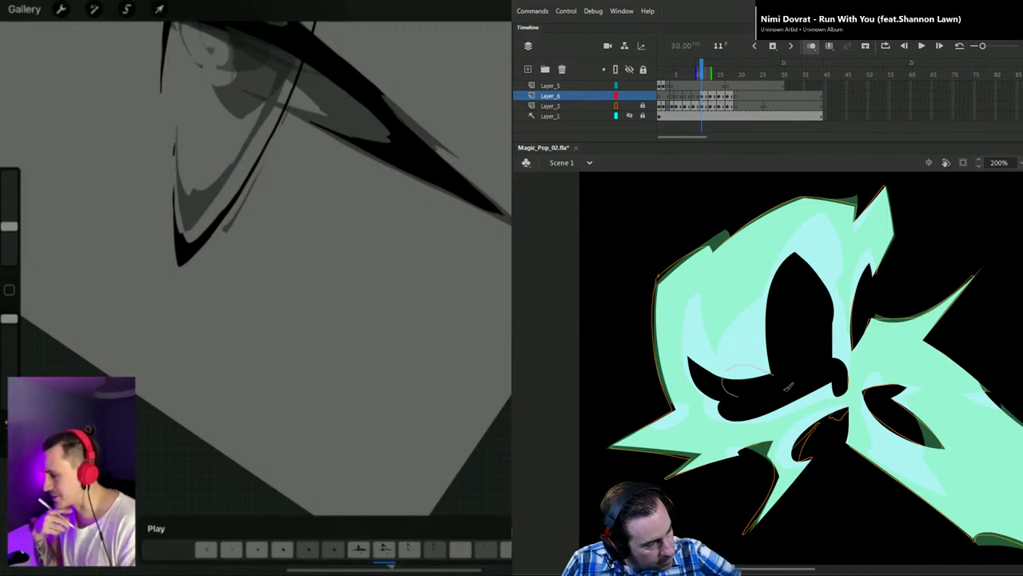
pyautogui.press('v')
pyautogui.click(761, 371)
pyautogui.press('Delete')
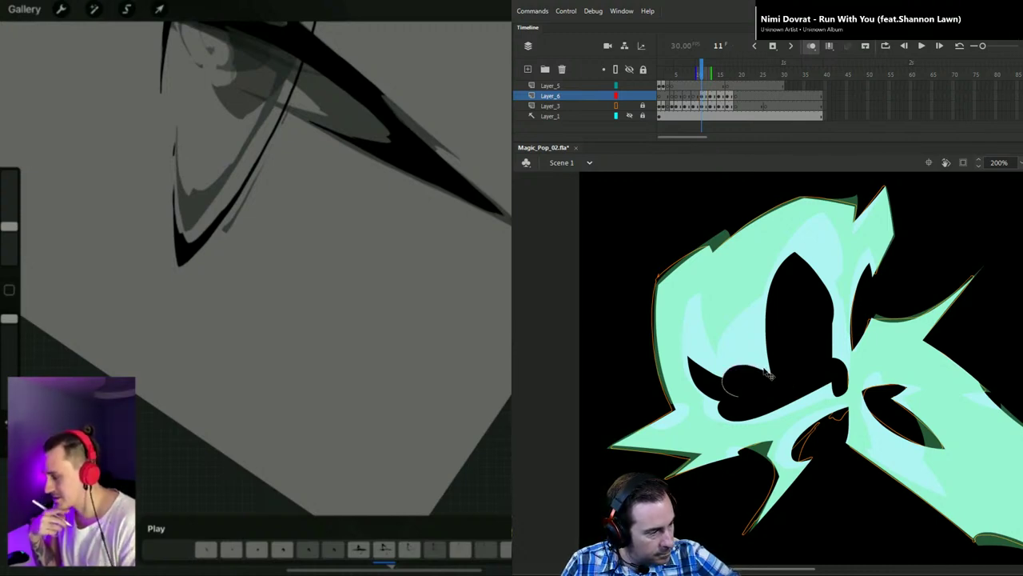
pyautogui.doubleClick(764, 372)
pyautogui.press('Delete')
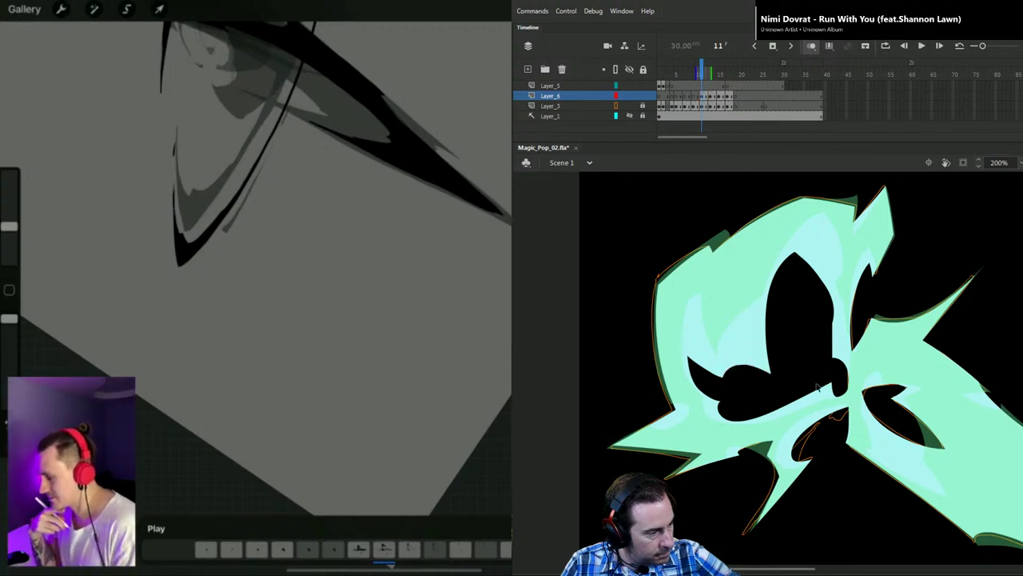
# Step: On frame 9, trace the right shape's upper spike, the narrow central gap and the upper-right tip with overshooting lines
pyautogui.hotkey('ctrl', '1')
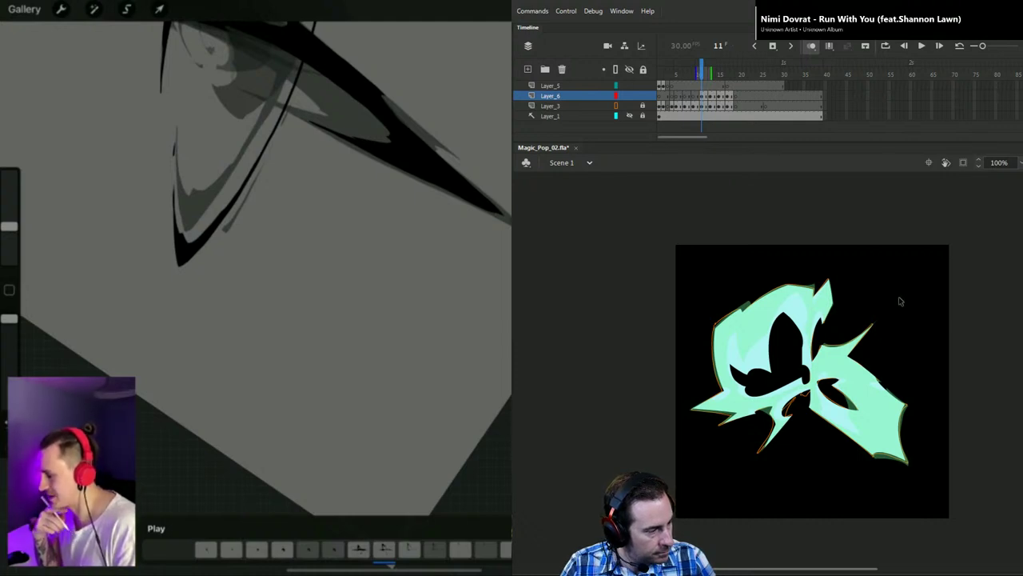
pyautogui.press(',')
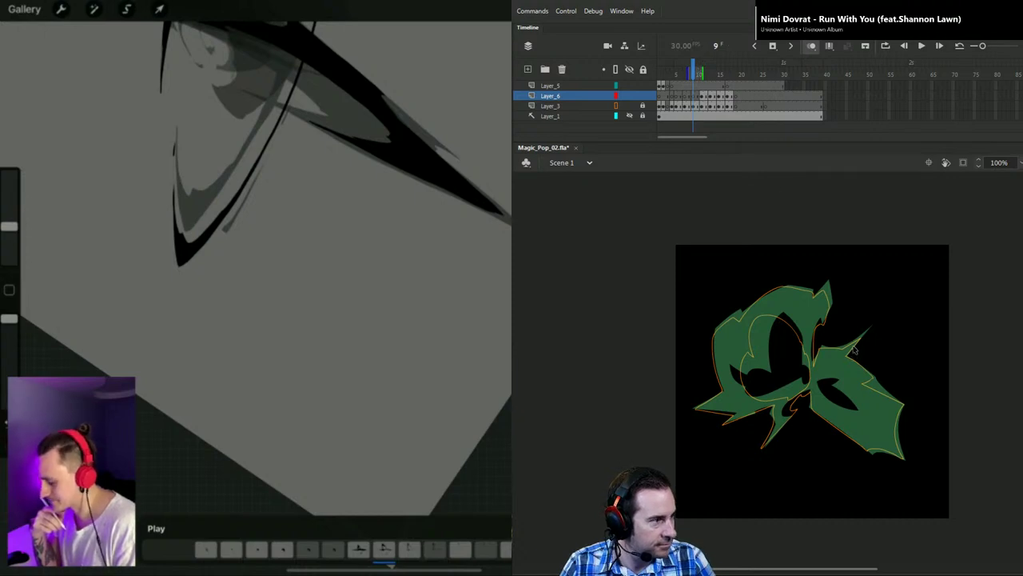
pyautogui.hotkey('ctrl', '=')
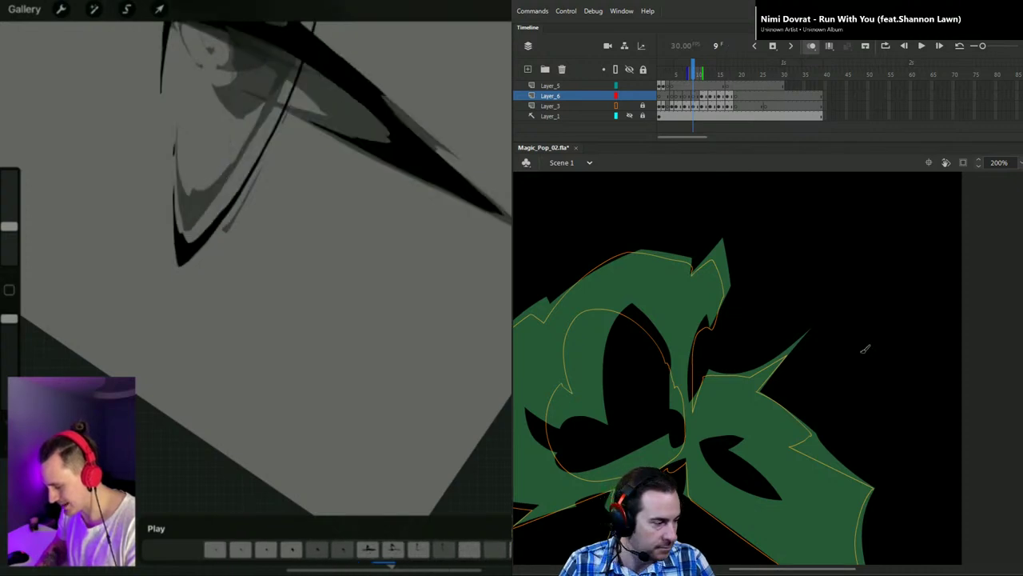
pyautogui.moveTo(810, 326); pyautogui.dragTo(800, 338)
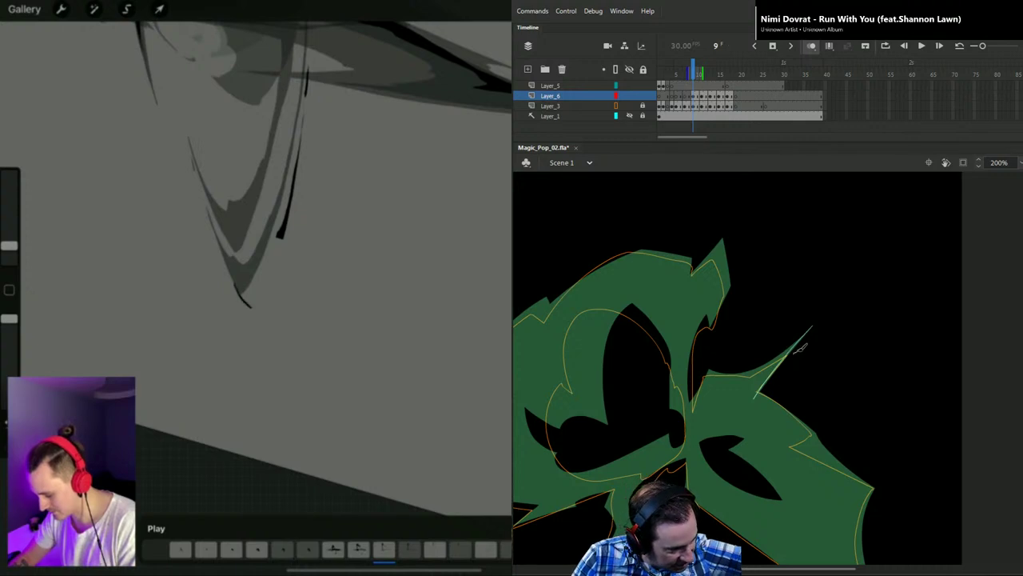
pyautogui.moveTo(799, 350); pyautogui.dragTo(728, 396)
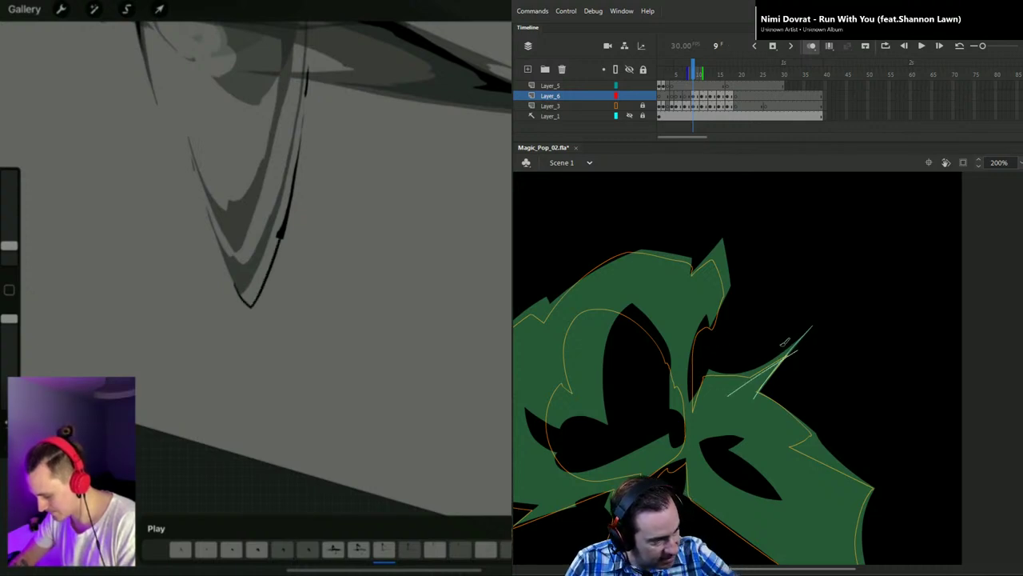
pyautogui.hotkey('ctrl', 'z')
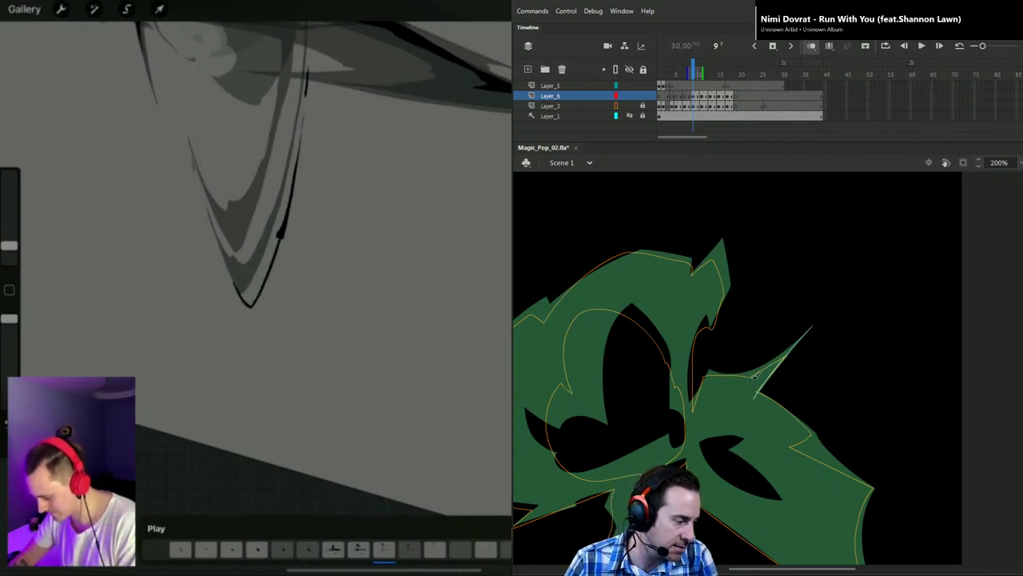
pyautogui.moveTo(749, 381); pyautogui.dragTo(821, 334)
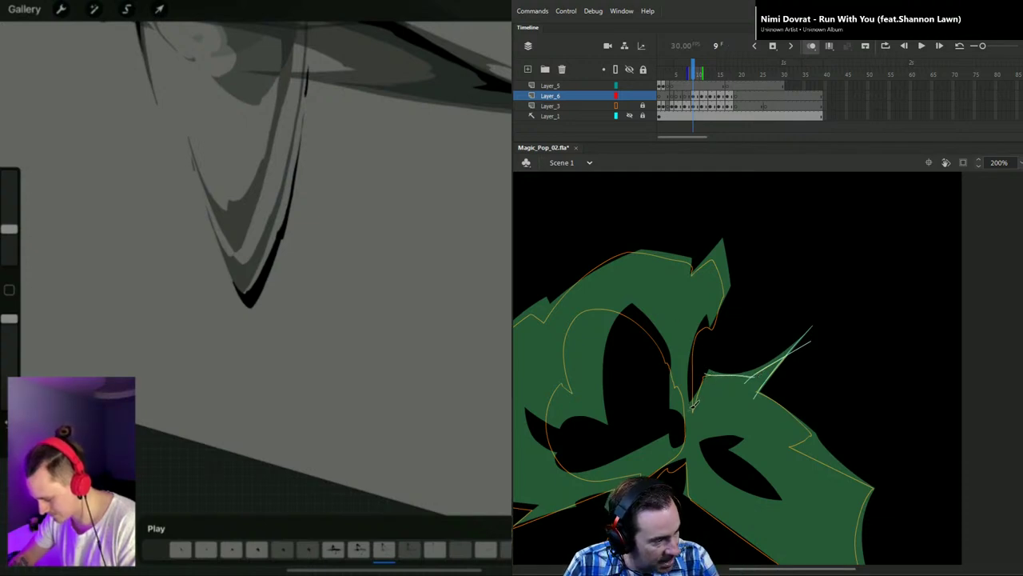
pyautogui.moveTo(690, 411); pyautogui.dragTo(713, 362)
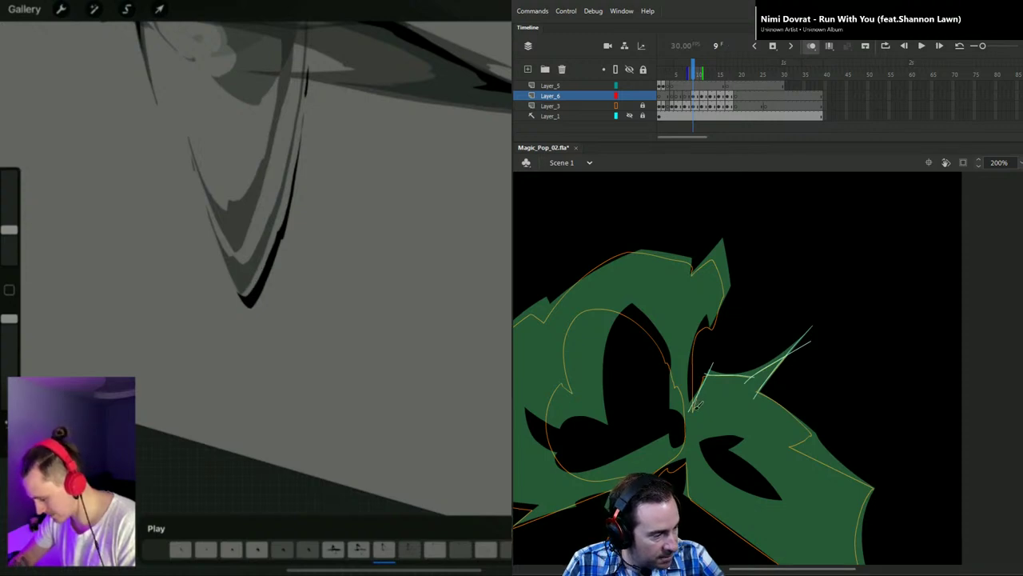
pyautogui.moveTo(697, 408)
pyautogui.mouseDown()
pyautogui.moveTo(725, 278)
pyautogui.moveTo(730, 290)
pyautogui.moveTo(709, 249)
pyautogui.mouseUp()
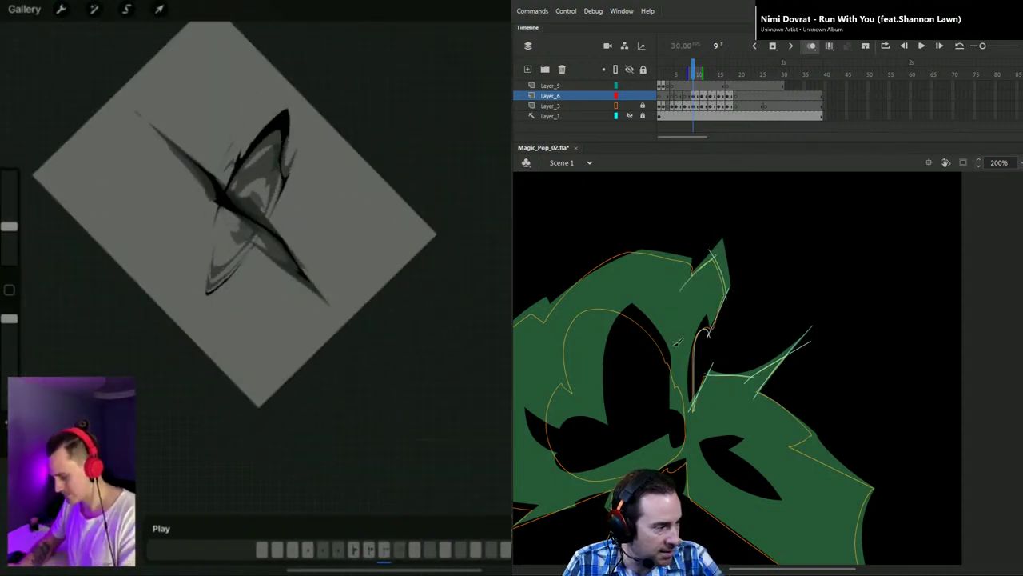
# Step: Trace frame 9's top edge and the right shape's notch, outer side and lower edge down to the centre
pyautogui.press('ctrl')
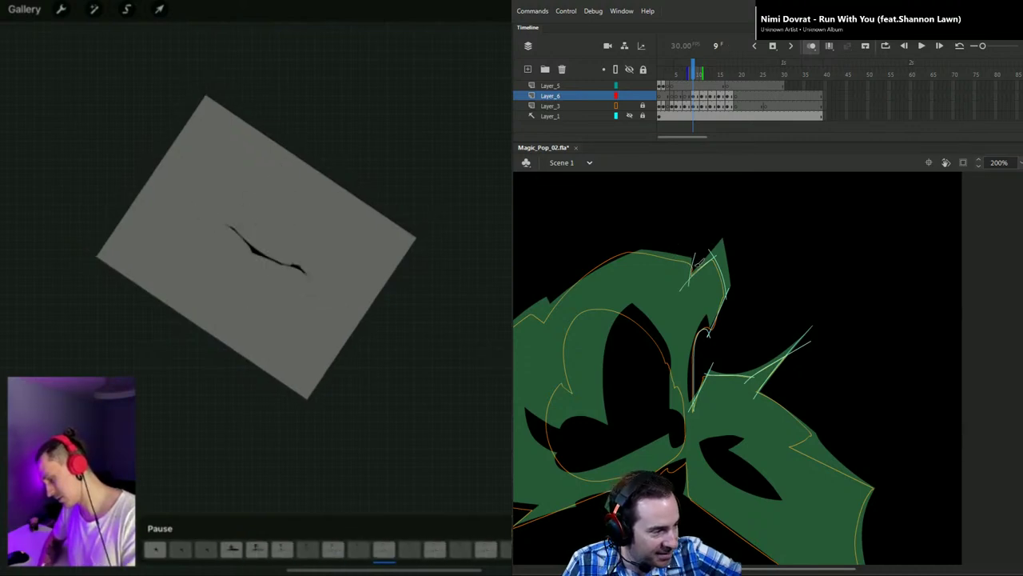
pyautogui.moveTo(646, 255); pyautogui.dragTo(590, 250)
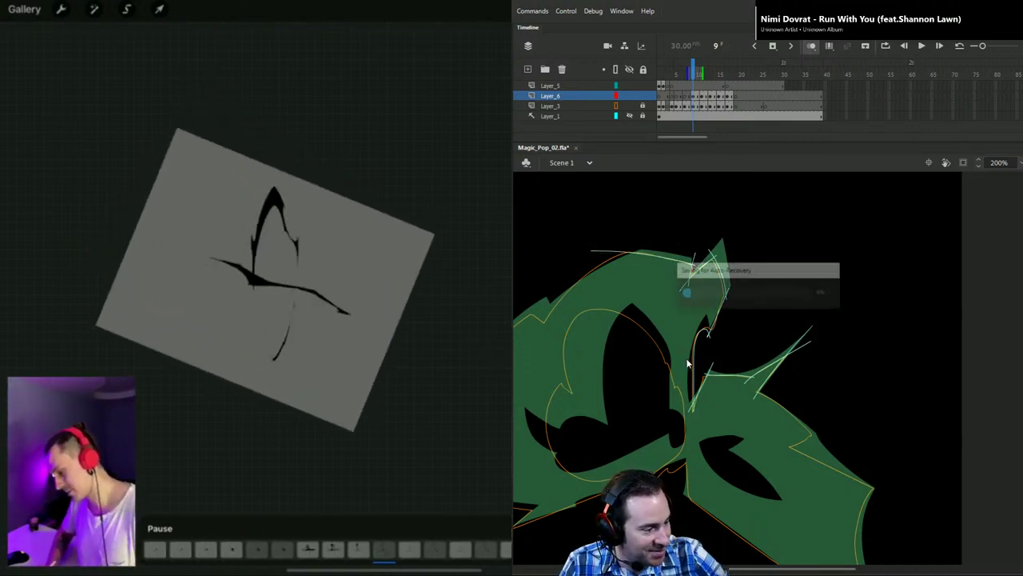
pyautogui.press('space')
pyautogui.moveTo(843, 399); pyautogui.dragTo(807, 304)
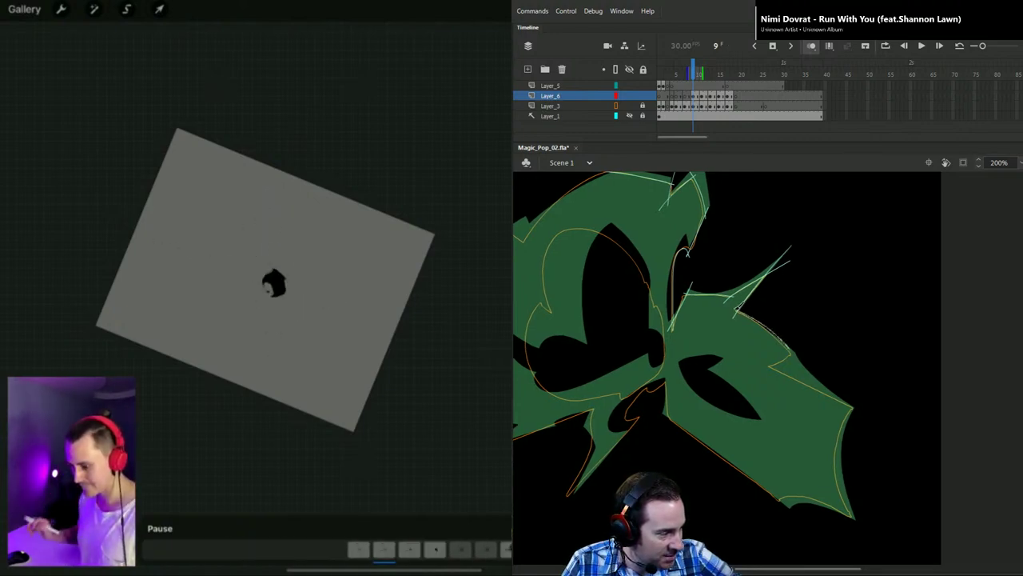
pyautogui.press('ctrl')
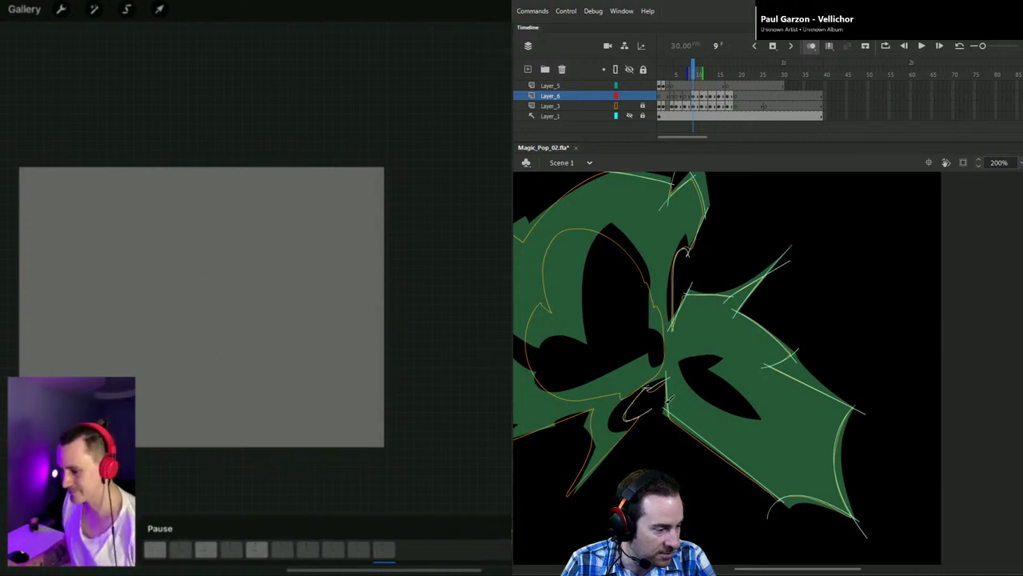
# Step: Trace frame 9's lower-left spikes, inner hole and left side, and fill the closed burst outline
pyautogui.moveTo(650, 429); pyautogui.dragTo(755, 377)
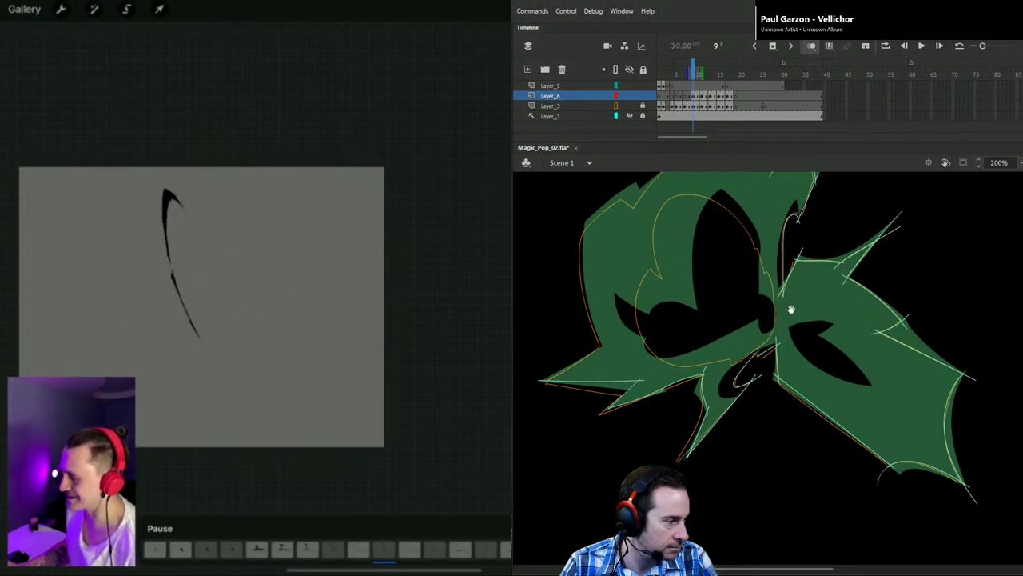
pyautogui.scroll(3, 790, 307)
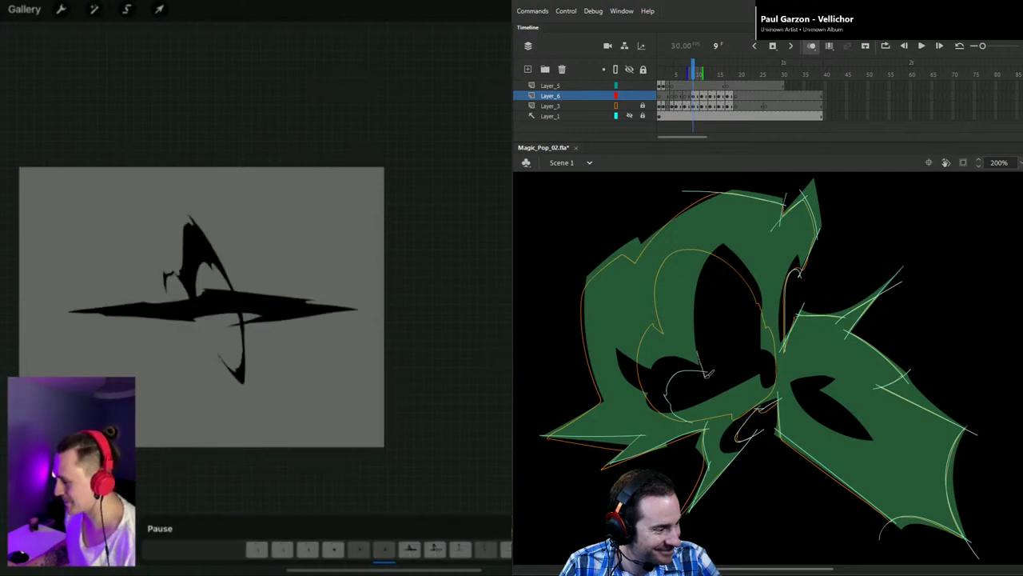
pyautogui.moveTo(695, 316)
pyautogui.mouseDown()
pyautogui.moveTo(741, 284)
pyautogui.moveTo(766, 357)
pyautogui.mouseUp()
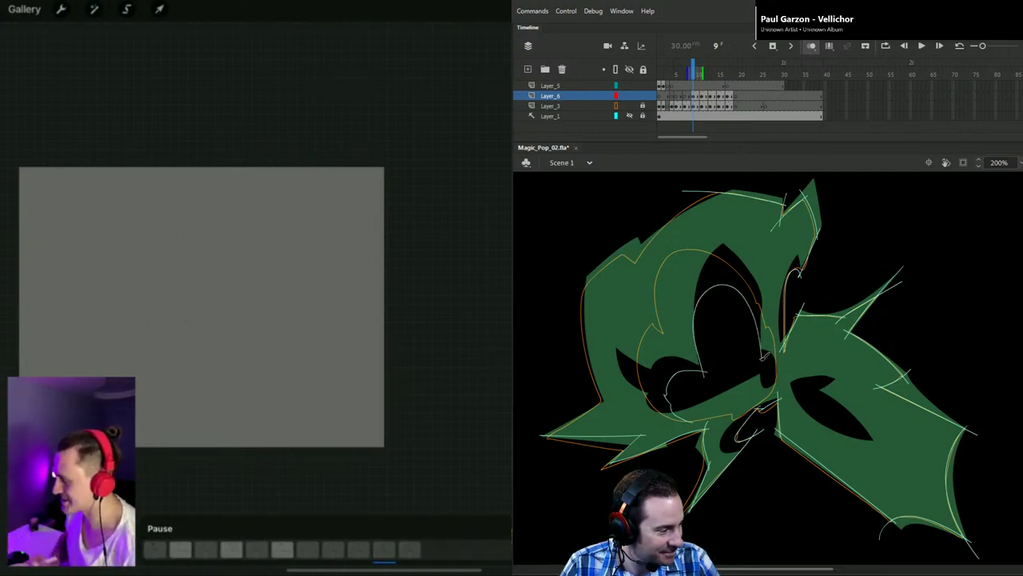
pyautogui.moveTo(762, 372); pyautogui.dragTo(729, 389)
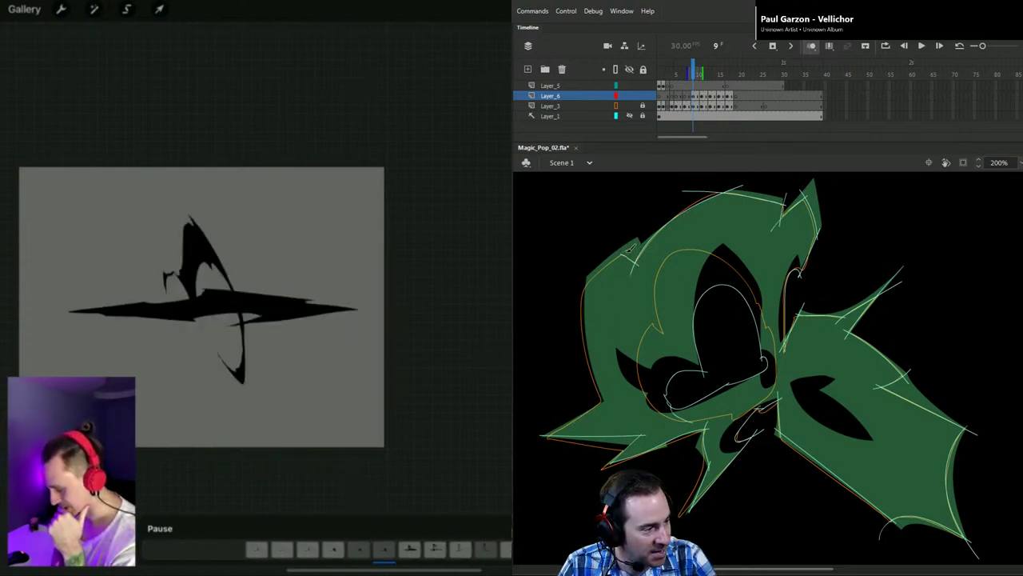
pyautogui.moveTo(600, 278); pyautogui.dragTo(564, 328)
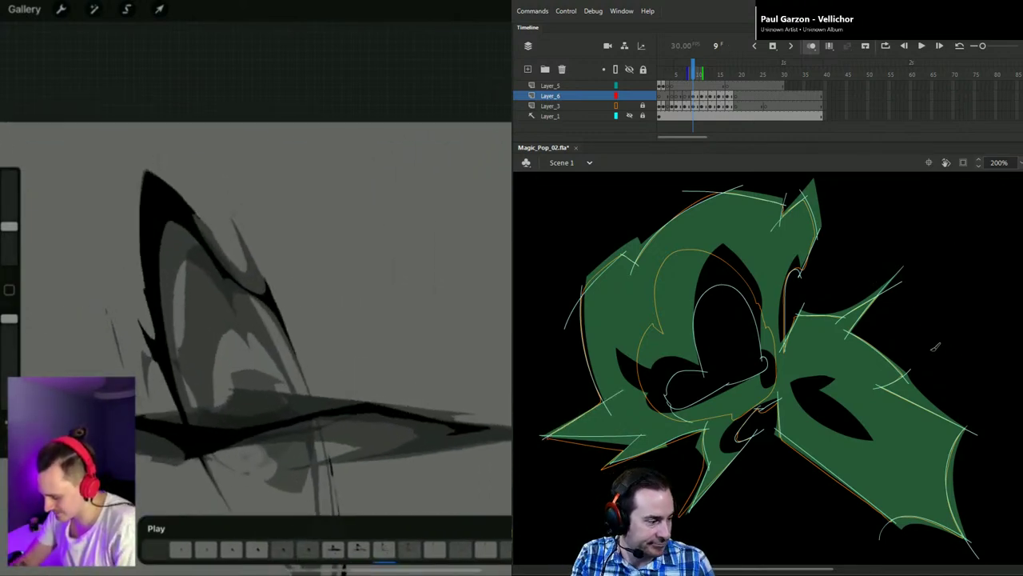
pyautogui.click(877, 378)
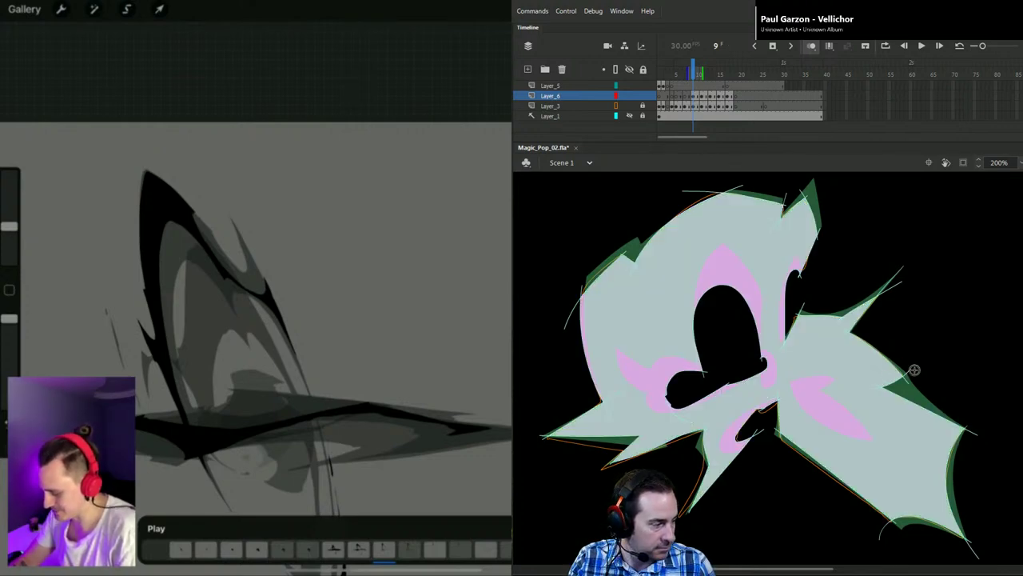
# Step: Select and delete all of frame 9's overshooting outline lines, leaving only the filled burst shape
pyautogui.press('v')
pyautogui.doubleClick(910, 374)
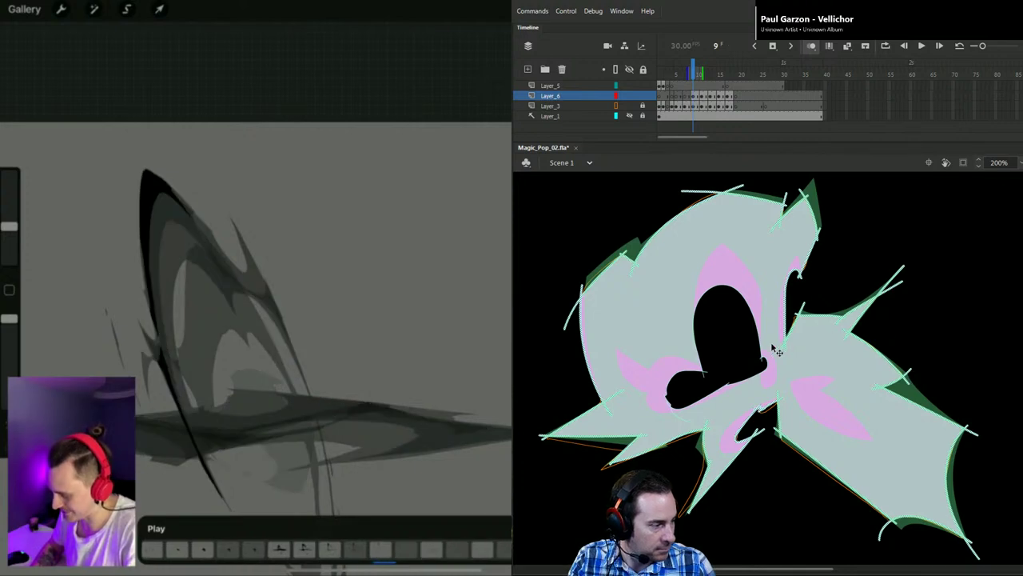
pyautogui.press('Delete')
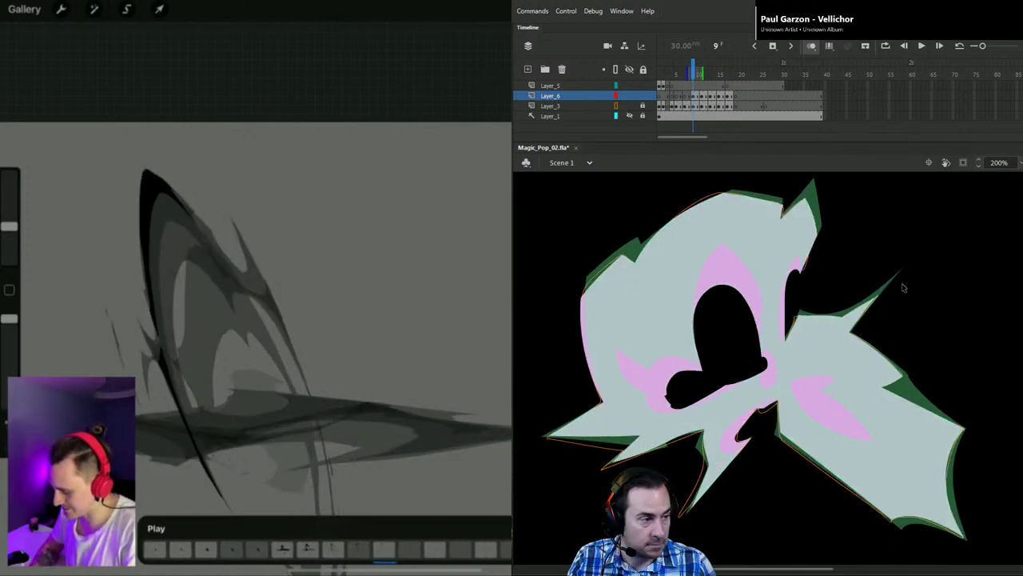
# Step: On frame 7, trace a narrow oval hole with a small bump at its base inside the left shape's larger hole
pyautogui.press(',')
pyautogui.press(',')
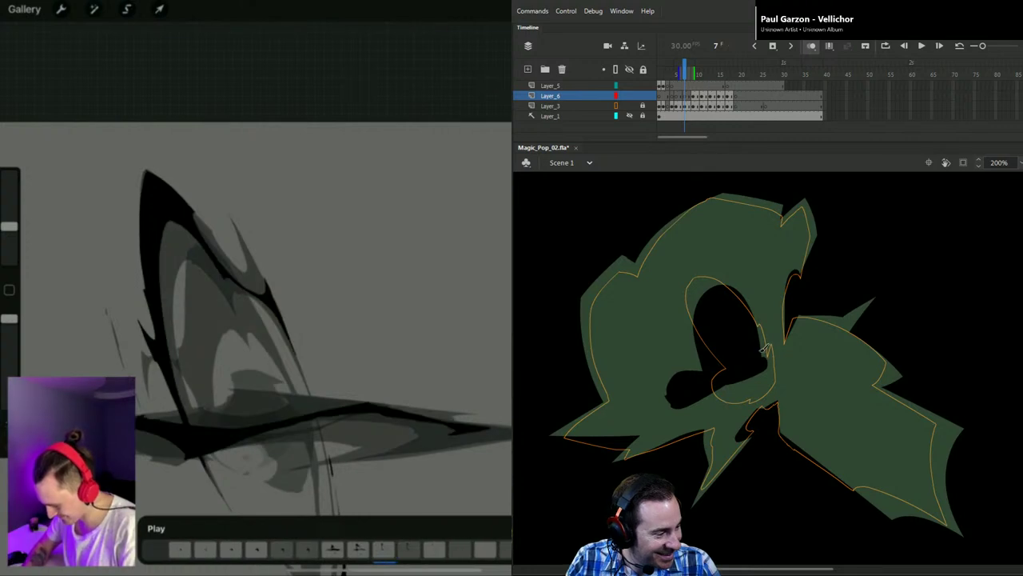
pyautogui.moveTo(746, 322)
pyautogui.mouseDown()
pyautogui.moveTo(723, 324)
pyautogui.moveTo(727, 351)
pyautogui.moveTo(748, 372)
pyautogui.moveTo(741, 361)
pyautogui.moveTo(734, 376)
pyautogui.moveTo(760, 357)
pyautogui.mouseUp()
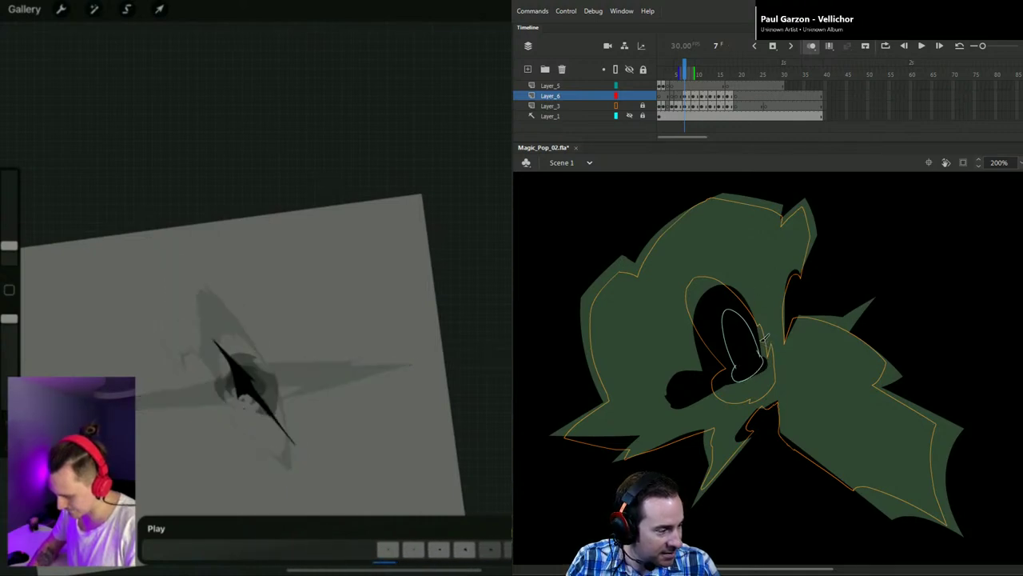
pyautogui.moveTo(790, 326); pyautogui.dragTo(759, 353)
pyautogui.press('v')
pyautogui.hotkey('ctrl', 'z')
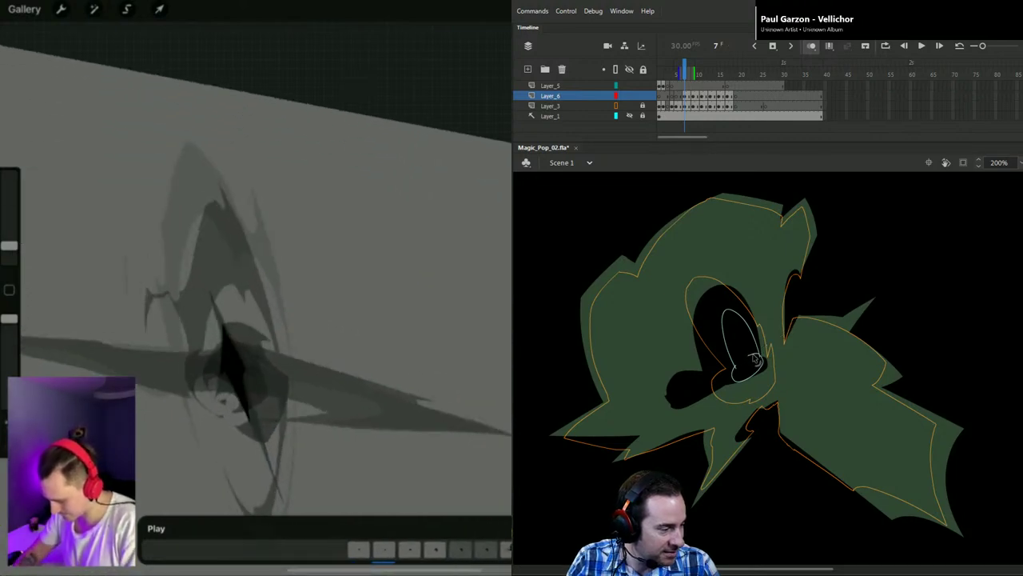
pyautogui.click(761, 358)
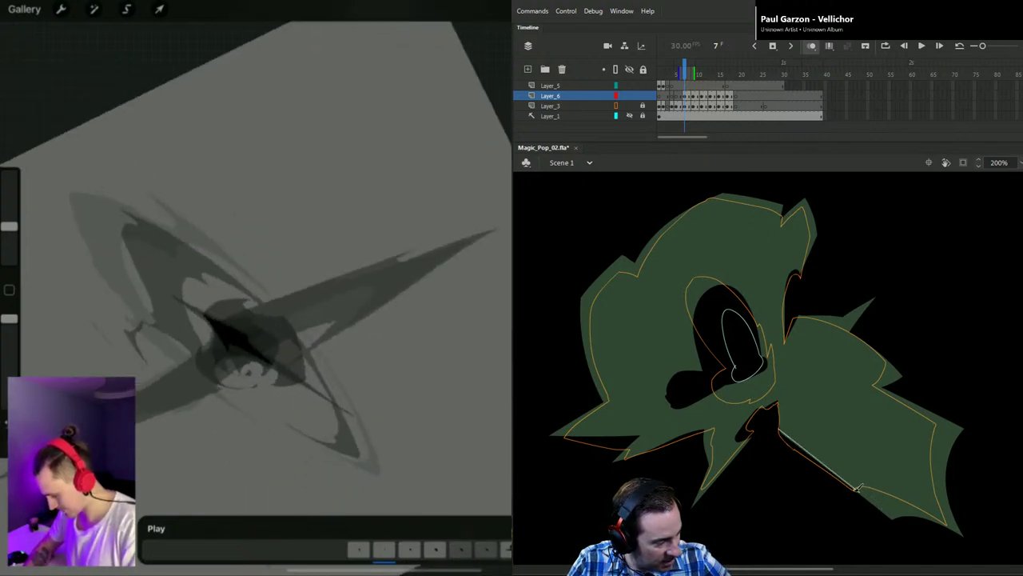
# Step: Trace frame 7's right shape along its lower tip, outer side, notch and upper edge, and outline the narrow central gap
pyautogui.moveTo(855, 489)
pyautogui.mouseDown()
pyautogui.moveTo(973, 531)
pyautogui.moveTo(953, 526)
pyautogui.moveTo(958, 403)
pyautogui.moveTo(874, 390)
pyautogui.moveTo(848, 378)
pyautogui.mouseUp()
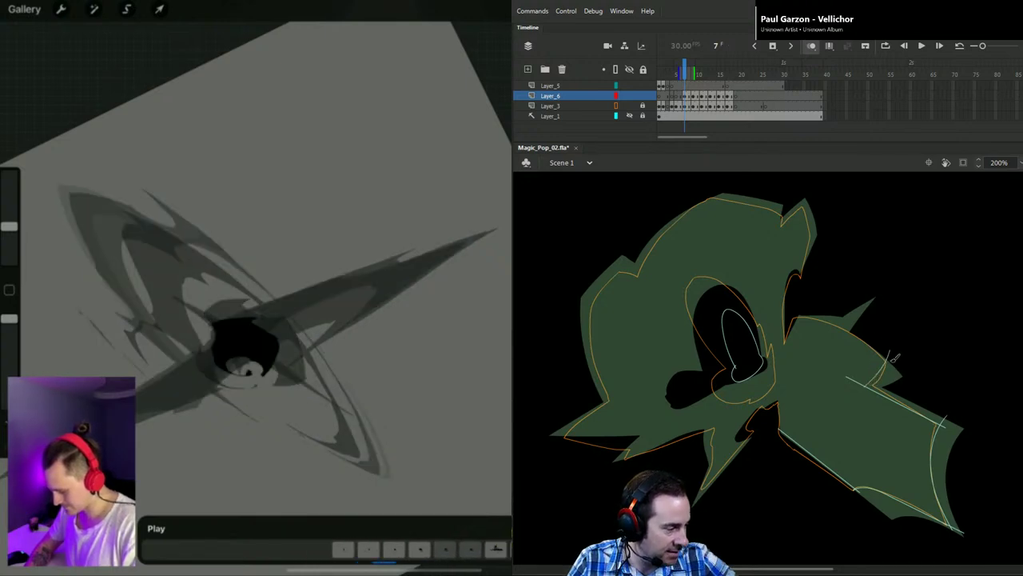
pyautogui.moveTo(891, 366); pyautogui.dragTo(790, 316)
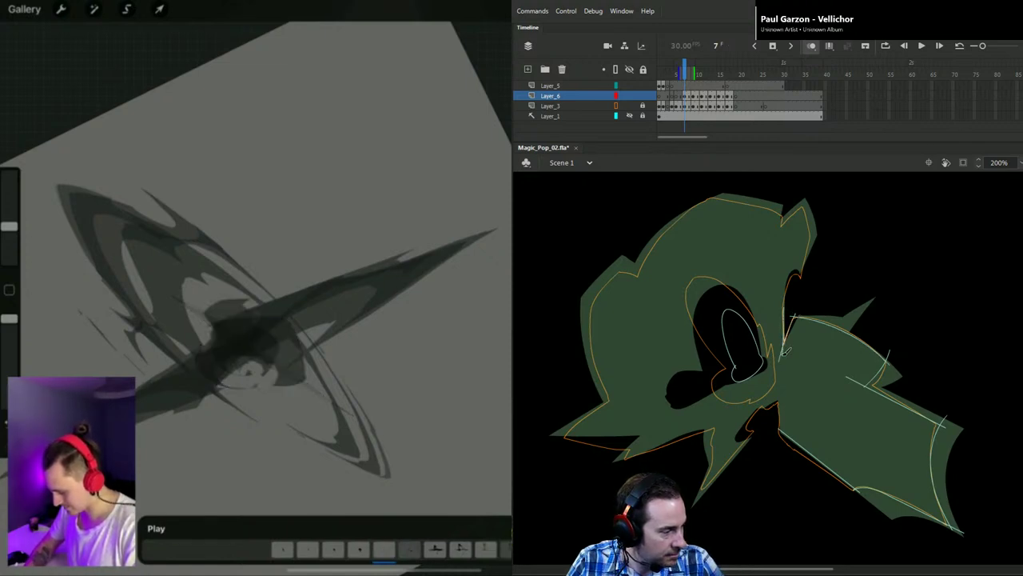
pyautogui.moveTo(781, 356); pyautogui.dragTo(800, 287)
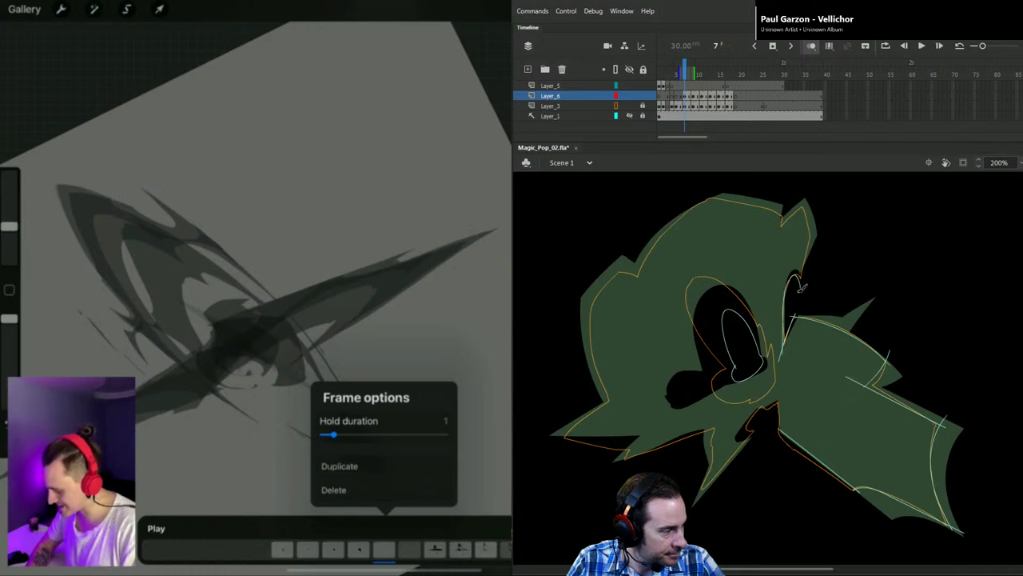
# Step: Trace frame 7's upper-right tip and the burst's top edge with overshooting lines
pyautogui.moveTo(813, 245); pyautogui.dragTo(796, 192)
pyautogui.moveTo(774, 236); pyautogui.dragTo(816, 194)
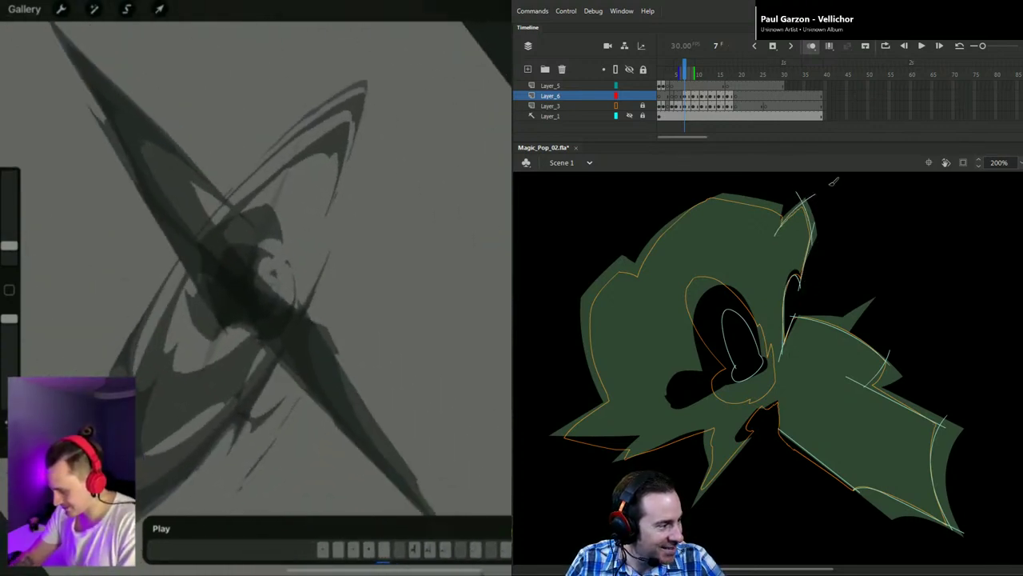
pyautogui.moveTo(778, 236); pyautogui.dragTo(784, 205)
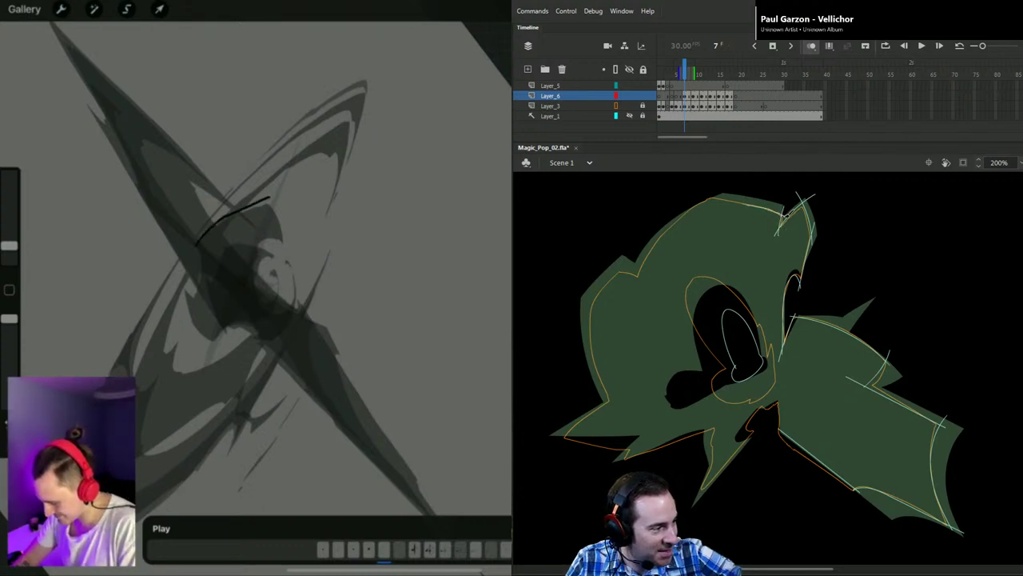
pyautogui.moveTo(787, 212); pyautogui.dragTo(684, 194)
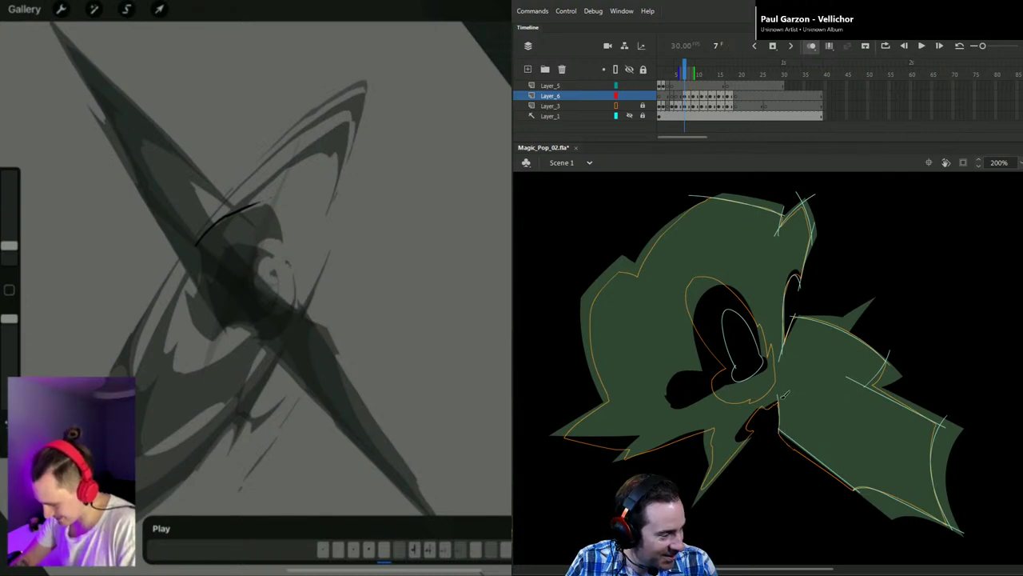
# Step: Trace frame 7's lower gap, lower-left spikes and left side up to the top, and fill the closed burst outline
pyautogui.moveTo(778, 400); pyautogui.dragTo(755, 421)
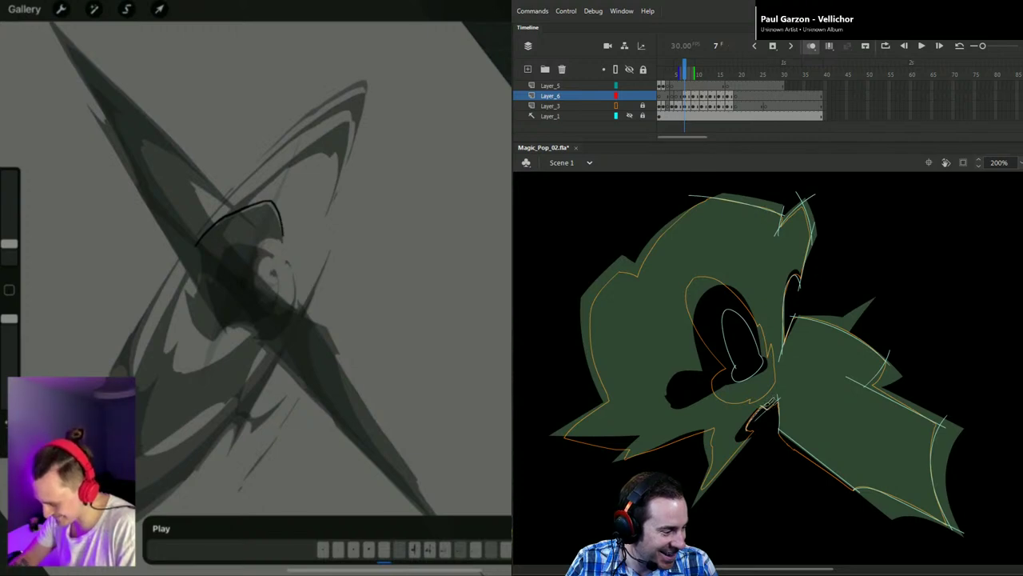
pyautogui.moveTo(774, 406); pyautogui.dragTo(694, 503)
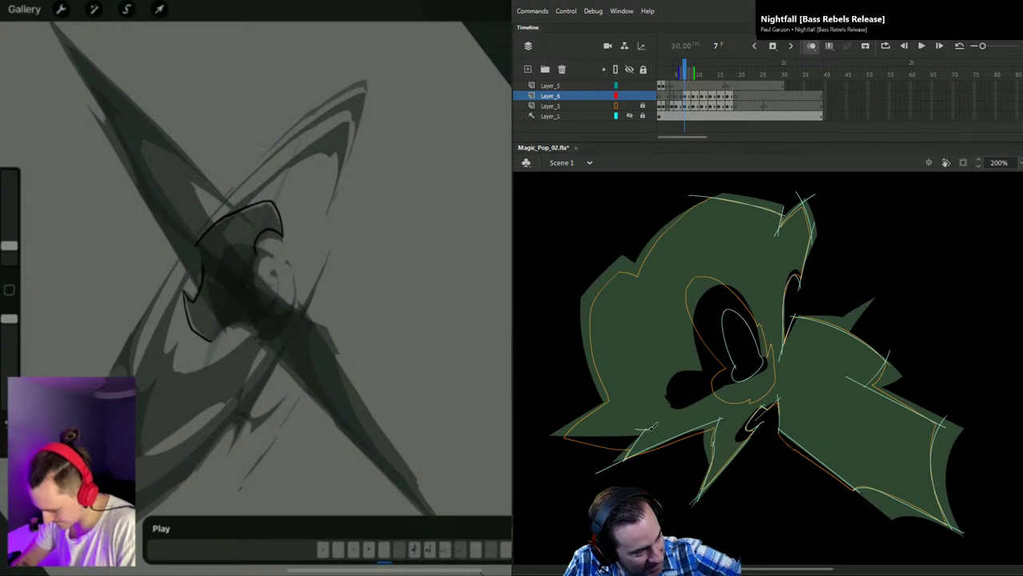
pyautogui.moveTo(651, 429); pyautogui.dragTo(541, 431)
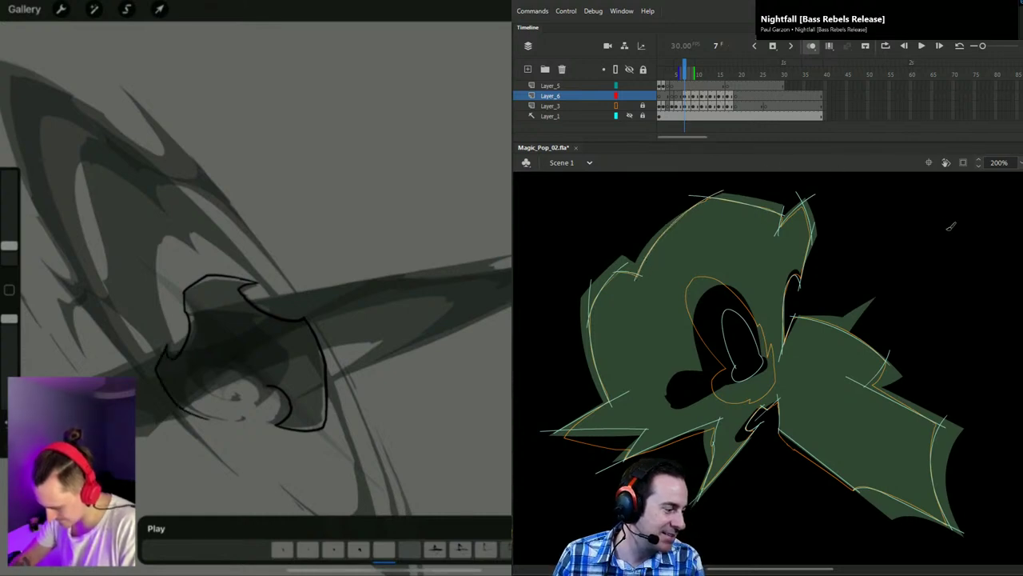
pyautogui.press('k')
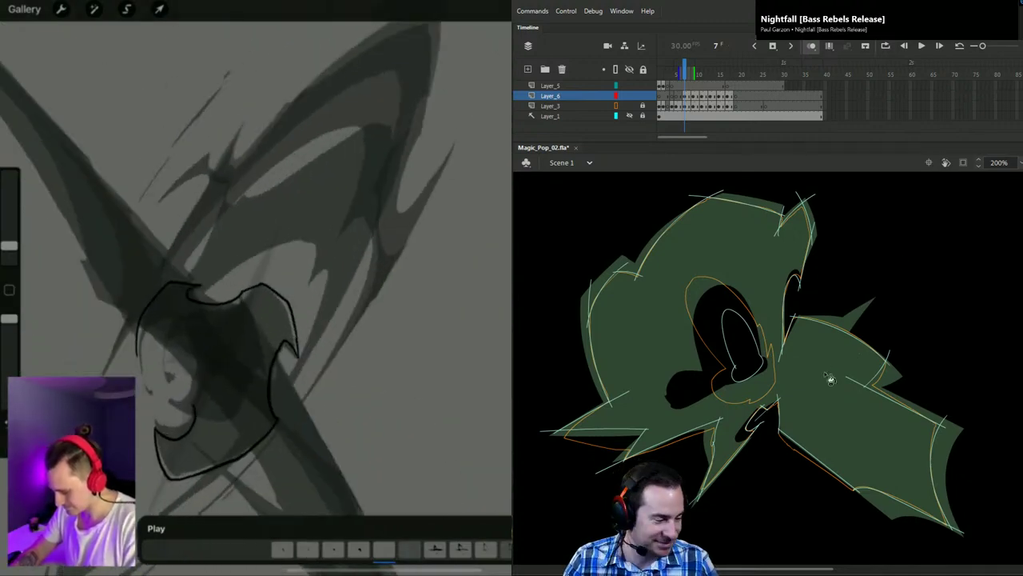
pyautogui.click(849, 421)
# Step: On frame 5, trace the small inner hole, the central gap and the full burst outline with overshooting lines
pyautogui.press('e')
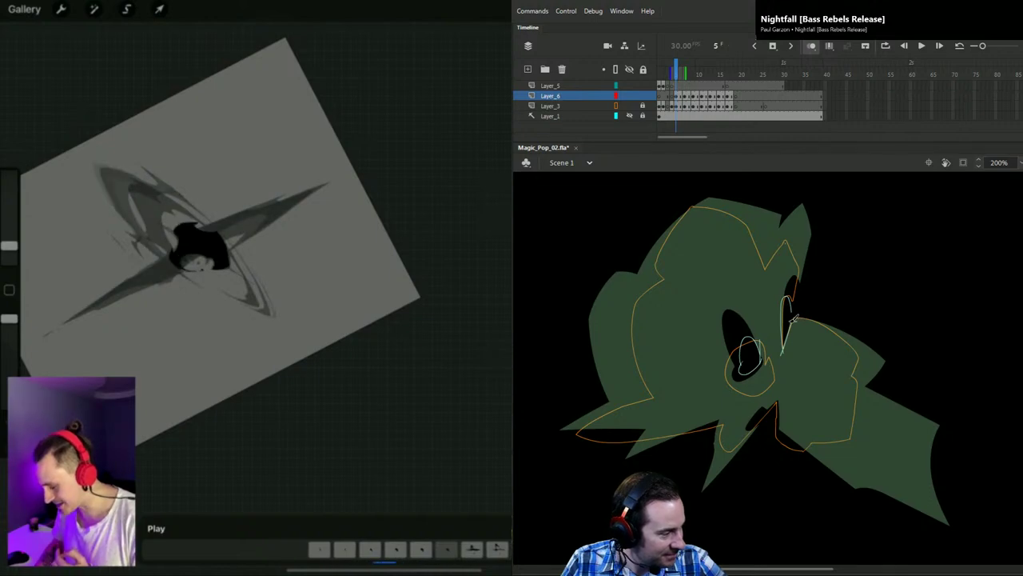
pyautogui.moveTo(793, 321); pyautogui.dragTo(874, 380)
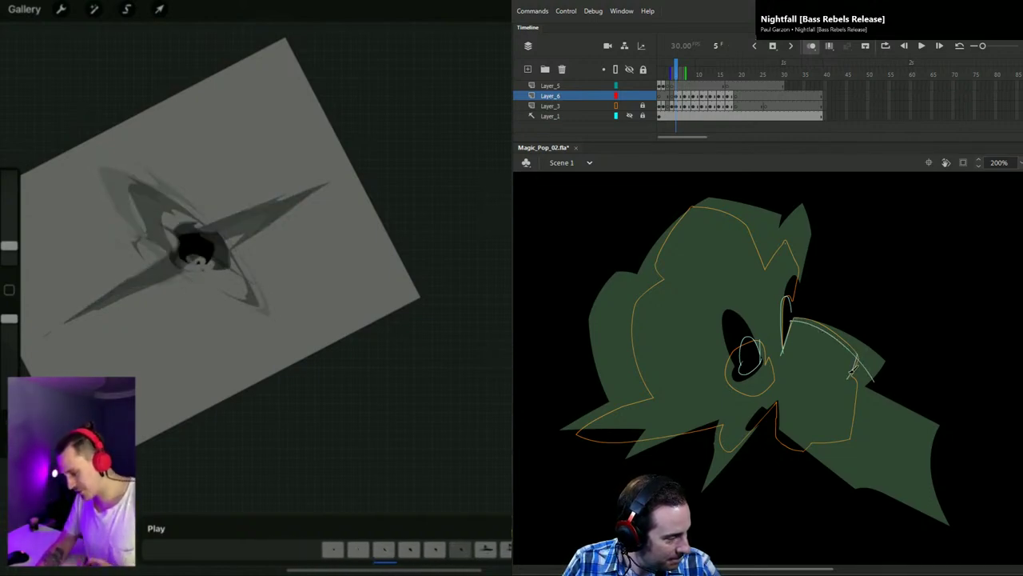
pyautogui.moveTo(853, 373); pyautogui.dragTo(846, 461)
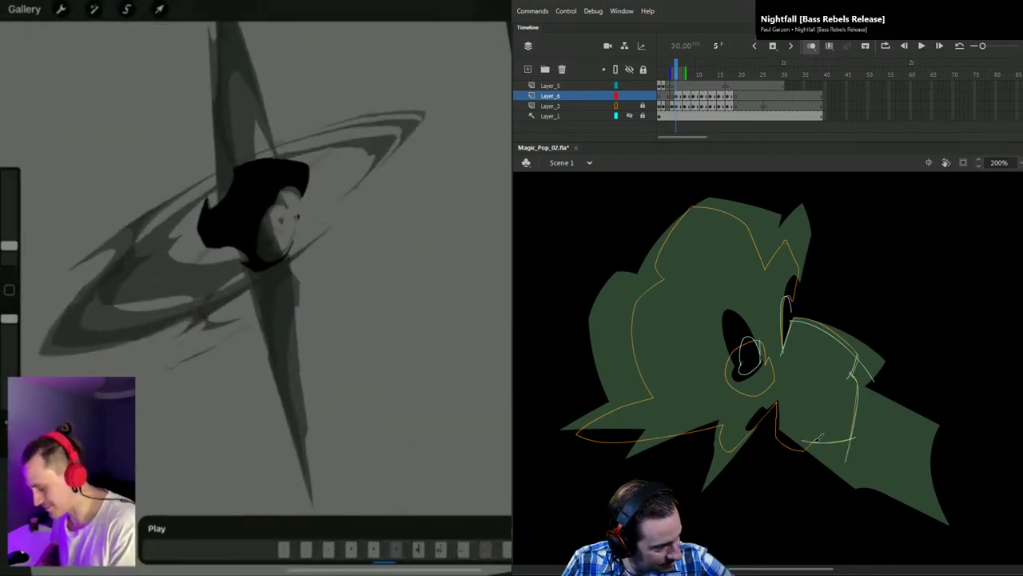
pyautogui.moveTo(816, 445)
pyautogui.mouseDown()
pyautogui.moveTo(772, 429)
pyautogui.moveTo(778, 392)
pyautogui.mouseUp()
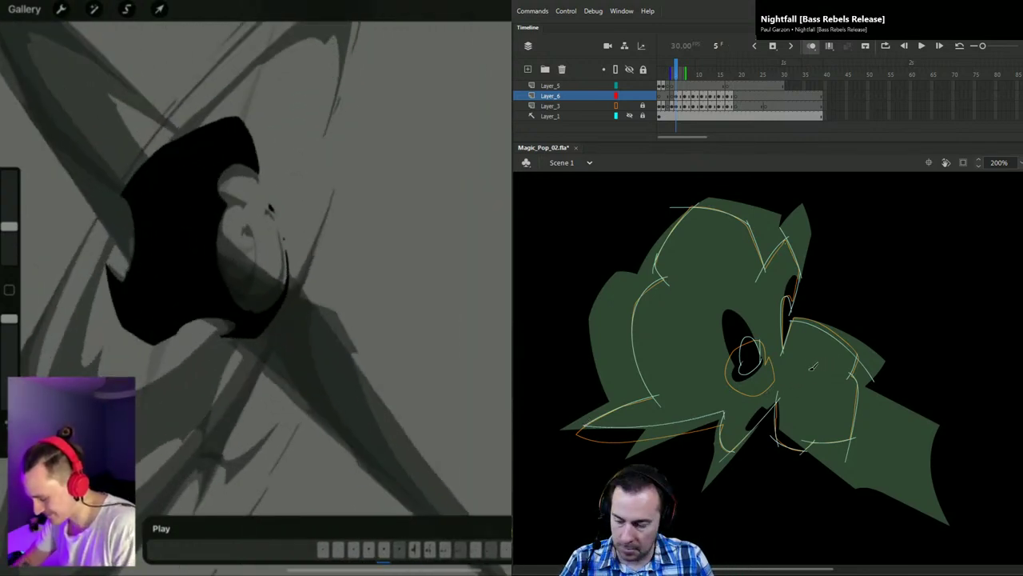
# Step: Fill frame 5's closed burst outline and delete its outline lines
pyautogui.click(842, 376)
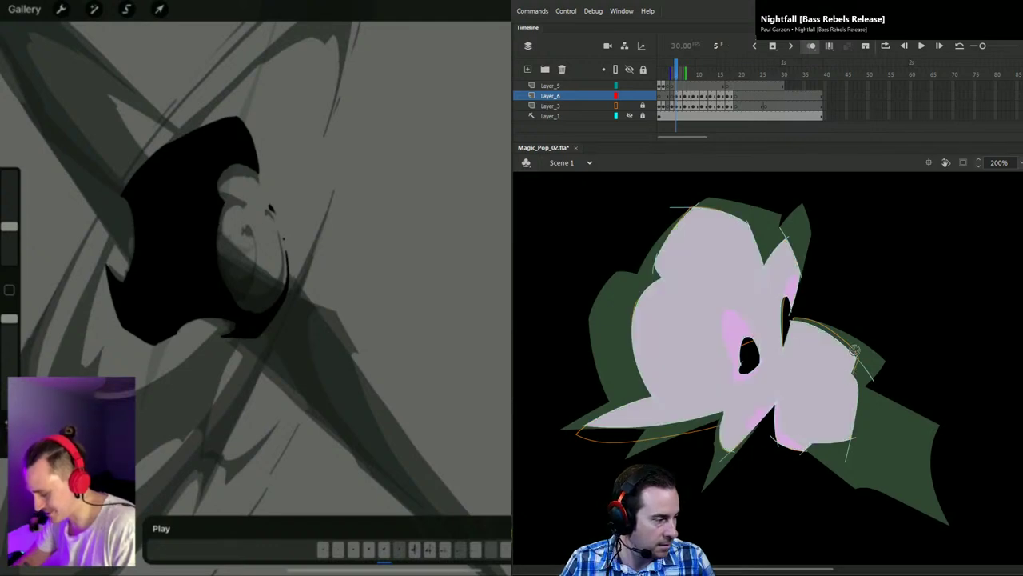
pyautogui.doubleClick(861, 363)
pyautogui.press('Delete')
pyautogui.press('Delete')
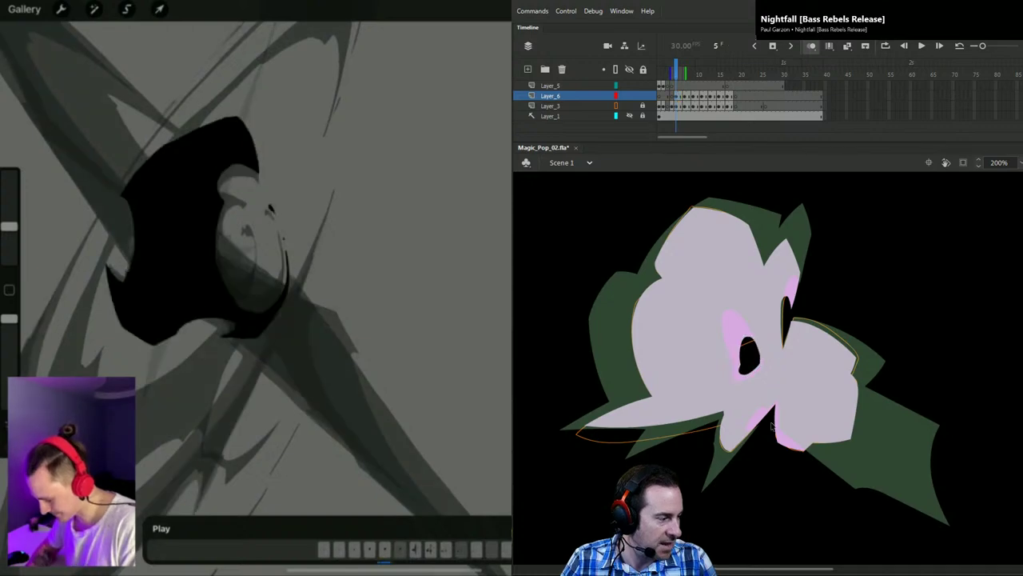
# Step: Move Layer_3's opening keyframes, up to frame 4, onto the same frames of Layer_6
pyautogui.press(',')
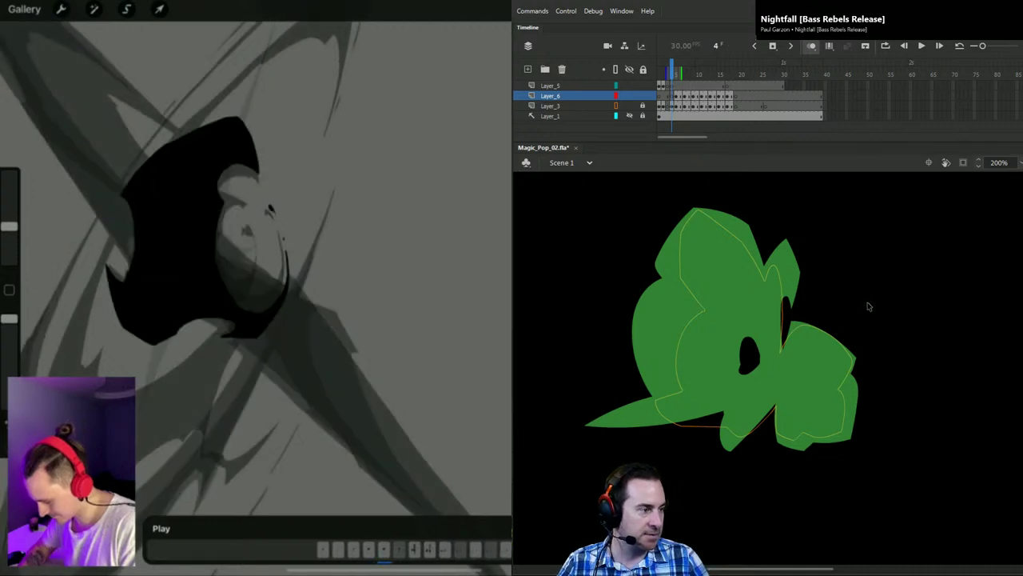
pyautogui.click(672, 107)
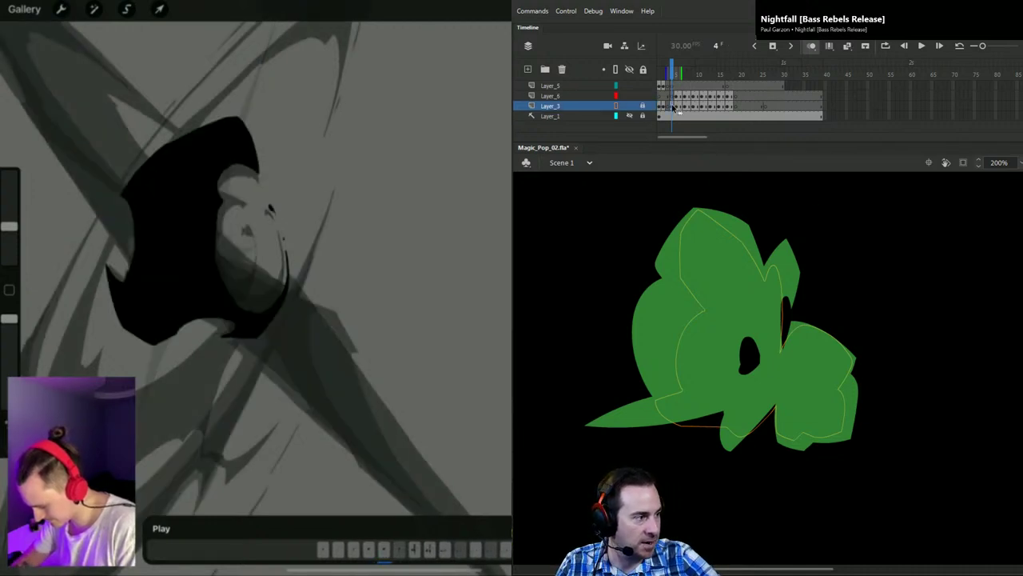
pyautogui.click(676, 95)
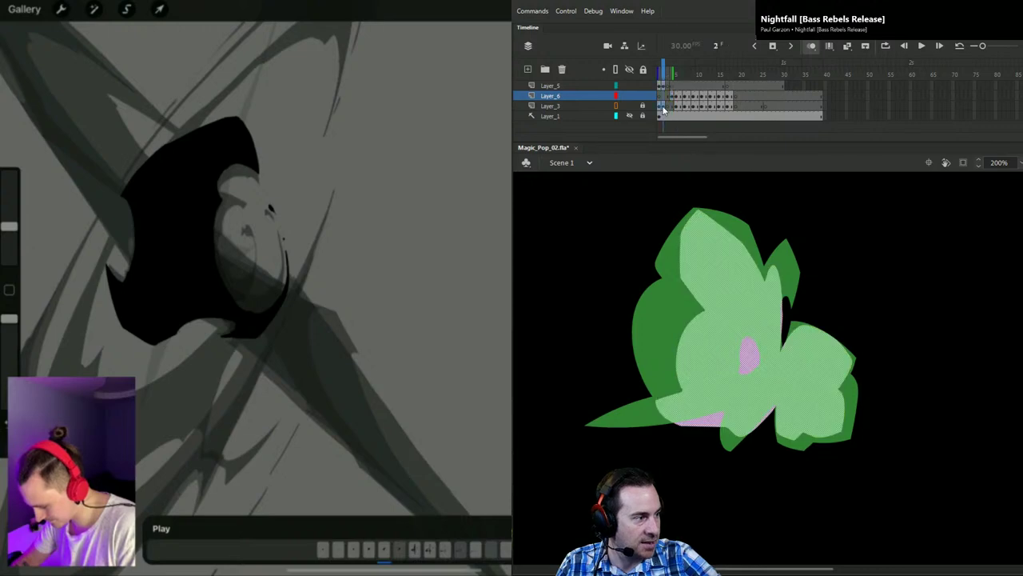
pyautogui.click(663, 107)
pyautogui.click(663, 97)
pyautogui.click(669, 97)
pyautogui.press('Delete')
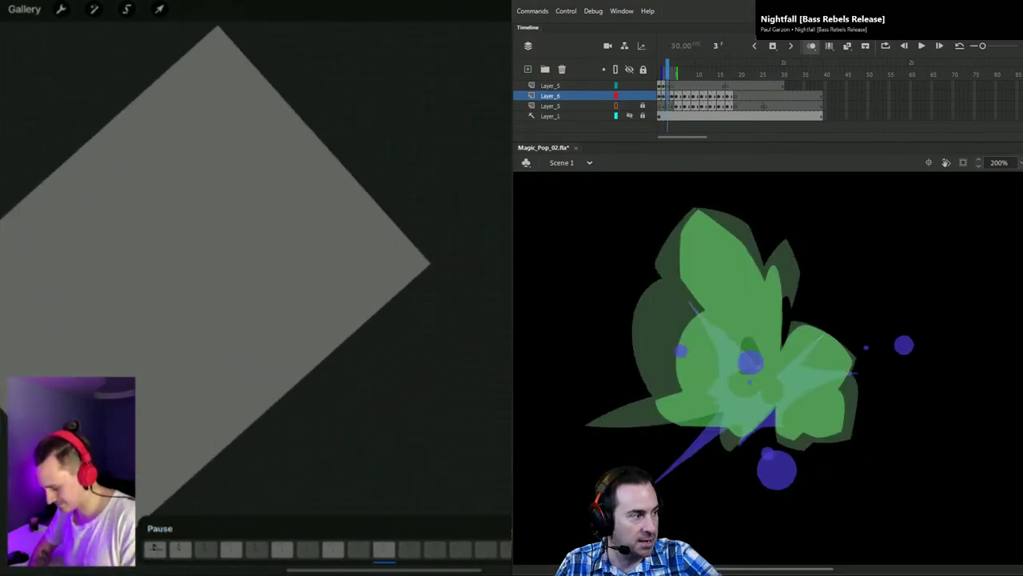
# Step: Convert Layer_3 to a guide layer with onion skinning turned off, and save the file
pyautogui.click(811, 45)
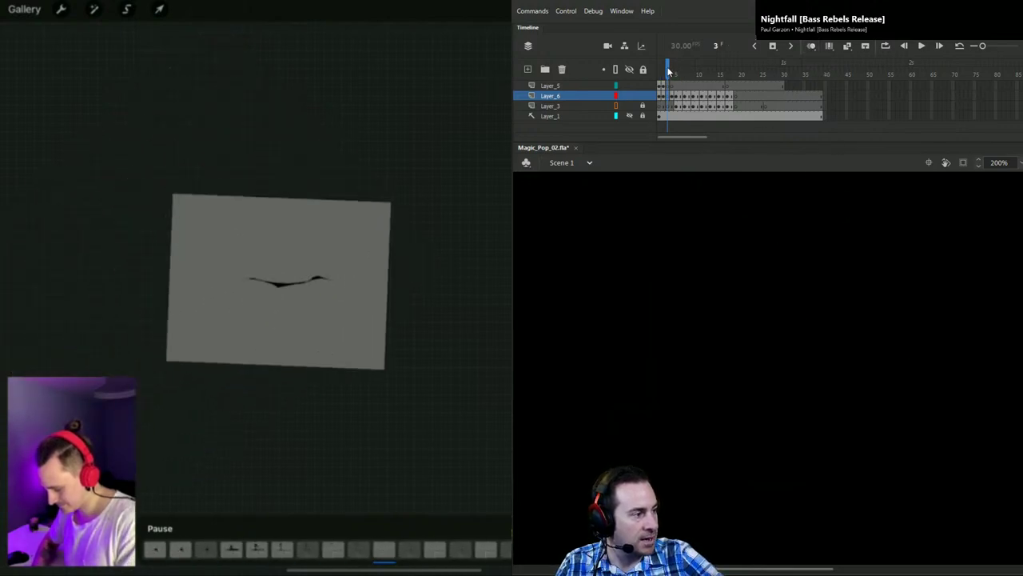
pyautogui.rightClick(564, 107)
pyautogui.click(608, 265)
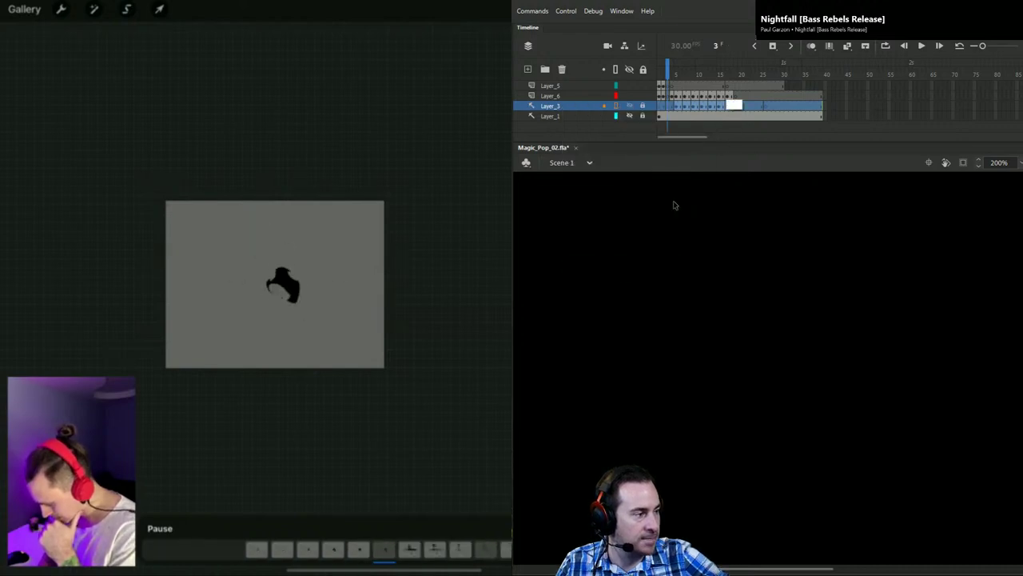
pyautogui.hotkey('ctrl', 's')
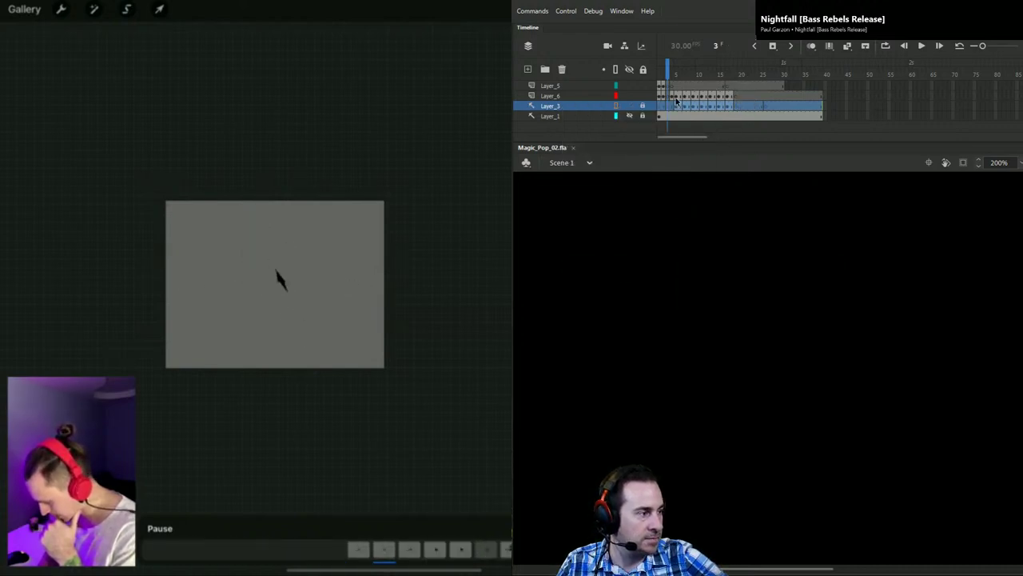
# Step: Recolour the pink burst shape on frame 4 of Layer_6 with the light cyan fill
pyautogui.click(669, 68)
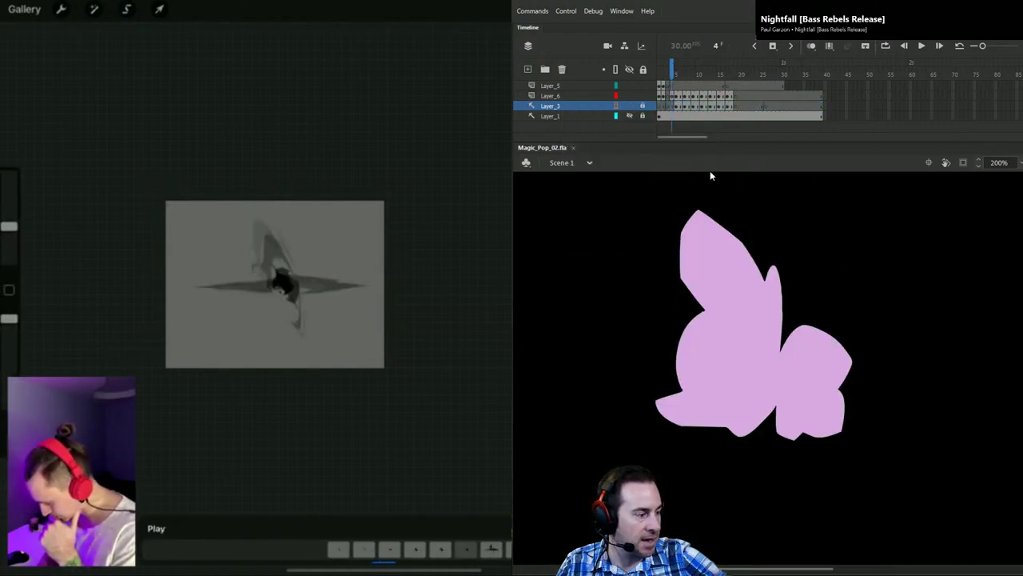
pyautogui.click(741, 305)
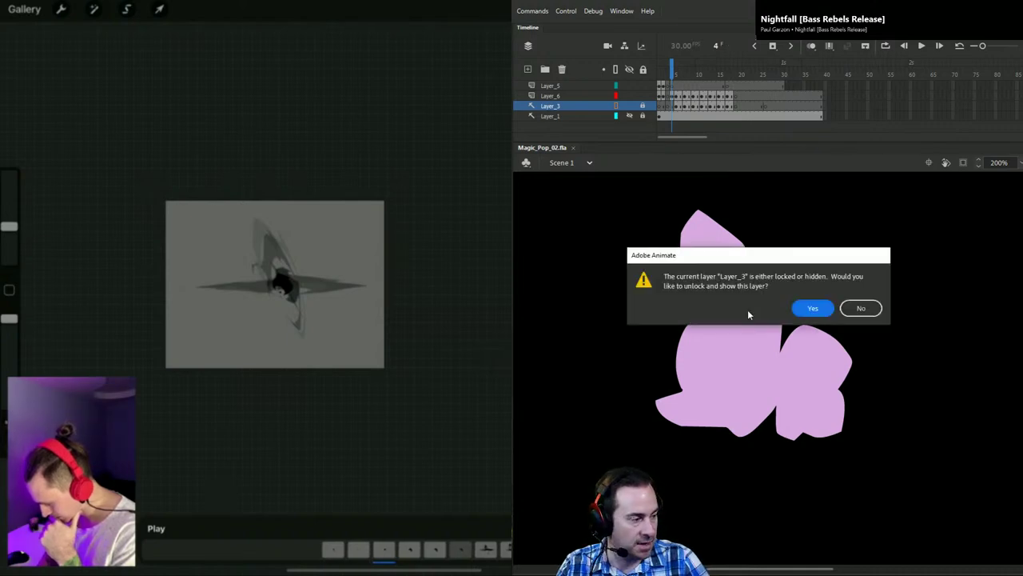
pyautogui.click(860, 307)
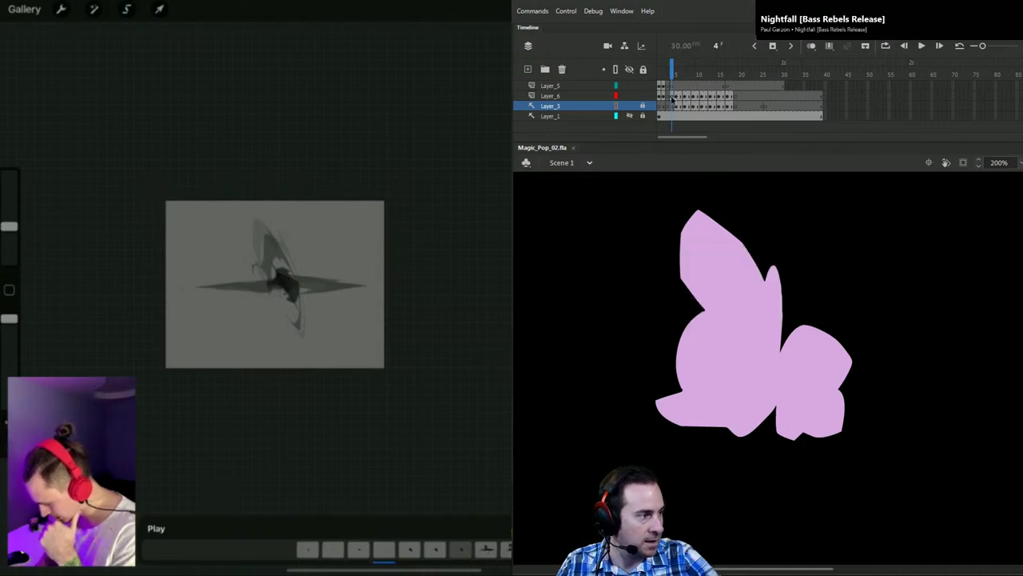
pyautogui.click(750, 338)
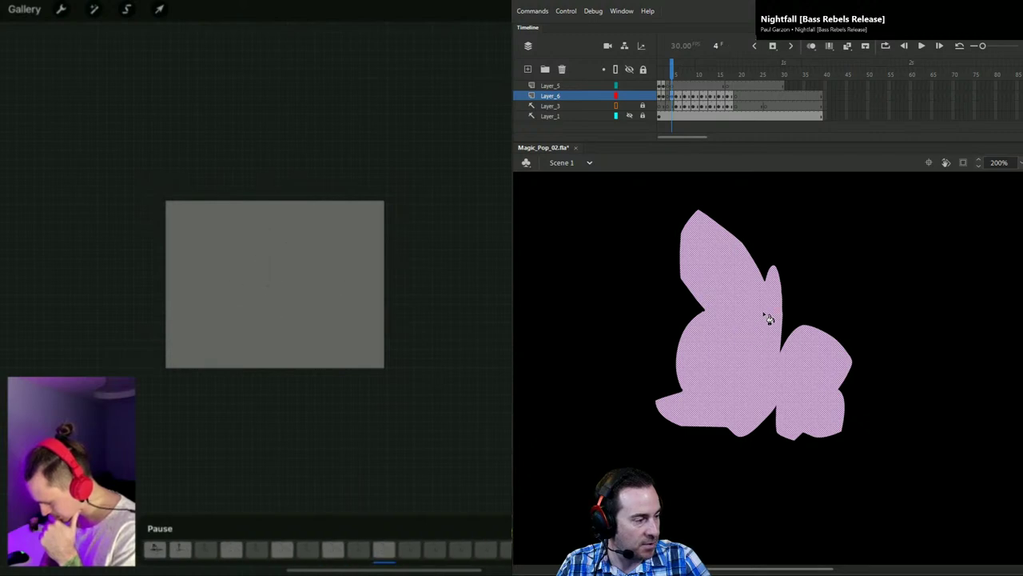
pyautogui.click(793, 276)
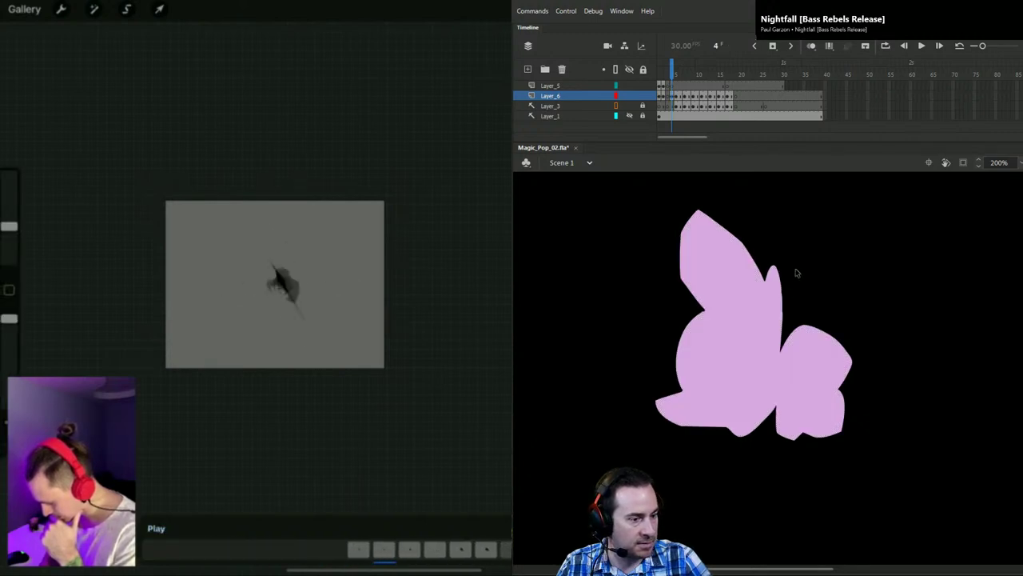
pyautogui.press('k')
pyautogui.click(774, 297)
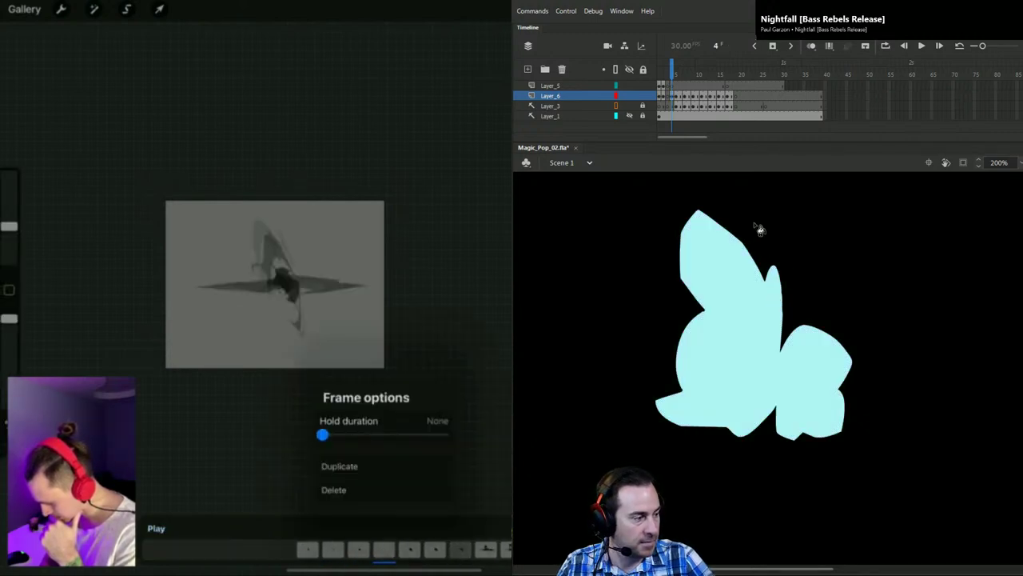
# Step: Recolour the pink main burst shapes on frames 2 and 1 of Layer_6 with the light cyan fill
pyautogui.click(663, 70)
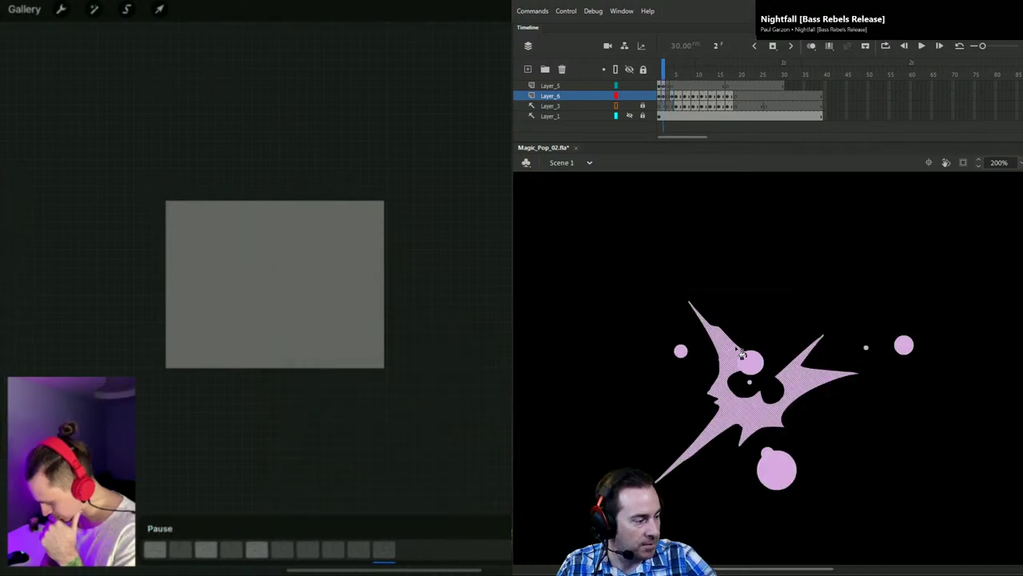
pyautogui.click(734, 349)
pyautogui.click(736, 351)
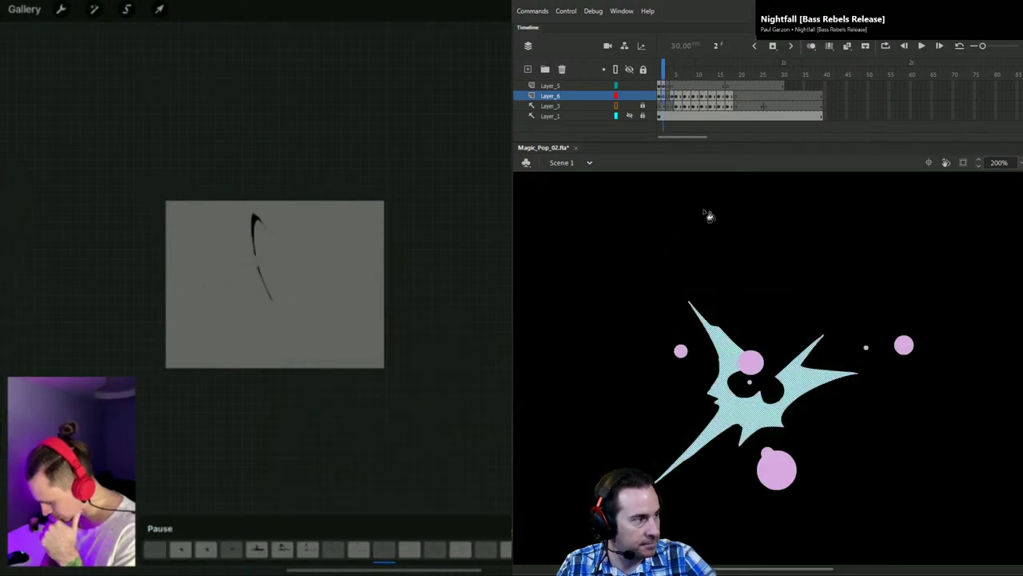
pyautogui.click(659, 95)
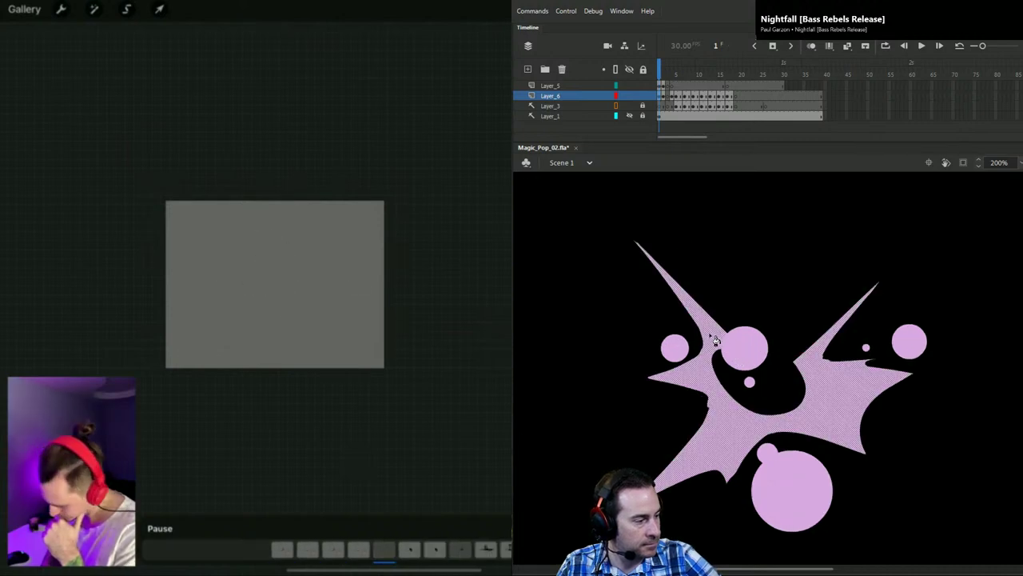
pyautogui.click(660, 86)
pyautogui.moveTo(662, 69); pyautogui.dragTo(639, 71)
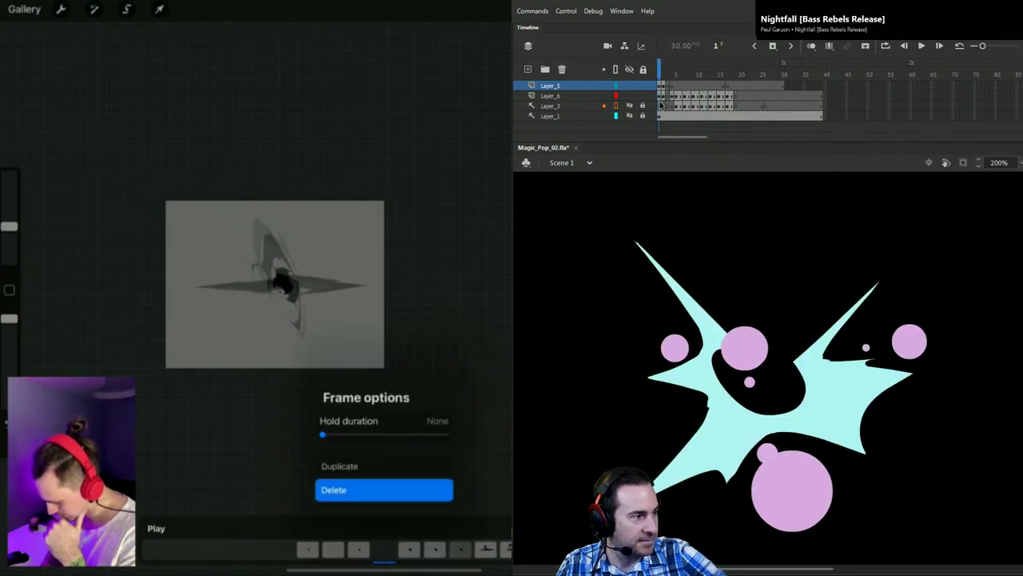
# Step: Test the recoloured animation as a SWF movie, close the preview and play the timeline
pyautogui.hotkey('ctrl', 'Return')
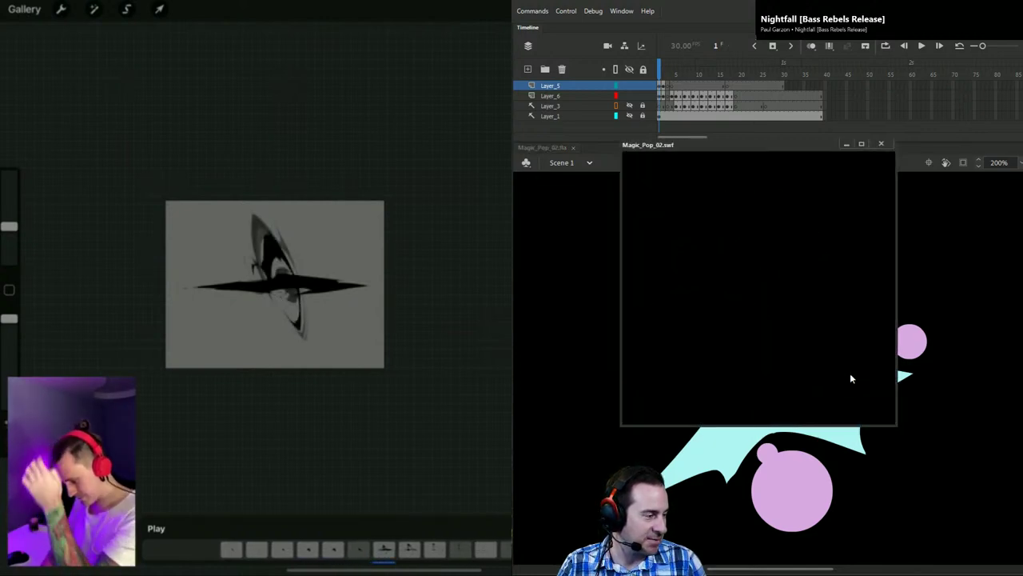
pyautogui.click(887, 145)
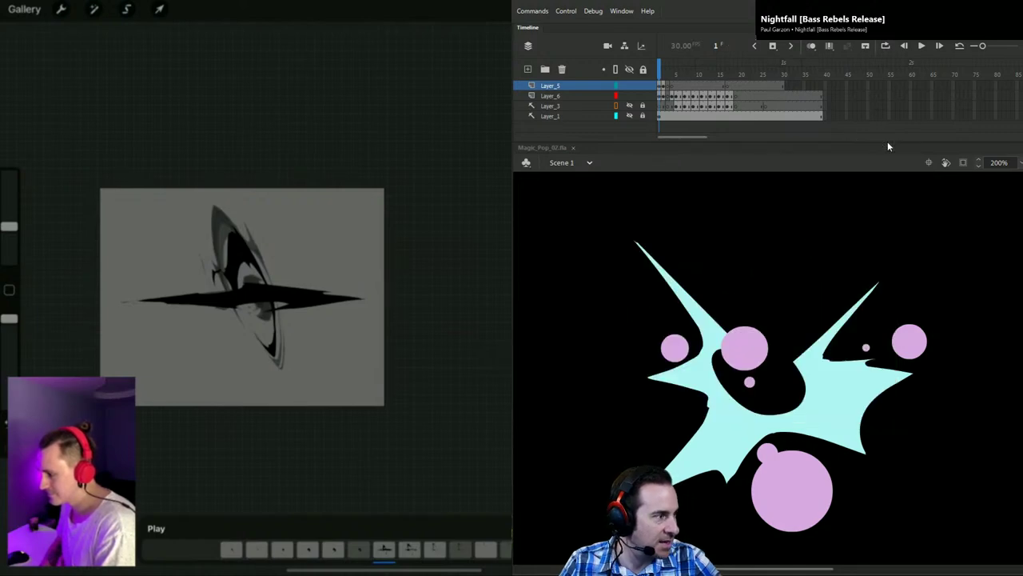
pyautogui.press('Return')
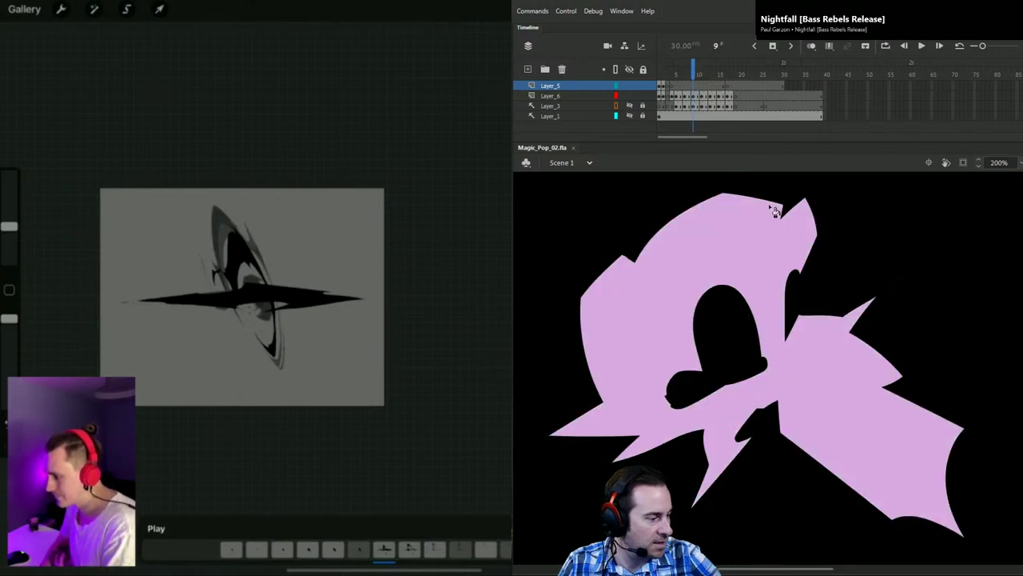
# Step: Recolour the pink burst shape on frame 9 with the light cyan fill and save the file
pyautogui.click(821, 387)
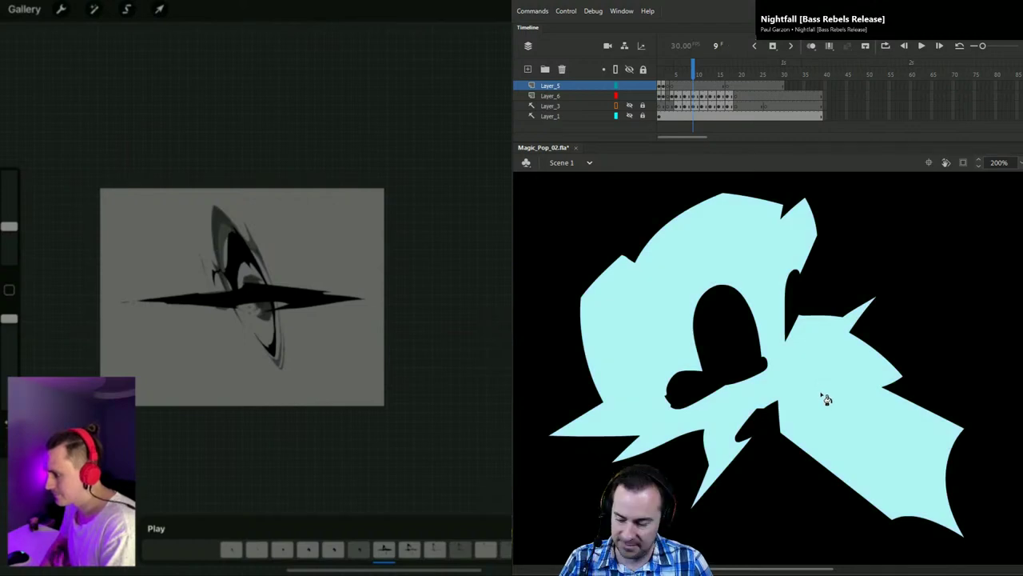
pyautogui.click(828, 386)
pyautogui.press(',')
pyautogui.press(',')
pyautogui.press(',')
pyautogui.press(',')
pyautogui.press(',')
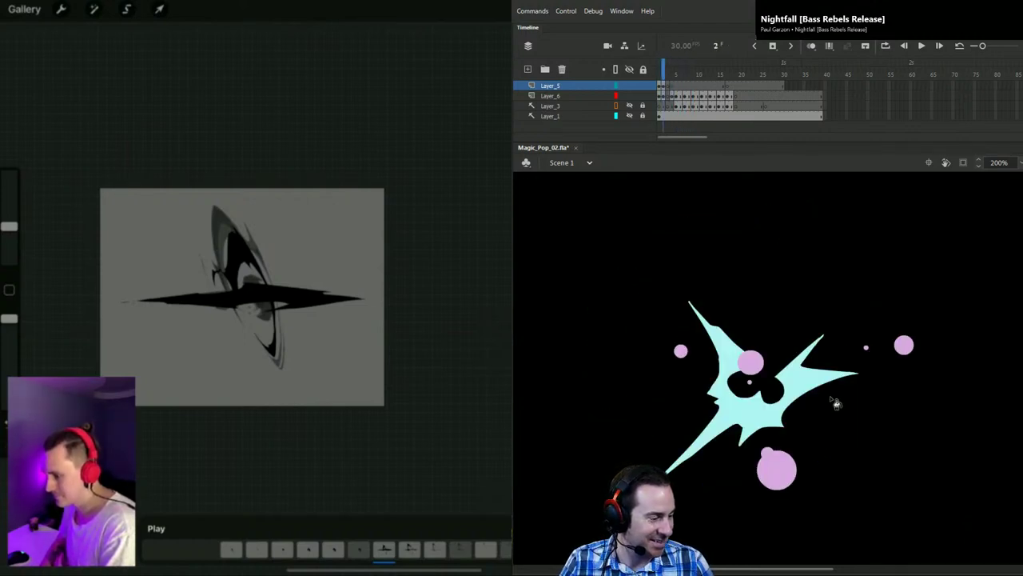
pyautogui.hotkey('ctrl', 's')
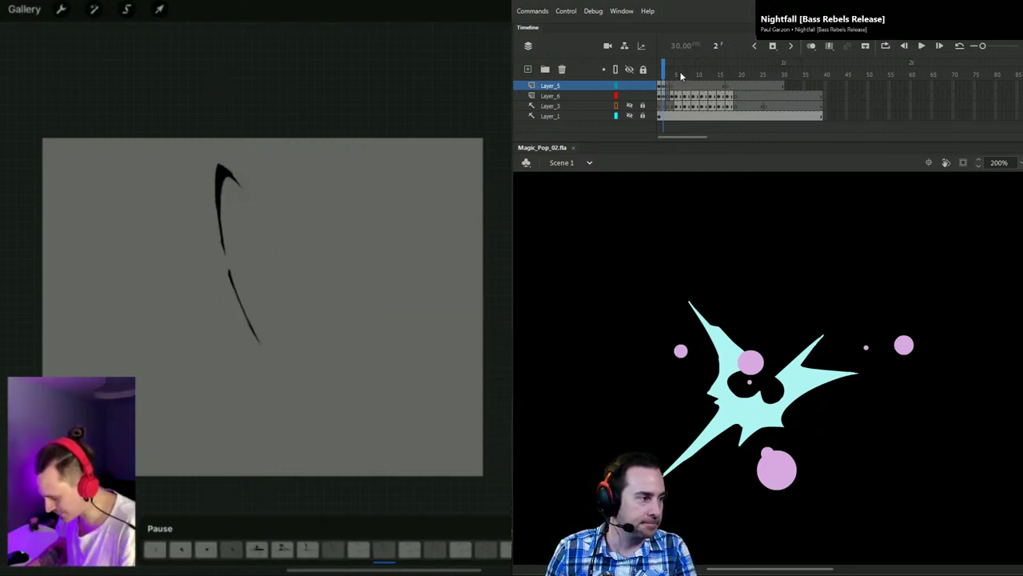
# Step: Test the movie again and shrink the preview window to judge the burst at a small size before closing it
pyautogui.hotkey('ctrl', 'Return')
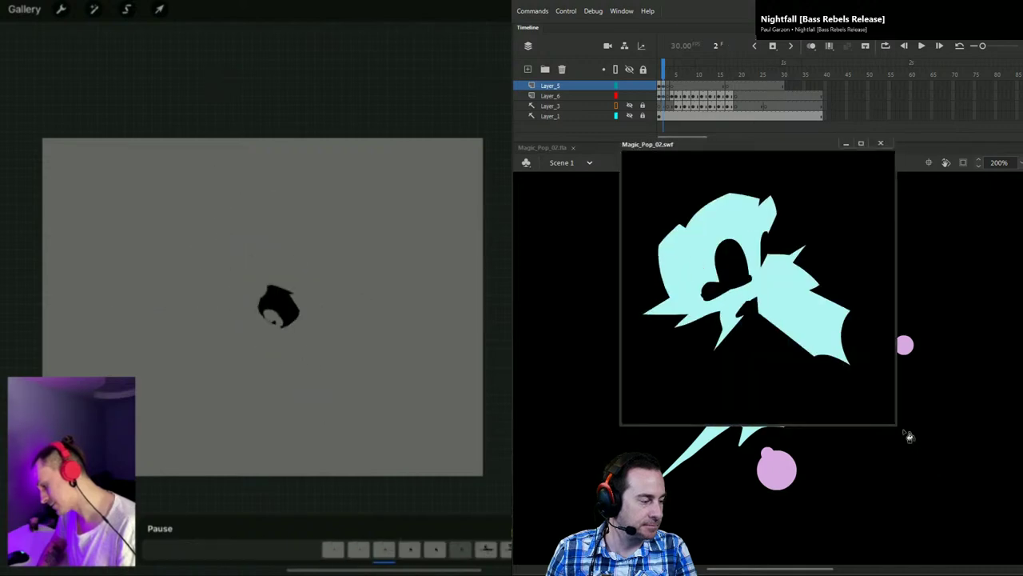
pyautogui.moveTo(897, 426); pyautogui.dragTo(742, 243)
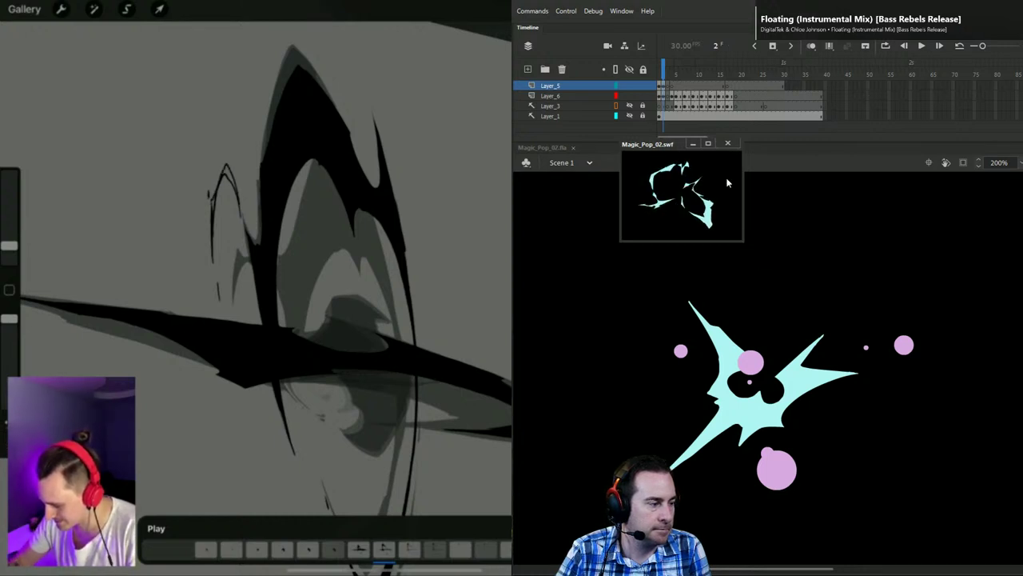
pyautogui.click(728, 144)
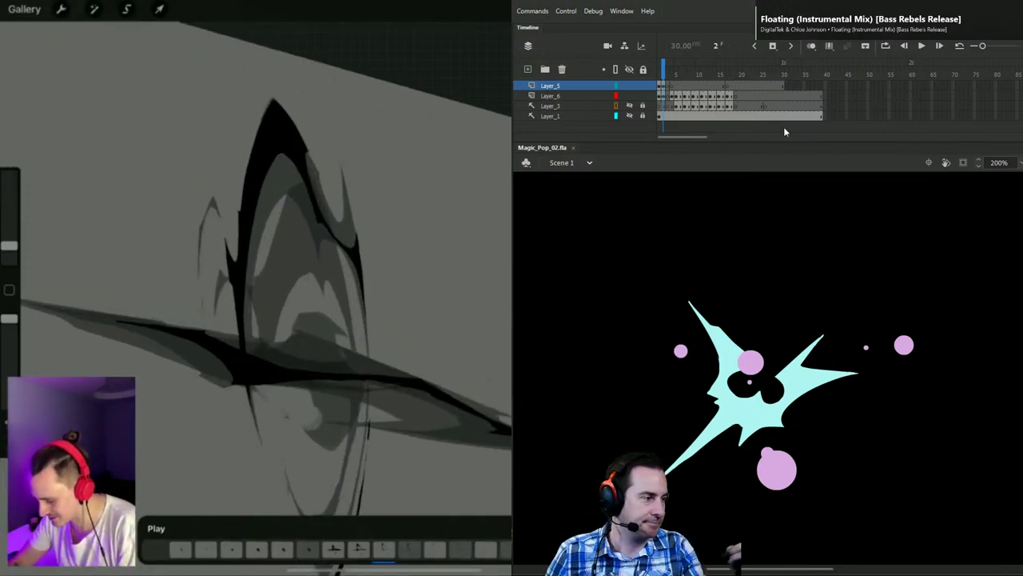
# Step: Play the timeline and step back and forth through the burst drawings to examine their timing
pyautogui.press('Return')
pyautogui.press('.')
pyautogui.press('.')
pyautogui.press('.')
pyautogui.press('.')
pyautogui.press(',')
pyautogui.press(',')
pyautogui.press(',')
pyautogui.press(',')
pyautogui.press(',')
pyautogui.press(',')
pyautogui.press(',')
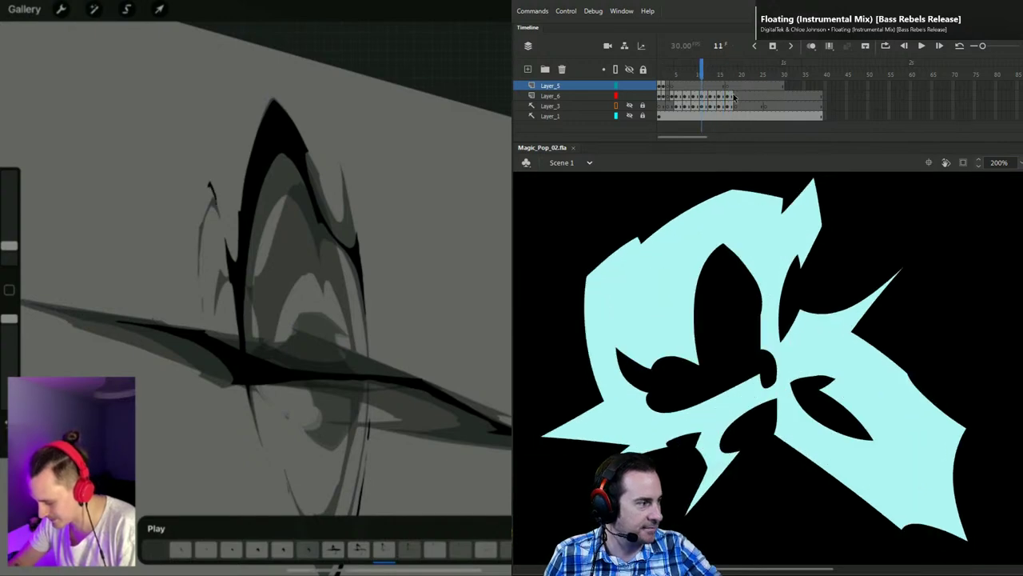
# Step: Tighten the timing of the last burst drawings by removing three frames from both Layer_6 and Layer_3
pyautogui.moveTo(725, 96); pyautogui.dragTo(733, 105)
pyautogui.click(738, 97)
pyautogui.press('F7')
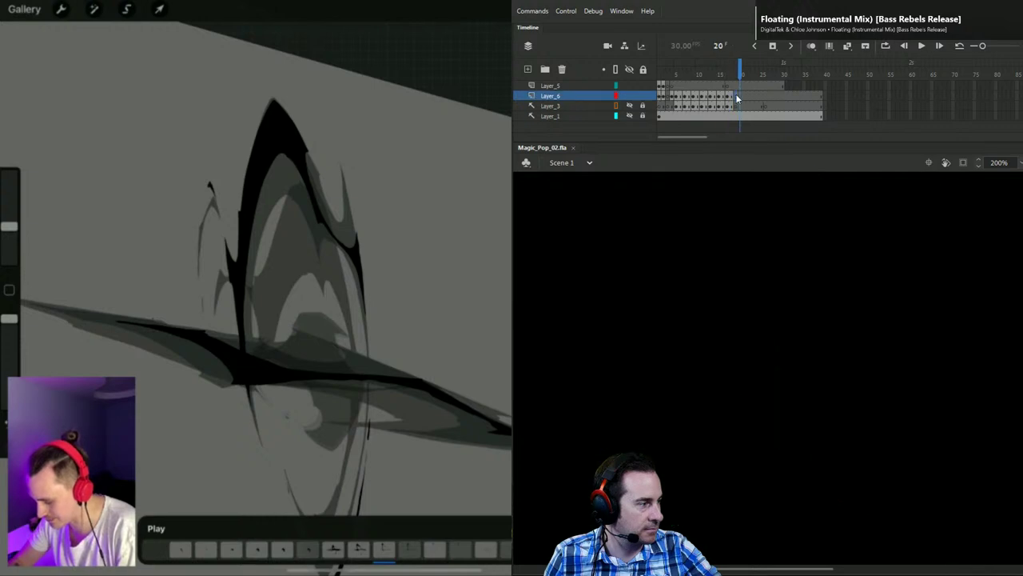
pyautogui.press(',')
pyautogui.press(',')
pyautogui.press(',')
pyautogui.press(',')
pyautogui.press(',')
pyautogui.press(',')
pyautogui.click(737, 105)
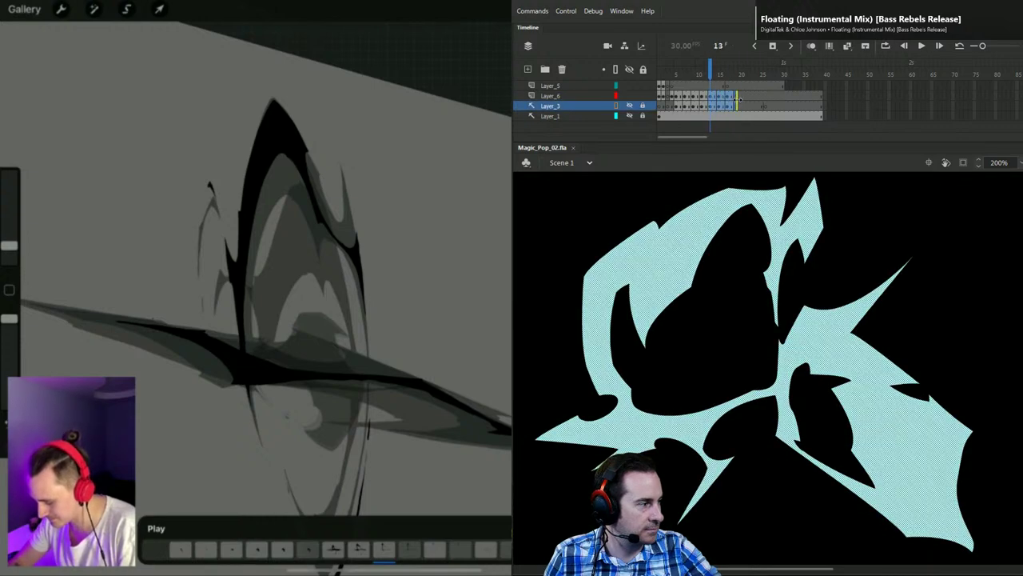
pyautogui.moveTo(737, 99); pyautogui.dragTo(652, 70)
# Step: Review the opening frames and test the movie with the shortened timing, closing the preview
pyautogui.press('.')
pyautogui.press(',')
pyautogui.press(',')
pyautogui.press(',')
pyautogui.press(',')
pyautogui.press('.')
pyautogui.press('.')
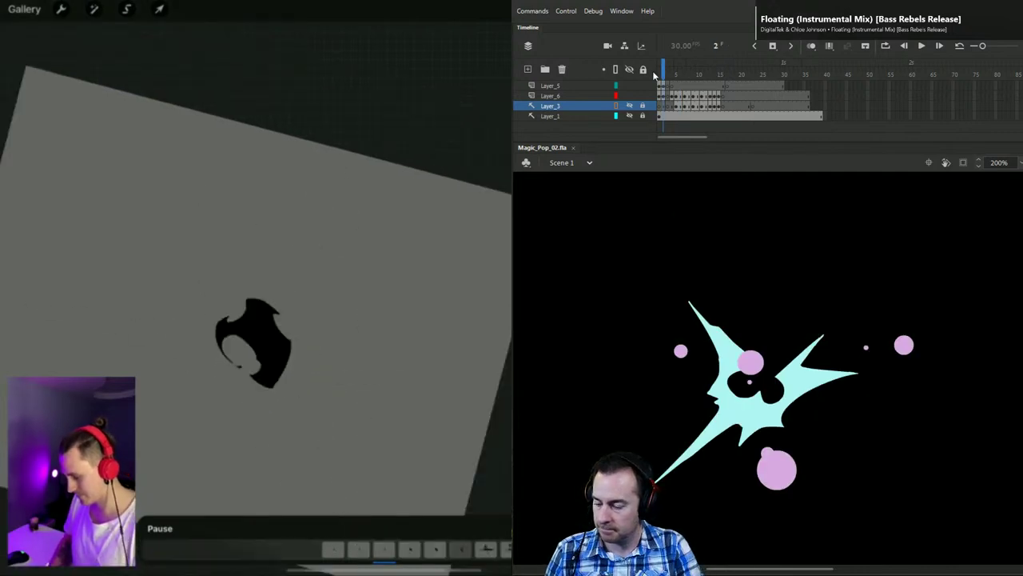
pyautogui.hotkey('ctrl', 'Return')
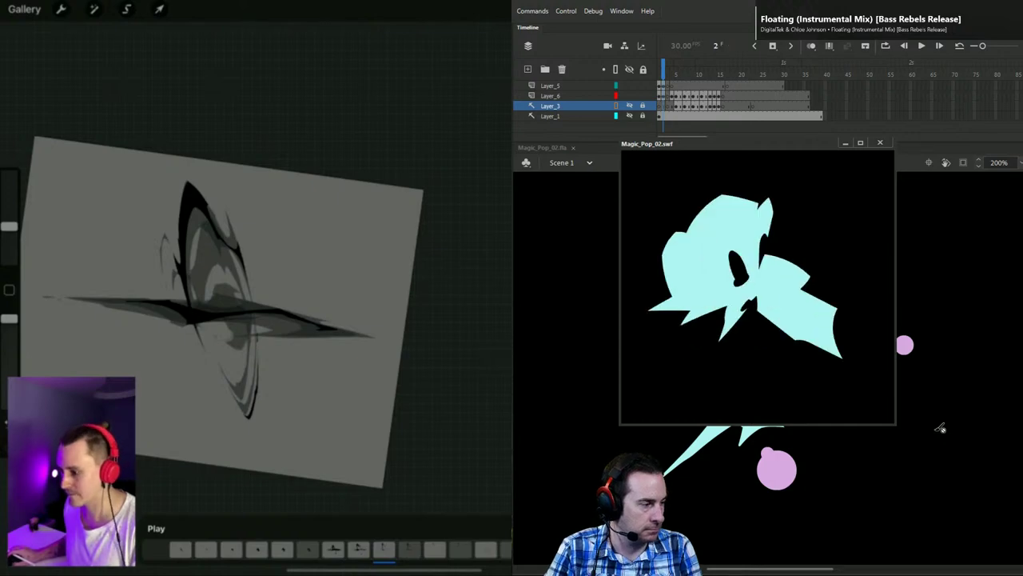
pyautogui.click(881, 143)
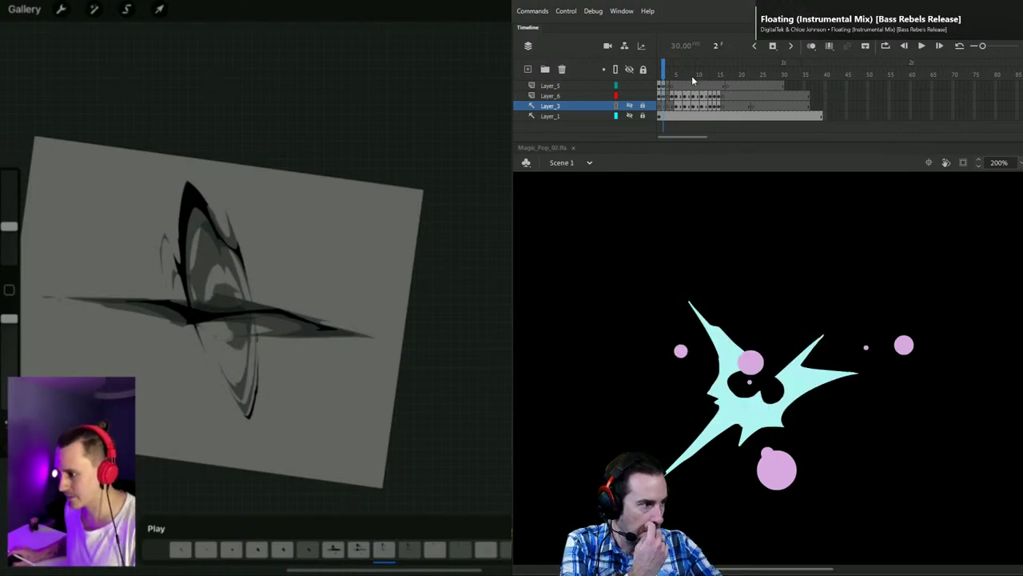
# Step: Play the timeline and step around frame 15 to compare Layer_3's outlines with the cyan burst shapes
pyautogui.press('Return')
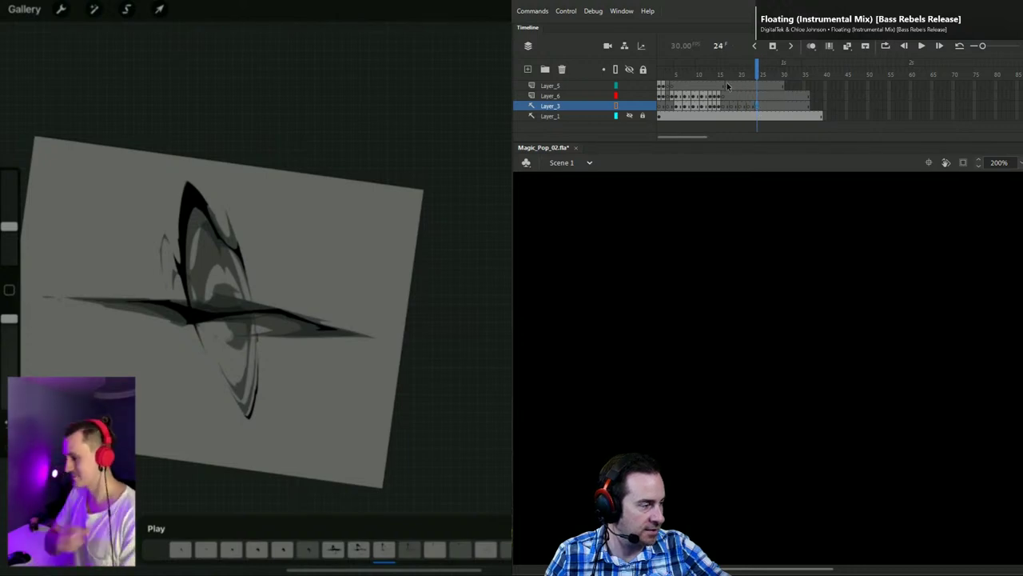
pyautogui.press(',')
pyautogui.press(',')
pyautogui.press(',')
pyautogui.press(',')
pyautogui.press(',')
pyautogui.press(',')
pyautogui.press(',')
pyautogui.press('.')
pyautogui.press('.')
pyautogui.press('.')
pyautogui.press('.')
pyautogui.press('.')
pyautogui.press('.')
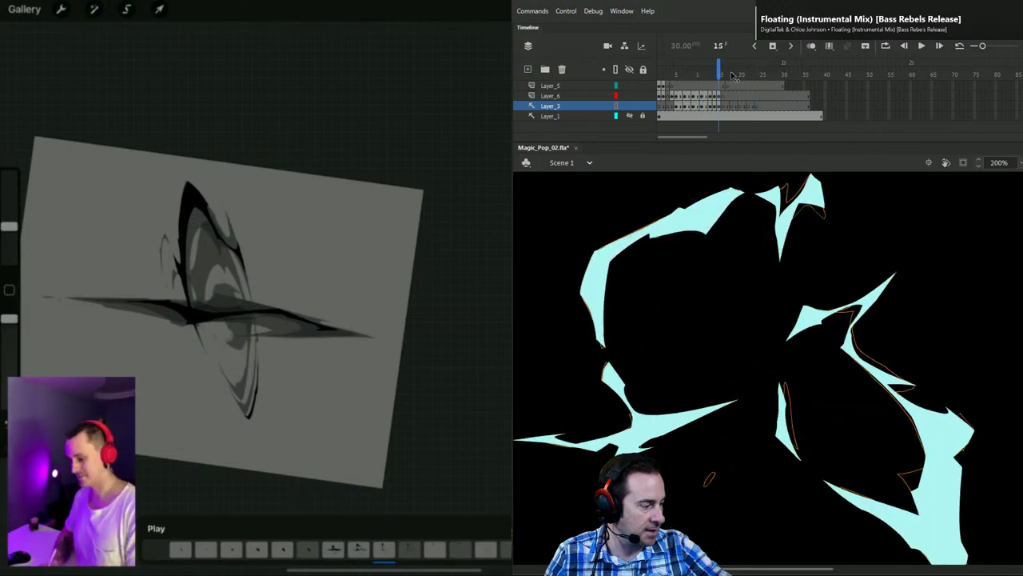
pyautogui.press(',')
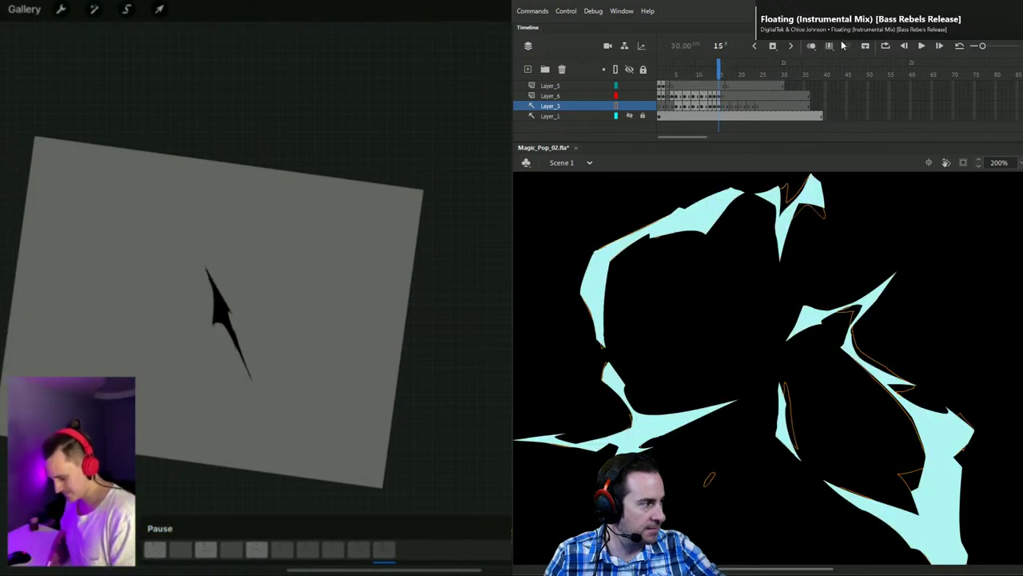
# Step: Compare neighbouring drawings using Edit Multiple Frames, switching it off again, and hide Layer_3
pyautogui.click(829, 46)
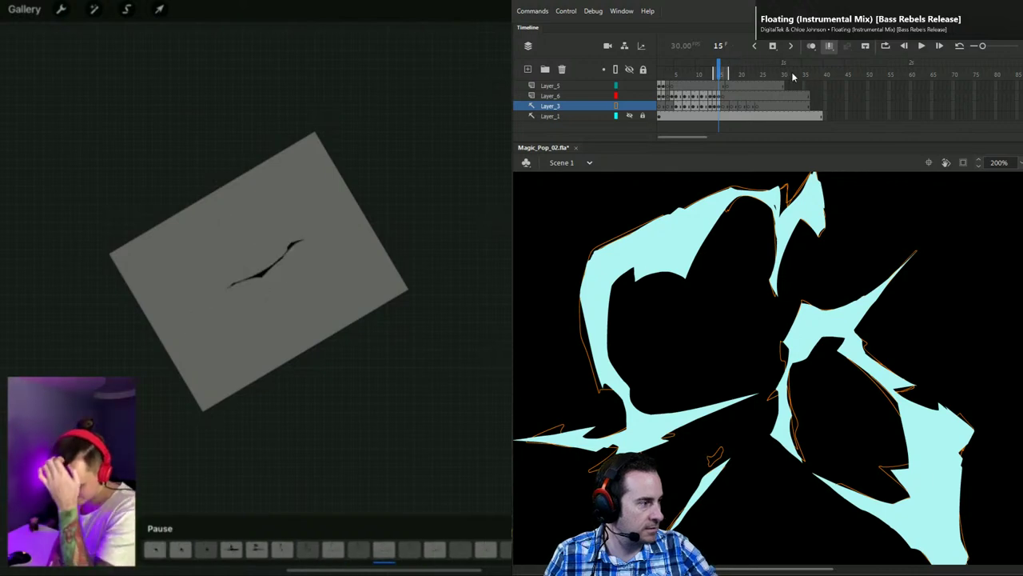
pyautogui.moveTo(717, 69)
pyautogui.mouseDown()
pyautogui.moveTo(766, 67)
pyautogui.moveTo(679, 71)
pyautogui.moveTo(709, 70)
pyautogui.moveTo(688, 75)
pyautogui.mouseUp()
pyautogui.click(627, 106)
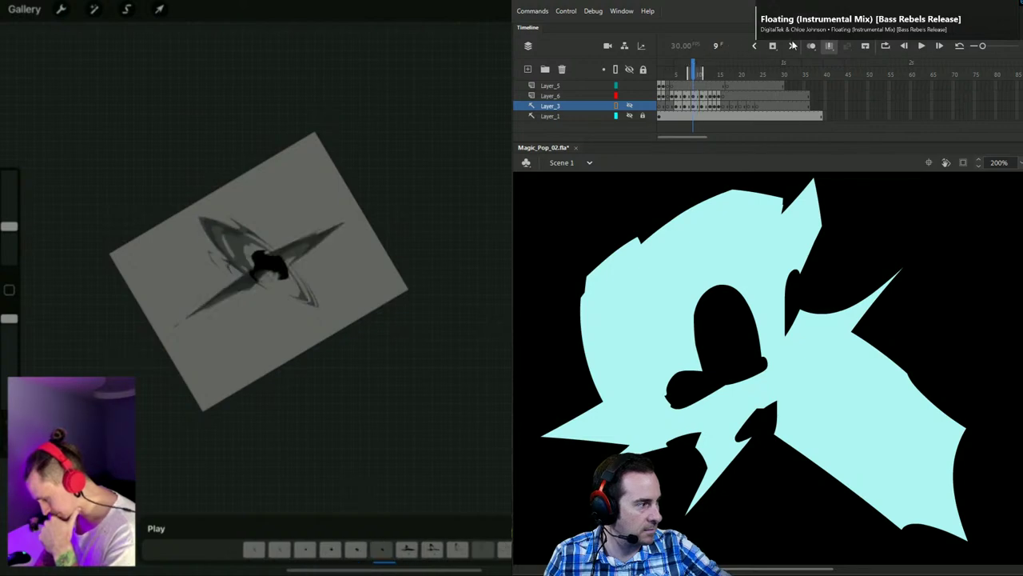
pyautogui.click(829, 46)
pyautogui.moveTo(693, 69); pyautogui.dragTo(693, 65)
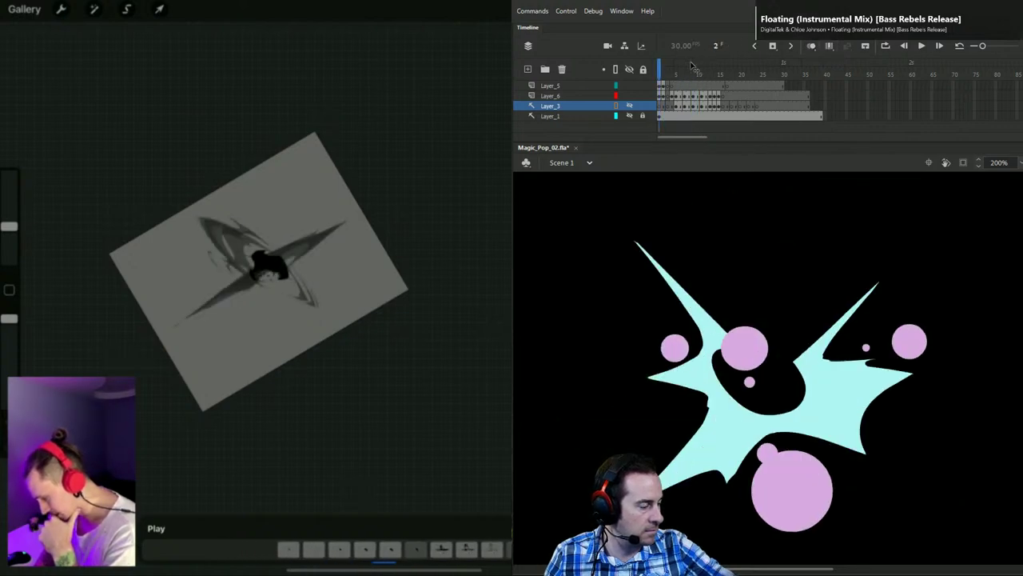
# Step: Step forward and backward through the opening burst frames, up to frame 12, to check the motion
pyautogui.press('.')
pyautogui.press('.')
pyautogui.press('.')
pyautogui.press('.')
pyautogui.press('.')
pyautogui.press('.')
pyautogui.press('.')
pyautogui.press('.')
pyautogui.press('.')
pyautogui.press('.')
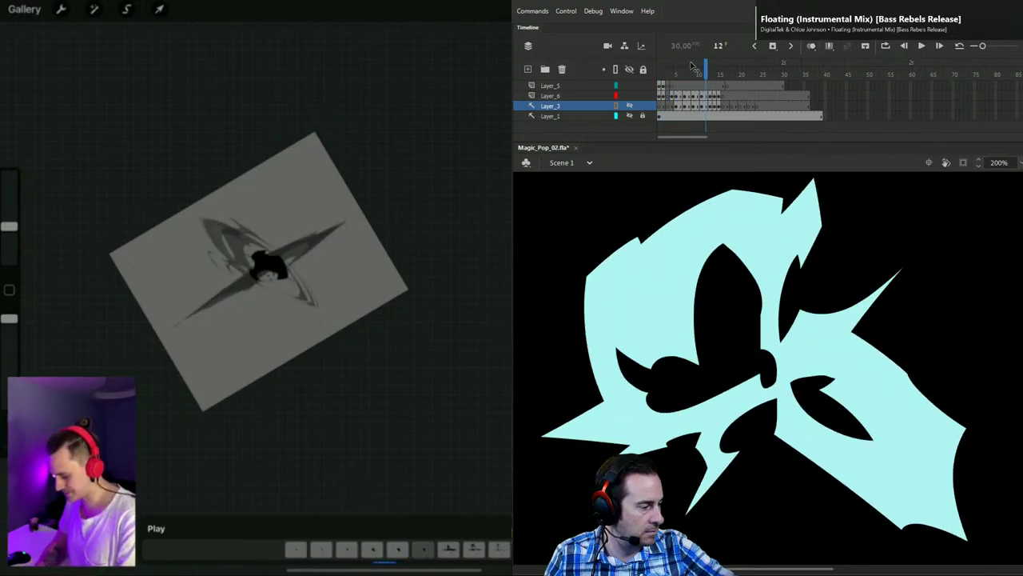
pyautogui.press(',')
pyautogui.press(',')
pyautogui.press(',')
pyautogui.press(',')
pyautogui.press(',')
pyautogui.press(',')
pyautogui.press(',')
pyautogui.press(',')
pyautogui.press(',')
pyautogui.press(',')
pyautogui.press(',')
# Step: Test the movie from frame 1, close the preview and replay the animation on the timeline
pyautogui.hotkey('ctrl', 'Return')
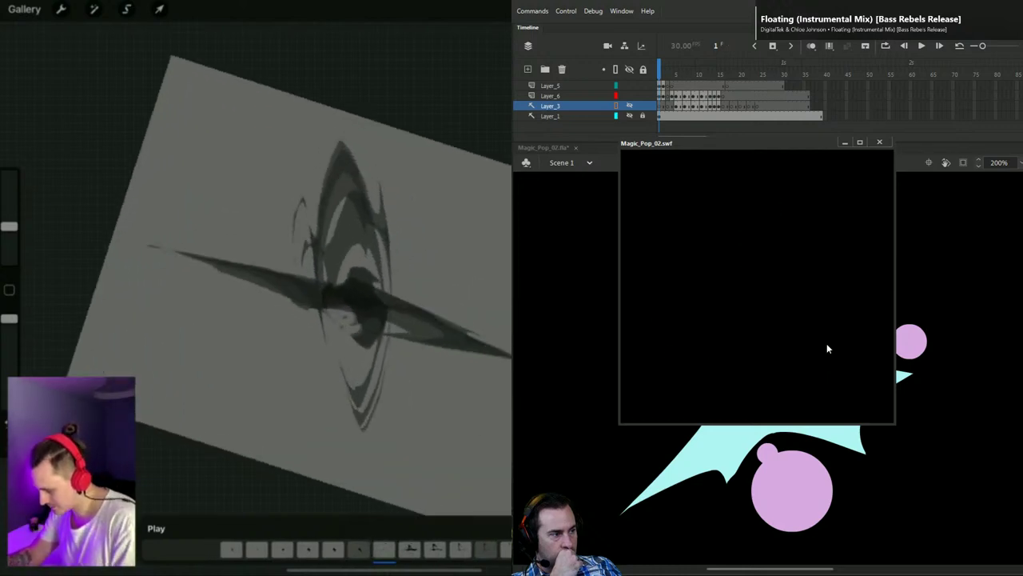
pyautogui.click(879, 142)
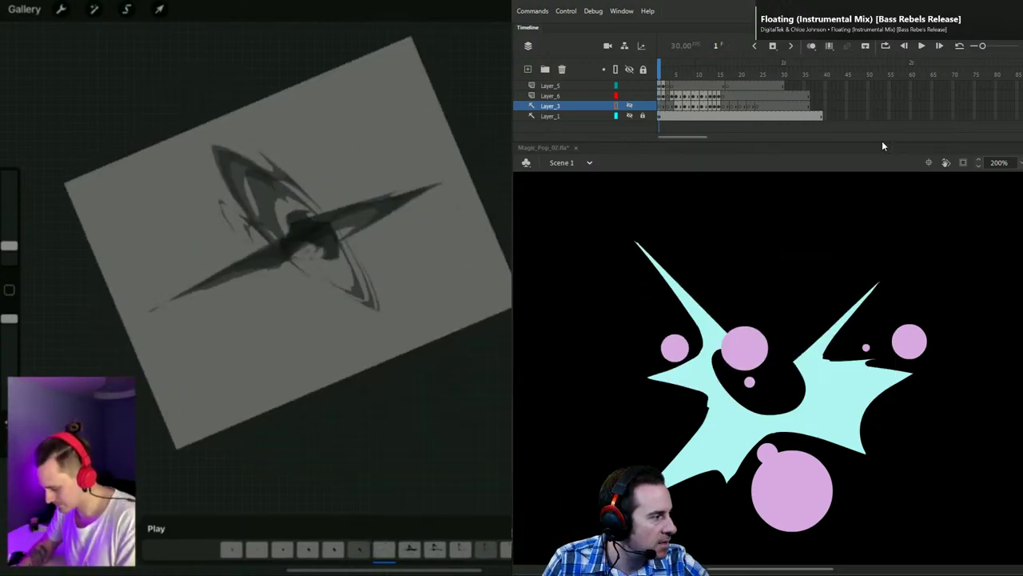
pyautogui.press('Return')
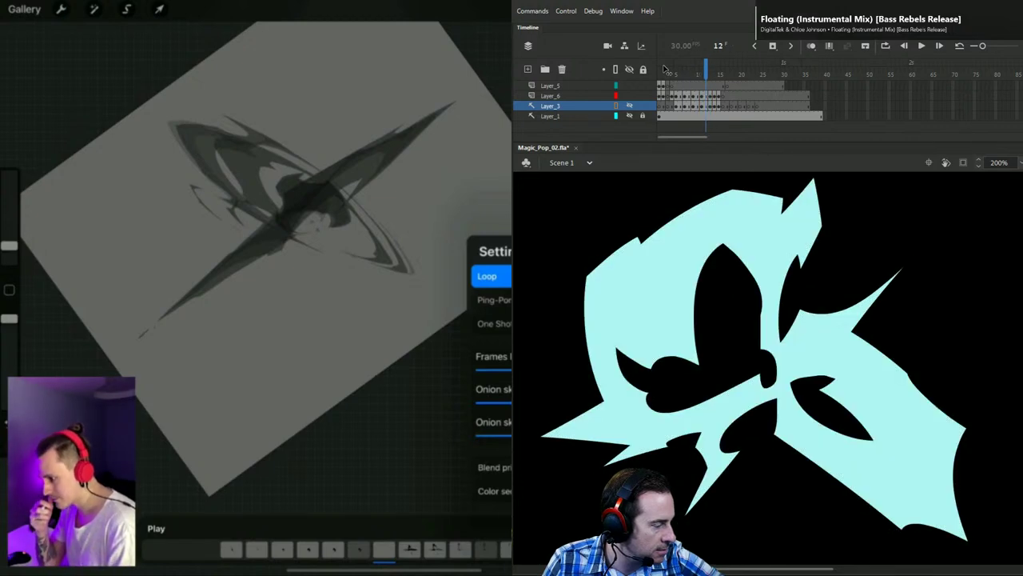
# Step: Reshape the long cutout in the burst's right half on frame 12 into a narrower sliver, comparing it with frame 13's drawing
pyautogui.click(920, 314)
pyautogui.click(861, 308)
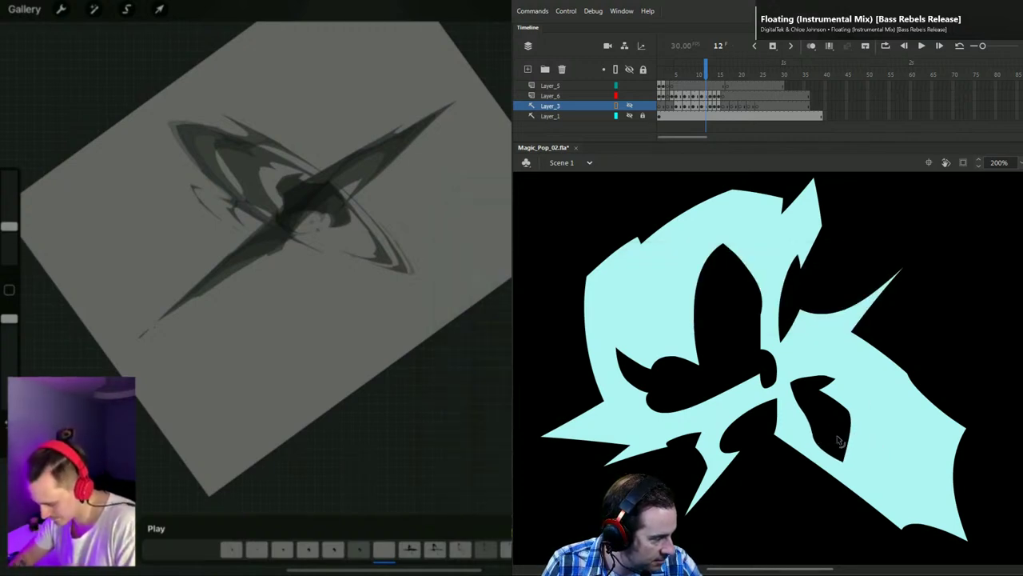
pyautogui.moveTo(704, 64); pyautogui.dragTo(705, 64)
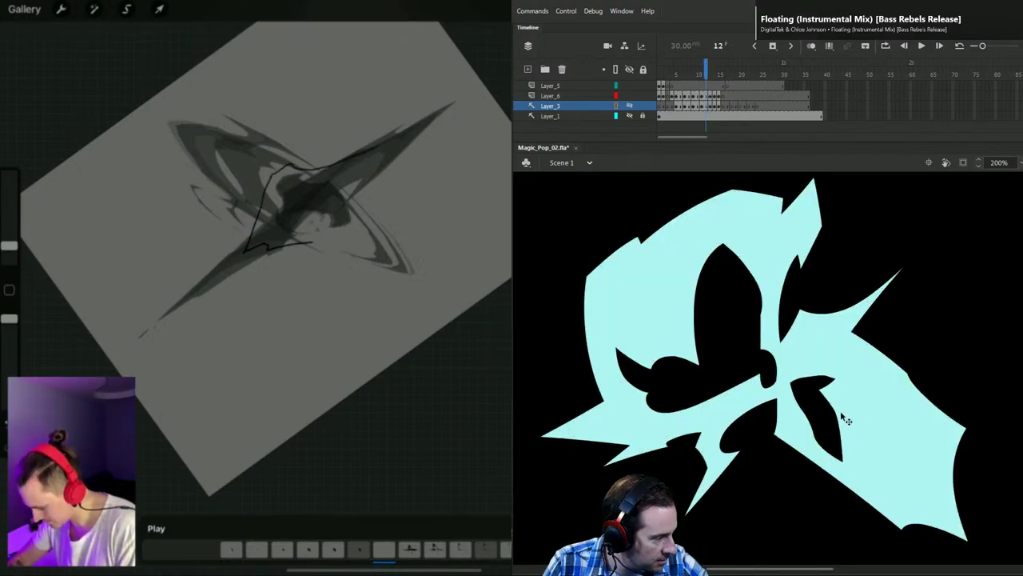
pyautogui.moveTo(705, 66); pyautogui.dragTo(708, 67)
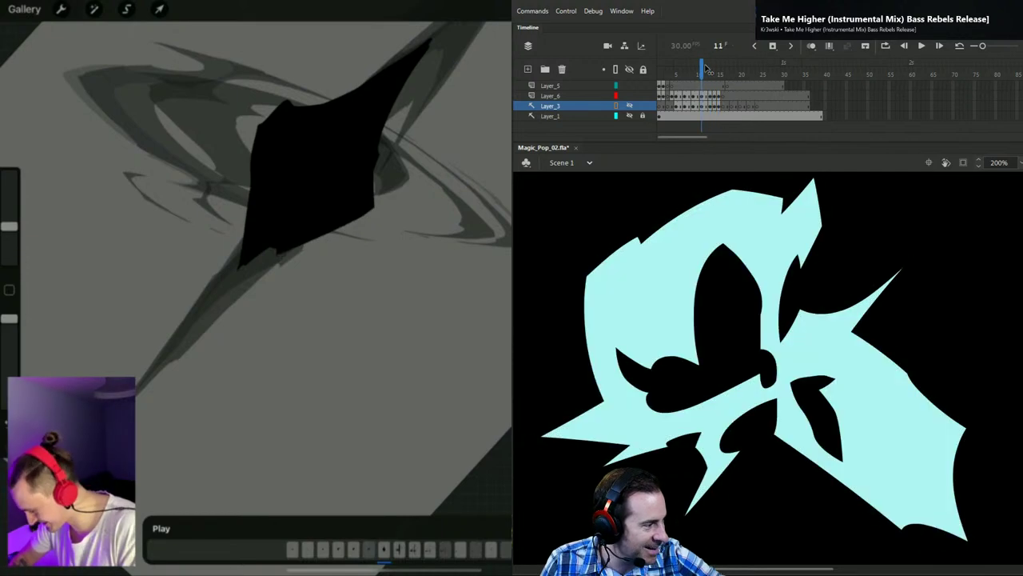
pyautogui.moveTo(706, 69); pyautogui.dragTo(704, 67)
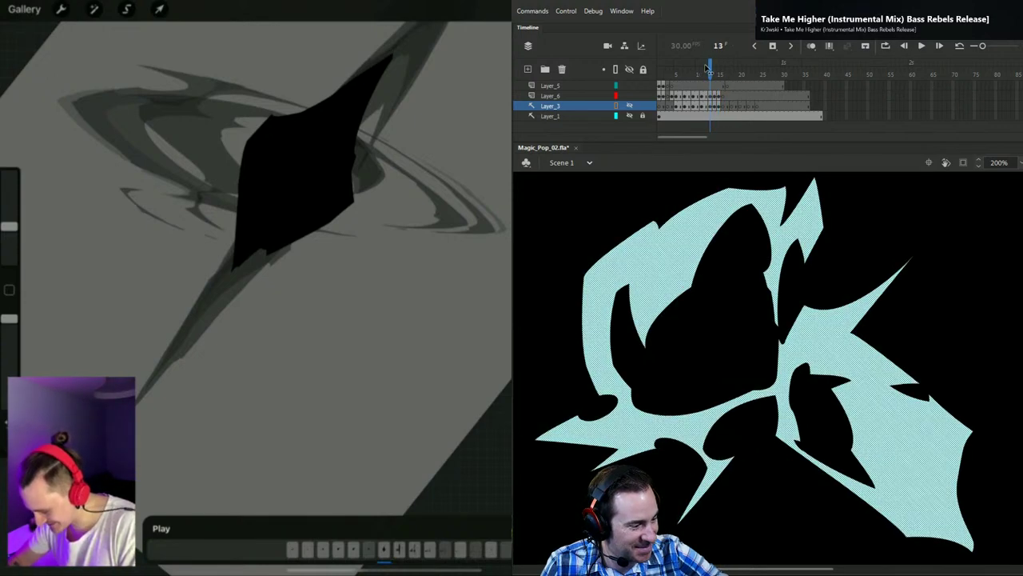
pyautogui.moveTo(705, 69); pyautogui.dragTo(709, 71)
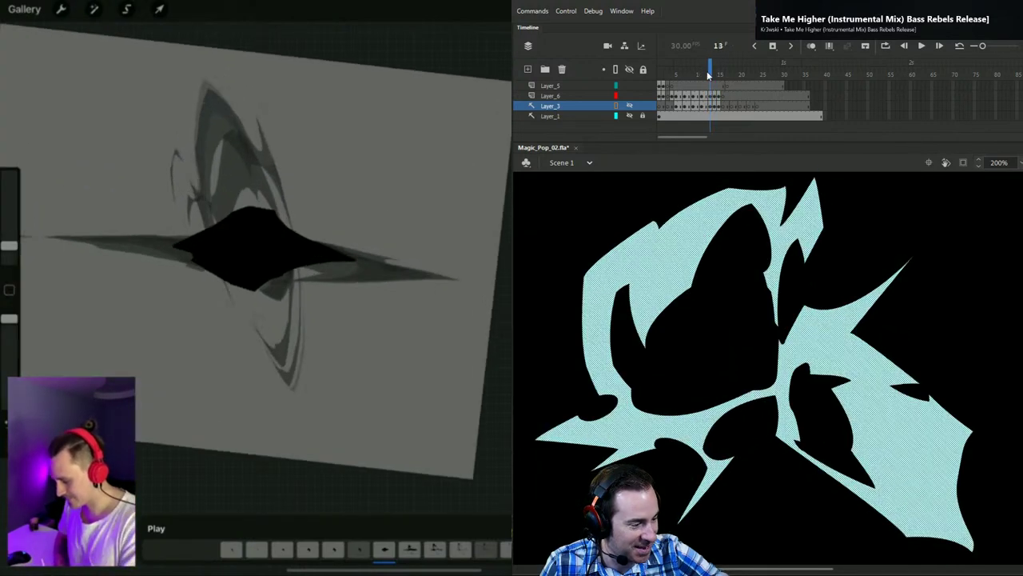
pyautogui.moveTo(678, 399); pyautogui.dragTo(794, 343)
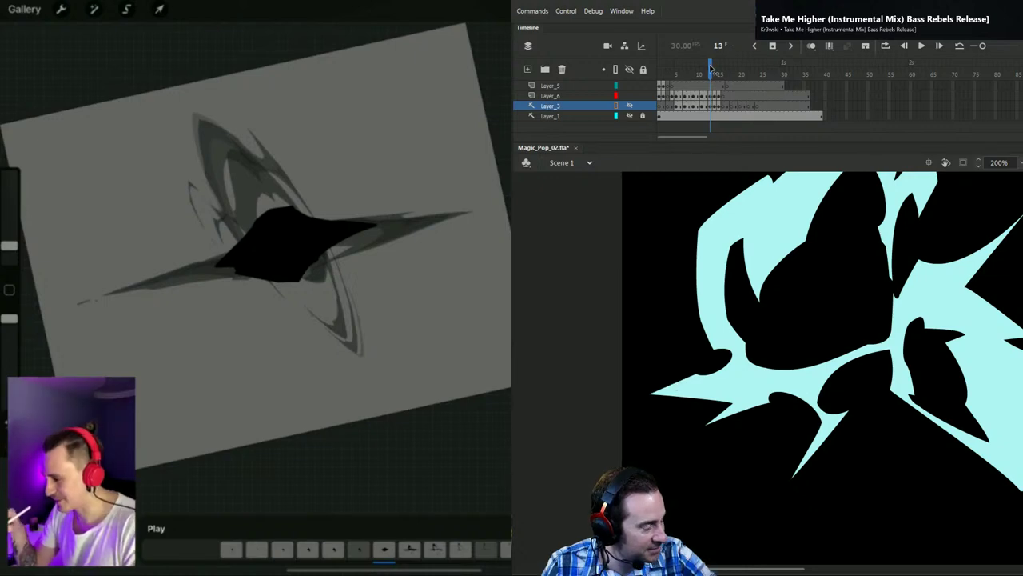
# Step: Shrink and tidy the rounded notch above the burst's left spike on frame 13, checking it against the neighbouring frames
pyautogui.press('.')
pyautogui.press('.')
pyautogui.press('.')
pyautogui.press('.')
pyautogui.moveTo(710, 68)
pyautogui.mouseDown()
pyautogui.moveTo(723, 68)
pyautogui.moveTo(711, 68)
pyautogui.mouseUp()
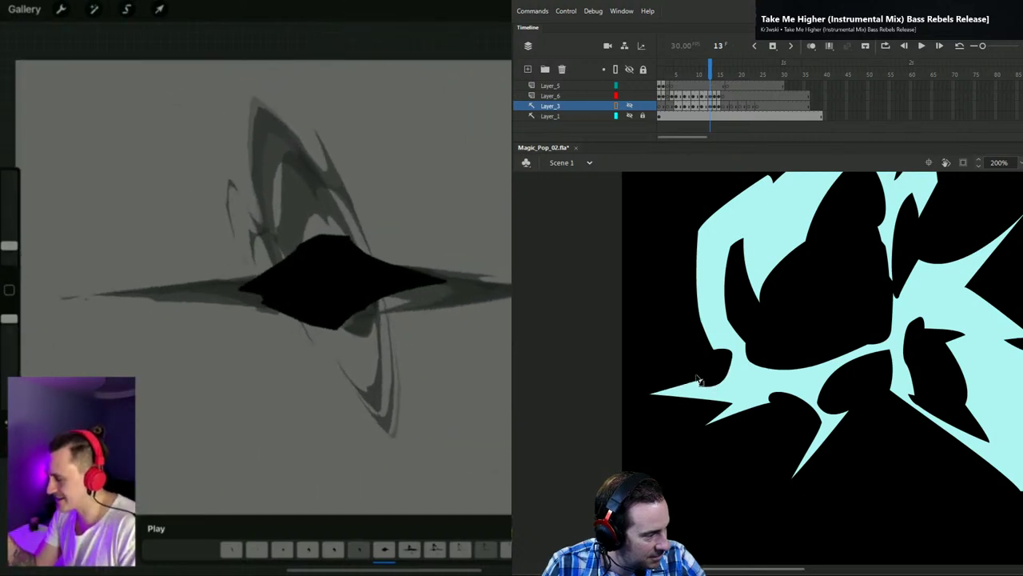
pyautogui.moveTo(710, 70); pyautogui.dragTo(709, 69)
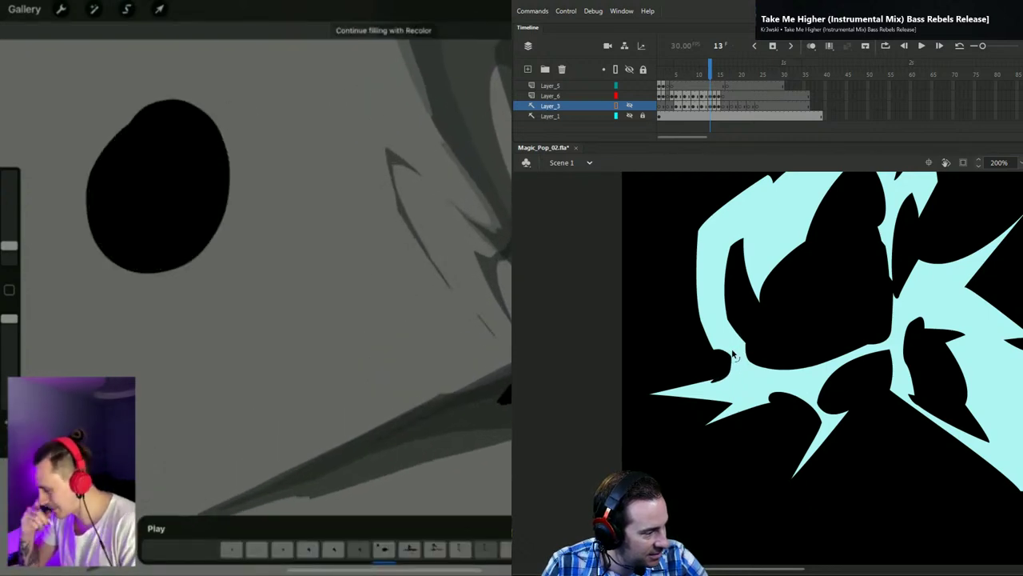
# Step: Step back and forth through the burst frames around frames 9 to 13 to check how the cutouts grow
pyautogui.moveTo(710, 70); pyautogui.dragTo(708, 70)
pyautogui.press(',')
pyautogui.press(',')
pyautogui.press(',')
pyautogui.press(',')
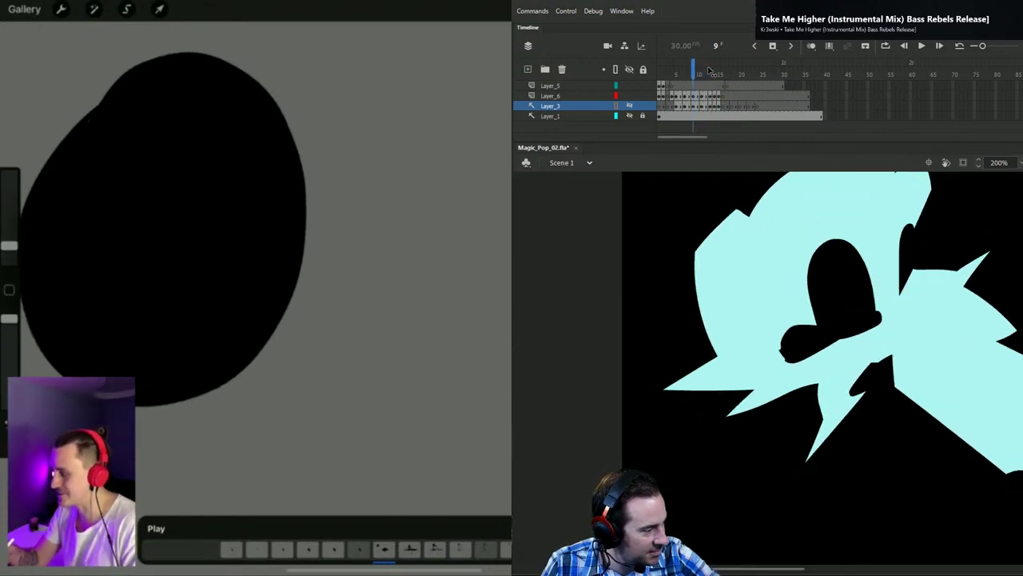
pyautogui.press('.')
pyautogui.press('.')
pyautogui.press('.')
pyautogui.press('.')
pyautogui.press('.')
pyautogui.press('.')
pyautogui.press(',')
pyautogui.press(',')
pyautogui.press(',')
pyautogui.press(',')
pyautogui.press(',')
pyautogui.press(',')
pyautogui.press(',')
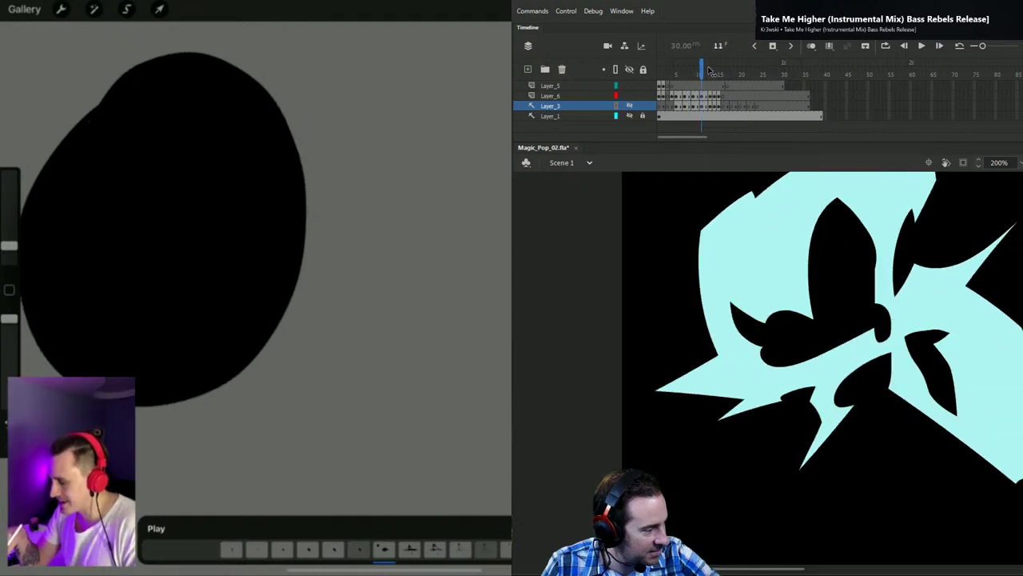
pyautogui.press(',')
pyautogui.press('.')
pyautogui.press('.')
pyautogui.press('.')
pyautogui.press('.')
pyautogui.press('.')
pyautogui.press('.')
pyautogui.press('.')
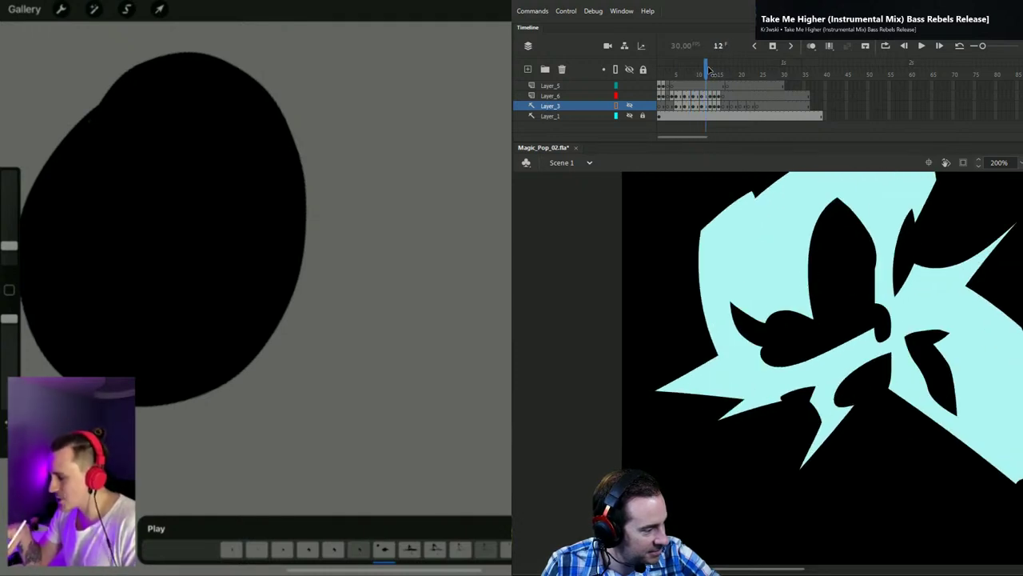
pyautogui.press(',')
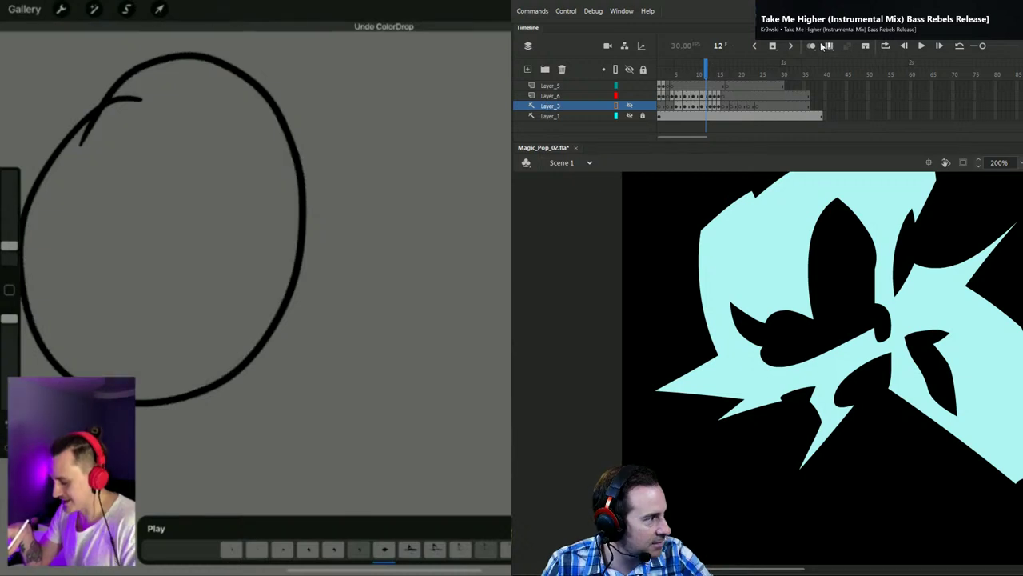
# Step: Turn on onion skinning on frame 12, limit it to one following frame, and display Layer_6 as outlines
pyautogui.click(813, 45)
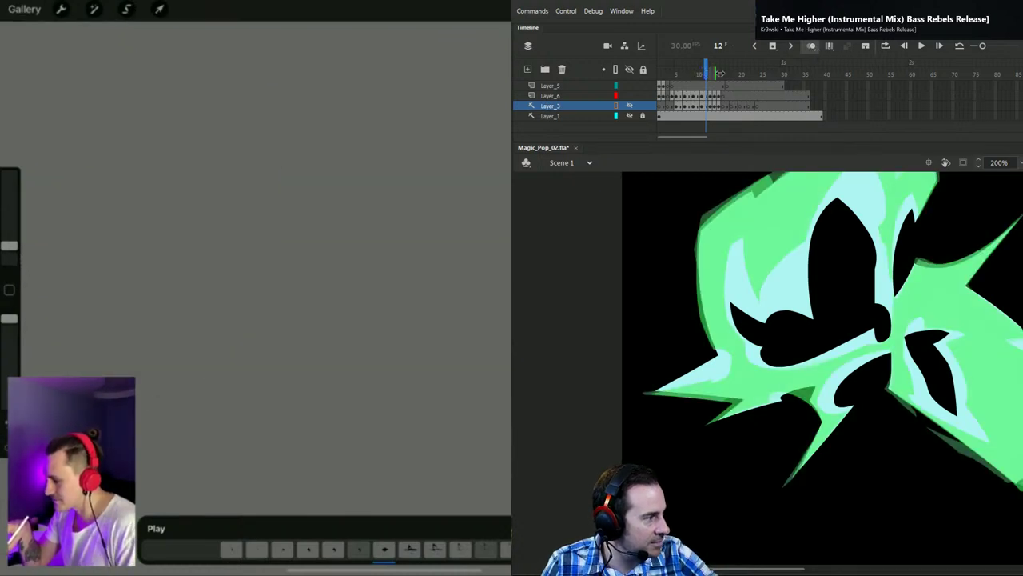
pyautogui.moveTo(718, 74); pyautogui.dragTo(711, 74)
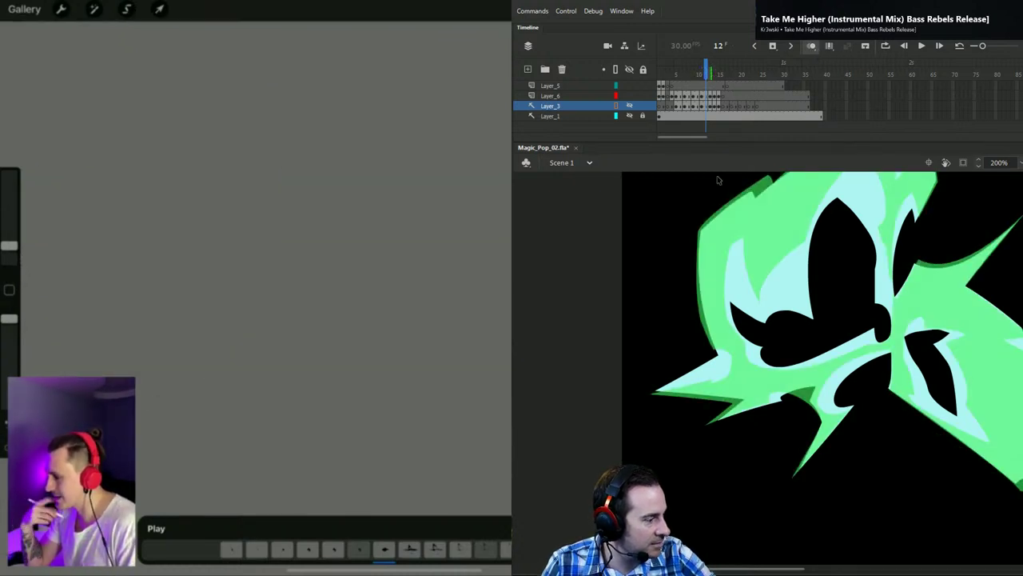
pyautogui.click(617, 105)
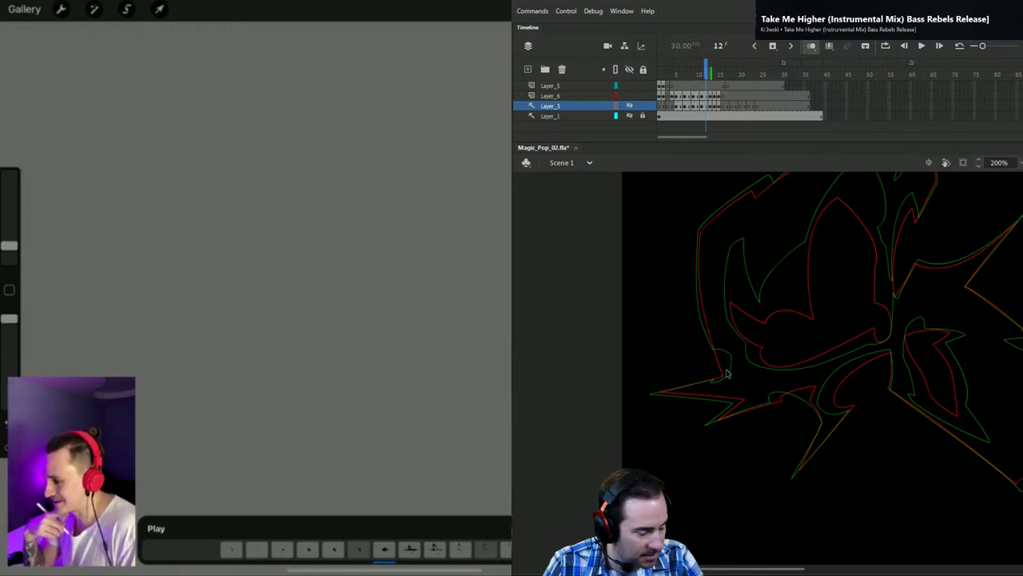
# Step: Step backward from frame 12 to frame 5, comparing each drawing's outline with the following frame's onion skin
pyautogui.press(',')
pyautogui.press(',')
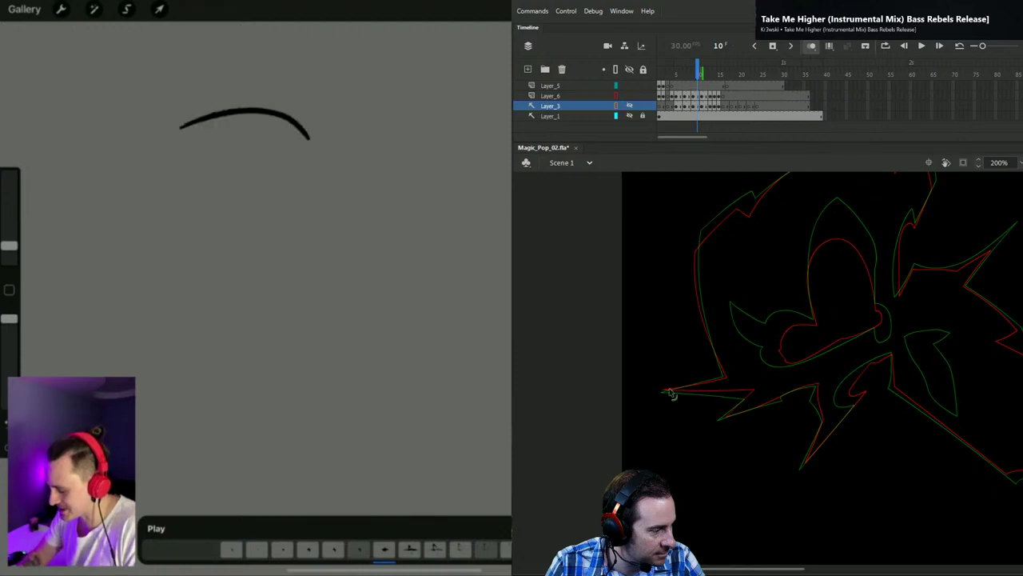
pyautogui.press(',')
pyautogui.press(',')
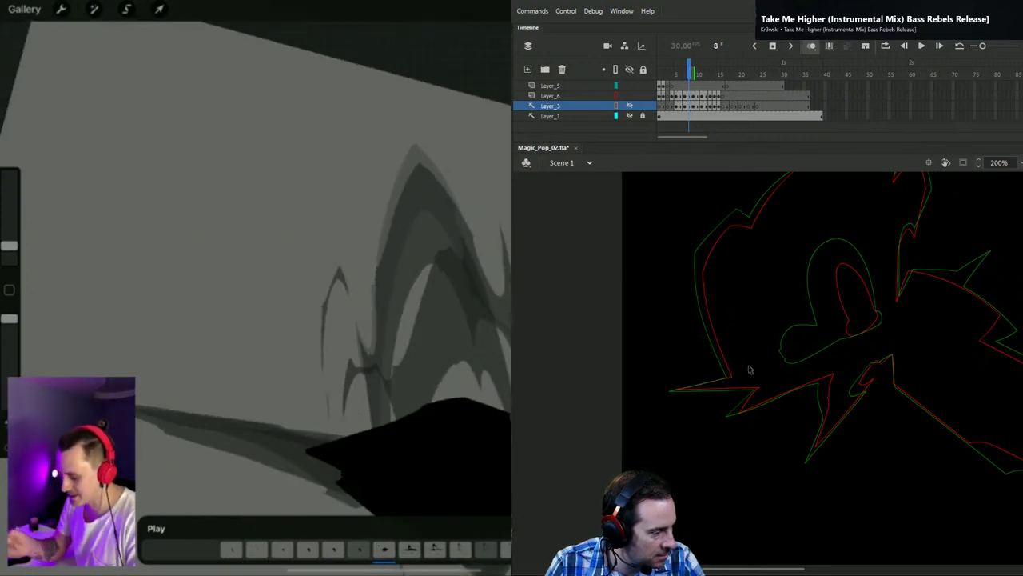
pyautogui.press(',')
pyautogui.press(',')
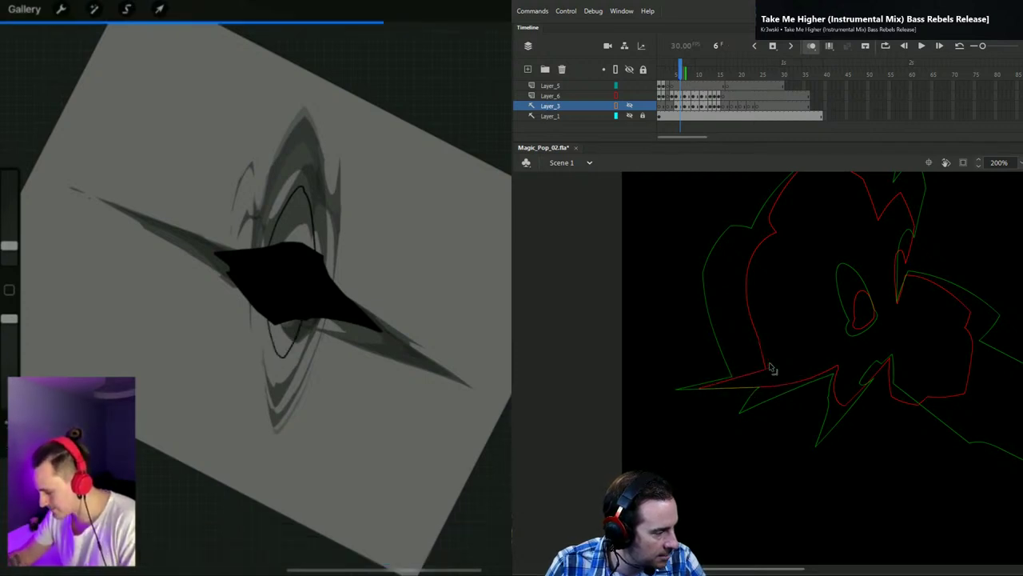
pyautogui.press(',')
pyautogui.press(',')
pyautogui.press('.')
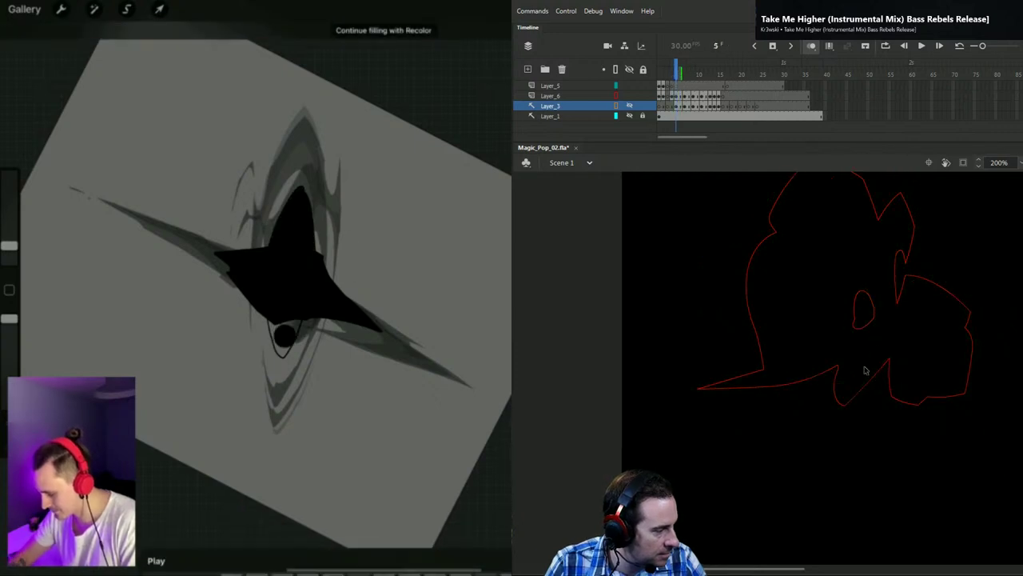
# Step: Flatten the underside of the lower-left spike on frame 5 by lowering its inner corner, and advance to frame 7
pyautogui.moveTo(817, 374); pyautogui.dragTo(837, 387)
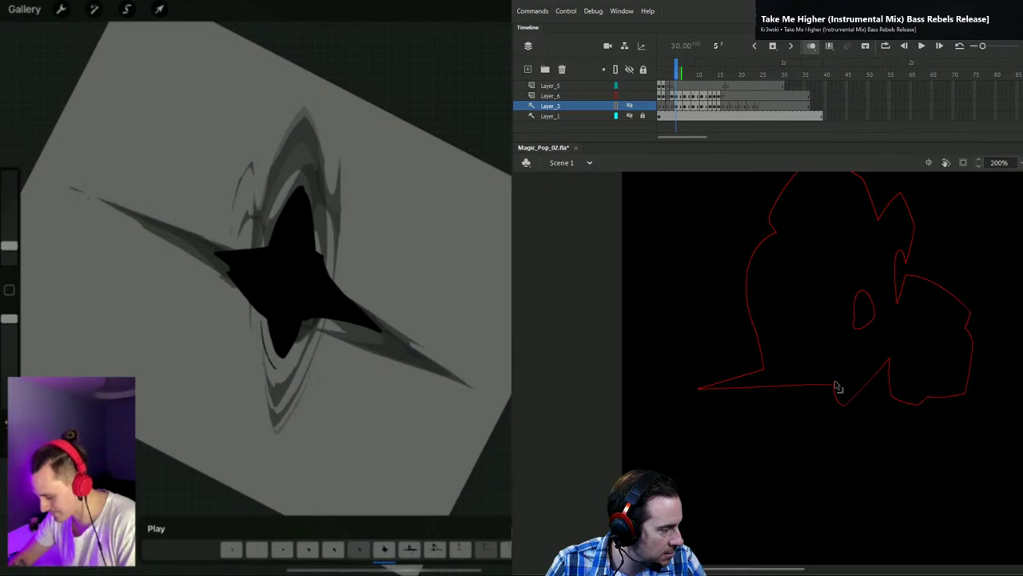
pyautogui.press('.')
pyautogui.press('.')
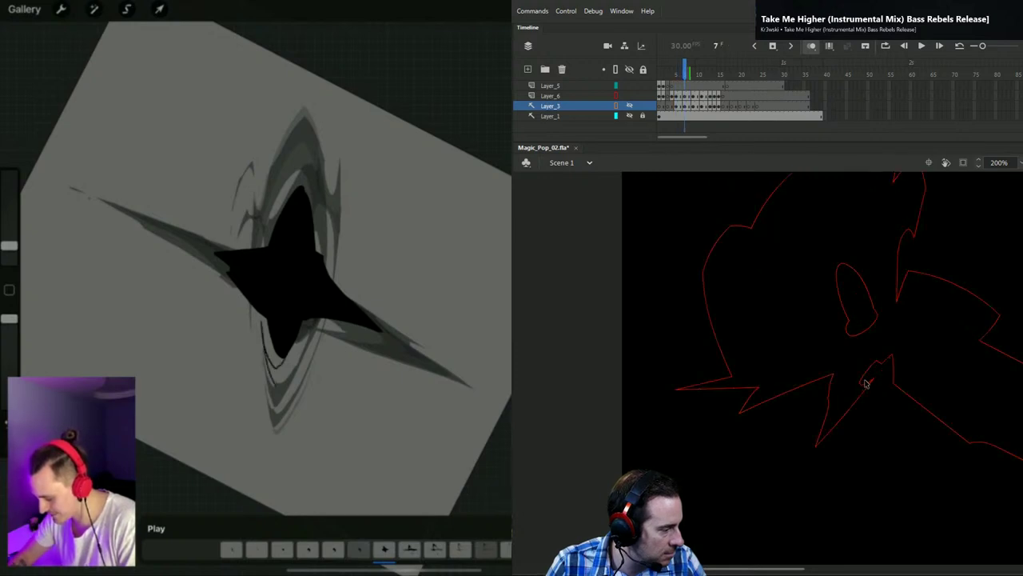
# Step: Adjust the contour around the lower spikes on frame 7, undoing the first attempt and comparing with the neighbouring frame
pyautogui.moveTo(833, 375); pyautogui.dragTo(830, 385)
pyautogui.hotkey('ctrl', 'z')
pyautogui.press(',')
pyautogui.press('.')
pyautogui.moveTo(799, 393); pyautogui.dragTo(799, 394)
pyautogui.press('.')
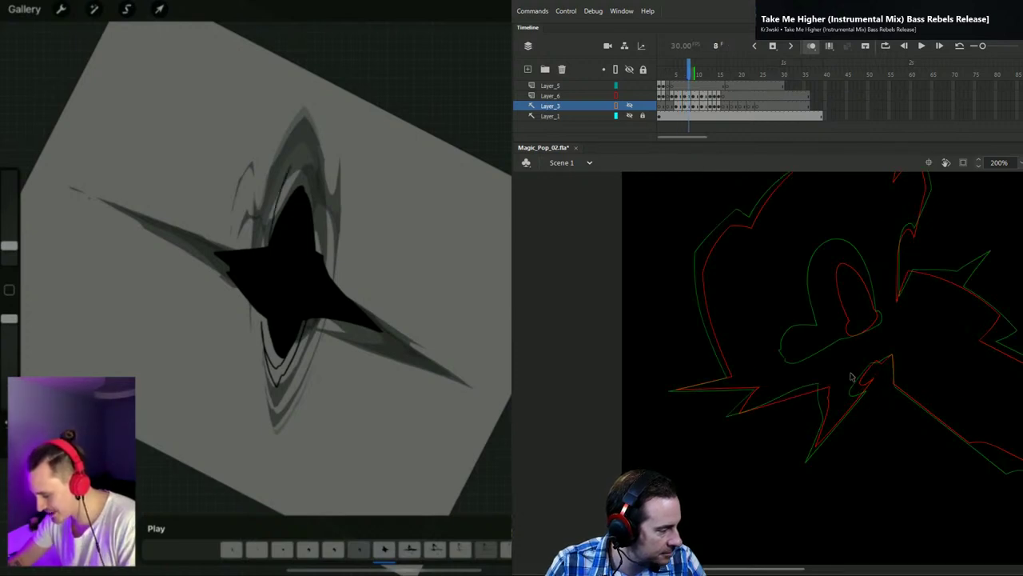
# Step: Step back and forth through the drawings between about frames 8 and 14 to examine how the outlines' shapes progress
pyautogui.press('.')
pyautogui.press('.')
pyautogui.press('.')
pyautogui.press('.')
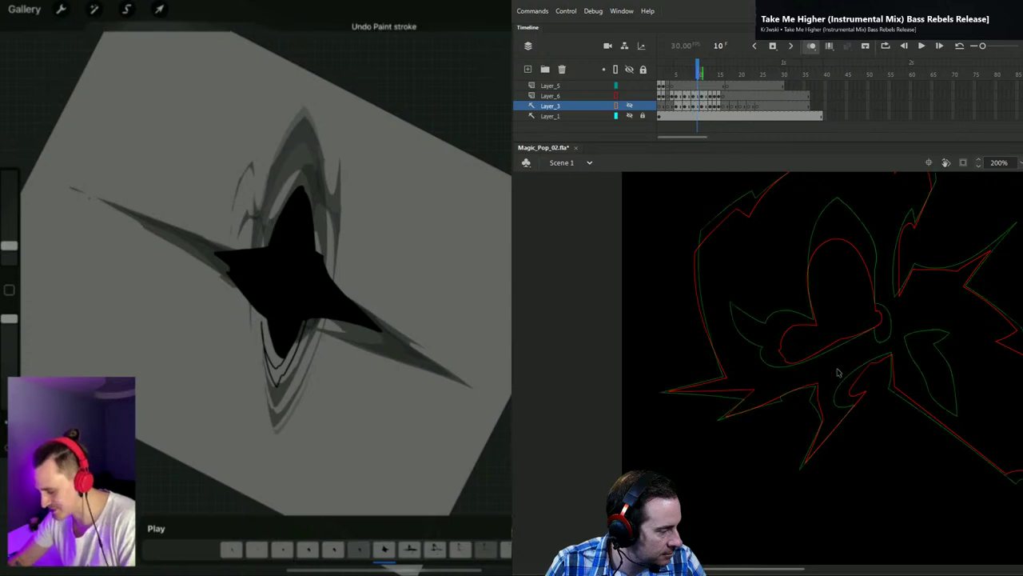
pyautogui.press(',')
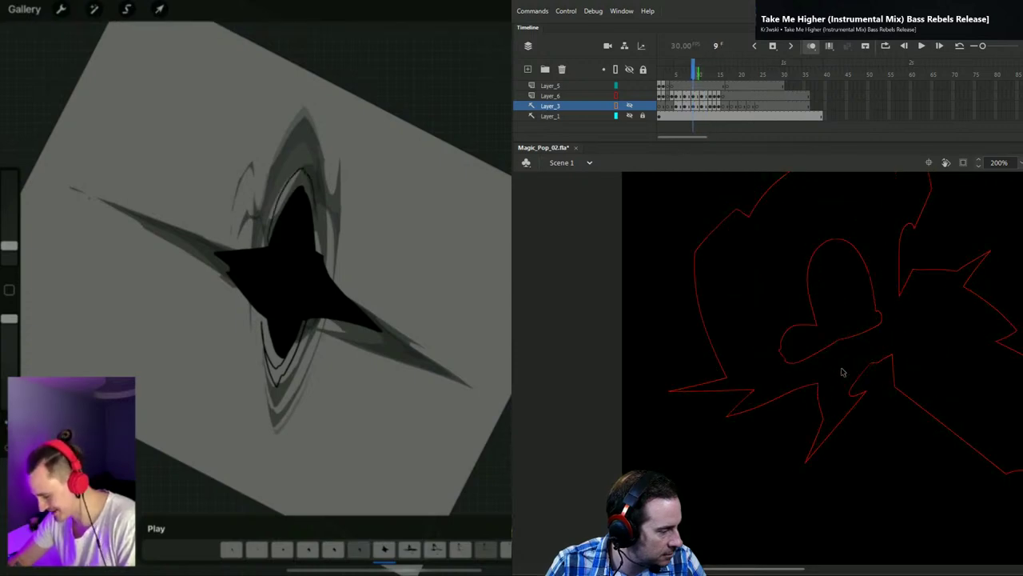
pyautogui.press('.')
pyautogui.press('.')
pyautogui.press('.')
pyautogui.press('.')
pyautogui.press(',')
pyautogui.press(',')
pyautogui.press(',')
pyautogui.press(',')
pyautogui.press(',')
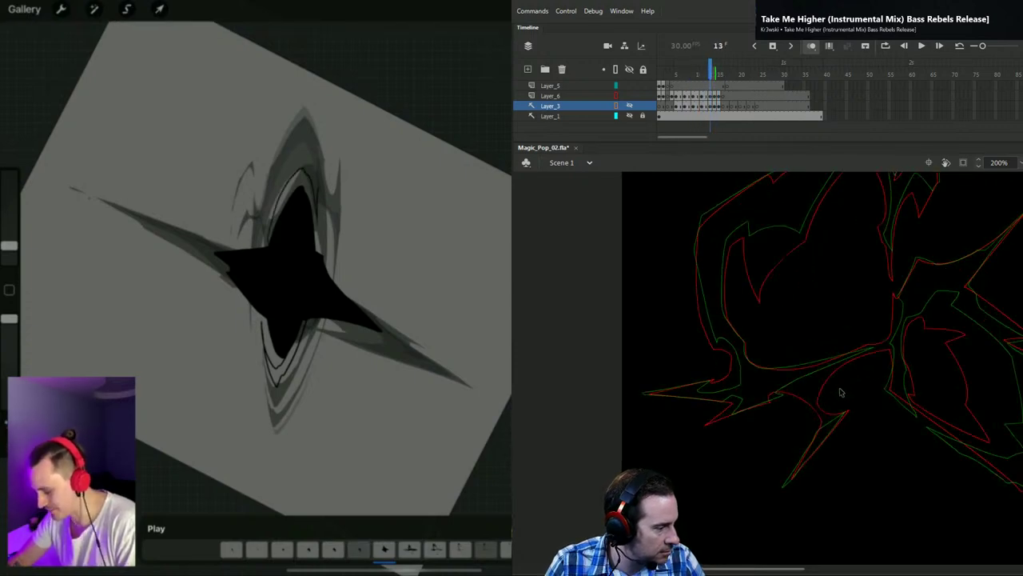
pyautogui.press(',')
pyautogui.press(',')
pyautogui.press(',')
pyautogui.press(',')
pyautogui.press('.')
pyautogui.press('.')
pyautogui.press('.')
pyautogui.press('.')
pyautogui.press('.')
pyautogui.press('.')
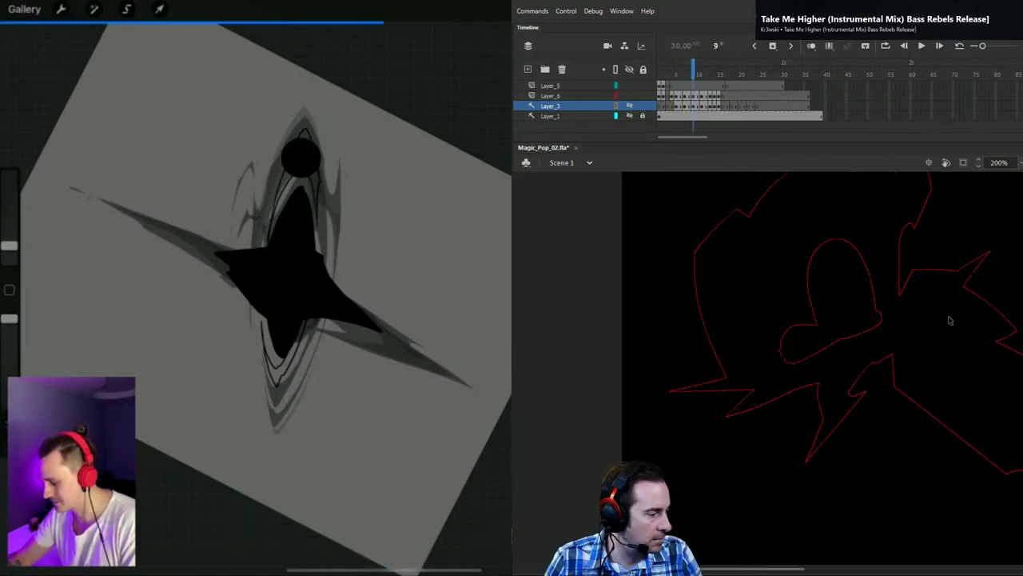
pyautogui.press('.')
pyautogui.press('.')
pyautogui.press('.')
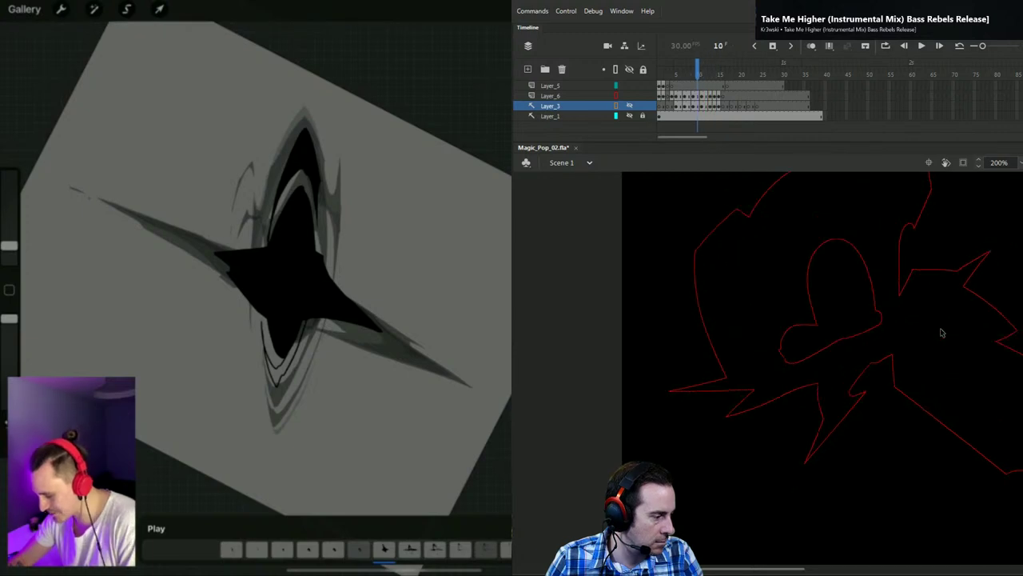
pyautogui.press(',')
pyautogui.press(',')
pyautogui.press(',')
pyautogui.press('.')
pyautogui.press('.')
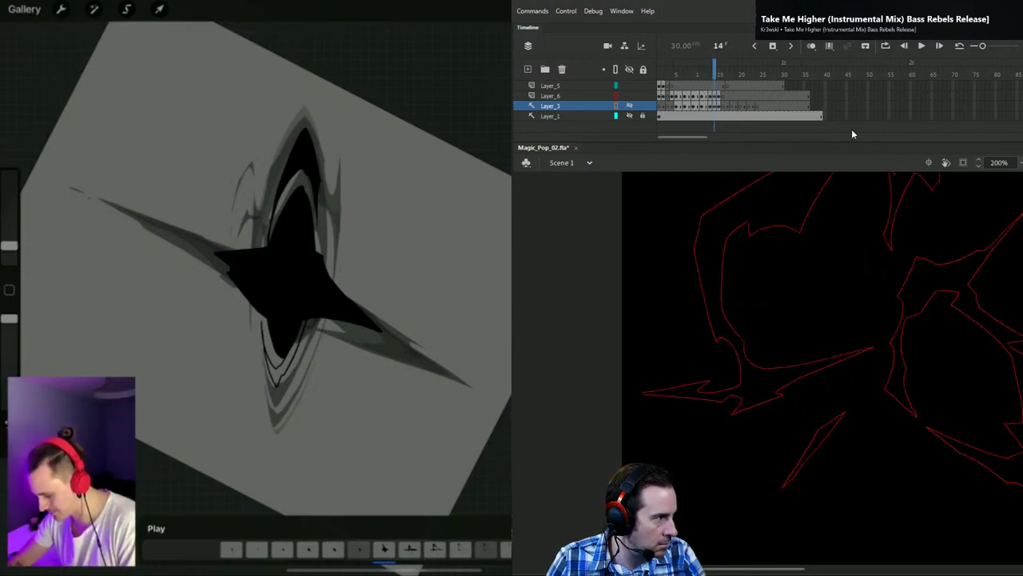
# Step: Turn on onion skinning, adjust the outline's lower edge on frame 14, and save the file
pyautogui.click(811, 46)
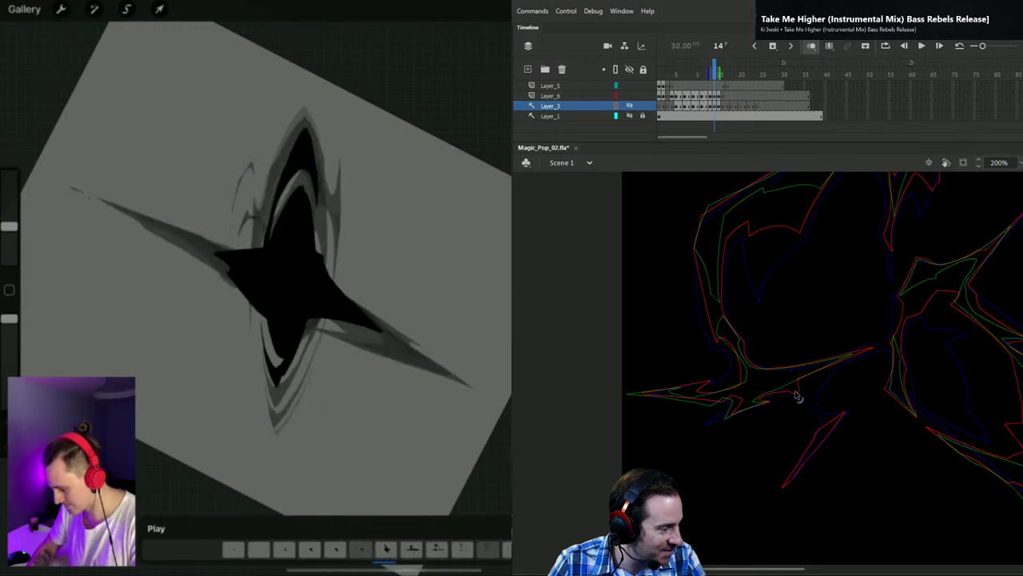
pyautogui.moveTo(796, 393); pyautogui.dragTo(800, 383)
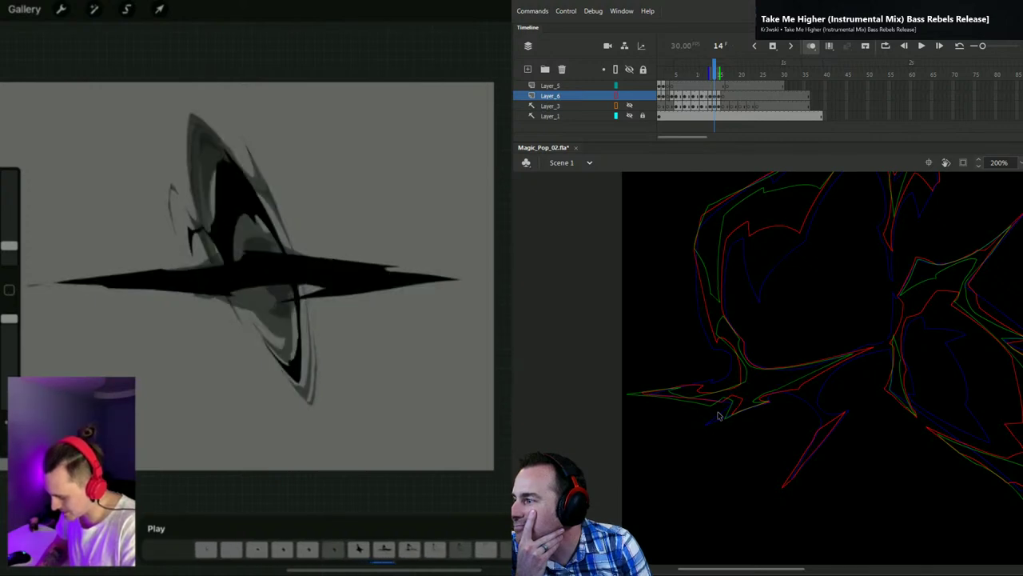
pyautogui.hotkey('ctrl', 's')
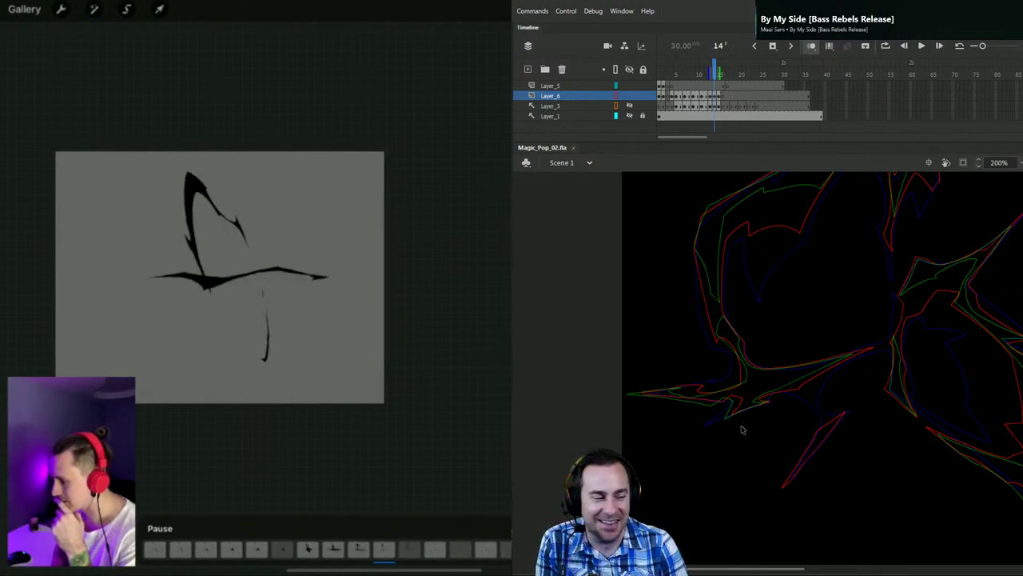
# Step: Test the movie to review the animation, close the preview, and set the stage view to 100%
pyautogui.hotkey('ctrl', 'Return')
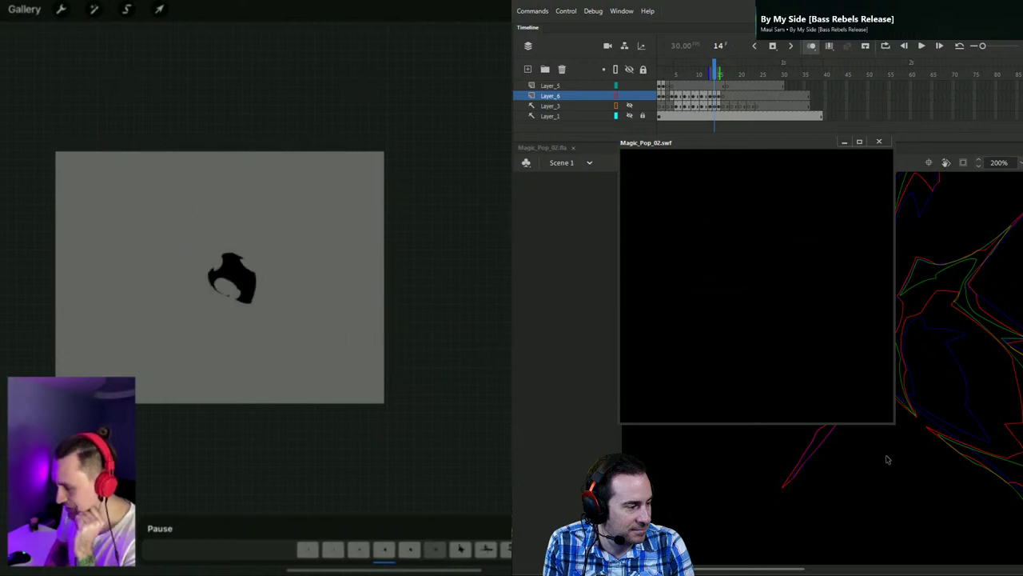
pyautogui.click(879, 143)
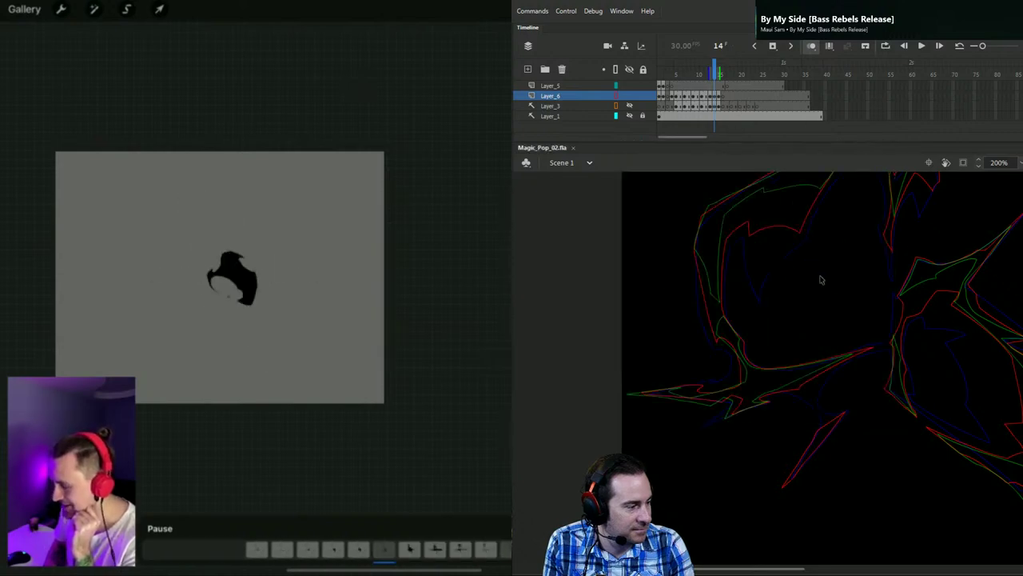
pyautogui.hotkey('ctrl', '1')
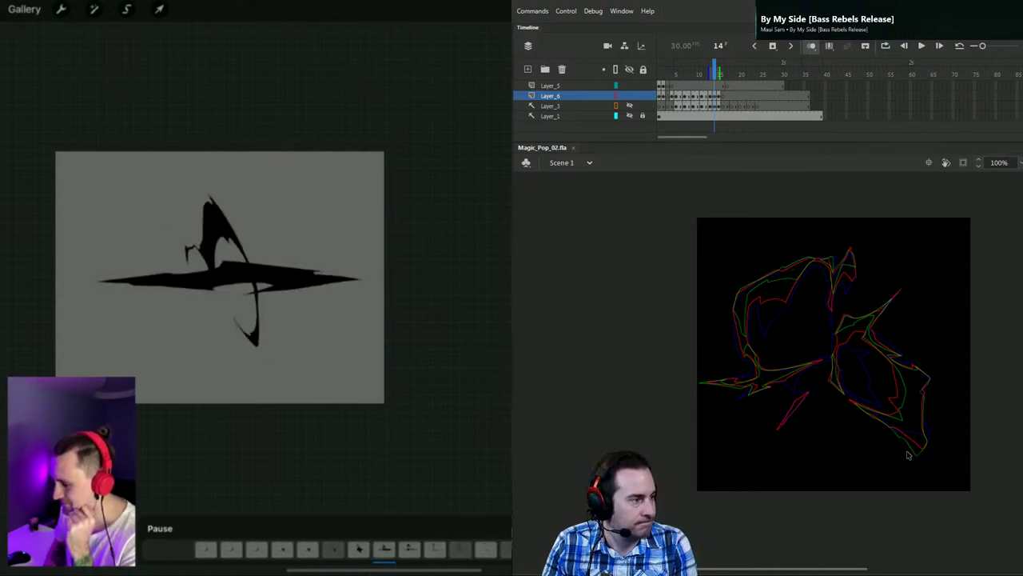
# Step: Add blank keyframes on Layer_6 from frame 16 through frame 26
pyautogui.click(723, 107)
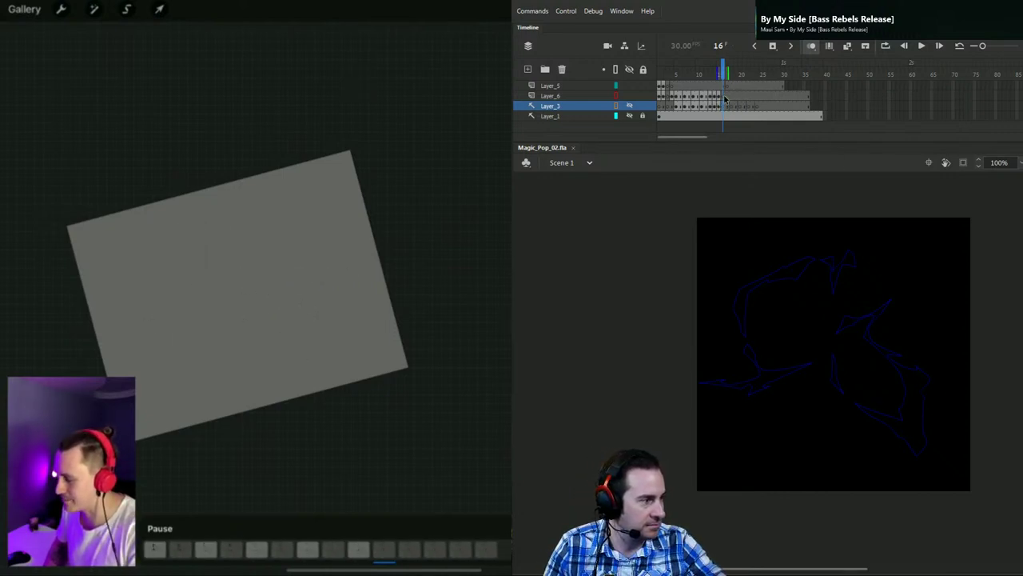
pyautogui.click(724, 96)
pyautogui.click(732, 98)
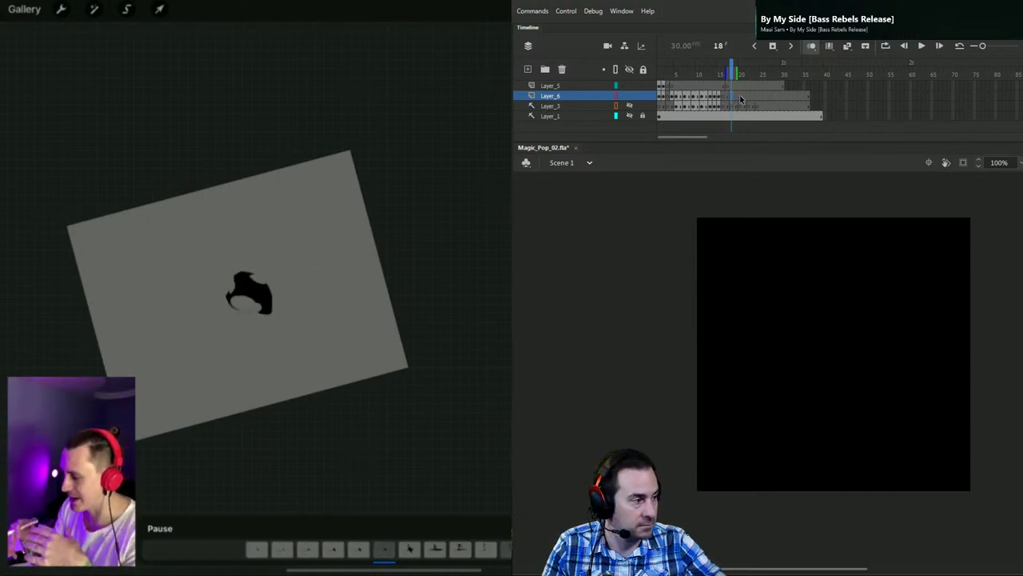
pyautogui.click(757, 98)
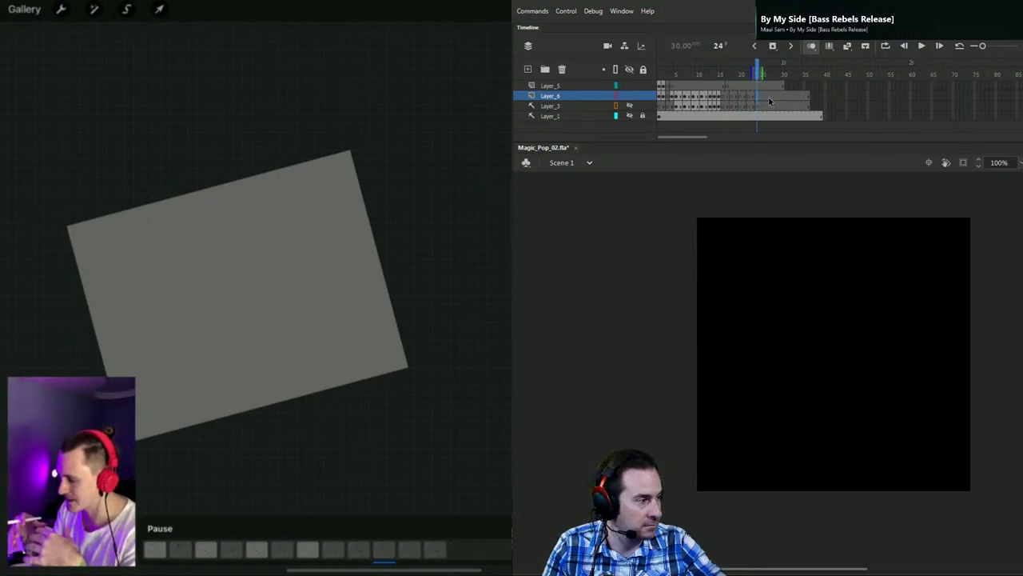
pyautogui.click(768, 98)
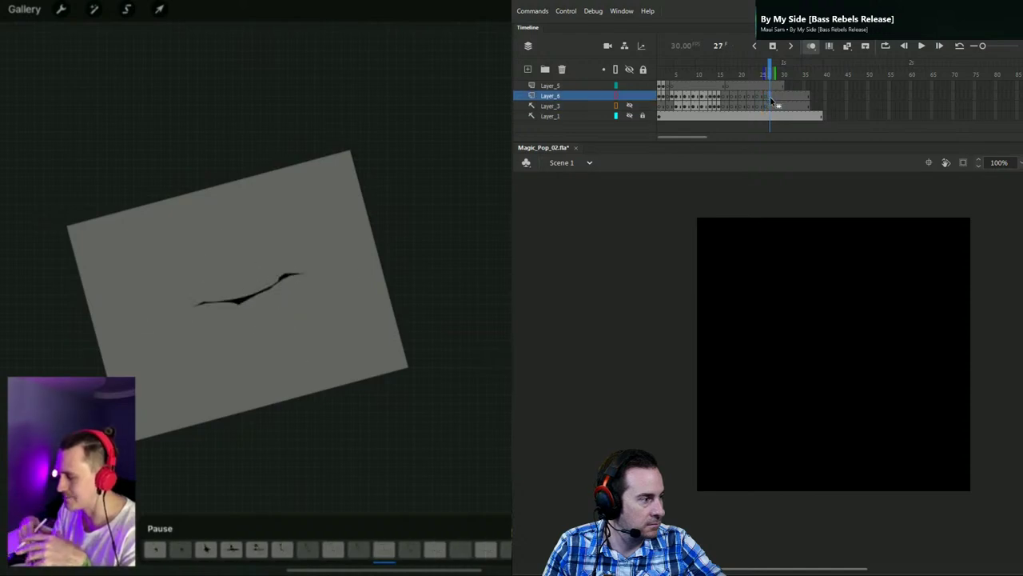
pyautogui.click(766, 99)
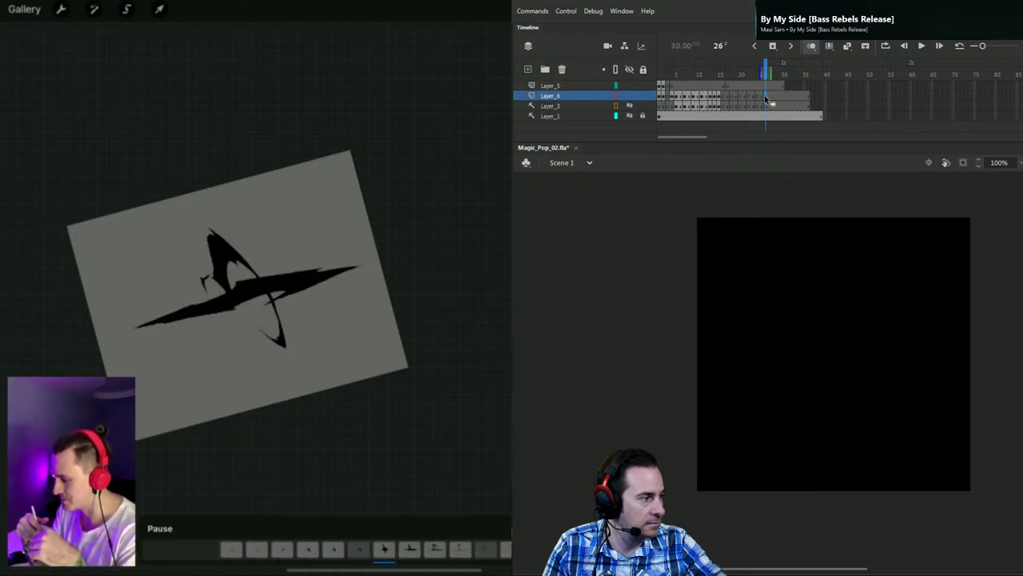
# Step: On frame 16 of Layer_6, draw the outline of the curved, pointed shape at the effect's lower right, following the onion skin
pyautogui.moveTo(745, 64); pyautogui.dragTo(724, 67)
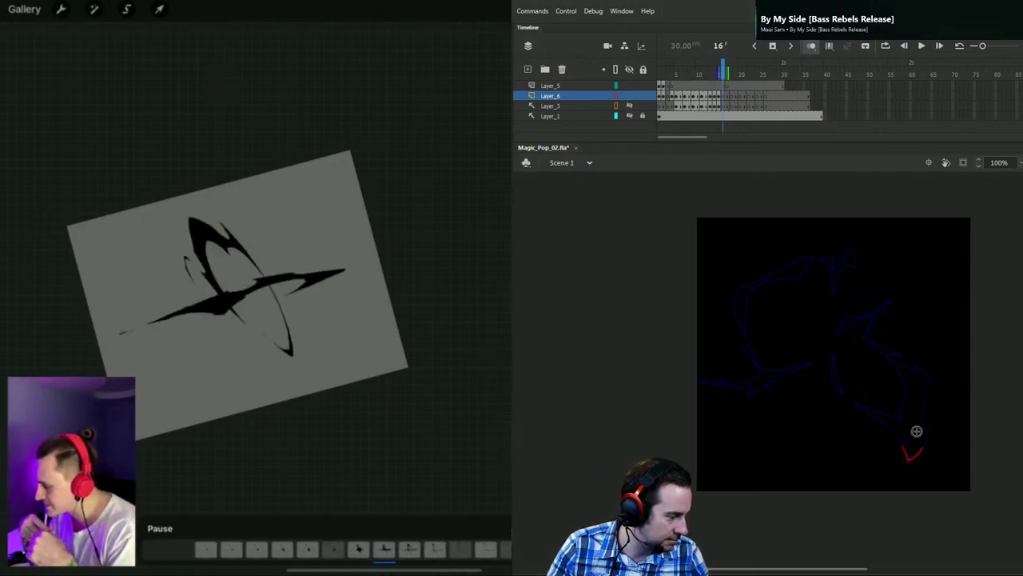
pyautogui.moveTo(921, 452)
pyautogui.mouseDown()
pyautogui.moveTo(877, 479)
pyautogui.moveTo(910, 423)
pyautogui.moveTo(923, 447)
pyautogui.moveTo(921, 396)
pyautogui.mouseUp()
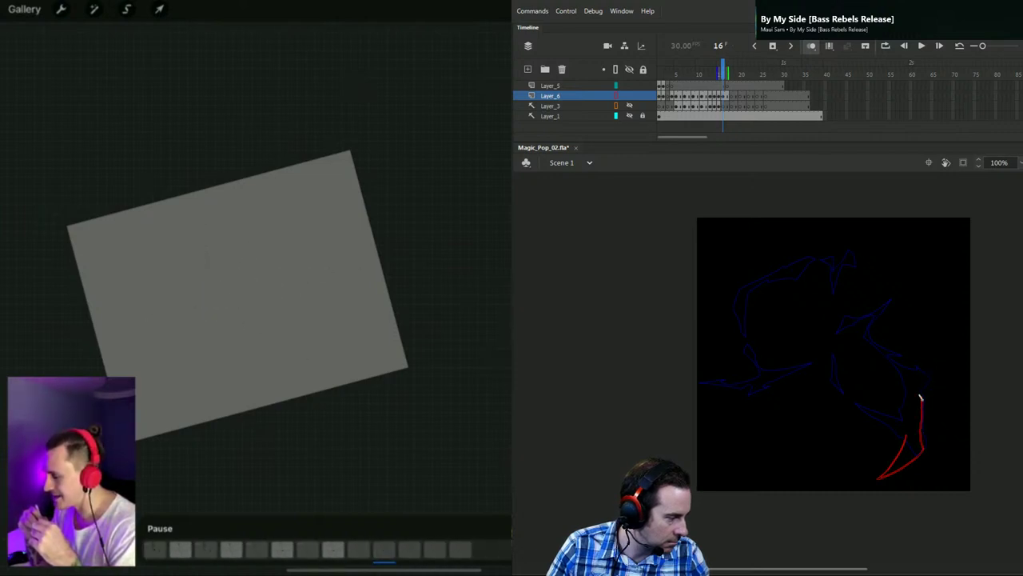
pyautogui.moveTo(920, 394); pyautogui.dragTo(924, 376)
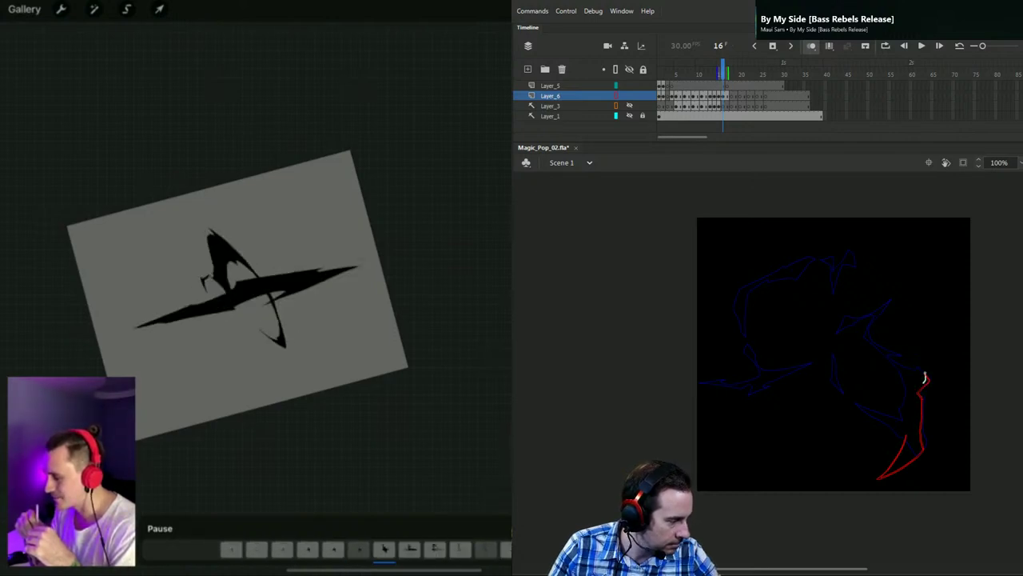
pyautogui.moveTo(906, 378); pyautogui.dragTo(907, 379)
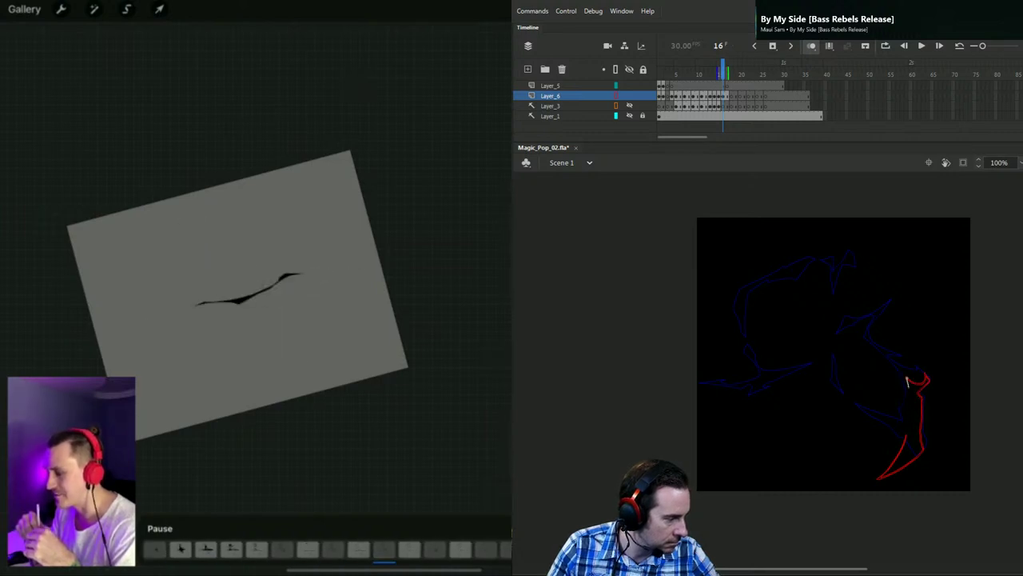
pyautogui.moveTo(904, 406)
pyautogui.mouseDown()
pyautogui.moveTo(858, 405)
pyautogui.moveTo(902, 438)
pyautogui.mouseUp()
pyautogui.hotkey('ctrl', 'z')
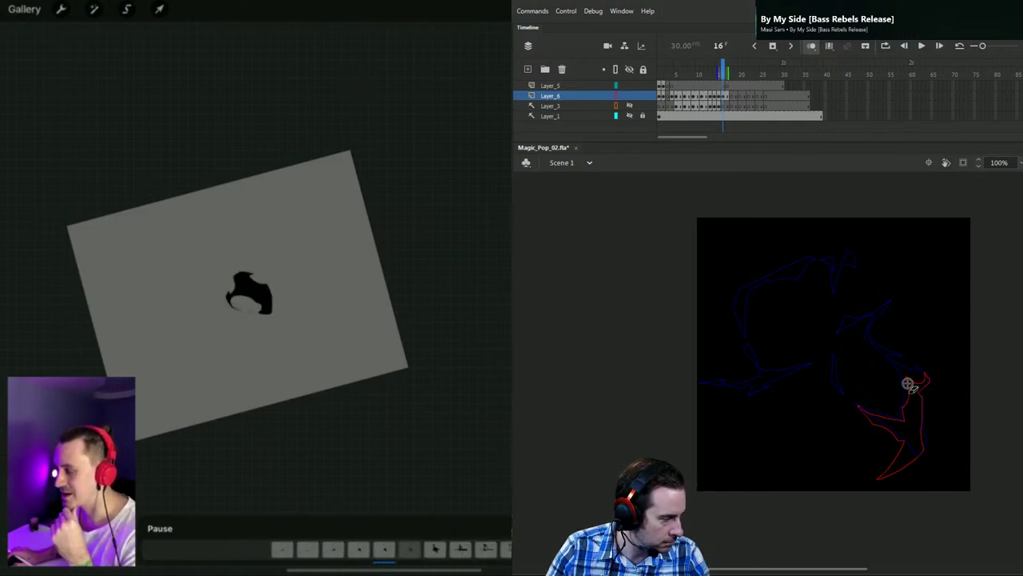
# Step: Refine the inner edge and upper tip of the lower-right shape on frame 16, undoing unwanted strokes
pyautogui.moveTo(908, 384); pyautogui.dragTo(901, 408)
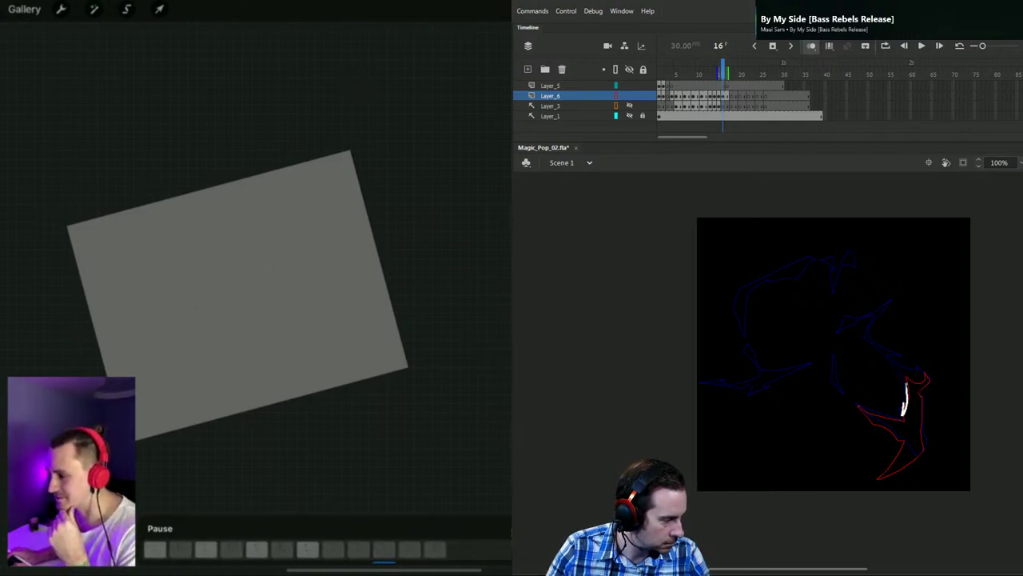
pyautogui.hotkey('ctrl', 'z')
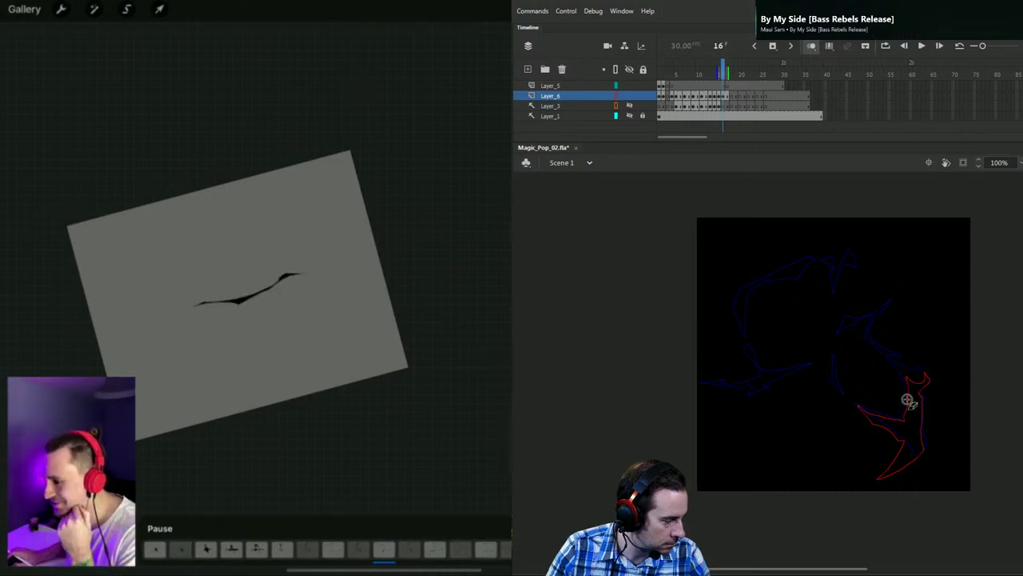
pyautogui.moveTo(903, 411); pyautogui.dragTo(909, 400)
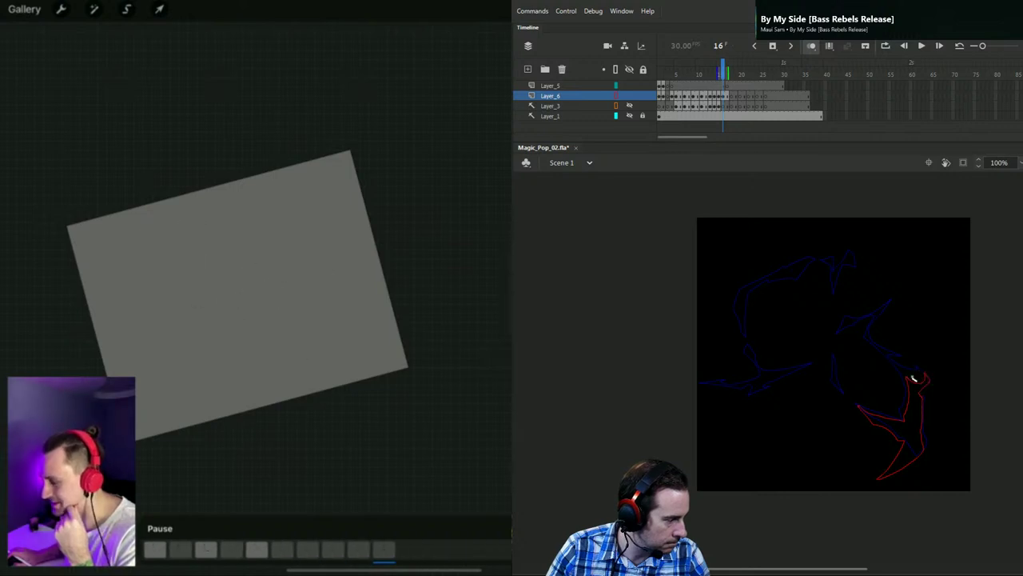
pyautogui.moveTo(927, 365); pyautogui.dragTo(923, 379)
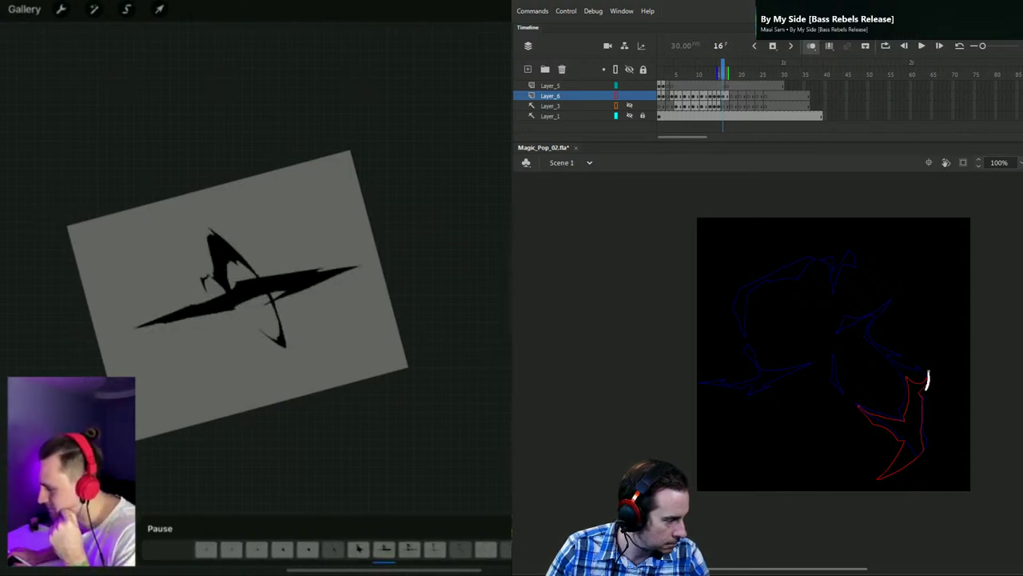
pyautogui.moveTo(932, 369)
pyautogui.mouseDown()
pyautogui.moveTo(927, 391)
pyautogui.moveTo(893, 364)
pyautogui.moveTo(910, 388)
pyautogui.moveTo(923, 386)
pyautogui.mouseUp()
pyautogui.hotkey('ctrl', 'z')
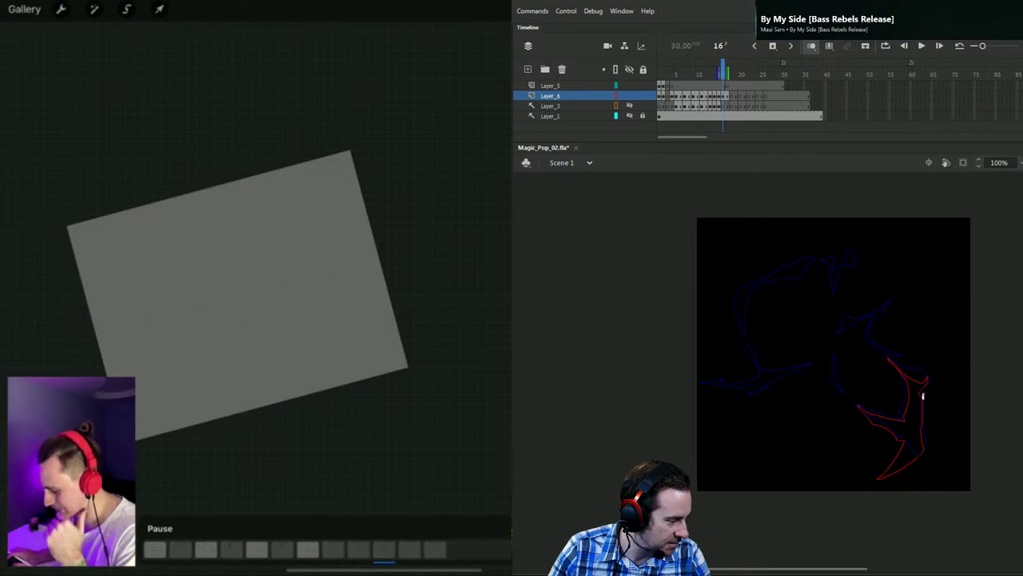
# Step: Extend the lower-right outline up and left as a thin strand, and draw its spike pointing up and right
pyautogui.moveTo(923, 416); pyautogui.dragTo(924, 419)
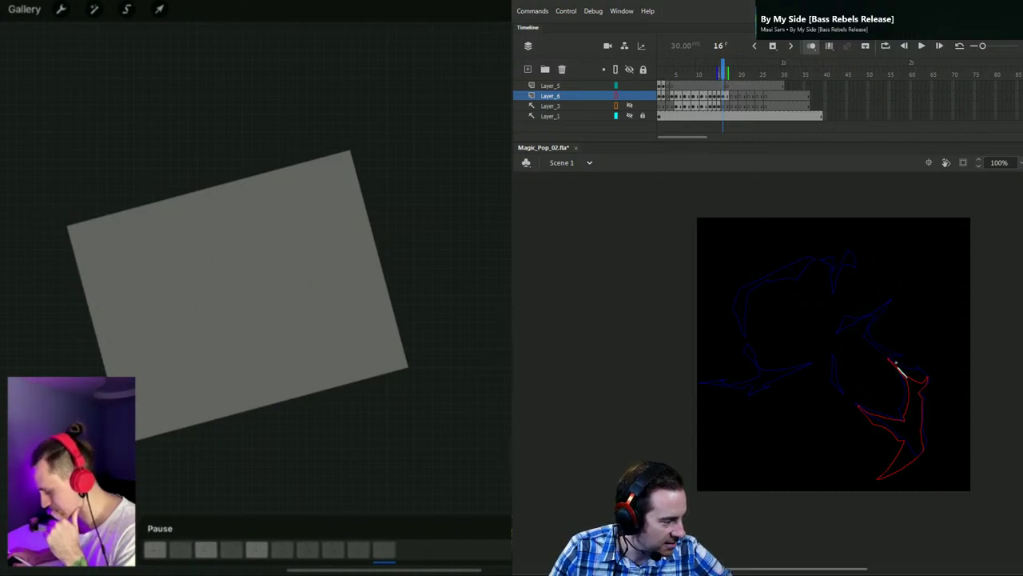
pyautogui.moveTo(896, 363); pyautogui.dragTo(868, 342)
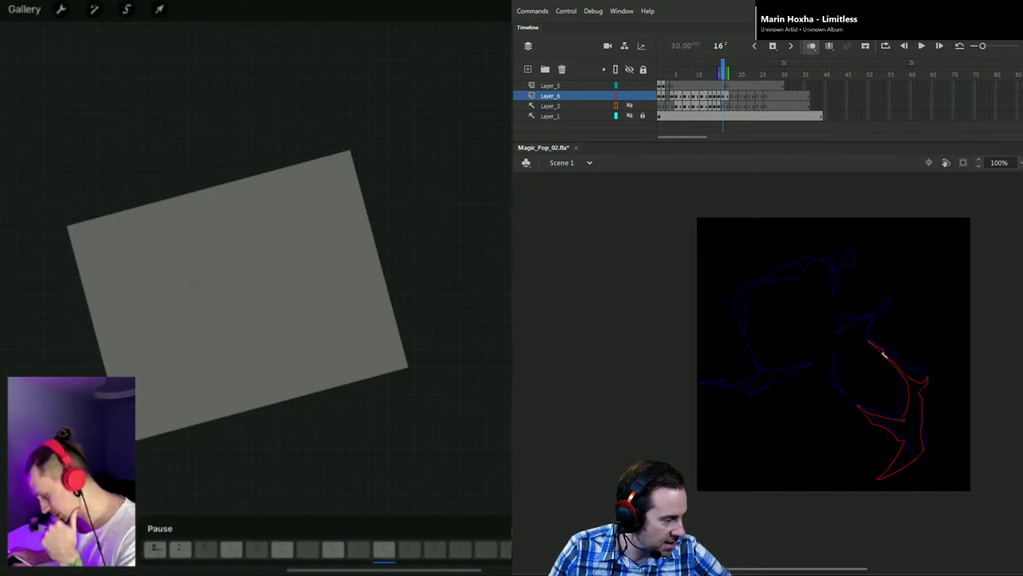
pyautogui.moveTo(885, 355); pyautogui.dragTo(904, 376)
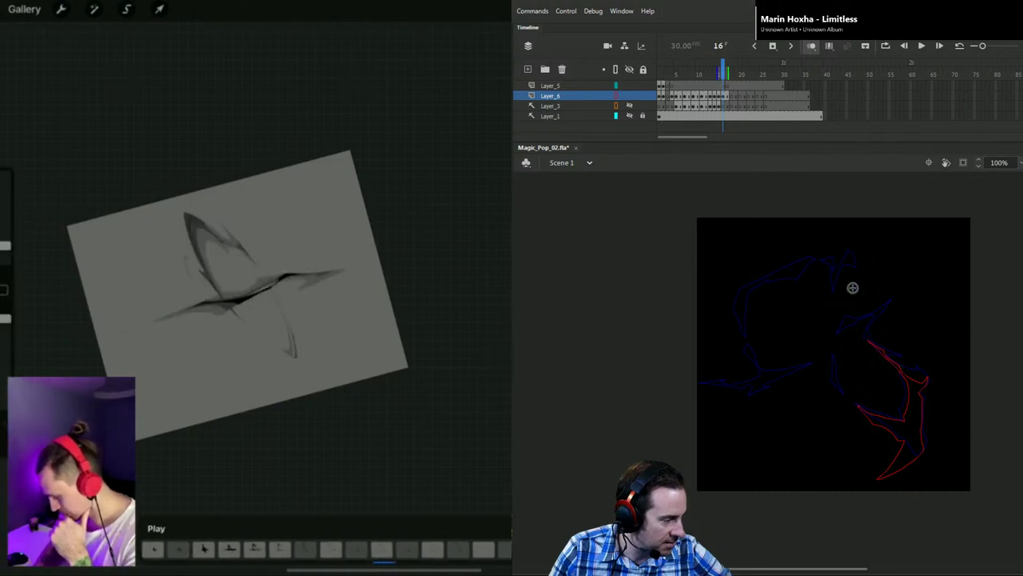
pyautogui.moveTo(867, 339); pyautogui.dragTo(872, 344)
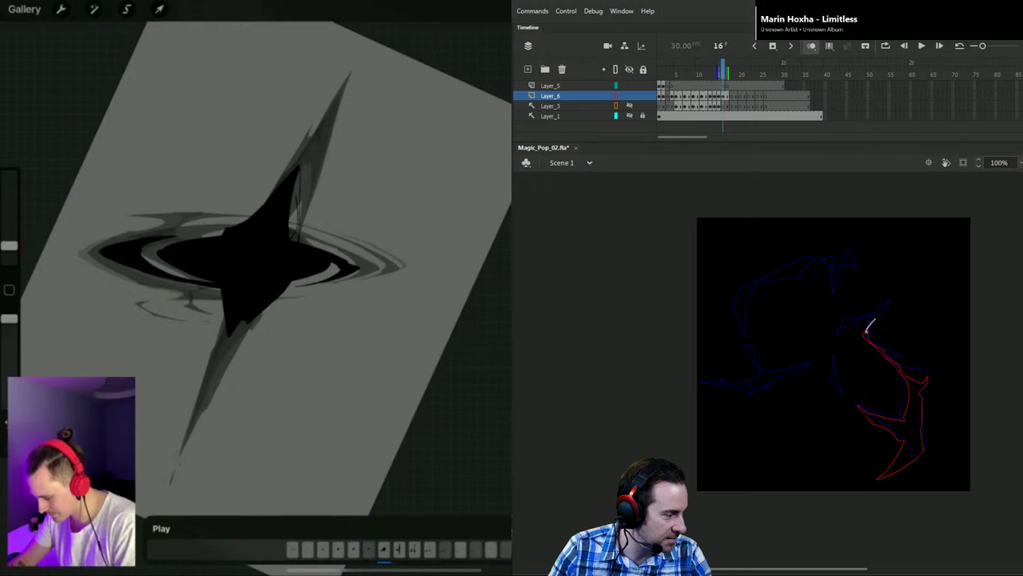
pyautogui.moveTo(882, 308); pyautogui.dragTo(885, 305)
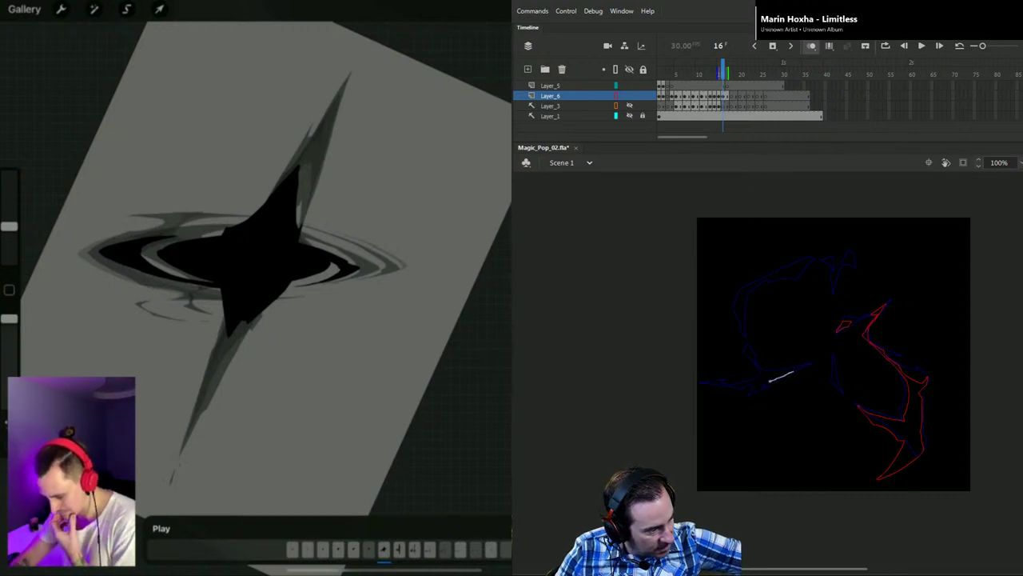
# Step: On frame 16 of Layer_6, draw the long thin spiked strand at the effect's lower left and the small forked shape at its top
pyautogui.moveTo(792, 373); pyautogui.dragTo(814, 361)
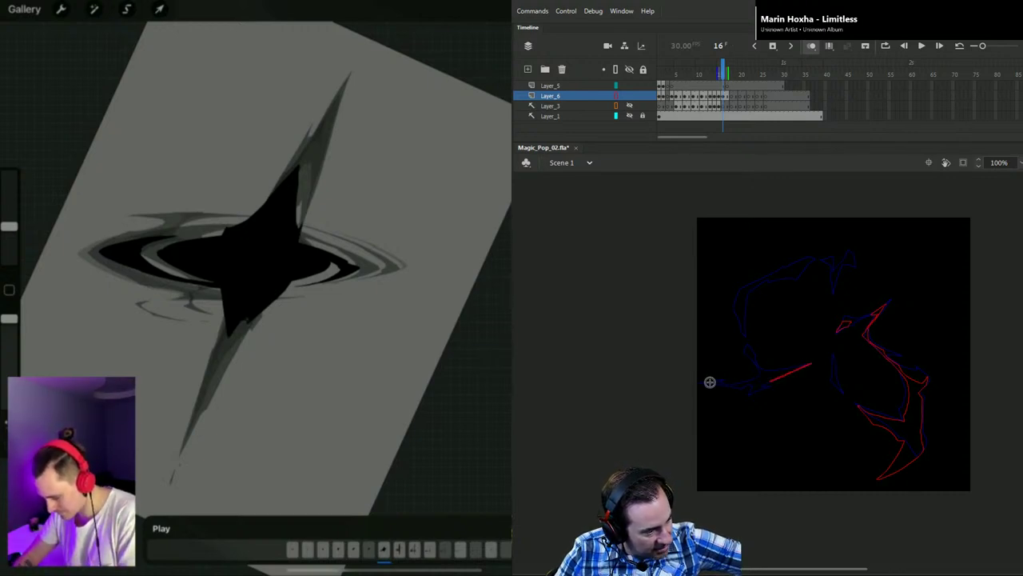
pyautogui.moveTo(726, 385); pyautogui.dragTo(778, 377)
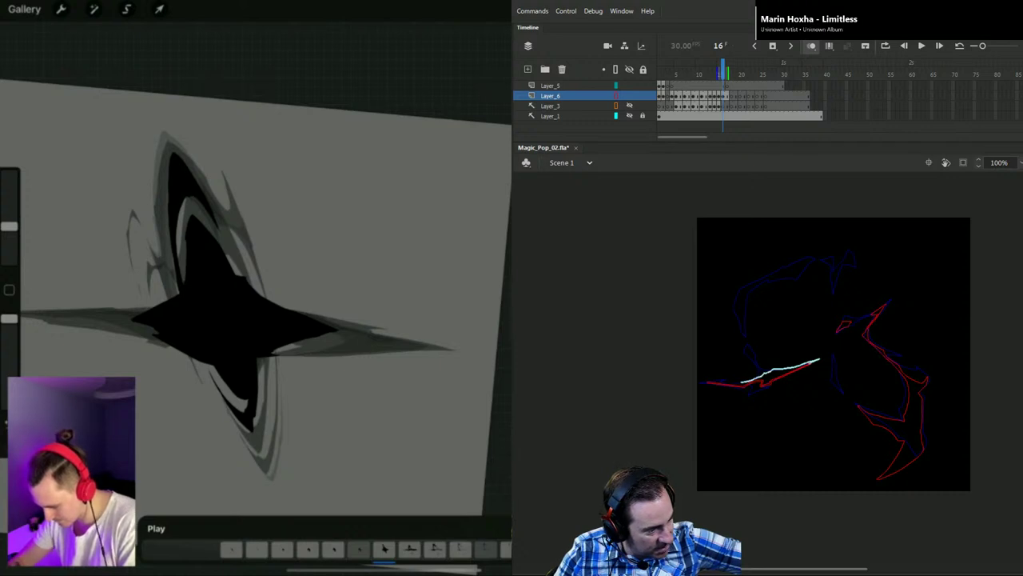
pyautogui.moveTo(729, 385); pyautogui.dragTo(724, 382)
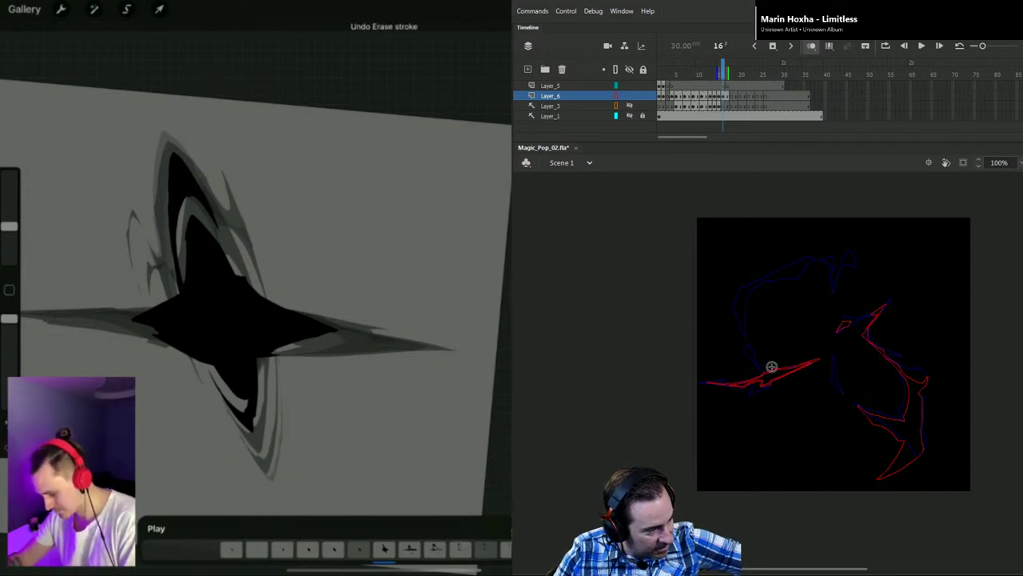
pyautogui.moveTo(768, 370); pyautogui.dragTo(753, 366)
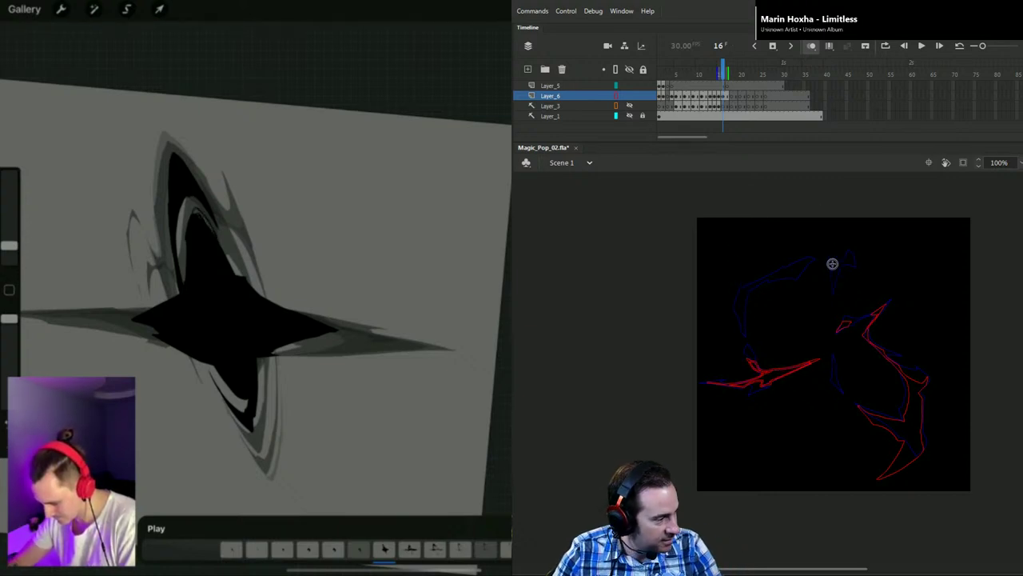
pyautogui.moveTo(839, 265); pyautogui.dragTo(850, 263)
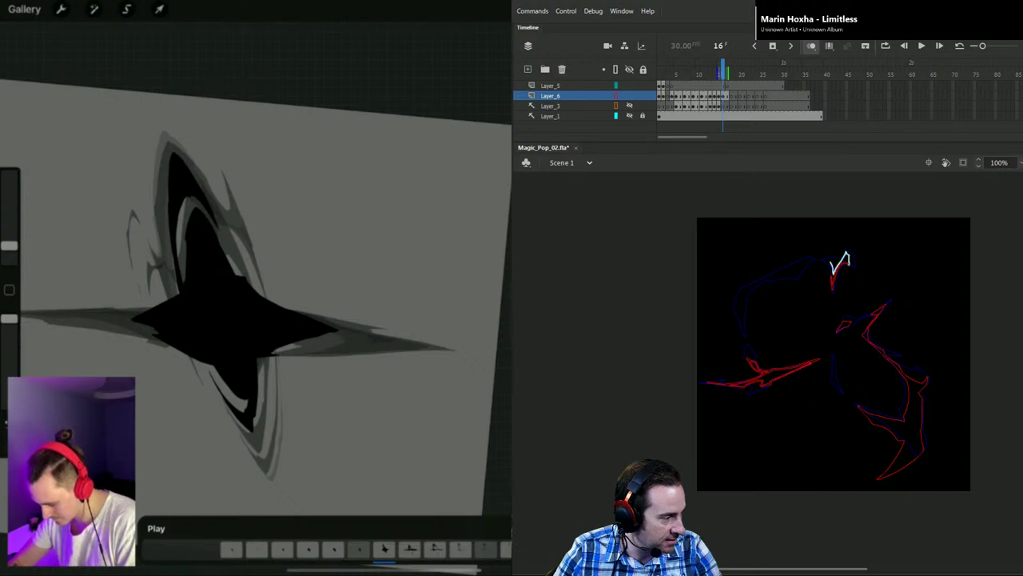
pyautogui.moveTo(846, 255); pyautogui.dragTo(844, 258)
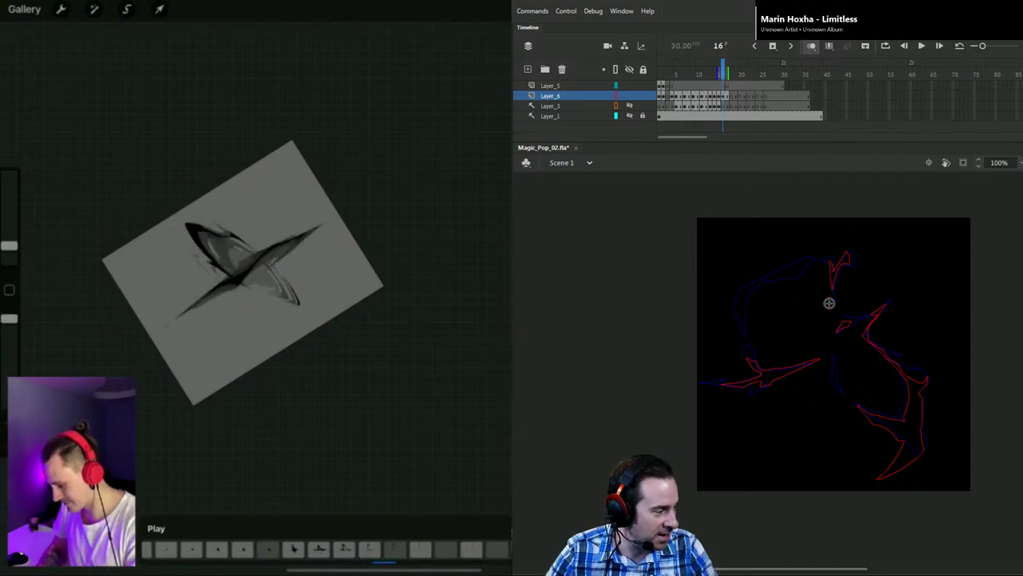
# Step: Draw and fill the curved shape at the effect's upper left on frame 16, following the onion skin
pyautogui.moveTo(799, 263); pyautogui.dragTo(768, 282)
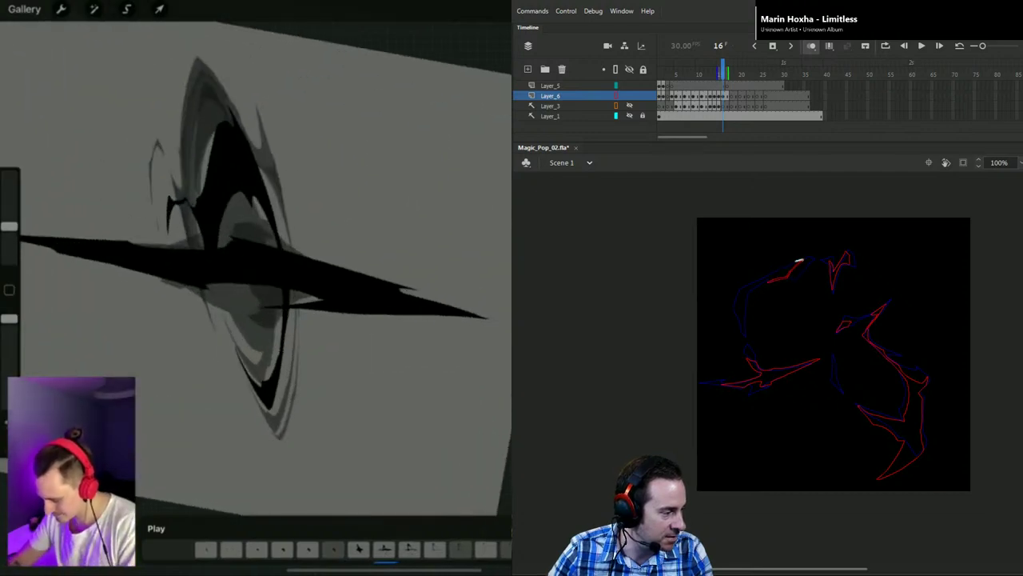
pyautogui.moveTo(803, 260); pyautogui.dragTo(803, 261)
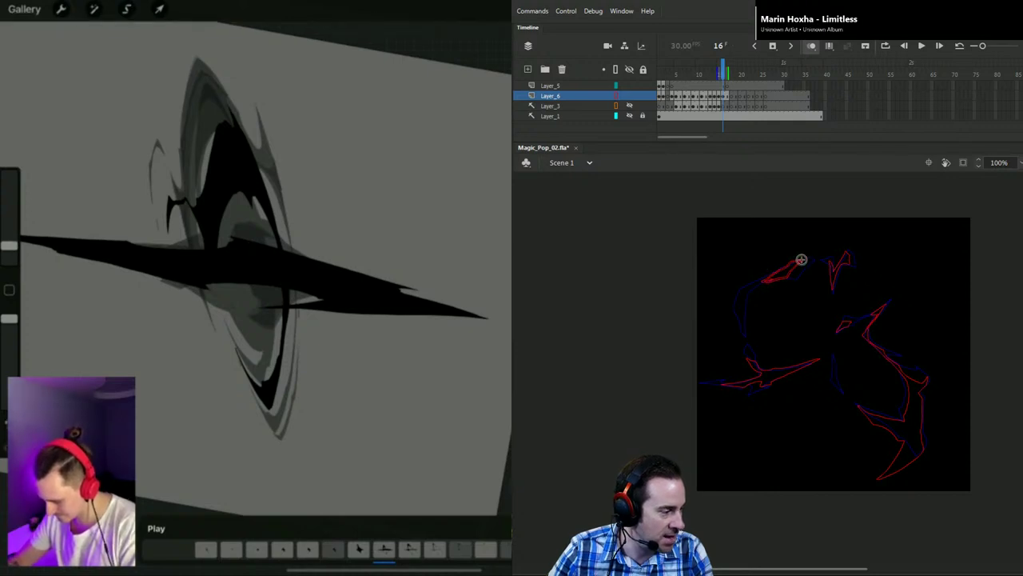
pyautogui.press('k')
pyautogui.click(788, 272)
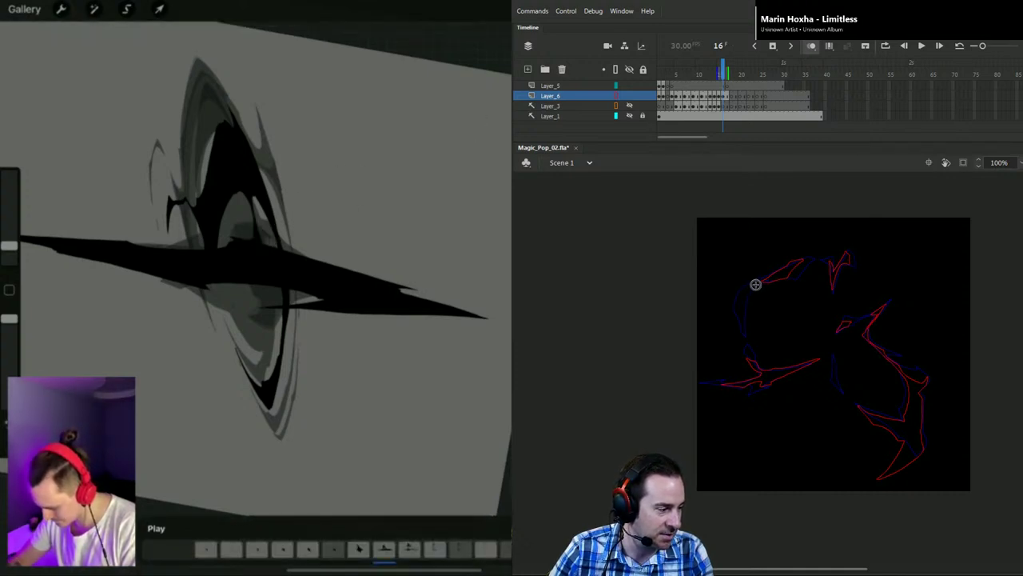
pyautogui.moveTo(755, 286)
pyautogui.mouseDown()
pyautogui.moveTo(749, 324)
pyautogui.moveTo(741, 300)
pyautogui.moveTo(757, 284)
pyautogui.mouseUp()
pyautogui.press('k')
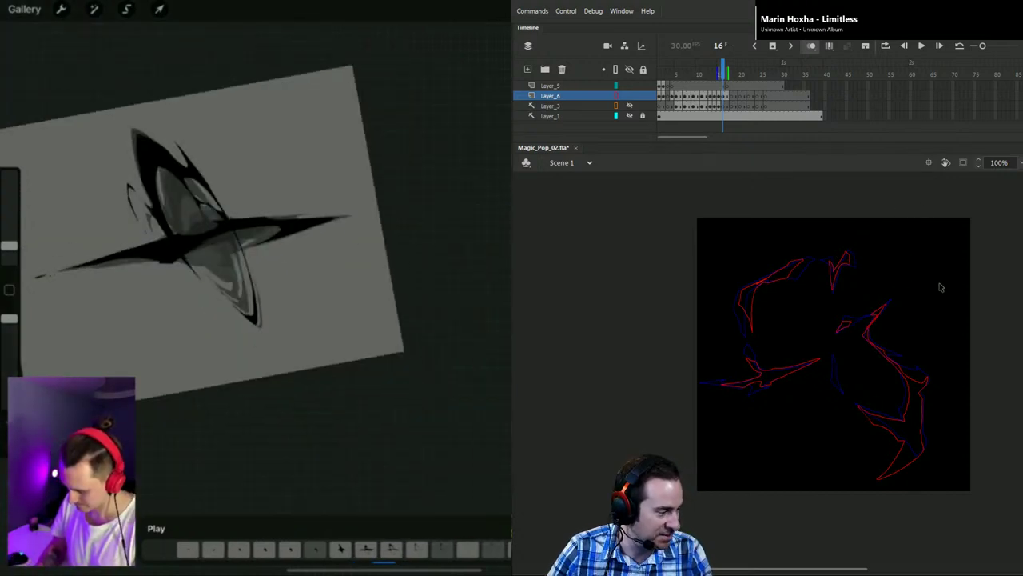
# Step: Flip between frame 16 and its neighbouring frames to examine how the dissipating shapes move
pyautogui.press(',')
pyautogui.press('.')
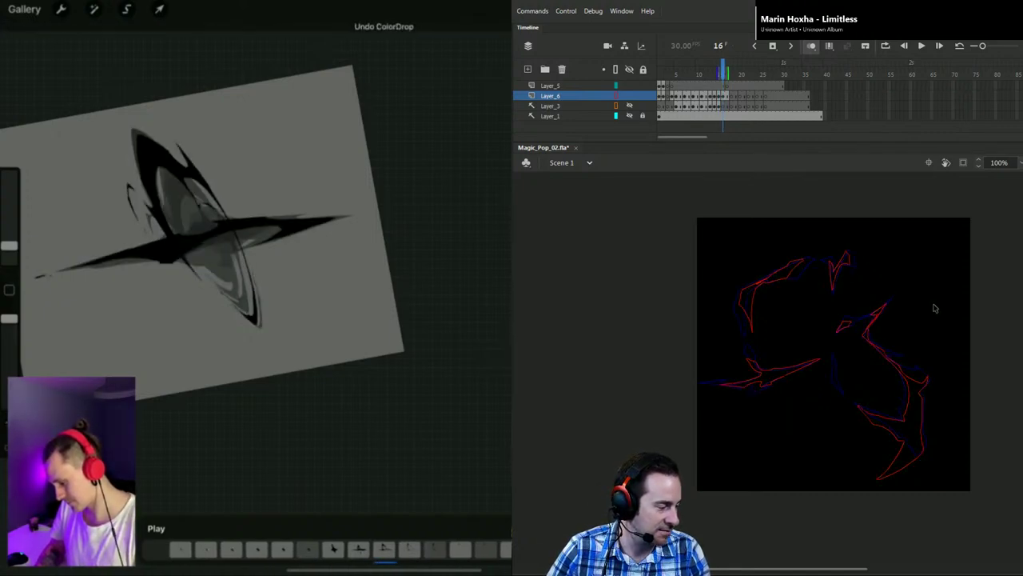
pyautogui.press('.')
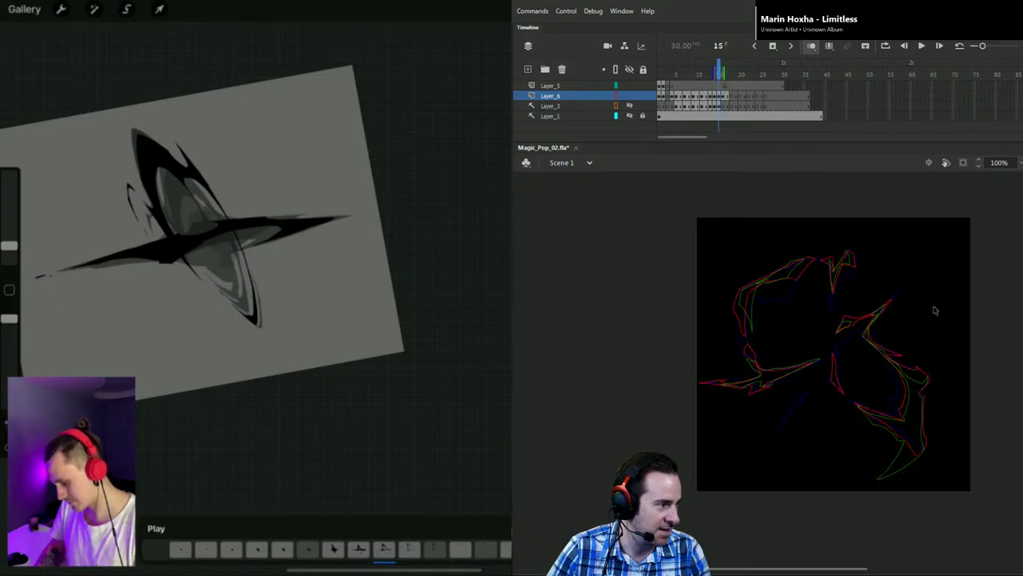
pyautogui.press('.')
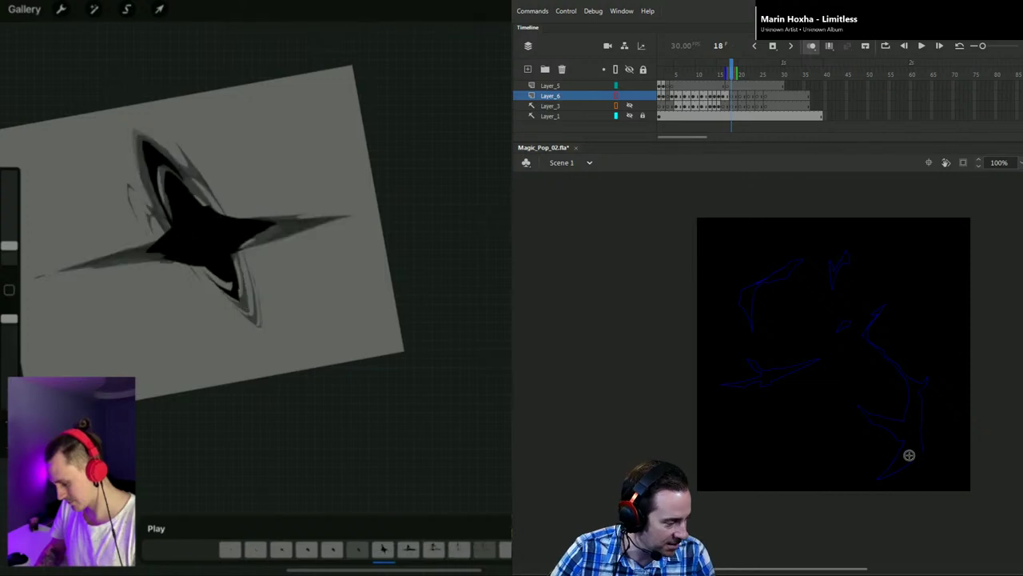
pyautogui.press(',')
pyautogui.press(',')
pyautogui.press(',')
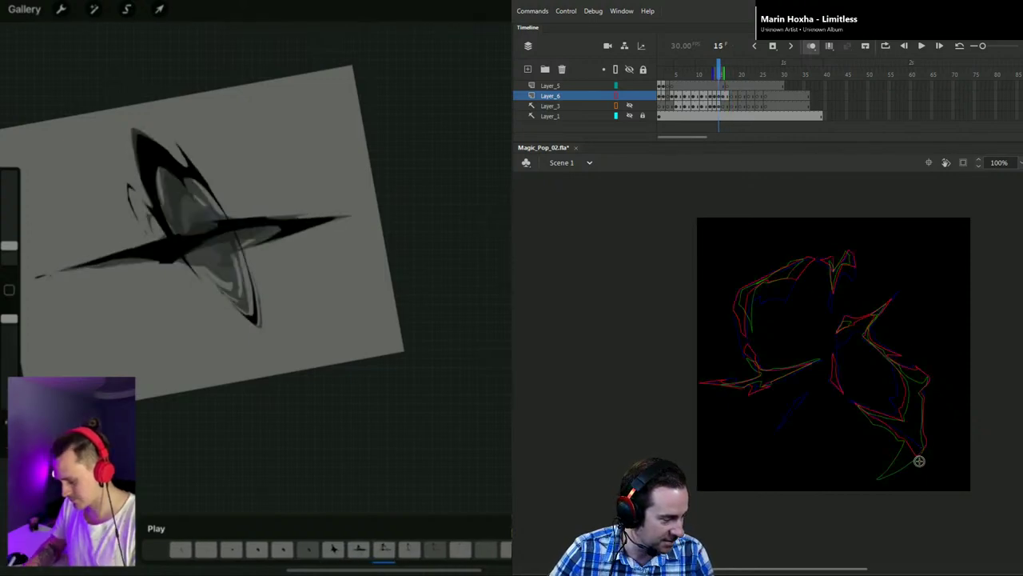
pyautogui.press('.')
pyautogui.press(',')
pyautogui.press('.')
pyautogui.press(',')
pyautogui.press(',')
pyautogui.press('.')
pyautogui.press('.')
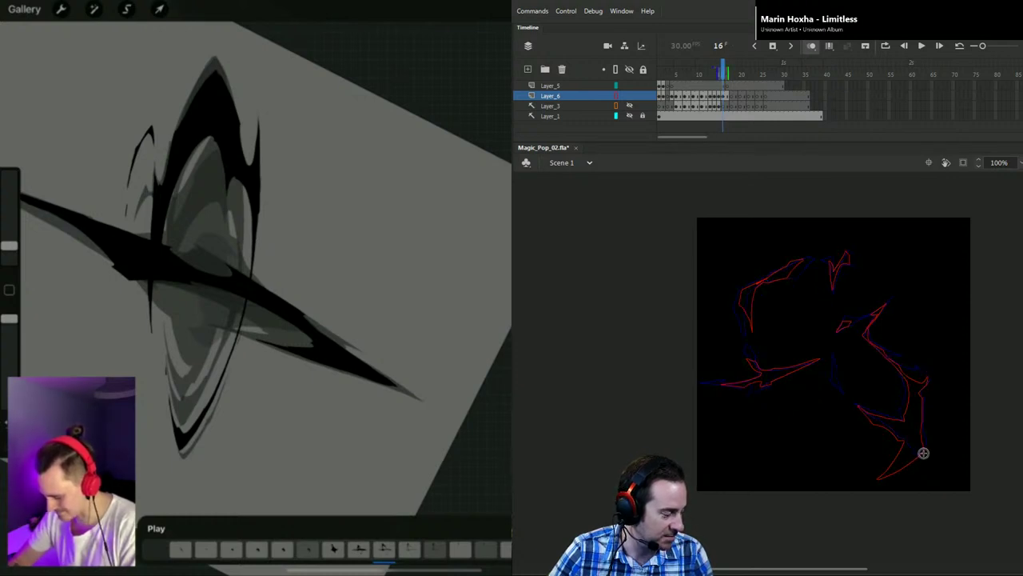
# Step: Try extending the tip of the lower-right shape on frame 16 to the left as a thin curved point
pyautogui.press(',')
pyautogui.press('.')
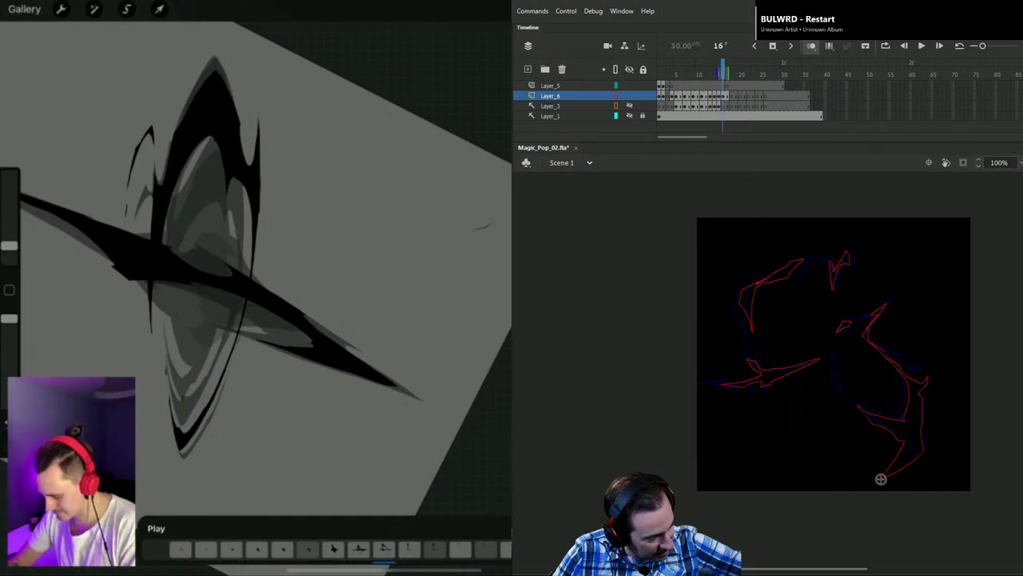
pyautogui.moveTo(848, 475); pyautogui.dragTo(919, 454)
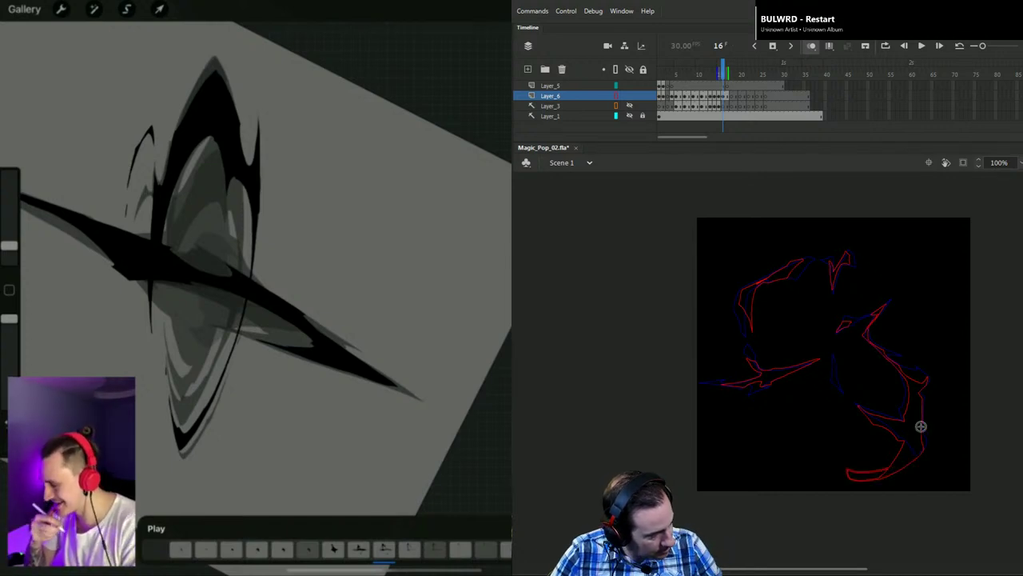
pyautogui.press('ctrl')
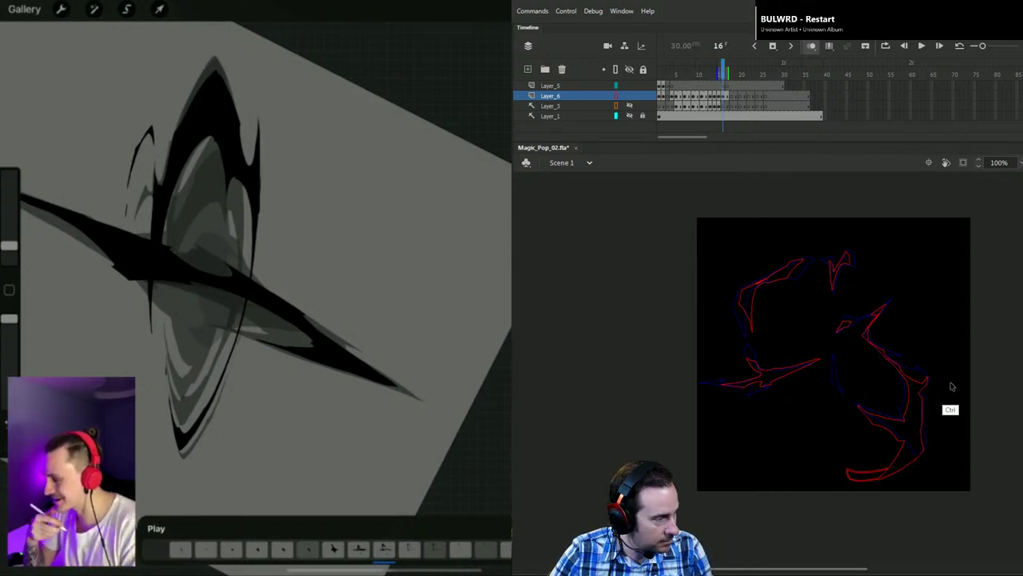
# Step: On frame 18 of Layer_6, draw the thinner lower-right curve, the small sliver above it and the slim strand at the left
pyautogui.click(733, 97)
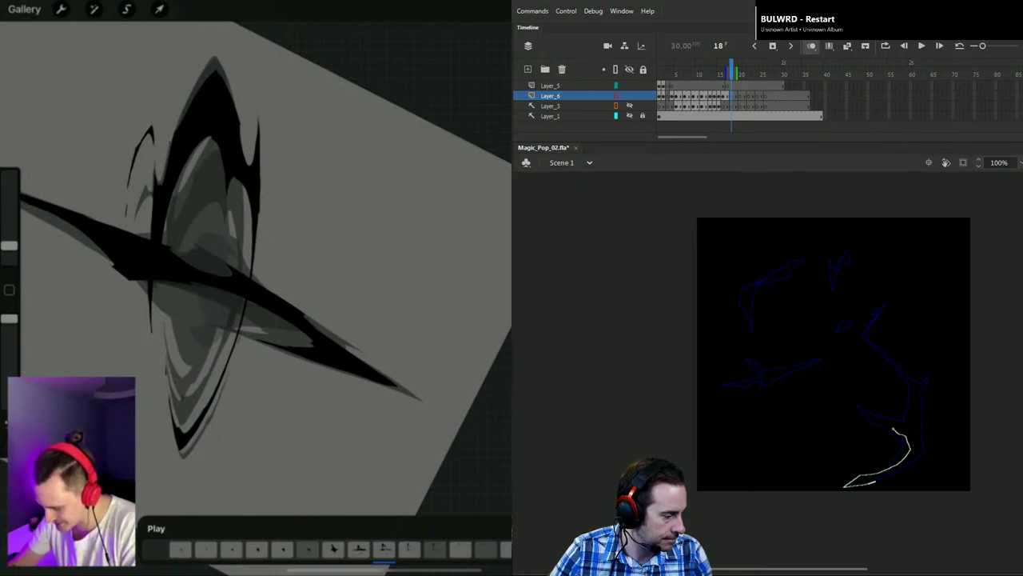
pyautogui.moveTo(9, 245); pyautogui.dragTo(9, 226)
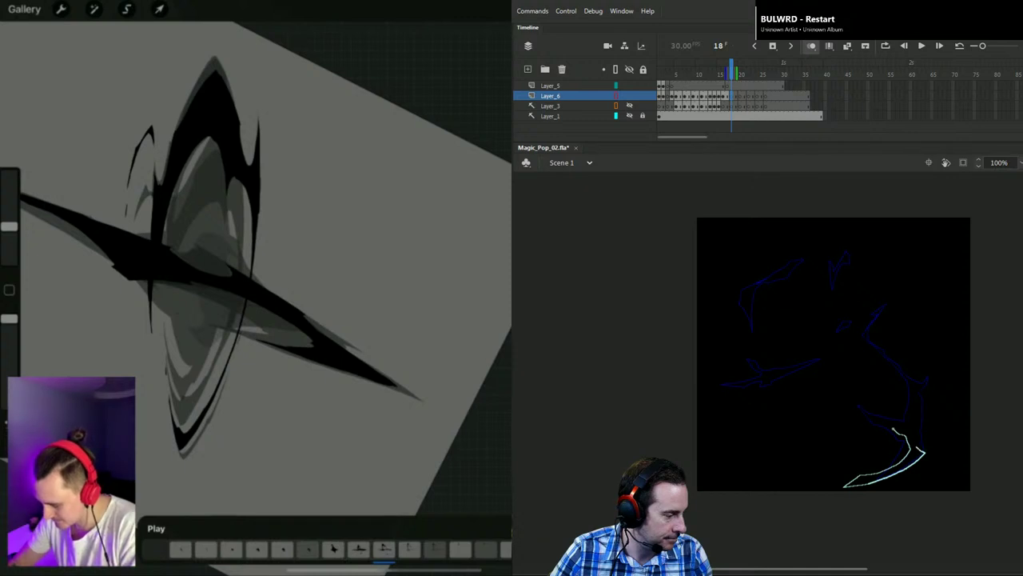
pyautogui.moveTo(915, 416)
pyautogui.mouseDown()
pyautogui.moveTo(912, 382)
pyautogui.moveTo(911, 425)
pyautogui.moveTo(895, 429)
pyautogui.mouseUp()
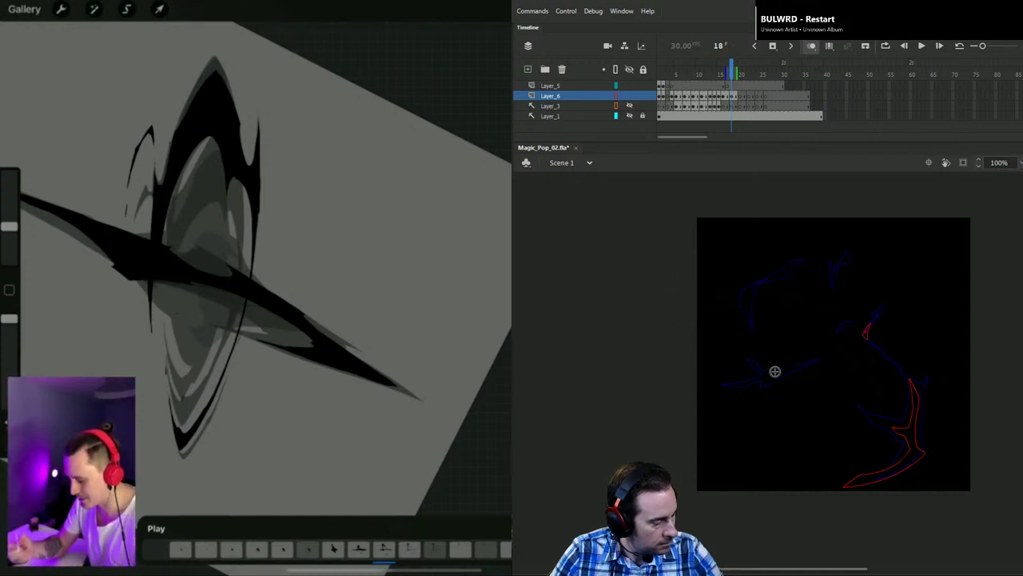
pyautogui.moveTo(790, 371)
pyautogui.mouseDown()
pyautogui.moveTo(827, 356)
pyautogui.moveTo(763, 374)
pyautogui.mouseUp()
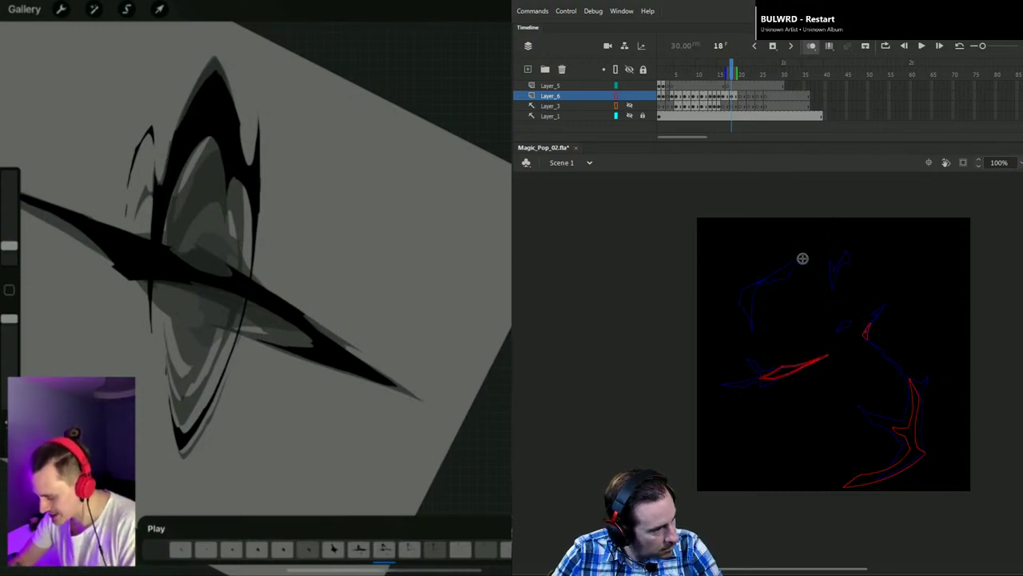
# Step: Check frame 18 against earlier frames, and draw its upper-left crescent and the small vertical sliver at the top
pyautogui.press(',')
pyautogui.press(',')
pyautogui.press(',')
pyautogui.press('.')
pyautogui.press('.')
pyautogui.press('.')
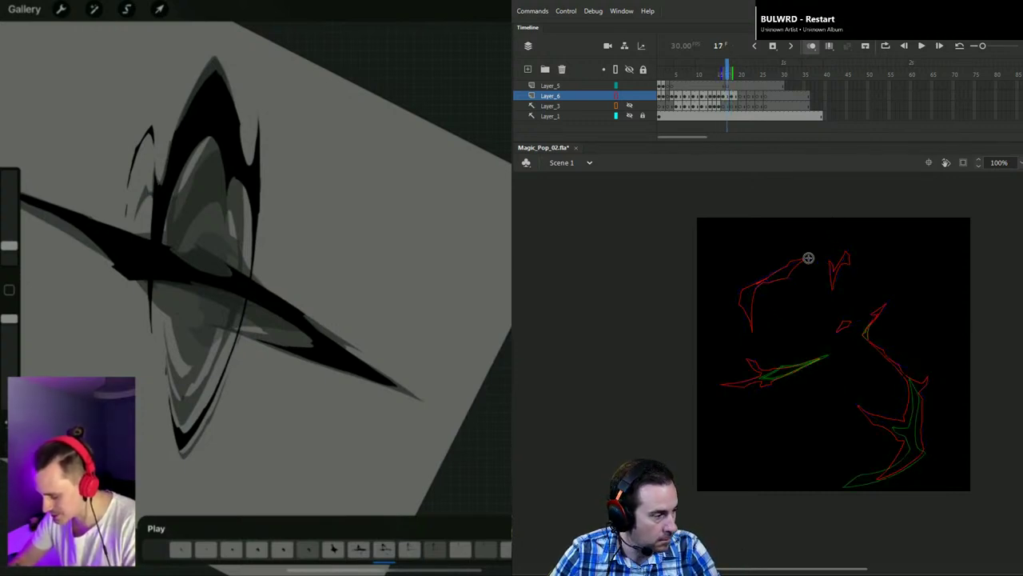
pyautogui.moveTo(782, 271); pyautogui.dragTo(771, 280)
pyautogui.press(',')
pyautogui.press('.')
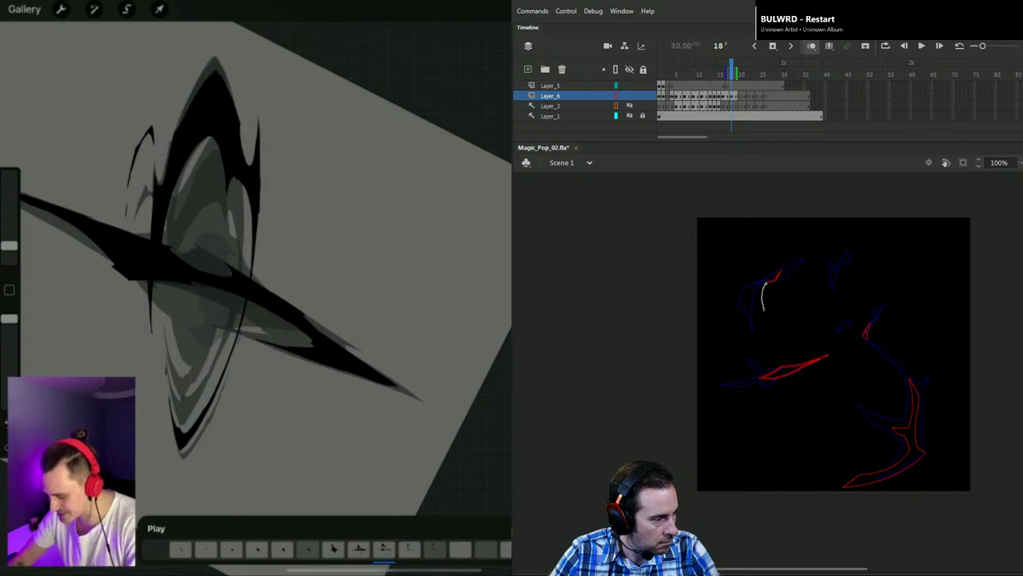
pyautogui.moveTo(773, 326); pyautogui.dragTo(780, 335)
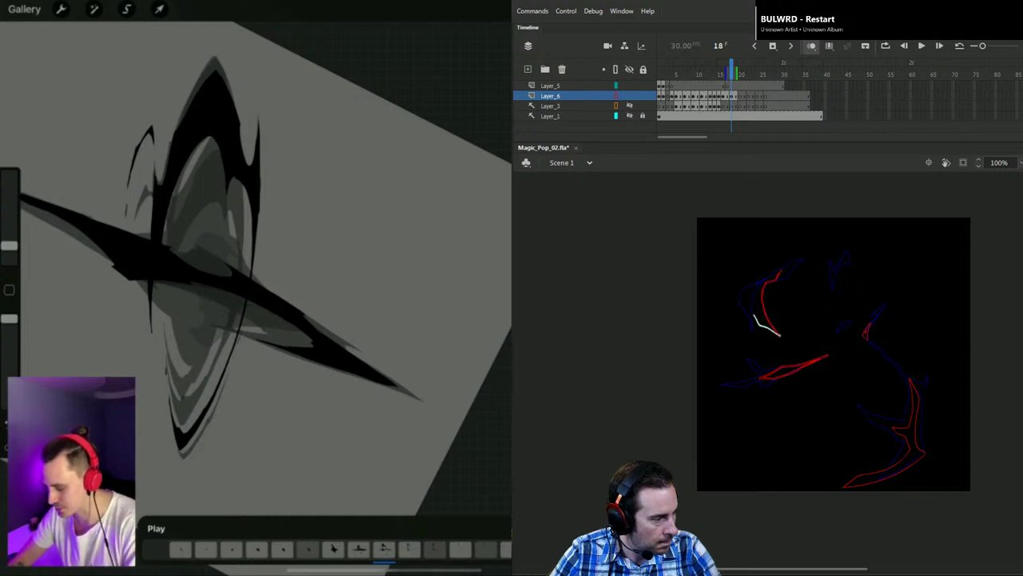
pyautogui.moveTo(779, 335); pyautogui.dragTo(779, 335)
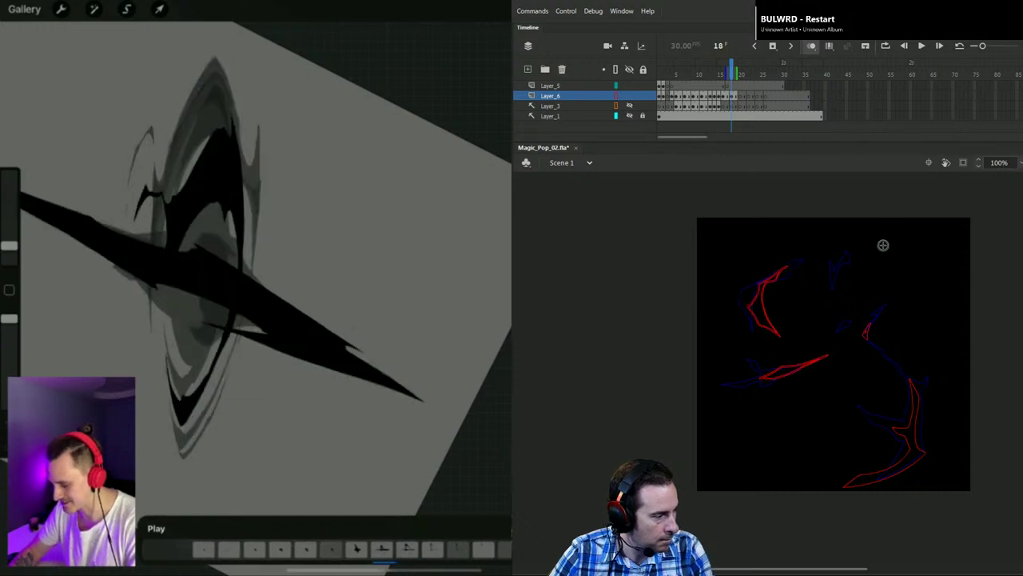
pyautogui.moveTo(832, 278)
pyautogui.mouseDown()
pyautogui.moveTo(833, 298)
pyautogui.moveTo(837, 286)
pyautogui.mouseUp()
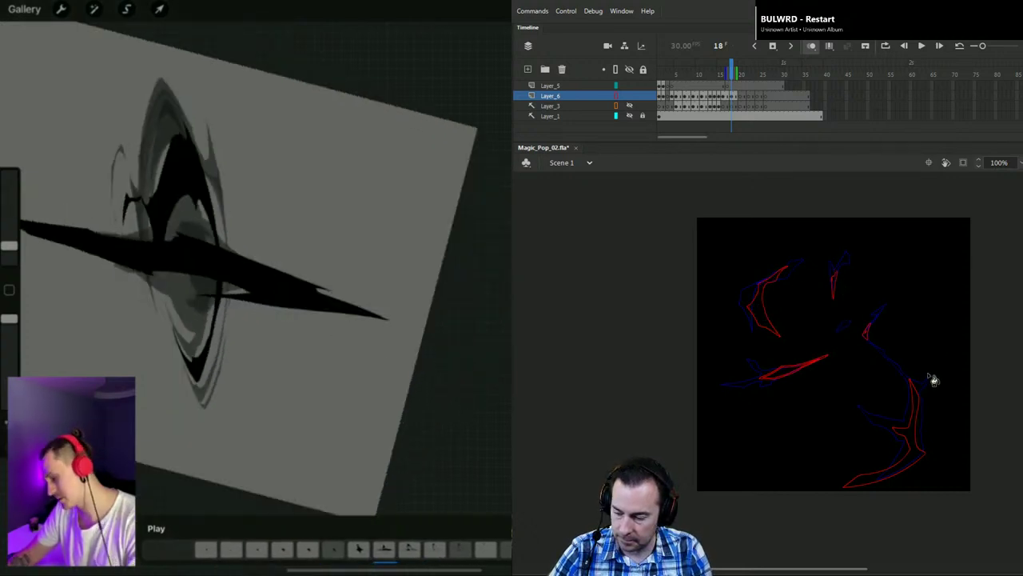
# Step: On frame 20 of Layer_6, draw a thin curved remnant at the bottom of the effect
pyautogui.press('.')
pyautogui.press('.')
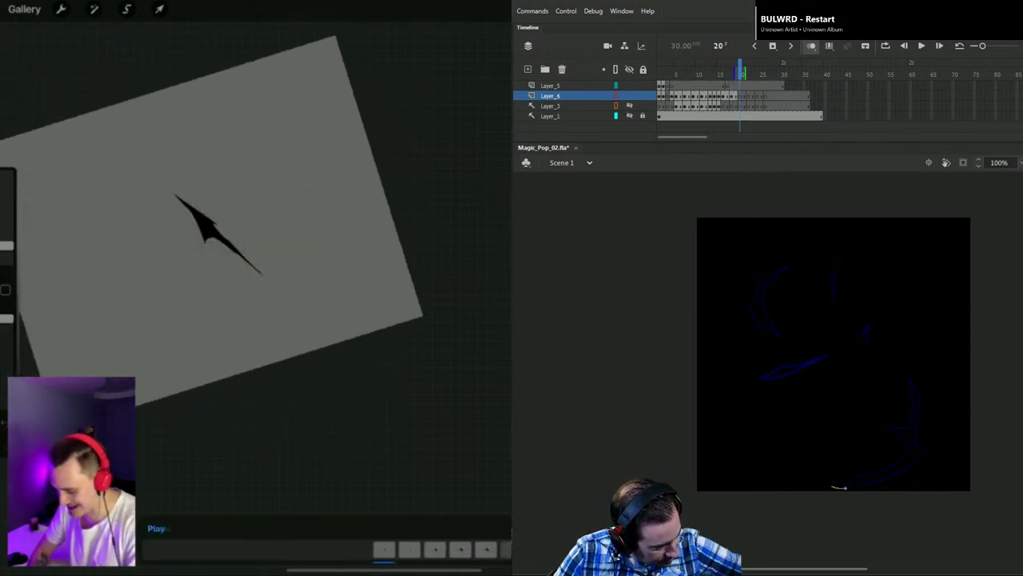
pyautogui.moveTo(825, 468); pyautogui.dragTo(897, 473)
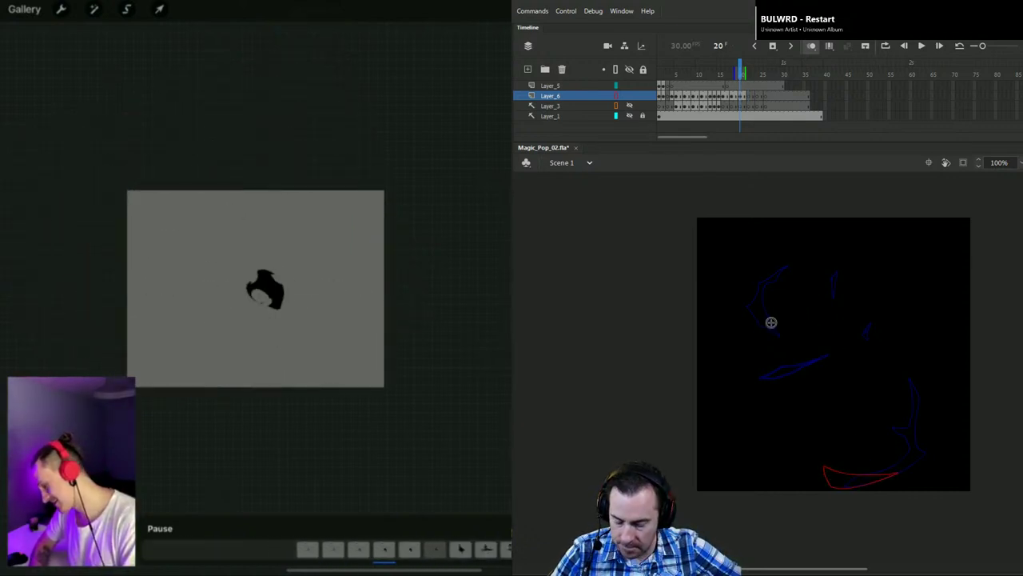
# Step: Compare frame 20 with earlier frames, and draw its shrunken left crescent and the short thin strand below it
pyautogui.press(',')
pyautogui.press(',')
pyautogui.press(',')
pyautogui.press(',')
pyautogui.press('.')
pyautogui.press('.')
pyautogui.press('.')
pyautogui.press('.')
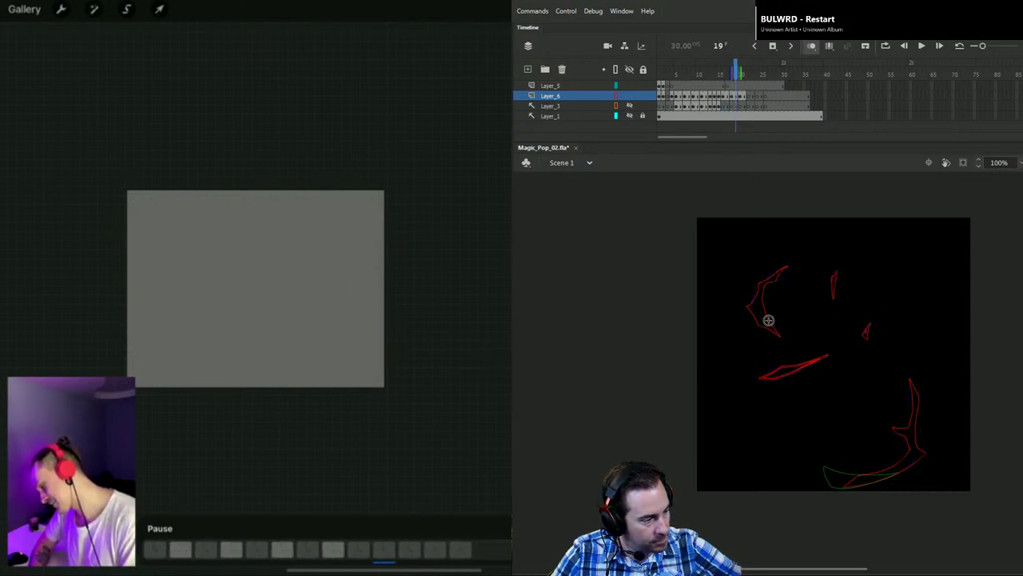
pyautogui.moveTo(774, 318)
pyautogui.mouseDown()
pyautogui.moveTo(801, 343)
pyautogui.moveTo(760, 305)
pyautogui.moveTo(784, 329)
pyautogui.mouseUp()
pyautogui.moveTo(794, 370); pyautogui.dragTo(817, 360)
pyautogui.press('.')
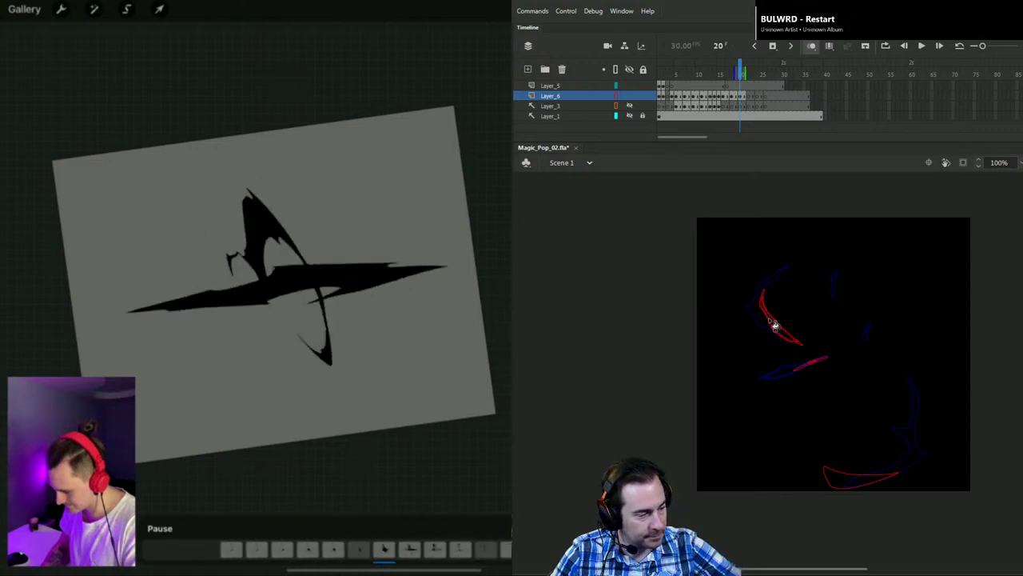
pyautogui.press(',')
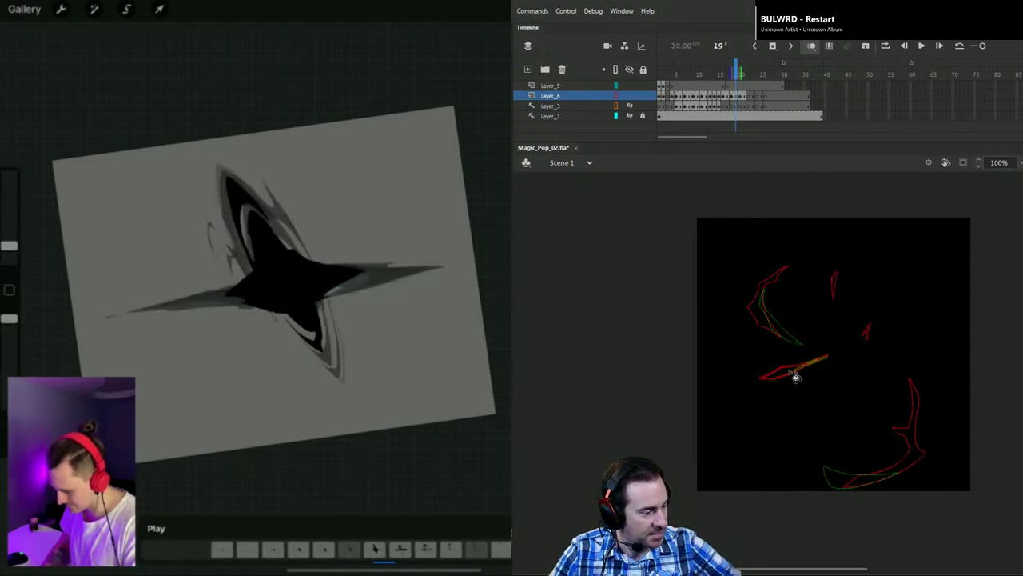
# Step: On frame 22 of Layer_6, draw a smaller pointed remnant at the bottom of the effect
pyautogui.press('.')
pyautogui.press('.')
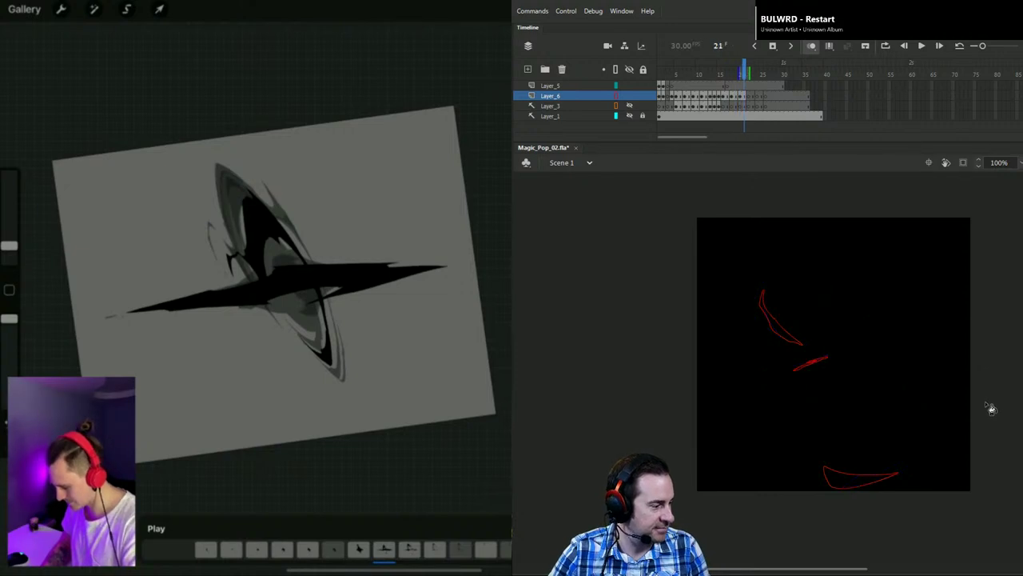
pyautogui.press('.')
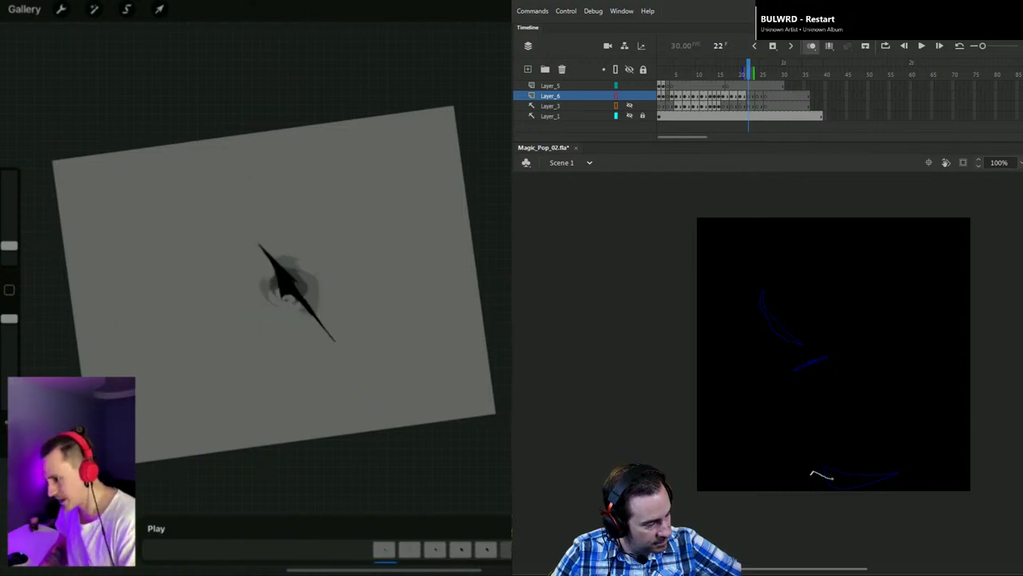
pyautogui.moveTo(832, 478); pyautogui.dragTo(824, 472)
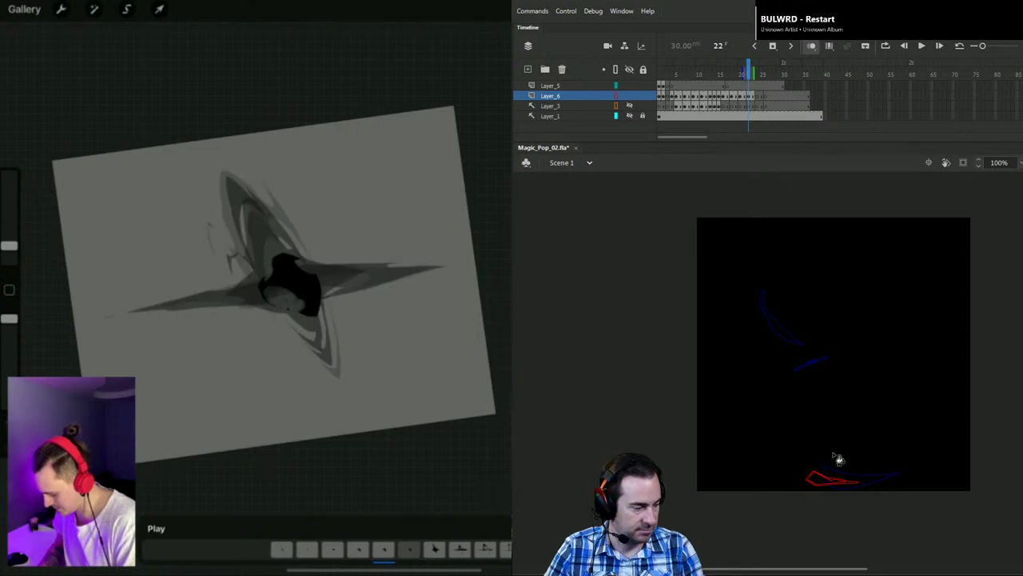
# Step: Save the file and play the test movie, scrubbing back through the timeline to review the dissipating effect
pyautogui.hotkey('ctrl', 's')
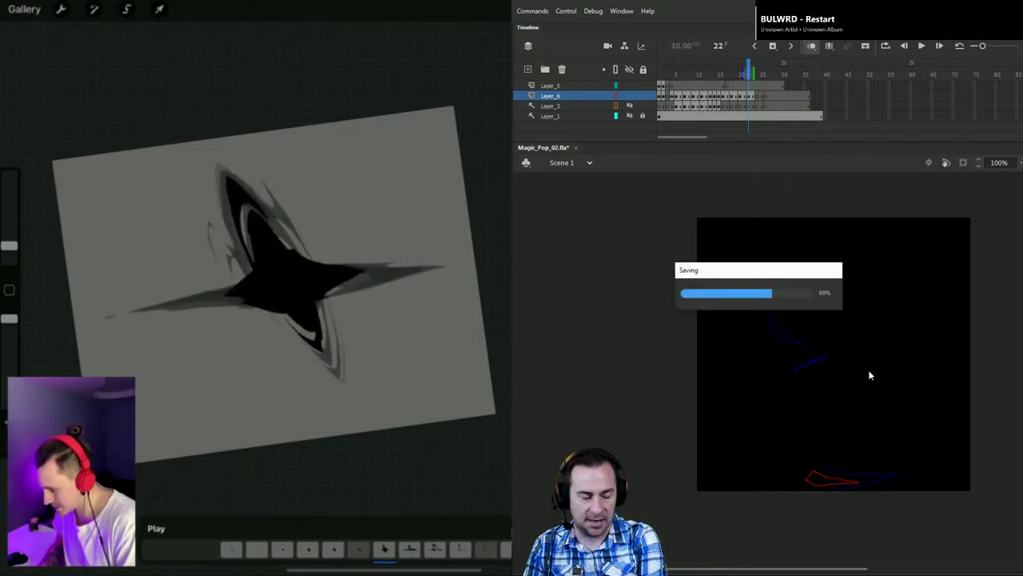
pyautogui.hotkey('ctrl', 'Return')
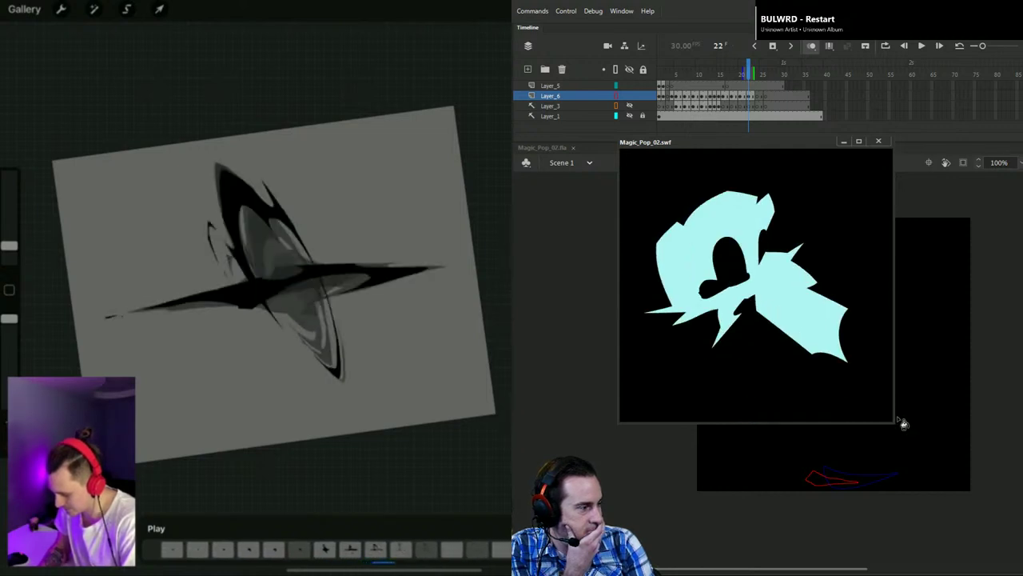
pyautogui.click(879, 140)
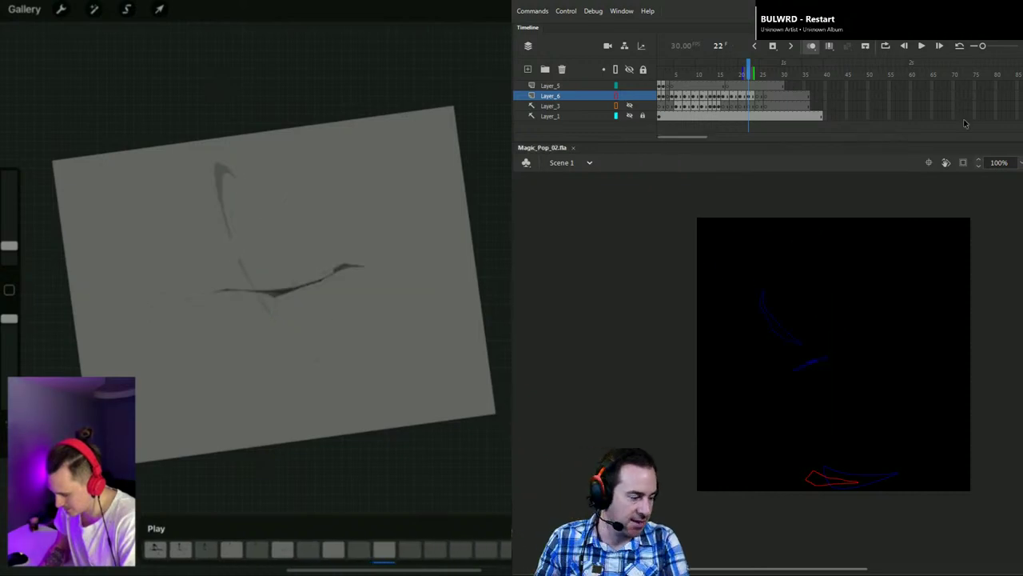
pyautogui.moveTo(749, 68); pyautogui.dragTo(676, 67)
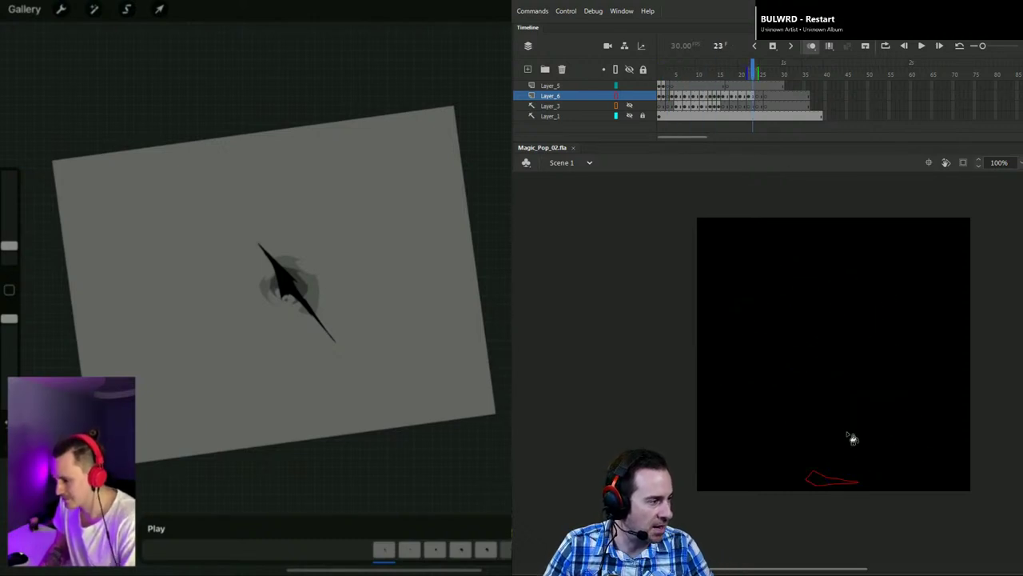
# Step: Delete the pointed bottom remnant from the frame 22 drawing on Layer_6, and go back to frame 16 to review the earlier shapes
pyautogui.click(842, 482)
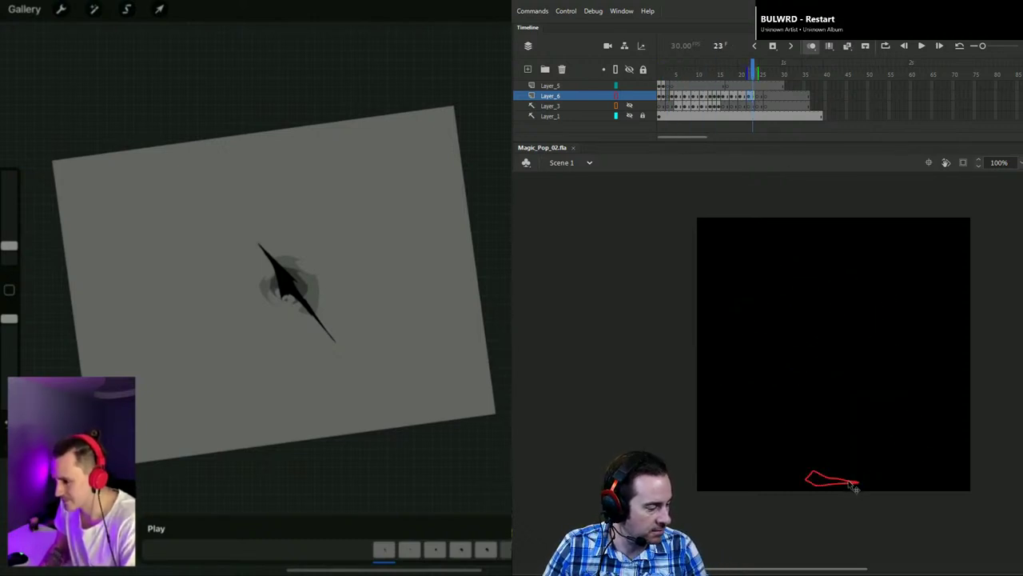
pyautogui.press('Delete')
pyautogui.press(',')
pyautogui.press(',')
pyautogui.press(',')
pyautogui.press(',')
pyautogui.press(',')
pyautogui.press(',')
pyautogui.press(',')
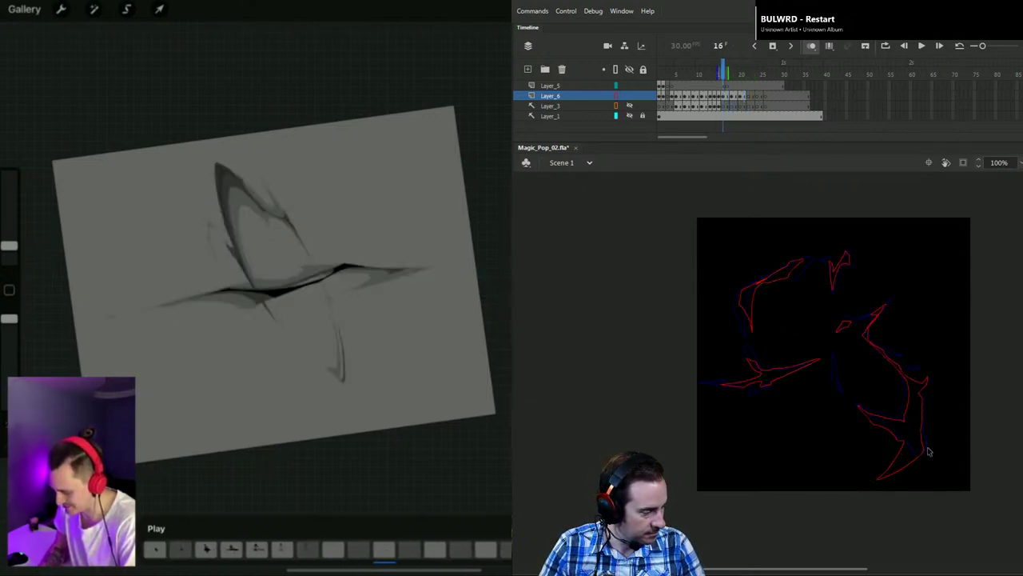
# Step: On frame 18 of Layer_6, replace the lower tail of the right-hand shape with a curved spike sweeping up and to the left
pyautogui.press('.')
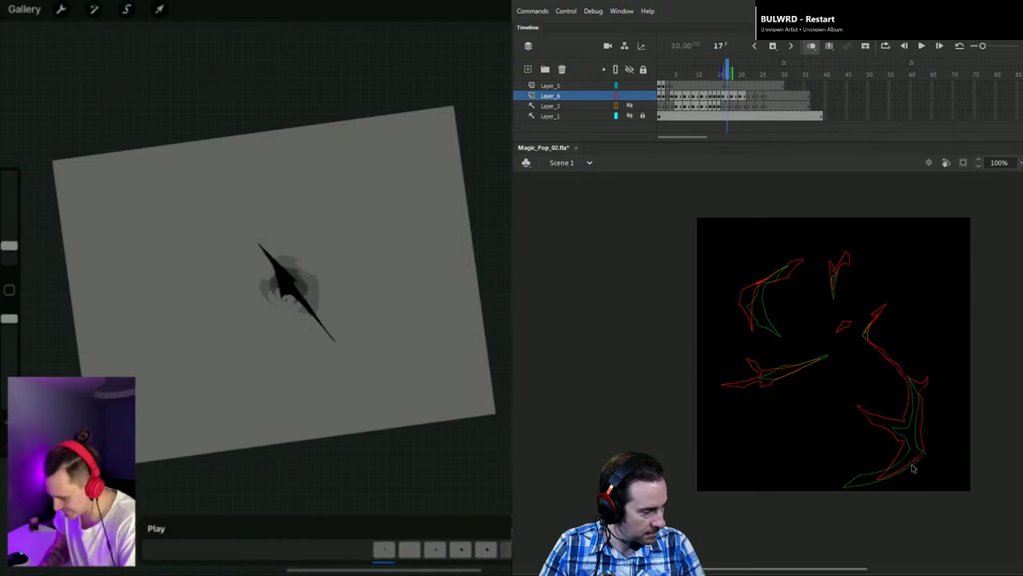
pyautogui.press('.')
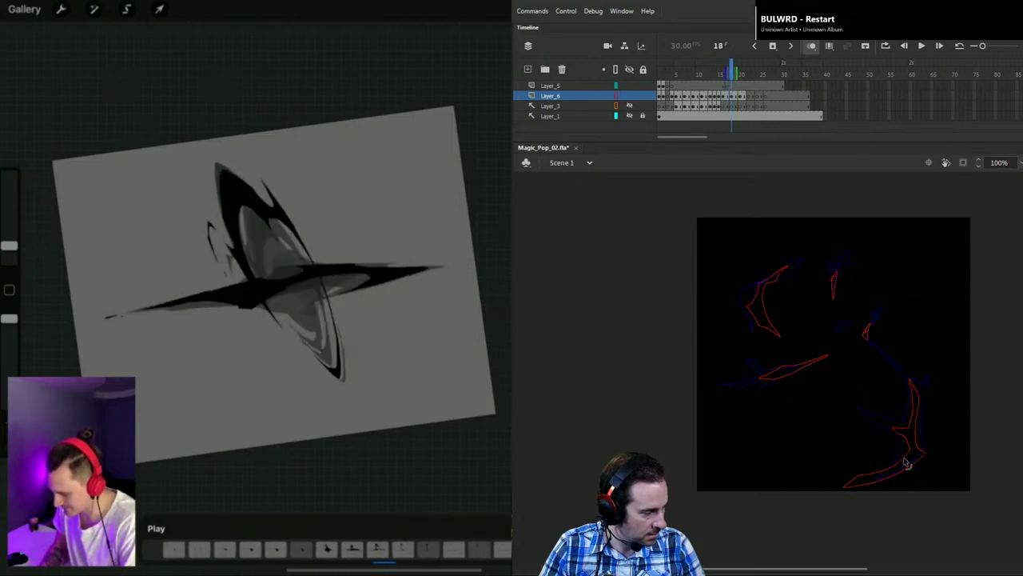
pyautogui.click(904, 471)
pyautogui.press('Delete')
pyautogui.press('b')
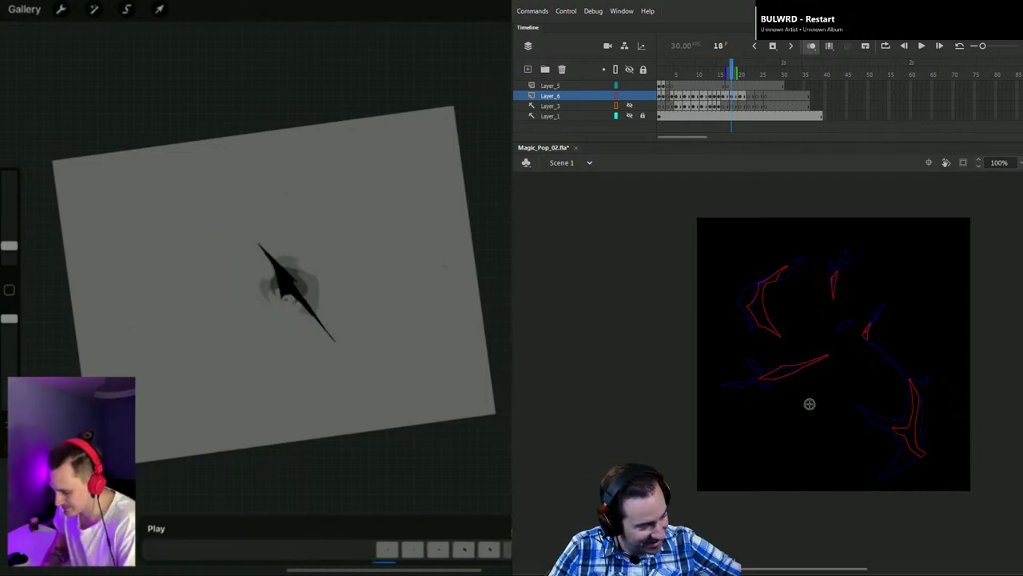
pyautogui.moveTo(922, 456)
pyautogui.mouseDown()
pyautogui.moveTo(877, 455)
pyautogui.moveTo(840, 413)
pyautogui.mouseUp()
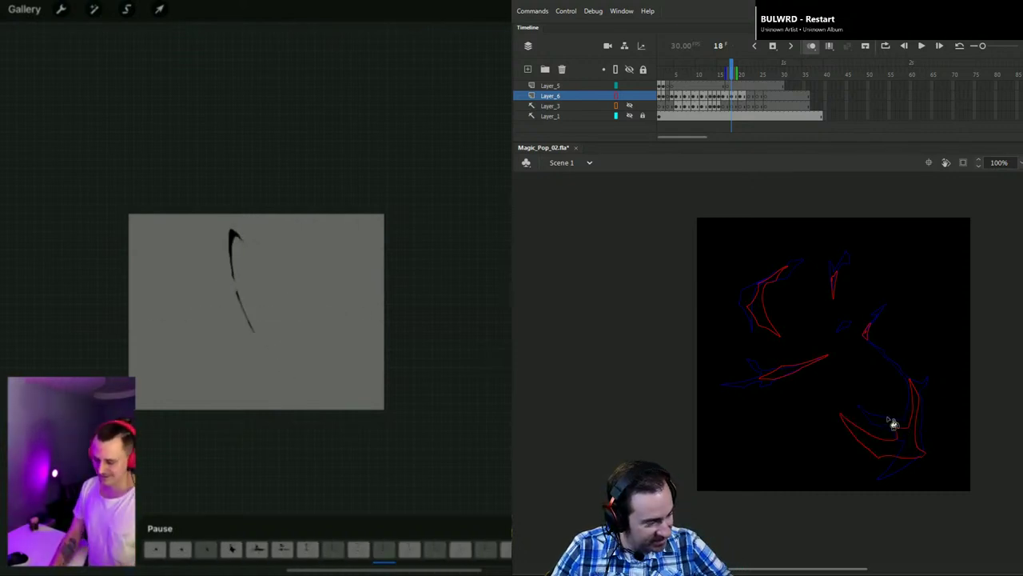
# Step: On frame 20, replace the bottom remnant with a crescent at the lower right, and reshape its inner end to point upward
pyautogui.press('.')
pyautogui.press('.')
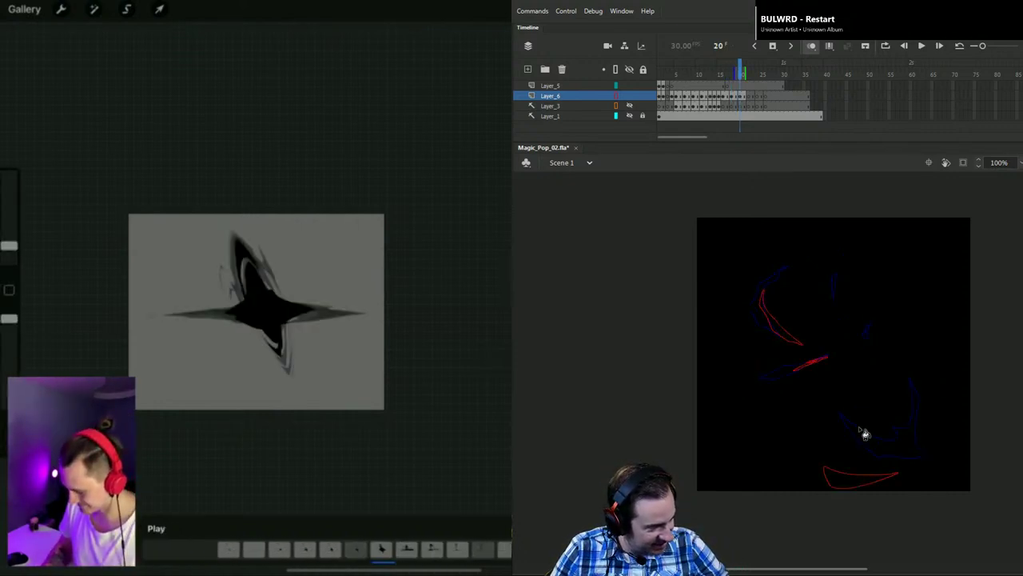
pyautogui.click(898, 473)
pyautogui.press('Delete')
pyautogui.press('b')
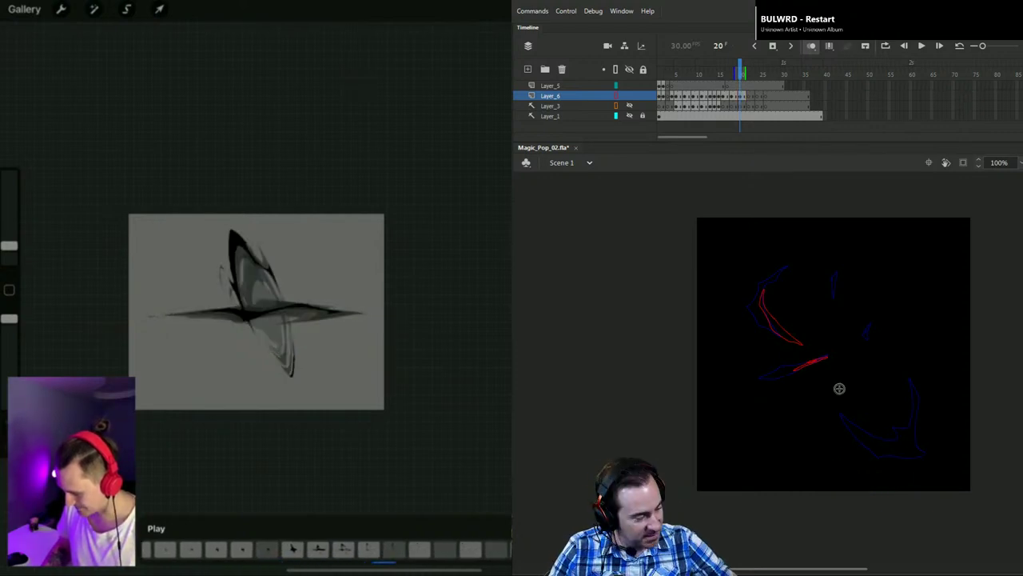
pyautogui.moveTo(865, 440)
pyautogui.mouseDown()
pyautogui.moveTo(902, 442)
pyautogui.moveTo(885, 424)
pyautogui.moveTo(833, 407)
pyautogui.mouseUp()
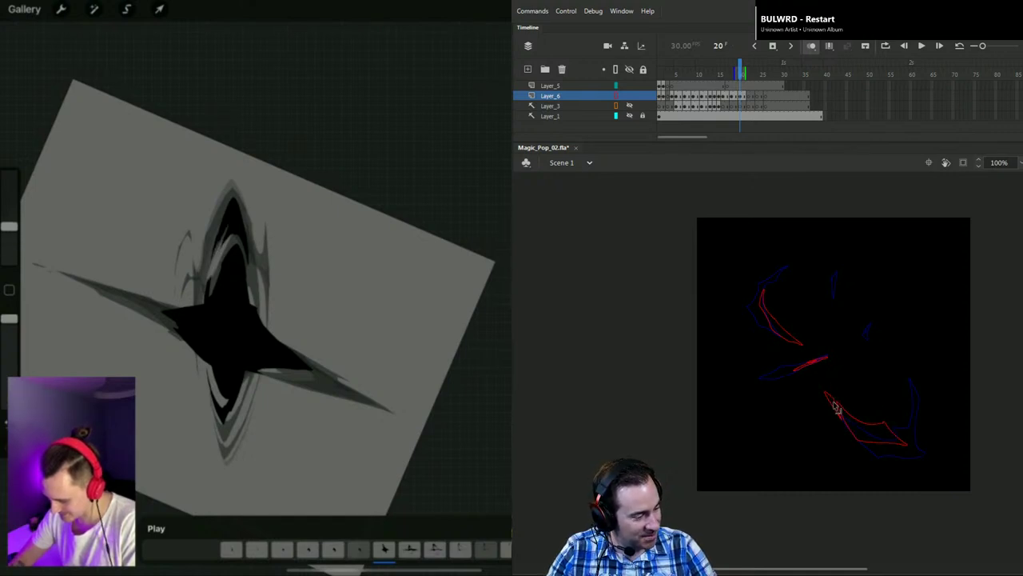
pyautogui.click(840, 412)
pyautogui.press('Delete')
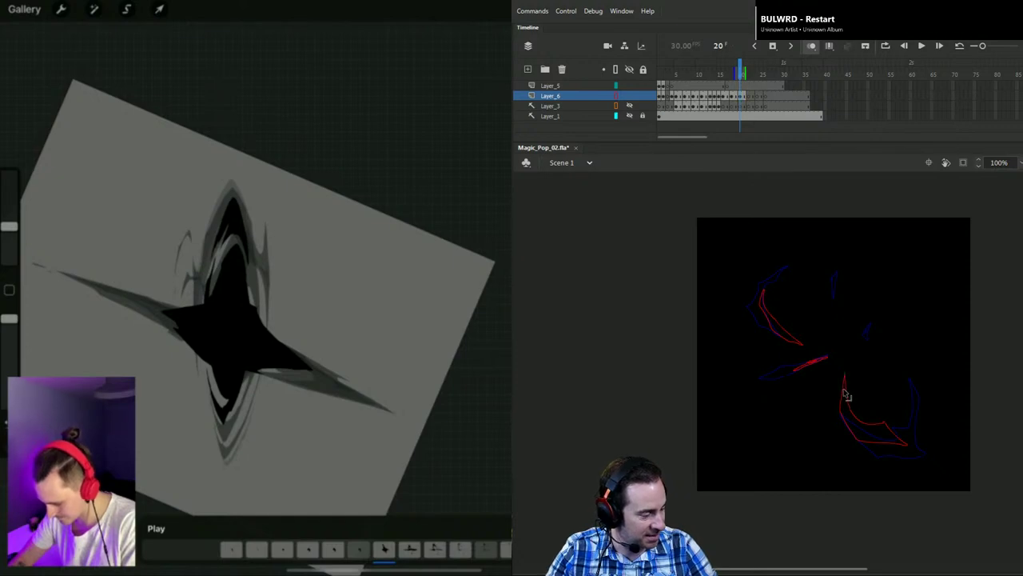
# Step: On frame 22 of Layer_6, draw a narrower, shorter curved sliver following the frame 20 crescent toward the centre
pyautogui.press('.')
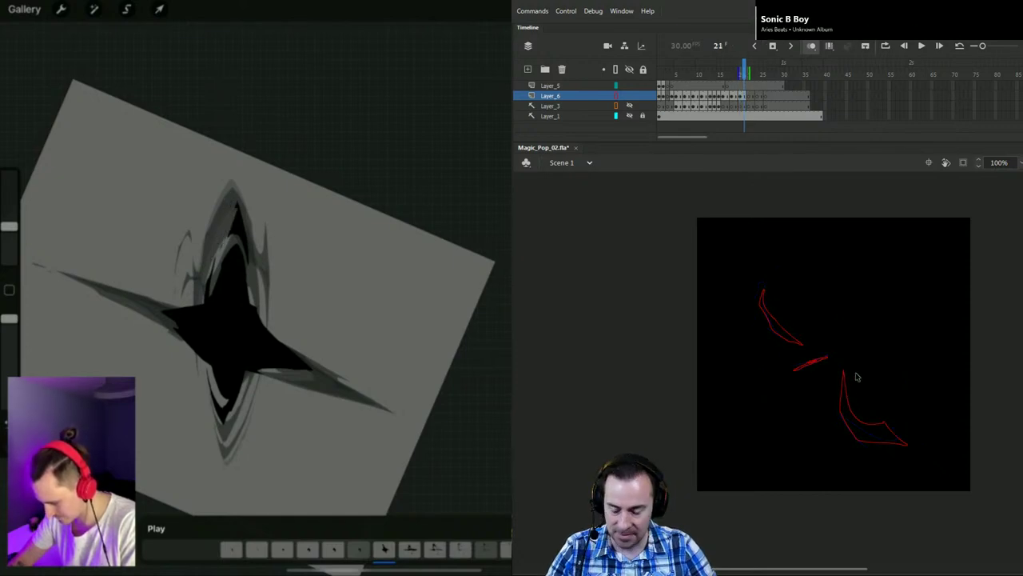
pyautogui.press('.')
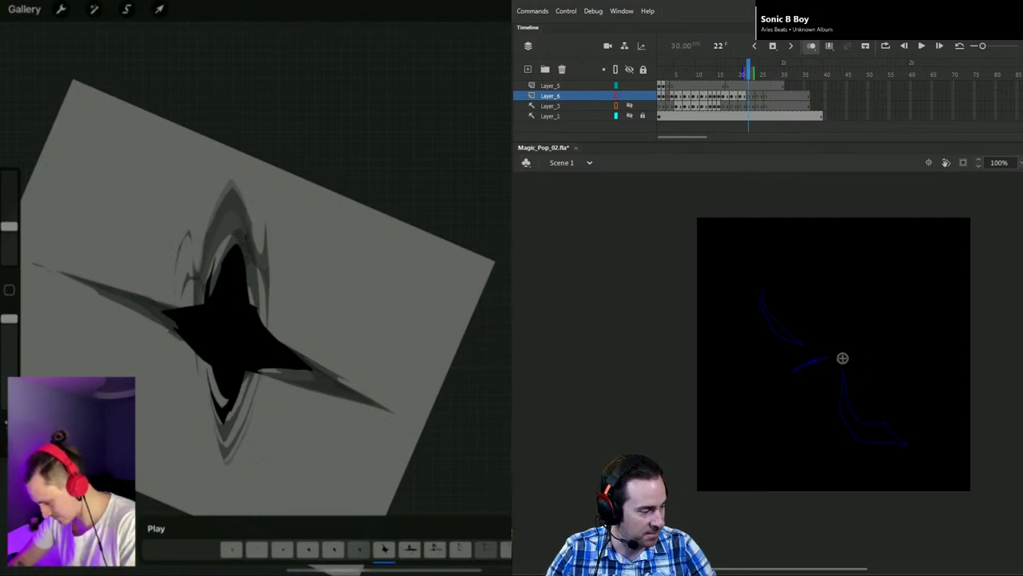
pyautogui.moveTo(842, 397)
pyautogui.mouseDown()
pyautogui.moveTo(873, 433)
pyautogui.moveTo(843, 358)
pyautogui.mouseUp()
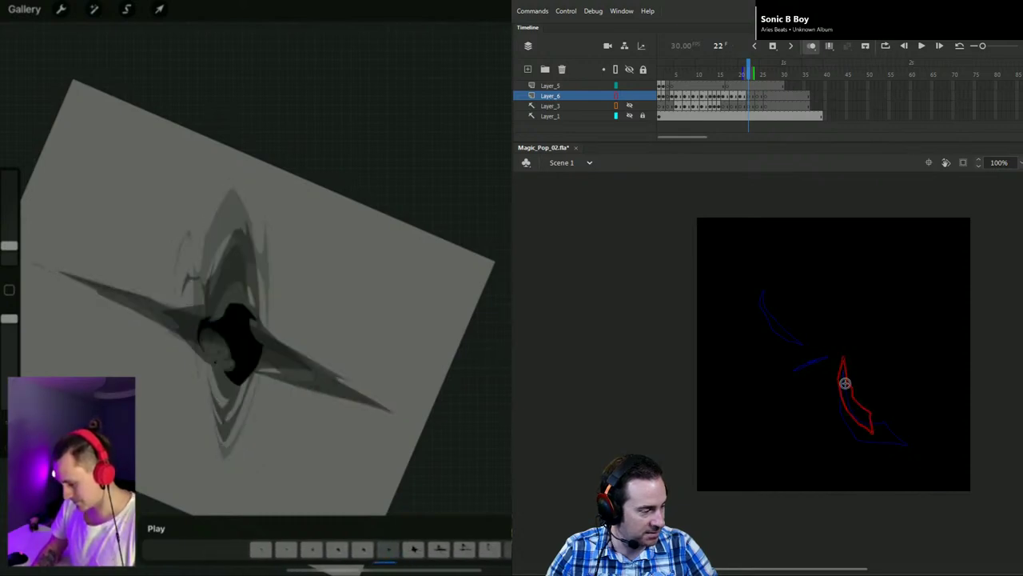
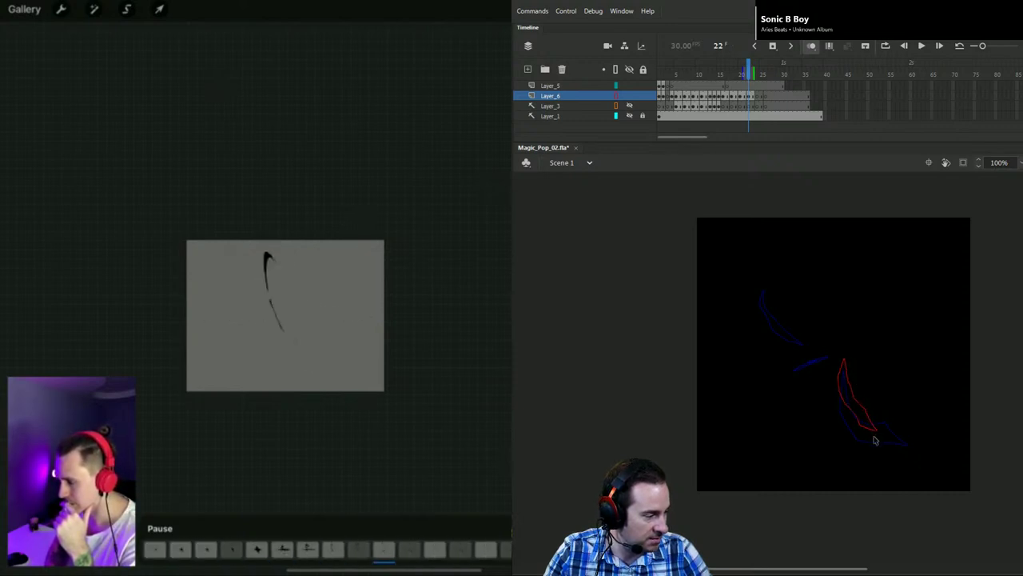
# Step: On frame 24 of Layer_6, draw a small pointed sliver near the centre, and save and test-play the animation
pyautogui.click(760, 99)
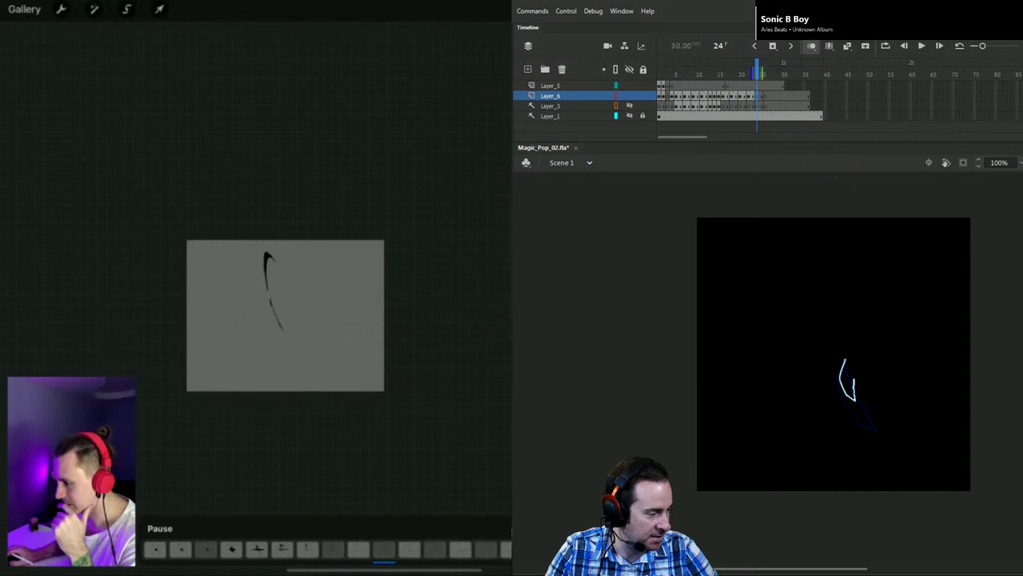
pyautogui.moveTo(845, 359); pyautogui.dragTo(846, 377)
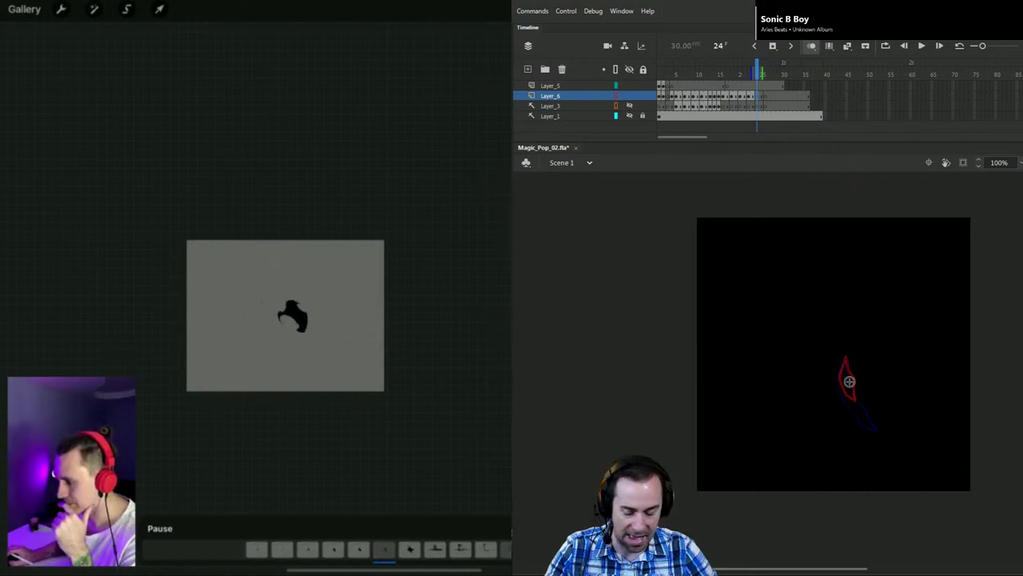
pyautogui.click(852, 385)
pyautogui.hotkey('ctrl', 's')
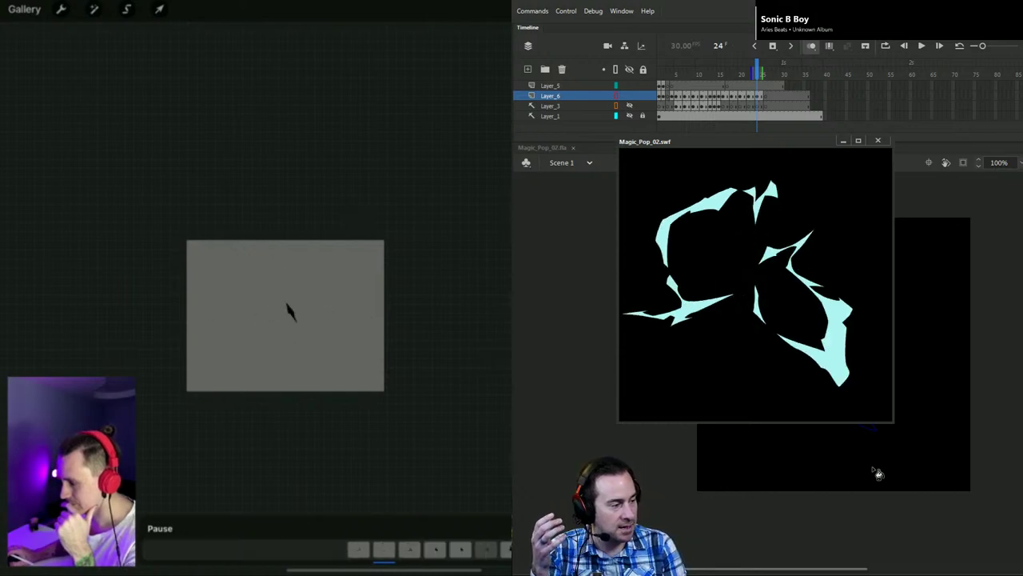
pyautogui.click(878, 141)
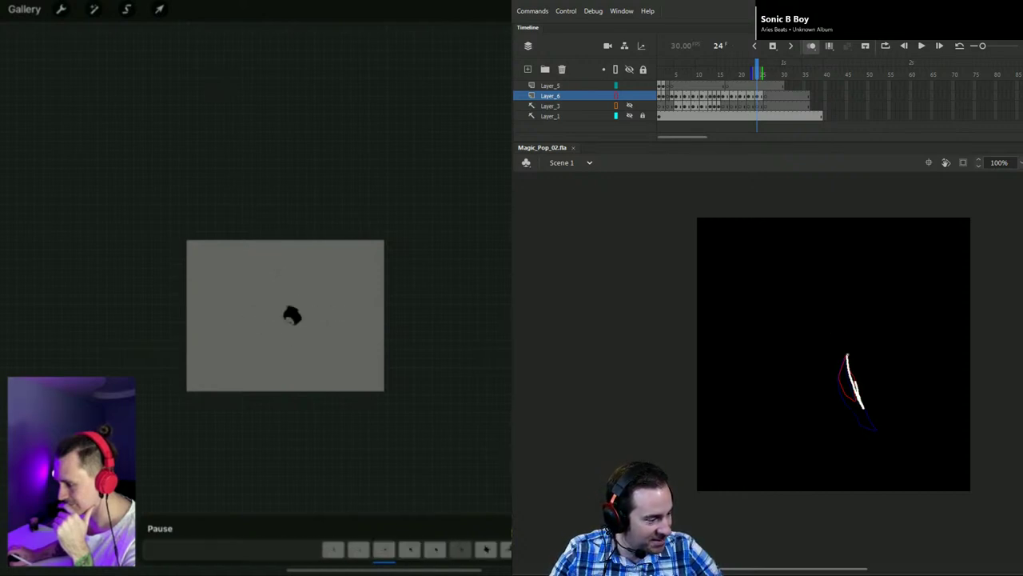
# Step: Undo the extra stroke on frame 24, and thin the outer edges of the slivers on frames 22 and 24
pyautogui.hotkey('ctrl', 'z')
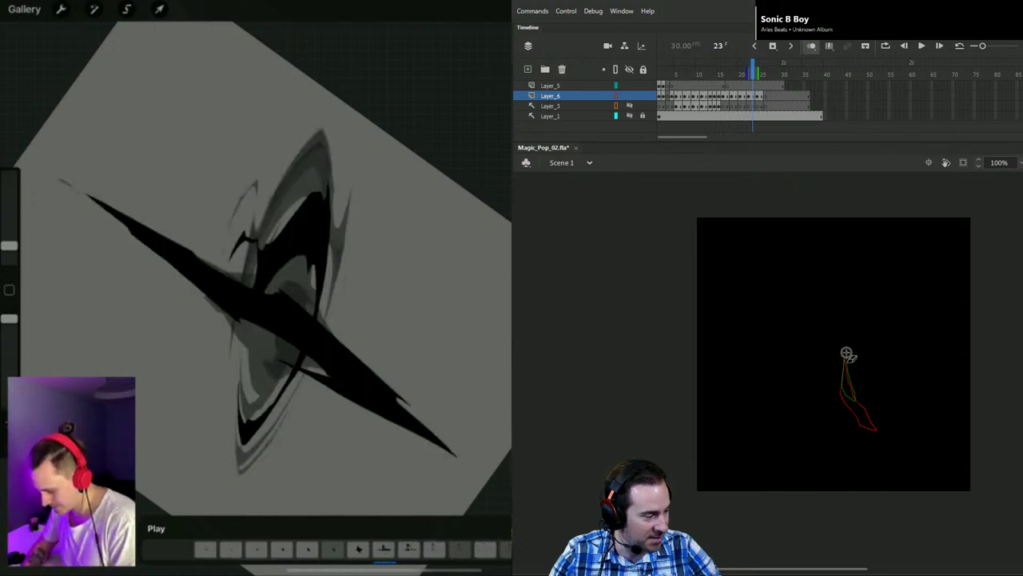
pyautogui.moveTo(847, 363); pyautogui.dragTo(865, 400)
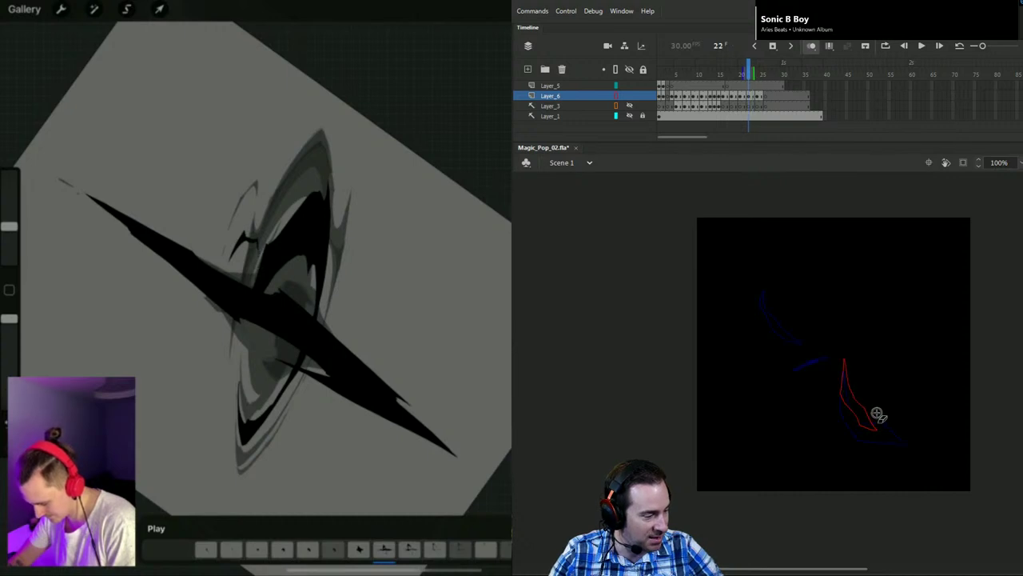
pyautogui.press('.')
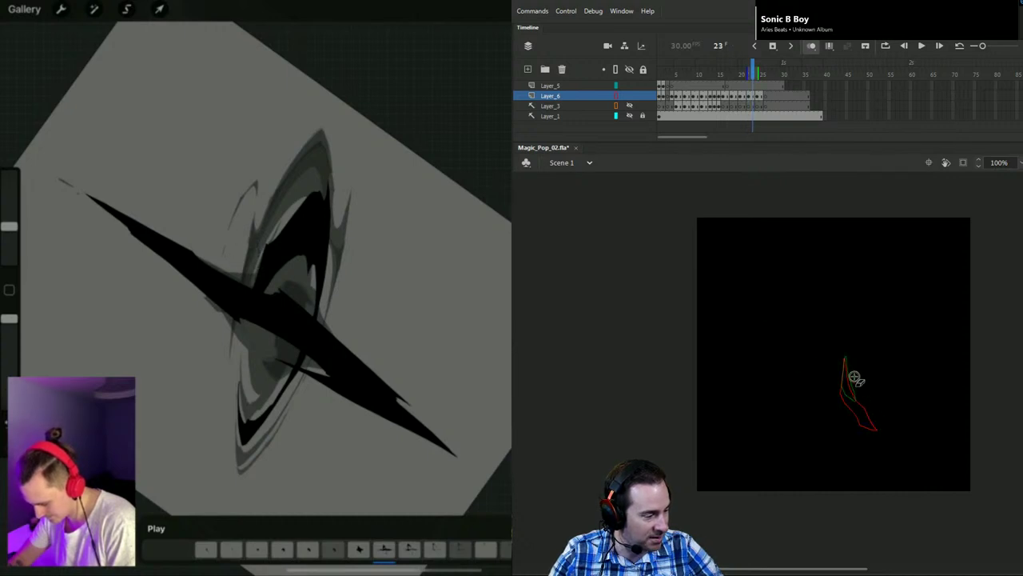
pyautogui.moveTo(849, 363); pyautogui.dragTo(844, 421)
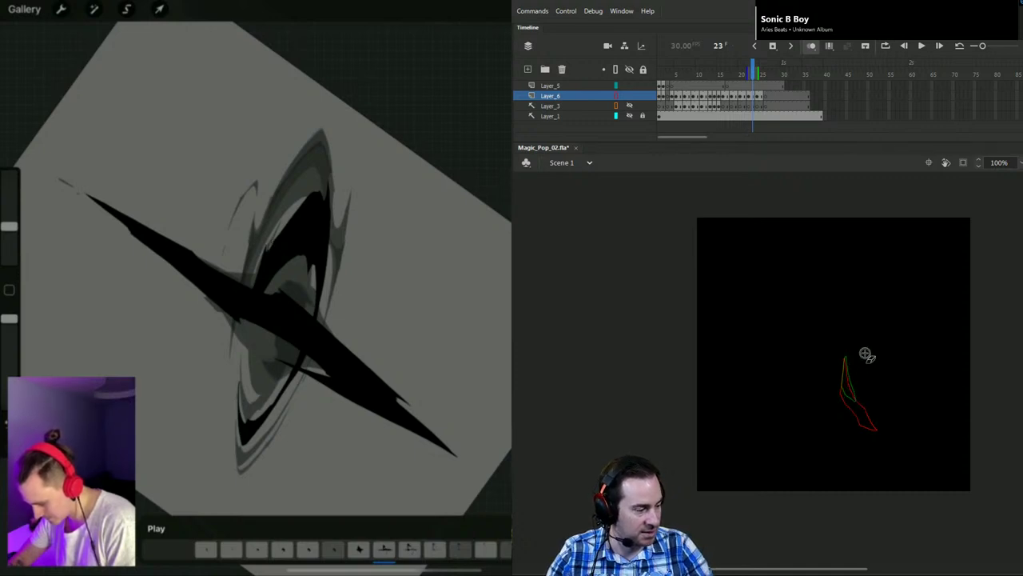
# Step: On frame 24, replace the sliver with a short one curving out to the left, and refine its pointed upper tip
pyautogui.moveTo(754, 68); pyautogui.dragTo(758, 68)
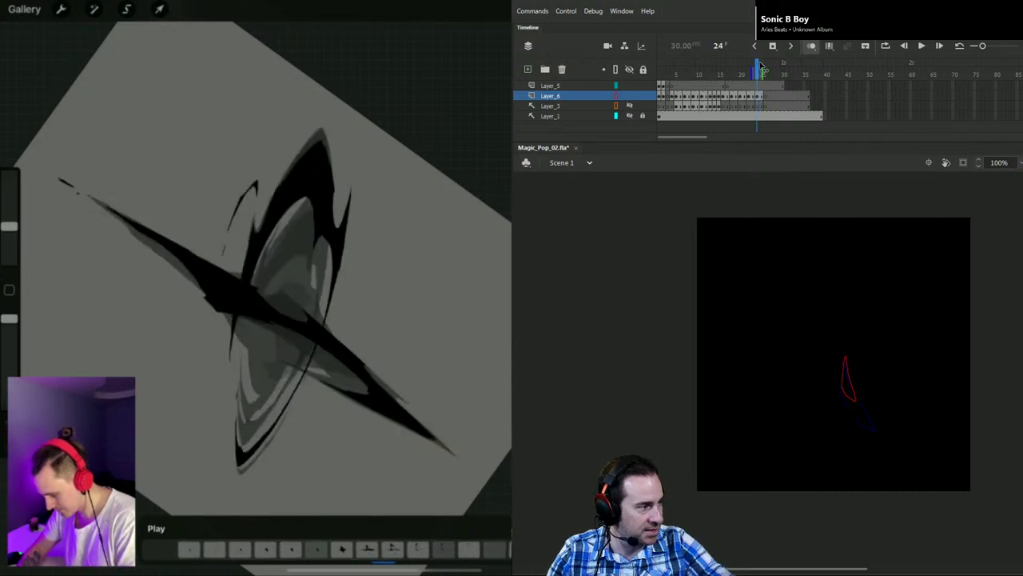
pyautogui.click(858, 393)
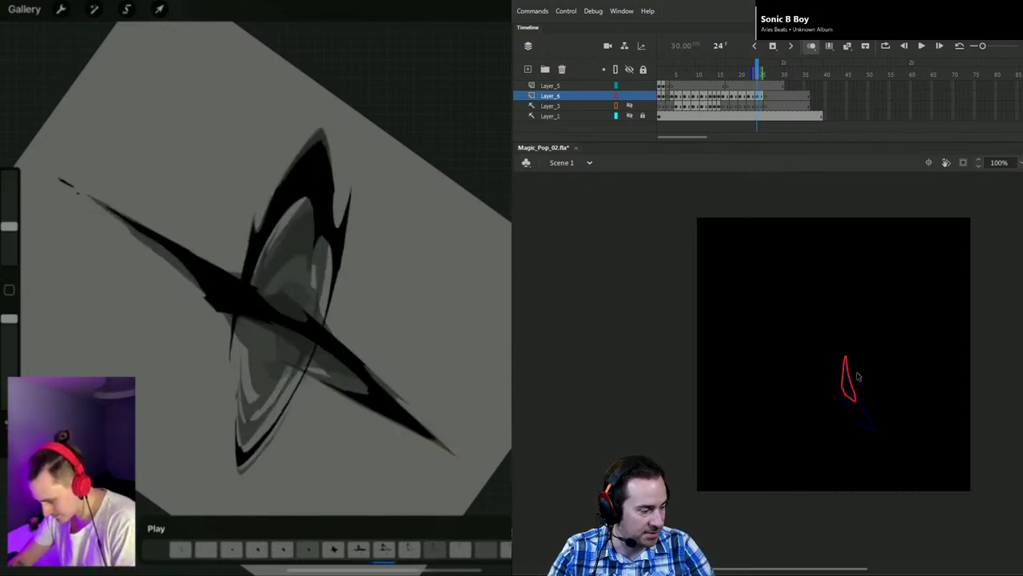
pyautogui.press('Delete')
pyautogui.moveTo(845, 352)
pyautogui.mouseDown()
pyautogui.moveTo(835, 370)
pyautogui.moveTo(840, 395)
pyautogui.moveTo(843, 360)
pyautogui.moveTo(838, 369)
pyautogui.mouseUp()
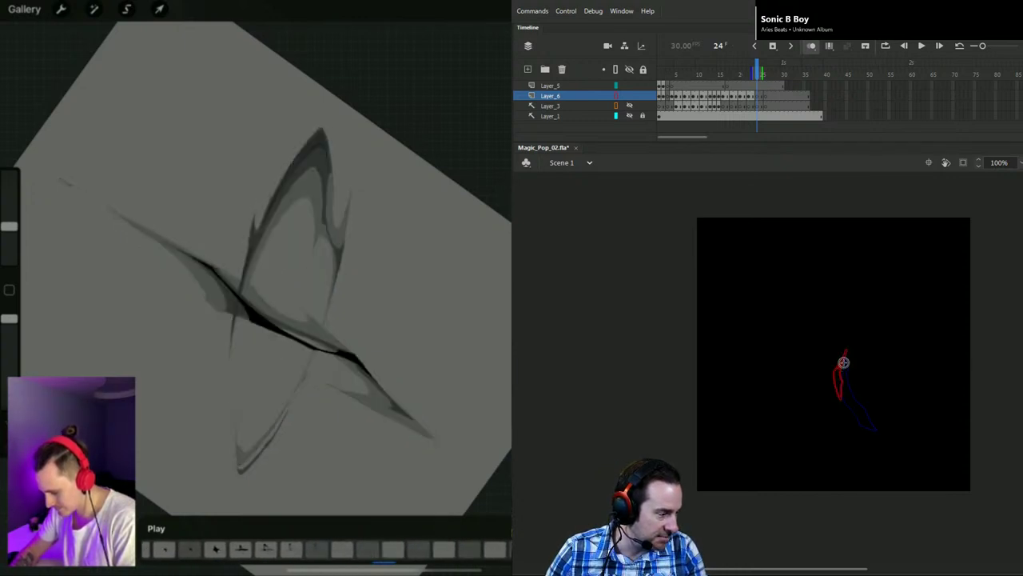
pyautogui.press('k')
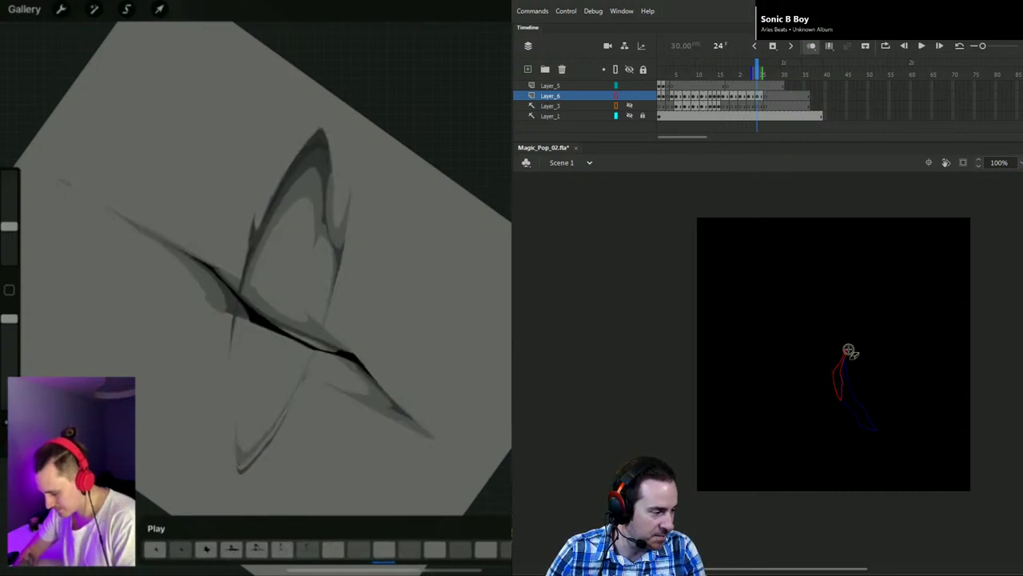
pyautogui.moveTo(838, 357); pyautogui.dragTo(846, 363)
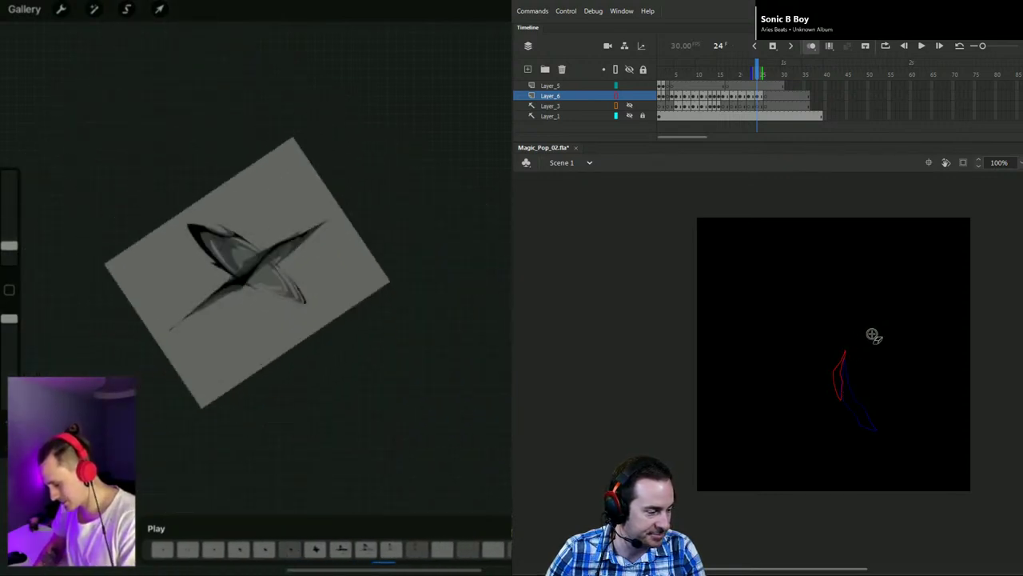
# Step: Save the file and play the test movie to review the reworked dissipation frames
pyautogui.hotkey('ctrl', 's')
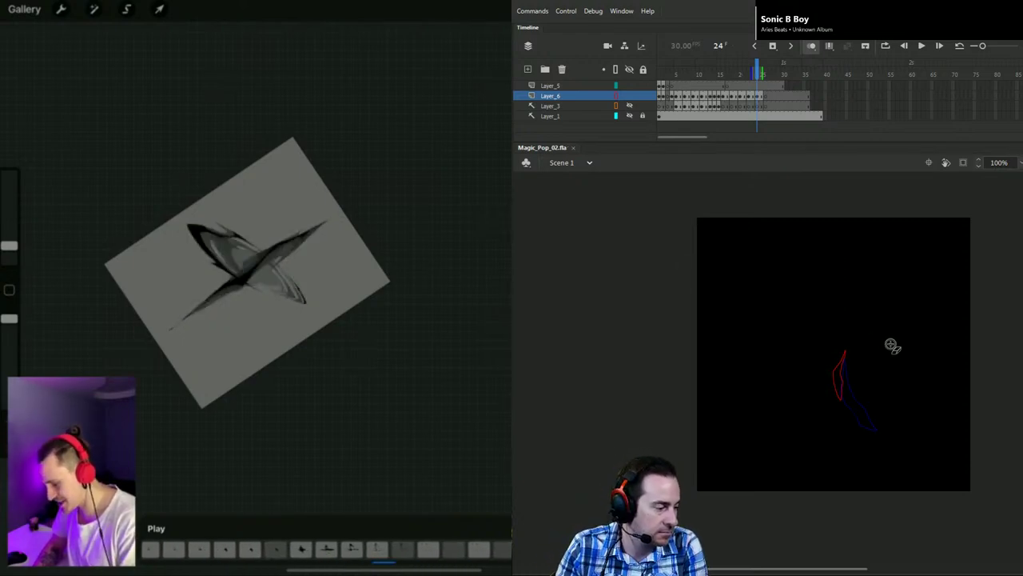
pyautogui.hotkey('ctrl', 'Return')
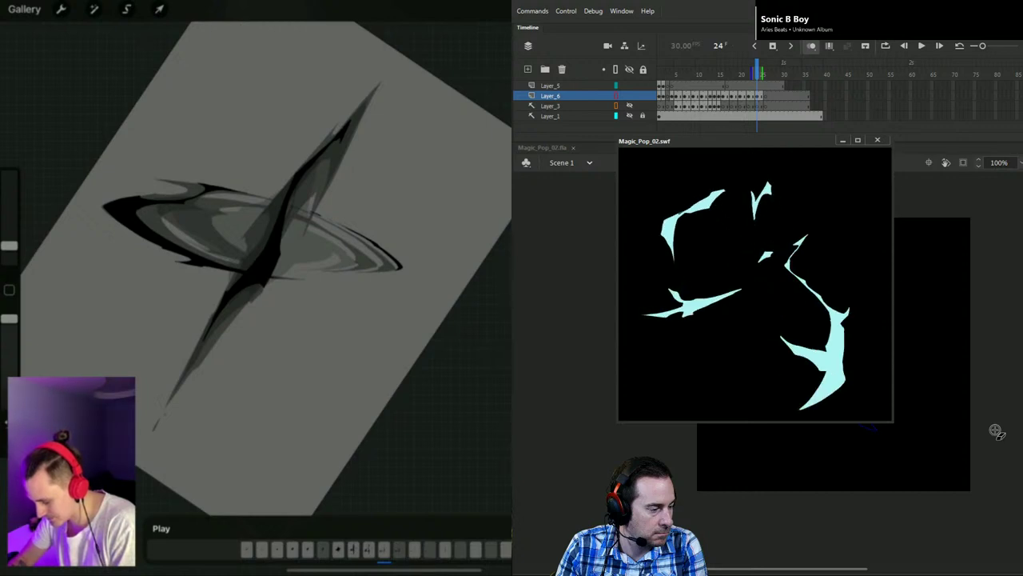
pyautogui.click(878, 140)
# Step: On frame 17 of Layer_6, remove the bottom spike of the lower-right shape and redraw its lower edge as a shallow curve
pyautogui.moveTo(756, 64); pyautogui.dragTo(728, 70)
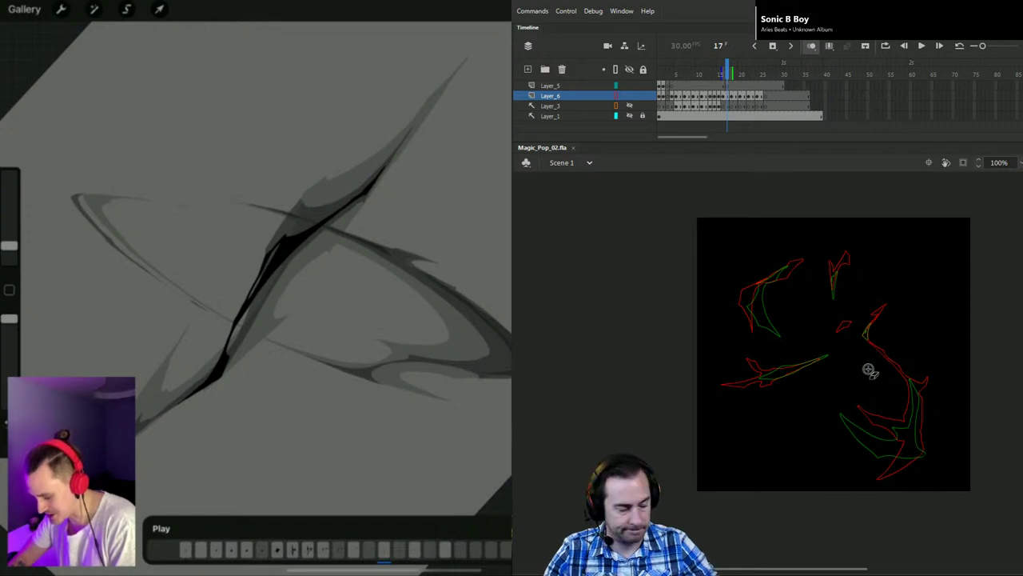
pyautogui.moveTo(904, 443); pyautogui.dragTo(923, 462)
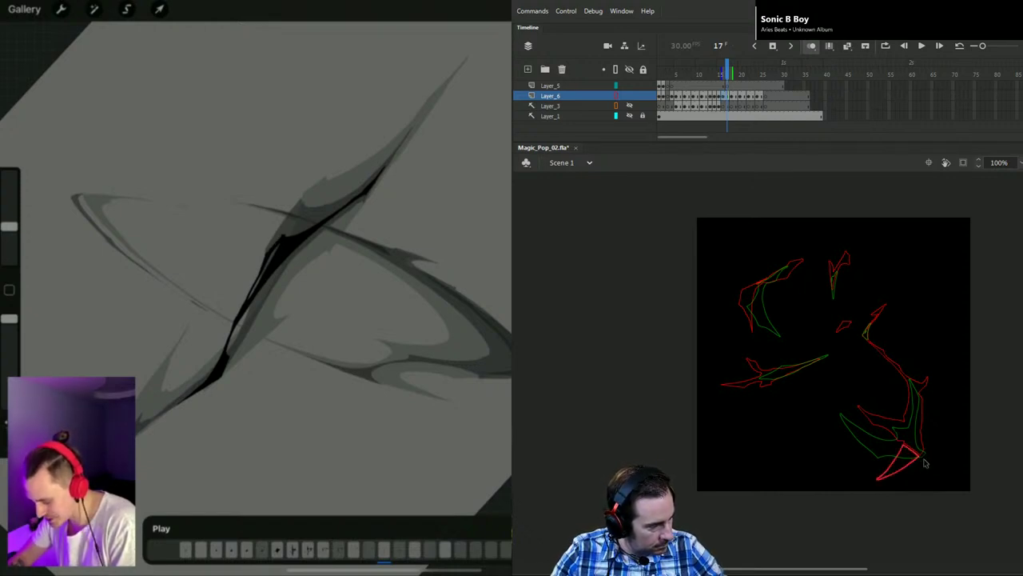
pyautogui.hotkey('ctrl', 'z')
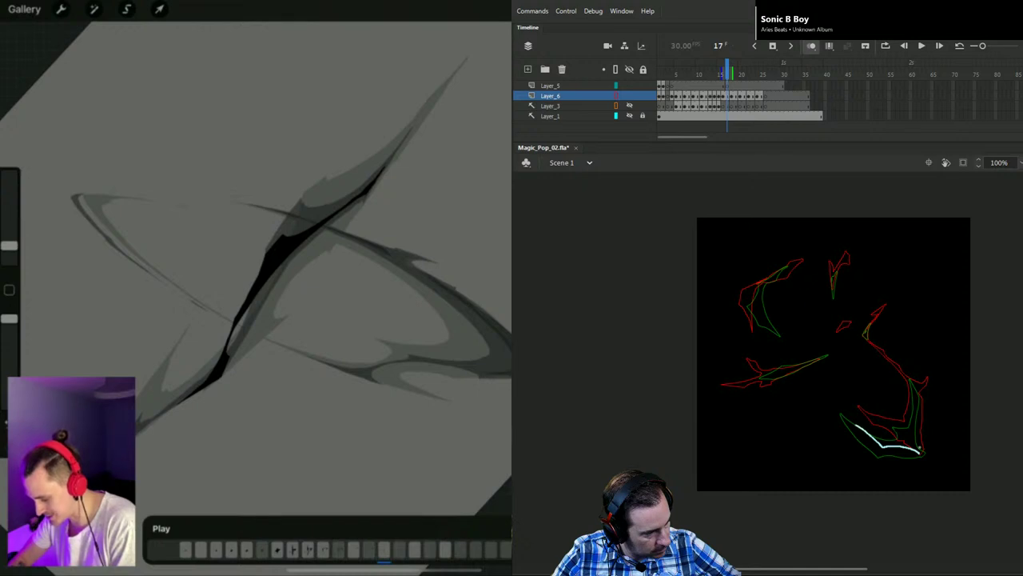
pyautogui.moveTo(920, 449); pyautogui.dragTo(922, 452)
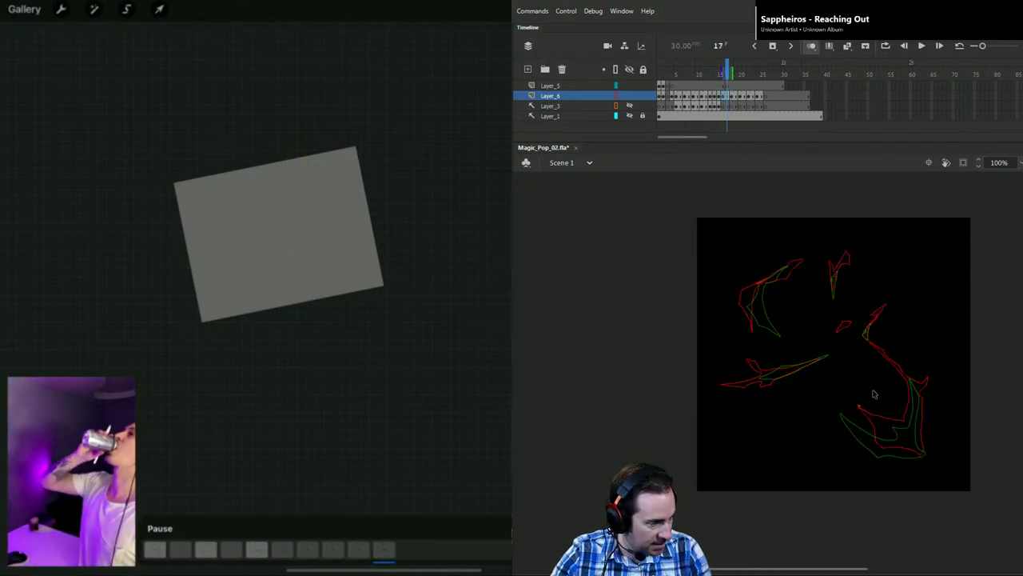
# Step: On frame 18, extend the onion skin to frame 20, then rework the lower-right crescent with a higher left tip and a fuller, filled inner edge
pyautogui.press('.')
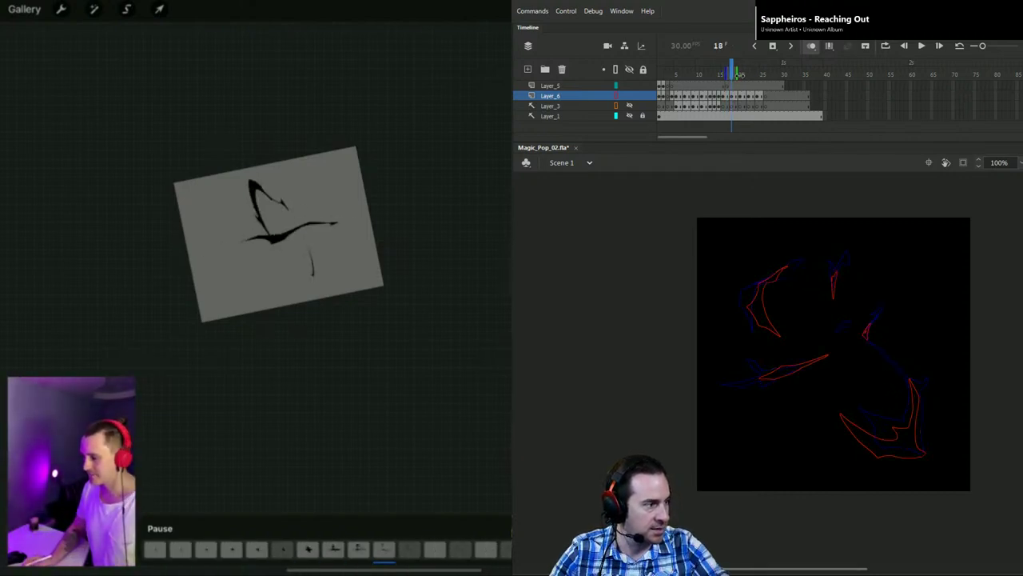
pyautogui.moveTo(737, 74); pyautogui.dragTo(741, 74)
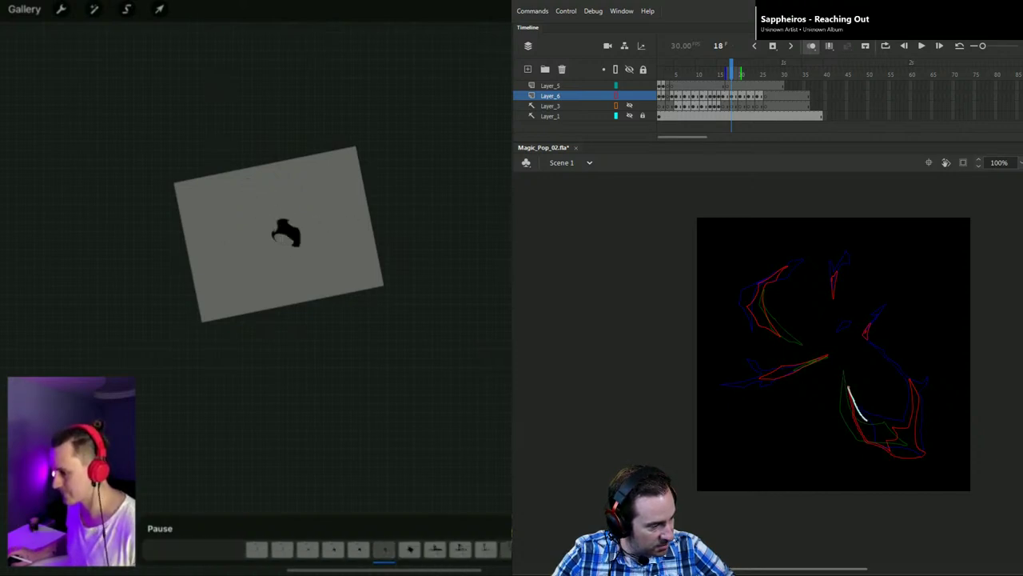
pyautogui.moveTo(905, 430); pyautogui.dragTo(909, 428)
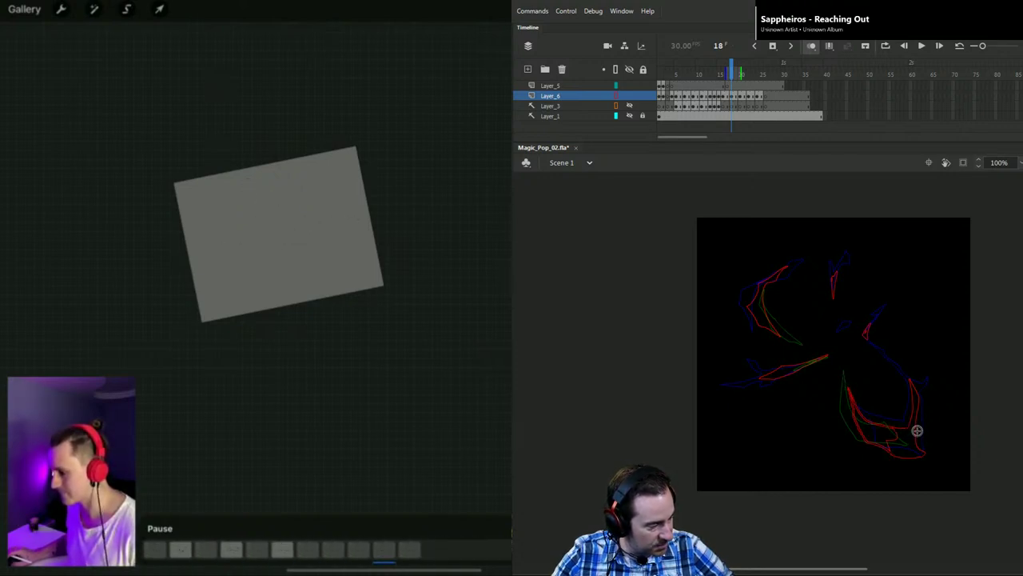
pyautogui.click(898, 431)
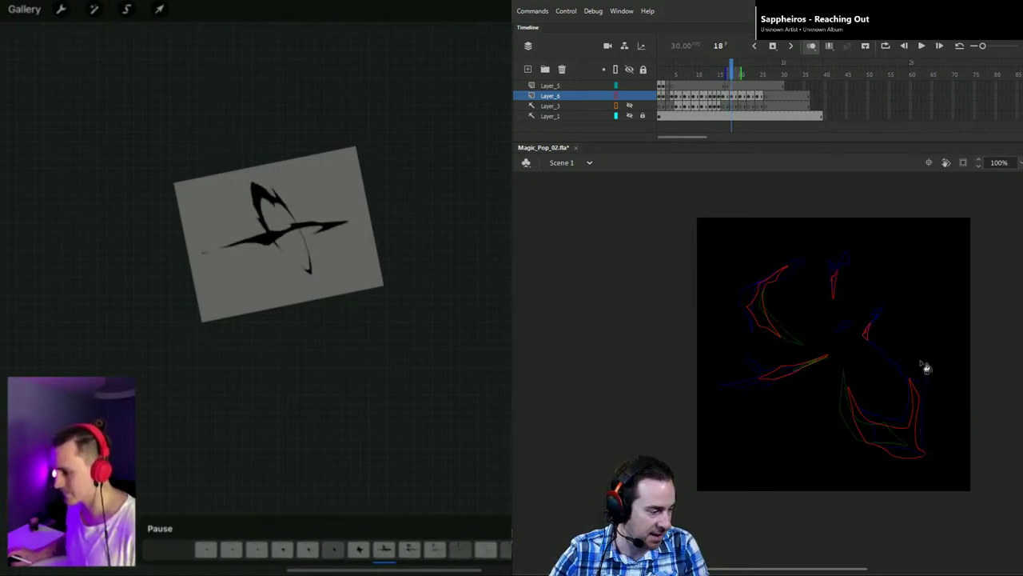
# Step: On frame 20, try replacing the lower-right crescent with a narrower one running from near the centre to a long lower tip
pyautogui.press('.')
pyautogui.press('.')
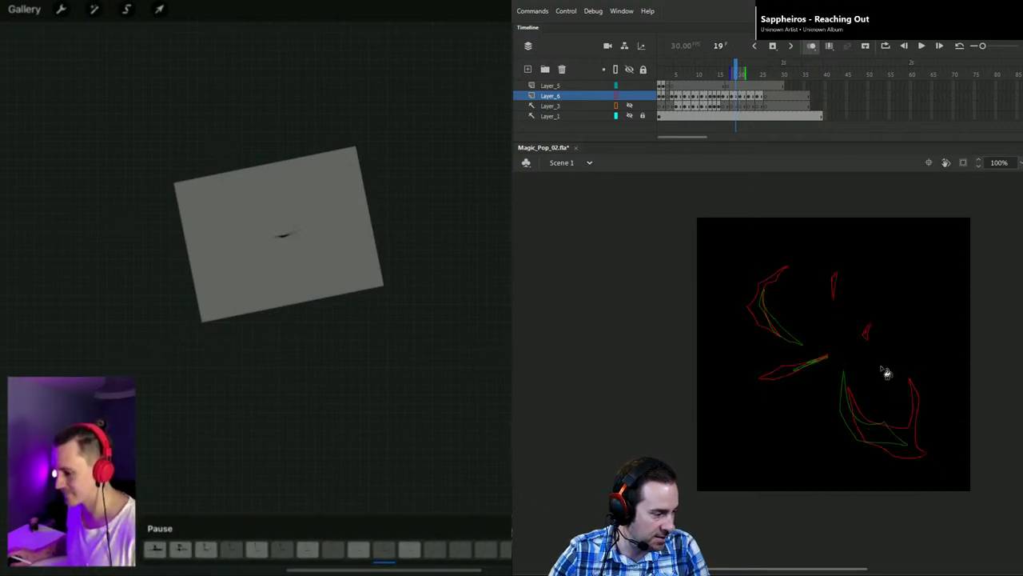
pyautogui.press('.')
pyautogui.press('.')
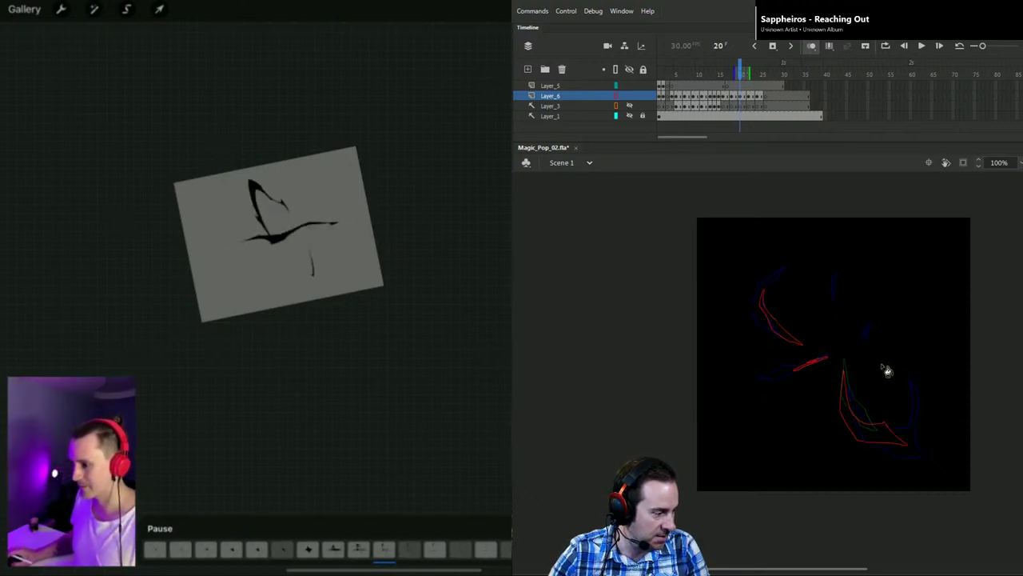
pyautogui.press(',')
pyautogui.press('.')
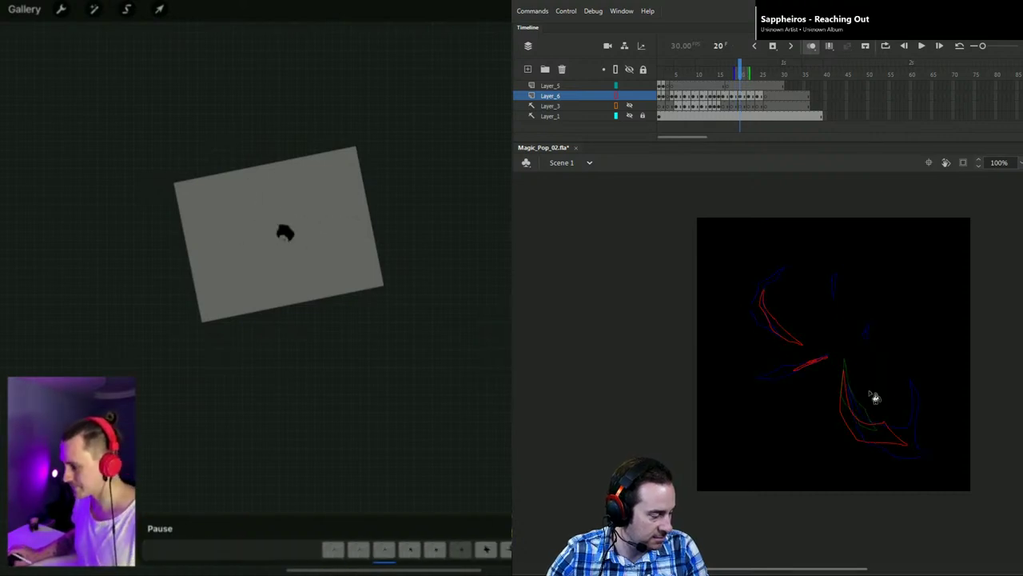
pyautogui.press('v')
pyautogui.click(900, 438)
pyautogui.hotkey('ctrl', 'z')
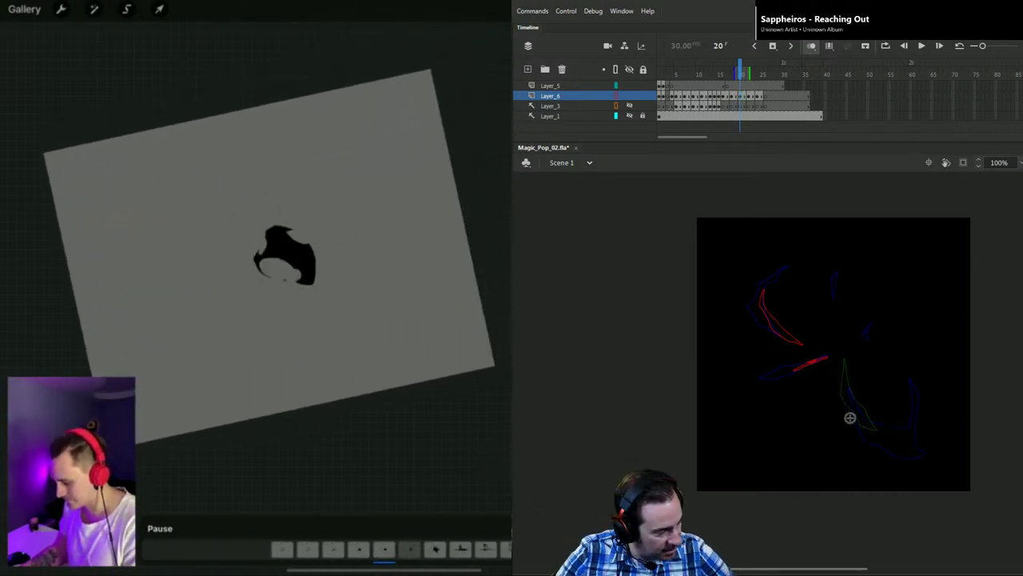
pyautogui.moveTo(886, 435); pyautogui.dragTo(872, 419)
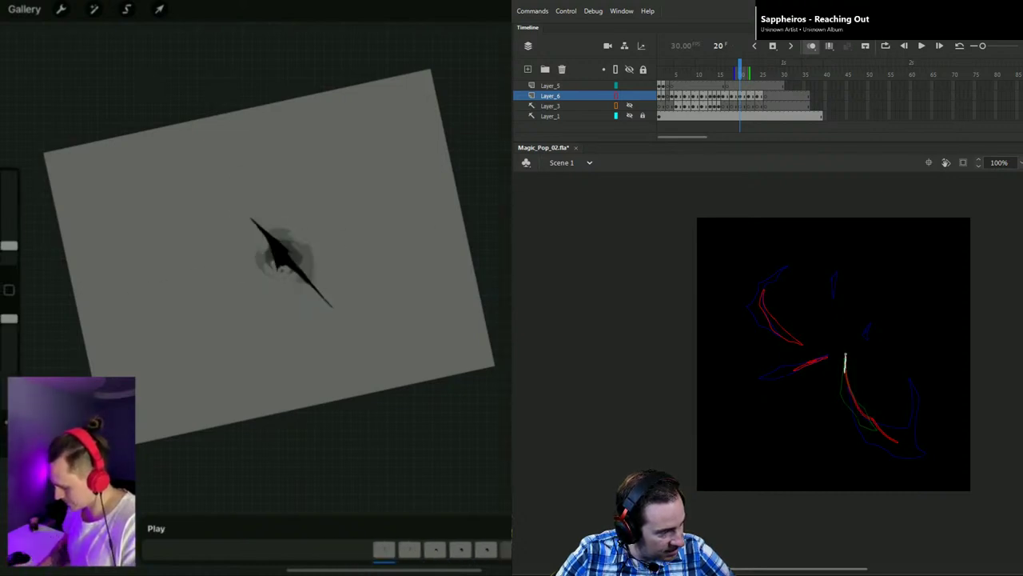
pyautogui.moveTo(860, 422)
pyautogui.mouseDown()
pyautogui.moveTo(901, 443)
pyautogui.moveTo(864, 432)
pyautogui.mouseUp()
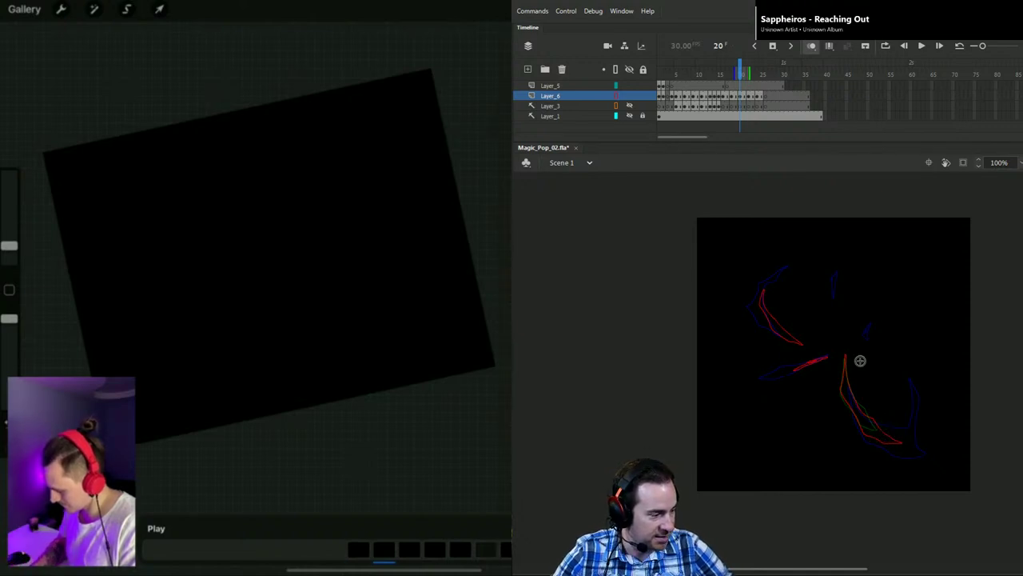
# Step: Delete the new crescent on frames 20–21 and redraw it slimmer, with a shorter lower tip close to the next drawing
pyautogui.press('.')
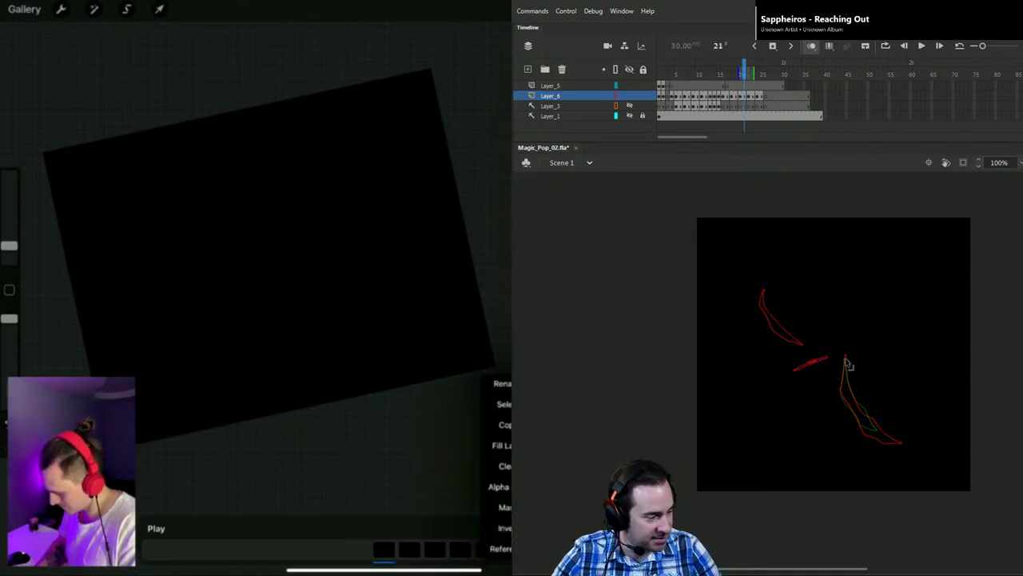
pyautogui.click(847, 367)
pyautogui.press('Delete')
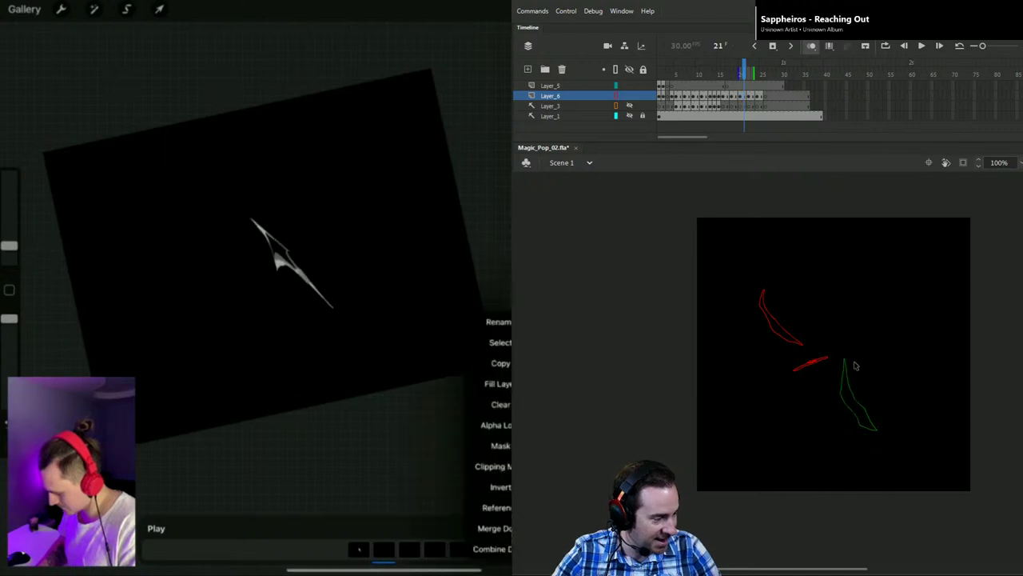
pyautogui.click(741, 67)
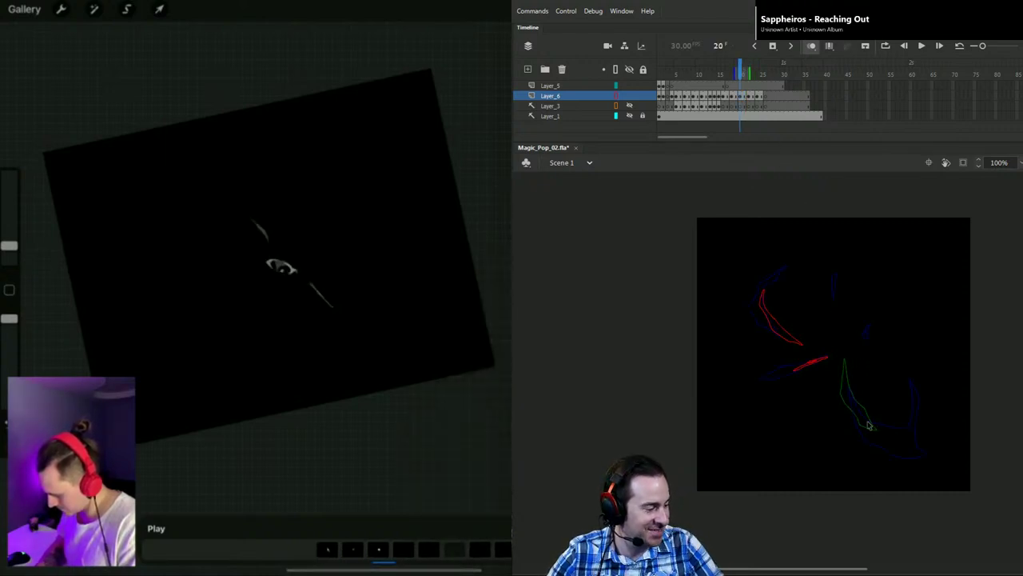
pyautogui.moveTo(881, 439)
pyautogui.mouseDown()
pyautogui.moveTo(849, 410)
pyautogui.moveTo(844, 355)
pyautogui.moveTo(854, 399)
pyautogui.moveTo(882, 439)
pyautogui.mouseUp()
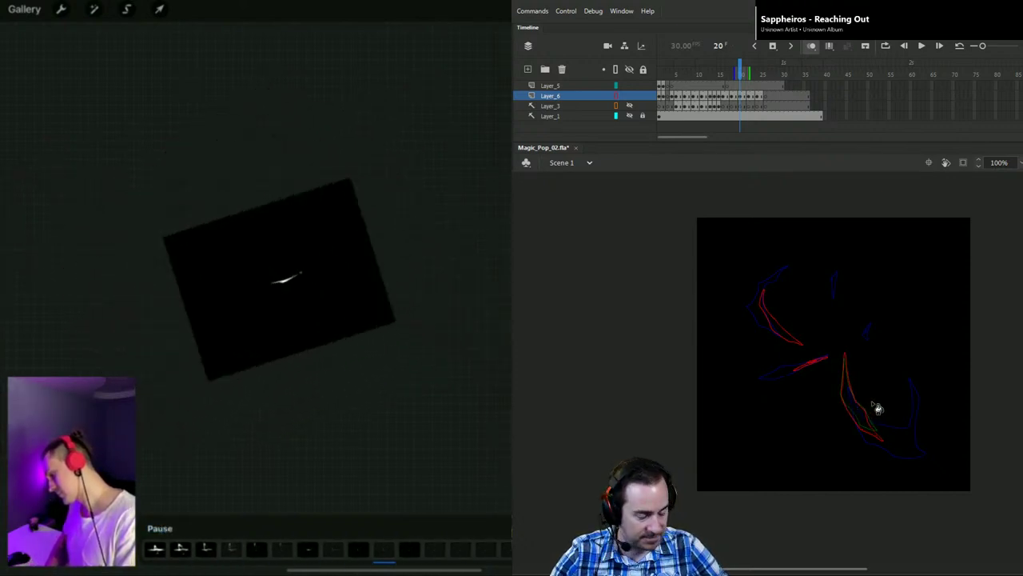
# Step: Delete the sliver on frame 22, move the last sliver's keyframe from frame 24 into its place, and save the file
pyautogui.press('.')
pyautogui.press('.')
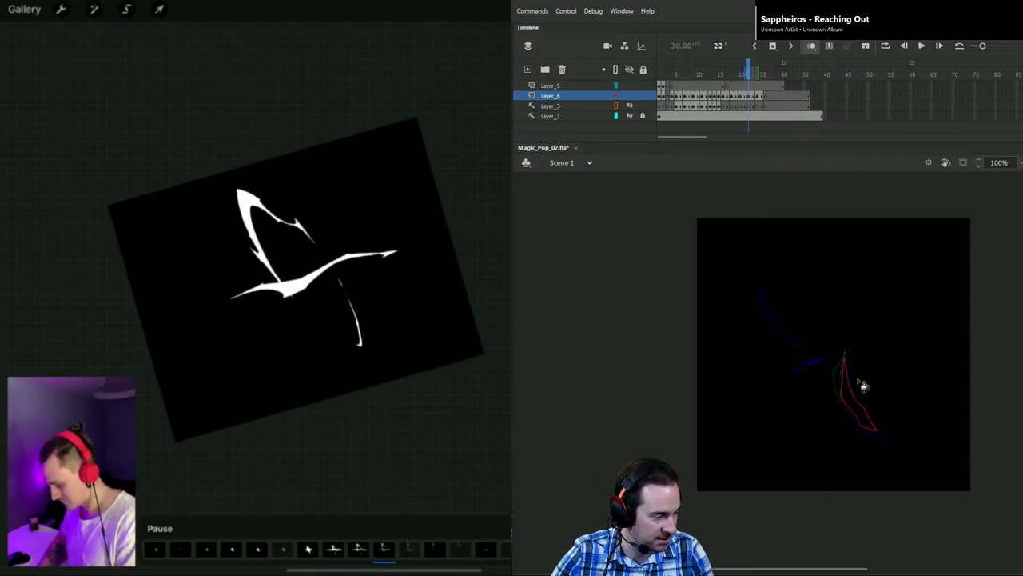
pyautogui.press('v')
pyautogui.click(874, 428)
pyautogui.press('Delete')
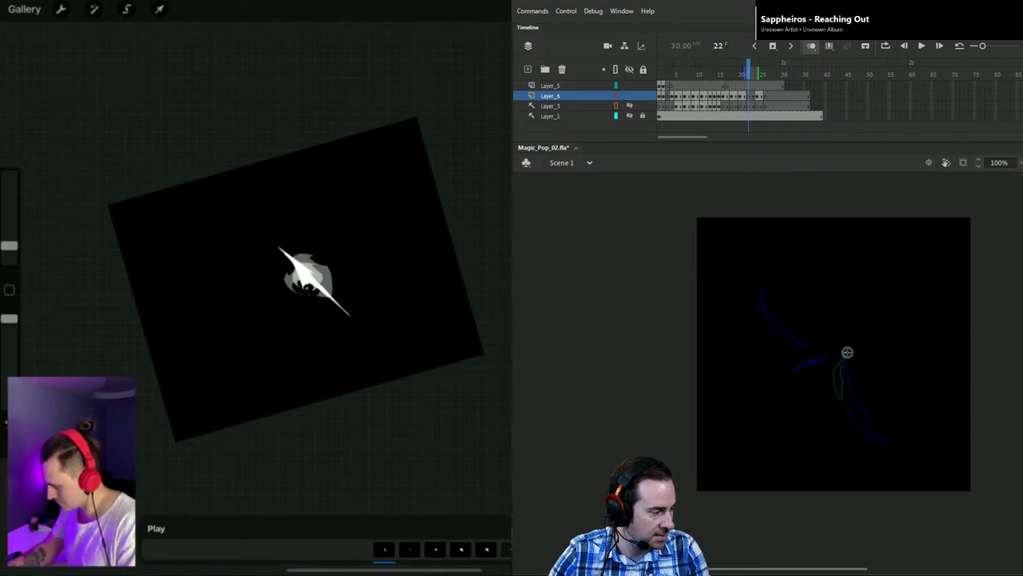
pyautogui.press('.')
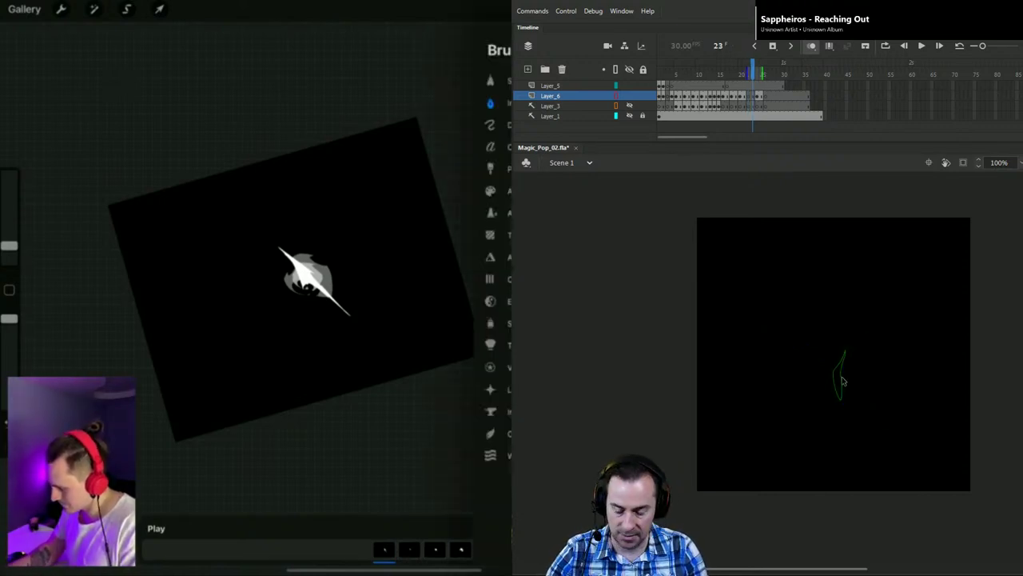
pyautogui.click(759, 98)
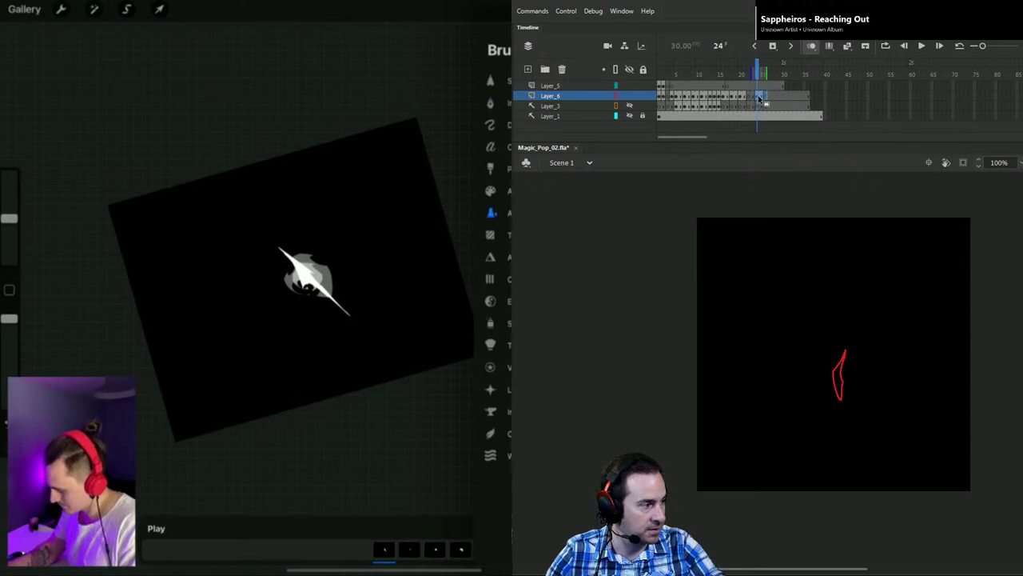
pyautogui.press(',')
pyautogui.press(',')
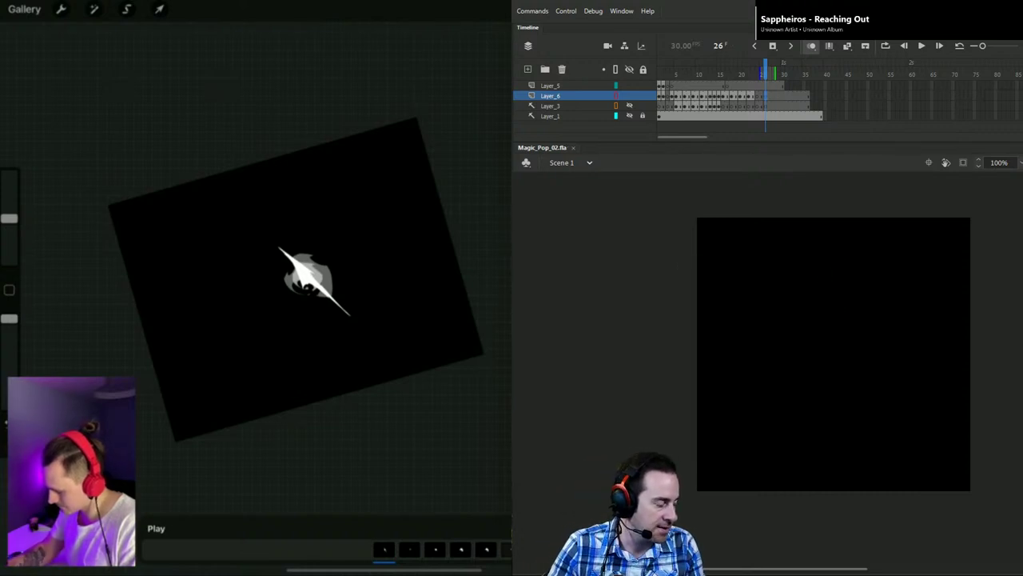
# Step: Play the test movie, shrink its window to review the effect small, close it, and play the timeline
pyautogui.hotkey('ctrl', 'Return')
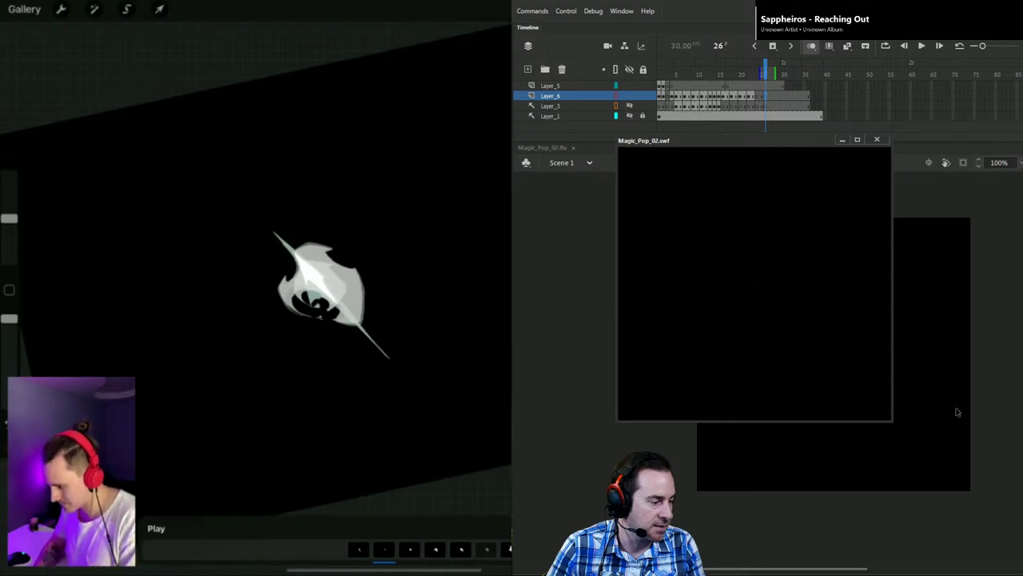
pyautogui.moveTo(891, 420); pyautogui.dragTo(739, 275)
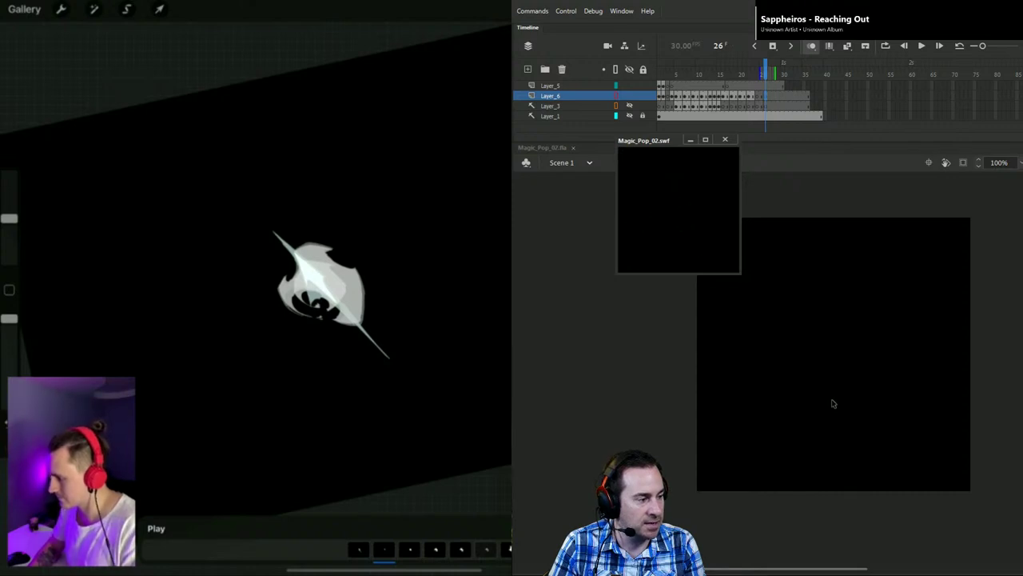
pyautogui.click(724, 140)
pyautogui.press('Return')
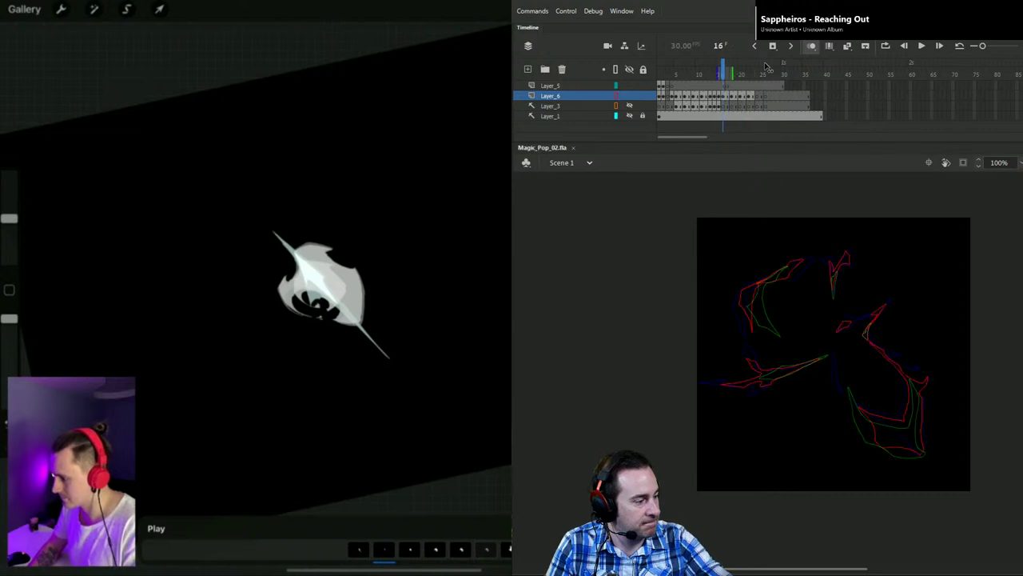
# Step: On frame 15, zoom to 200% and reshape the junction where the small left branch meets the upper-right spike
pyautogui.click(728, 96)
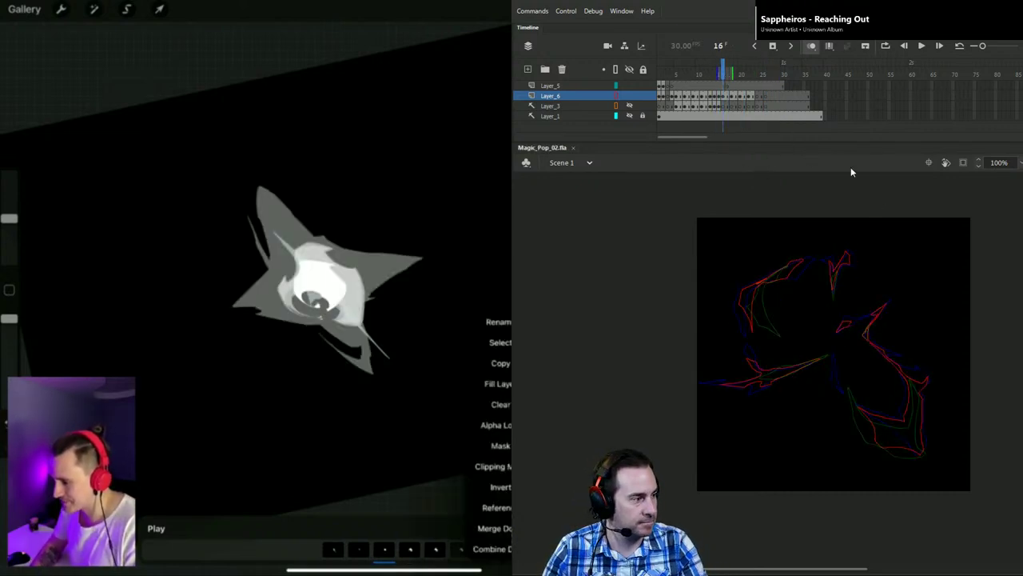
pyautogui.moveTo(725, 70)
pyautogui.mouseDown()
pyautogui.moveTo(740, 69)
pyautogui.moveTo(708, 67)
pyautogui.moveTo(723, 68)
pyautogui.mouseUp()
pyautogui.press('.')
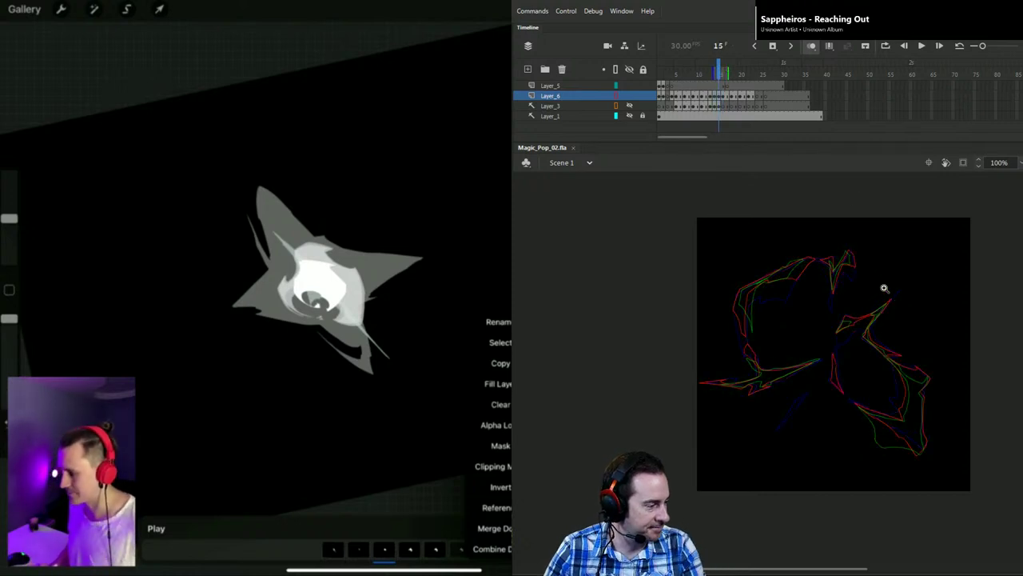
pyautogui.hotkey('ctrl', '=')
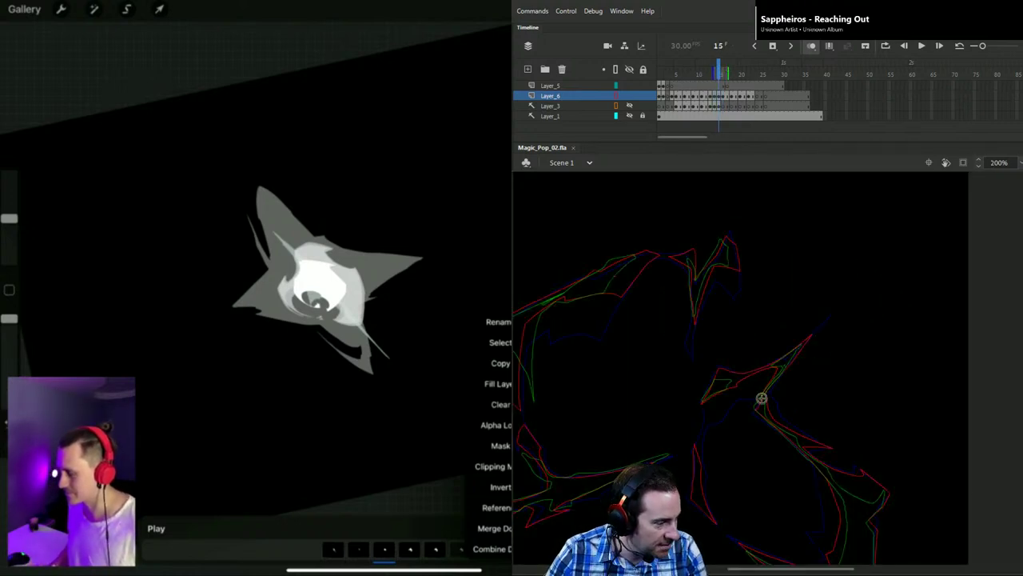
pyautogui.moveTo(768, 370); pyautogui.dragTo(785, 362)
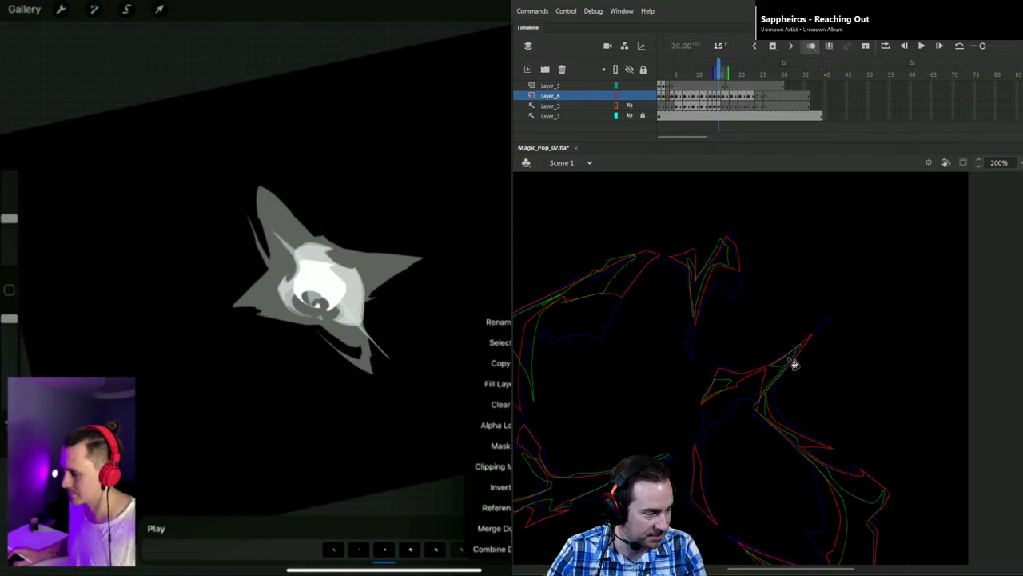
# Step: On frame 16, draw and fill a pointed left corner that widens the base of the upper-right spike
pyautogui.press('.')
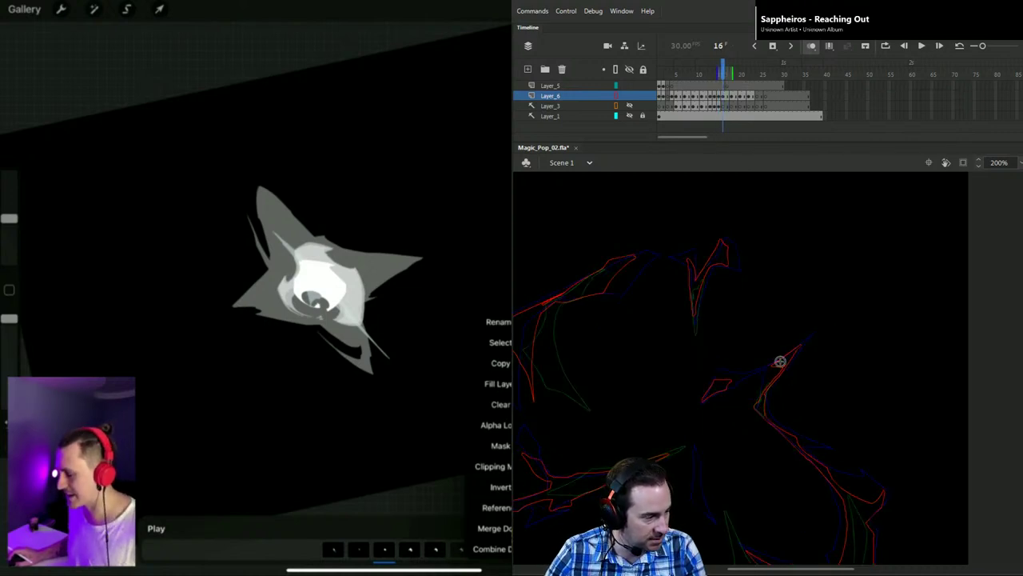
pyautogui.moveTo(753, 376)
pyautogui.mouseDown()
pyautogui.moveTo(754, 403)
pyautogui.moveTo(776, 382)
pyautogui.mouseUp()
pyautogui.press('k')
pyautogui.click(774, 376)
# Step: On frame 18, enlarge the small right-hand sliver with a pointed left branch and a longer upper-right tip, and fill it
pyautogui.press('.')
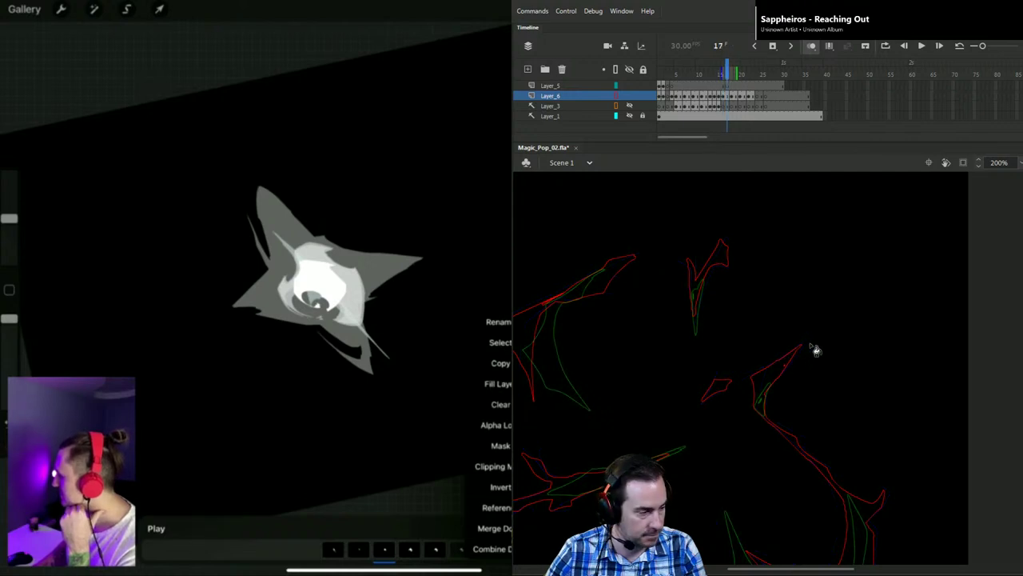
pyautogui.press('.')
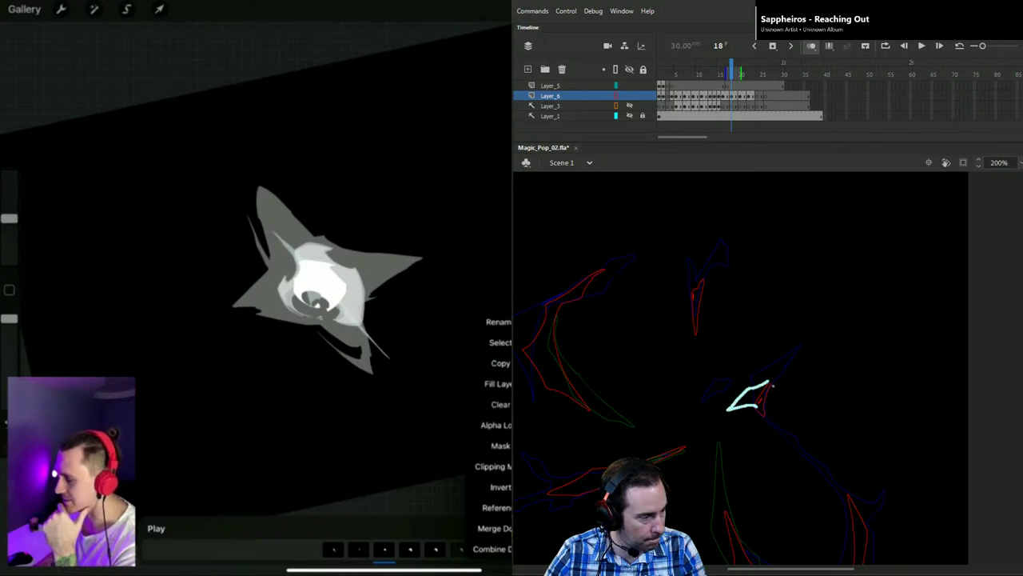
pyautogui.moveTo(767, 390); pyautogui.dragTo(761, 403)
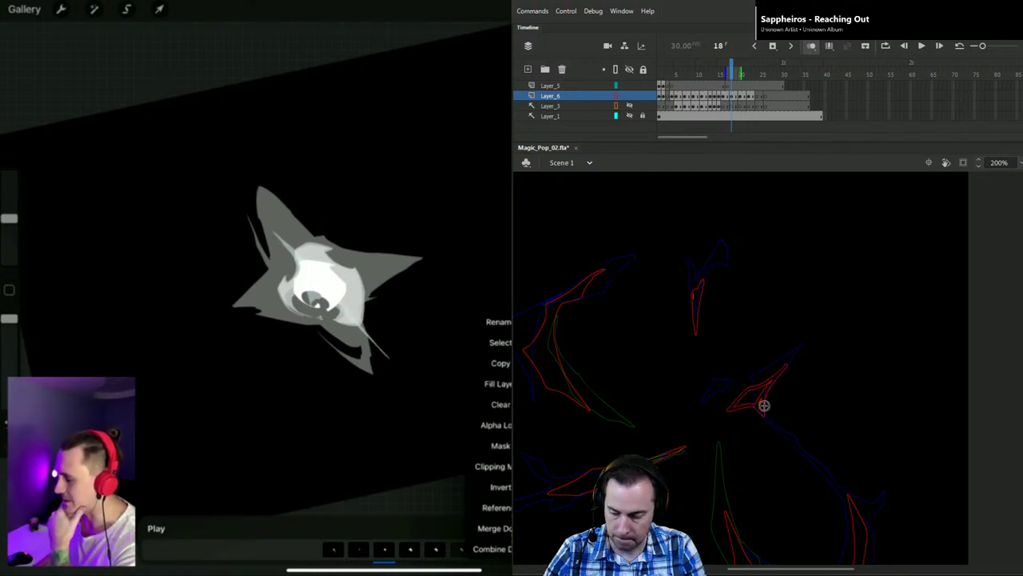
pyautogui.press('k')
pyautogui.click(759, 397)
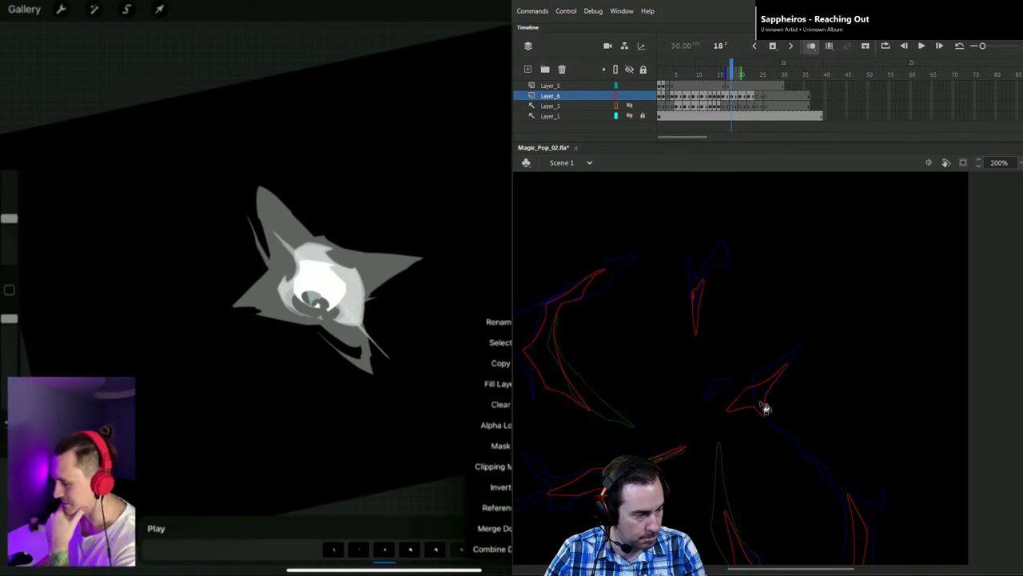
# Step: On frame 20, close the small right-hand sliver's outline and fill its hollow interior
pyautogui.press('.')
pyautogui.press('.')
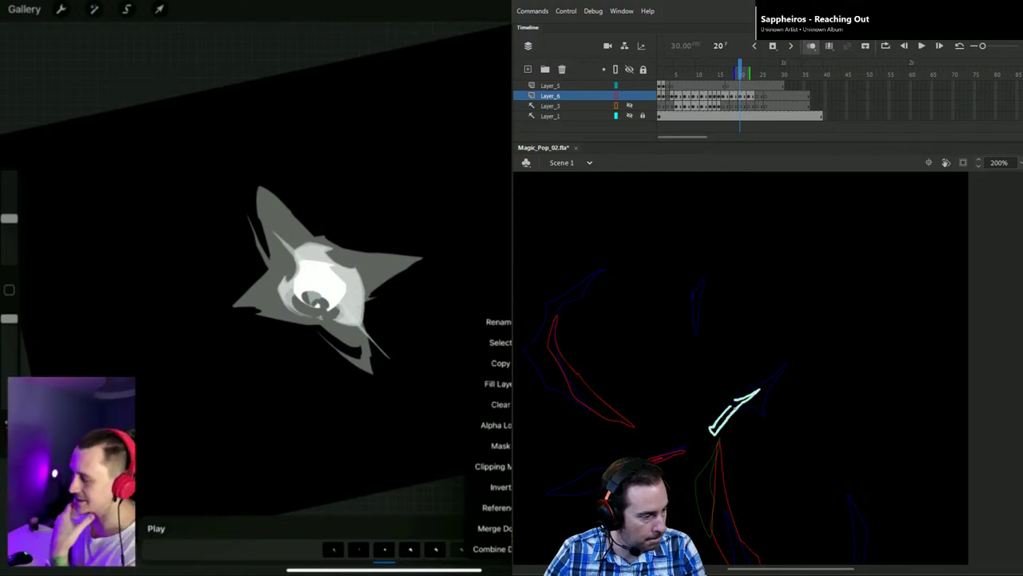
pyautogui.moveTo(717, 422); pyautogui.dragTo(722, 417)
pyautogui.press('k')
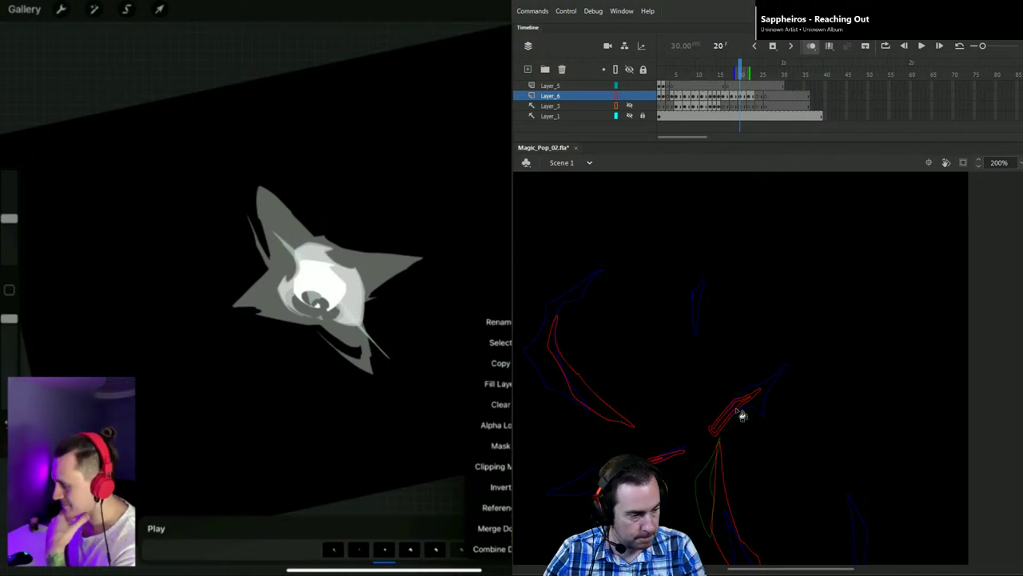
pyautogui.click(734, 406)
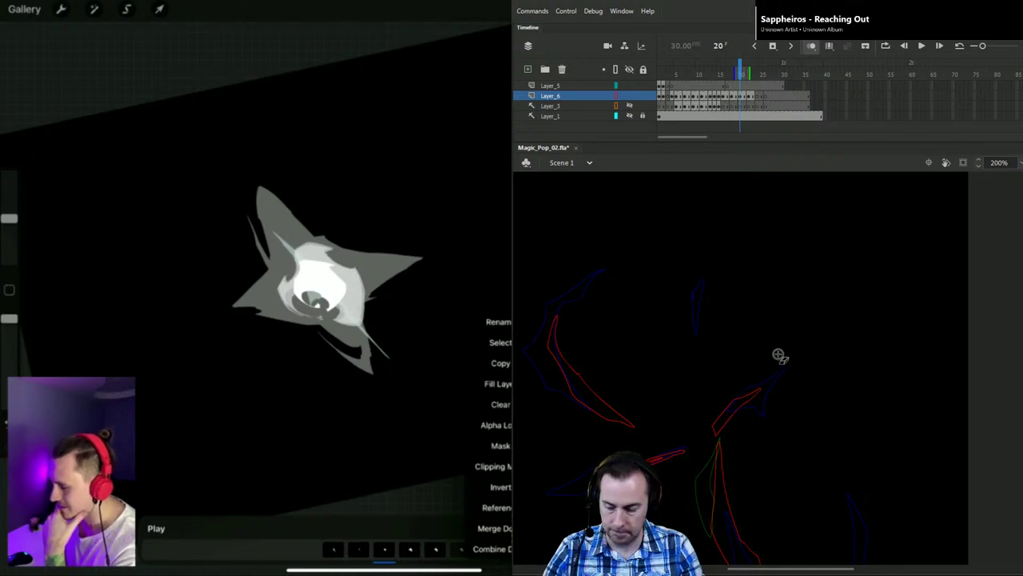
# Step: Test the movie, shrink its playback window to review the effect small, and close it
pyautogui.press('ctrl')
pyautogui.hotkey('ctrl', 'Return')
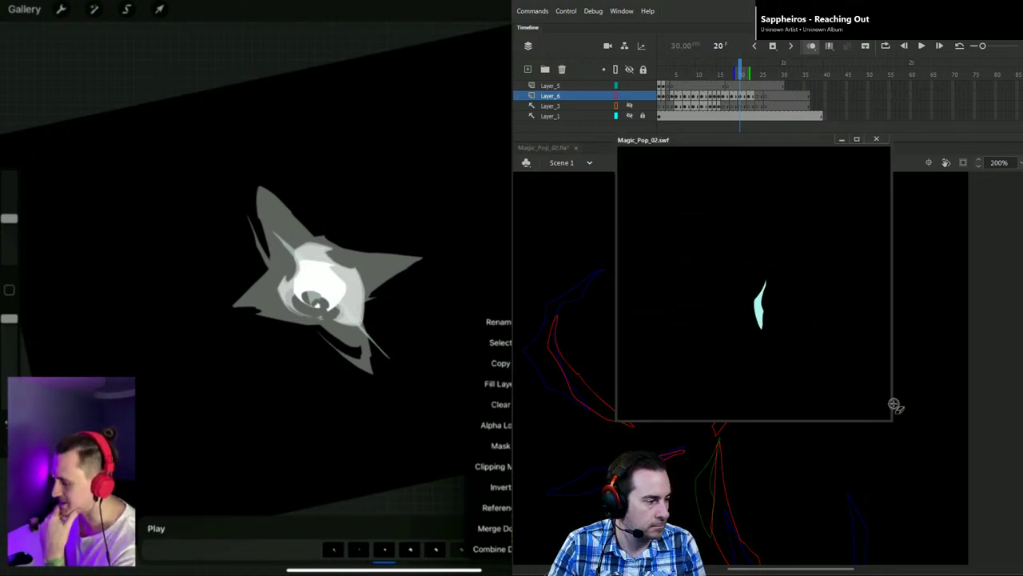
pyautogui.moveTo(892, 421); pyautogui.dragTo(804, 336)
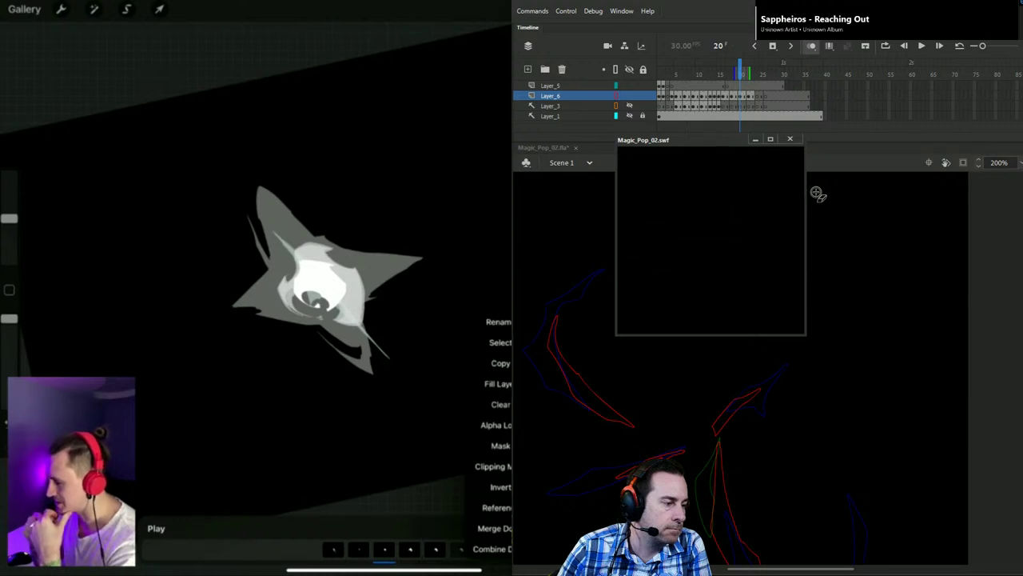
pyautogui.click(791, 140)
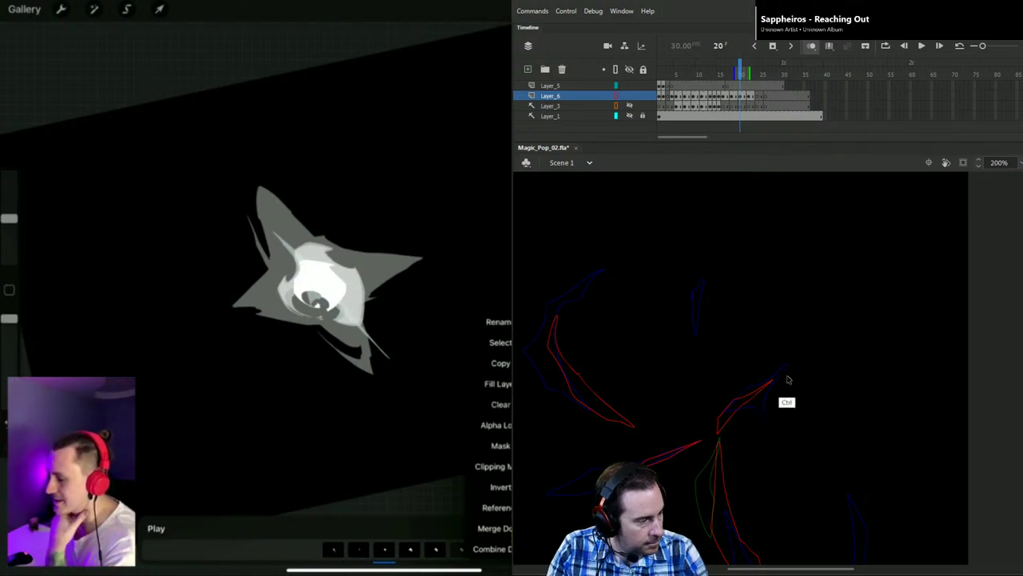
# Step: Zoom out to 50% and save the Magic_Pop_02.fla document
pyautogui.hotkey('ctrl', '-')
pyautogui.hotkey('ctrl', '-')
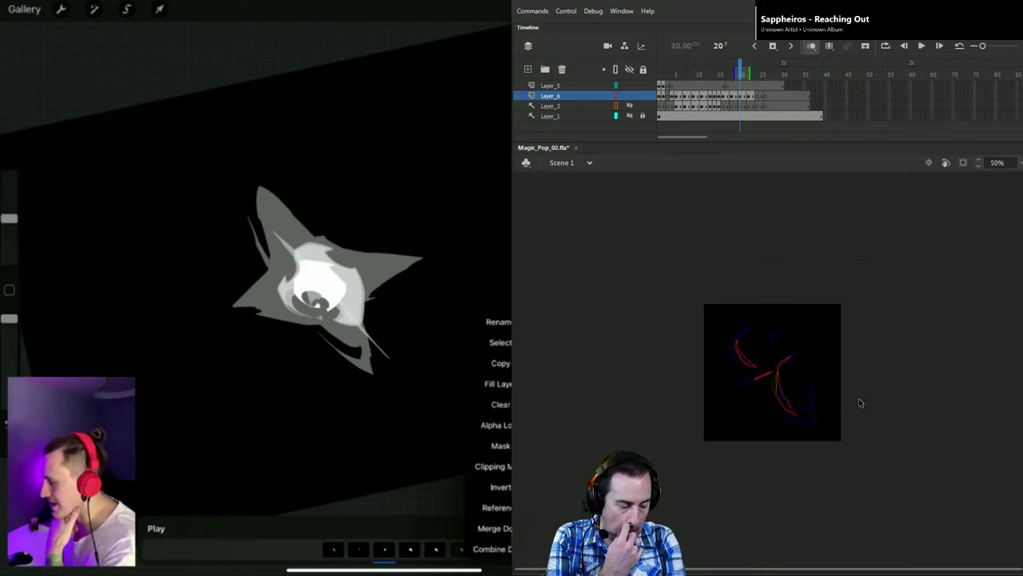
pyautogui.hotkey('ctrl', 's')
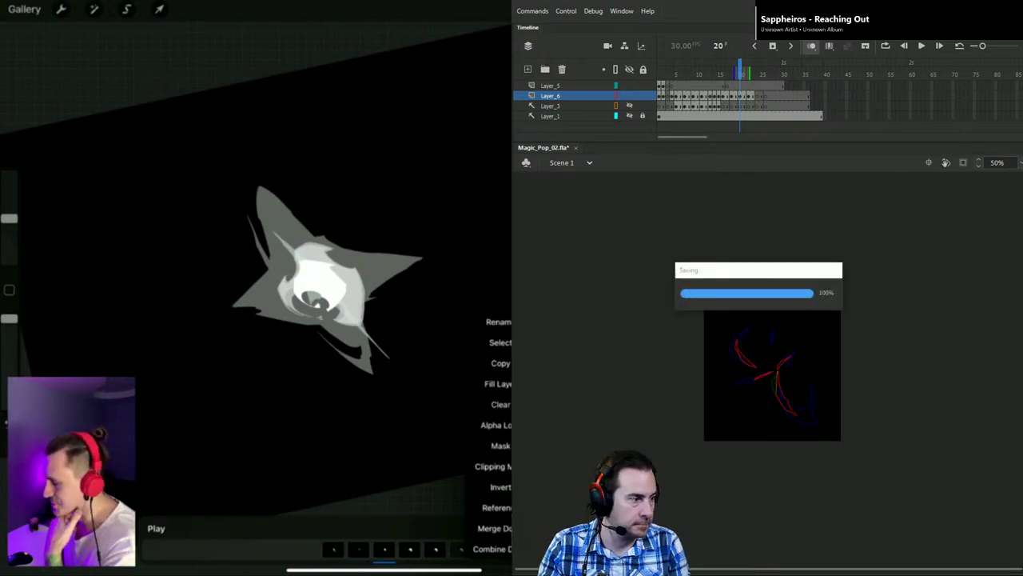
# Step: Turn off onion skinning, copy the circles from frame 2 of Layer_5, and paste them in place on frame 4
pyautogui.moveTo(725, 69); pyautogui.dragTo(649, 83)
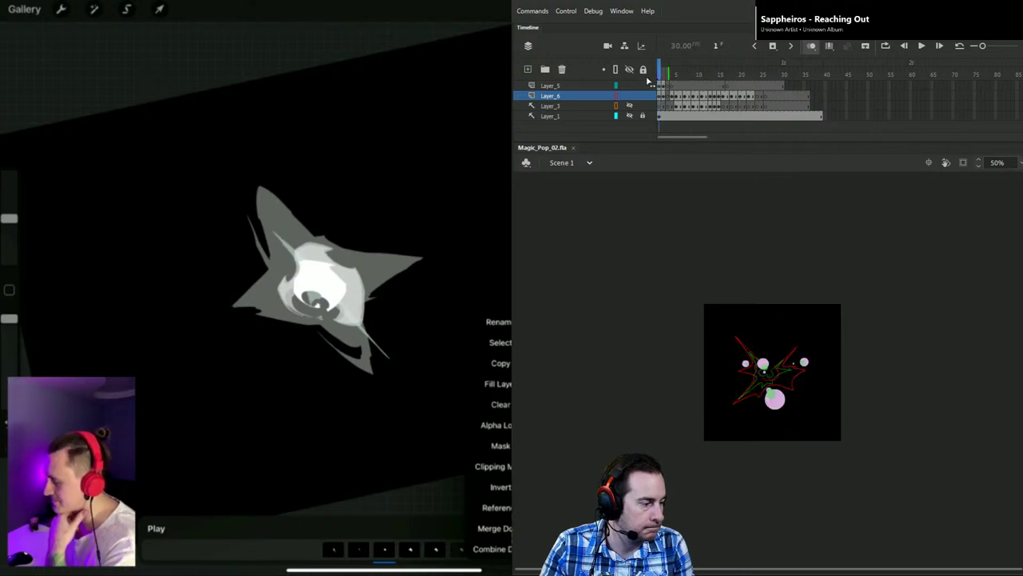
pyautogui.click(809, 47)
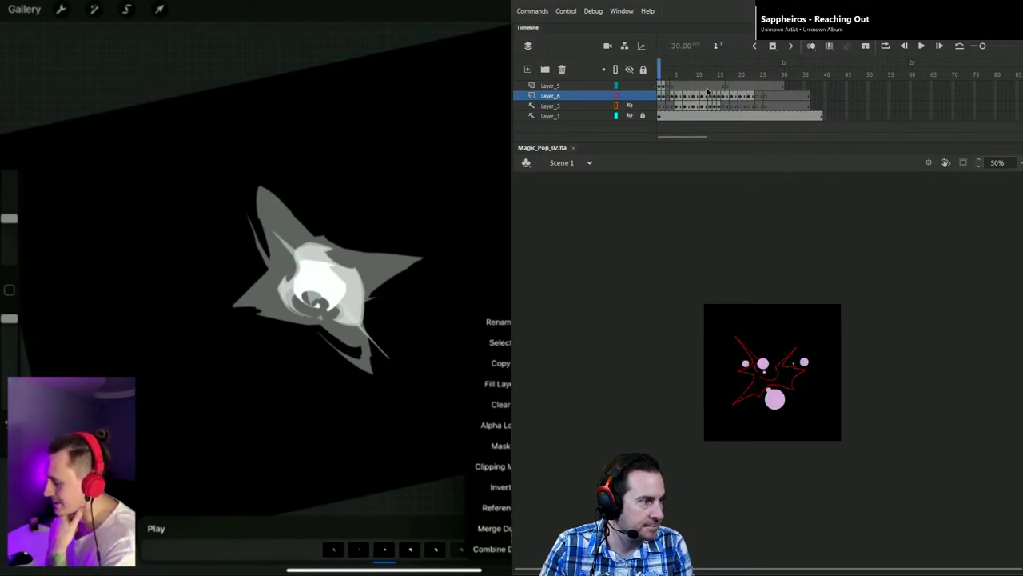
pyautogui.click(664, 88)
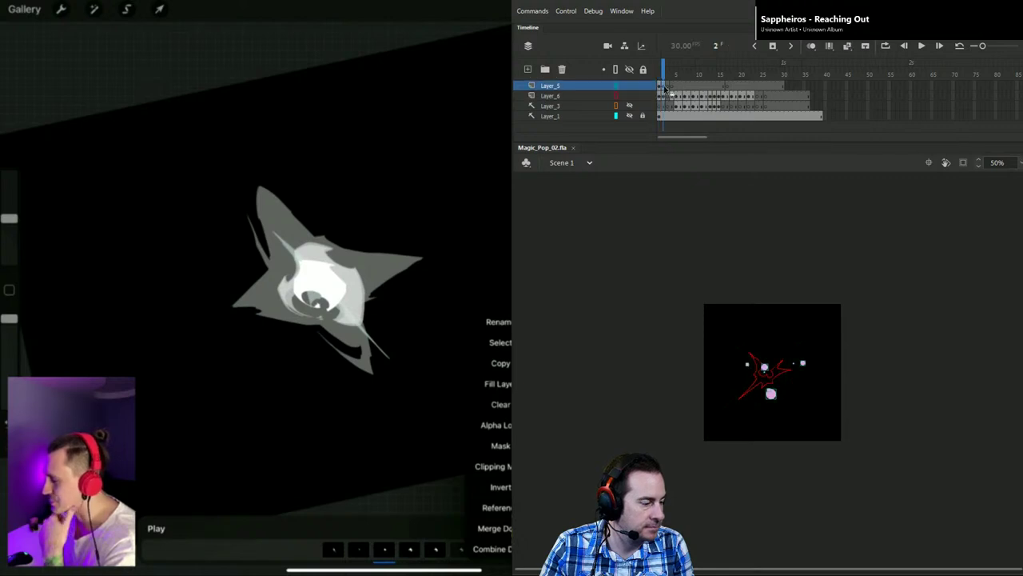
pyautogui.click(674, 89)
pyautogui.hotkey('ctrl', 'shift', 'v')
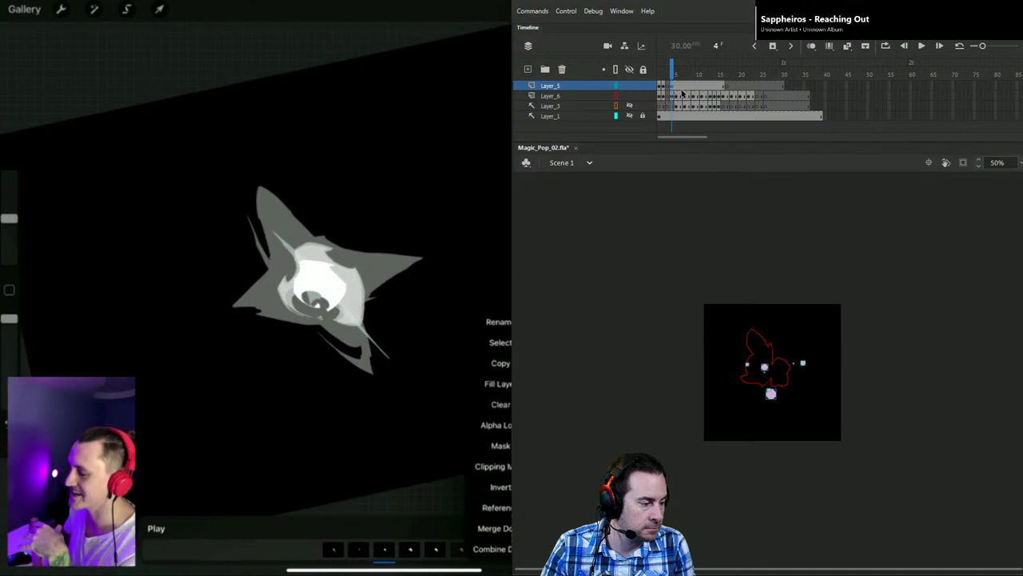
# Step: With onion skinning on, enlarge frame 4's lowest circle to more than three times its size and move it further down
pyautogui.click(778, 367)
pyautogui.click(767, 369)
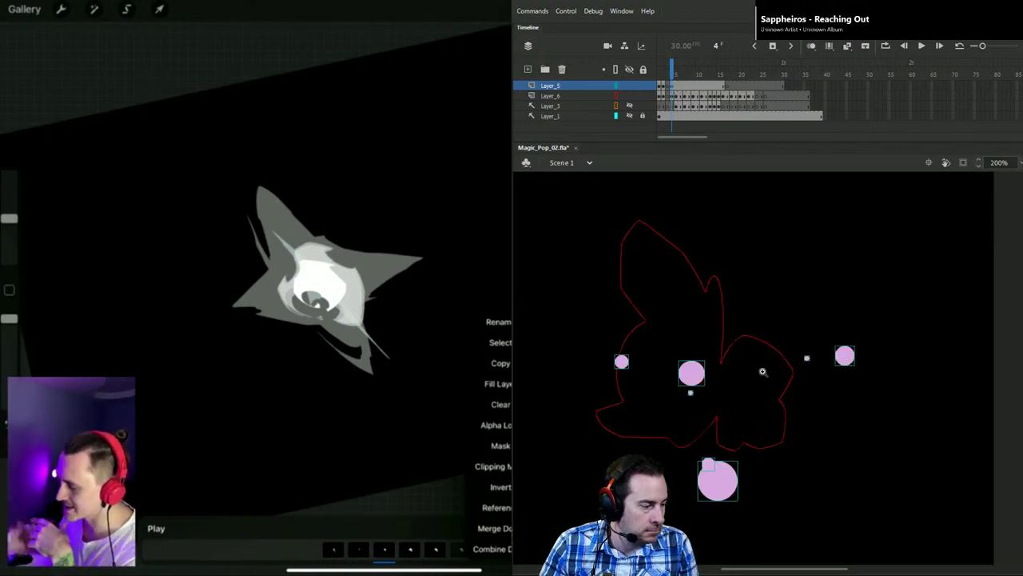
pyautogui.click(812, 47)
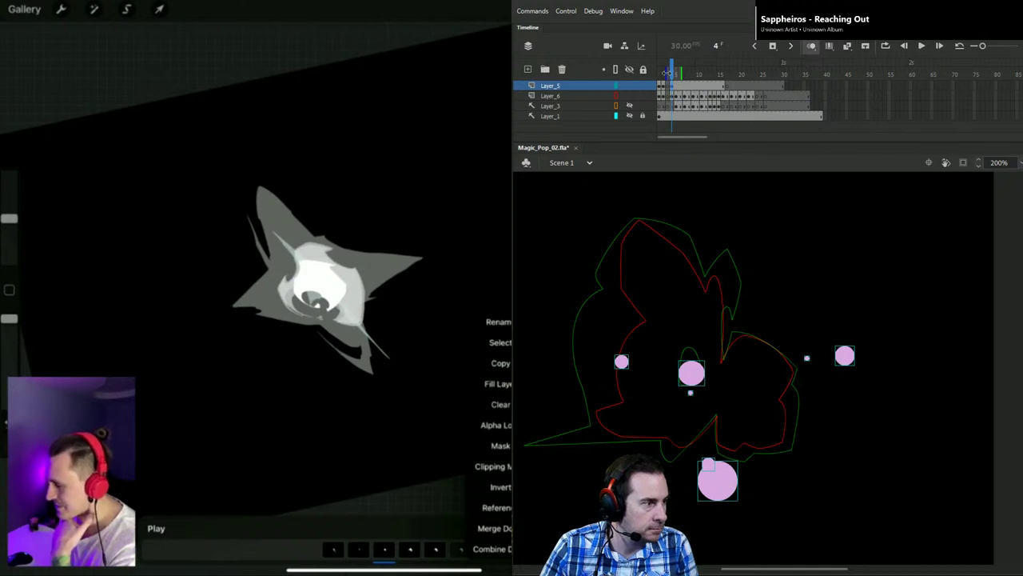
pyautogui.click(776, 504)
pyautogui.moveTo(777, 505); pyautogui.dragTo(888, 448)
pyautogui.click(835, 437)
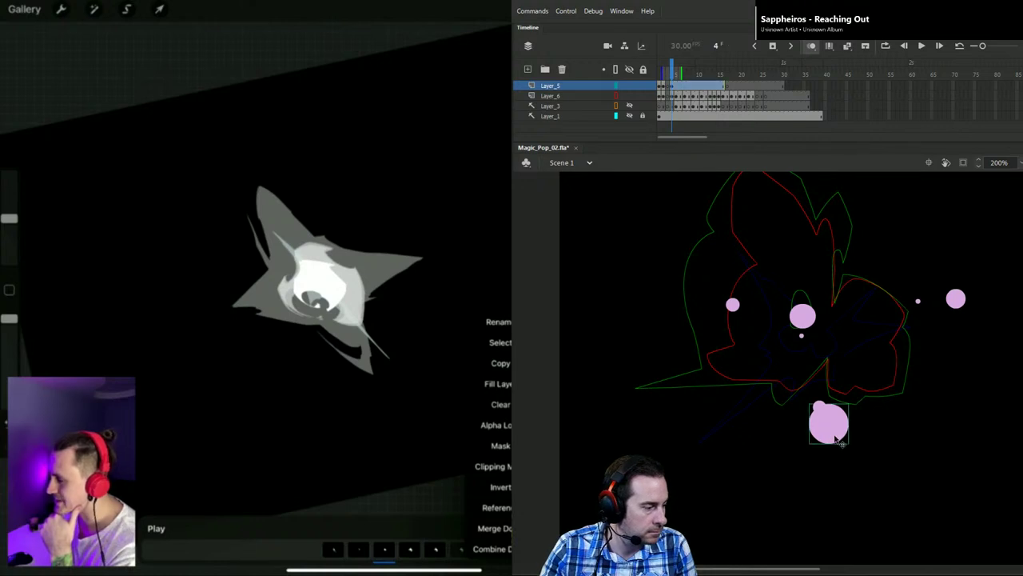
pyautogui.press('q')
pyautogui.moveTo(861, 455); pyautogui.dragTo(901, 490)
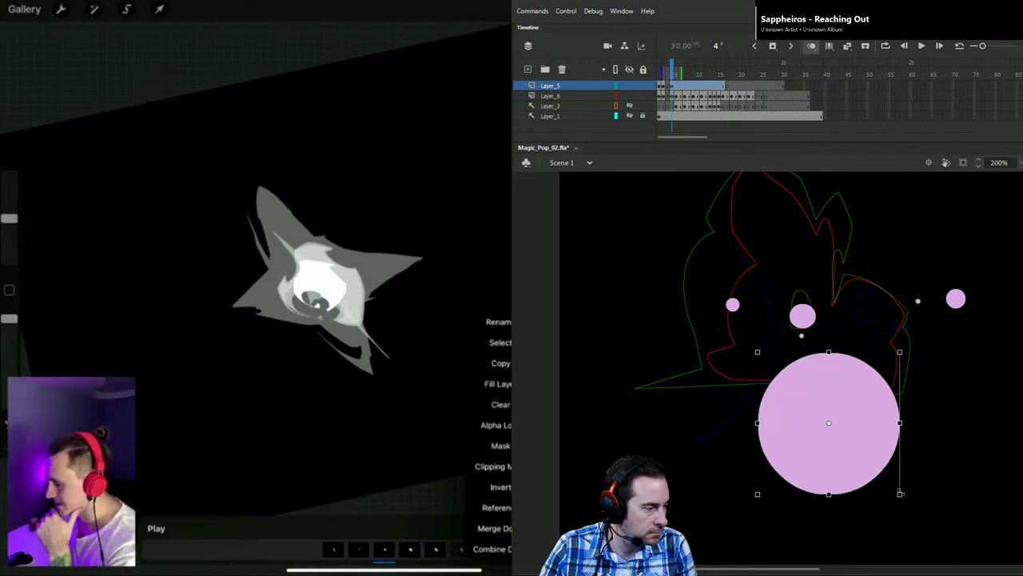
pyautogui.moveTo(864, 446); pyautogui.dragTo(878, 509)
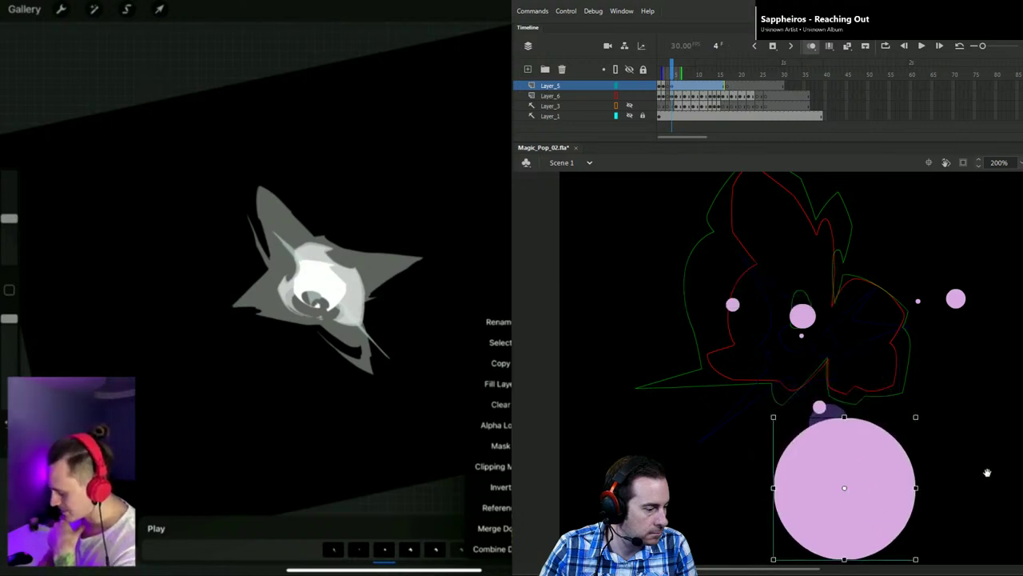
# Step: Enlarge the small circle just above the largest one on frame 4 to about twice its size
pyautogui.moveTo(987, 472); pyautogui.dragTo(979, 454)
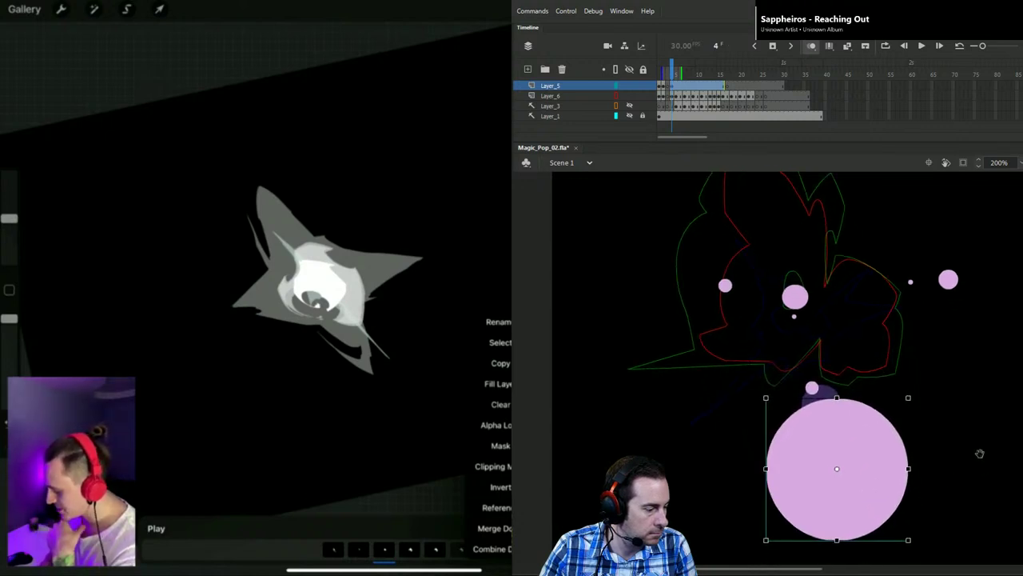
pyautogui.click(812, 388)
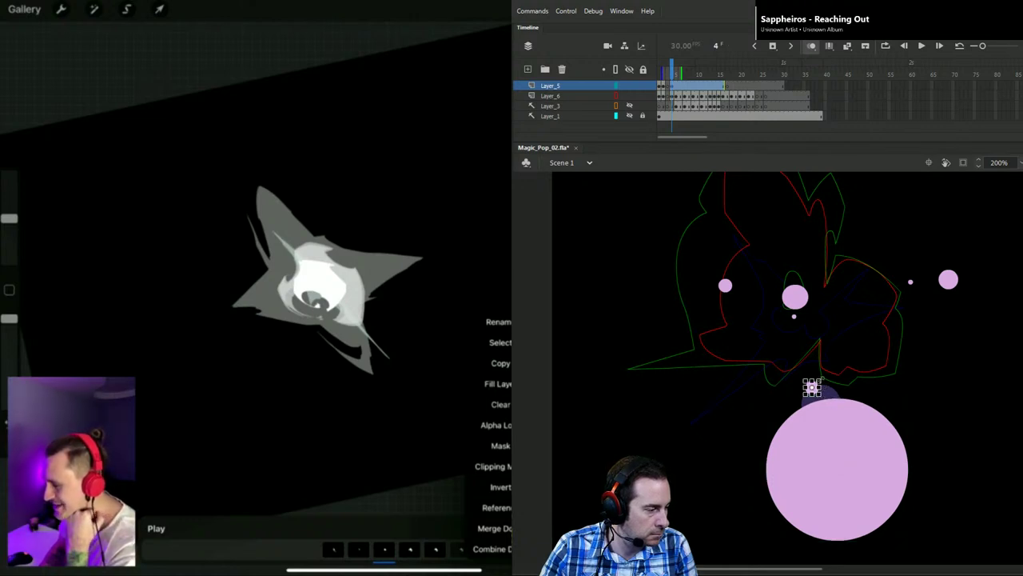
pyautogui.press('q')
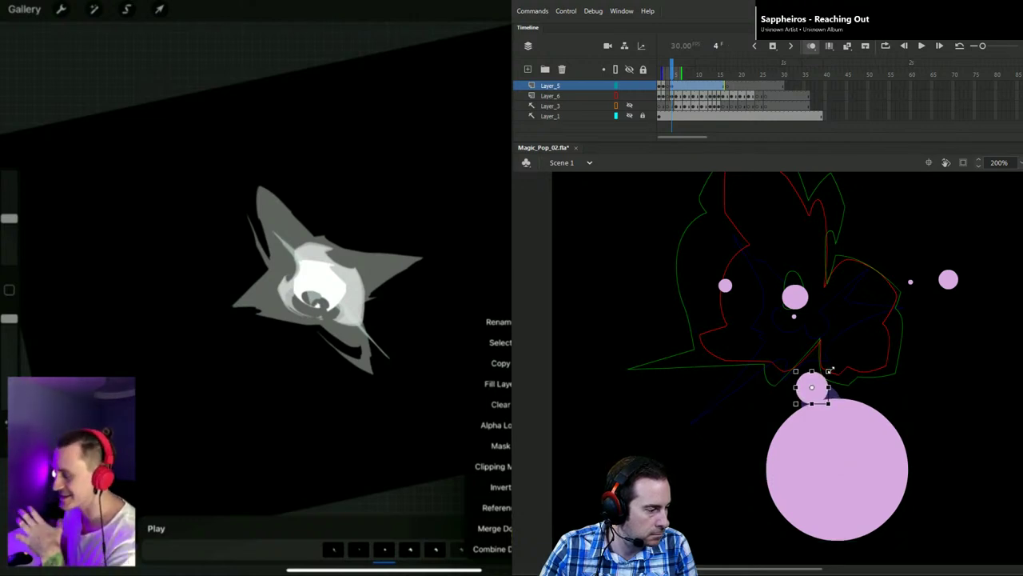
pyautogui.click(858, 360)
# Step: Scale up the far-right circle and the tiny circle beside it on frame 4
pyautogui.click(956, 284)
pyautogui.moveTo(967, 322); pyautogui.dragTo(871, 405)
pyautogui.press('q')
pyautogui.moveTo(886, 333)
pyautogui.mouseDown()
pyautogui.moveTo(902, 315)
pyautogui.moveTo(875, 340)
pyautogui.mouseUp()
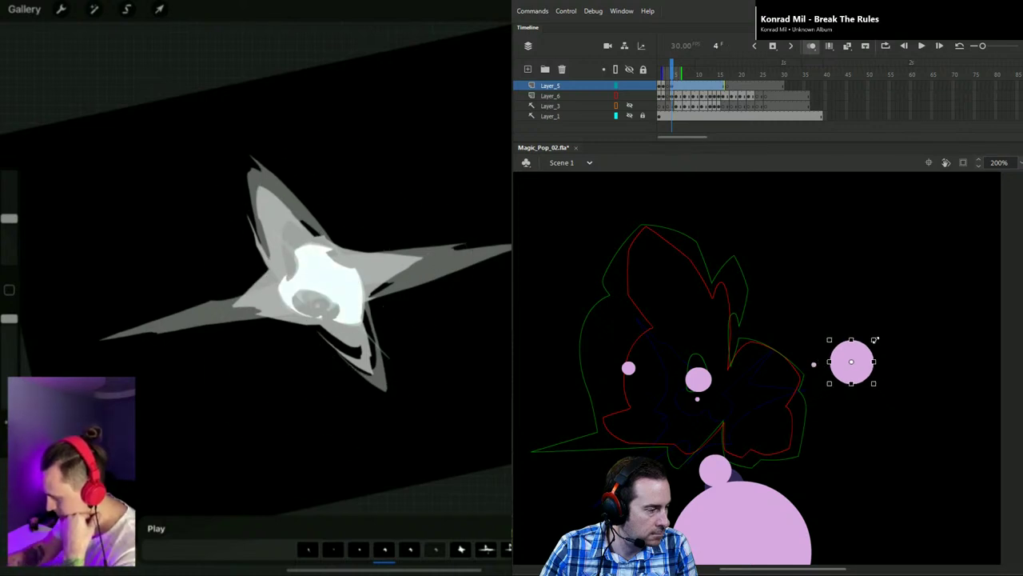
pyautogui.click(809, 364)
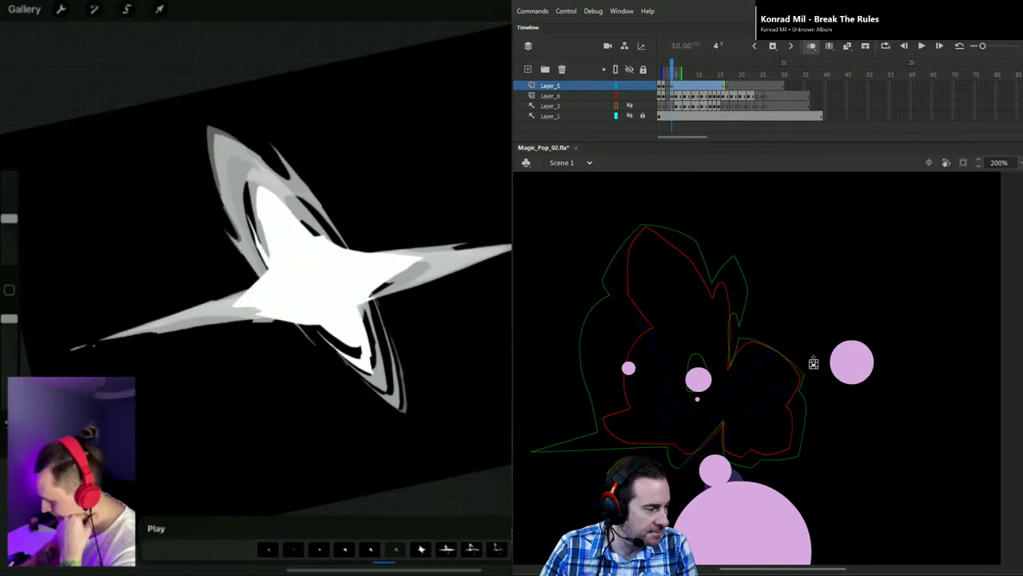
pyautogui.click(814, 364)
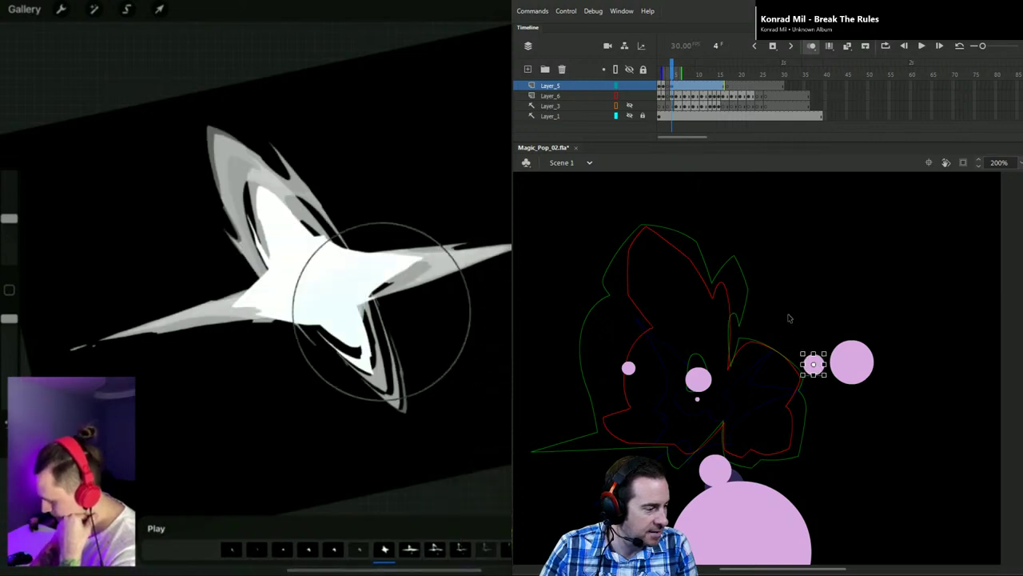
# Step: Move frame 4's central circle up and slightly left, and enlarge it to more than twice its size
pyautogui.click(697, 379)
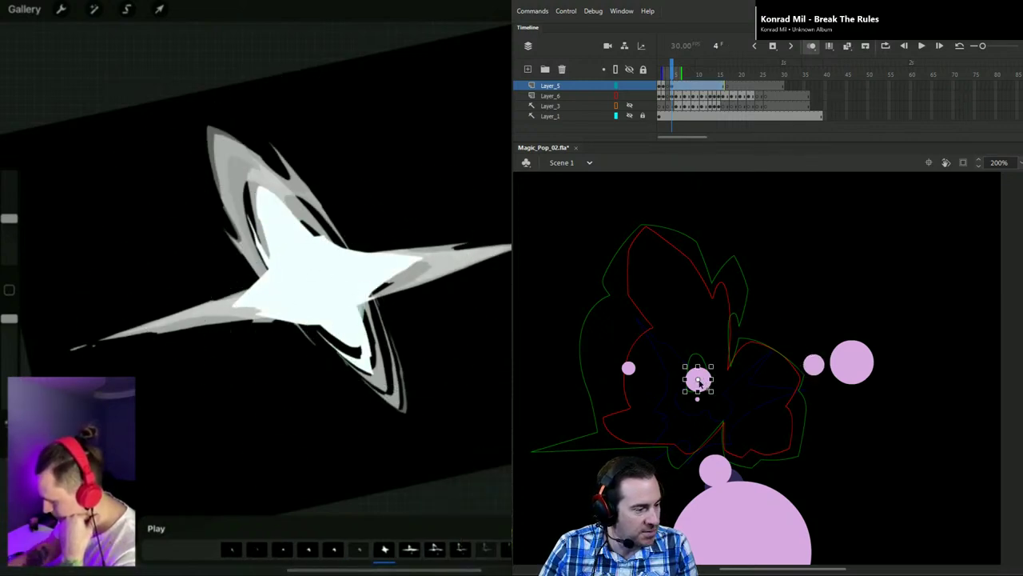
pyautogui.press('v')
pyautogui.moveTo(705, 352); pyautogui.dragTo(719, 285)
pyautogui.press('q')
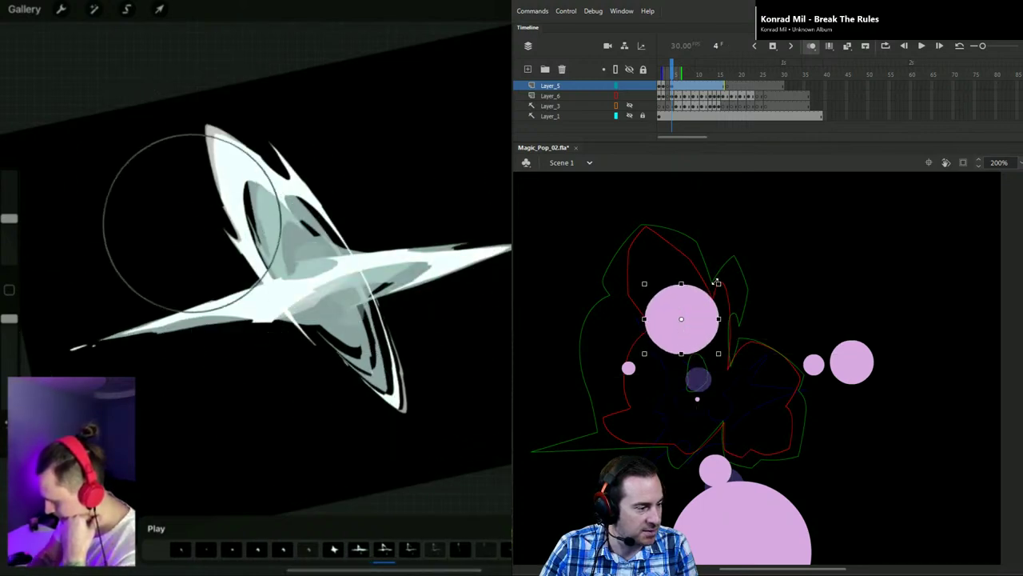
pyautogui.moveTo(694, 322)
pyautogui.mouseDown()
pyautogui.moveTo(690, 307)
pyautogui.moveTo(689, 317)
pyautogui.mouseUp()
# Step: Enlarge the leftmost circle and shift it outward, and enlarge the tiny circle below the centre and nudge it down
pyautogui.click(629, 368)
pyautogui.moveTo(636, 360); pyautogui.dragTo(650, 344)
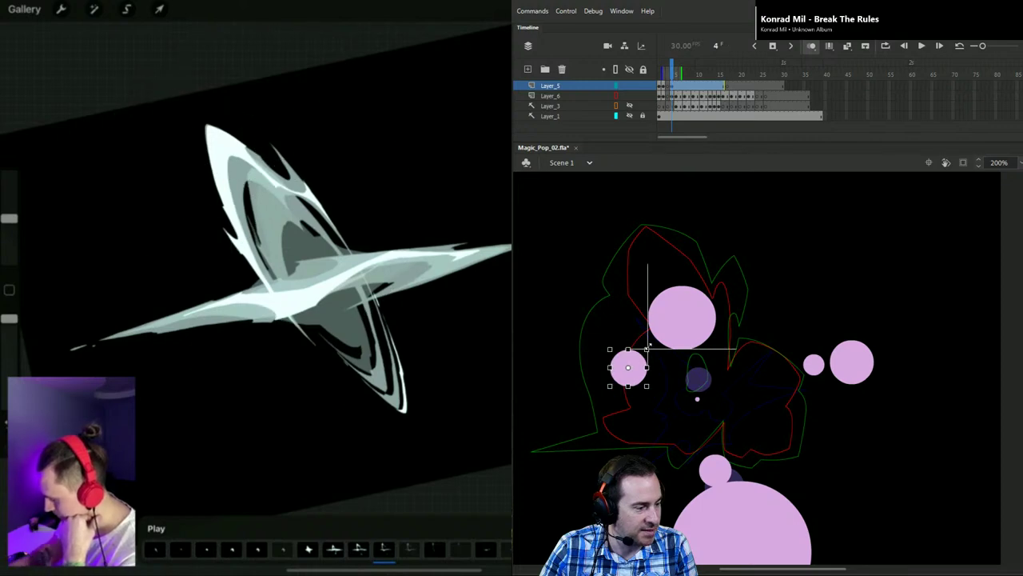
pyautogui.moveTo(644, 383); pyautogui.dragTo(633, 382)
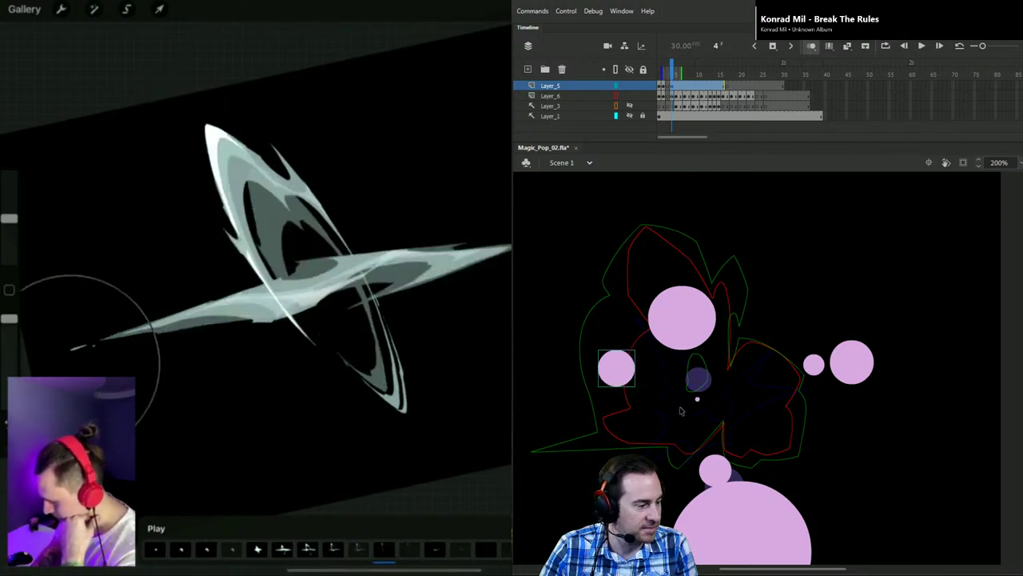
pyautogui.click(699, 402)
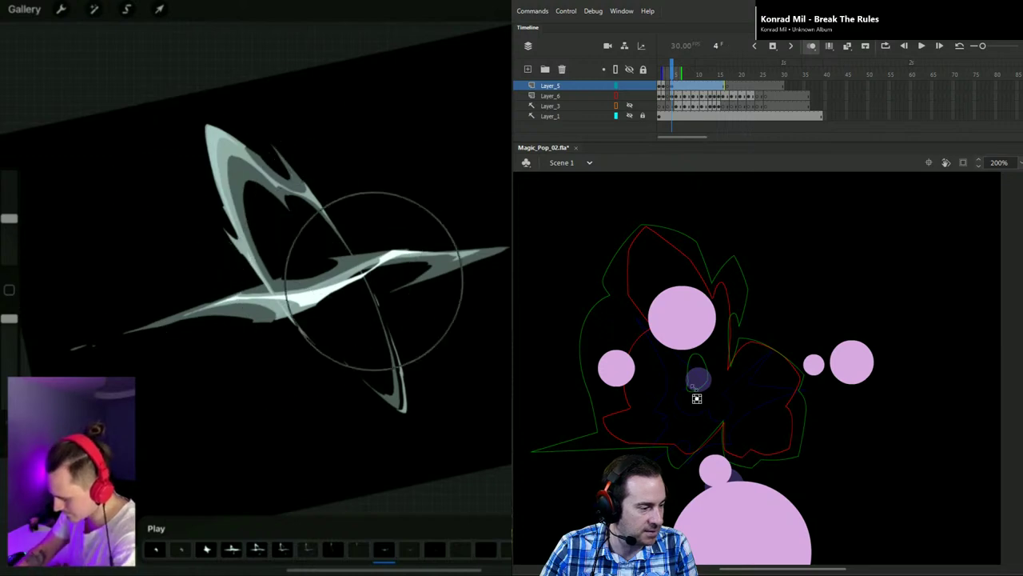
pyautogui.moveTo(684, 388); pyautogui.dragTo(708, 414)
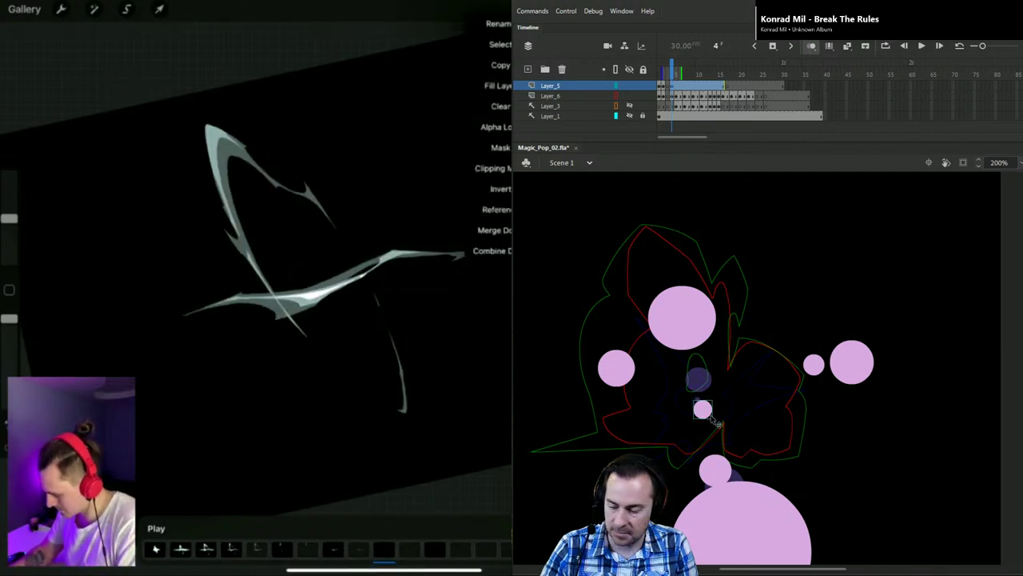
# Step: Insert blank keyframes on every frame of Layer_5 from frame 5 through about frame 26
pyautogui.click(679, 90)
pyautogui.press('F7')
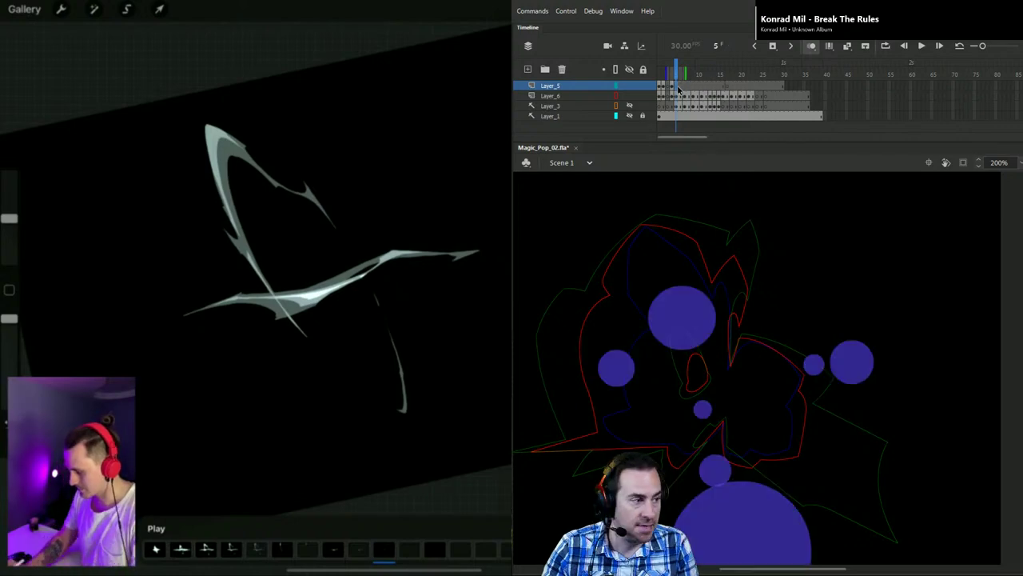
pyautogui.click(692, 91)
pyautogui.click(694, 88)
pyautogui.click(703, 90)
pyautogui.click(715, 89)
pyautogui.moveTo(717, 92); pyautogui.dragTo(773, 92)
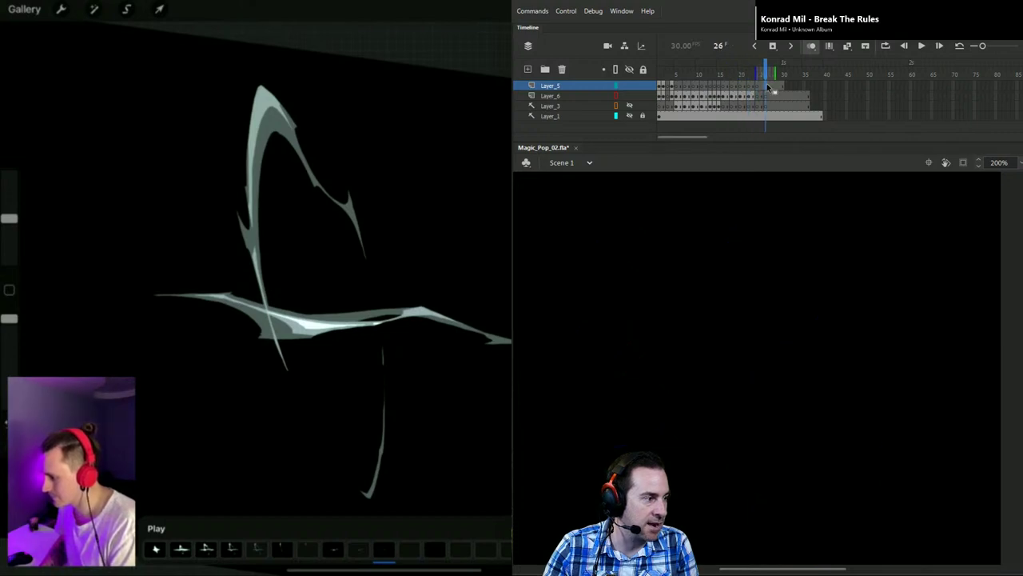
# Step: Copy all the circles from frame 4 of Layer_5 and paste them in place on frame 5
pyautogui.click(678, 90)
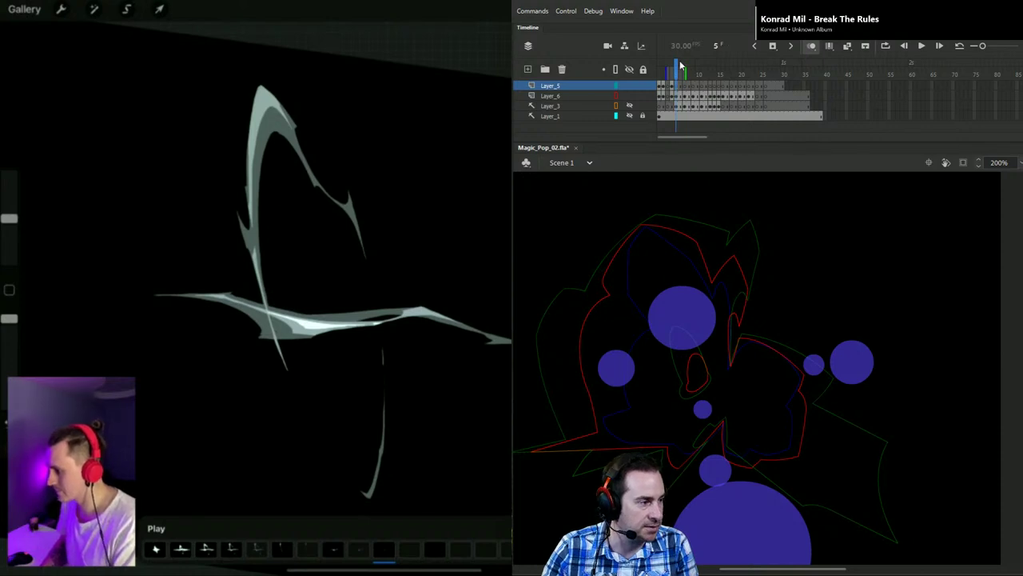
pyautogui.click(674, 93)
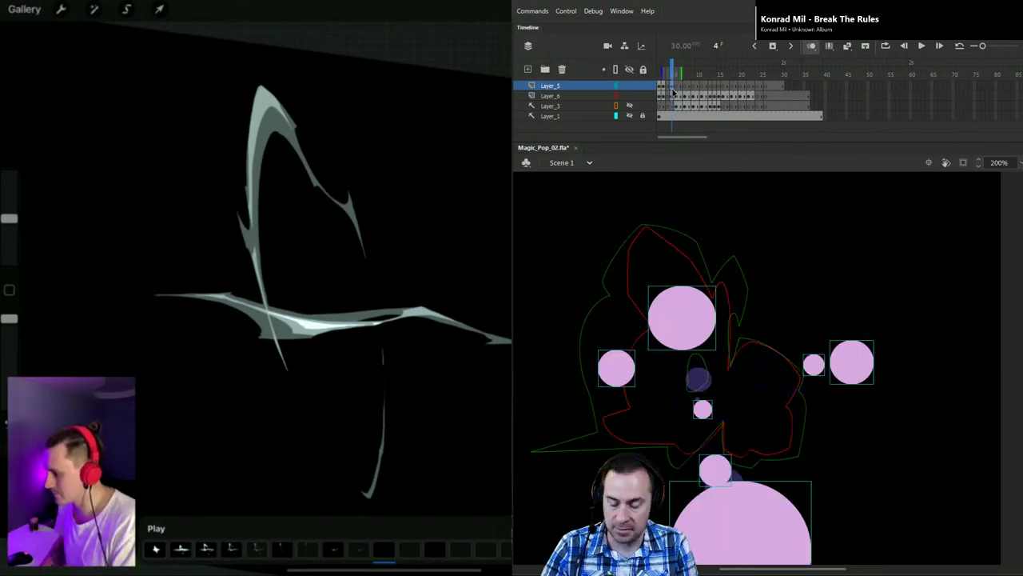
pyautogui.click(676, 90)
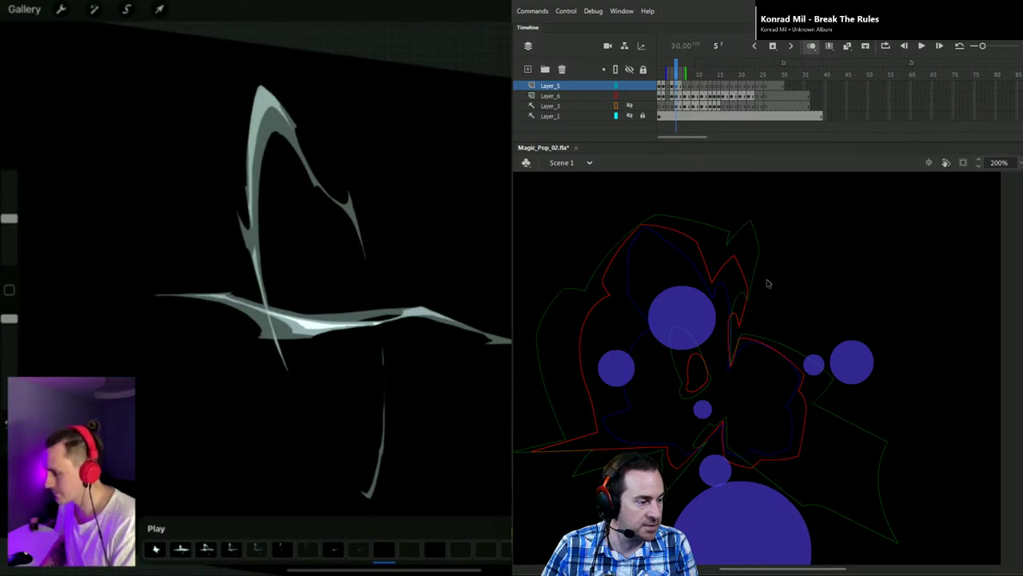
pyautogui.hotkey('ctrl', 'a')
pyautogui.press('Escape')
# Step: On frame 5, enlarge the far-right circle and its small neighbour and shift both outward from the centre
pyautogui.click(849, 369)
pyautogui.press('q')
pyautogui.moveTo(881, 334); pyautogui.dragTo(885, 328)
pyautogui.click(812, 364)
pyautogui.moveTo(824, 352); pyautogui.dragTo(877, 358)
pyautogui.moveTo(814, 366); pyautogui.dragTo(836, 366)
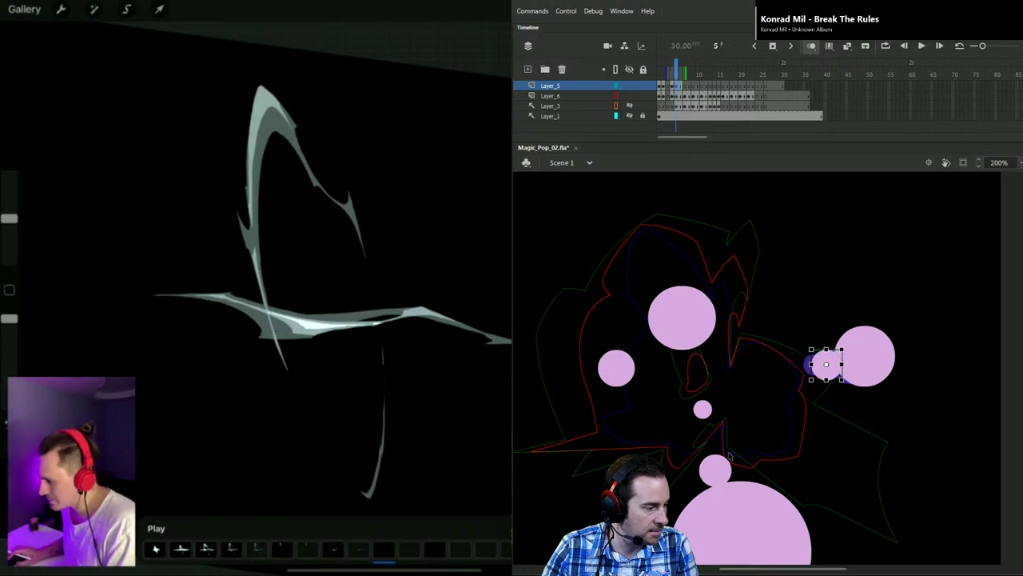
# Step: On frame 5, enlarge the large circle at the bottom of the effect slightly about its centre
pyautogui.click(765, 518)
pyautogui.scroll(-3, 784, 504)
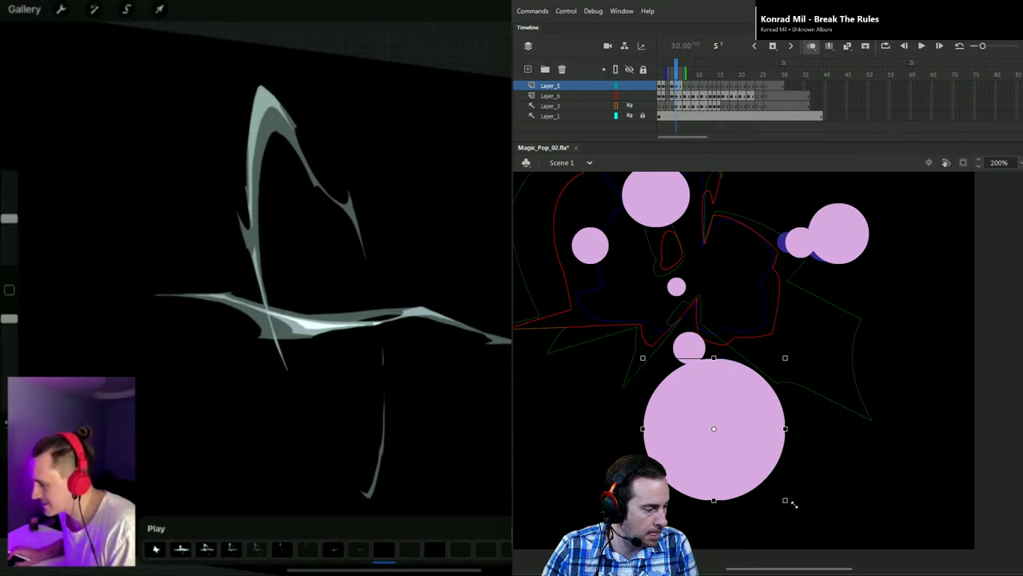
pyautogui.press('v')
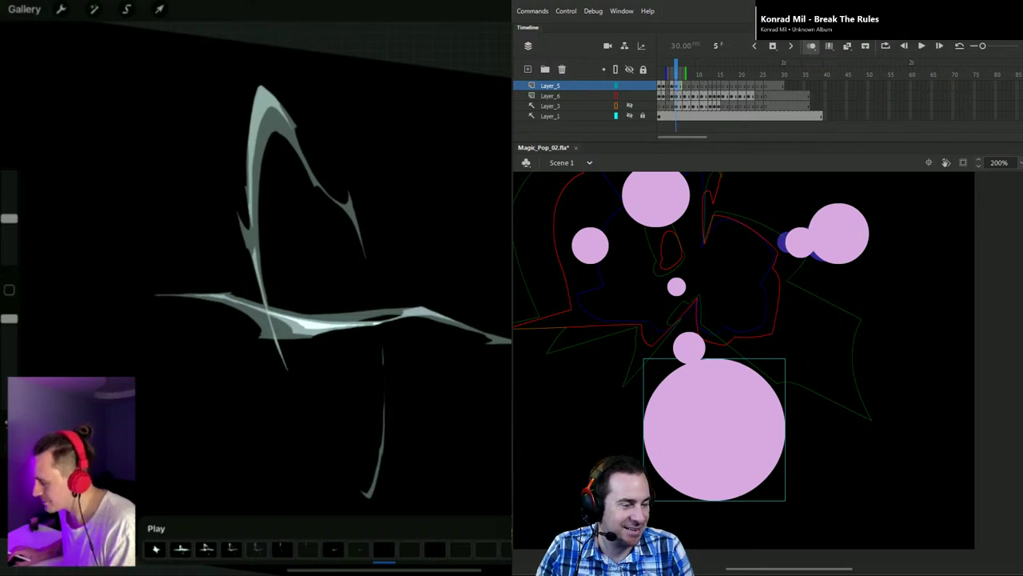
pyautogui.click(916, 350)
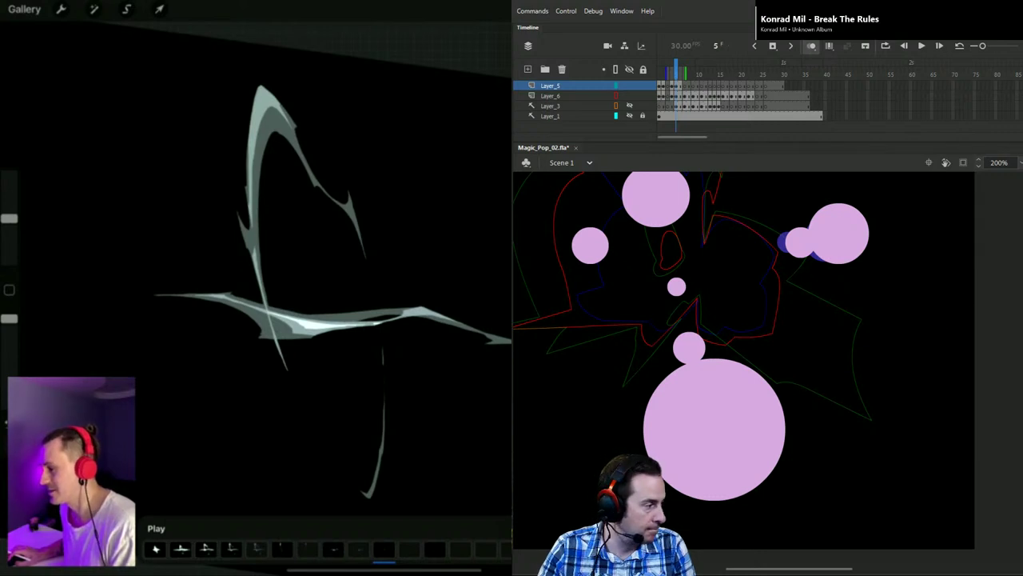
pyautogui.click(733, 421)
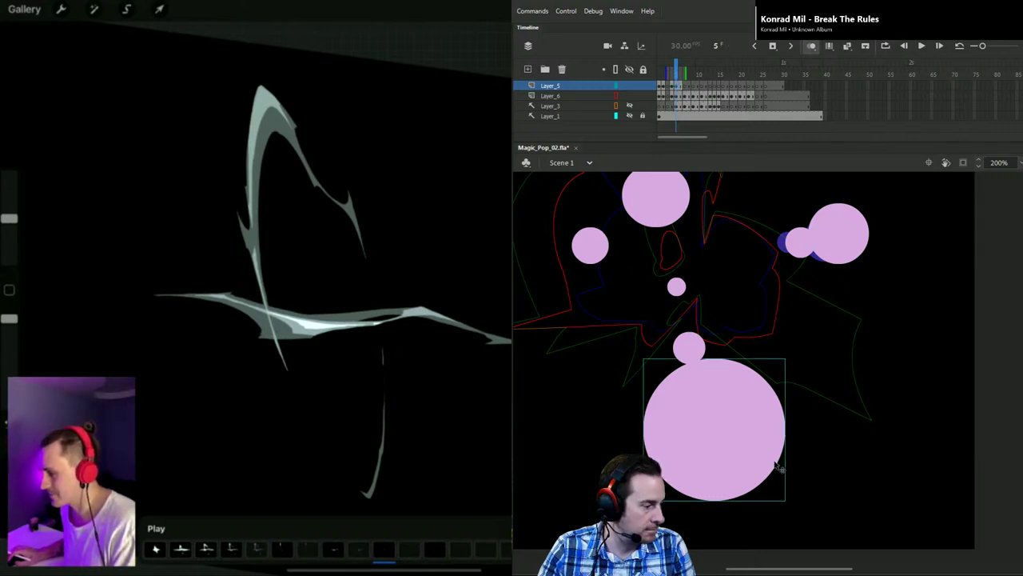
pyautogui.moveTo(786, 499); pyautogui.dragTo(792, 505)
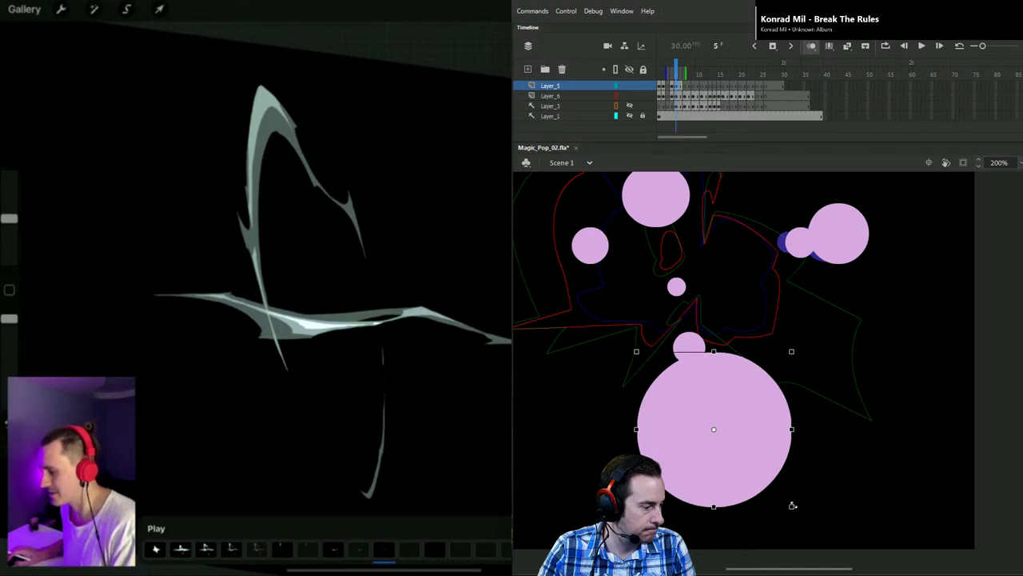
# Step: Shift the large bottom circle downward and the small circle above it down and slightly right
pyautogui.press('Down')
pyautogui.press('Down')
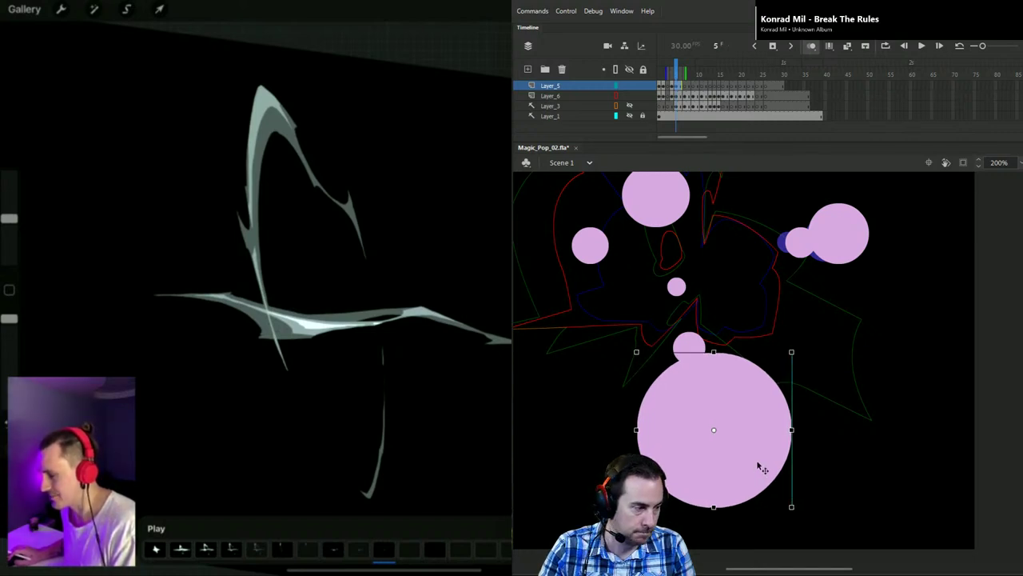
pyautogui.press('Right')
pyautogui.press('Down')
pyautogui.press('Down')
pyautogui.press('Down')
pyautogui.press('Down')
pyautogui.click(688, 349)
pyautogui.moveTo(697, 354); pyautogui.dragTo(699, 361)
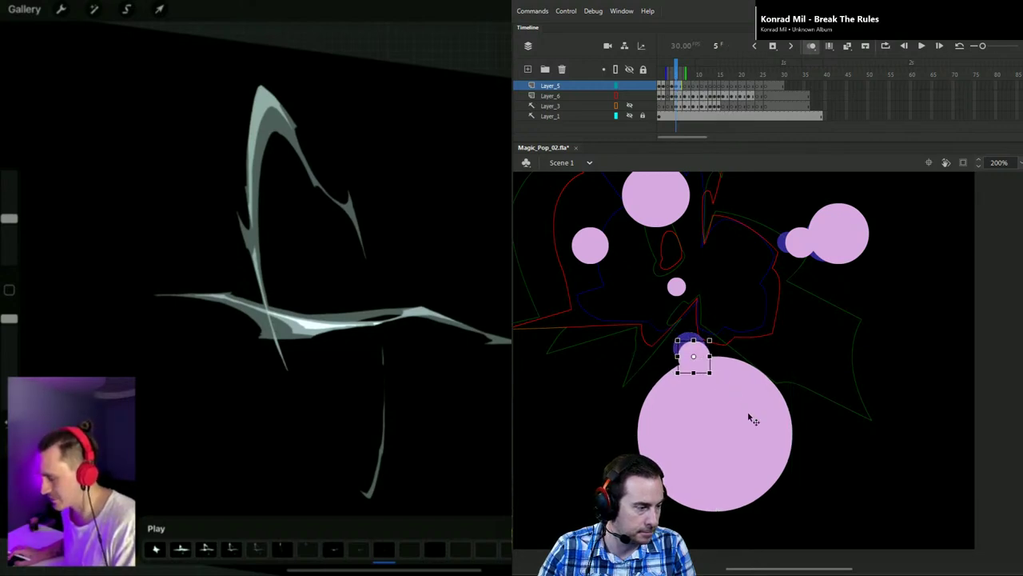
pyautogui.moveTo(755, 424); pyautogui.dragTo(761, 446)
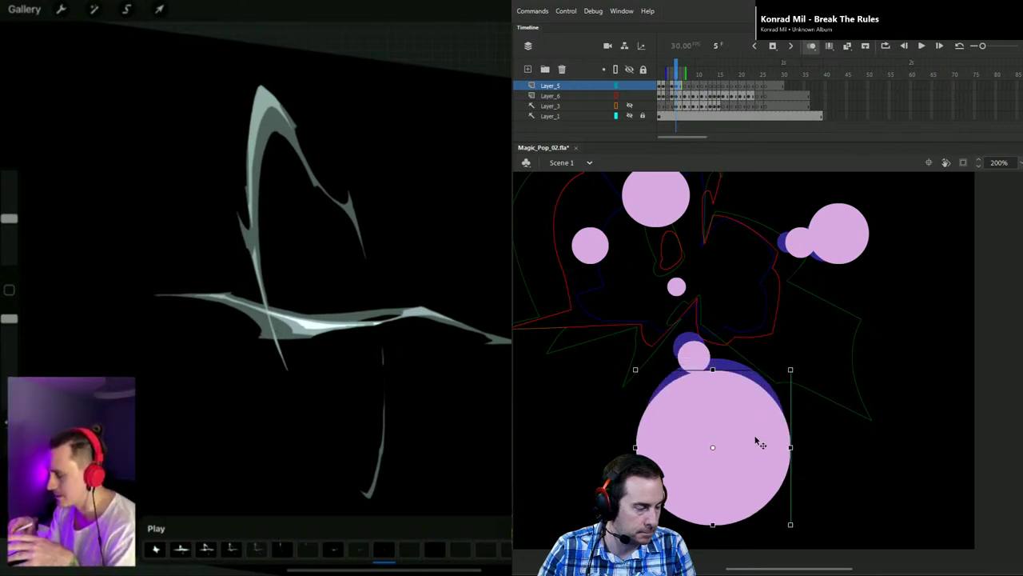
# Step: Enlarge the upper circle and the leftmost circle on frame 5 and shift both outward, up and to the left
pyautogui.moveTo(770, 198); pyautogui.dragTo(830, 318)
pyautogui.click(736, 314)
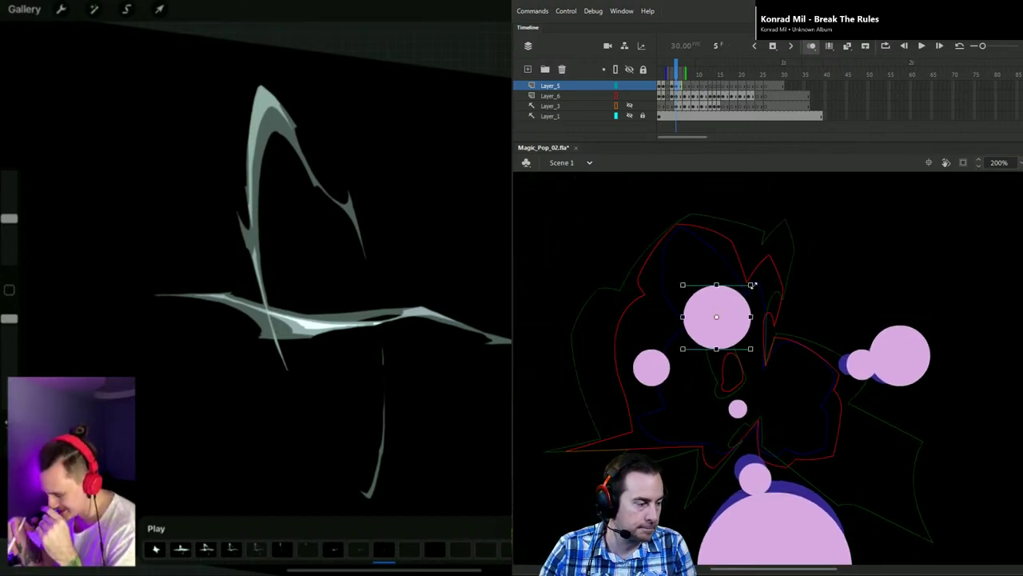
pyautogui.moveTo(752, 284); pyautogui.dragTo(757, 279)
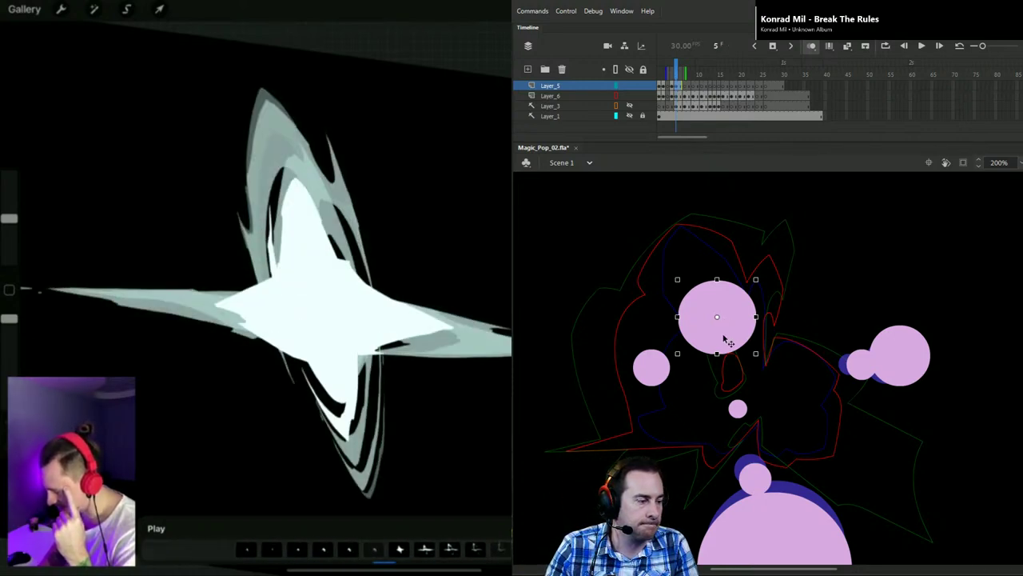
pyautogui.moveTo(731, 329); pyautogui.dragTo(725, 319)
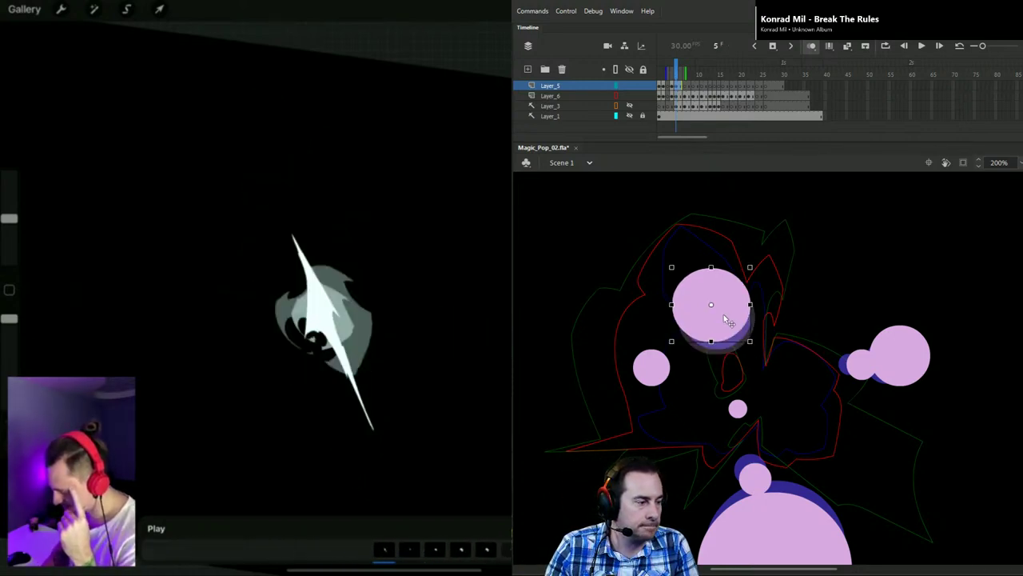
pyautogui.click(660, 360)
pyautogui.moveTo(670, 350); pyautogui.dragTo(618, 344)
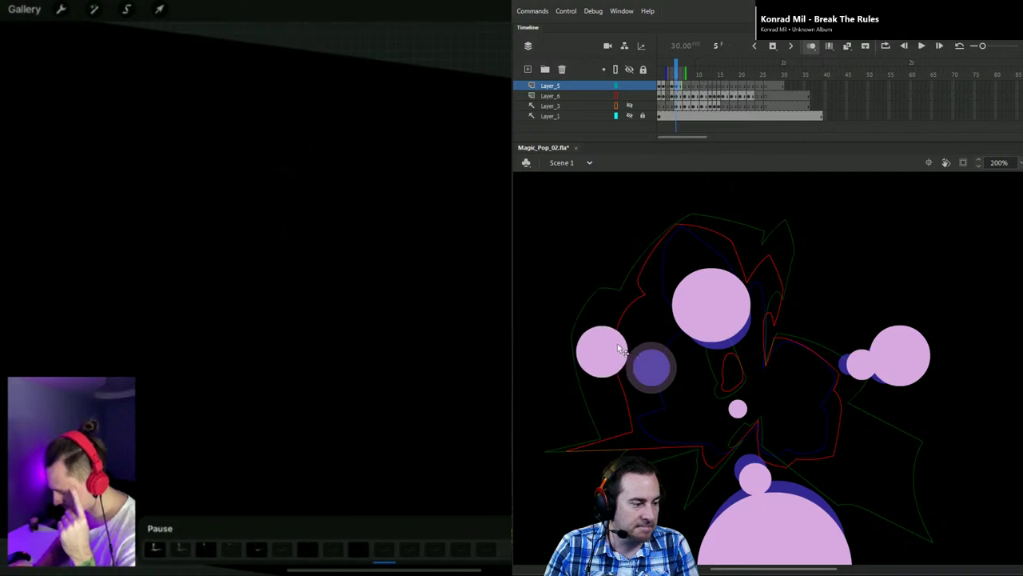
# Step: Enlarge the tiny circle below the centre on frame 5 and nudge it down
pyautogui.click(737, 408)
pyautogui.moveTo(737, 408); pyautogui.dragTo(740, 414)
pyautogui.press('q')
pyautogui.moveTo(746, 425); pyautogui.dragTo(750, 430)
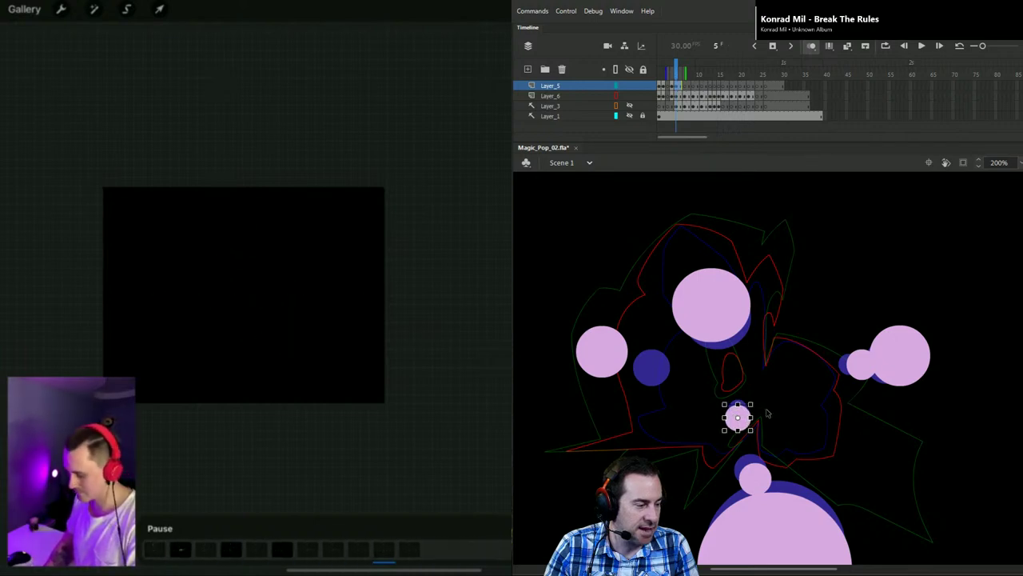
pyautogui.click(821, 306)
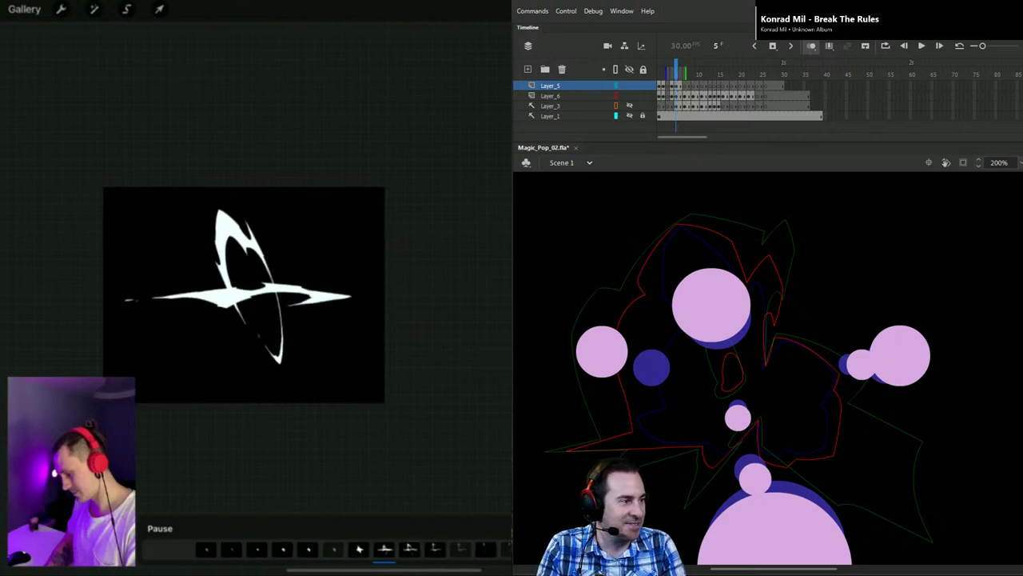
# Step: Copy all the circles from frame 5 of Layer_5 and paste them in place on frame 7
pyautogui.click(685, 64)
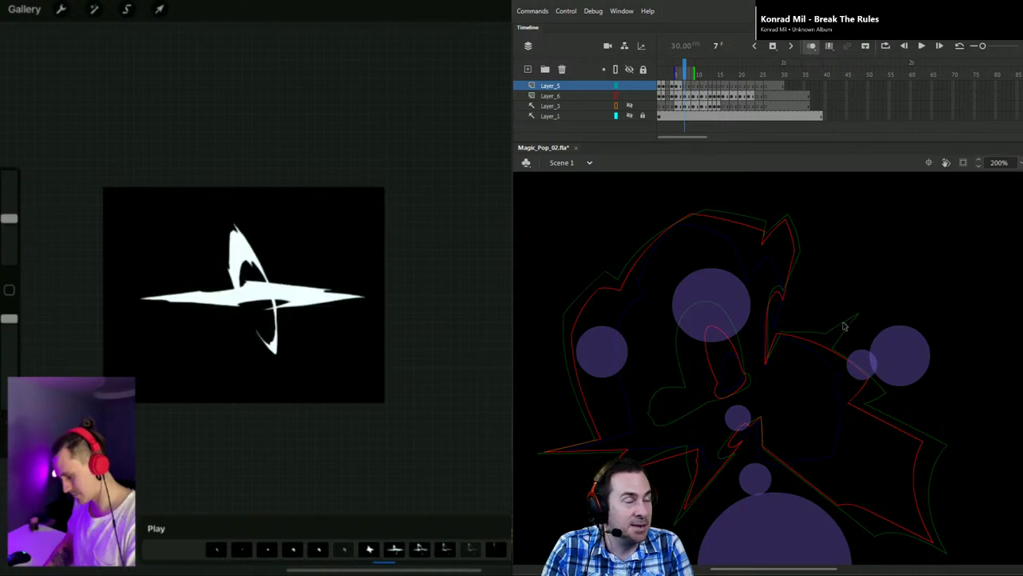
pyautogui.click(677, 89)
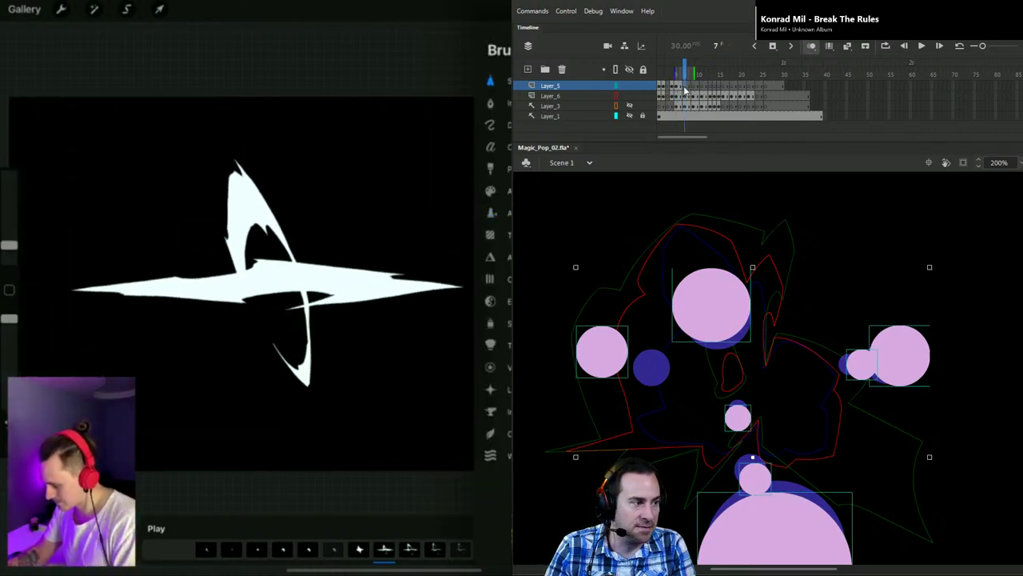
pyautogui.click(684, 90)
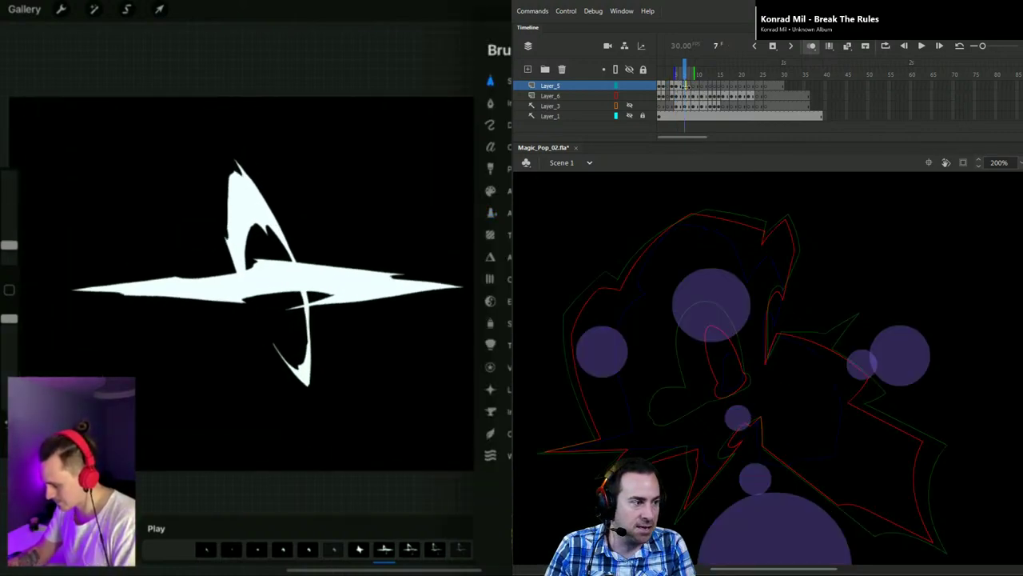
# Step: On frame 7, enlarge the upper circle and move it up, and shrink the leftmost circle and move it outward
pyautogui.click(725, 287)
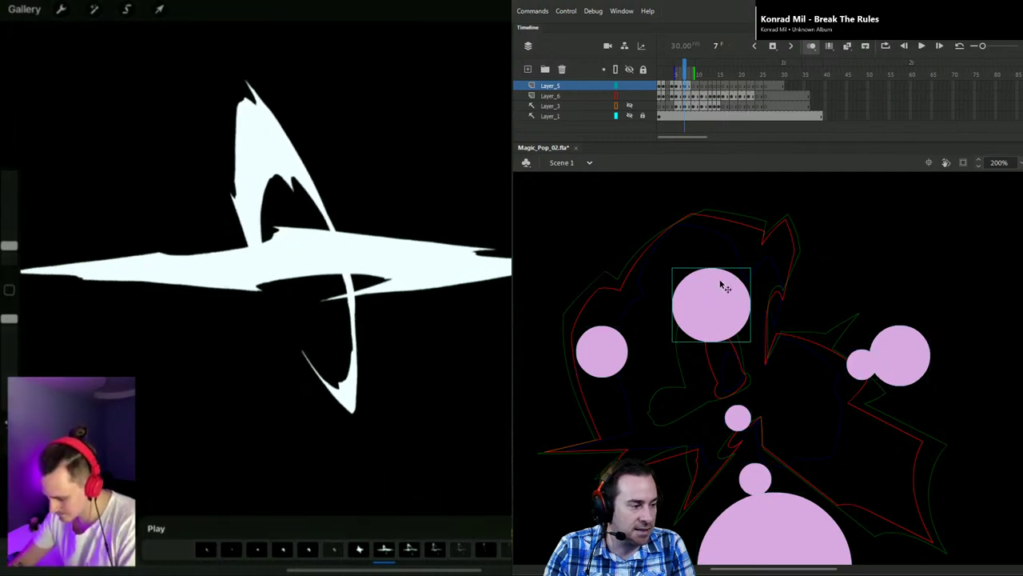
pyautogui.press('q')
pyautogui.moveTo(751, 268); pyautogui.dragTo(757, 259)
pyautogui.moveTo(739, 306); pyautogui.dragTo(730, 278)
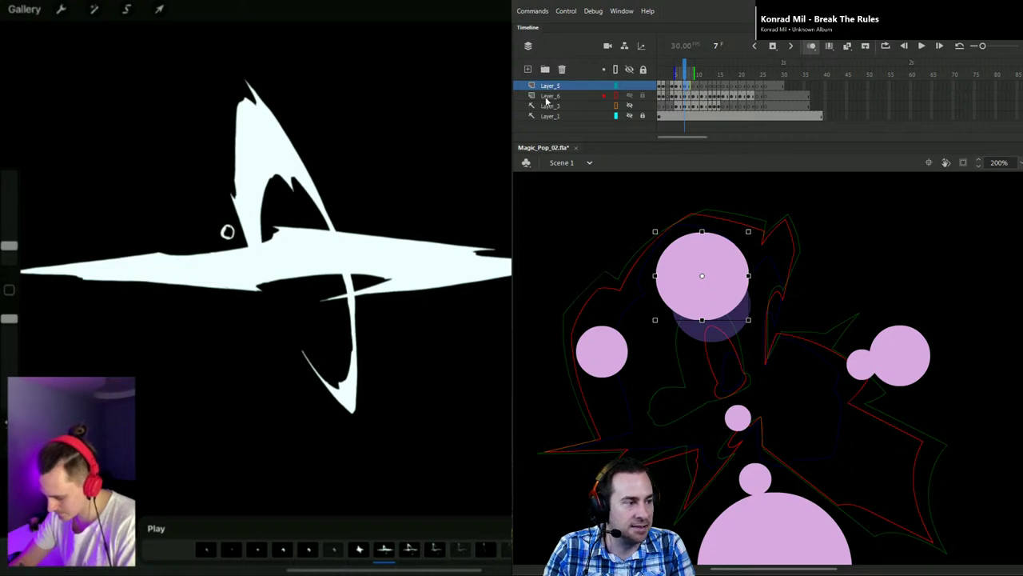
pyautogui.moveTo(749, 231); pyautogui.dragTo(727, 253)
pyautogui.click(596, 348)
pyautogui.moveTo(627, 324); pyautogui.dragTo(583, 338)
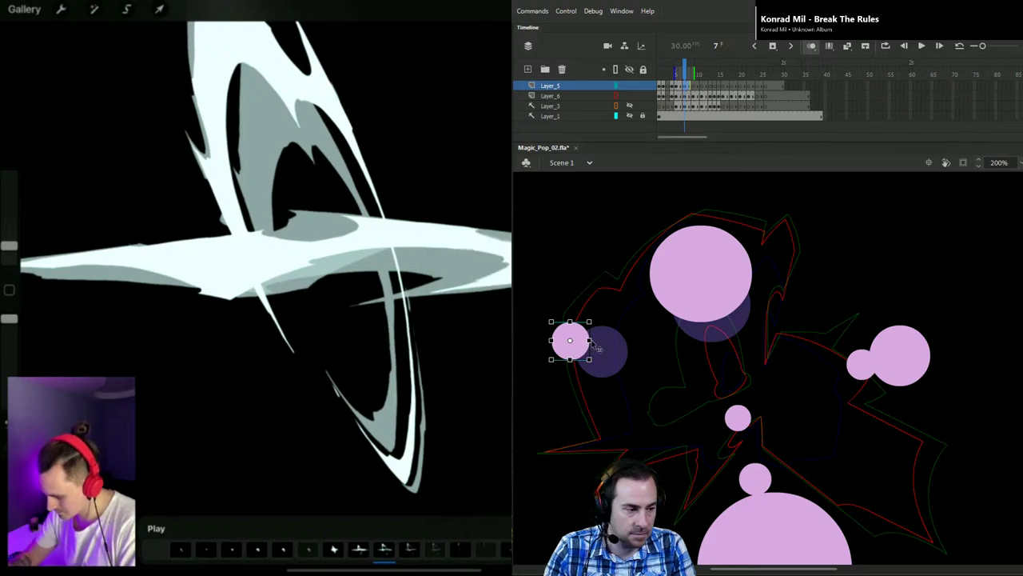
# Step: Step back through the preceding frames and forward again to frame 7 to review the circles' motion
pyautogui.press(',')
pyautogui.press(',')
pyautogui.press(',')
pyautogui.press(',')
pyautogui.press('.')
pyautogui.press('.')
pyautogui.press('.')
pyautogui.press('.')
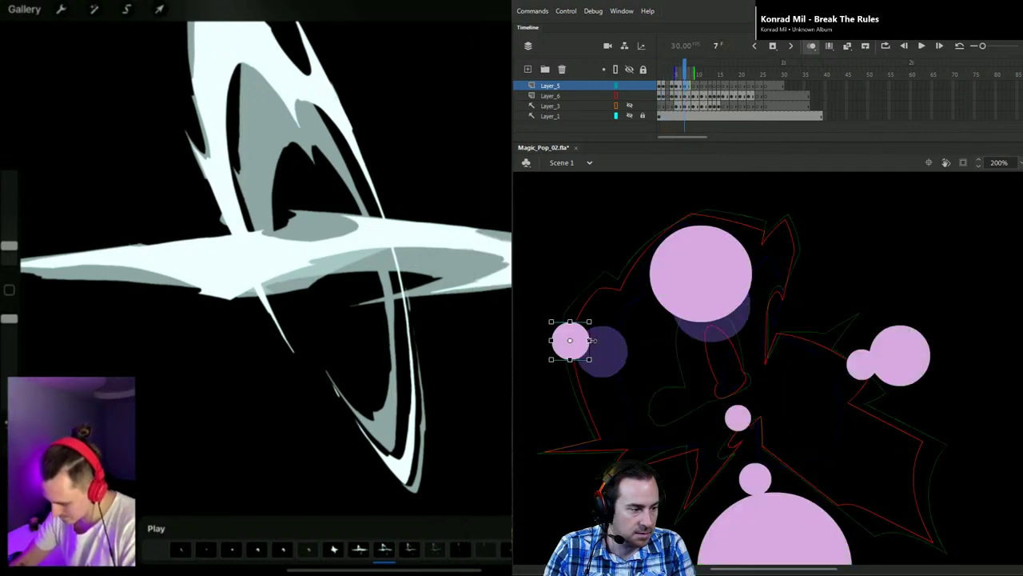
# Step: Enlarge the far-right circle on frame 7 considerably and shift it outward to the right
pyautogui.scroll(-3, 821, 491)
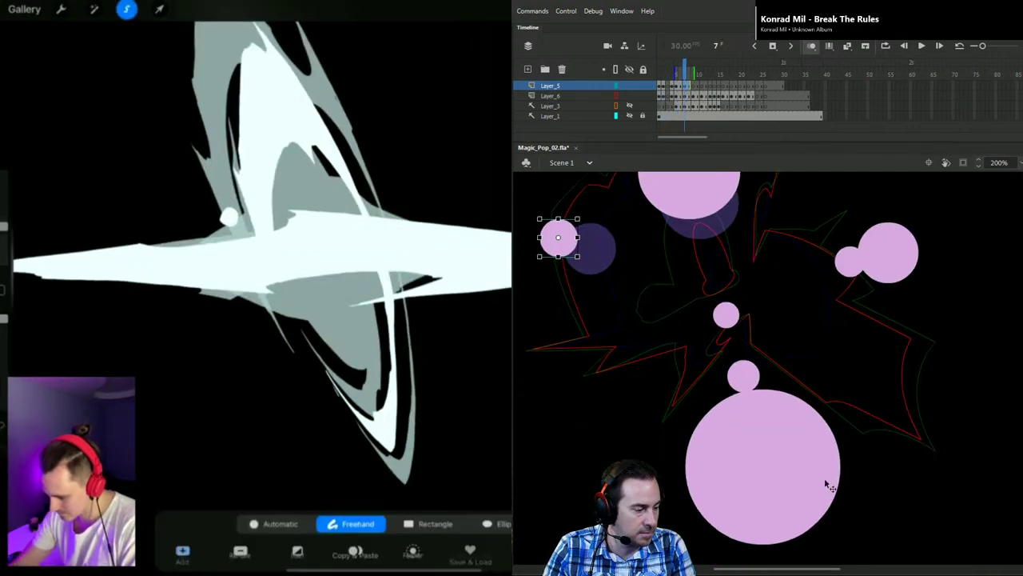
pyautogui.click(821, 491)
pyautogui.click(888, 276)
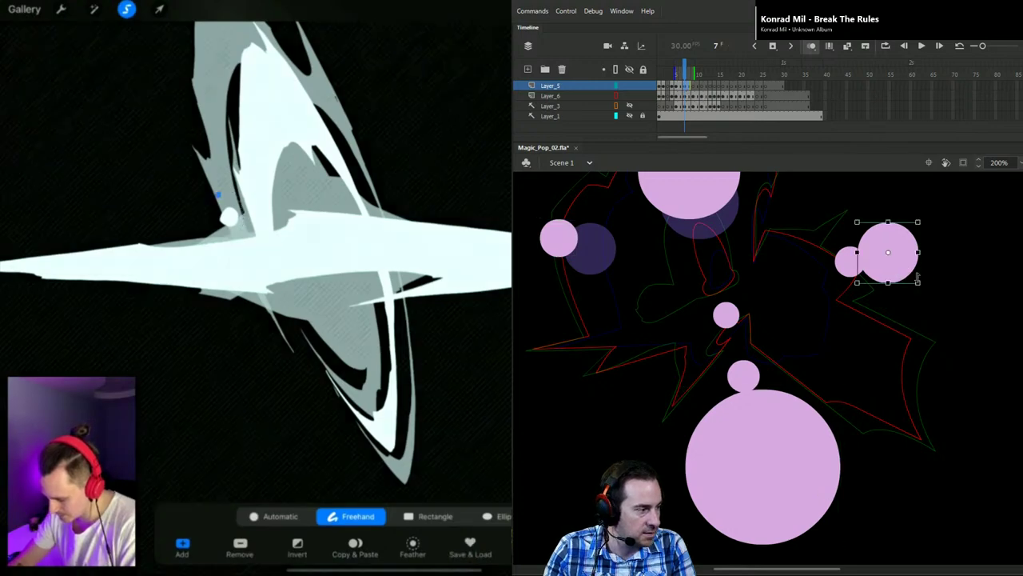
pyautogui.moveTo(921, 285)
pyautogui.mouseDown()
pyautogui.moveTo(928, 293)
pyautogui.moveTo(943, 276)
pyautogui.moveTo(932, 278)
pyautogui.moveTo(954, 302)
pyautogui.moveTo(954, 282)
pyautogui.moveTo(927, 283)
pyautogui.mouseUp()
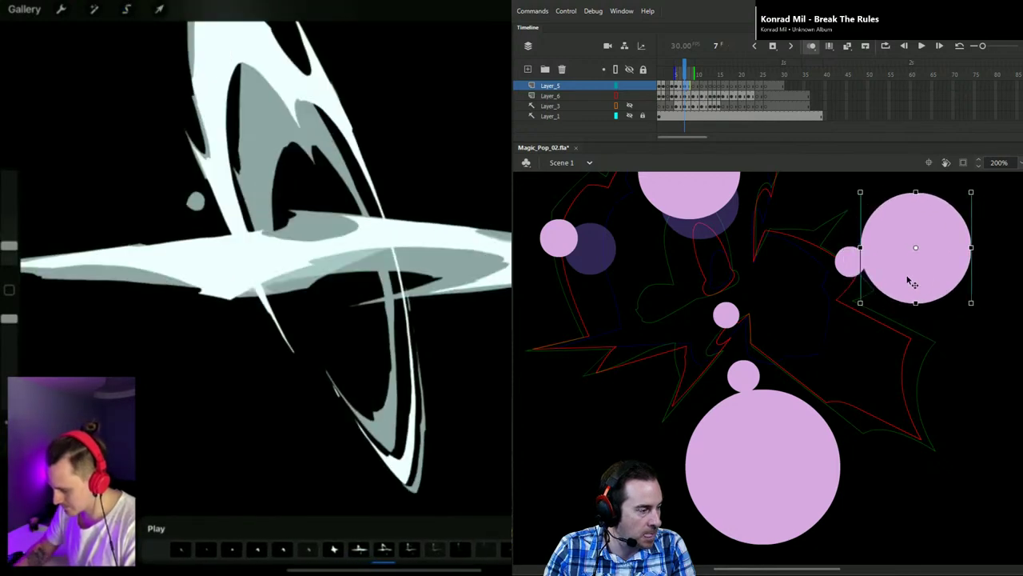
pyautogui.click(854, 262)
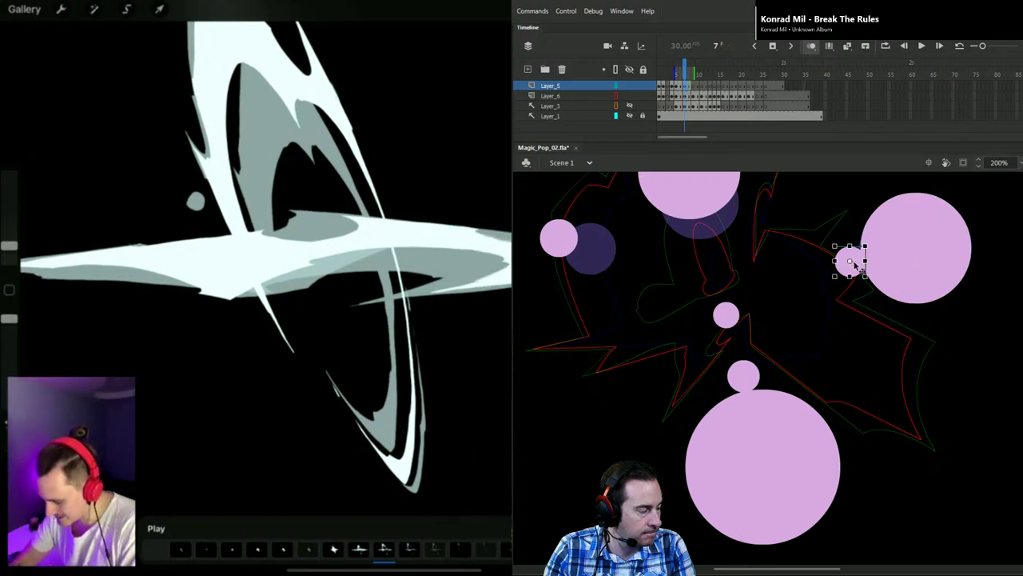
# Step: Enlarge the tiny circle below the centre, the large bottom circle and the small circle above it on frame 7
pyautogui.click(739, 323)
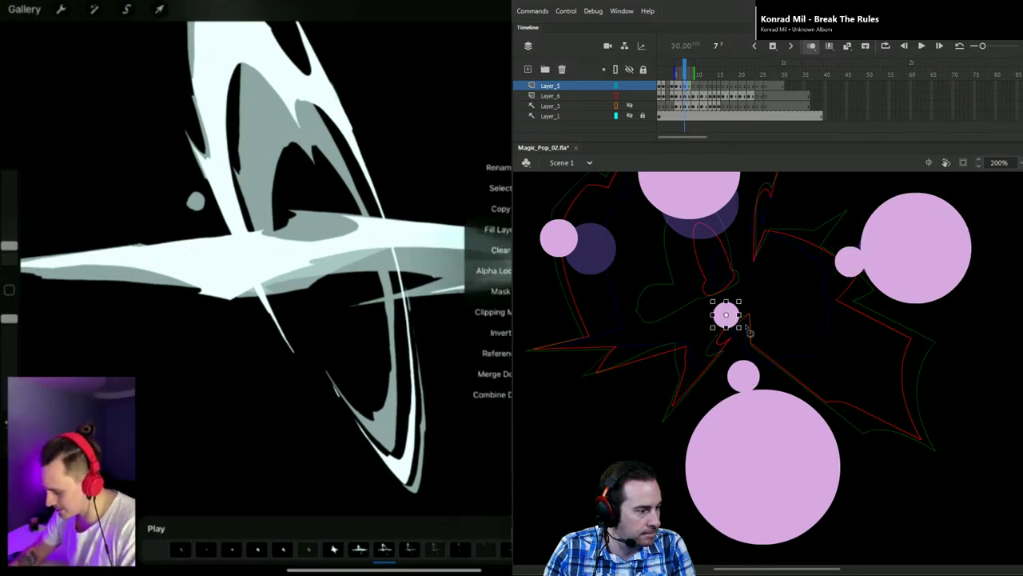
pyautogui.moveTo(752, 332); pyautogui.dragTo(753, 334)
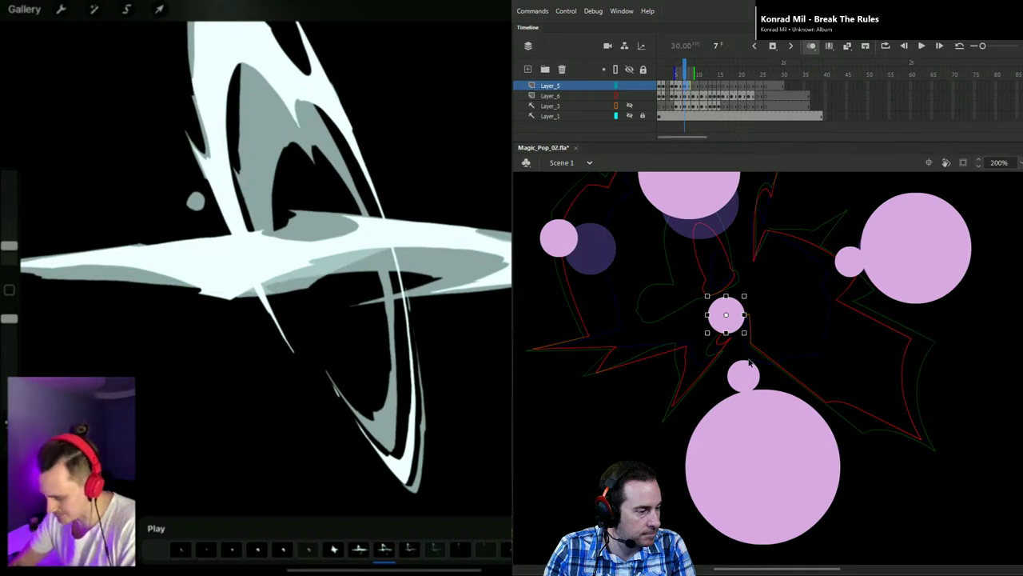
pyautogui.click(766, 416)
pyautogui.moveTo(840, 543); pyautogui.dragTo(843, 548)
pyautogui.click(741, 371)
pyautogui.moveTo(765, 400); pyautogui.dragTo(767, 395)
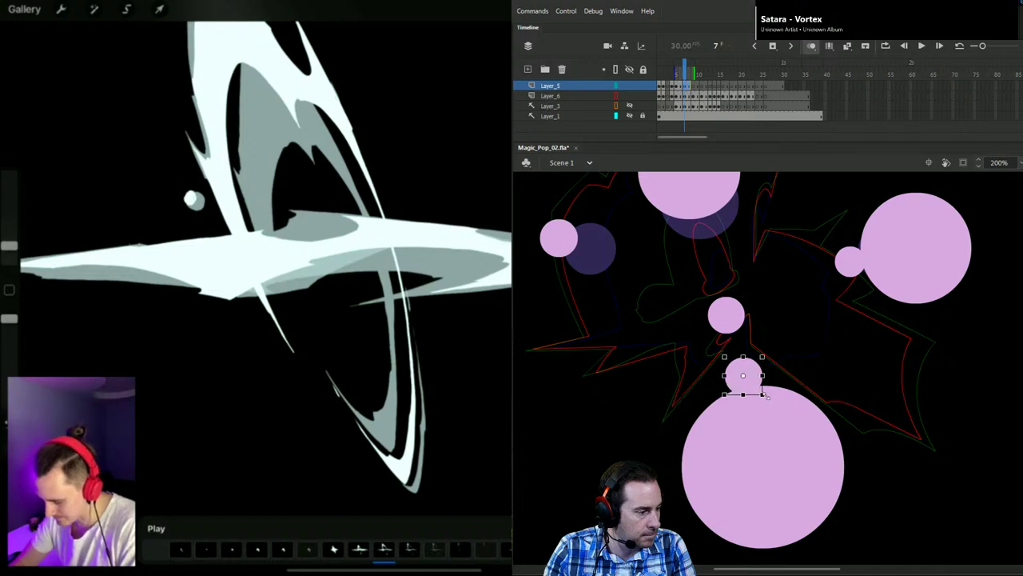
# Step: Copy all the circles from the frame 7 keyframe of Layer_5 and paste them in place on frame 9
pyautogui.click(698, 71)
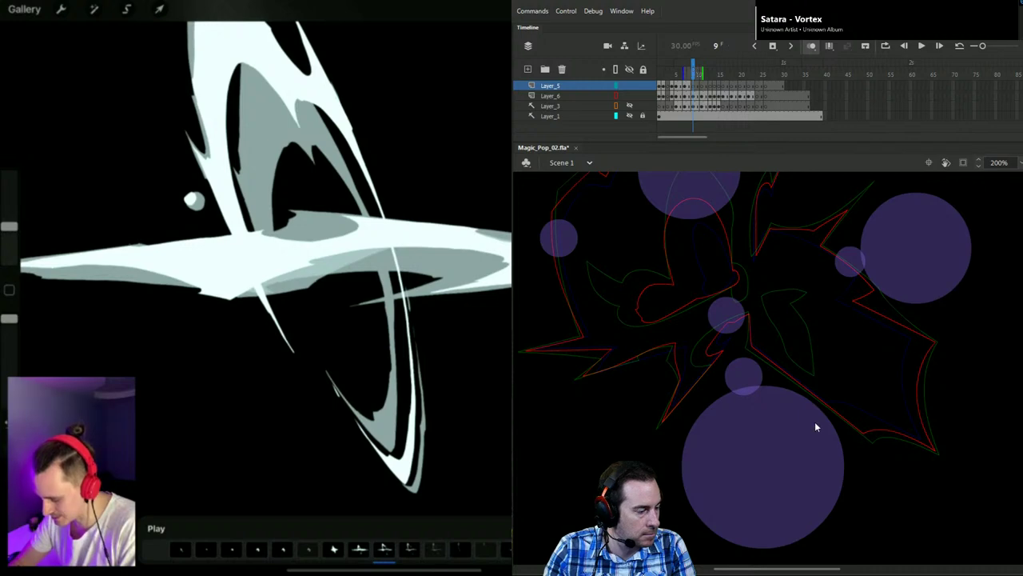
pyautogui.click(689, 88)
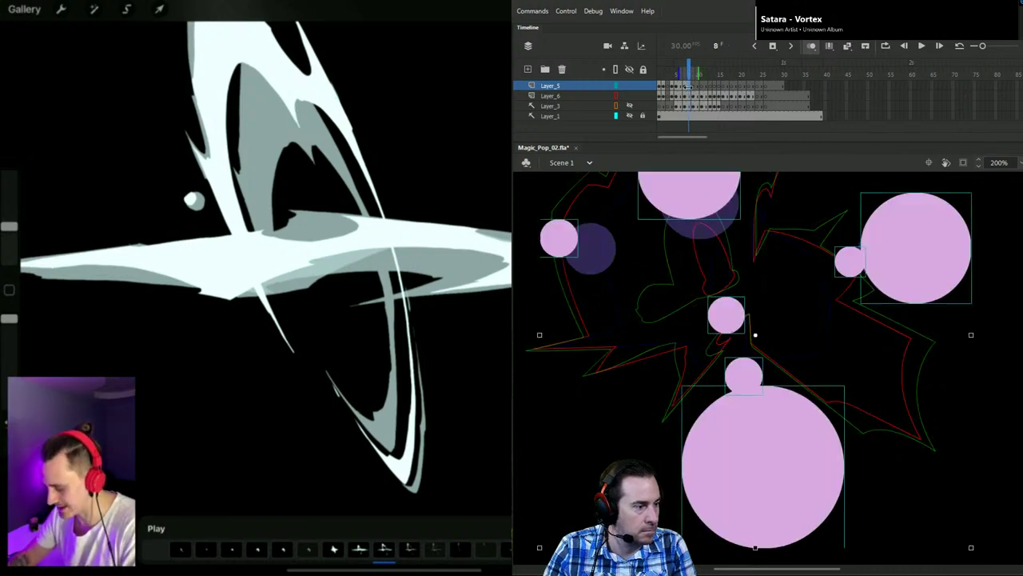
pyautogui.click(697, 86)
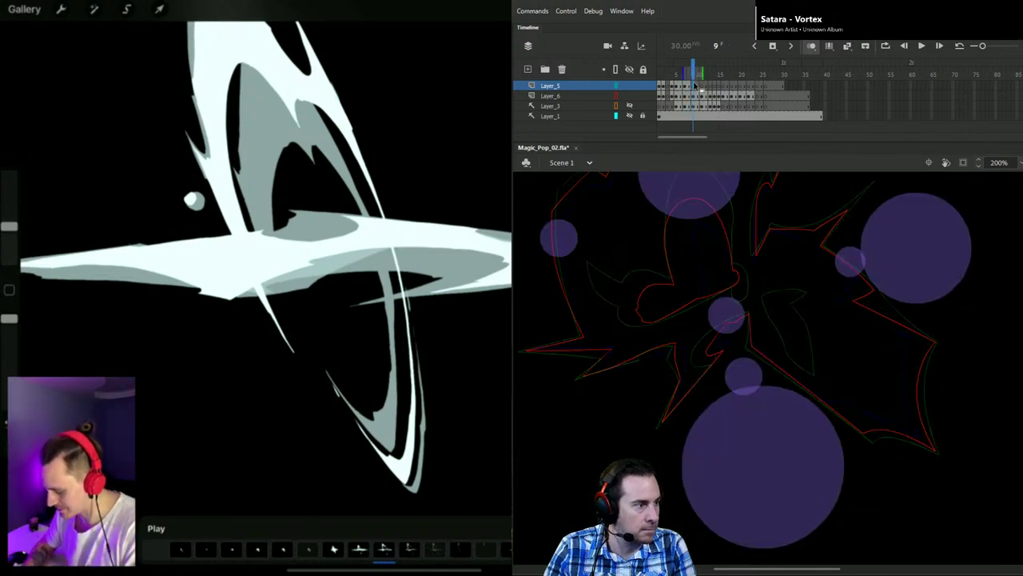
pyautogui.hotkey('ctrl', 'shift', 'v')
# Step: On frame 9, shrink the large bottom circle slightly and enlarge the small circle above it slightly
pyautogui.moveTo(788, 485); pyautogui.dragTo(786, 482)
pyautogui.scroll(-3, 860, 503)
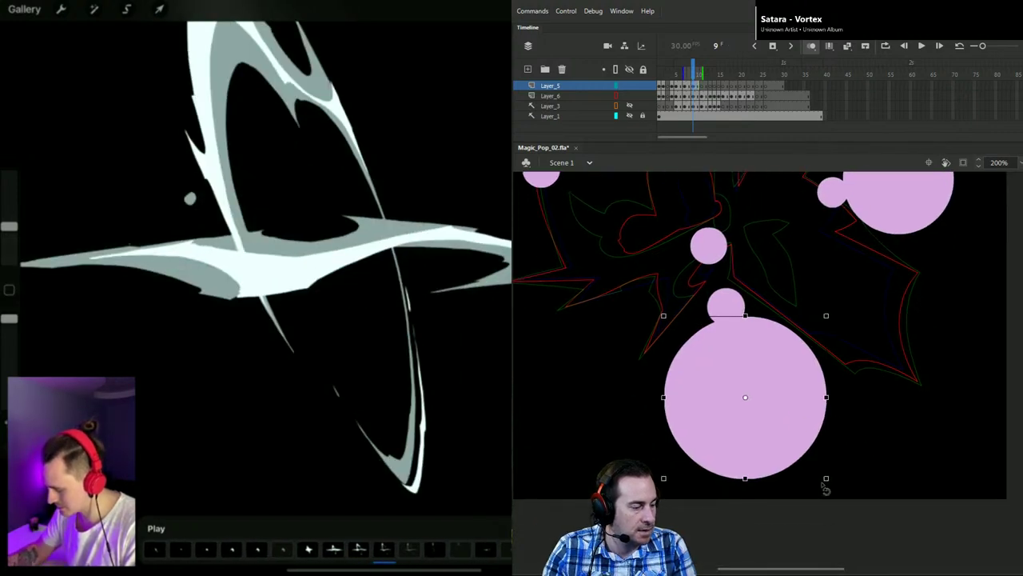
pyautogui.moveTo(824, 477); pyautogui.dragTo(821, 473)
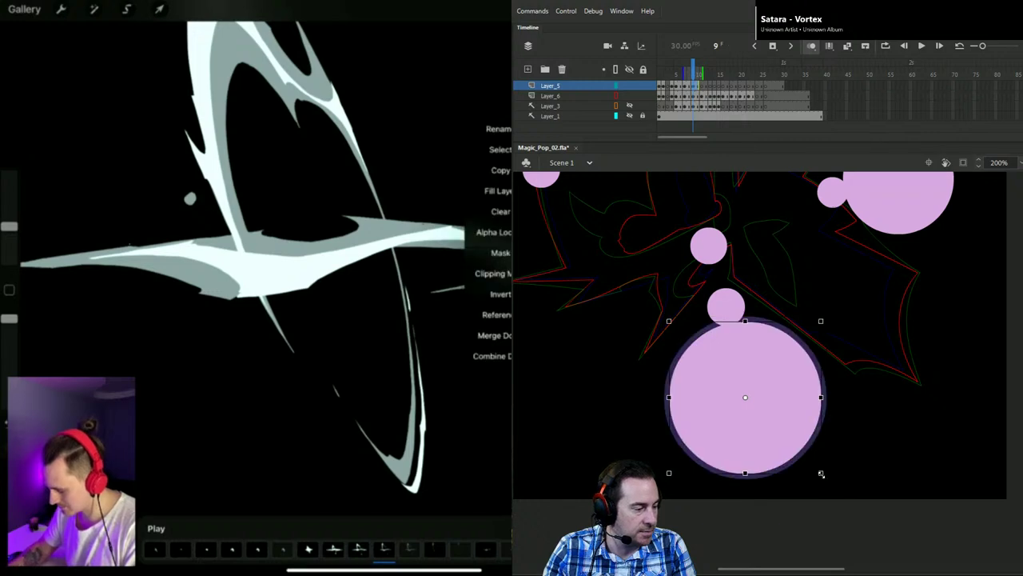
pyautogui.click(721, 299)
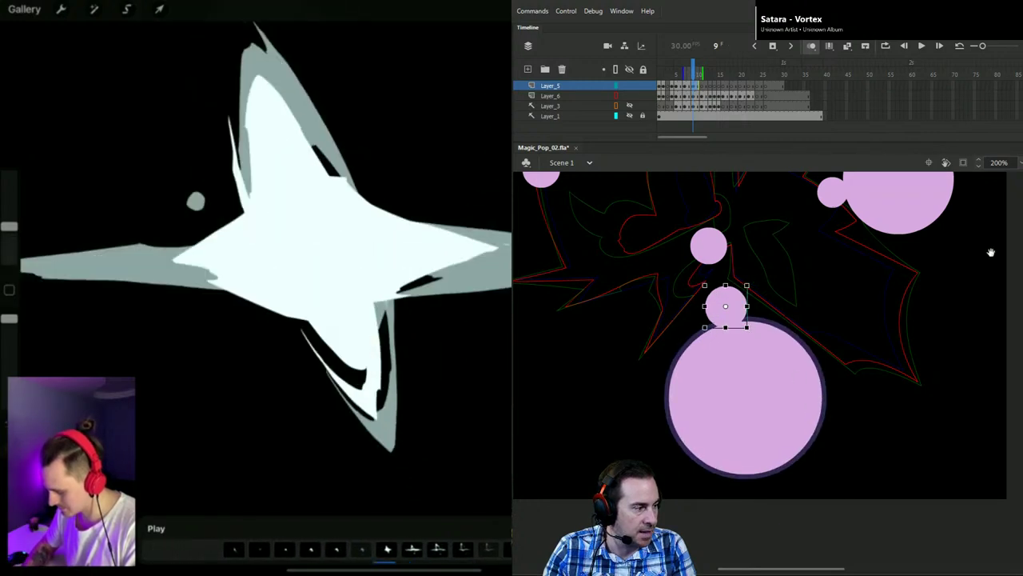
# Step: Enlarge the far-right circle on frame 9 about its centre
pyautogui.scroll(4, 970, 339)
pyautogui.click(911, 290)
pyautogui.moveTo(940, 320); pyautogui.dragTo(951, 327)
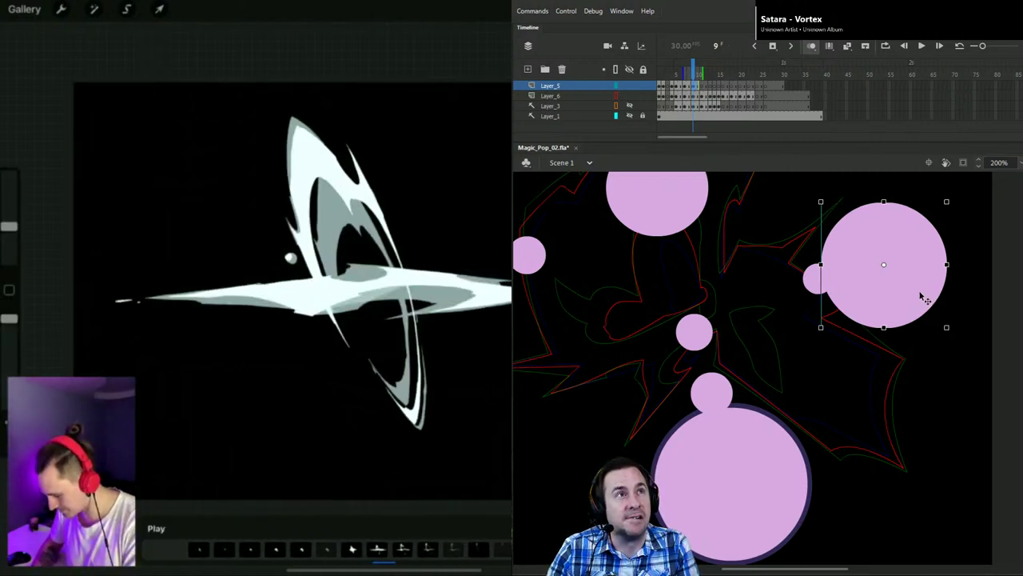
# Step: On frame 9, enlarge the small circle beside the far-right circle and slightly enlarge the circle near the centre
pyautogui.click(815, 279)
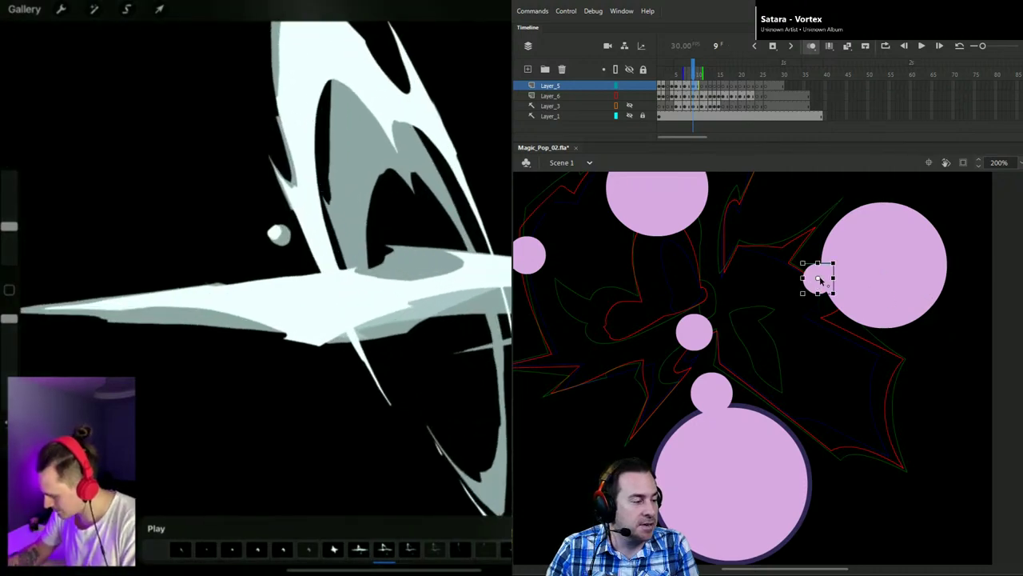
pyautogui.moveTo(835, 262); pyautogui.dragTo(849, 248)
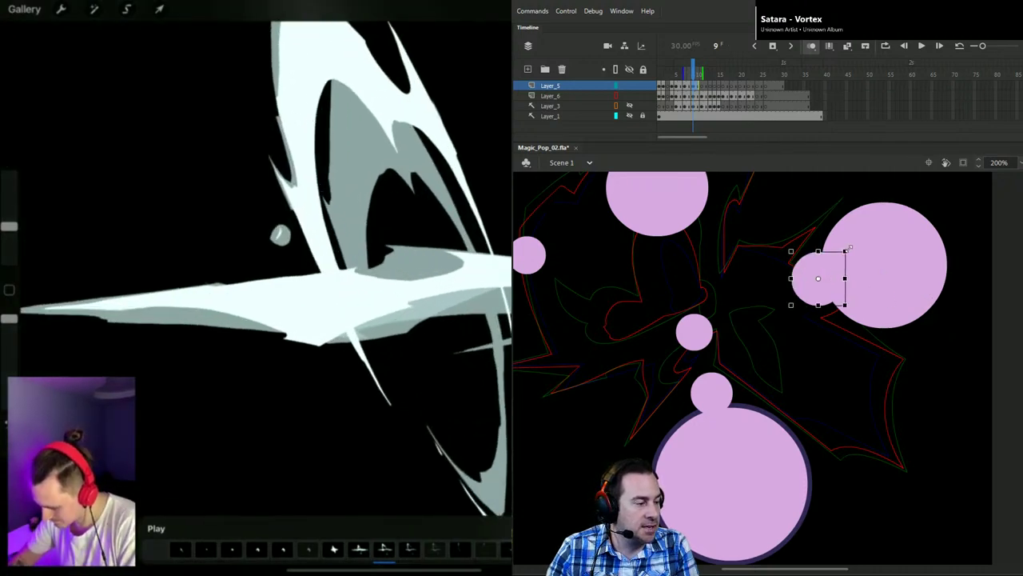
pyautogui.moveTo(802, 290); pyautogui.dragTo(806, 290)
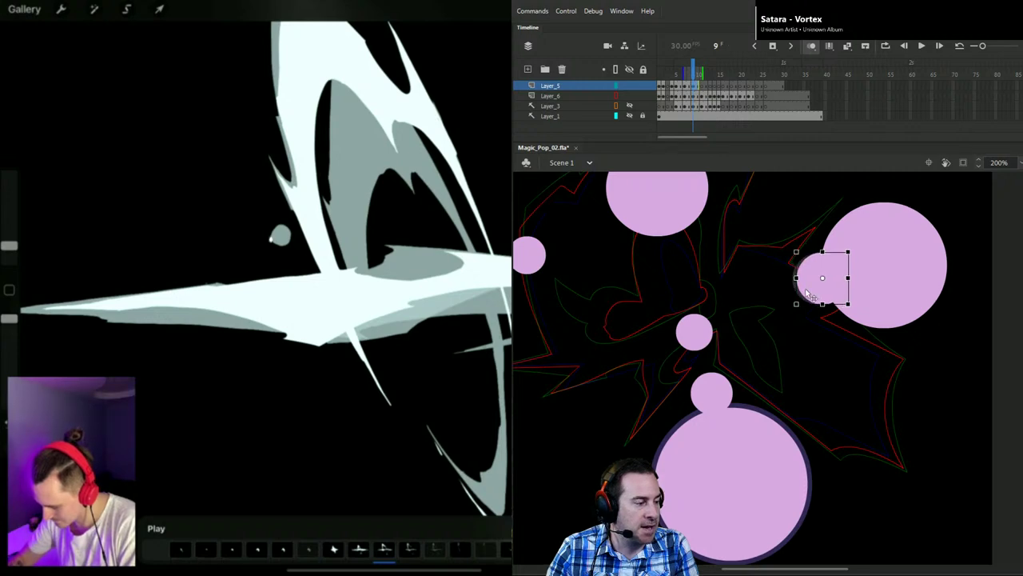
pyautogui.click(701, 336)
pyautogui.moveTo(719, 352); pyautogui.dragTo(721, 356)
# Step: On frame 9, shrink the far-left circle and the large top circle, shifting both up and to the left
pyautogui.moveTo(695, 310); pyautogui.dragTo(849, 348)
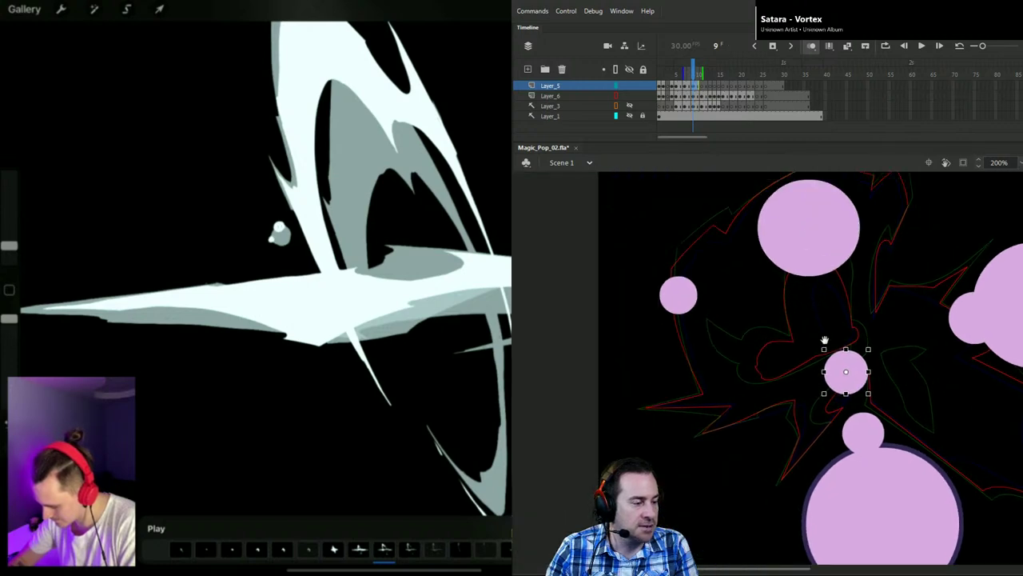
pyautogui.click(682, 302)
pyautogui.moveTo(681, 302); pyautogui.dragTo(683, 276)
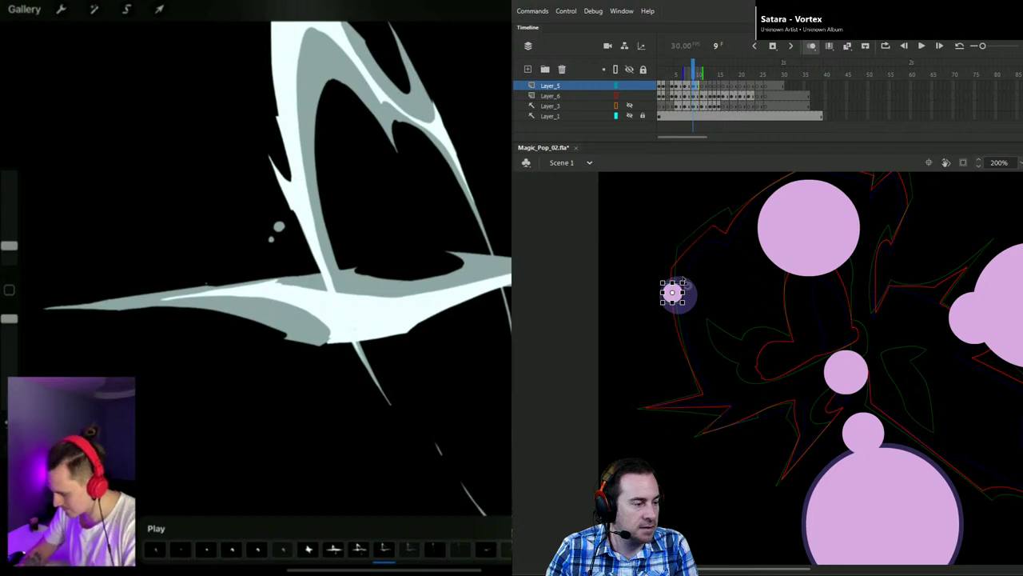
pyautogui.click(807, 240)
pyautogui.moveTo(840, 280); pyautogui.dragTo(819, 337)
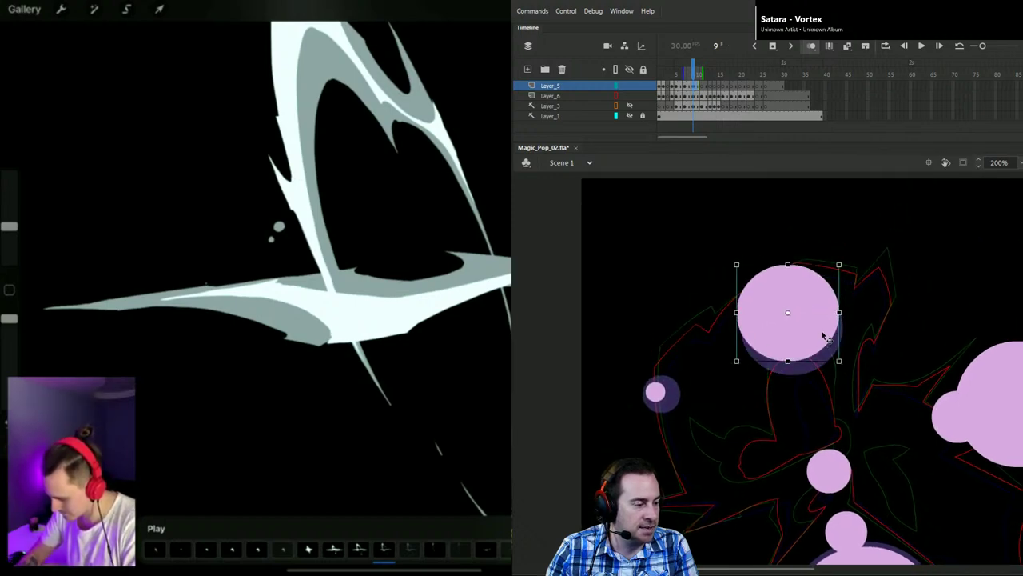
pyautogui.moveTo(838, 266)
pyautogui.mouseDown()
pyautogui.moveTo(826, 278)
pyautogui.moveTo(840, 268)
pyautogui.mouseUp()
pyautogui.moveTo(826, 313); pyautogui.dragTo(821, 305)
pyautogui.moveTo(921, 321); pyautogui.dragTo(811, 277)
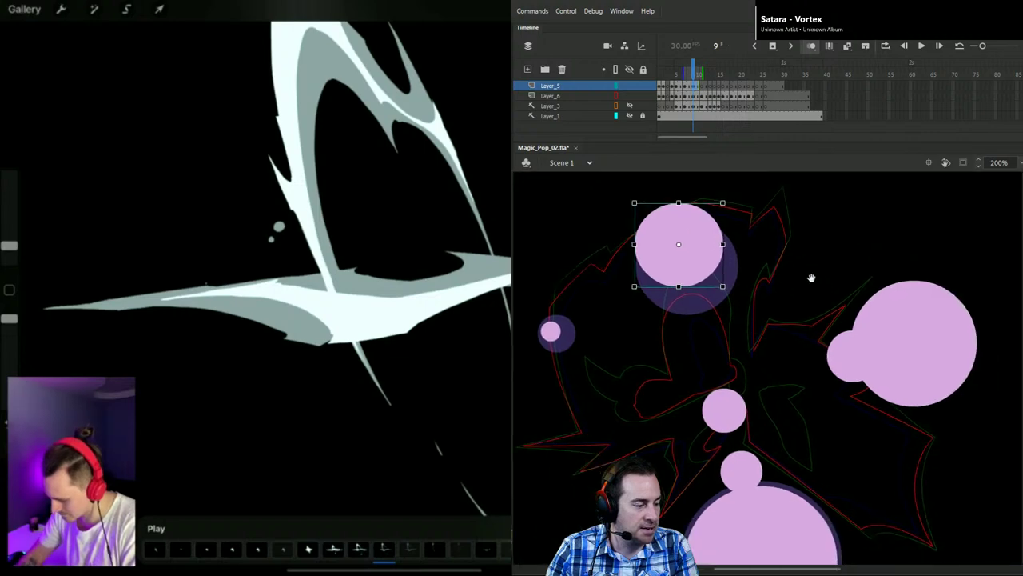
# Step: Copy all the circles from the frame 9 keyframe of Layer_5 and paste them in place on frame 11
pyautogui.click(697, 89)
pyautogui.click(702, 90)
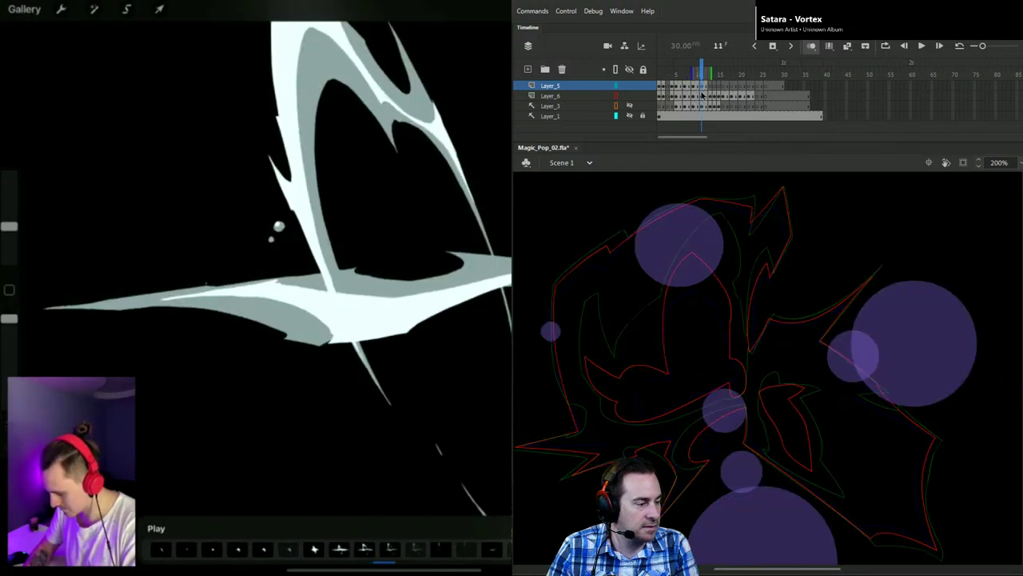
pyautogui.hotkey('ctrl', 'shift', 'v')
# Step: On frame 11, shift the far-right circle slightly outward and enlarge it a little, and shrink the small circle beside it
pyautogui.moveTo(942, 347); pyautogui.dragTo(896, 328)
pyautogui.click(947, 358)
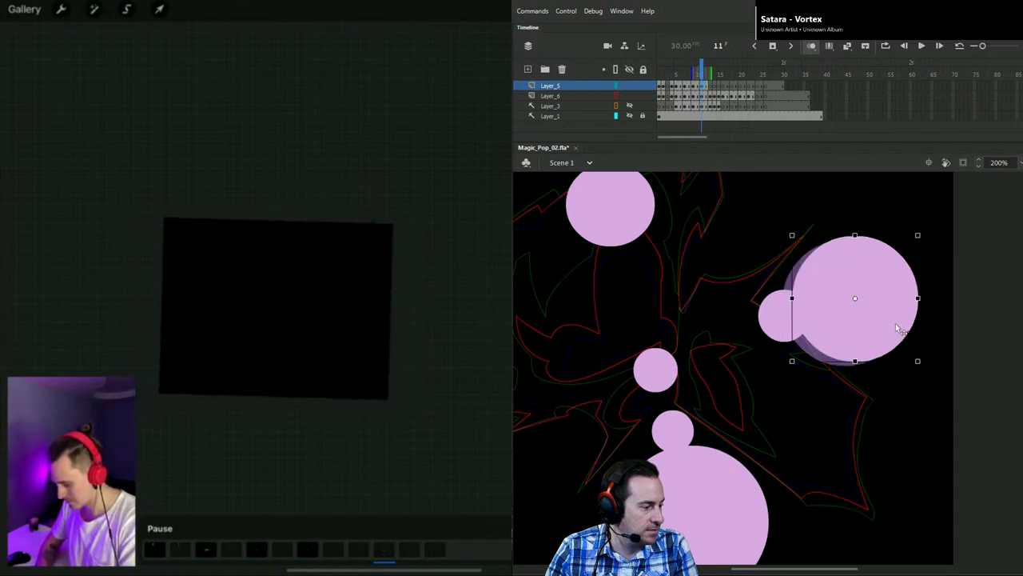
pyautogui.moveTo(920, 235)
pyautogui.mouseDown()
pyautogui.moveTo(909, 246)
pyautogui.moveTo(923, 232)
pyautogui.mouseUp()
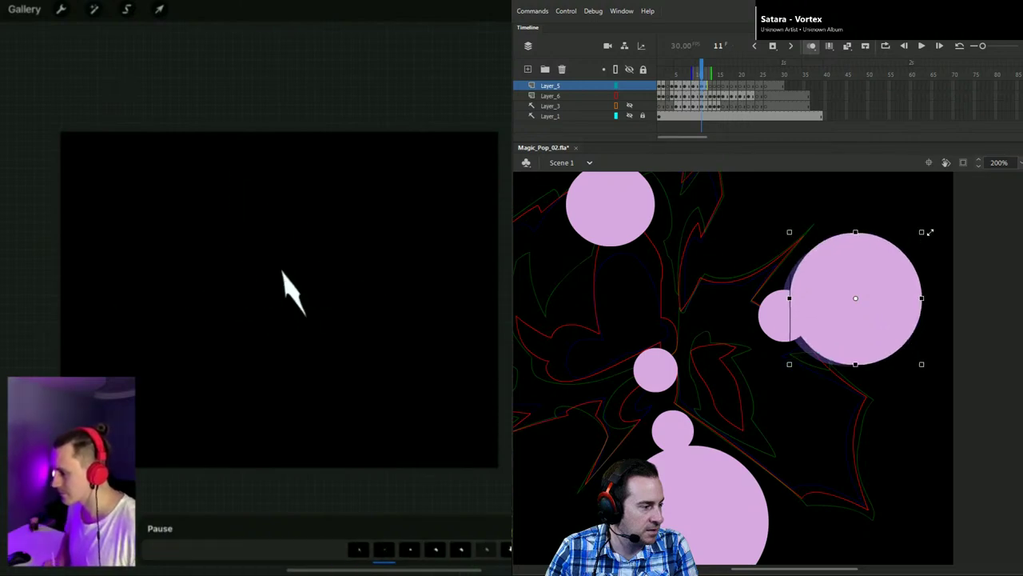
pyautogui.click(772, 316)
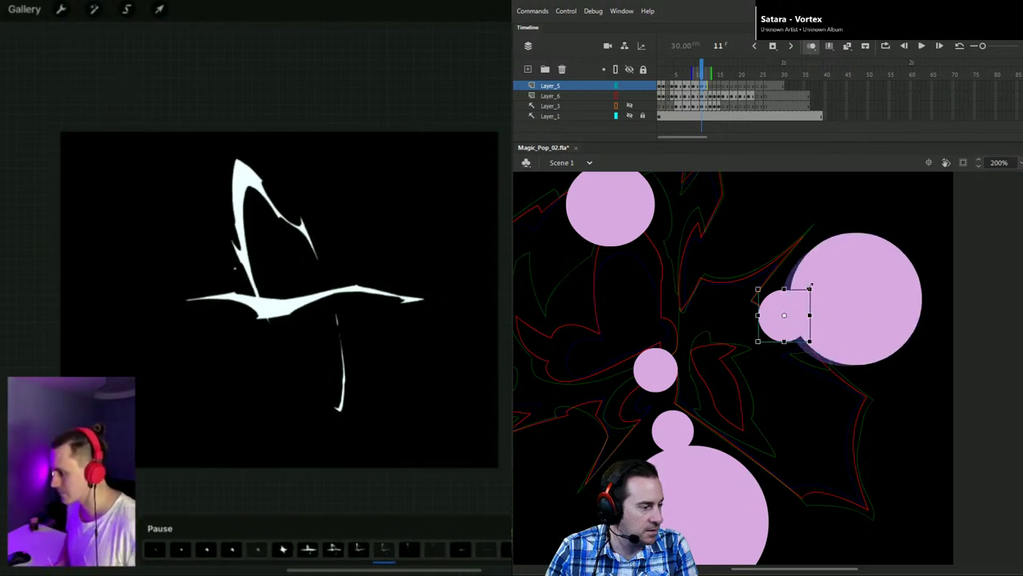
pyautogui.moveTo(812, 287); pyautogui.dragTo(812, 300)
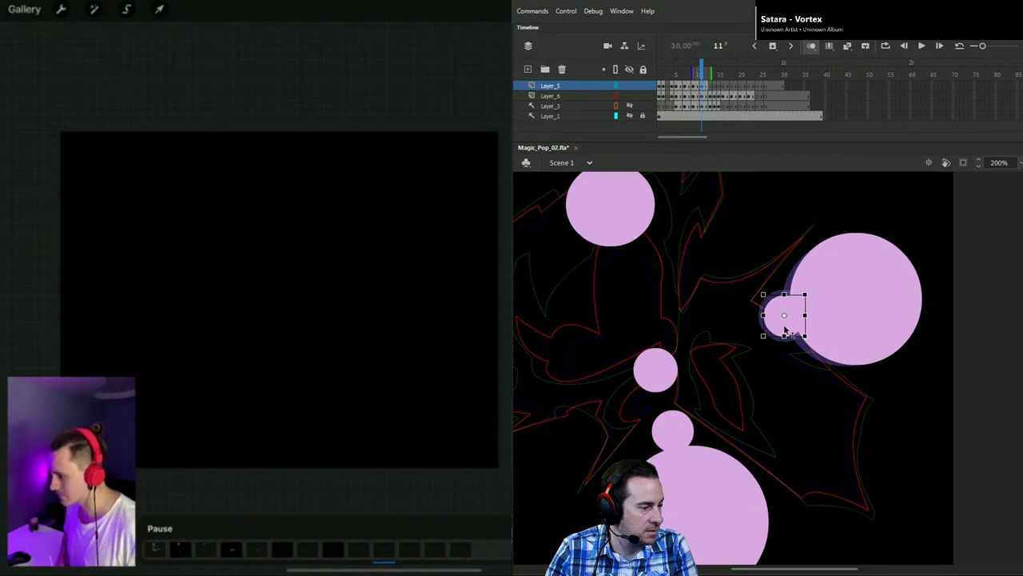
# Step: On frame 11, shrink the large bottom circle, the small circle above it and the circle near the centre
pyautogui.moveTo(762, 422); pyautogui.dragTo(828, 338)
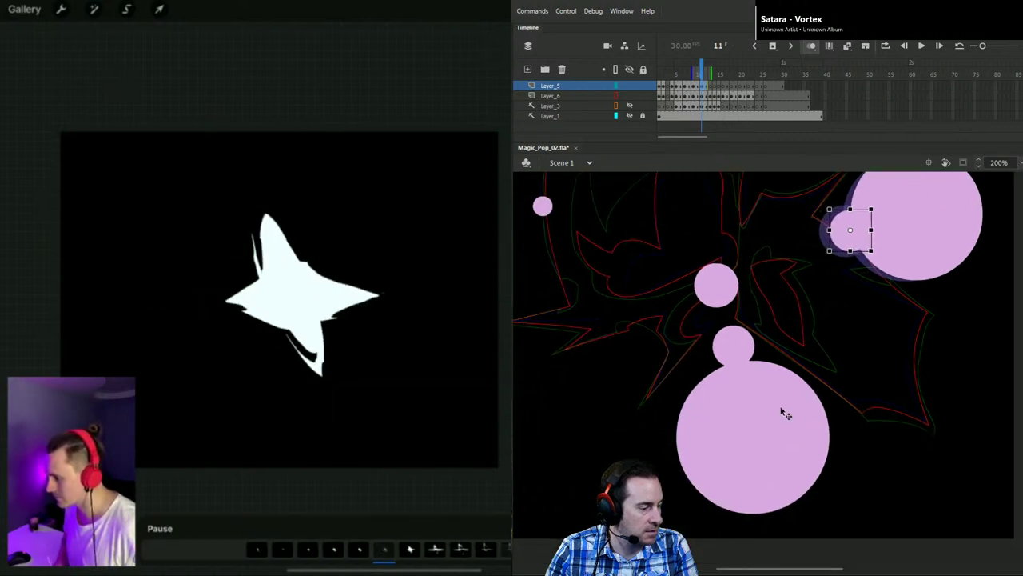
pyautogui.click(817, 472)
pyautogui.moveTo(829, 512); pyautogui.dragTo(821, 503)
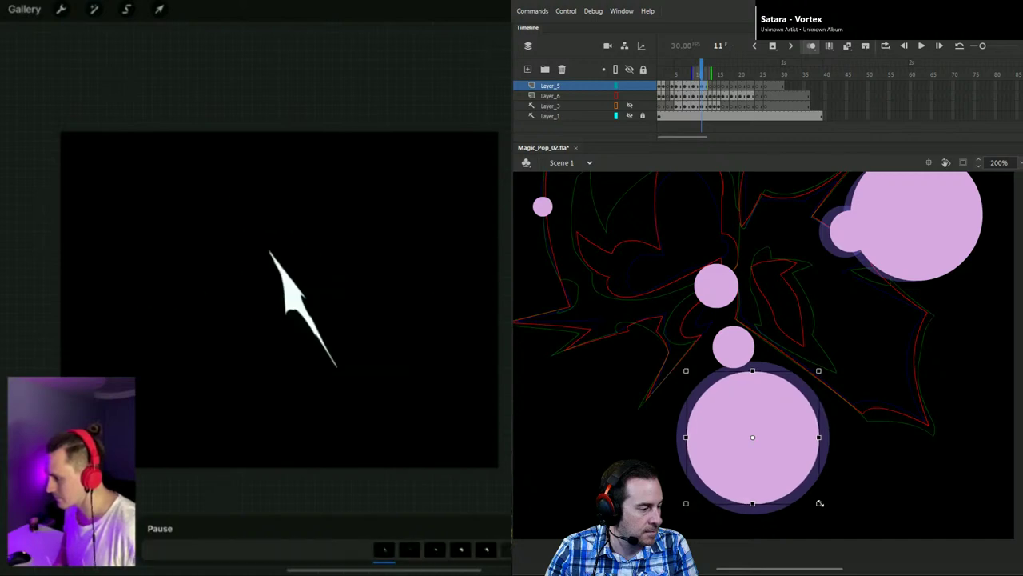
pyautogui.click(734, 351)
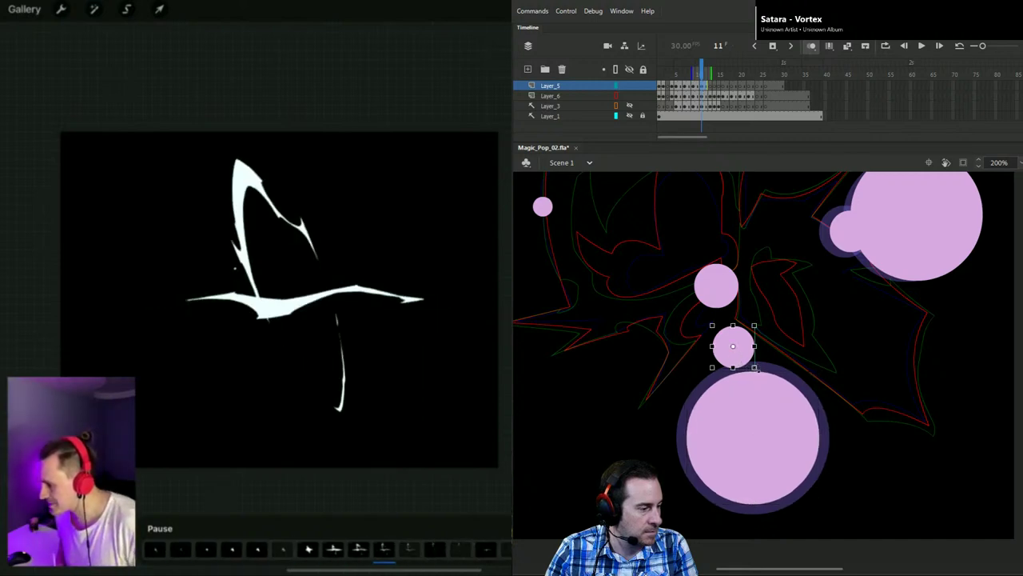
pyautogui.moveTo(752, 364); pyautogui.dragTo(744, 362)
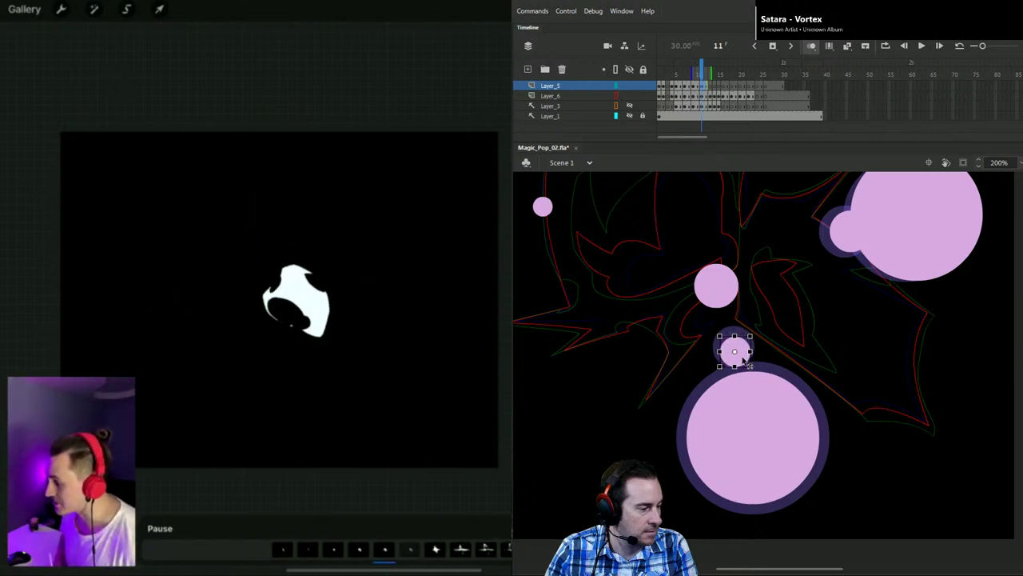
pyautogui.moveTo(750, 362); pyautogui.dragTo(748, 359)
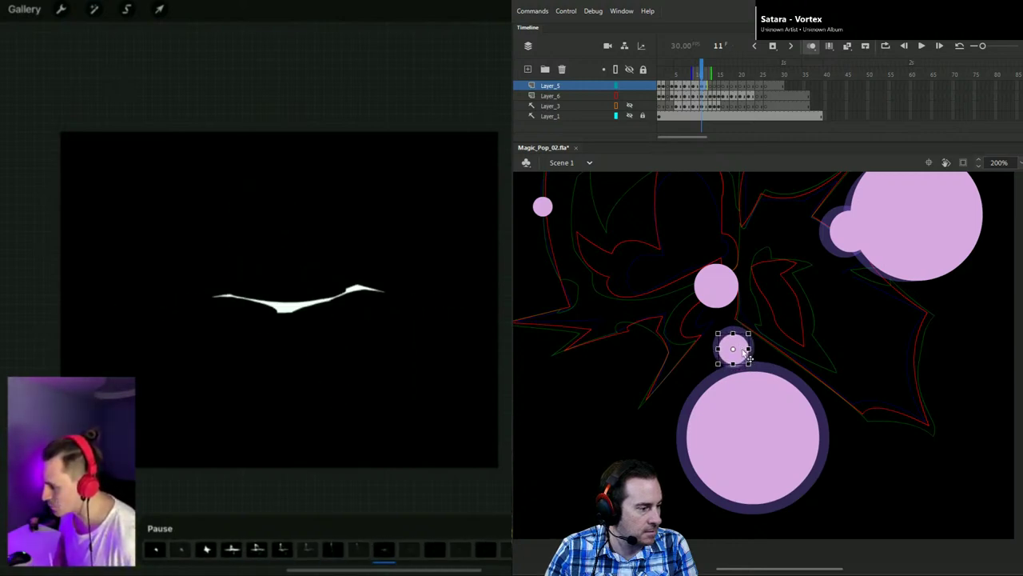
pyautogui.click(723, 295)
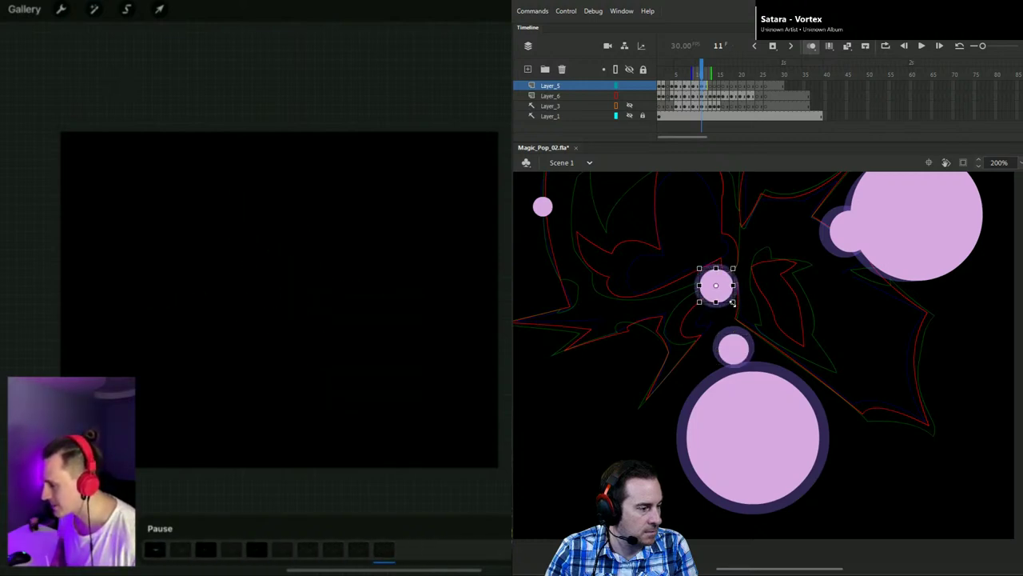
pyautogui.moveTo(726, 296); pyautogui.dragTo(730, 303)
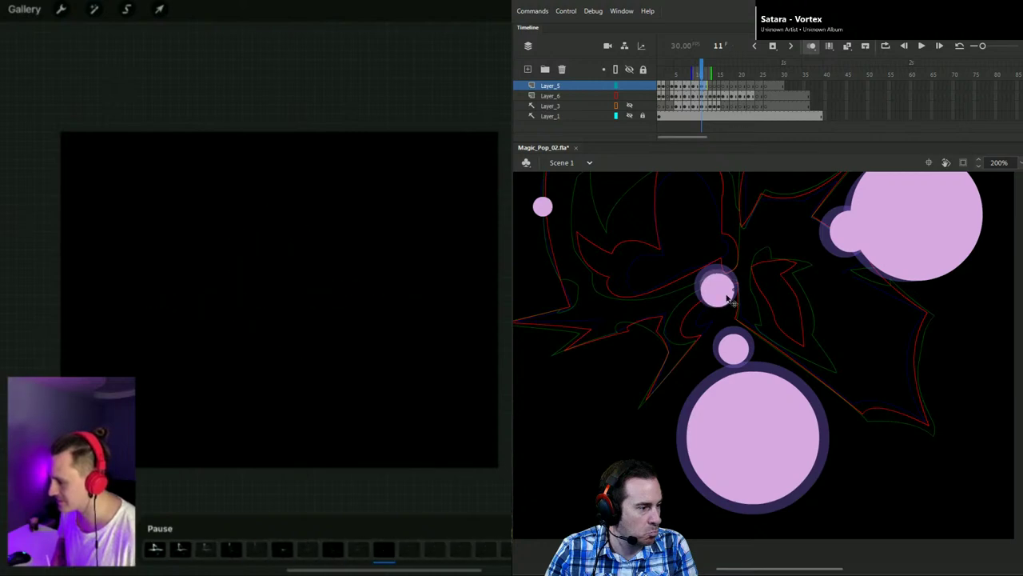
# Step: On frame 11, shrink the far-left circle and the large top circle, moving the top one slightly down
pyautogui.moveTo(653, 304); pyautogui.dragTo(816, 395)
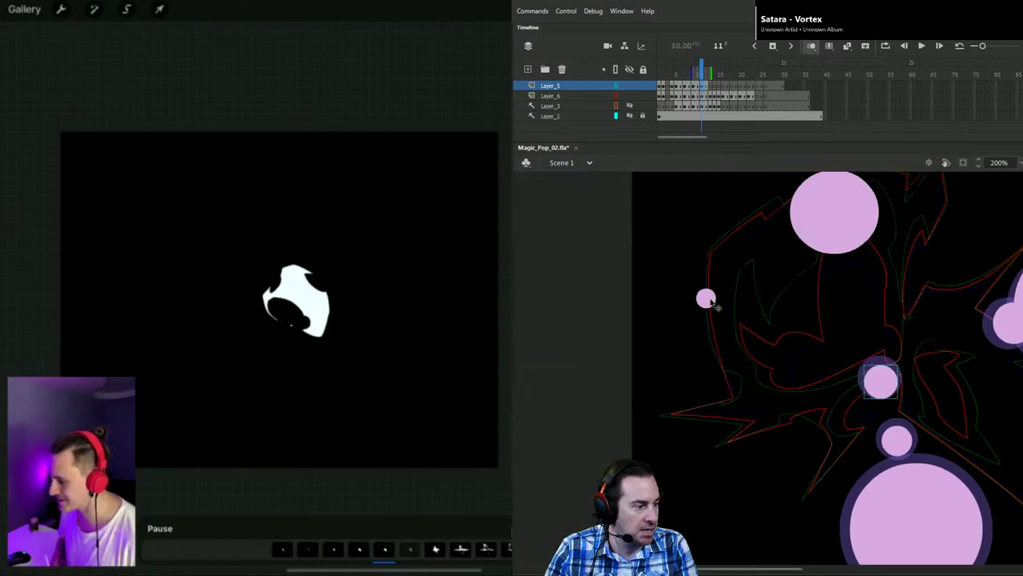
pyautogui.click(709, 301)
pyautogui.moveTo(716, 309); pyautogui.dragTo(713, 306)
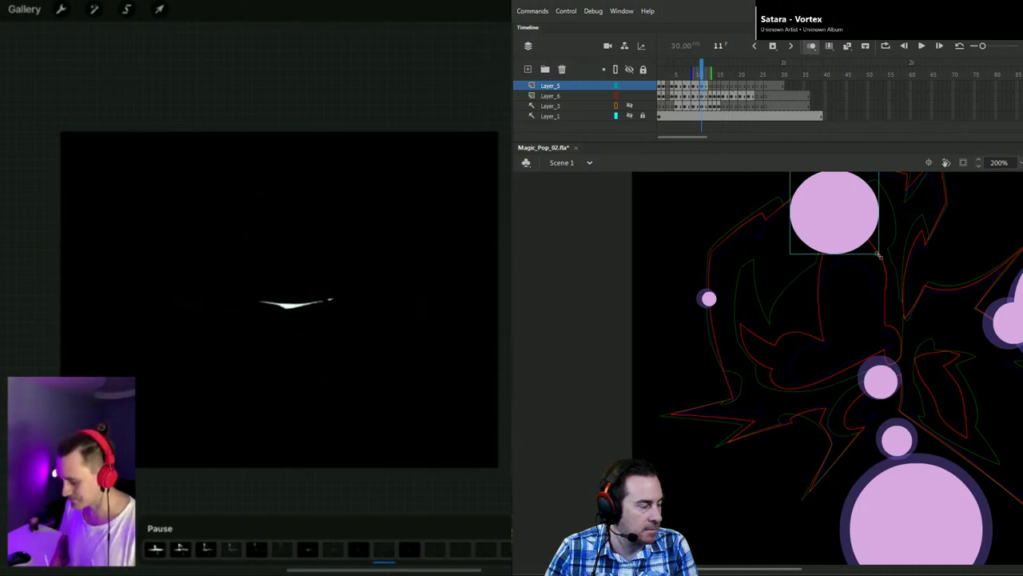
pyautogui.moveTo(879, 254); pyautogui.dragTo(850, 238)
pyautogui.moveTo(847, 310); pyautogui.dragTo(825, 360)
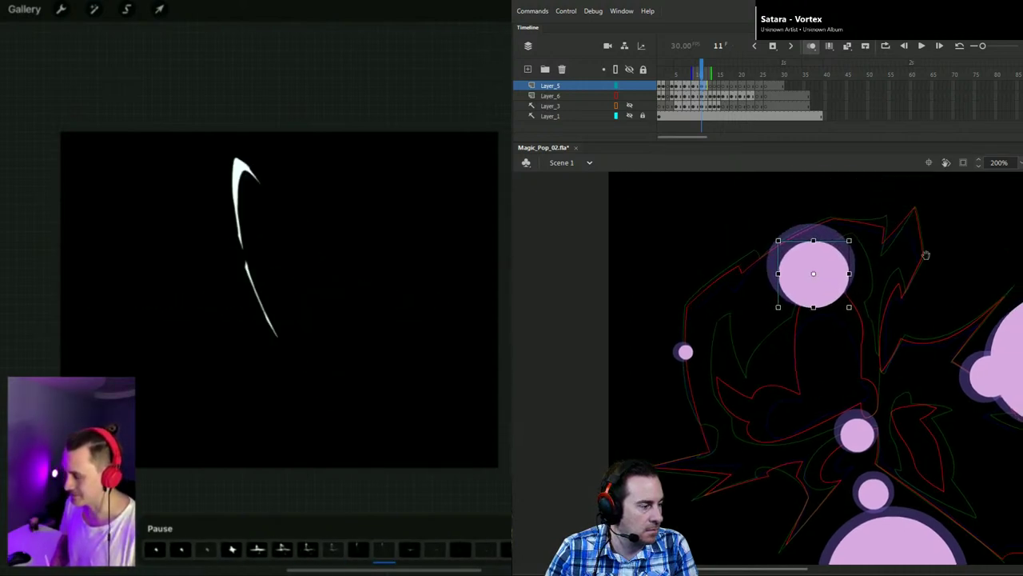
# Step: Copy all the circles from frame 12 of Layer_5 and paste them in place on frame 13
pyautogui.moveTo(970, 283); pyautogui.dragTo(868, 248)
pyautogui.click(708, 72)
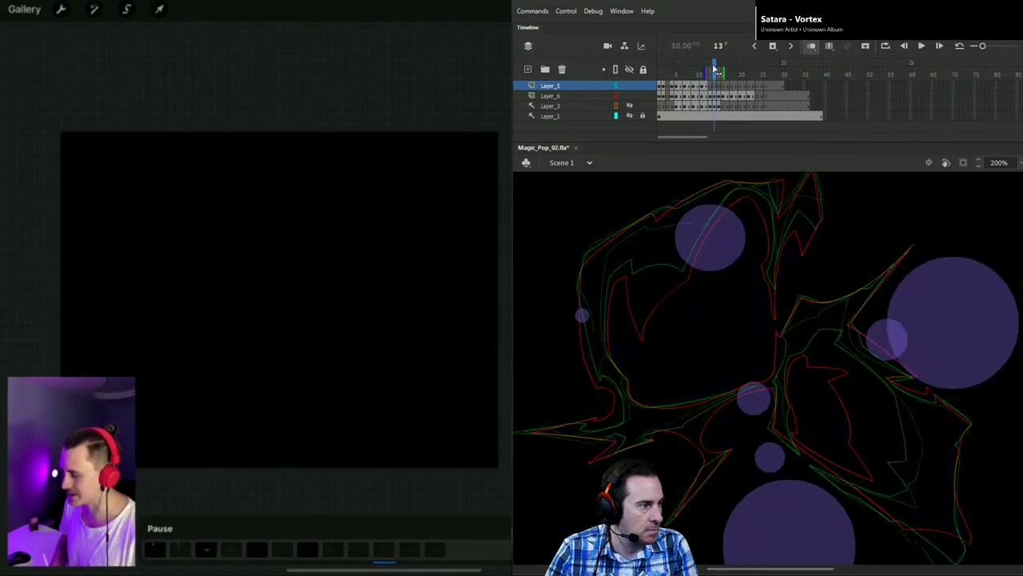
pyautogui.click(705, 96)
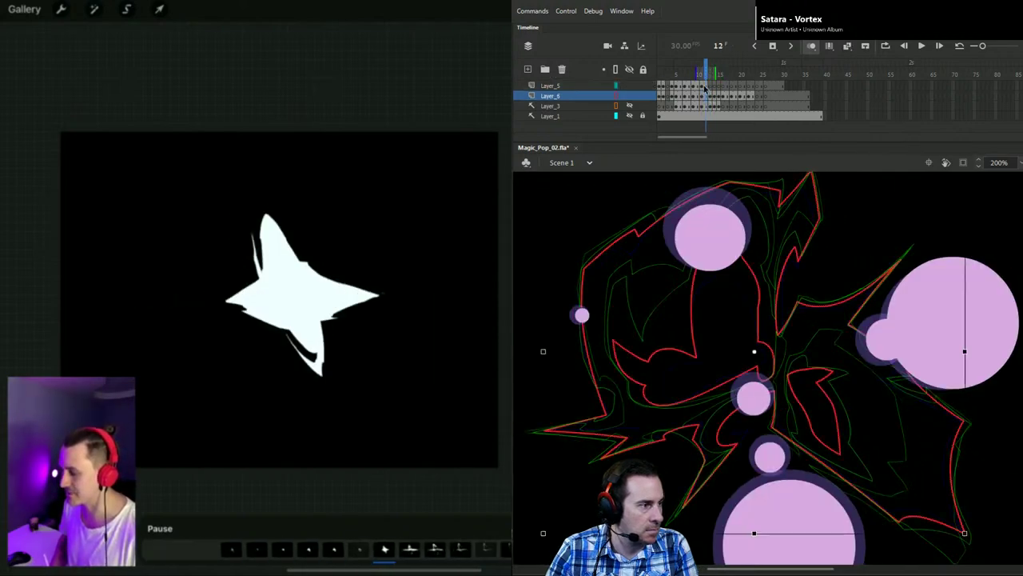
pyautogui.click(706, 87)
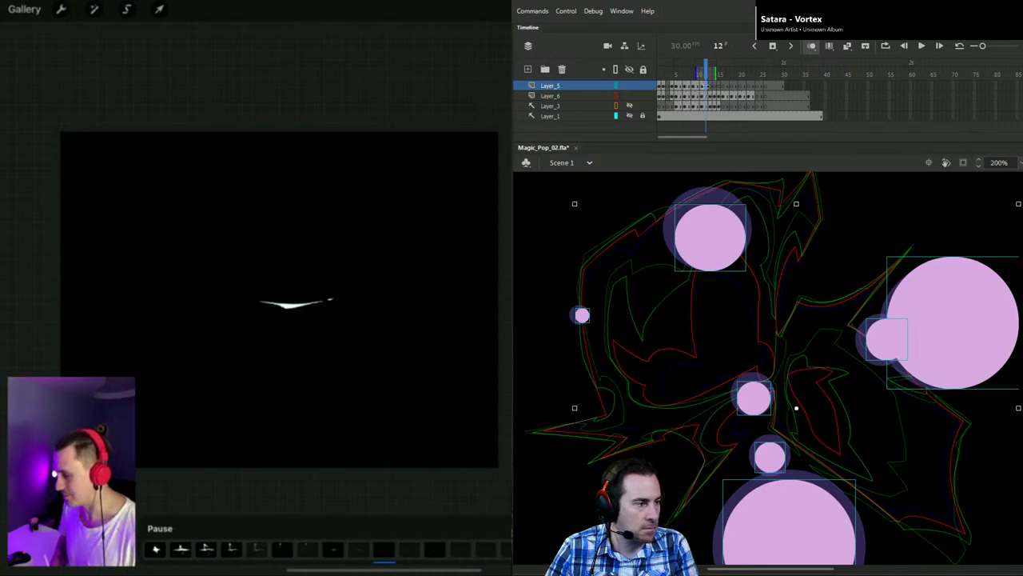
pyautogui.click(712, 89)
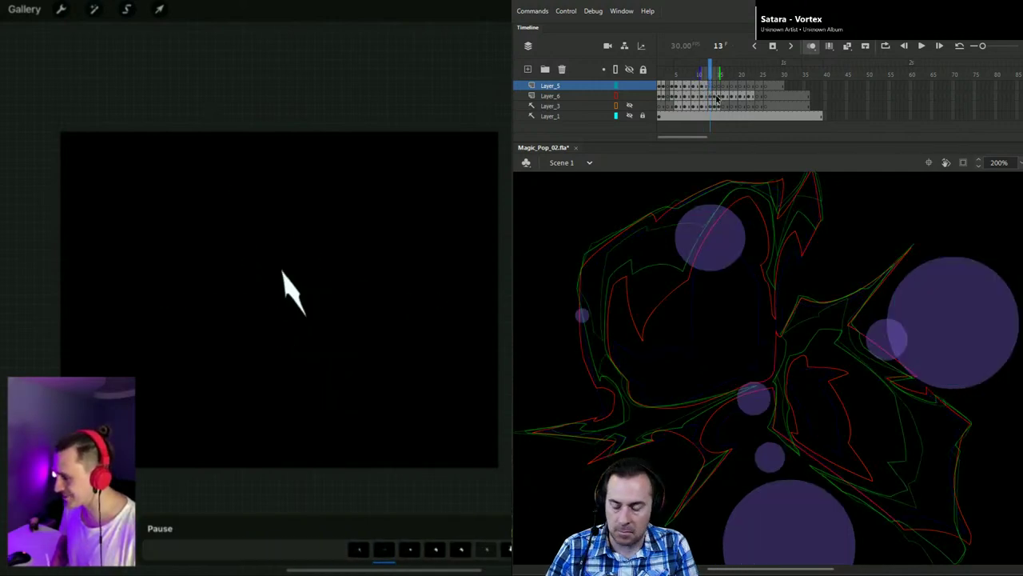
pyautogui.click(717, 97)
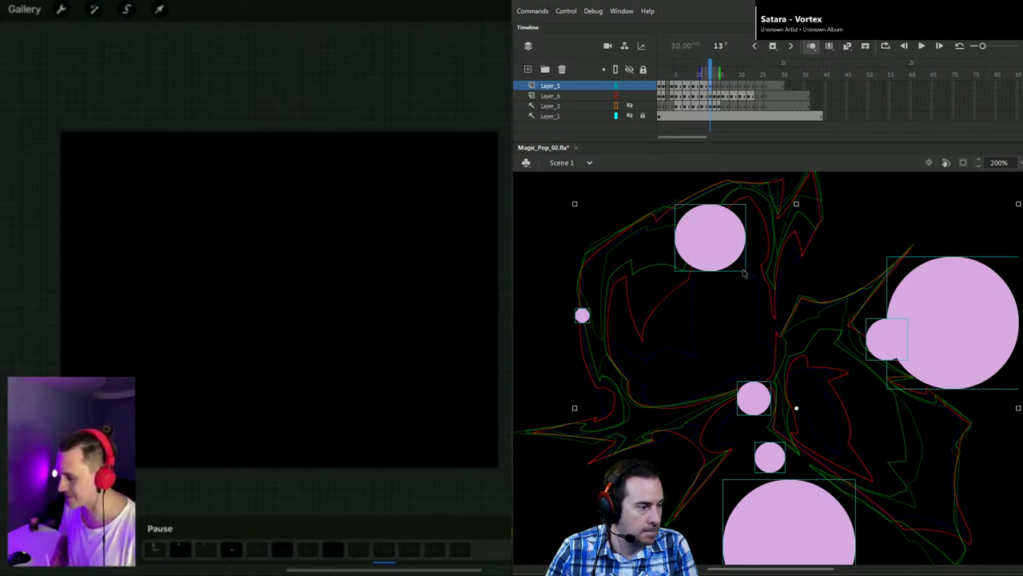
# Step: On frame 13, shrink the top circle and move it slightly down, and nudge the tiny far-left circle to the right
pyautogui.click(742, 302)
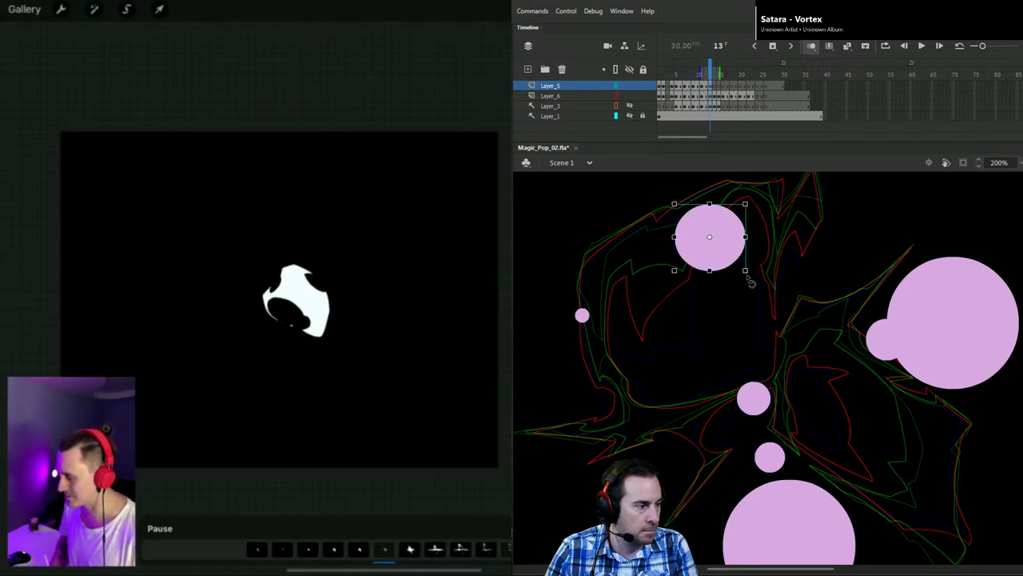
pyautogui.moveTo(745, 270); pyautogui.dragTo(727, 260)
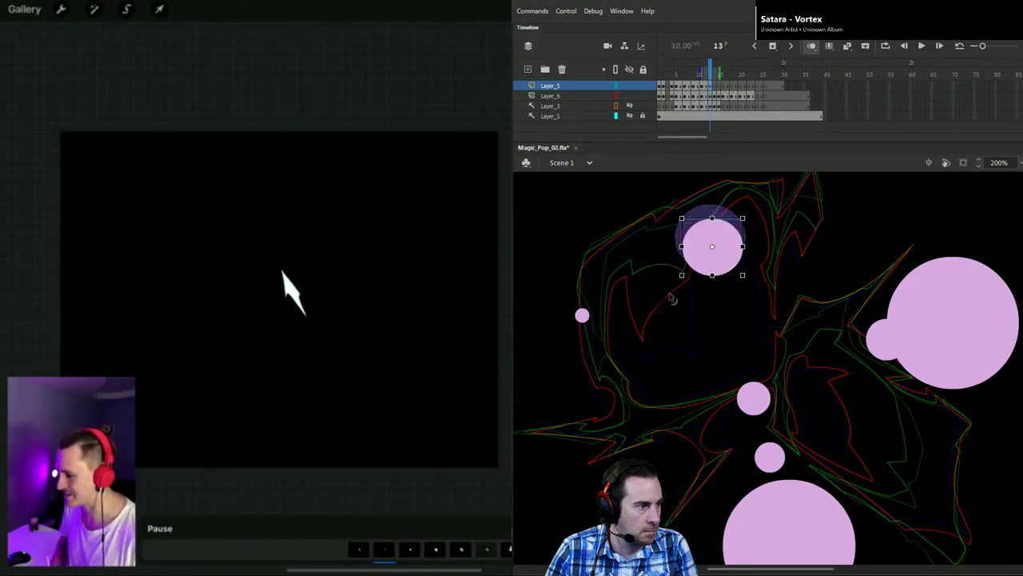
pyautogui.click(582, 315)
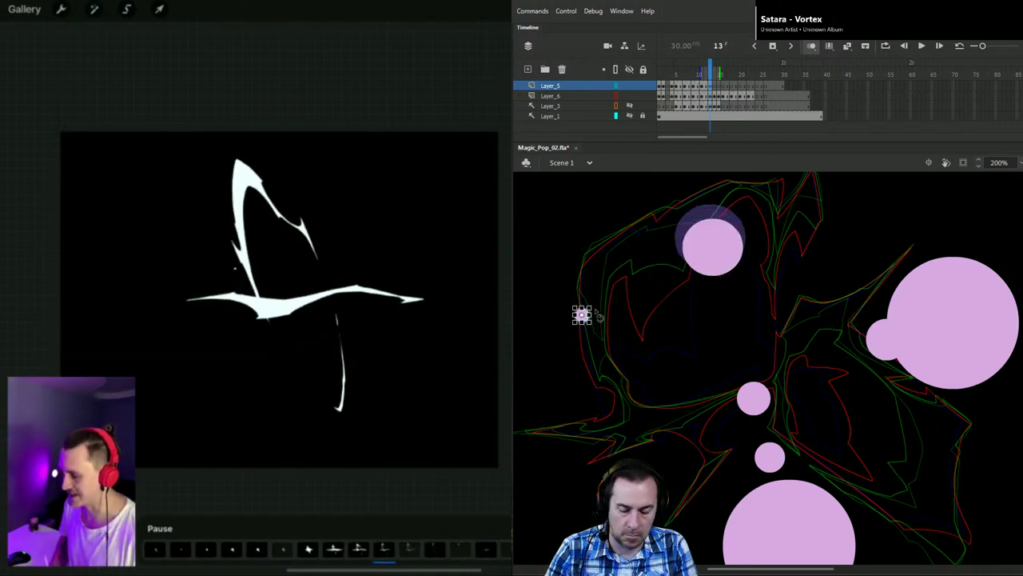
pyautogui.press('Right')
pyautogui.press('Right')
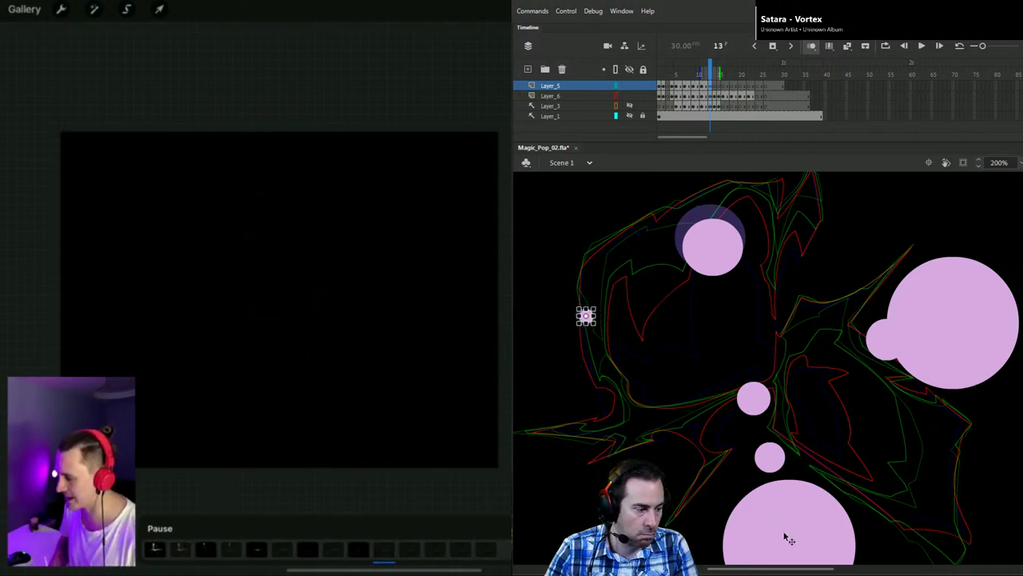
# Step: On frame 13, shrink and raise the large bottom circle, slightly enlarge and lower the one above it, and shrink the central circle
pyautogui.scroll(-3, 853, 545)
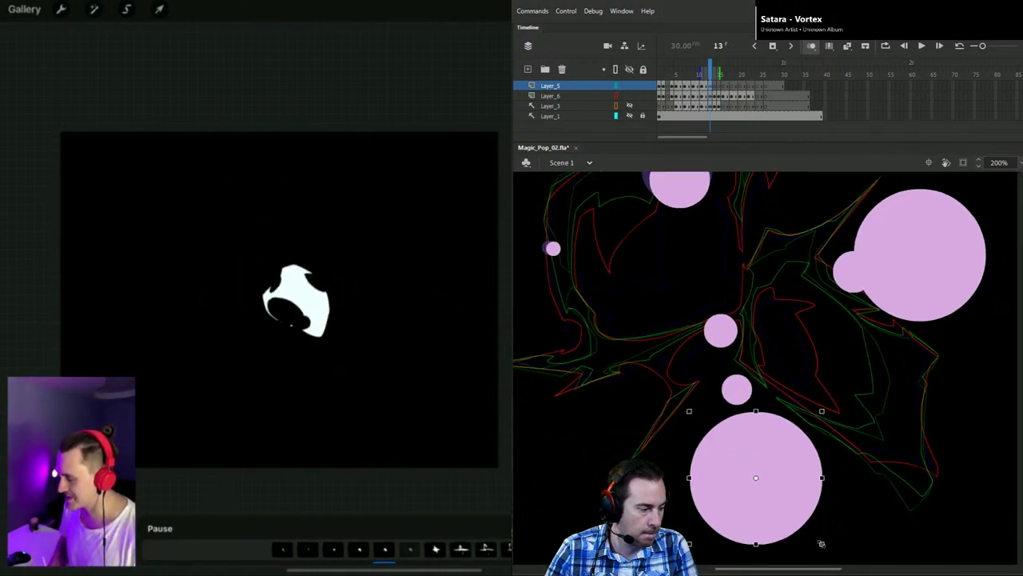
pyautogui.moveTo(822, 544); pyautogui.dragTo(817, 538)
pyautogui.moveTo(790, 506)
pyautogui.mouseDown()
pyautogui.moveTo(788, 495)
pyautogui.moveTo(811, 518)
pyautogui.moveTo(804, 513)
pyautogui.mouseUp()
pyautogui.click(748, 392)
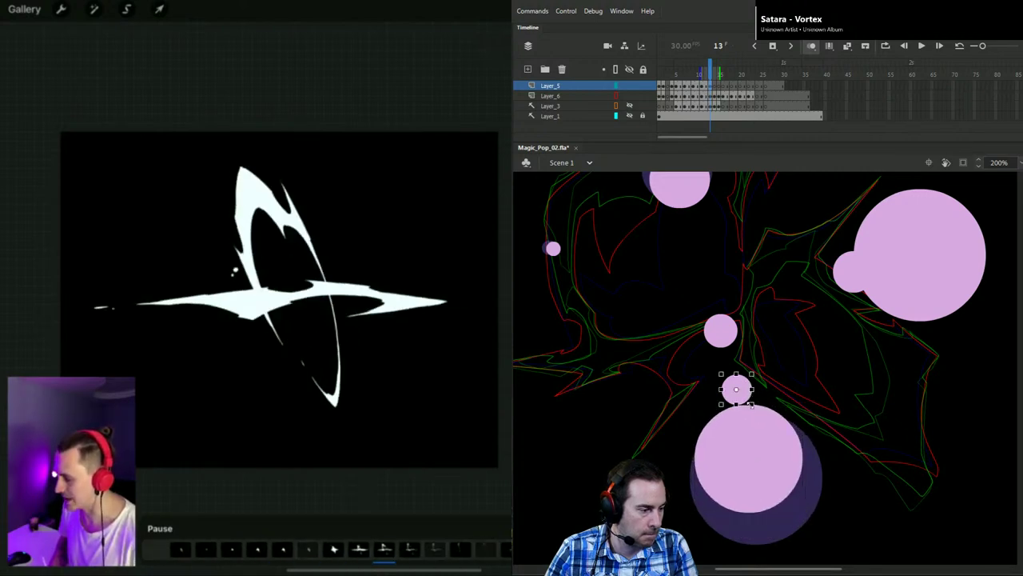
pyautogui.moveTo(754, 406)
pyautogui.mouseDown()
pyautogui.moveTo(764, 408)
pyautogui.moveTo(751, 409)
pyautogui.mouseUp()
pyautogui.click(730, 342)
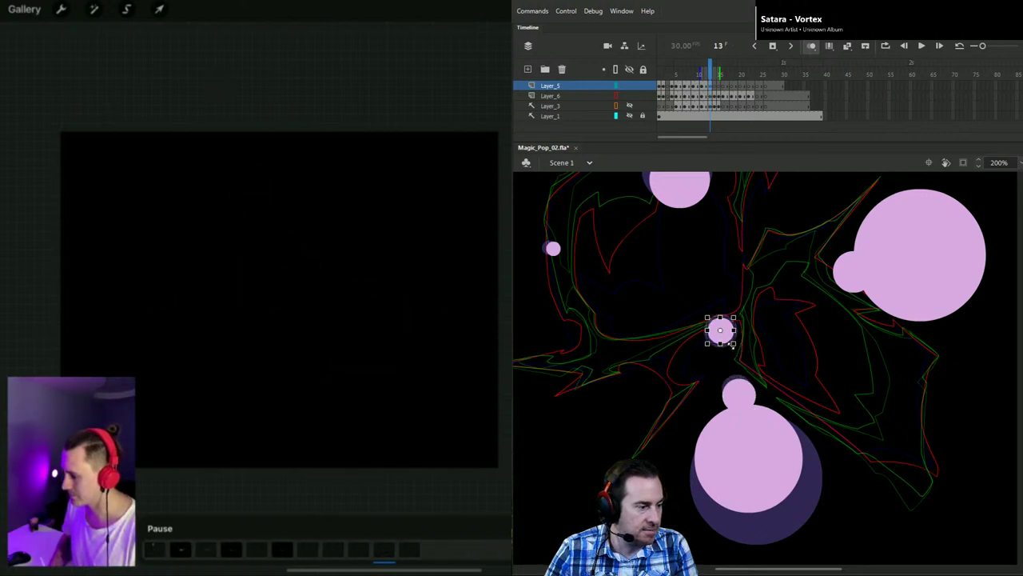
# Step: On frame 13, slightly shrink the large far-right circle and the small circle overlapping its edge
pyautogui.click(935, 281)
pyautogui.moveTo(985, 320); pyautogui.dragTo(981, 316)
pyautogui.click(847, 274)
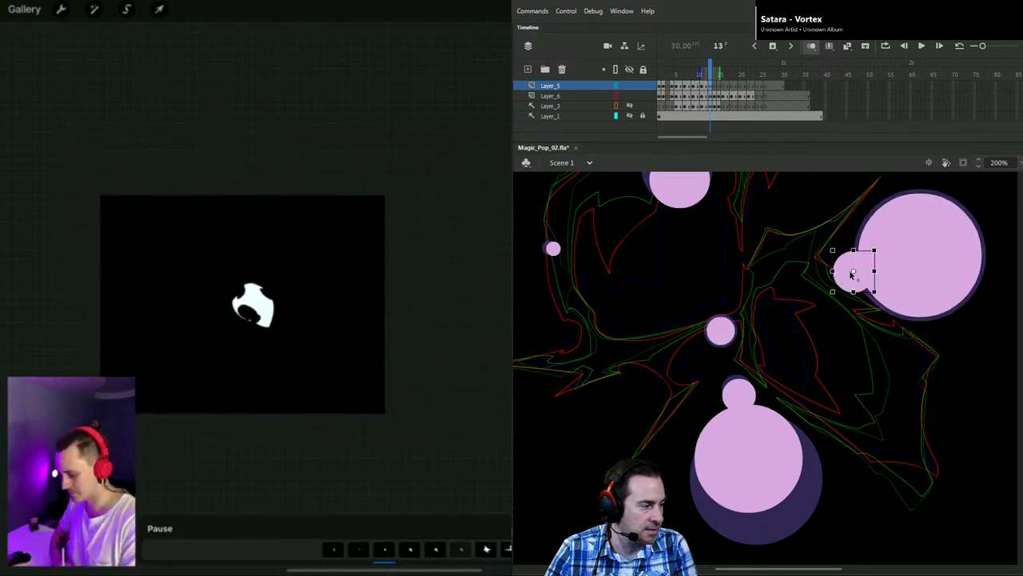
pyautogui.moveTo(873, 292); pyautogui.dragTo(870, 288)
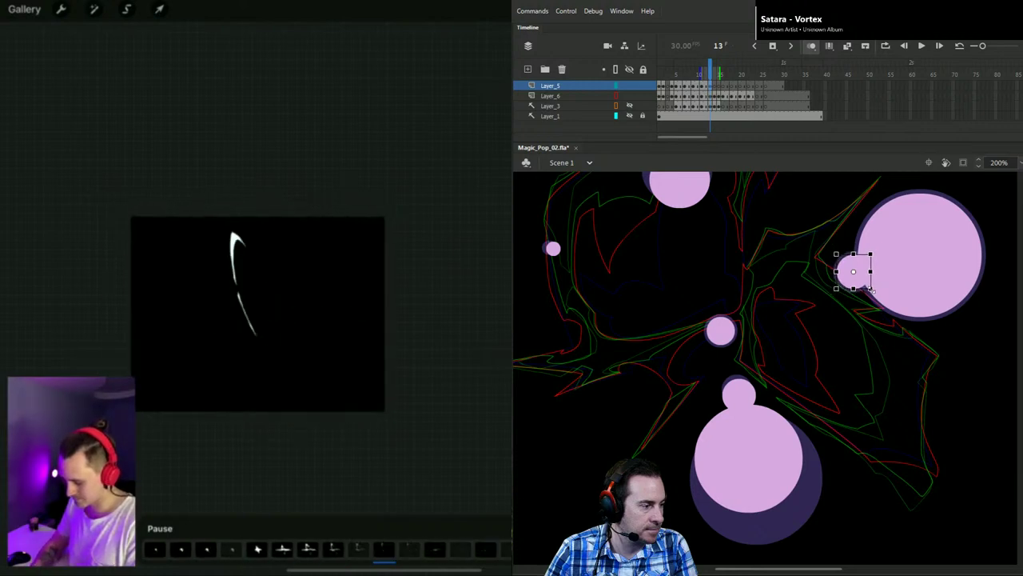
# Step: Copy all the circles from frame 13 of Layer_5 and paste them in place on frame 14
pyautogui.click(712, 86)
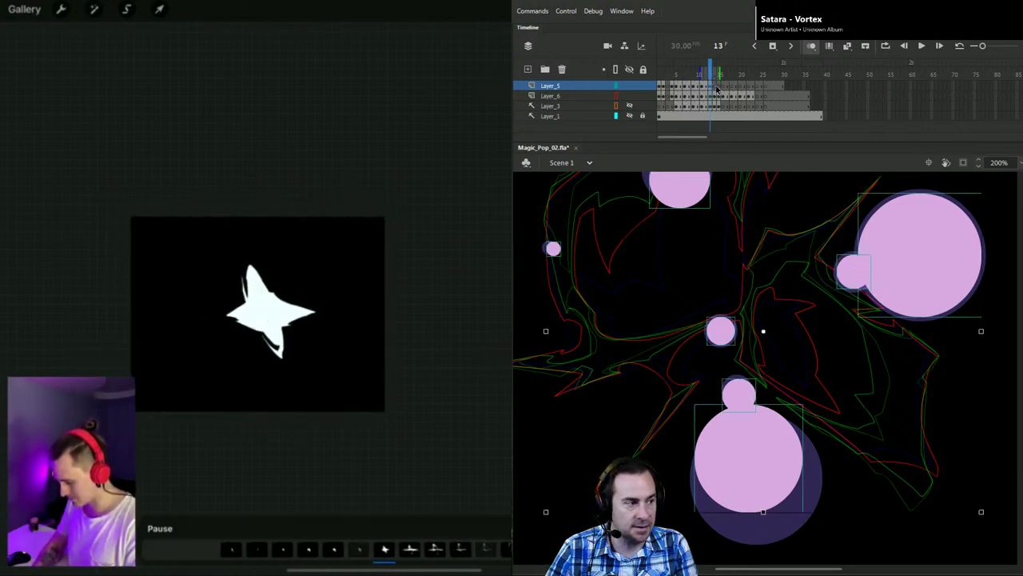
pyautogui.click(716, 86)
pyautogui.hotkey('ctrl', 'a')
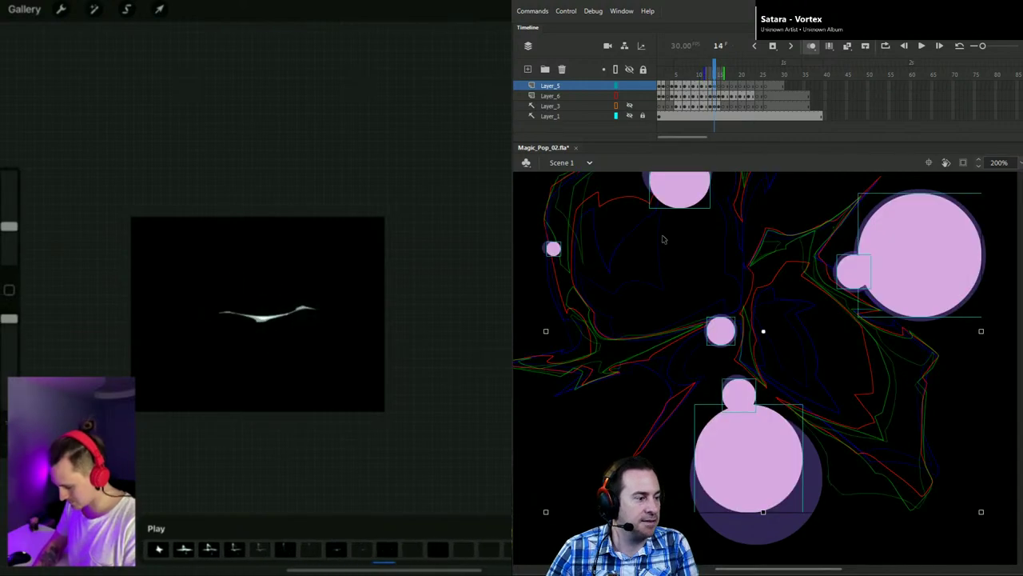
pyautogui.press('Escape')
# Step: On frame 14, move the top circle slightly down and shrink it
pyautogui.click(685, 200)
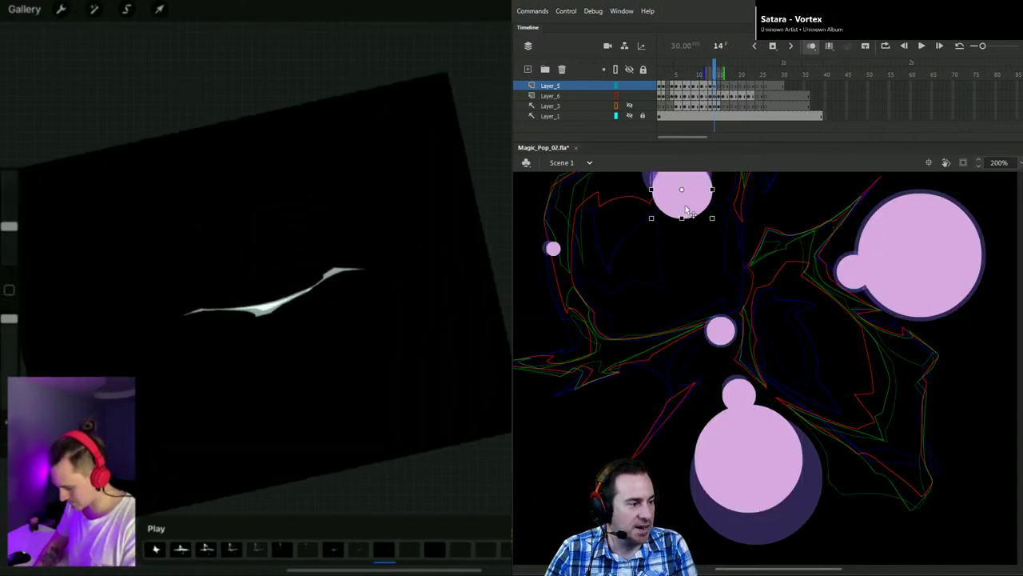
pyautogui.scroll(3, 696, 240)
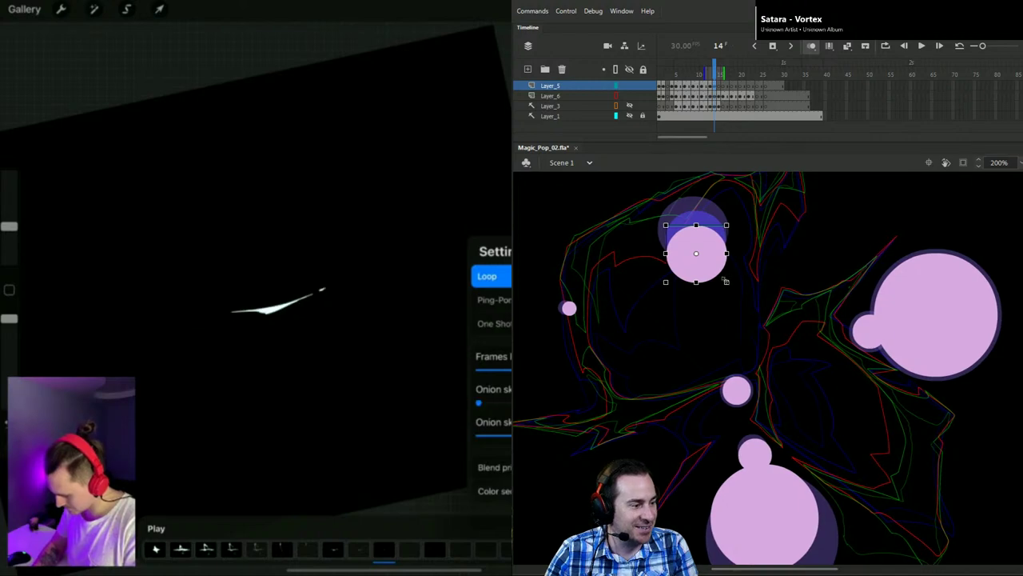
pyautogui.moveTo(725, 283); pyautogui.dragTo(714, 282)
# Step: On frame 14, shrink the large far-right circle and the small one beside it, shifting both slightly to the left
pyautogui.click(966, 345)
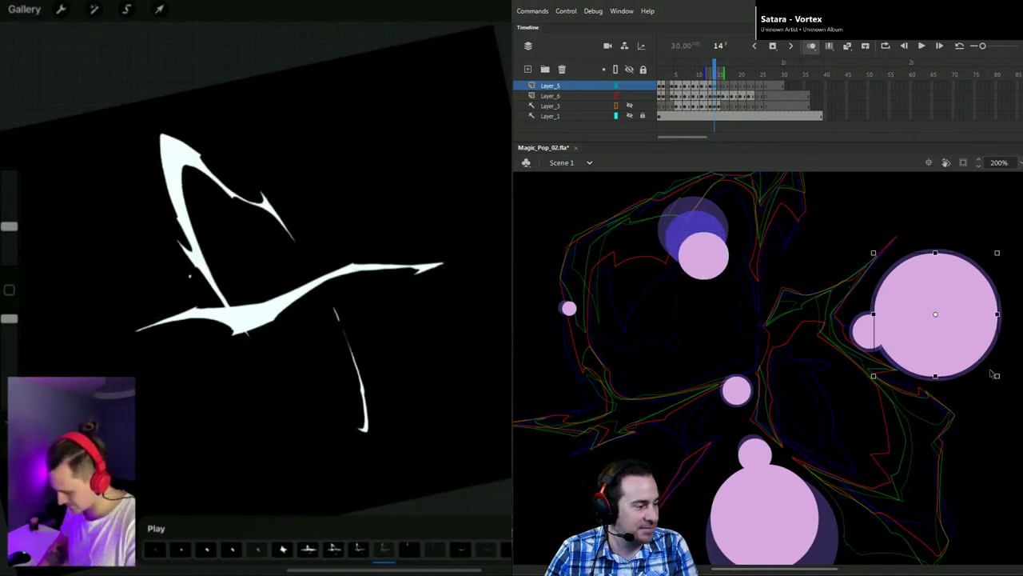
pyautogui.moveTo(998, 376); pyautogui.dragTo(969, 365)
pyautogui.click(880, 341)
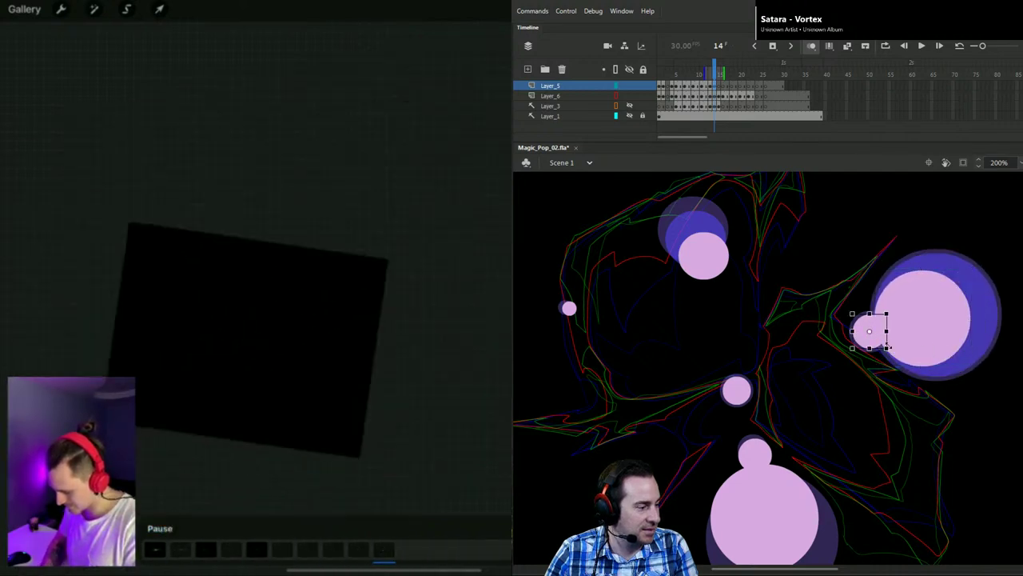
pyautogui.moveTo(886, 348); pyautogui.dragTo(865, 345)
# Step: On frame 14, shrink the large bottom circle and move it up and to the left
pyautogui.click(779, 509)
pyautogui.moveTo(834, 498); pyautogui.dragTo(818, 429)
pyautogui.moveTo(804, 503); pyautogui.dragTo(752, 450)
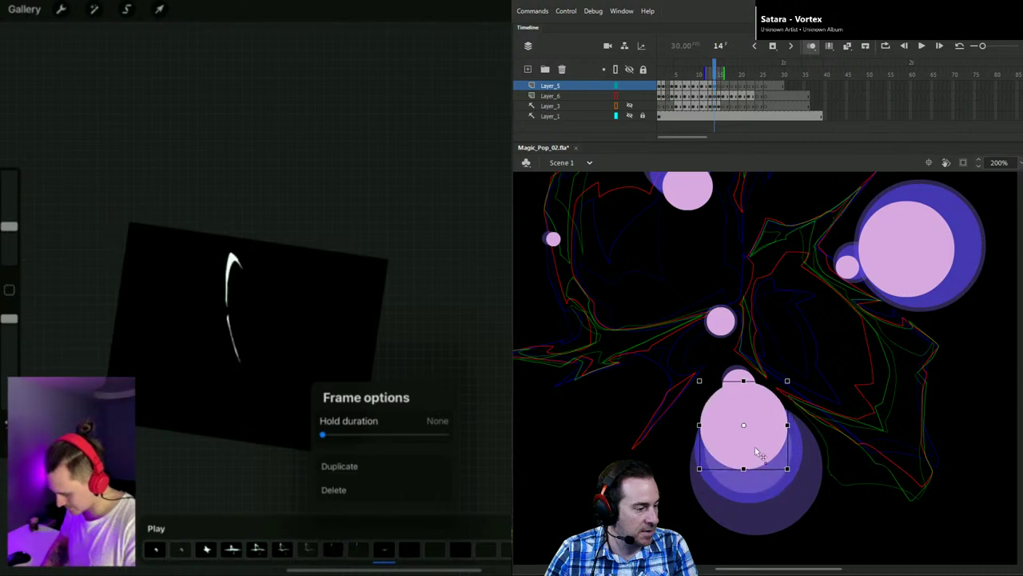
# Step: On frame 14, shrink and raise the small circle above the bottom one, and nudge the central circle up and the far-left circle right
pyautogui.click(736, 372)
pyautogui.moveTo(743, 376); pyautogui.dragTo(738, 366)
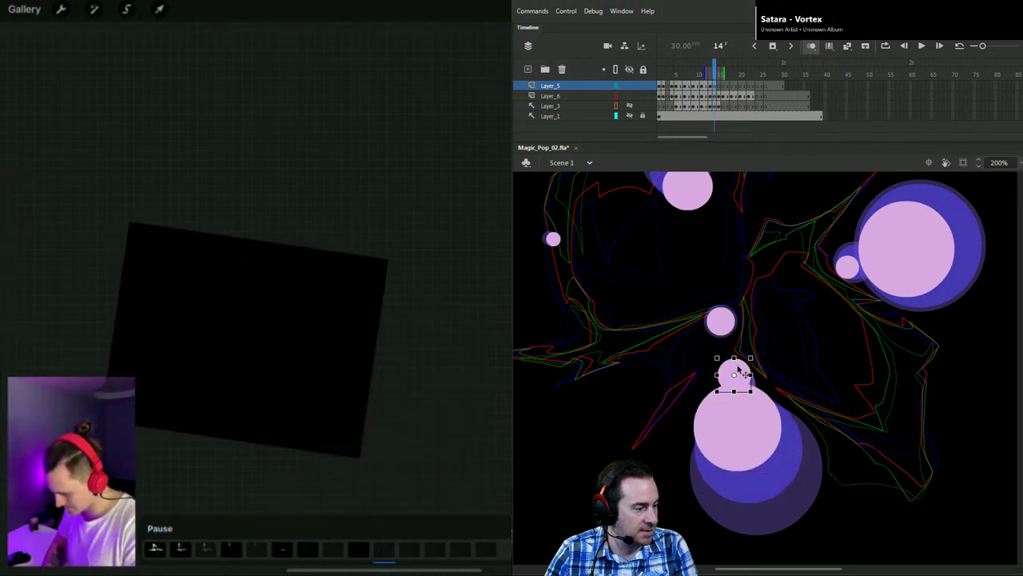
pyautogui.click(726, 324)
pyautogui.moveTo(729, 328); pyautogui.dragTo(726, 325)
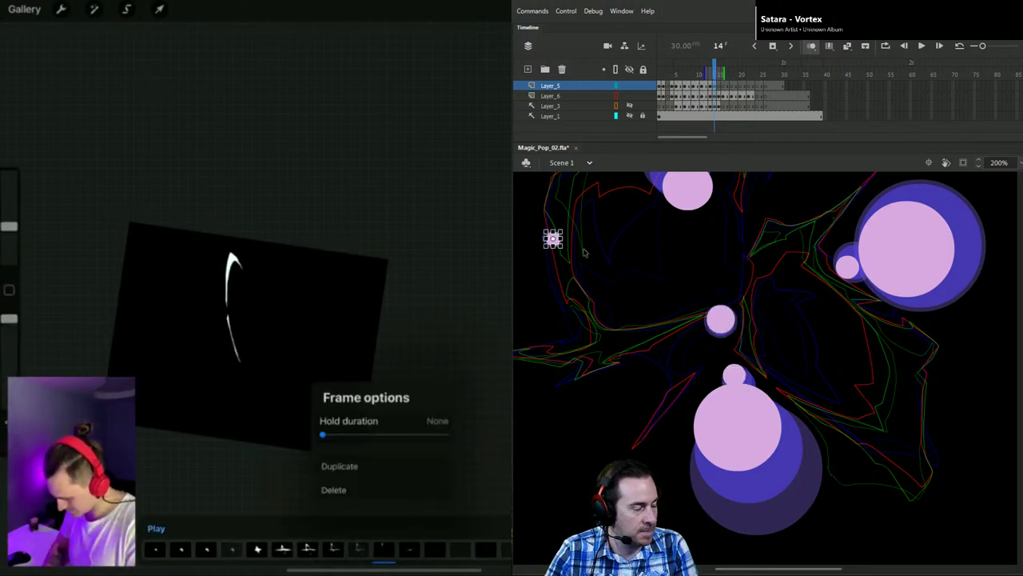
# Step: Copy all the circles from frame 14 of Layer_5 and paste them in place on frame 15
pyautogui.click(717, 88)
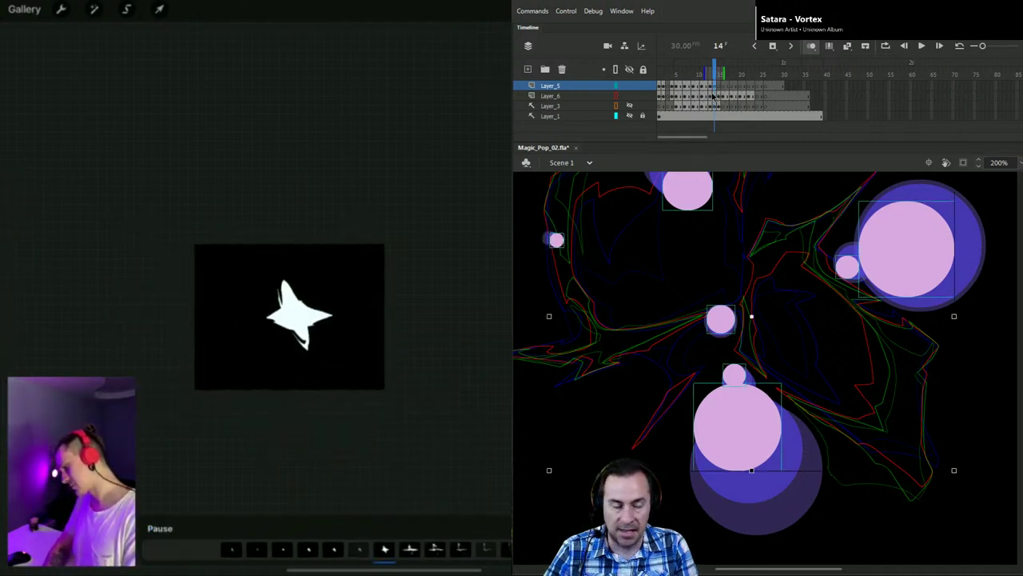
pyautogui.click(719, 90)
pyautogui.hotkey('ctrl', 'shift', 'v')
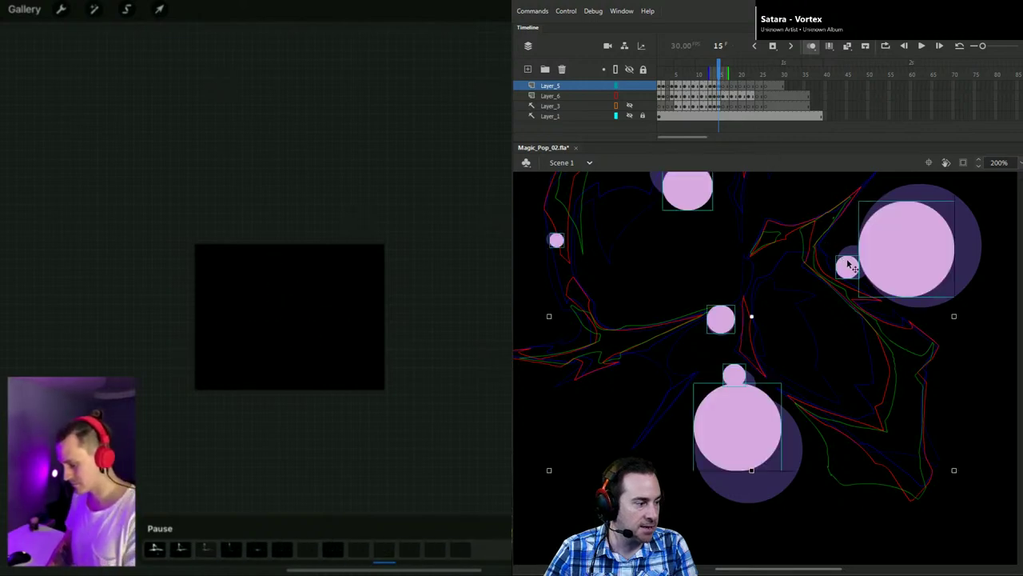
# Step: On frame 15, move the small right-hand circle to the left, and shrink the large one beside it while shifting it left
pyautogui.click(845, 263)
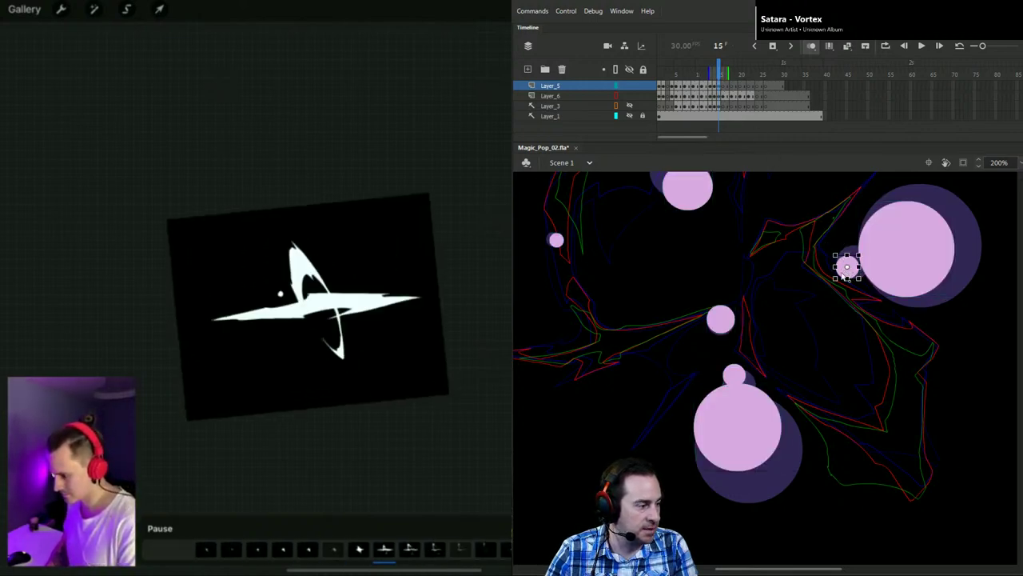
pyautogui.moveTo(853, 274); pyautogui.dragTo(840, 278)
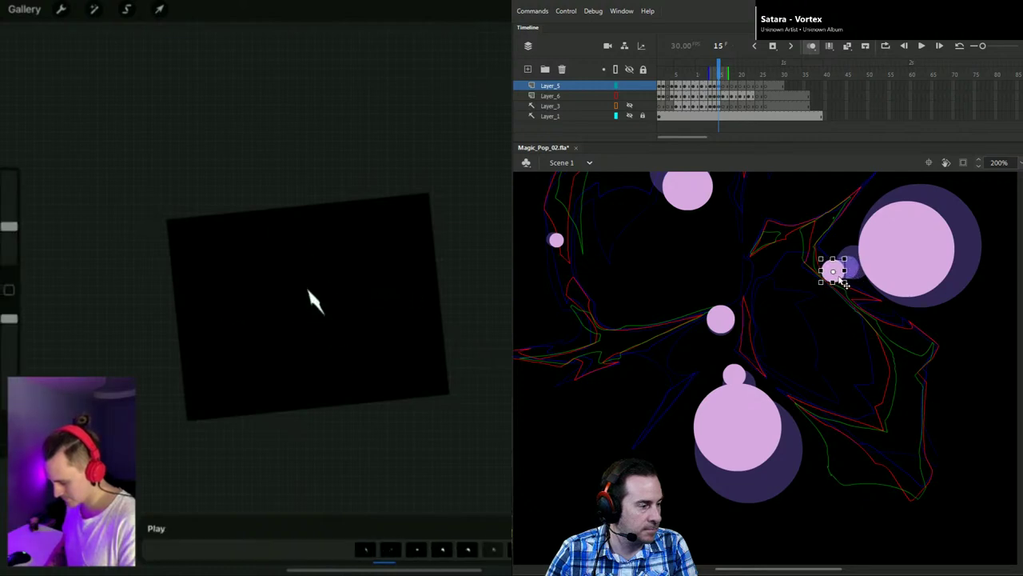
pyautogui.click(924, 272)
pyautogui.moveTo(955, 298); pyautogui.dragTo(906, 272)
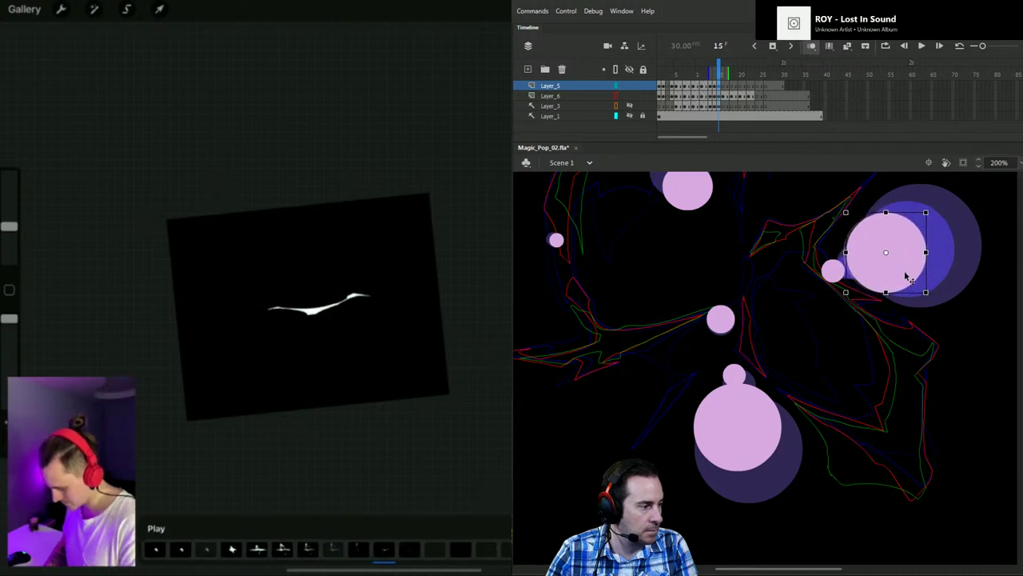
# Step: On frame 15, shrink and raise the large bottom circle and the central circle, and raise the small circle between them
pyautogui.click(774, 451)
pyautogui.moveTo(777, 456); pyautogui.dragTo(740, 419)
pyautogui.click(734, 366)
pyautogui.moveTo(745, 378); pyautogui.dragTo(736, 357)
pyautogui.click(731, 326)
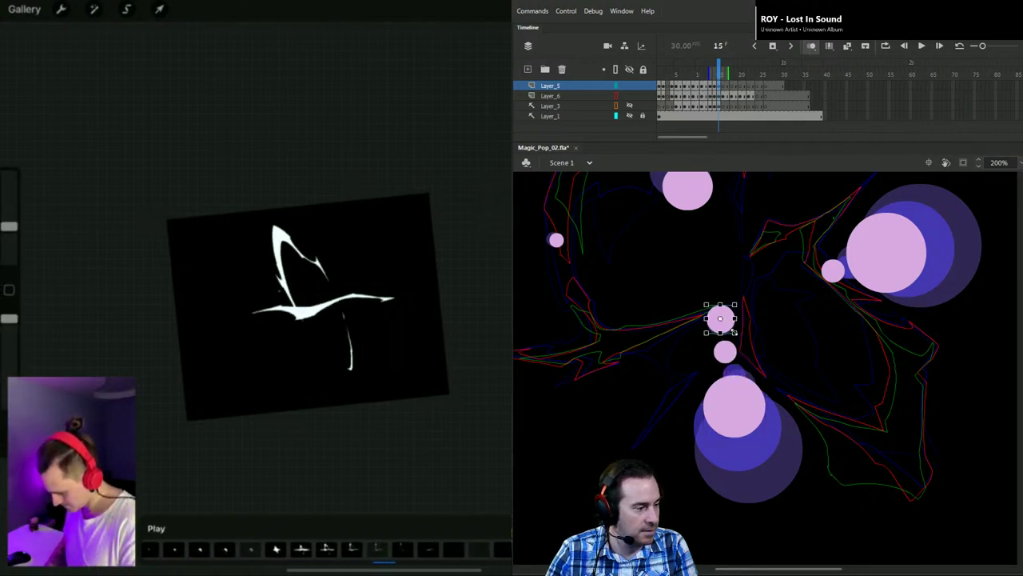
pyautogui.moveTo(731, 326); pyautogui.dragTo(728, 315)
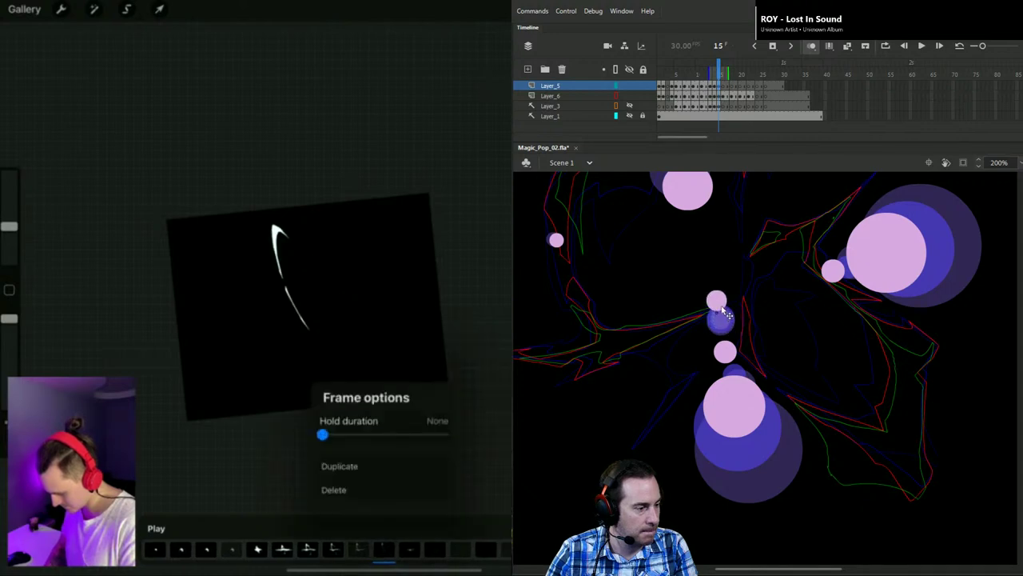
# Step: On frame 15, shrink the top circle and move it down toward the center, and move the tiny far-left circle to the right
pyautogui.moveTo(729, 270); pyautogui.dragTo(734, 314)
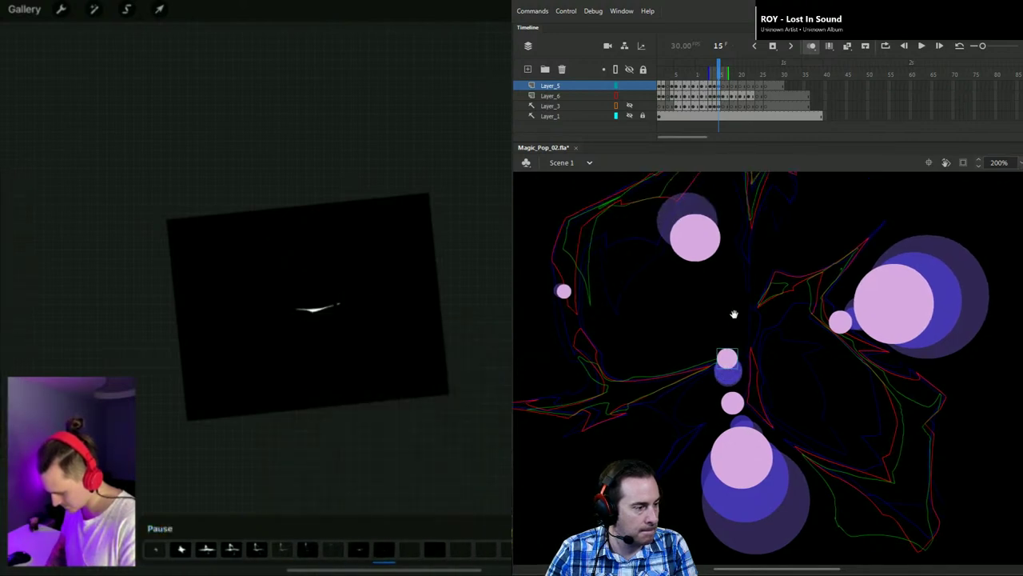
pyautogui.moveTo(711, 243); pyautogui.dragTo(718, 267)
pyautogui.press('q')
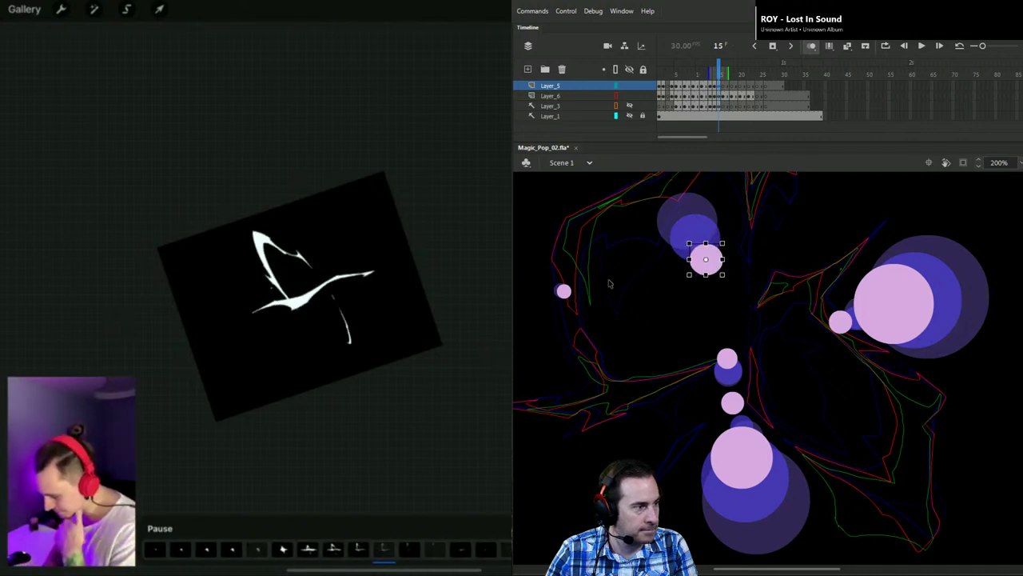
pyautogui.click(564, 291)
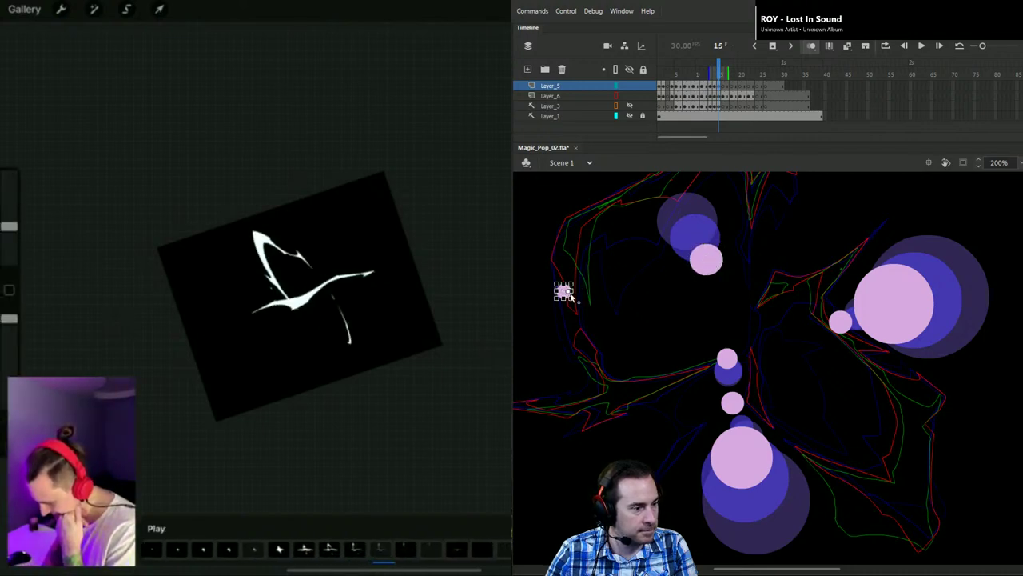
pyautogui.moveTo(575, 299); pyautogui.dragTo(592, 301)
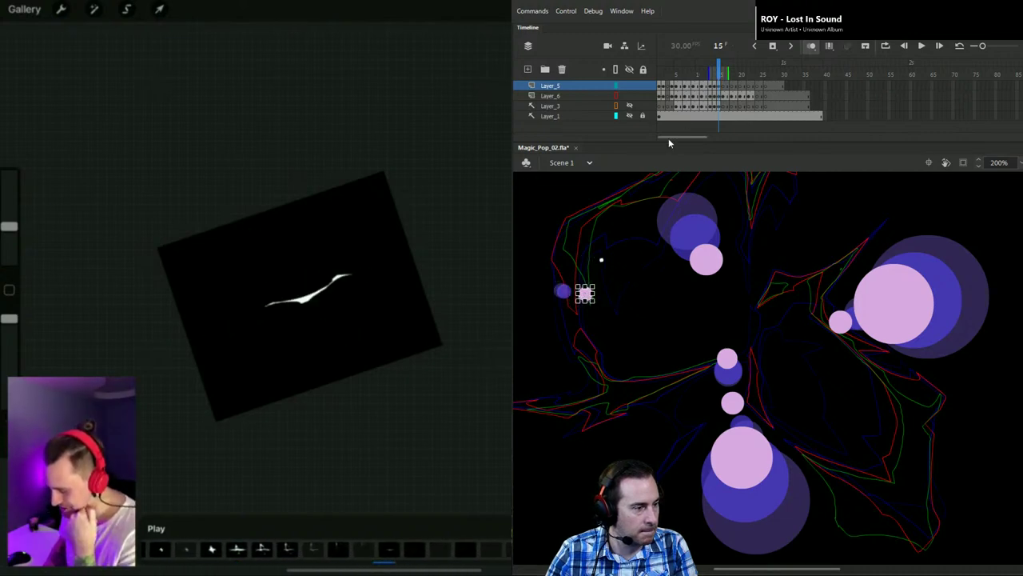
# Step: Try to carry the circles from frame 15 over to frame 16 of Layer_5, and delete the wrongly pasted set
pyautogui.click(720, 87)
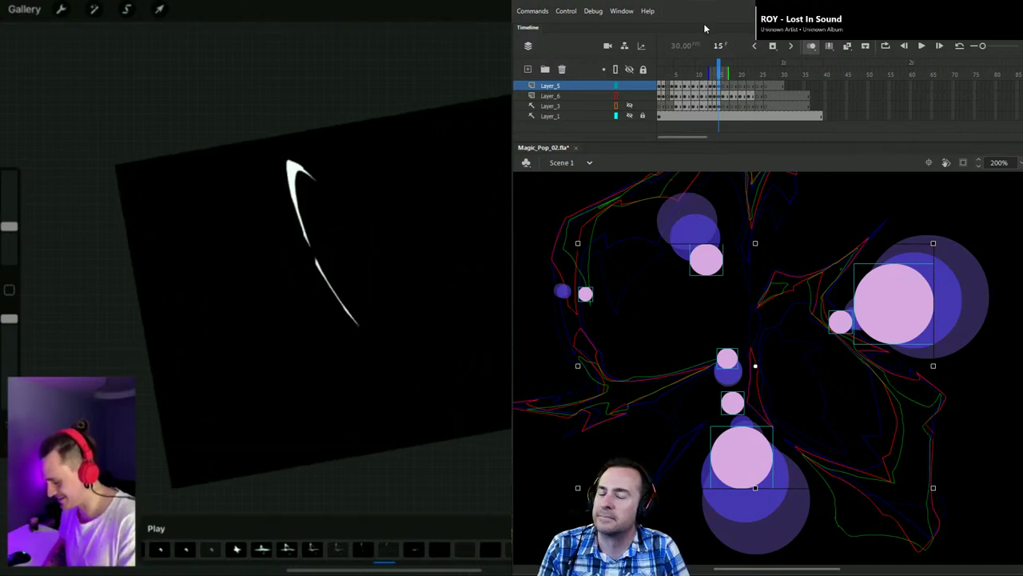
pyautogui.hotkey('ctrl', 'd')
pyautogui.click(723, 86)
pyautogui.hotkey('ctrl', 'shift', 'v')
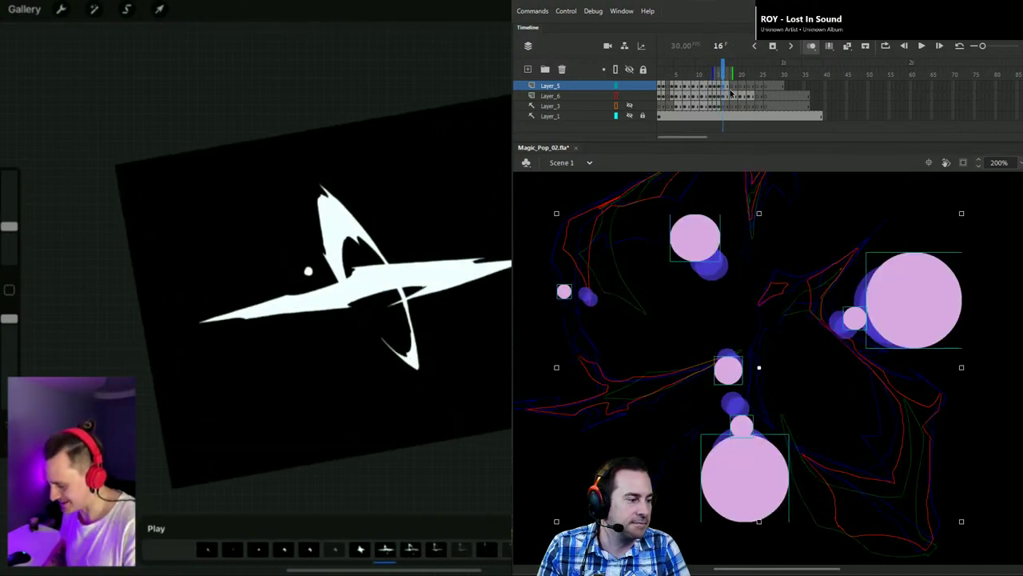
pyautogui.click(736, 337)
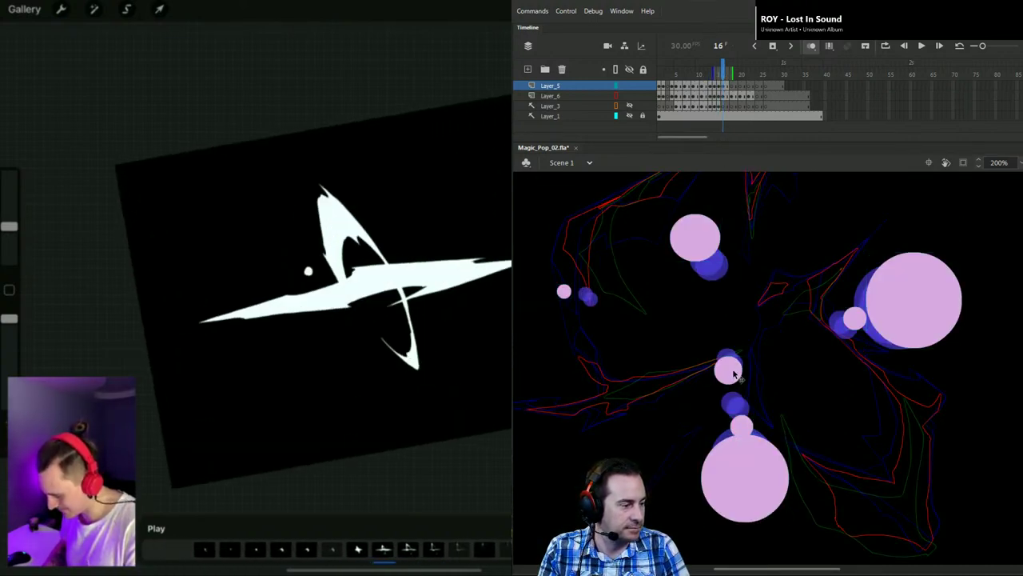
pyautogui.click(723, 86)
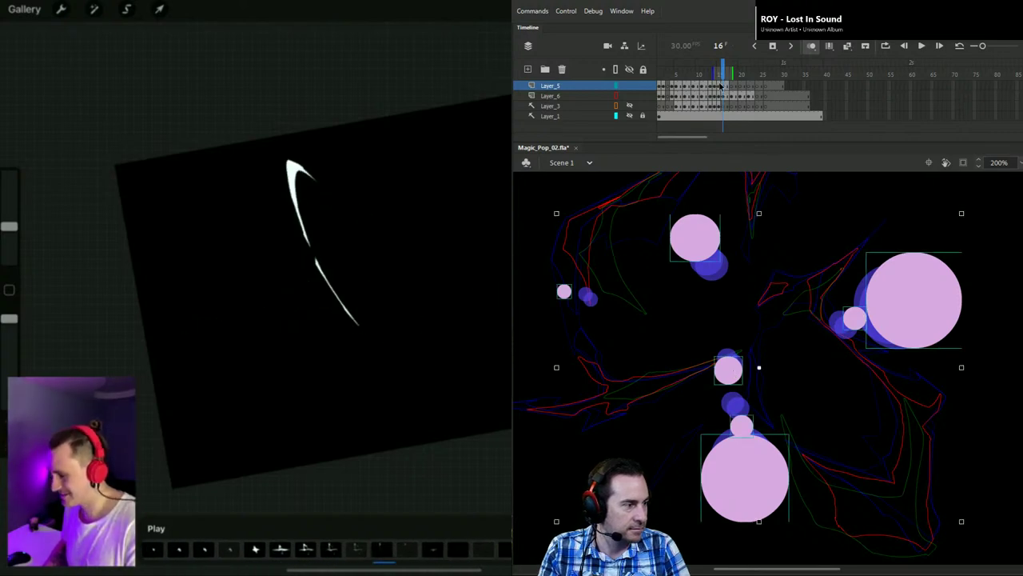
pyautogui.press('Delete')
# Step: Copy the doubled circles from frame 15 and paste them in place on frame 16
pyautogui.click(719, 86)
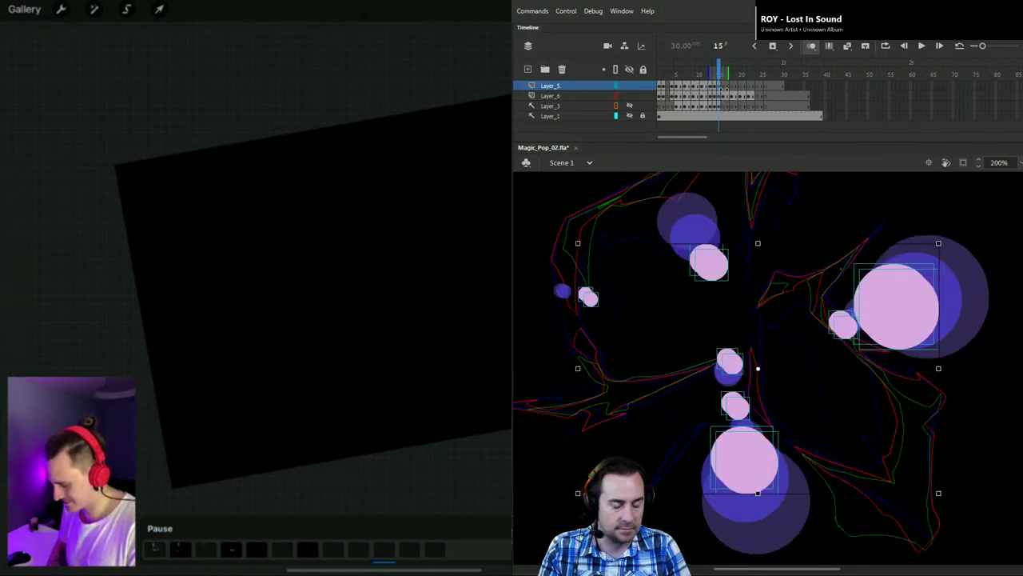
pyautogui.hotkey('ctrl', 'c')
pyautogui.click(723, 86)
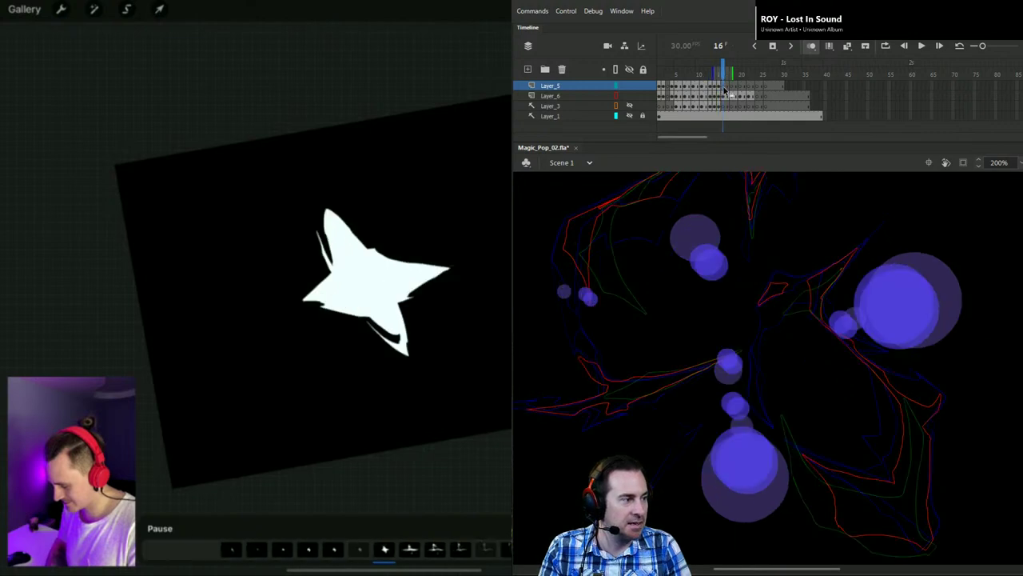
pyautogui.hotkey('ctrl', 'shift', 'v')
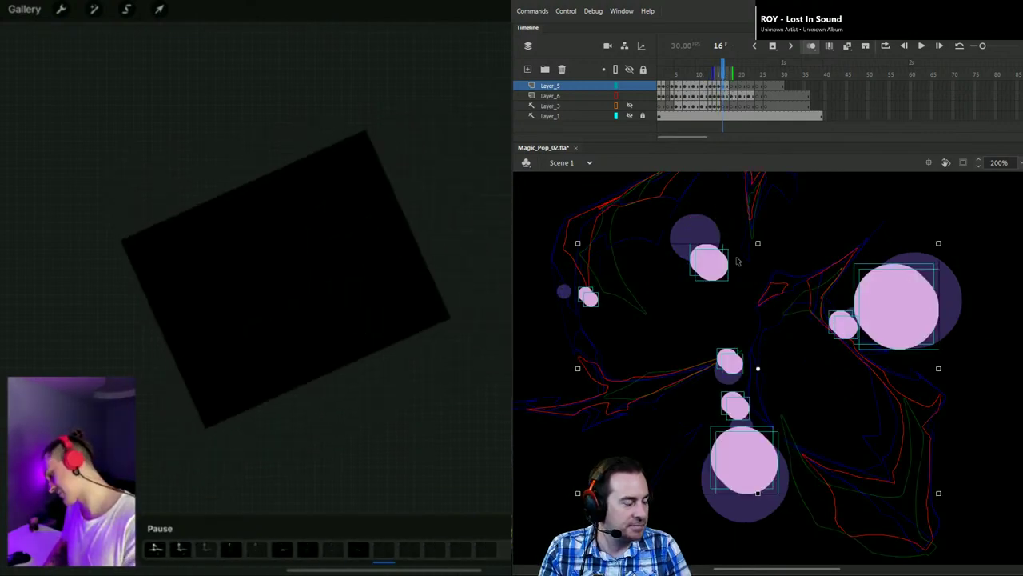
# Step: Clear the pasted circles from frame 16 and undo back to the single set of circles on frame 15
pyautogui.click(721, 85)
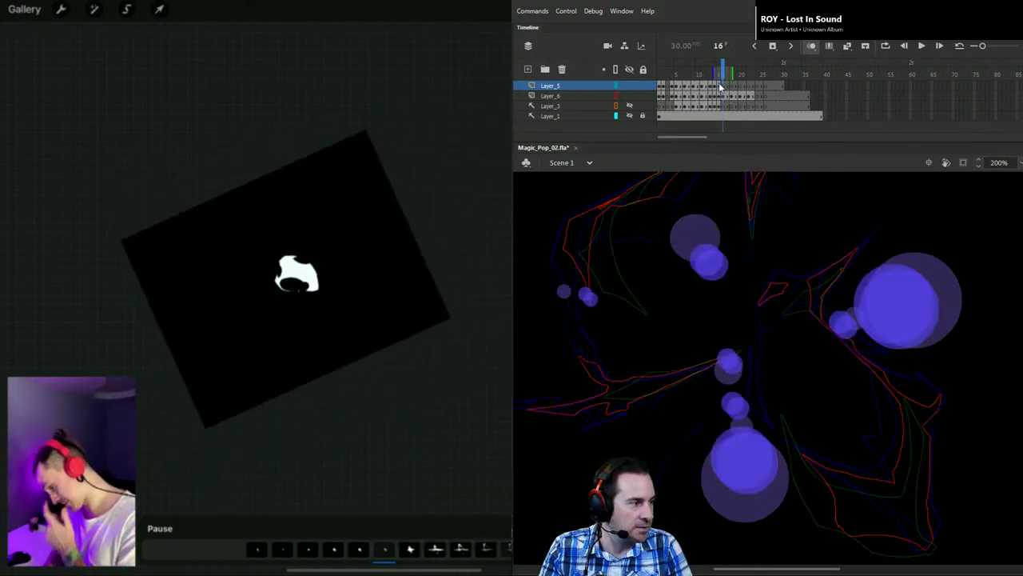
pyautogui.click(720, 86)
pyautogui.click(723, 85)
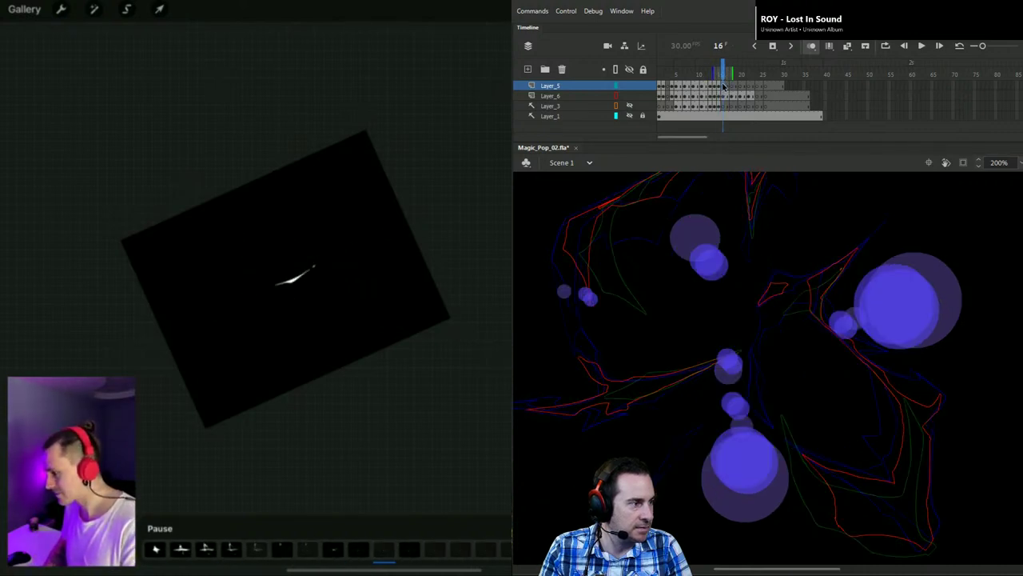
pyautogui.click(719, 86)
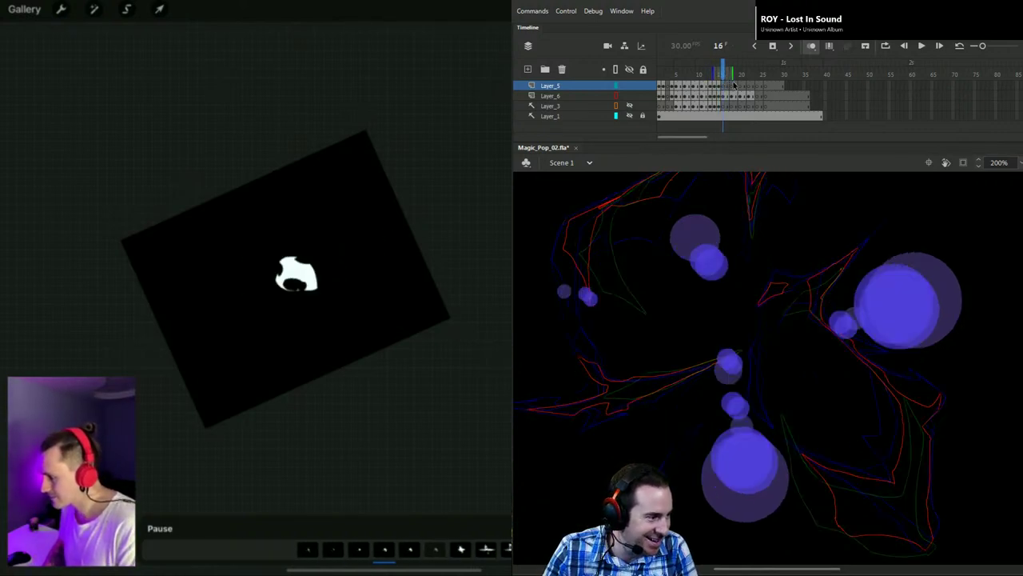
pyautogui.hotkey('ctrl', 'z')
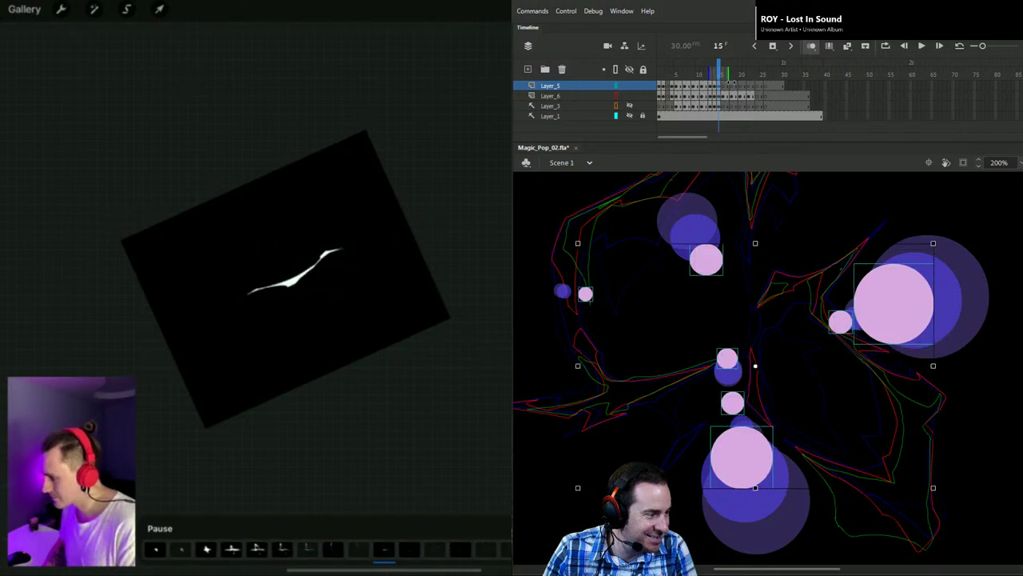
pyautogui.hotkey('ctrl', 'shift', 'a')
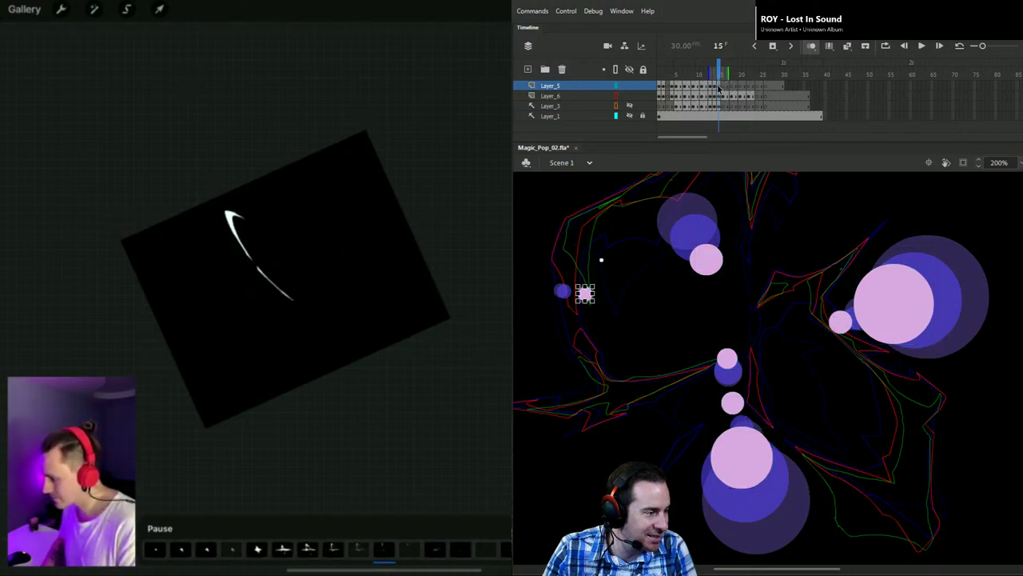
# Step: Paste the frame 15 circles in place on frame 16 of Layer_5 and move the top circle down toward the center
pyautogui.click(727, 85)
pyautogui.click(722, 86)
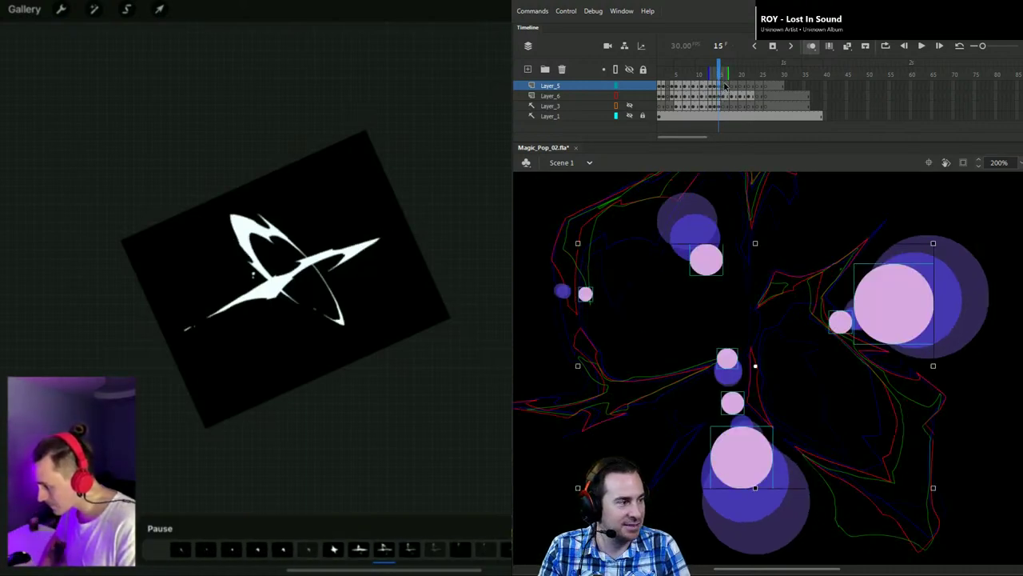
pyautogui.hotkey('ctrl', 'shift', 'v')
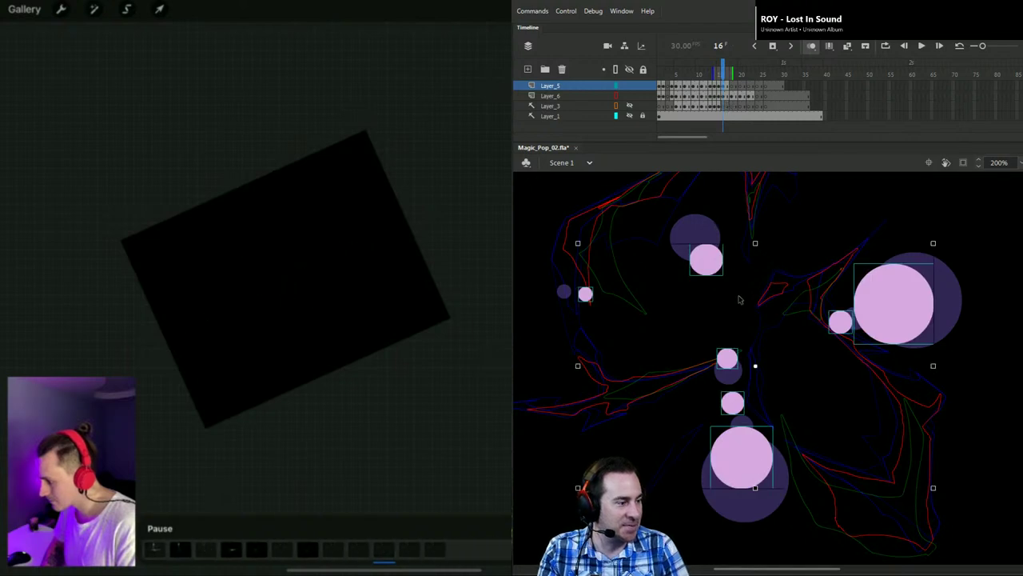
pyautogui.click(709, 268)
pyautogui.moveTo(711, 266); pyautogui.dragTo(731, 301)
# Step: On frame 16, move the small and large right-hand circles inward toward the center and shrink the large one
pyautogui.click(908, 324)
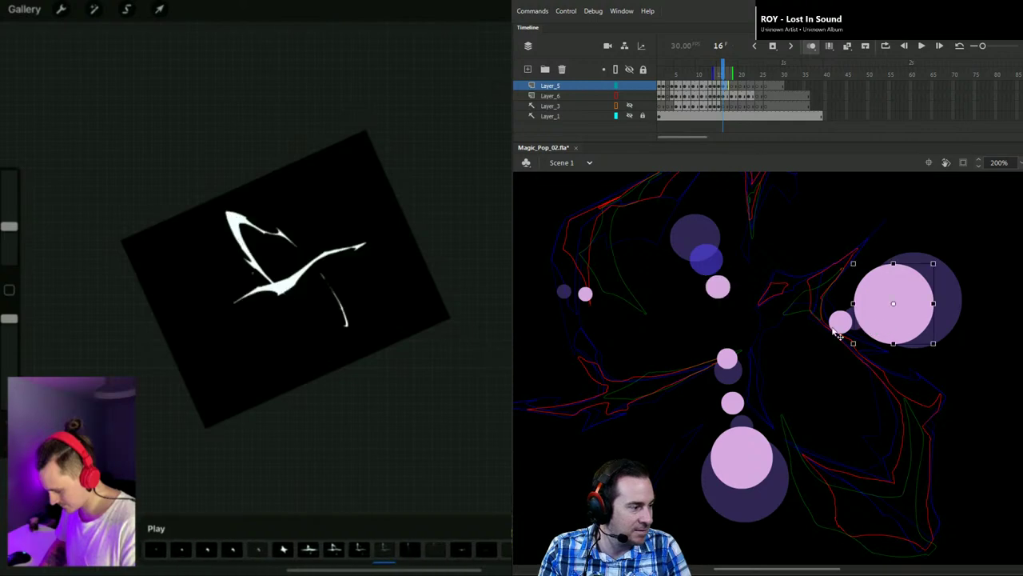
pyautogui.click(839, 324)
pyautogui.moveTo(825, 336); pyautogui.dragTo(786, 339)
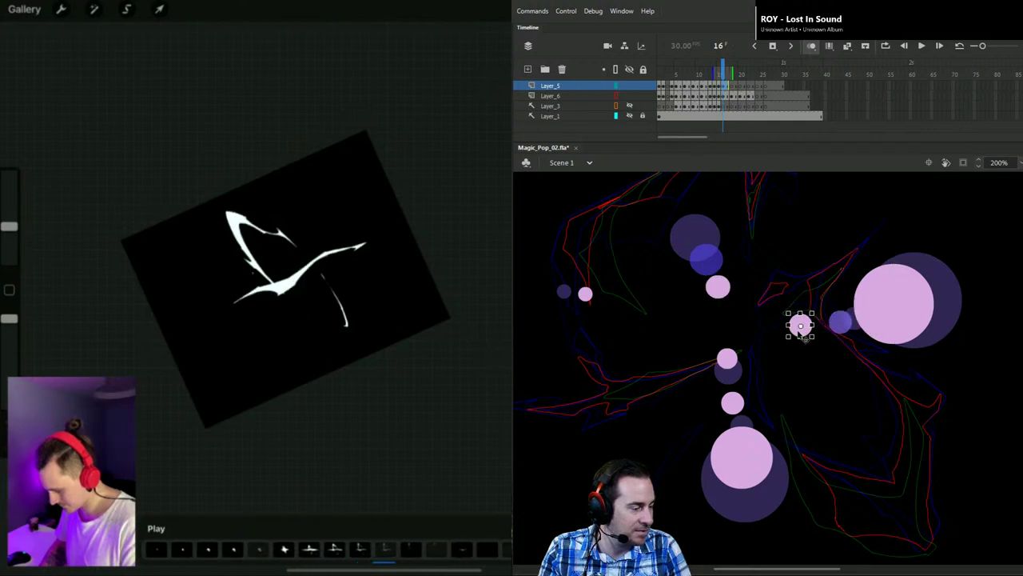
pyautogui.click(910, 322)
pyautogui.moveTo(910, 322); pyautogui.dragTo(877, 332)
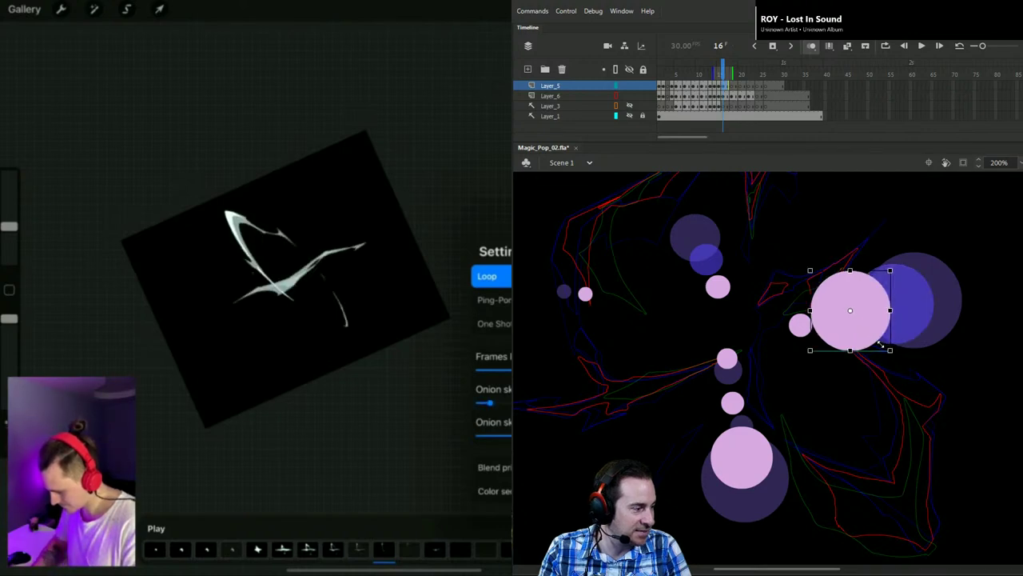
# Step: On frame 16, move the three lower circles upward, shrink the bottom one, and move the tiny far-left circle inward
pyautogui.click(727, 358)
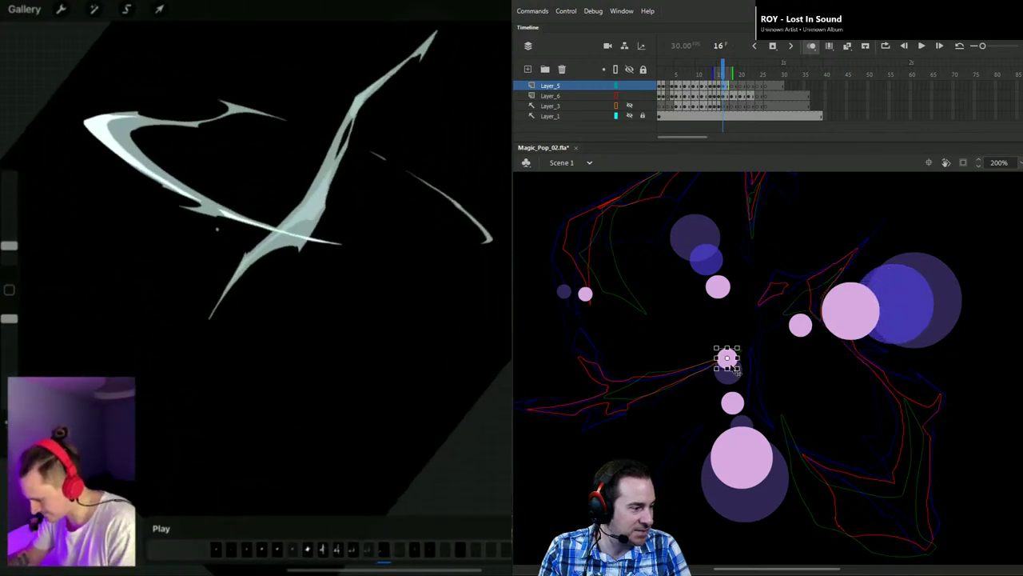
pyautogui.moveTo(735, 370); pyautogui.dragTo(736, 355)
pyautogui.moveTo(733, 399); pyautogui.dragTo(736, 387)
pyautogui.moveTo(754, 473); pyautogui.dragTo(755, 450)
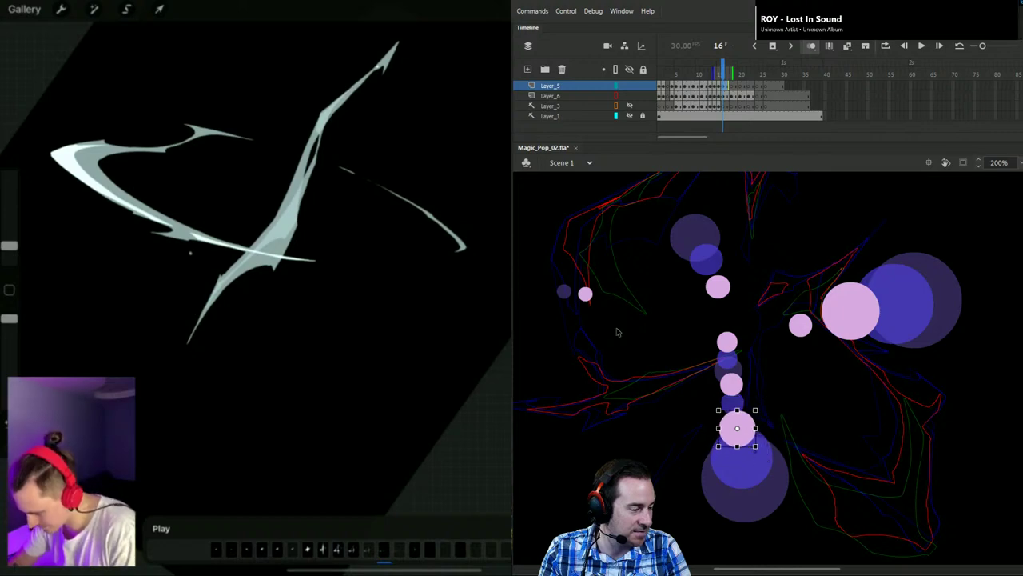
pyautogui.click(585, 300)
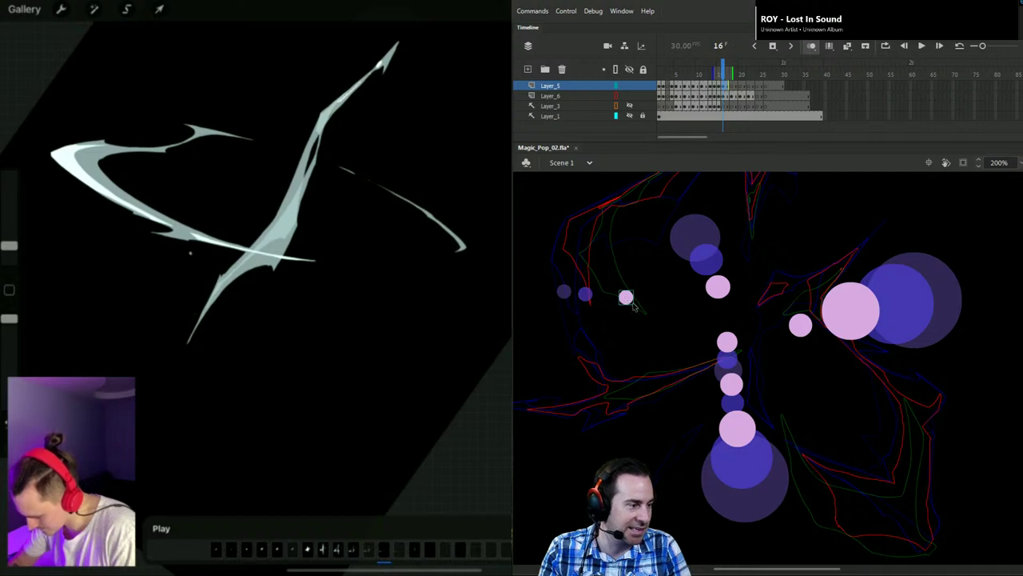
# Step: Paste the frame 16 circles in place on frame 19 of Layer_5 and move the top and inner circles toward the center
pyautogui.moveTo(800, 263); pyautogui.dragTo(790, 327)
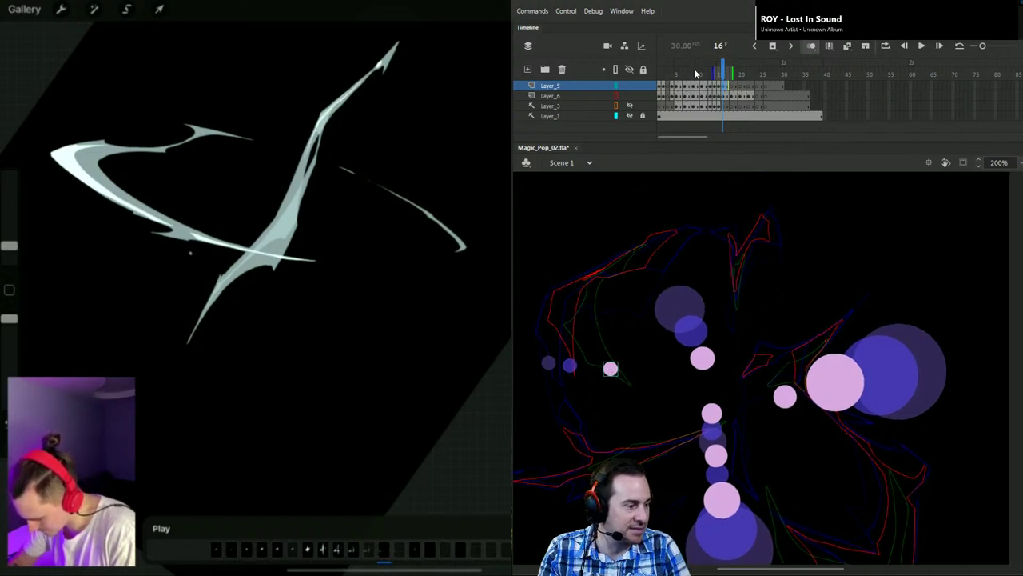
pyautogui.click(727, 86)
pyautogui.click(734, 88)
pyautogui.hotkey('ctrl', 'shift', 'v')
pyautogui.click(718, 365)
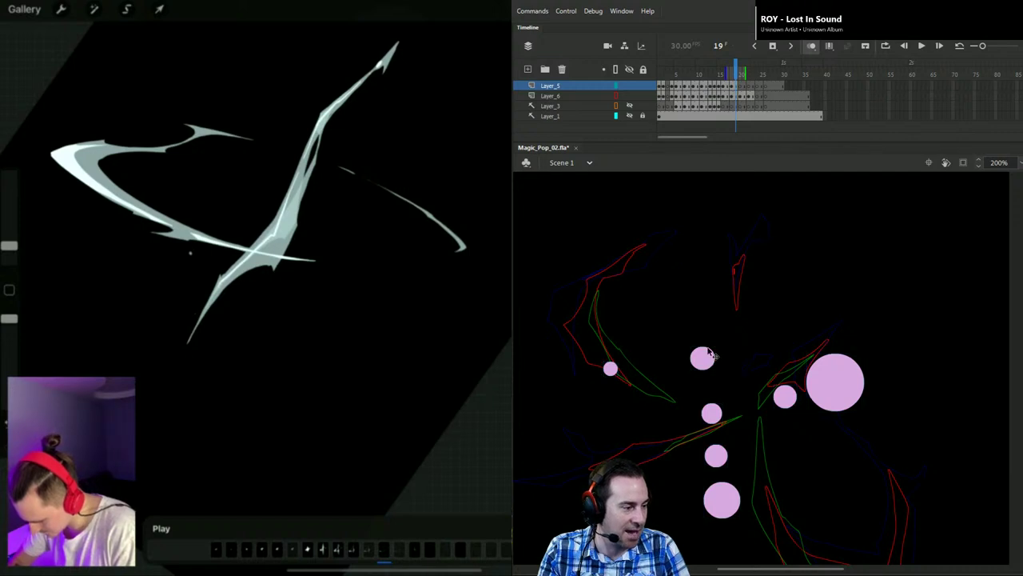
pyautogui.moveTo(717, 374); pyautogui.dragTo(719, 414)
# Step: On frame 19, bring the small and large right-hand circles closer to the center and reduce the large one
pyautogui.moveTo(800, 406); pyautogui.dragTo(760, 417)
pyautogui.moveTo(845, 393); pyautogui.dragTo(799, 406)
pyautogui.moveTo(821, 369); pyautogui.dragTo(810, 381)
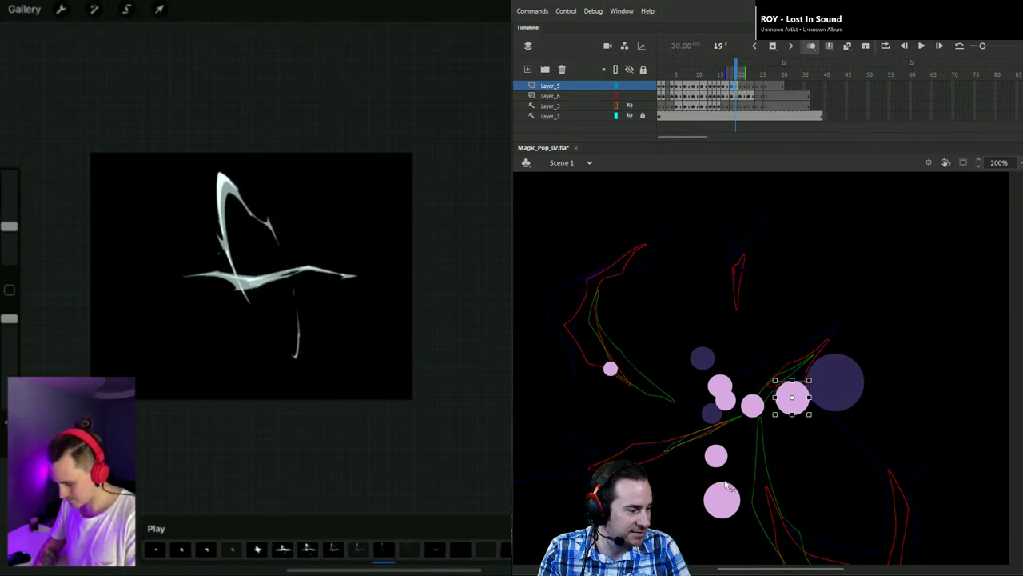
# Step: On frame 19, move the two lowest circles up, shrink the bottom one, and shift the tiny far-left circle toward the center
pyautogui.click(717, 452)
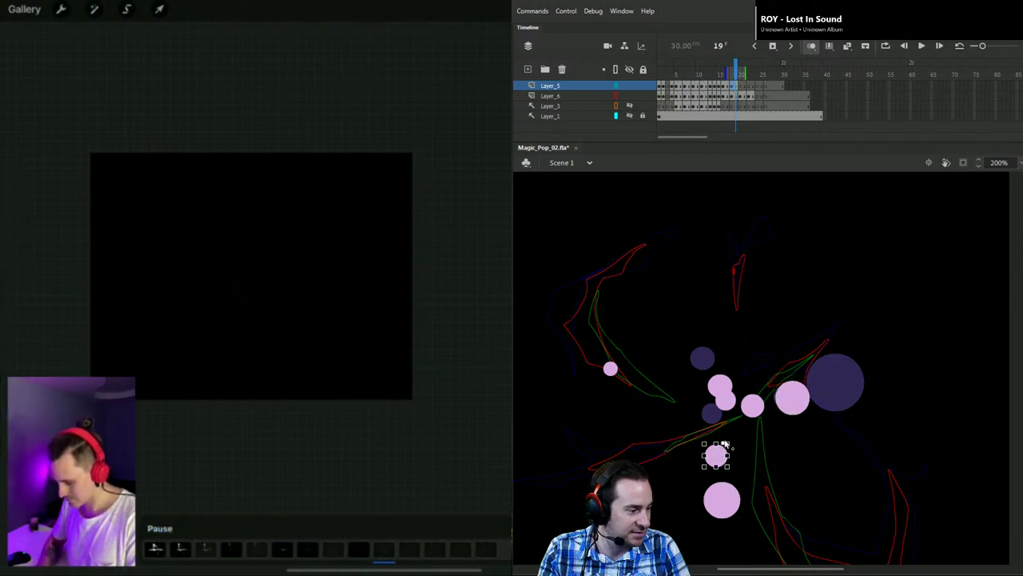
pyautogui.moveTo(723, 448); pyautogui.dragTo(736, 428)
pyautogui.click(730, 495)
pyautogui.moveTo(730, 497); pyautogui.dragTo(741, 467)
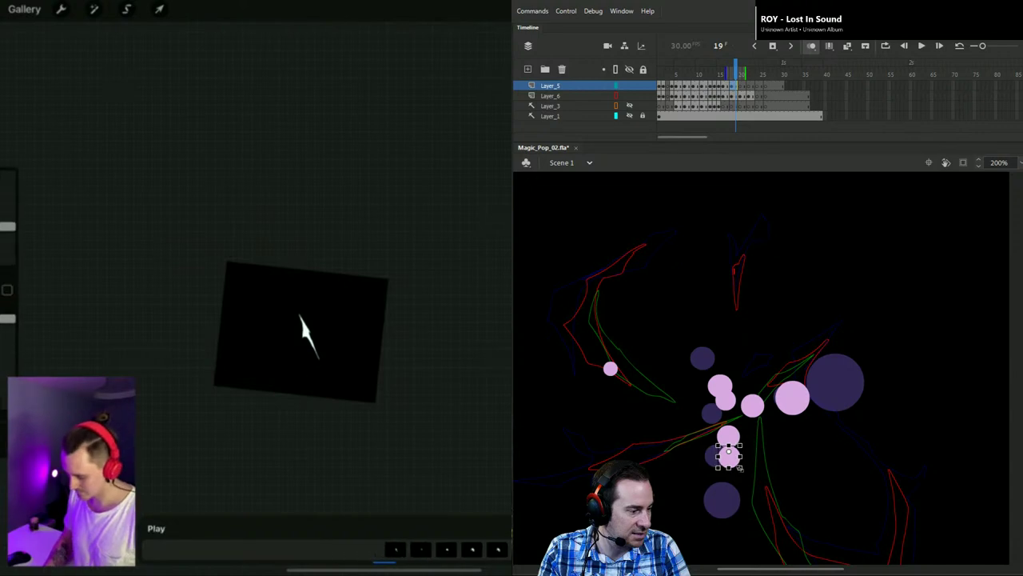
pyautogui.click(613, 370)
pyautogui.moveTo(609, 370); pyautogui.dragTo(631, 376)
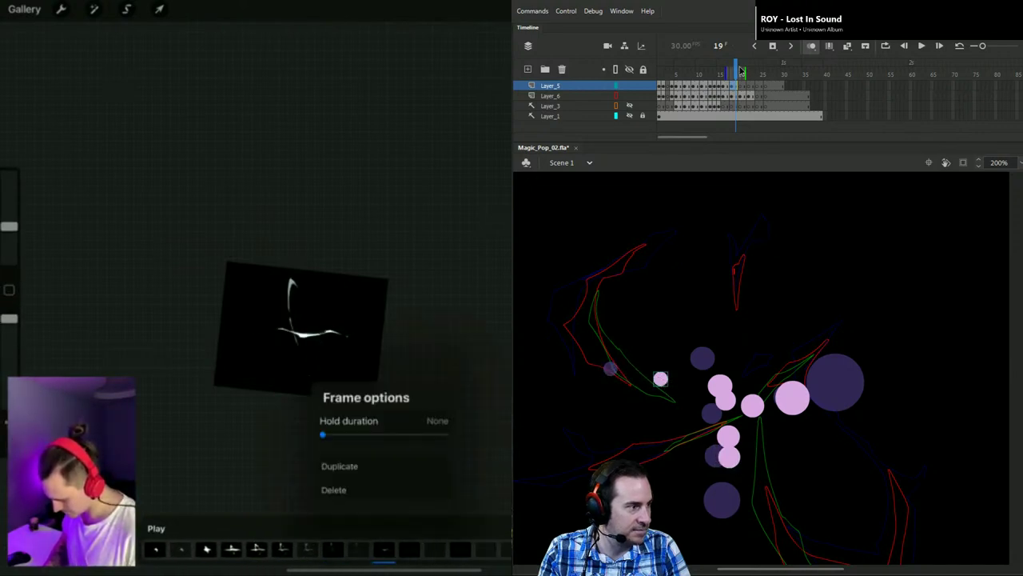
# Step: Copy the circles from frame 19 and paste them in place on frame 21 of Layer_5
pyautogui.click(741, 72)
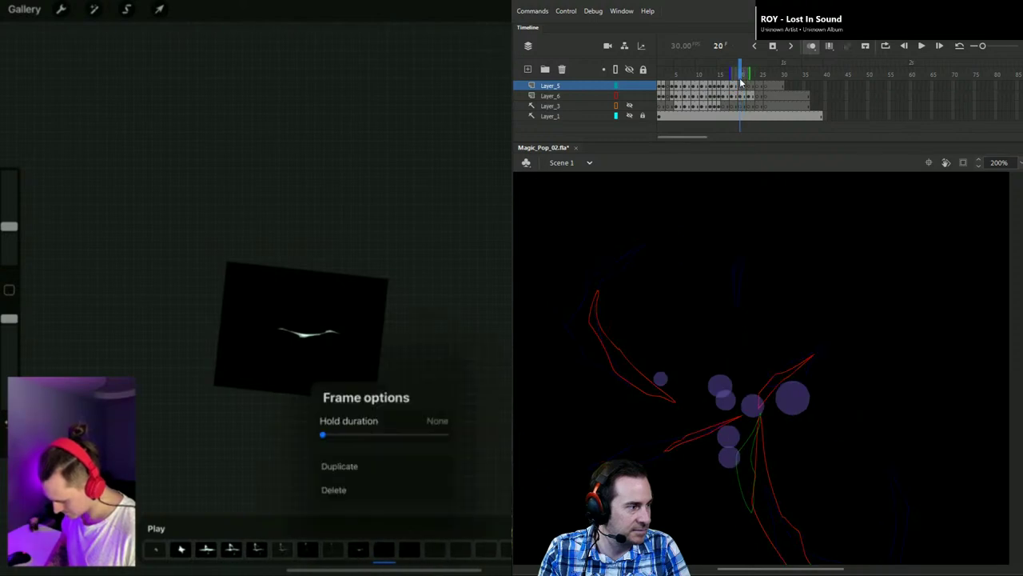
pyautogui.click(733, 87)
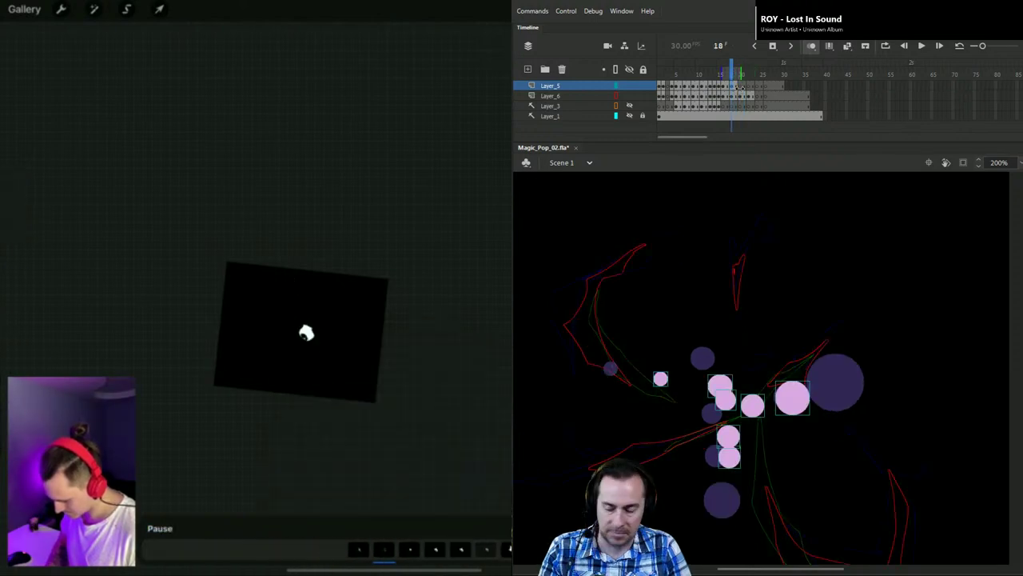
pyautogui.click(743, 87)
pyautogui.hotkey('ctrl', 'shift', 'v')
pyautogui.hotkey('ctrl', 'shift', 'a')
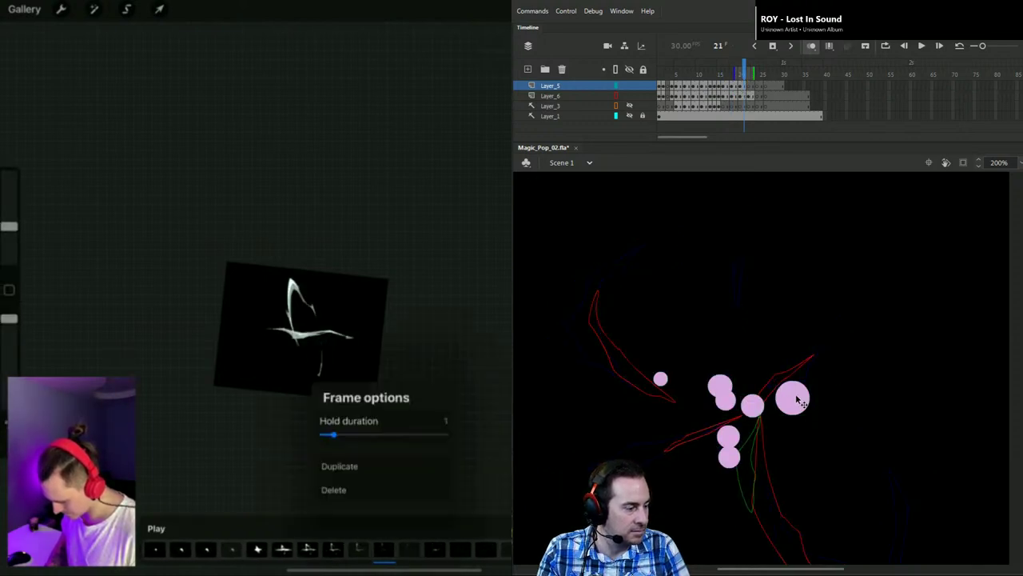
# Step: On frame 21, gather the right-hand and lower circles into an overlapping central cluster and bring the tiny far-left circle closer to it
pyautogui.moveTo(799, 405); pyautogui.dragTo(751, 408)
pyautogui.moveTo(735, 441); pyautogui.dragTo(744, 414)
pyautogui.moveTo(733, 461); pyautogui.dragTo(745, 415)
pyautogui.moveTo(665, 381); pyautogui.dragTo(703, 392)
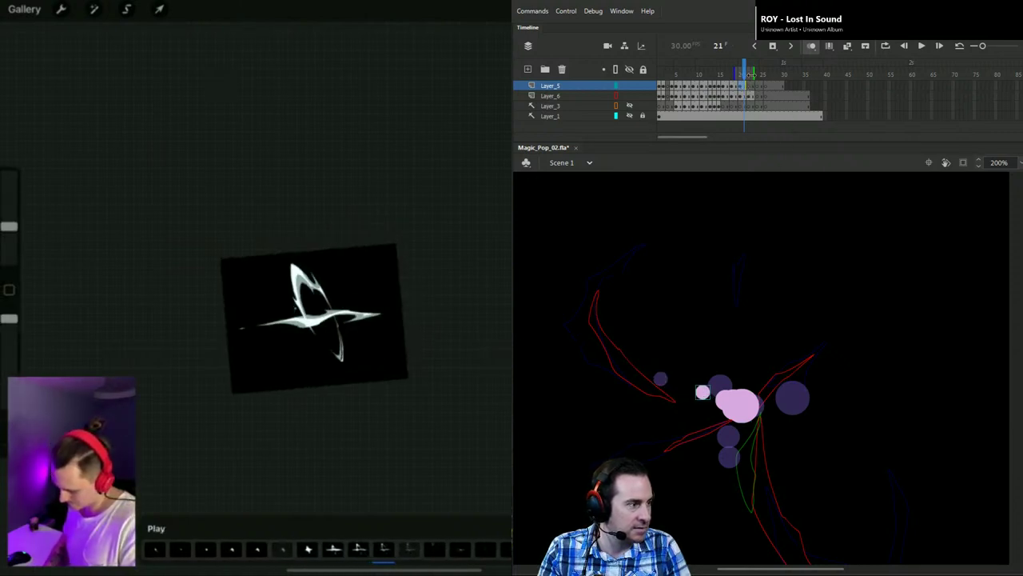
# Step: Paste the frame 21 circles in place on frame 22 and move the tiny outlying circle into the cluster
pyautogui.click(752, 91)
pyautogui.click(703, 391)
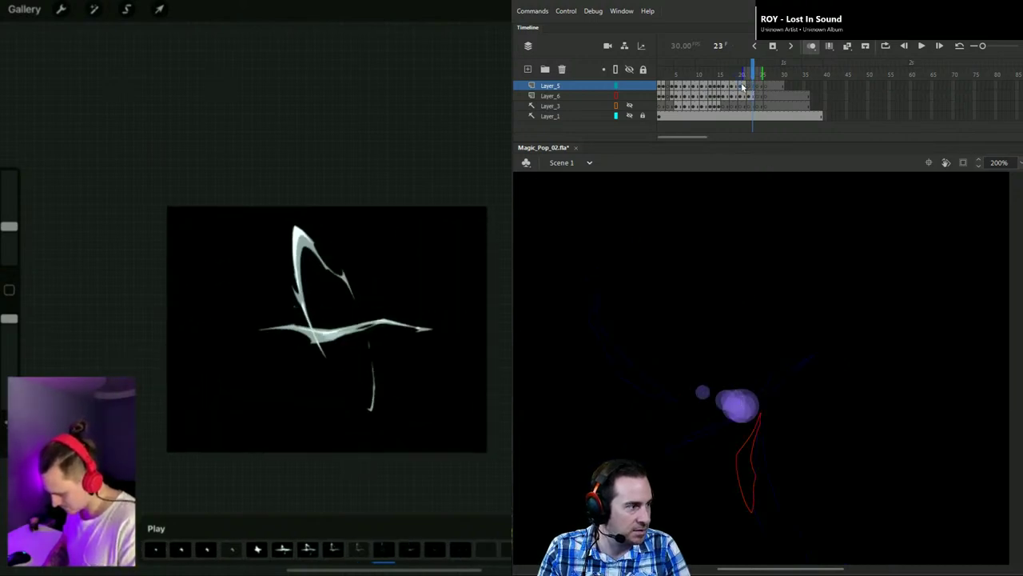
pyautogui.click(744, 86)
pyautogui.click(751, 92)
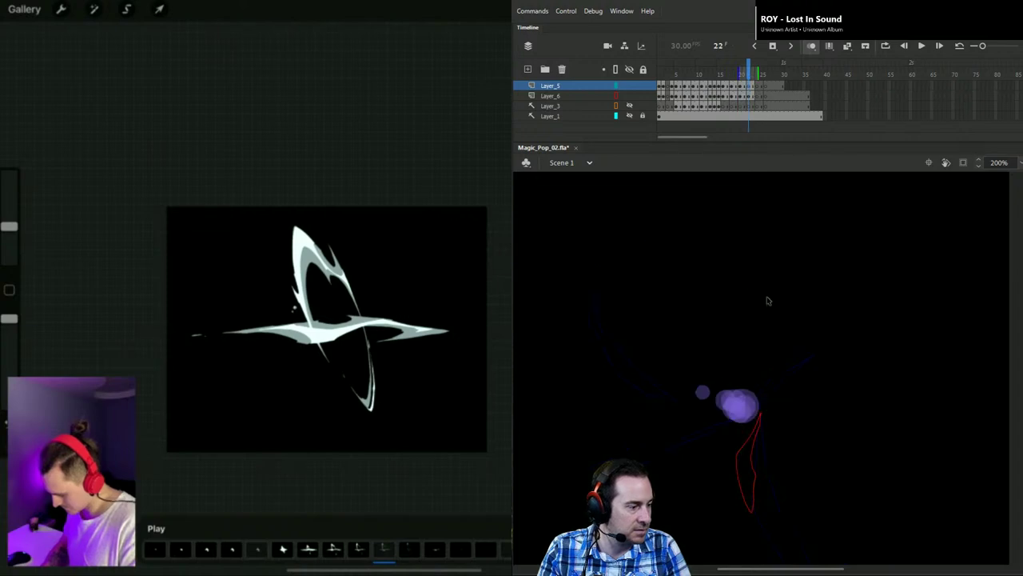
pyautogui.hotkey('ctrl', 'shift', 'v')
pyautogui.moveTo(708, 398); pyautogui.dragTo(746, 410)
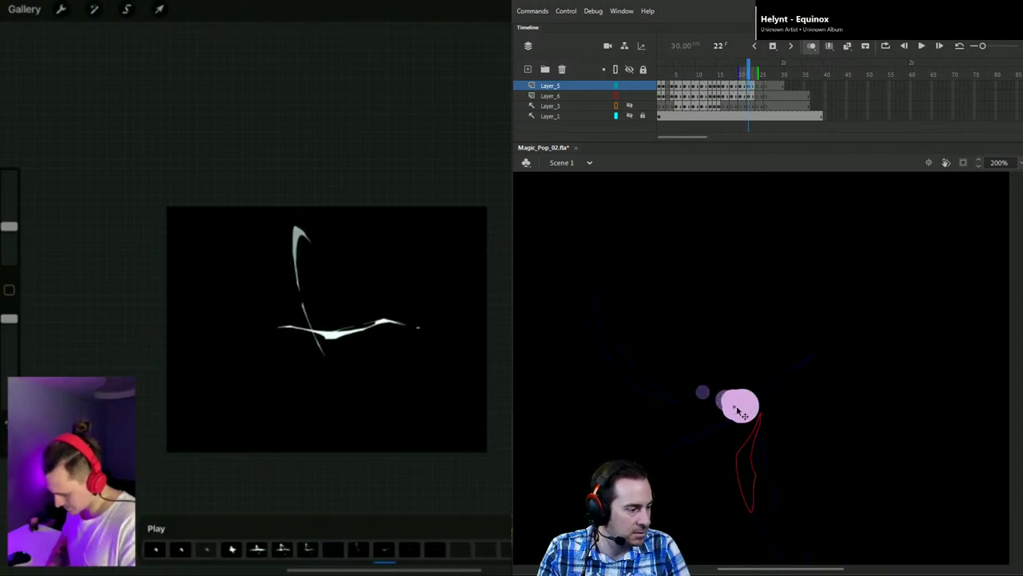
# Step: Enlarge the central circle on frame 22 so it covers the whole cluster
pyautogui.click(755, 404)
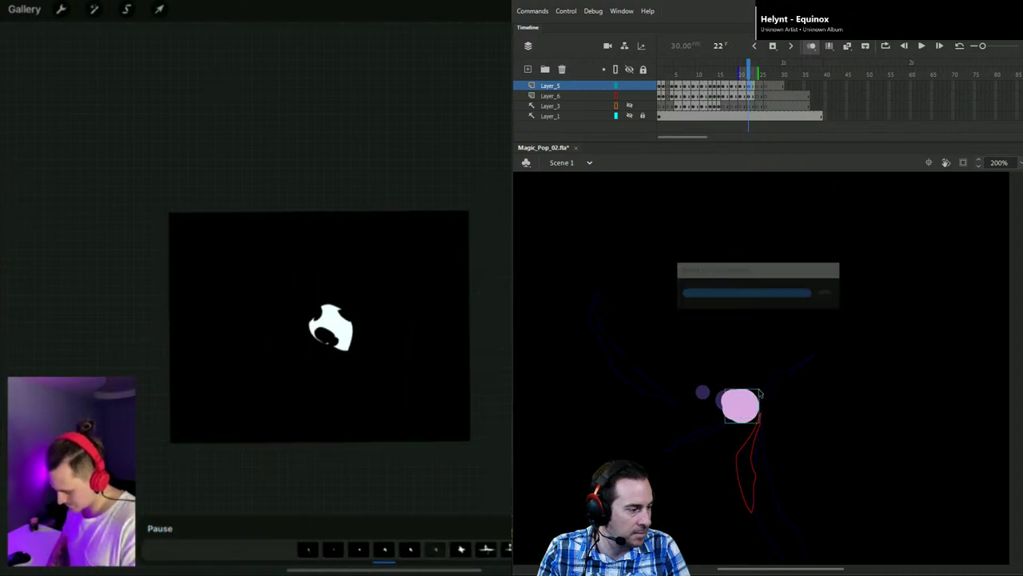
pyautogui.press('q')
pyautogui.moveTo(760, 389); pyautogui.dragTo(770, 373)
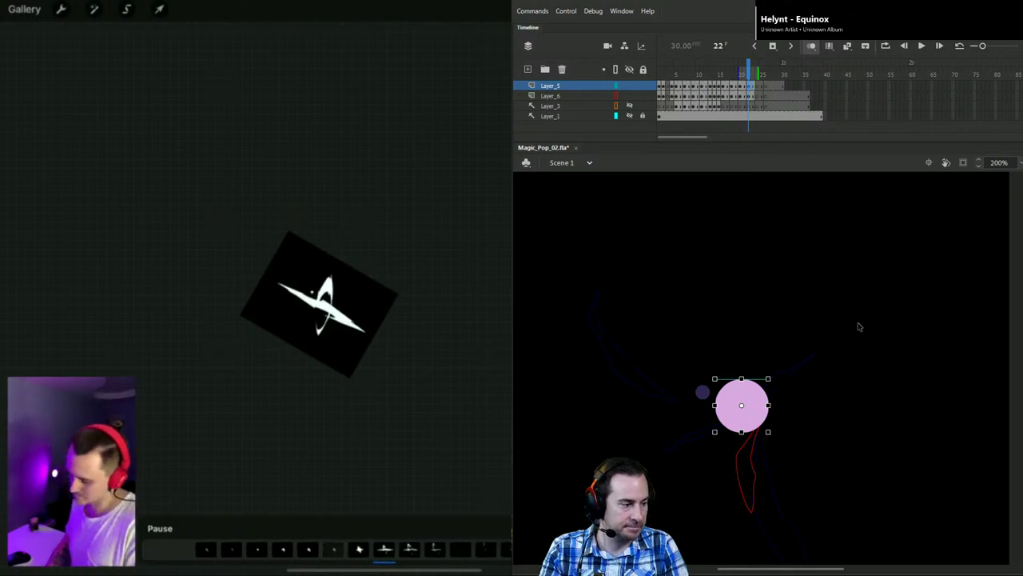
# Step: Test the movie, resize the preview window to judge the effect small and large, and close the preview
pyautogui.hotkey('ctrl', 'Return')
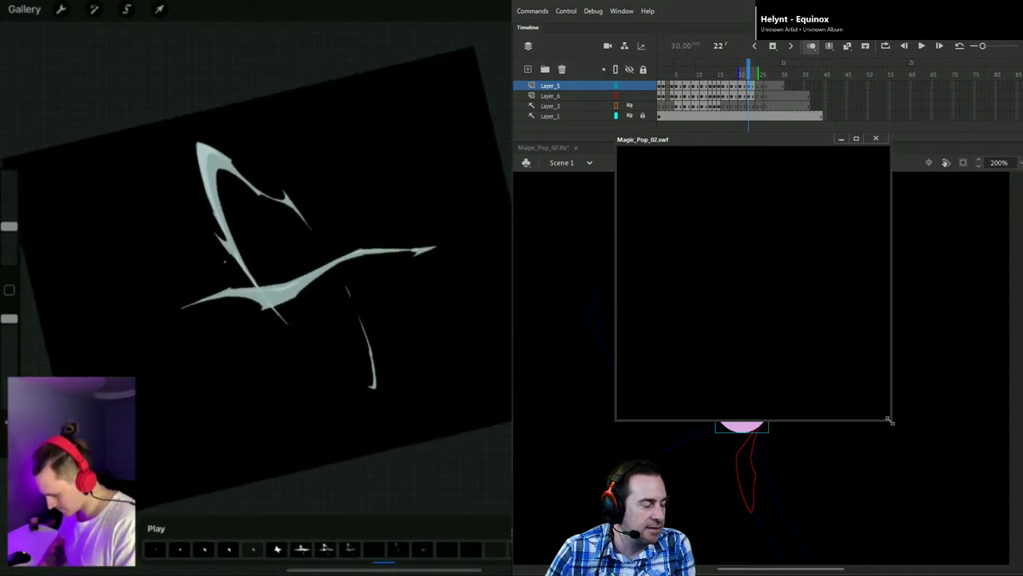
pyautogui.moveTo(890, 419); pyautogui.dragTo(742, 278)
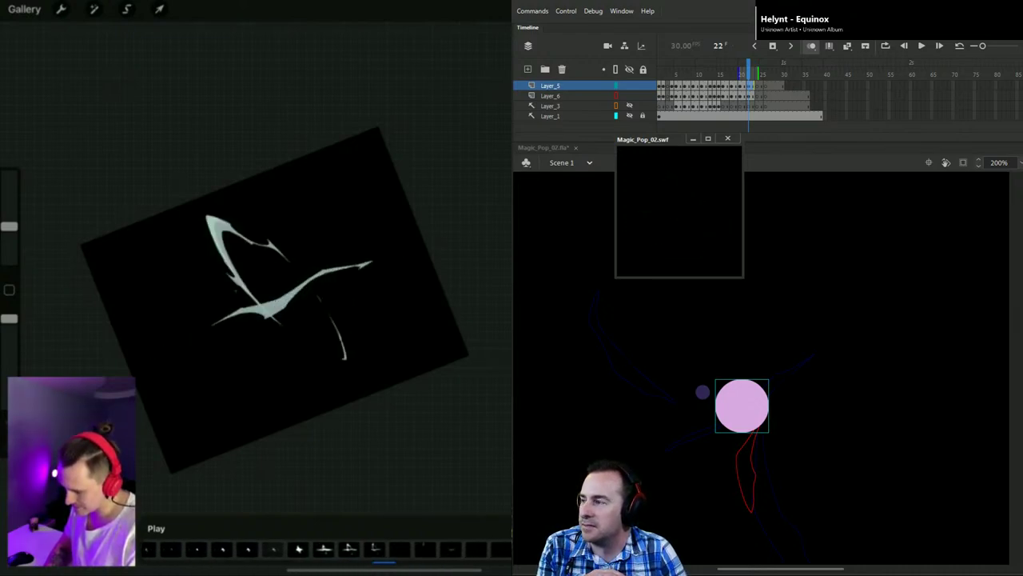
pyautogui.click(155, 528)
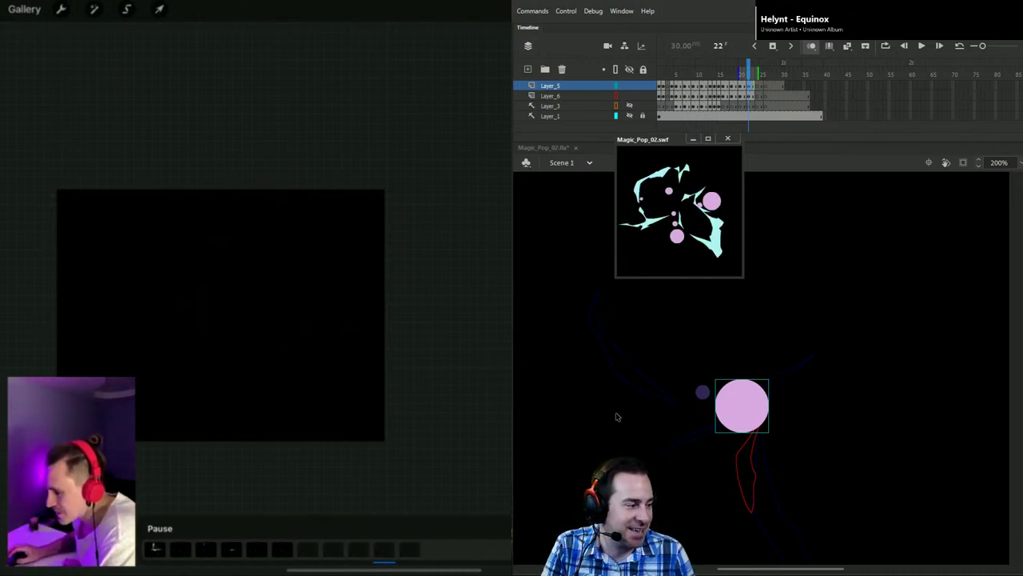
pyautogui.moveTo(744, 282); pyautogui.dragTo(897, 415)
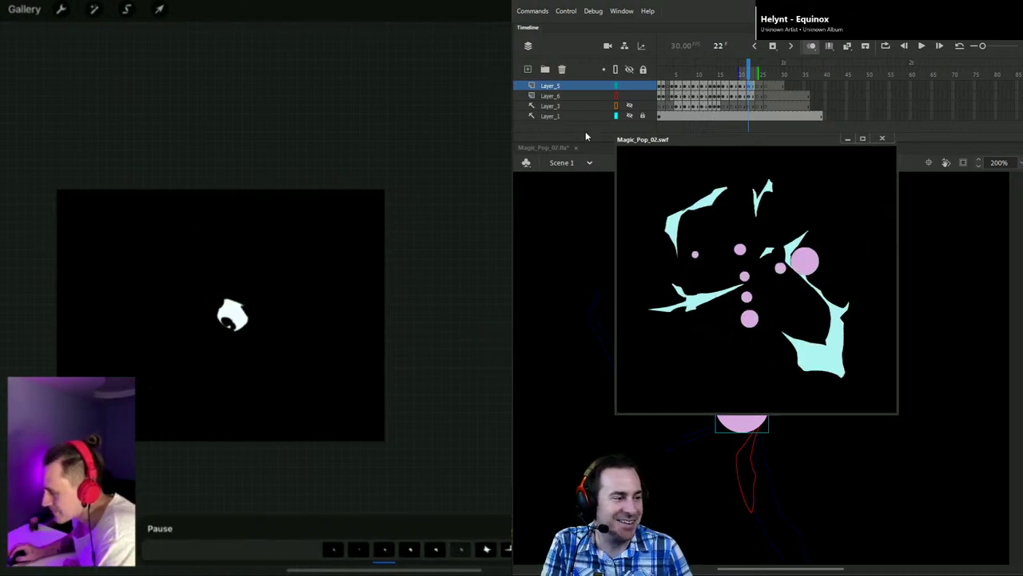
pyautogui.click(882, 139)
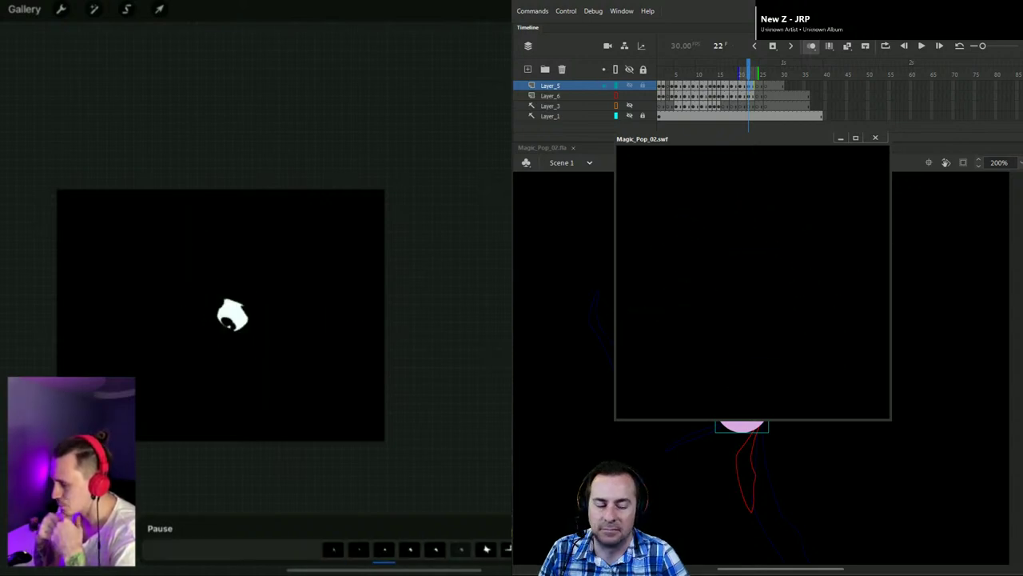
pyautogui.click(875, 137)
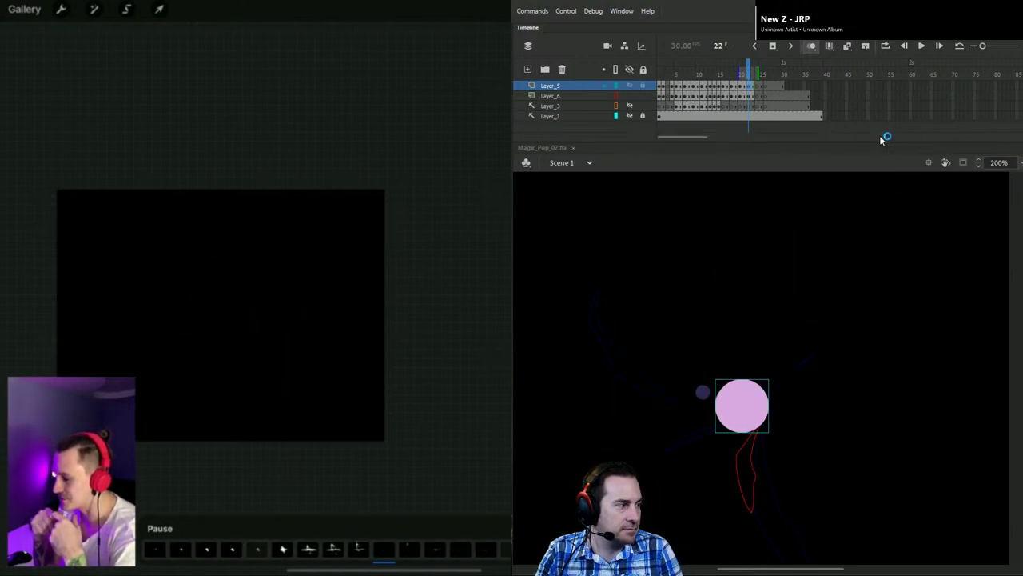
# Step: Turn off onion skinning, hold the opening frame one frame longer on all layers, and test the movie
pyautogui.click(666, 68)
pyautogui.moveTo(665, 66); pyautogui.dragTo(661, 67)
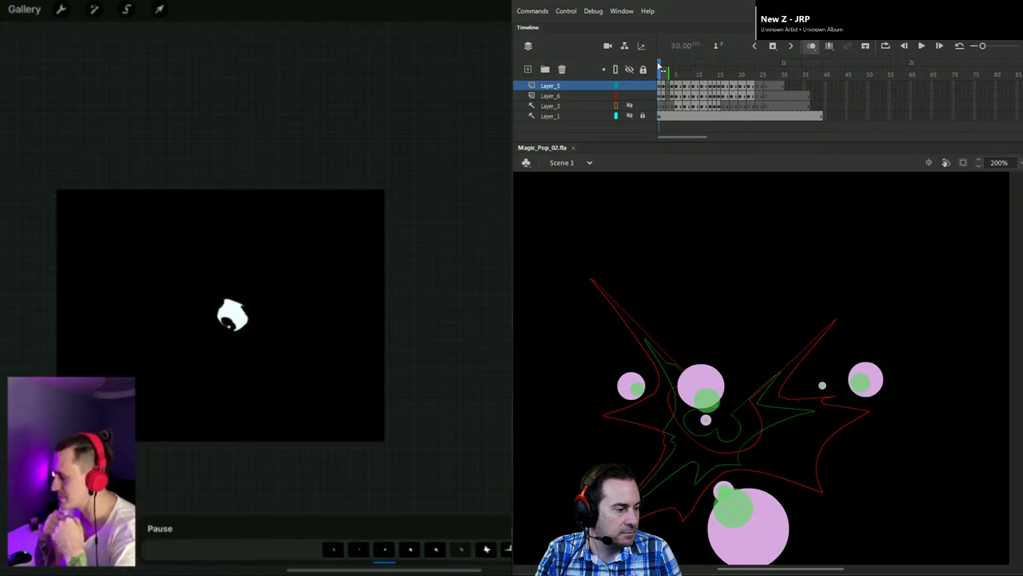
pyautogui.moveTo(660, 67); pyautogui.dragTo(660, 68)
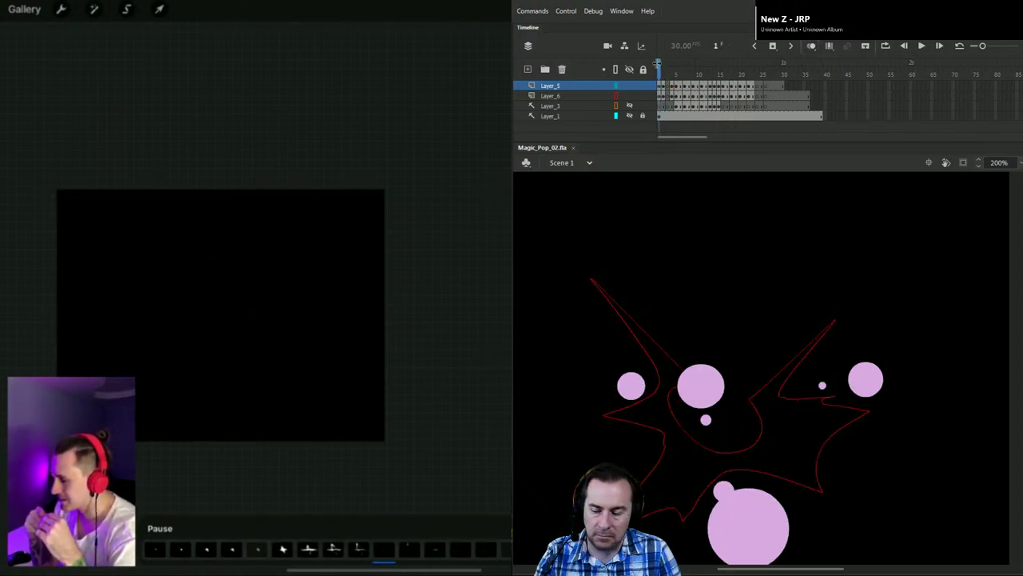
pyautogui.click(664, 68)
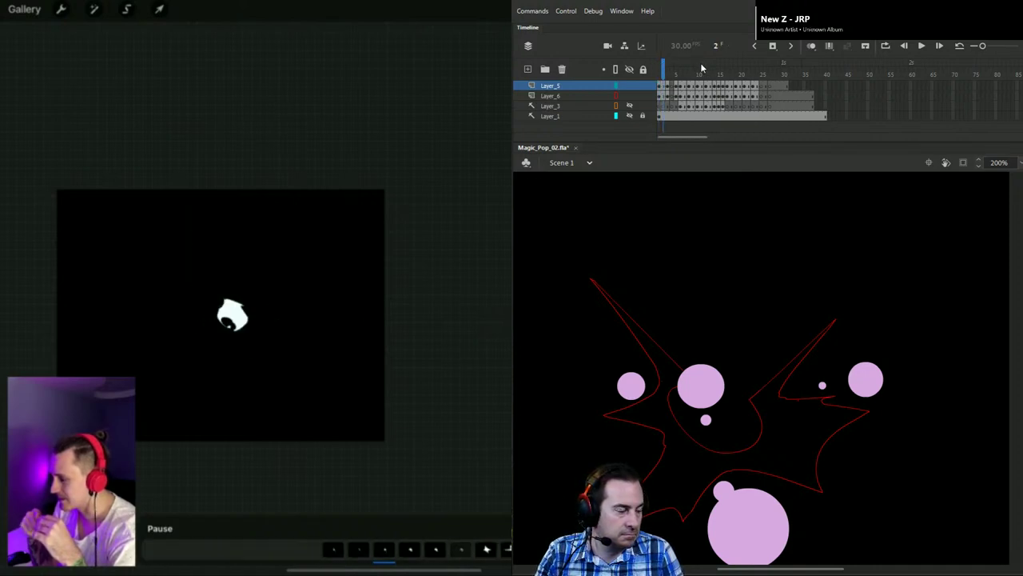
pyautogui.hotkey('ctrl', 'Return')
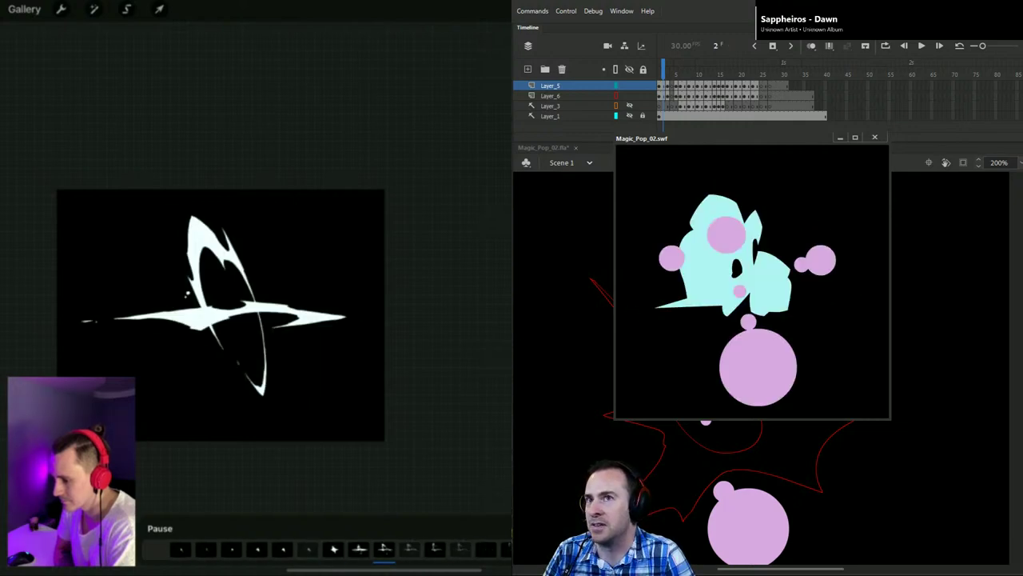
# Step: Switch to Procreate, lengthen the hold duration of the slash animation's last frame, and replay the loop
pyautogui.click(159, 528)
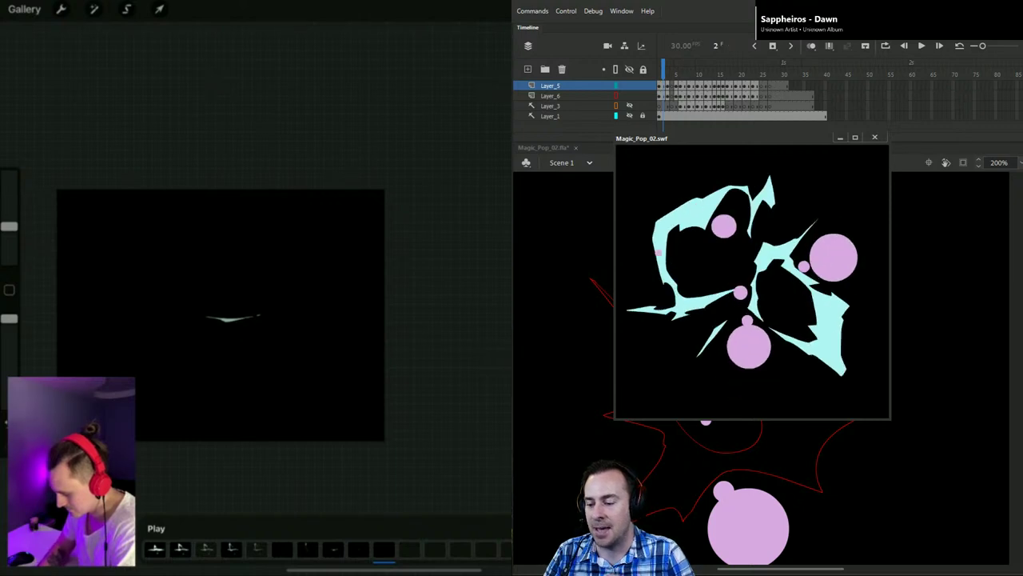
pyautogui.click(384, 549)
pyautogui.moveTo(343, 400); pyautogui.dragTo(367, 400)
pyautogui.click(155, 528)
pyautogui.click(156, 528)
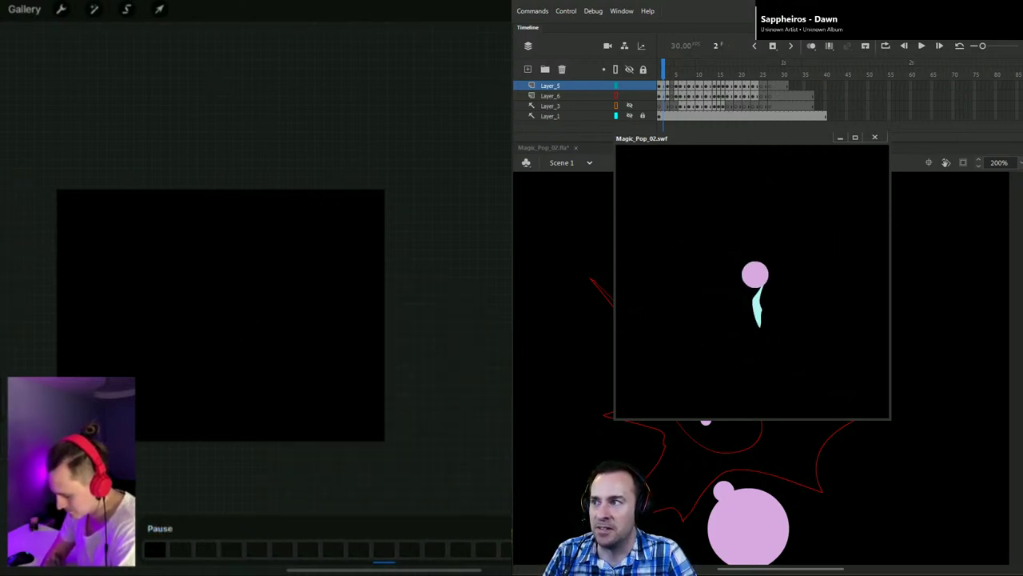